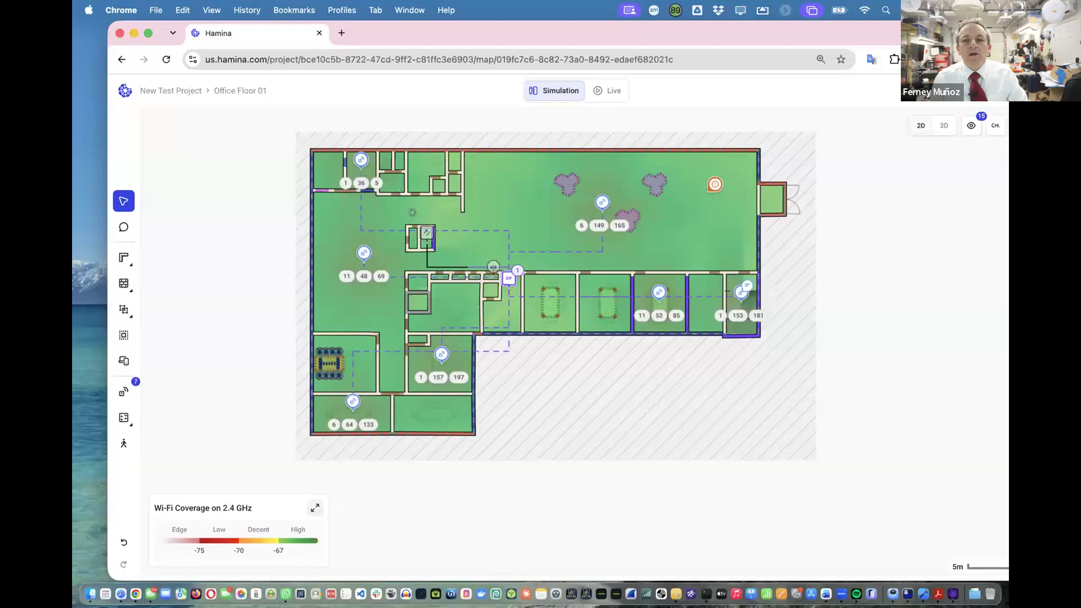
Reposition and resize the browser window so the floor plan and its surrounding controls fit on screen
mouse_move(426, 160)
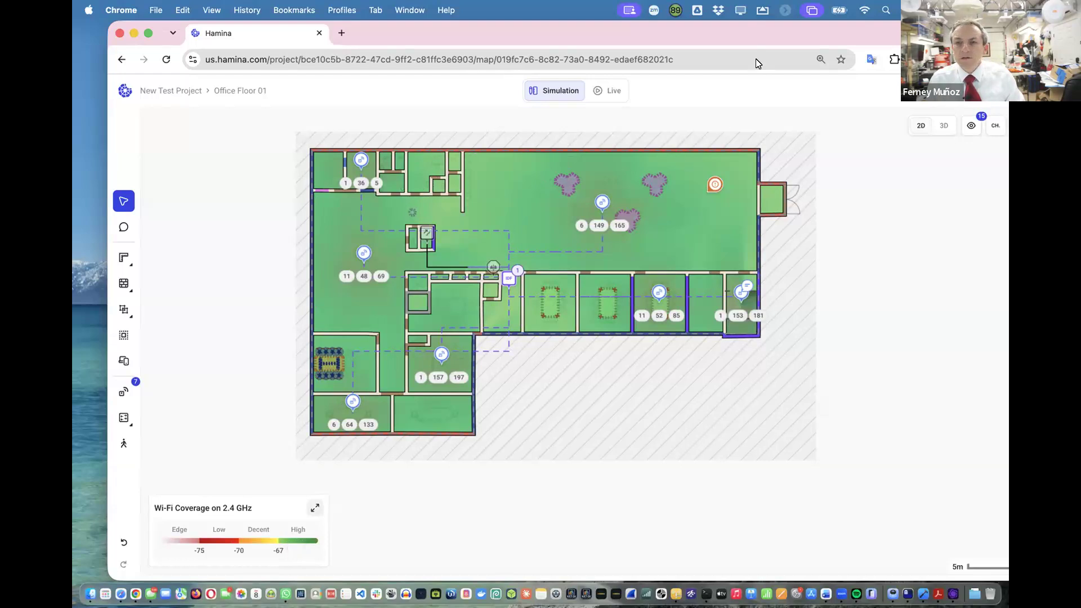
double_click(718, 39)
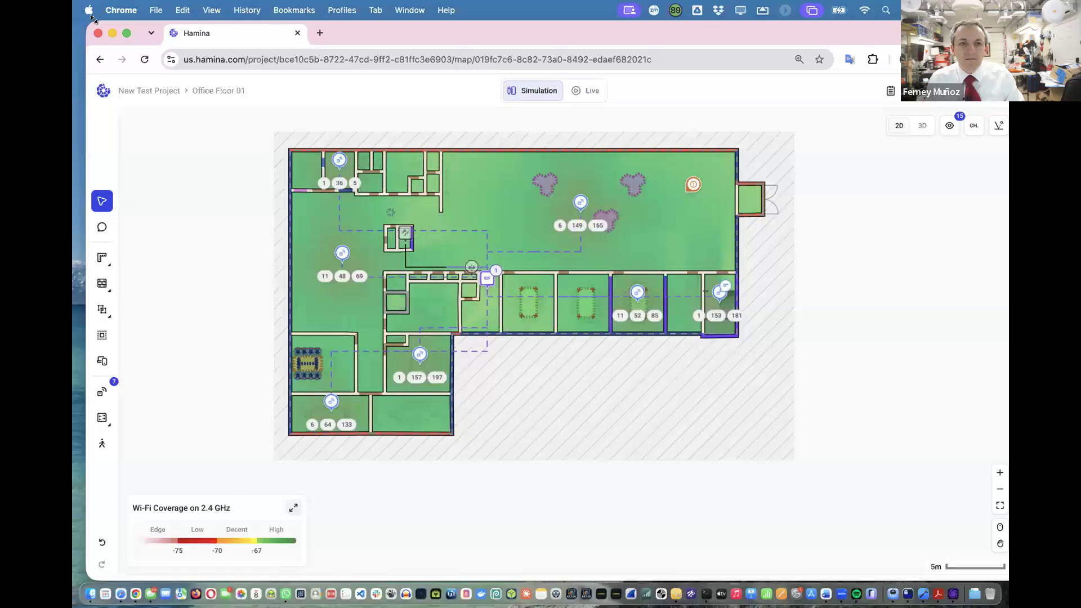
double_click(151, 24)
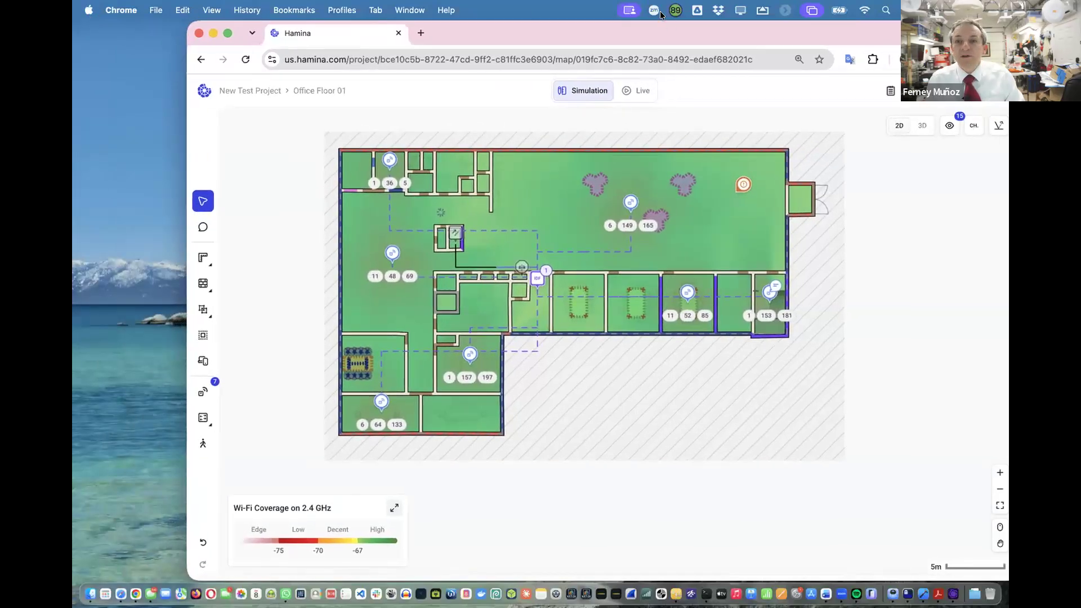
drag(681, 37, 574, 47)
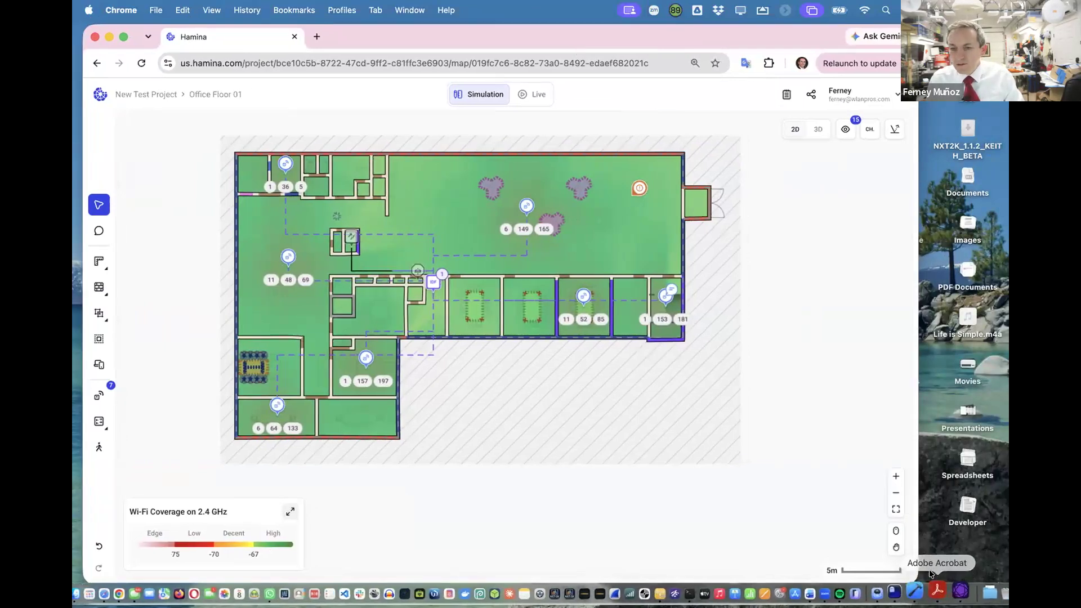
drag(909, 574, 987, 559)
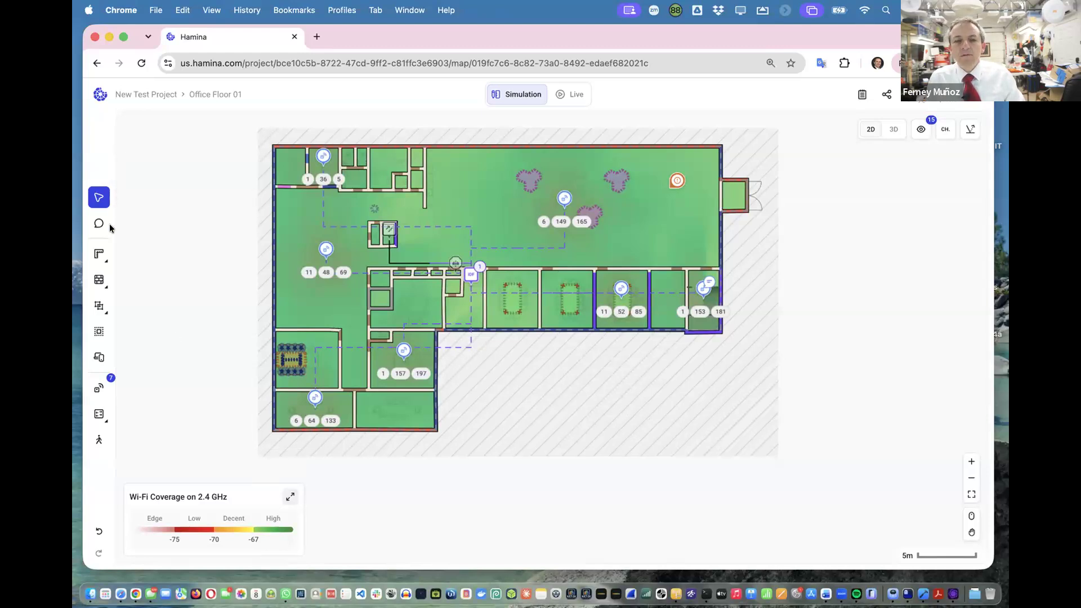
Move Access Point 72 slightly down within the open area on the plan's west side and deselect it
mouse_move(106, 214)
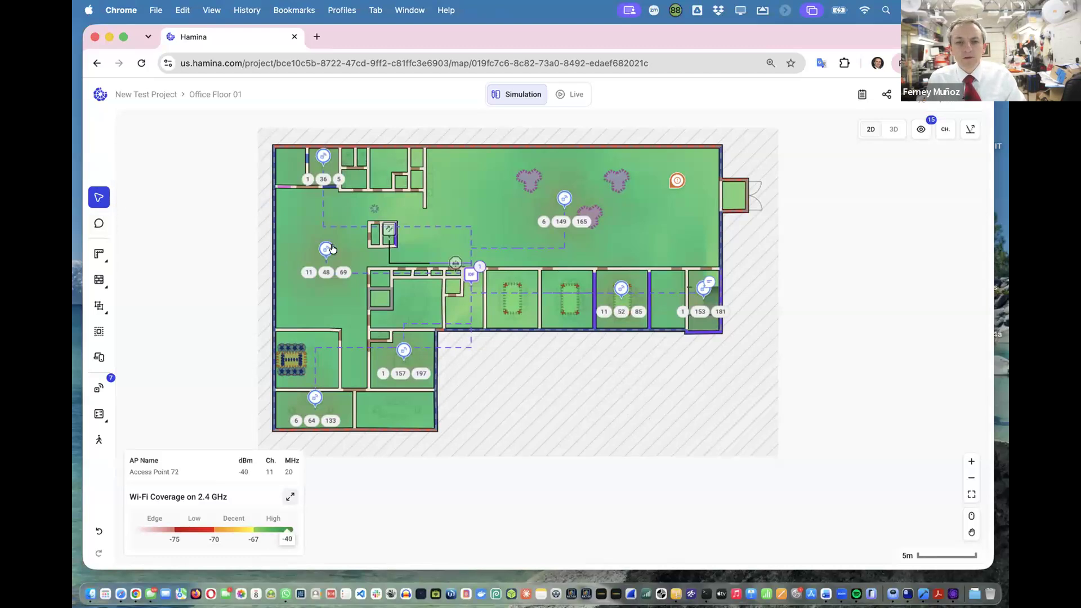
drag(329, 250, 335, 270)
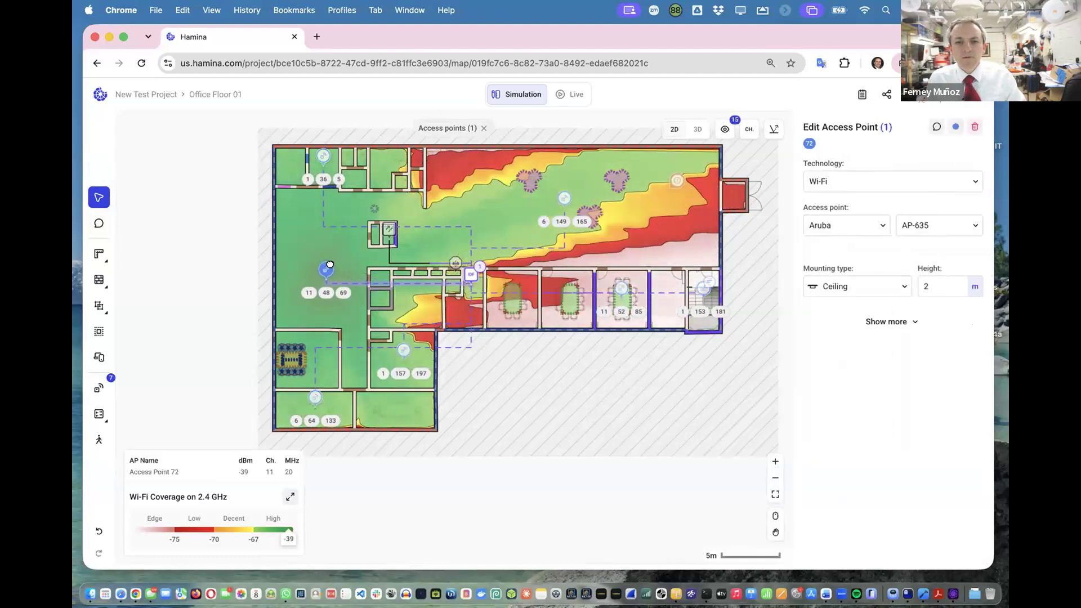
click(525, 168)
drag(629, 224, 493, 193)
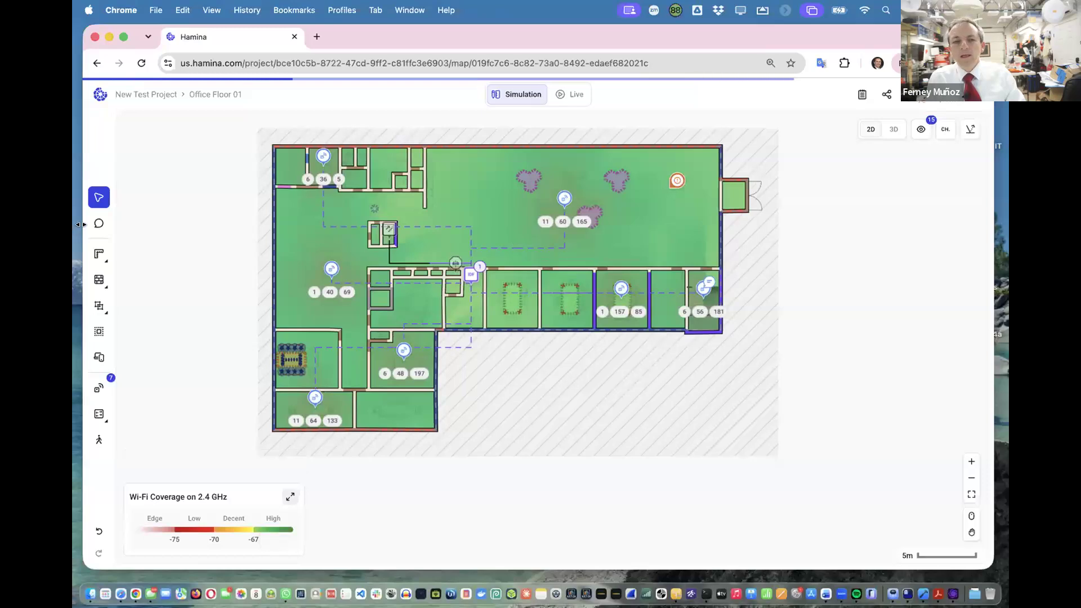
Examine the detailed settings and attached note of Access Point 77 in the easternmost room
click(98, 224)
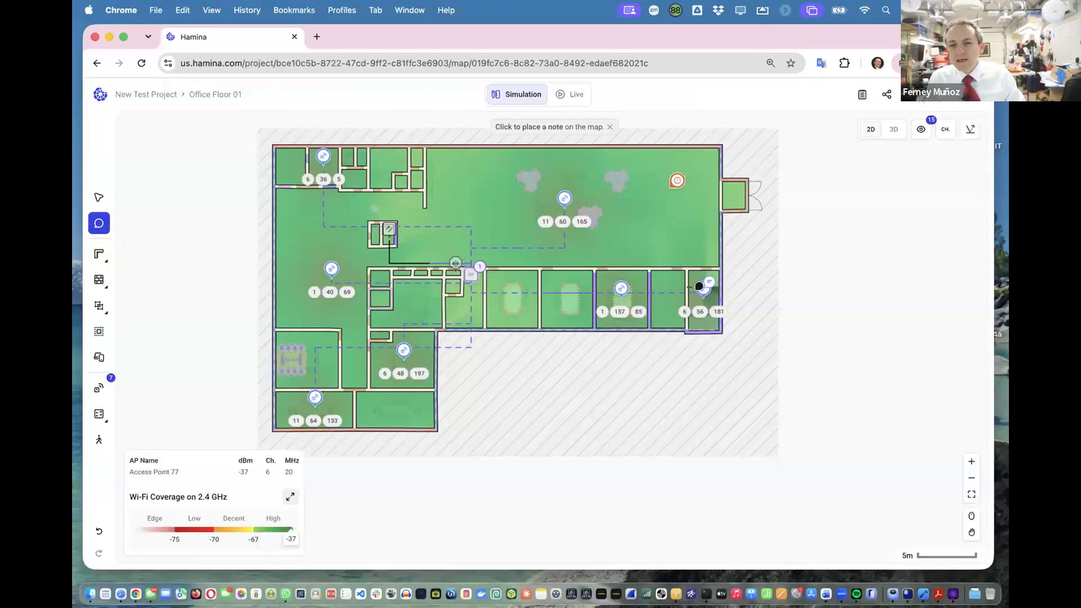
click(99, 197)
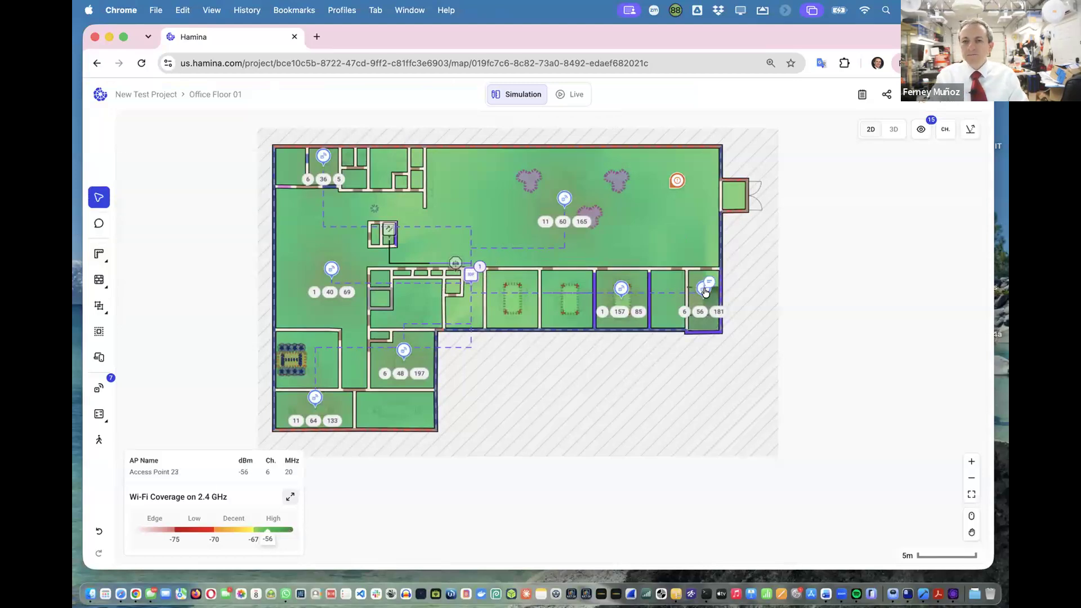
scroll(705, 289, up, 5)
scroll(708, 290, down, 5)
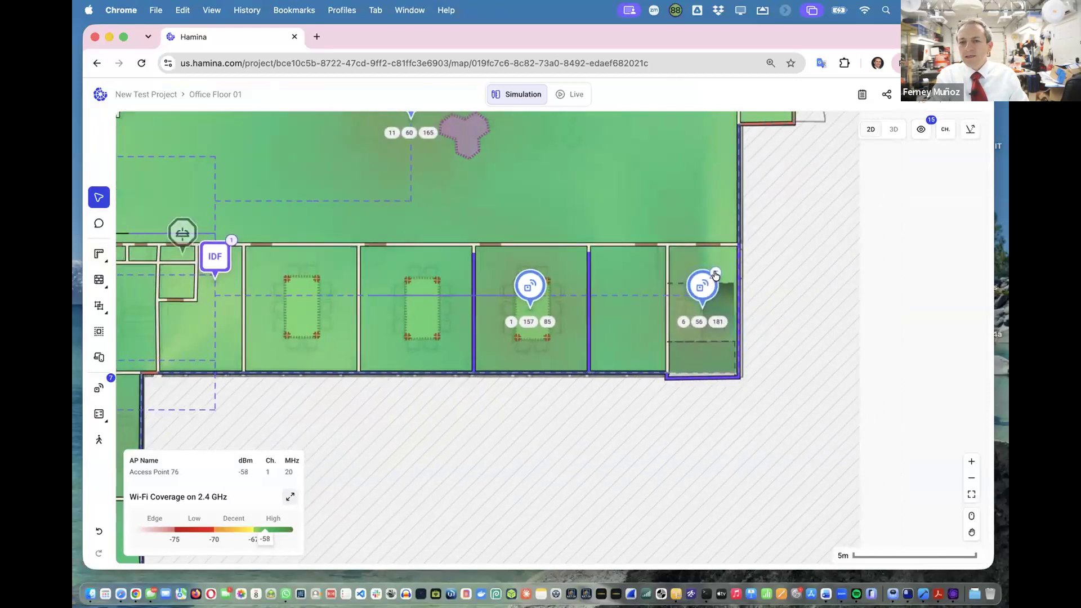
click(704, 286)
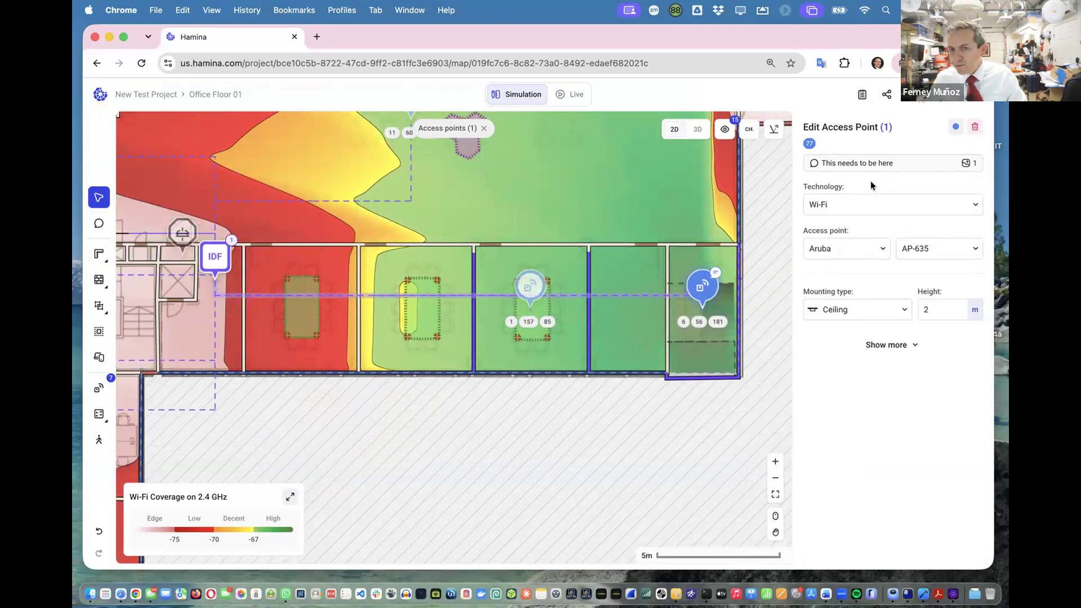
click(880, 344)
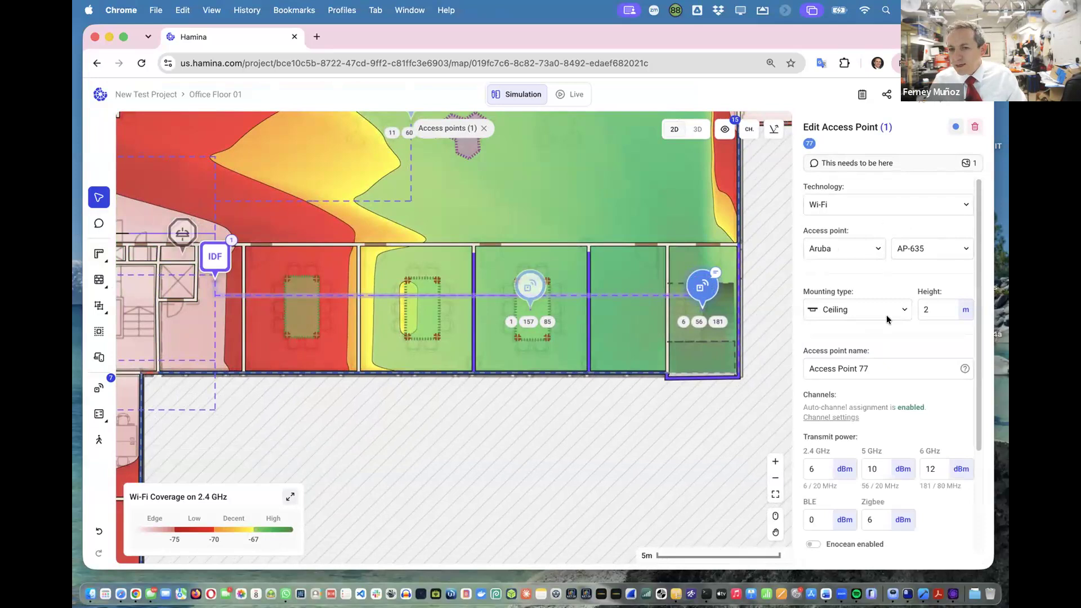
scroll(843, 326, down, 3)
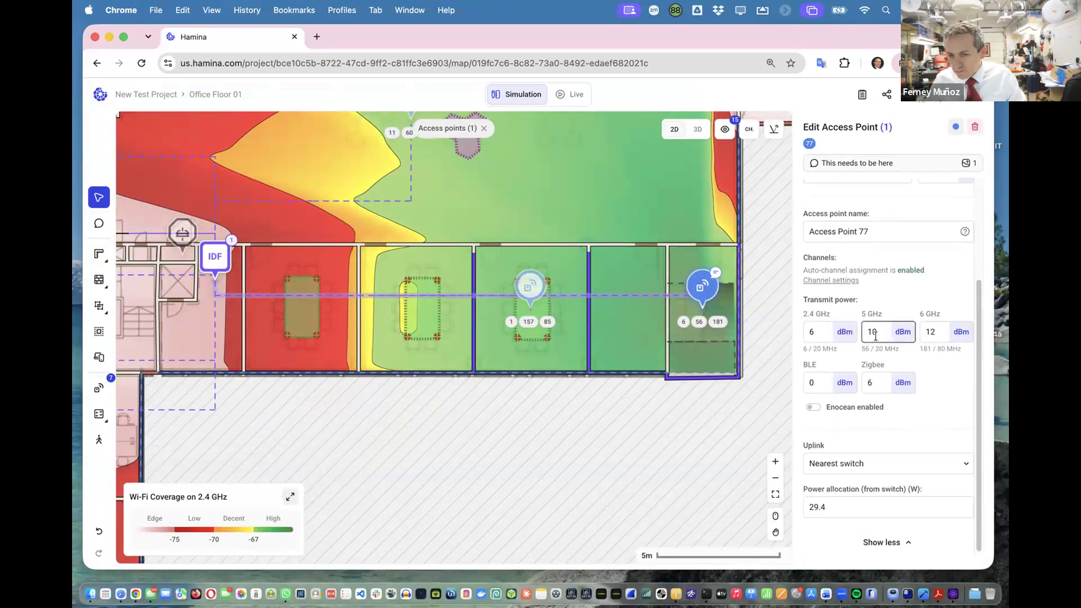
scroll(875, 336, up, 3)
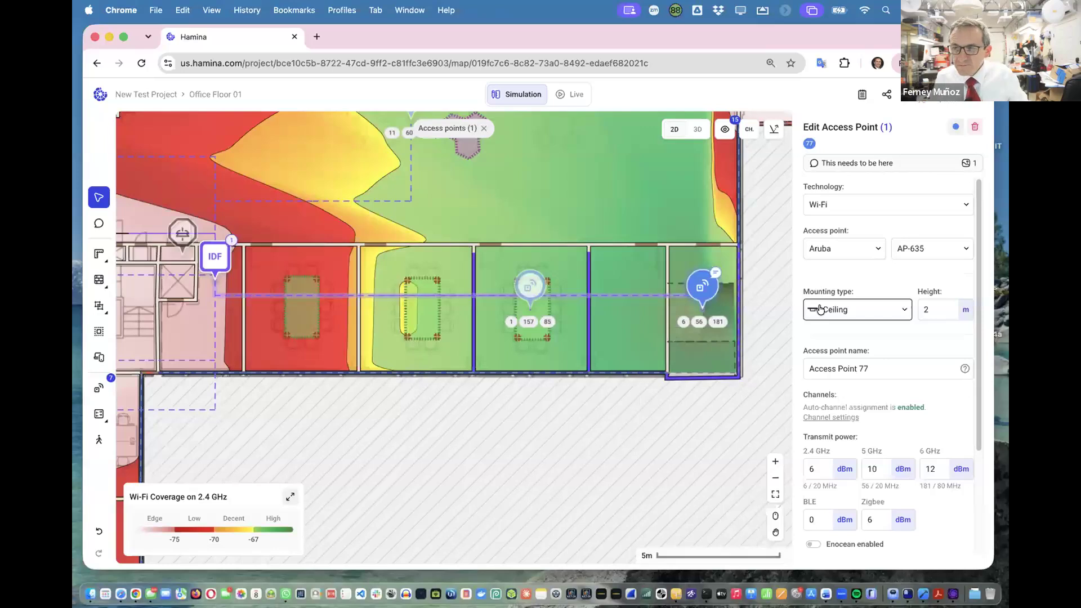
click(906, 163)
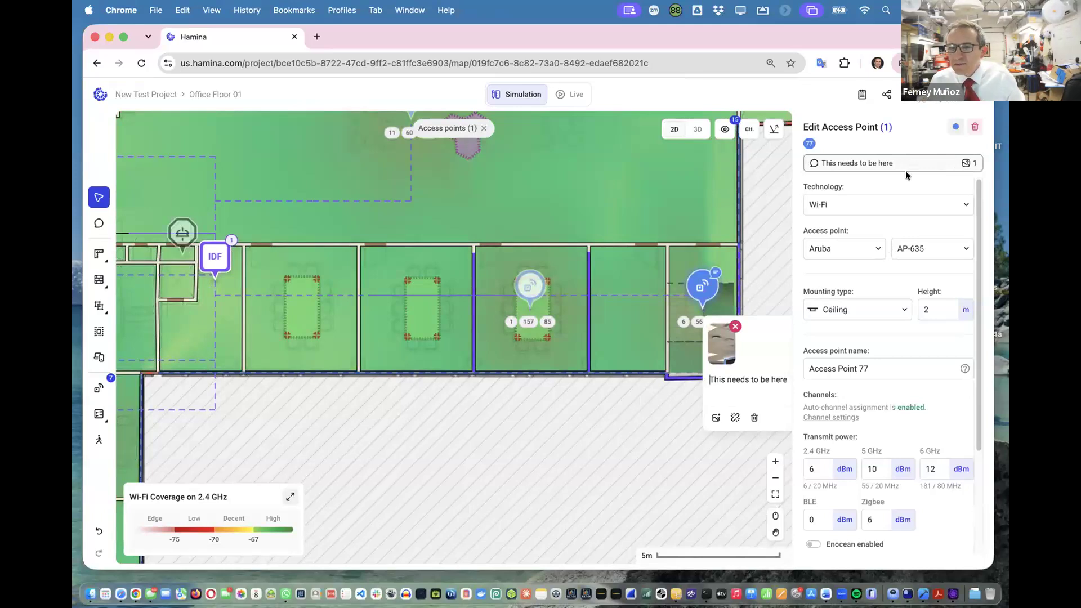
Change the color of Access Point 76, in the meeting room west of Access Point 77, to red
click(528, 296)
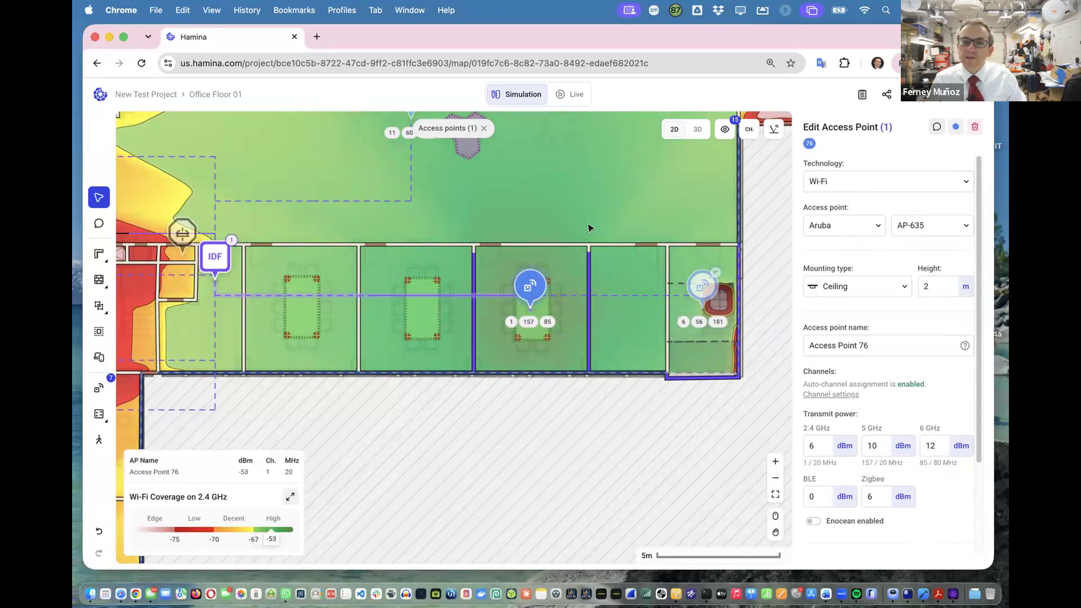
click(954, 130)
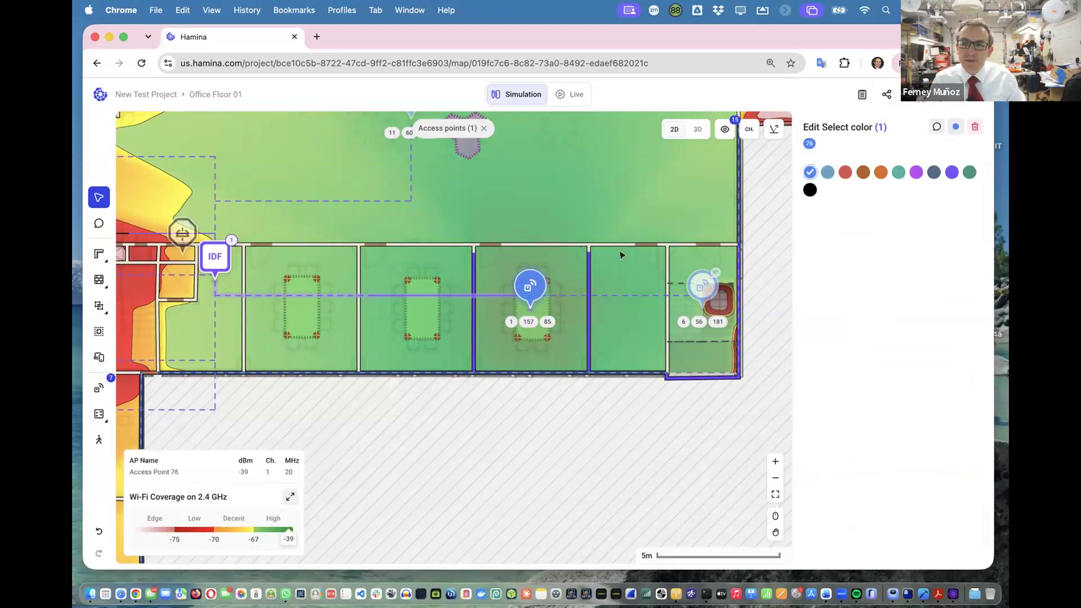
click(846, 173)
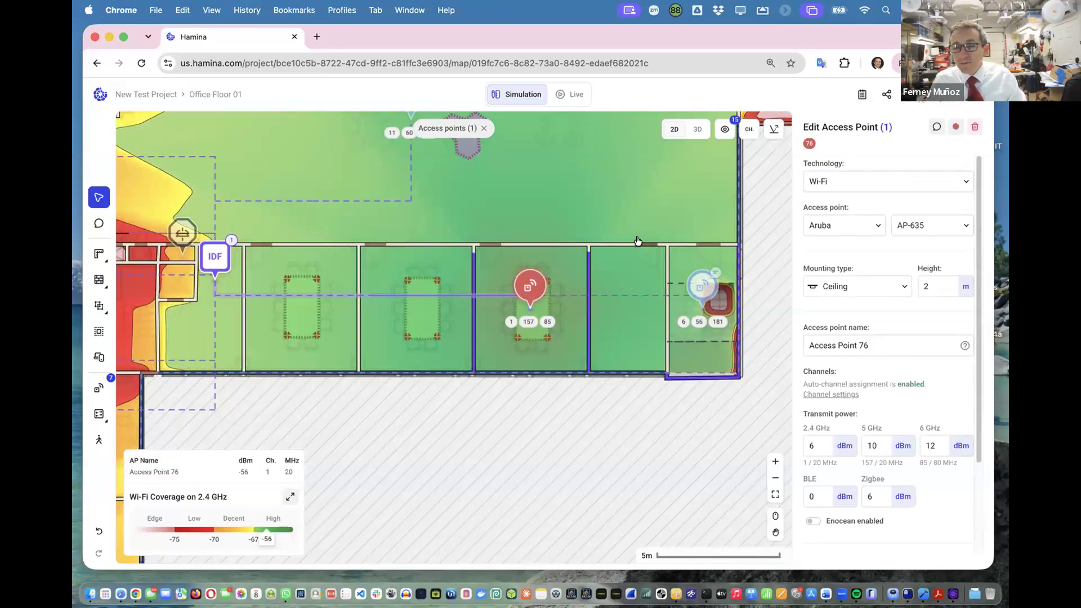
Change the color of Access Point 74, in the room at the inner corner of the L-shaped floor, to purple
scroll(635, 235, down, 5)
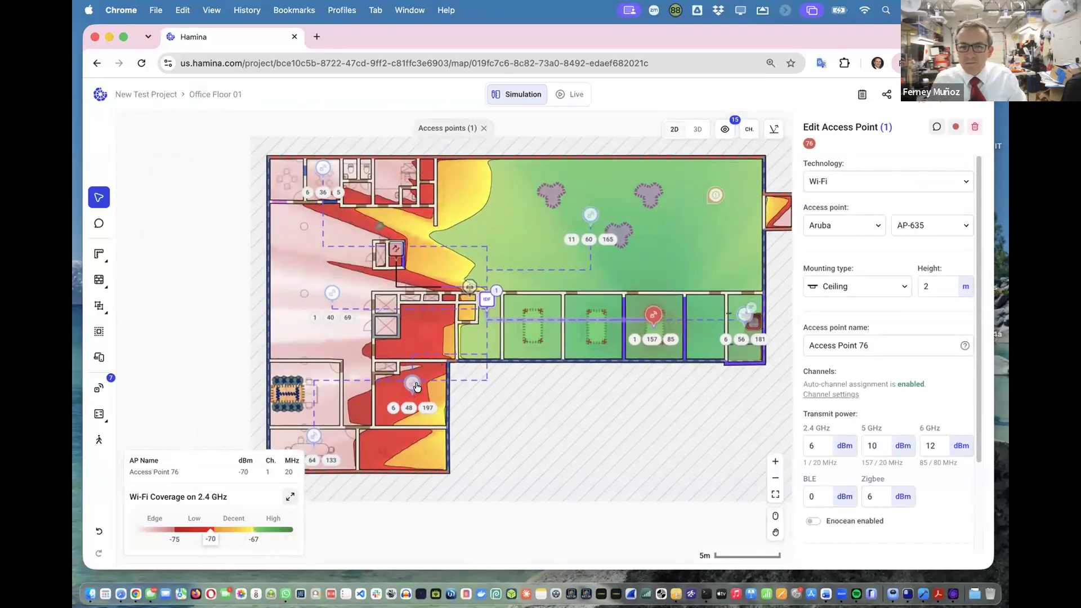
click(415, 385)
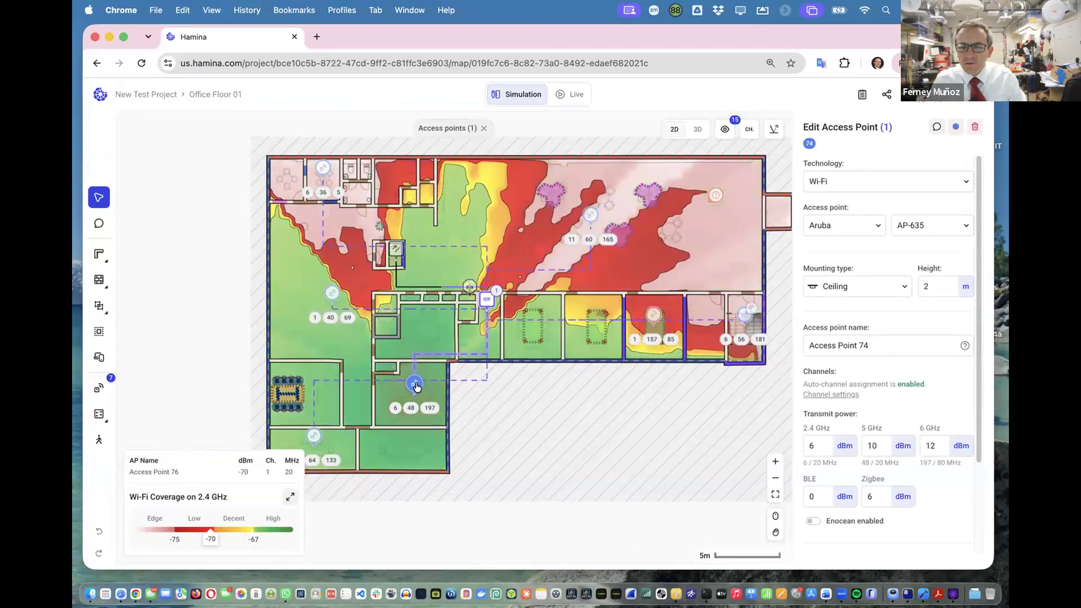
click(958, 126)
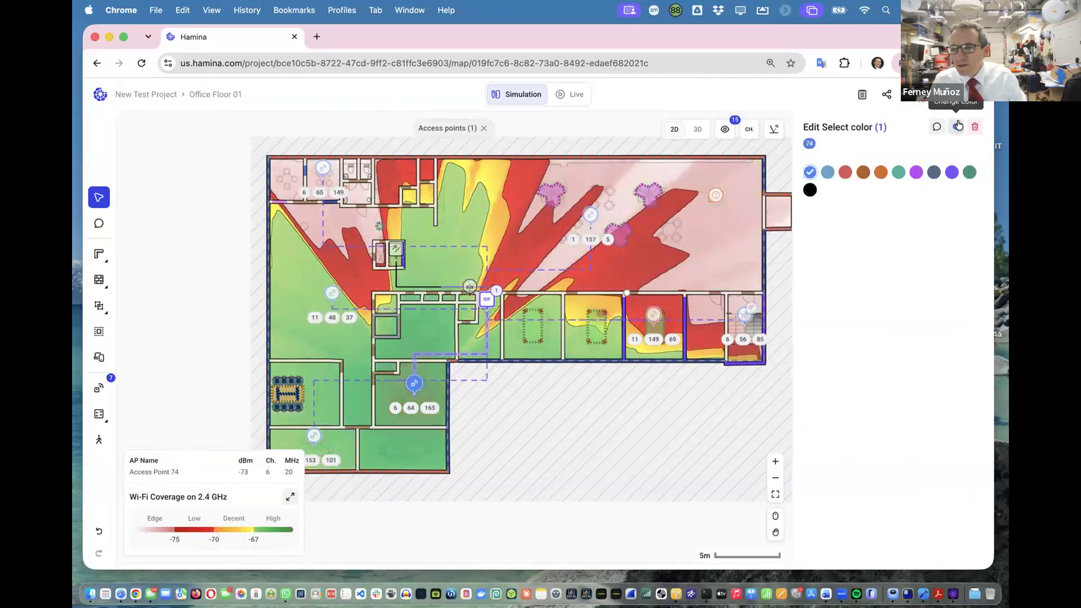
click(951, 172)
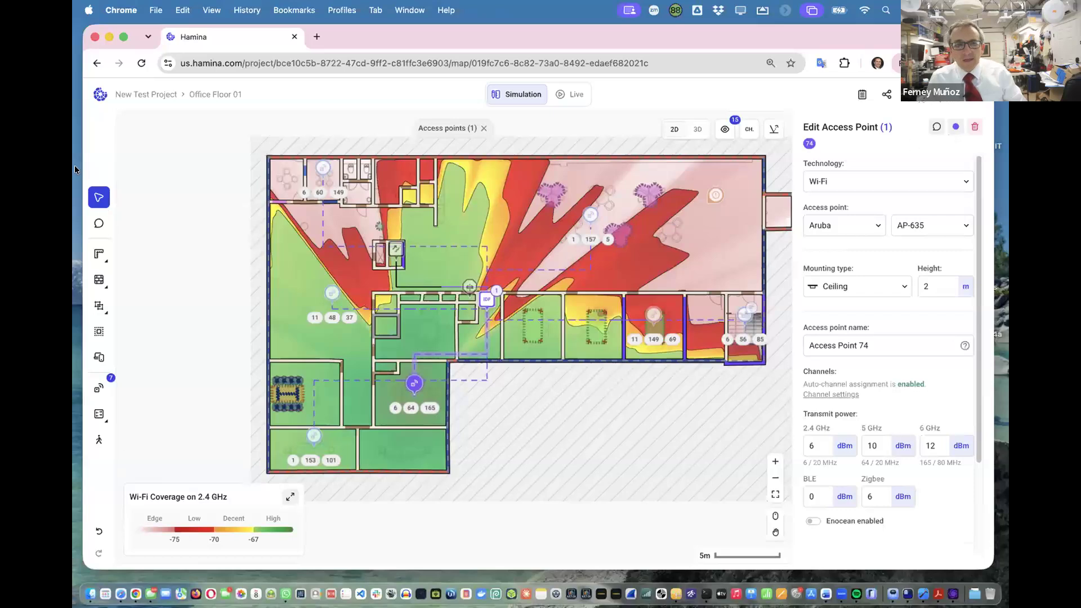
Examine the scale and coordinates, wall drawing, floor alignment and capacity zone tools
mouse_move(94, 253)
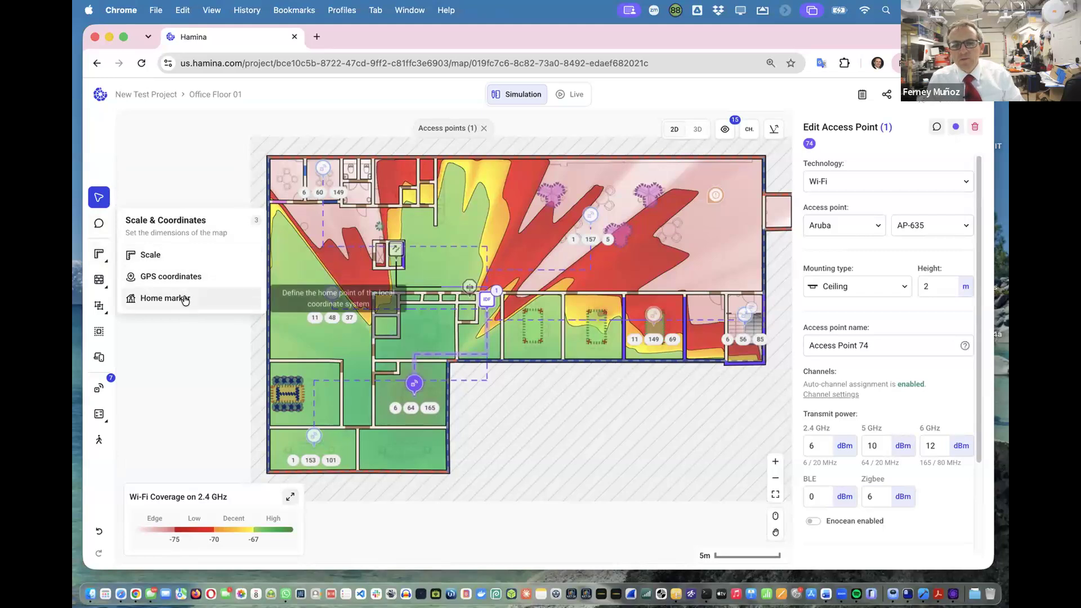
mouse_move(93, 283)
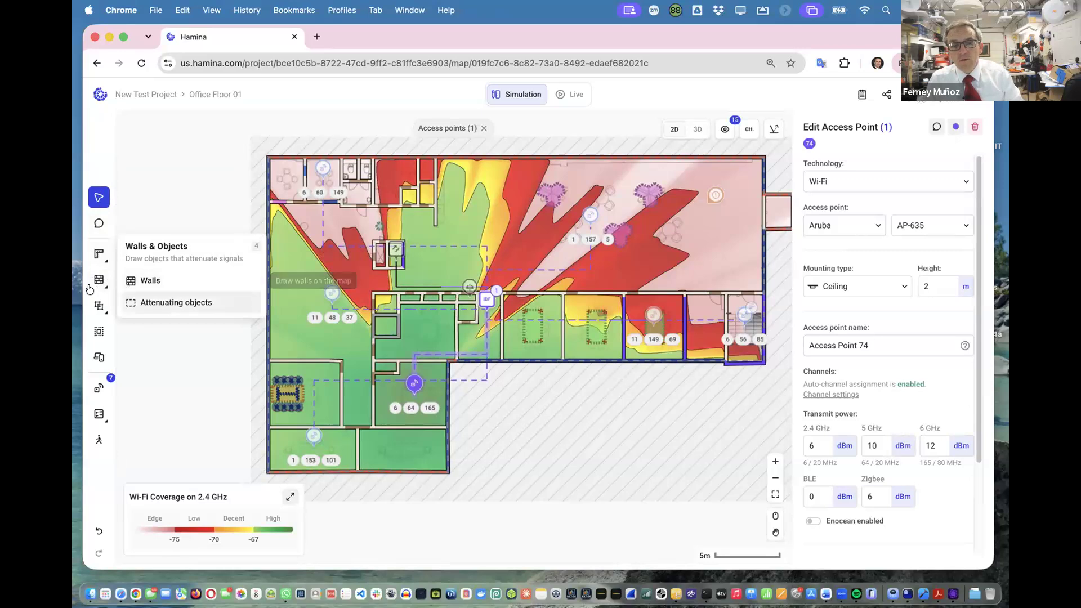
click(140, 281)
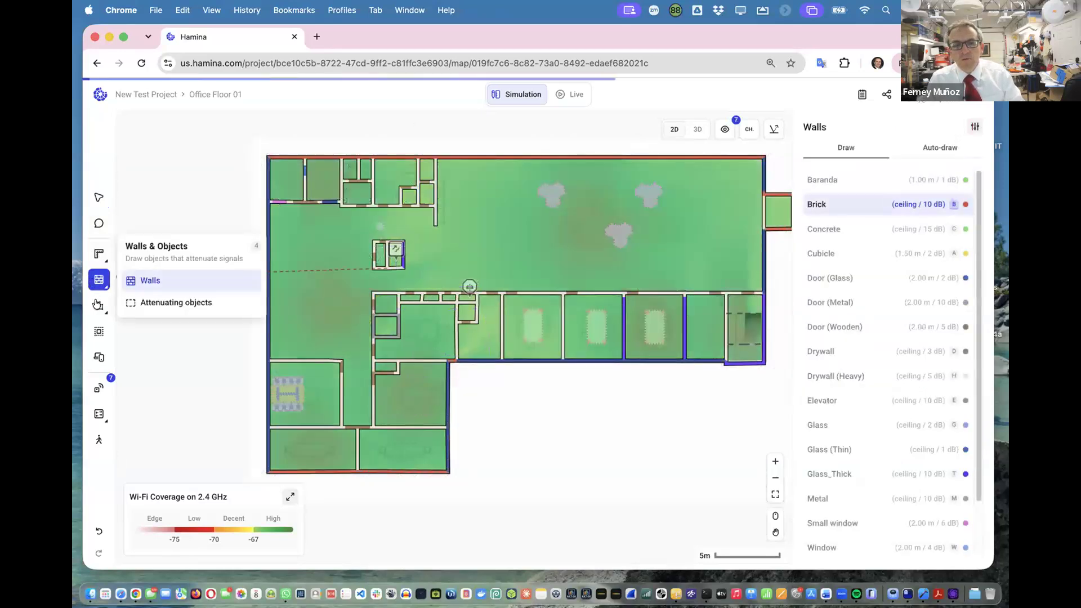
mouse_move(97, 304)
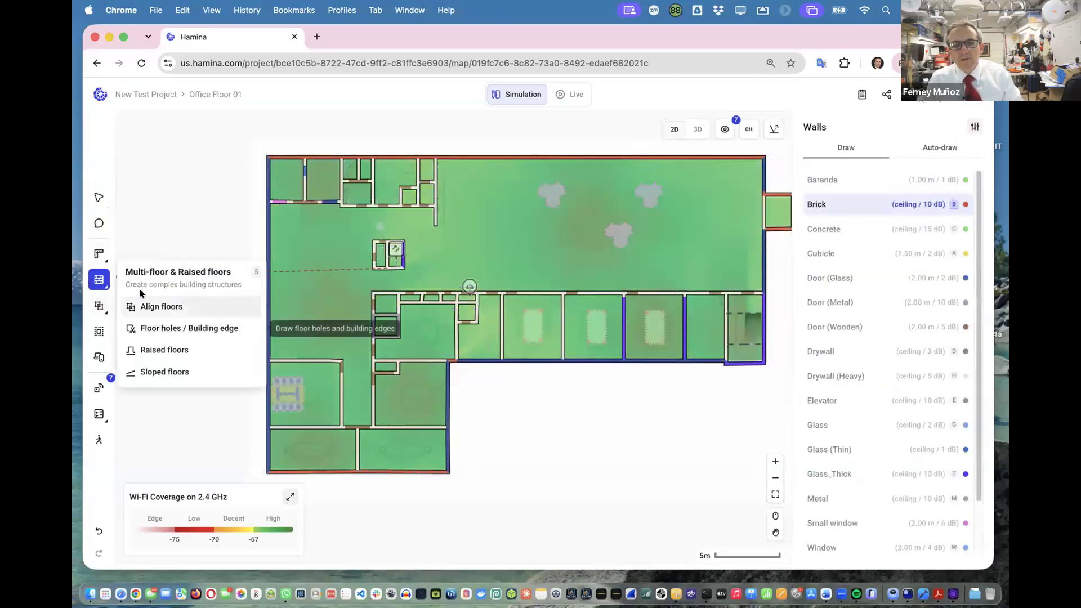
click(160, 306)
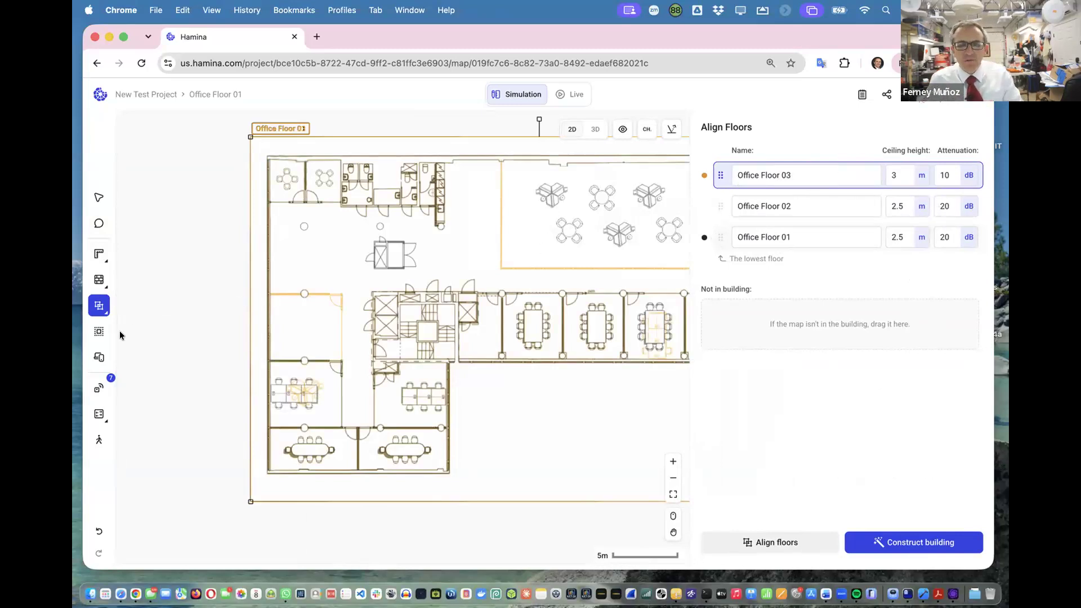
click(99, 334)
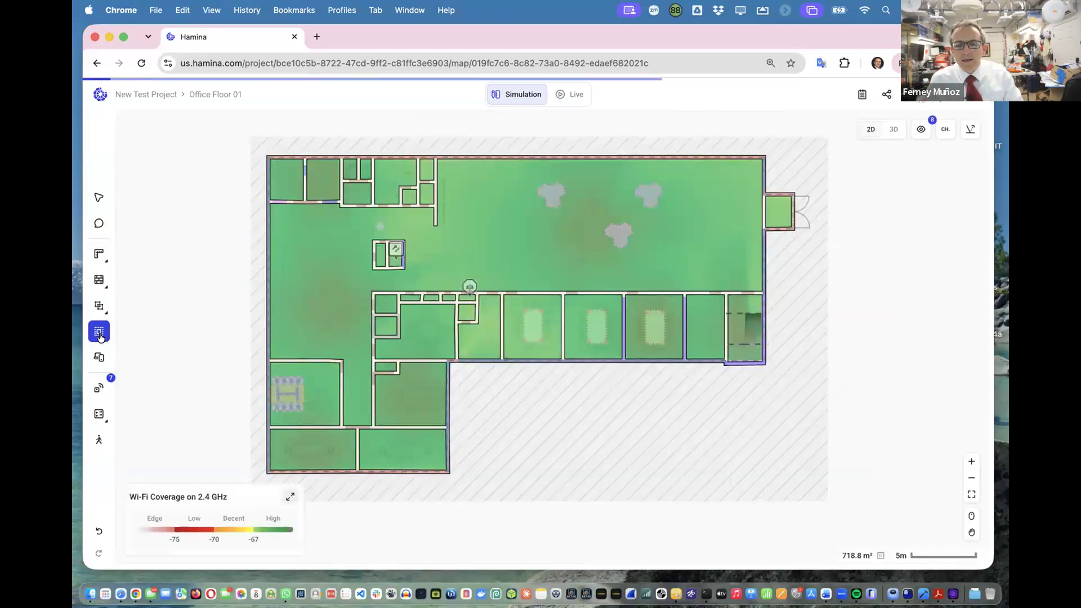
mouse_move(100, 338)
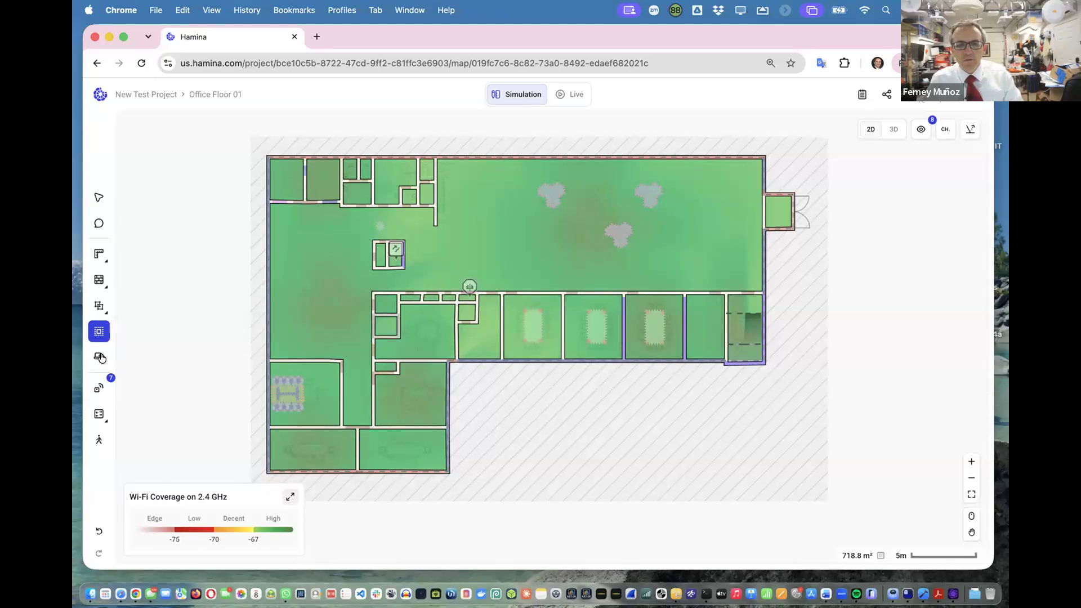
mouse_move(99, 359)
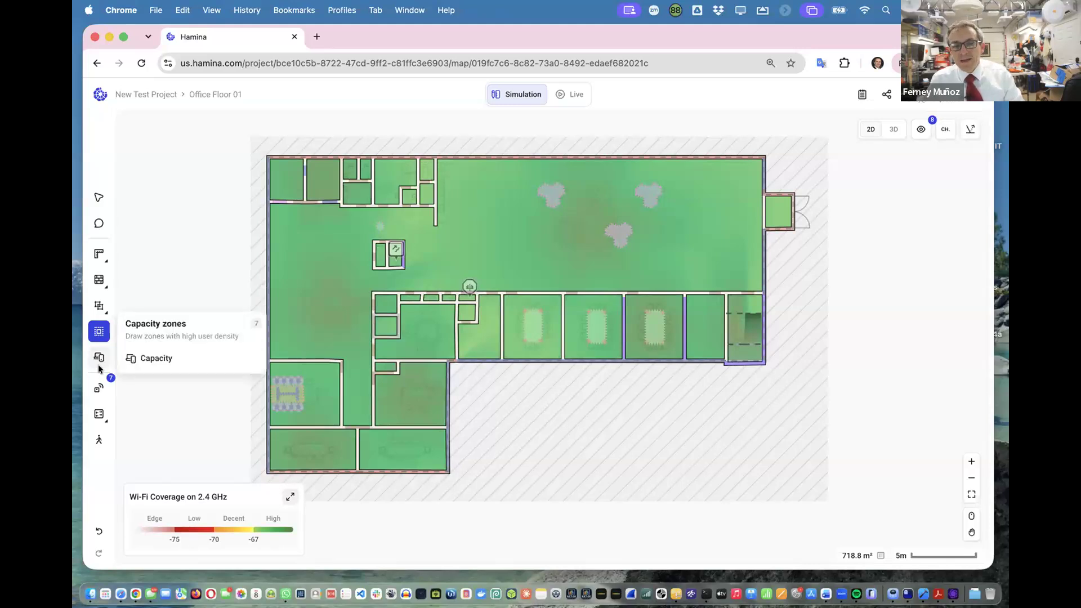
Review the settings for adding an Aruba AP-635 access point and show the available mounting types
mouse_move(98, 389)
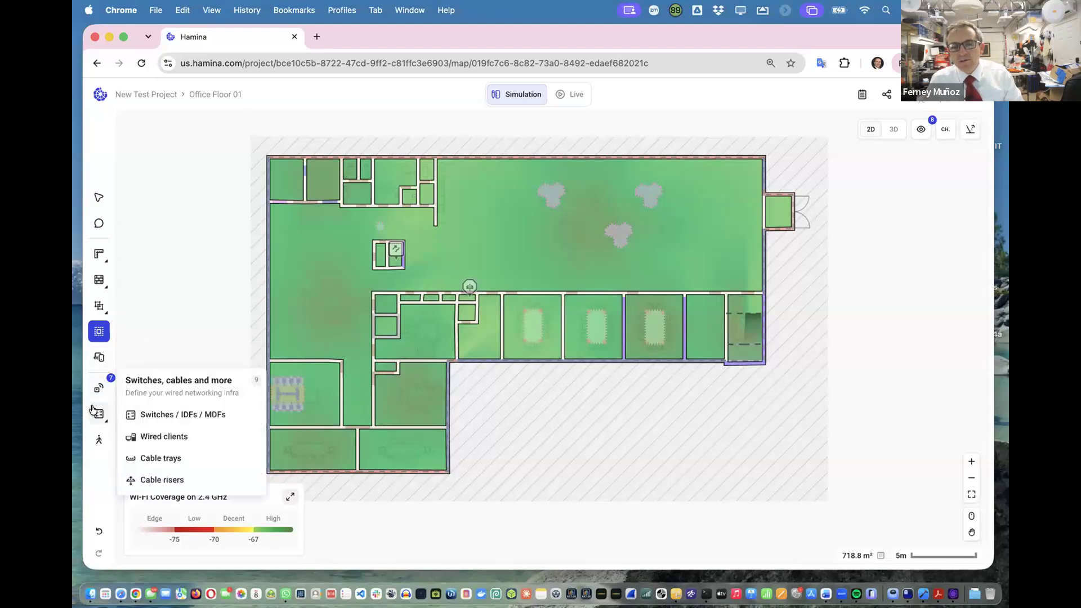
click(98, 388)
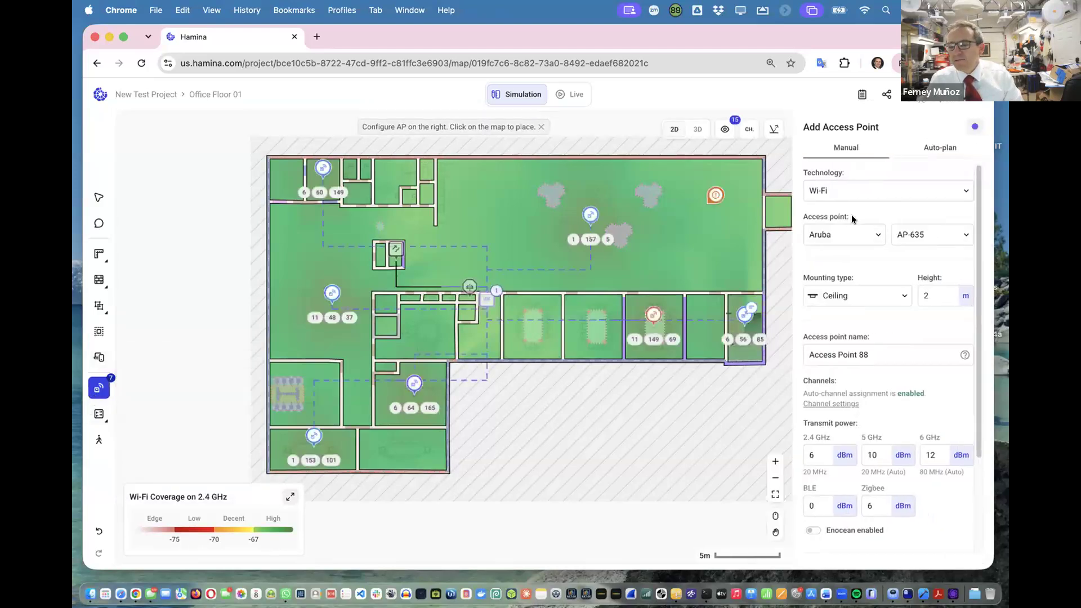
scroll(892, 251, down, 1)
scroll(892, 249, down, 3)
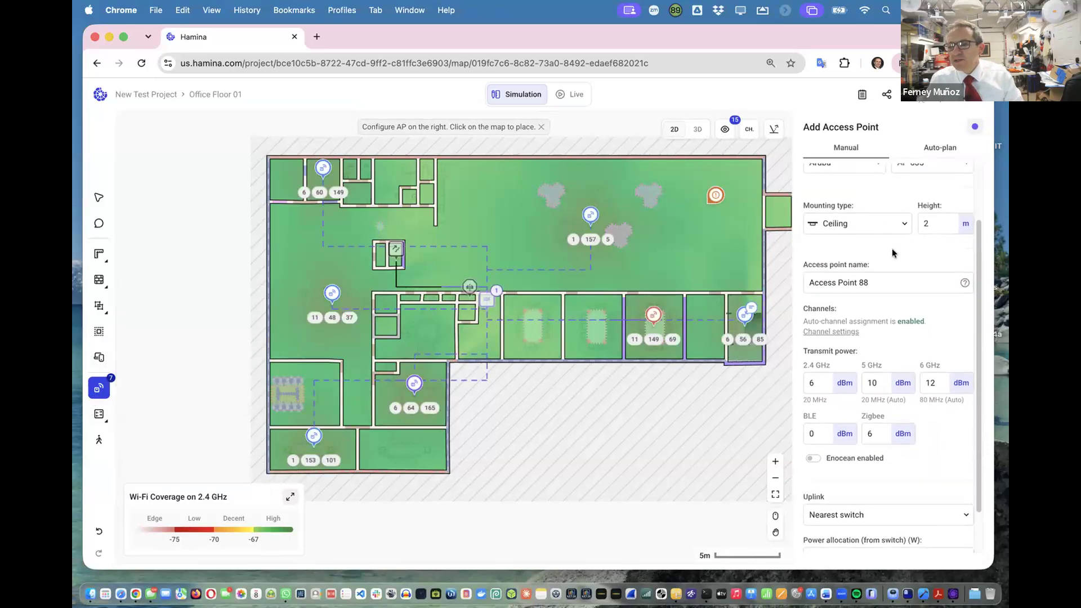
click(885, 224)
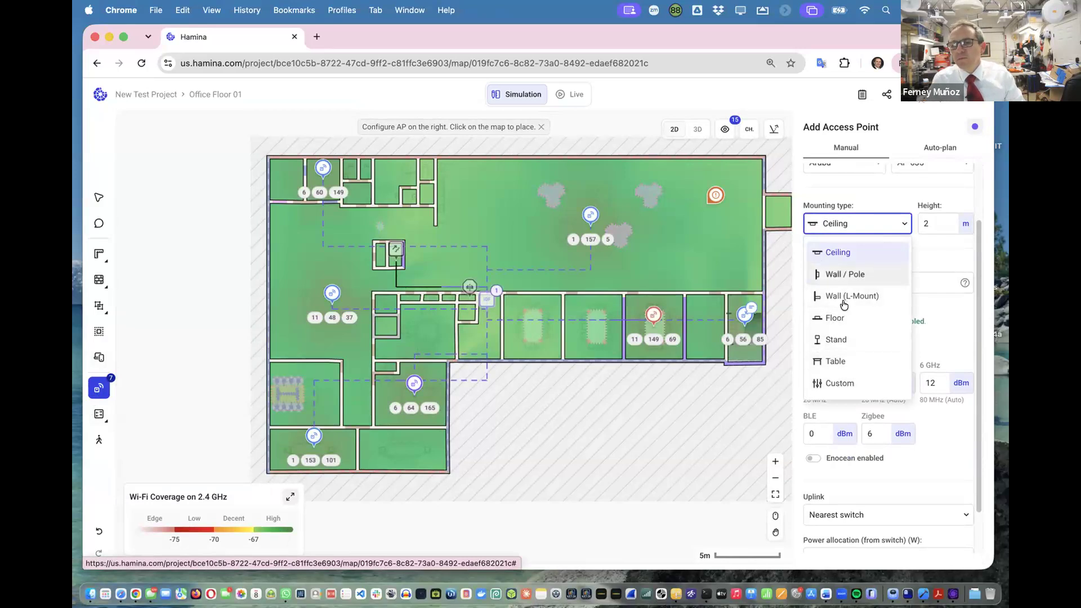
Examine the placement settings for IDF network infrastructure and for Desk Phone wired clients
click(90, 414)
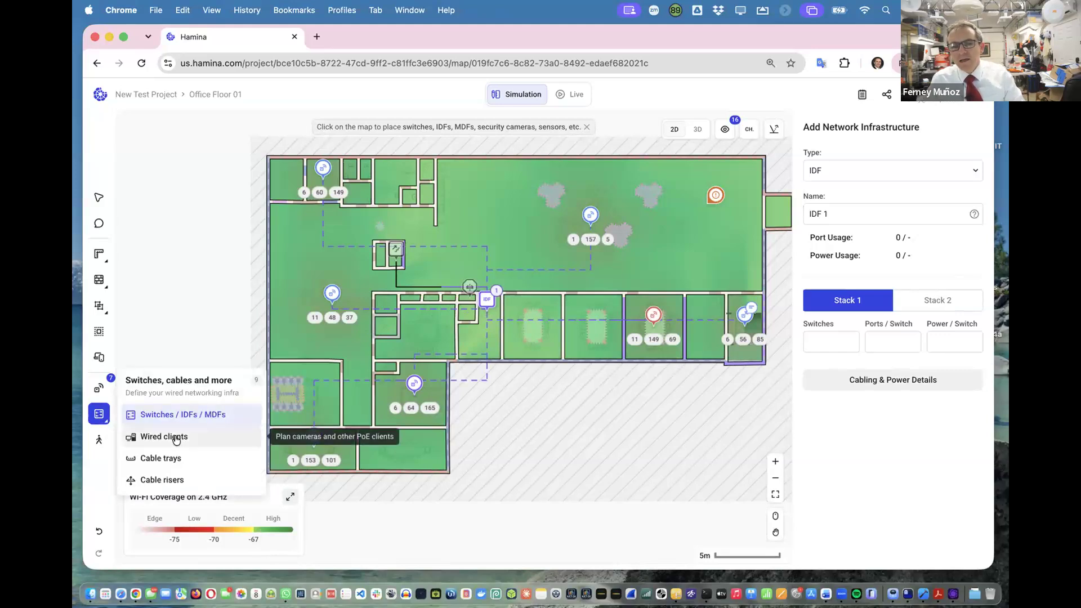
click(169, 437)
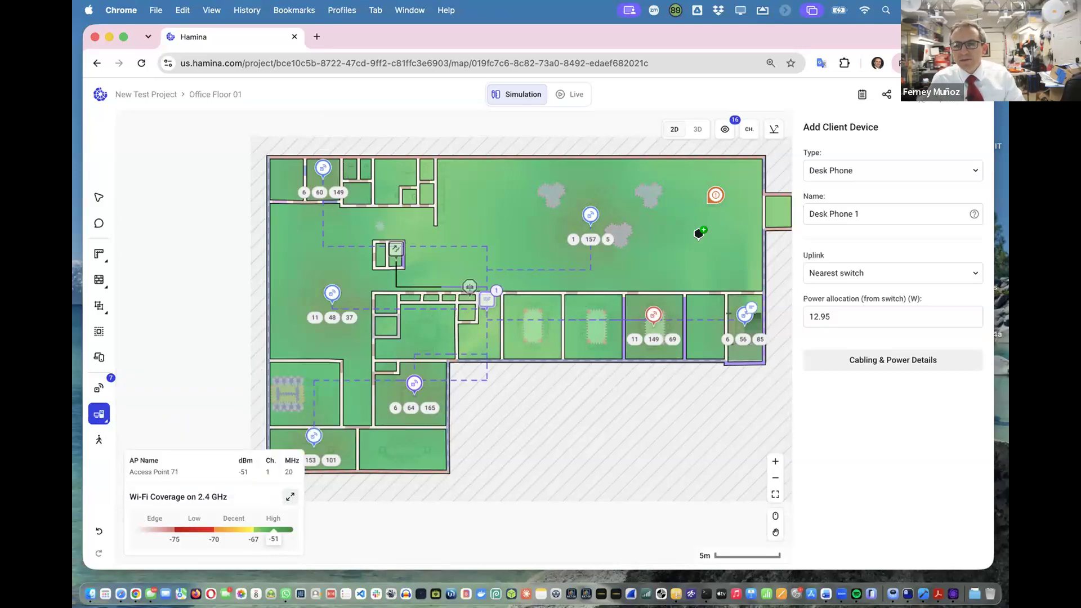
click(871, 208)
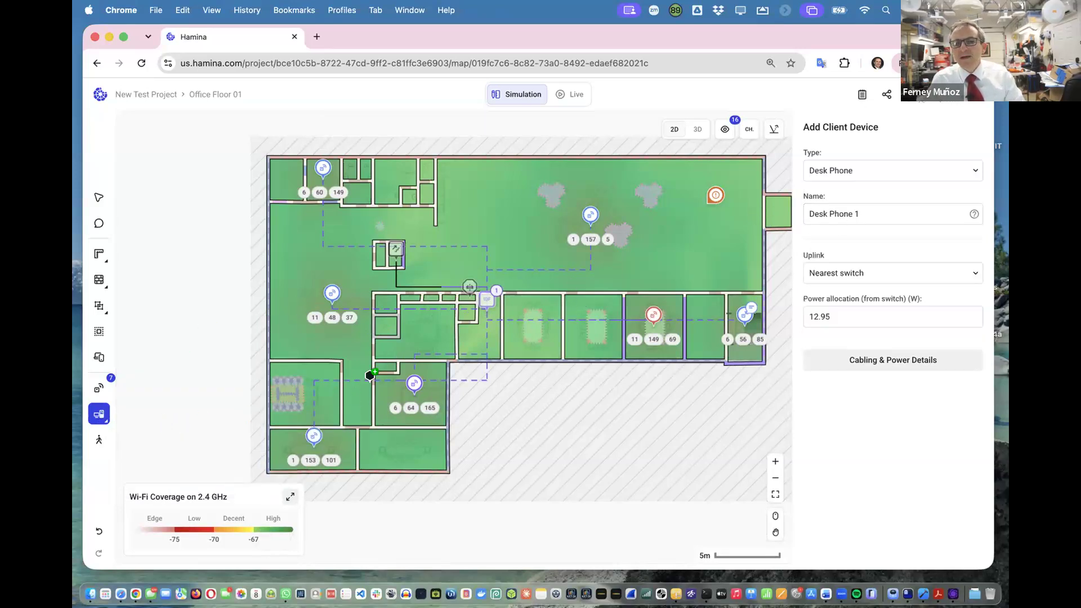
scroll(423, 354, down, 3)
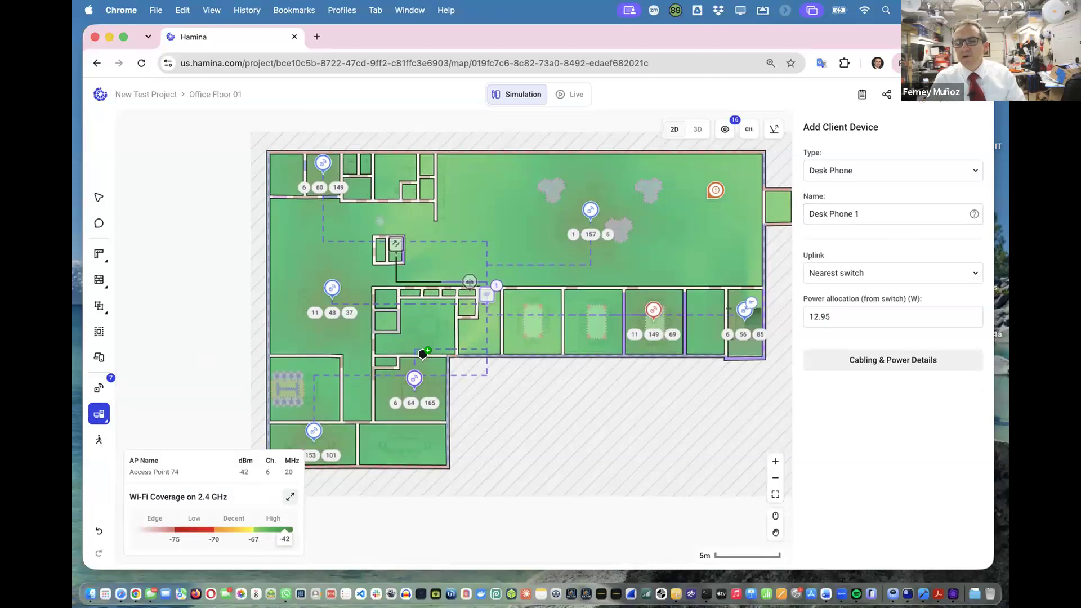
scroll(423, 354, down, 3)
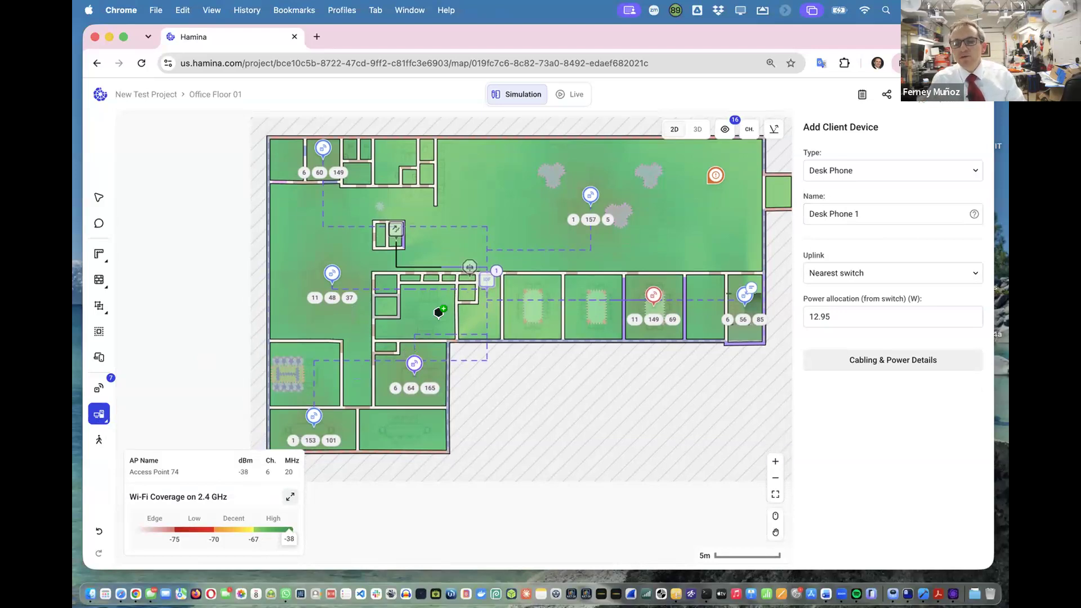
Review the floor's cabling and power details and examine the iPhone client experience simulation on the map
click(863, 358)
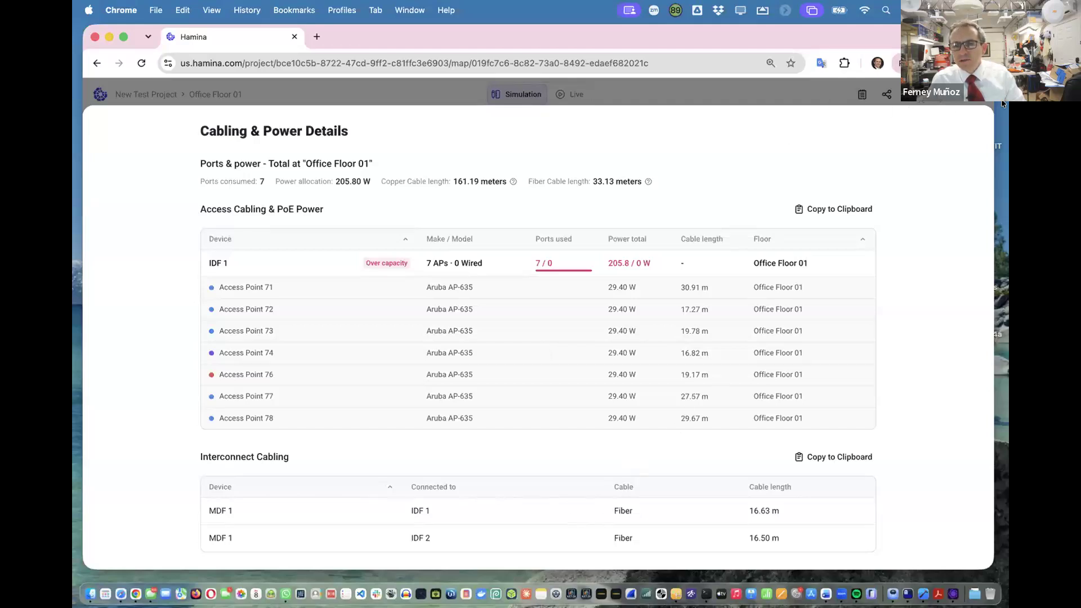
click(975, 97)
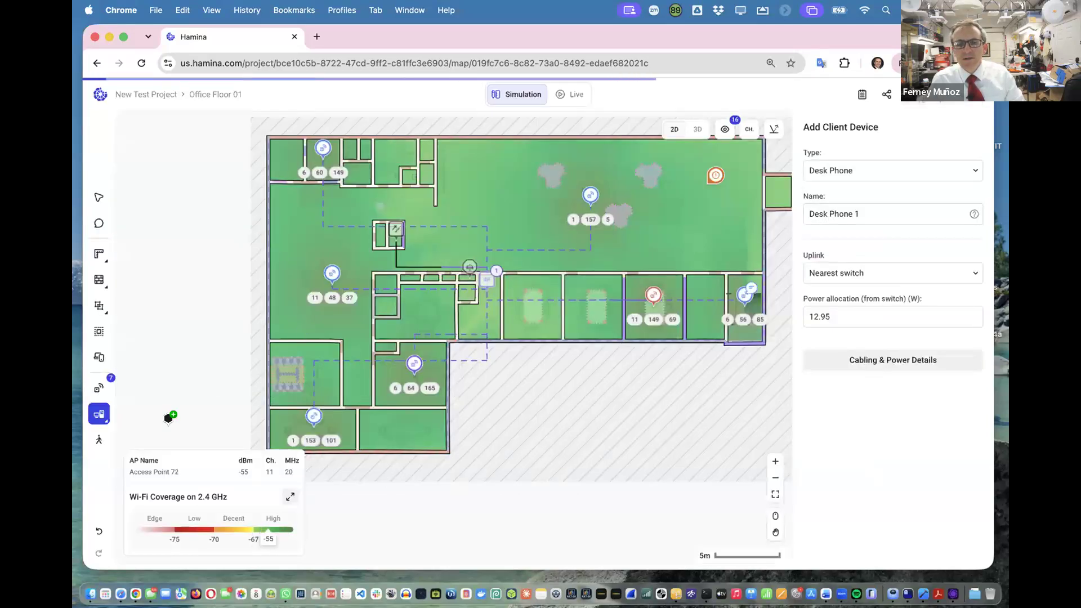
mouse_move(96, 419)
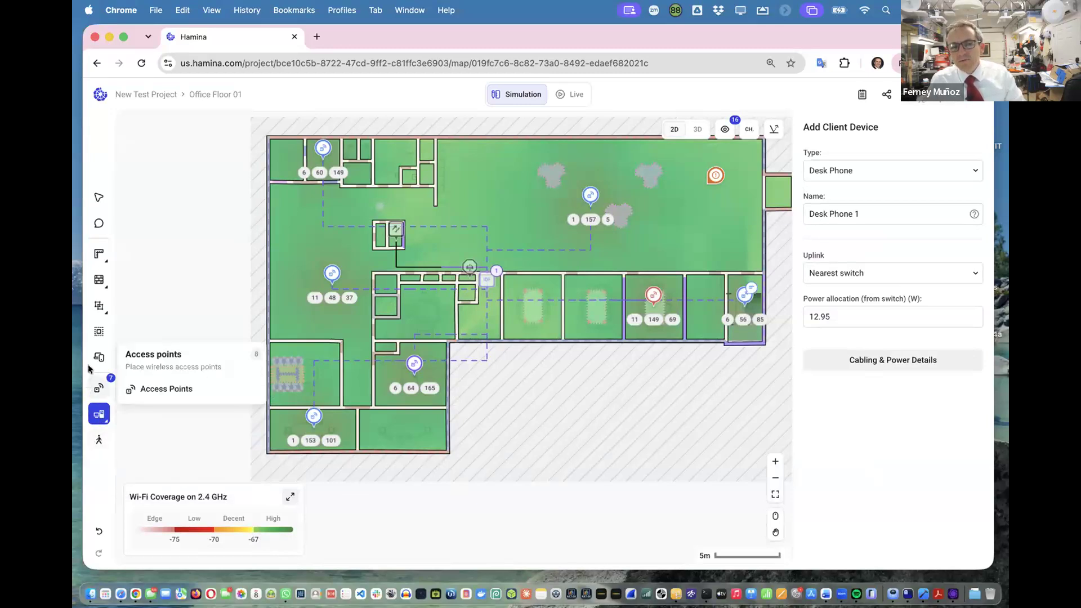
click(98, 440)
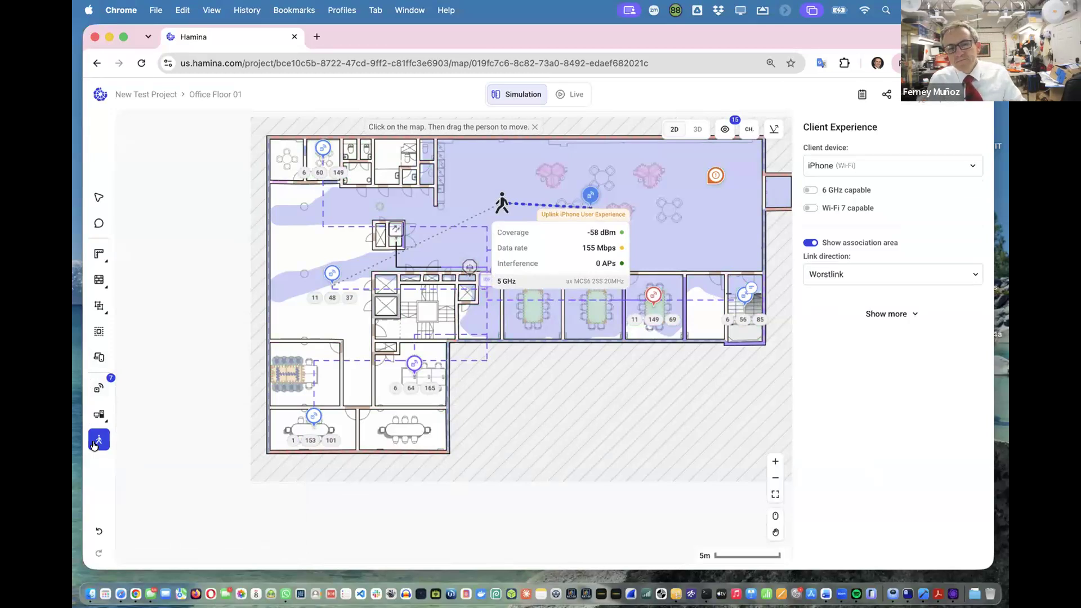
Draw a capacity zone with 50 iPhones and 50 Macbooks over the large upper rectangle of the L-shaped floor
click(98, 357)
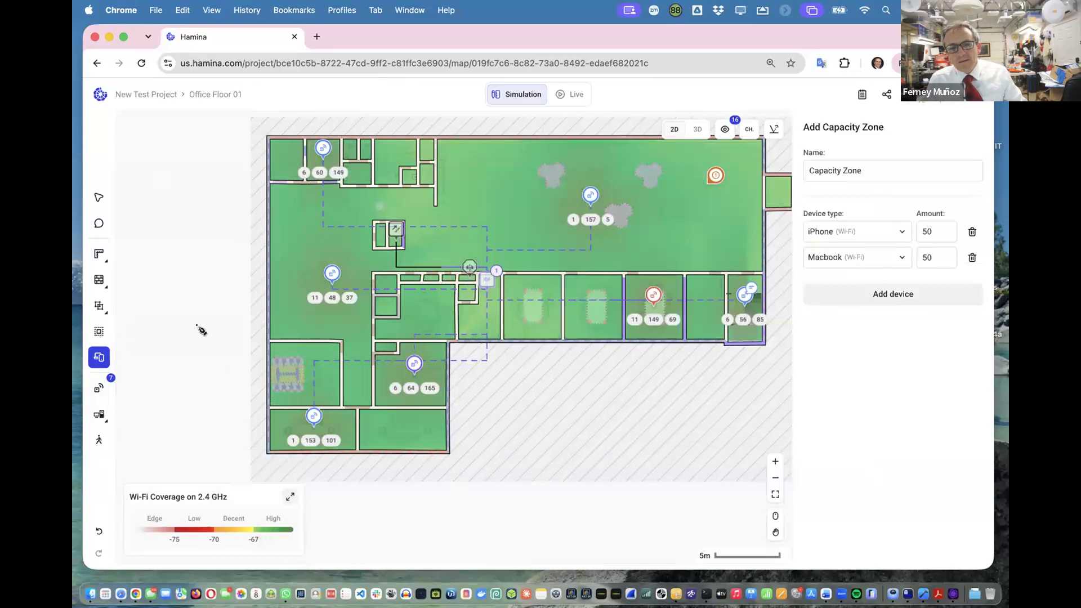
click(268, 295)
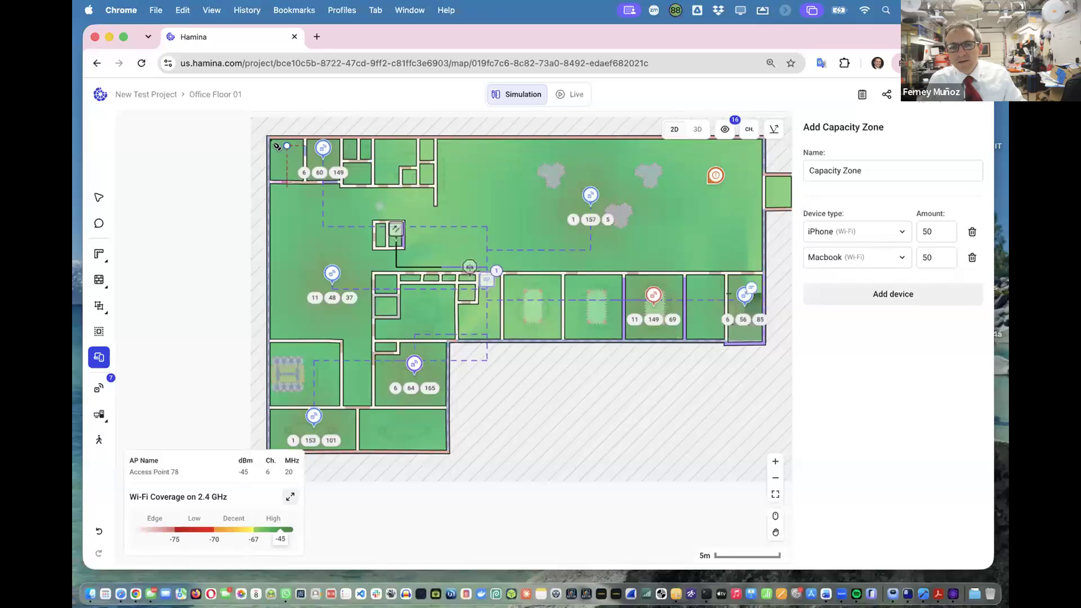
drag(270, 139, 762, 343)
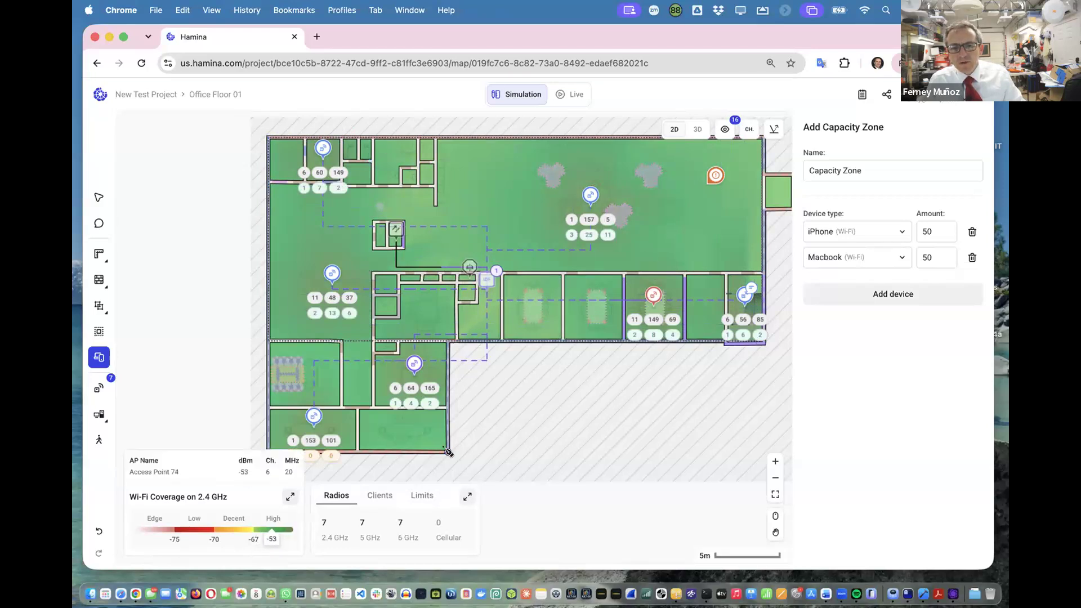
Draw a second capacity zone with 50 iPhones and 50 Macbooks over the lower wing of the floor
drag(448, 452, 304, 358)
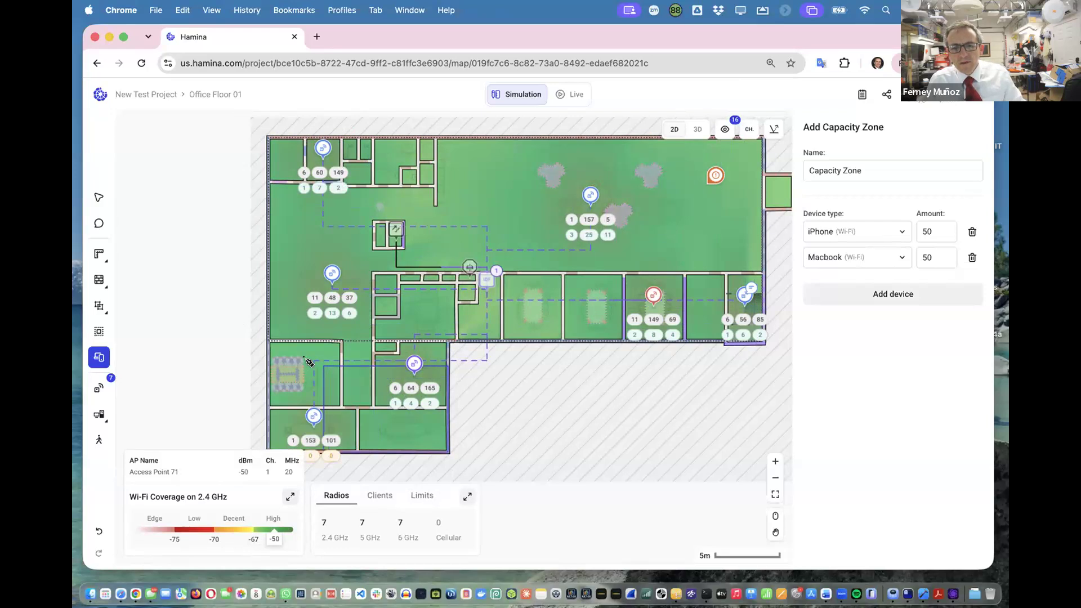
click(271, 346)
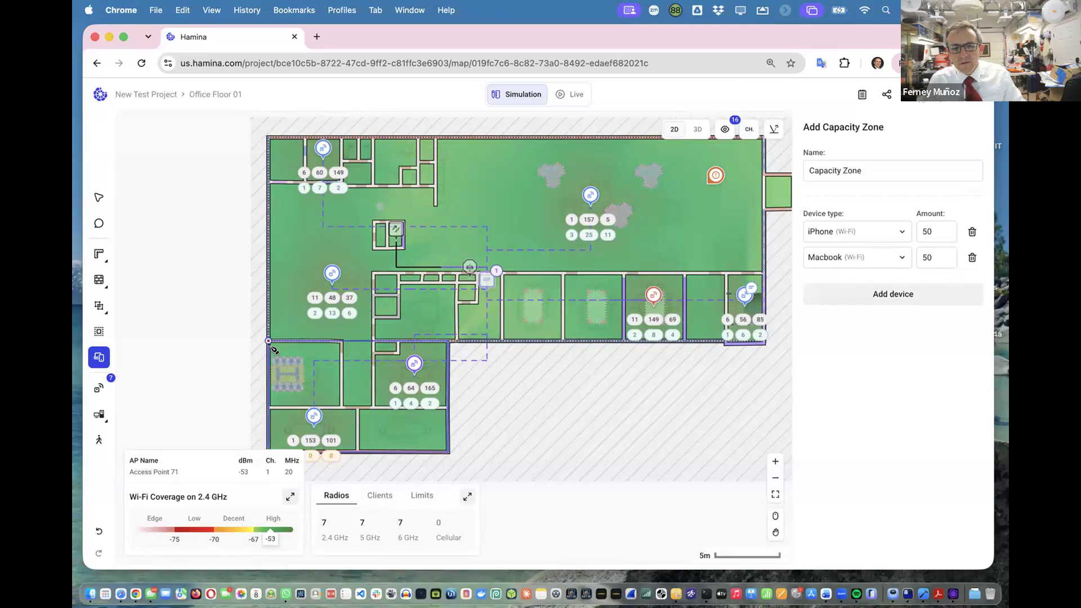
click(272, 347)
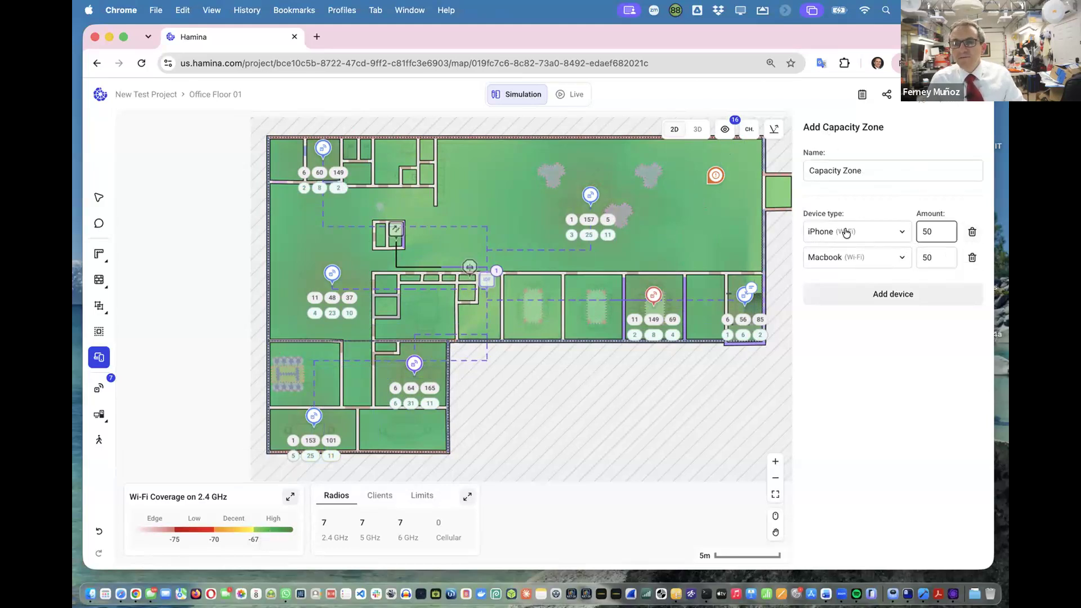
Name the new capacity zone "Conference area" and add 100 Android Phone devices to its device list
click(881, 168)
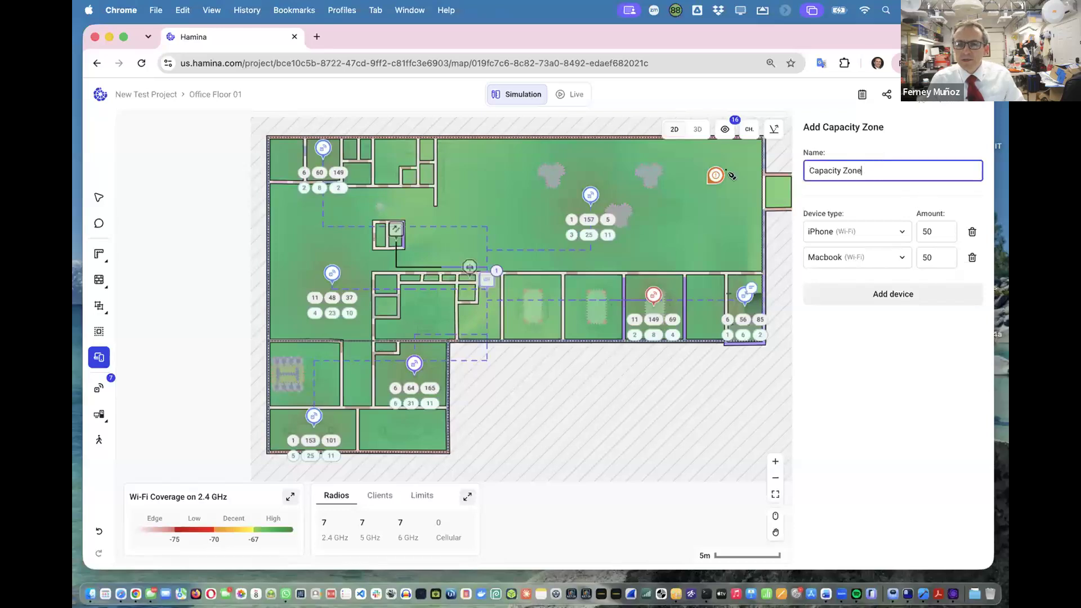
key(super+a)
text(C)
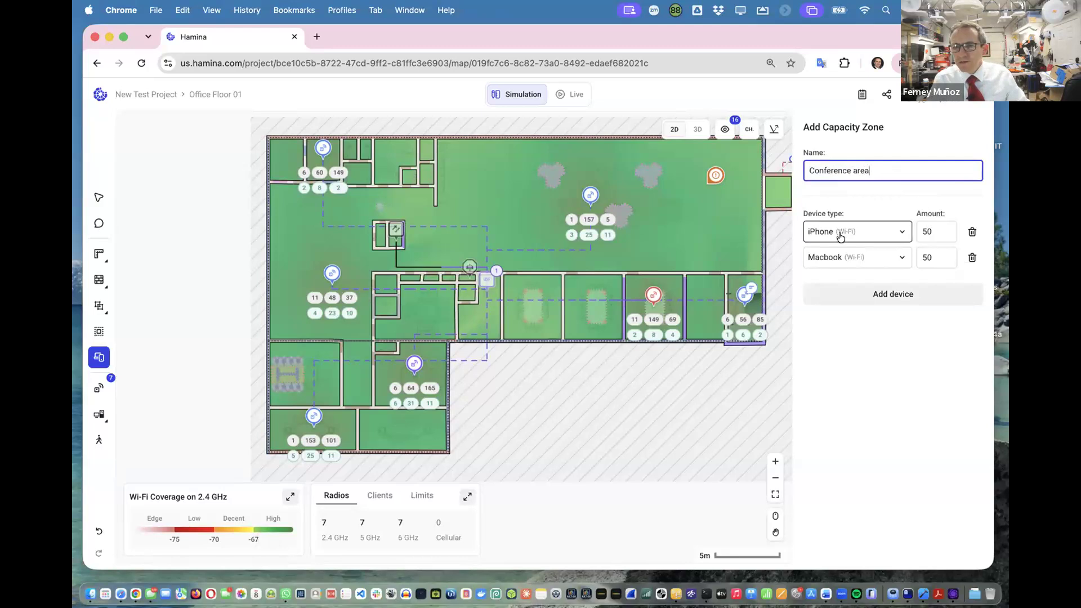
click(895, 293)
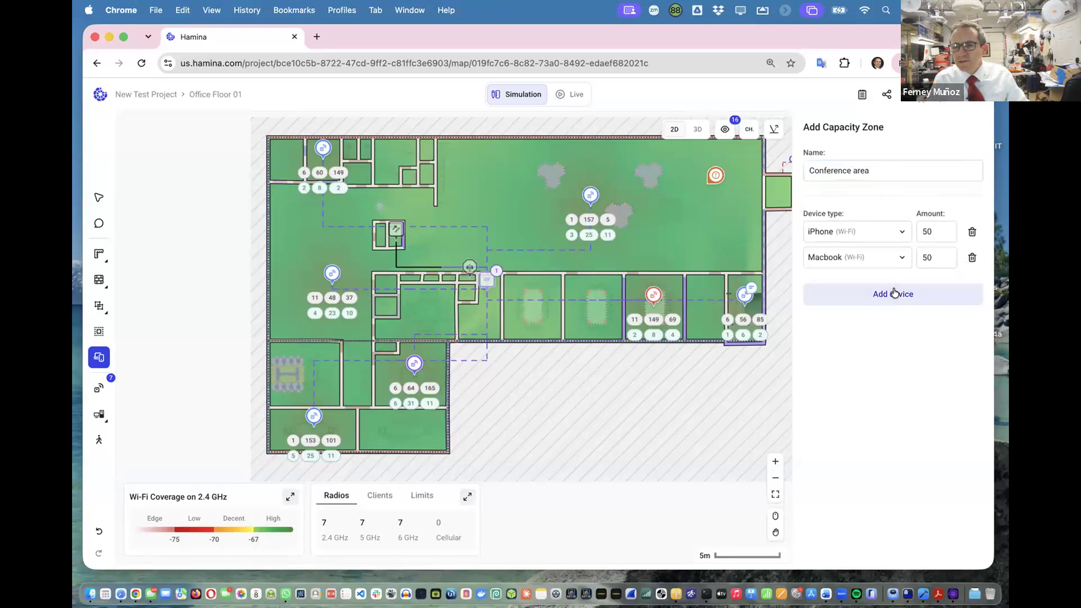
click(937, 278)
text(00)
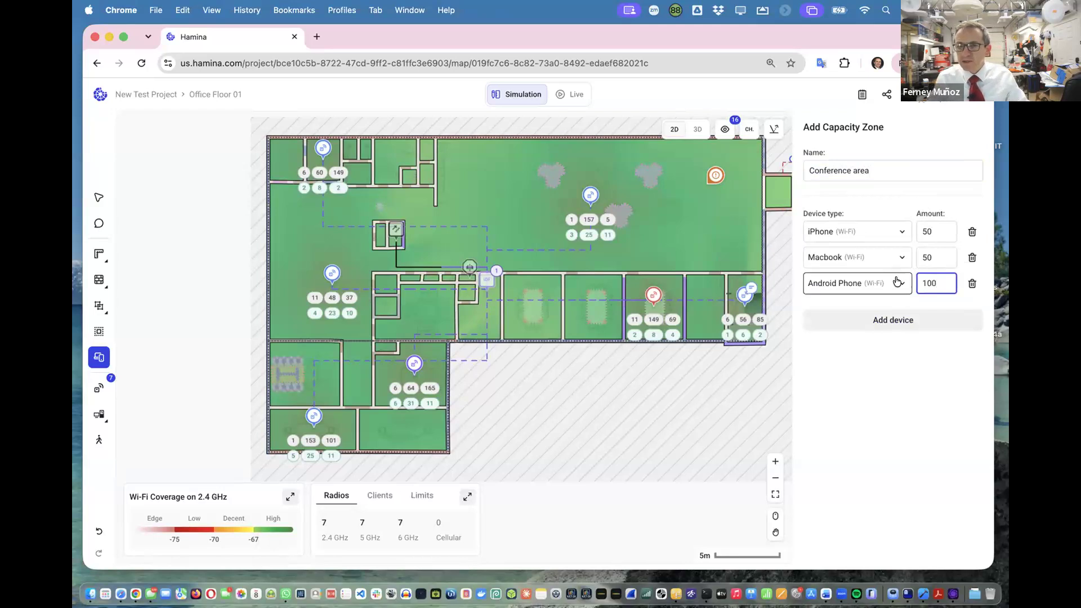
click(883, 358)
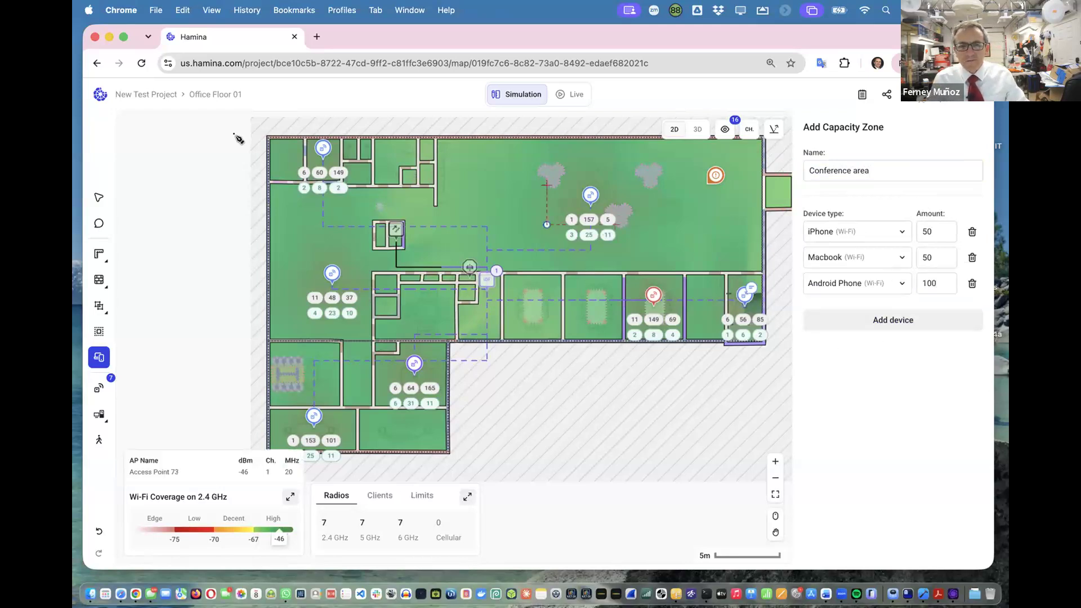
Reload the project page and inspect the settings of both capacity zones and the upper brick outer wall
click(142, 66)
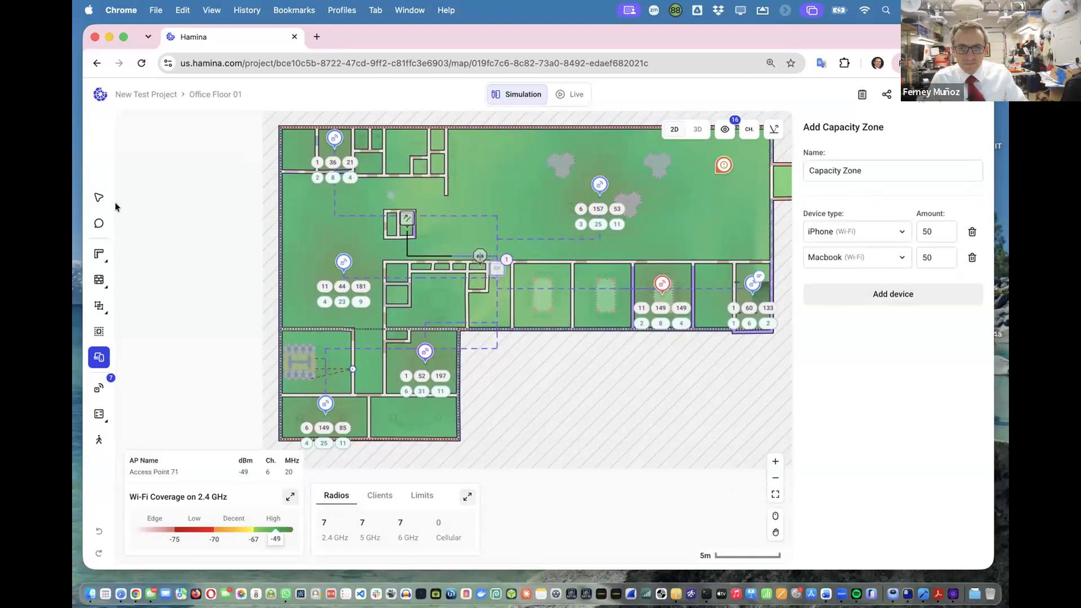
click(97, 196)
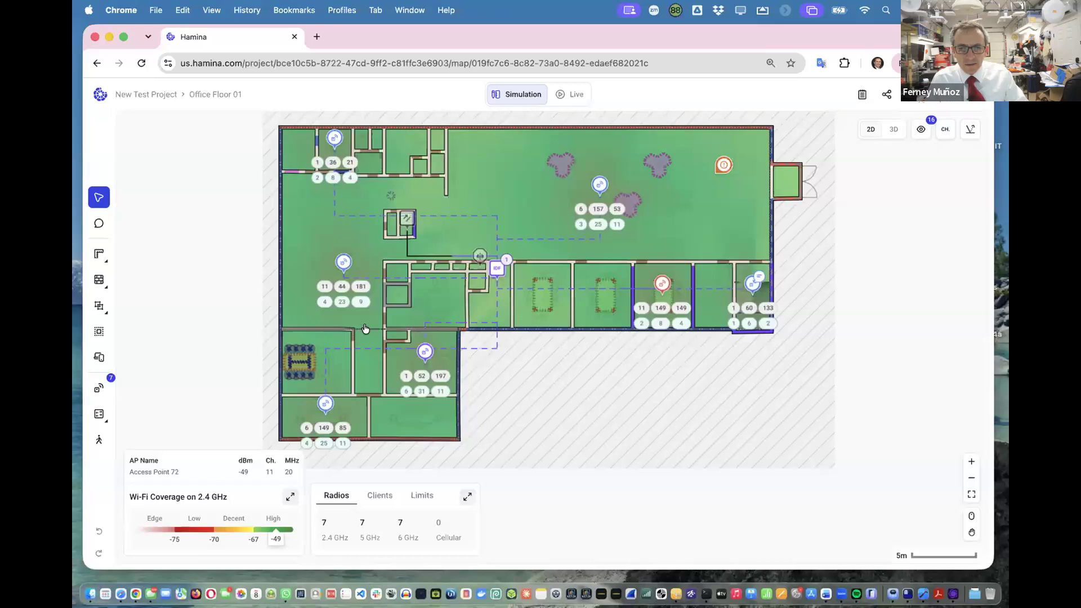
click(423, 429)
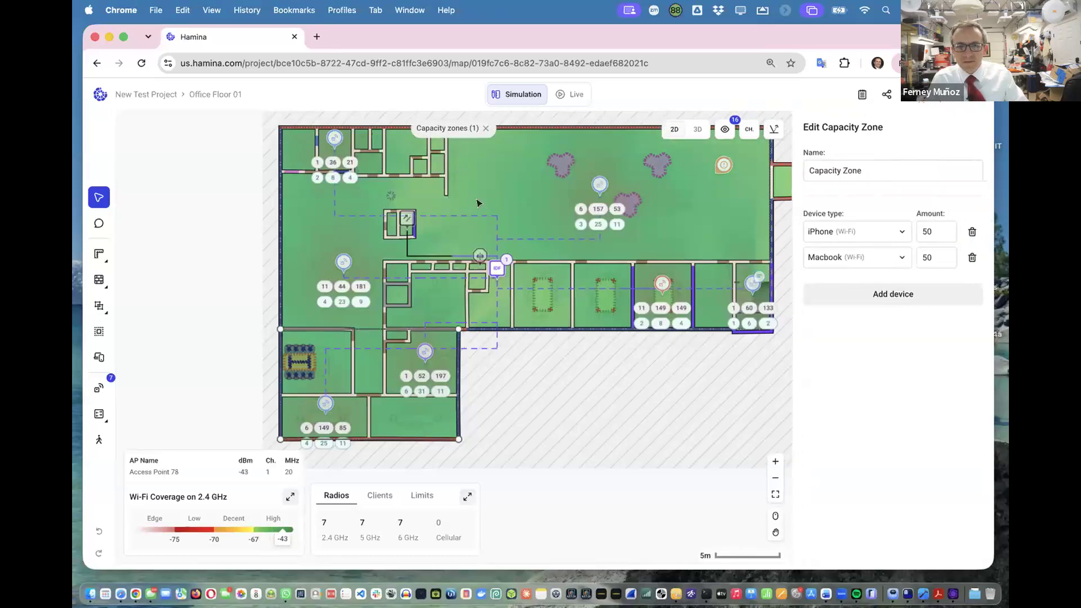
click(559, 131)
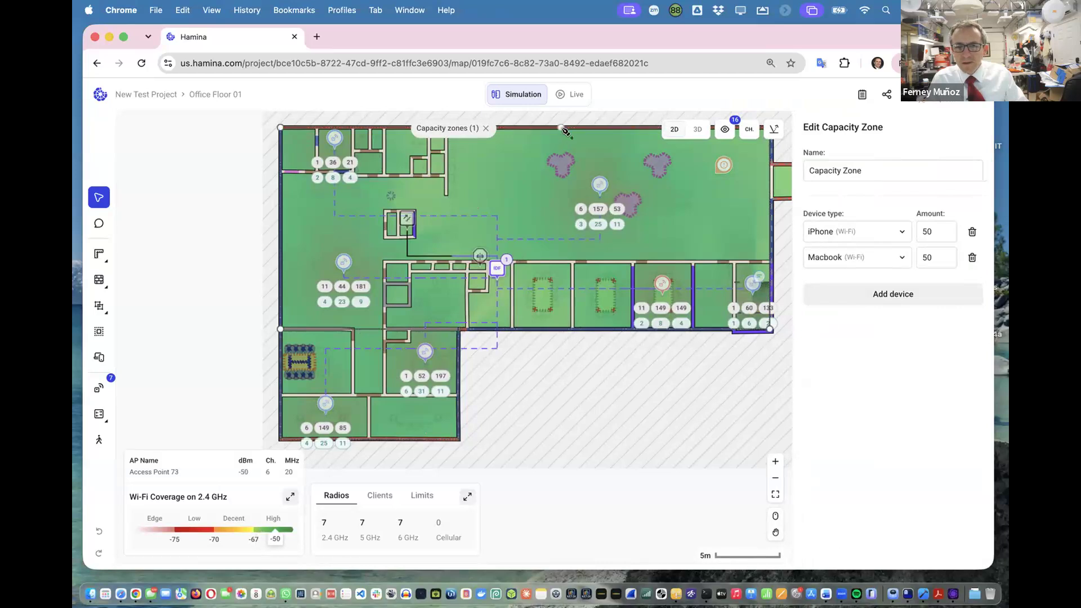
click(578, 128)
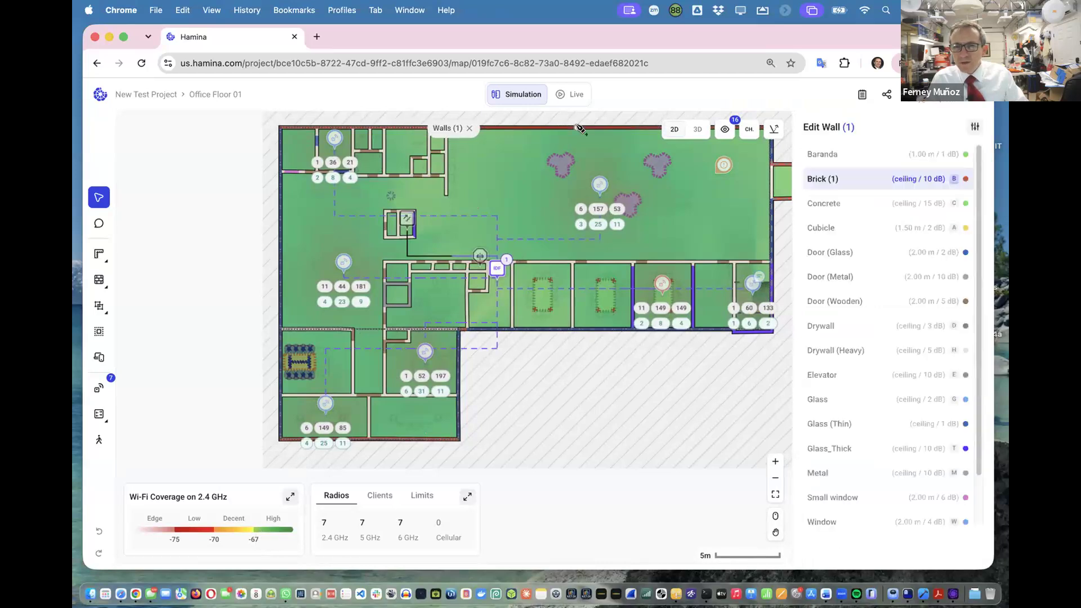
scroll(498, 248, up, 2)
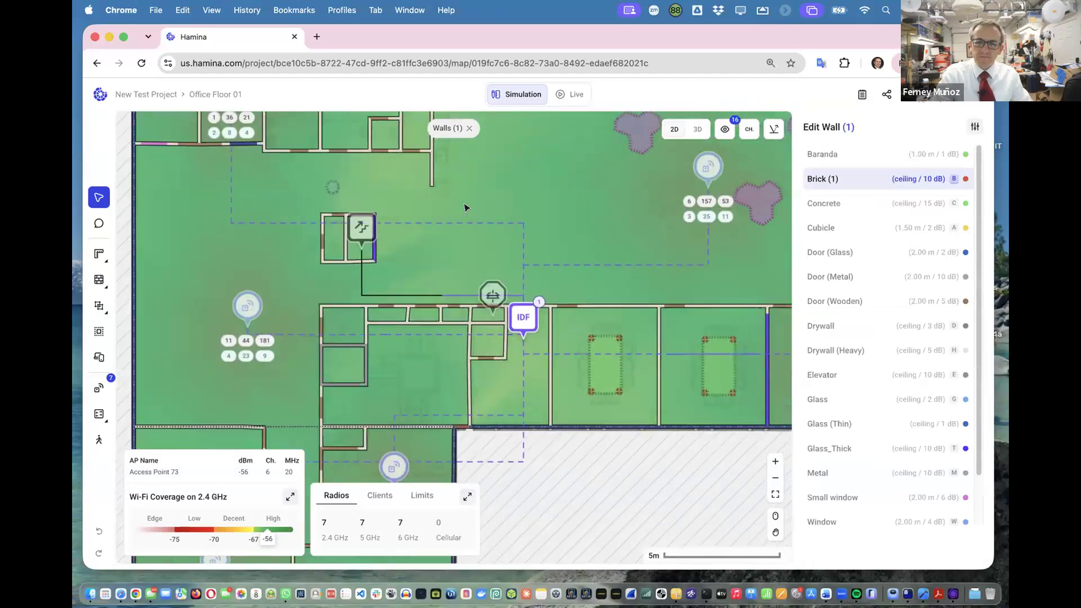
scroll(498, 246, down, 4)
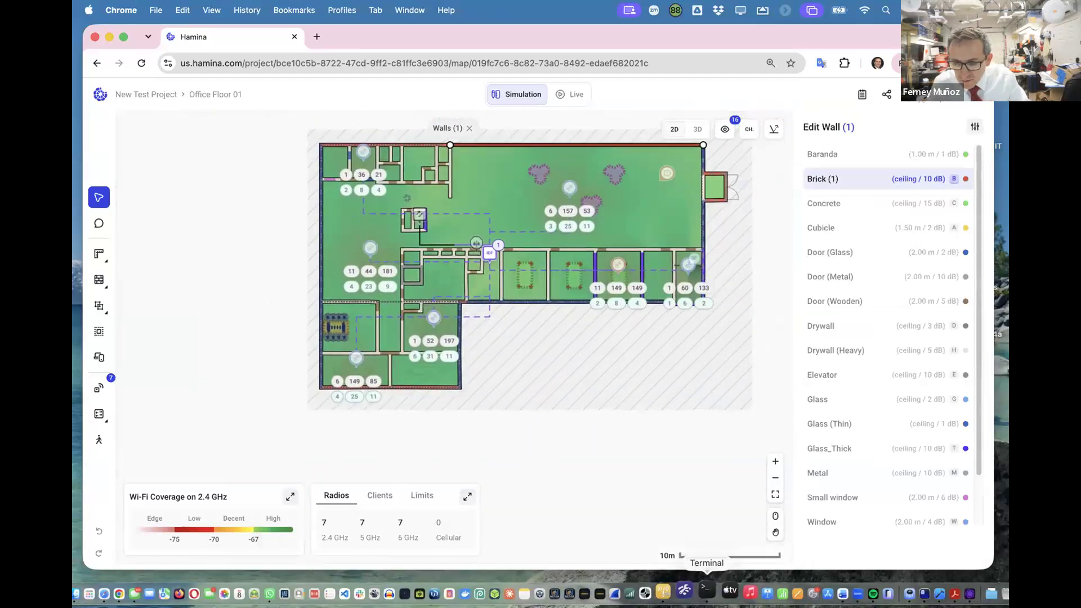
Quit the background applications Terminal, WiFi Explorer Pro 3 and Spotify
right_click(708, 589)
click(713, 548)
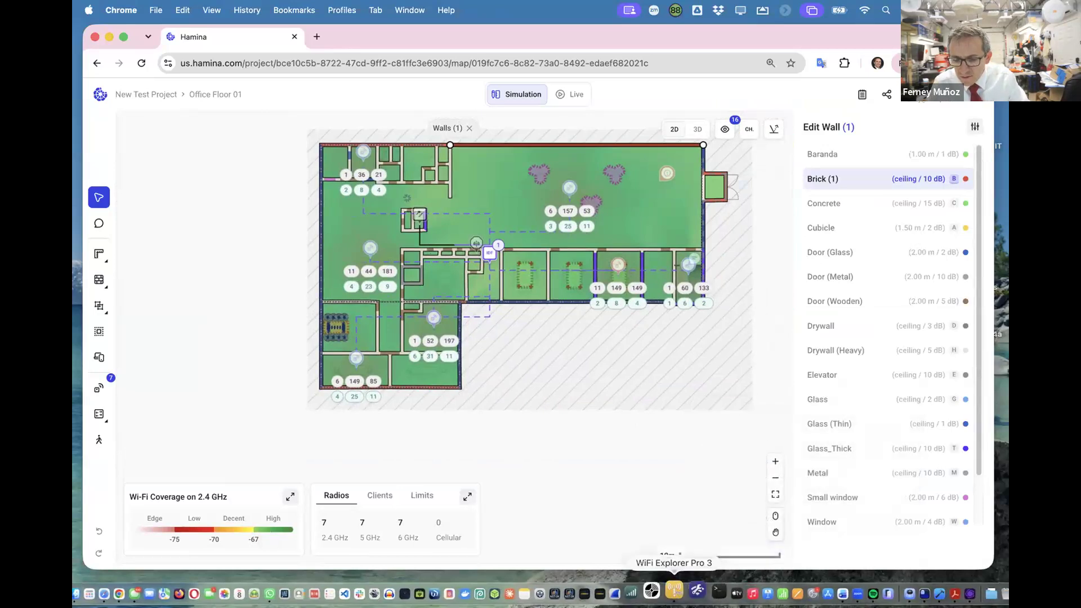
right_click(683, 590)
click(687, 544)
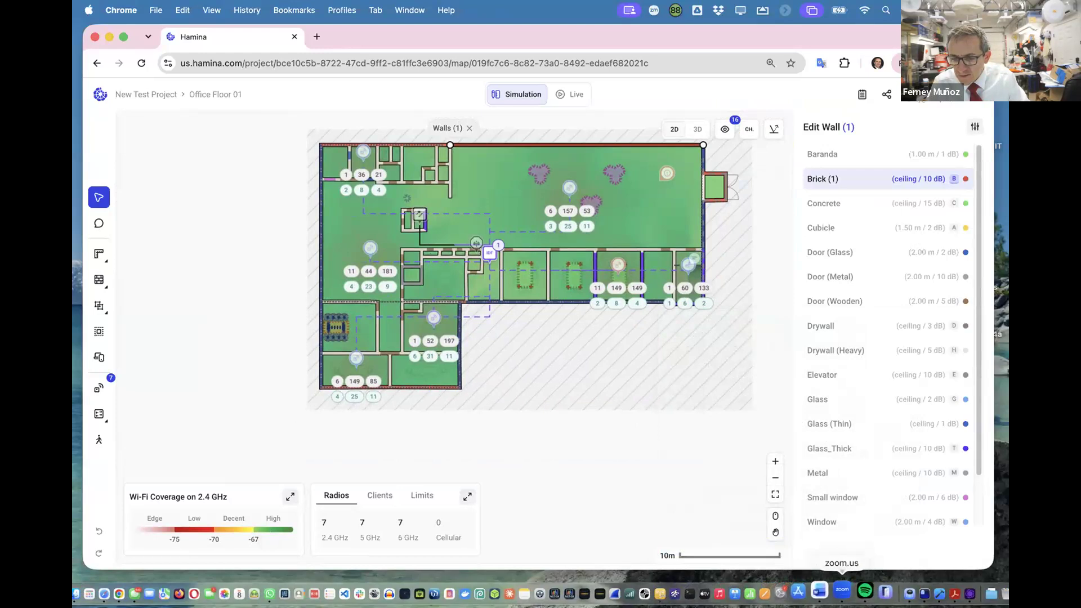
right_click(858, 590)
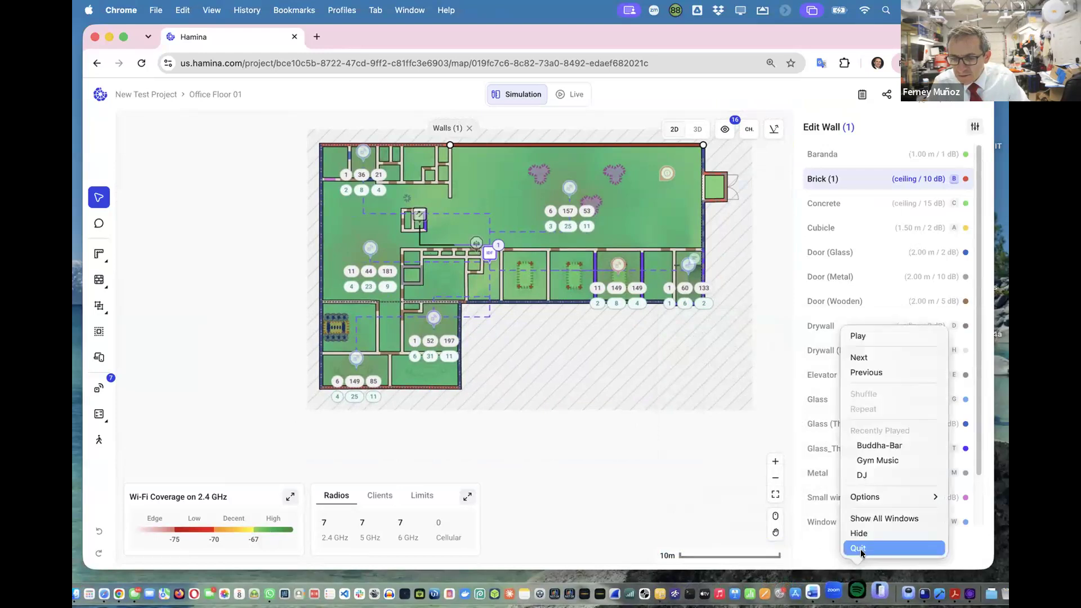
click(860, 554)
Quit the background applications Preview, Orb and Adobe Acrobat
right_click(891, 576)
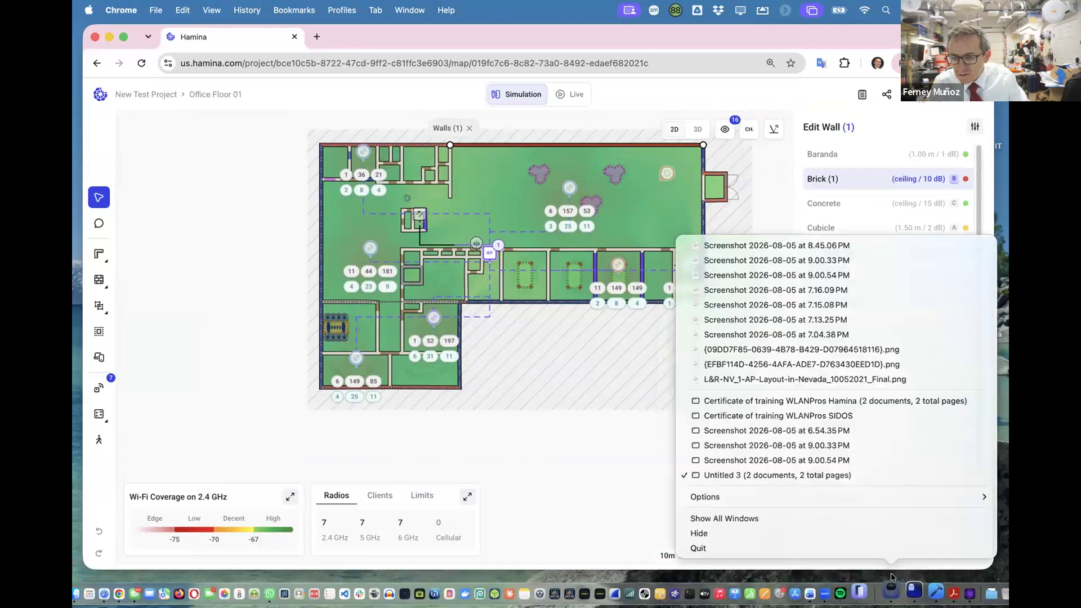
click(873, 548)
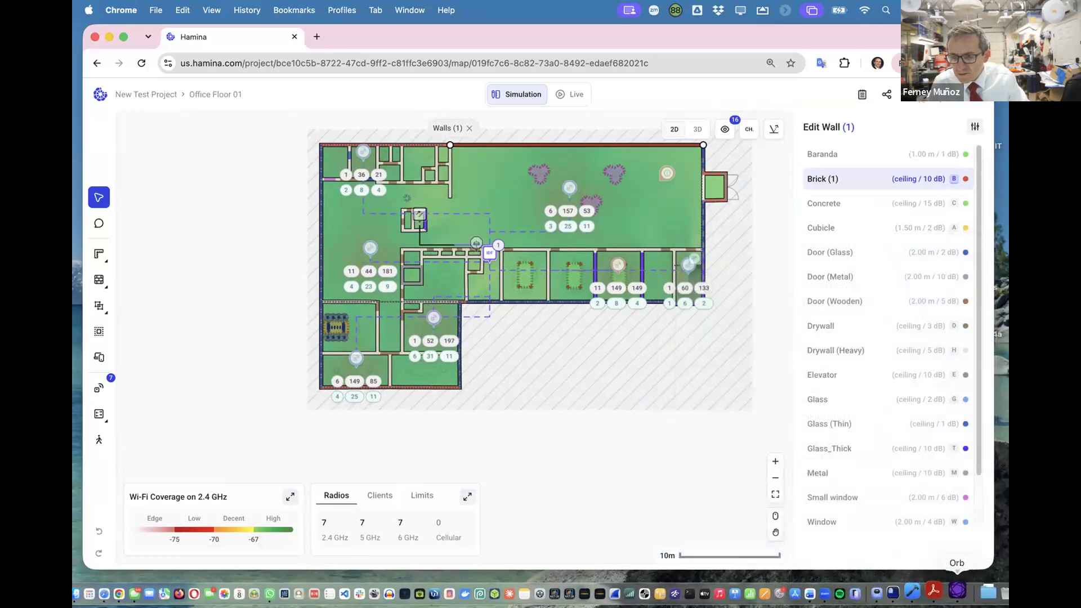
right_click(935, 590)
click(940, 549)
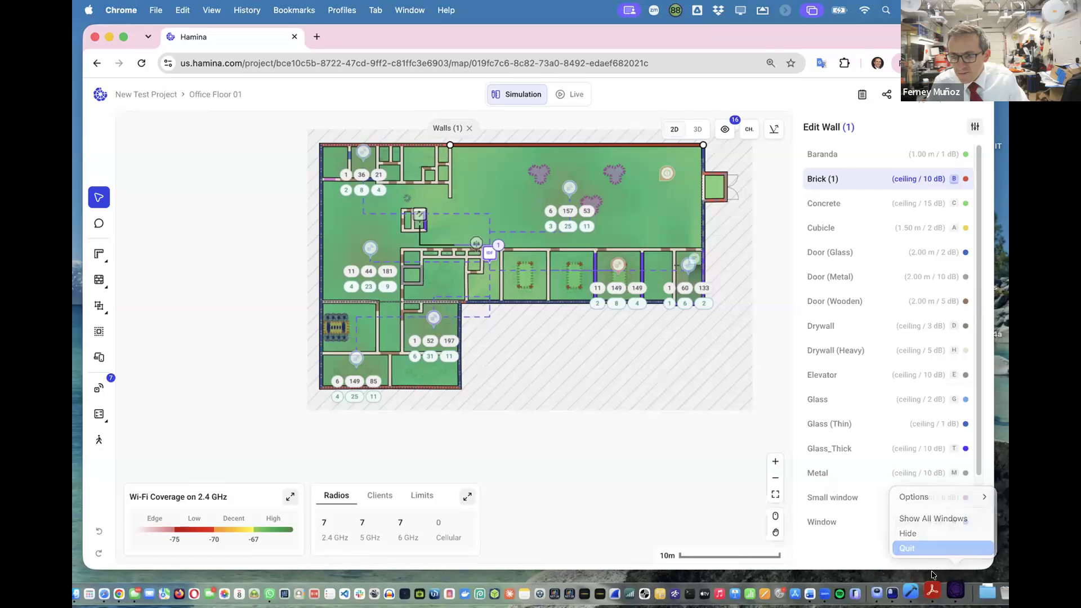
right_click(950, 590)
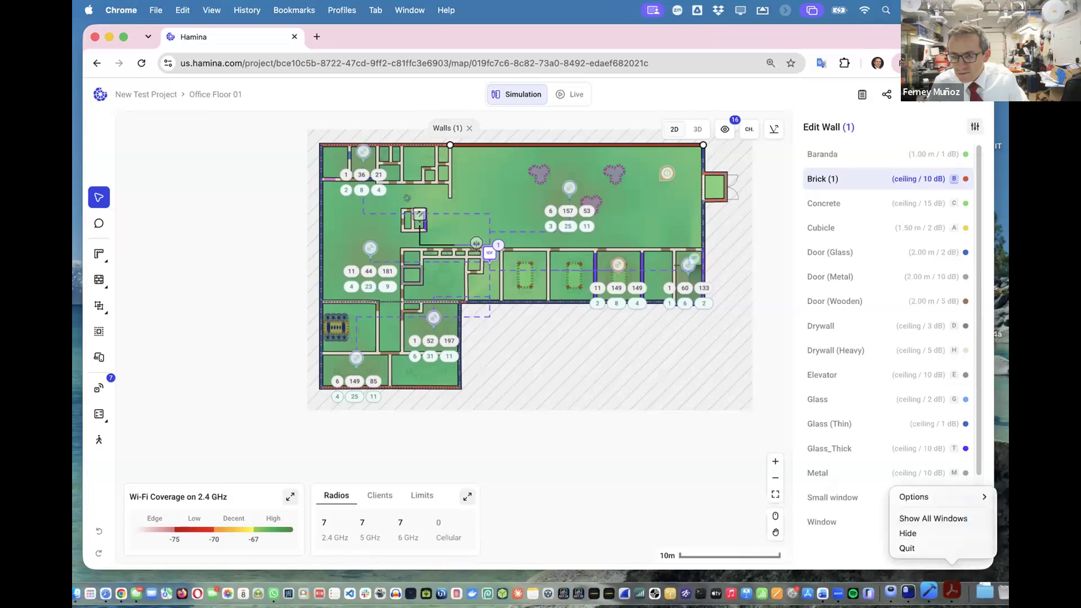
click(931, 549)
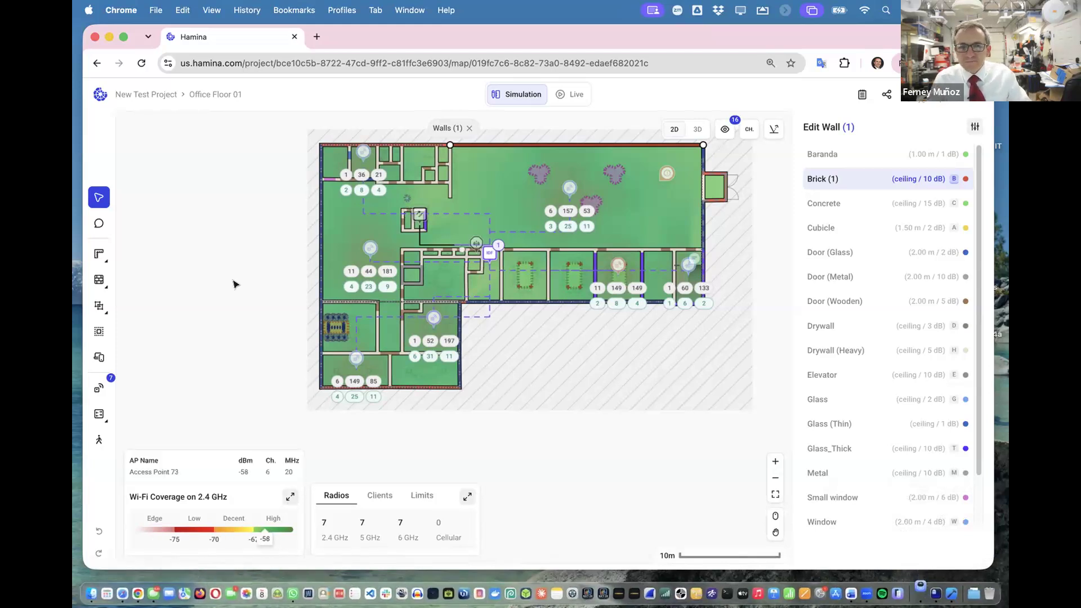
Start a new capacity zone and set its iPhone amount to 500
click(98, 357)
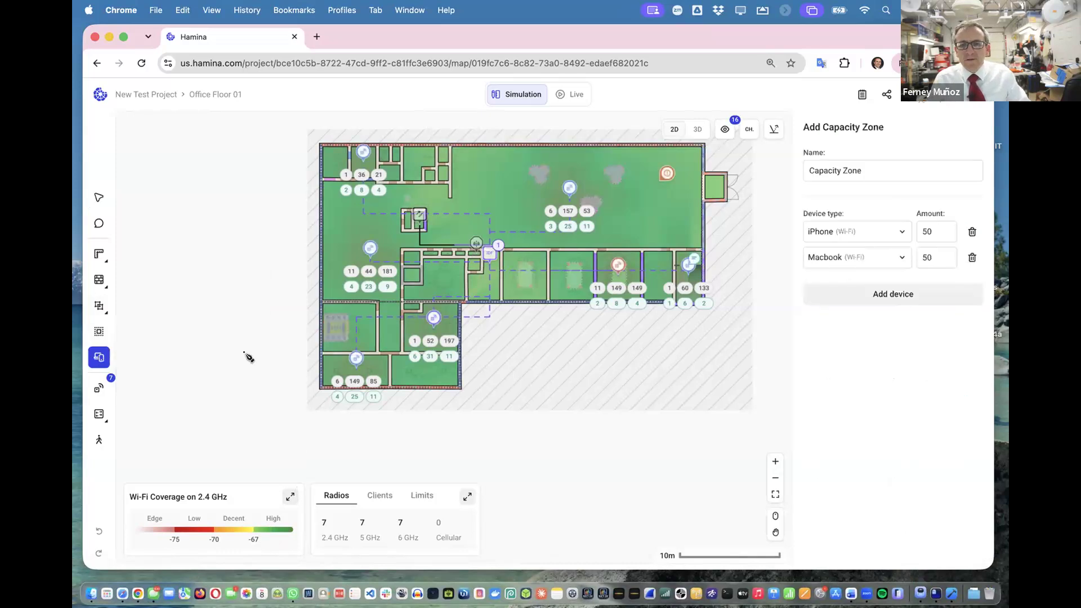
click(929, 227)
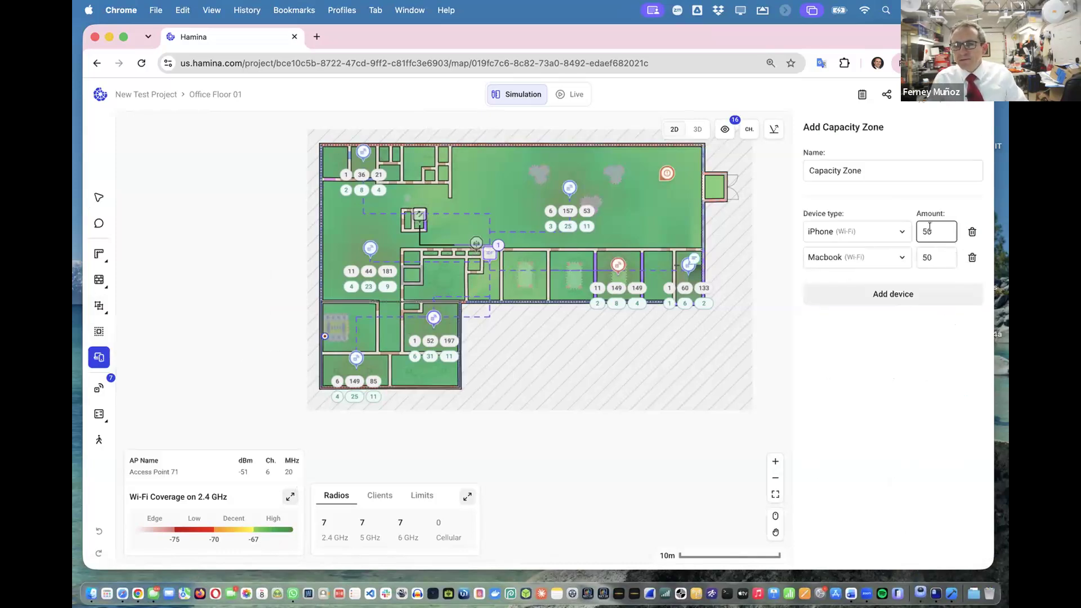
click(934, 228)
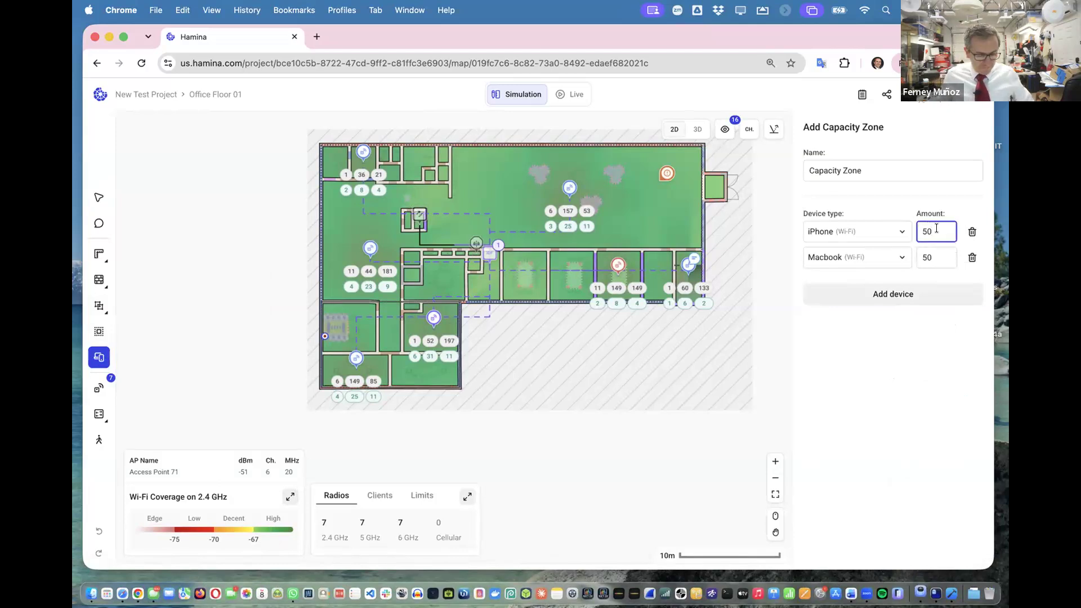
key(Tab)
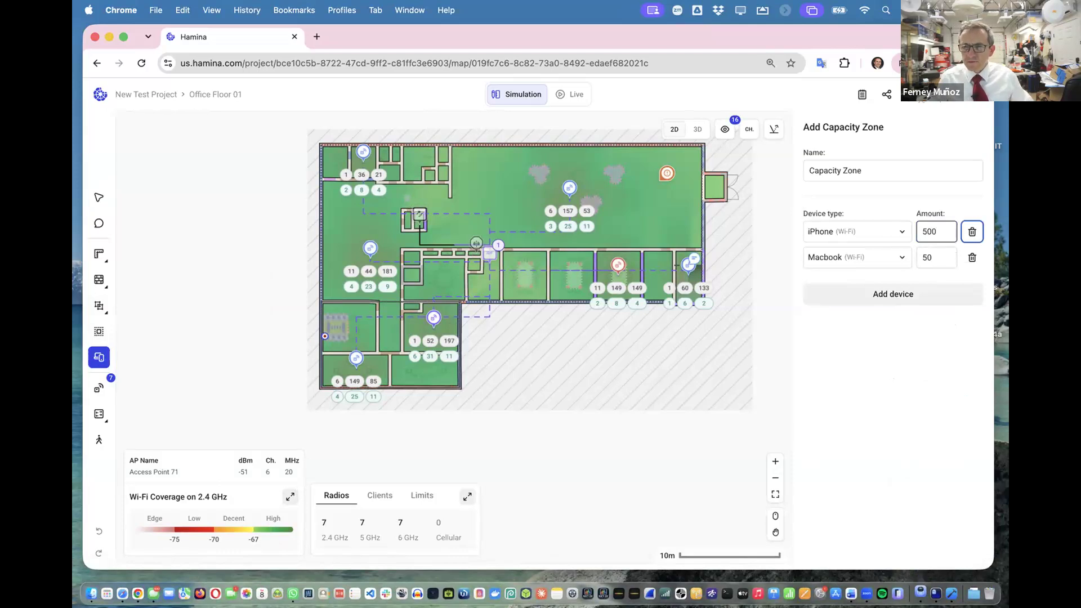
click(944, 366)
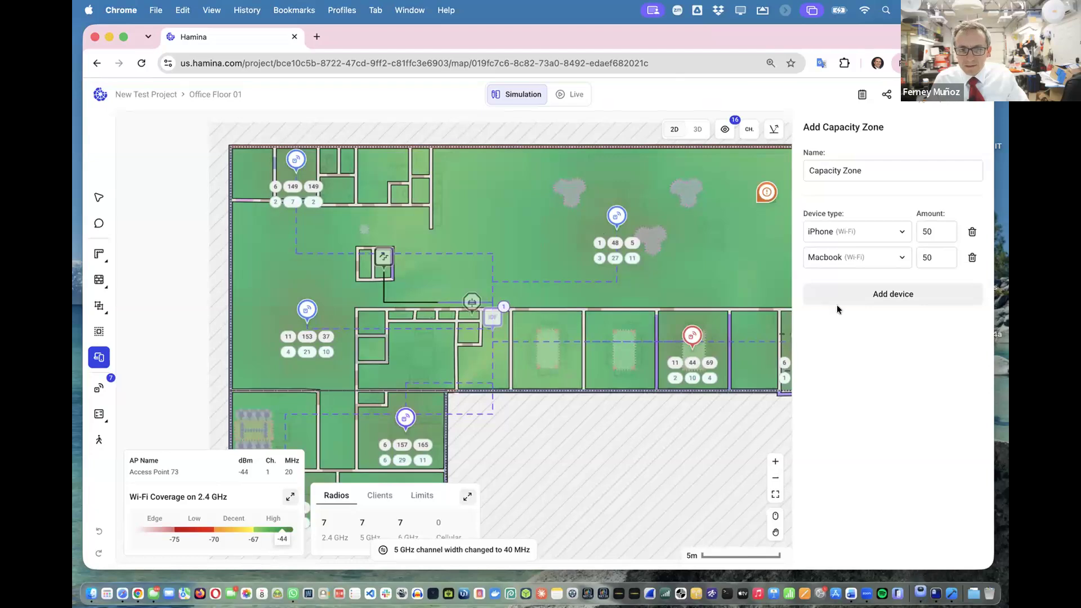
click(938, 232)
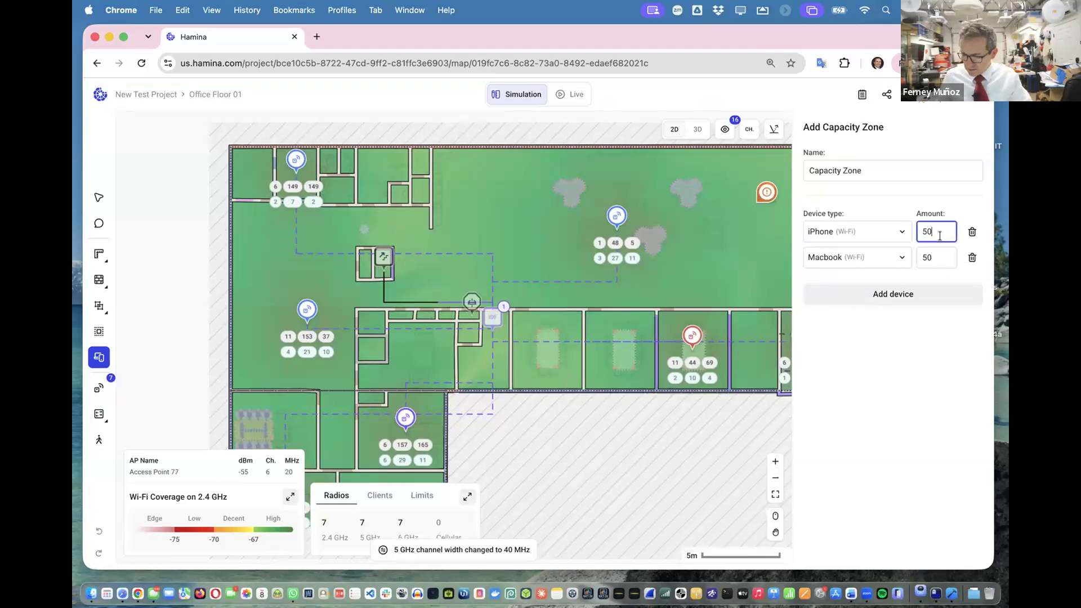
text(0)
key(Tab)
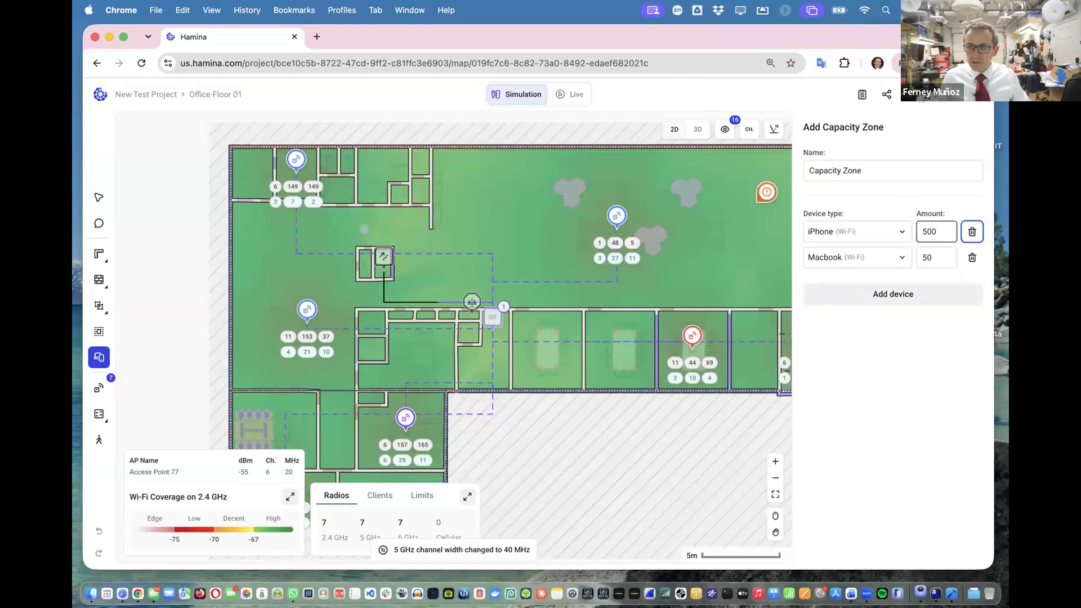
click(944, 227)
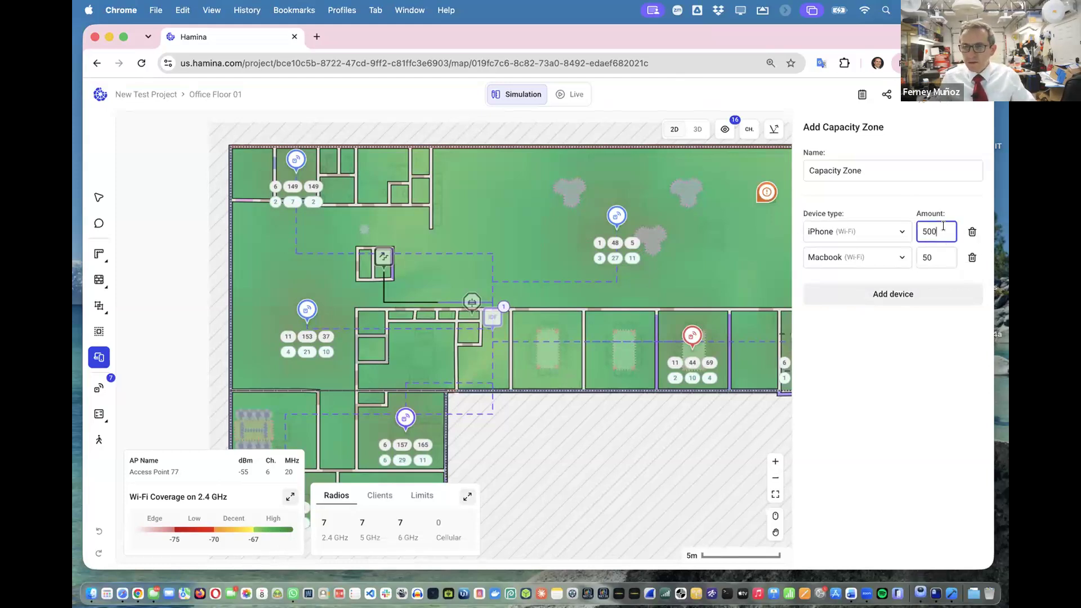
key(Return)
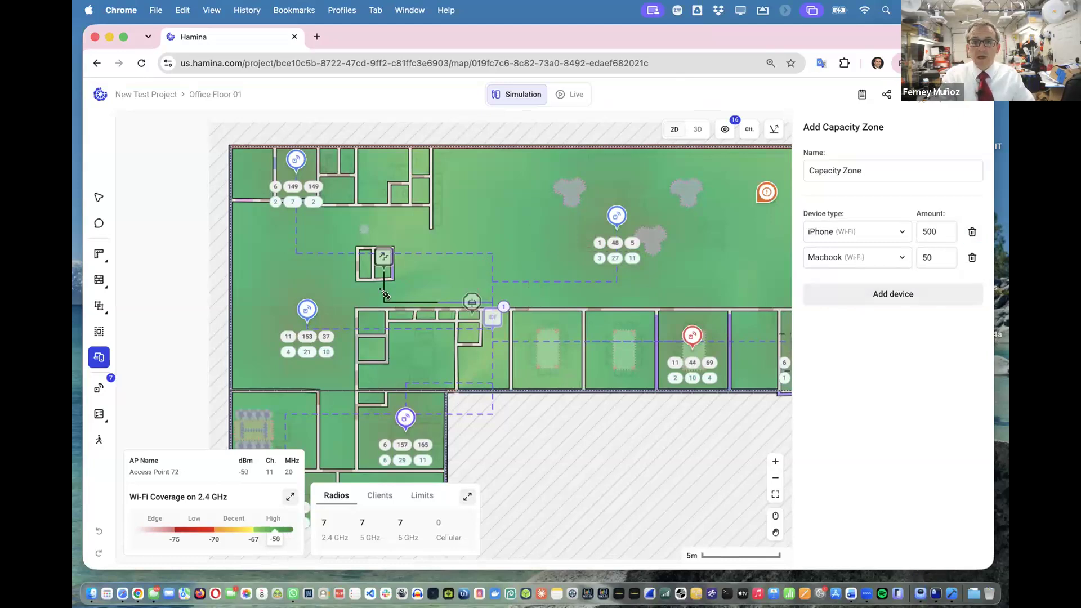
Leave the capacity zone tool and select Access Point 78 in the upper-left rooms of the floor
scroll(492, 263, down, 3)
scroll(381, 290, down, 1)
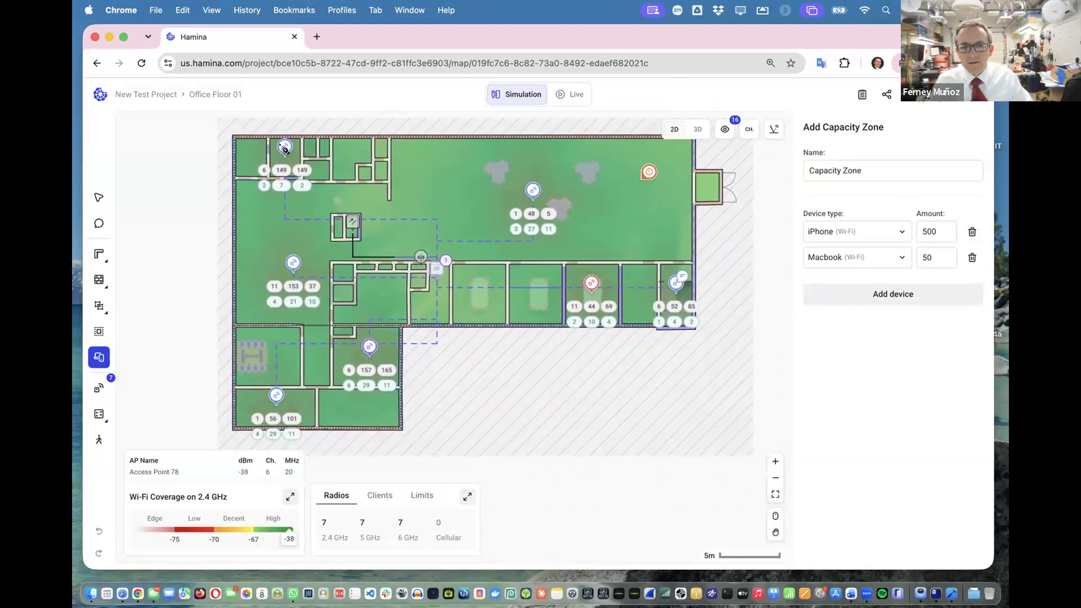
click(99, 197)
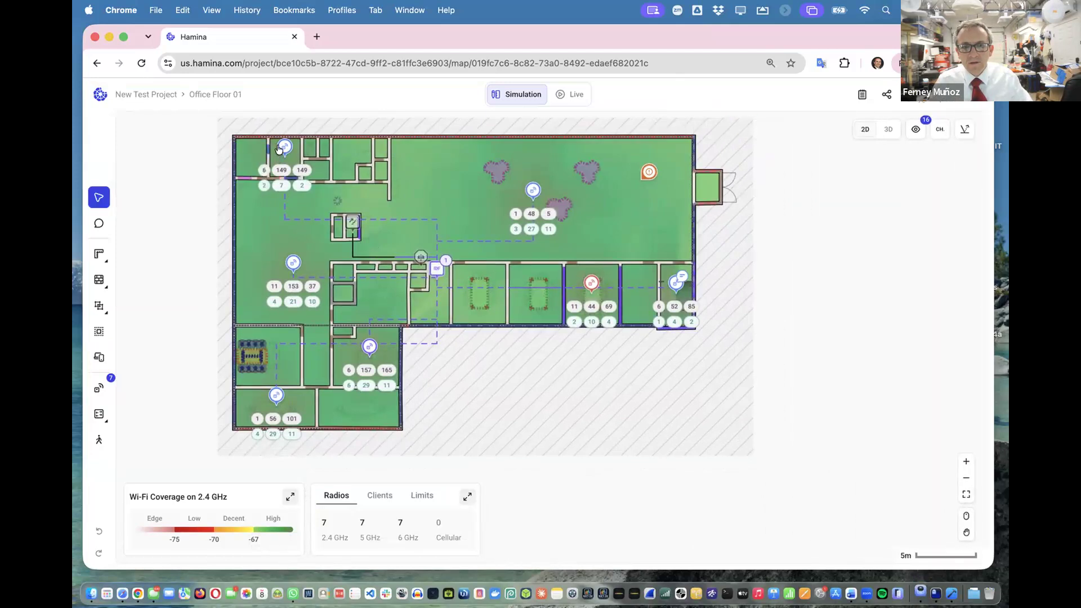
click(280, 148)
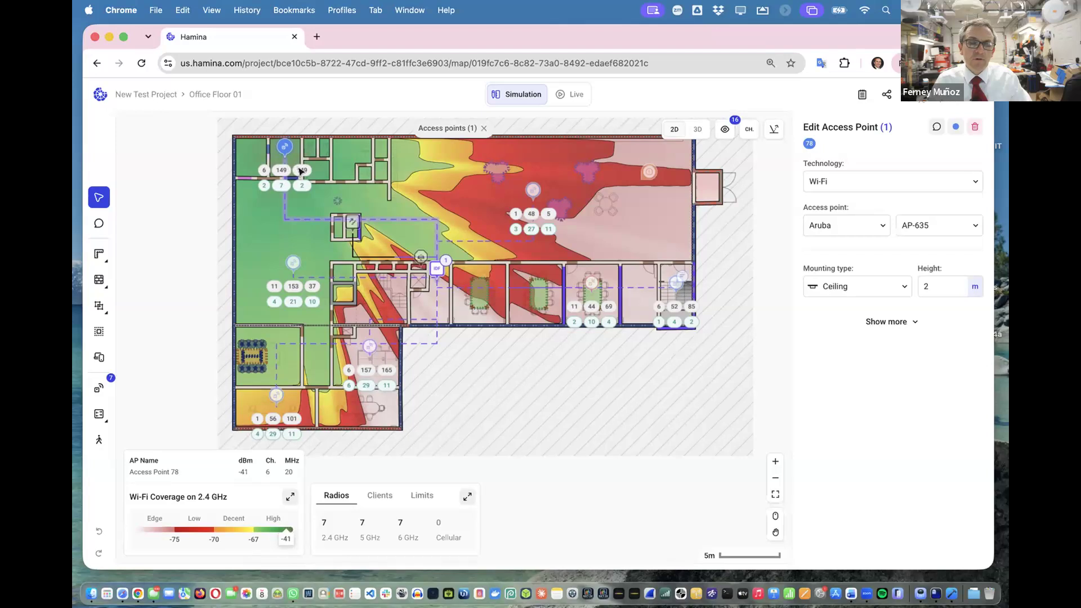
Turn off automatic channel assignment for the 2.4 GHz radio of Access Point 78 and set its channel to 1
click(263, 170)
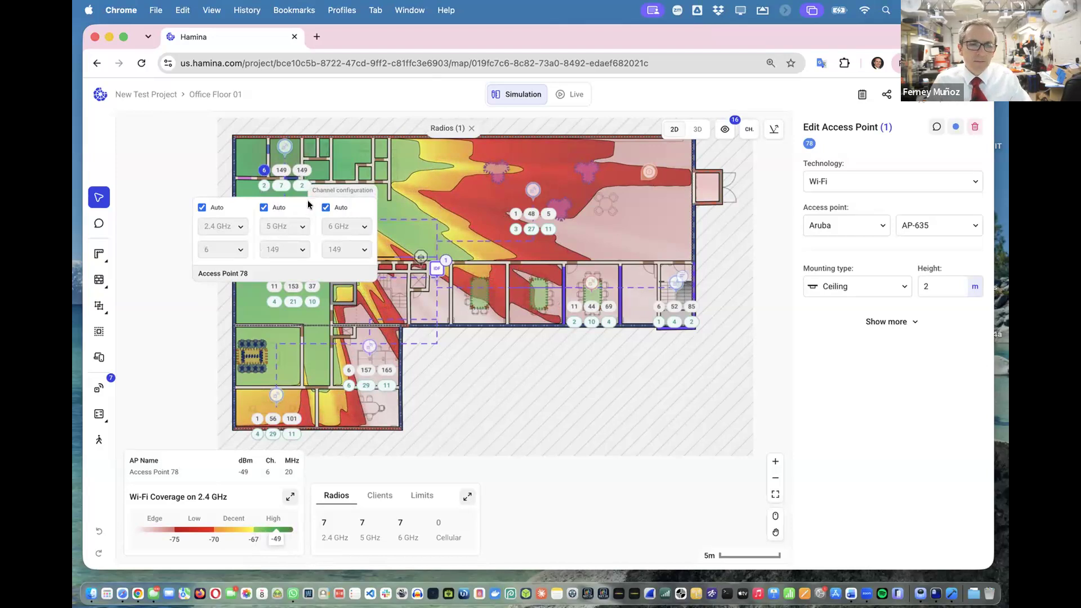
click(202, 208)
click(225, 226)
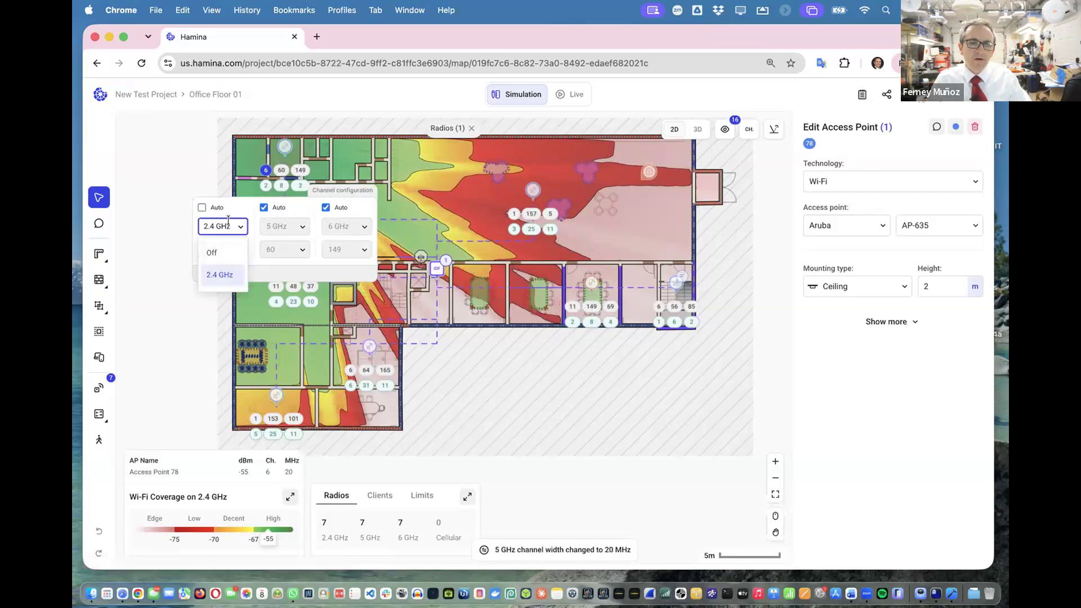
click(220, 276)
click(238, 245)
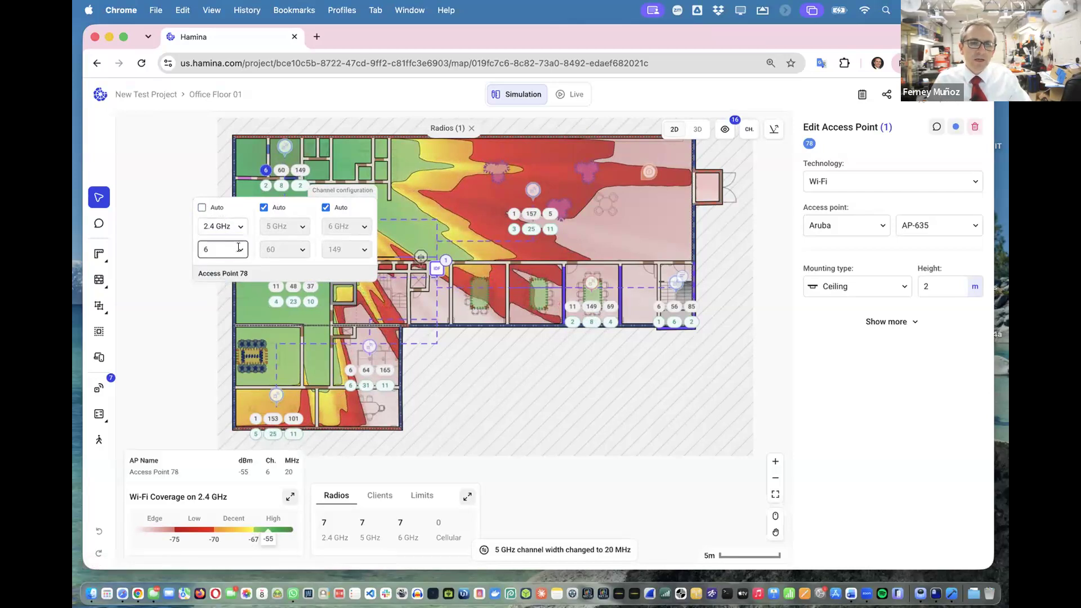
click(239, 248)
click(222, 280)
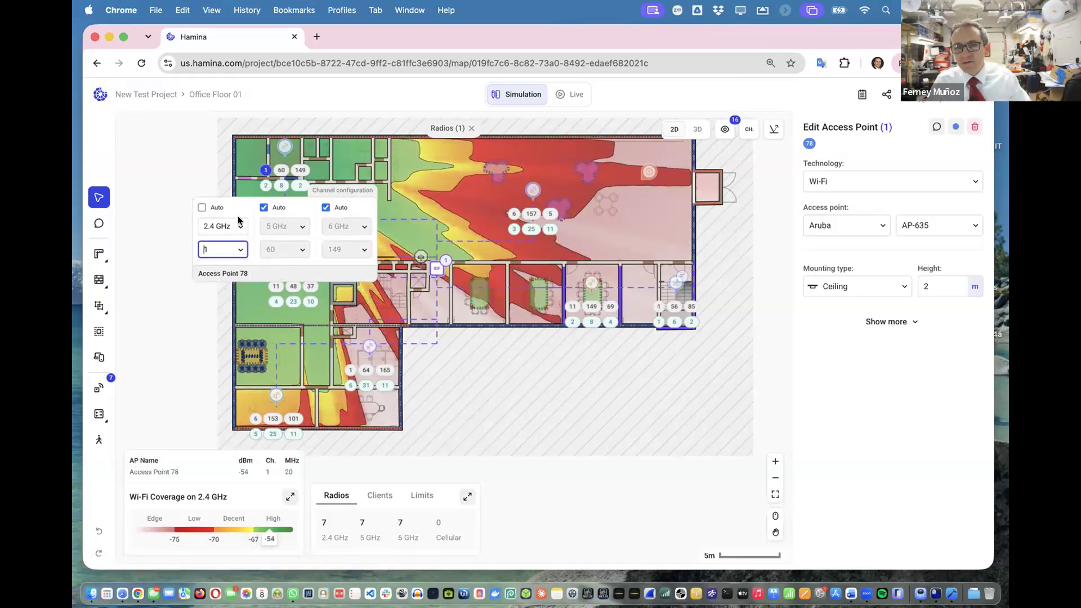
click(427, 203)
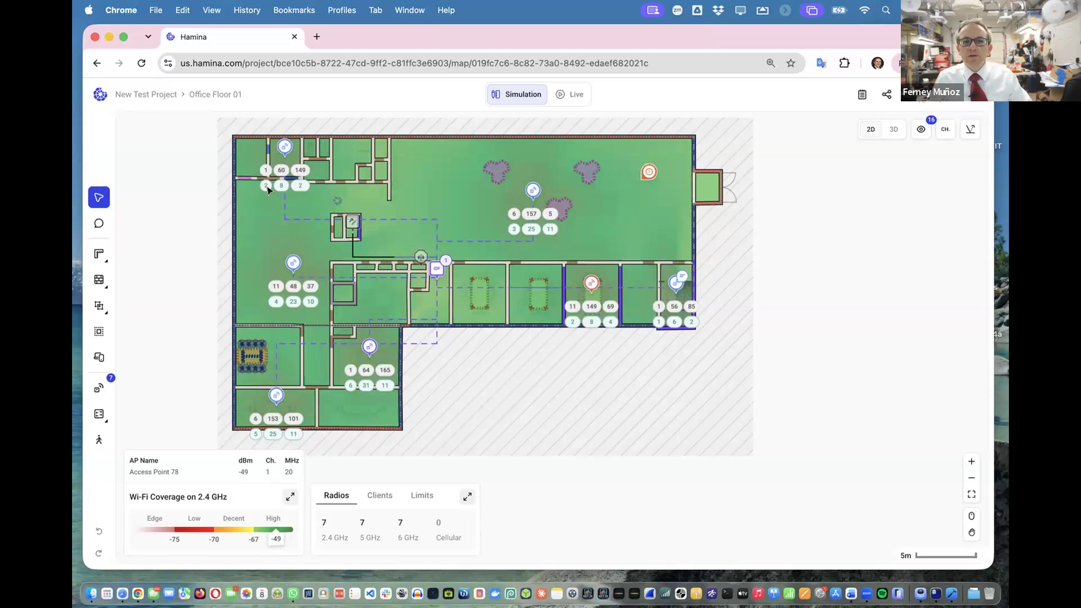
Look over the access points' channel labels on the floor plan and start the Capacity Zone tool again
scroll(274, 197, up, 5)
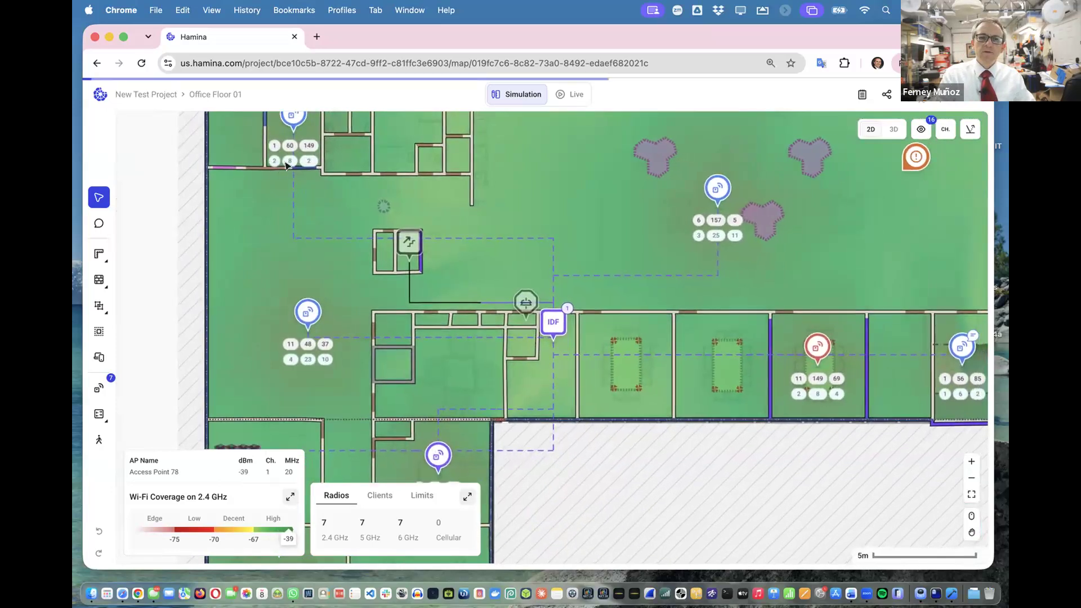
scroll(271, 164, down, 3)
scroll(300, 166, left, 2)
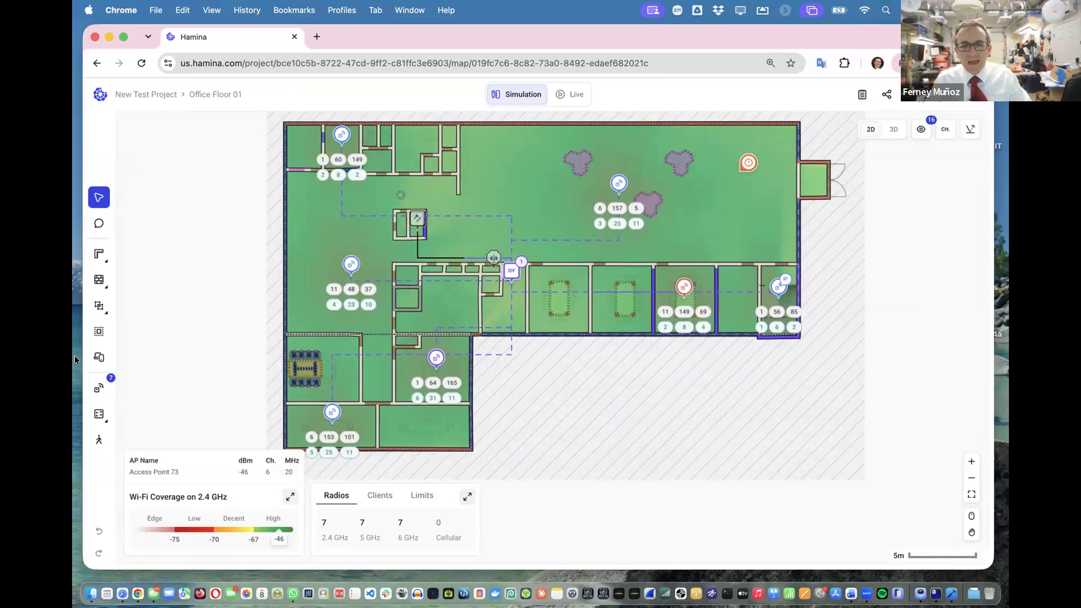
click(99, 359)
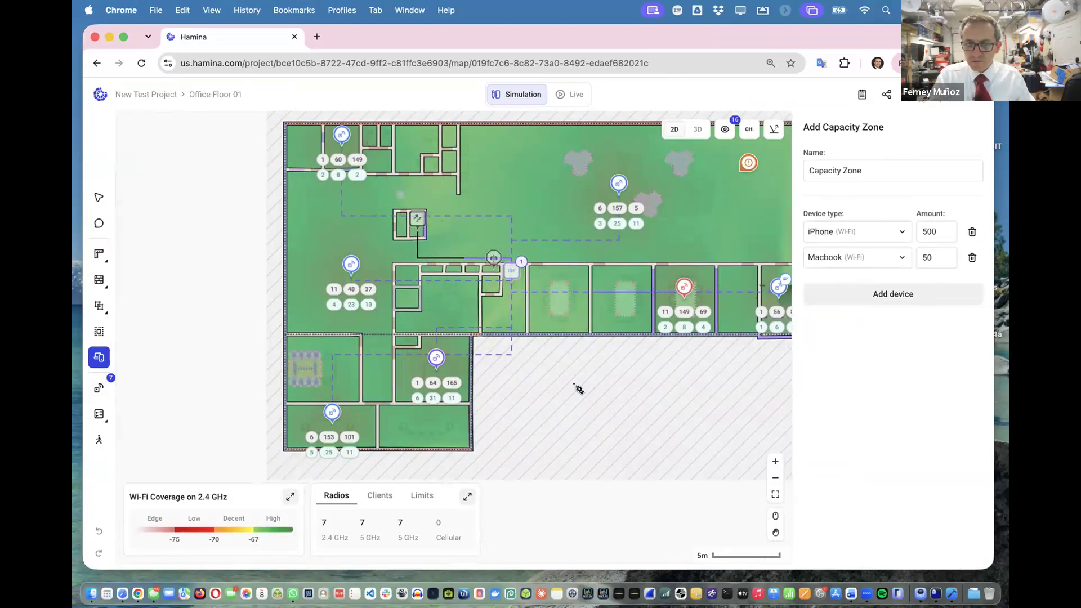
scroll(445, 254, up, 5)
scroll(431, 348, up, 1)
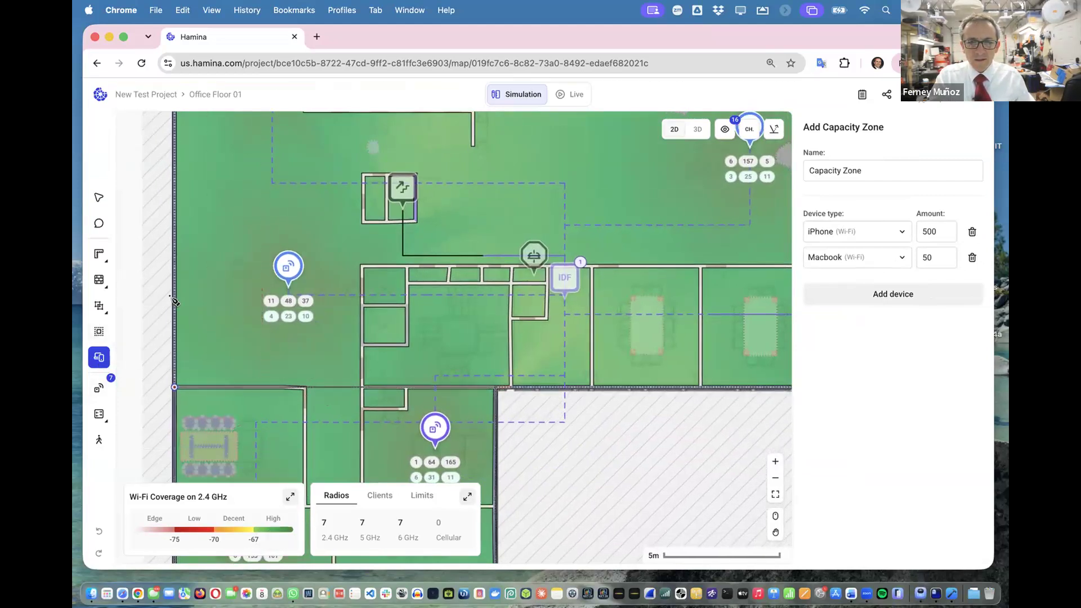
scroll(449, 340, down, 3)
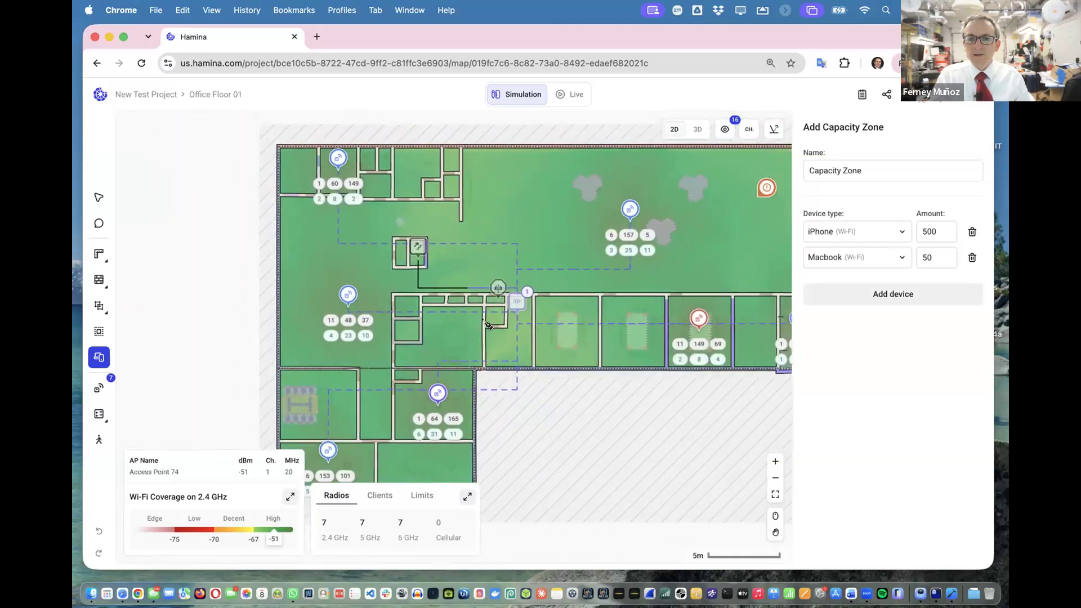
scroll(488, 324, down, 2)
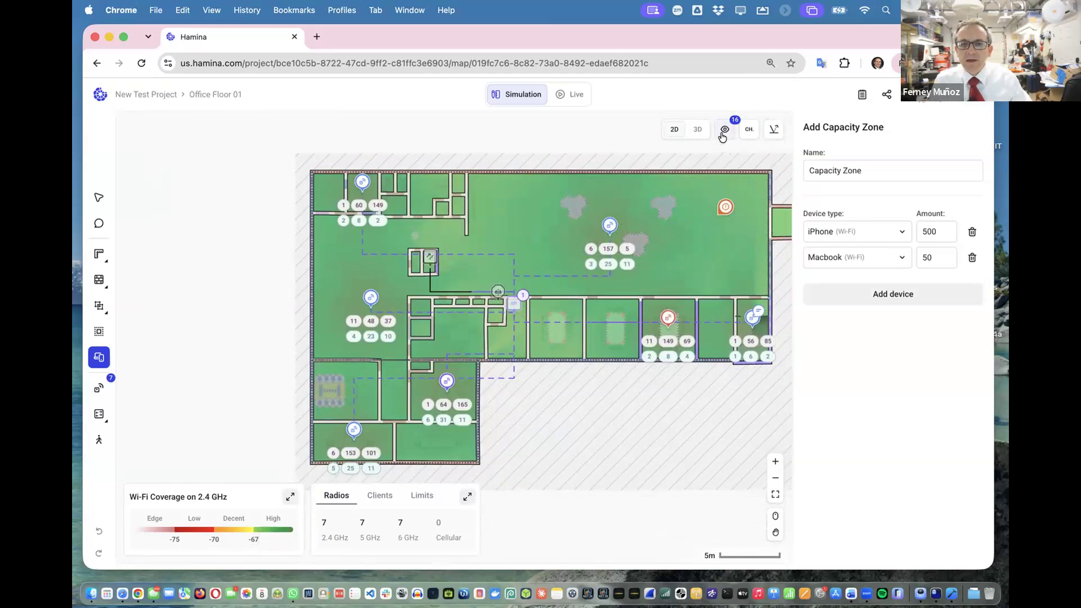
Hide network equipment, attenuating objects, raised floors, sloped floors and walls on the map
click(724, 134)
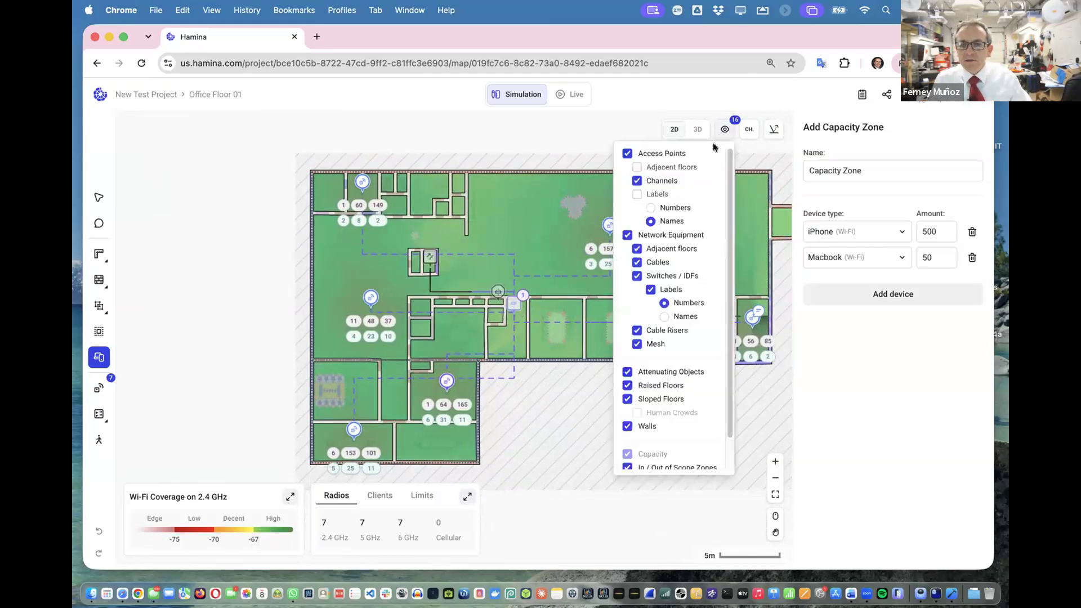
click(627, 236)
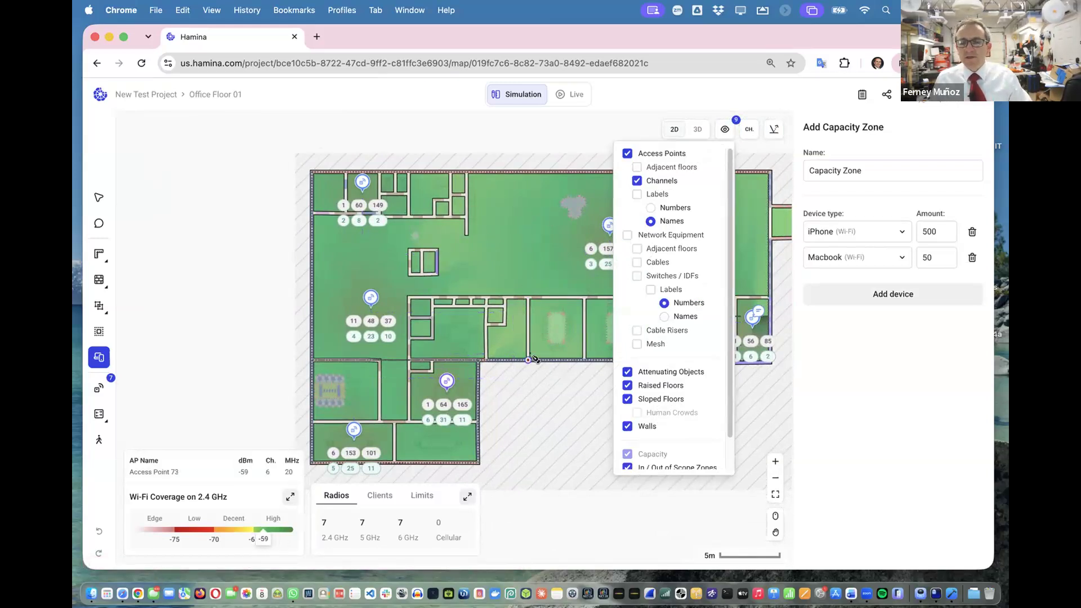
click(626, 373)
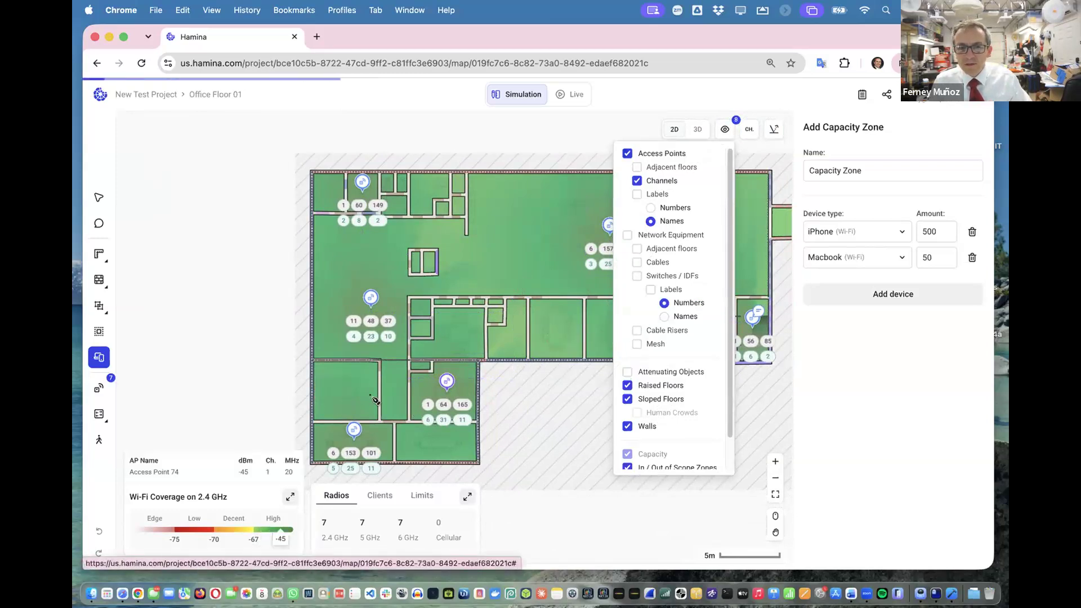
click(627, 387)
click(627, 399)
click(626, 428)
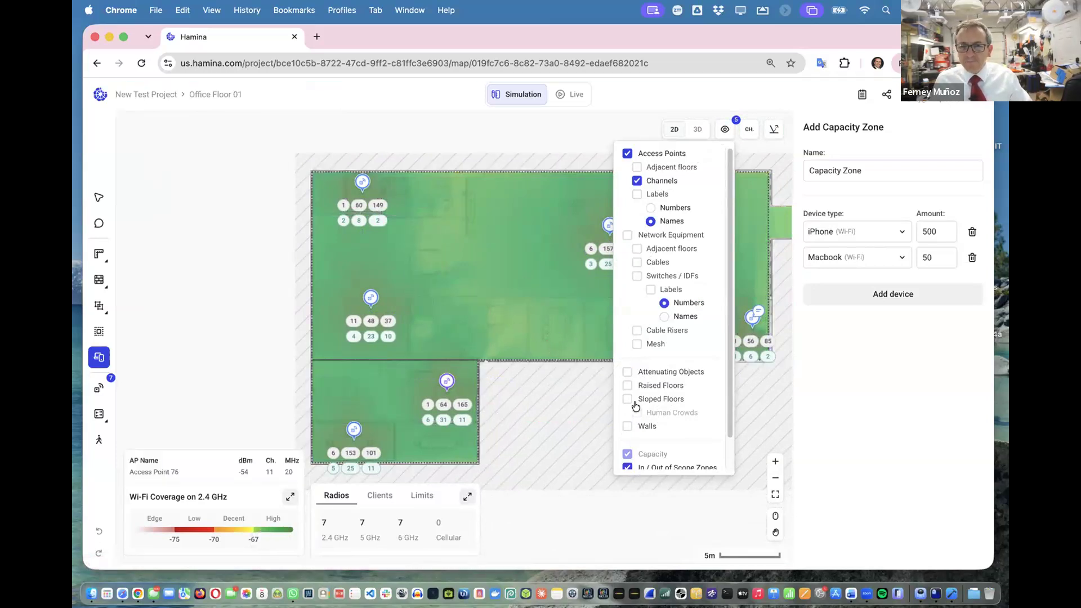
Hide the notes on the map and leave the Capacity Zone tool
scroll(658, 394, down, 1)
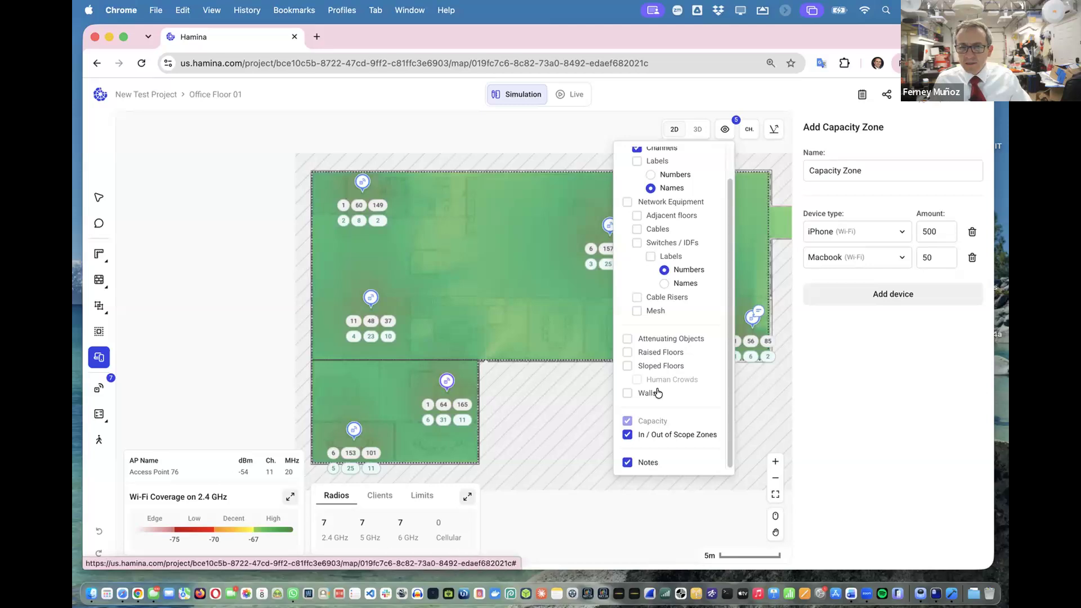
click(628, 462)
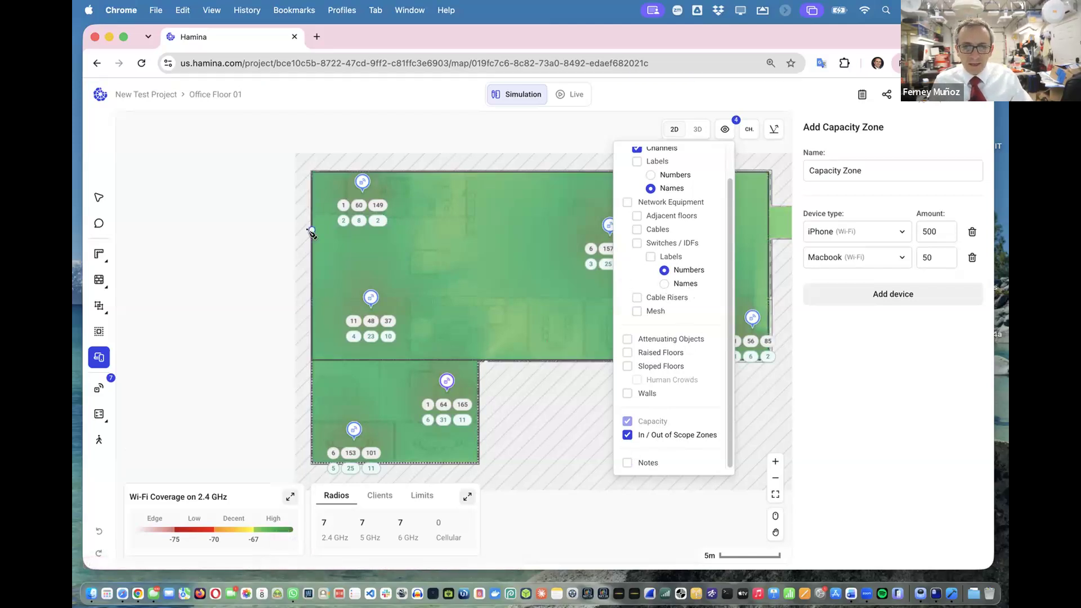
click(311, 231)
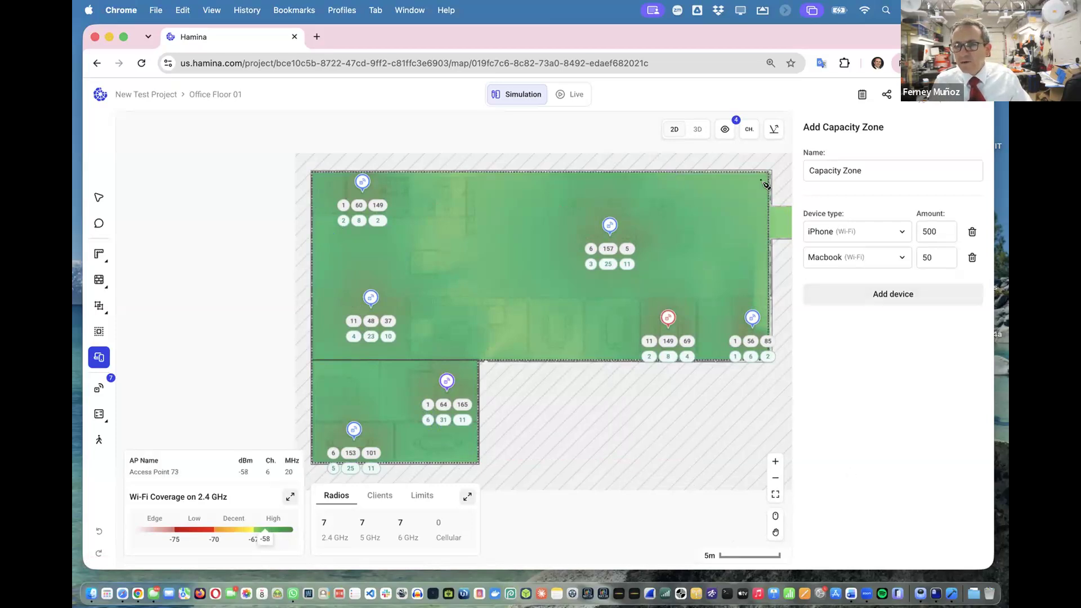
click(99, 197)
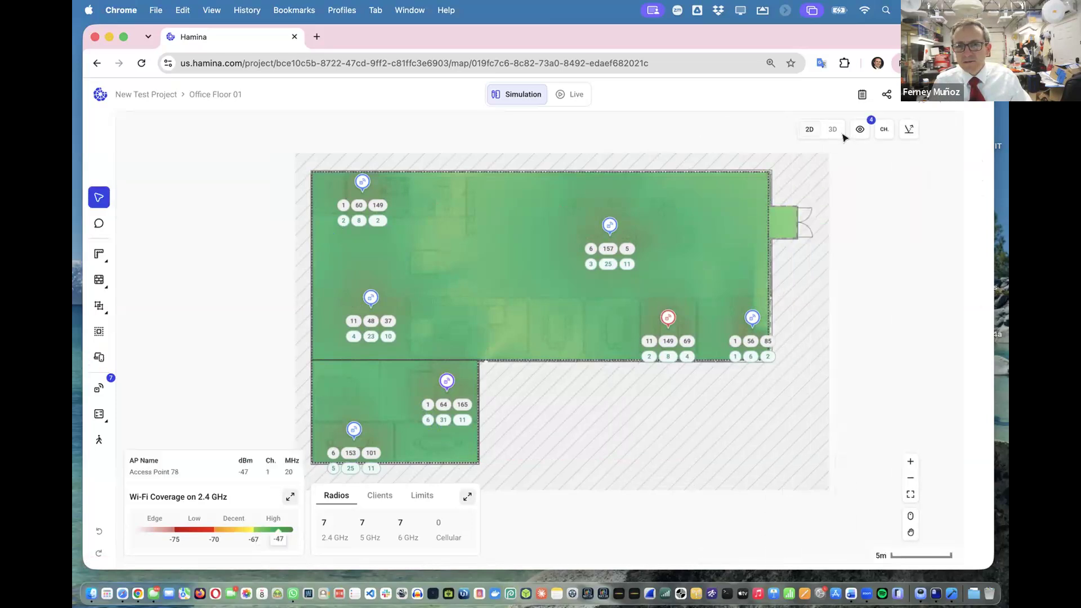
Set the iPhone amount to 500 in the large upper capacity zone of the floor
click(770, 190)
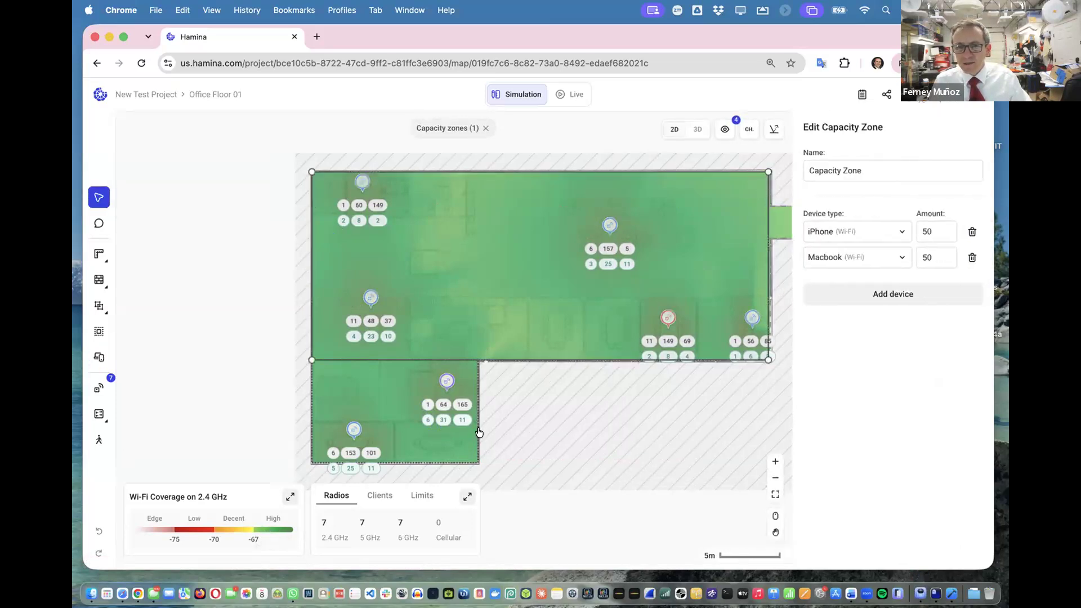
click(310, 405)
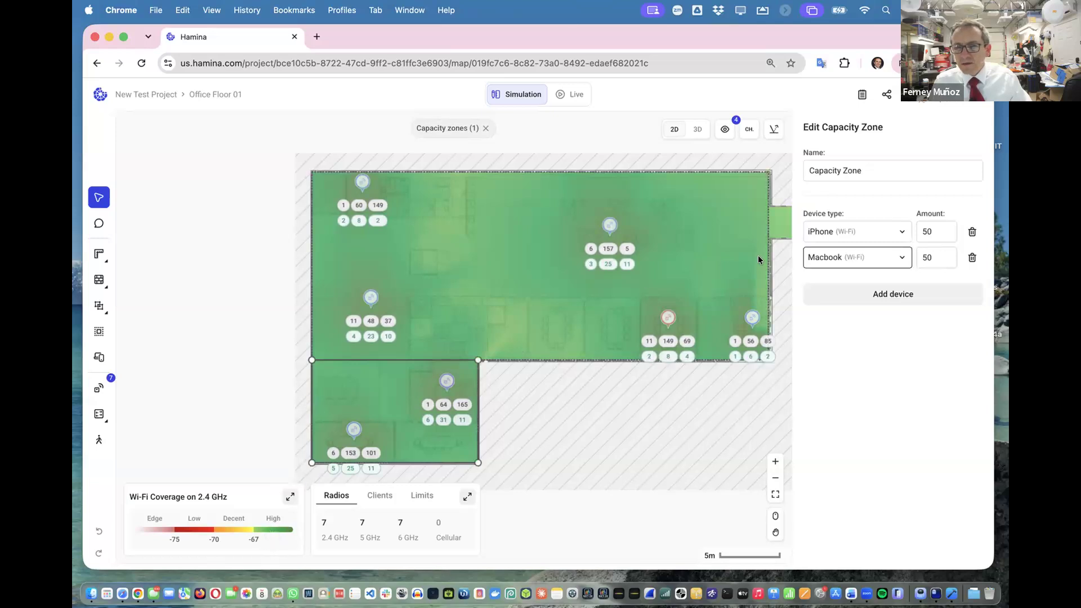
click(765, 207)
click(755, 178)
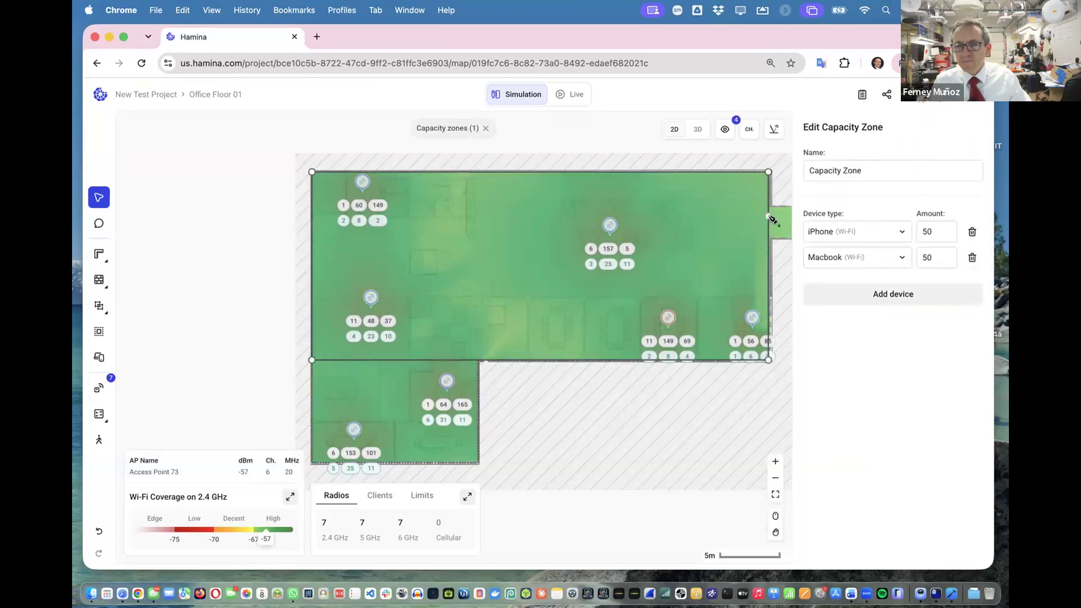
click(949, 231)
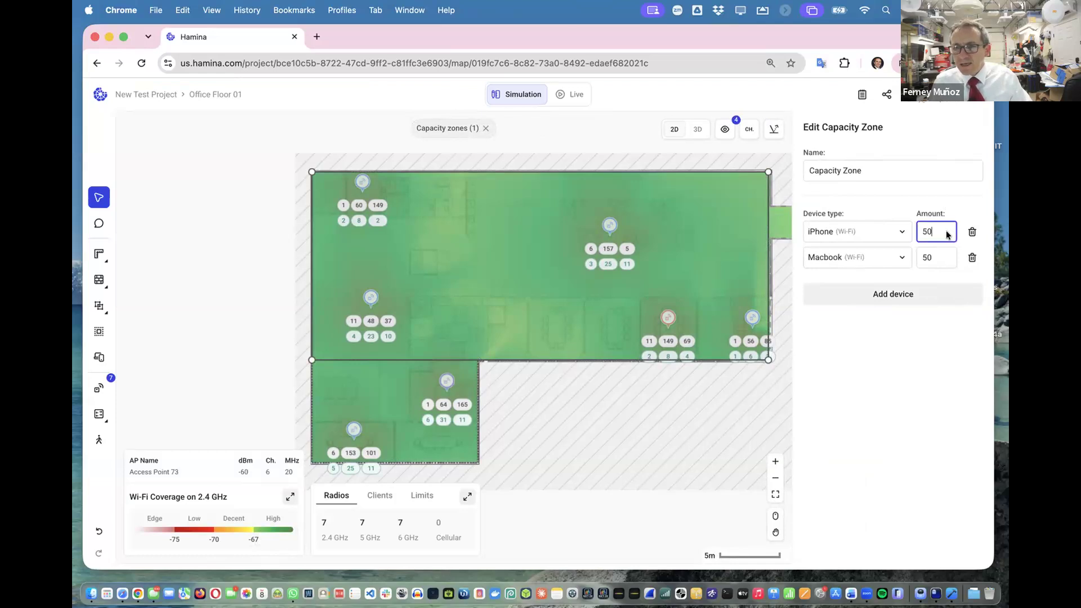
text(0)
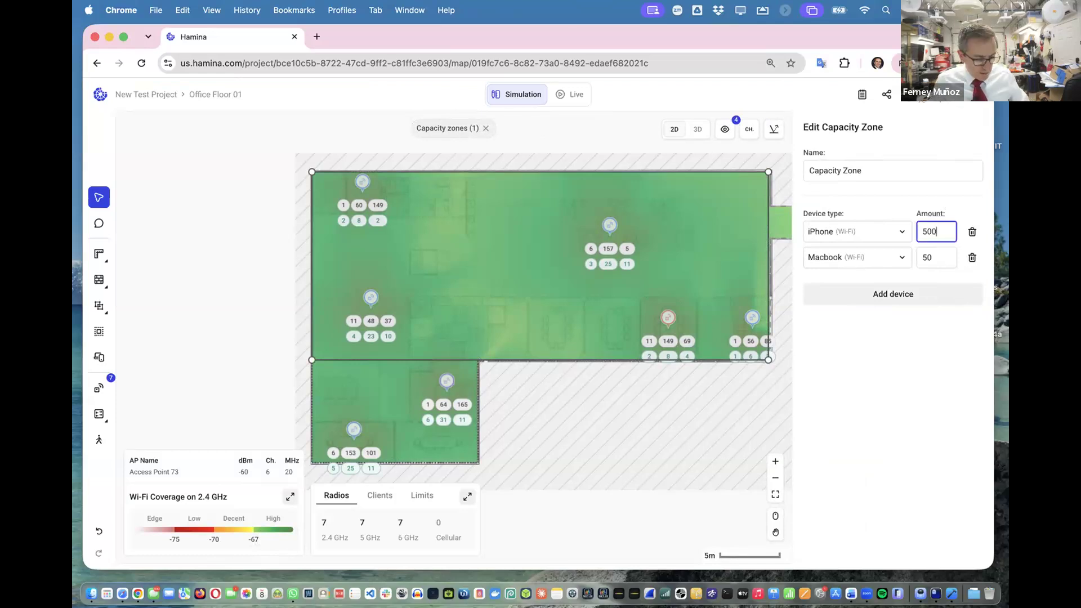
key(Tab)
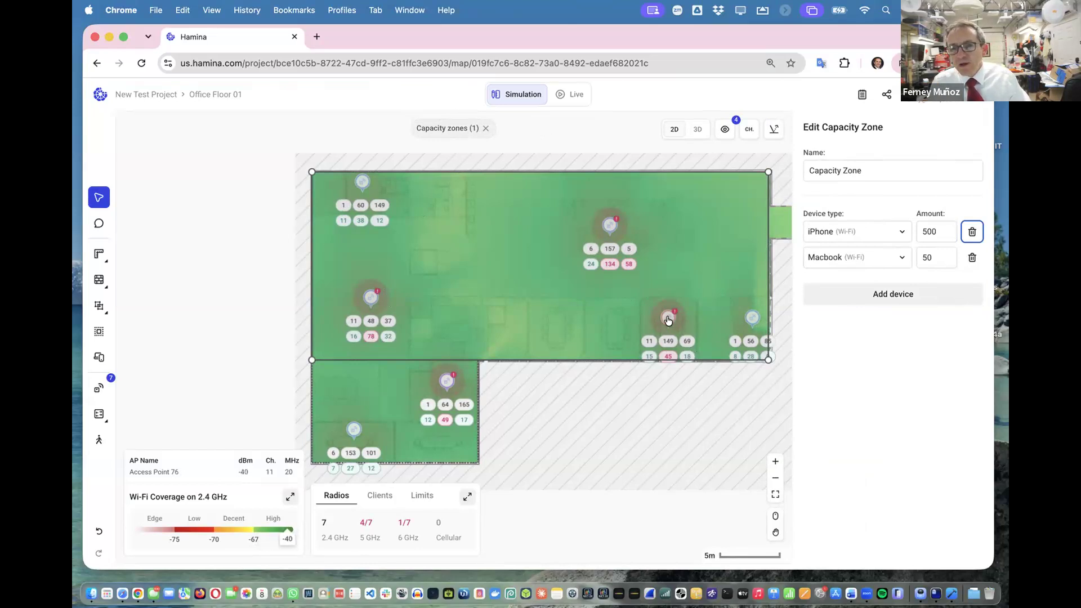
Move Access Points 76 and 77 in the lower-right rooms of the floor further left and slightly up
drag(666, 319, 624, 312)
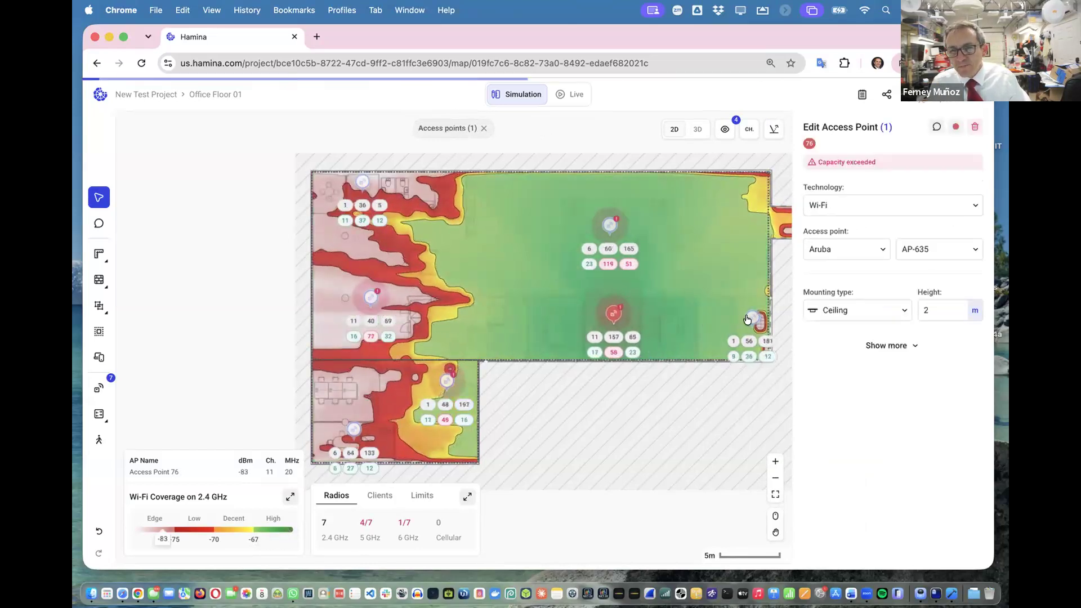
drag(747, 317, 713, 304)
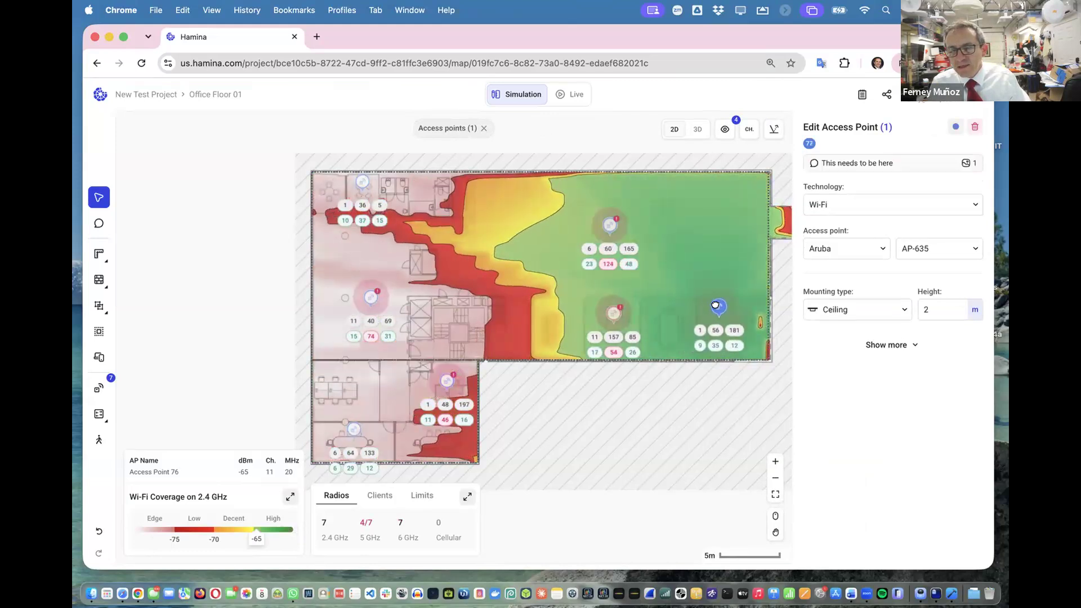
click(677, 270)
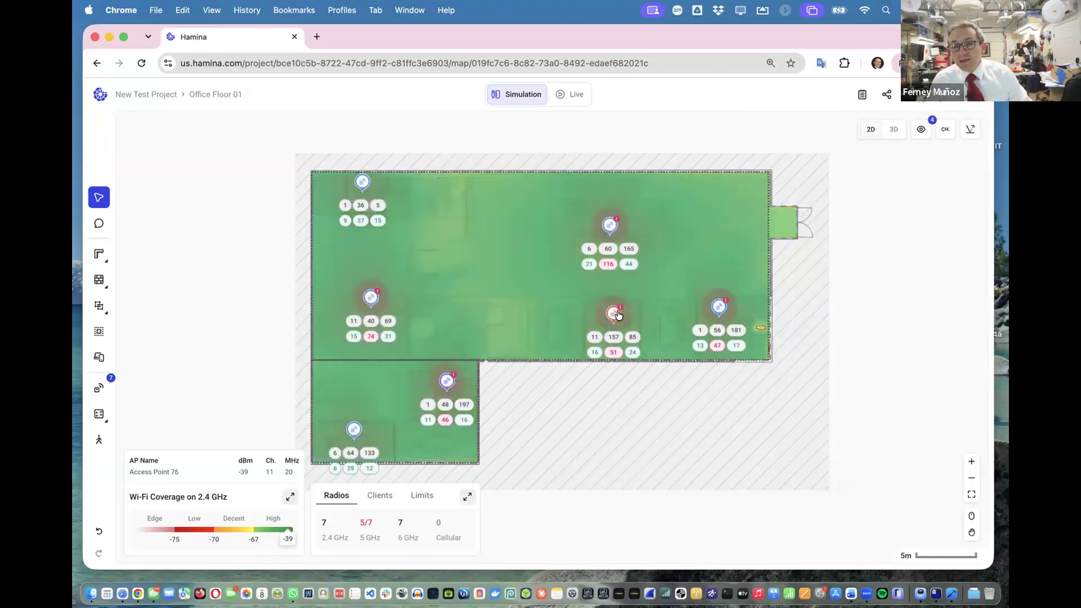
drag(610, 308, 602, 302)
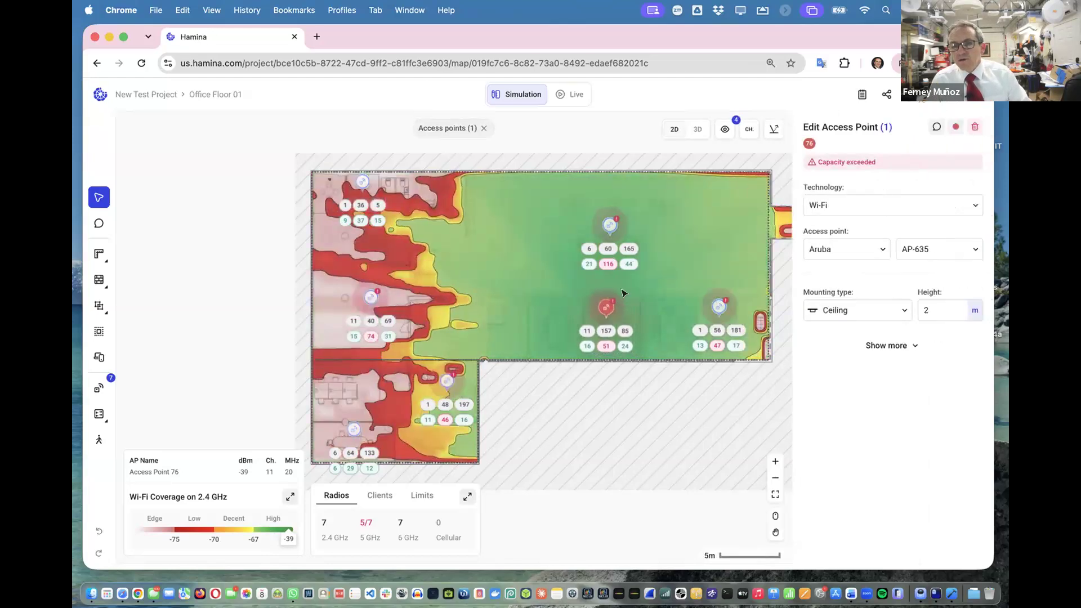
click(663, 283)
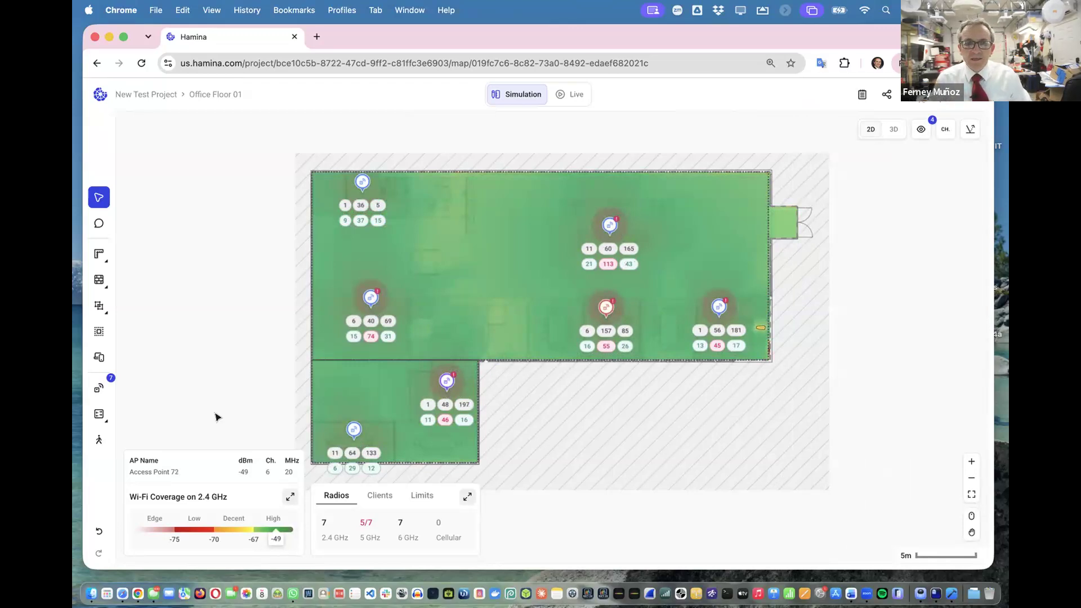
Examine the individual coverage of Access Points 73, 76, 77 and 72, and deselect the last one
click(609, 226)
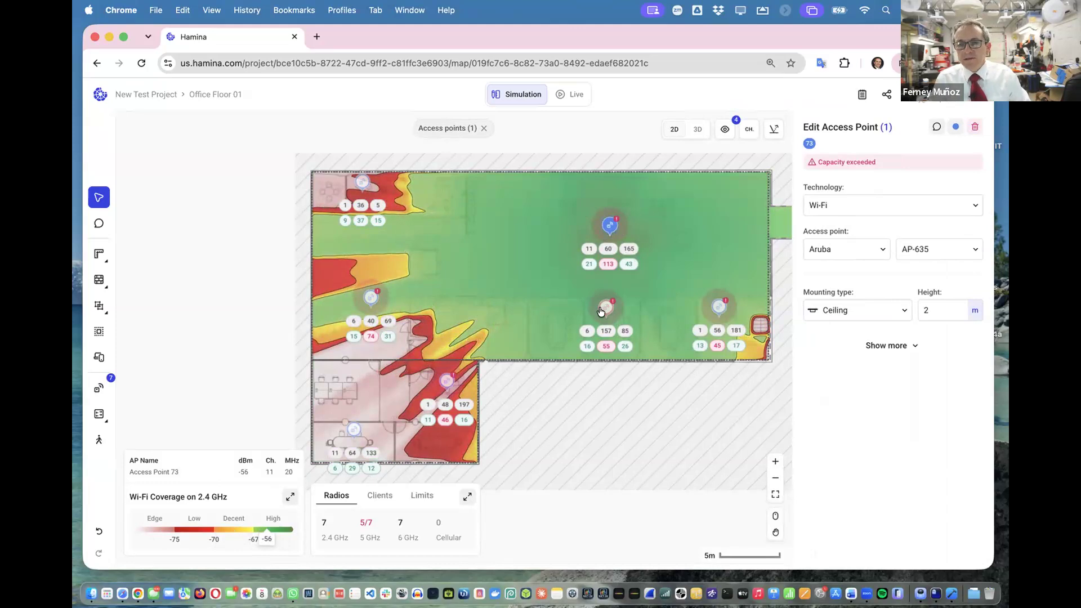
click(603, 309)
click(719, 308)
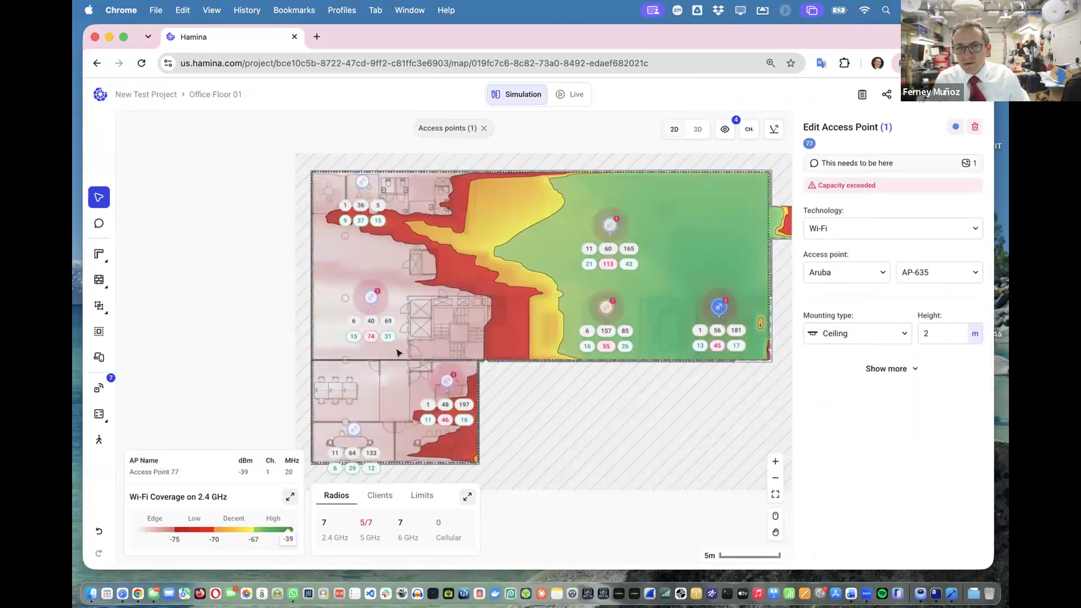
click(371, 298)
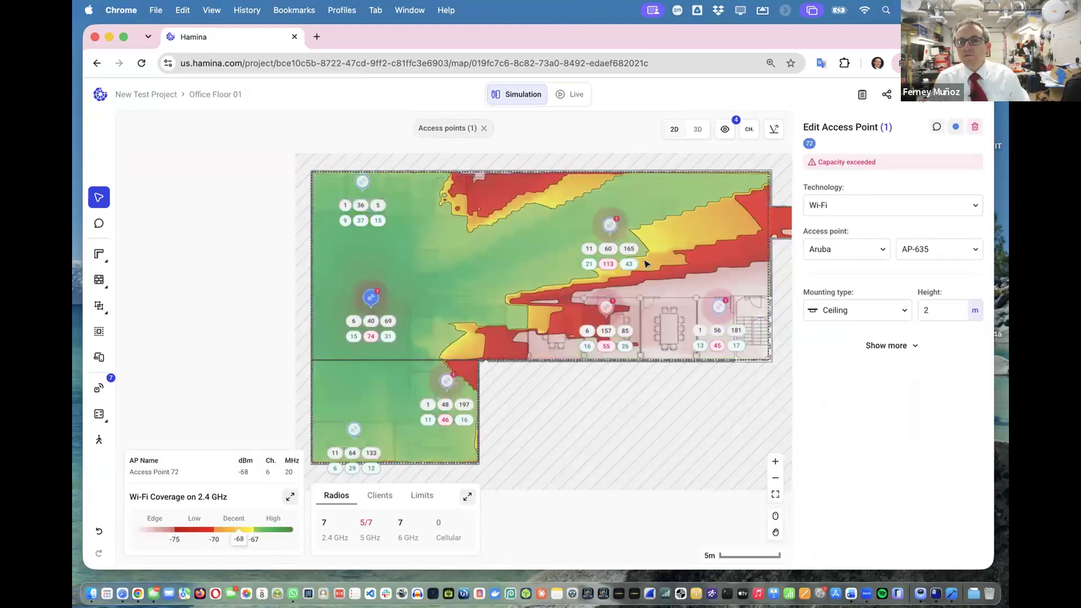
click(666, 234)
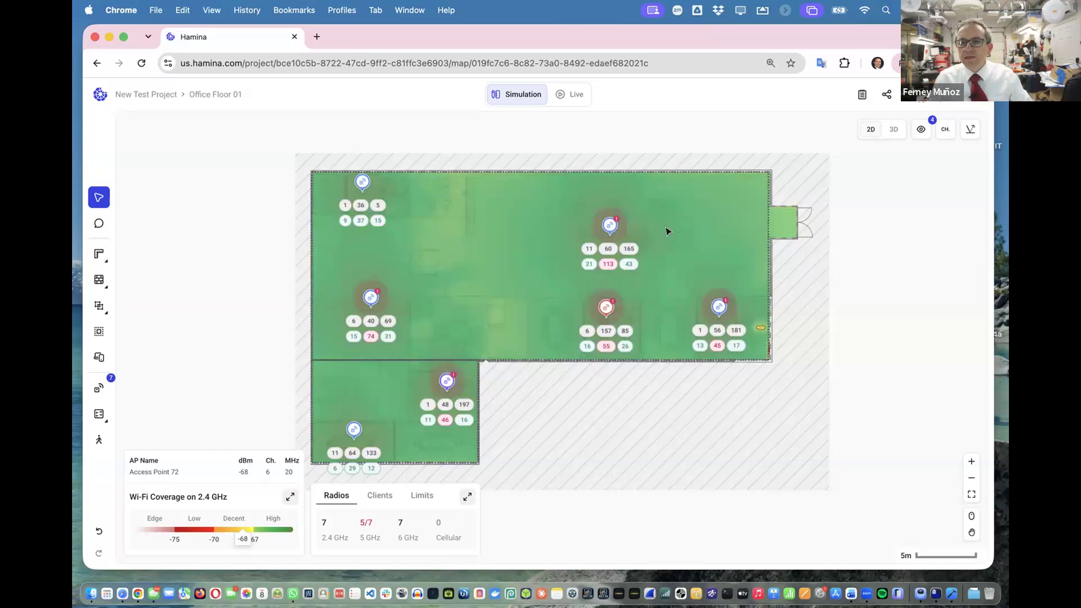
Select the large upper capacity zone and review its iPhone and Macbook device amounts
click(682, 173)
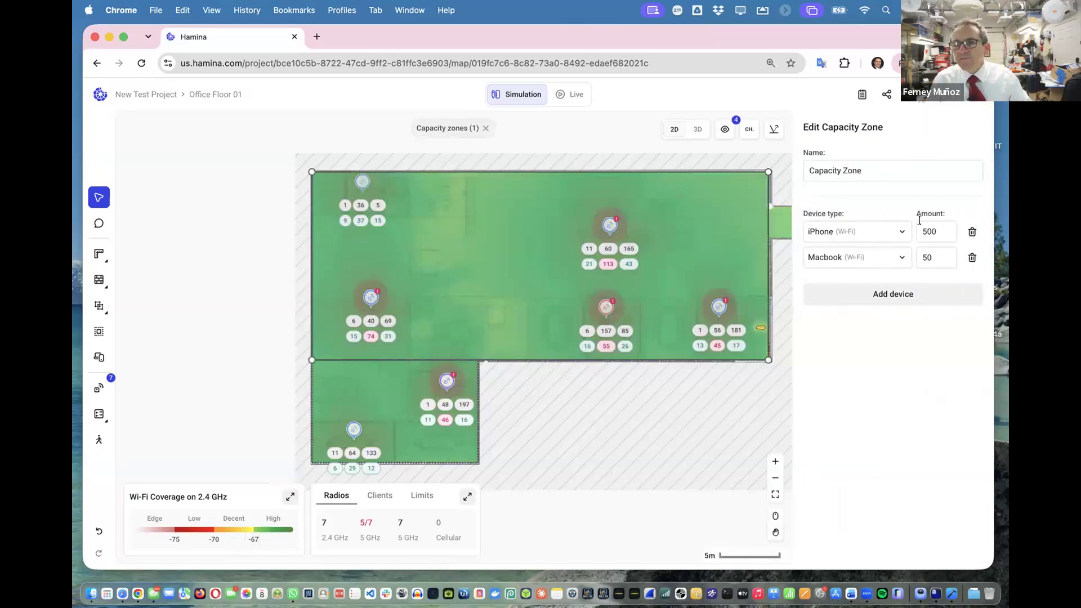
click(951, 255)
click(839, 259)
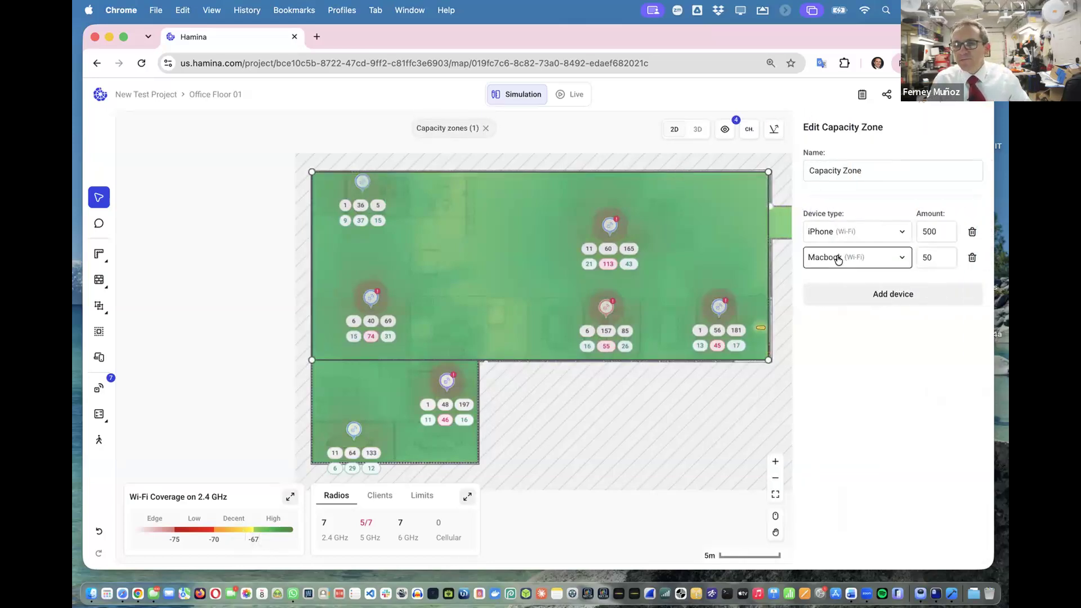
click(930, 256)
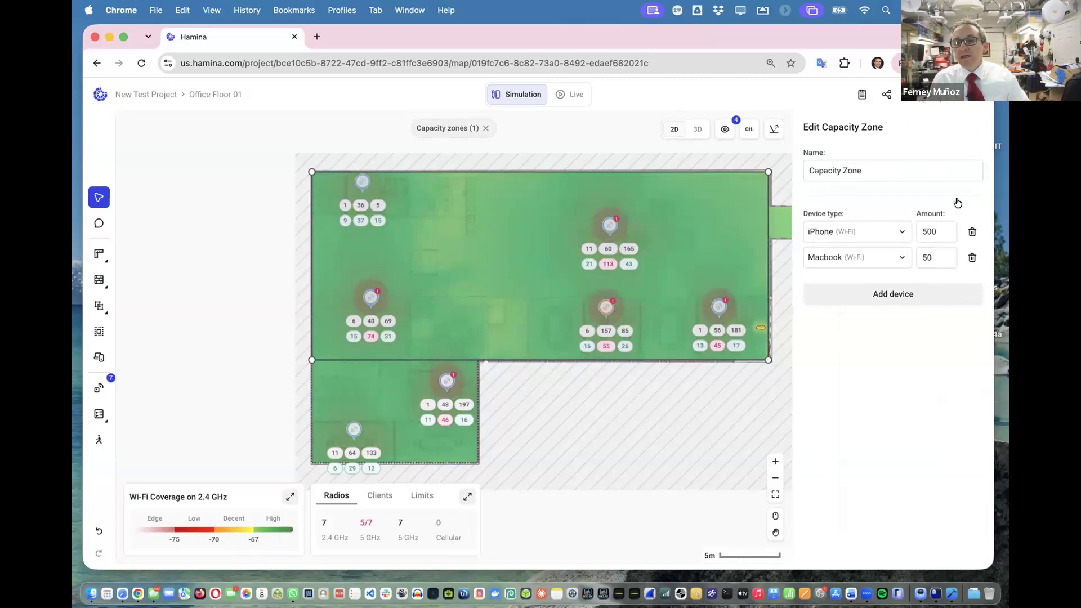
click(943, 228)
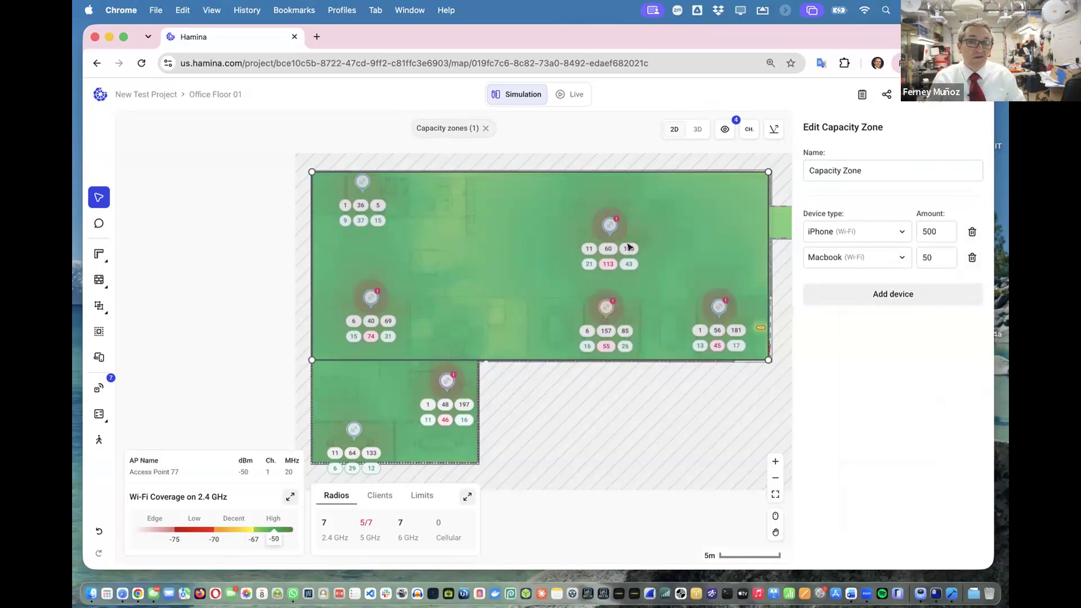
Check the capacity status of Access Points 73 and 76 and clear the selection
click(601, 228)
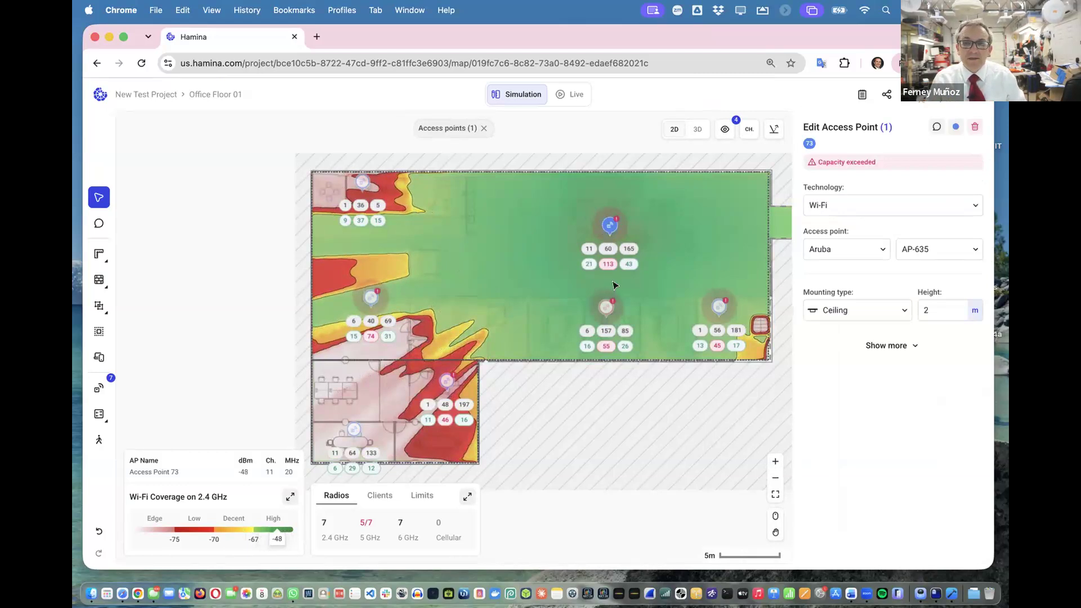
click(608, 306)
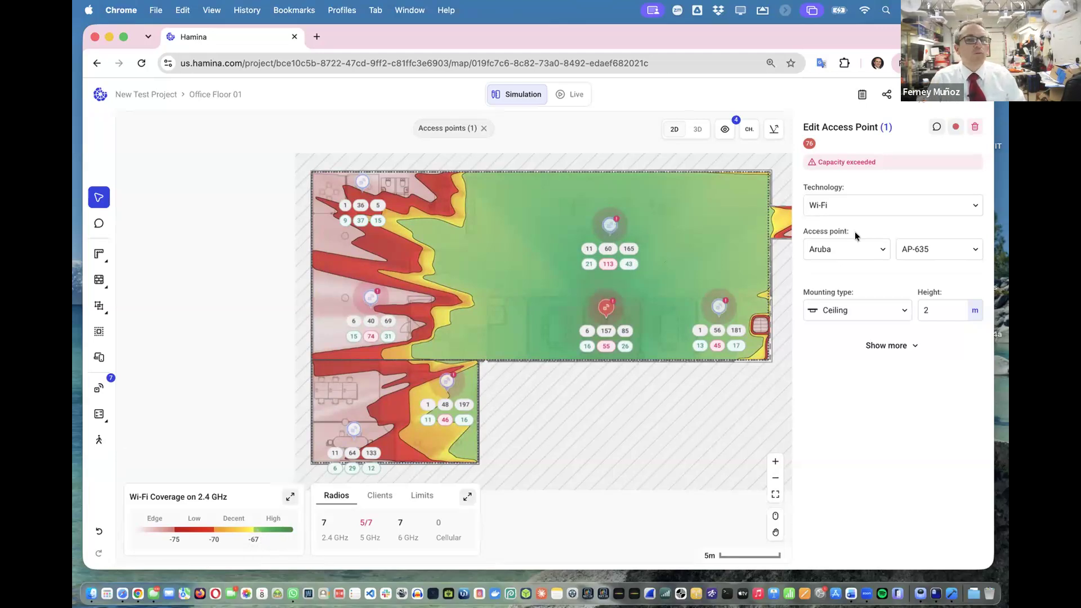
click(695, 219)
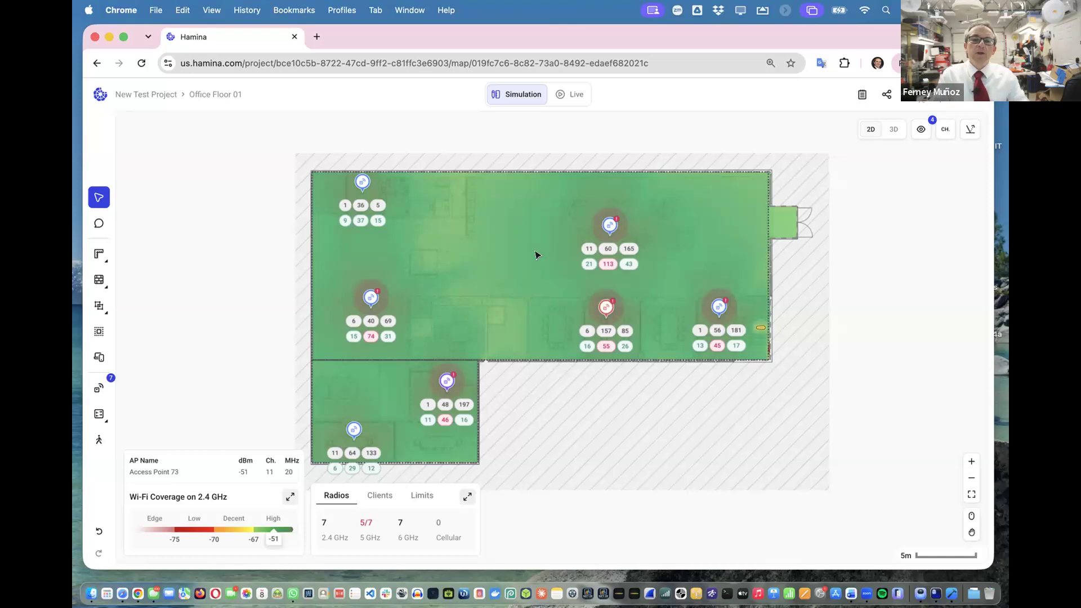
Set the Macbook amount to 500 in the large upper capacity zone
click(704, 171)
click(933, 256)
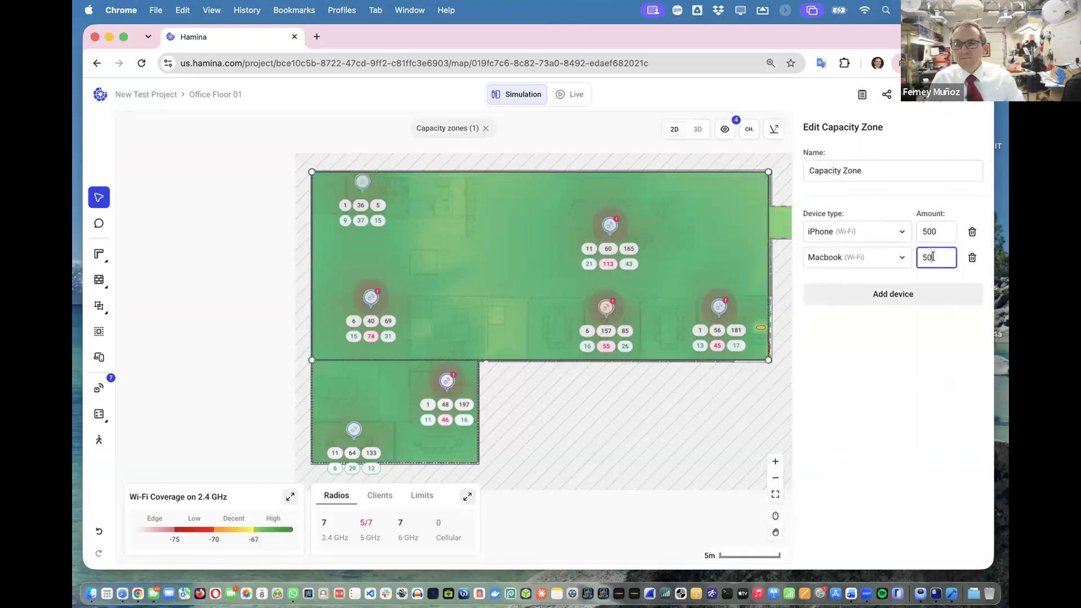
text(0)
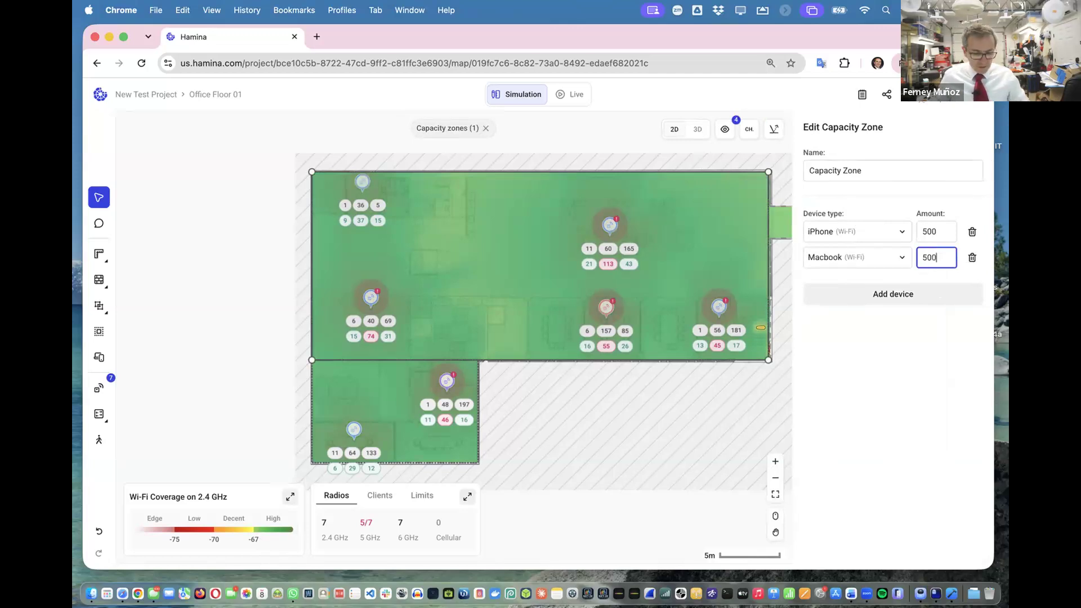
key(Tab)
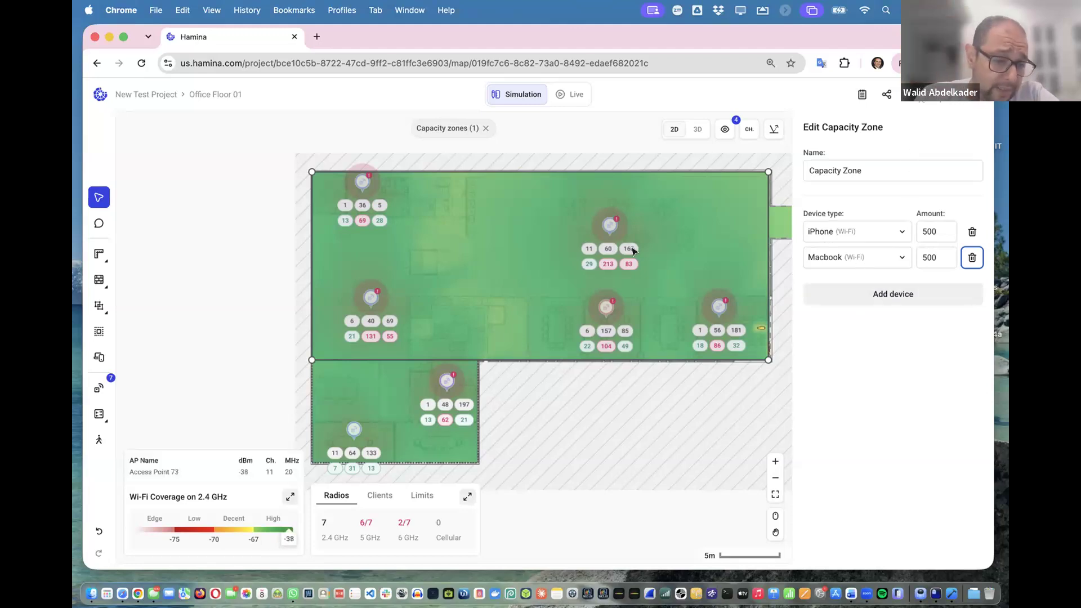
Expand the additional settings of Access Point 73 and compare its coverage and radio settings with those of Access Point 72
scroll(635, 259, down, 2)
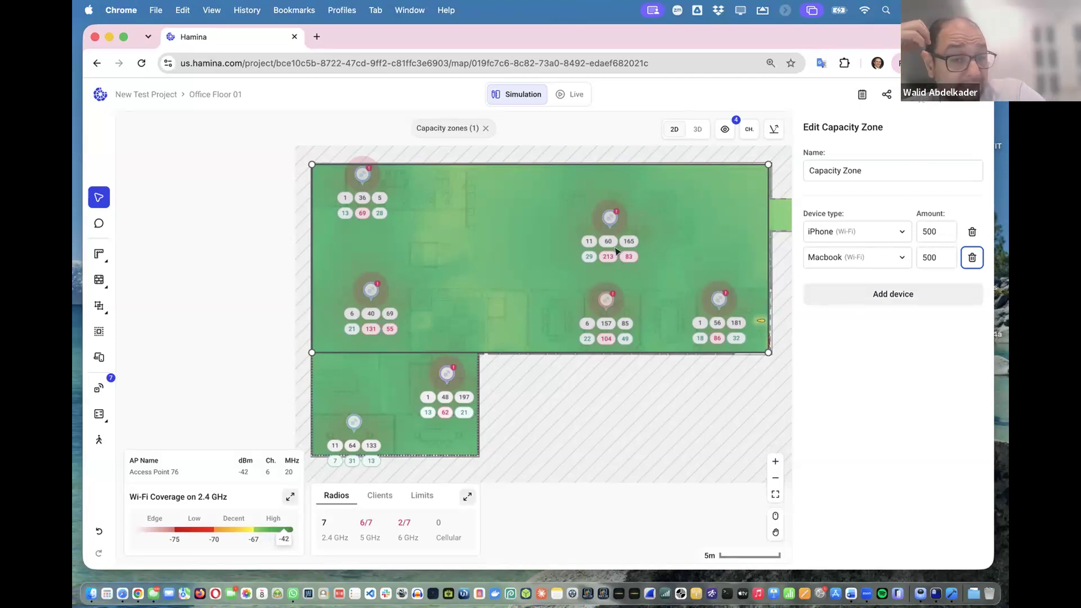
click(602, 219)
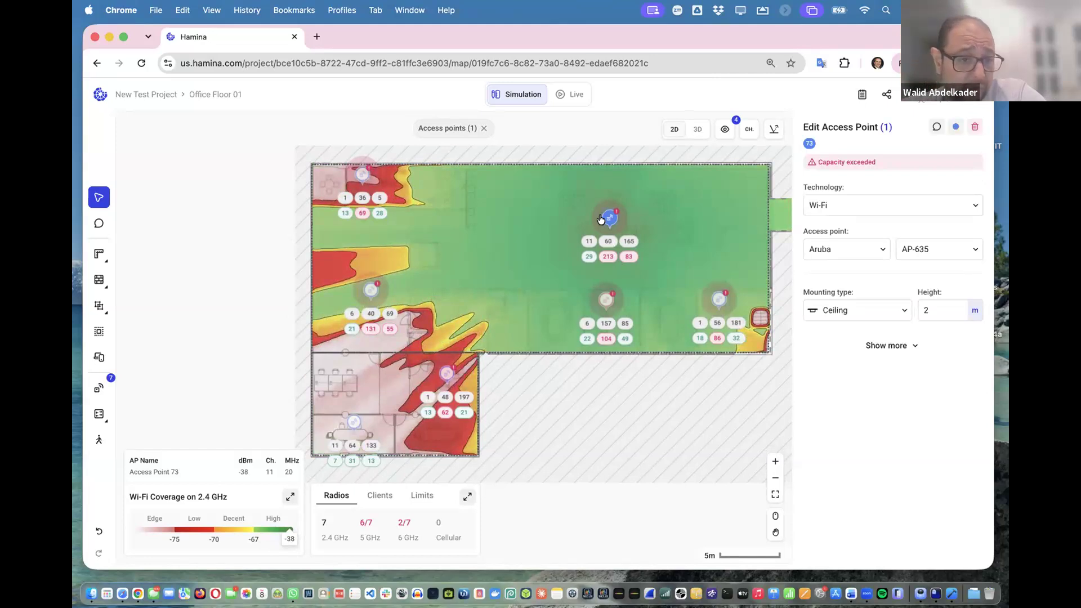
click(896, 352)
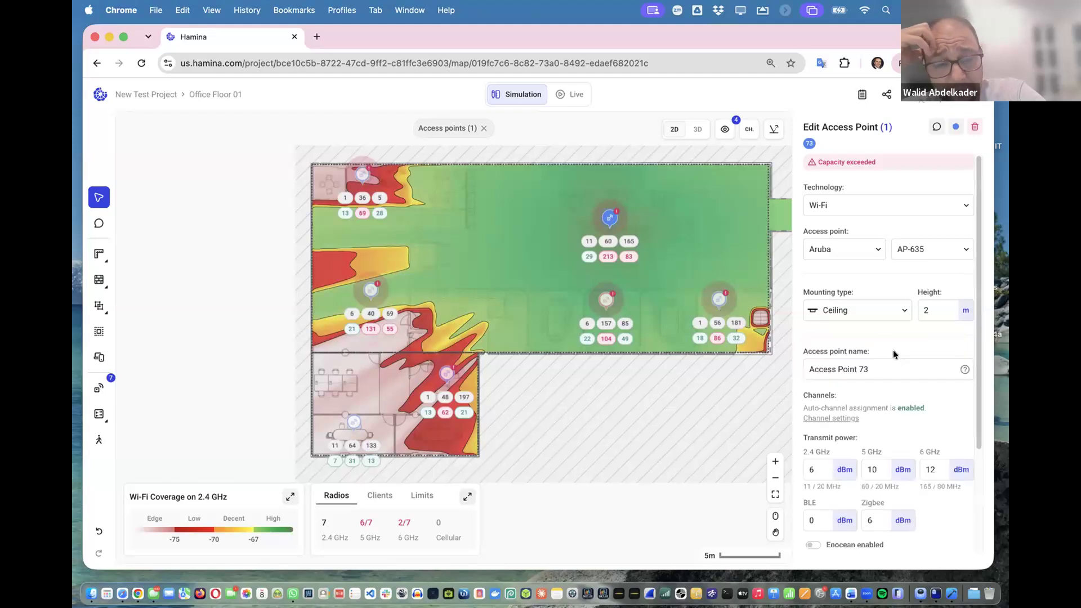
click(684, 252)
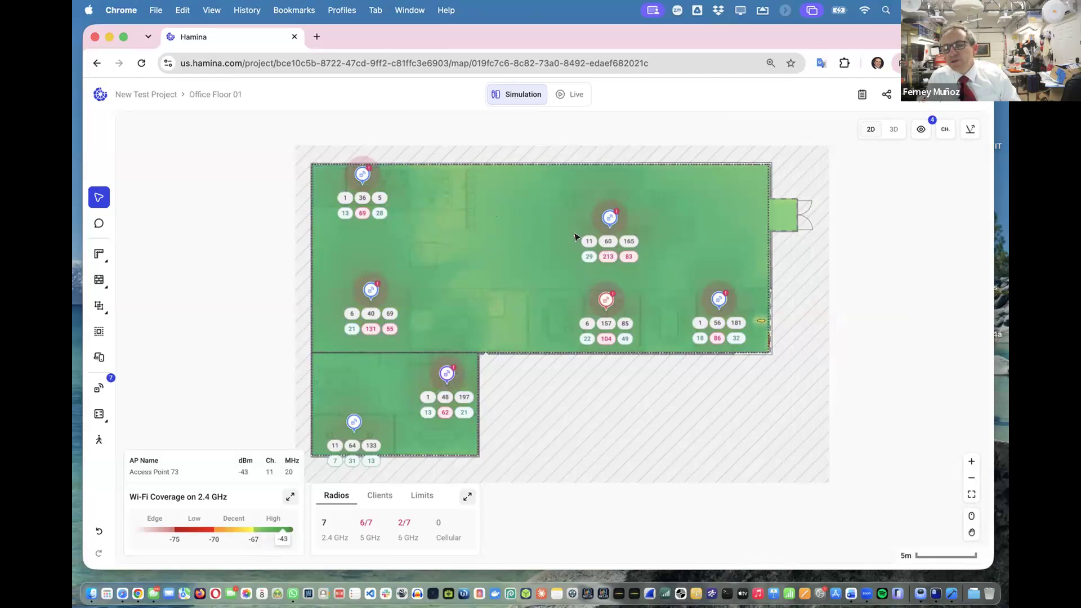
click(609, 221)
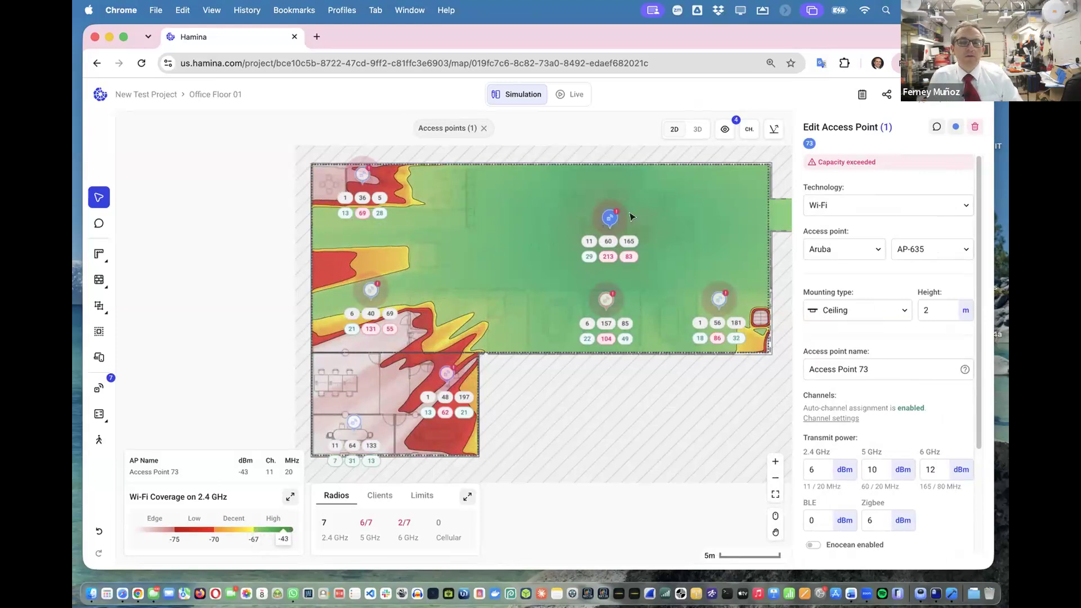
click(370, 291)
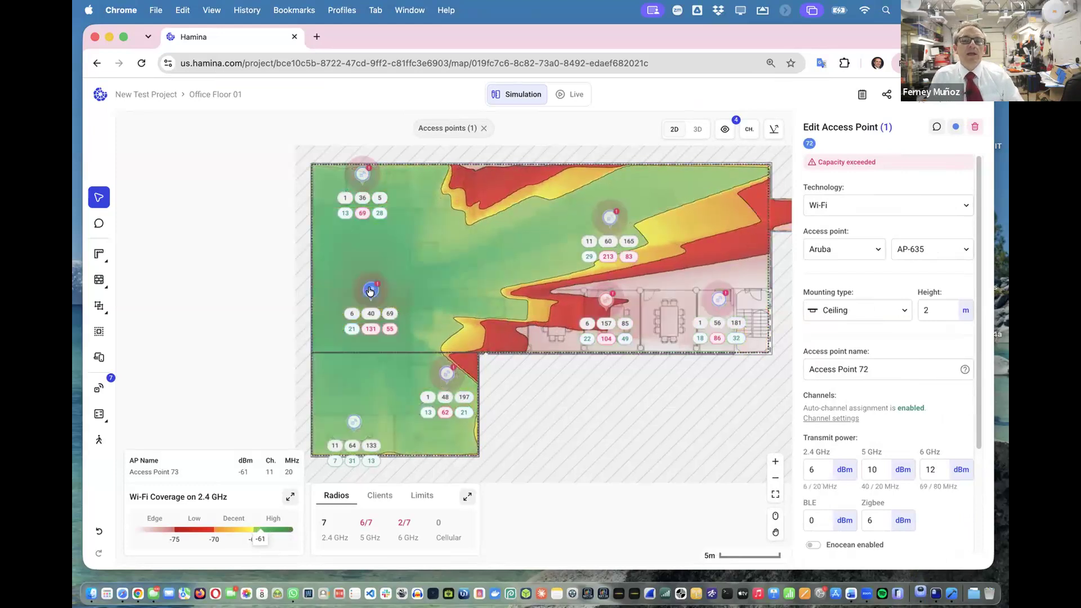
Compare Access Points 73 and 72, and set the 5 GHz transmit power of Access Point 72 to 2 dBm
click(608, 219)
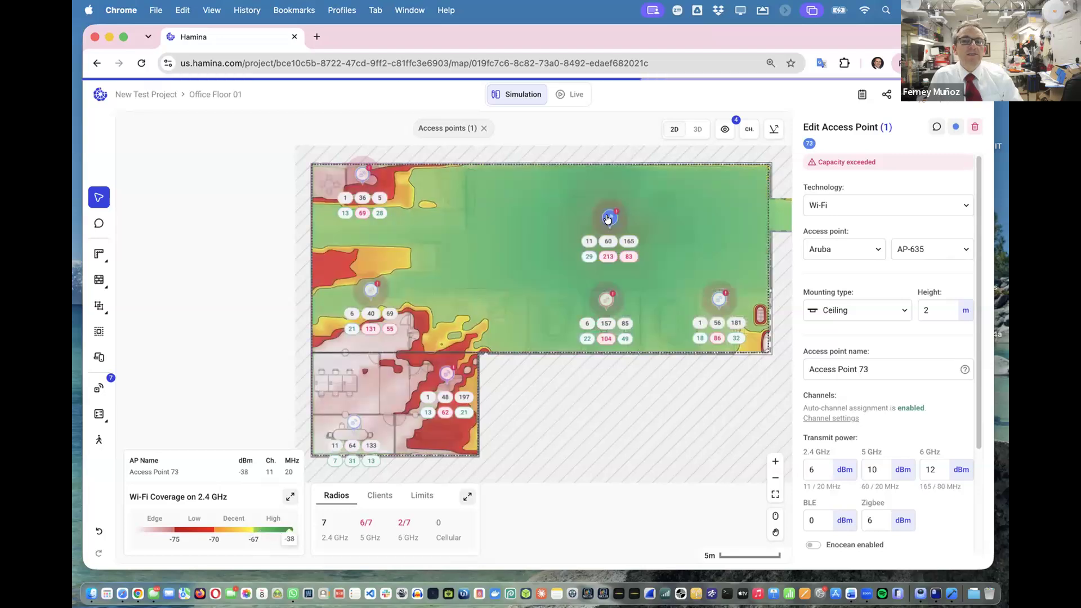
click(372, 291)
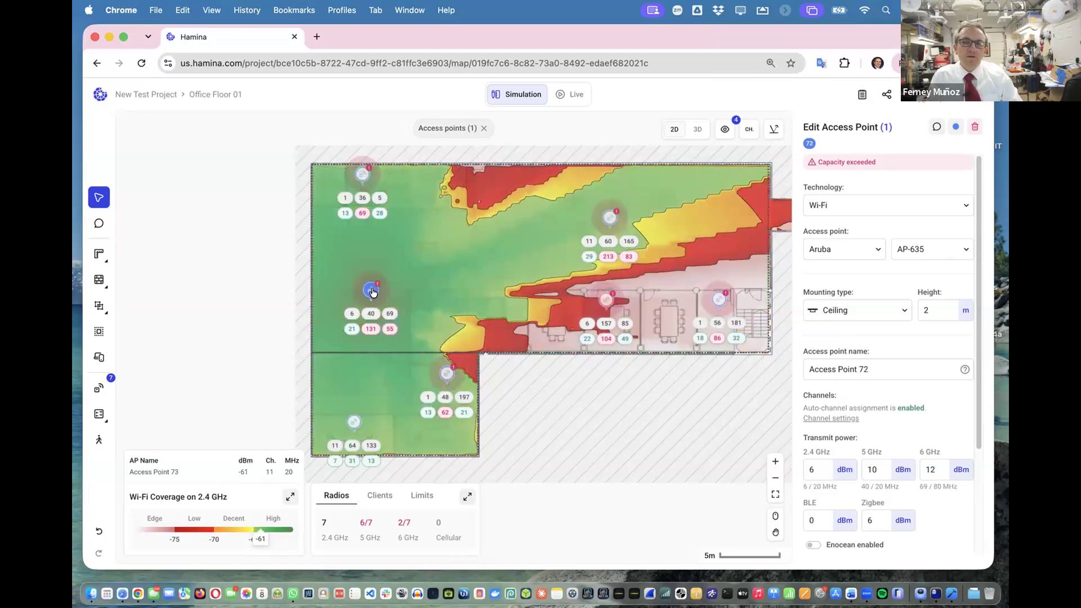
click(870, 468)
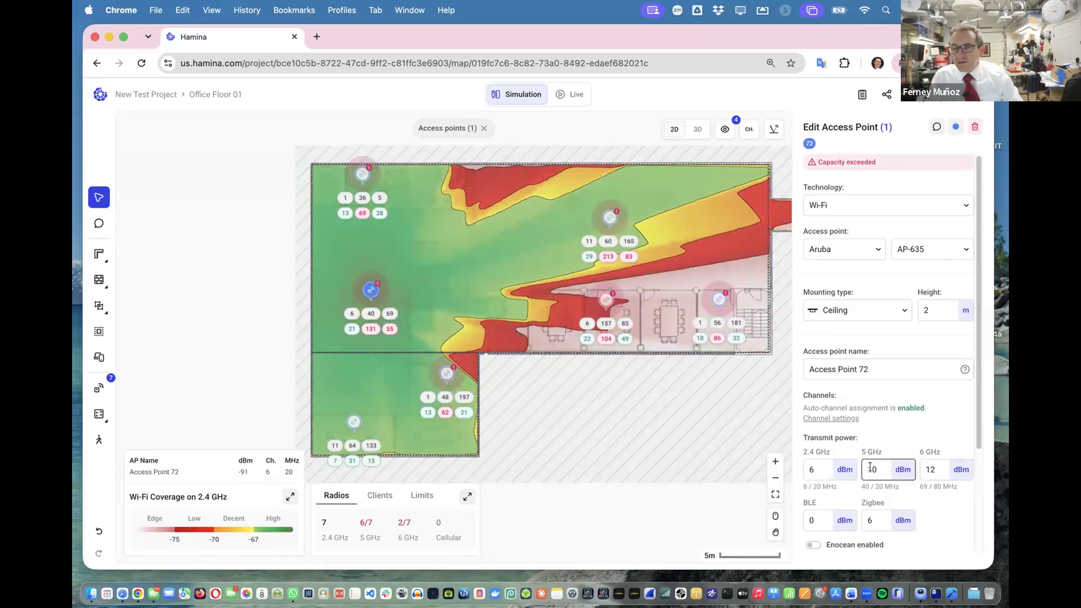
drag(875, 468, 858, 467)
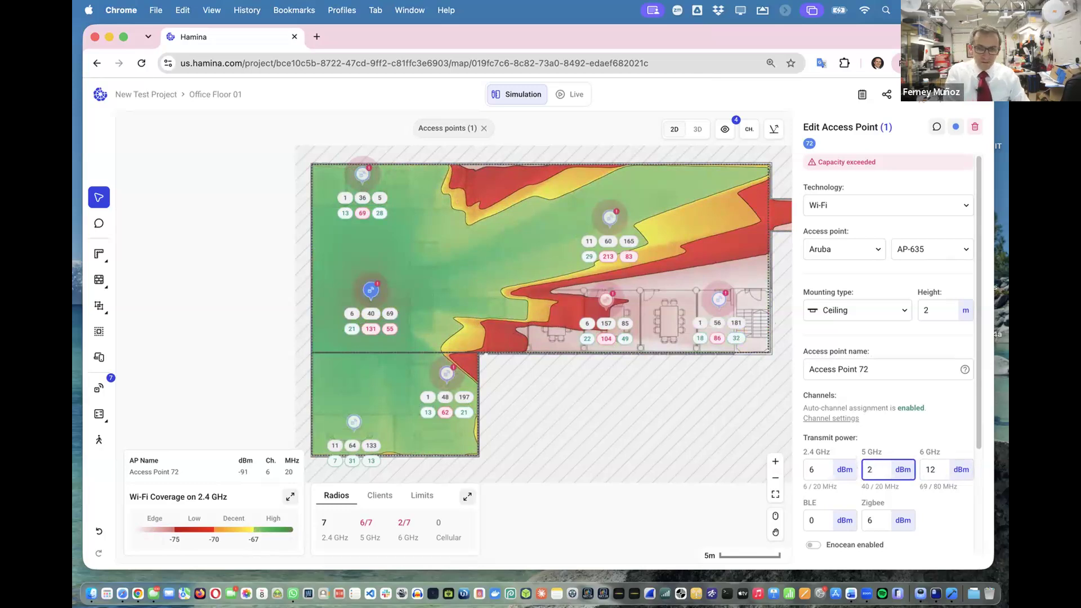
key(Tab)
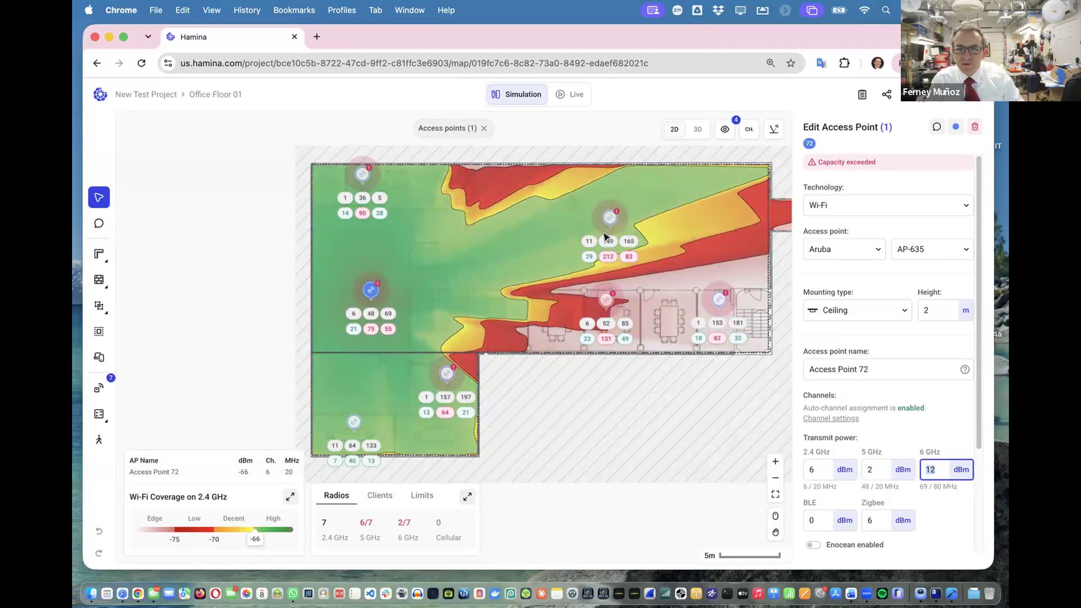
Move Access Point 72 down into the office room below the large upper area and check the capacity status of Access Point 73
drag(371, 290, 359, 382)
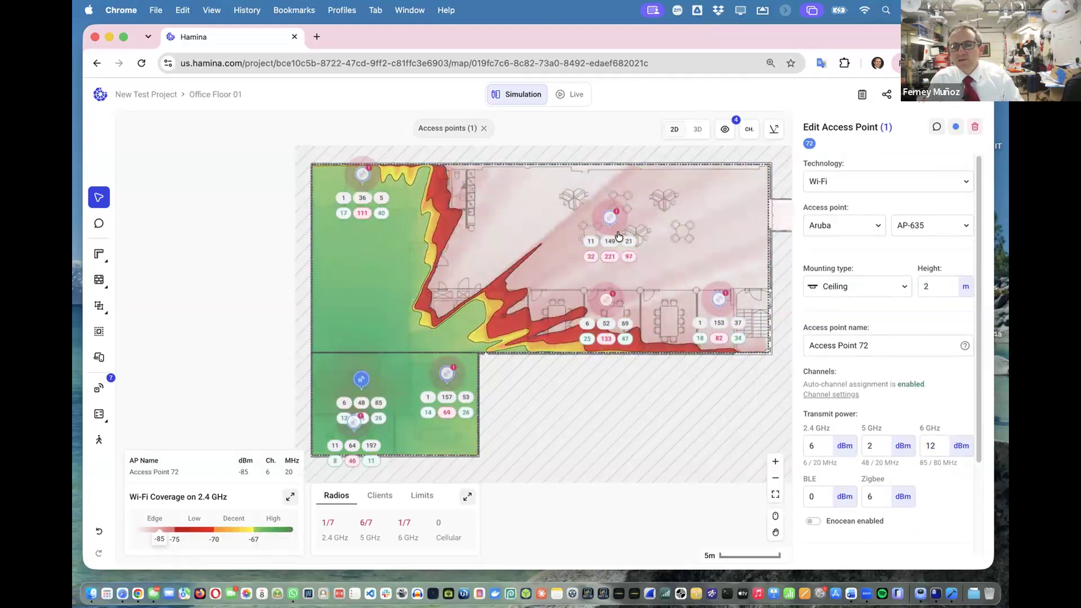
click(604, 220)
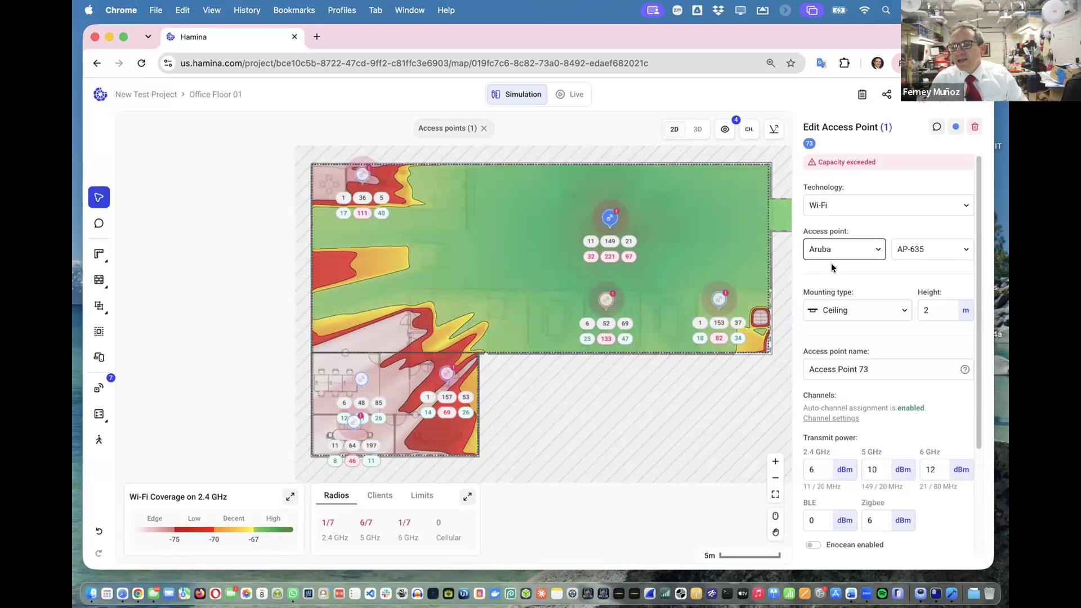
scroll(834, 268, down, 1)
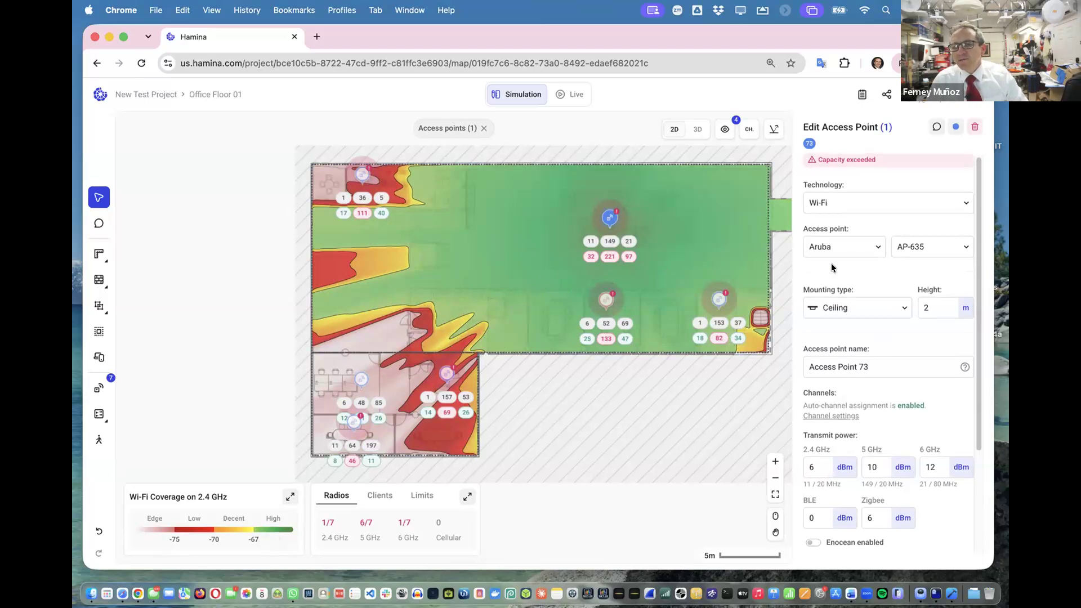
click(681, 262)
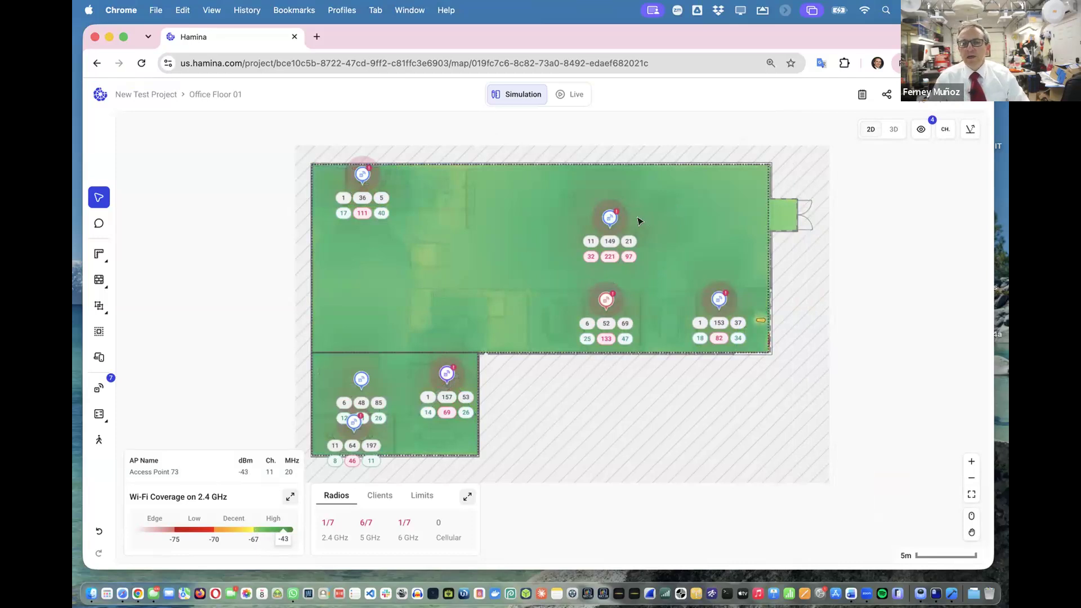
Try Access Point 73 further left in the open area, check Access Point 76, and move Access Point 73 back right among the round tables
drag(609, 222, 565, 212)
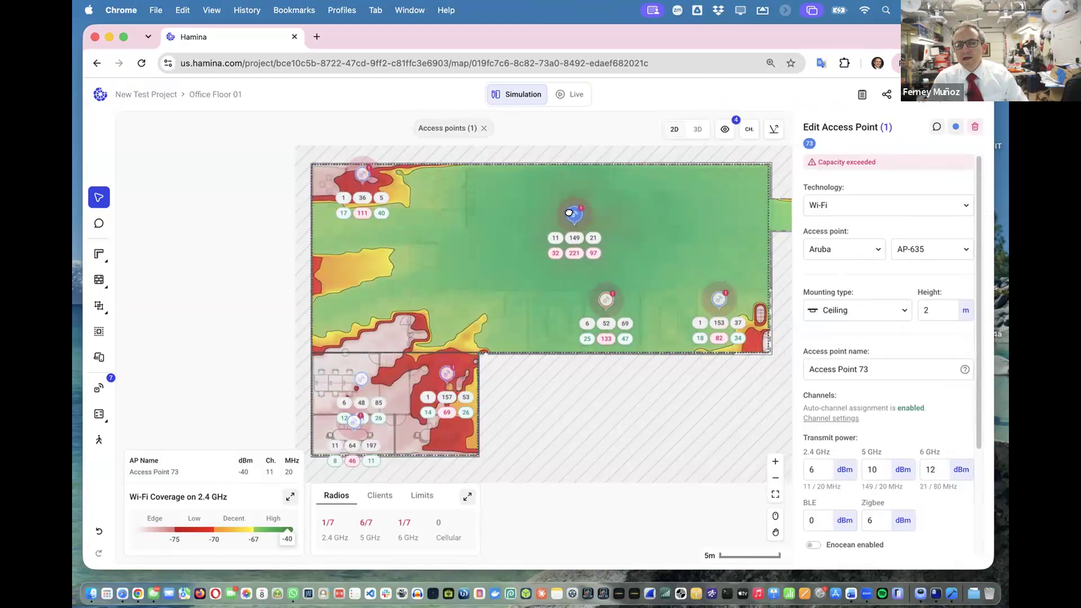
click(608, 300)
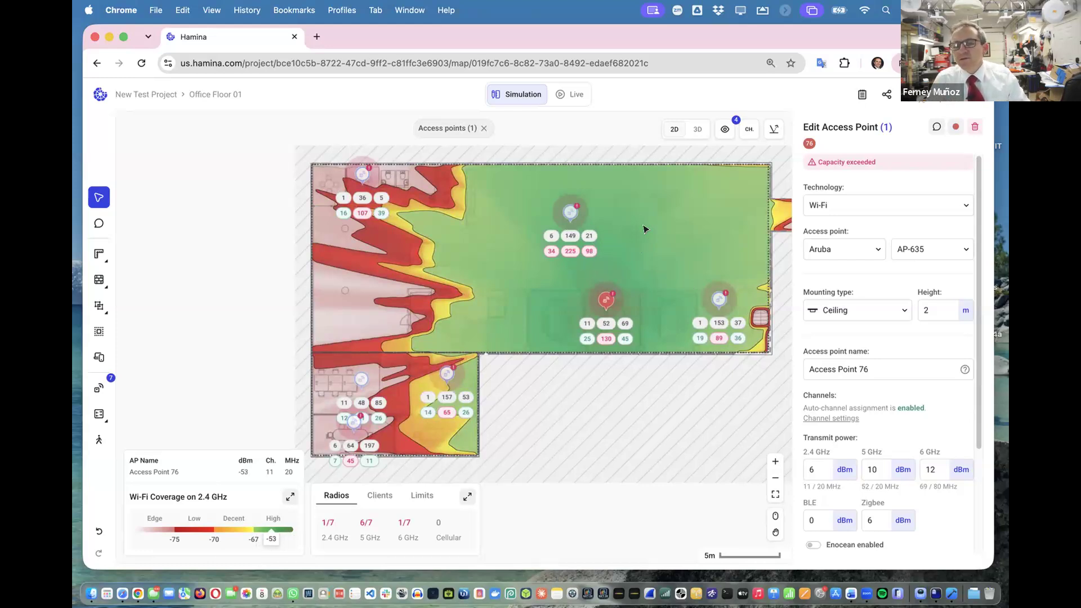
drag(567, 221, 619, 216)
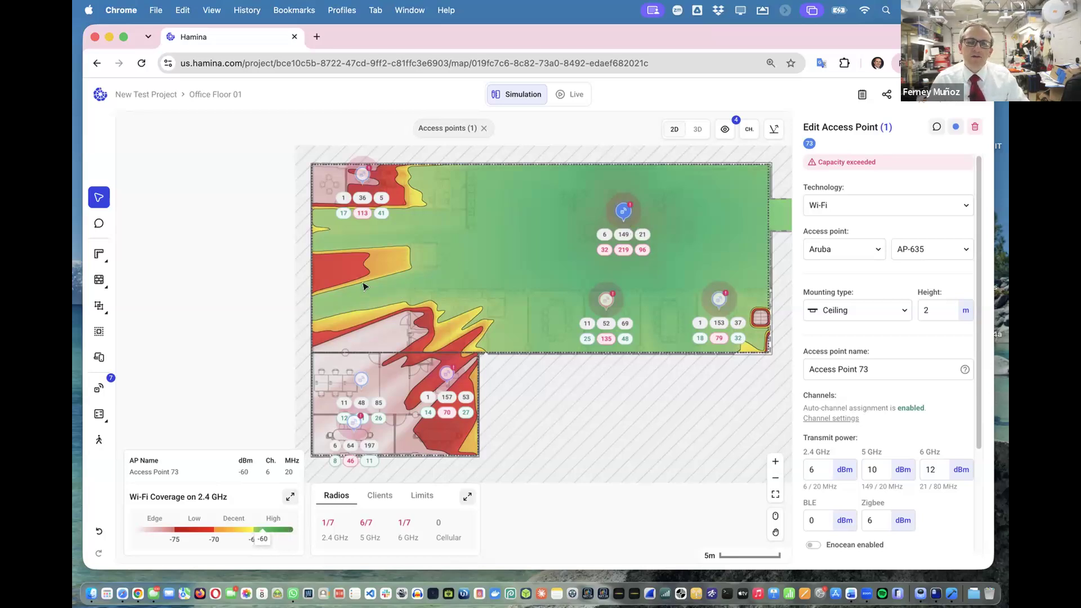
Start the capacity zone tool and review the device types and amounts for a new zone
mouse_move(90, 394)
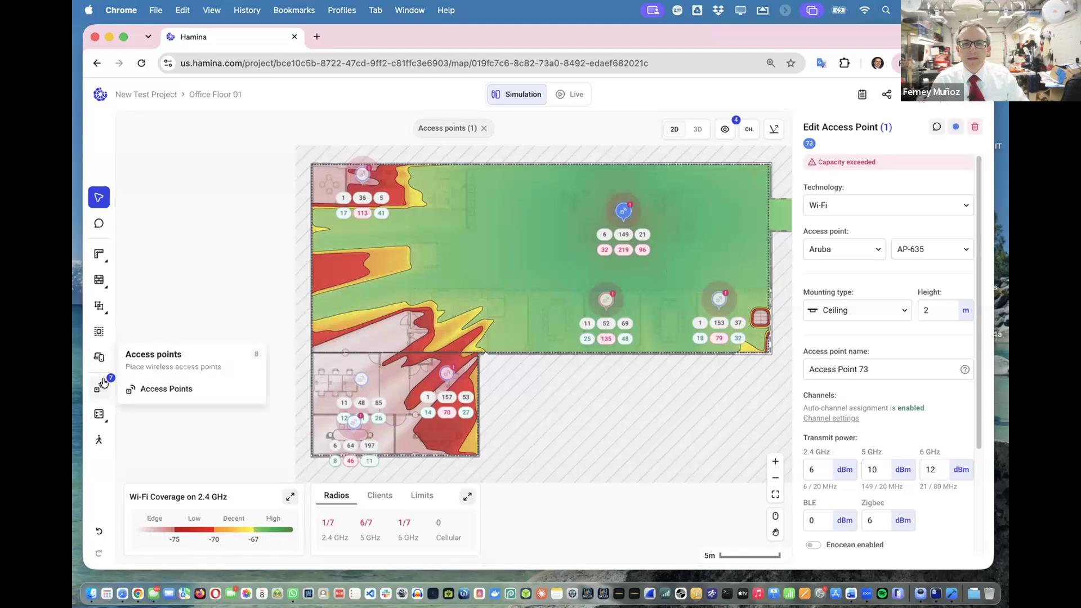
click(106, 356)
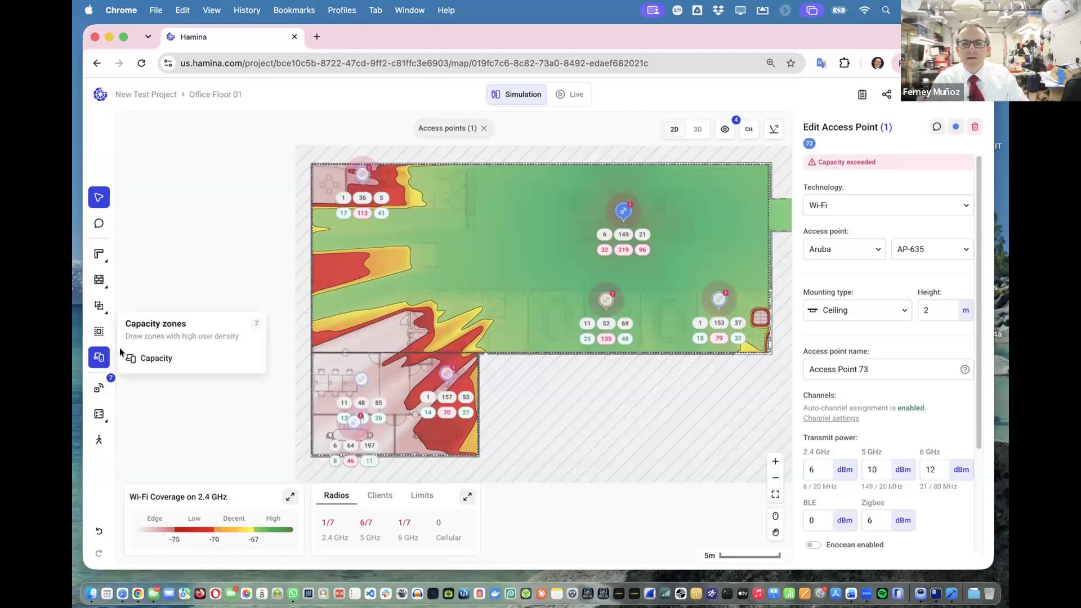
click(130, 358)
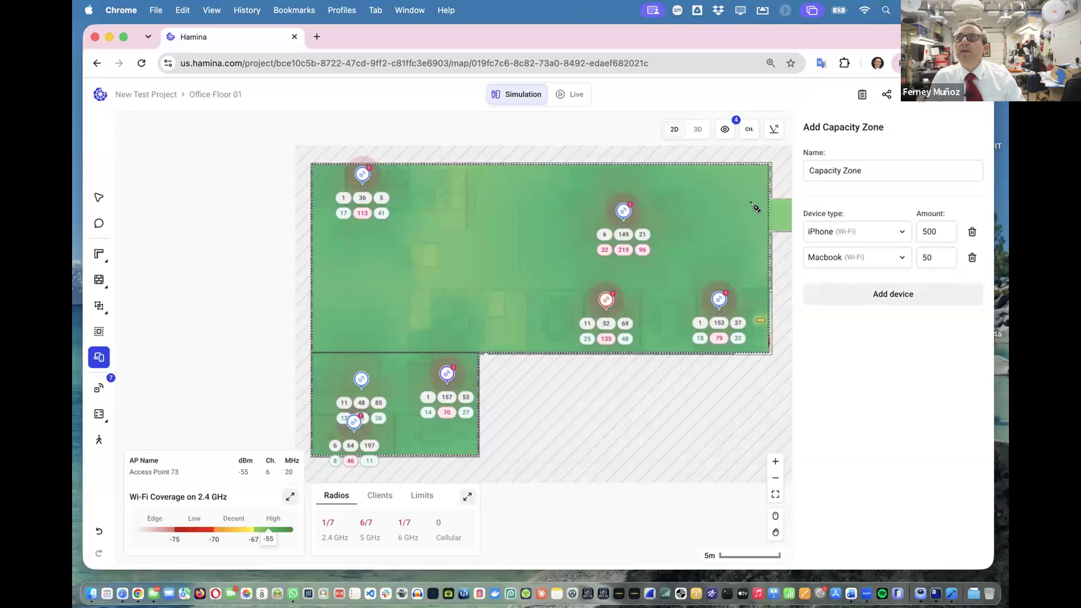
Place an iPhone client in the open area with the Client view tool and move it toward the right-hand entrance
mouse_move(102, 430)
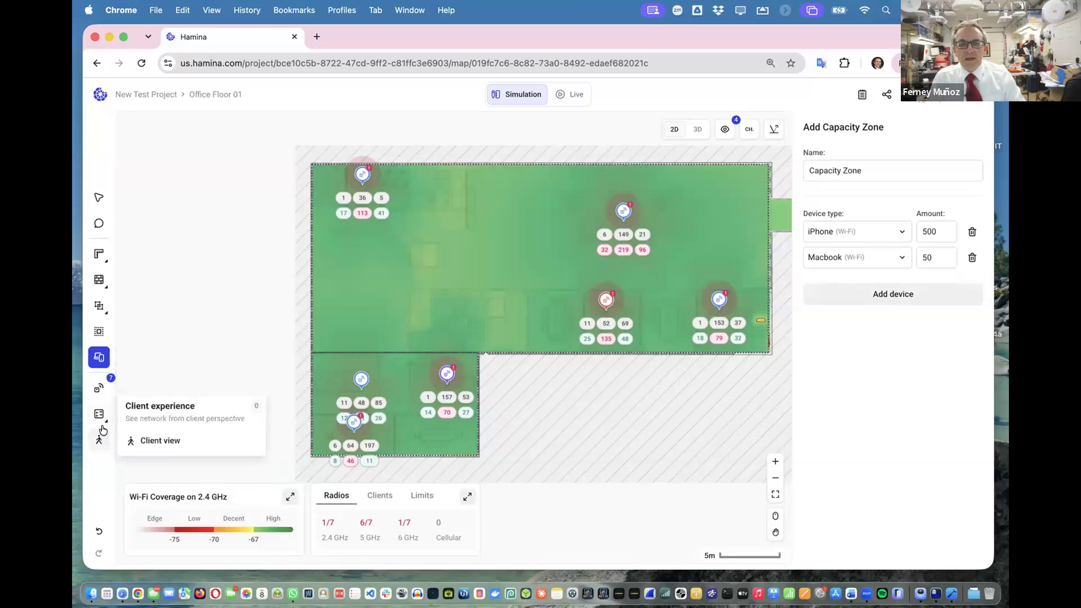
click(100, 440)
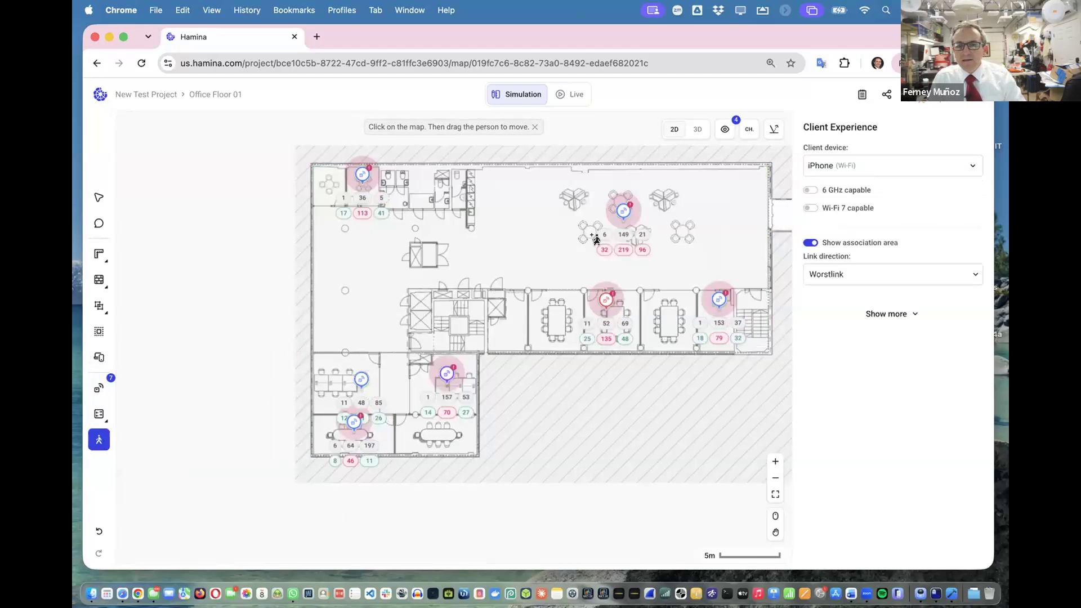
click(674, 247)
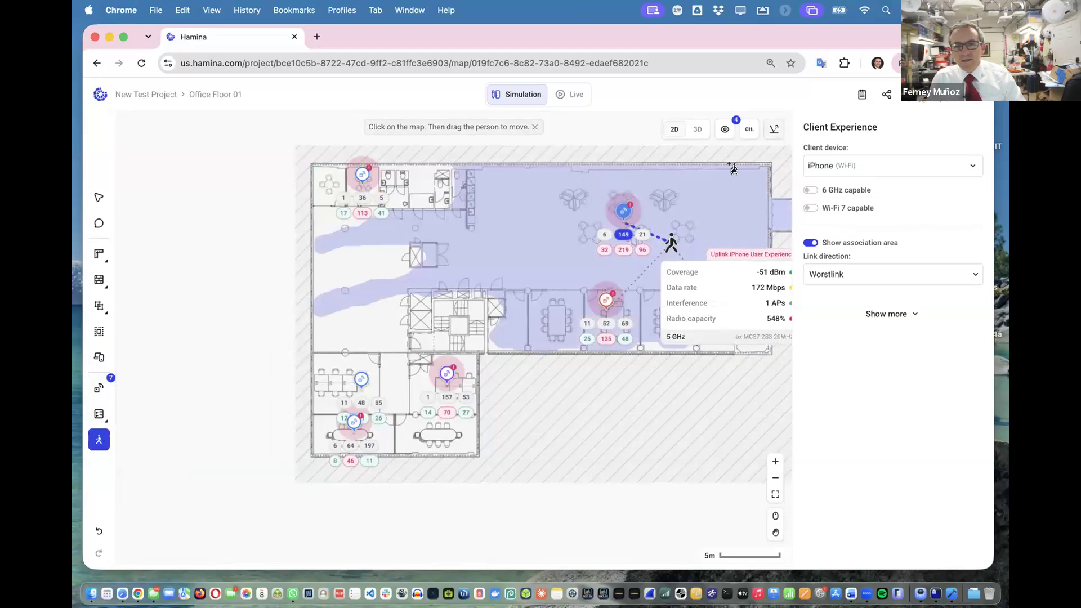
scroll(734, 168, right, 2)
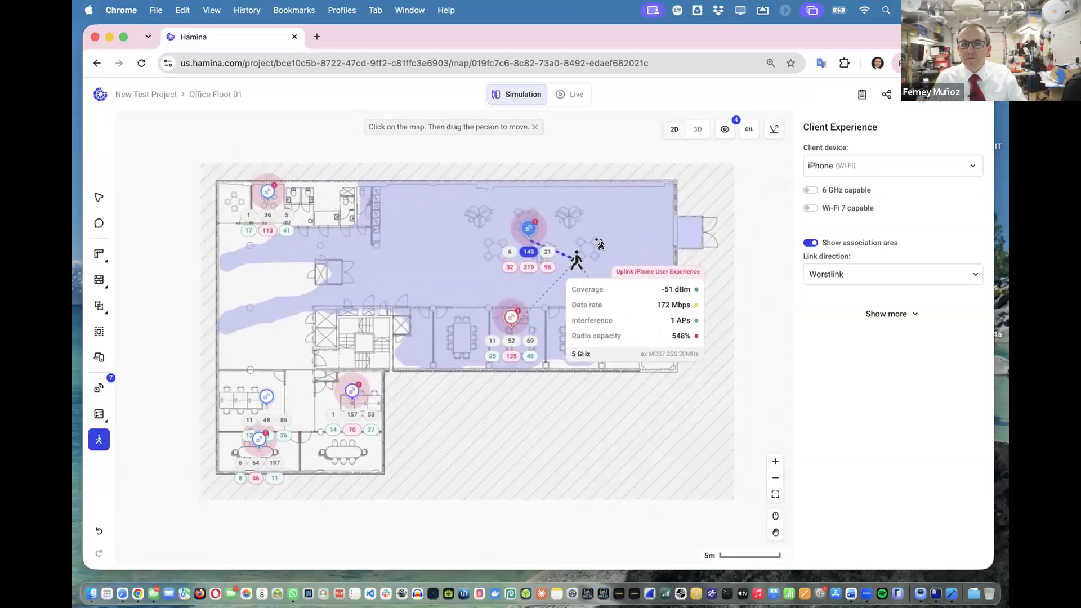
drag(576, 258, 652, 238)
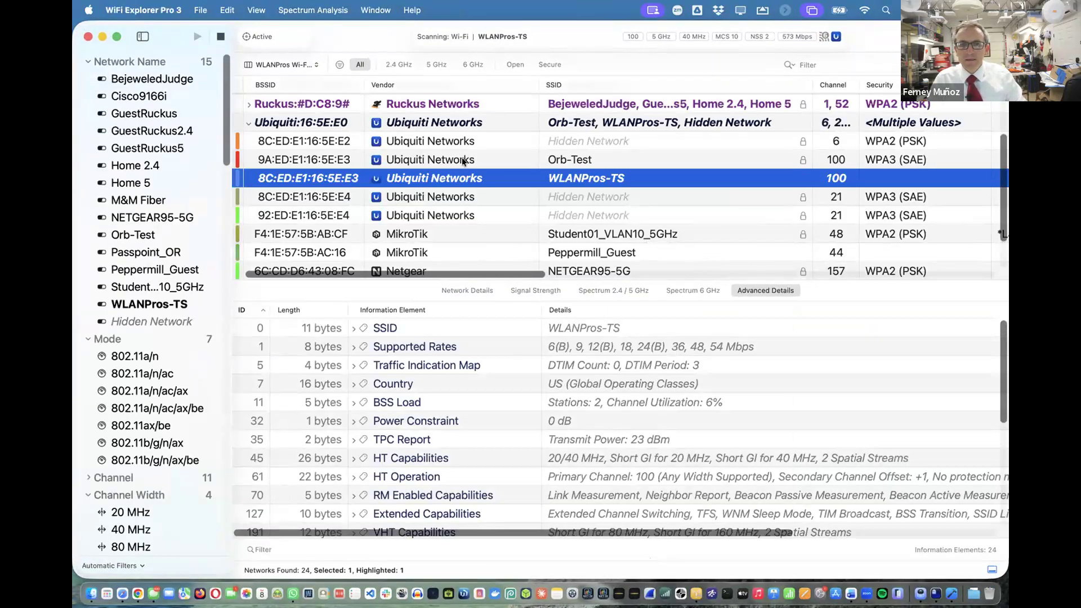
Switch to WiFi Explorer Pro 3, view the channel utilization and station columns, and open the recent file D1 South corner
drag(418, 273, 644, 241)
scroll(645, 242, right, 3)
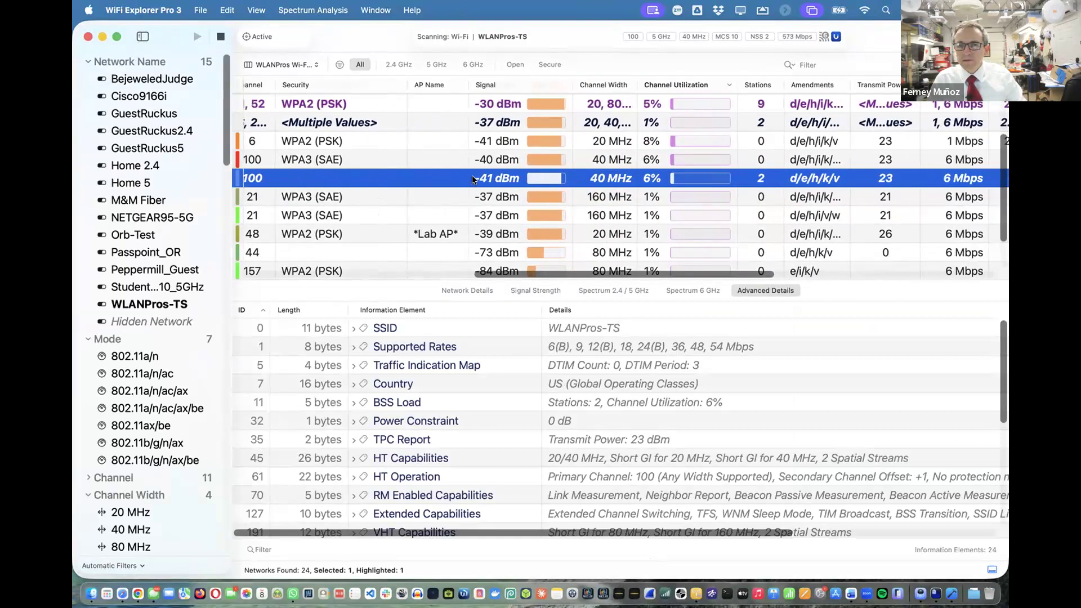
click(198, 10)
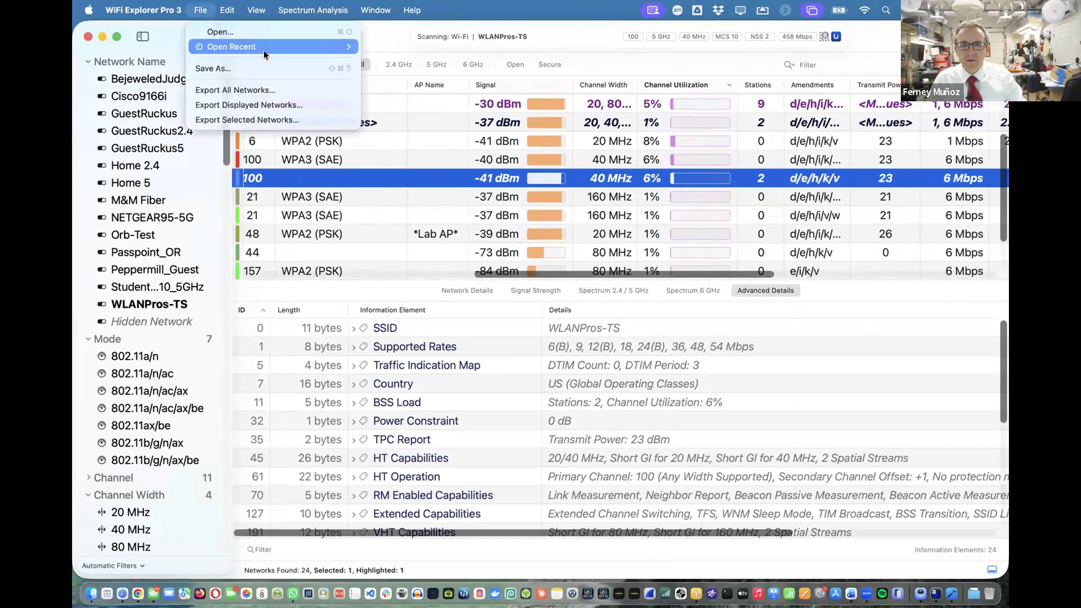
mouse_move(285, 52)
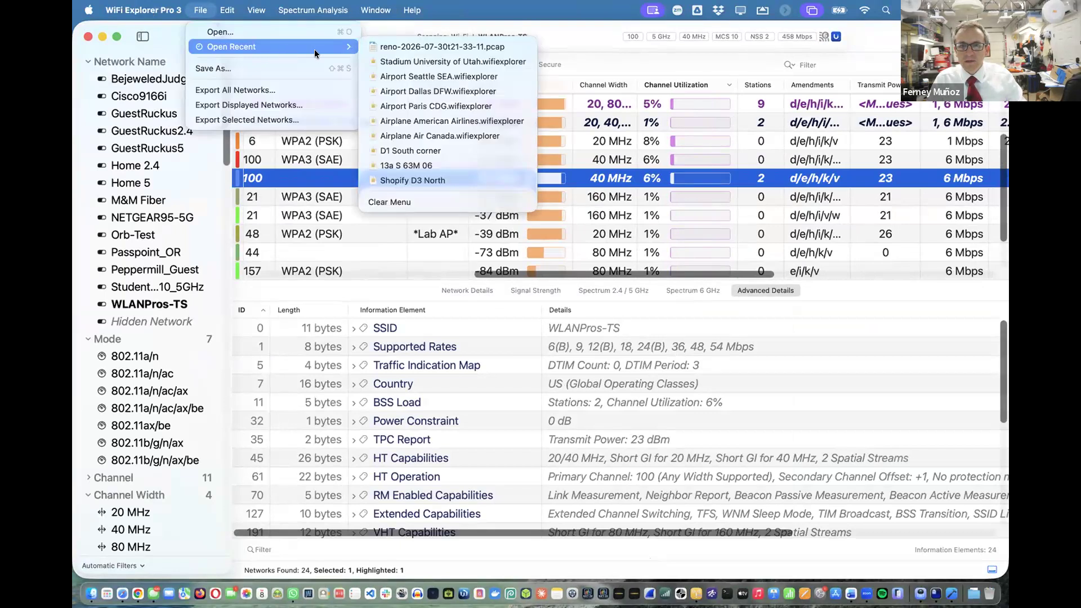
mouse_move(324, 49)
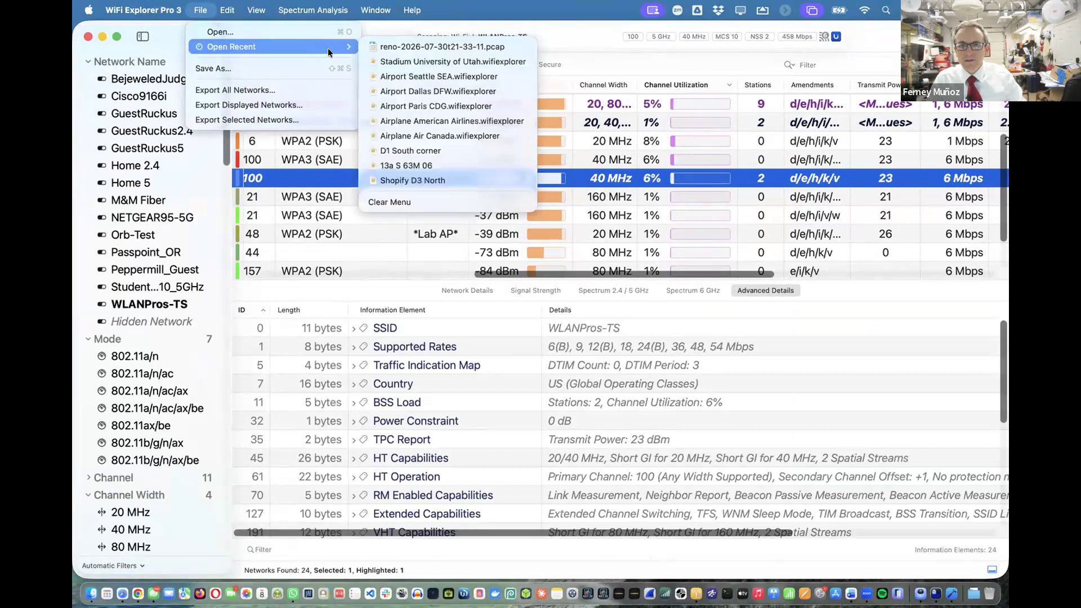
click(430, 165)
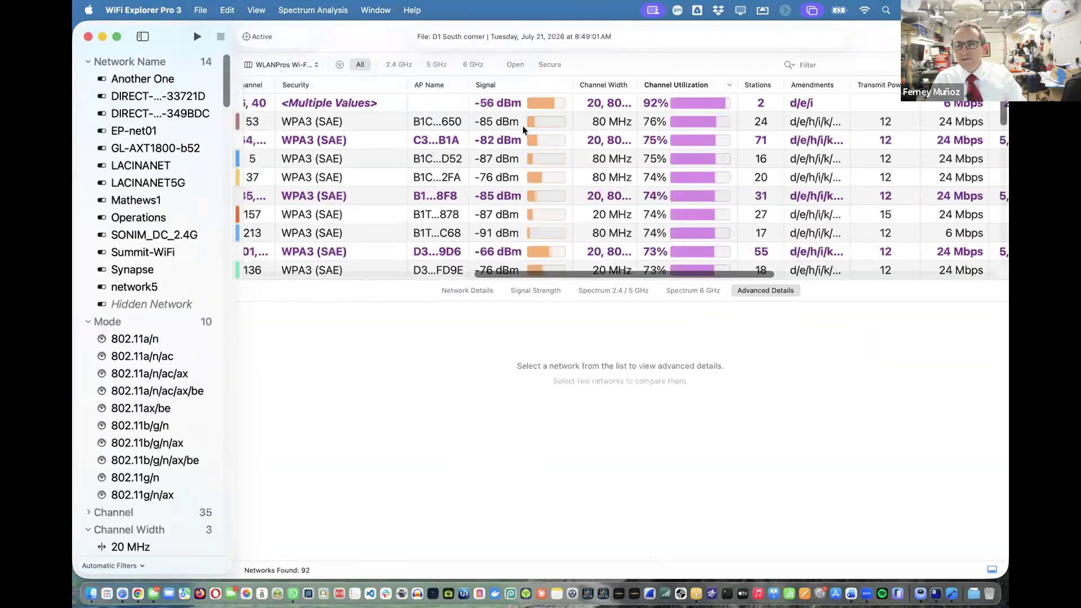
Sort the networks by station count, expand the busiest access point, and compare its channel 144 and channel 133 radios
click(758, 84)
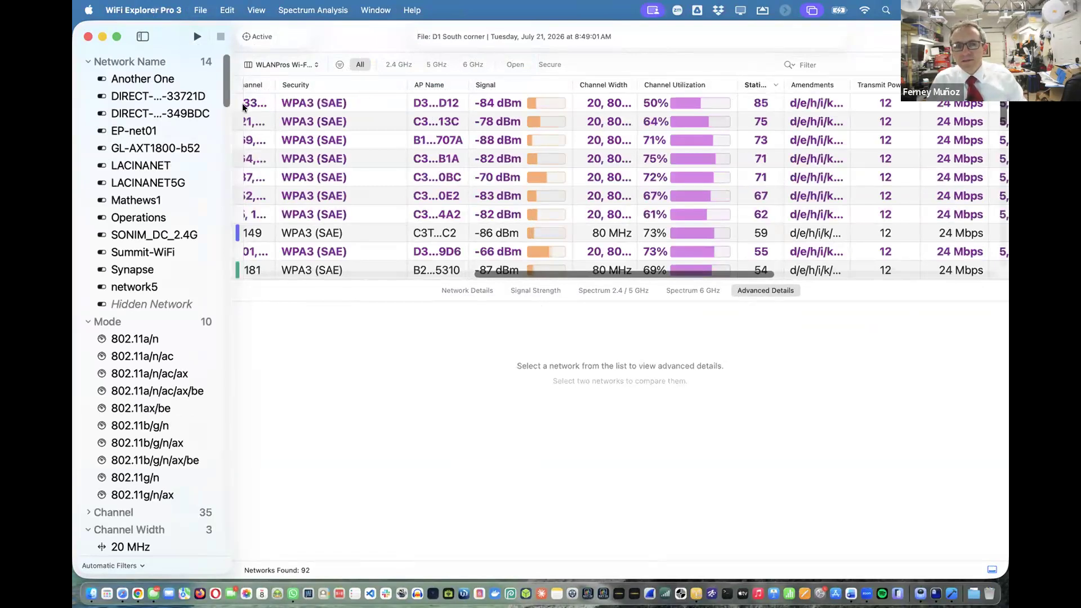
click(307, 101)
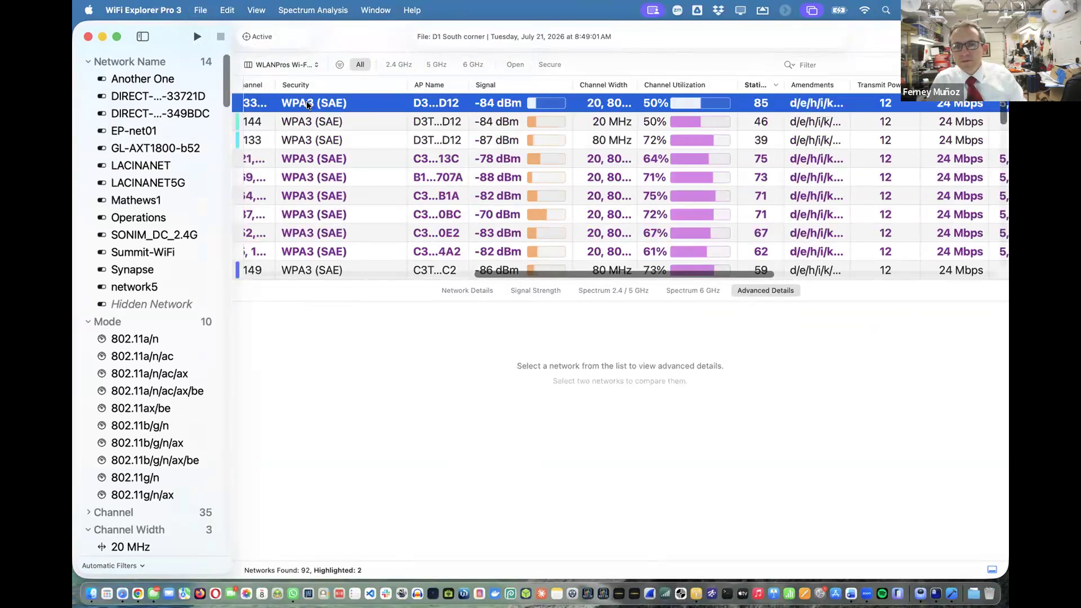
click(606, 120)
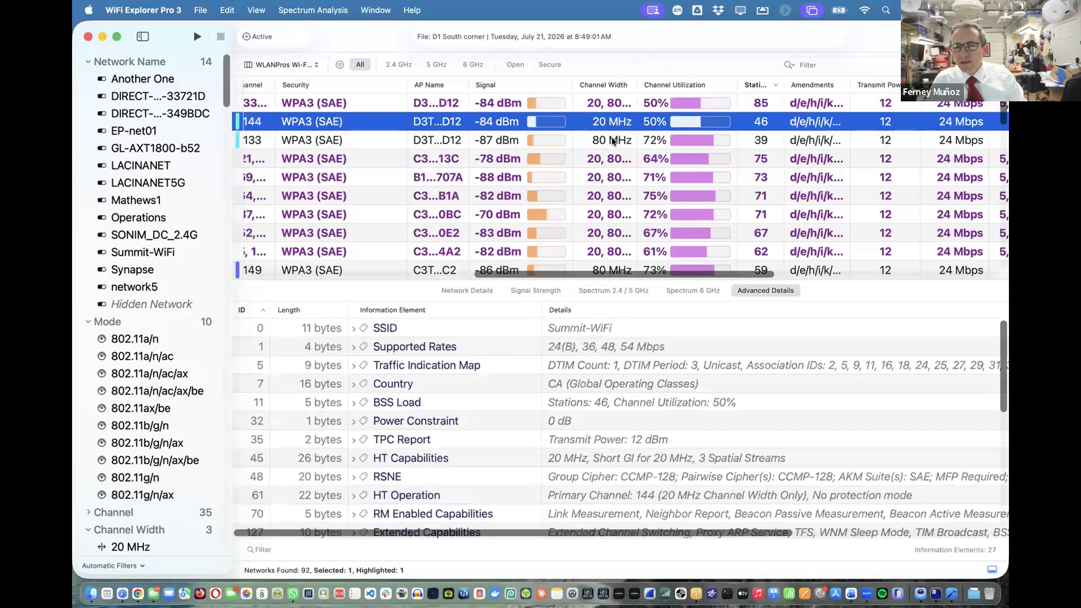
click(614, 141)
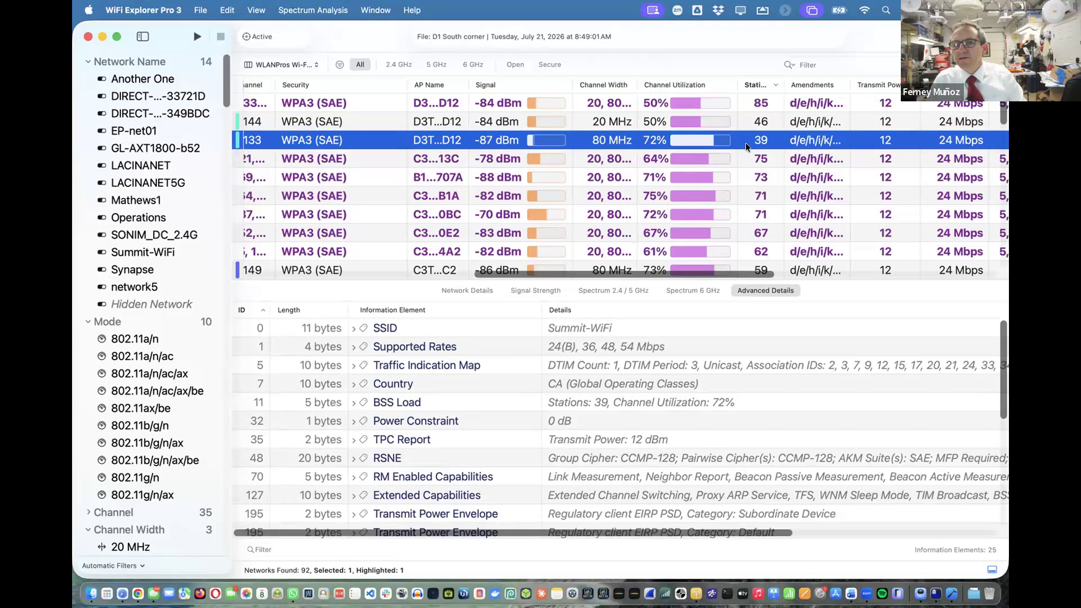
Return to Hamina and move the iPhone client left across the open area into the upper-left access point's association area, checking its experience values
key(super+Tab)
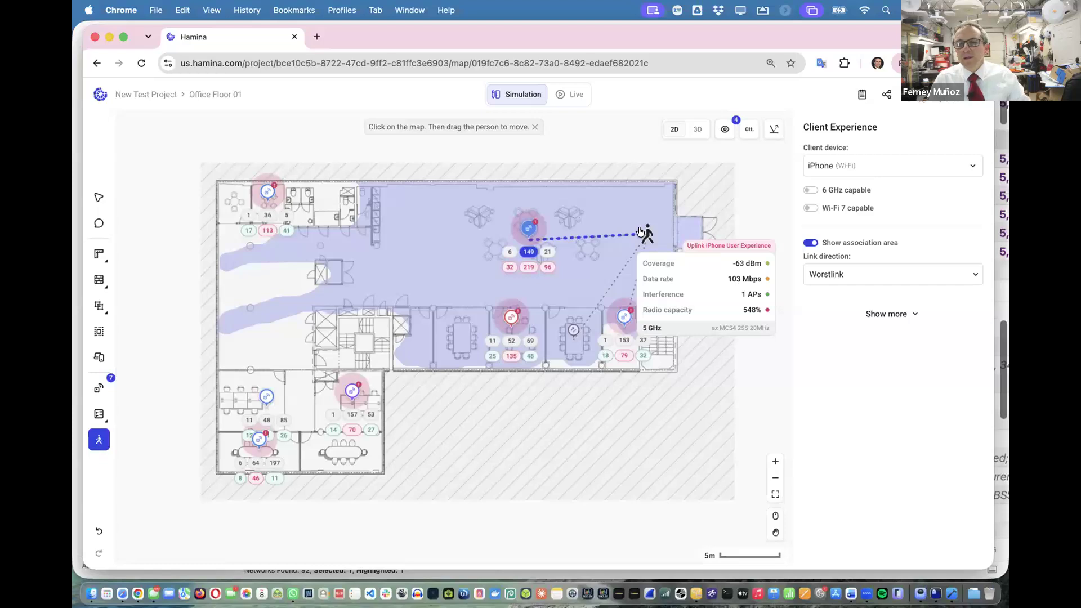
mouse_move(648, 234)
mouse_down()
mouse_move(507, 258)
mouse_move(389, 250)
mouse_move(425, 252)
mouse_up()
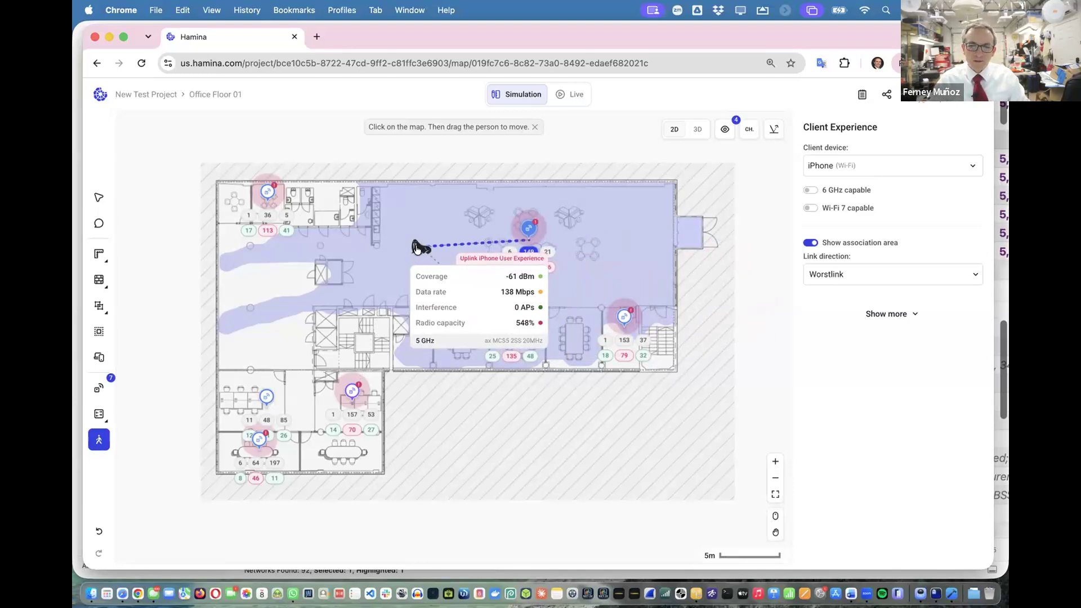
click(461, 247)
click(418, 247)
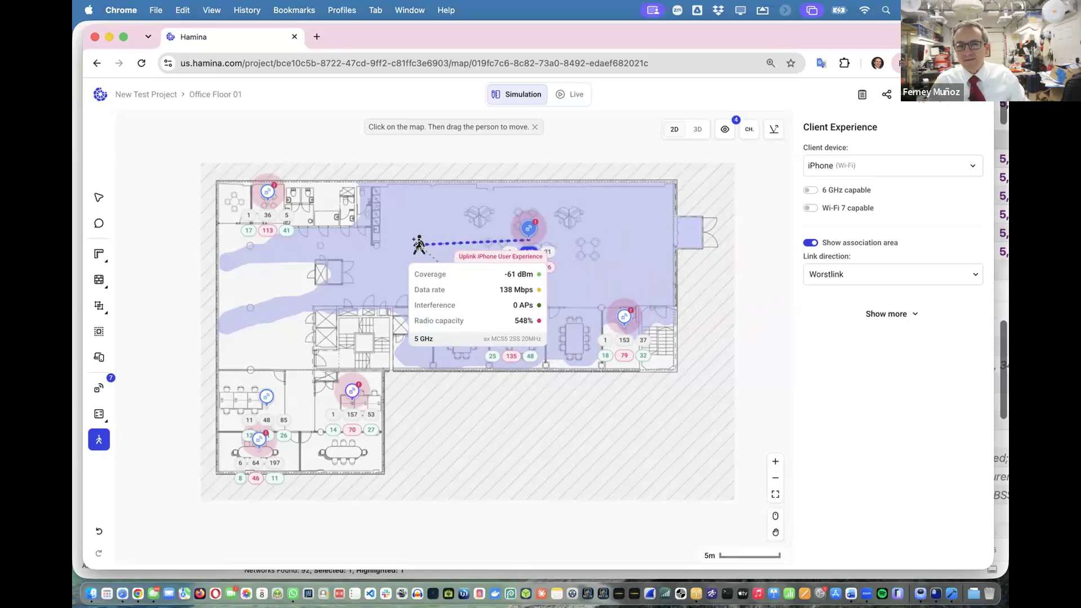
mouse_move(419, 243)
mouse_down()
mouse_move(360, 238)
mouse_move(521, 238)
mouse_move(467, 242)
mouse_move(572, 266)
mouse_move(508, 276)
mouse_move(422, 254)
mouse_move(348, 256)
mouse_move(437, 248)
mouse_up()
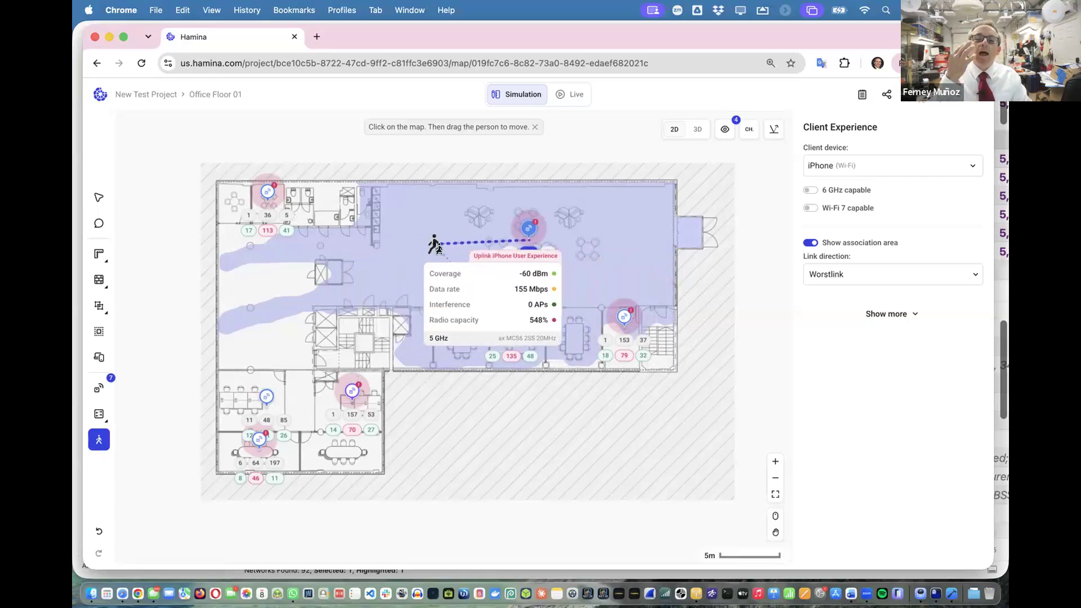
drag(439, 249, 306, 246)
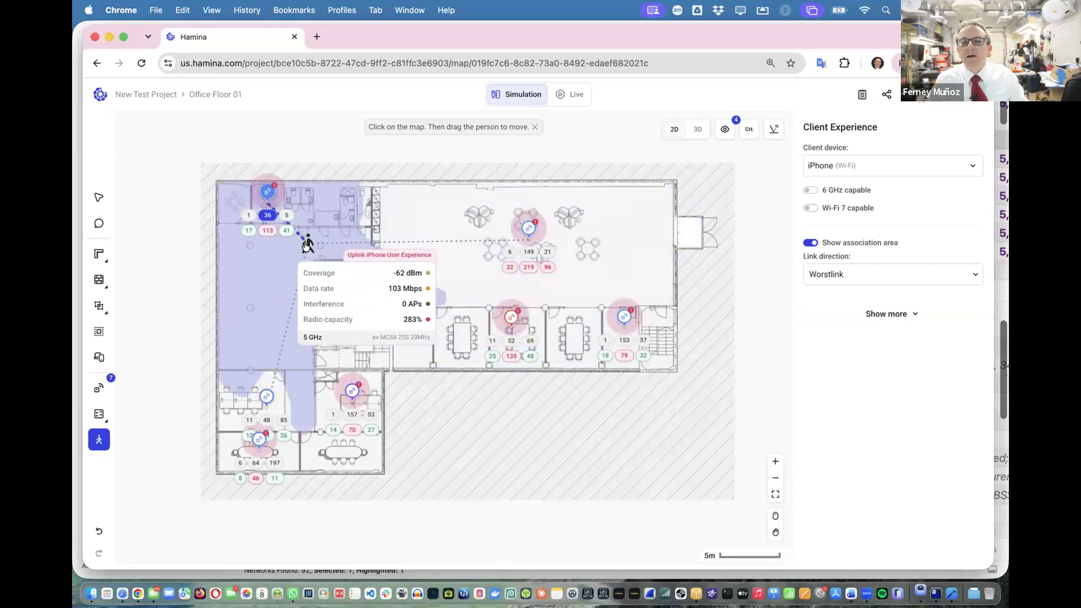
mouse_move(305, 246)
mouse_down()
mouse_move(282, 235)
mouse_move(325, 247)
mouse_up()
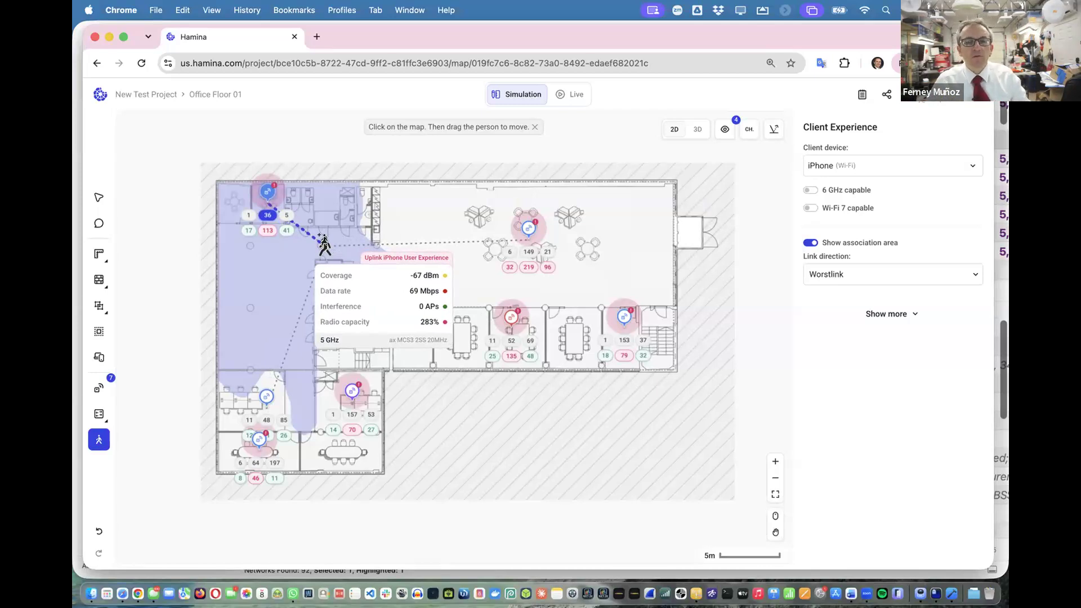
Move the iPhone client between the lower-left rooms and the large open area's right half, comparing its serving access point and experience values
drag(320, 235, 300, 252)
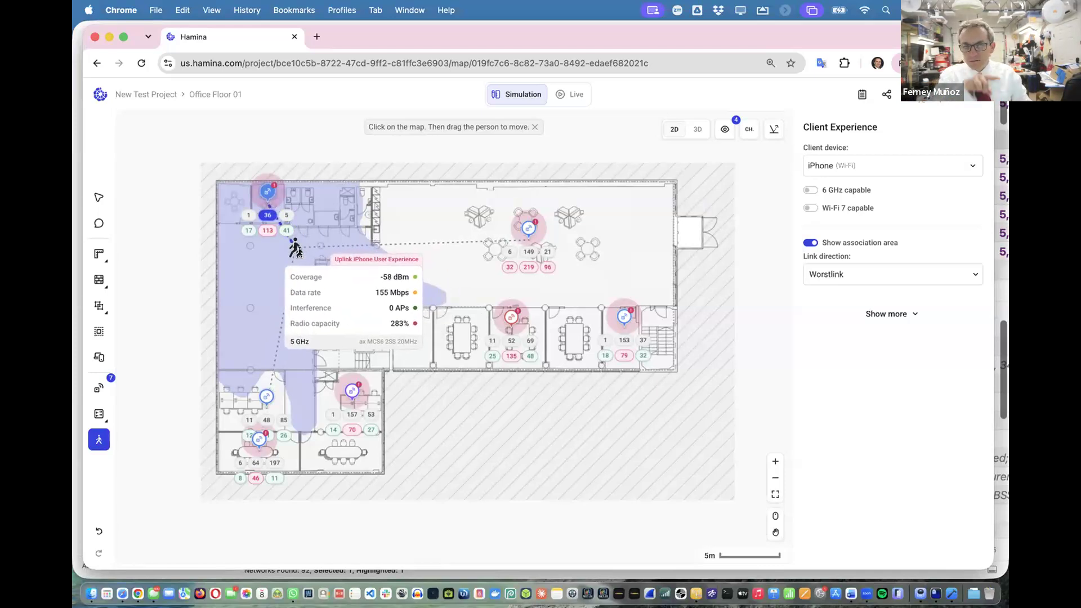
mouse_move(299, 253)
mouse_down()
mouse_move(313, 246)
mouse_move(286, 252)
mouse_move(279, 330)
mouse_move(300, 392)
mouse_move(241, 405)
mouse_up()
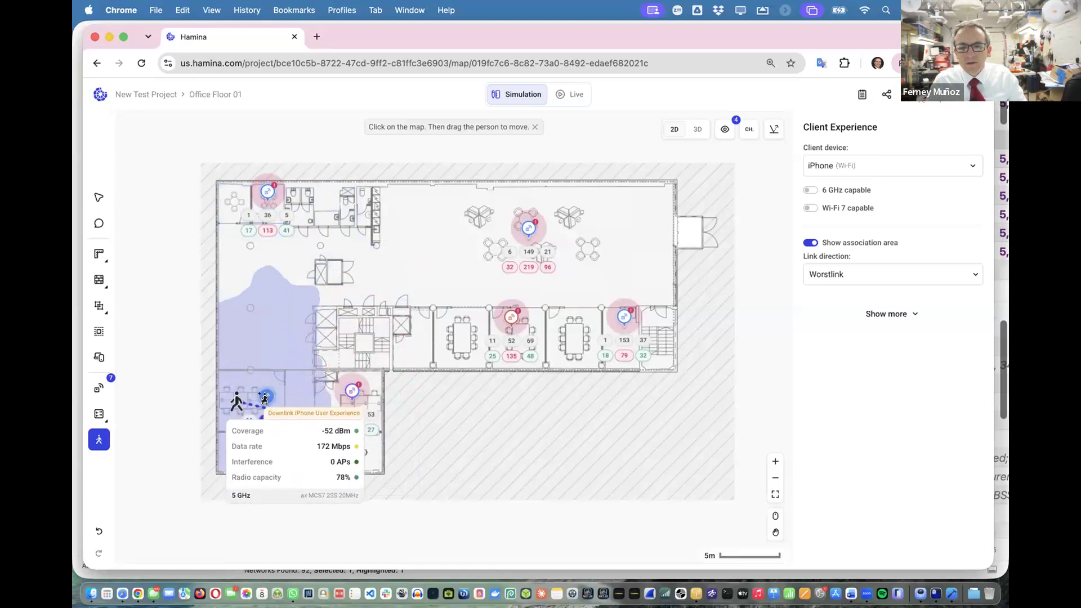
mouse_move(231, 400)
mouse_down()
mouse_move(265, 349)
mouse_move(422, 268)
mouse_move(263, 363)
mouse_move(254, 307)
mouse_move(265, 236)
mouse_move(365, 208)
mouse_move(437, 264)
mouse_up()
drag(454, 276, 597, 280)
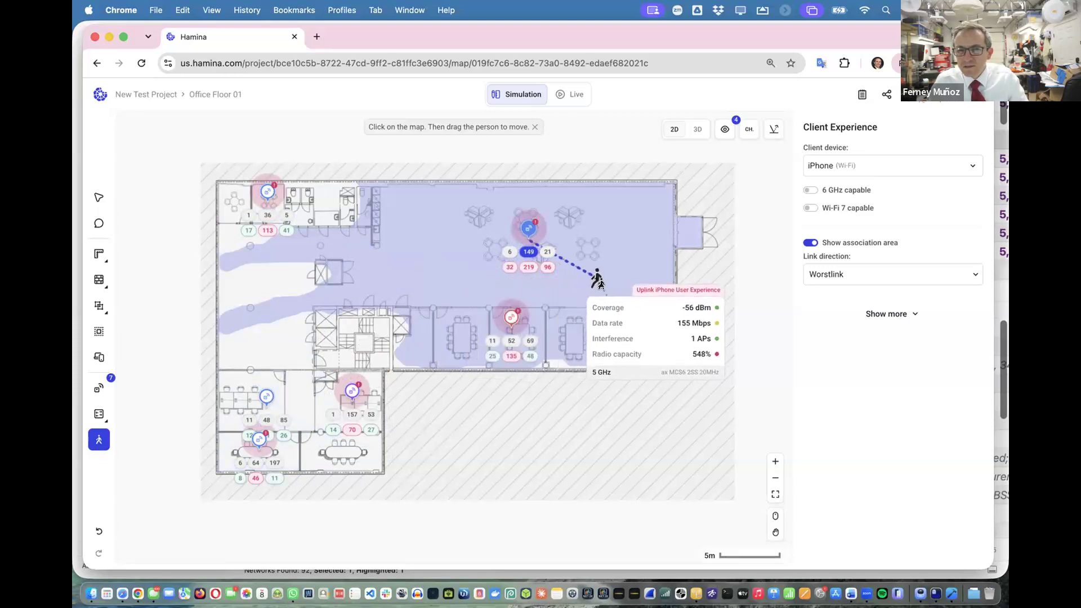
drag(452, 277, 304, 401)
drag(302, 332, 569, 265)
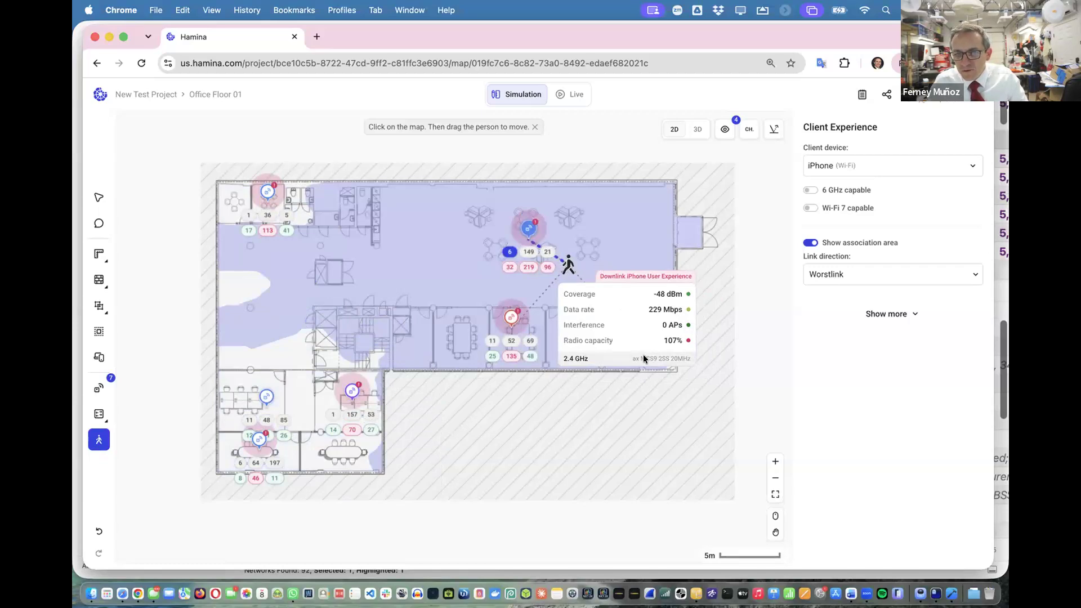
mouse_move(570, 268)
mouse_down()
mouse_move(251, 341)
mouse_move(215, 405)
mouse_move(463, 298)
mouse_move(515, 312)
mouse_move(558, 251)
mouse_move(577, 279)
mouse_up()
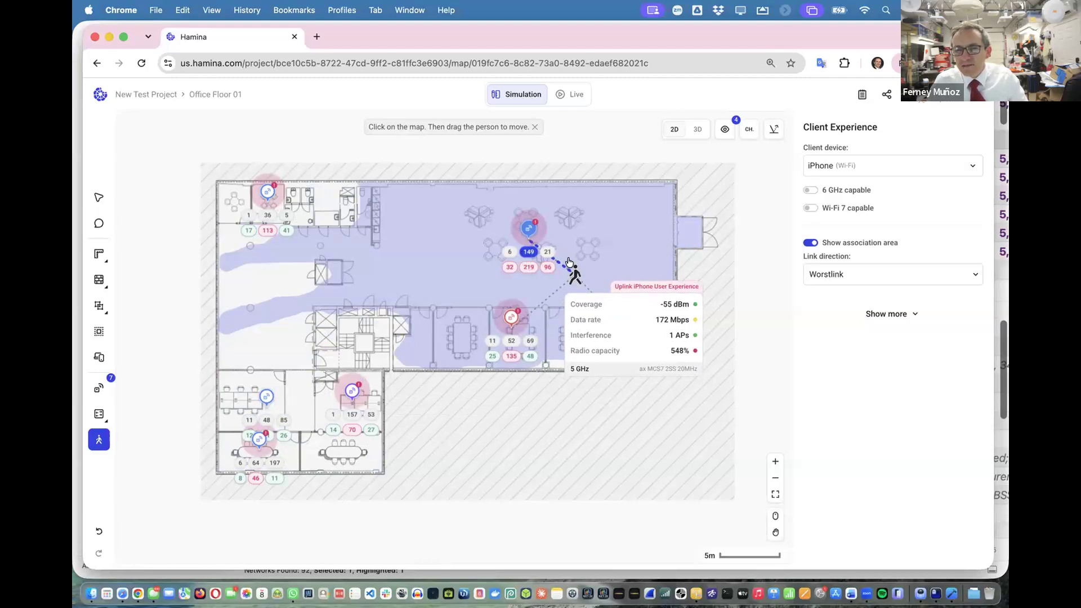
Walk the iPhone client through the left wing and back past the open area's central access point, checking its radio capacity and band
drag(574, 273, 240, 352)
drag(256, 269, 290, 421)
drag(338, 355, 510, 251)
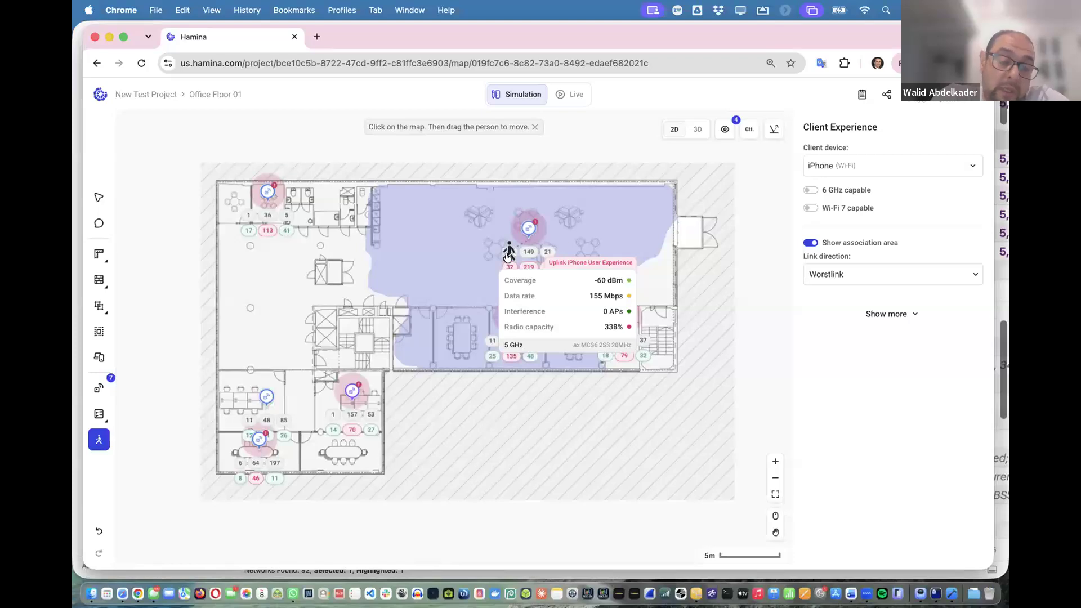
drag(507, 255, 474, 248)
drag(567, 251, 608, 259)
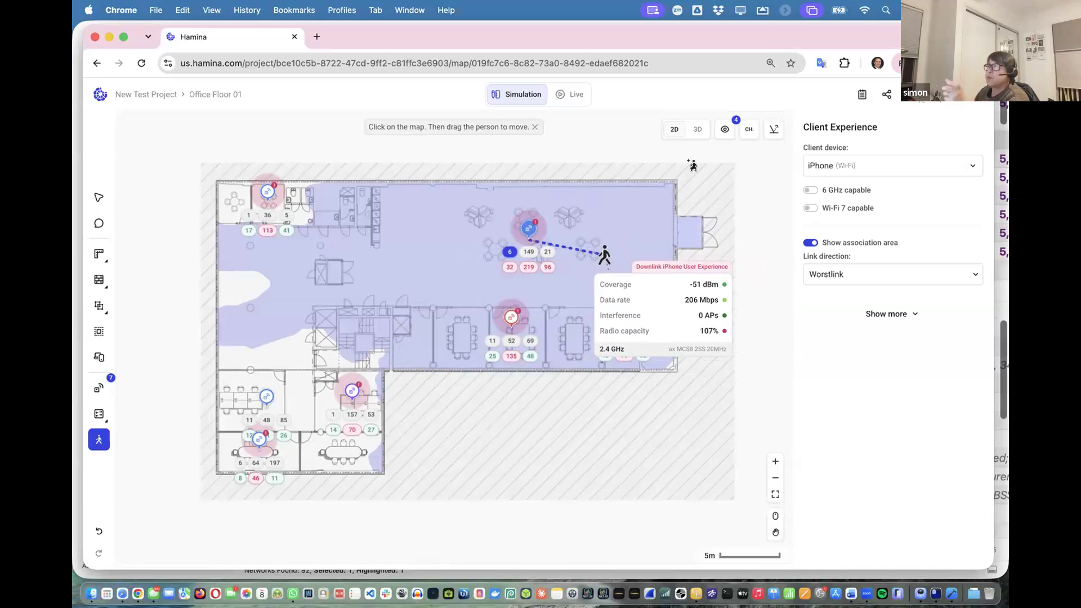
click(99, 356)
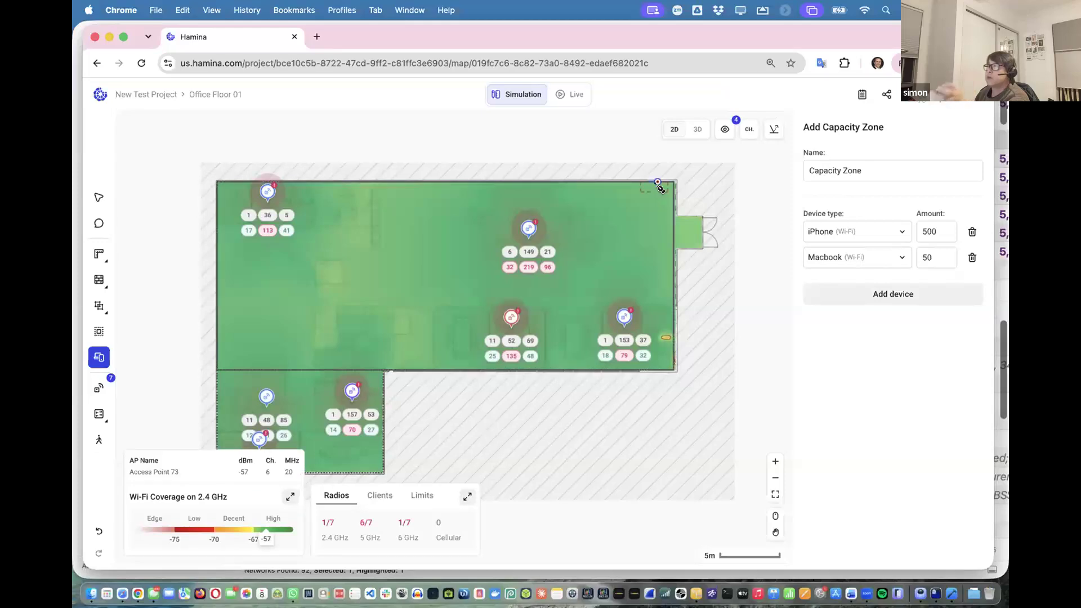
click(658, 182)
click(934, 253)
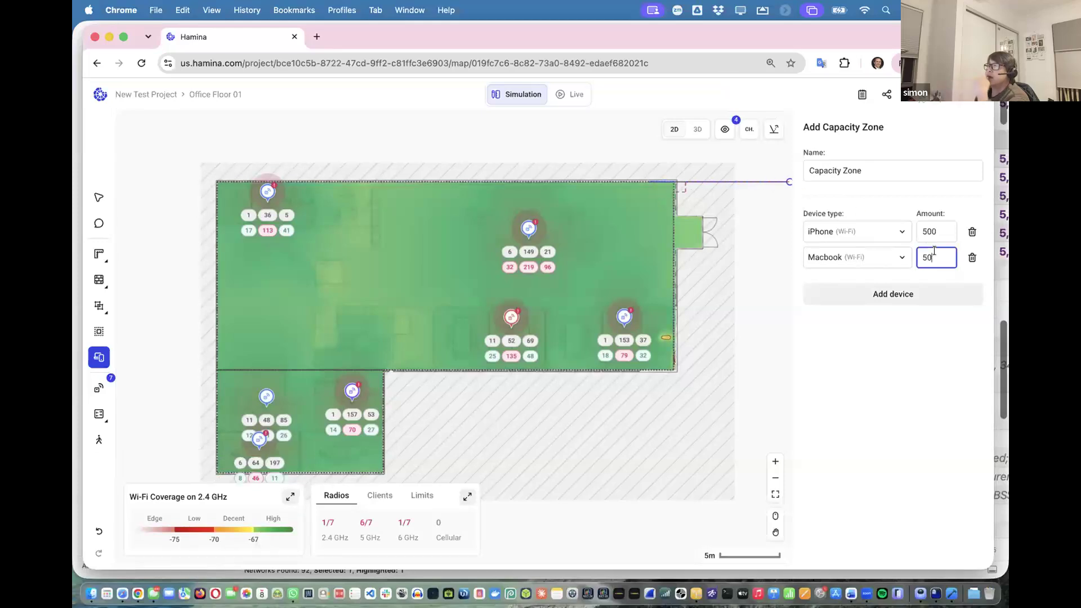
key(Tab)
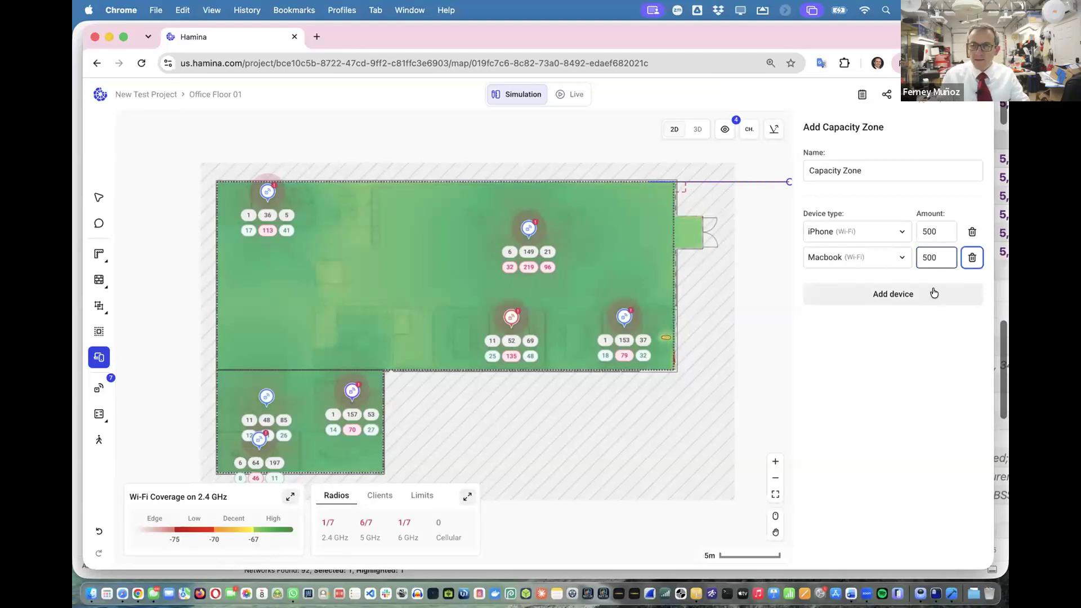
click(913, 356)
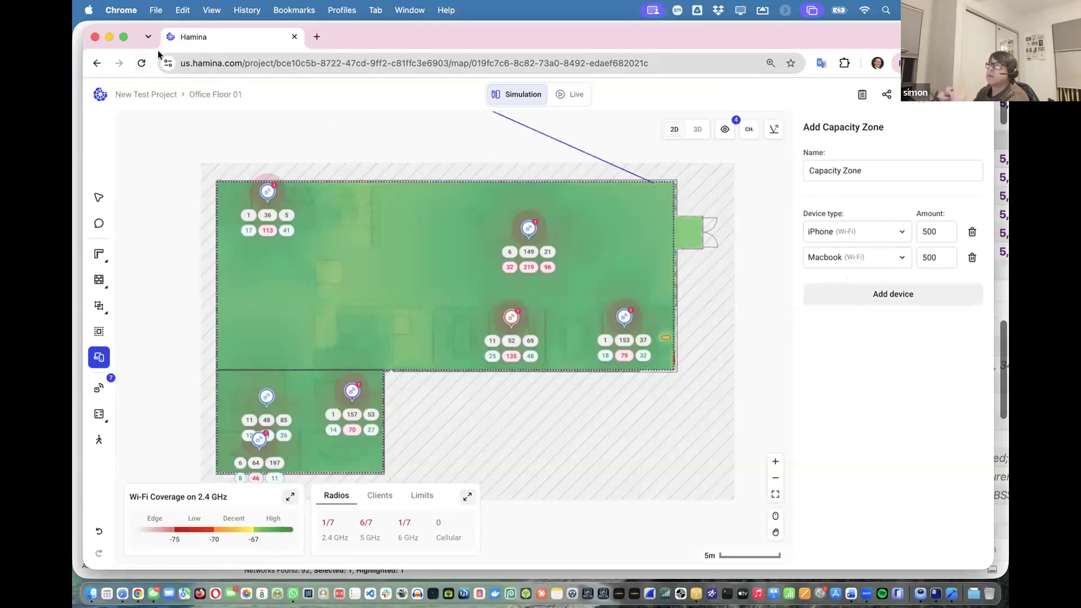
click(141, 64)
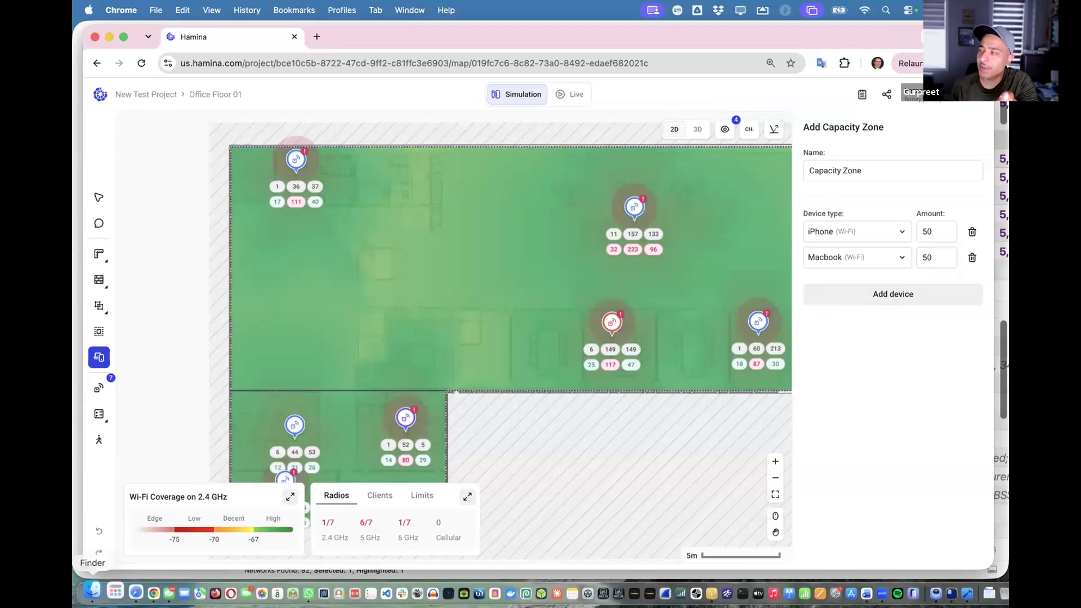
Switch to Finder, open 050 Roaming1.png from the Downloads folder in Preview, and cancel quitting Preview so the illustration can be read
click(93, 589)
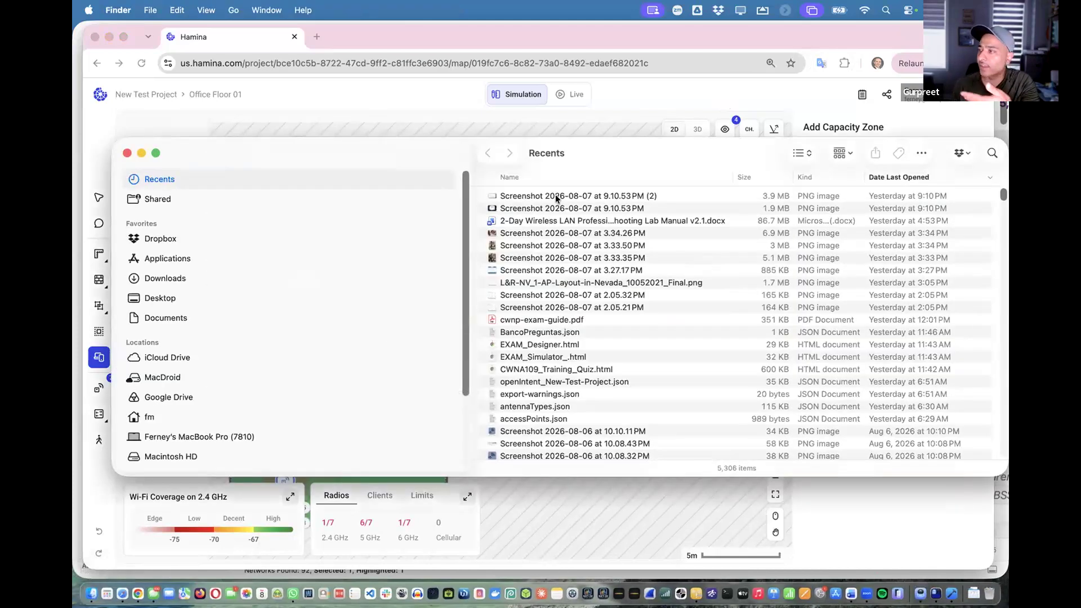
click(191, 278)
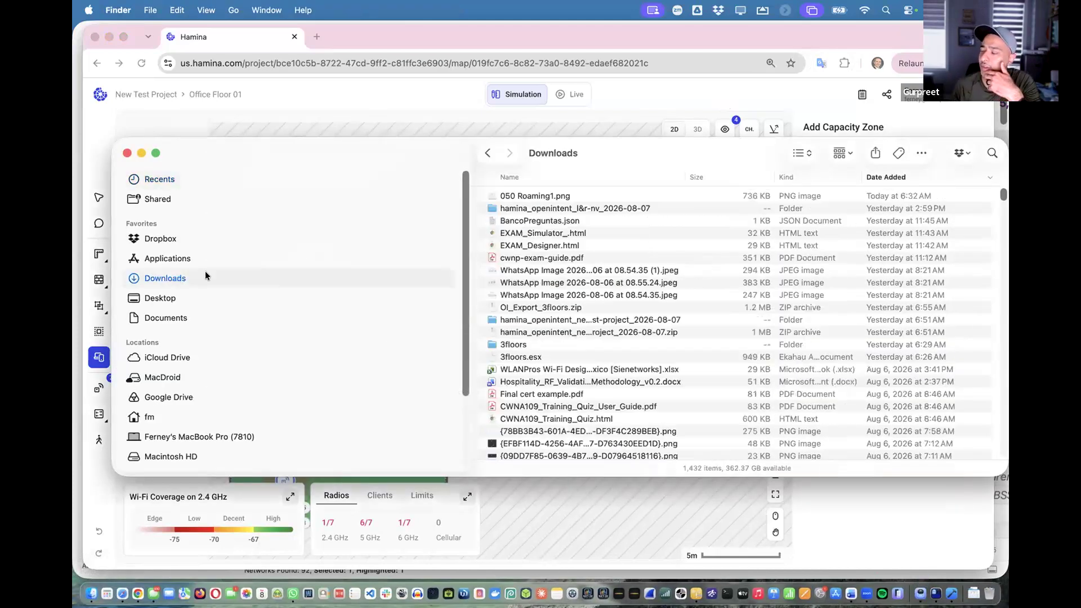
click(562, 194)
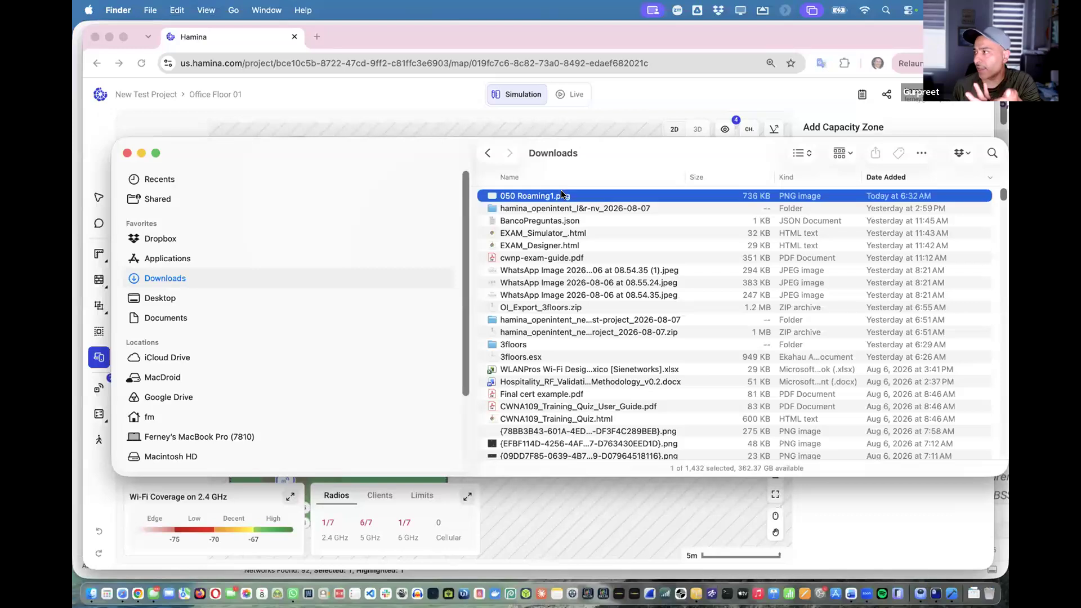
double_click(561, 194)
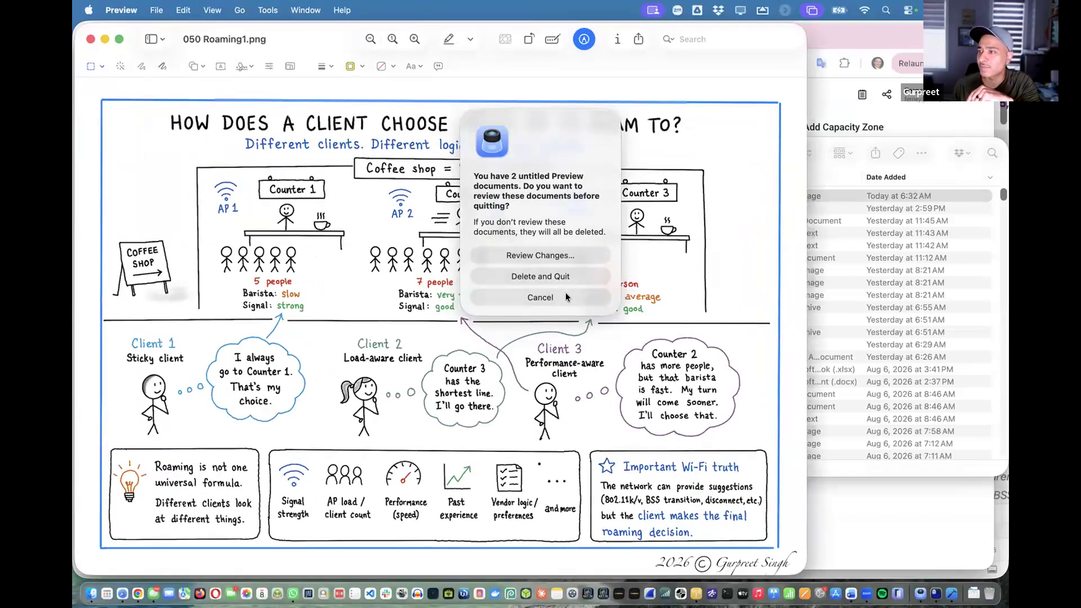
click(566, 294)
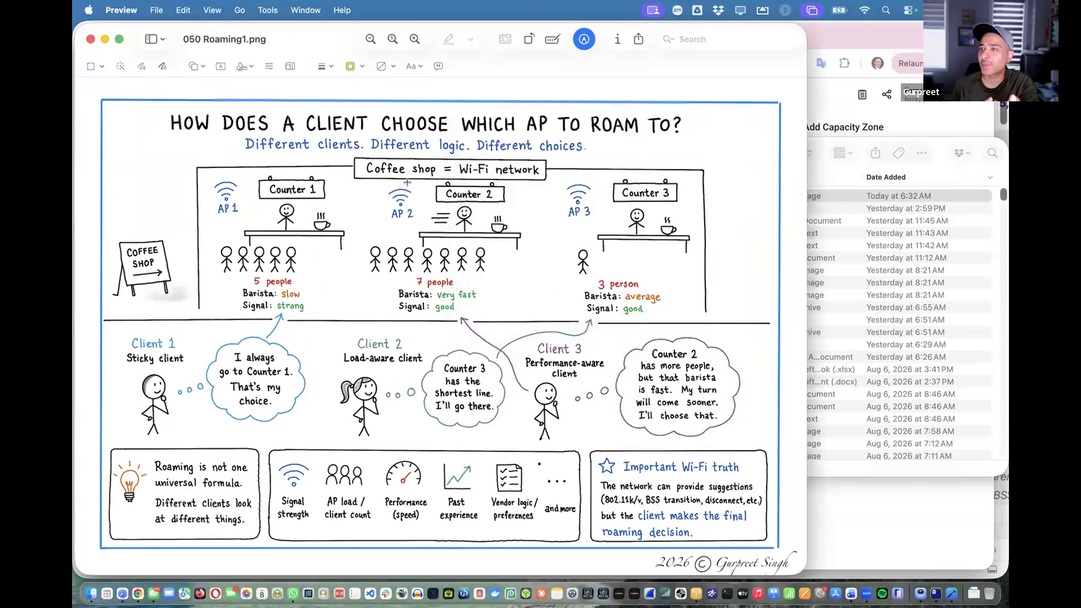
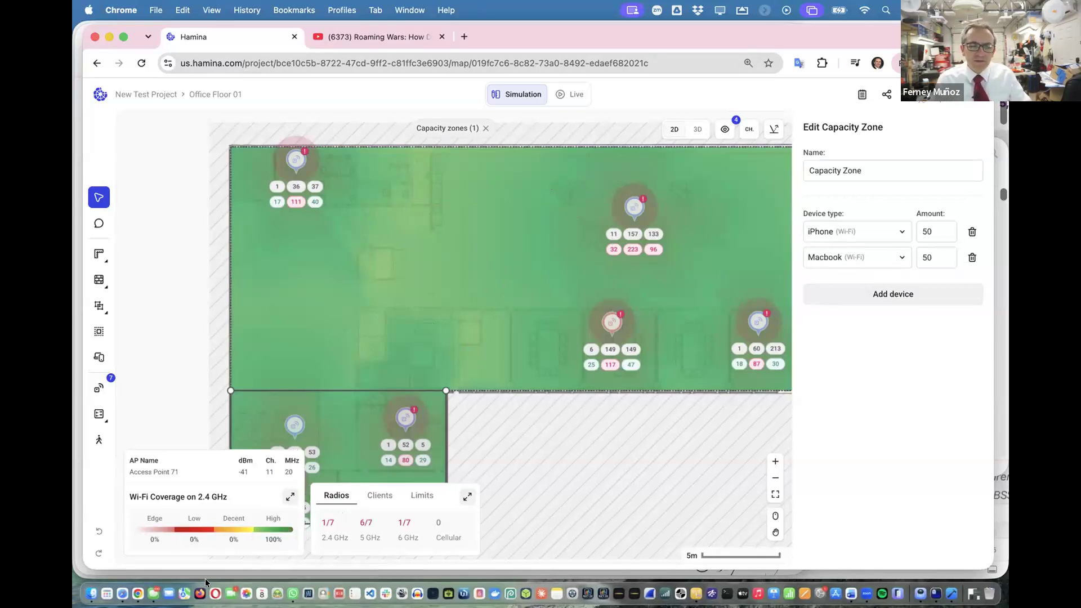
Return to the Downloads folder in Finder and preview the two newest PNG screenshots showing capacity requirement settings
click(91, 591)
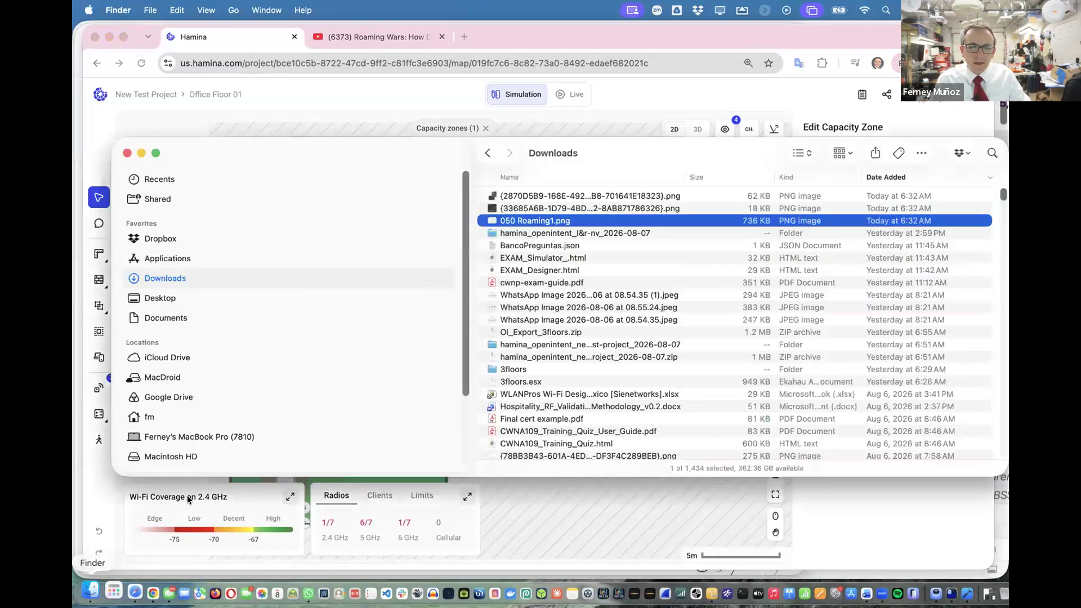
click(582, 209)
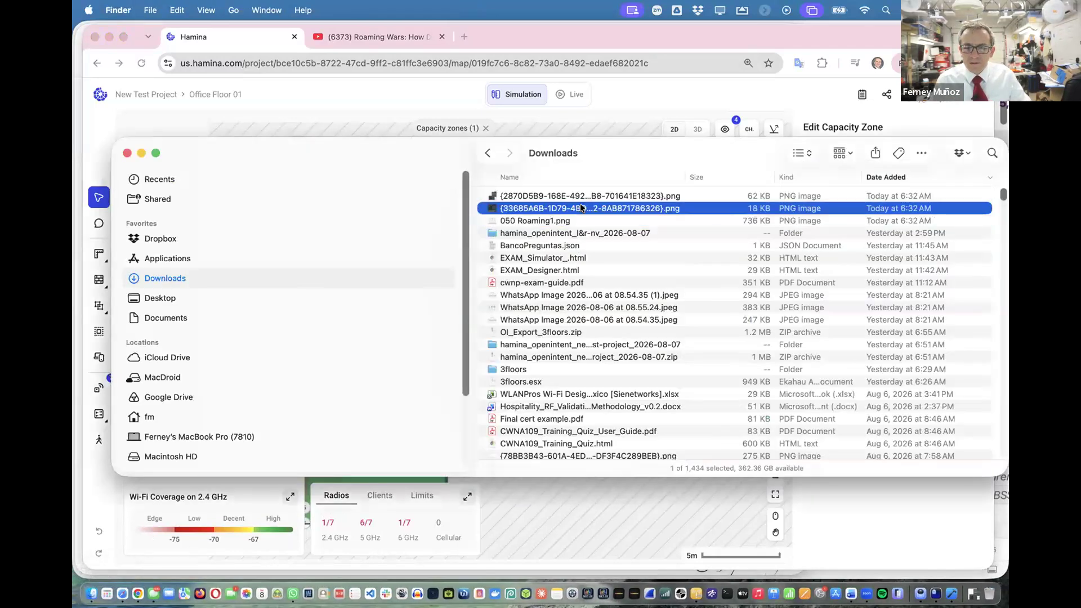
key(Return)
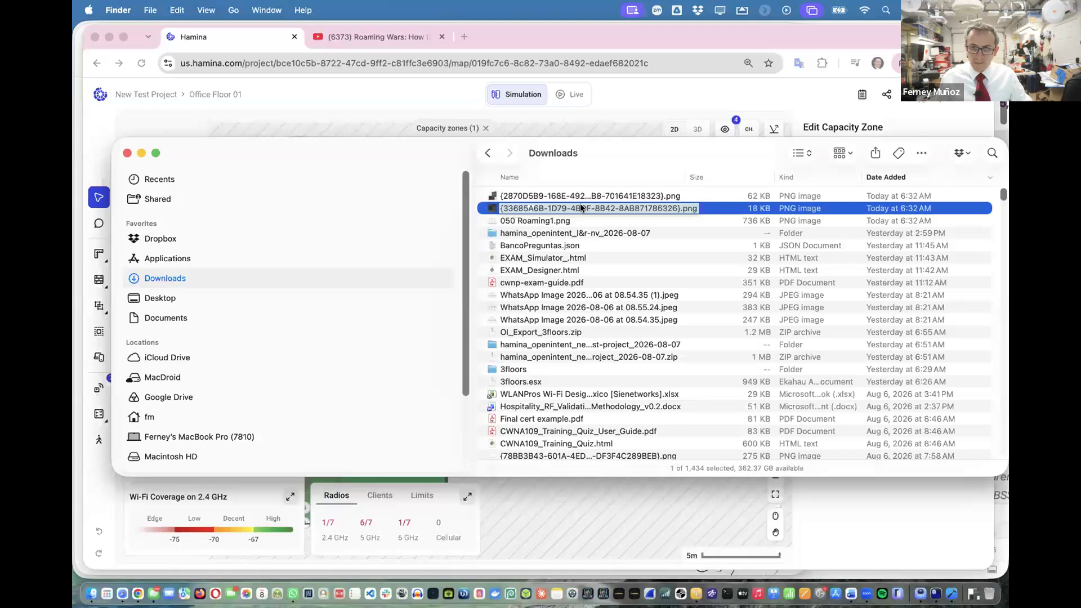
key(Escape)
key(space)
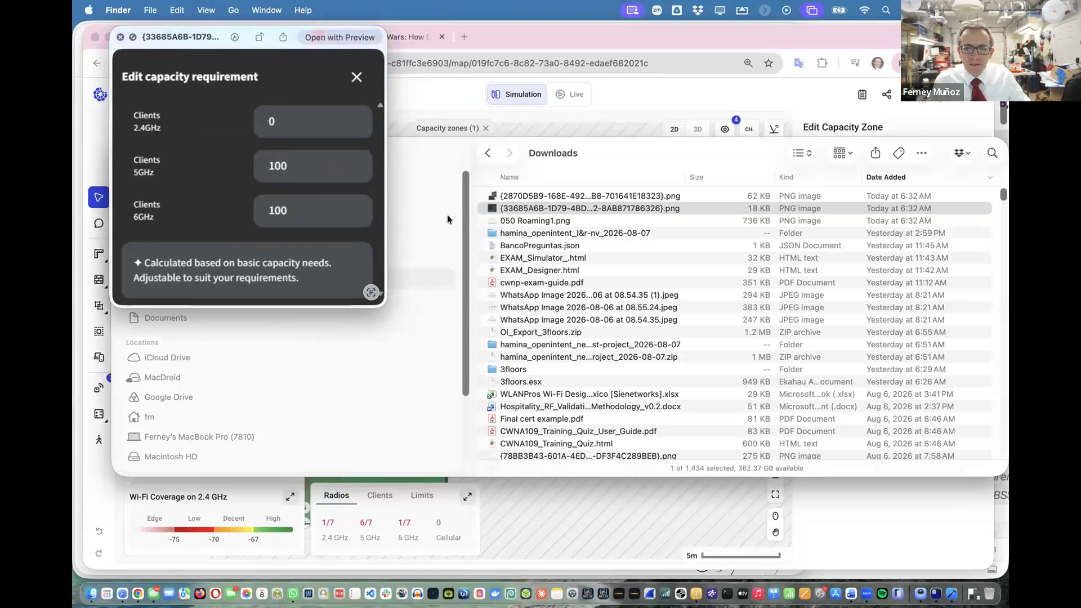
click(531, 196)
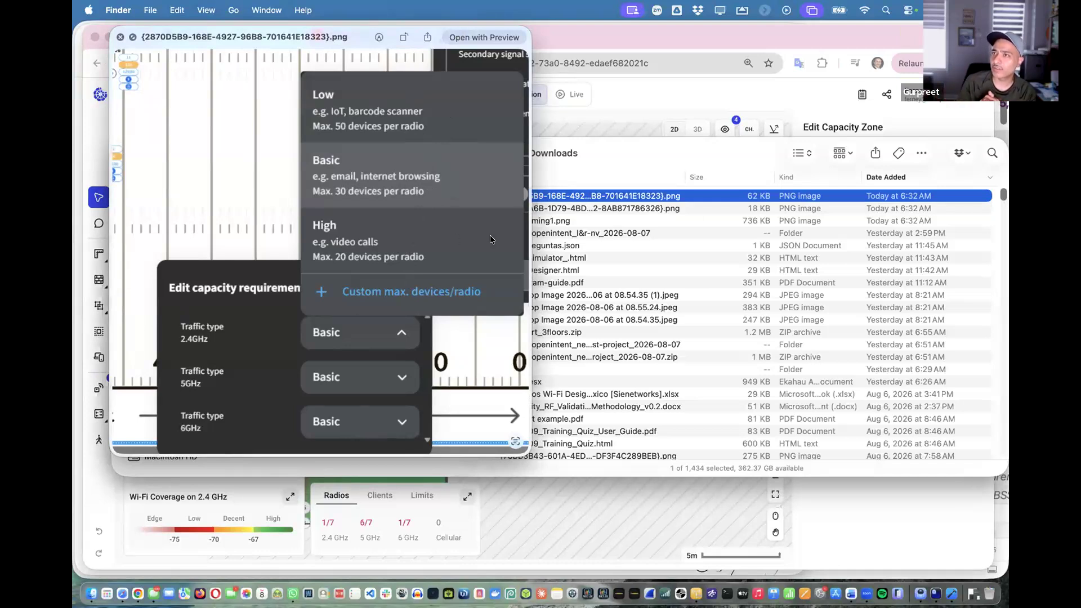
Return to Hamina and turn off the 2.4 GHz radio of the access point in the floor's upper-left corner
click(713, 518)
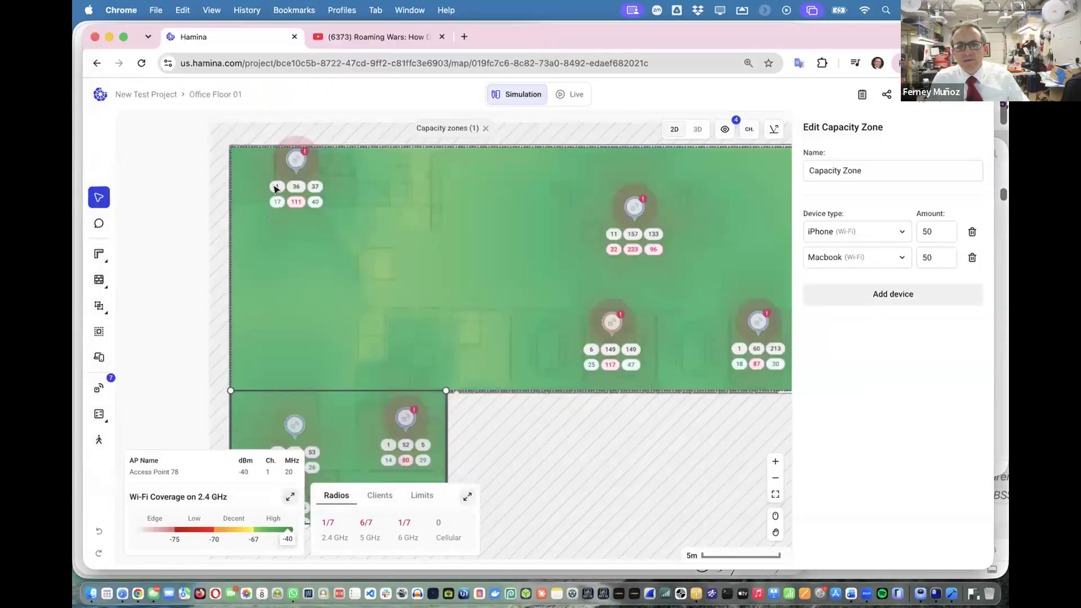
click(276, 187)
click(246, 237)
click(232, 266)
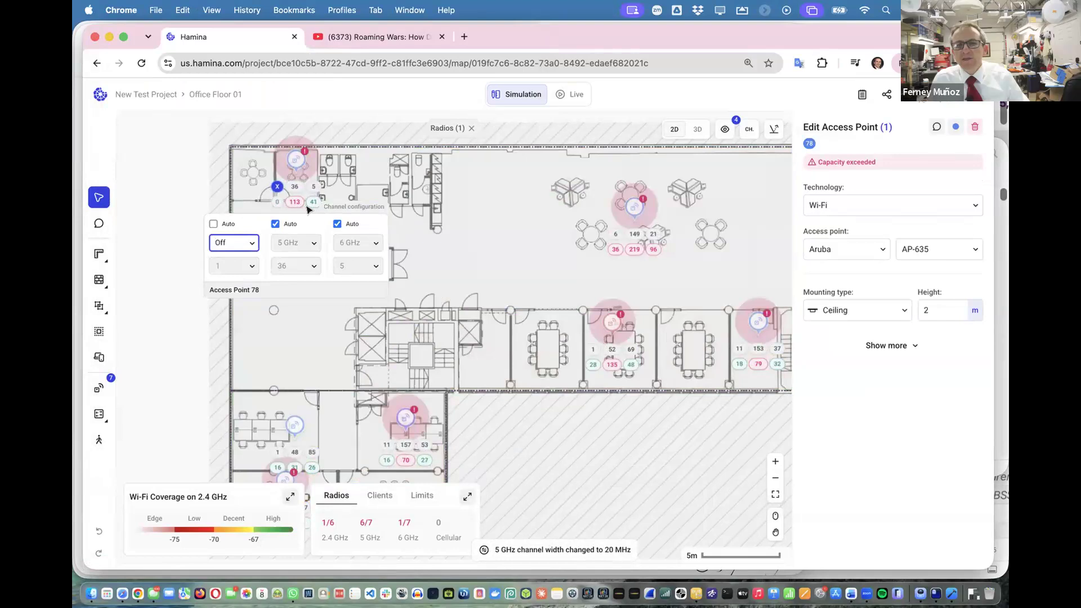
click(438, 206)
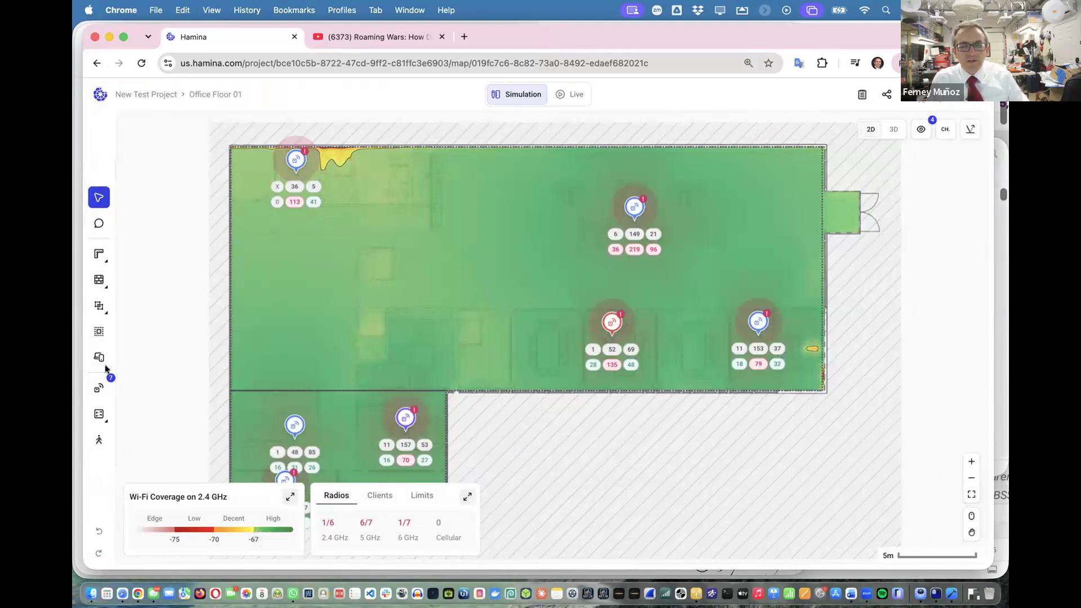
Add two Cisco 9166i access points, one in the left wing's open space and one in the floor's upper middle area
click(99, 388)
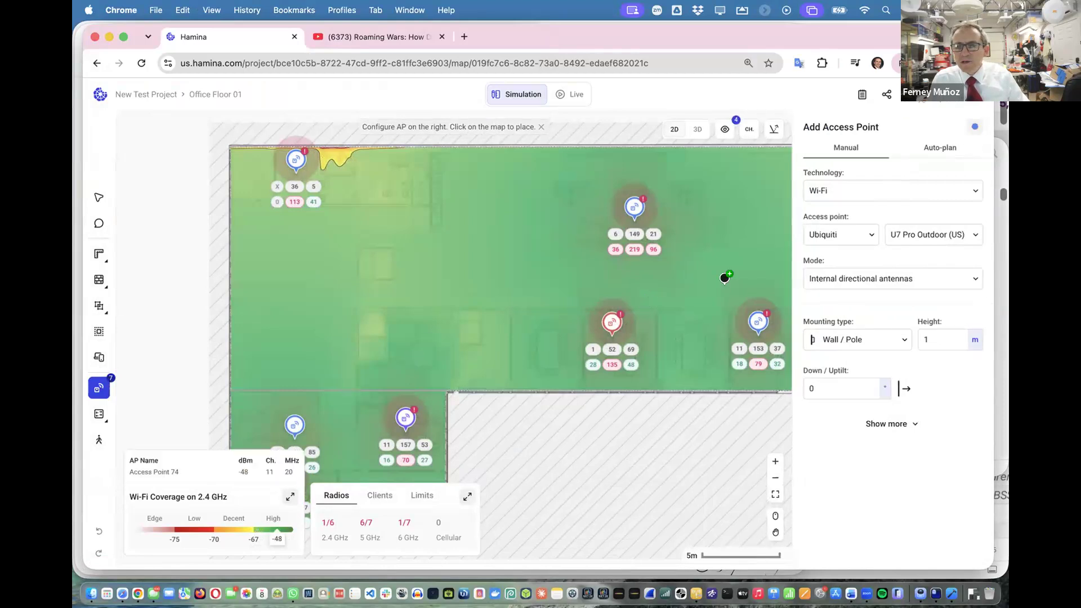
click(854, 231)
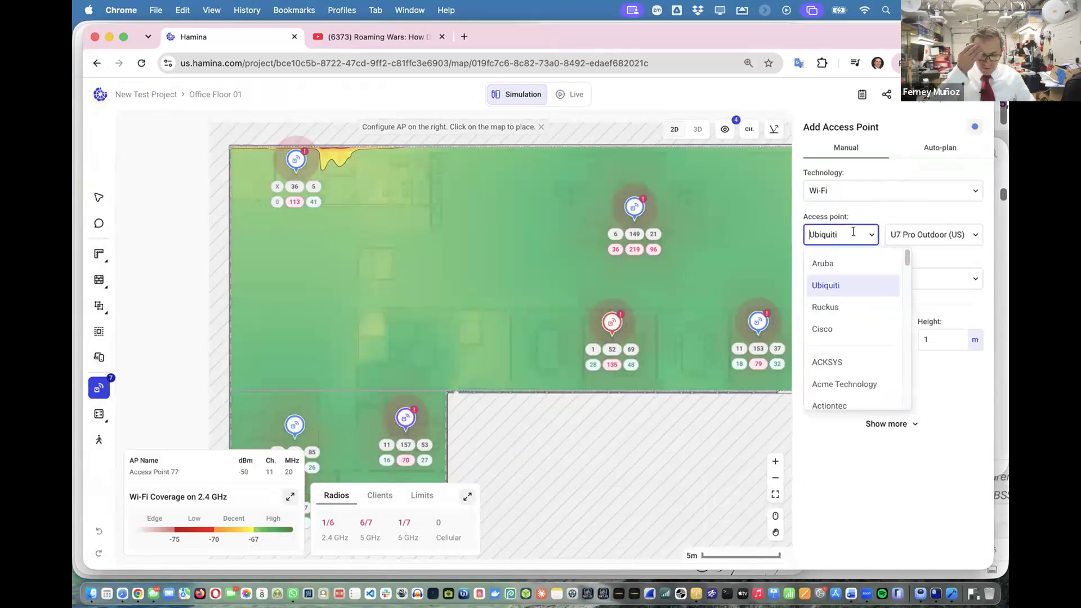
text(cisco)
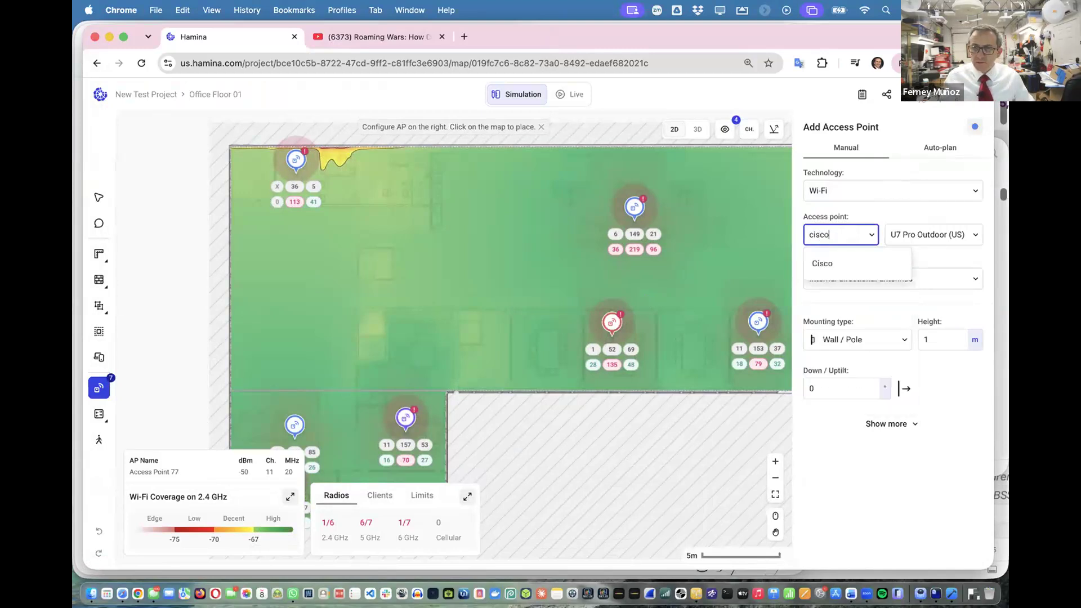
click(854, 263)
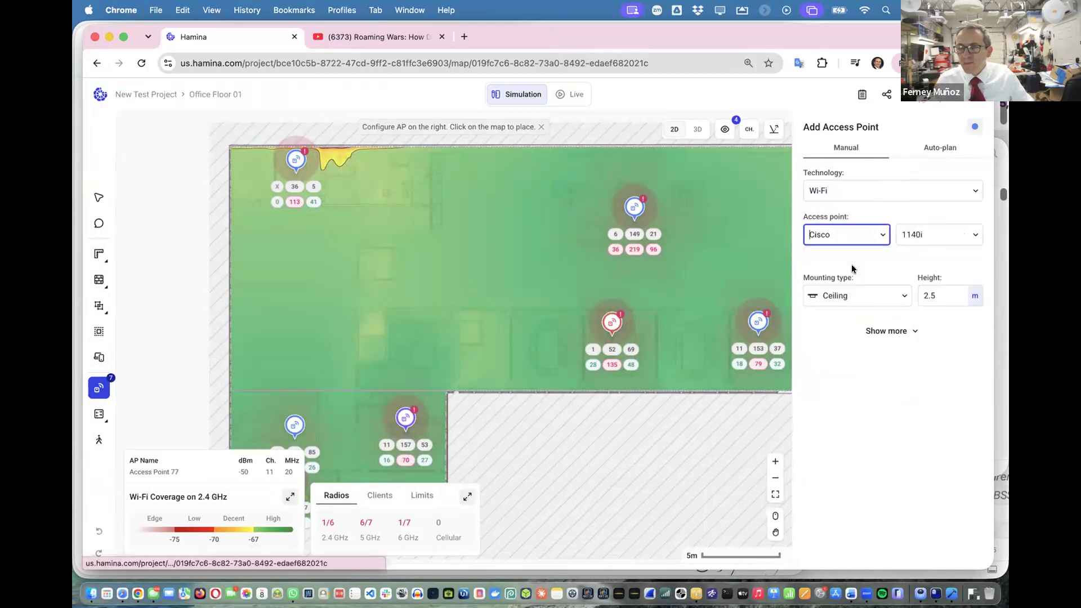
click(903, 234)
text(9166)
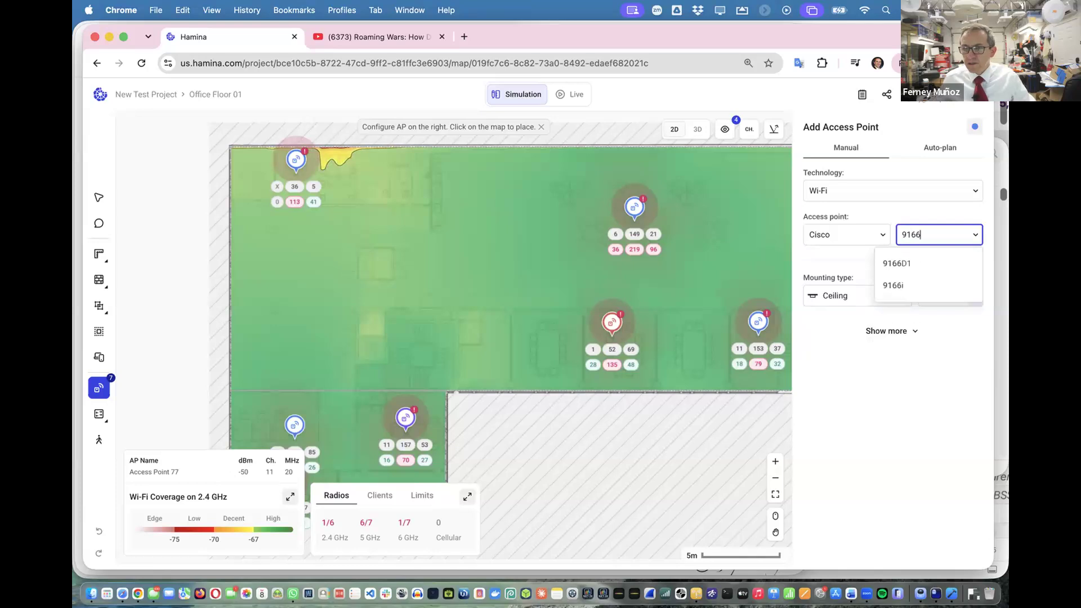
click(893, 285)
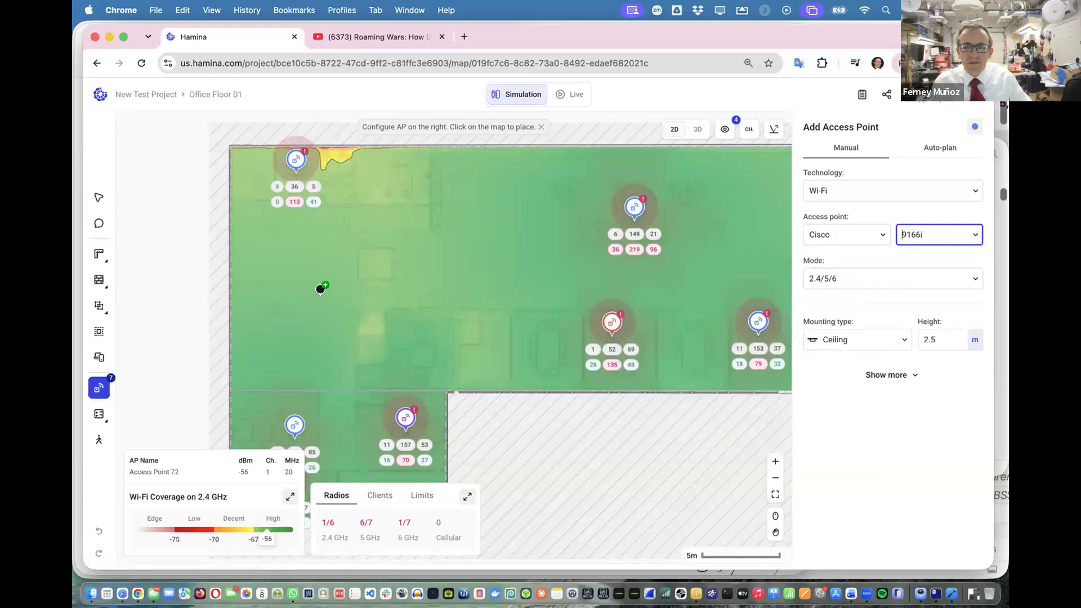
click(320, 289)
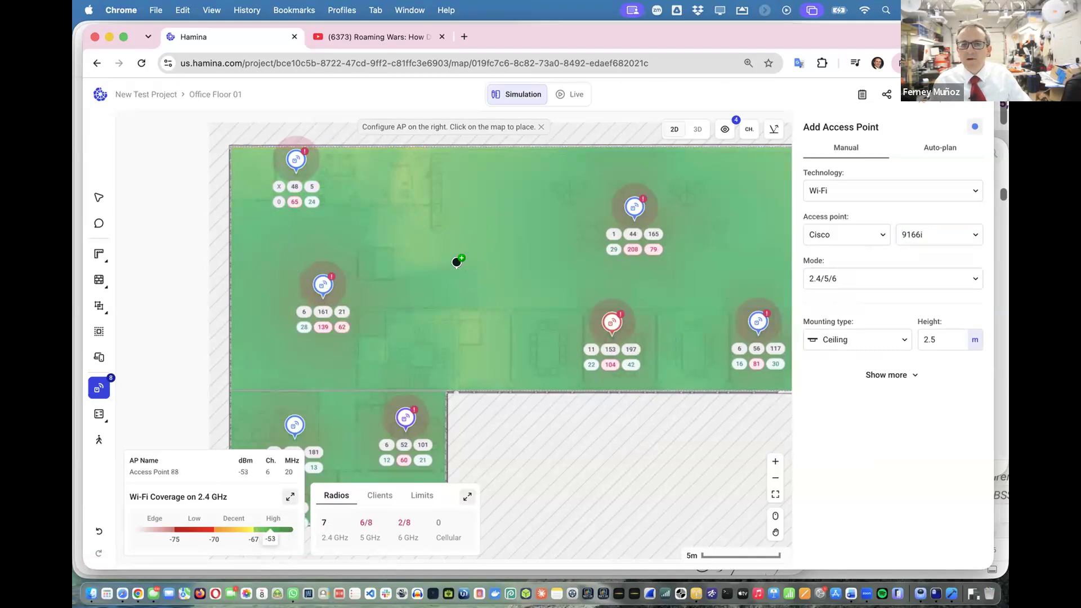
click(457, 262)
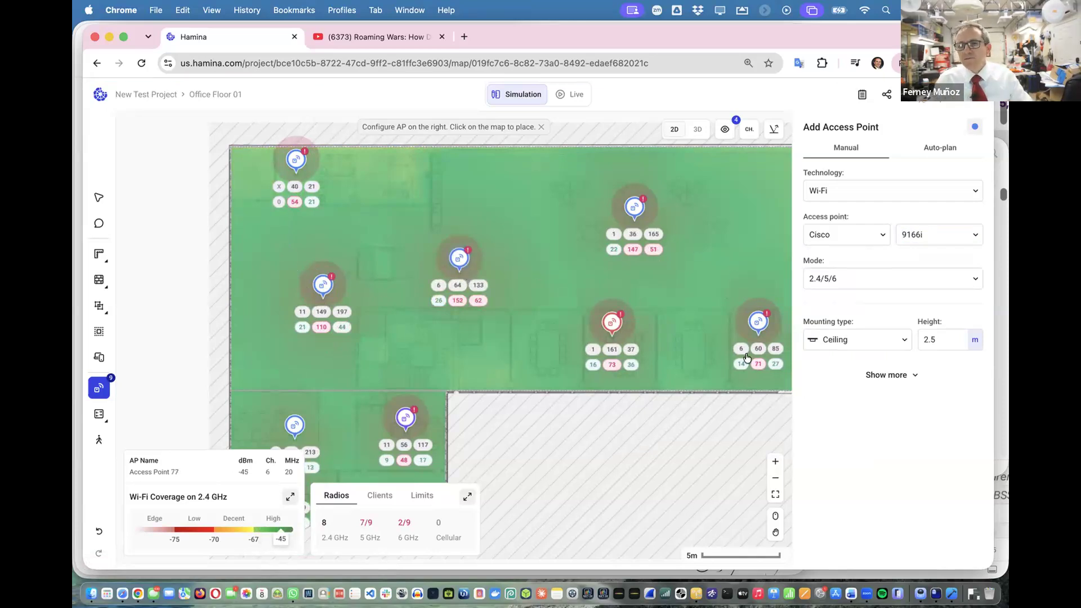
scroll(706, 337, down, 2)
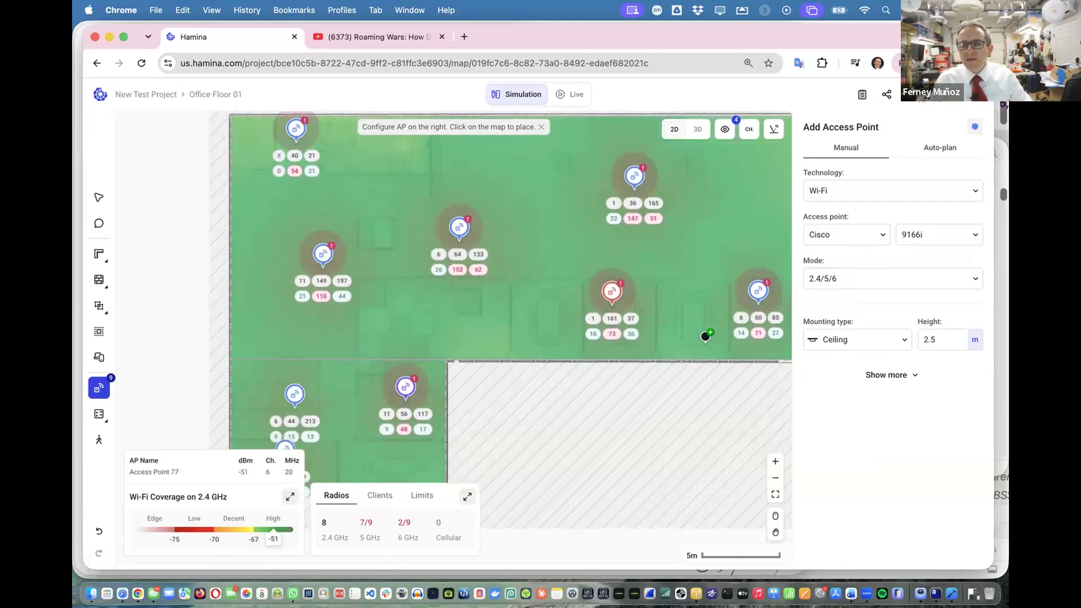
Add three more Cisco 9166i access points: in the lower-left wing, the upper-left area and a meeting room in the floor's lower middle
scroll(706, 337, down, 2)
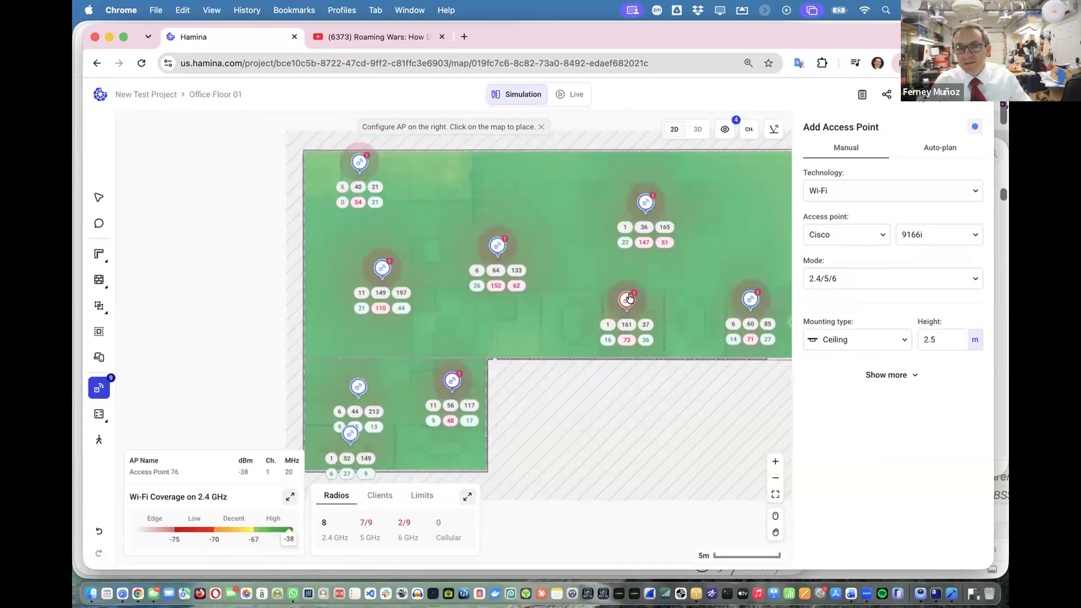
click(324, 356)
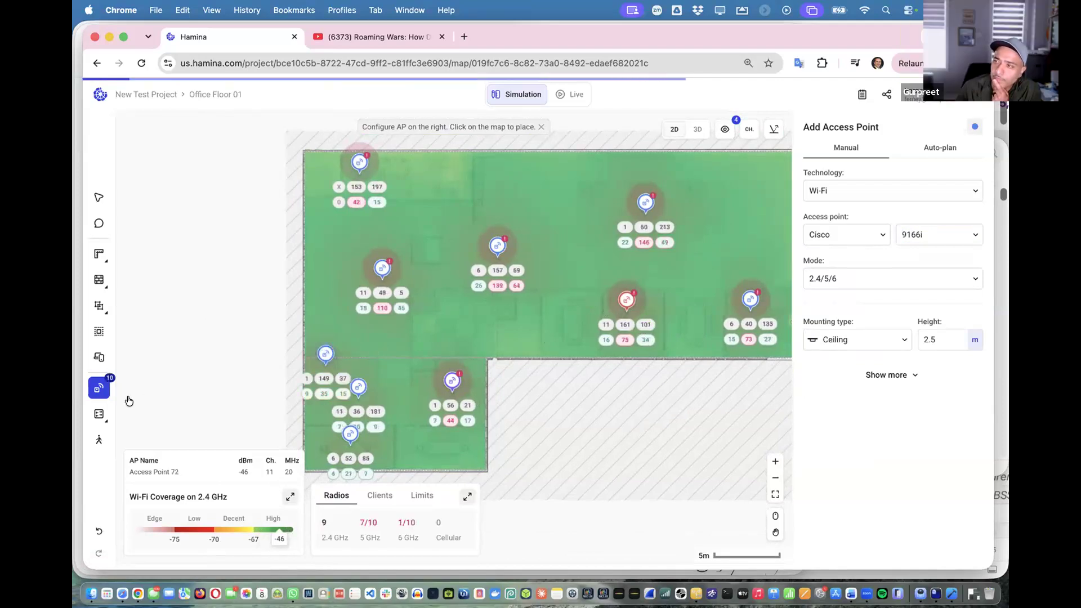
click(431, 204)
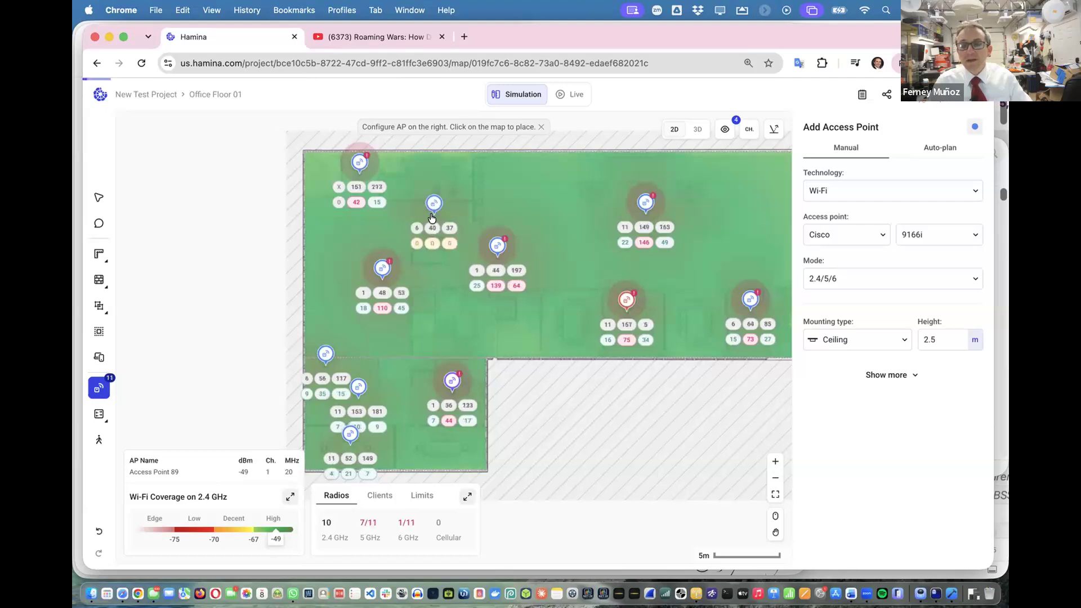
click(556, 313)
mouse_move(100, 397)
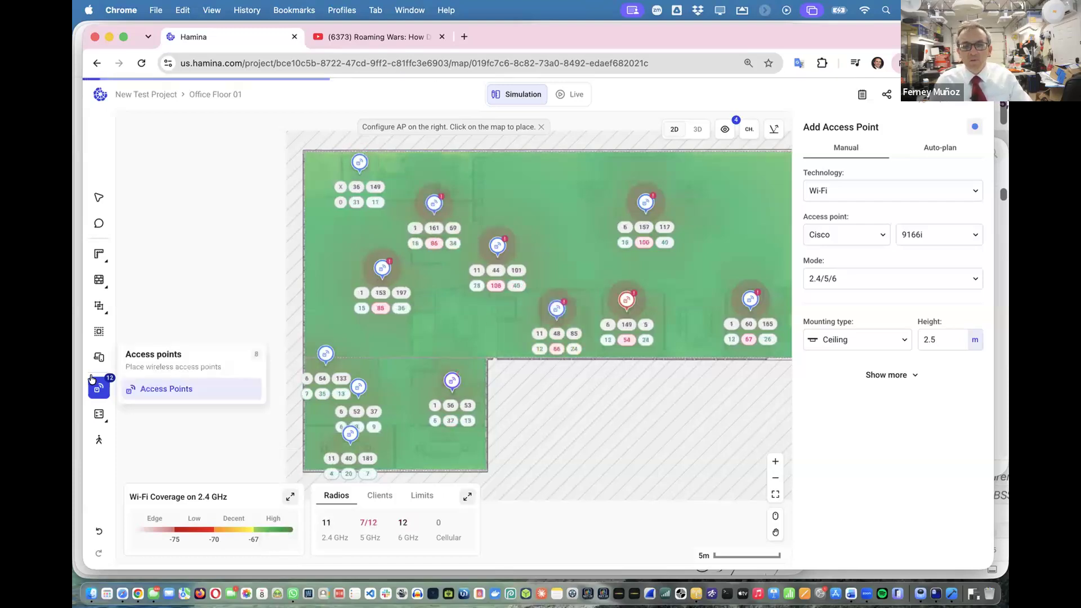
Place an iPhone client with the Client Experience tool and move it into the lower-left meeting room
click(99, 440)
click(122, 438)
mouse_move(653, 257)
mouse_down()
mouse_move(579, 236)
mouse_move(467, 307)
mouse_move(387, 284)
mouse_move(363, 307)
mouse_move(358, 350)
mouse_move(405, 422)
mouse_move(445, 433)
mouse_move(331, 462)
mouse_move(316, 449)
mouse_move(322, 426)
mouse_up()
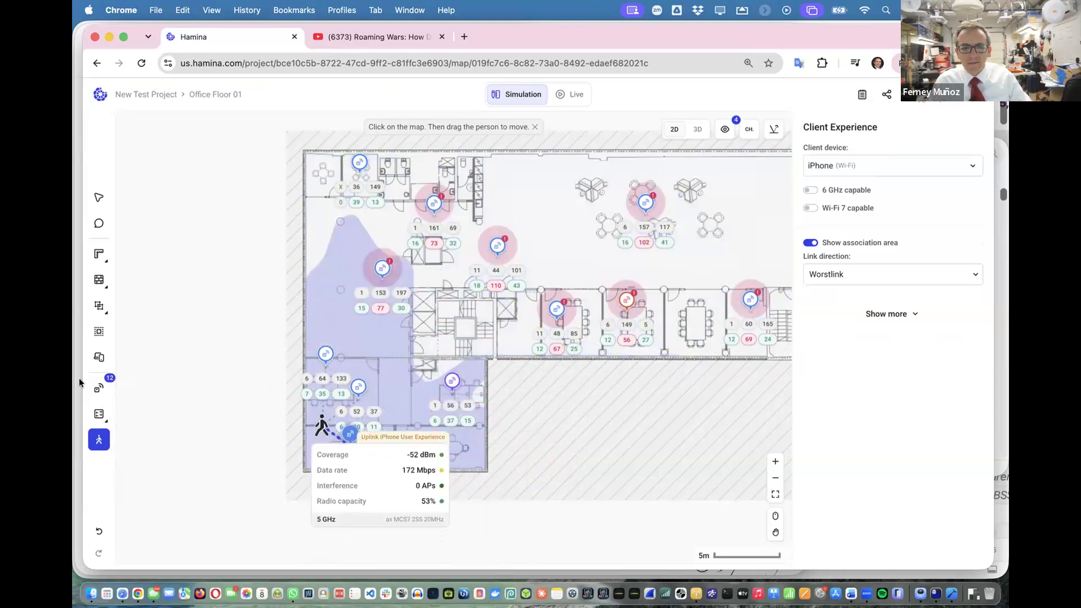
Make the iPhone client 6 GHz and Wi-Fi 7 capable while walking it through the open area and the meeting rooms
click(844, 168)
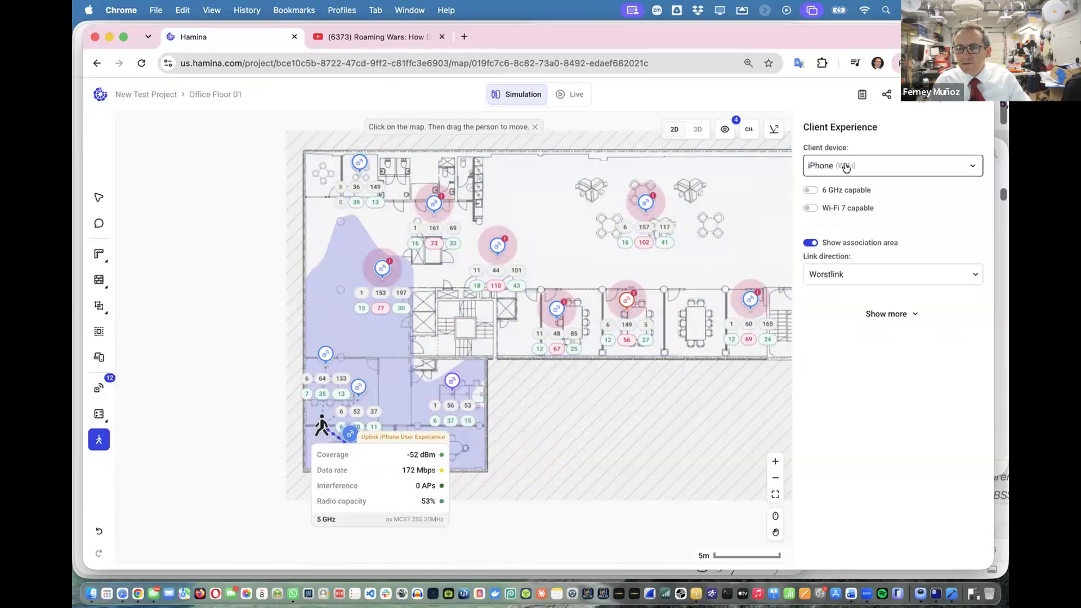
click(812, 172)
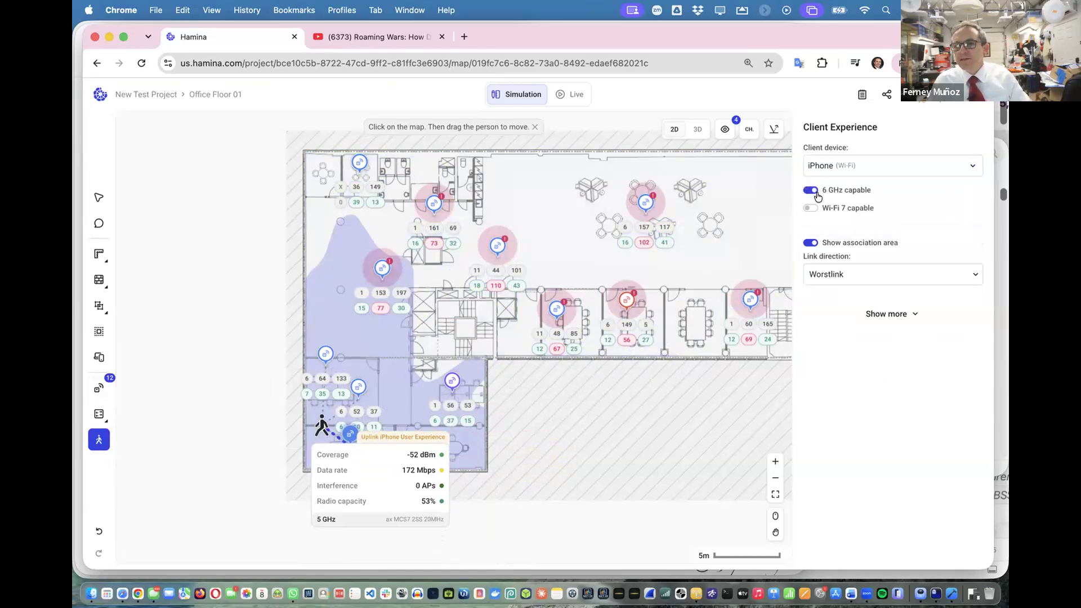
mouse_move(742, 224)
mouse_down()
mouse_move(538, 215)
mouse_move(480, 314)
mouse_move(451, 341)
mouse_move(399, 352)
mouse_move(361, 315)
mouse_move(358, 247)
mouse_move(374, 211)
mouse_move(478, 213)
mouse_move(358, 165)
mouse_move(403, 163)
mouse_move(620, 265)
mouse_up()
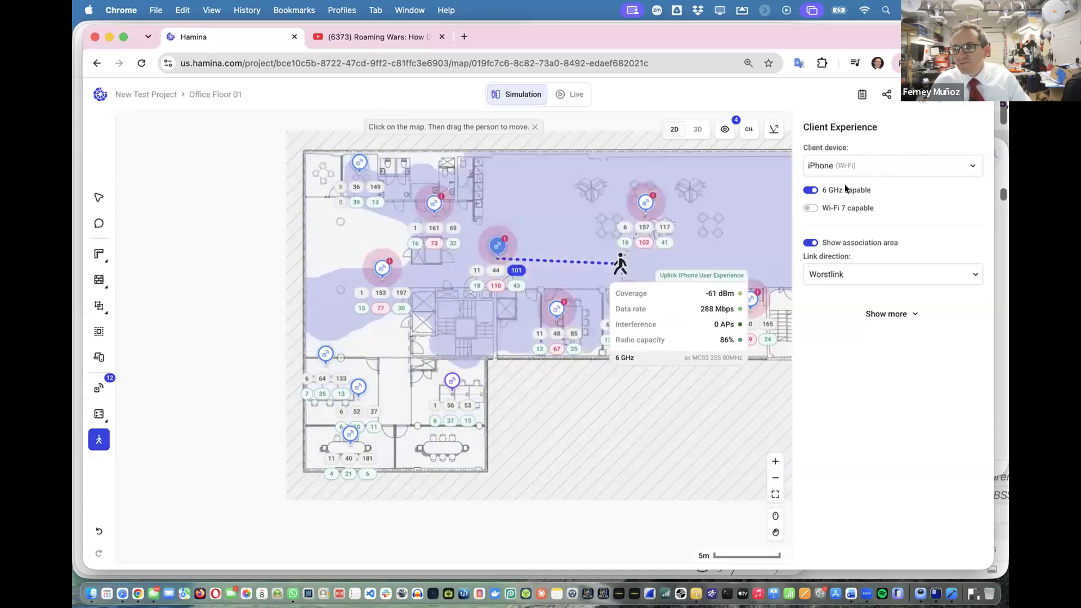
mouse_move(620, 264)
mouse_down()
mouse_move(480, 304)
mouse_move(480, 333)
mouse_move(659, 320)
mouse_up()
mouse_move(731, 321)
mouse_down()
mouse_move(740, 319)
mouse_move(602, 315)
mouse_move(755, 315)
mouse_move(625, 321)
mouse_move(531, 361)
mouse_move(465, 374)
mouse_move(409, 365)
mouse_move(598, 319)
mouse_up()
mouse_move(508, 312)
mouse_down()
mouse_move(414, 366)
mouse_move(411, 388)
mouse_move(372, 428)
mouse_move(382, 448)
mouse_move(403, 457)
mouse_move(434, 446)
mouse_move(462, 378)
mouse_move(729, 190)
mouse_up()
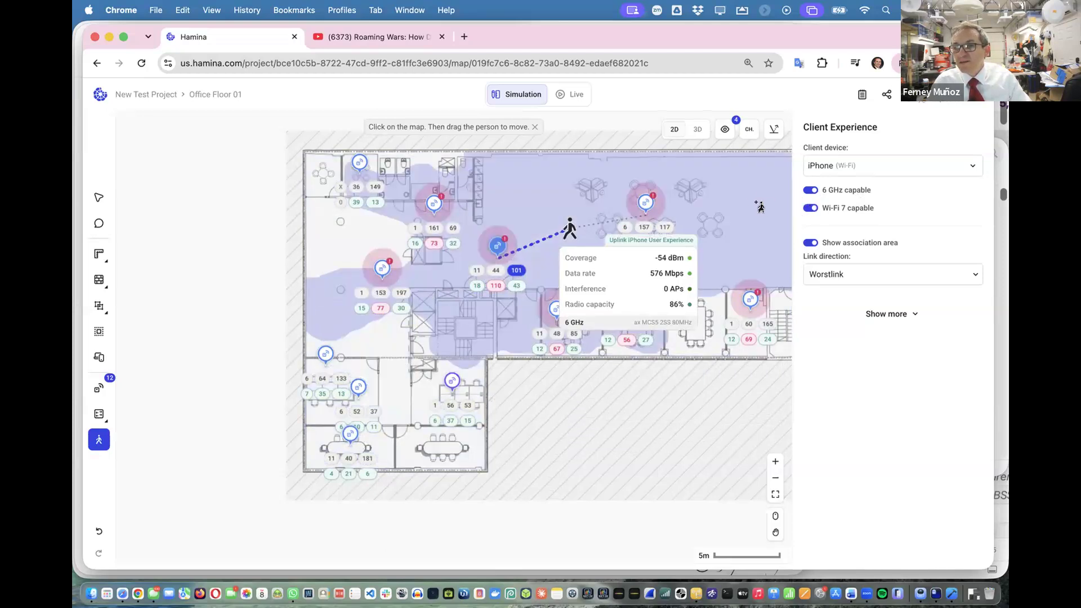
Walk the client past the meeting rooms, the lower-left wing and the upper open area to examine its roaming between access points
mouse_move(725, 200)
mouse_down()
mouse_move(521, 206)
mouse_move(519, 225)
mouse_move(486, 255)
mouse_move(672, 247)
mouse_move(775, 266)
mouse_up()
mouse_move(727, 295)
mouse_down()
mouse_move(362, 342)
mouse_move(359, 438)
mouse_move(427, 437)
mouse_move(444, 372)
mouse_up()
mouse_move(445, 317)
mouse_down()
mouse_move(445, 191)
mouse_move(527, 187)
mouse_up()
drag(599, 186, 792, 205)
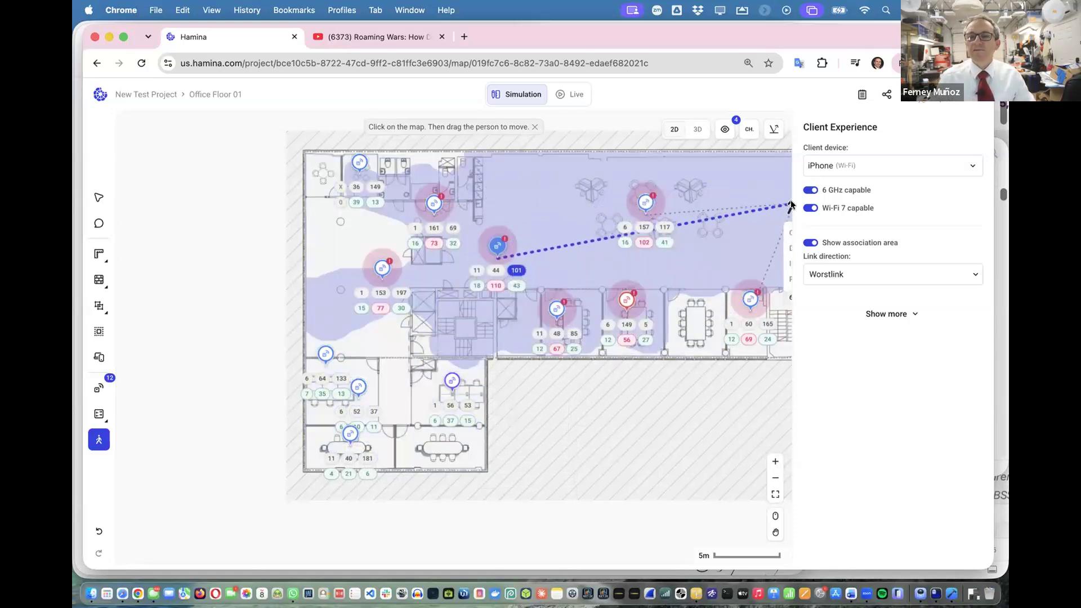
click(577, 186)
mouse_move(576, 183)
mouse_down()
mouse_move(345, 177)
mouse_move(362, 225)
mouse_move(520, 213)
mouse_up()
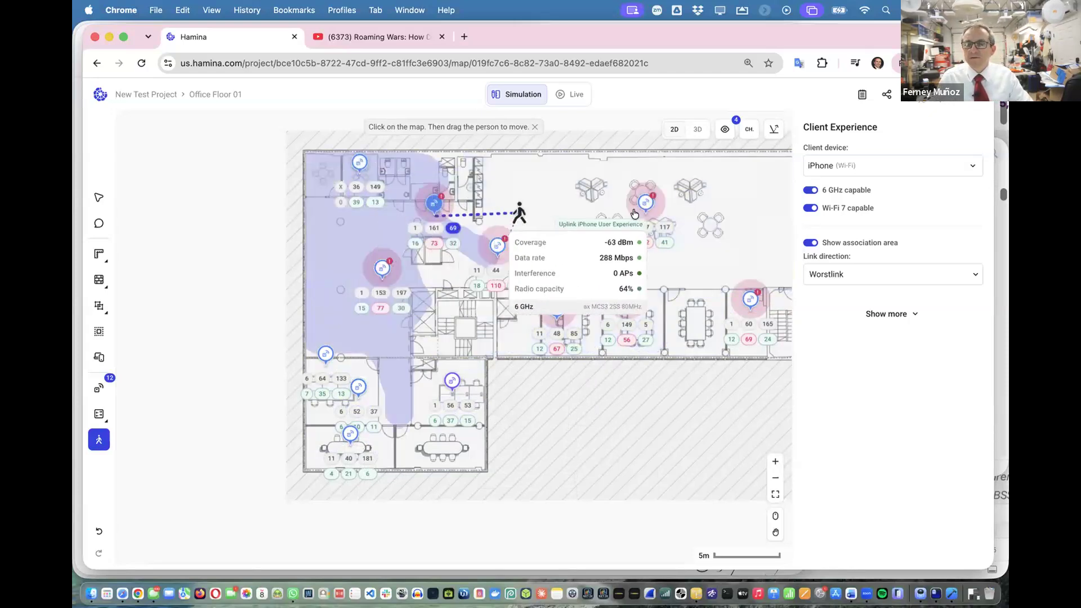
click(633, 212)
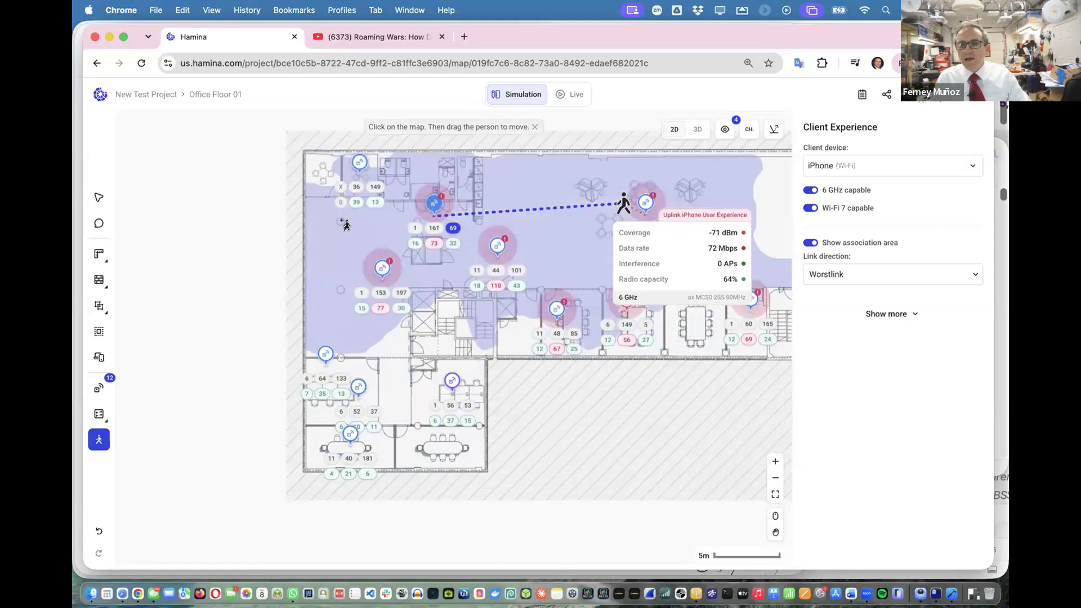
Show the Wi-Fi interference heatmap and compare it on the 2.4, 5 and 6 GHz bands
click(99, 357)
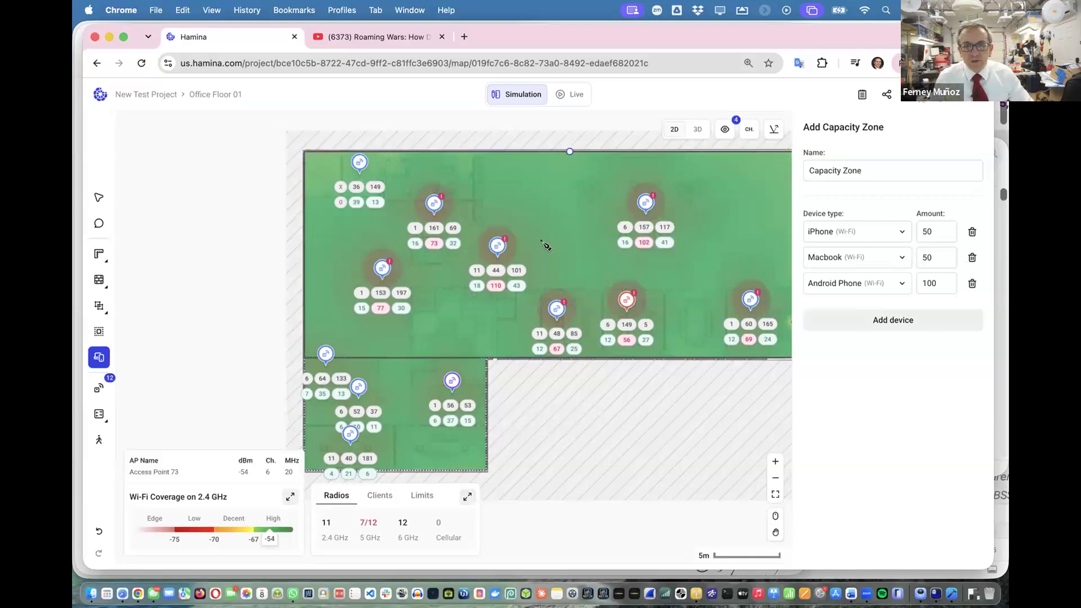
click(290, 496)
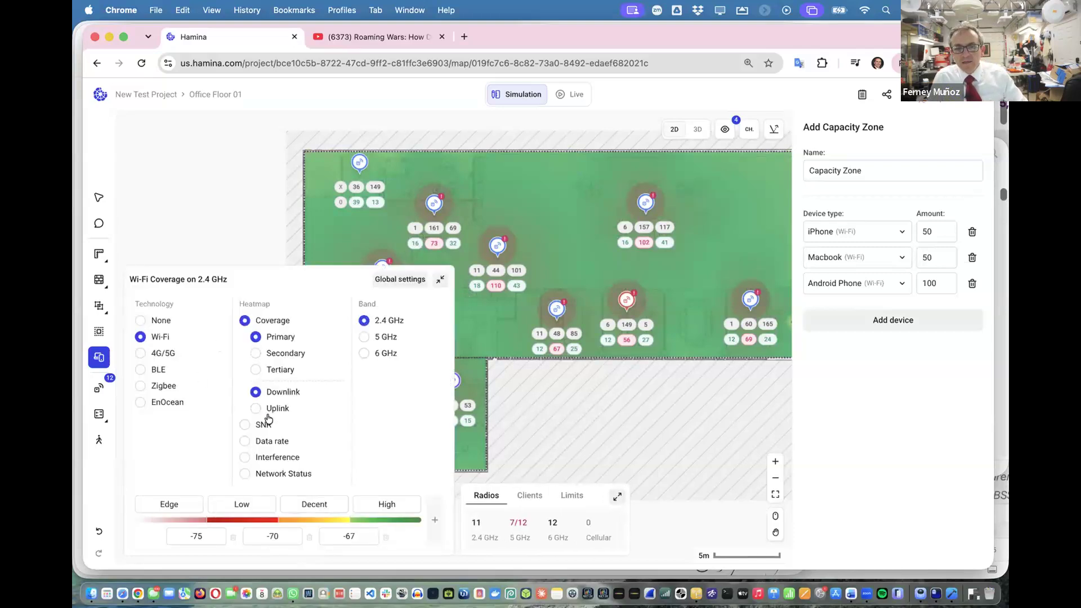
click(269, 457)
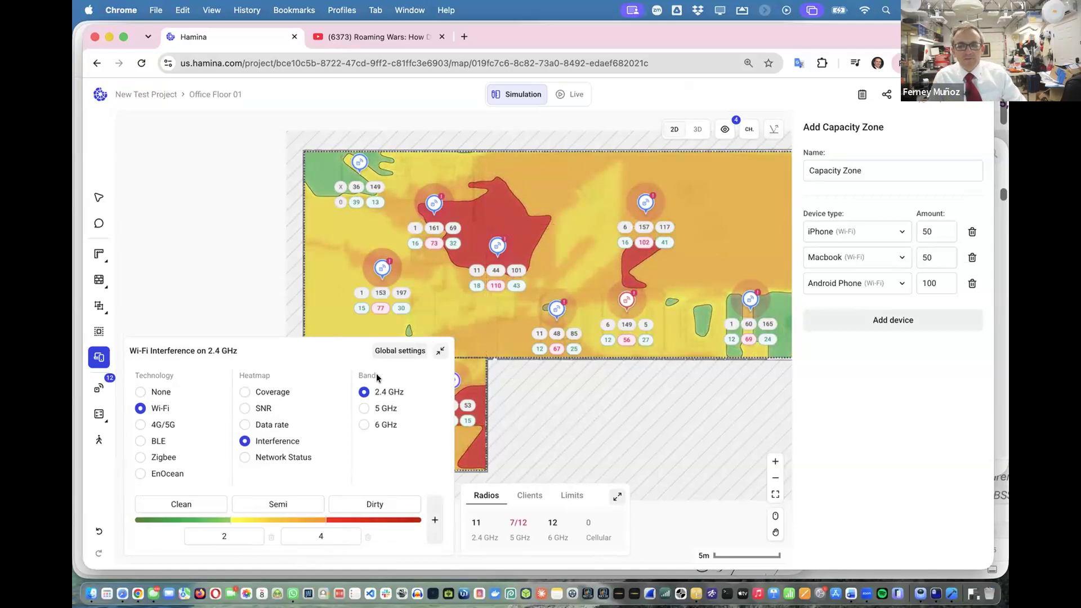
click(365, 410)
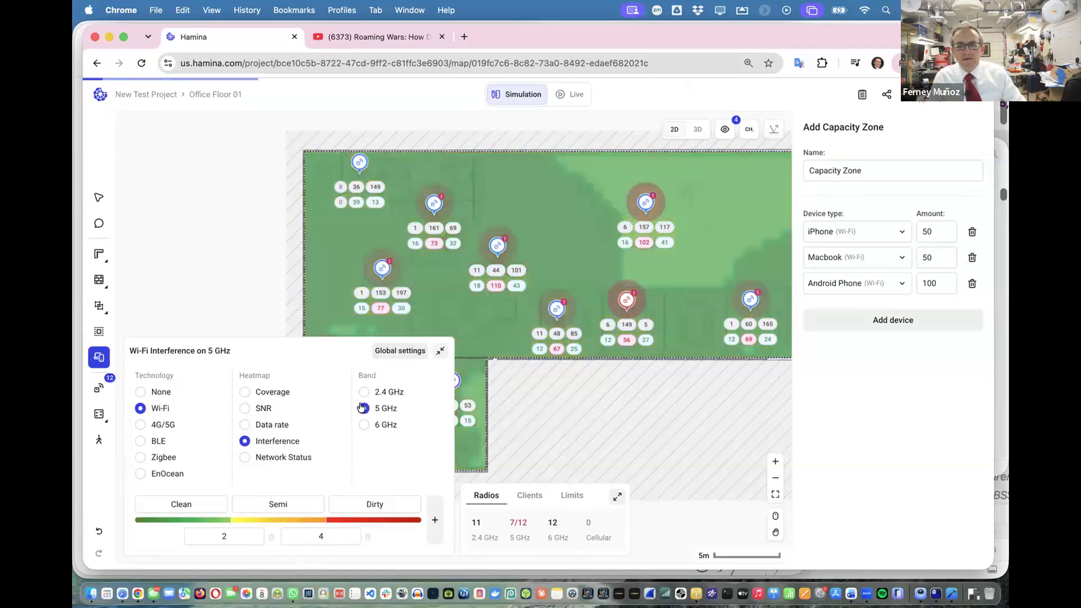
click(366, 424)
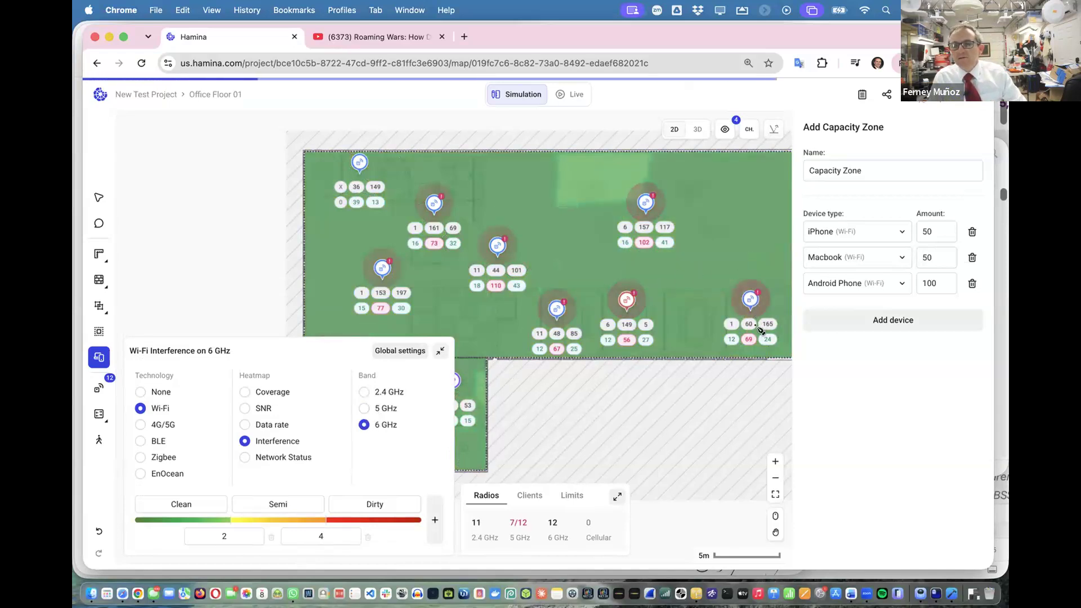
In the project's channel settings, allow the 5 GHz UNII-2C channels 100, 104, 108, 112 and 136, and save
click(744, 129)
click(744, 128)
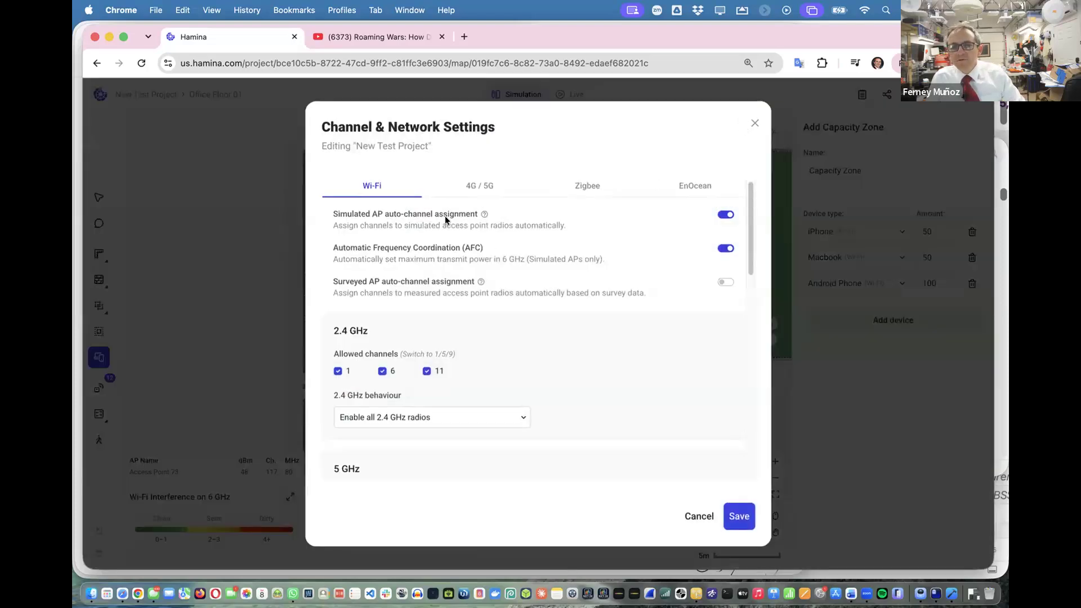
scroll(487, 332, down, 5)
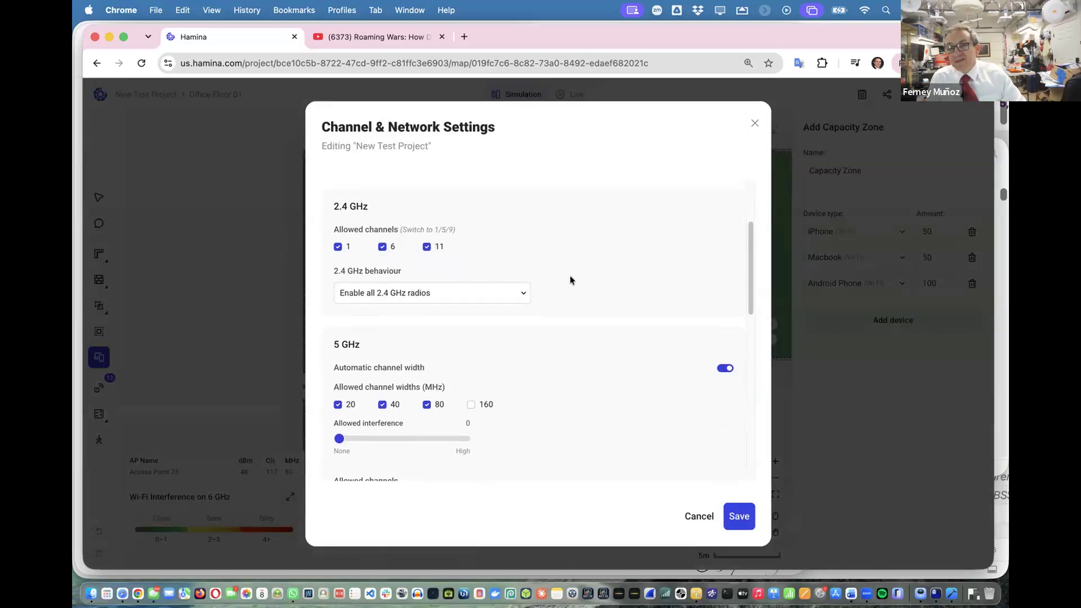
scroll(570, 276, down, 4)
scroll(570, 279, down, 1)
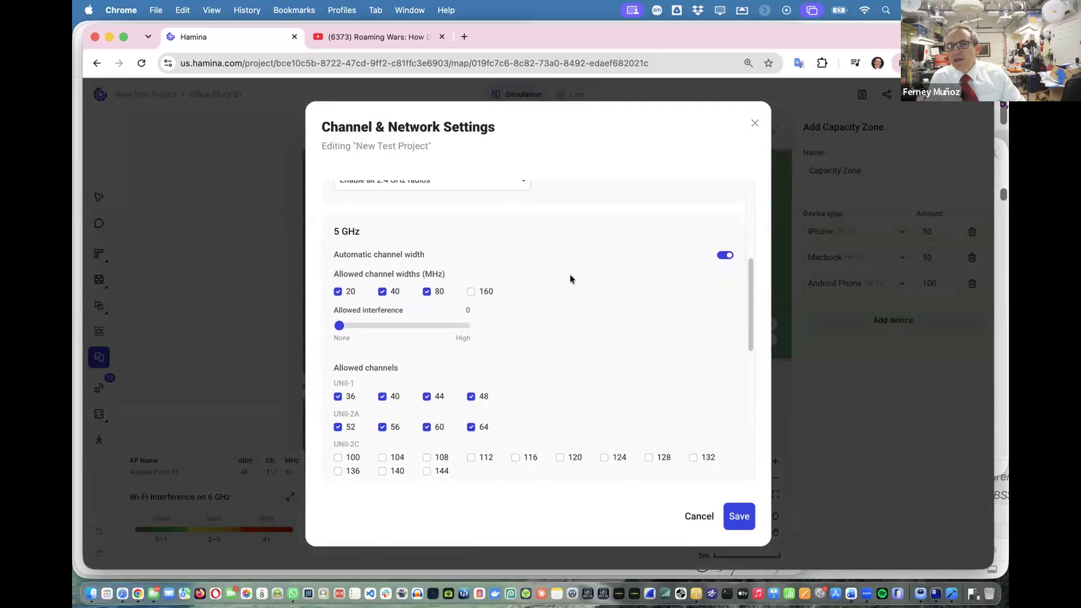
scroll(570, 279, down, 1)
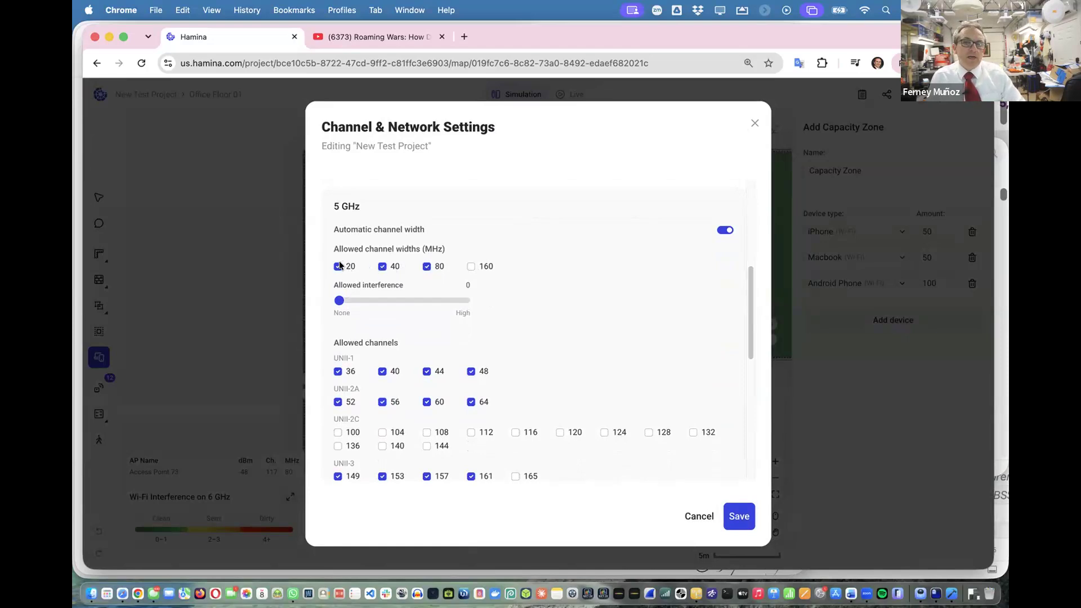
scroll(606, 268, down, 5)
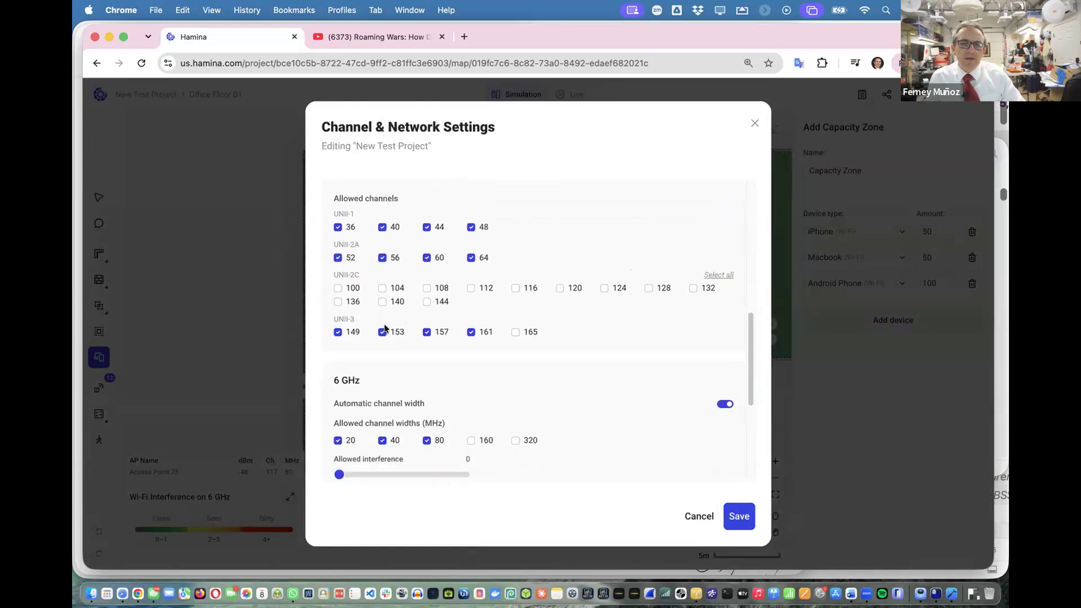
click(338, 289)
click(338, 301)
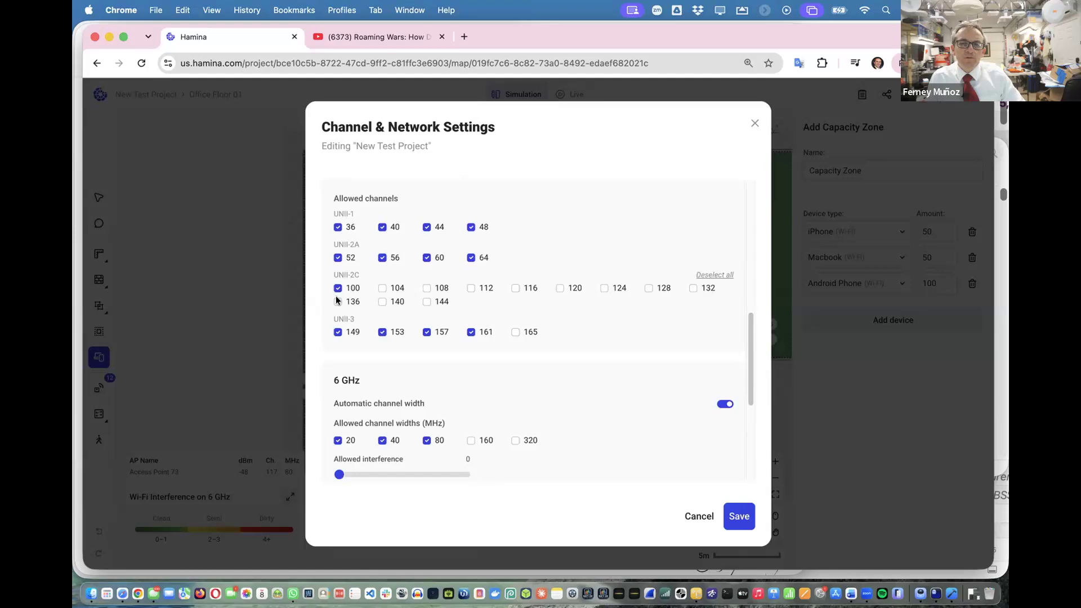
click(383, 288)
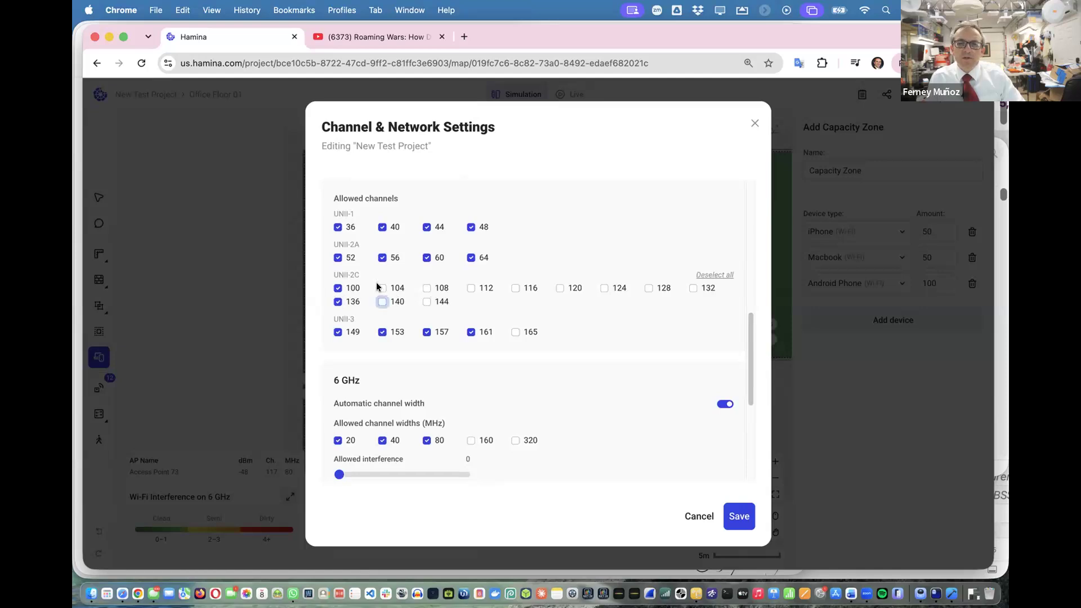
click(427, 288)
click(469, 288)
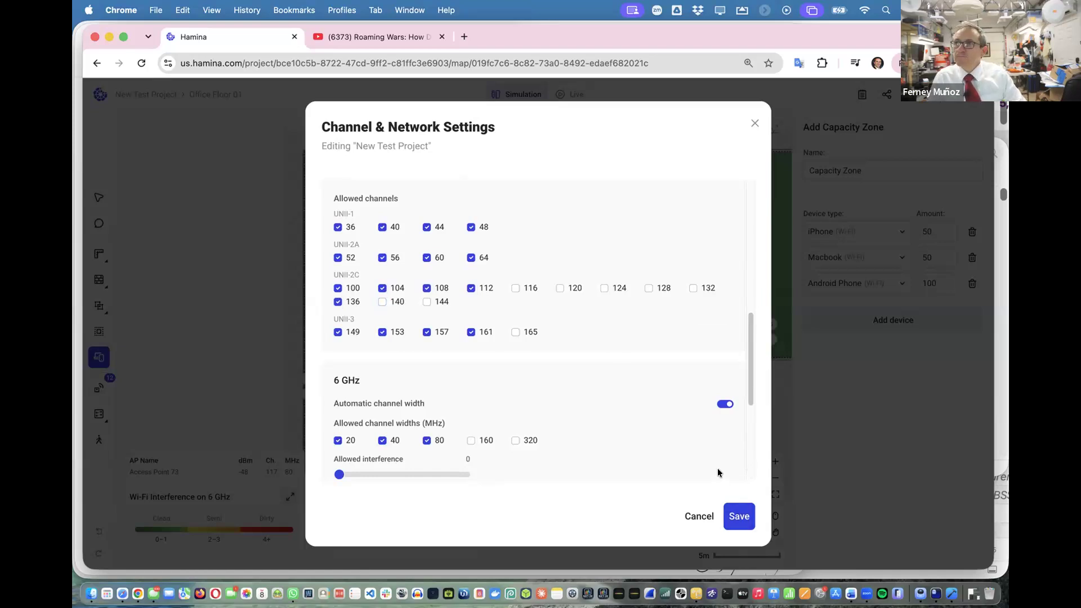
scroll(689, 445, down, 5)
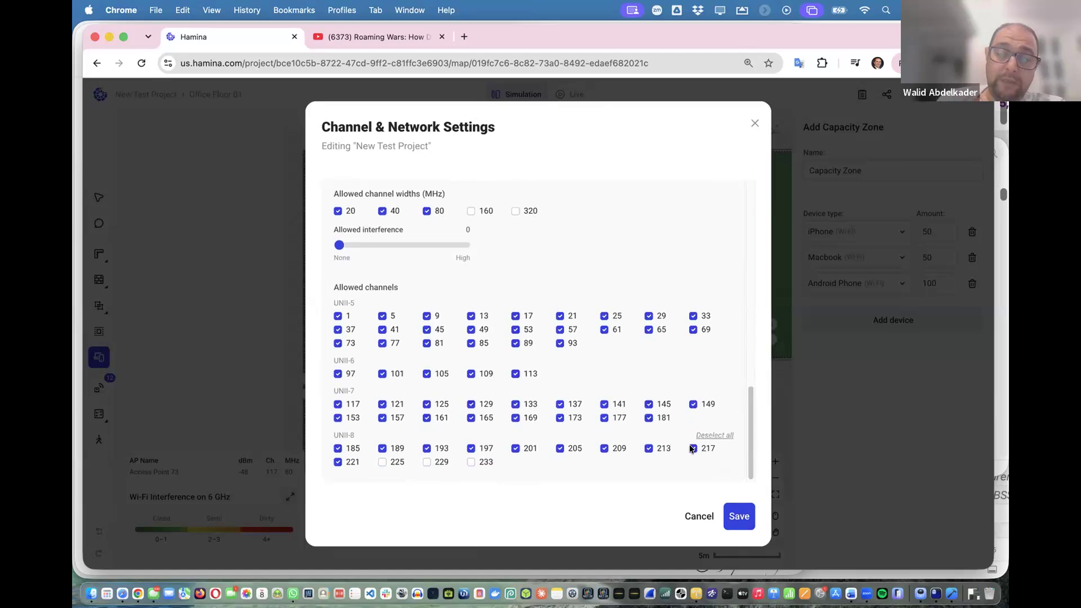
click(736, 515)
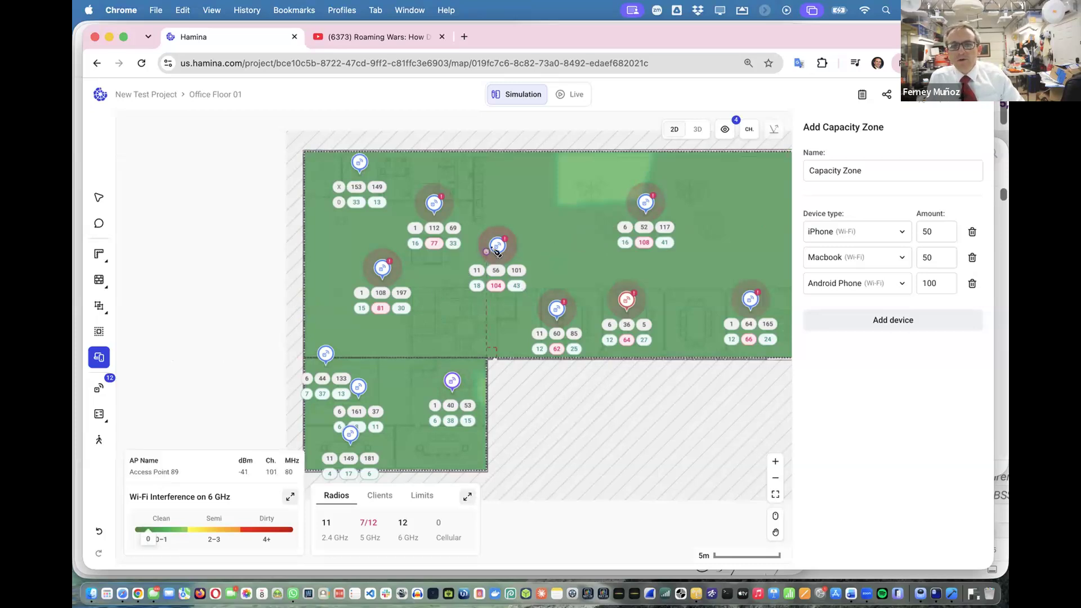
Draw a small capacity zone for 50 iPhones, 50 Macbooks and 100 Android phones beside the access point on 6 GHz channel 101
drag(494, 246, 521, 221)
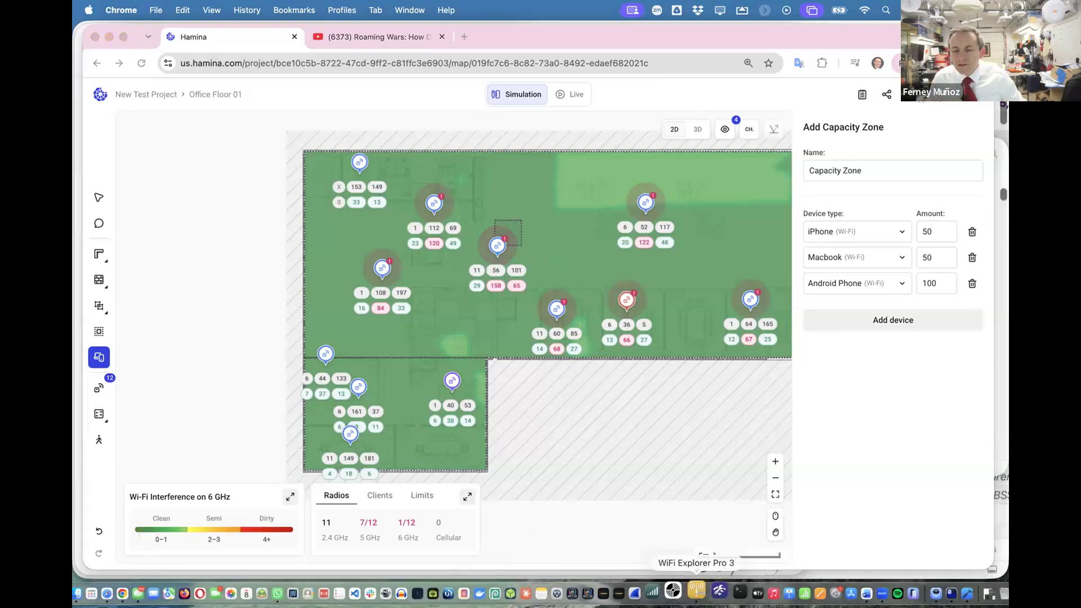
Switch to WiFi Explorer Pro 3, highlight the -70 dBm network to examine its station count and channel utilization, and return to Hamina
click(698, 594)
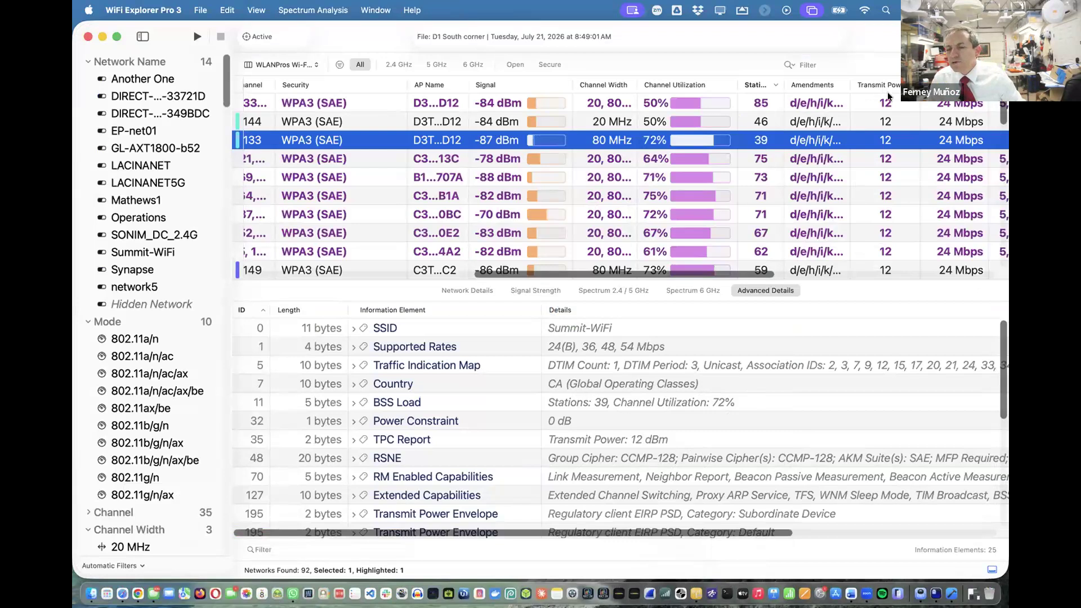
click(890, 218)
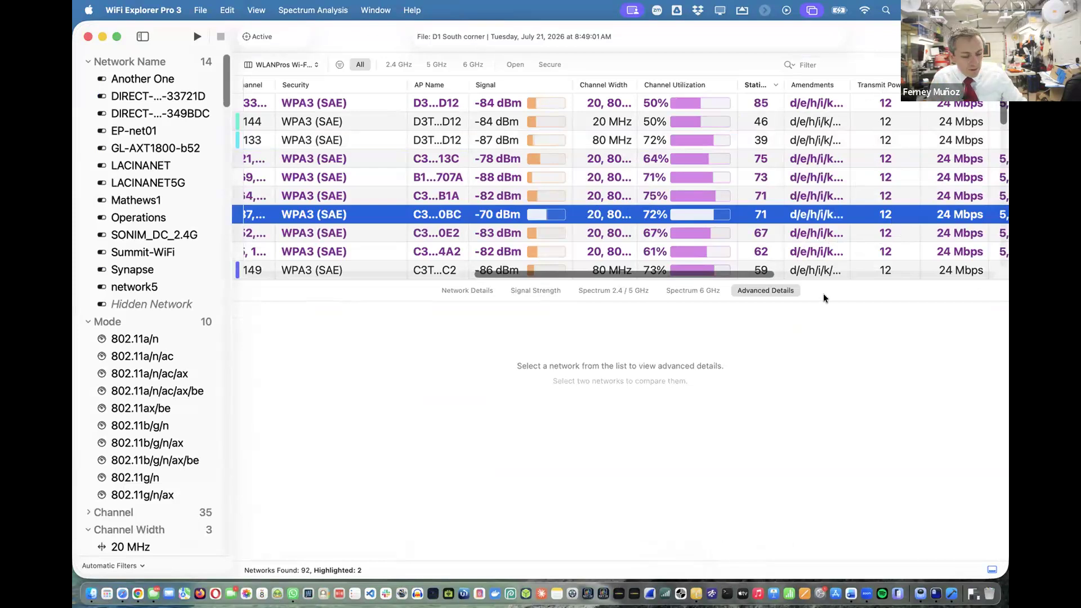
key(super+Tab)
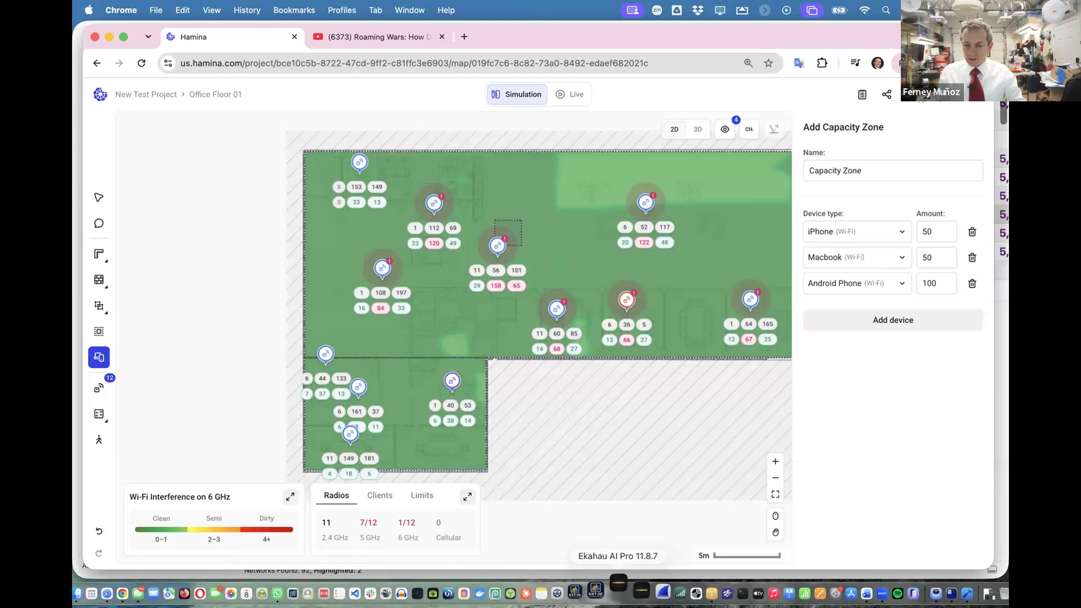
Switch to Finder, look for a file starting with "10par" in the Downloads folder, and return to Hamina
click(90, 590)
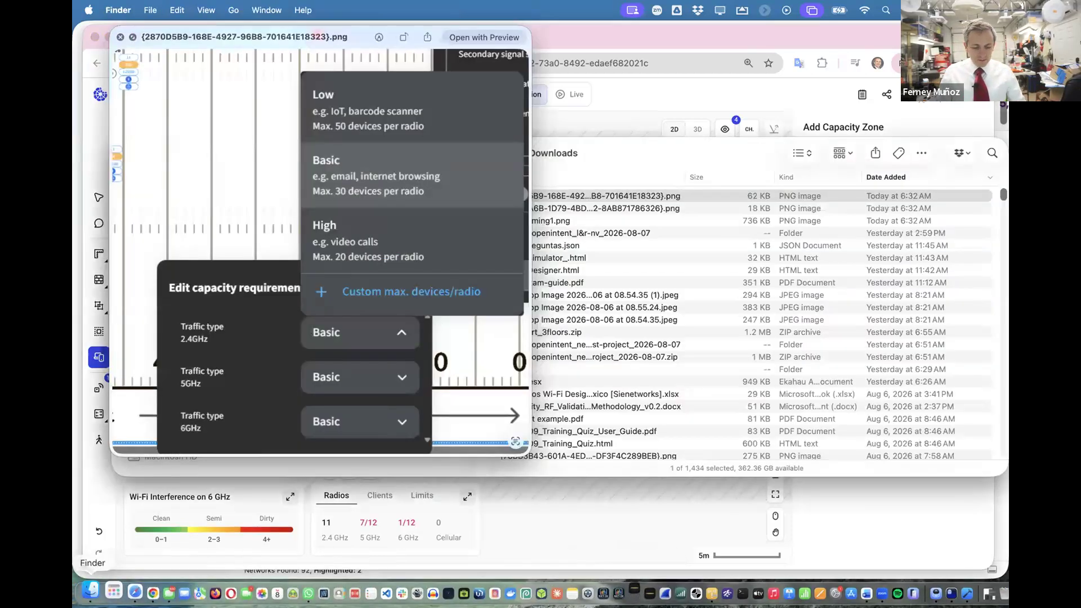
text(10par)
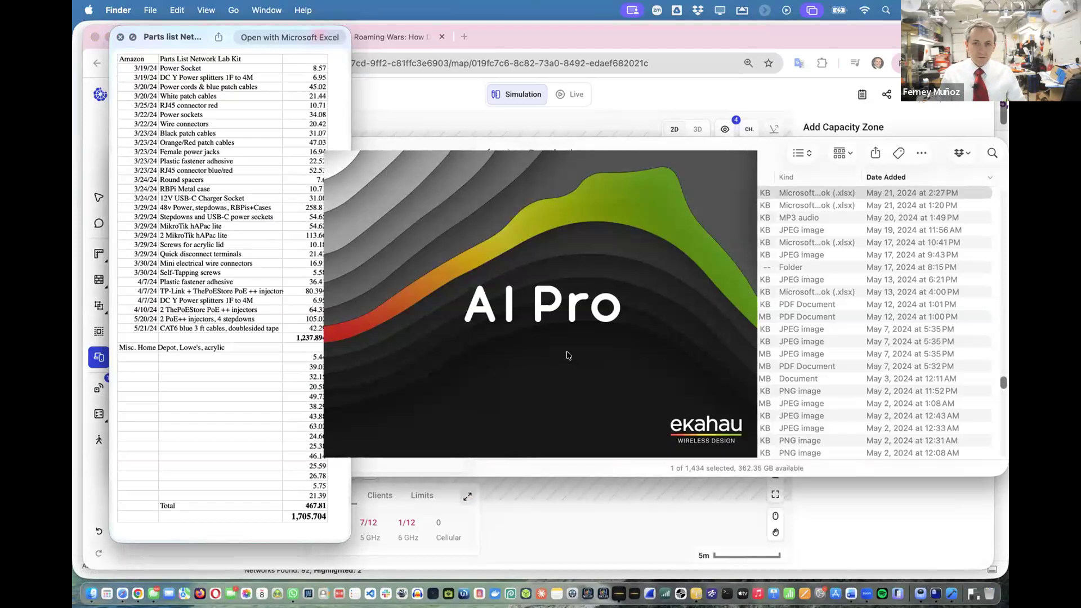
key(super+Tab)
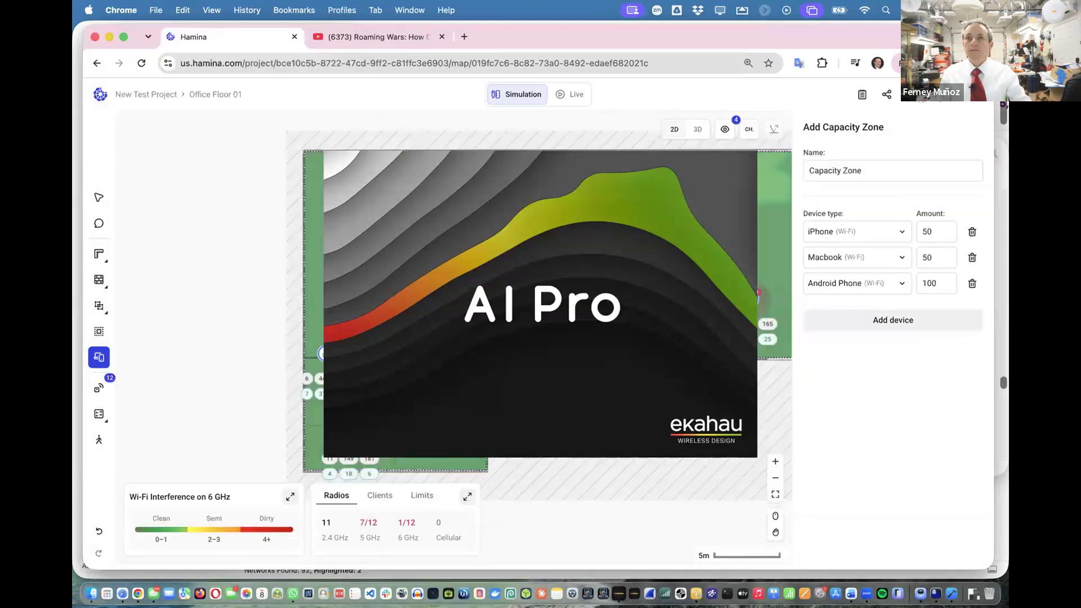
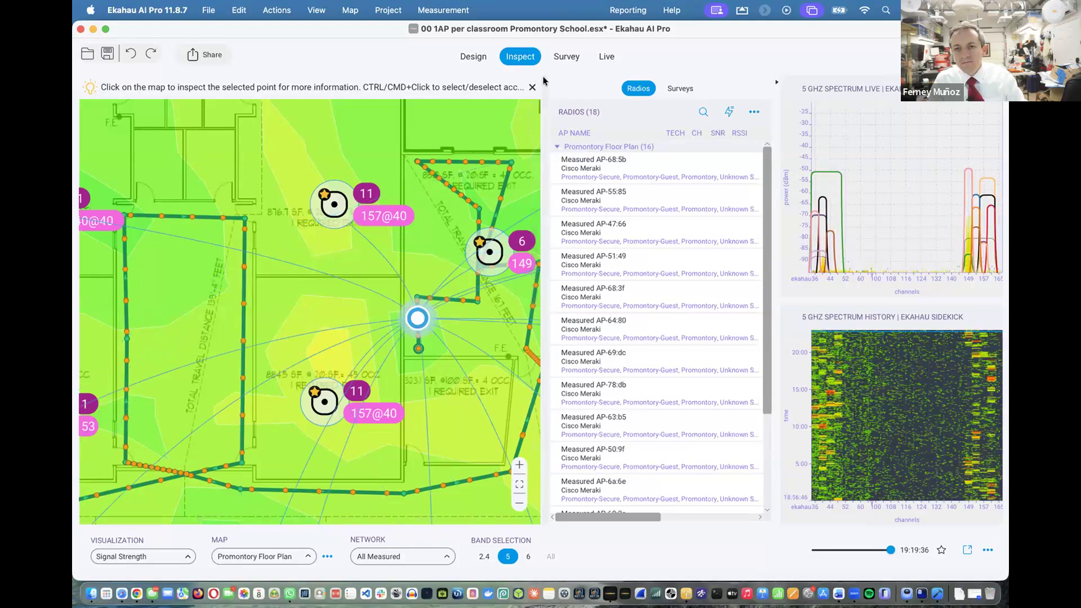
View more of the surveyed floor around the inspected point and open the details of its channel 149 radio at -49 dBm
click(545, 81)
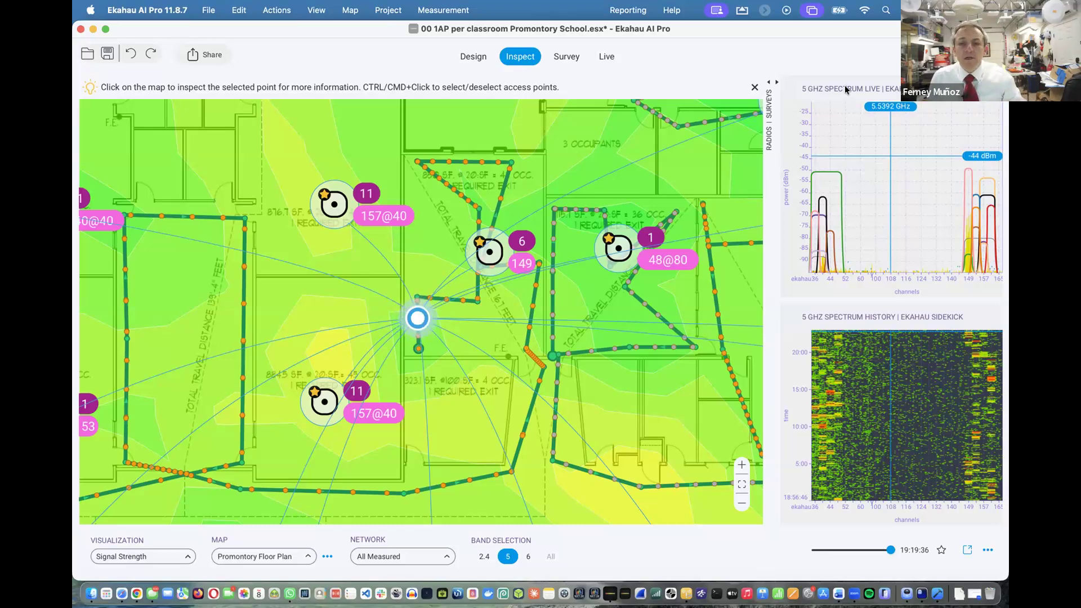
scroll(527, 244, down, 2)
scroll(527, 244, down, 3)
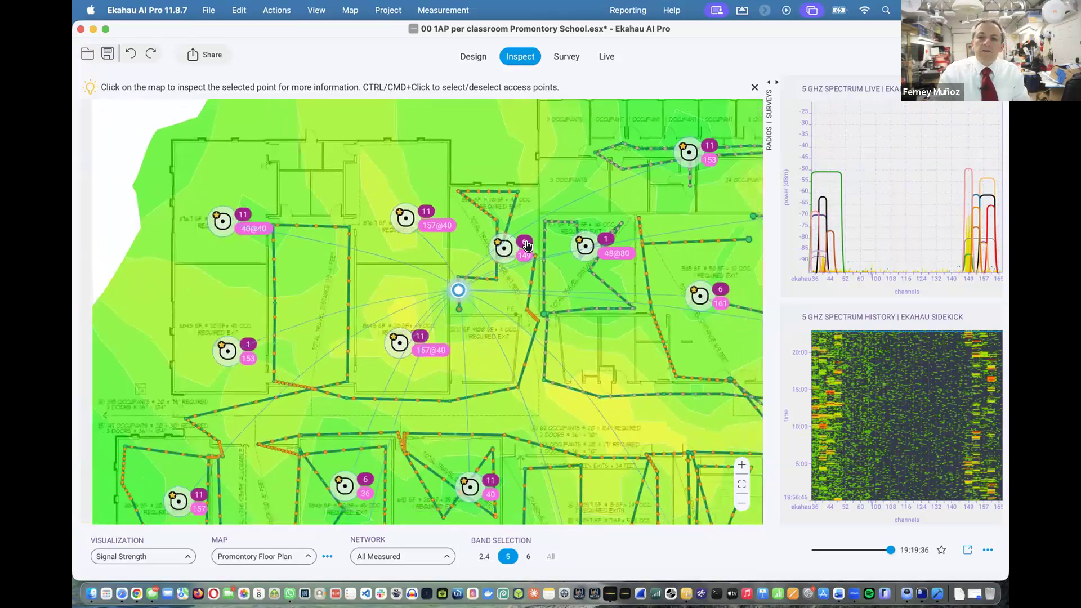
click(768, 88)
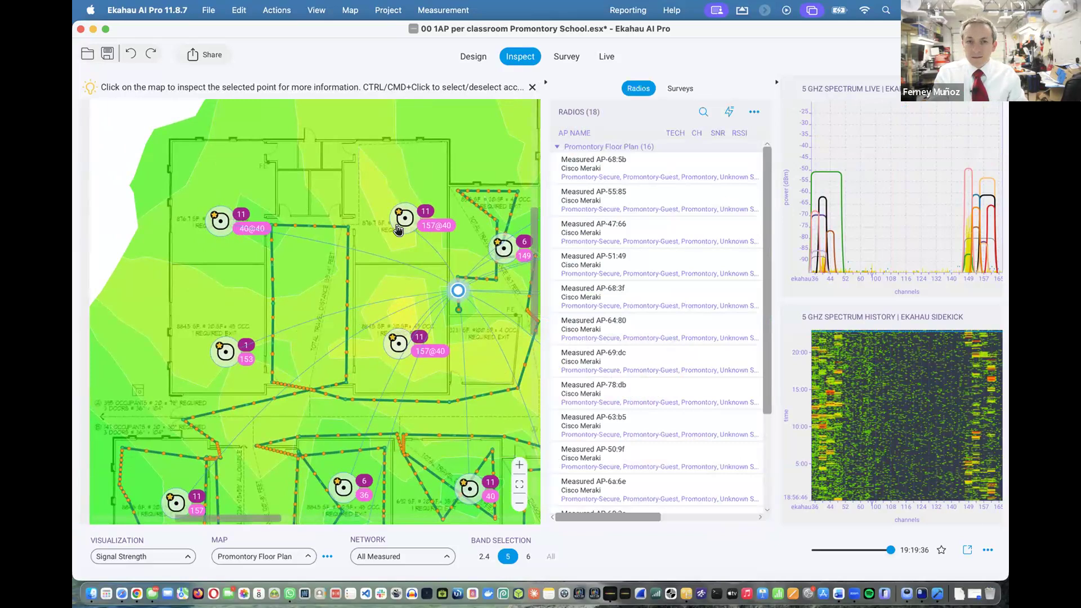
scroll(654, 217, right, 5)
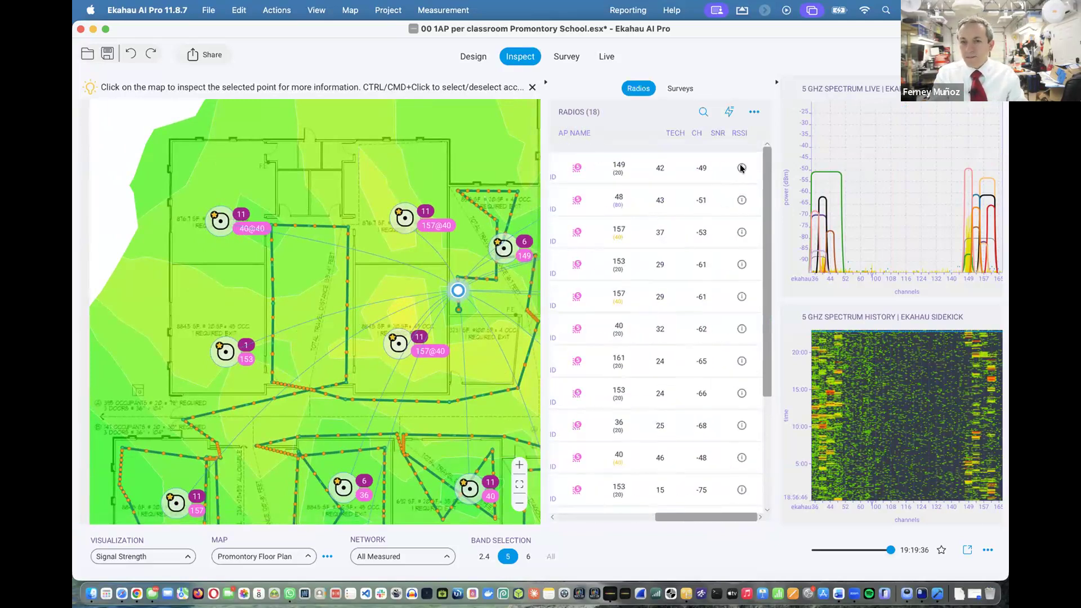
click(742, 167)
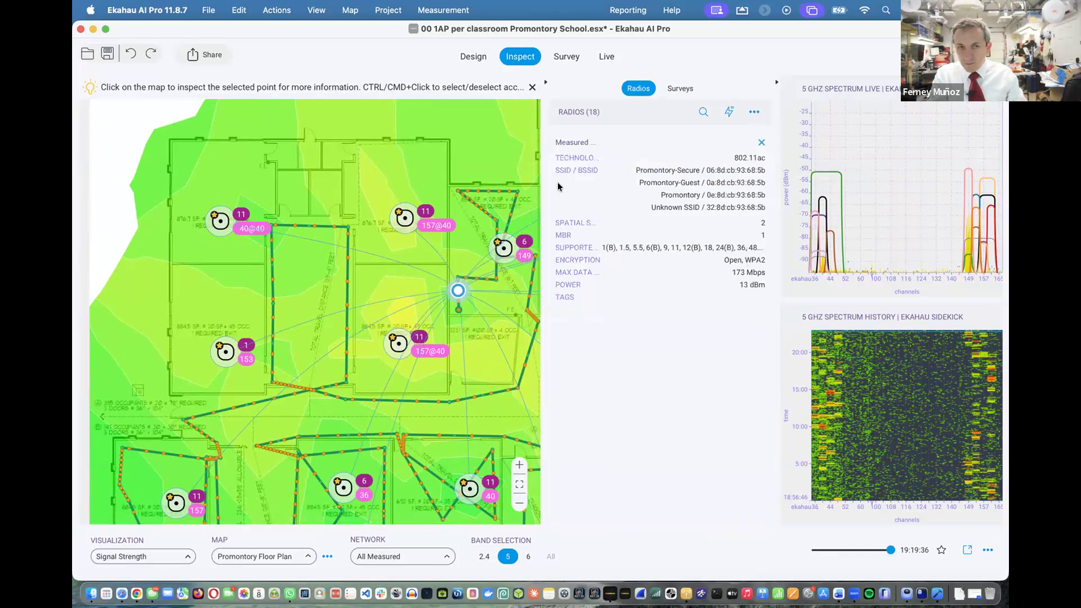
In the application preferences, set the Tx power unit to mW and save
click(149, 11)
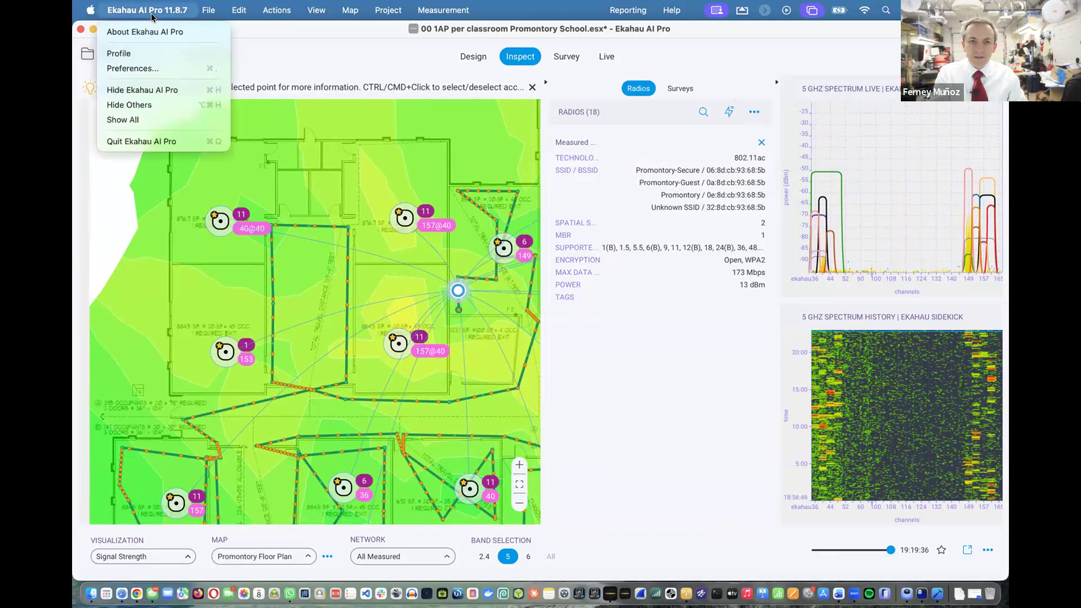
click(169, 68)
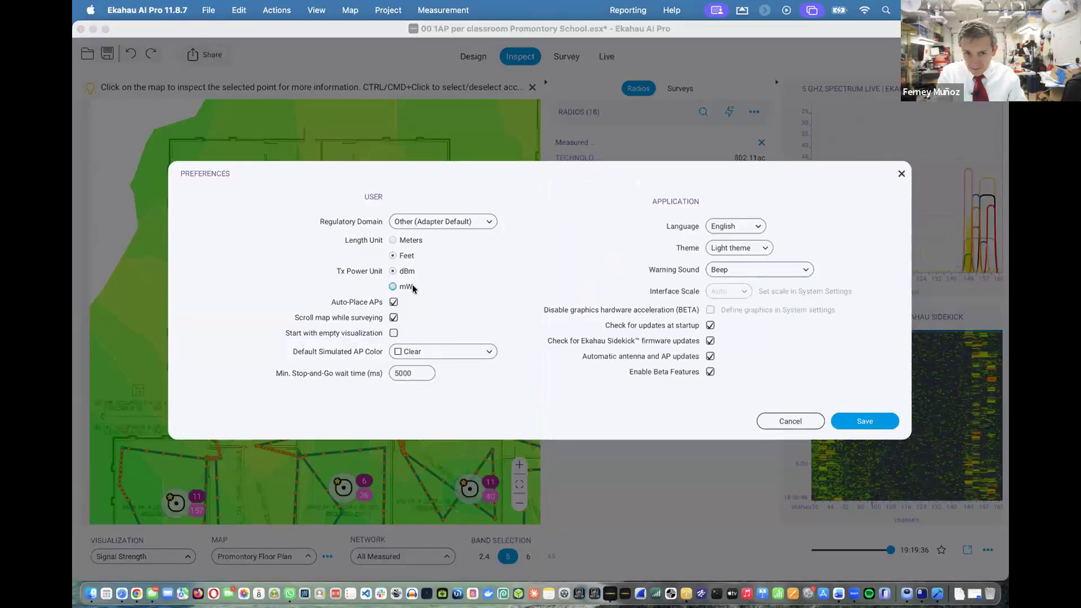
click(870, 422)
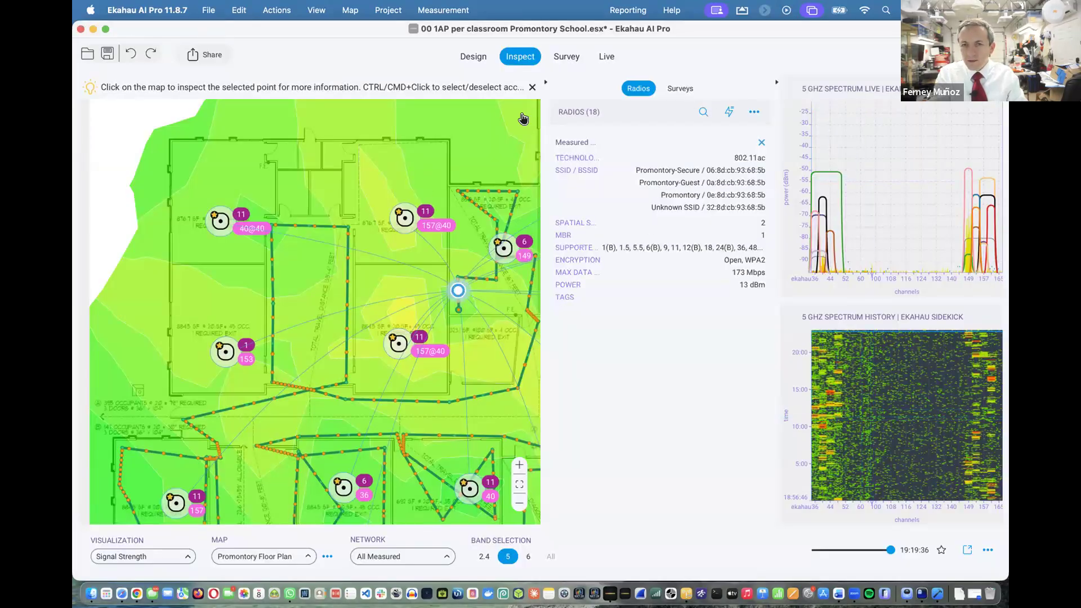
Inspect the point at the upper 157@40 access point and check the transmit power of its -72 dBm channel 153 and -71 dBm channel 44 radios
click(426, 185)
click(402, 220)
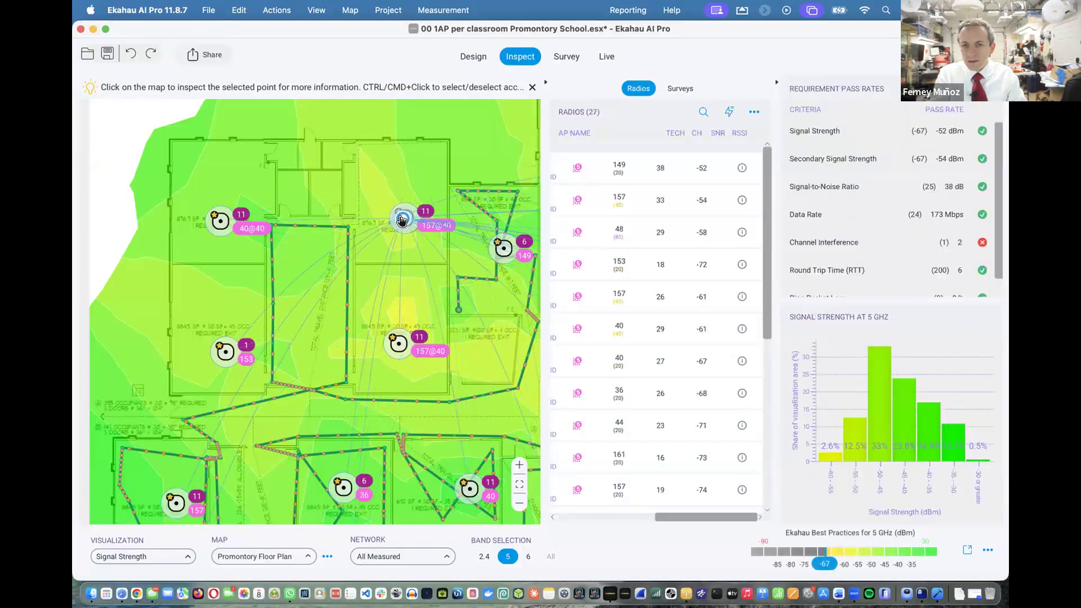
click(736, 271)
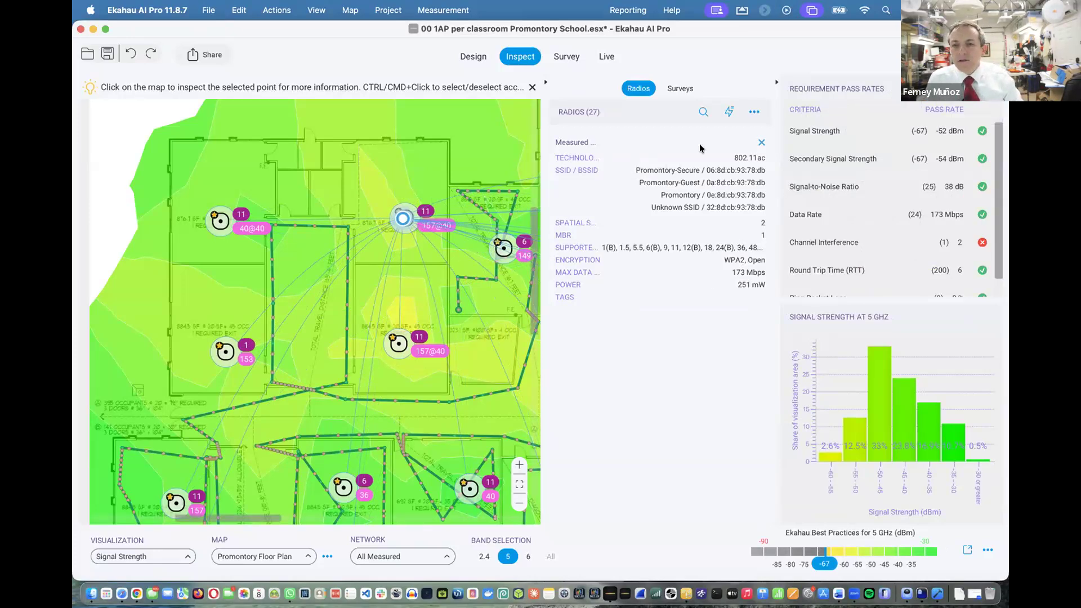
click(761, 142)
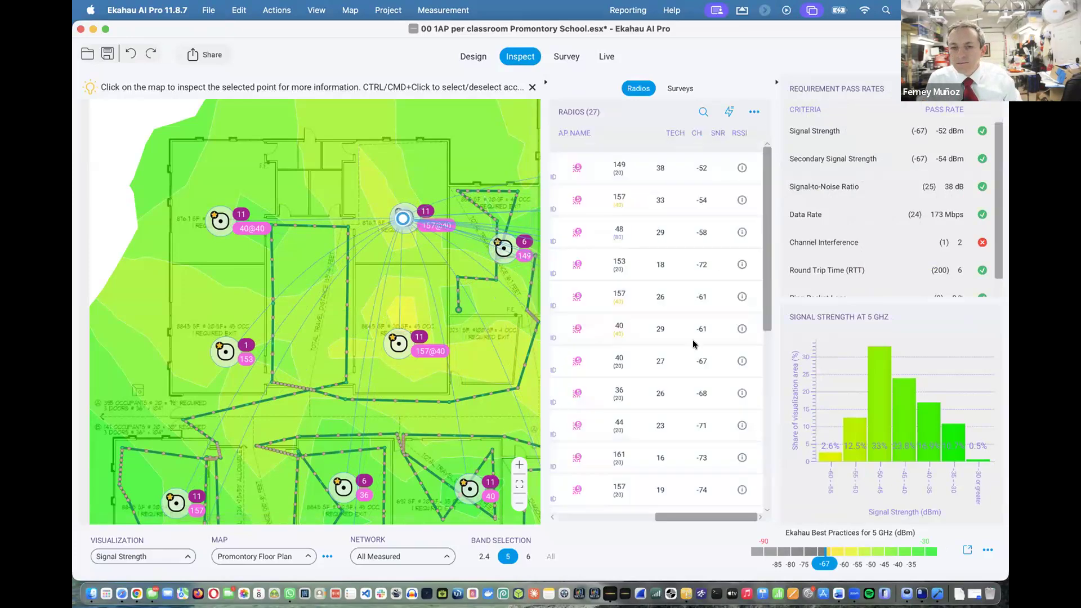
click(742, 426)
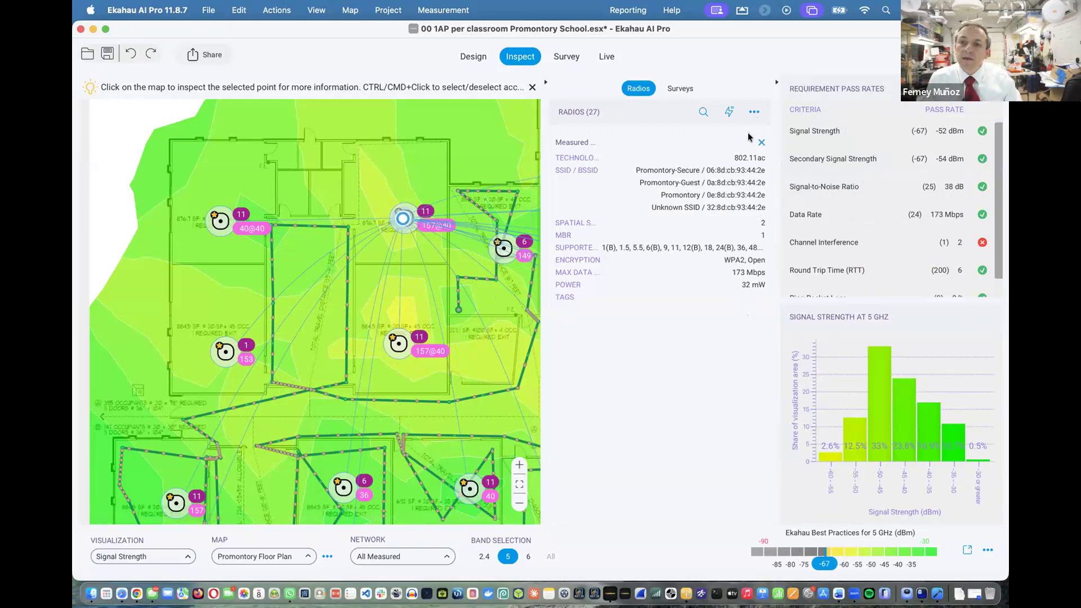
click(761, 144)
Compare the transmit power of the two weakest radios heard at the inspected point, both on channel 149
scroll(752, 366, down, 1)
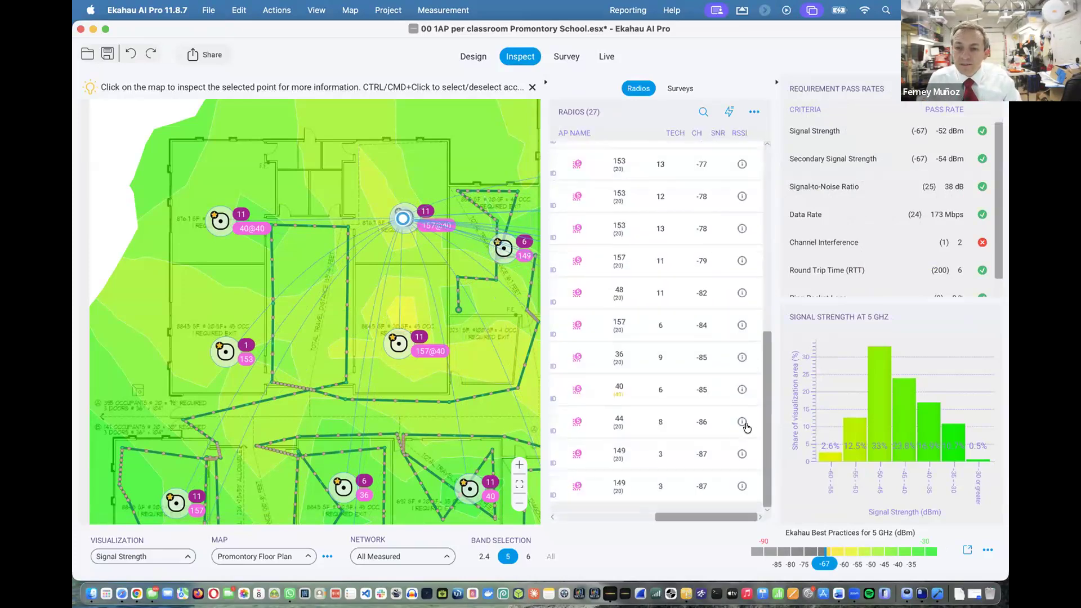
click(742, 454)
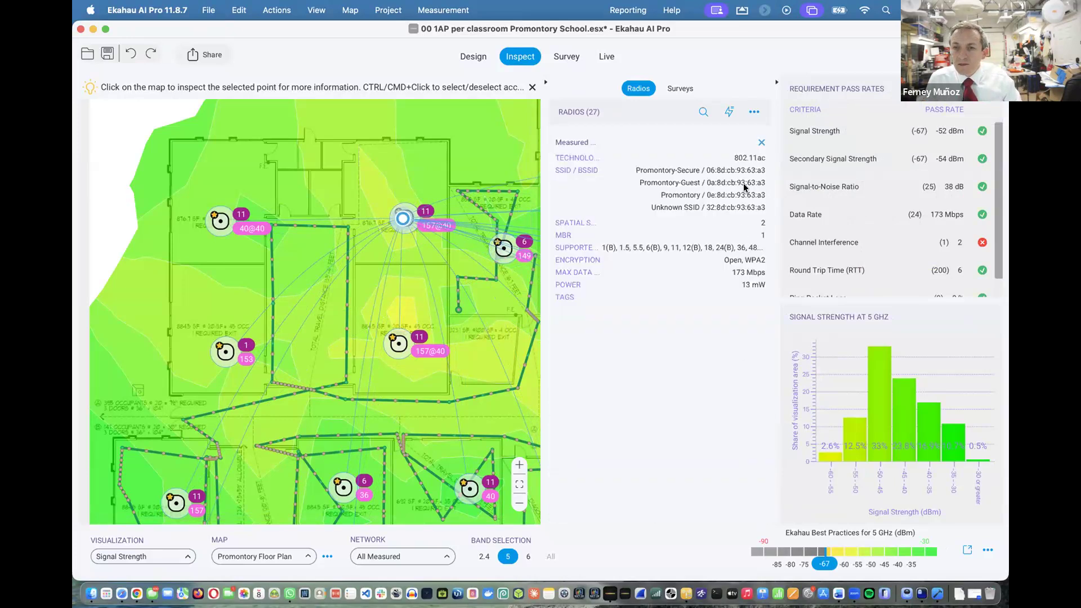
click(761, 142)
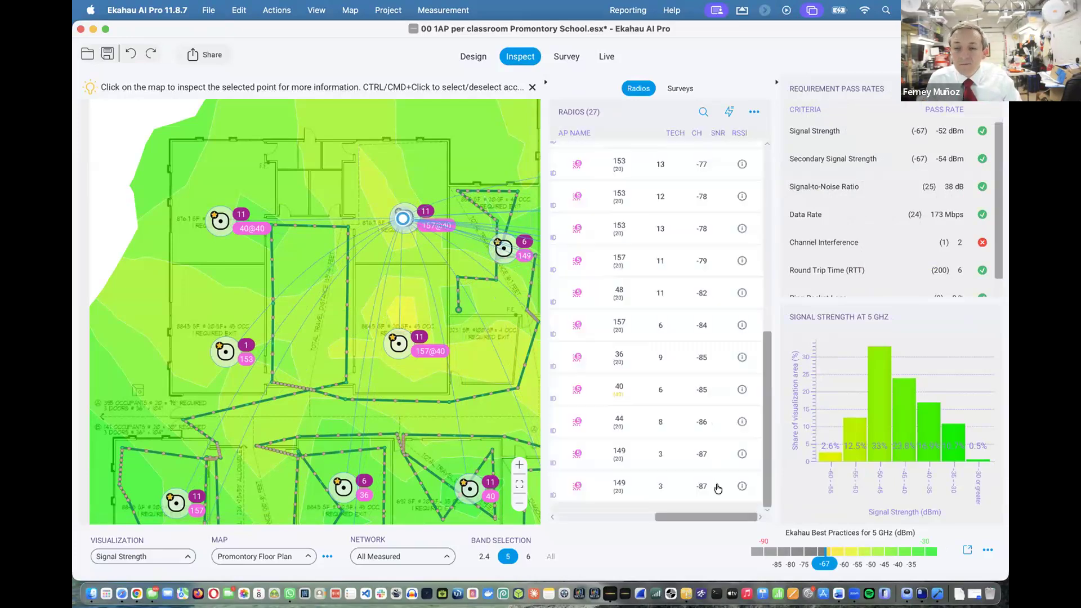
click(743, 487)
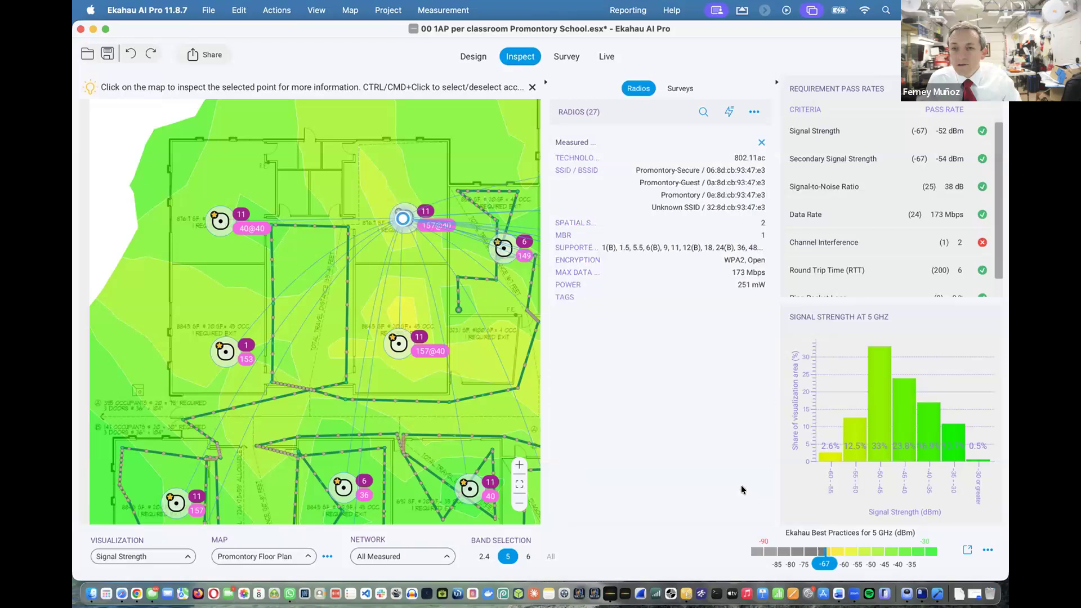
click(761, 143)
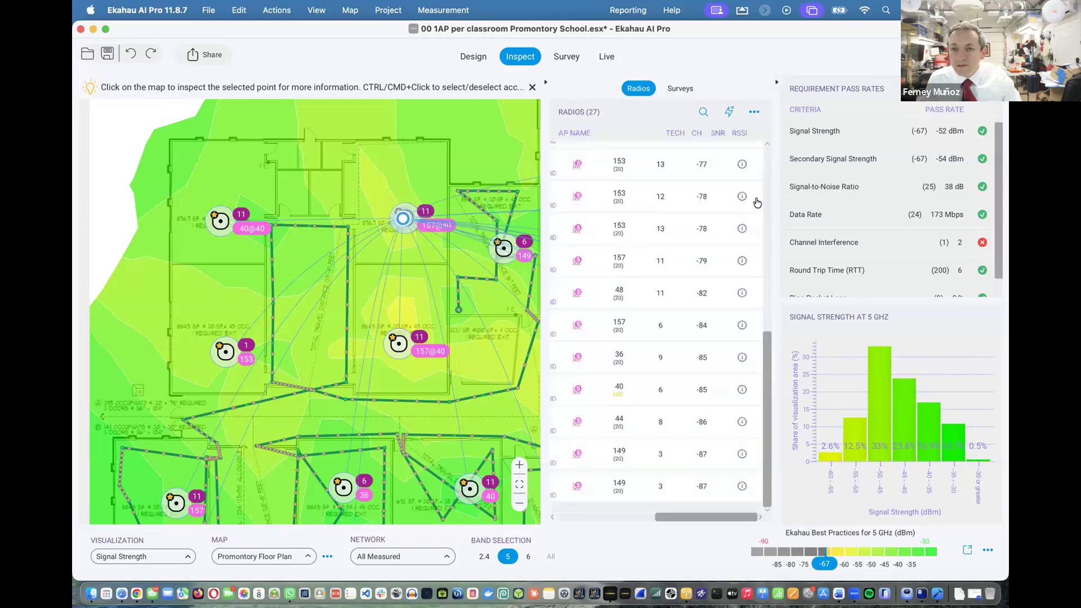
Check the transmit power of the -78 dBm channel 153 radio, the -85 dBm channel 40 radio and the first -87 dBm channel 149 radio
click(741, 197)
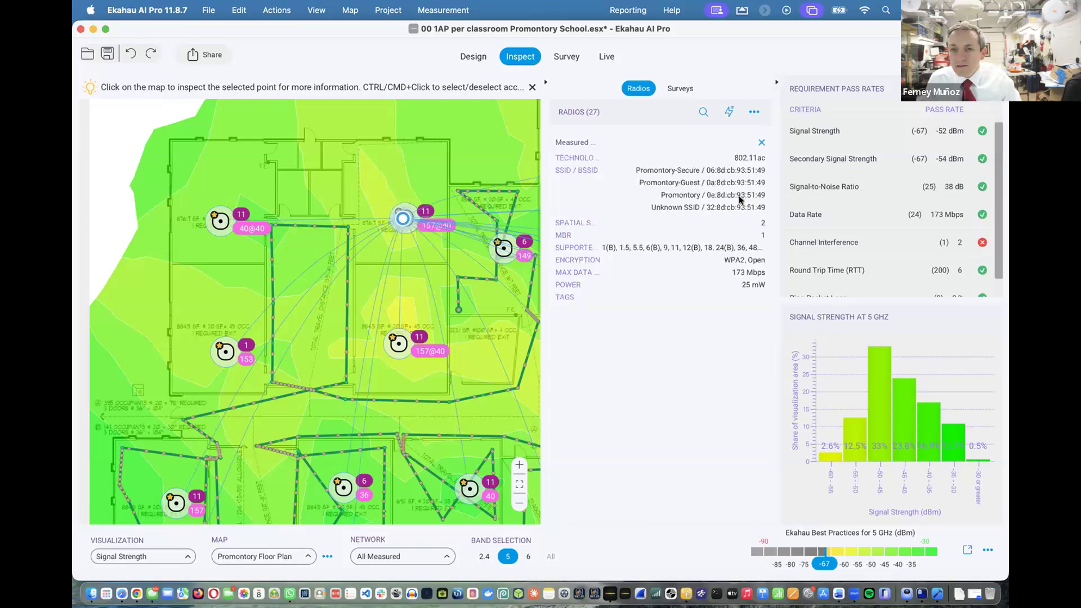
click(761, 142)
click(740, 388)
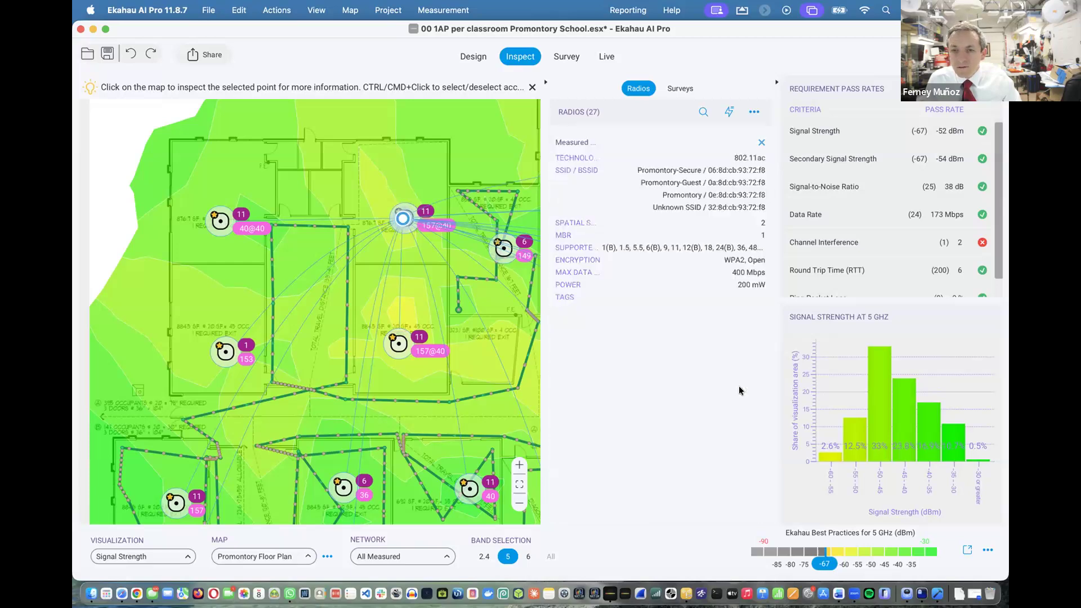
click(762, 142)
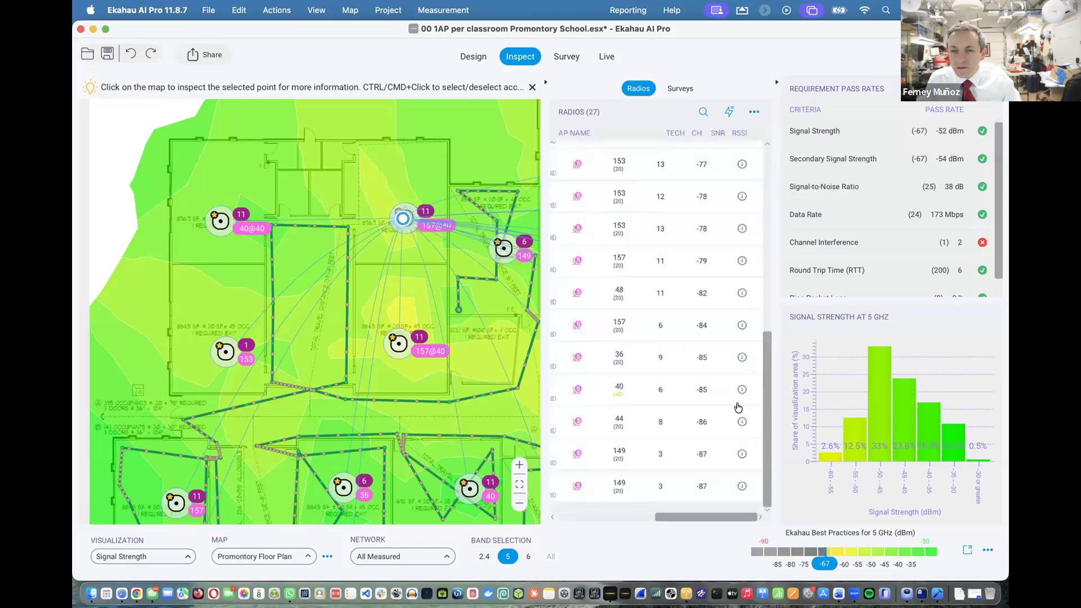
click(742, 454)
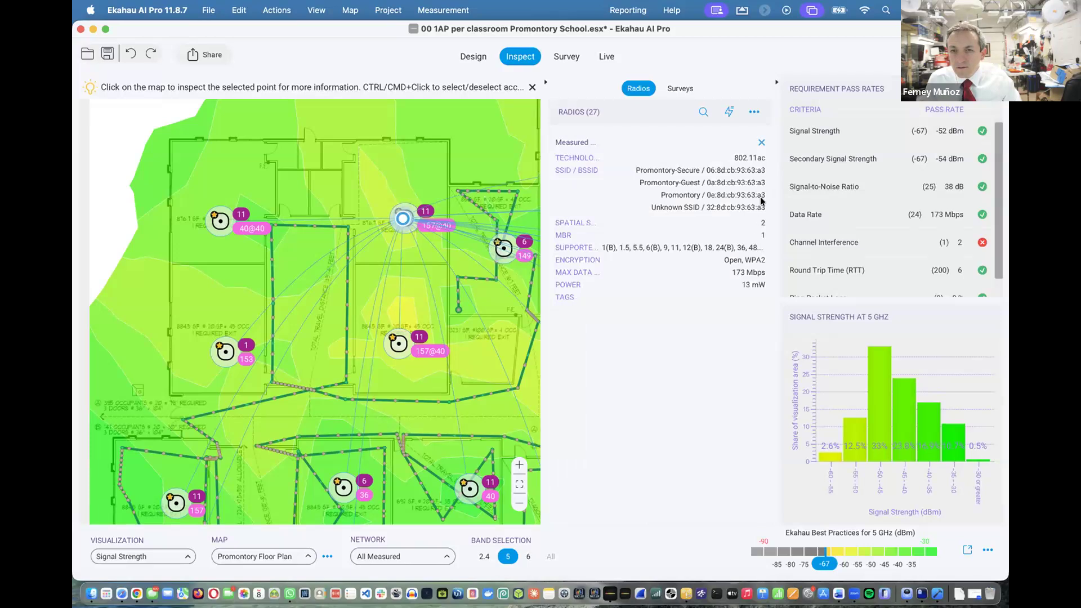
click(762, 143)
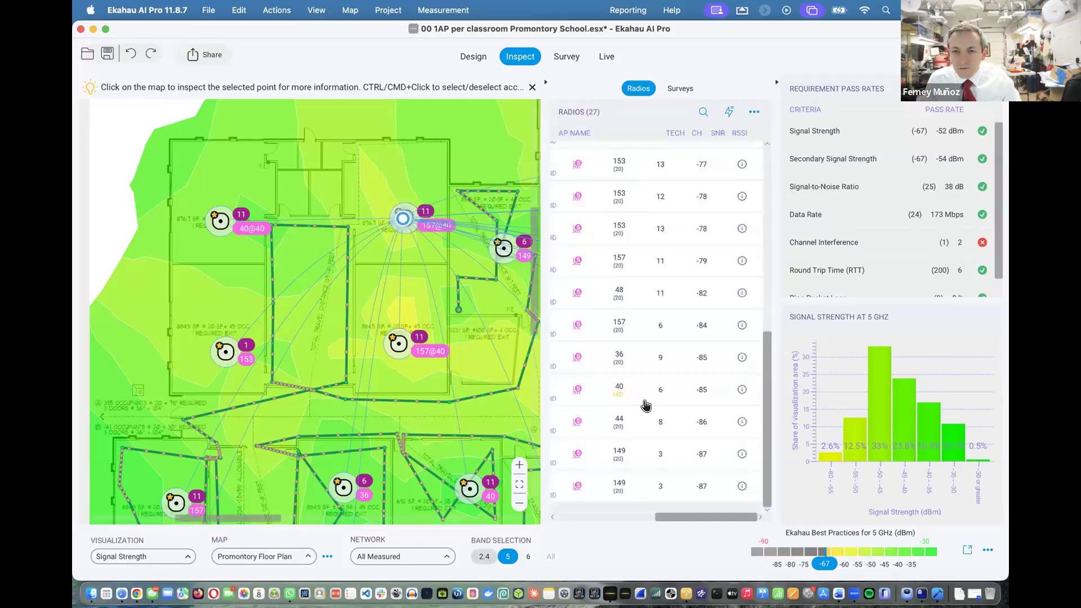
On the 2.4 GHz band, open the details of an 802.11n radio heard at the inspected point
click(755, 266)
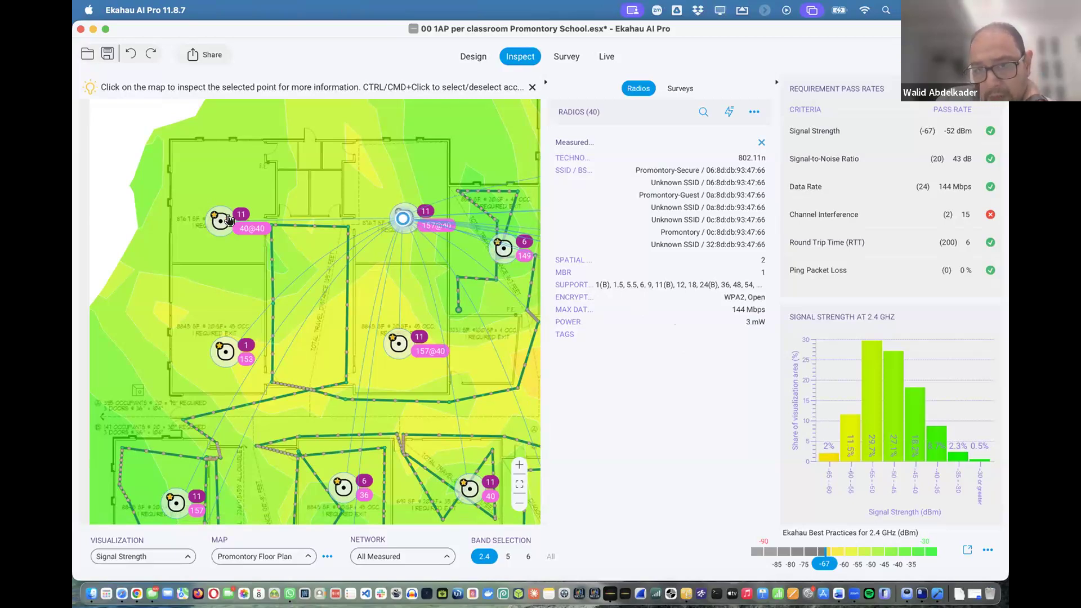
In the Design view of the floor plan, examine the individual 2.4 GHz coverage of the 40@40 access point and the two 157@40 access points
scroll(313, 259, down, 5)
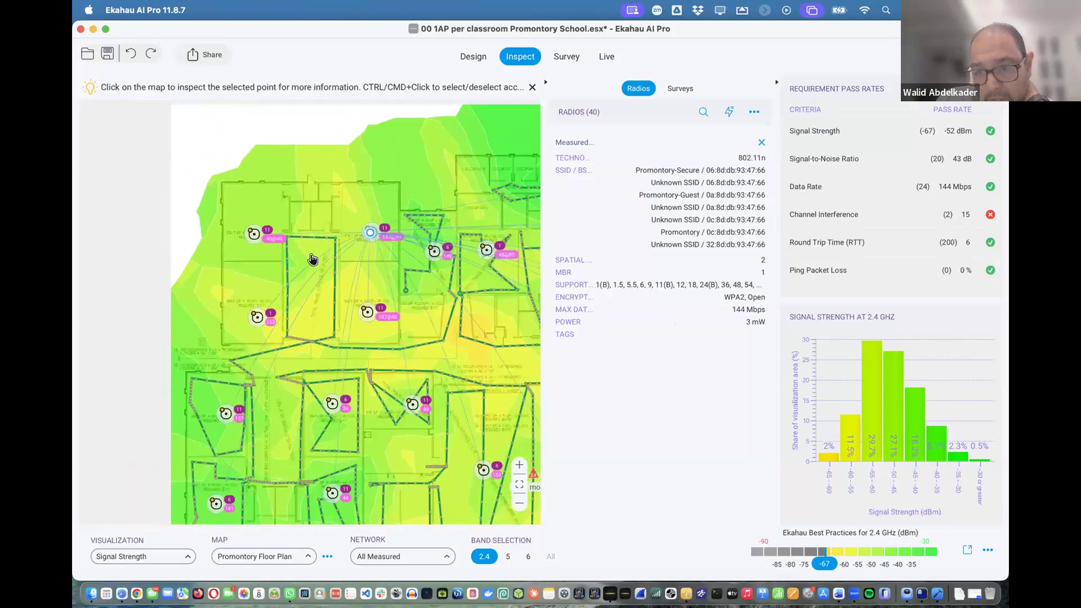
scroll(313, 259, down, 5)
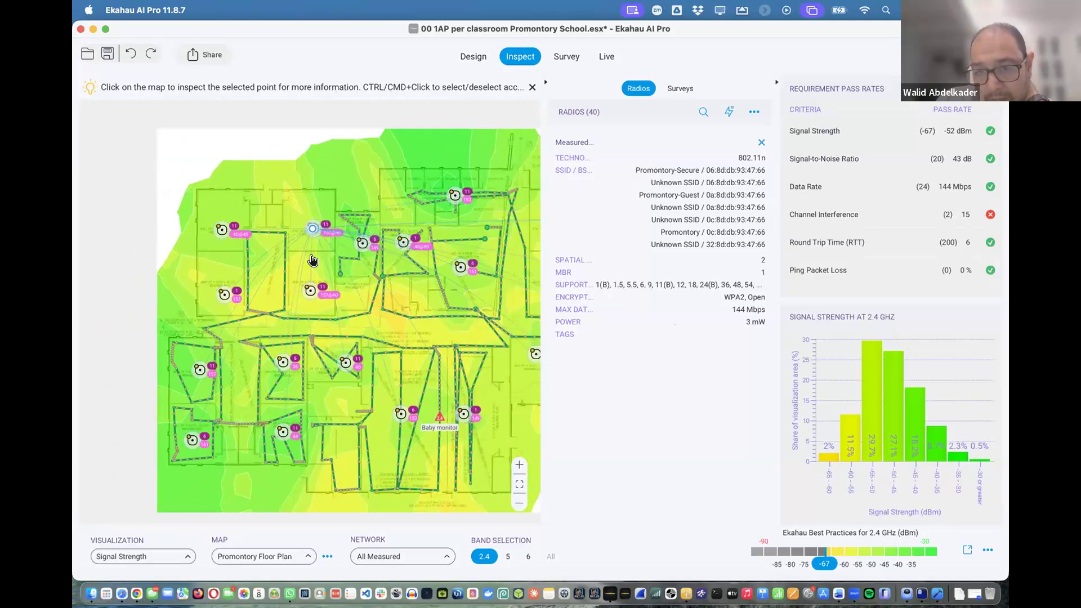
scroll(312, 259, down, 5)
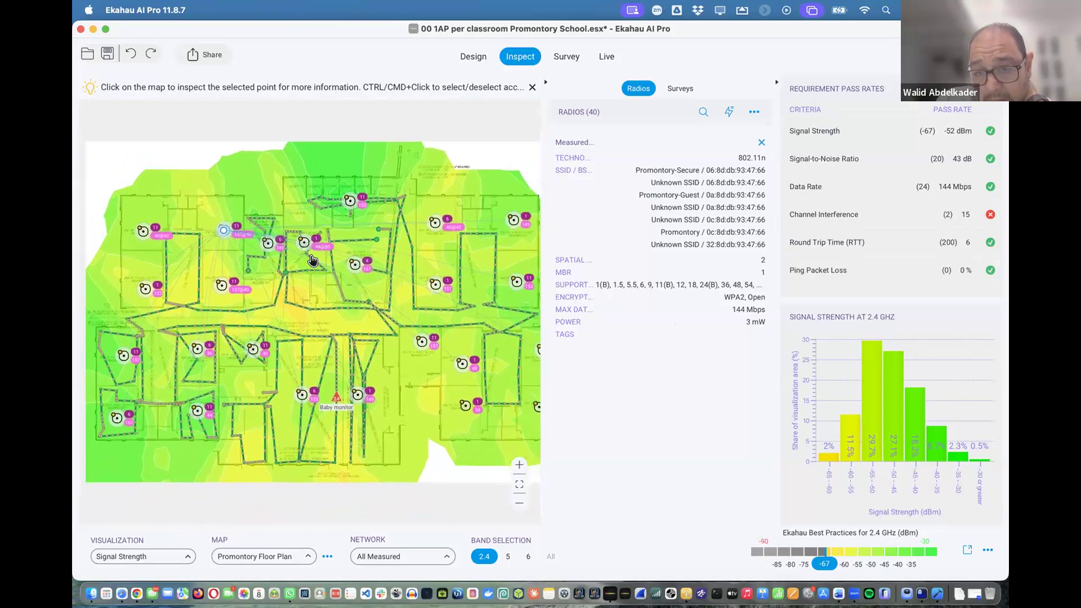
scroll(313, 259, down, 1)
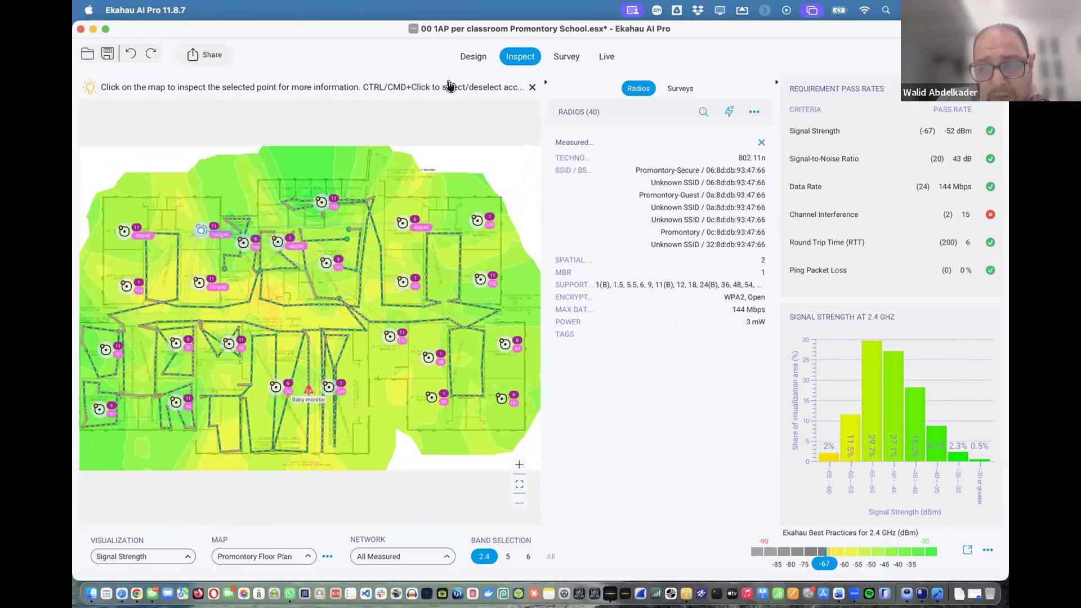
click(472, 55)
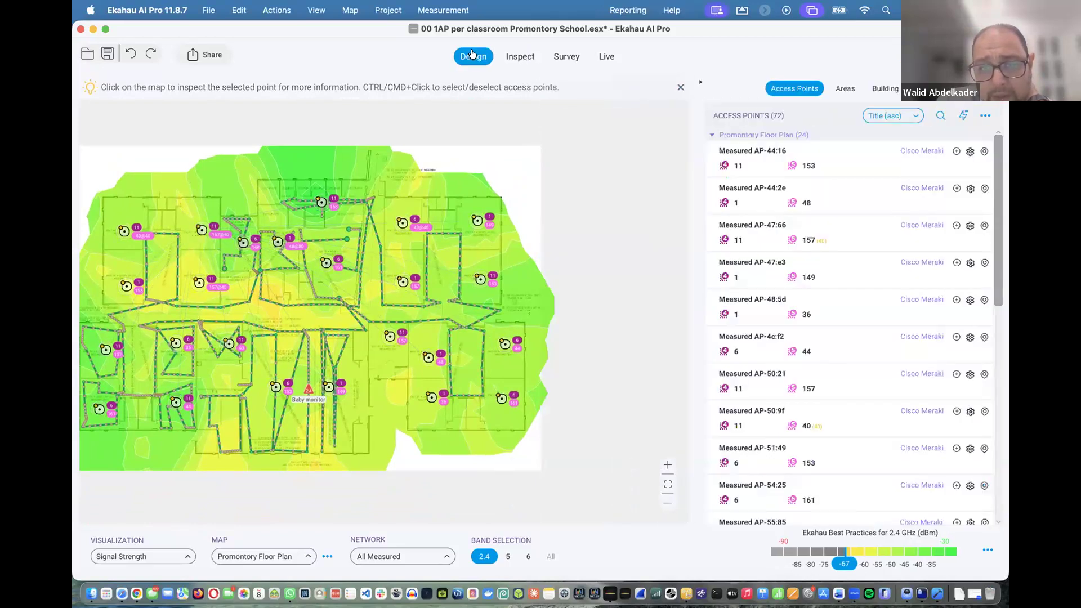
click(124, 231)
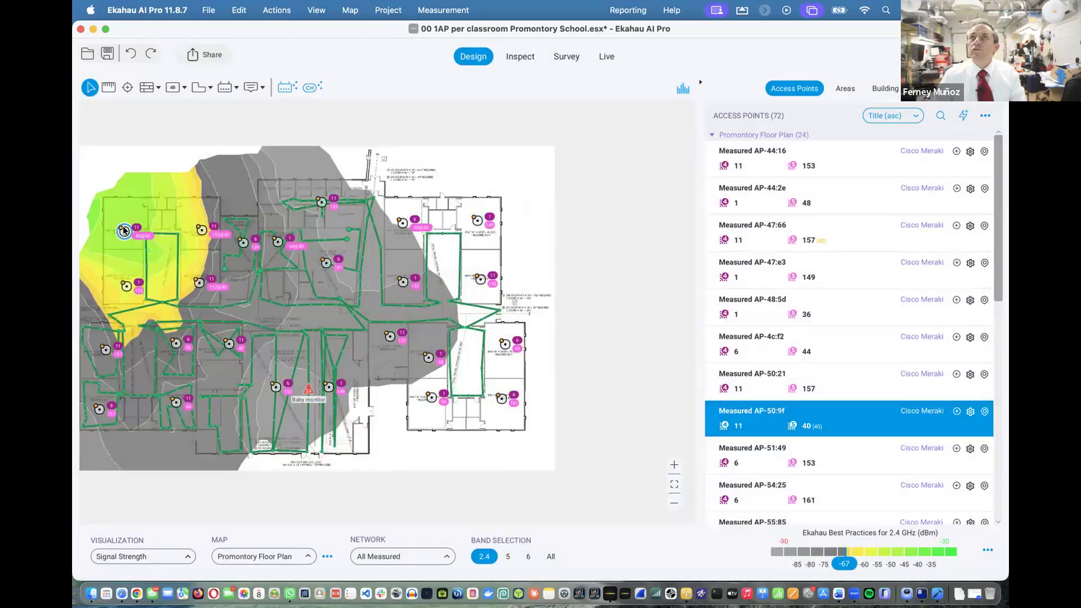
mouse_move(124, 231)
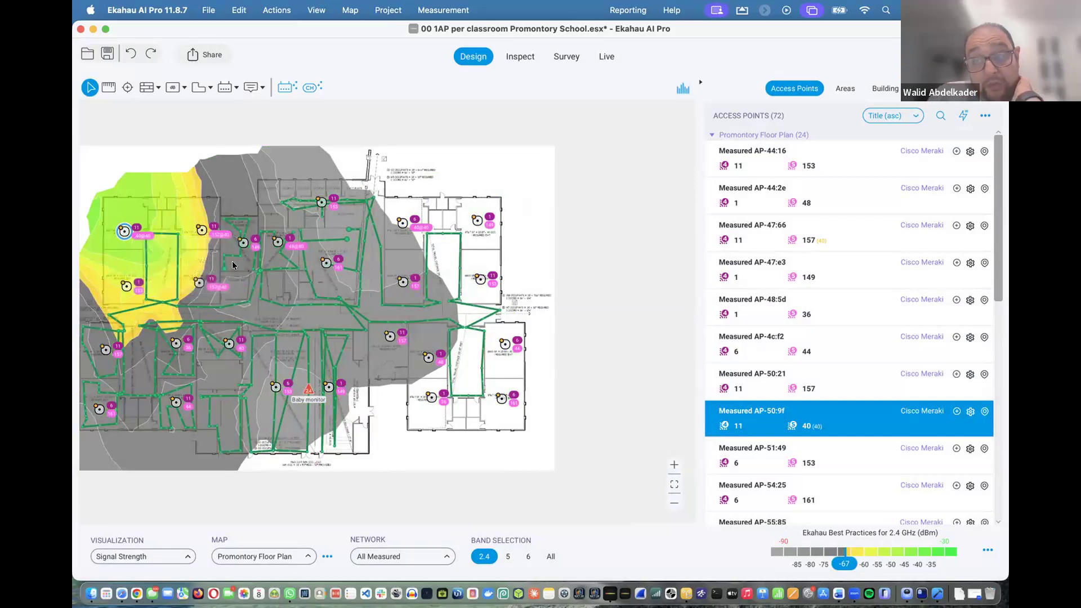
click(201, 231)
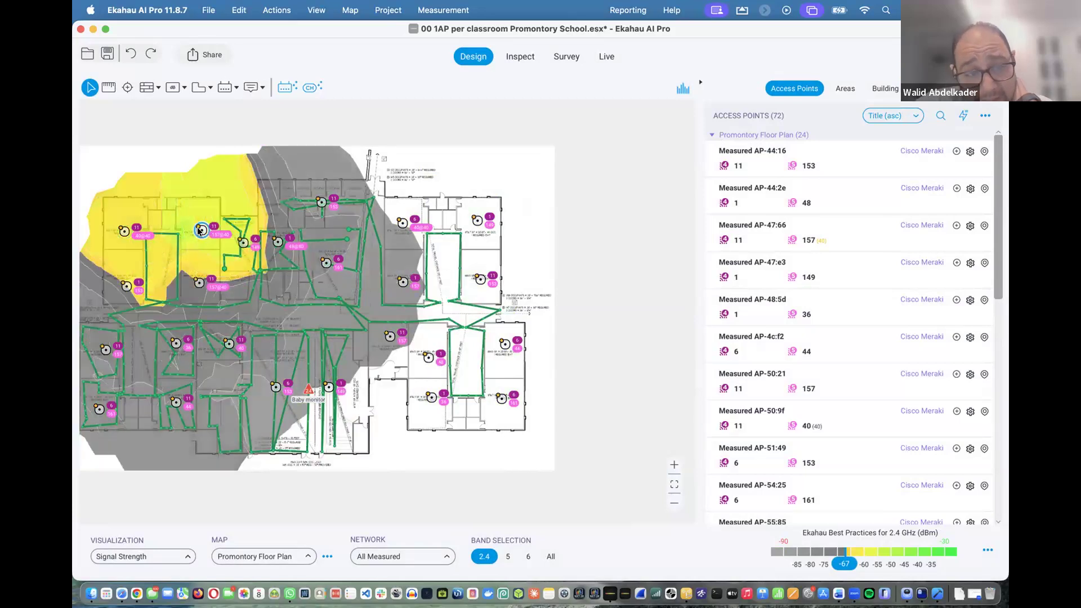
click(198, 283)
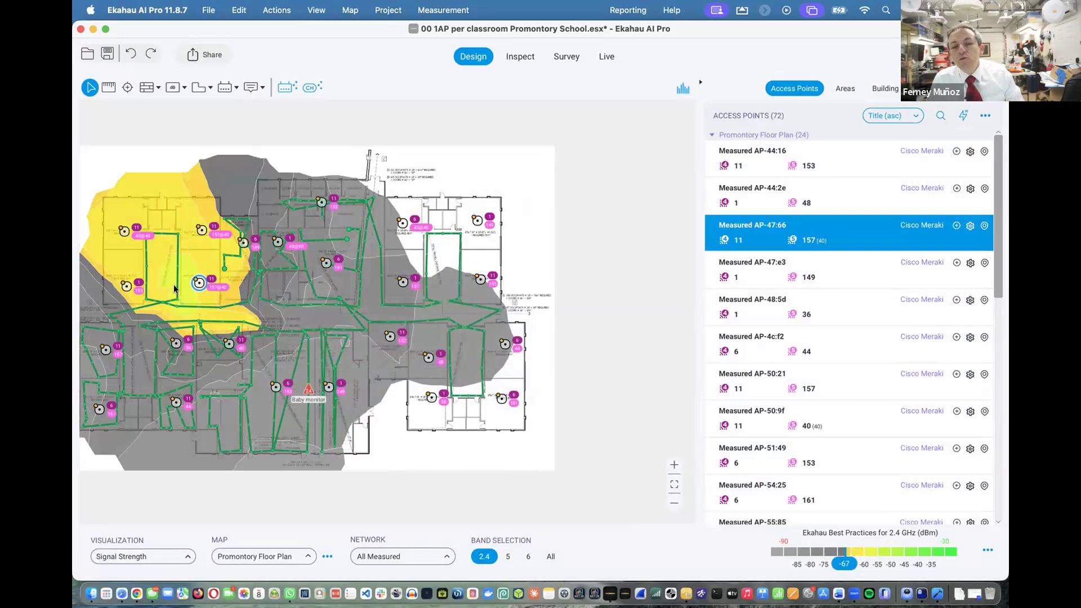
For the 5 GHz band, set the legend range's lower limit to -85 and show the coverage of the central channel 161 access point
click(506, 554)
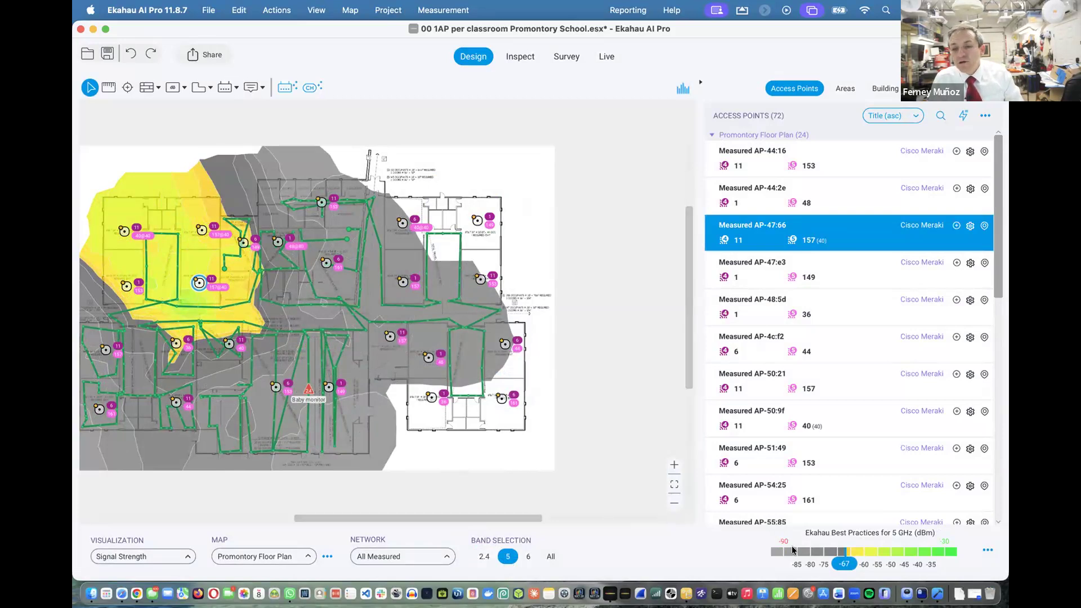
click(793, 551)
drag(766, 488, 794, 493)
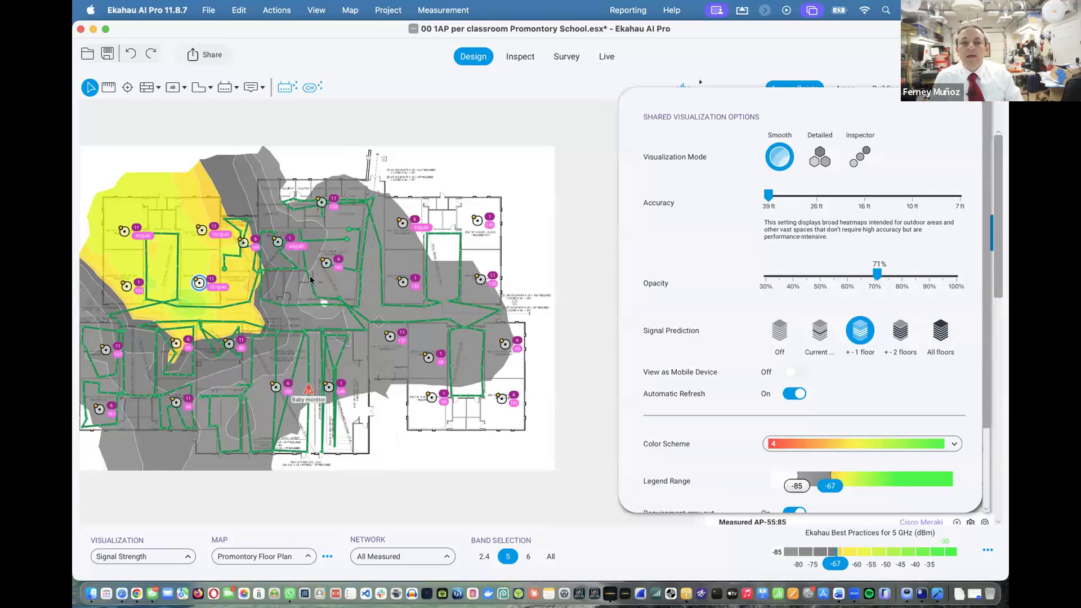
click(326, 263)
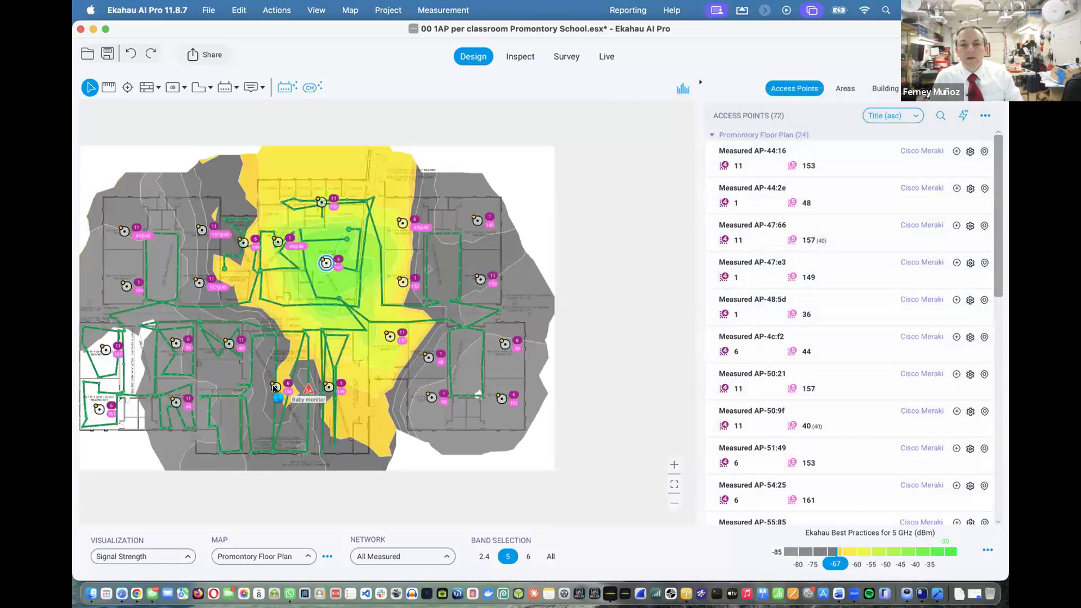
Examine the individual 5 GHz coverage of the lower central channel 153 and 149 access points, the channel 157 one and the upper central 40 MHz one
click(276, 387)
click(388, 336)
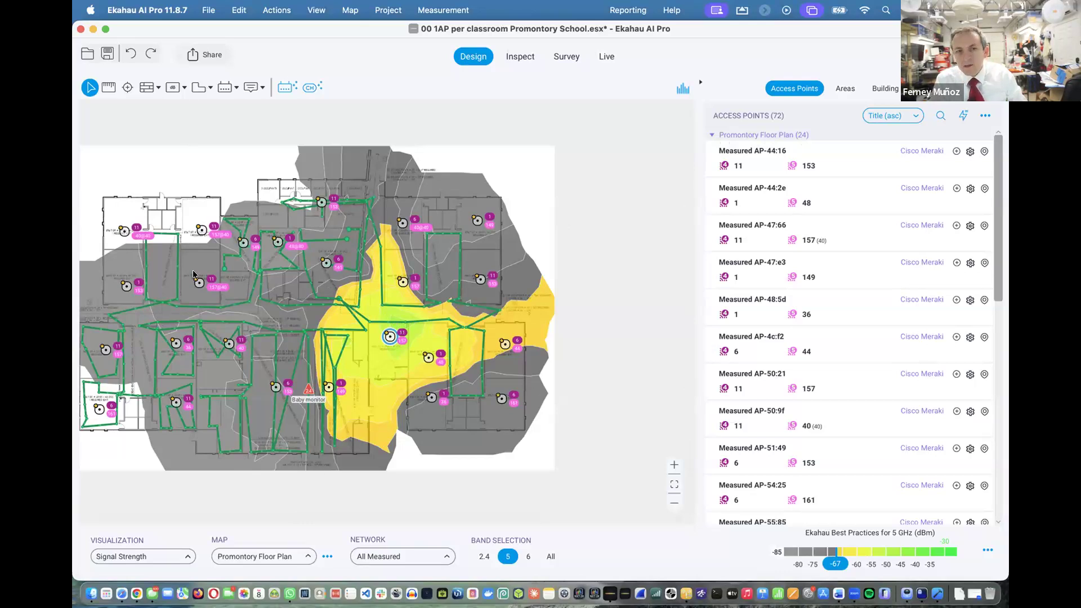
click(327, 262)
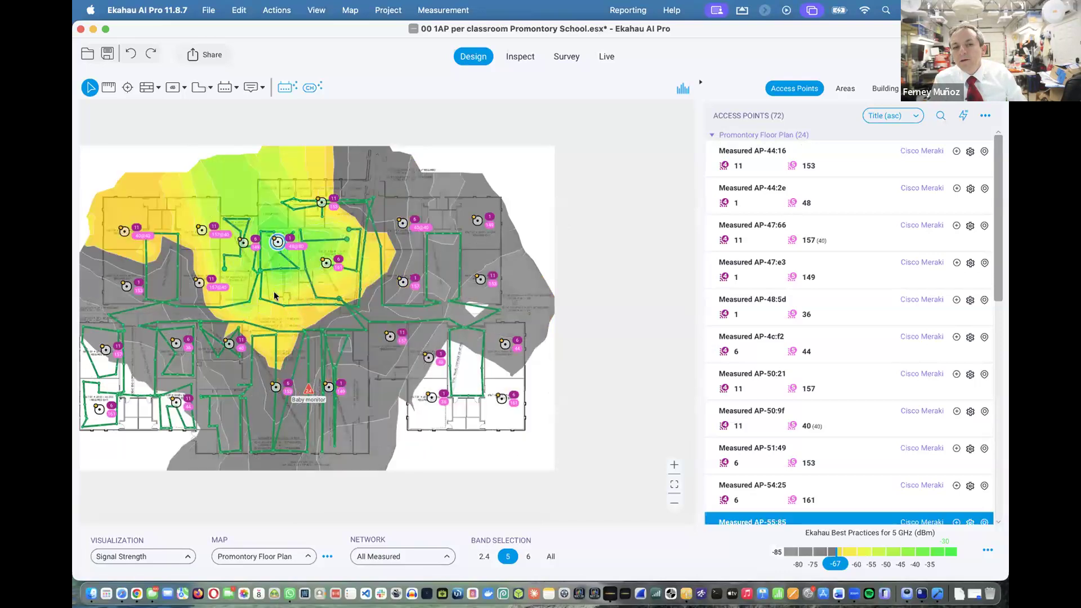
click(283, 387)
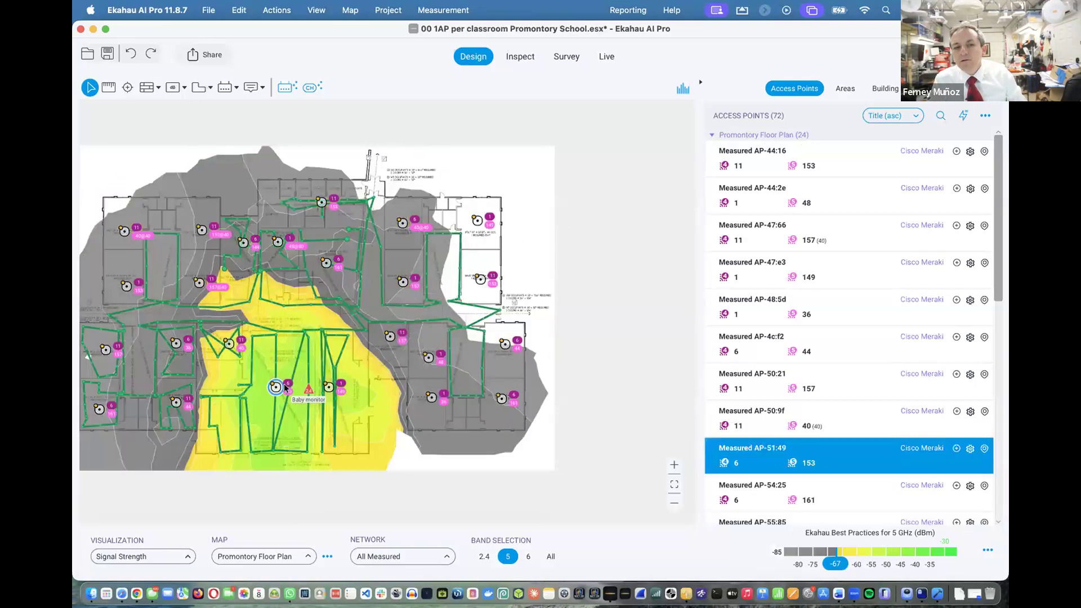
click(329, 388)
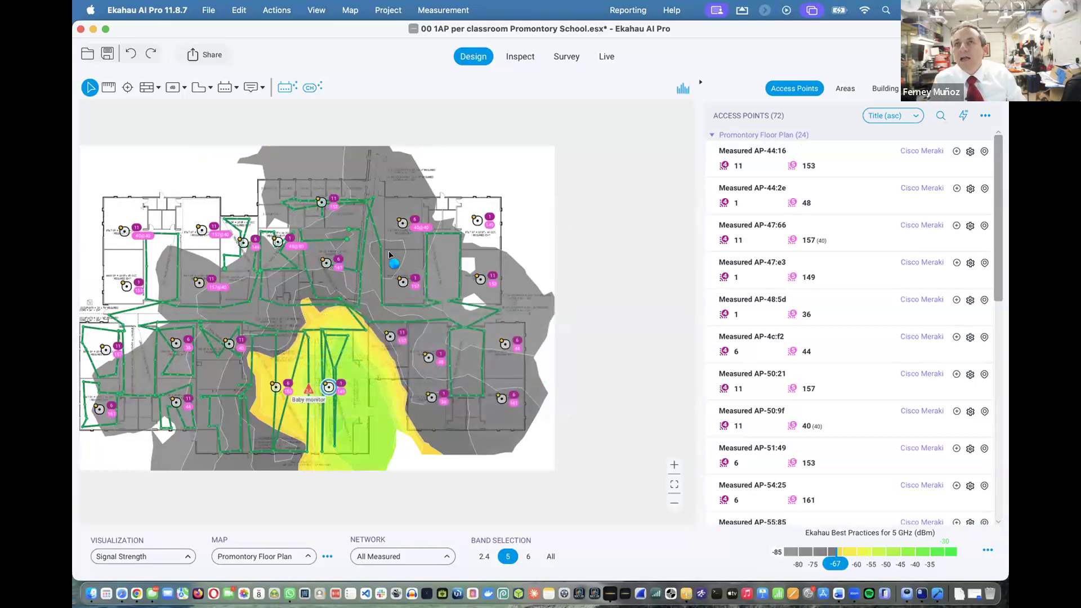
mouse_move(390, 255)
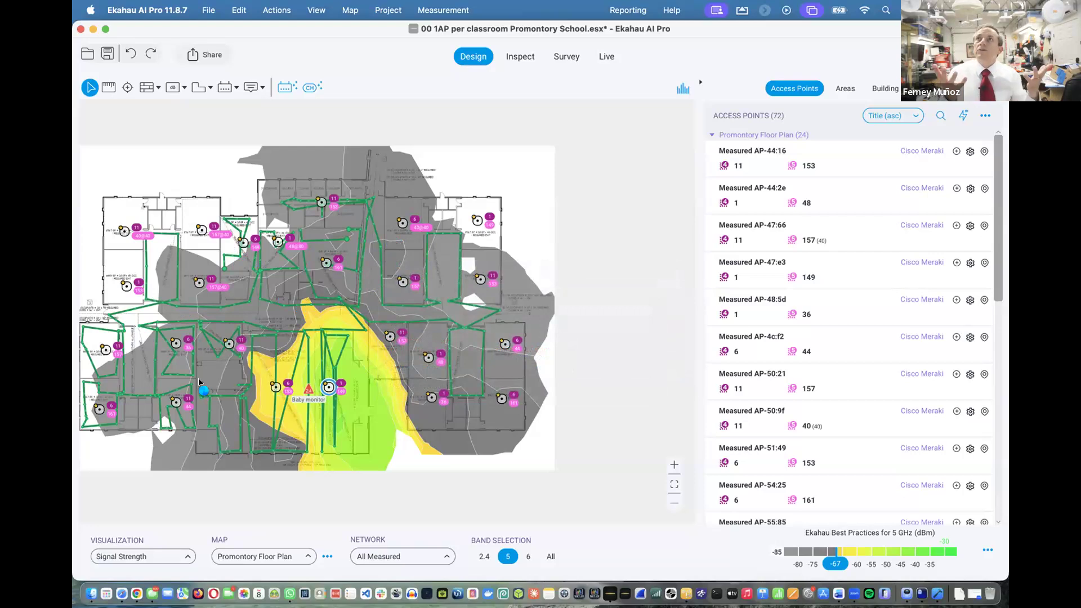
mouse_move(200, 383)
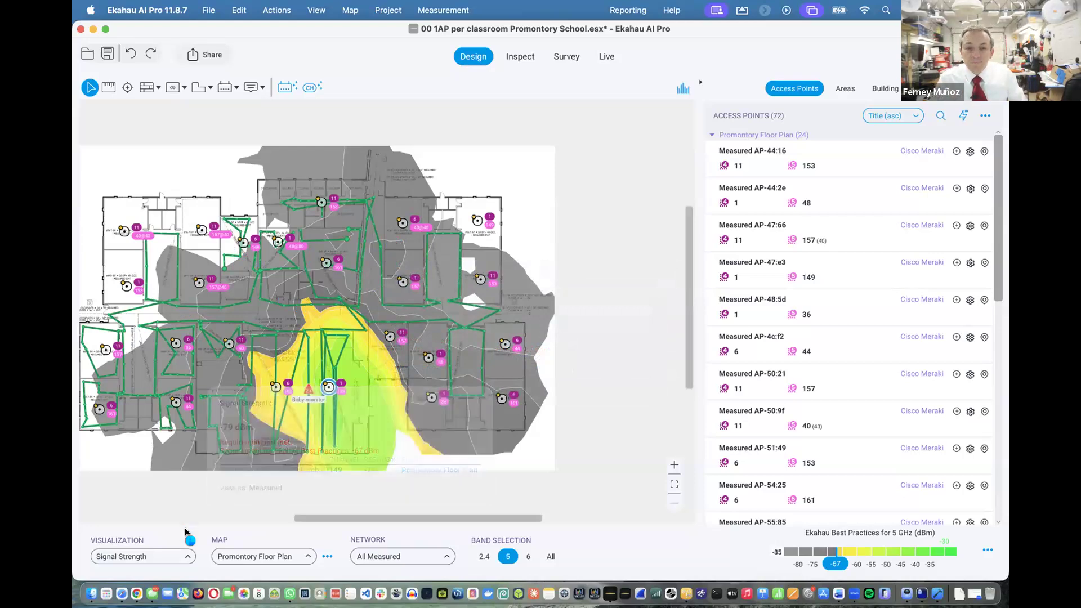
Show Channel Interference for all access points on 5 GHz and 2.4 GHz, and isolate the upper central channel 1 access point on 2.4 GHz
click(189, 557)
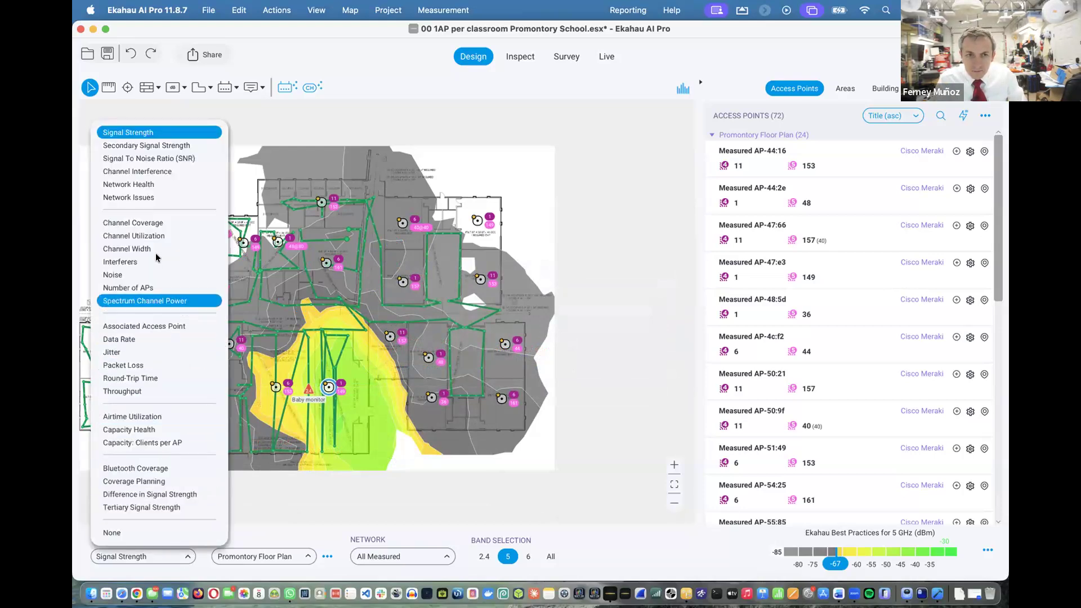
click(144, 172)
click(271, 280)
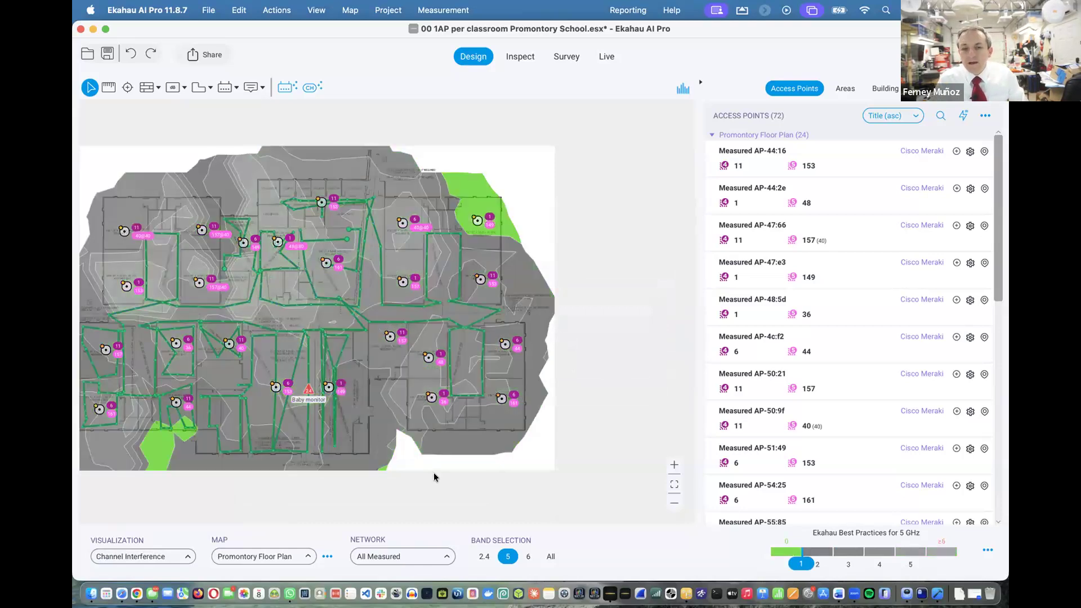
click(485, 557)
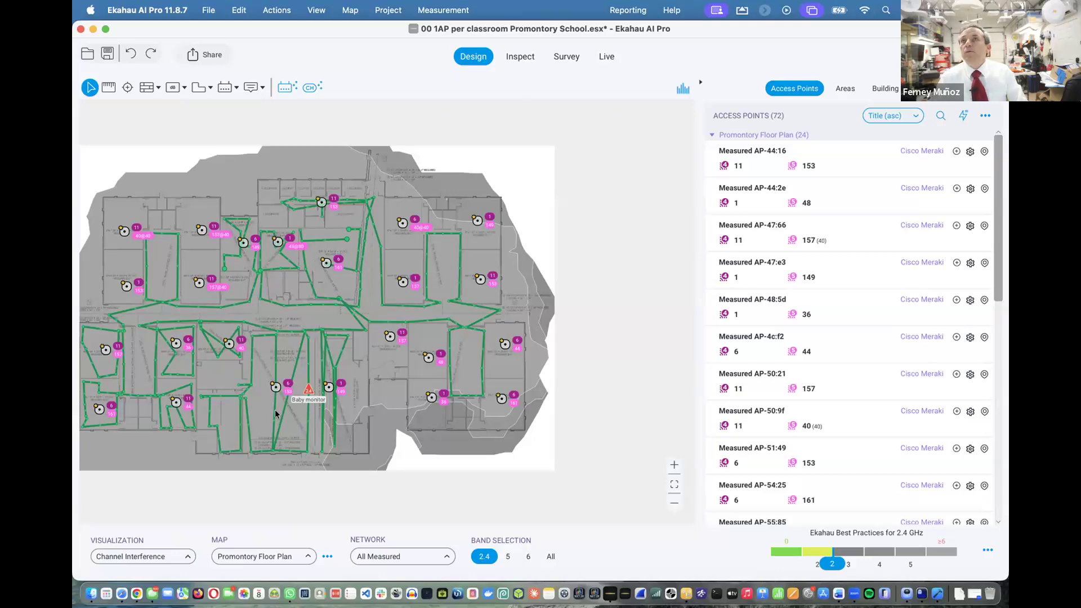
click(277, 245)
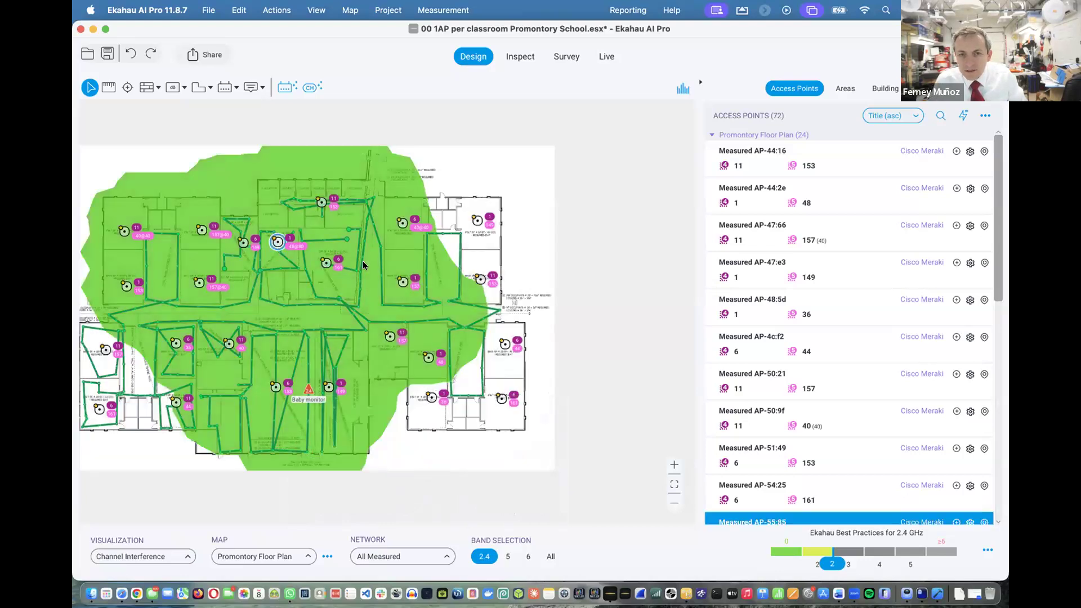
Return to Signal Strength and inspect the 2.4 GHz radio details of Measured AP-55:85, including its transmit power
click(164, 556)
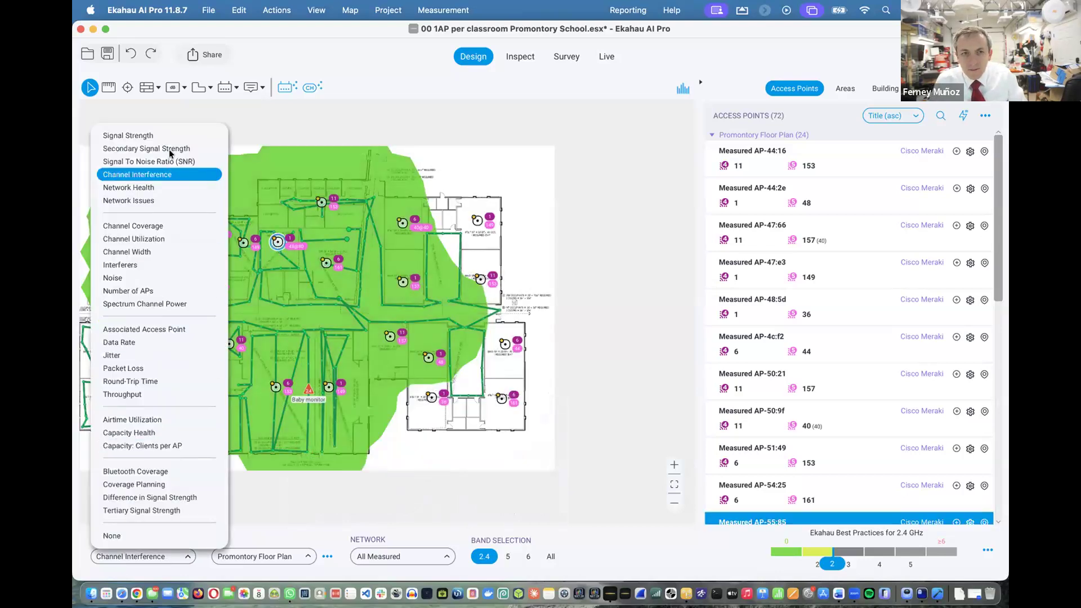
click(167, 138)
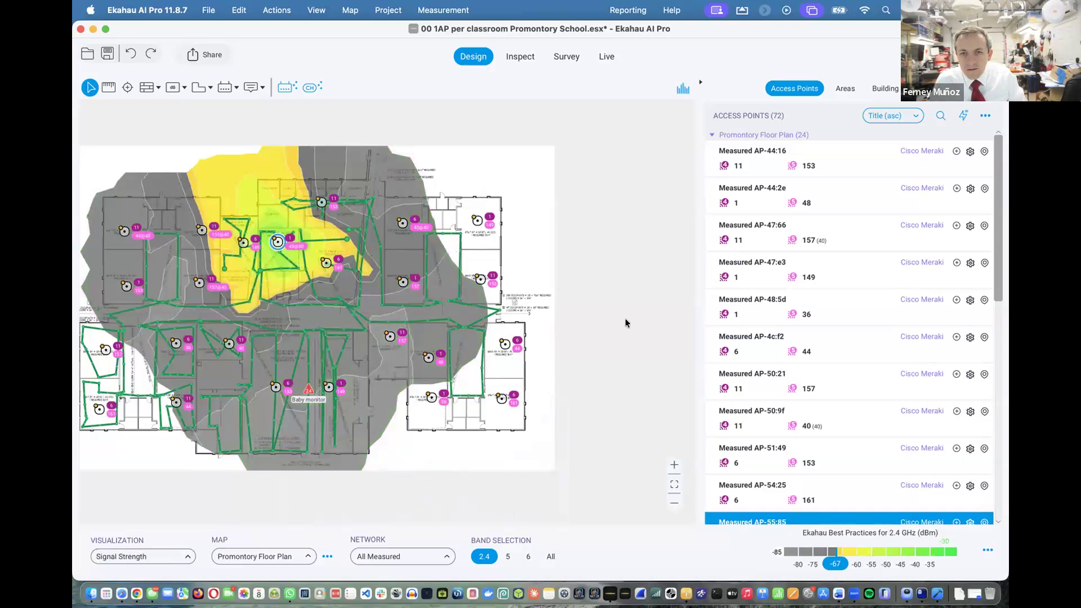
click(514, 56)
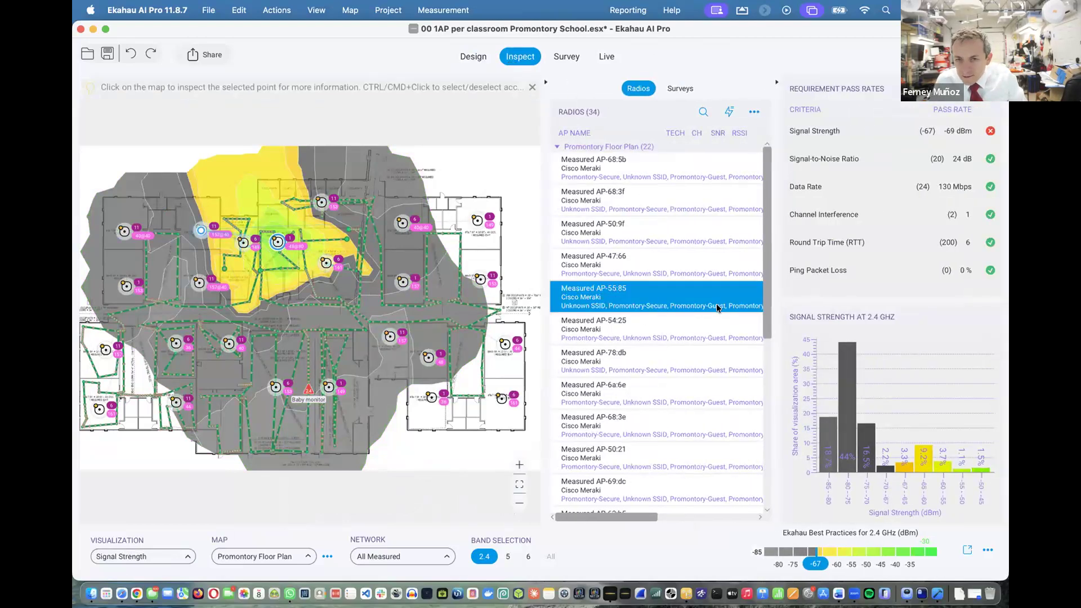
scroll(700, 299, right, 5)
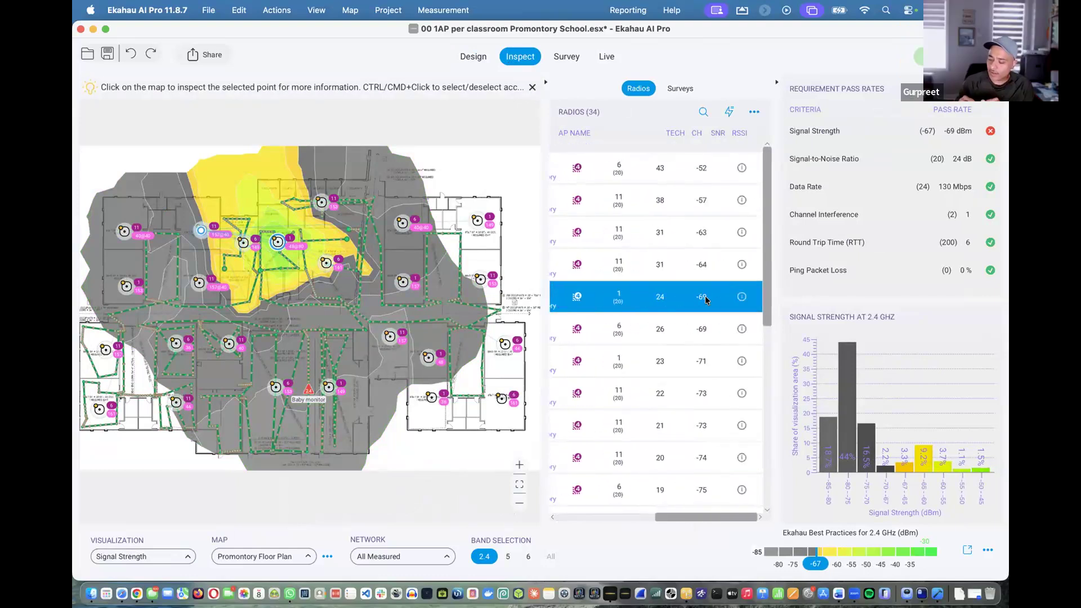
click(742, 298)
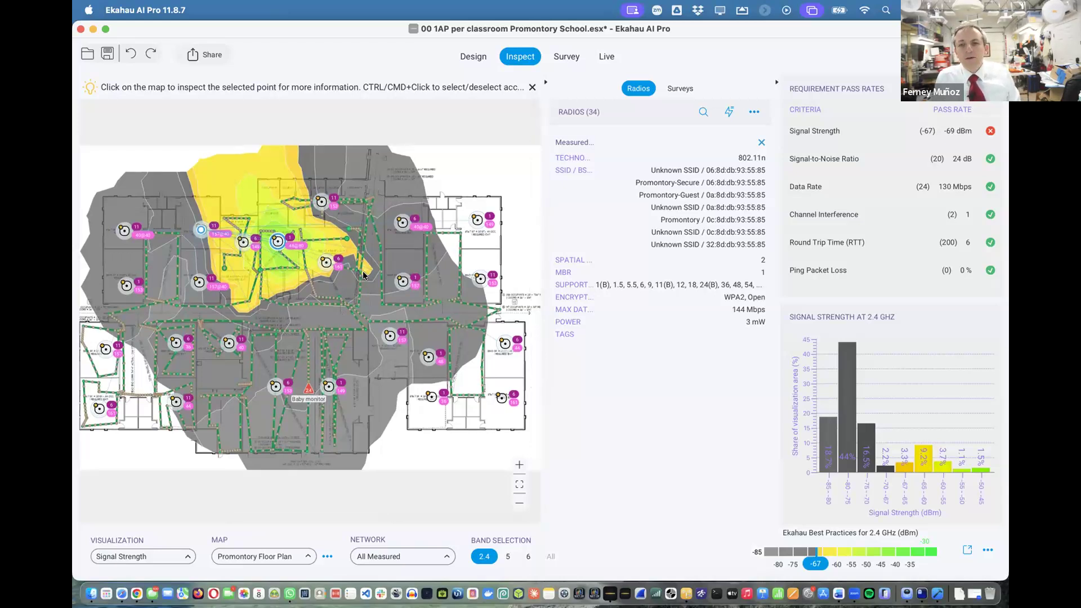
Switch to Hamina in Chrome, open the client experience view and set the link direction to Downlink
key(super+Tab)
key(super+Tab)
key(super+Tab)
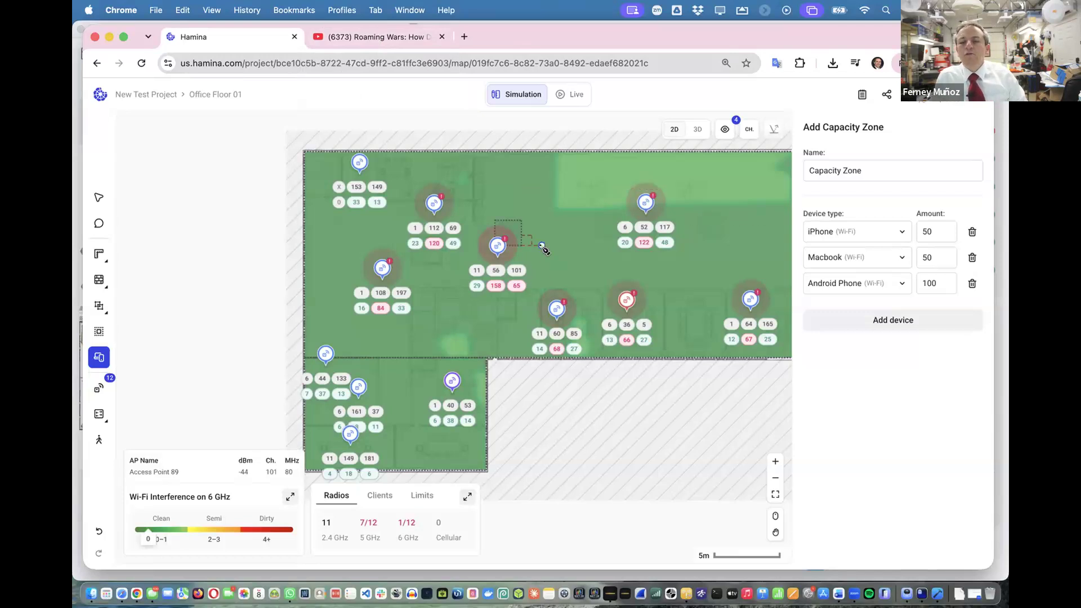
mouse_move(95, 357)
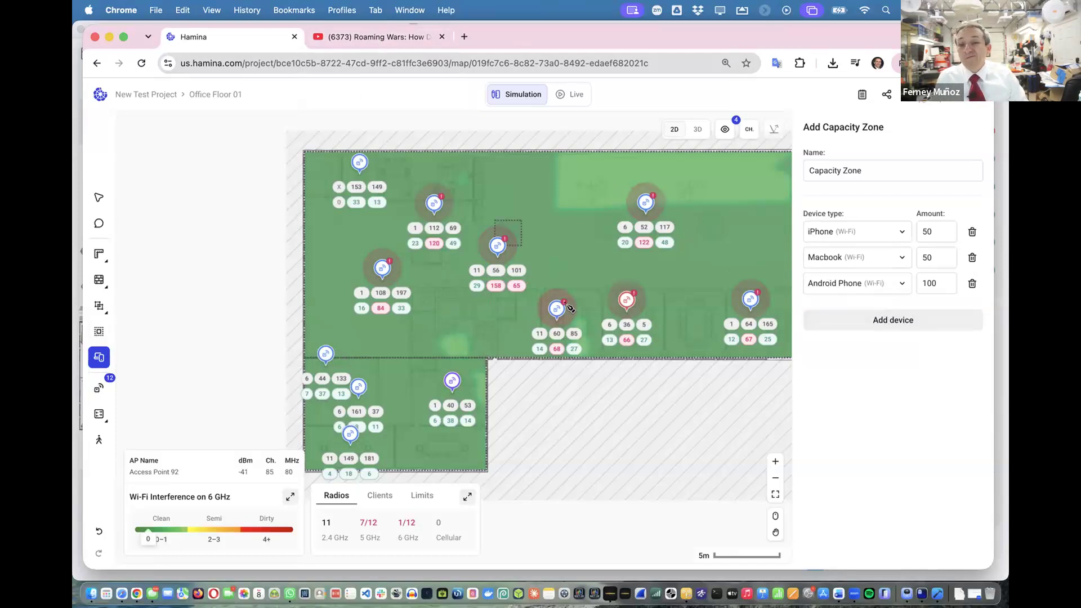
mouse_move(102, 435)
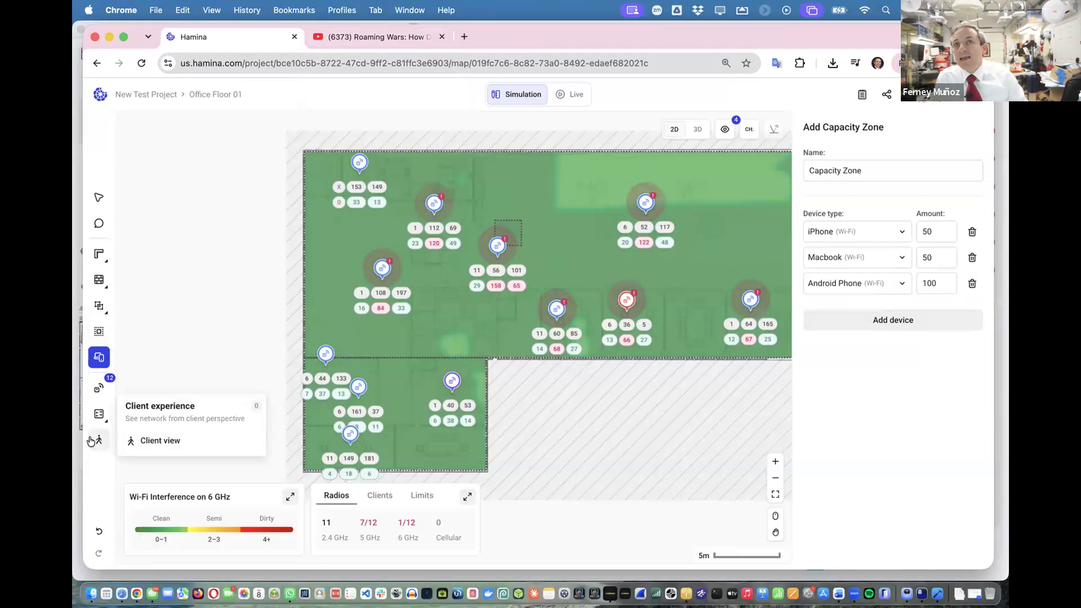
click(92, 440)
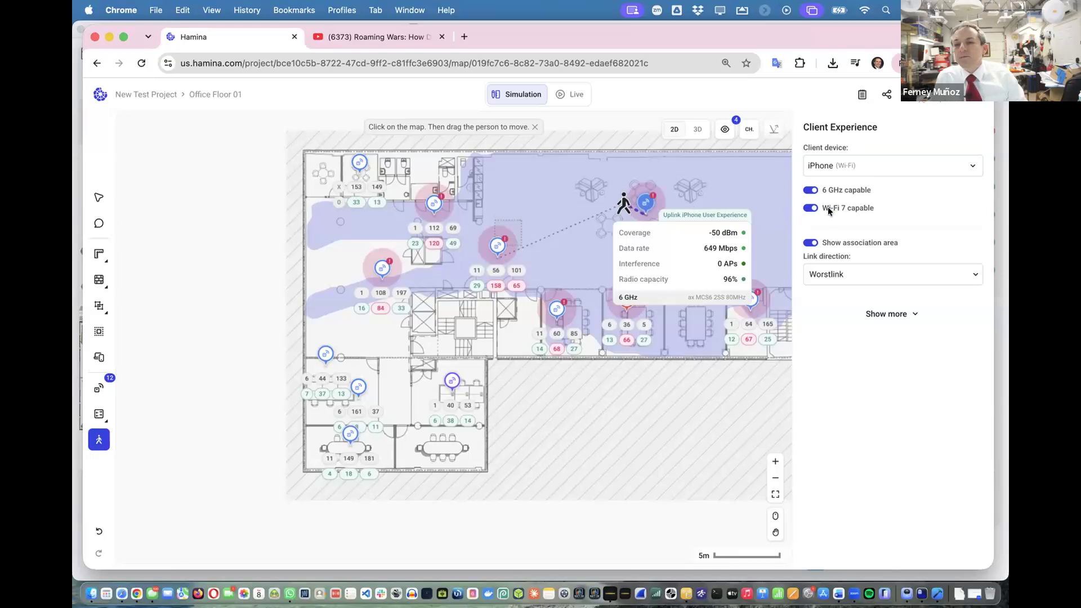
click(854, 278)
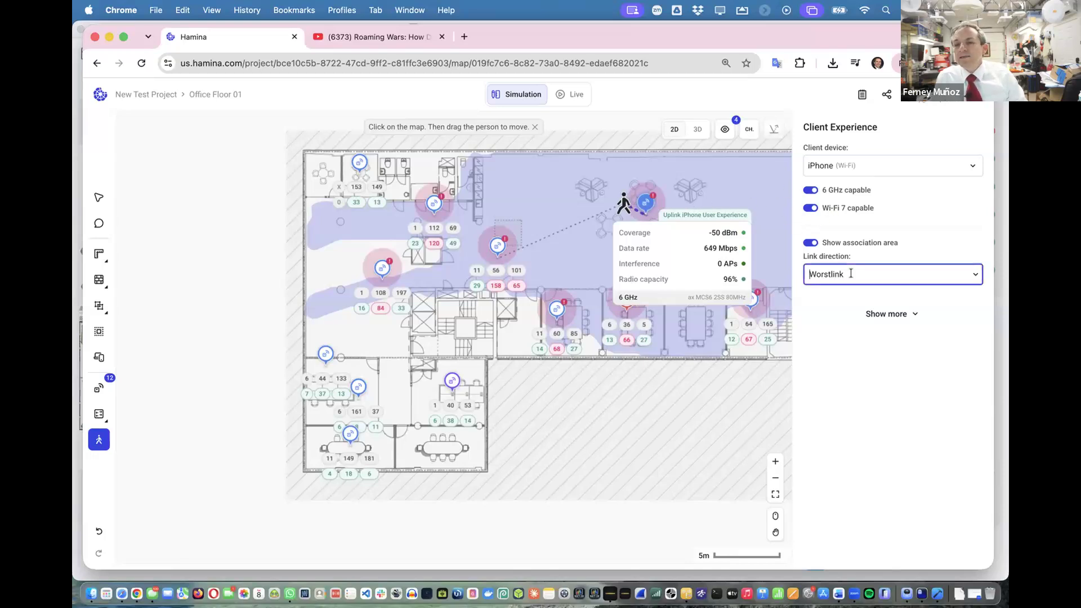
click(844, 309)
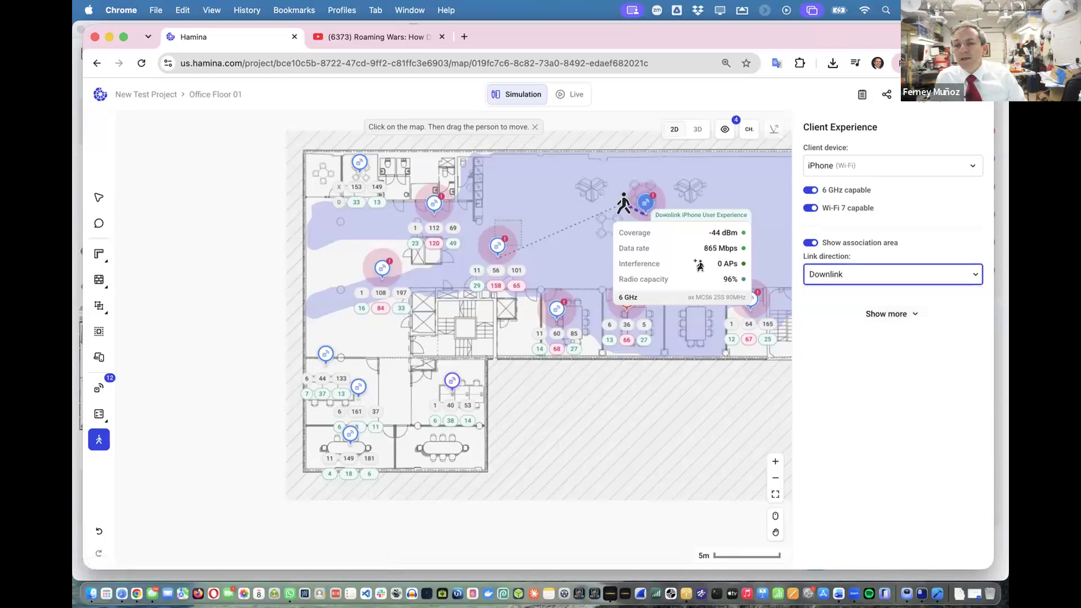
Relocate the simulated iPhone client from the large open area to a spot beside the channel 108 access point
click(557, 209)
drag(557, 208, 340, 288)
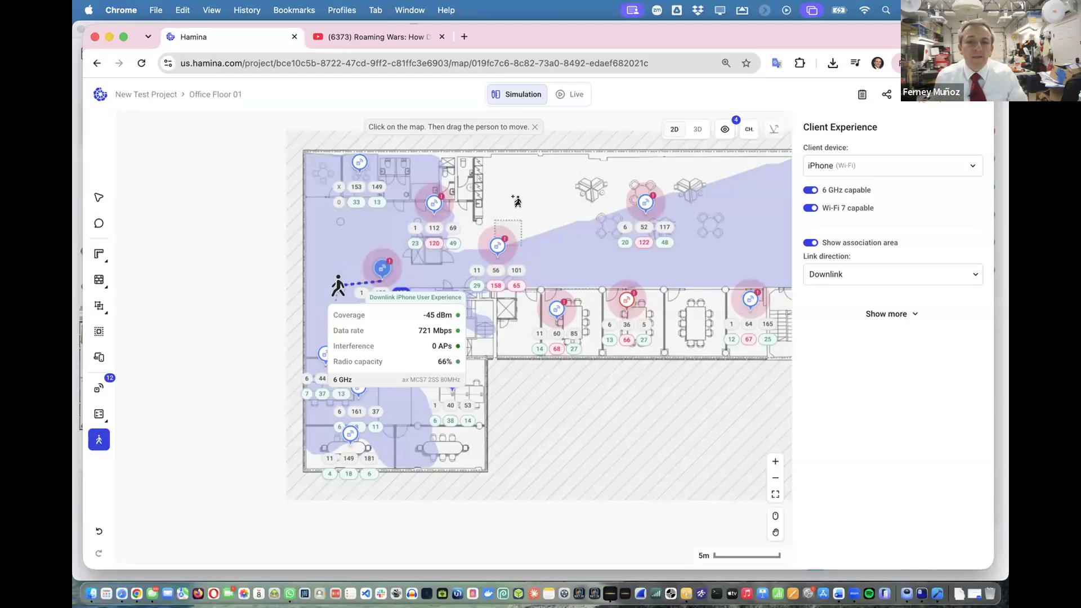
click(101, 362)
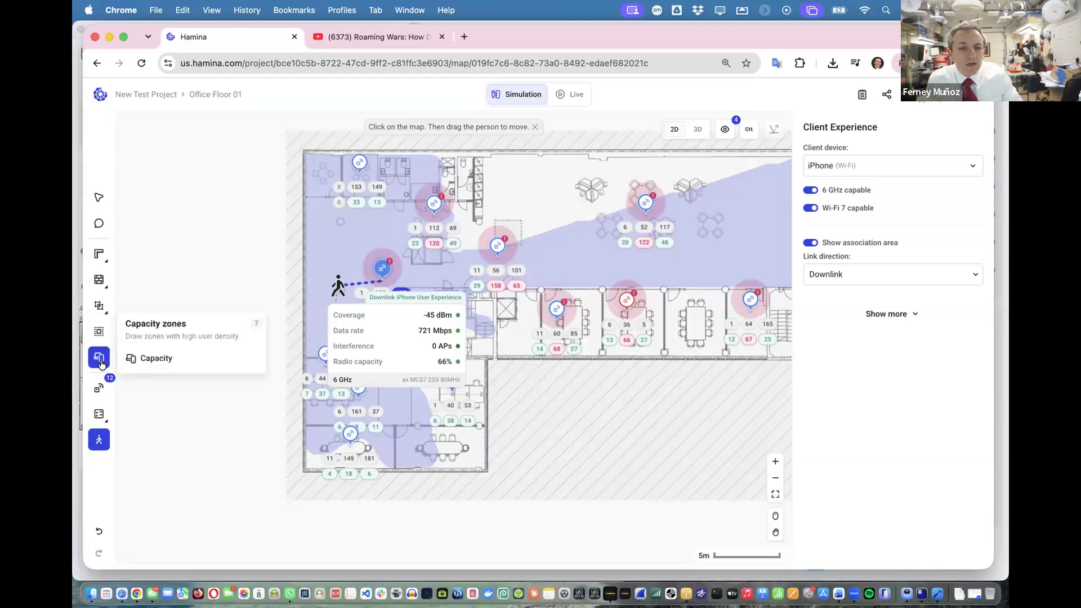
click(99, 440)
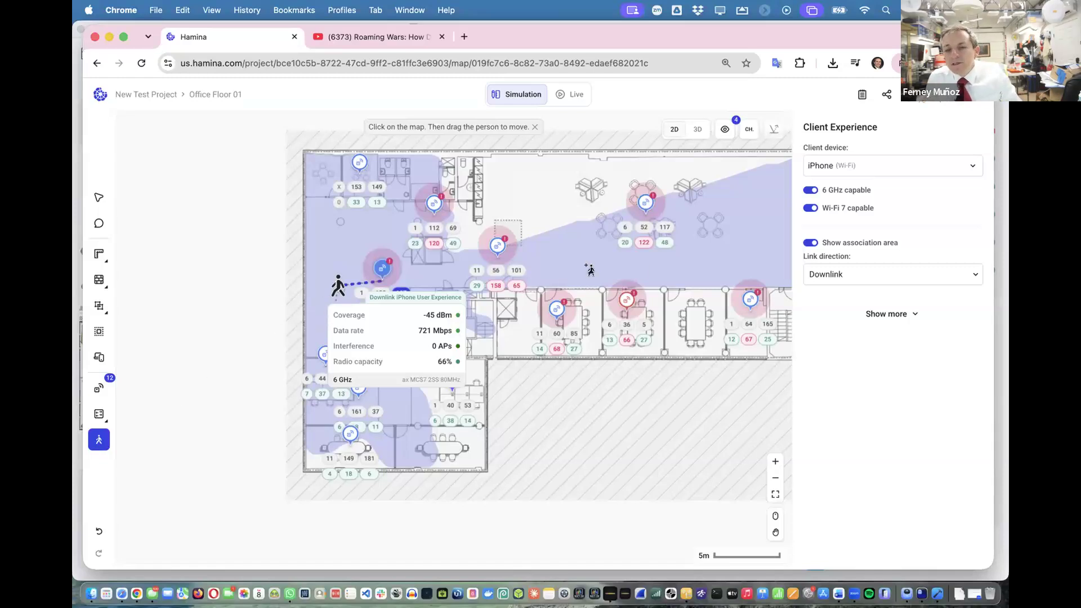
View the building in 3D with all floors shown and examine it from several angles
click(697, 130)
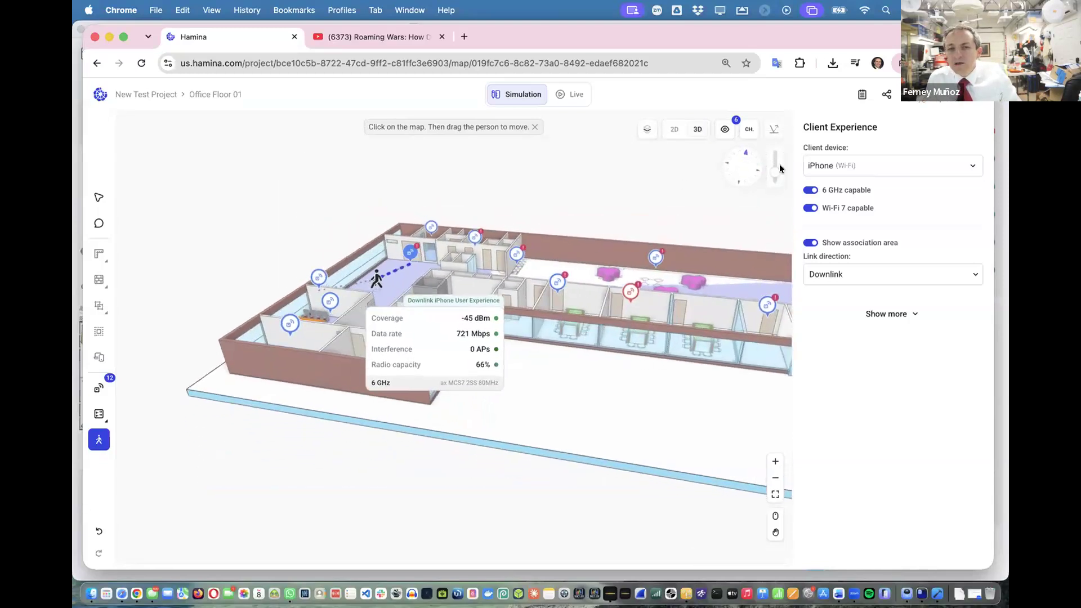
click(99, 197)
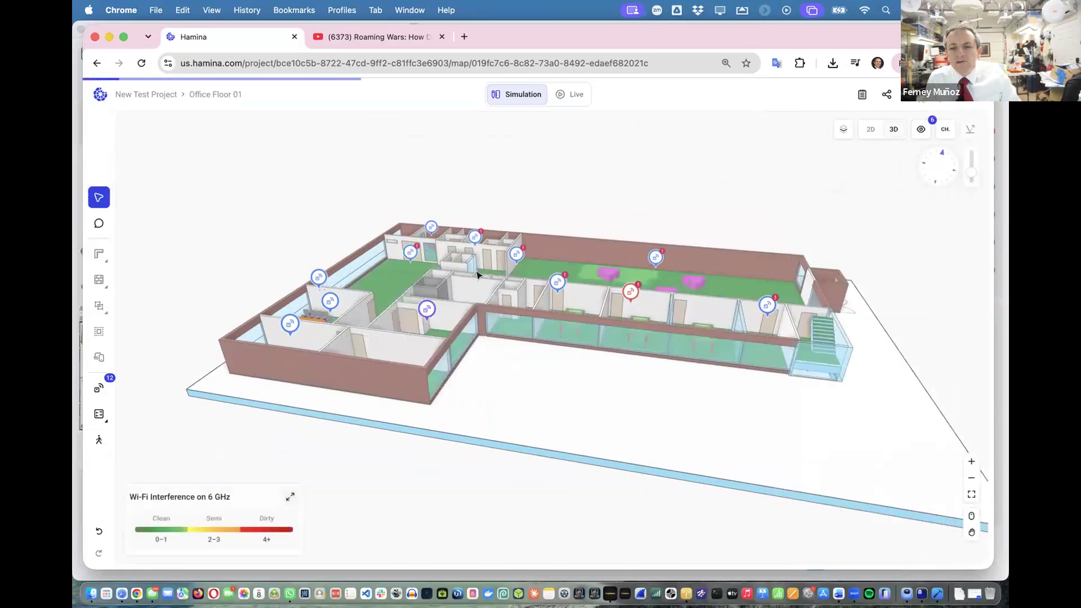
click(843, 129)
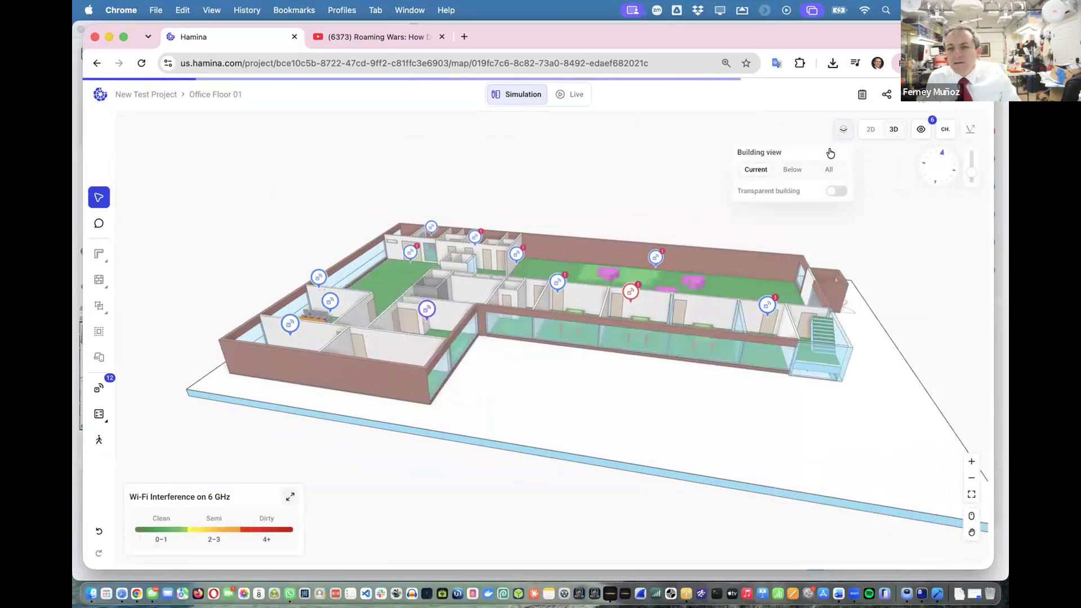
click(829, 169)
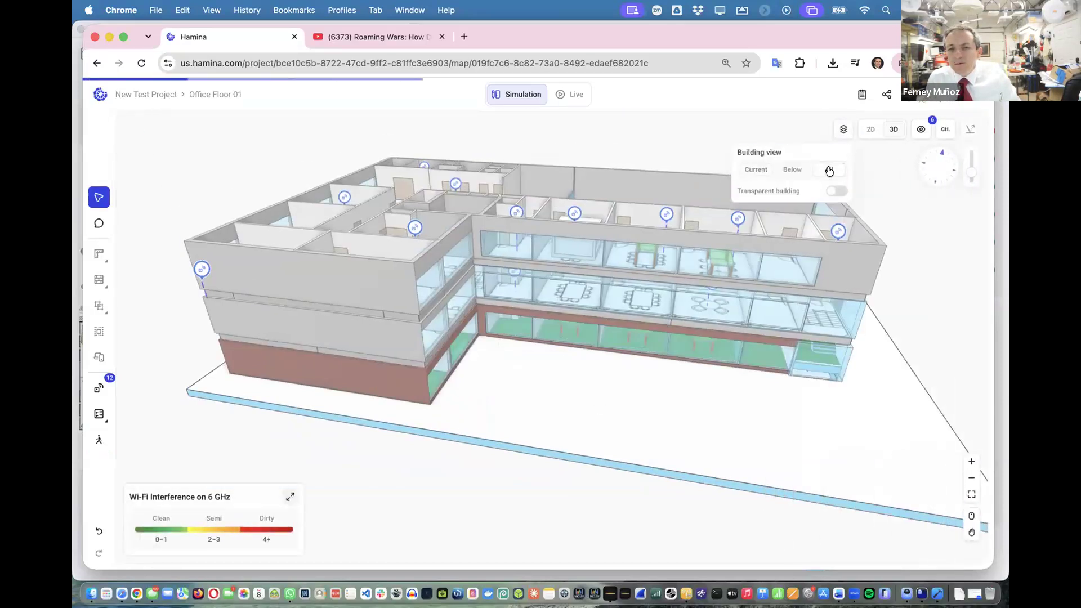
drag(752, 374, 346, 329)
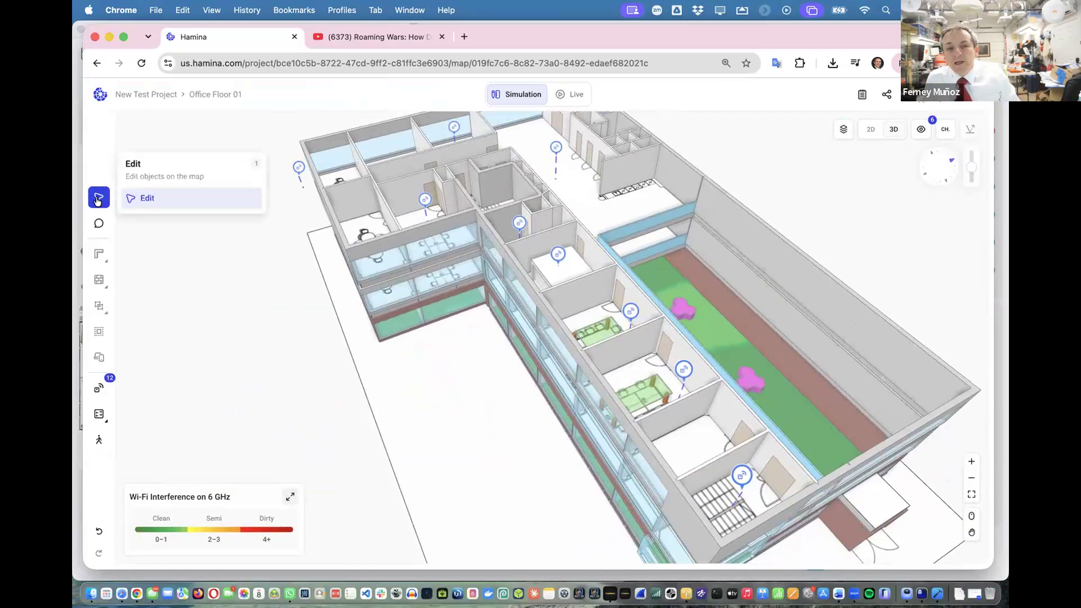
mouse_move(96, 424)
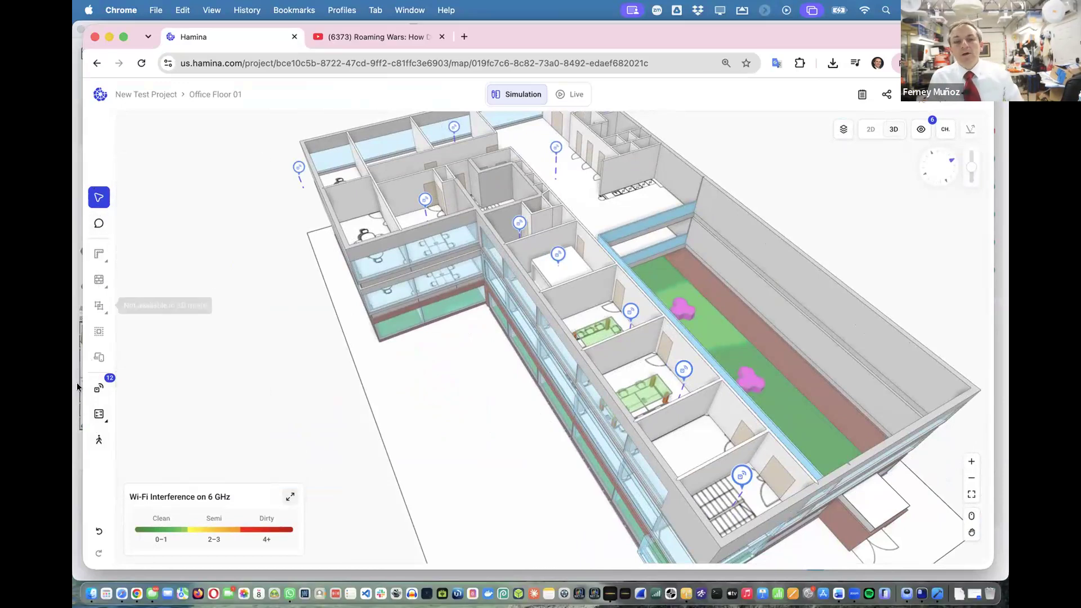
drag(760, 397, 743, 265)
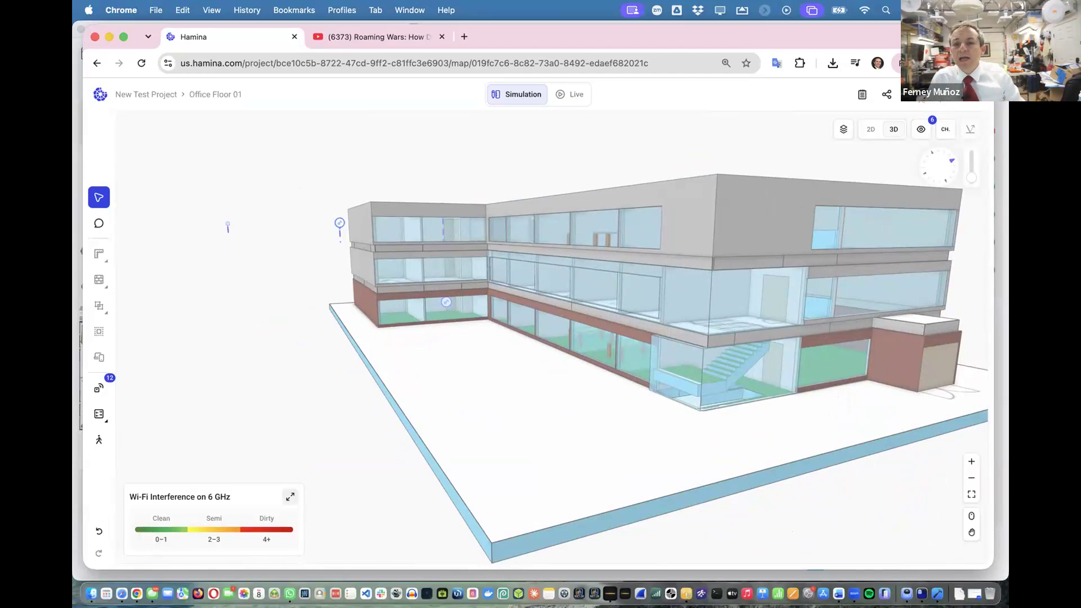
In the 2D plan, move access point 90 slightly away from the outer wall and isolate access point 89's 6 GHz interference heatmap
click(871, 127)
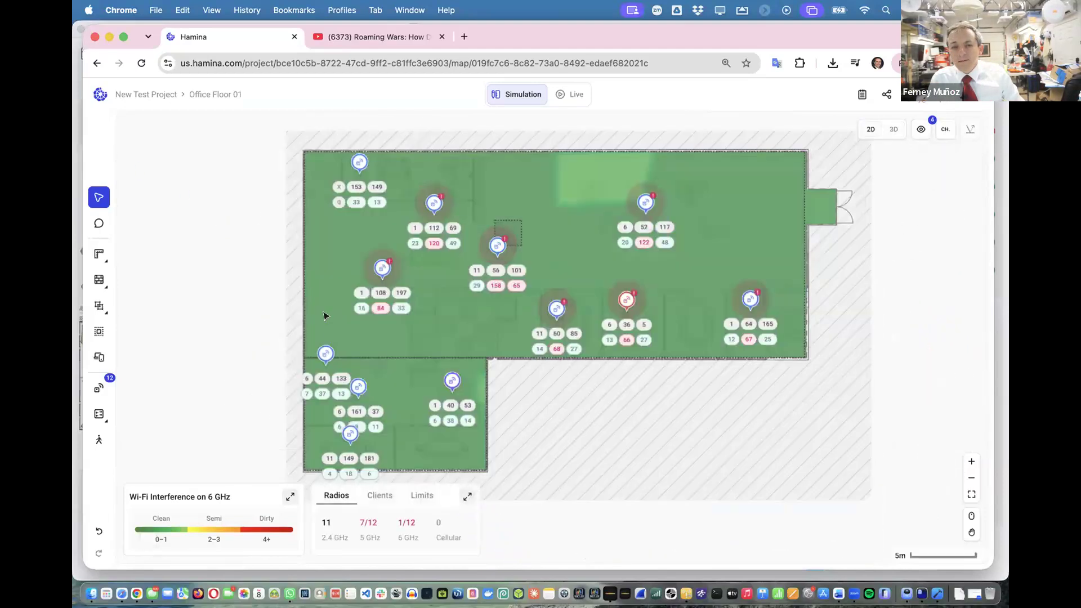
click(326, 354)
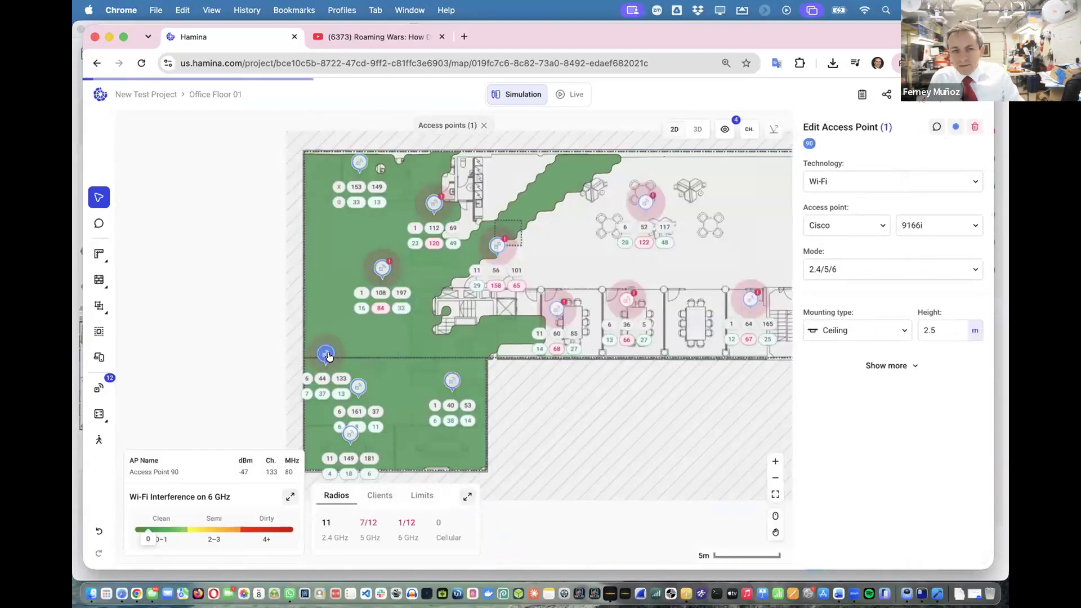
drag(325, 354, 348, 367)
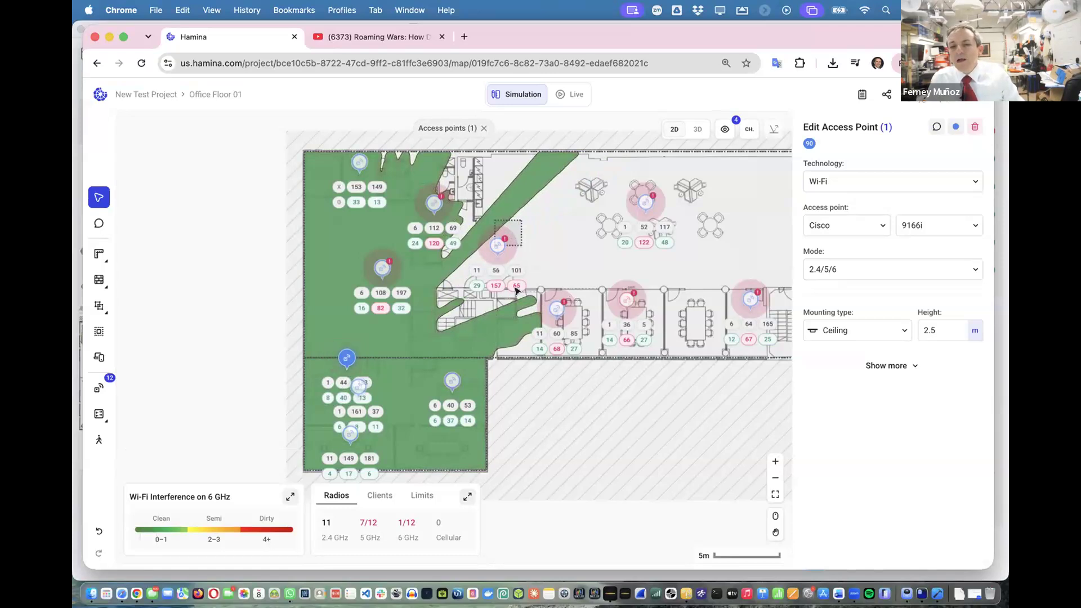
click(496, 249)
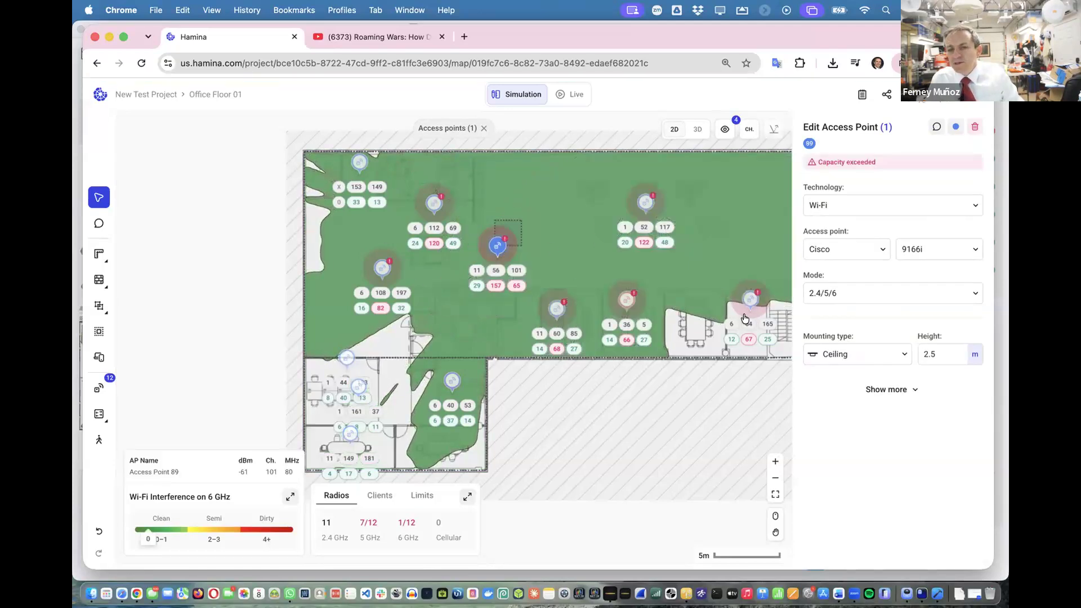
Switch the Wi-Fi interference heatmap to the 5 GHz band and deselect the access point
click(291, 499)
click(371, 408)
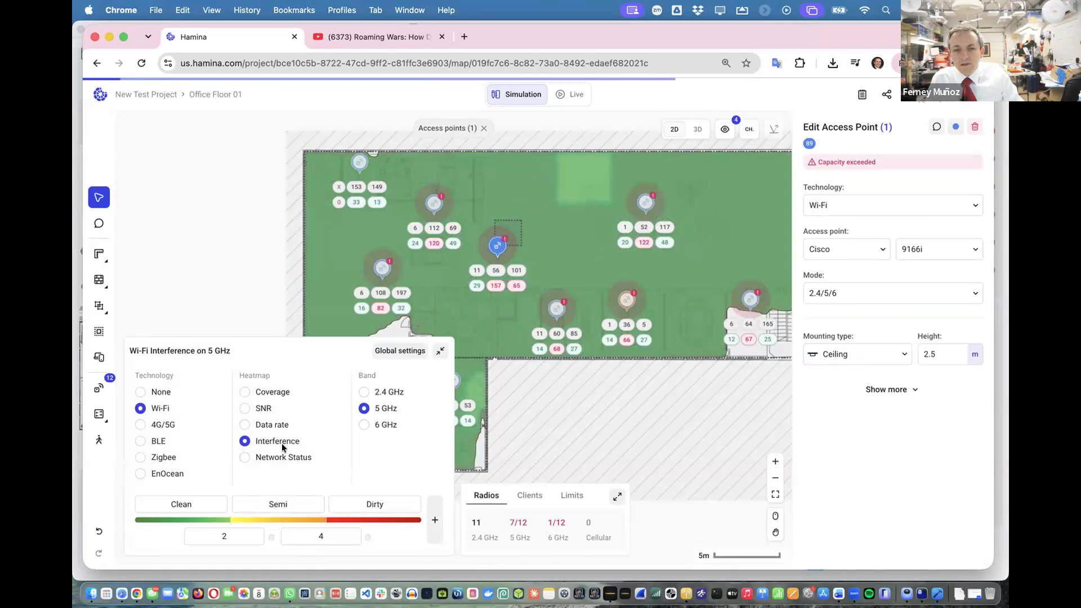
click(580, 236)
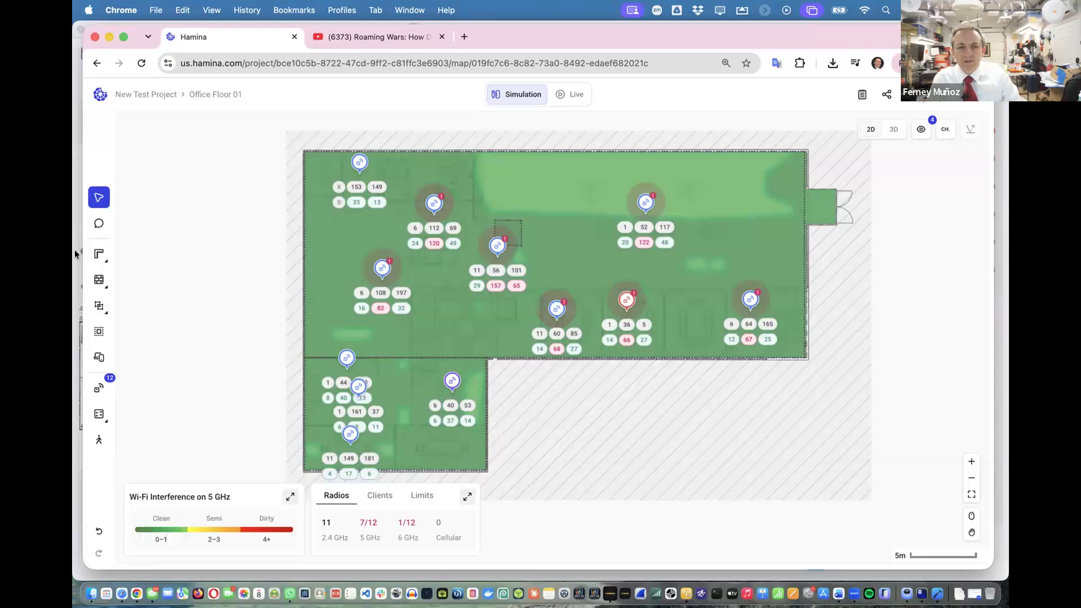
Add five ceiling-mounted Cisco 9166i Wi-Fi access points around the middle of the large upper area of the floor plan
click(96, 389)
click(165, 389)
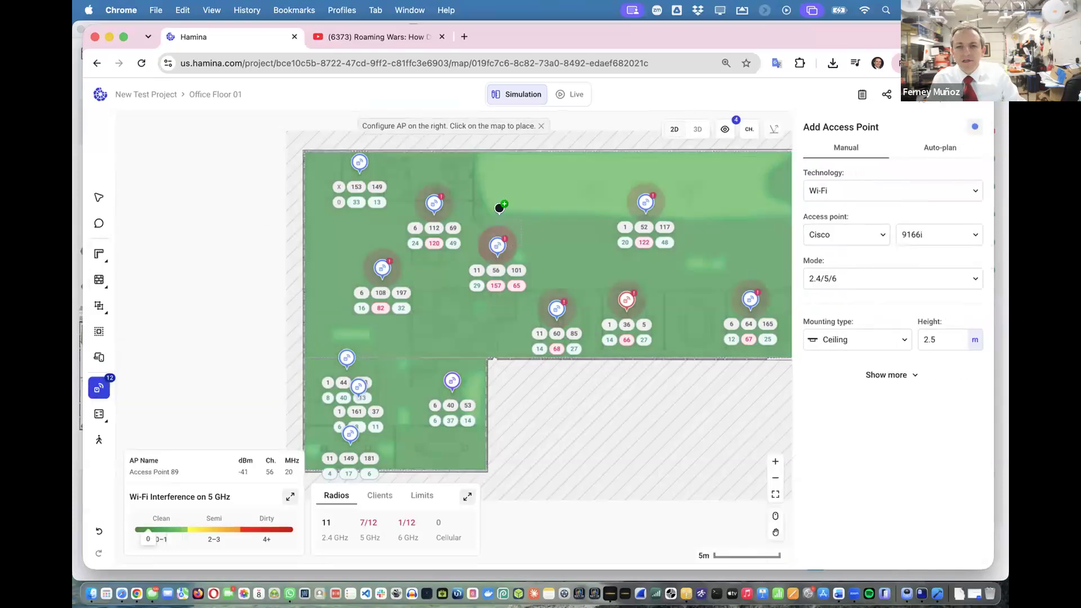
click(508, 176)
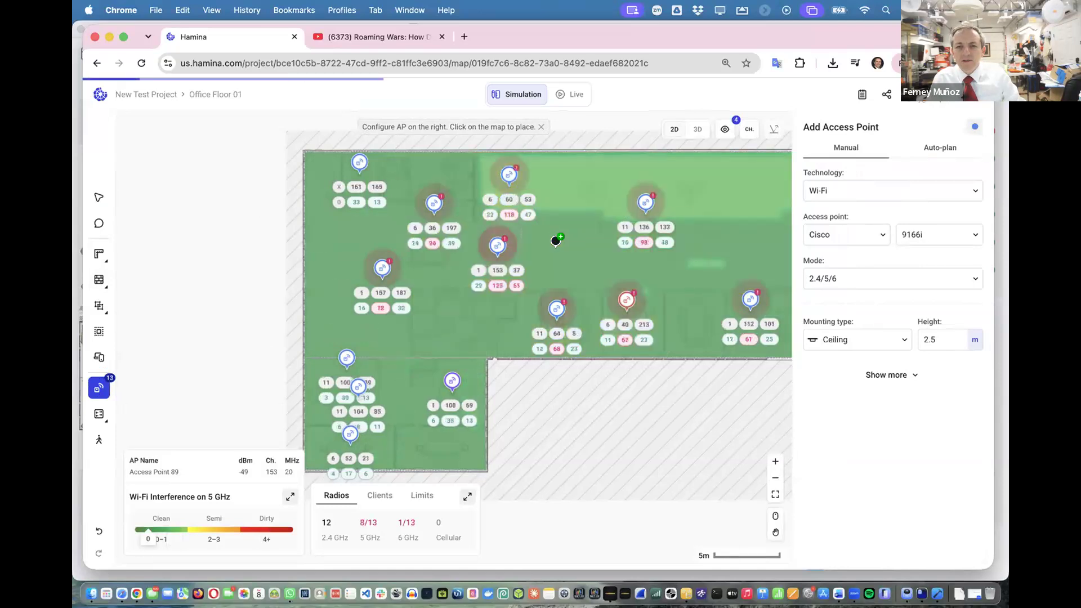
click(565, 210)
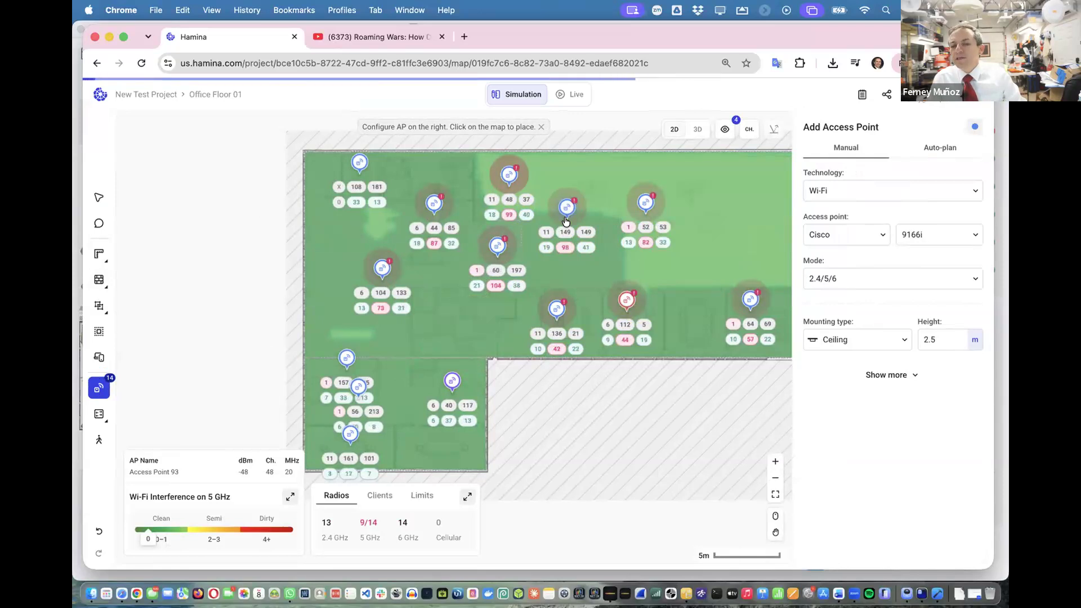
click(597, 175)
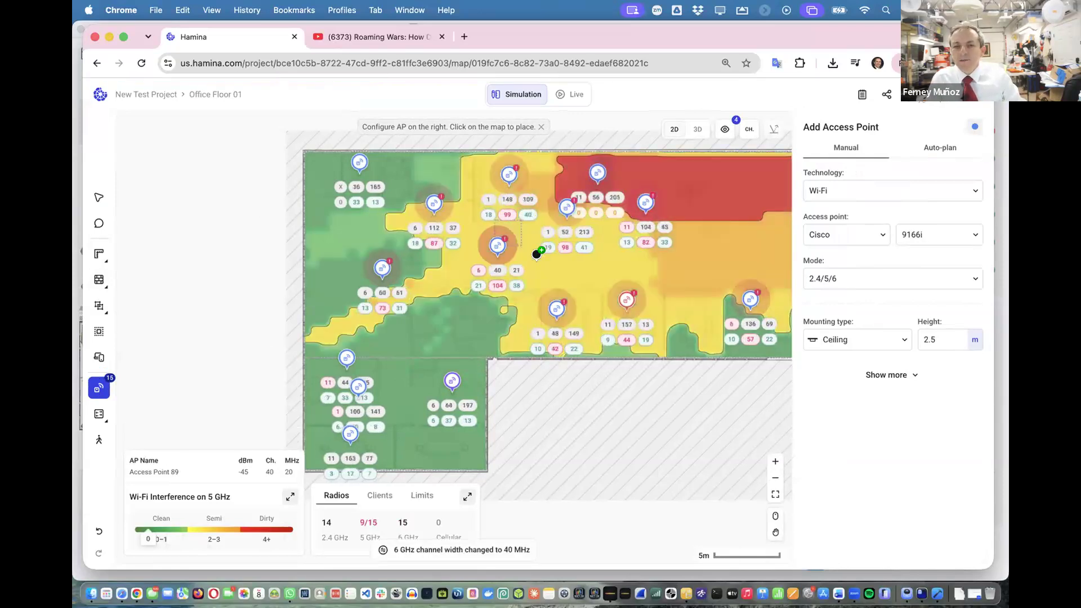
click(538, 249)
click(594, 268)
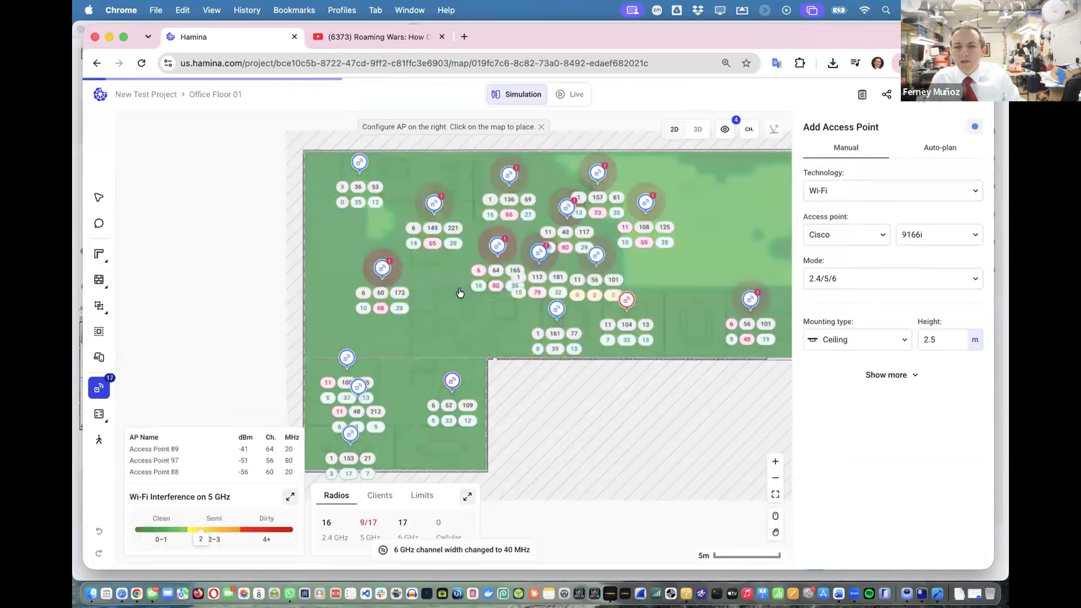
Place four more access points: one in the left-centre of the upper area and three in its right half
click(441, 279)
click(639, 276)
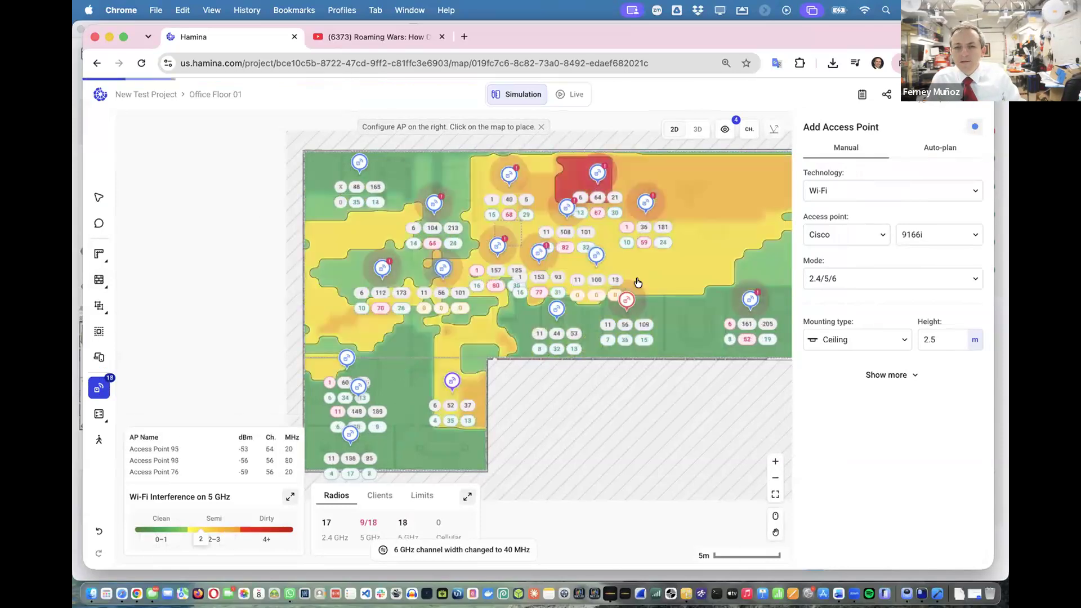
click(680, 251)
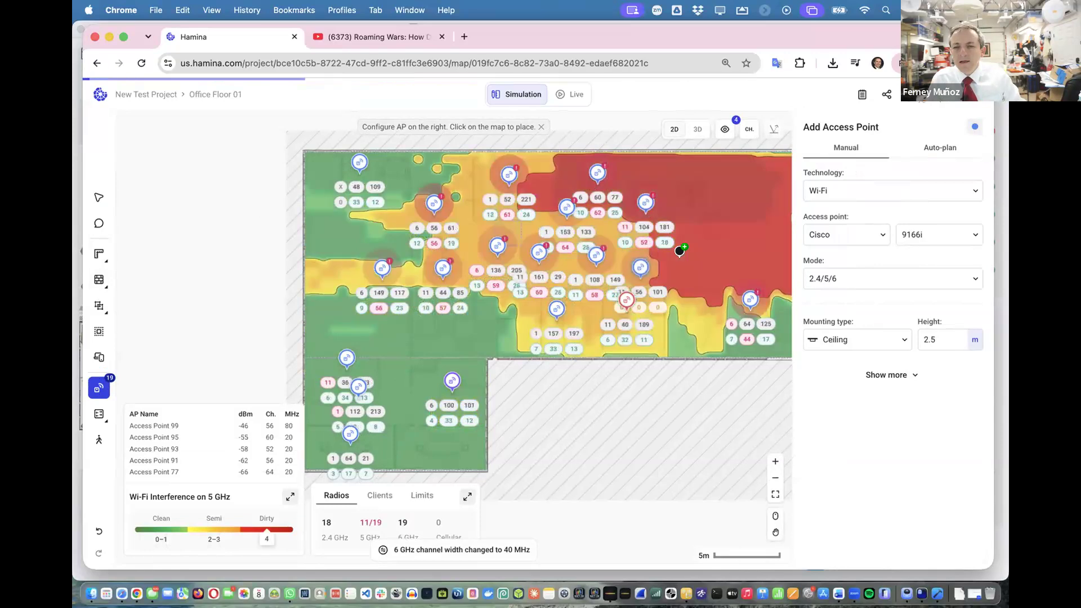
click(683, 189)
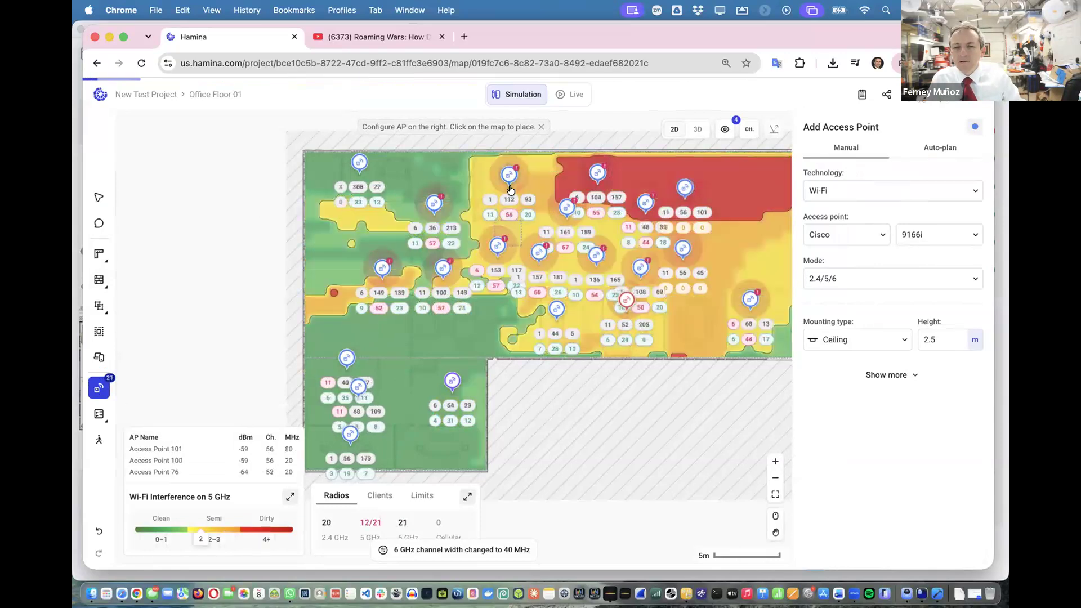
Place five access points on the left side of the floor: three in the upper-left area and two around the lower wing
click(444, 169)
click(402, 175)
click(349, 235)
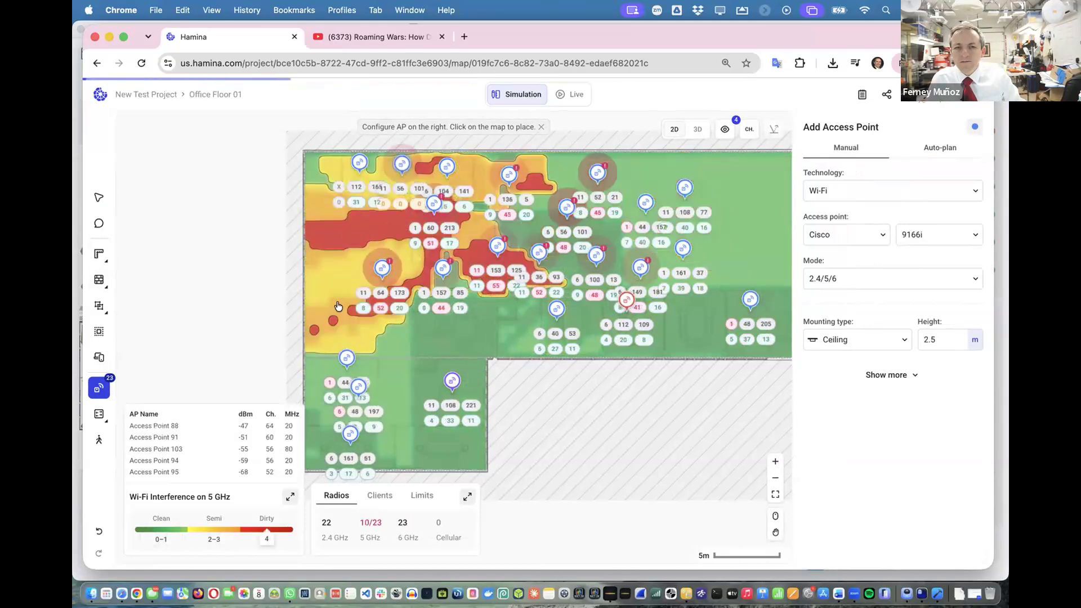
click(418, 341)
click(396, 391)
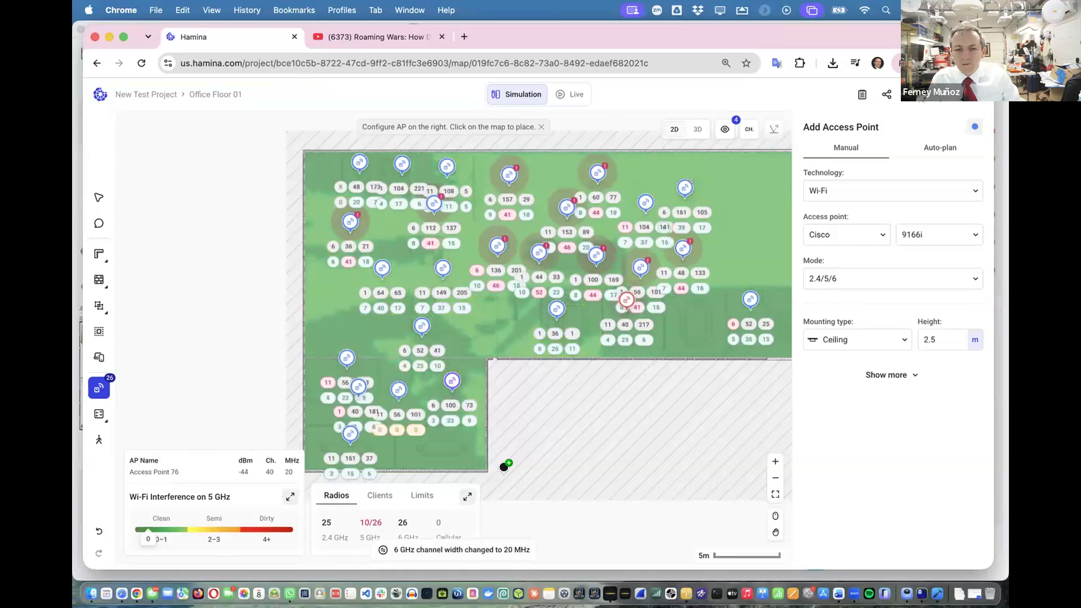
Fill gaps in the upper area with seven more access points, four of them toward its right end
click(731, 229)
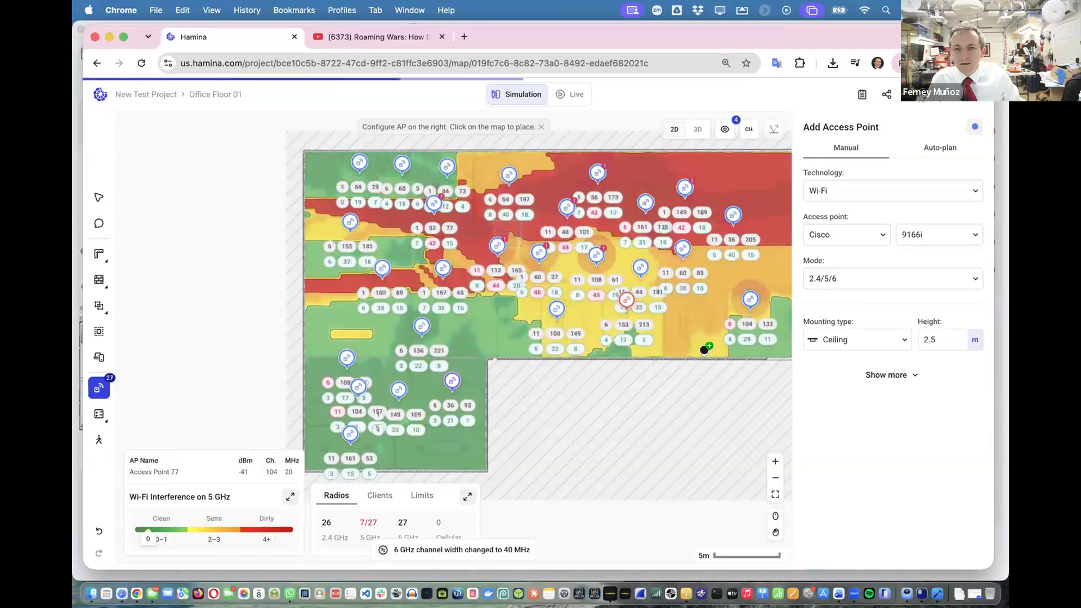
click(542, 179)
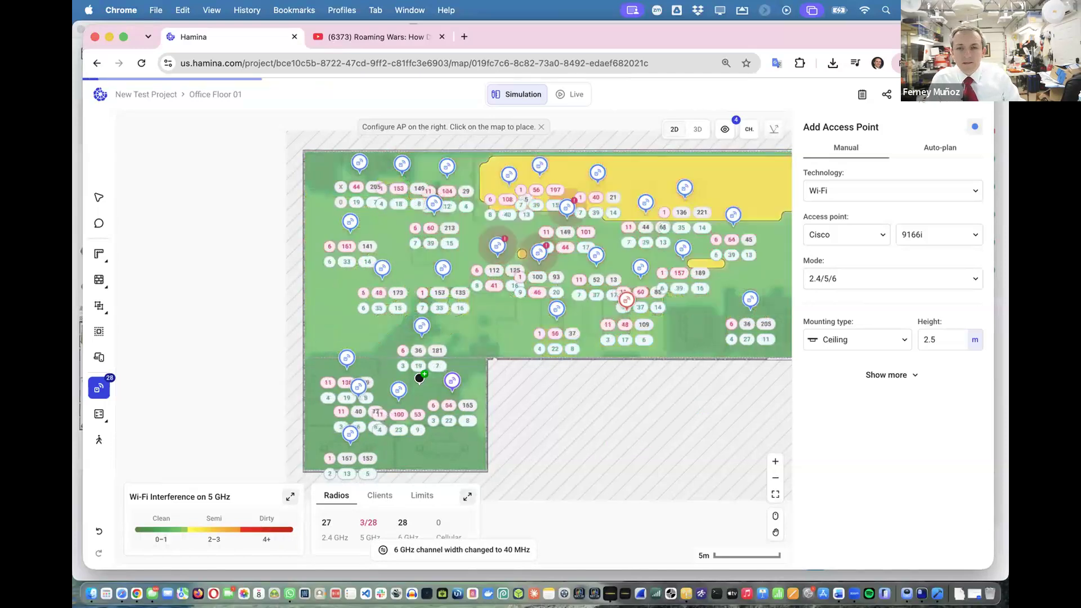
click(335, 303)
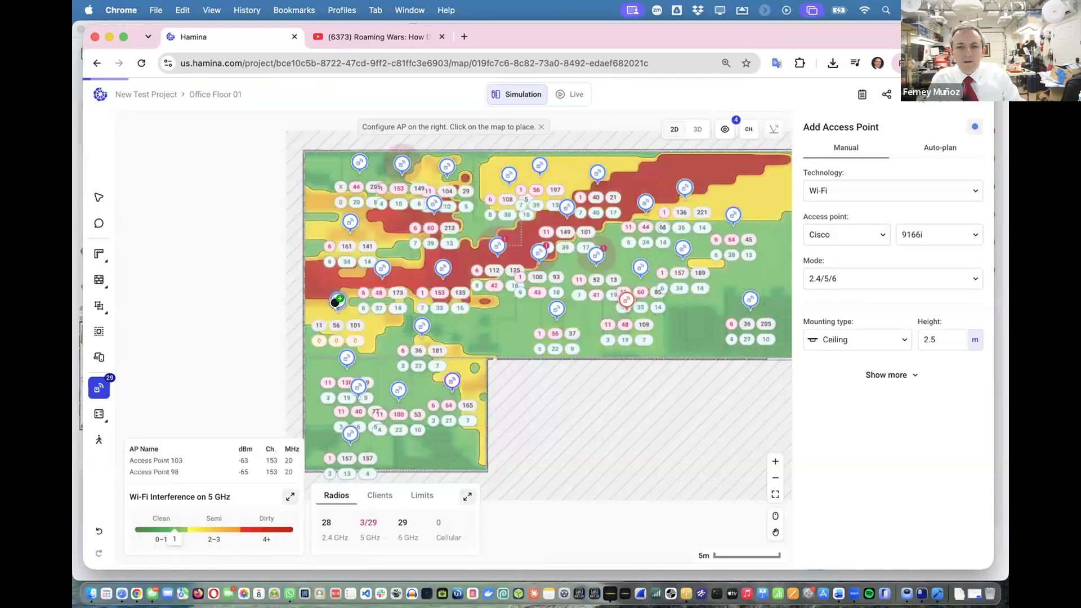
click(503, 308)
click(701, 308)
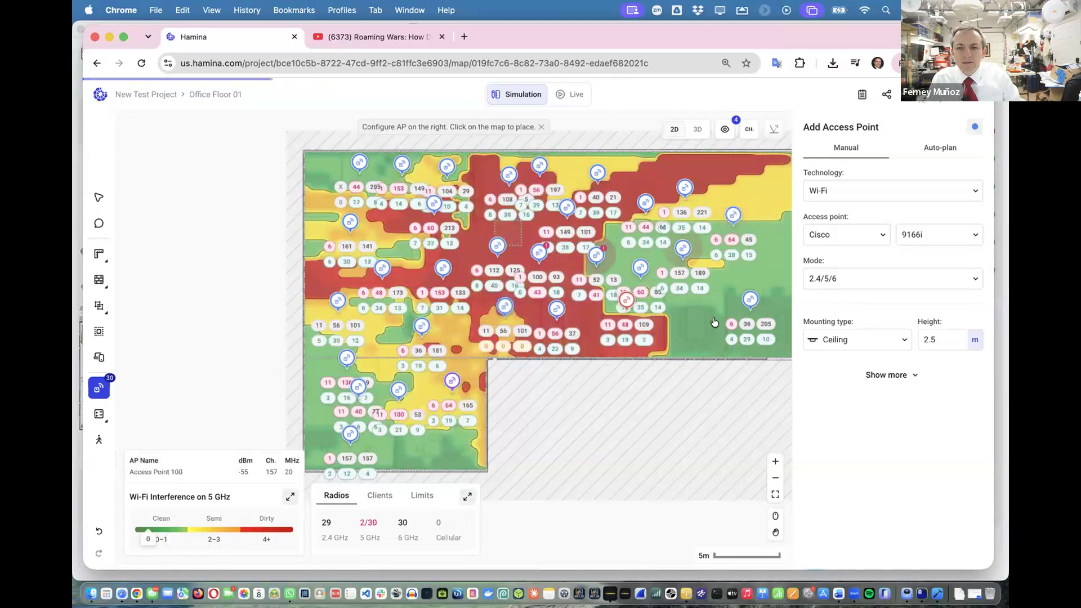
click(754, 275)
click(758, 188)
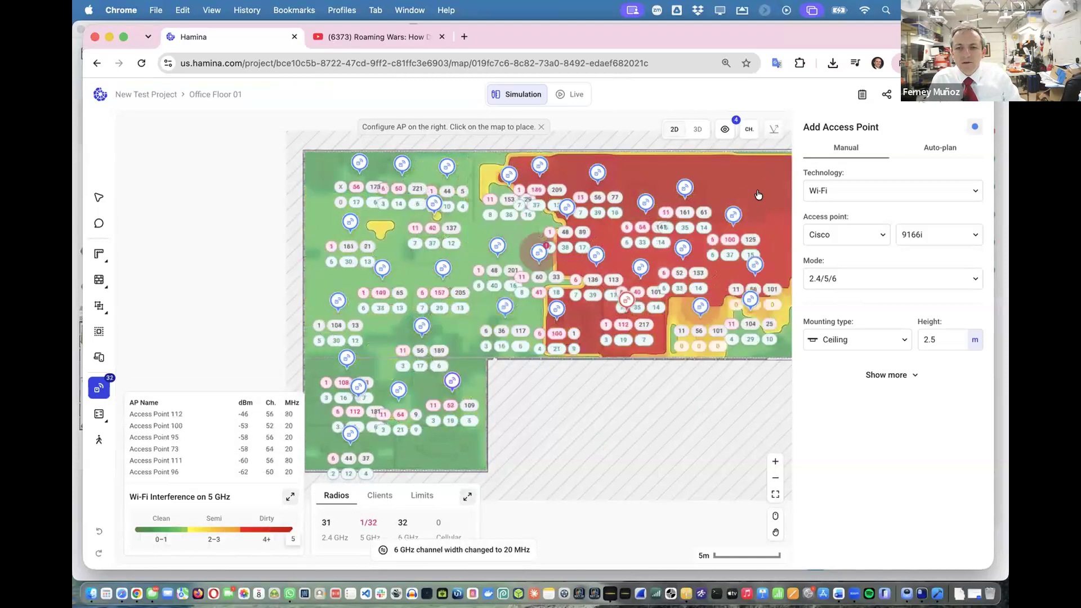
Place eight more access points in remaining gaps, mostly in the upper-left area and lower wing, plus one in the lower right
click(387, 330)
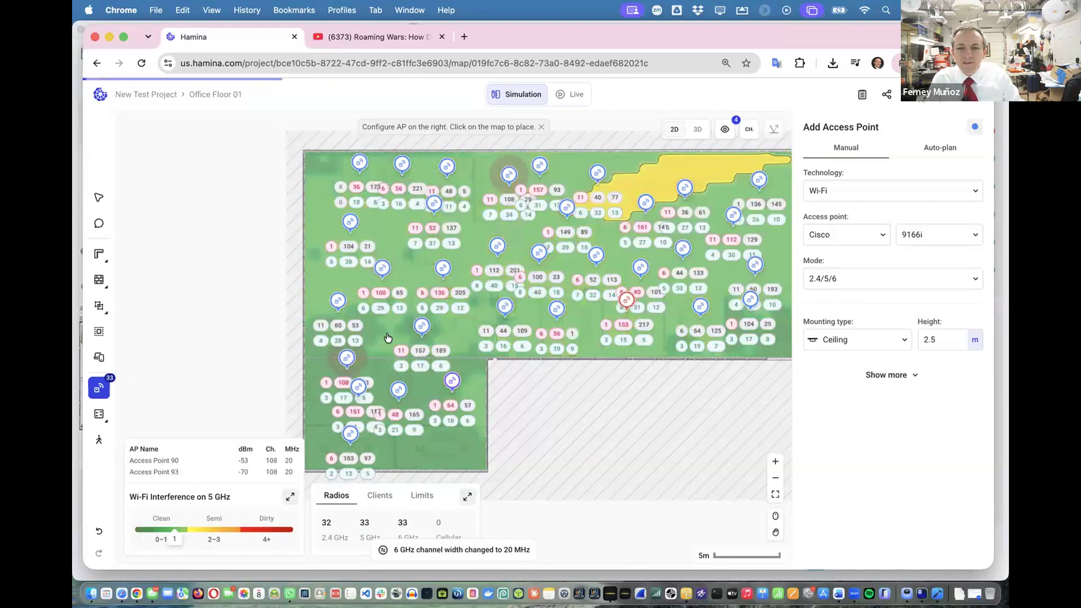
click(445, 441)
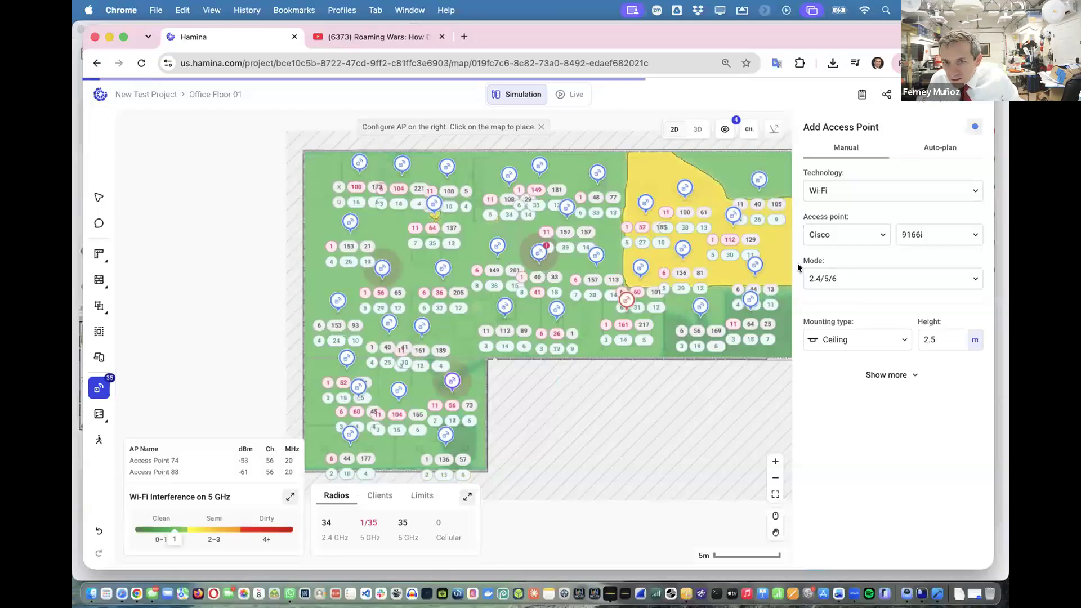
click(389, 236)
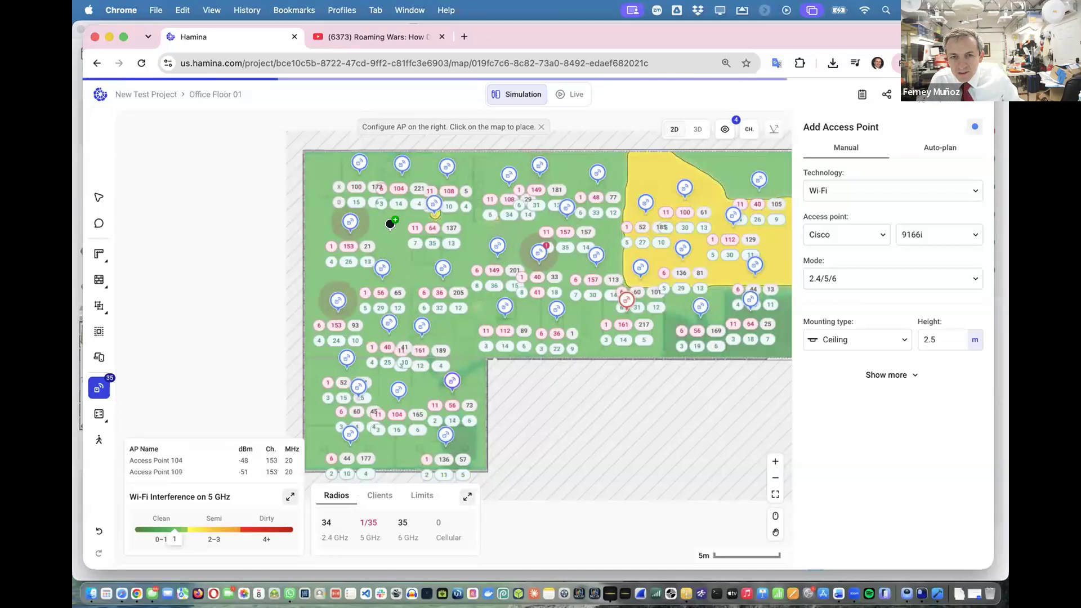
click(322, 182)
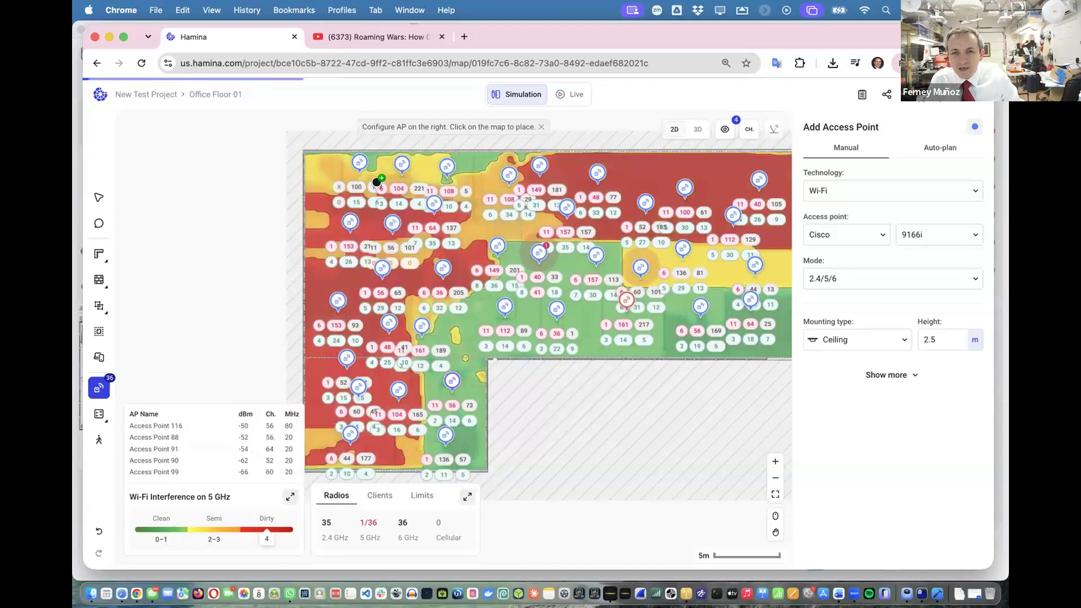
click(476, 180)
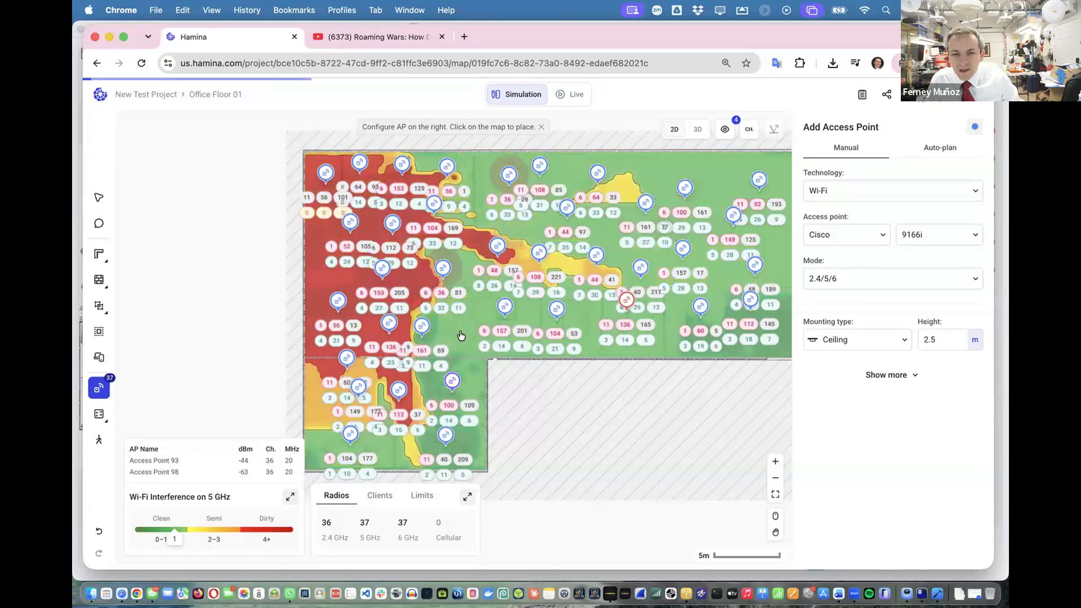
click(450, 325)
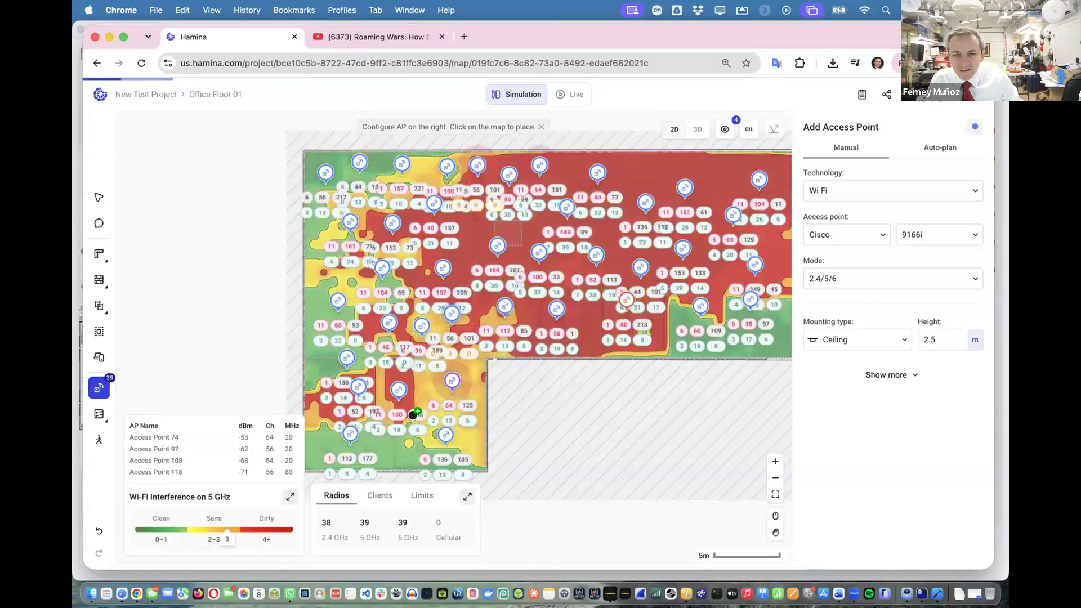
click(396, 437)
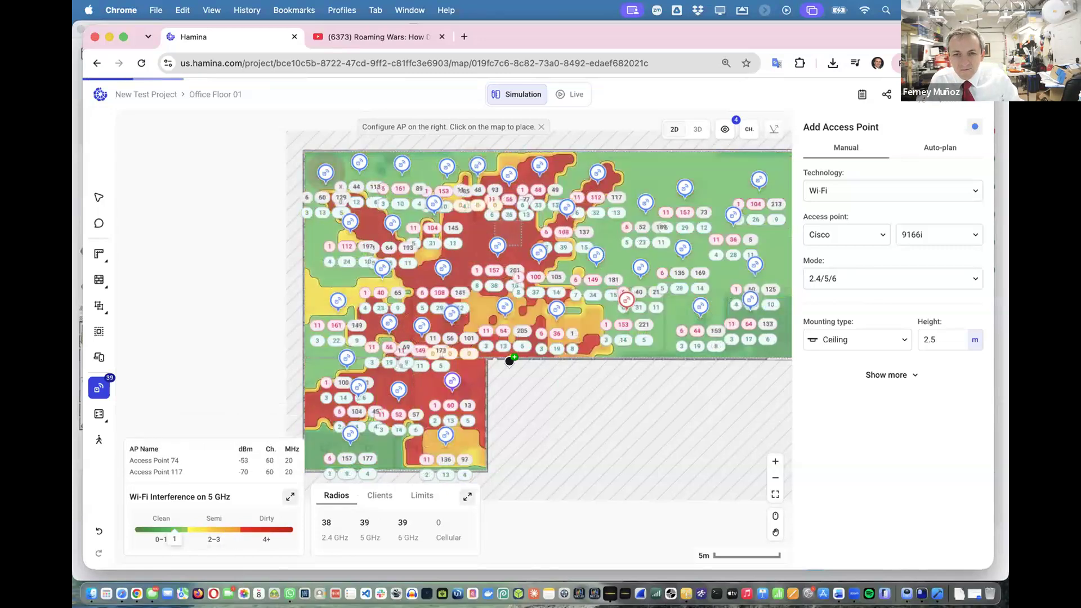
click(665, 314)
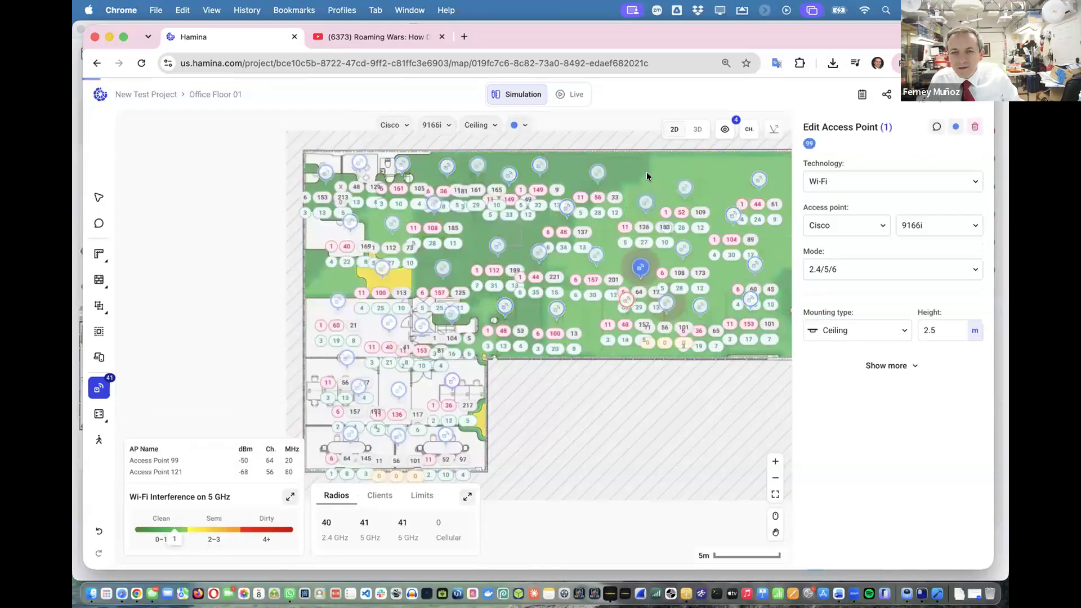
key(Escape)
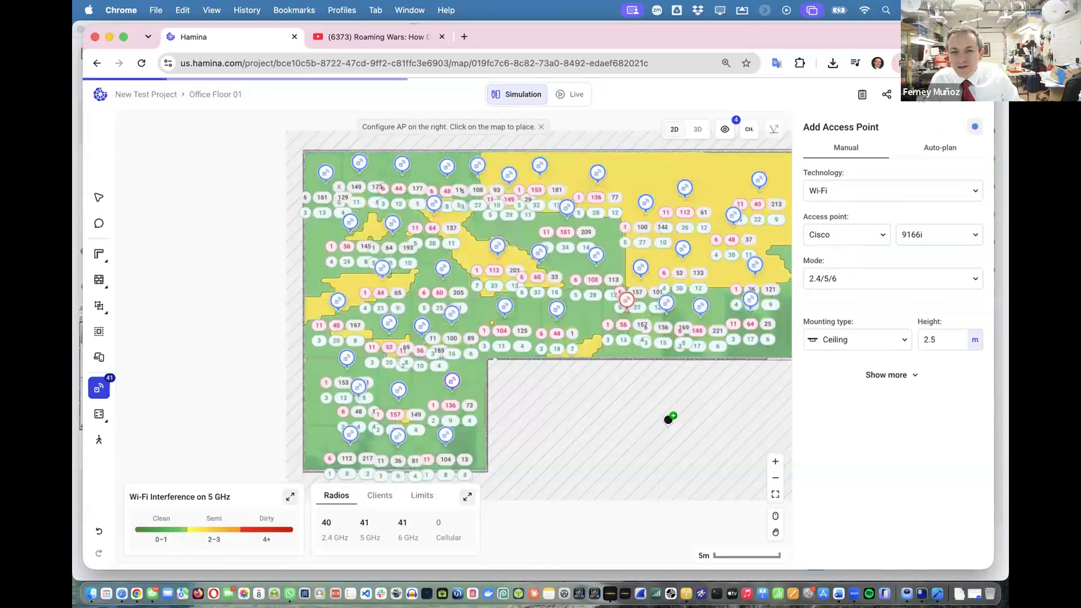
Check the interference legend's area percentages and add two access points along the upper wall in the right half of the floor
mouse_move(219, 545)
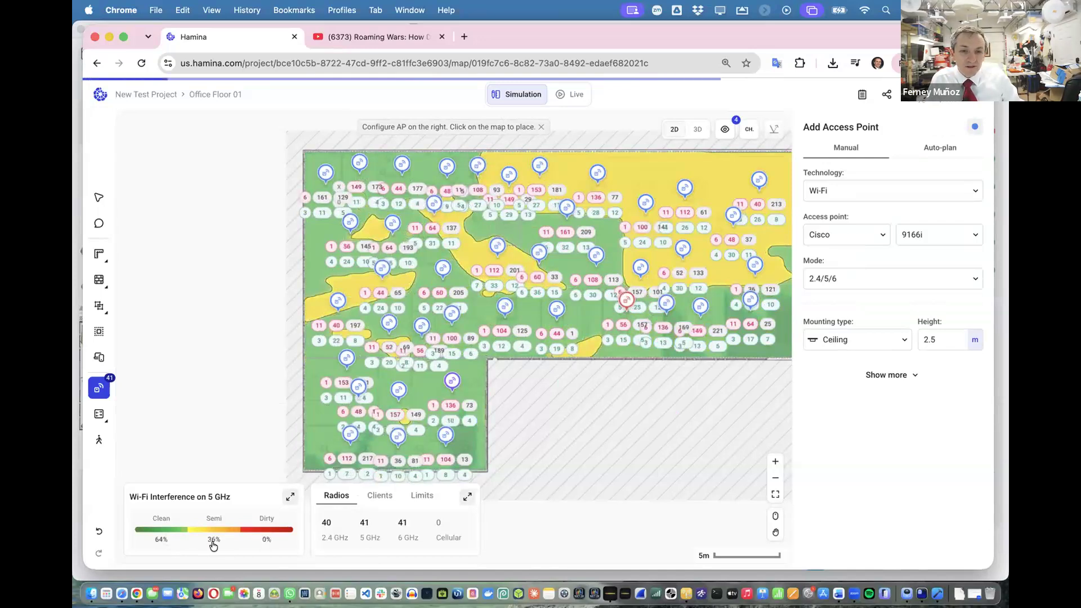
click(635, 177)
click(698, 172)
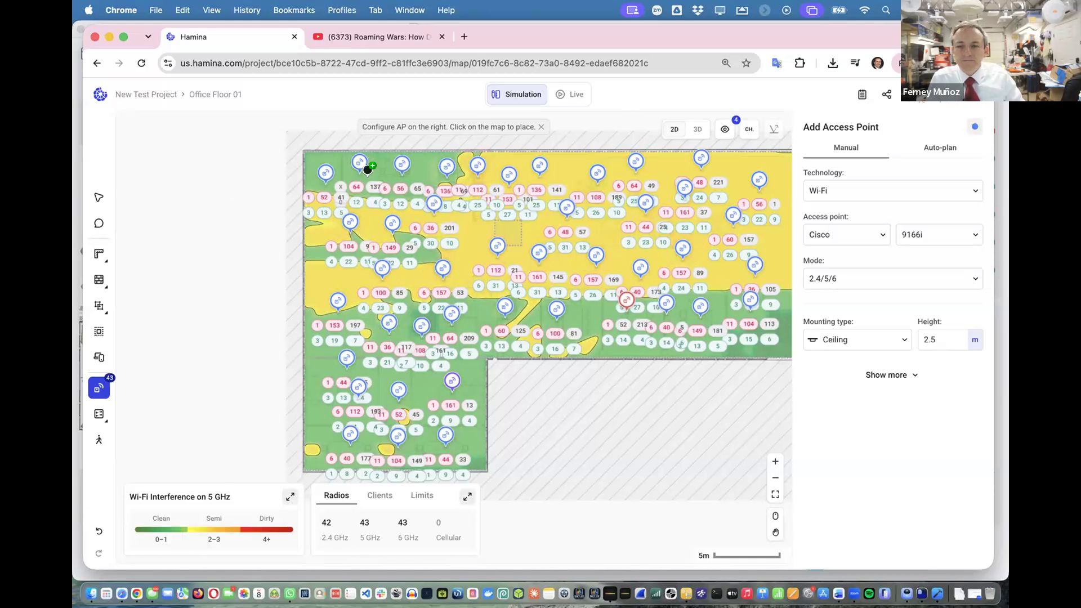
Leave access point placement and select all items on the whole floor plan
scroll(496, 187, right, 4)
scroll(495, 186, down, 2)
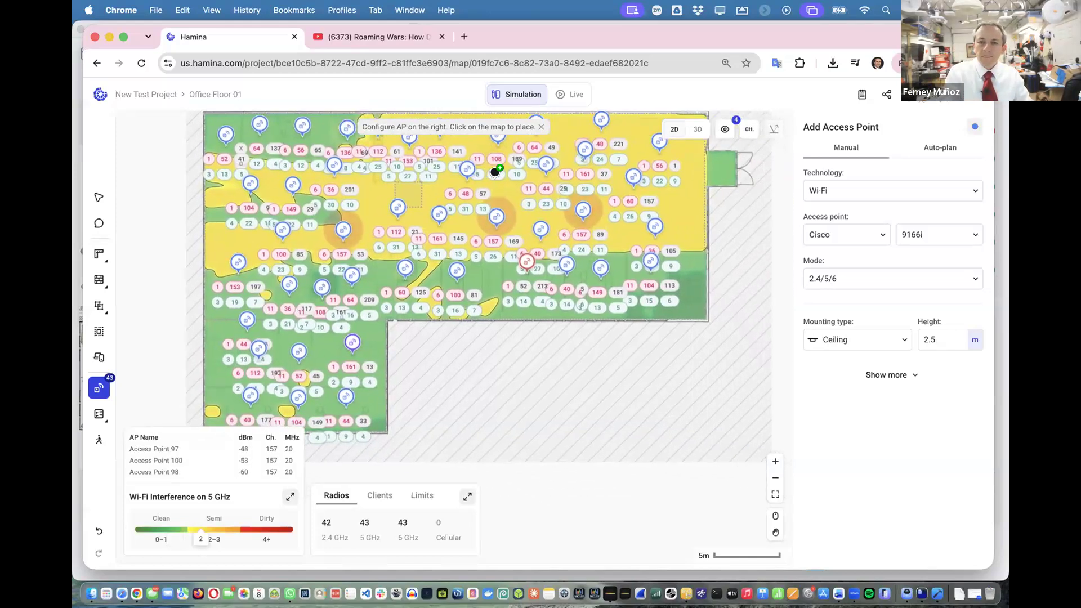
scroll(495, 172, down, 5)
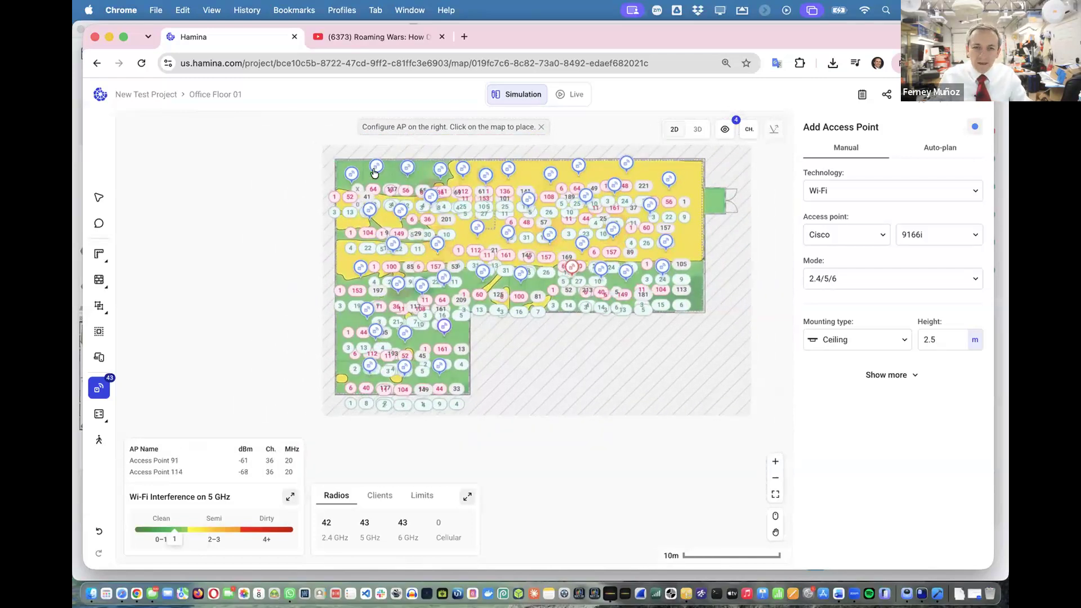
click(97, 204)
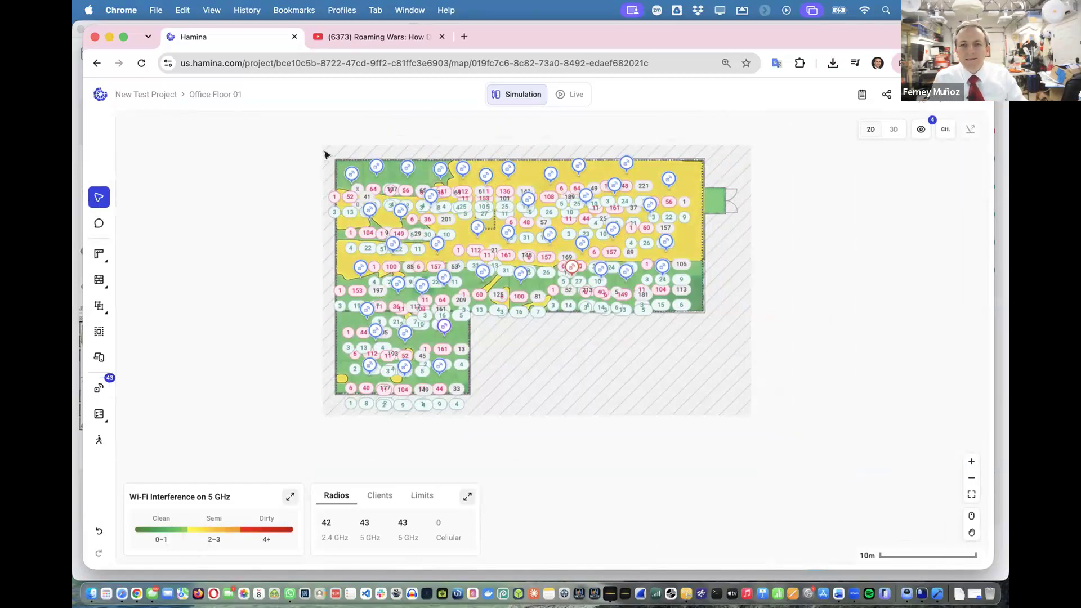
drag(325, 152, 736, 443)
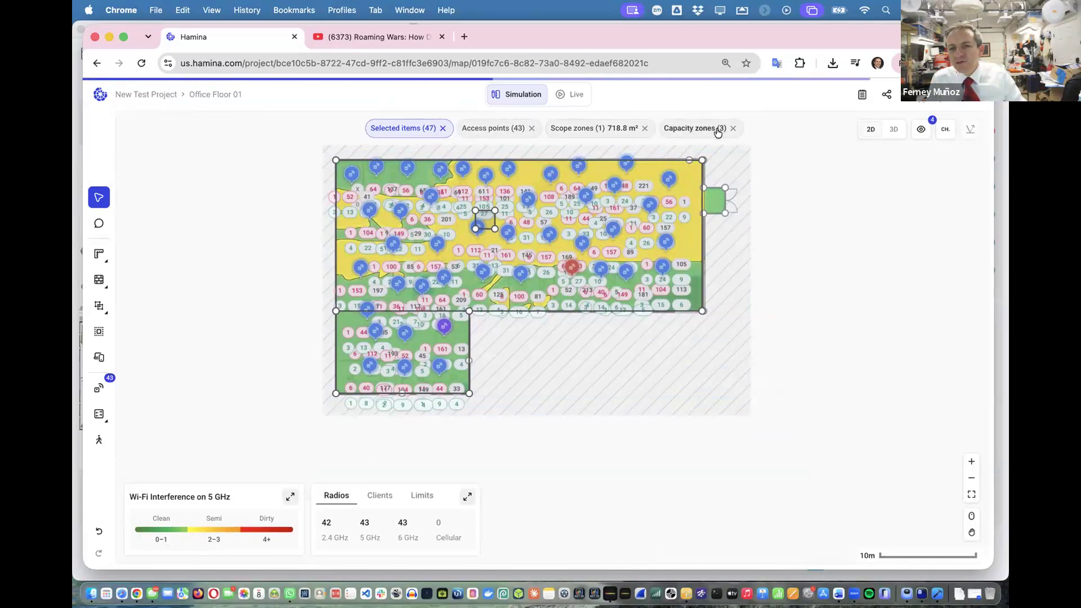
Turn on the map display of walls, sloped floors, raised floors and attenuating objects
click(919, 130)
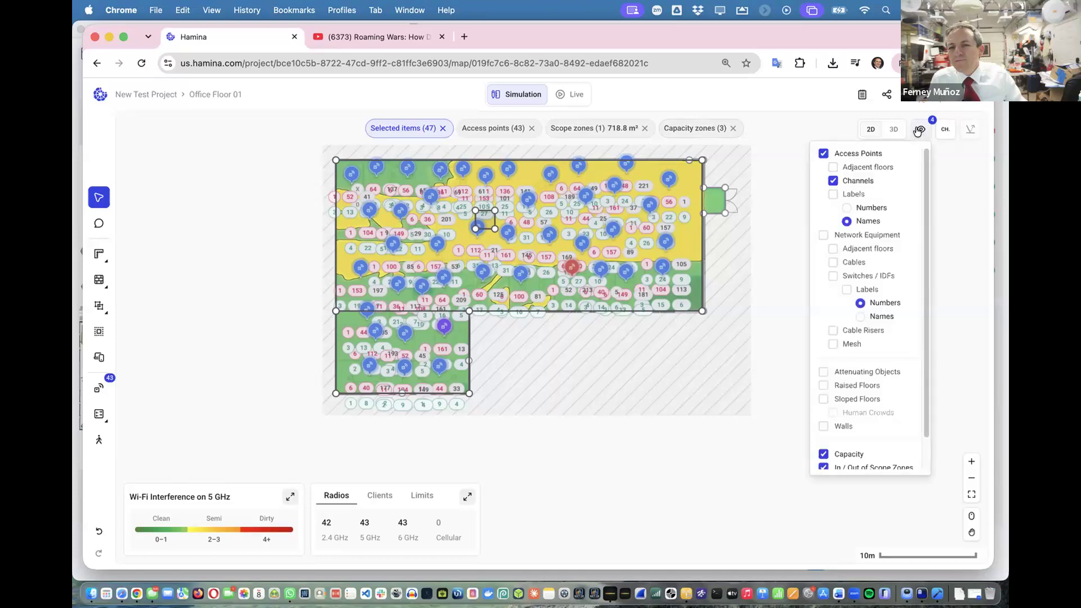
click(824, 427)
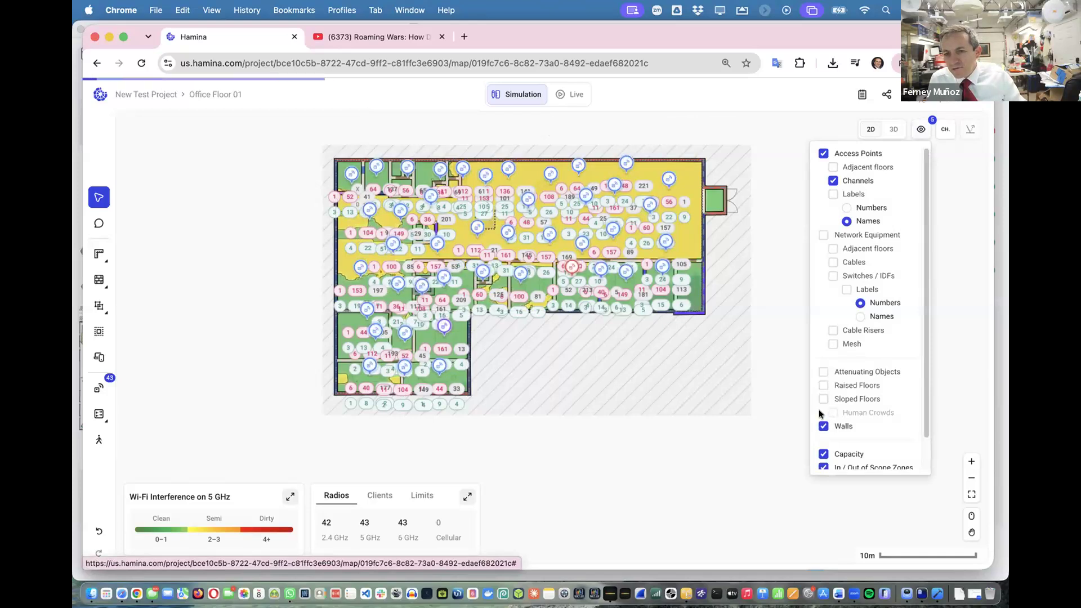
click(823, 399)
click(823, 387)
click(823, 372)
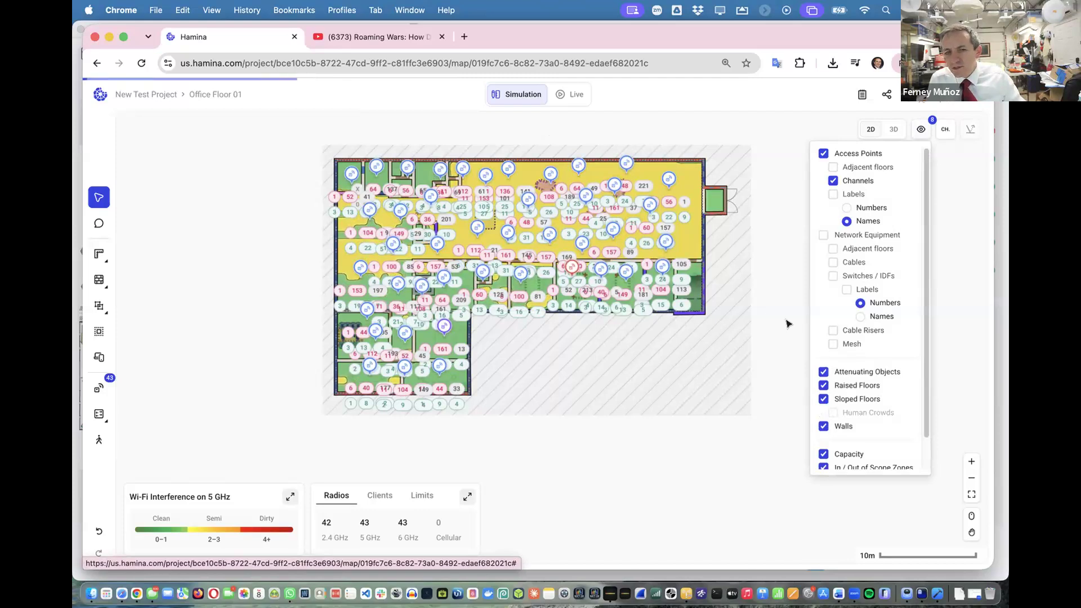
Select everything on the floor plan and narrow the selection to the Aruba access points
drag(325, 157, 755, 424)
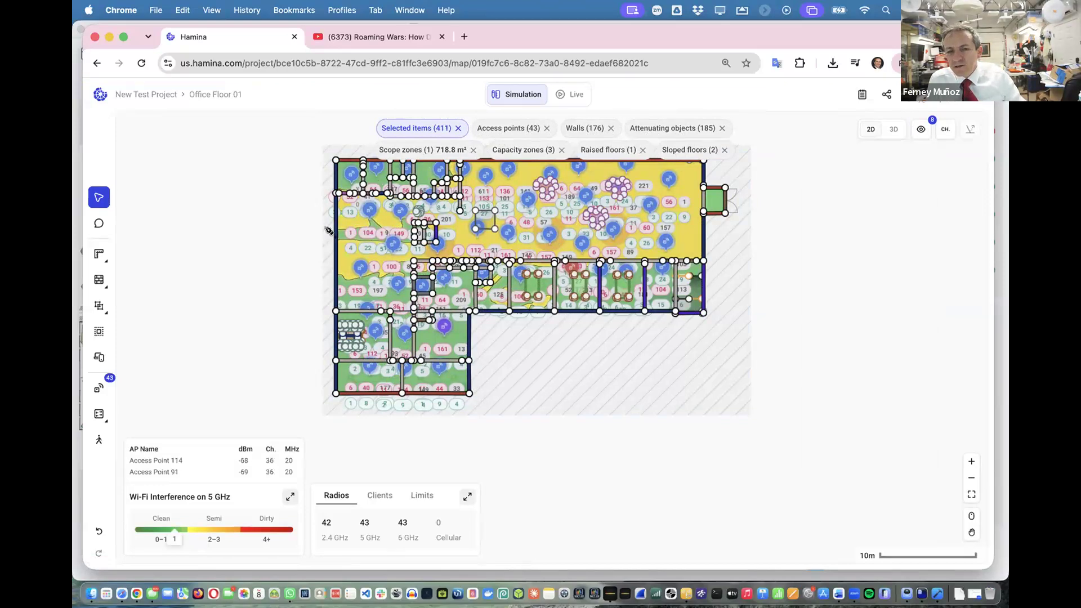
click(512, 130)
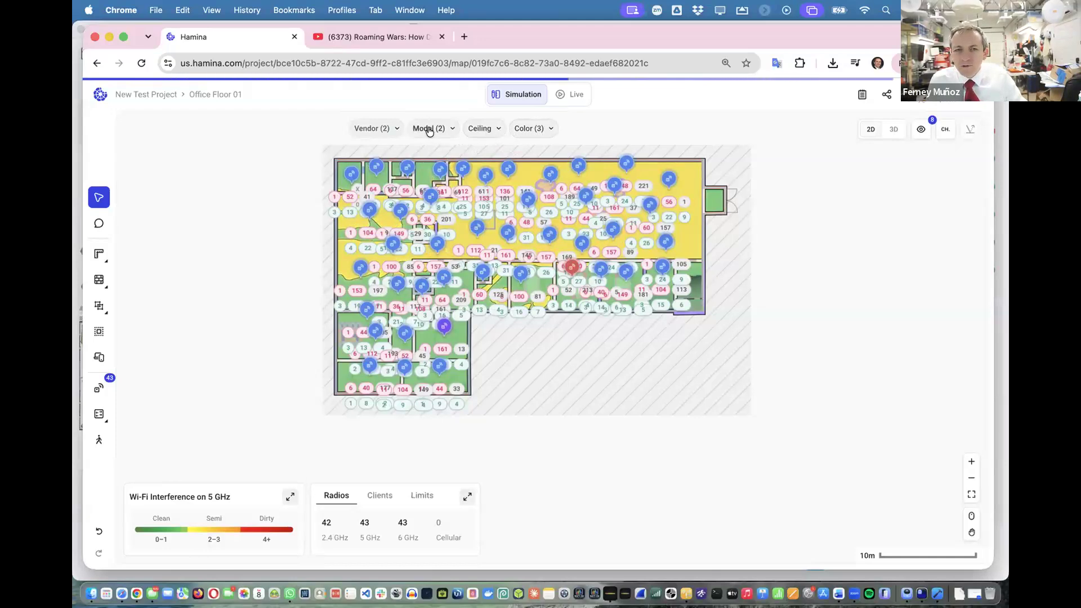
click(397, 130)
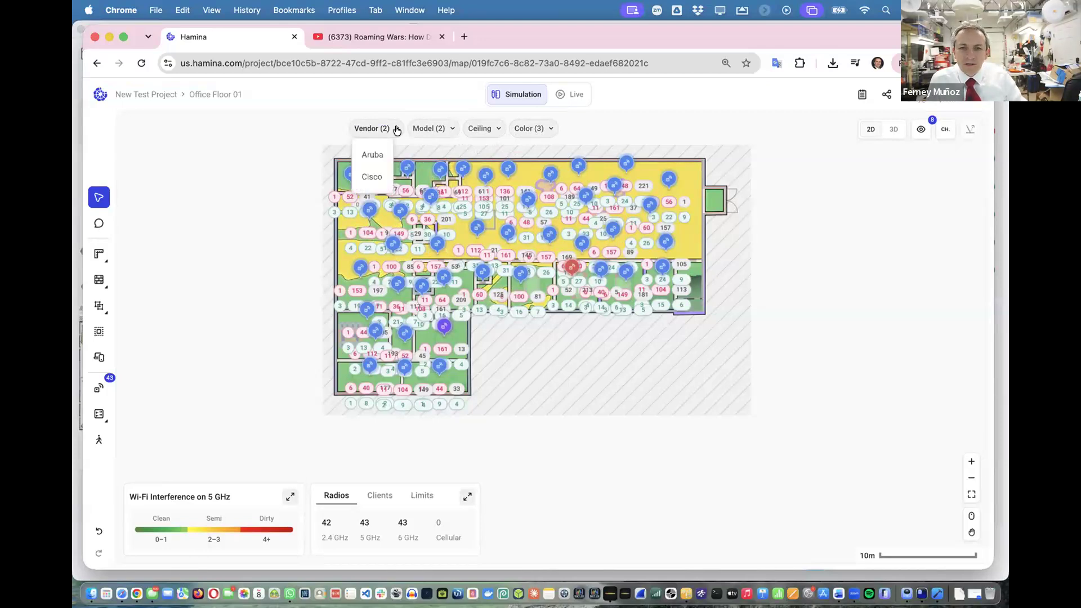
click(371, 155)
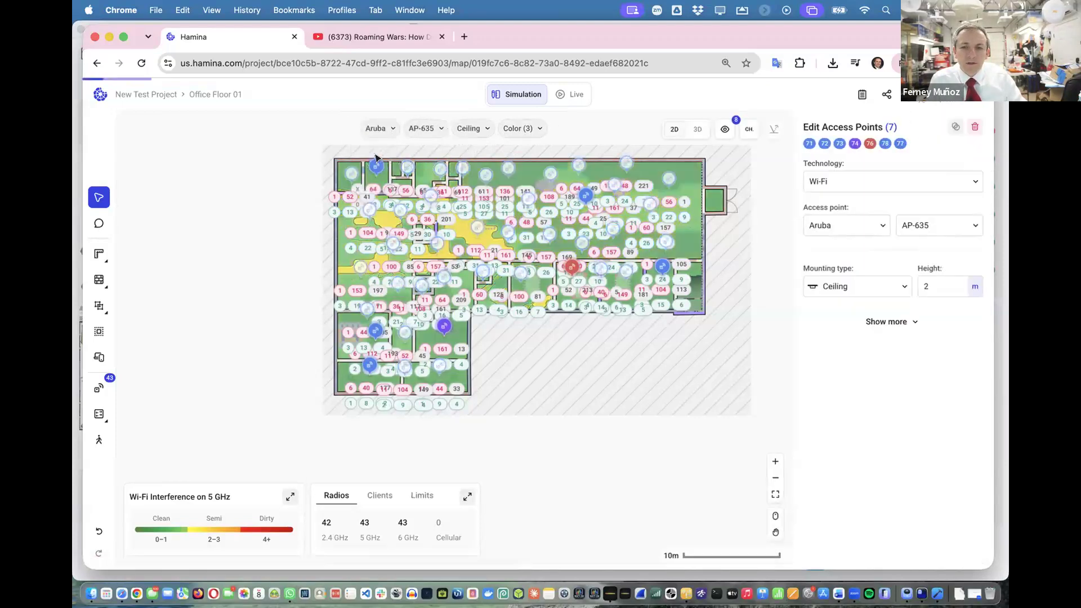
Check the model and vendor filter choices for the Aruba selection and clear the selection
click(438, 130)
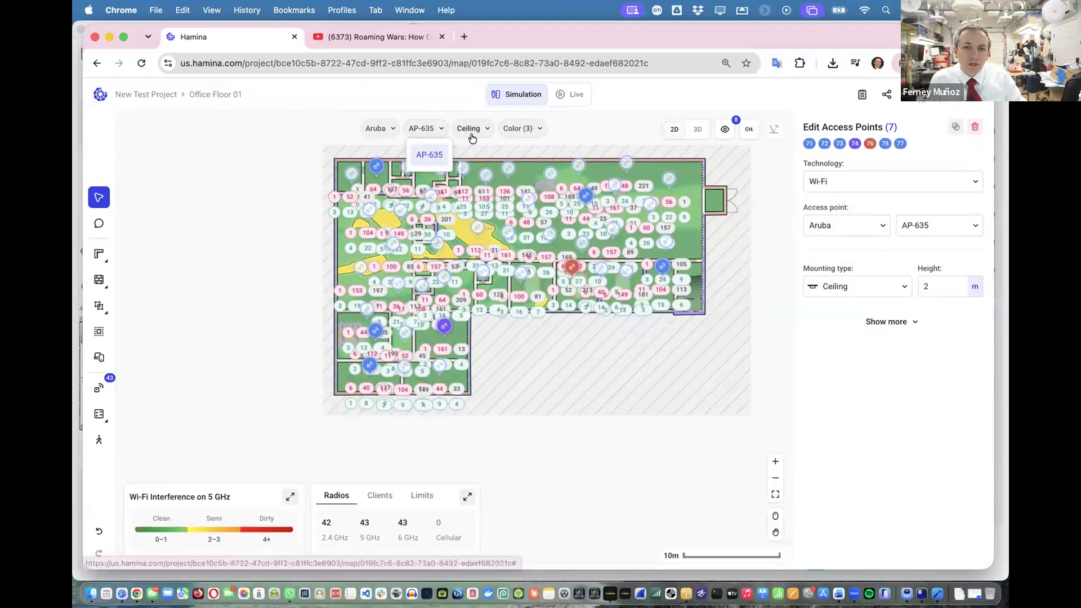
click(387, 130)
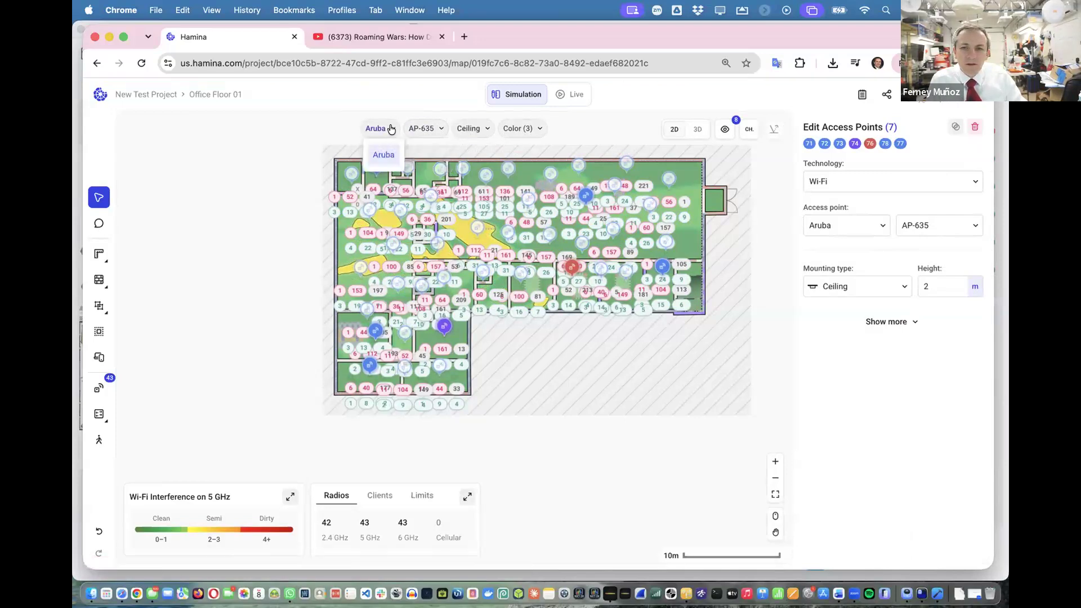
click(392, 130)
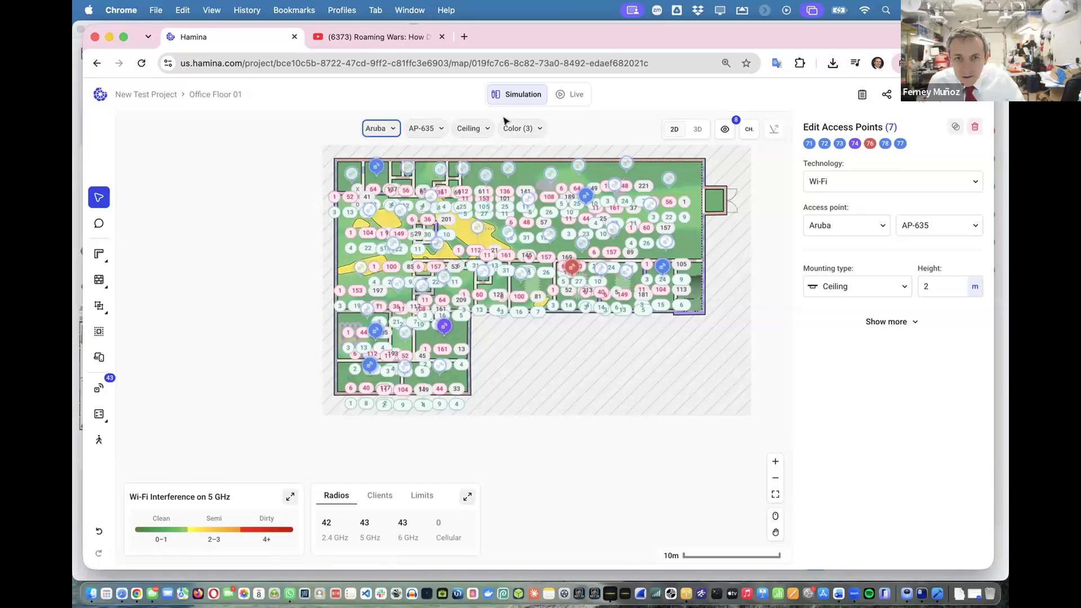
click(392, 131)
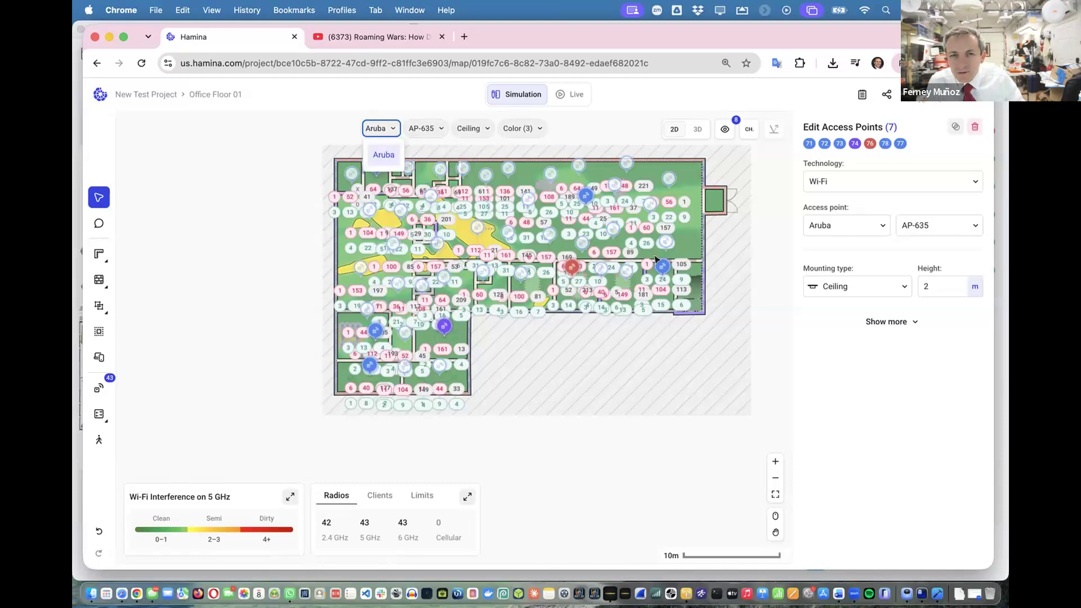
click(333, 150)
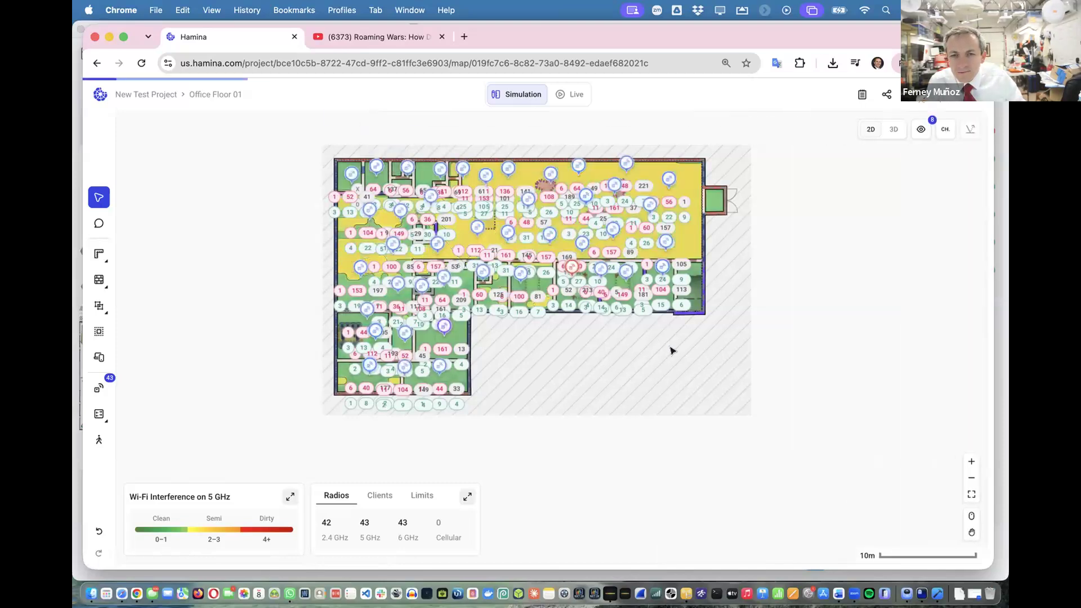
Select all Cisco access points on the floor and change their model to 9120AXI
key(super+a)
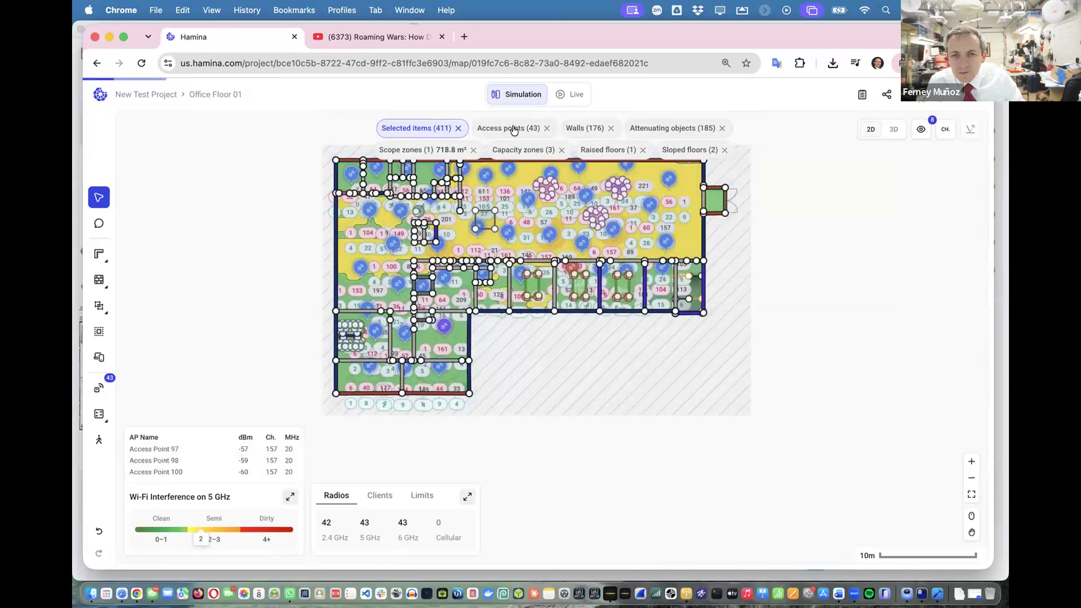
click(514, 130)
click(394, 127)
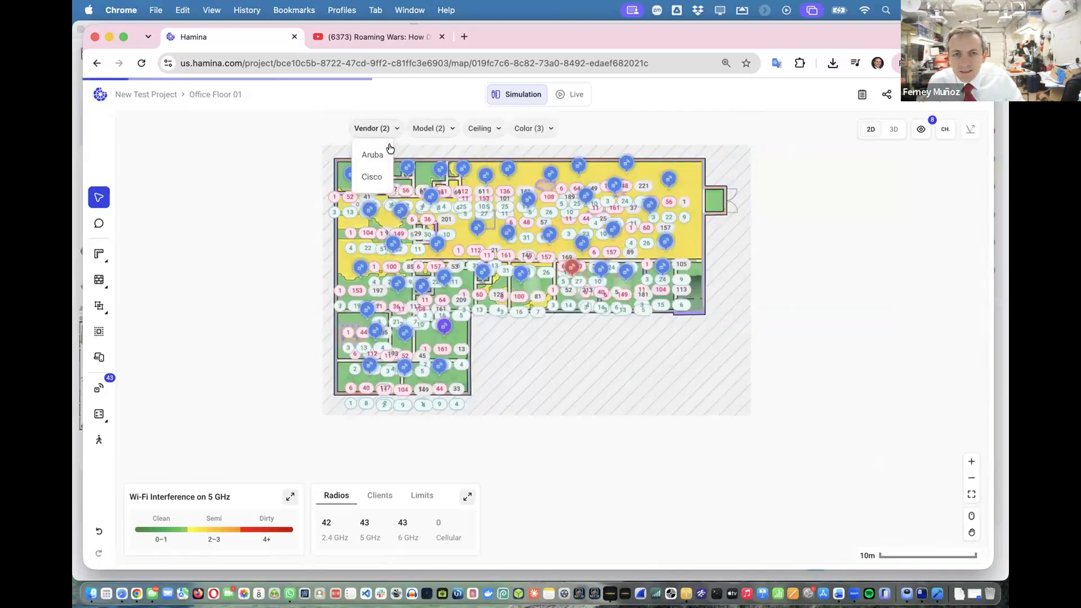
click(372, 177)
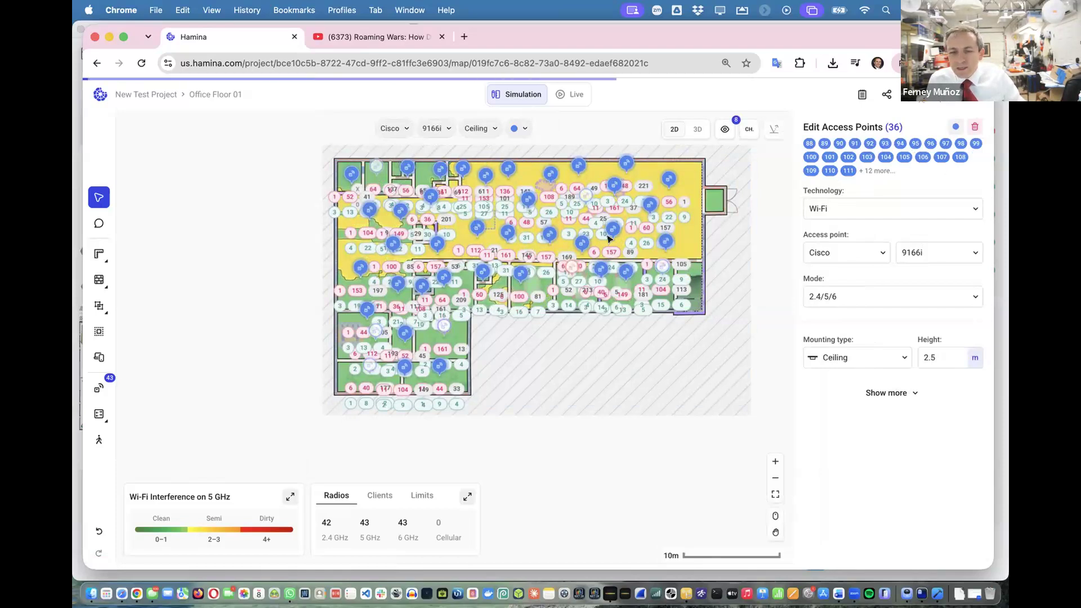
click(856, 219)
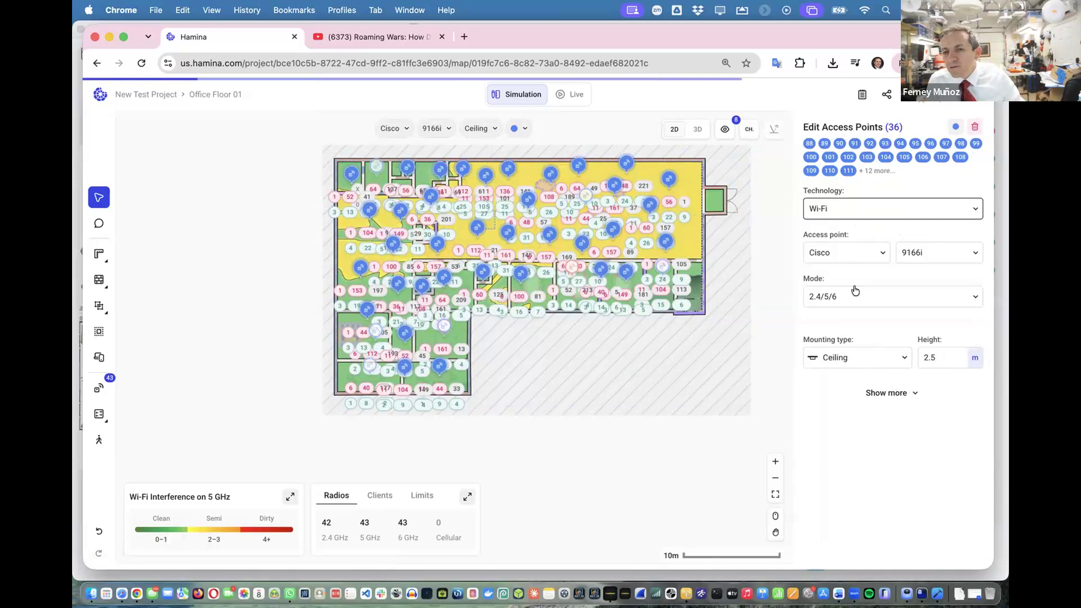
click(913, 250)
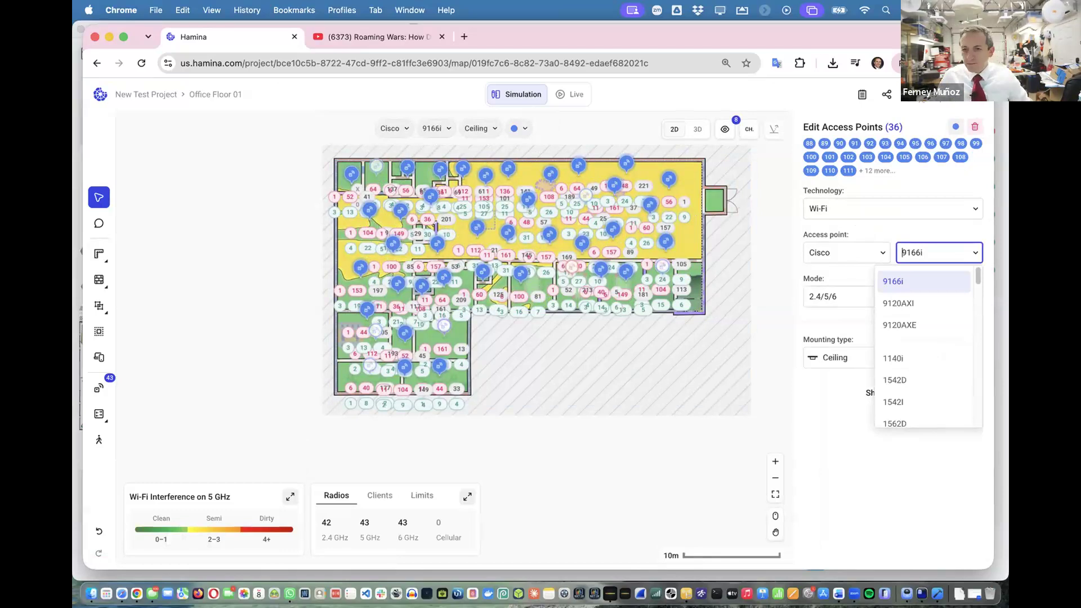
text(9120)
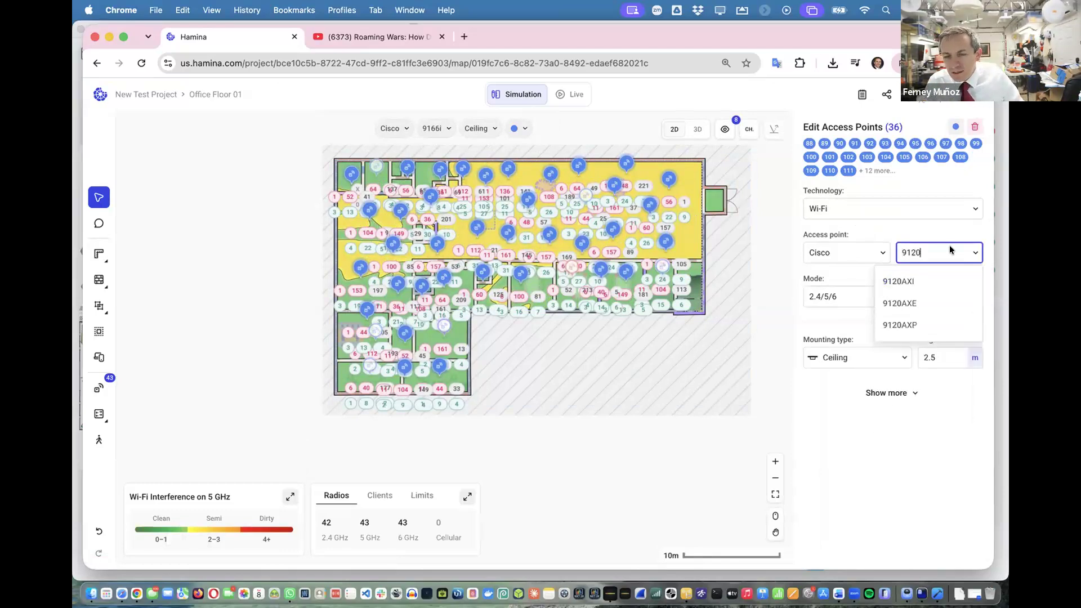
click(917, 277)
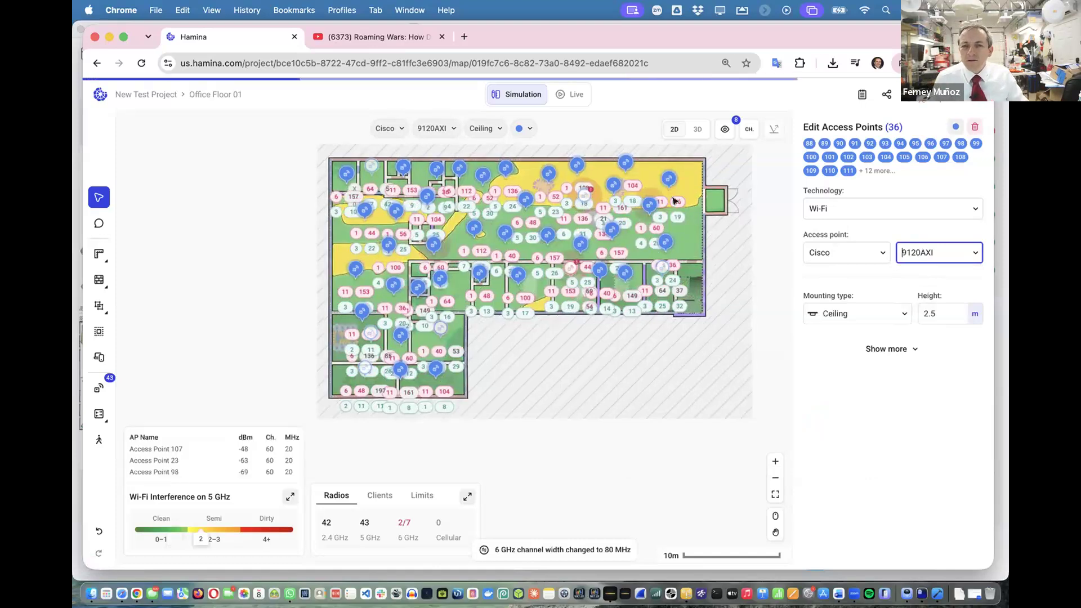
Move the red Aruba access point in the lower meeting room slightly toward the room's left wall
scroll(674, 200, up, 5)
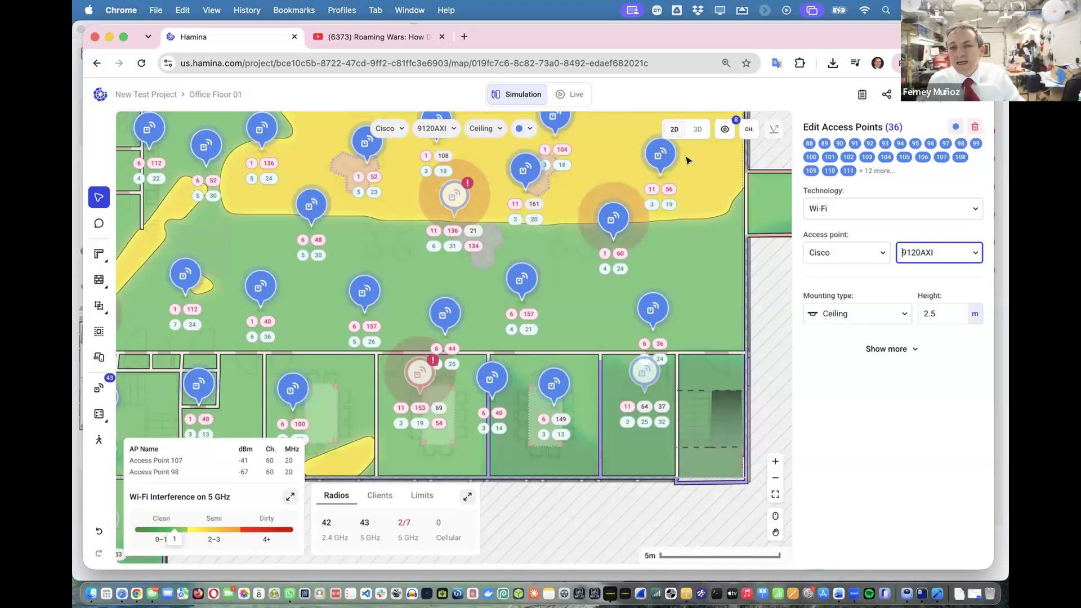
click(400, 370)
drag(400, 370, 394, 374)
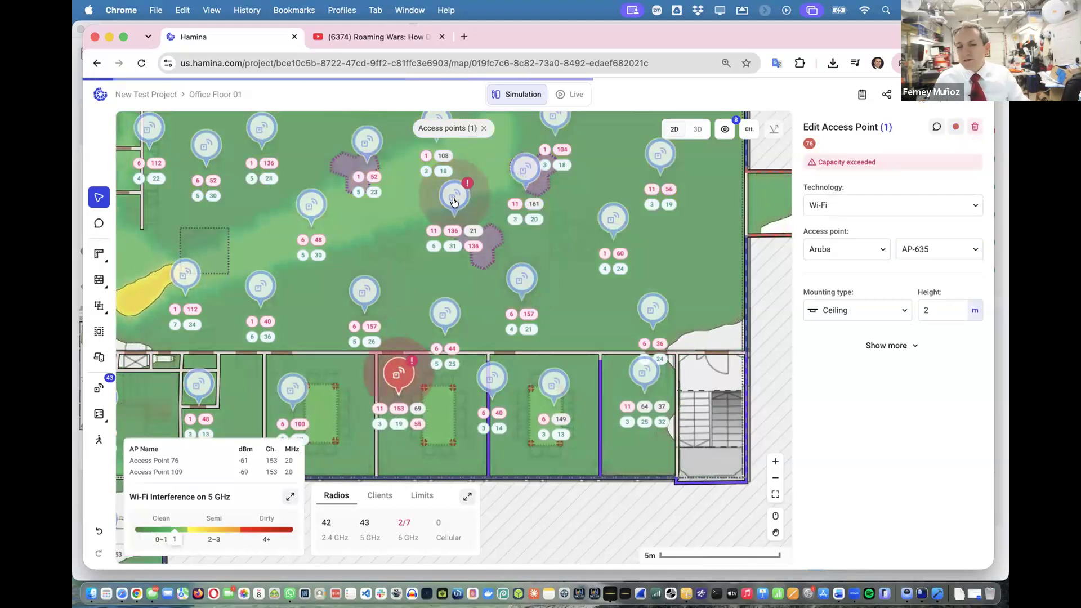
Narrow a whole-floor selection to the purple Aruba access point in the lower wing and change its model to AP-735
scroll(455, 202, down, 3)
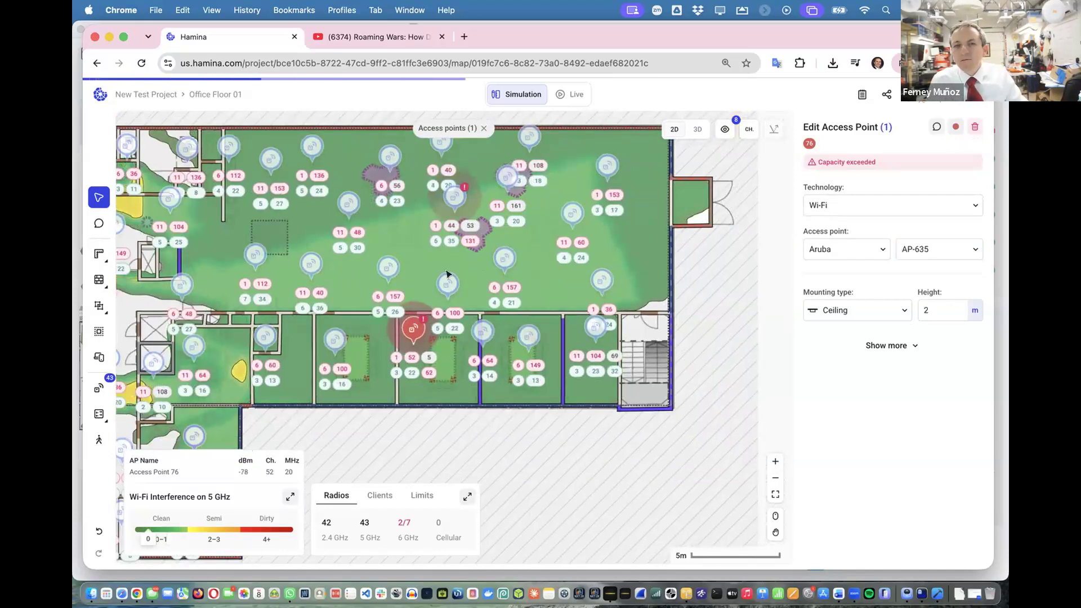
scroll(289, 259, left, 3)
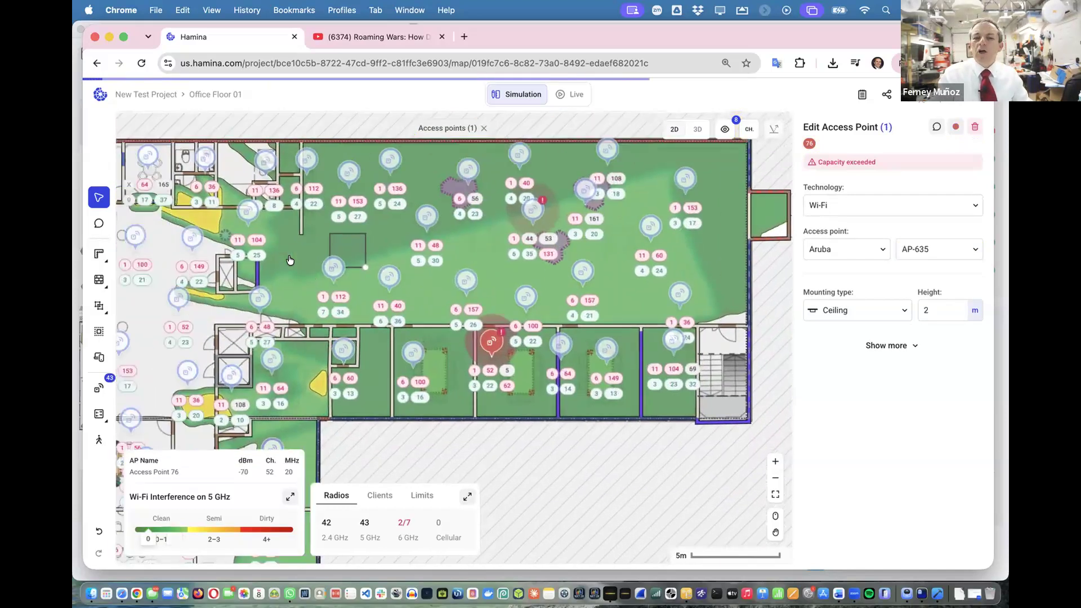
scroll(289, 259, left, 3)
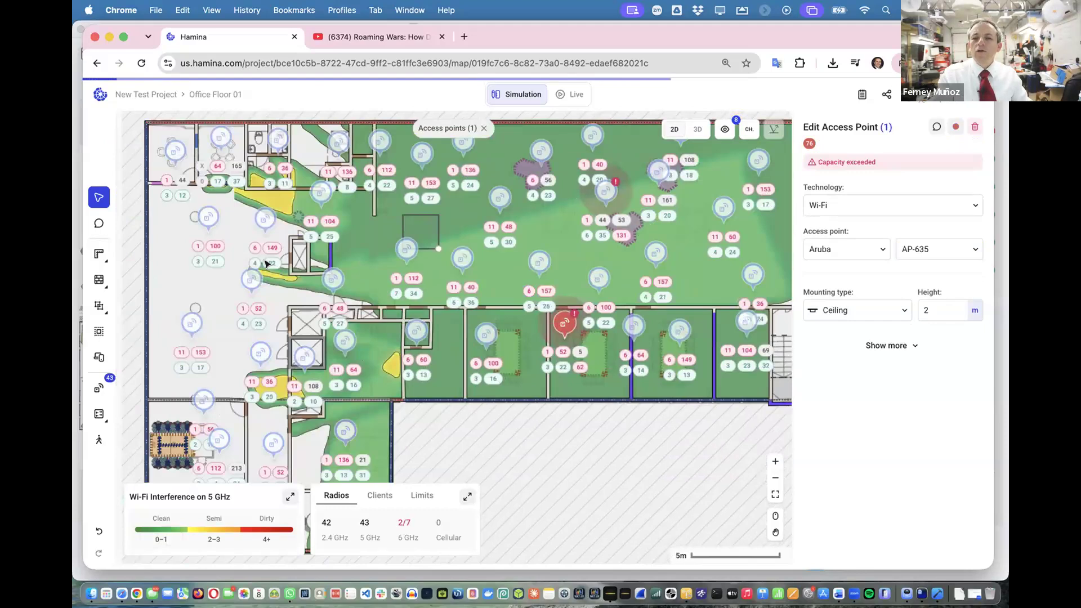
scroll(268, 263, down, 2)
scroll(264, 263, down, 1)
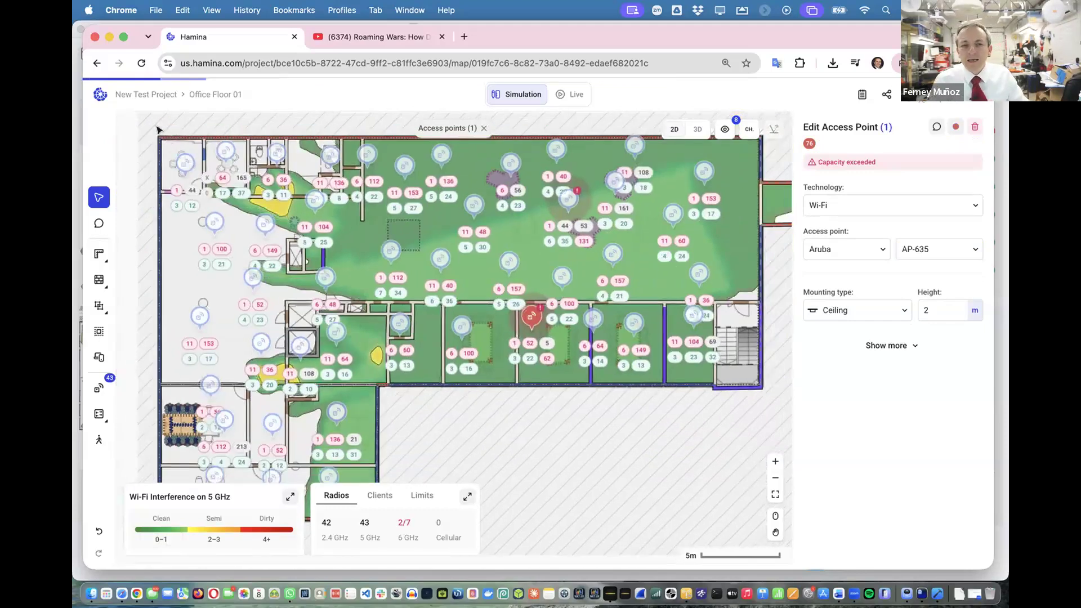
drag(611, 387, 767, 479)
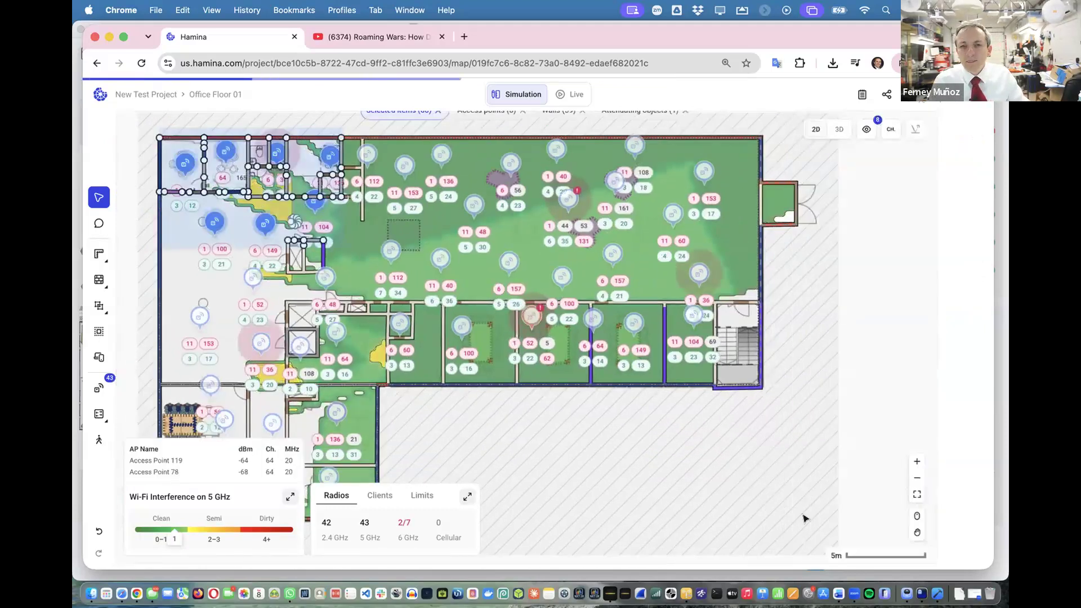
drag(805, 518, 790, 497)
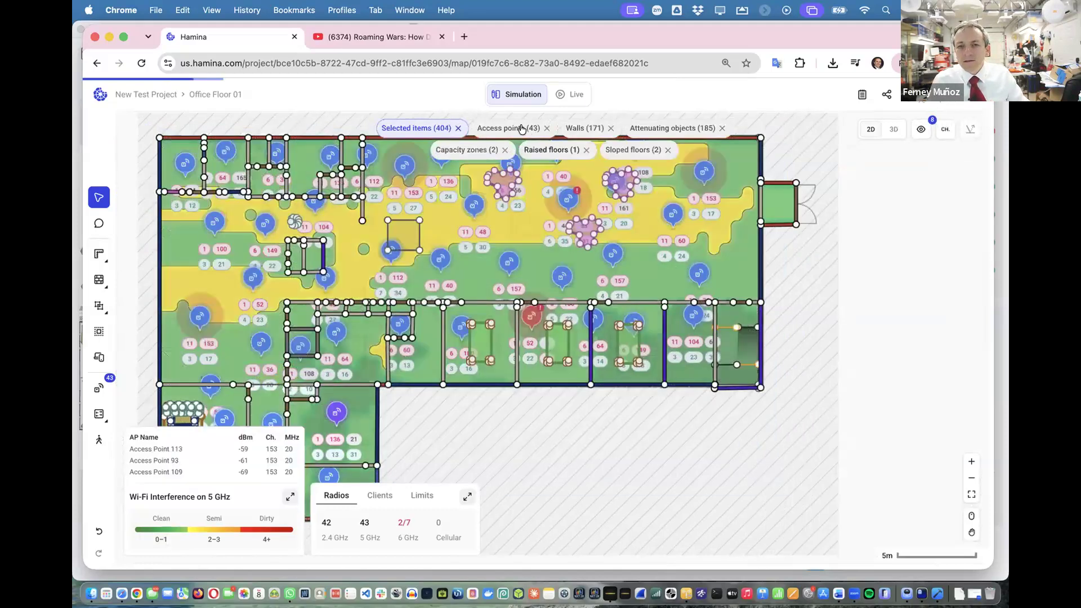
click(522, 129)
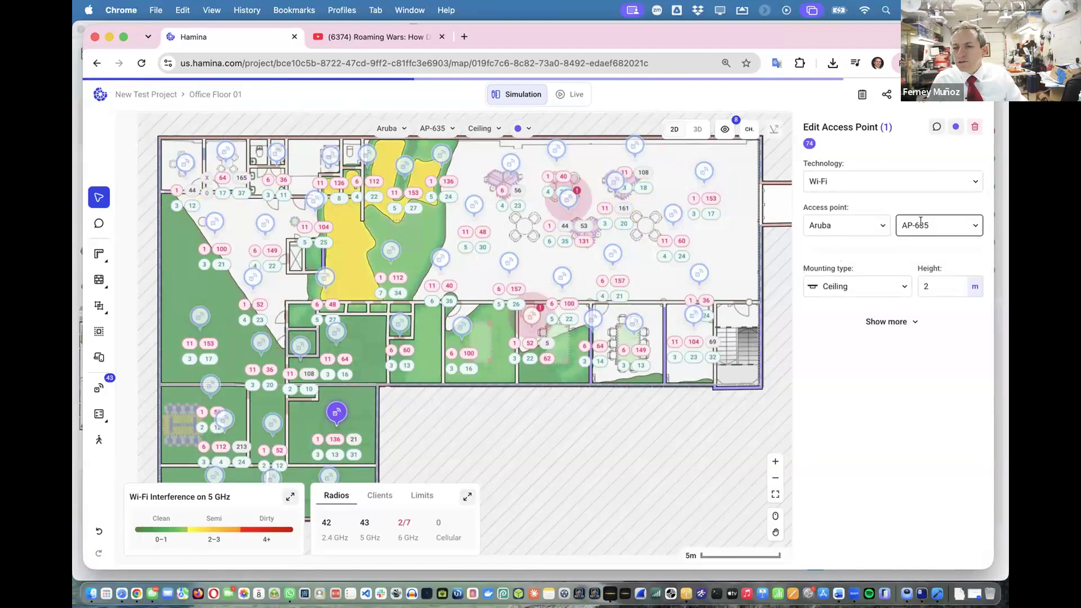
click(954, 221)
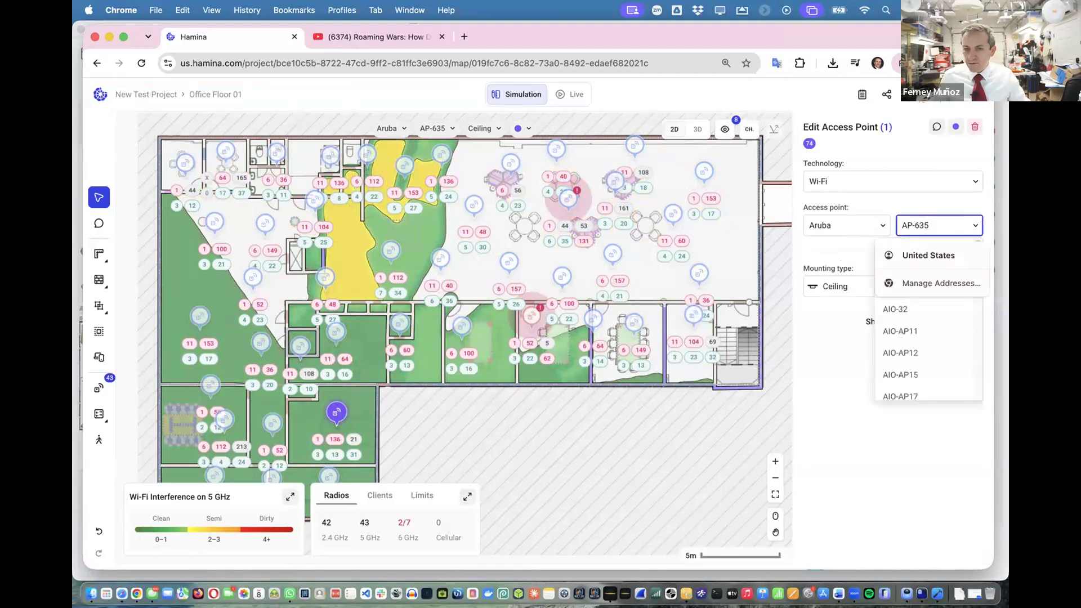
text(735)
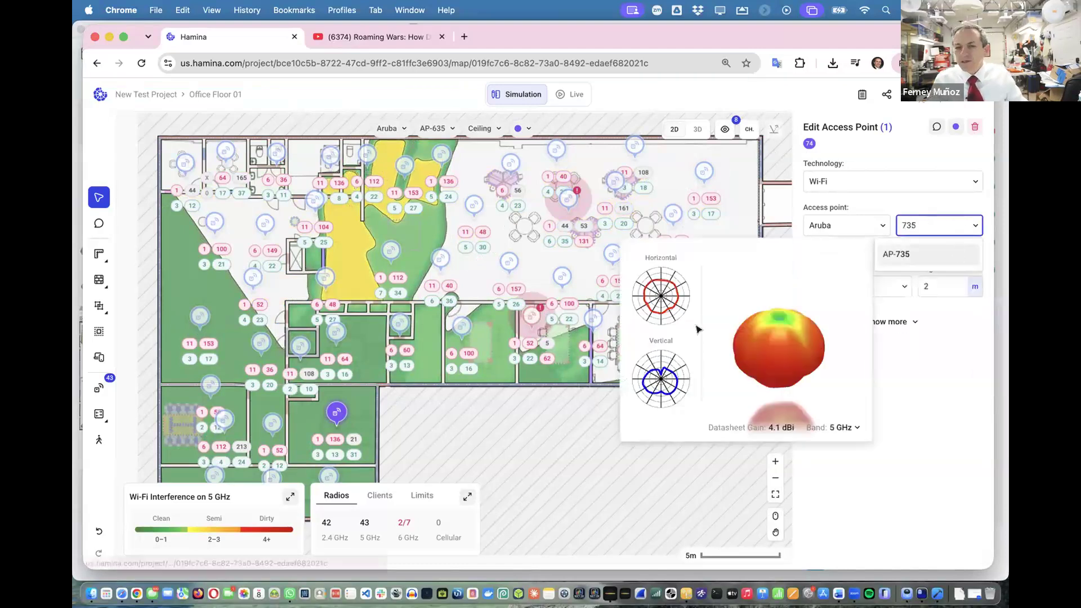
key(Return)
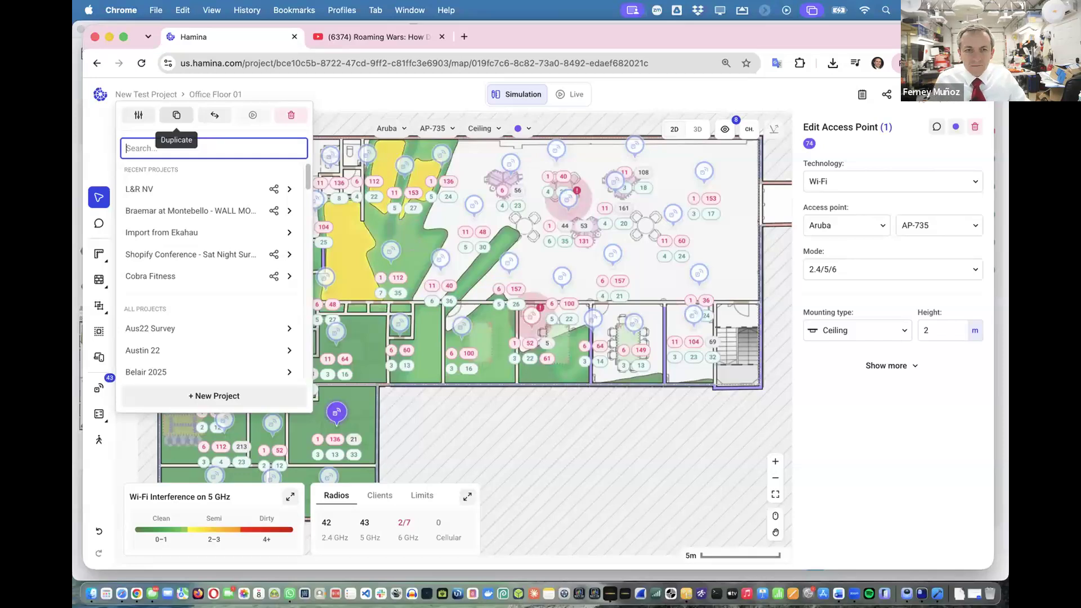
Search the projects for "ener" and open the Enercare 2026 project
text(ener)
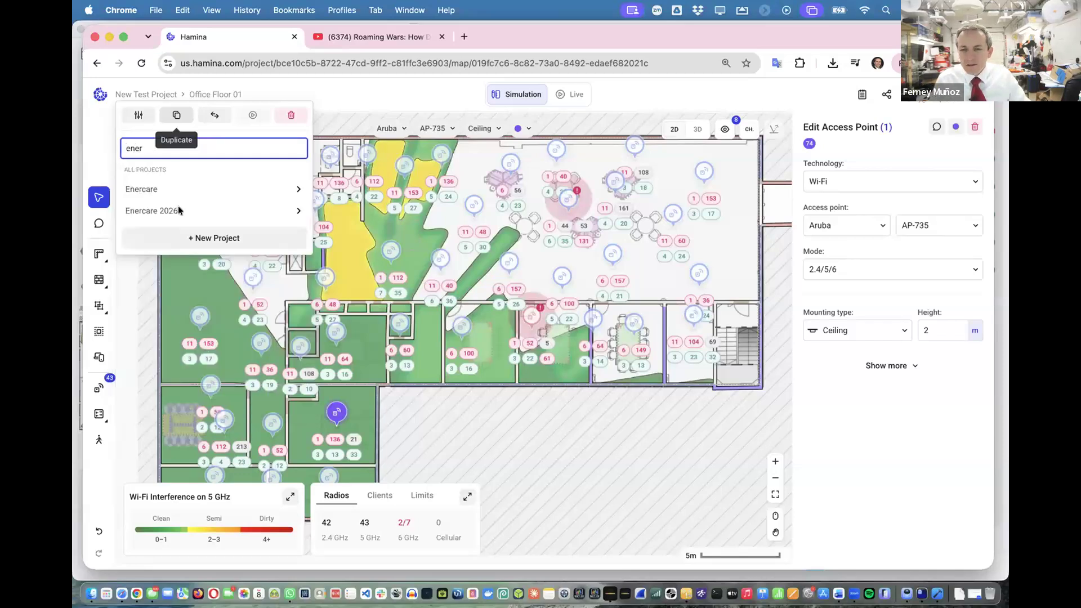
click(181, 210)
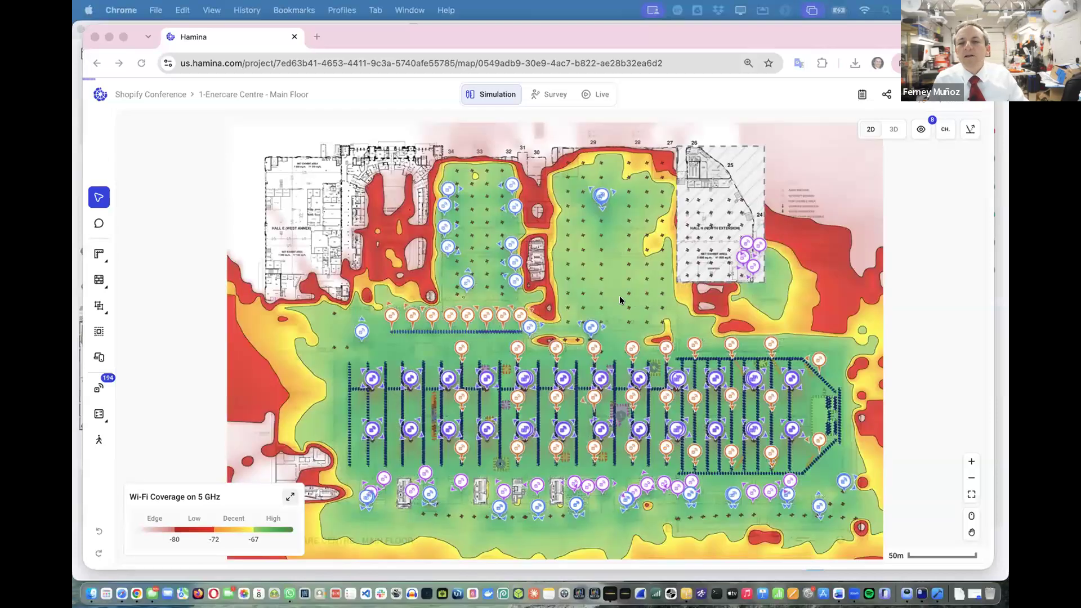
click(611, 272)
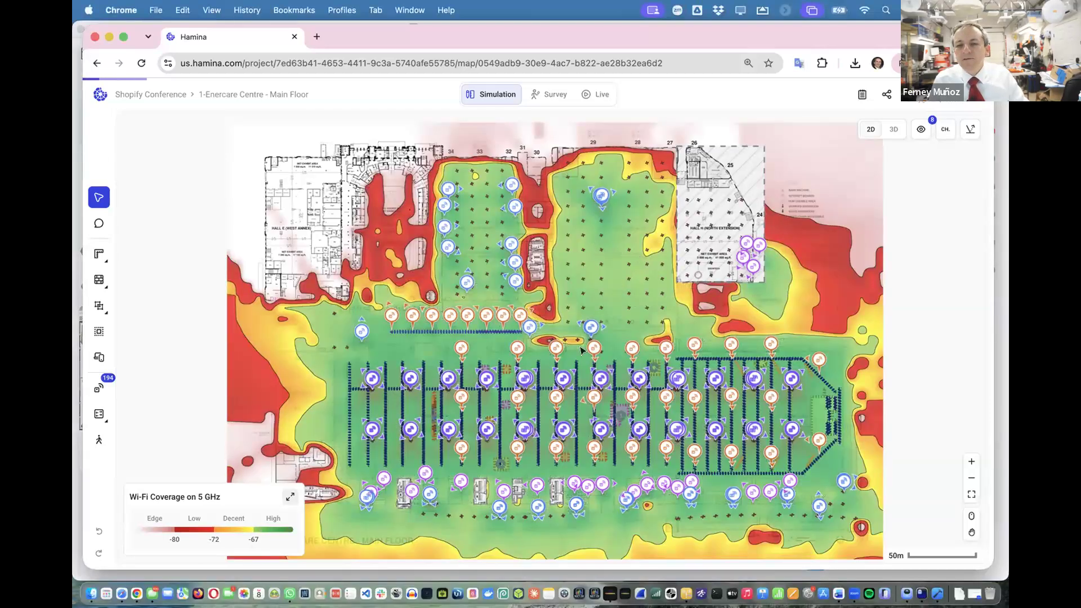
Examine the mounting, height and tilt of a wall-mounted access point in Hall F, and the settings of one along the exhibit hall's upper edge
scroll(597, 366, up, 5)
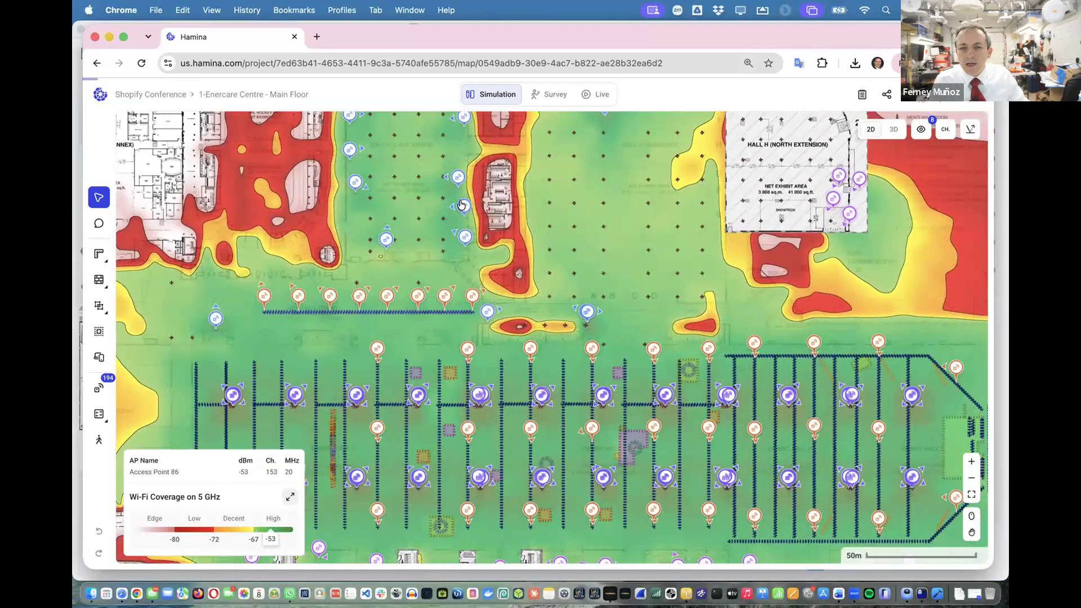
click(463, 206)
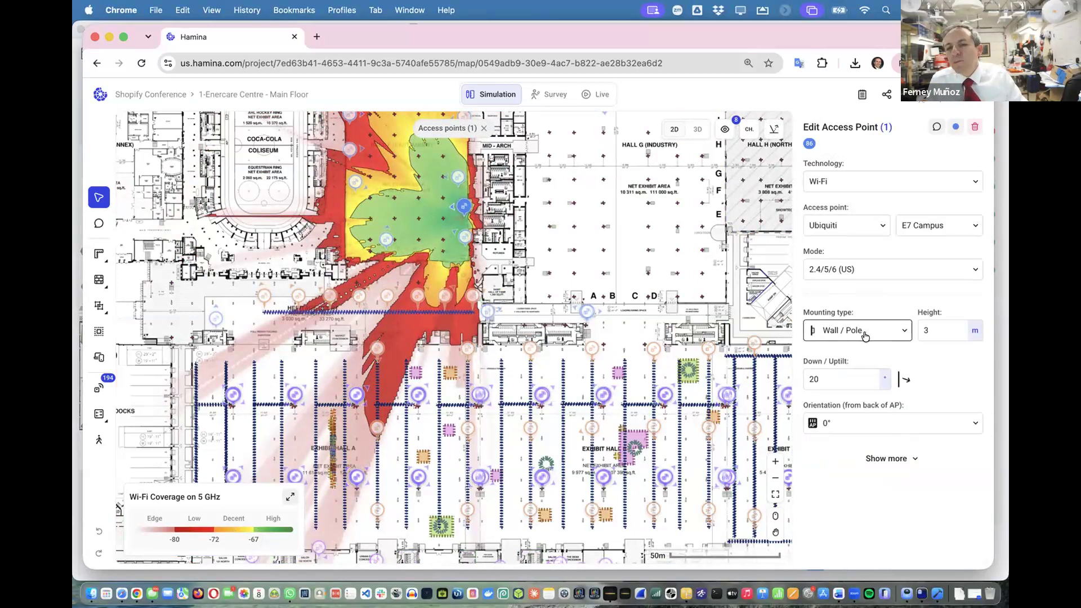
click(926, 330)
click(854, 378)
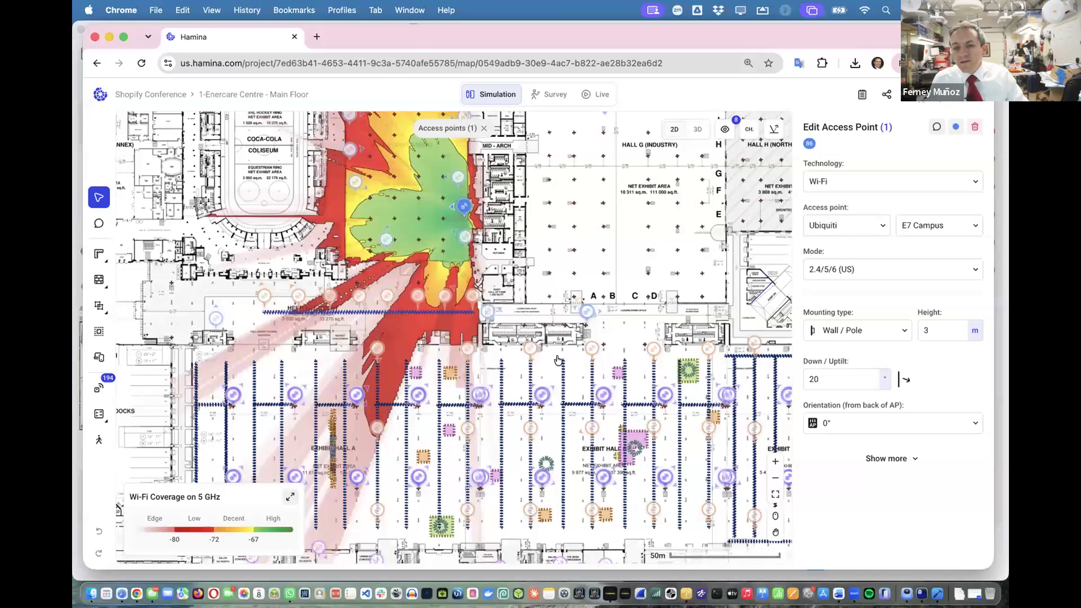
click(528, 350)
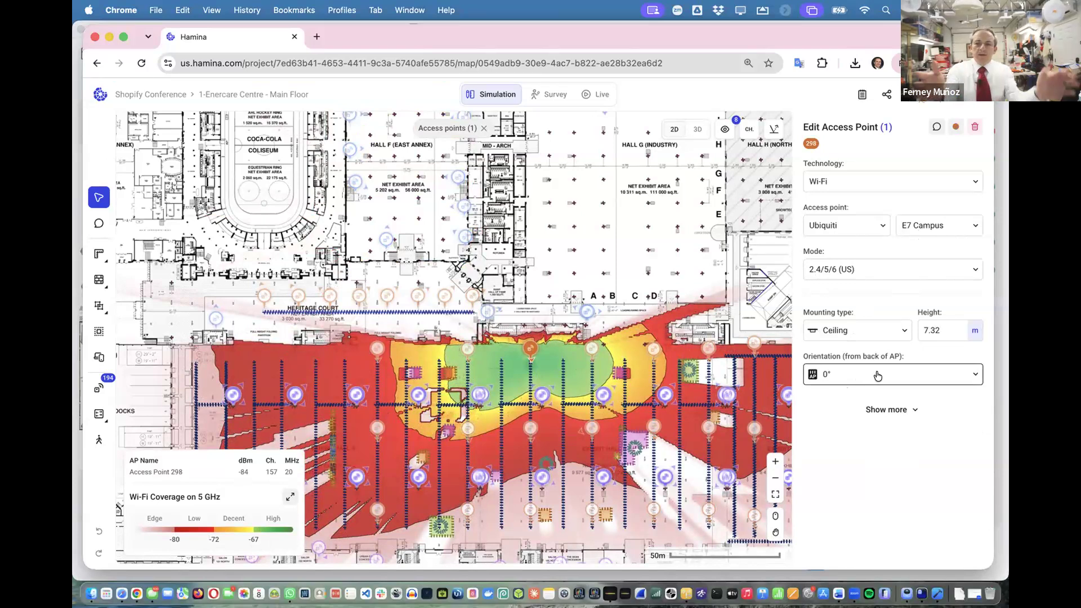
Preview the E7 Campus antenna pattern for the selected ceiling-mounted access point without changing the model
click(921, 232)
mouse_move(922, 275)
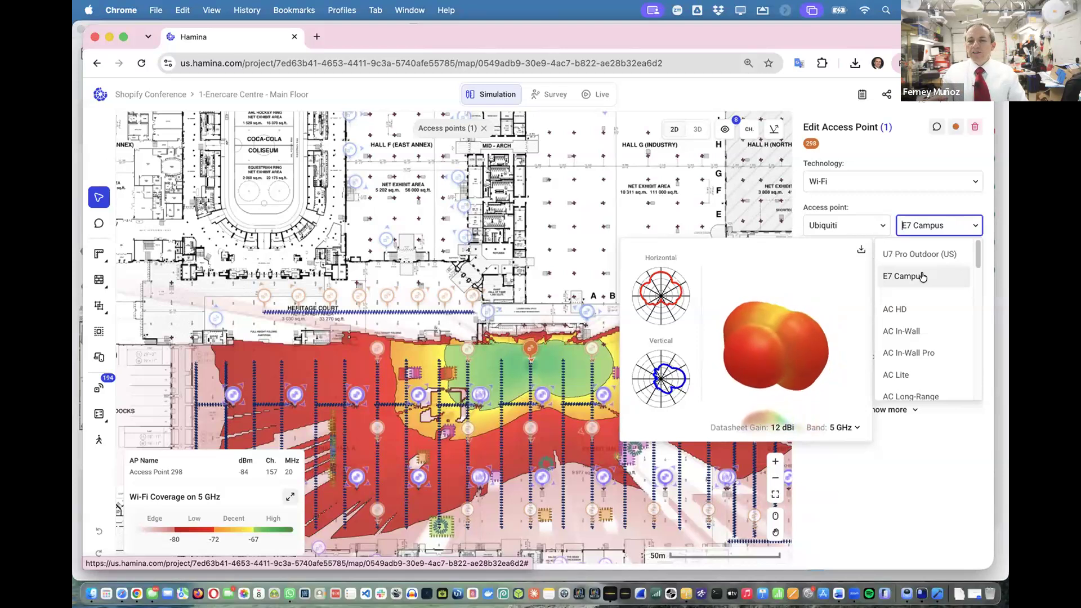
click(916, 452)
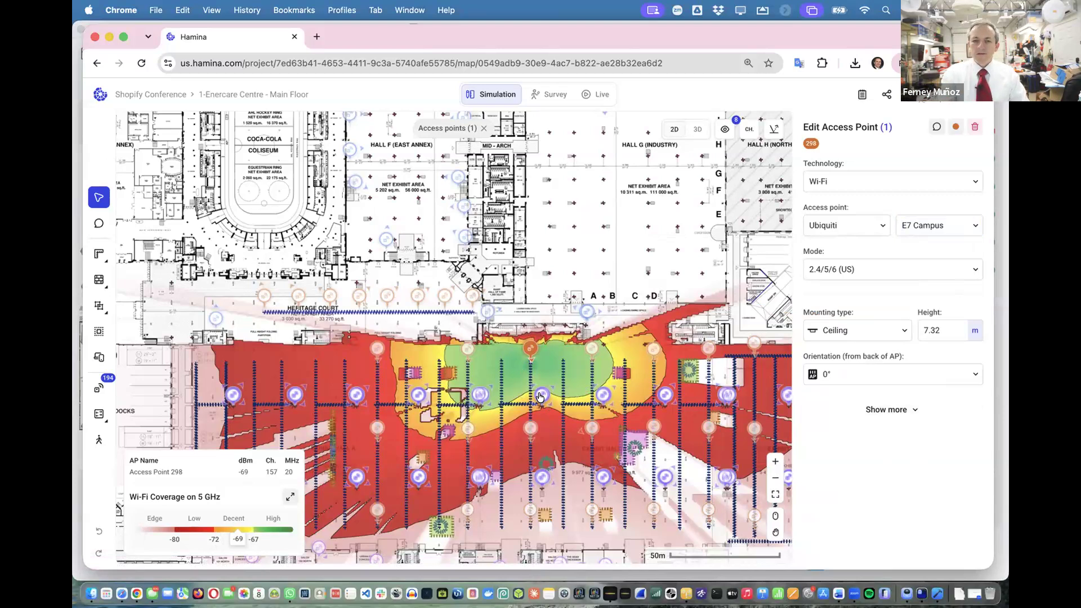
Select wall-mounted access point 325 in the exhibit hall's upper row and examine its coverage, mounting height and downtilt
scroll(539, 397, up, 5)
click(543, 424)
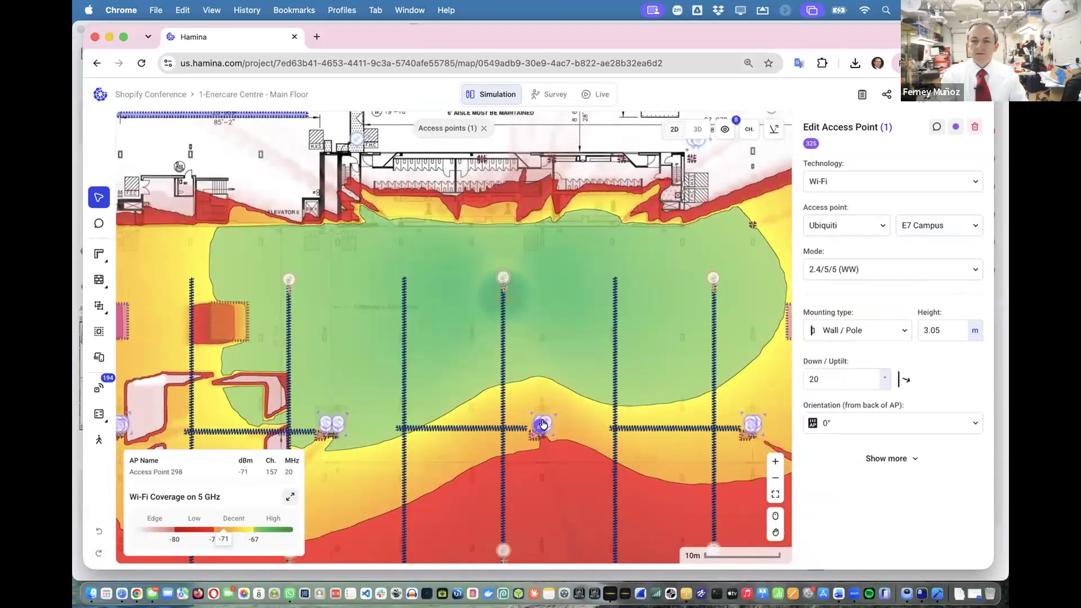
scroll(543, 424, down, 1)
scroll(544, 423, down, 2)
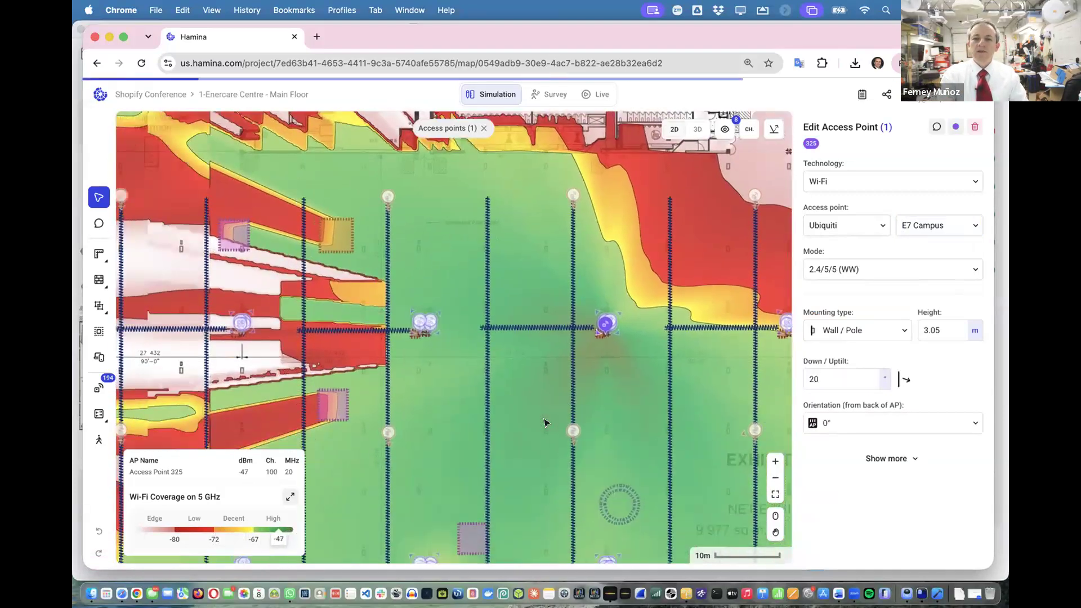
scroll(544, 423, down, 3)
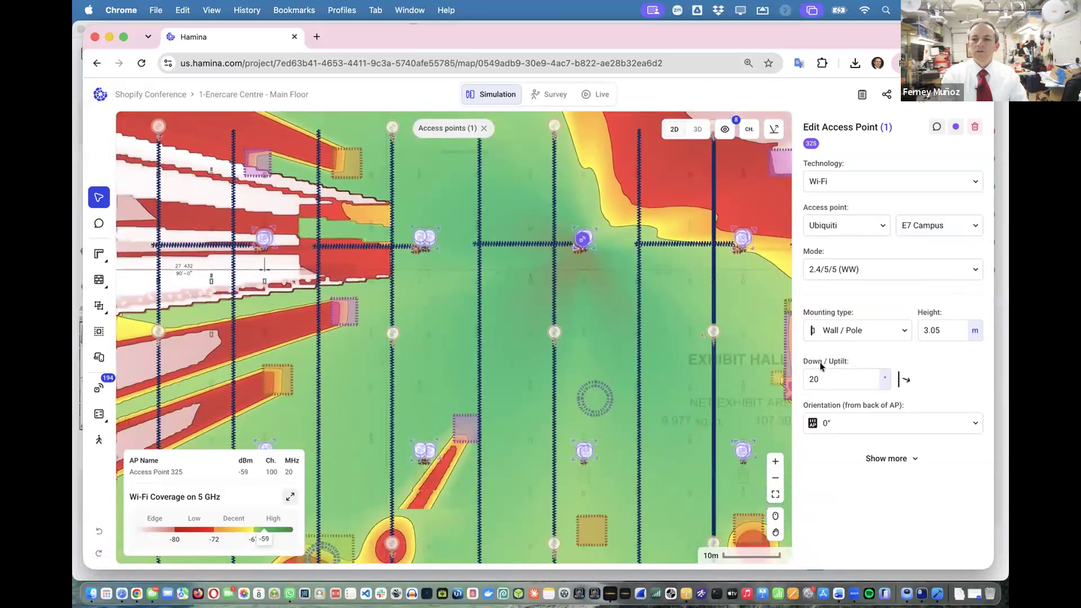
click(937, 327)
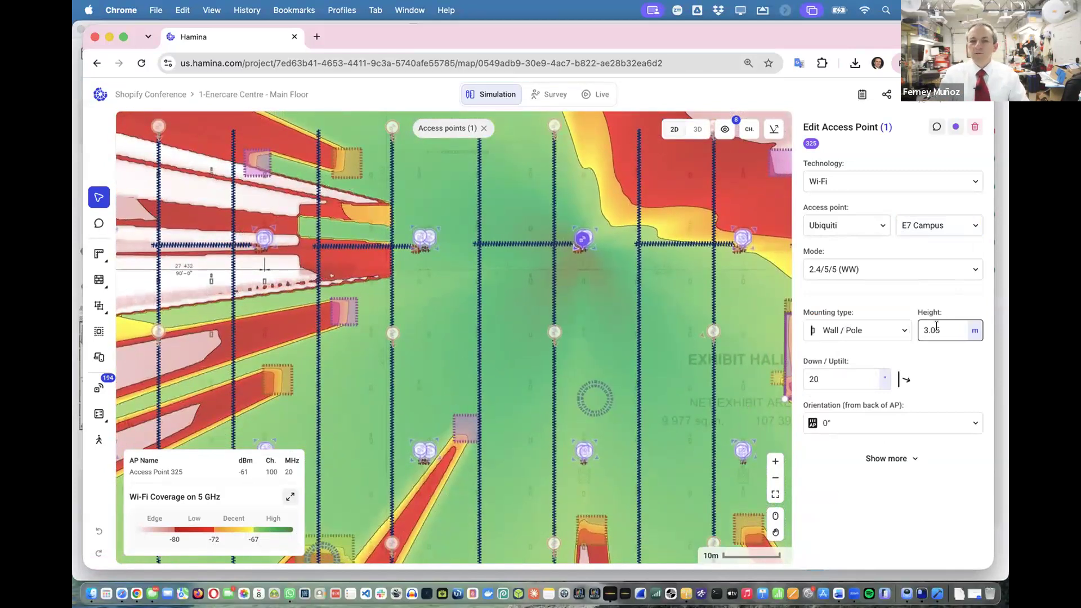
click(842, 382)
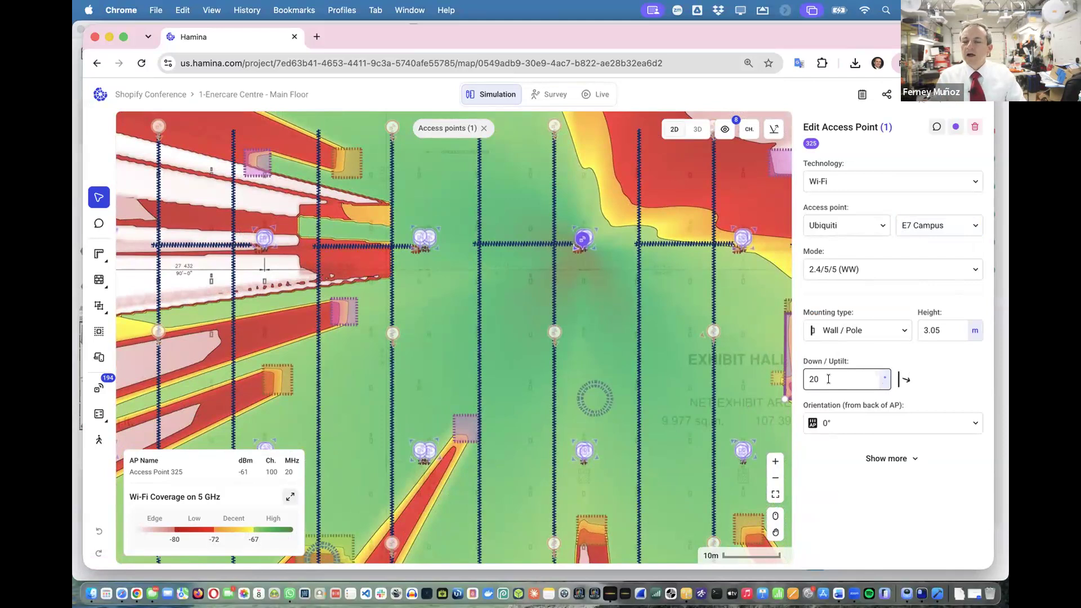
click(918, 381)
click(861, 376)
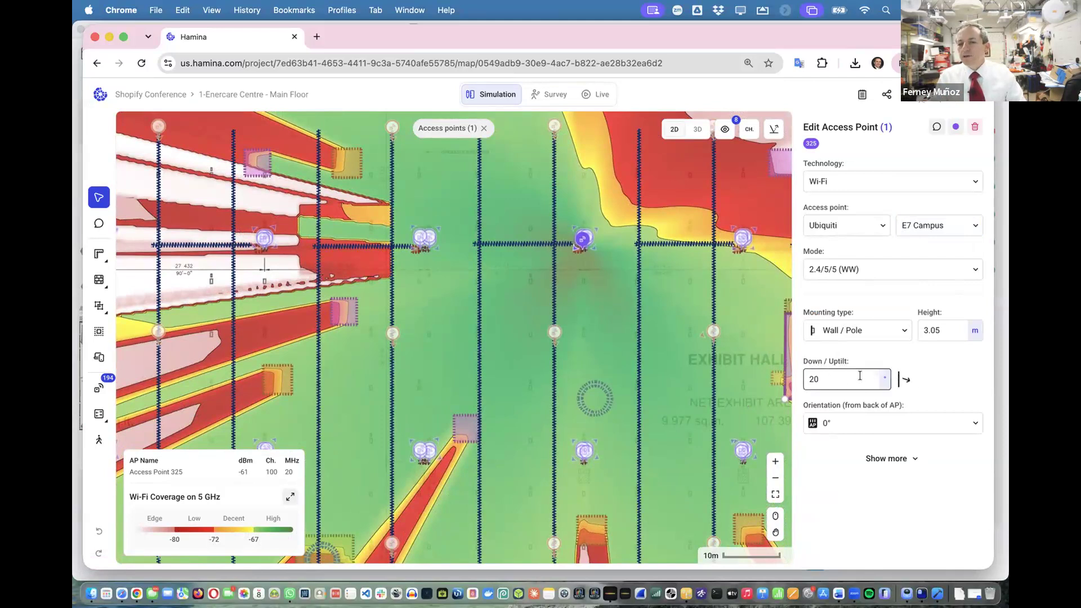
click(841, 397)
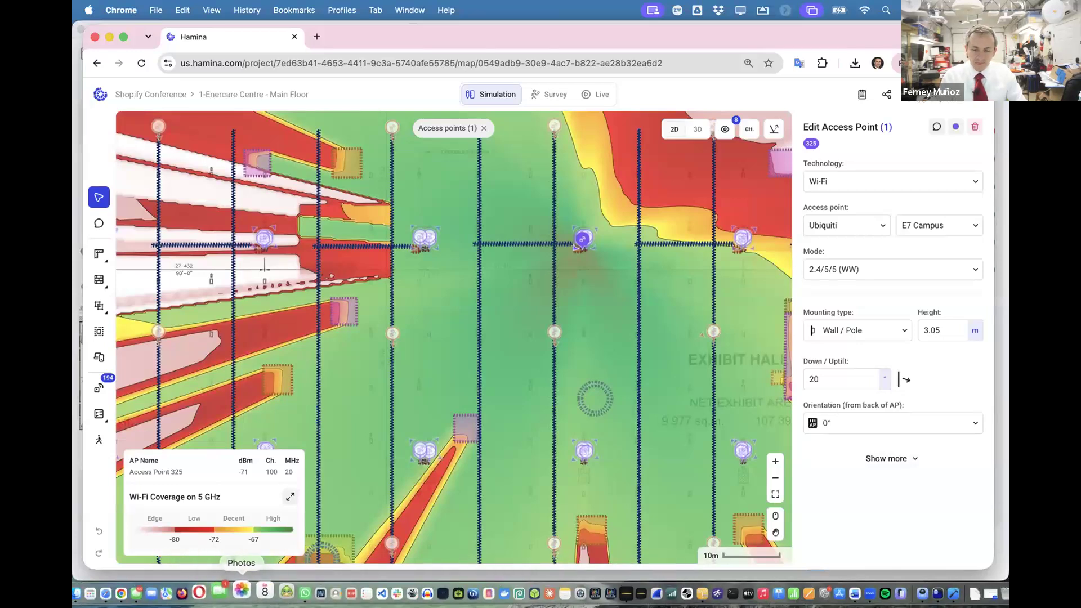
Switch to the Photos app and open the collection of pictures taken around Toronto from the photo map
click(242, 586)
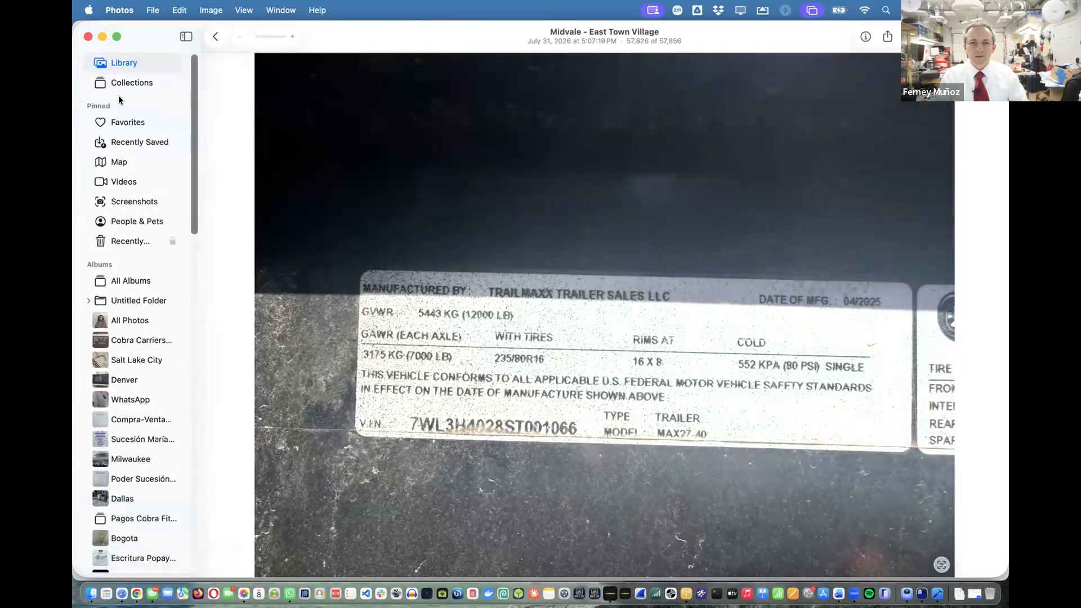
click(121, 161)
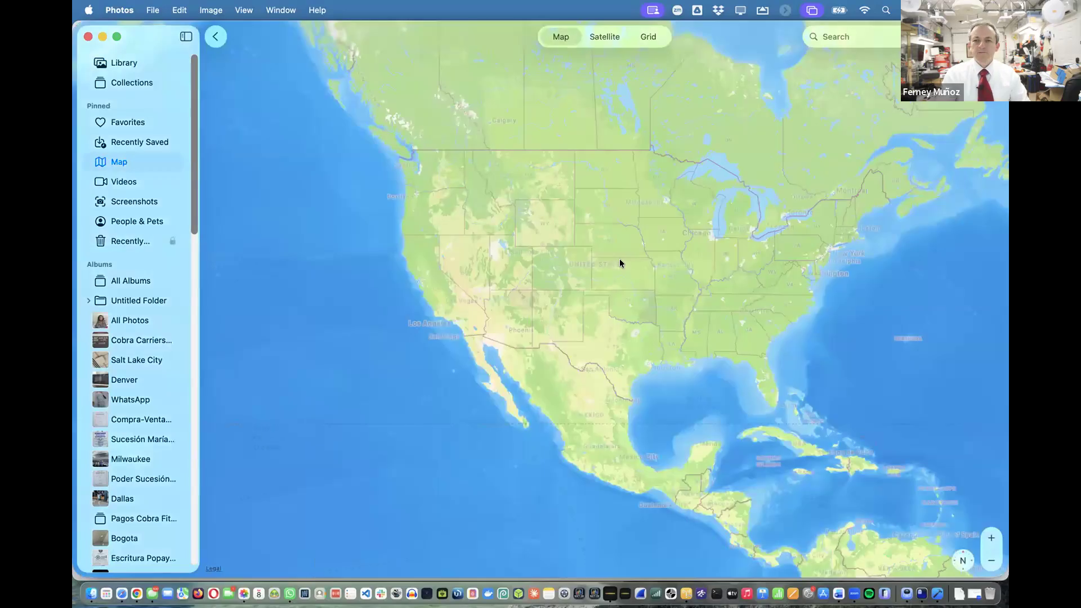
scroll(766, 228, up, 5)
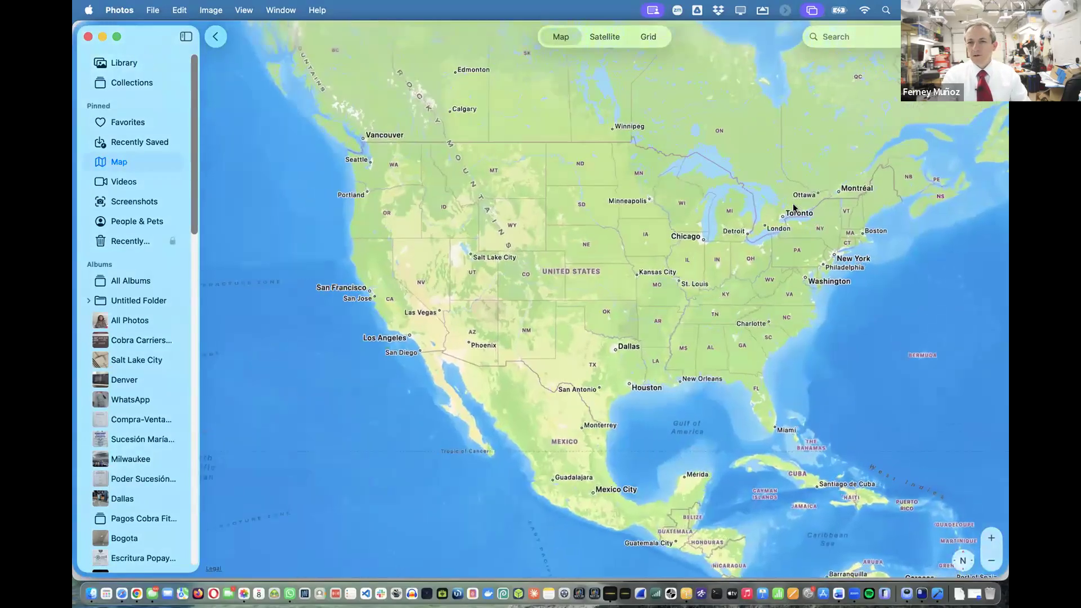
scroll(781, 233, up, 3)
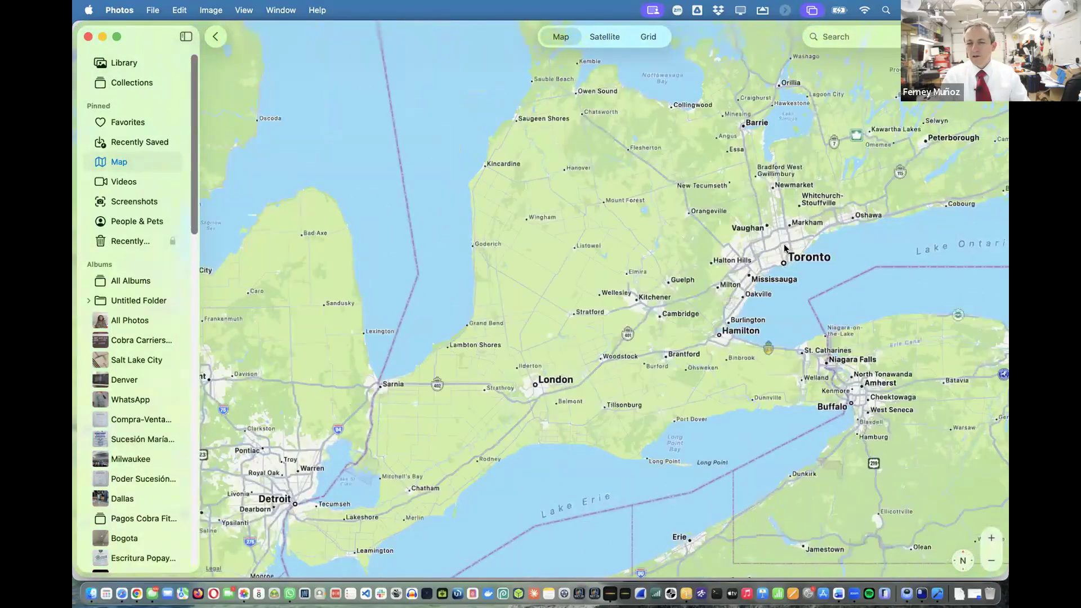
click(779, 233)
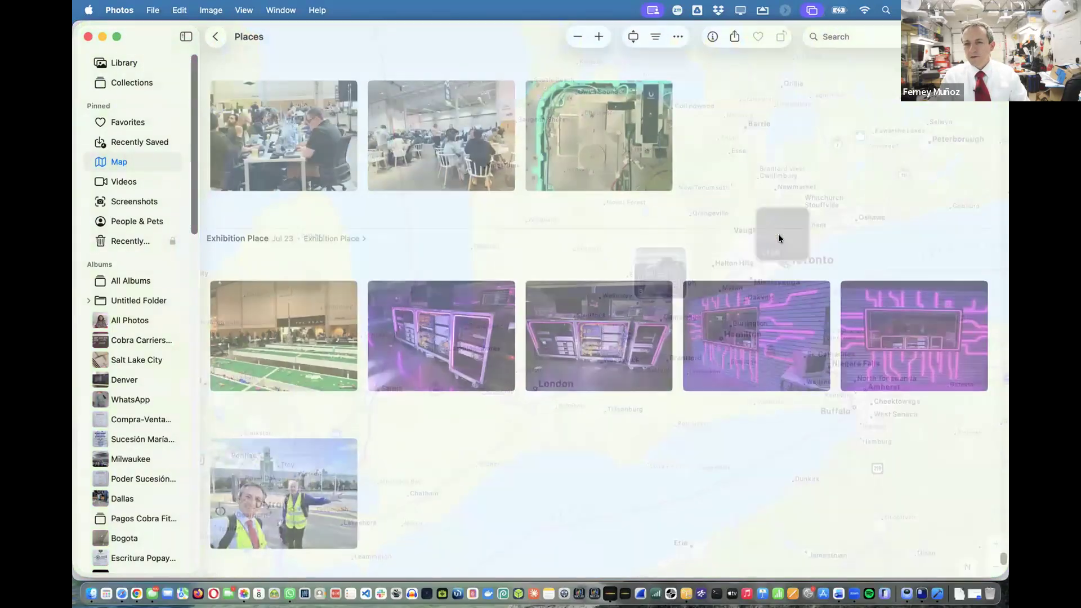
Open the Exhibition Place photo of the crowded work hall and magnify the access point mounted on the column
scroll(790, 232, up, 5)
scroll(790, 231, up, 8)
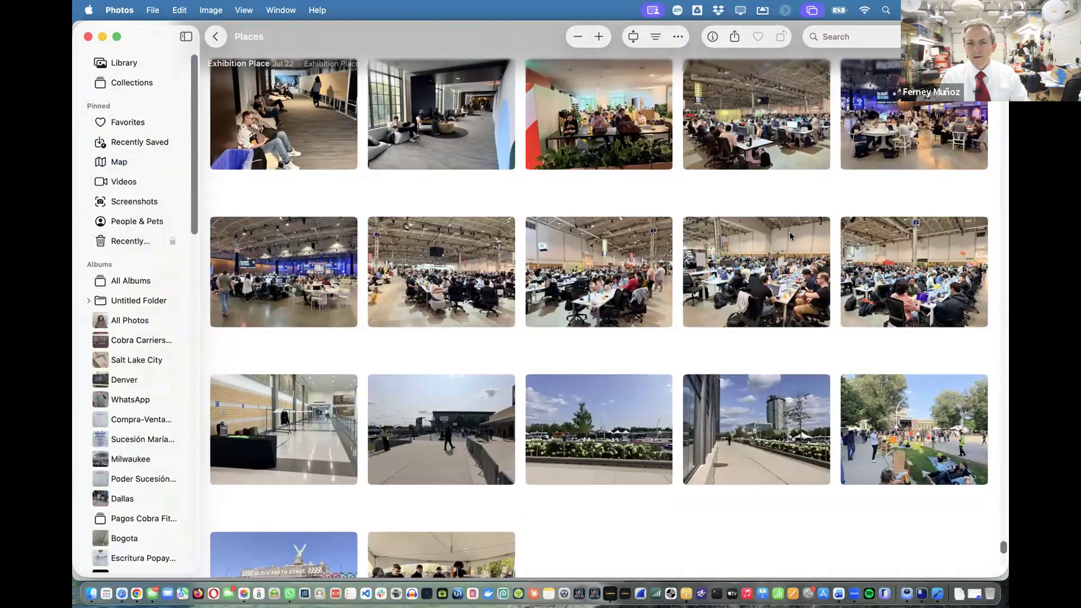
click(710, 265)
double_click(699, 253)
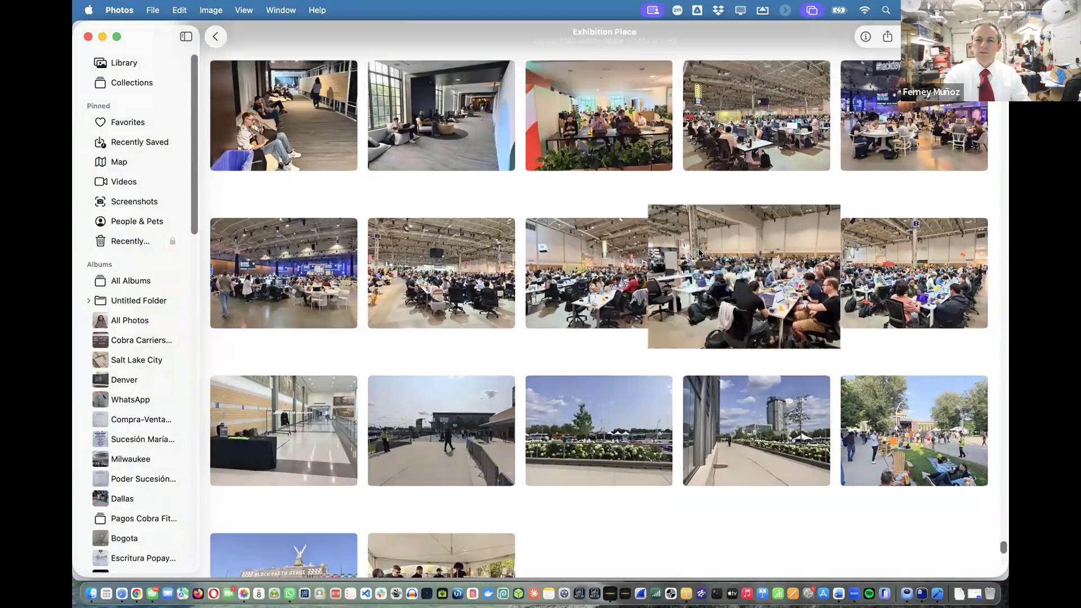
scroll(413, 225, up, 10)
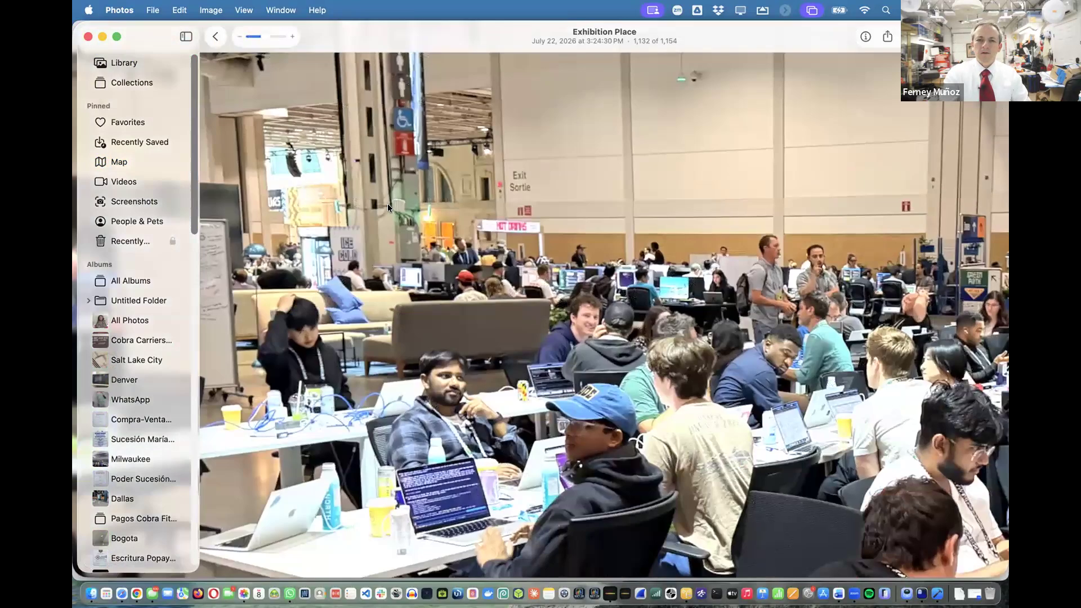
scroll(386, 204, left, 5)
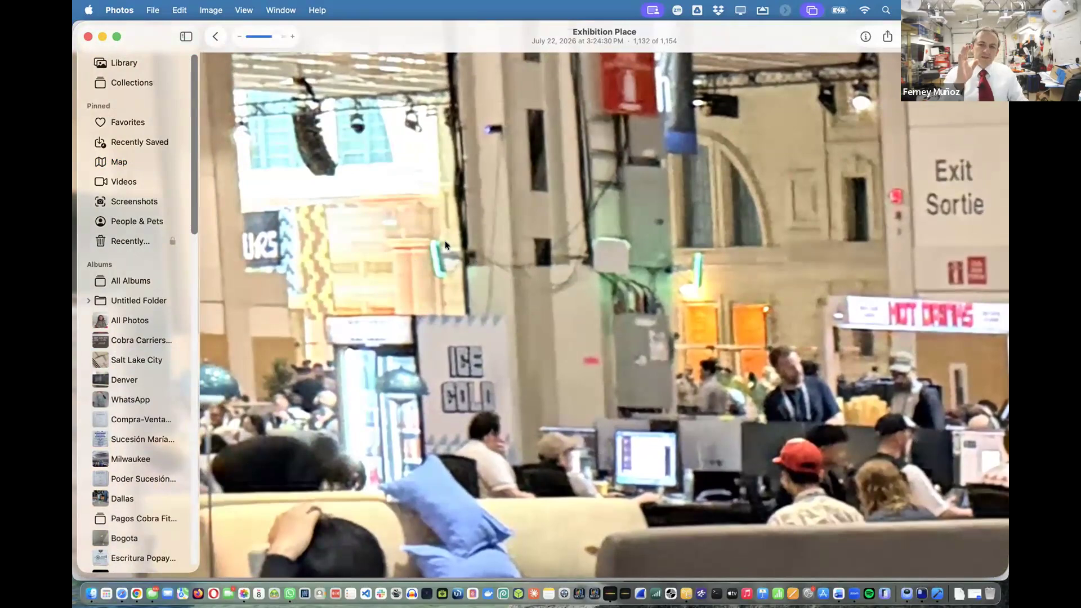
Return to the Hamina design and set the downtilt of access point 325 to 0°
key(super+Tab)
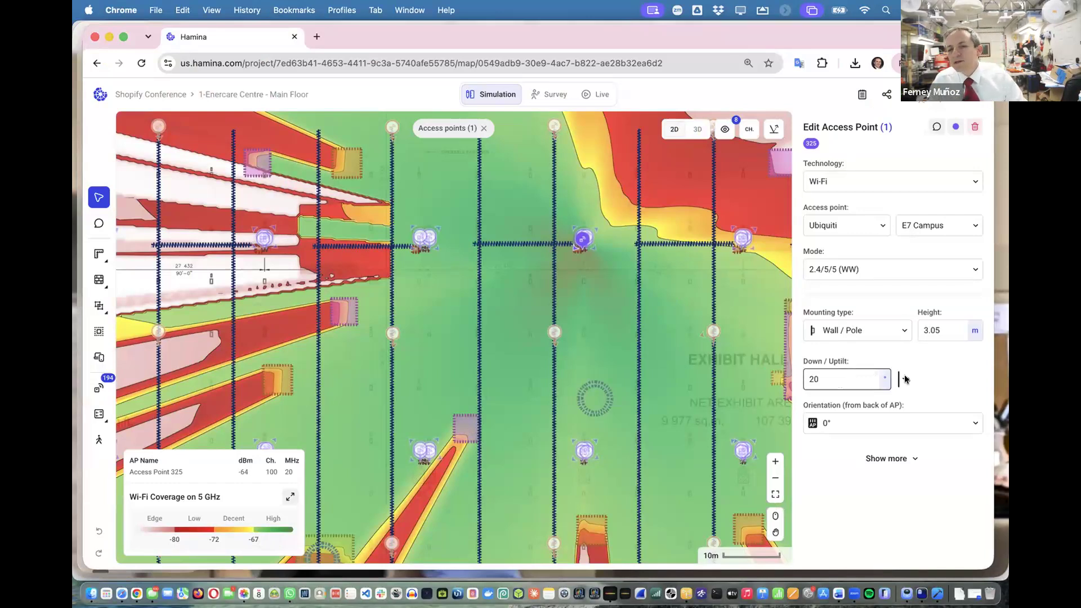
drag(878, 379, 792, 379)
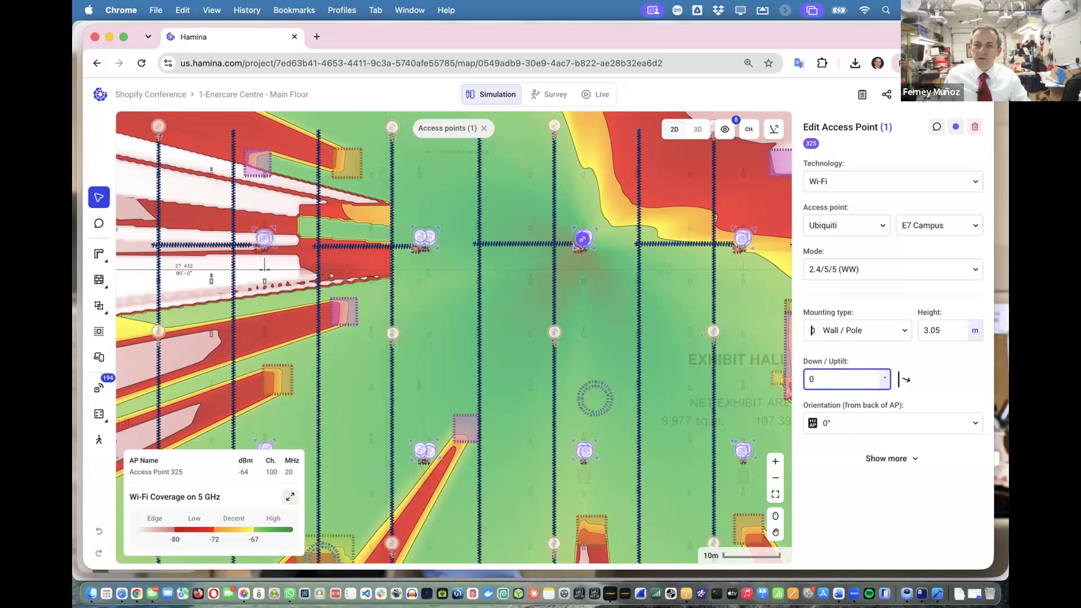
key(Tab)
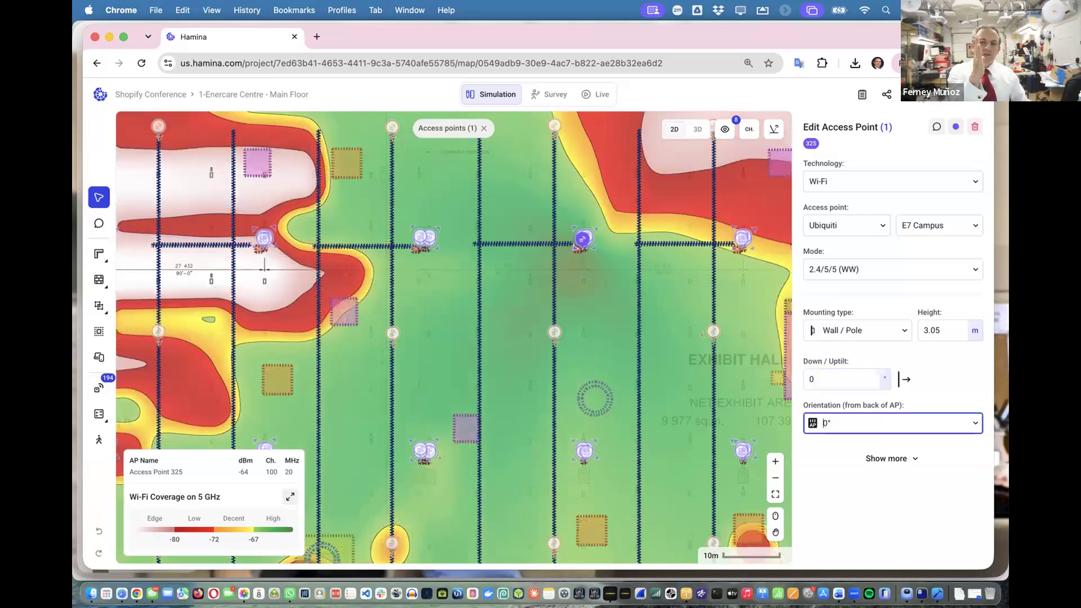
Compare the mounted access point in the photo with the E7 Campus antenna pattern and the hall-wide coverage in Hamina
key(super+Tab)
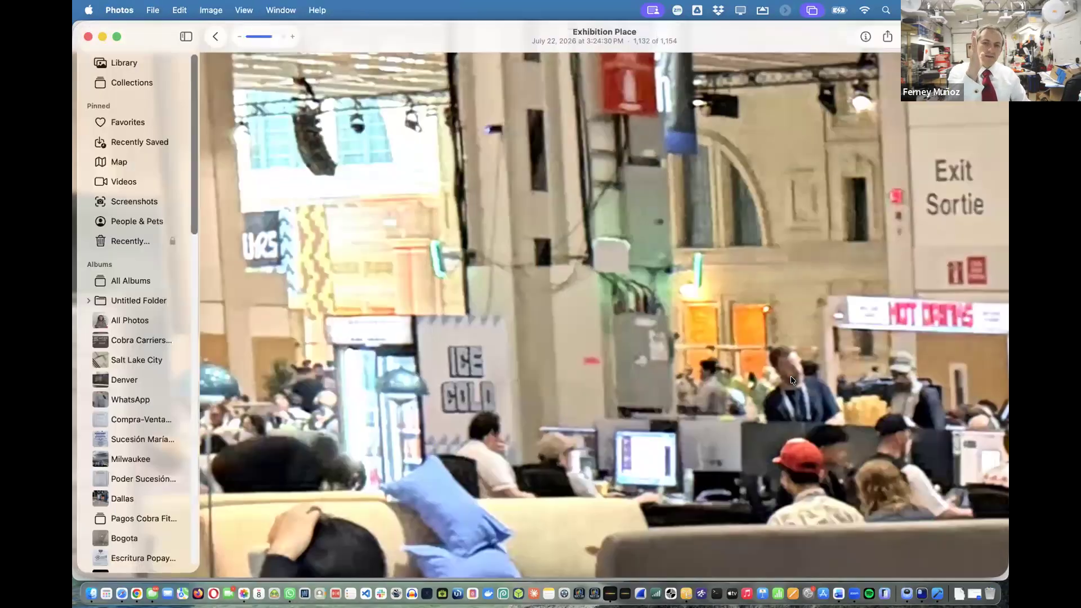
key(super+Tab)
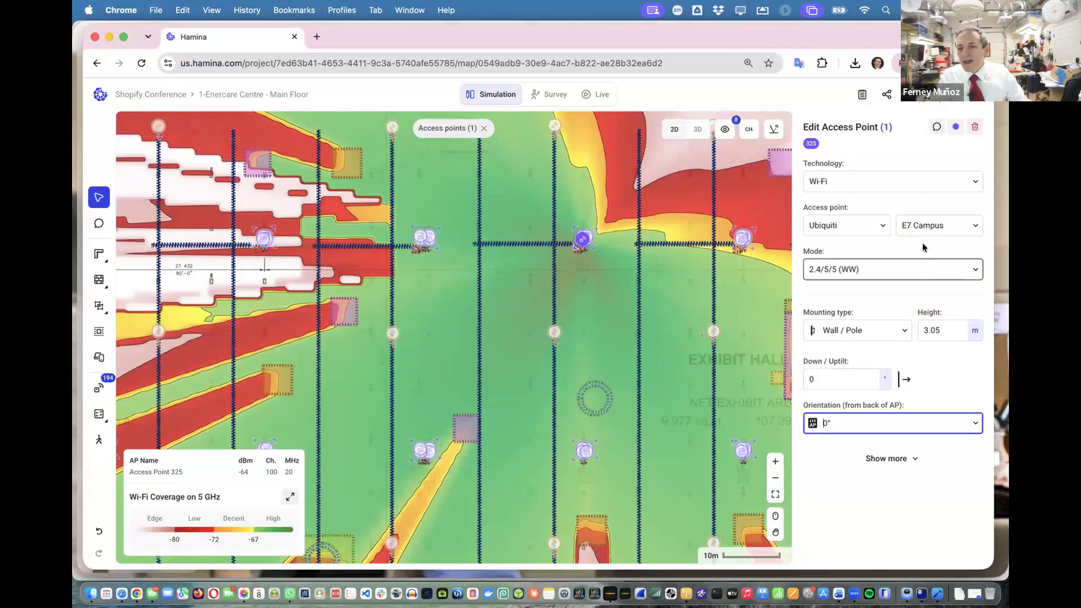
click(922, 225)
mouse_move(920, 279)
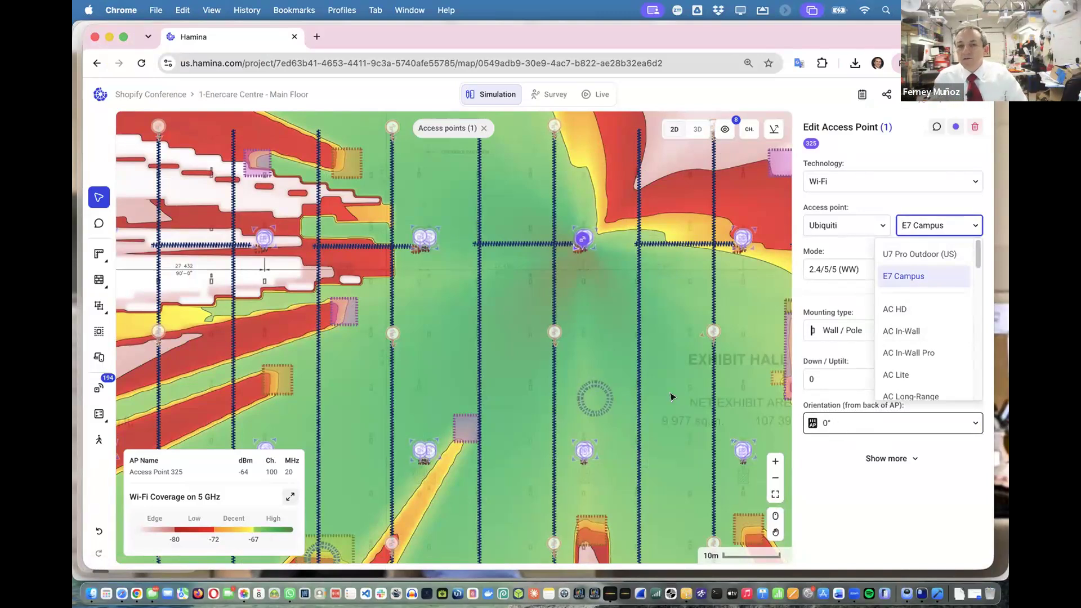
scroll(522, 341, down, 6)
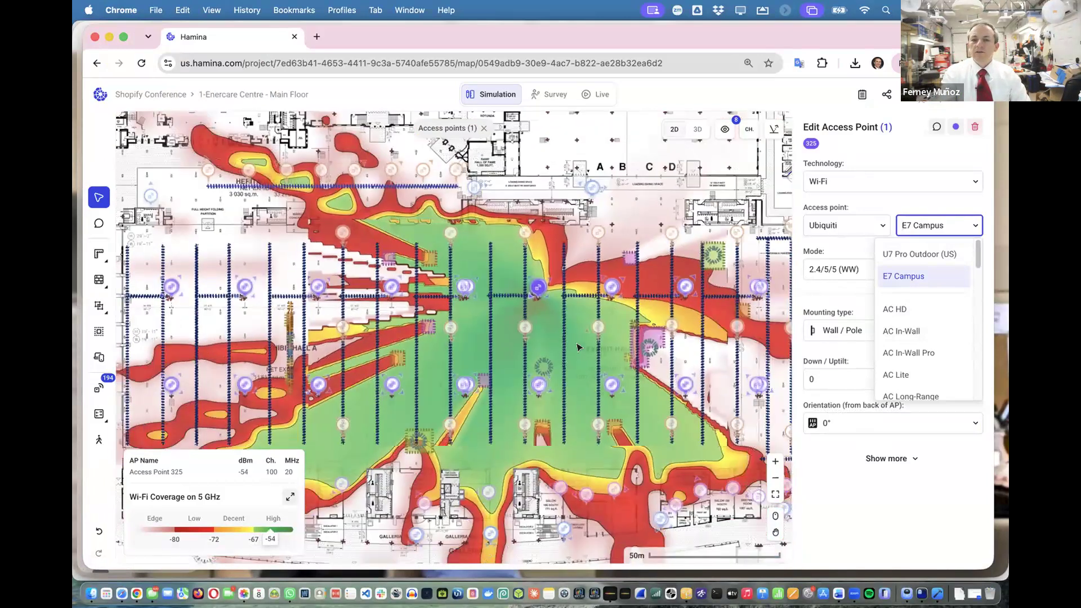
Set the orientation of access point 325 to 90° (clockwise)
click(861, 419)
click(859, 471)
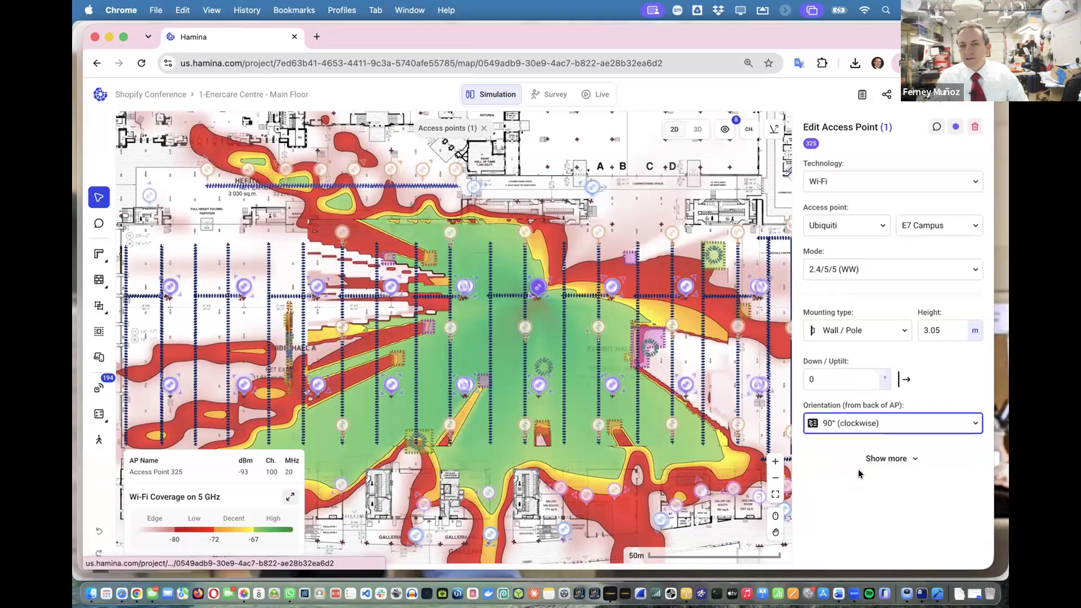
click(834, 474)
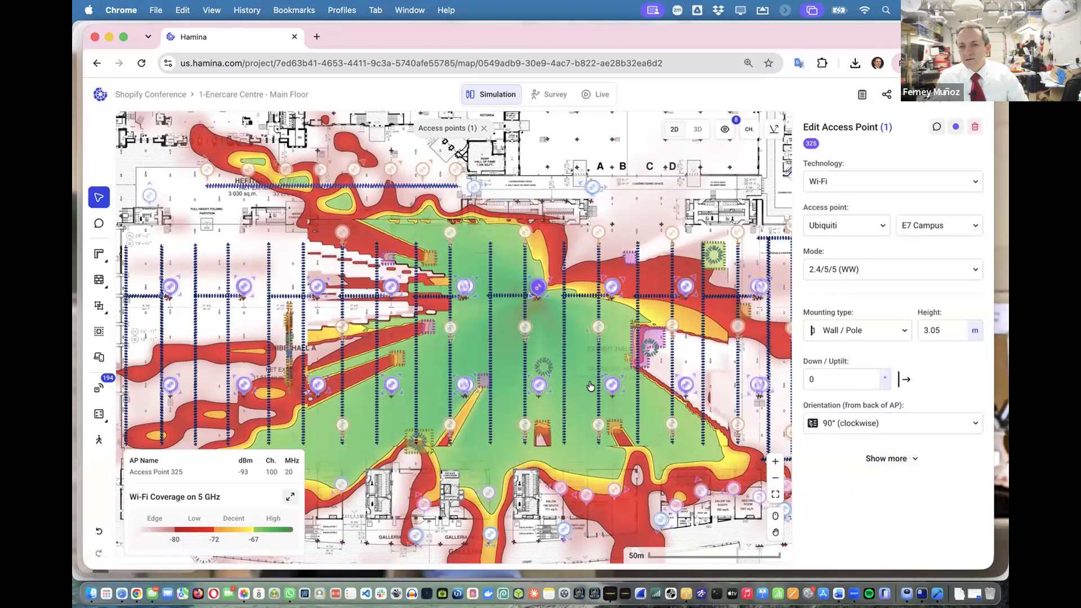
Deselect the access point and reload the Enercare Centre main floor map
click(547, 344)
scroll(528, 303, up, 10)
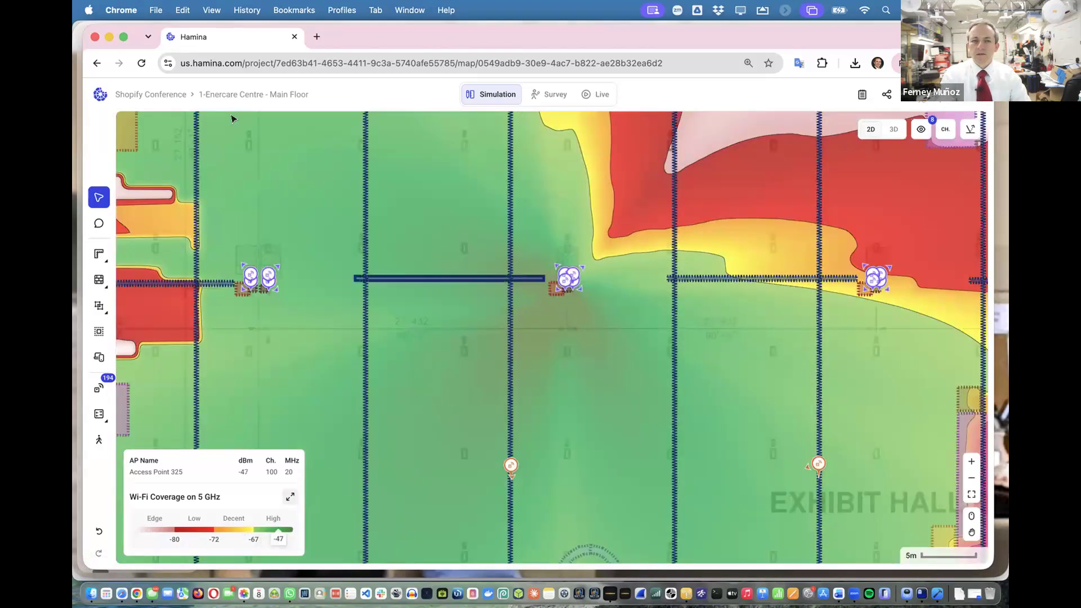
click(141, 64)
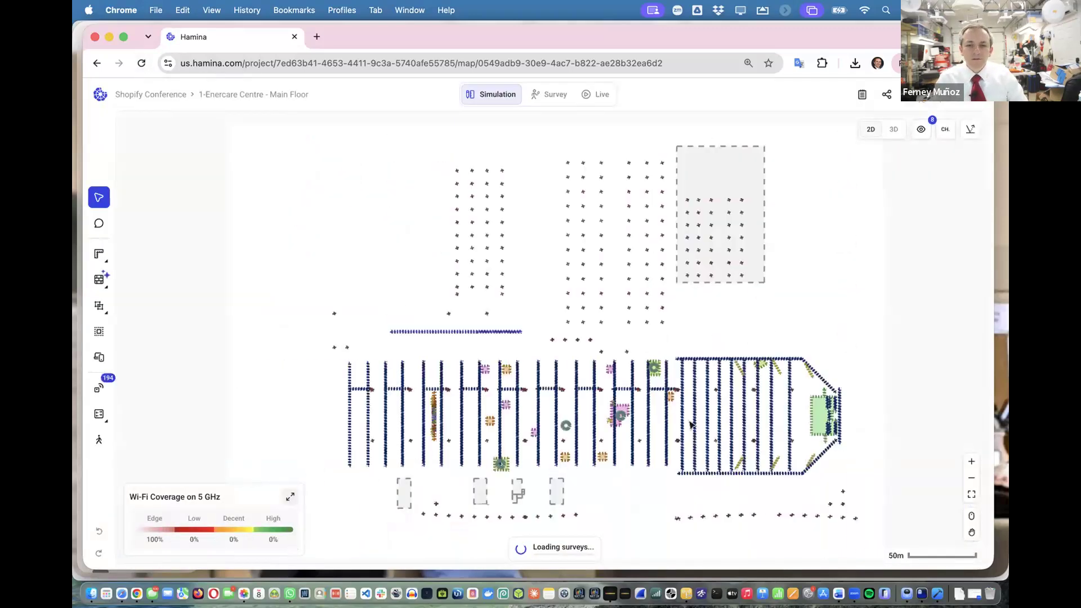
Set the orientation of wall-mounted access point 349 above the Exhibit Hall B label to 90° (clockwise) and view its coverage across the hall
scroll(607, 392, up, 1)
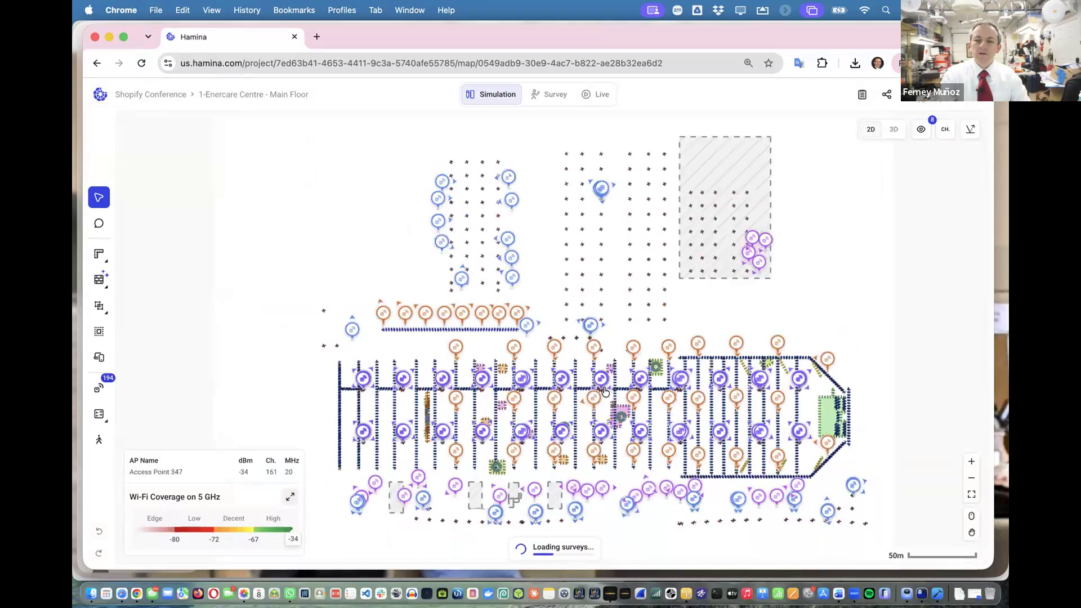
scroll(607, 391, up, 5)
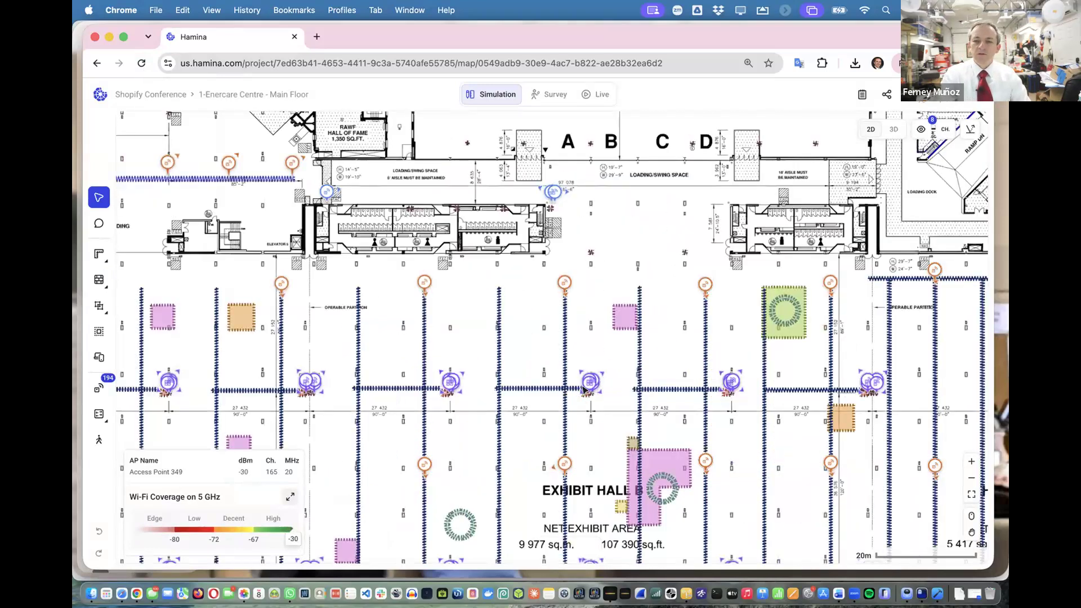
click(586, 387)
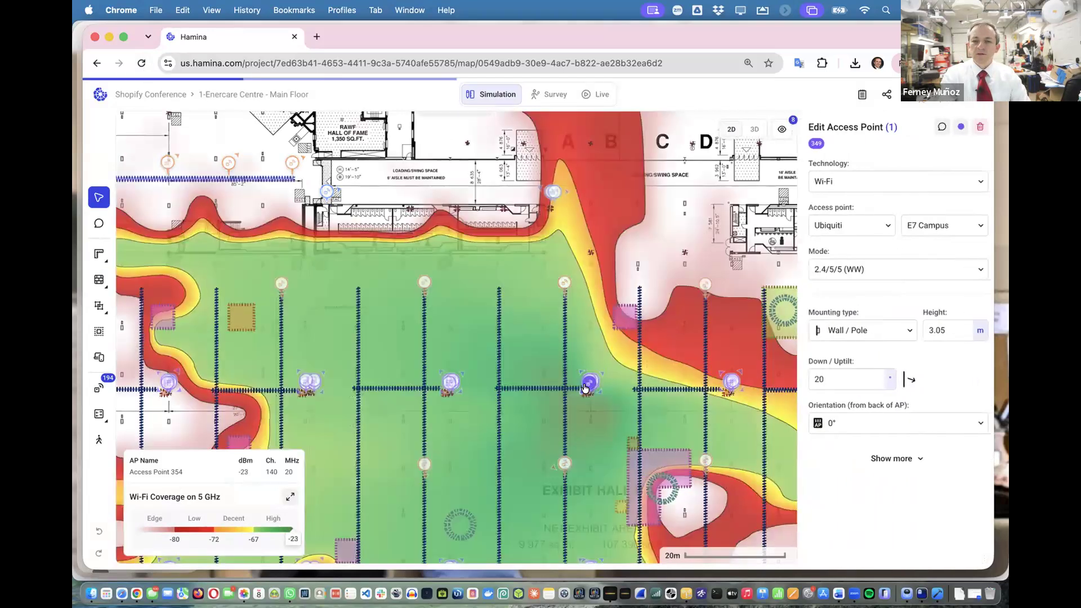
click(845, 428)
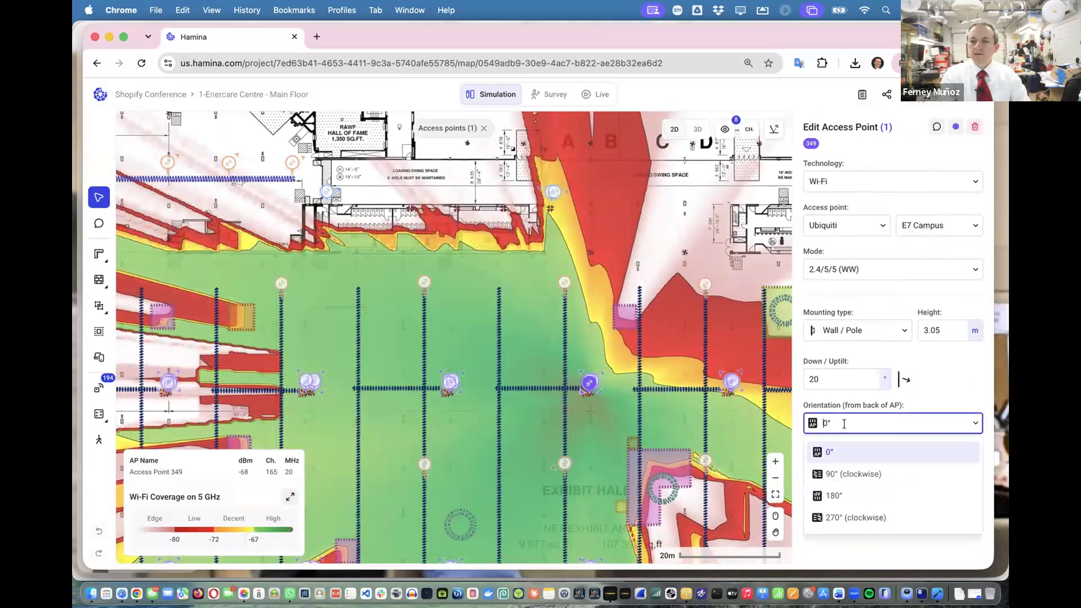
click(839, 474)
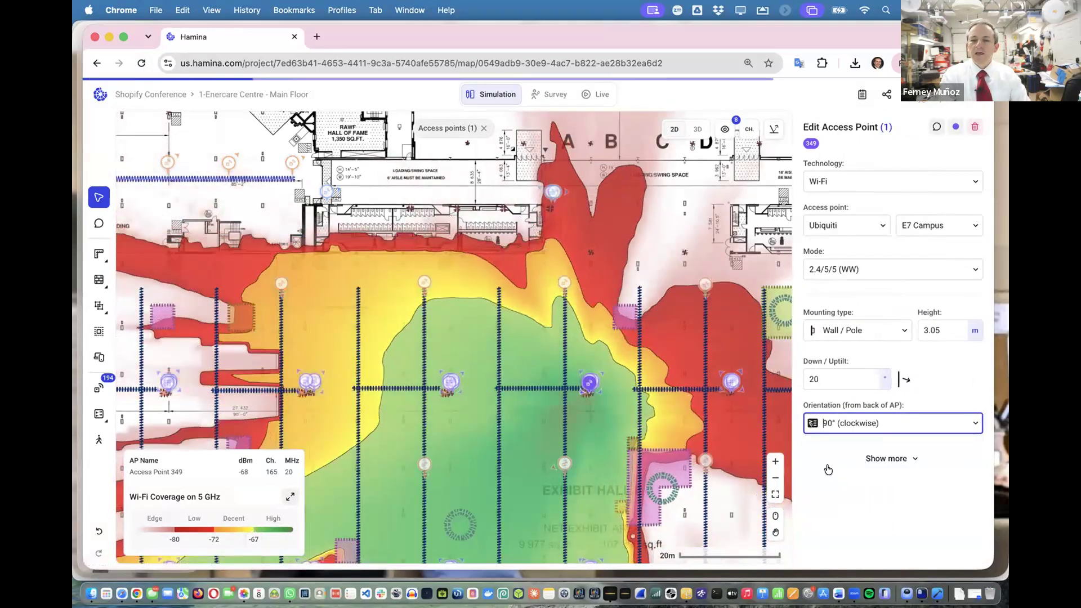
scroll(574, 397, down, 5)
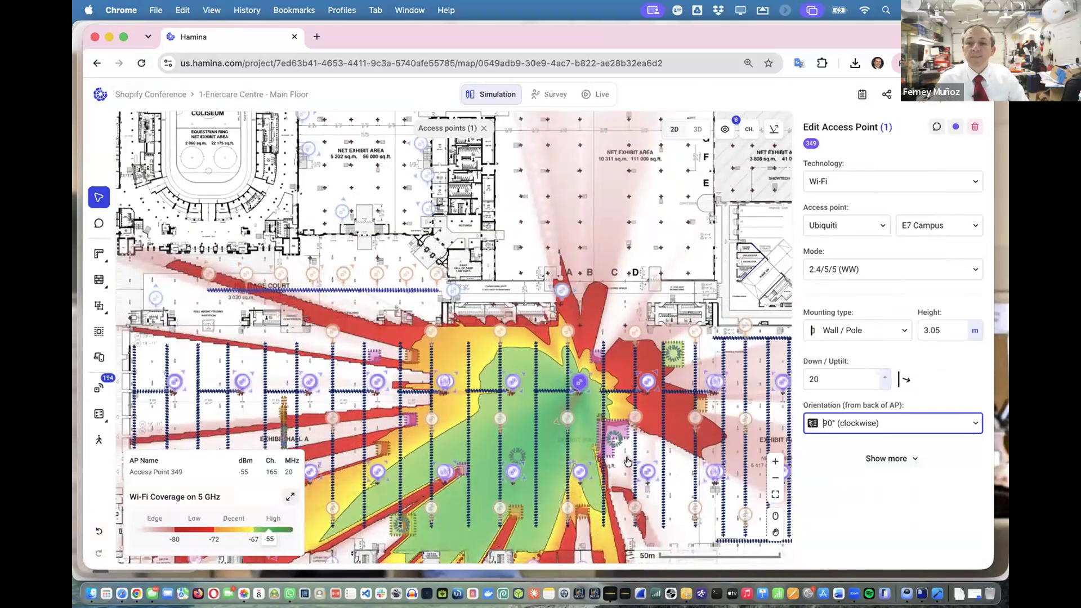
Switch access point 349's orientation to 0° and back to 90° (clockwise) to compare its coverage across the hall
click(814, 426)
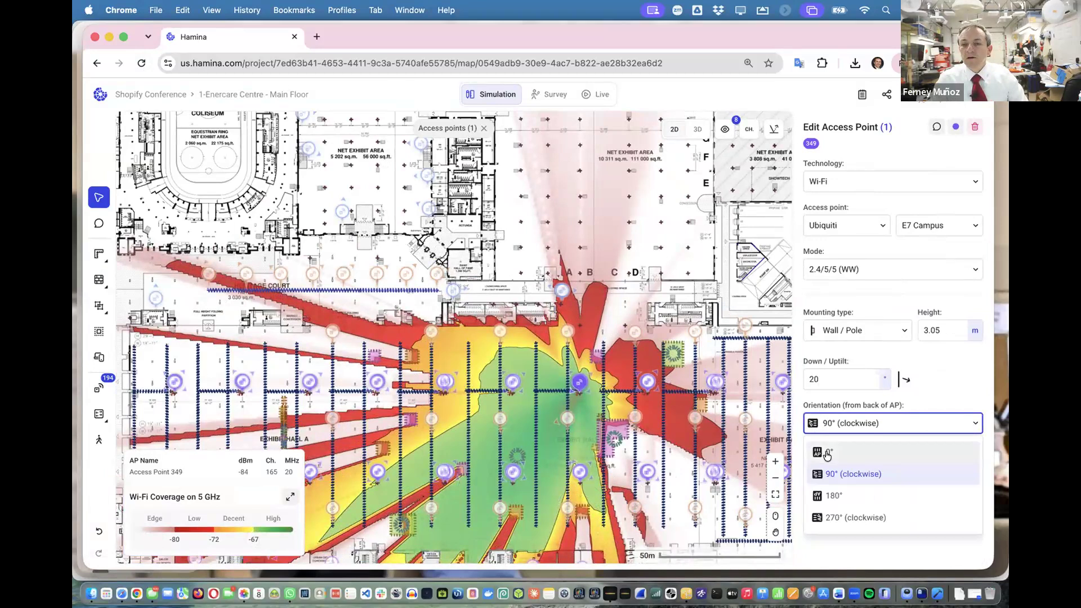
click(825, 451)
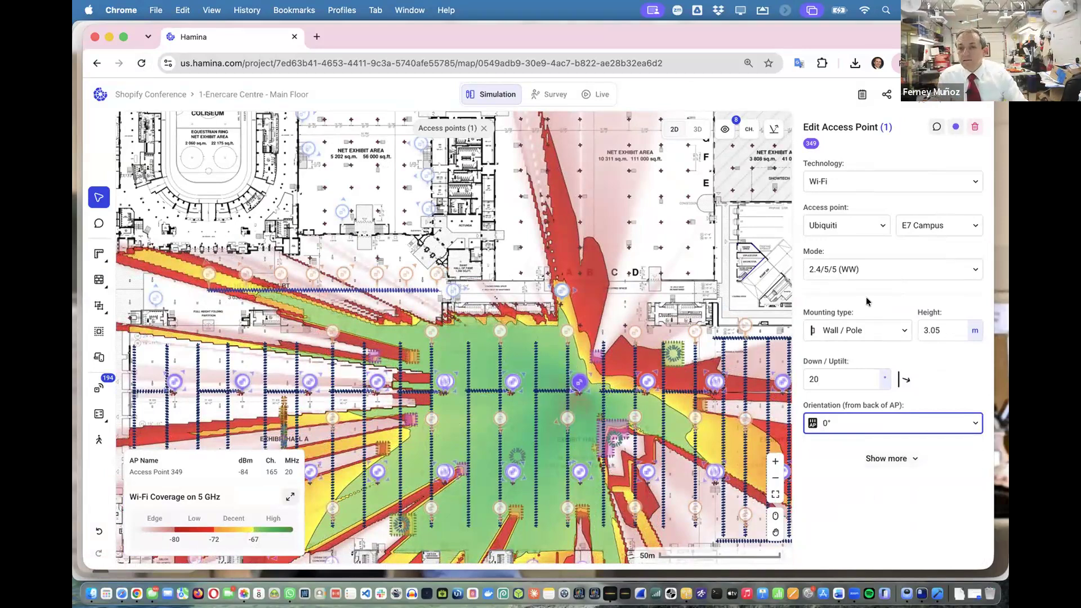
click(908, 233)
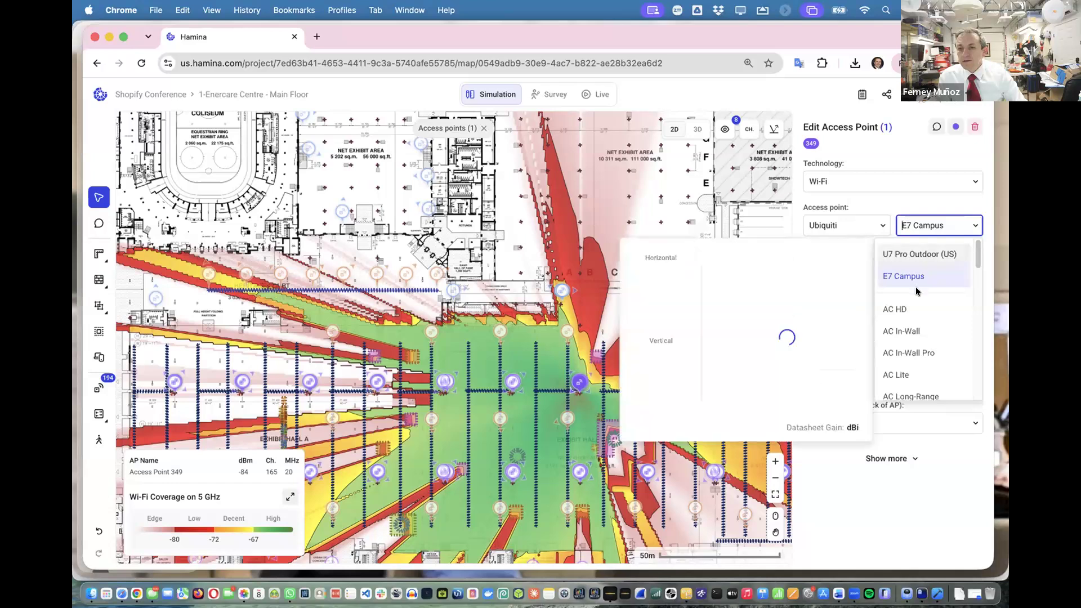
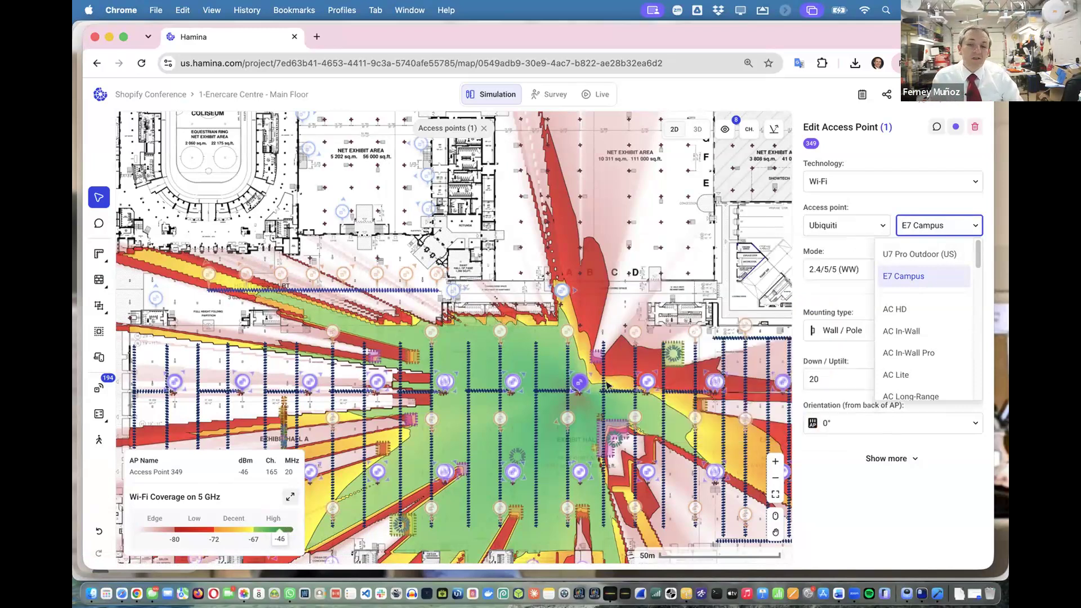
click(839, 420)
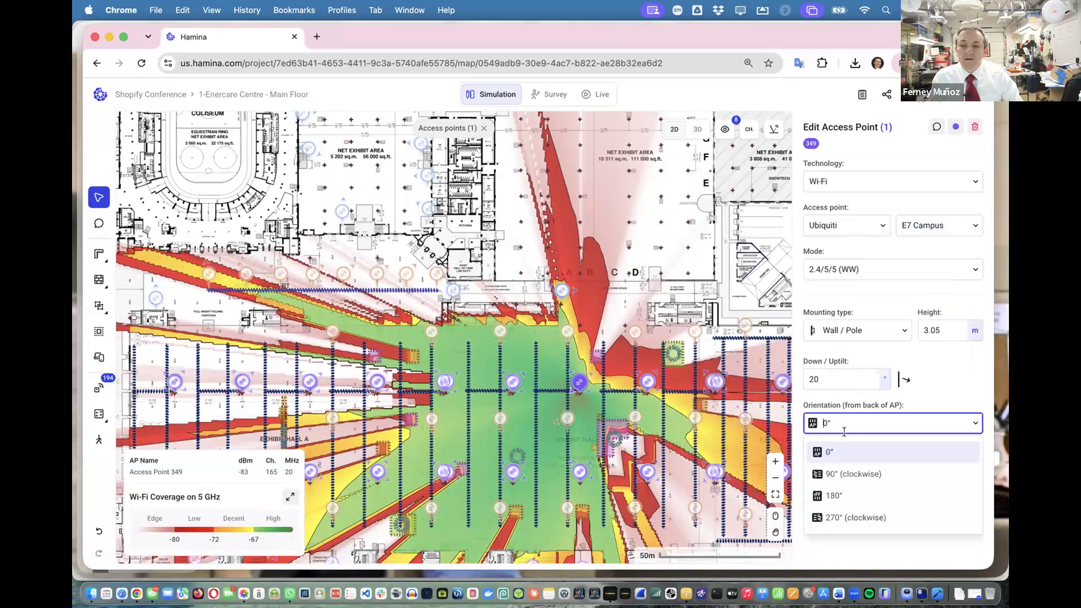
click(845, 475)
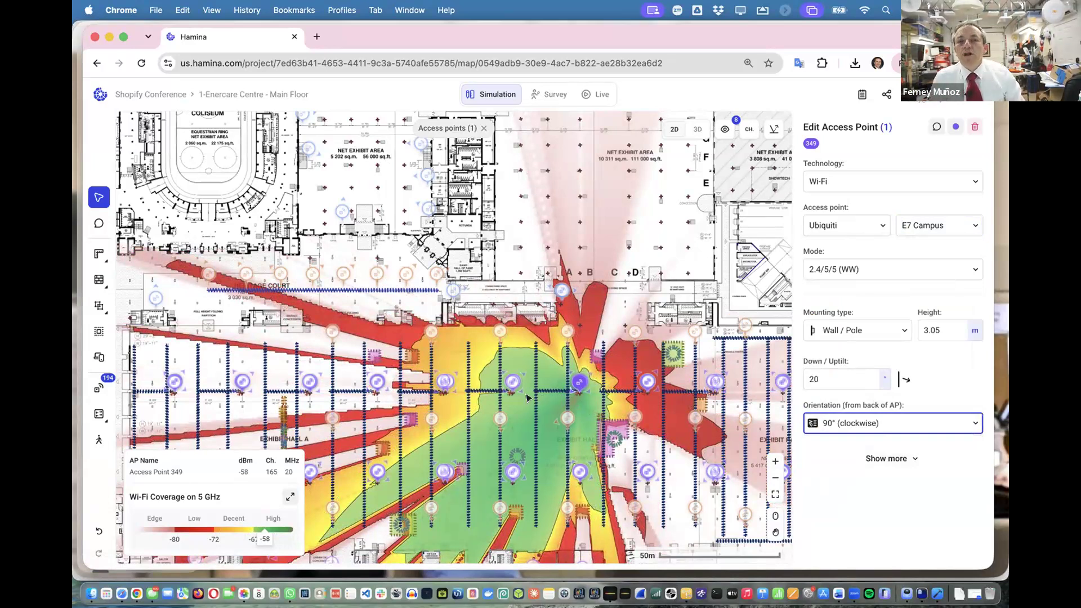
Create a new project named Nave with the Warehouse environment, keeping United States as the country
click(151, 95)
click(225, 394)
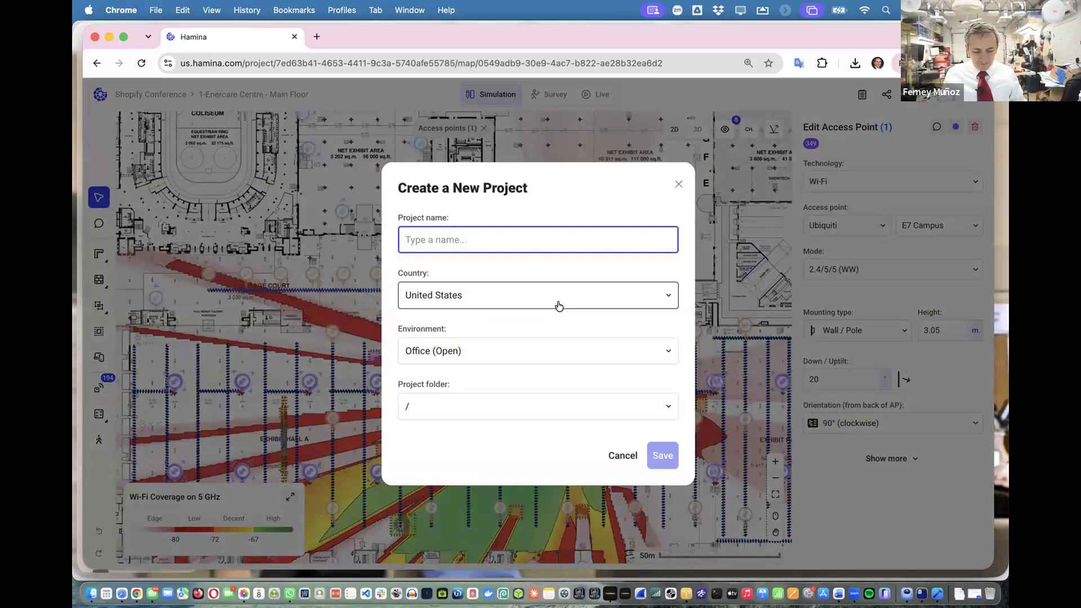
text(Nave)
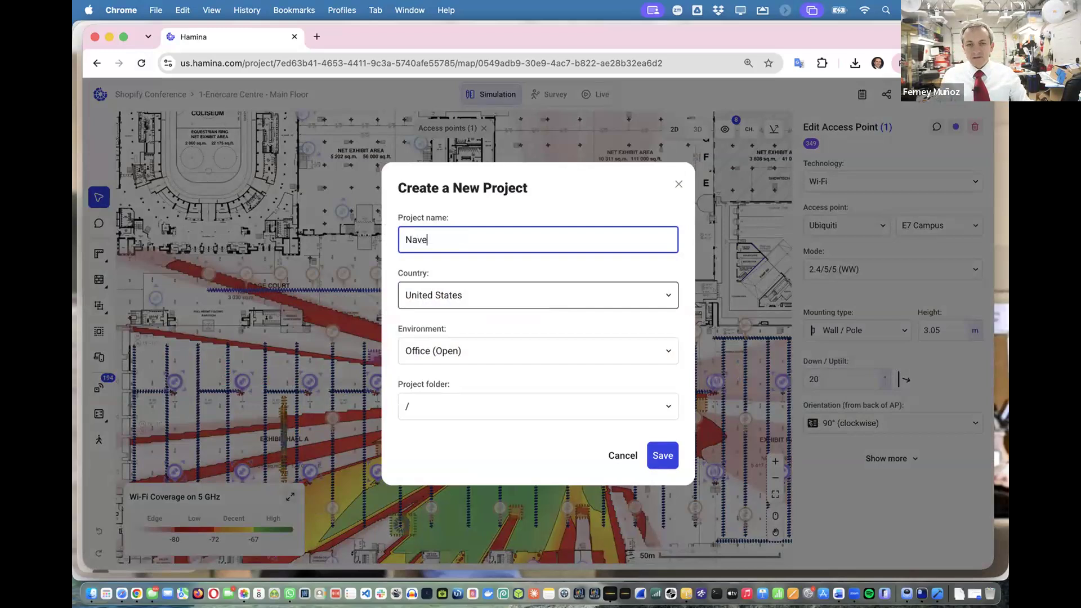
click(496, 349)
scroll(503, 432, down, 5)
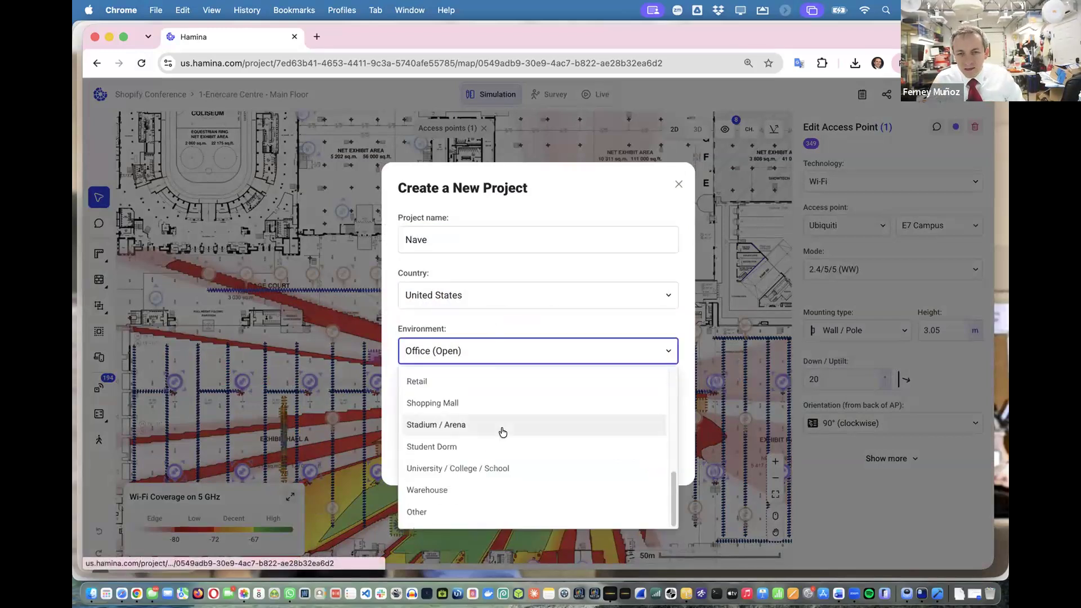
click(507, 492)
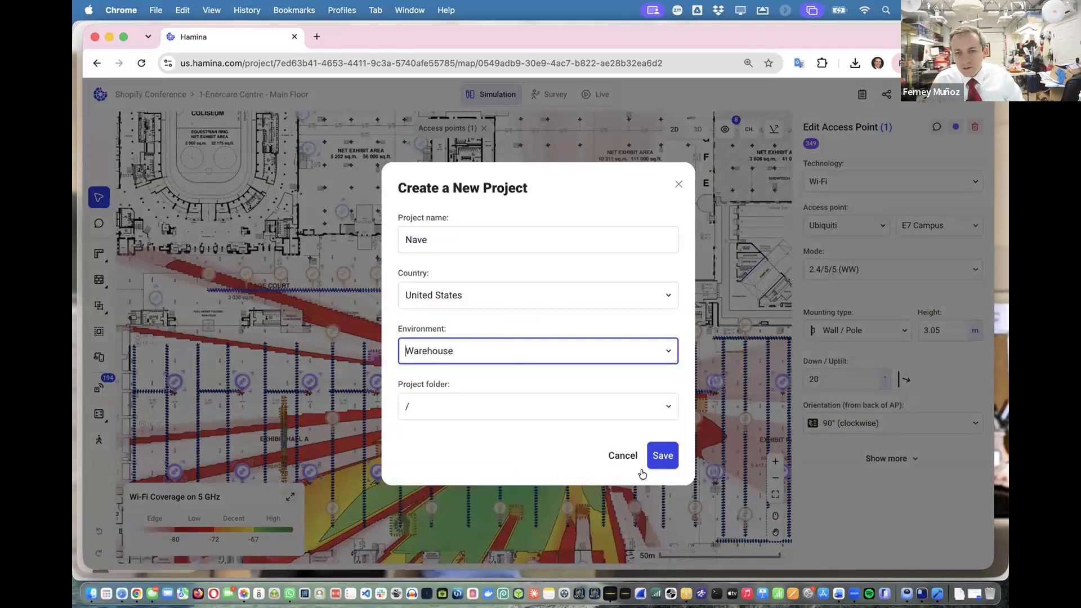
click(663, 456)
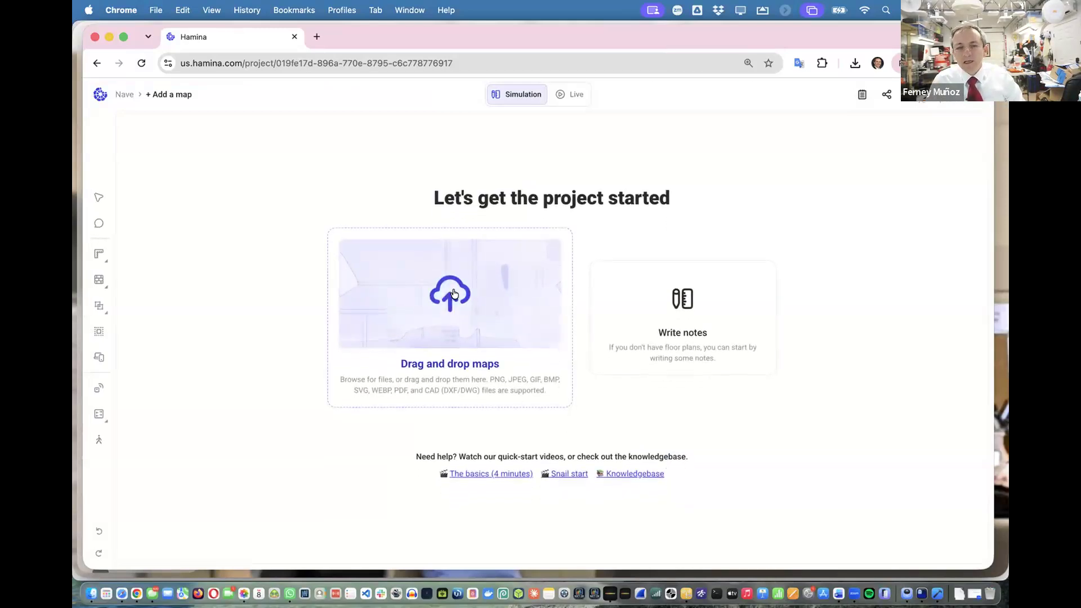
Upload the floor plan Almacen Racks.jpg from the Maps folder in Downloads as the project's map
click(454, 291)
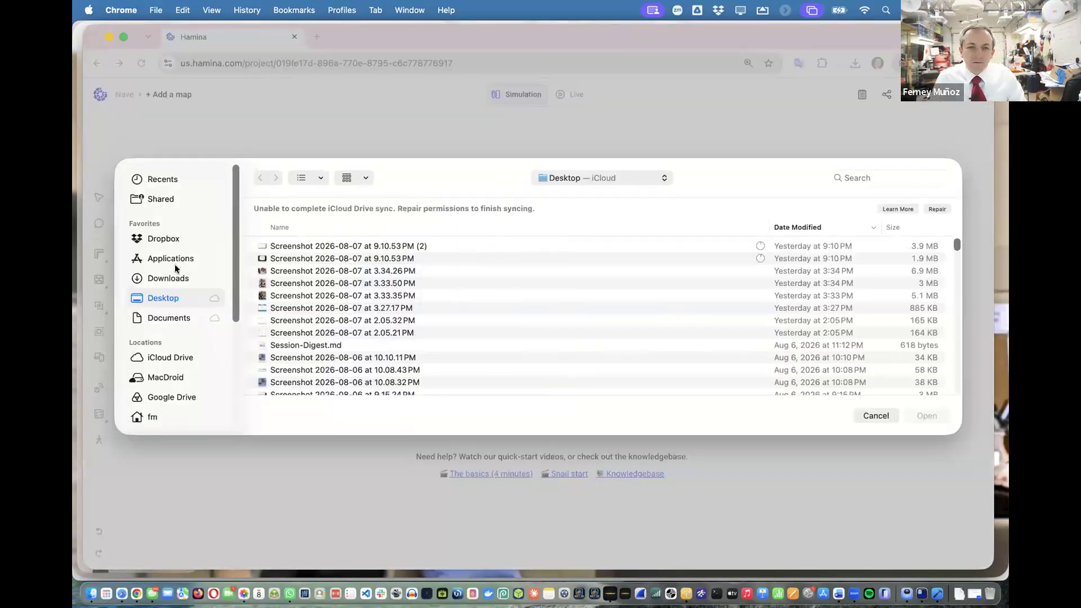
click(173, 278)
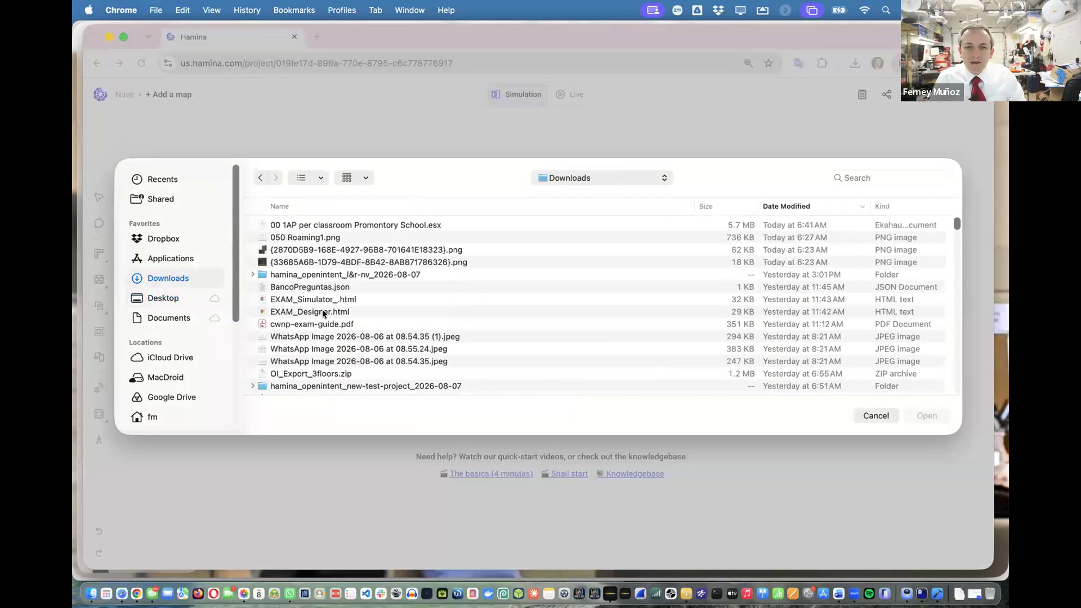
scroll(322, 309, down, 3)
scroll(292, 336, down, 10)
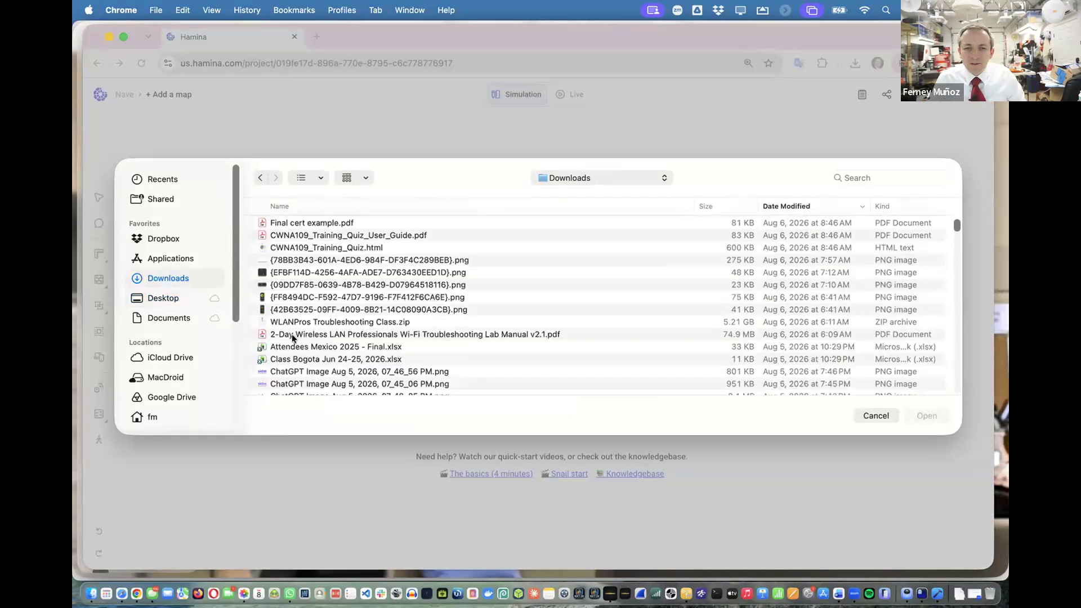
double_click(274, 273)
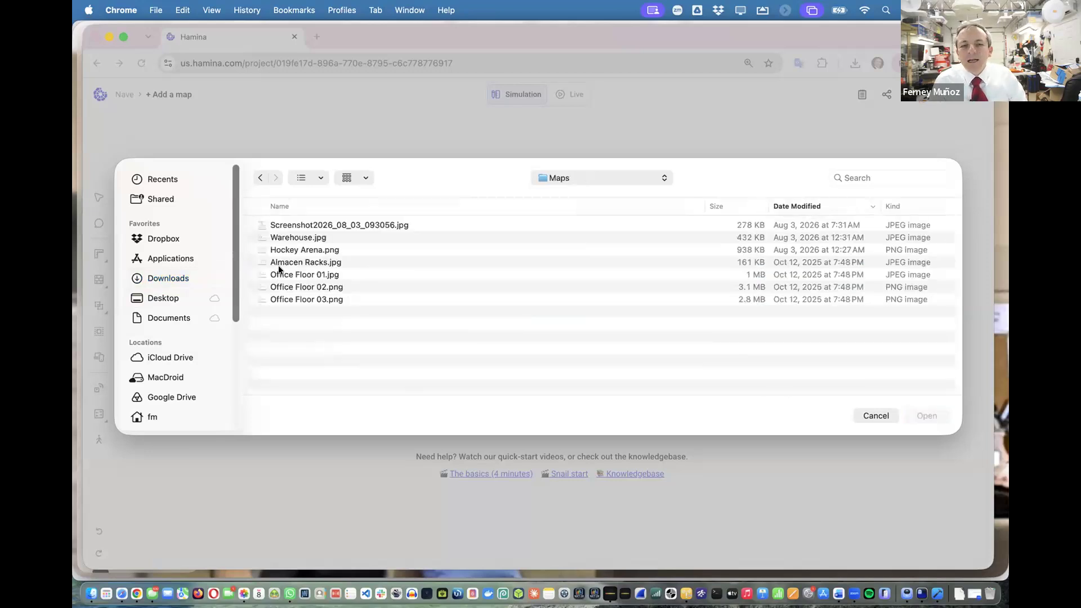
double_click(316, 265)
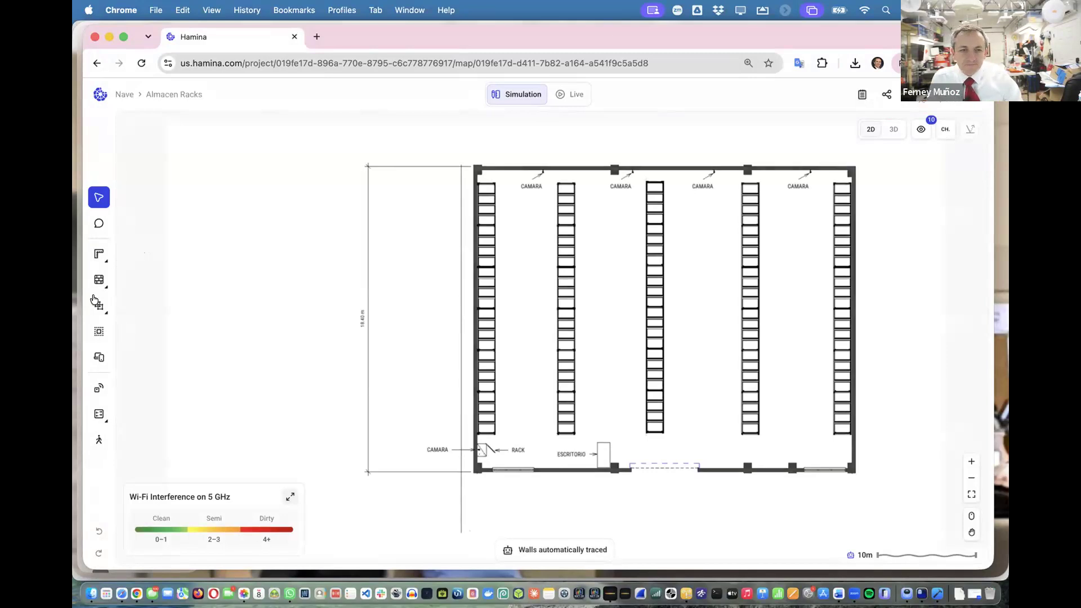
Set the map scale to 18.4 m along the full length of the vertical dimension line beside the warehouse
click(94, 258)
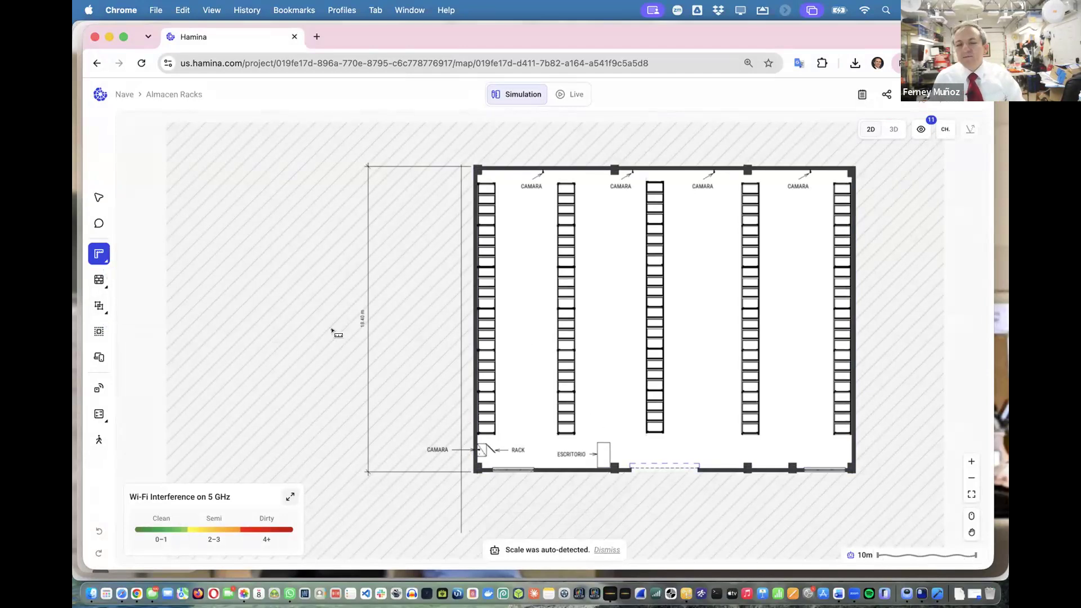
scroll(365, 327, up, 10)
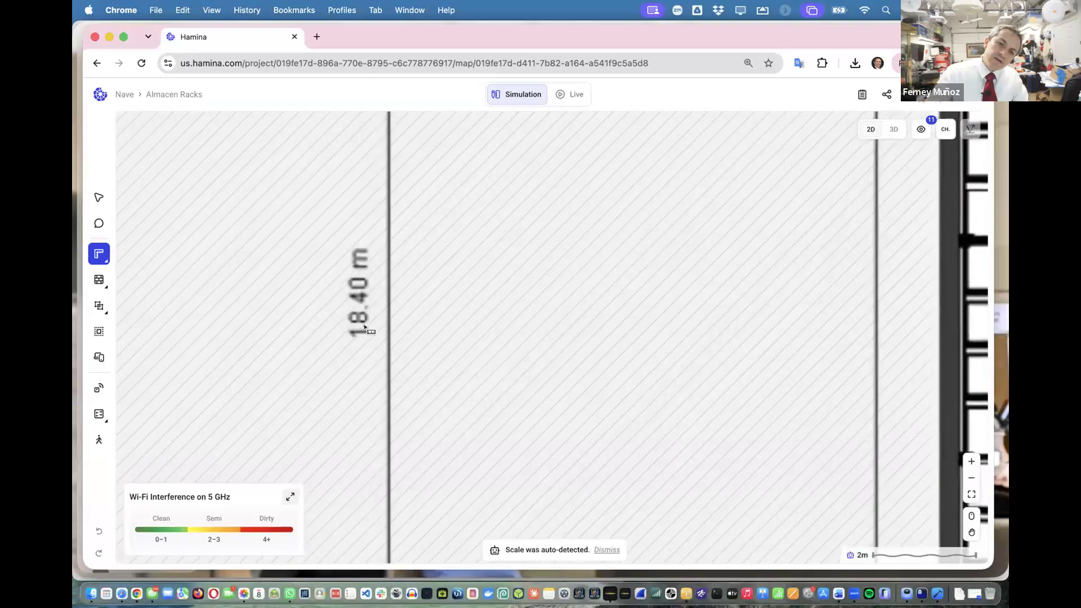
scroll(367, 327, up, 2)
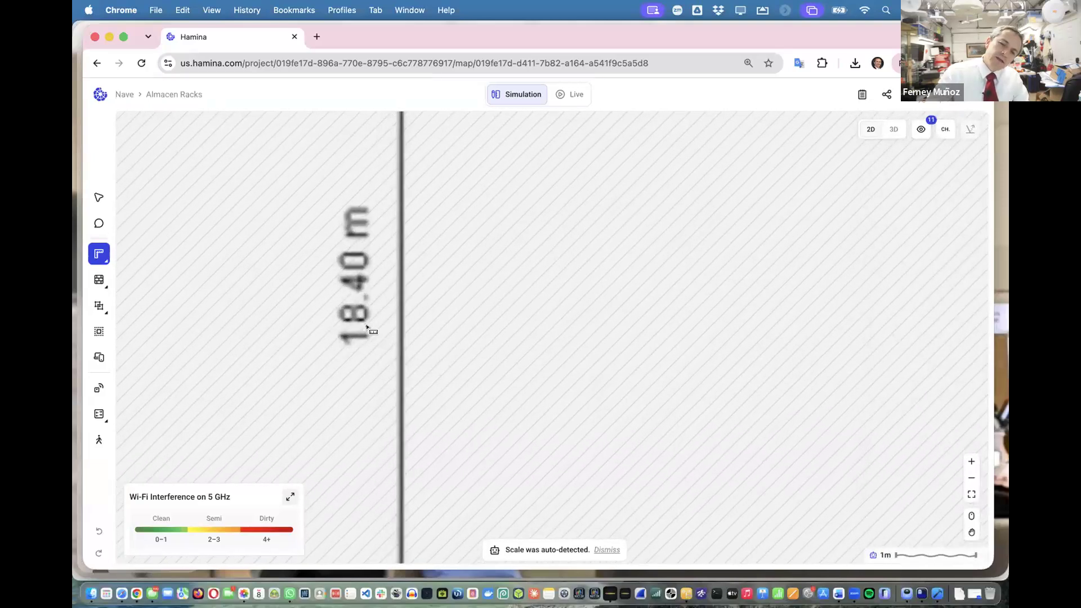
scroll(366, 327, down, 8)
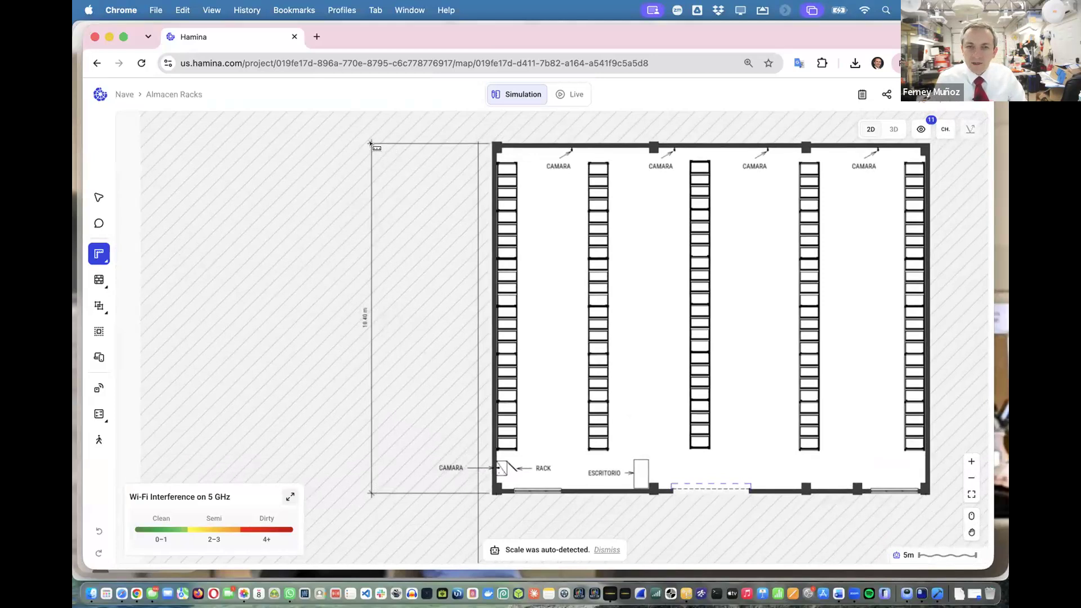
click(370, 142)
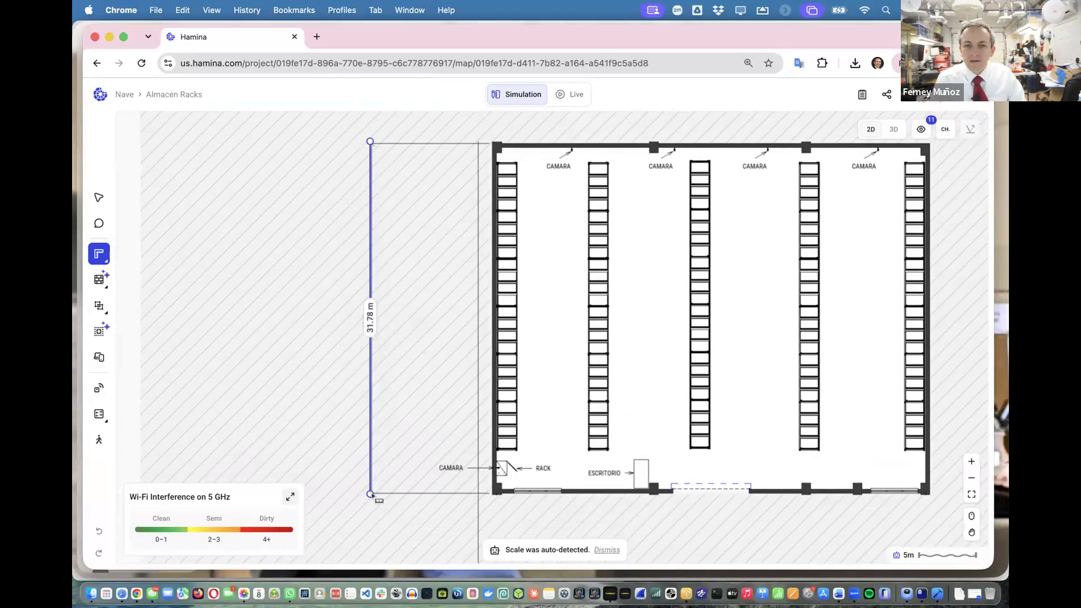
click(371, 495)
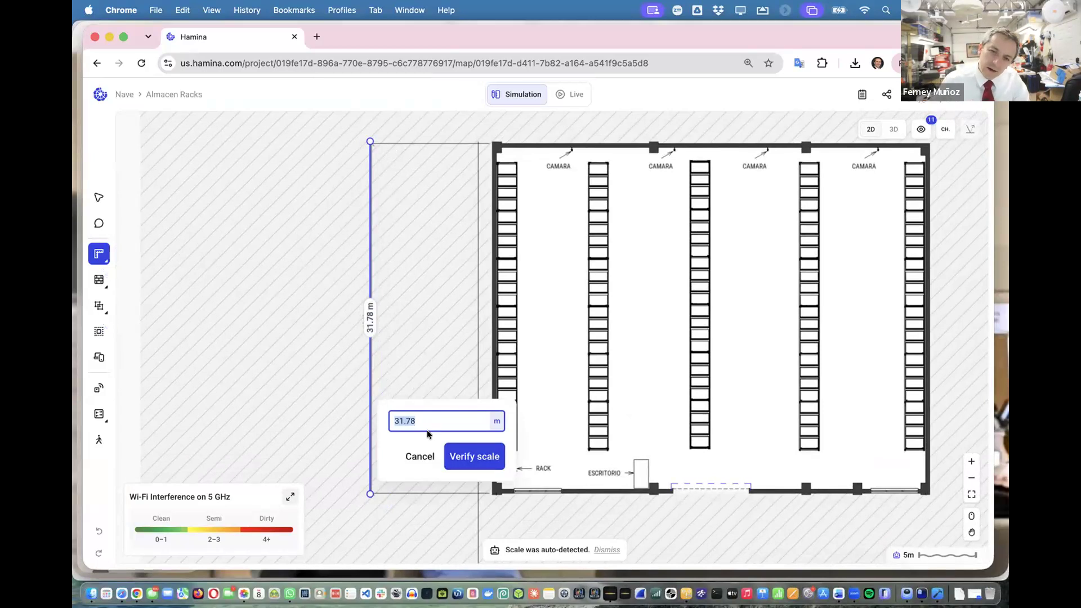
text(18.4)
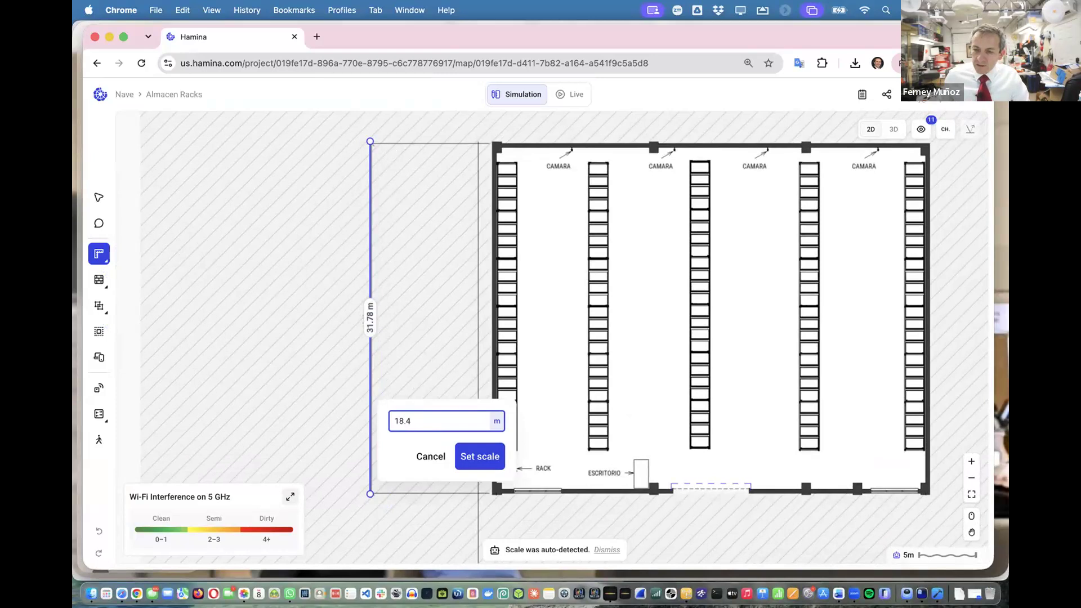
click(479, 456)
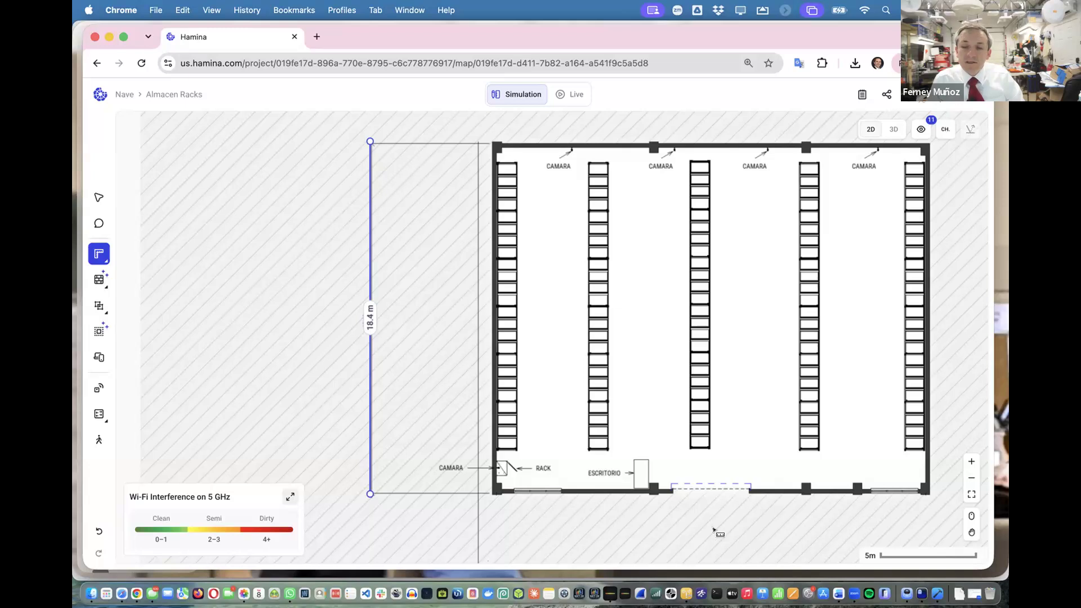
Examine the automatically traced walls on the plan and the warehouse with its racks in 3D, and return to 2D
click(95, 286)
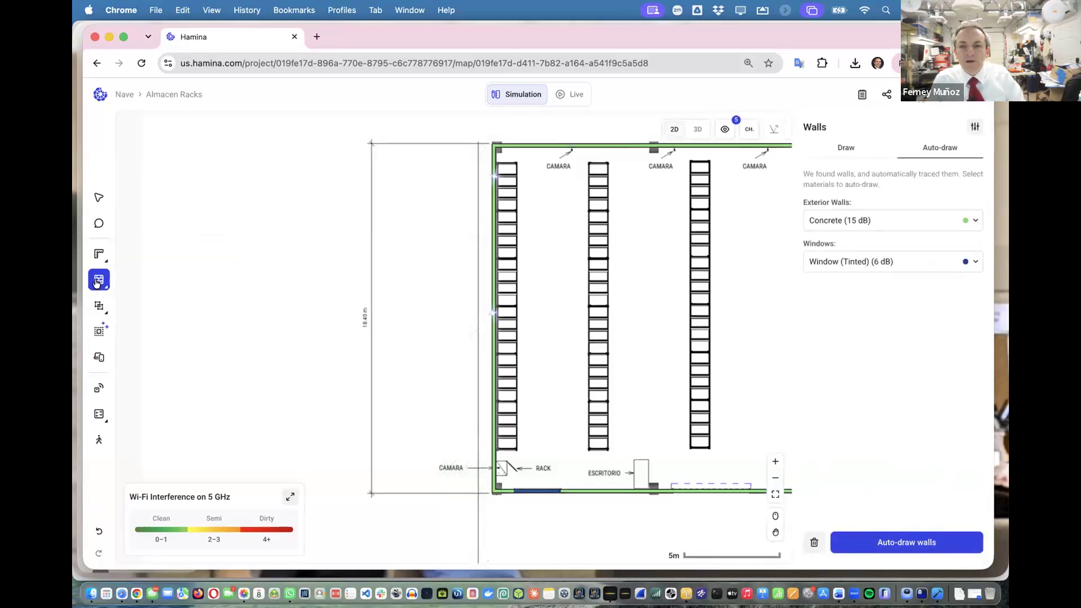
drag(352, 261, 132, 264)
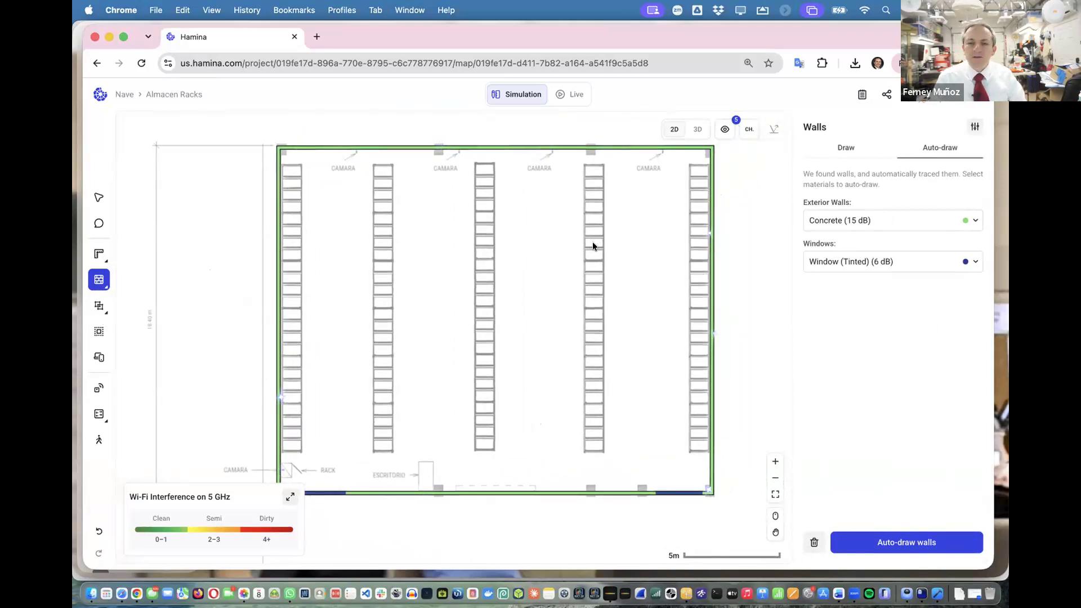
scroll(593, 243, down, 1)
scroll(593, 241, down, 1)
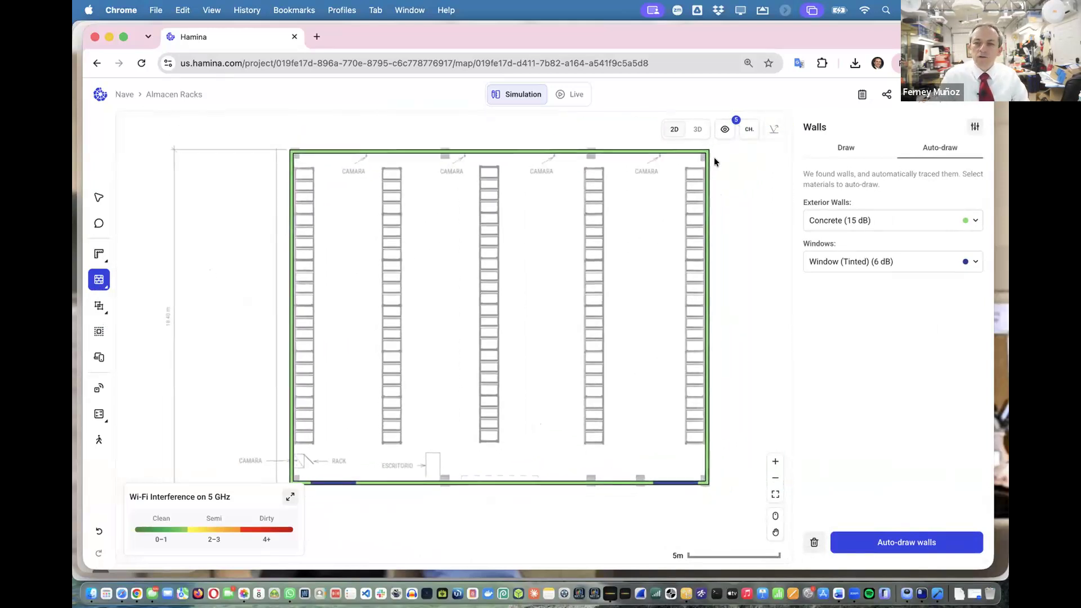
click(699, 130)
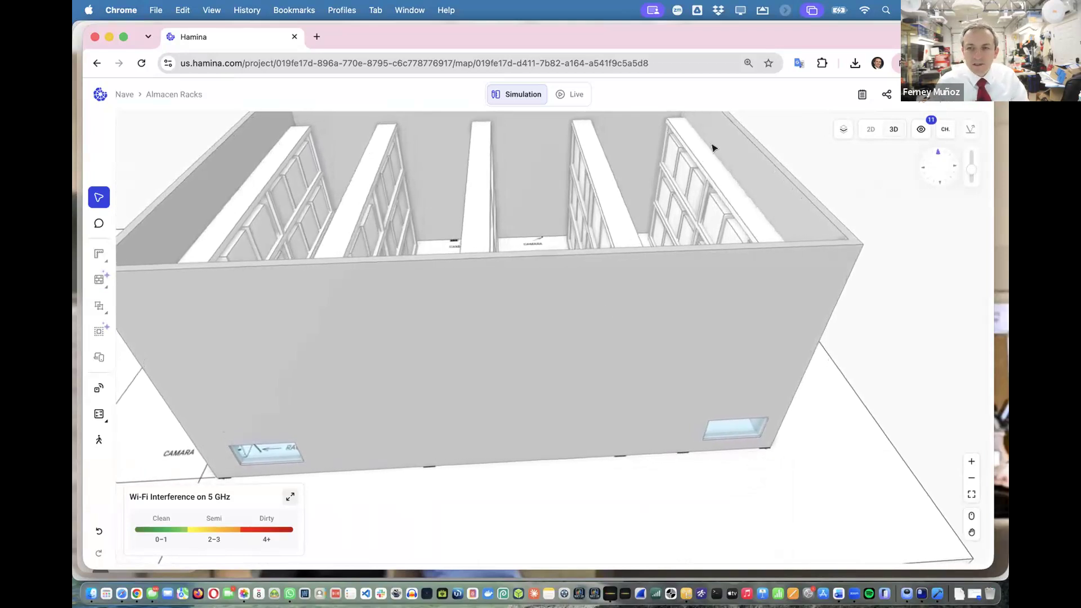
drag(632, 401, 707, 446)
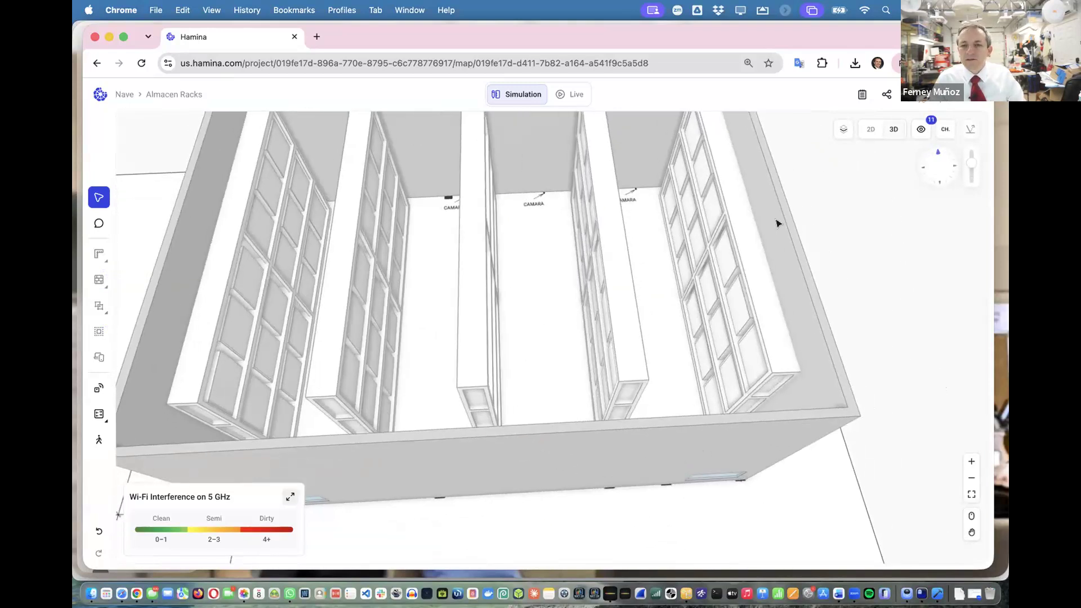
click(868, 129)
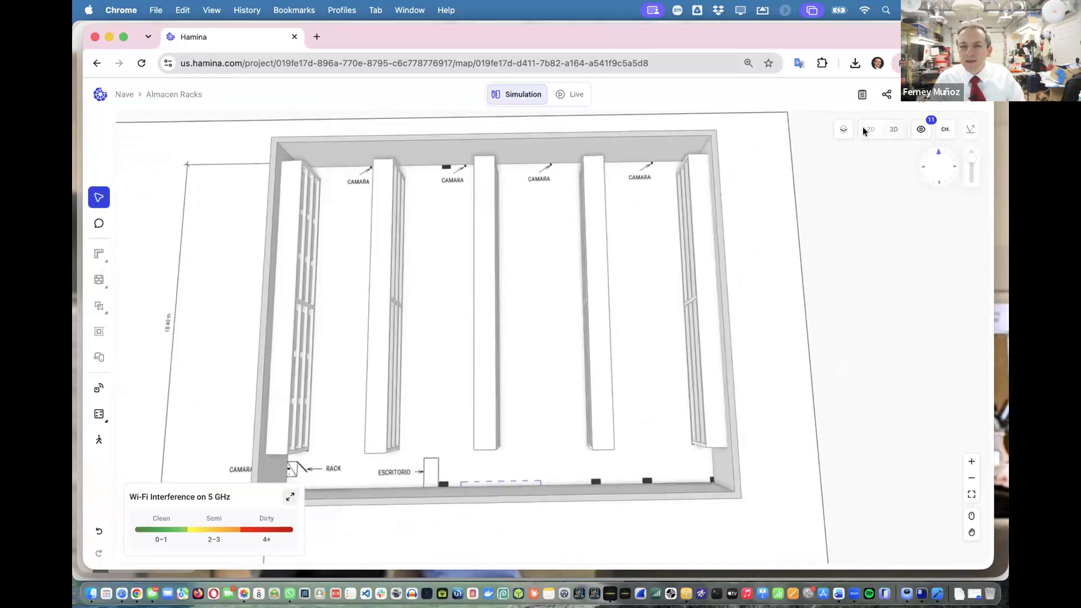
Auto-draw the traced walls with Brick (10 dB) for the exterior walls and Door (Metal) (10 dB) for the windows
key(w)
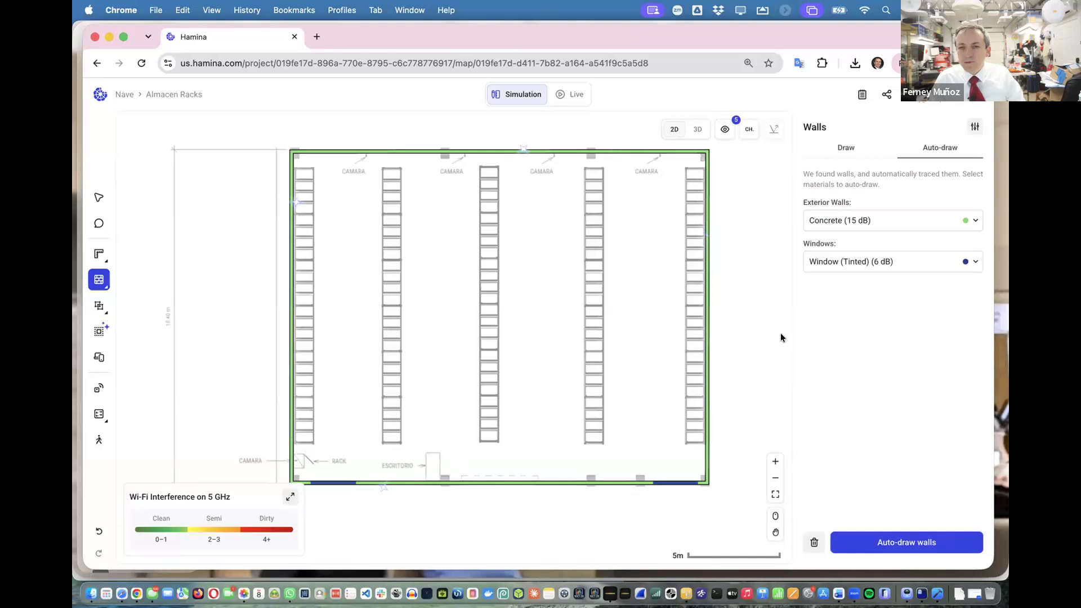
click(828, 268)
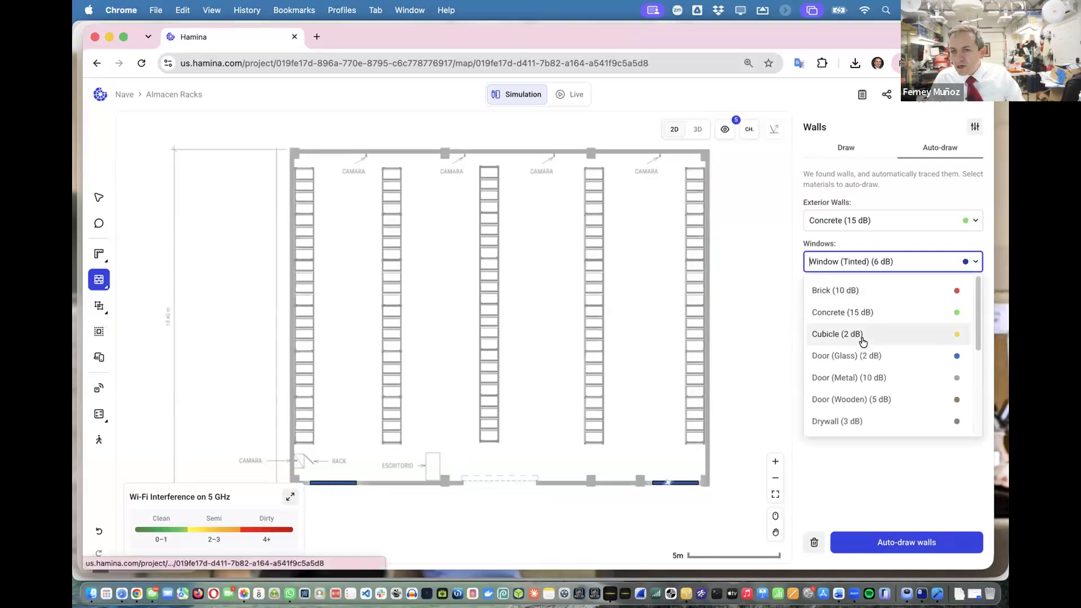
click(870, 378)
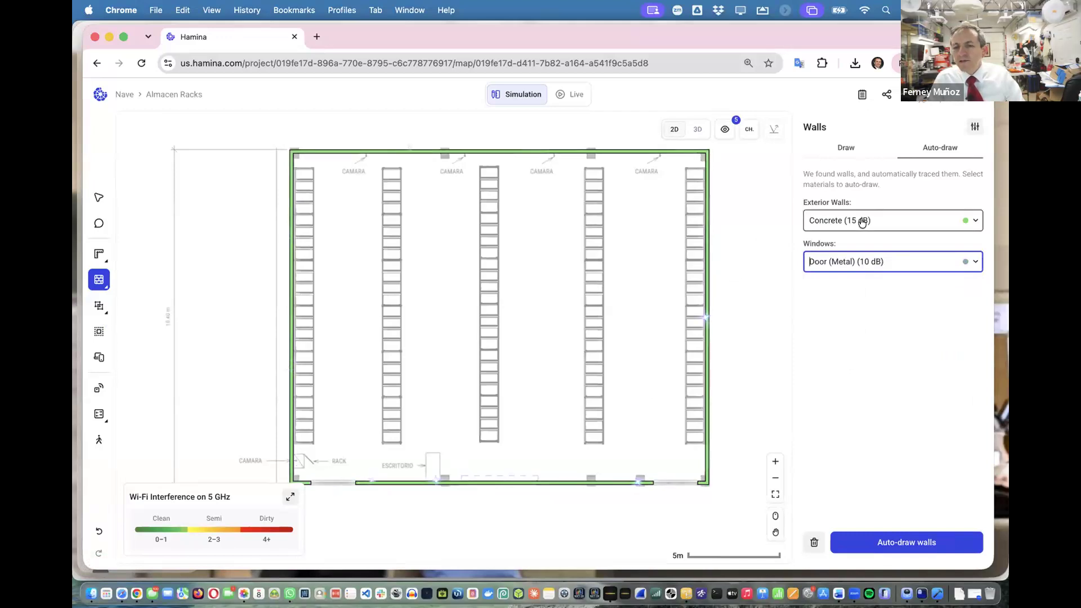
click(861, 218)
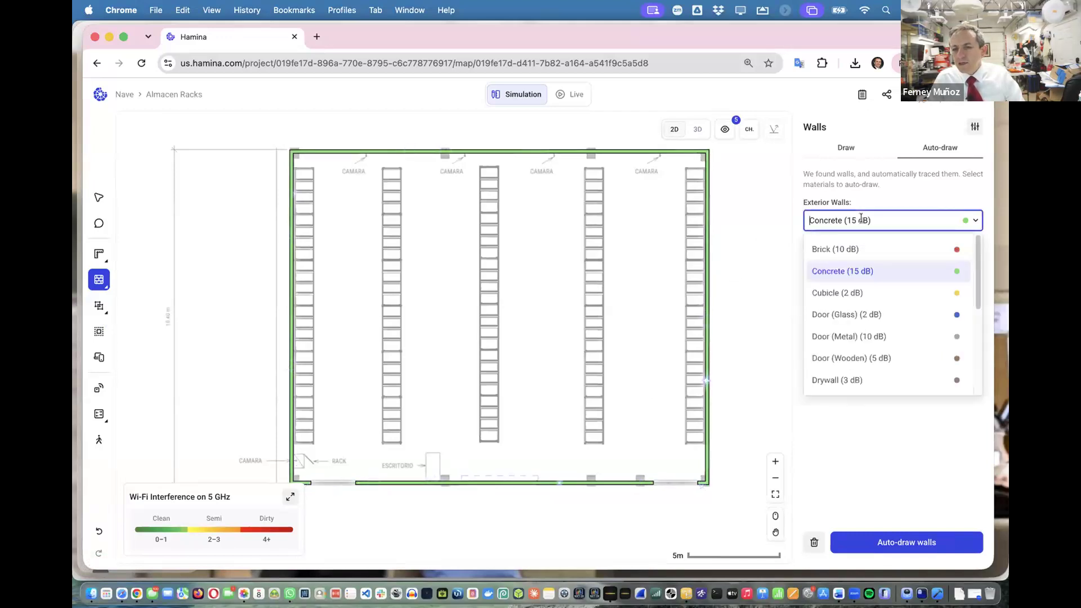
click(862, 253)
click(933, 535)
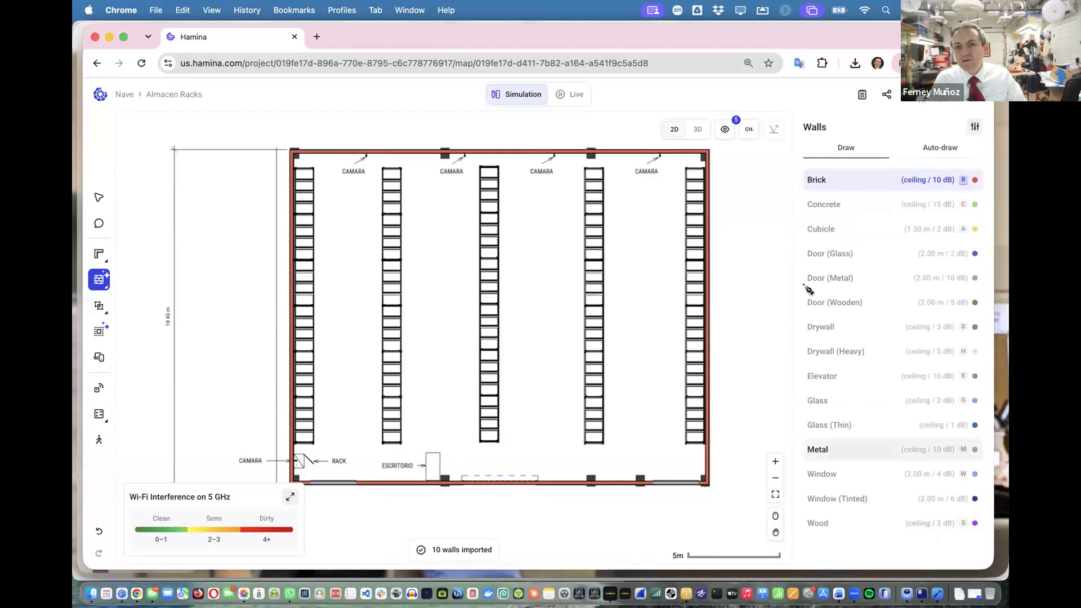
Draw a Door (Metal) segment across the central dashed doorway in the warehouse's lower exterior wall
click(700, 129)
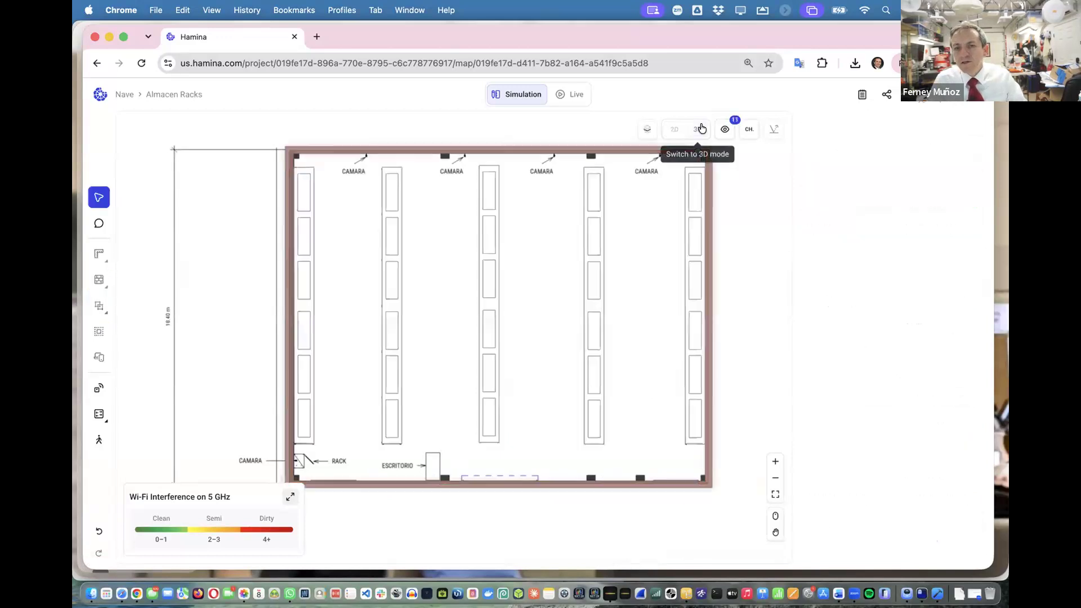
drag(725, 554, 748, 443)
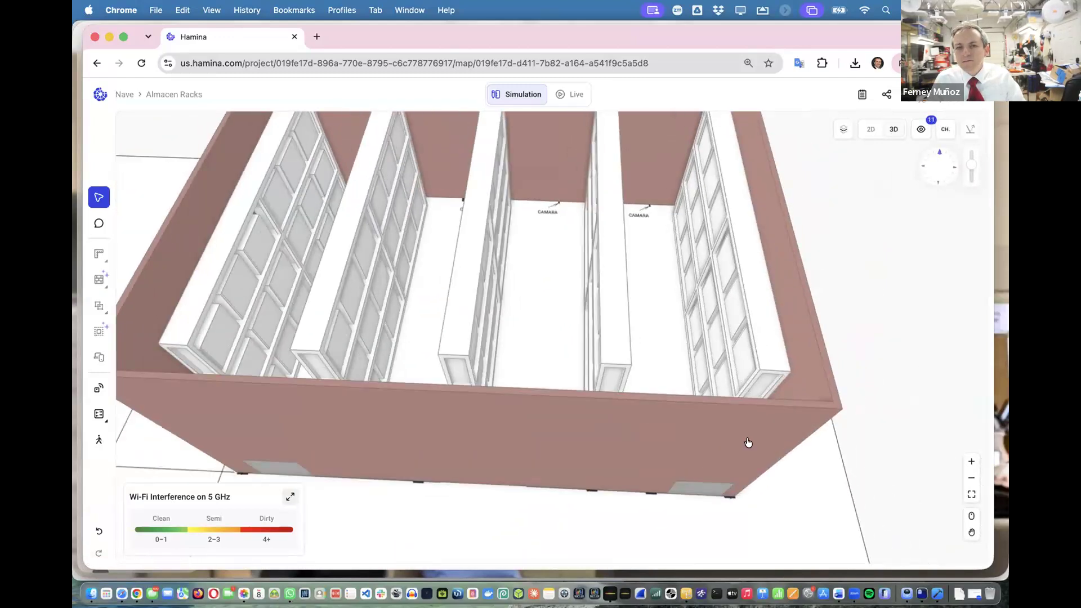
click(870, 130)
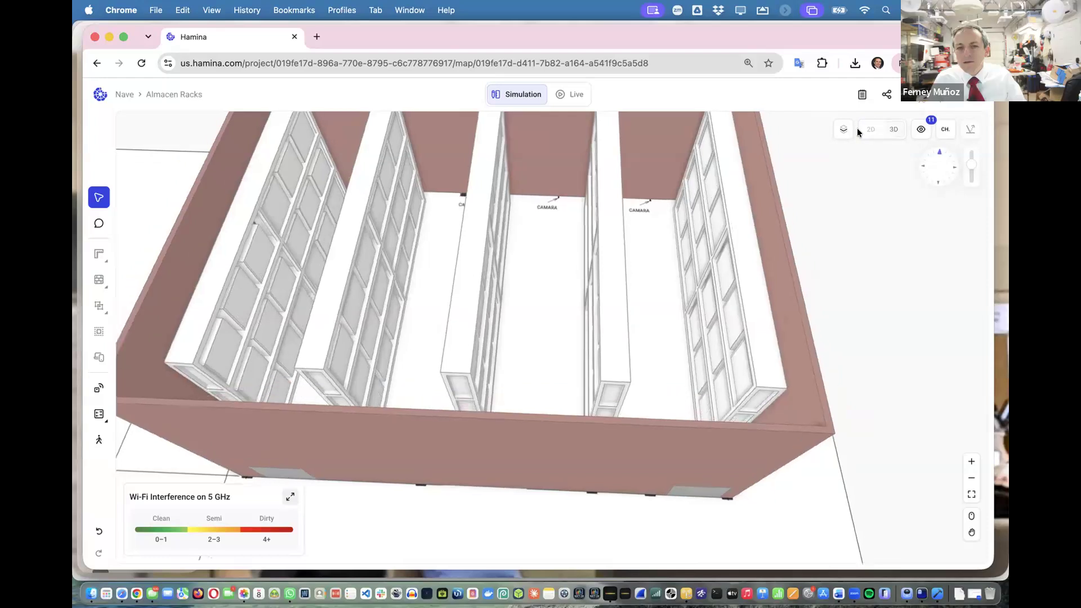
key(w)
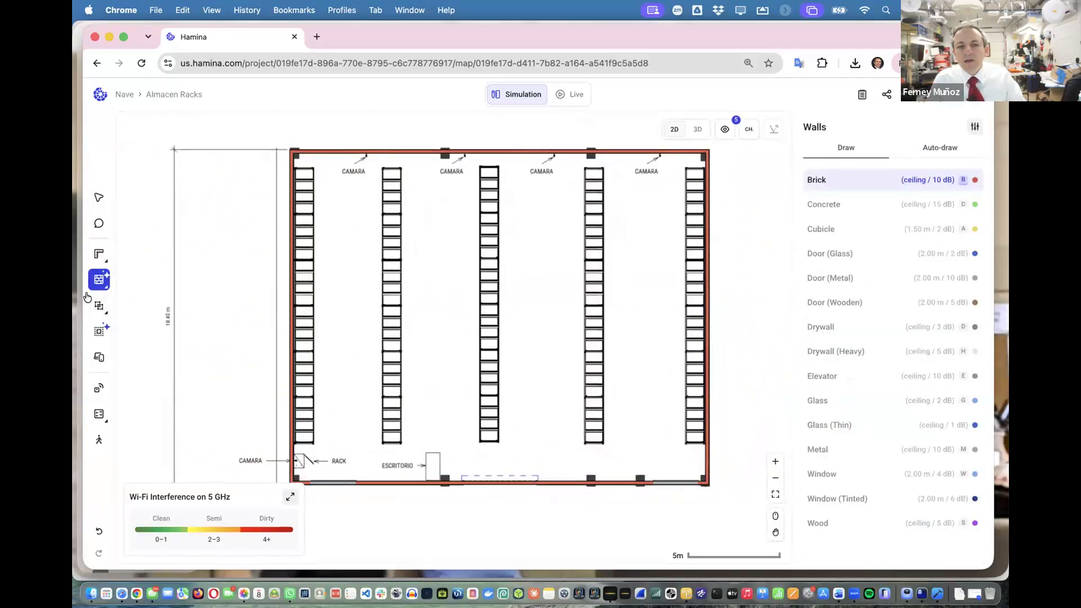
mouse_move(97, 274)
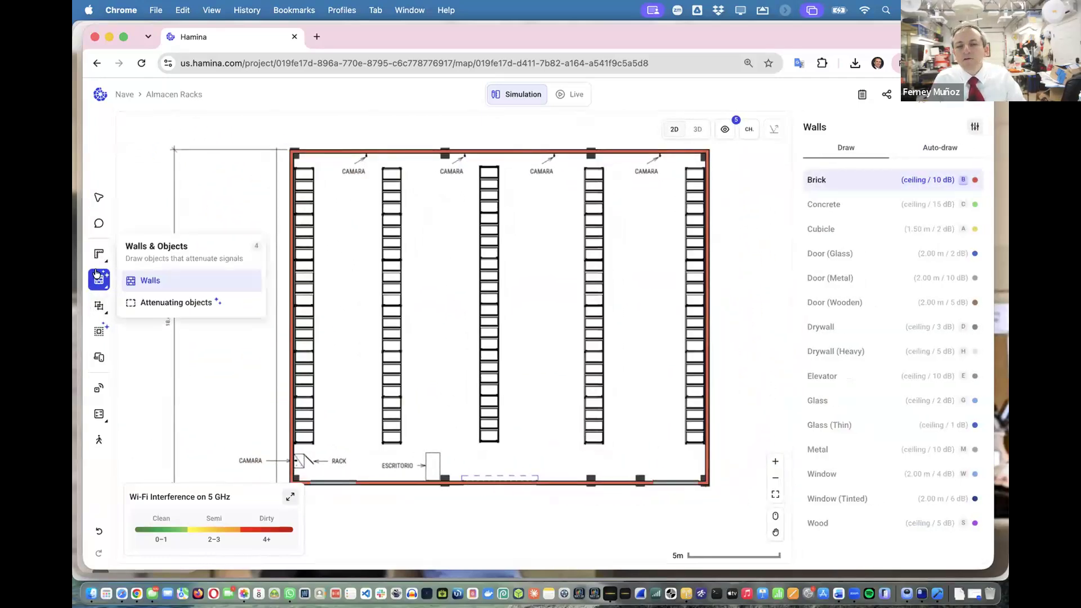
click(942, 148)
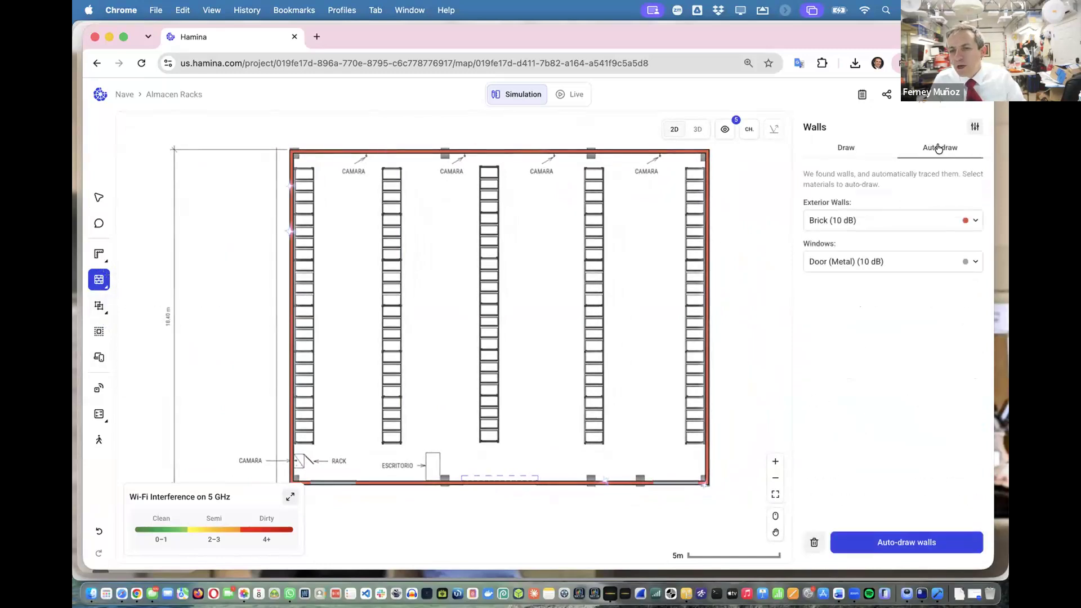
click(856, 155)
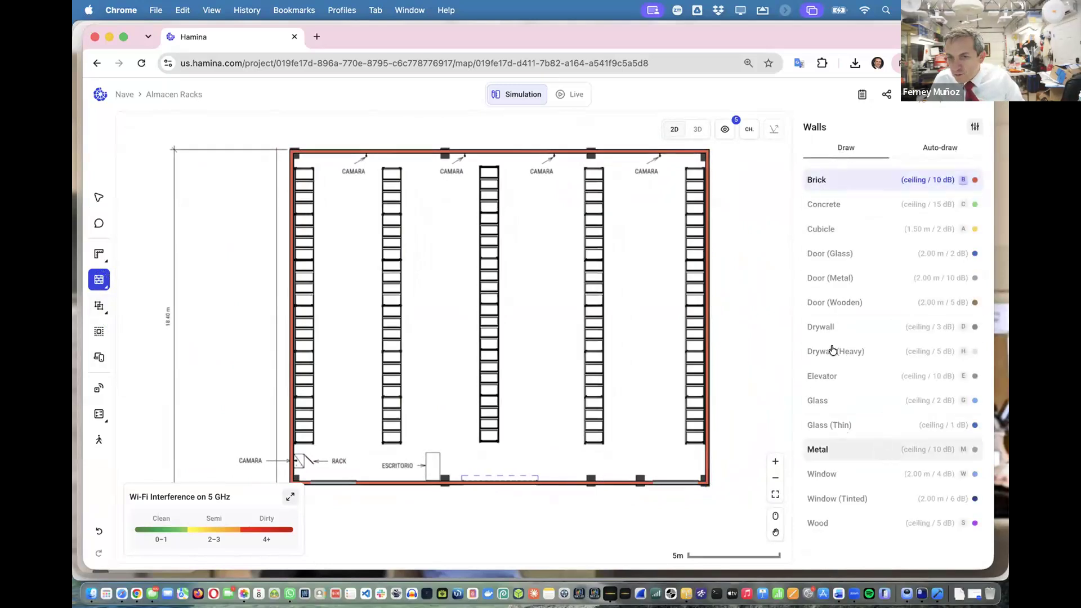
click(828, 285)
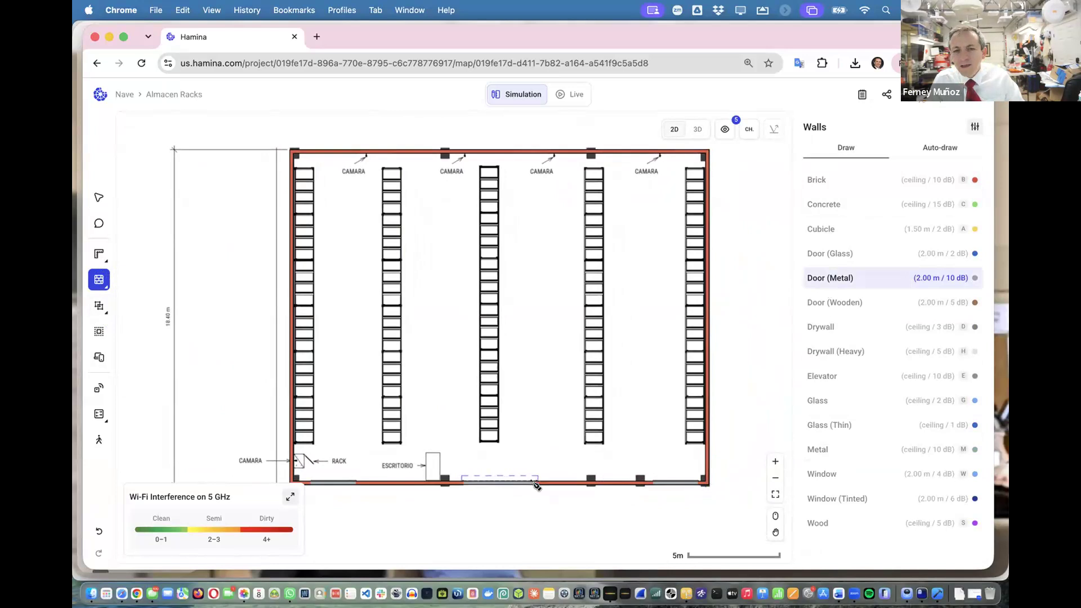
Examine the metal doors on the front wall in 3D and the automatically traced attenuating objects in 2D
click(697, 131)
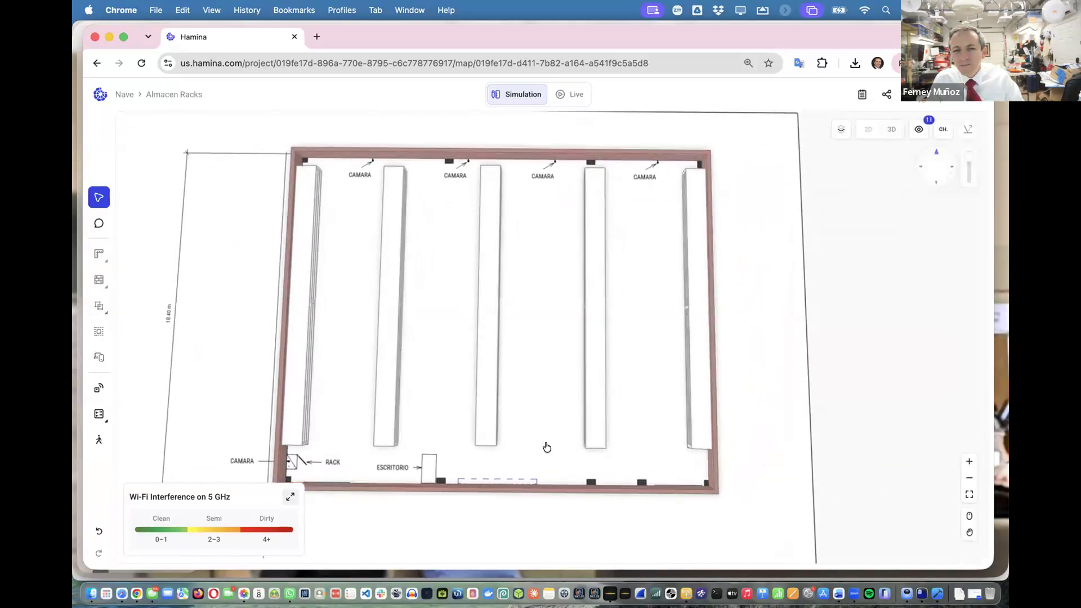
drag(529, 484, 576, 414)
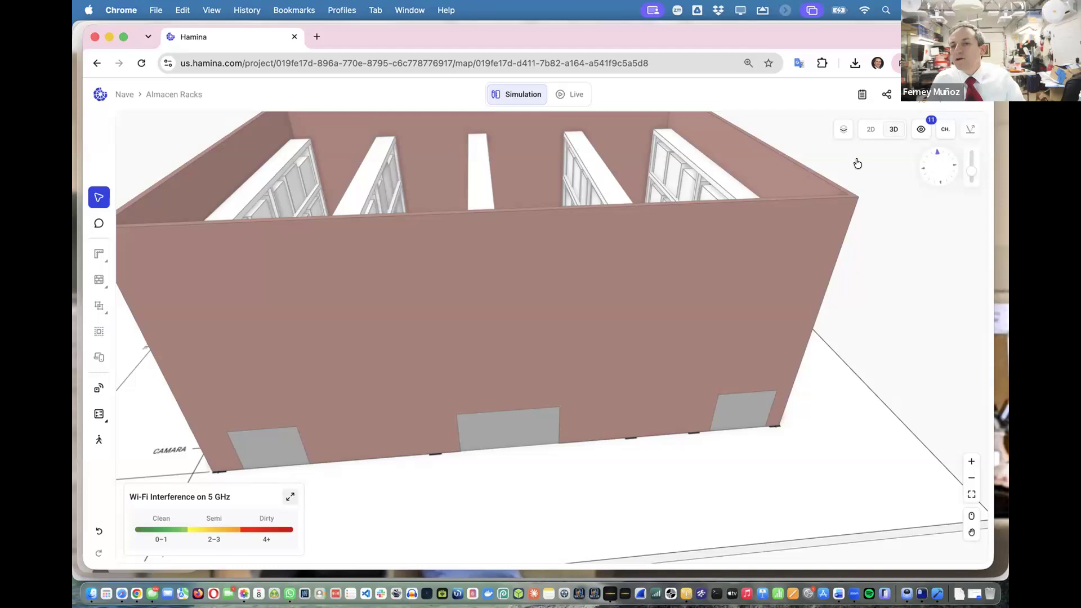
click(871, 129)
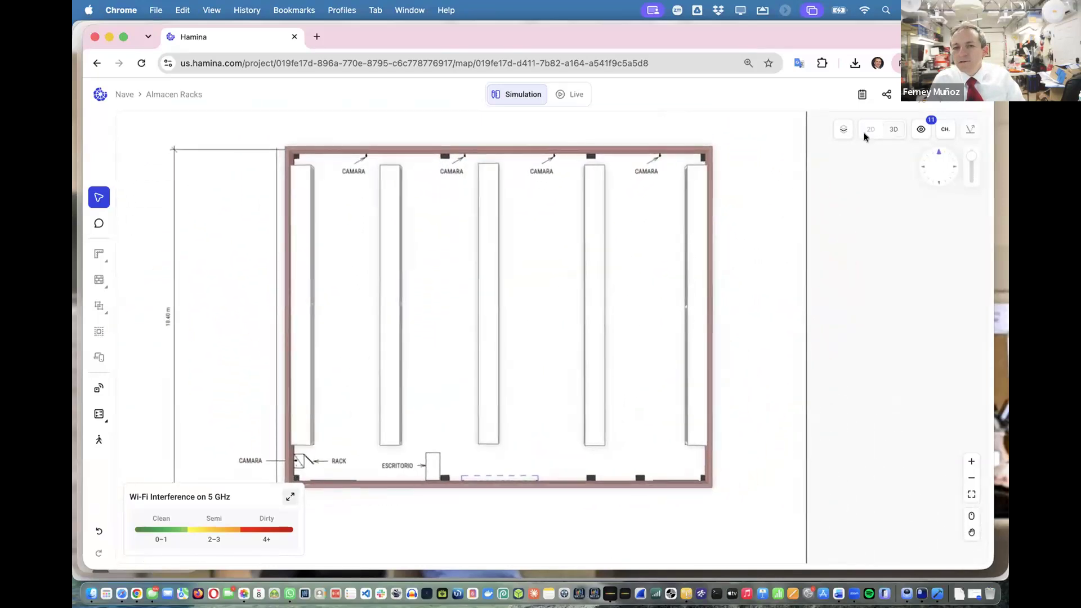
mouse_move(102, 272)
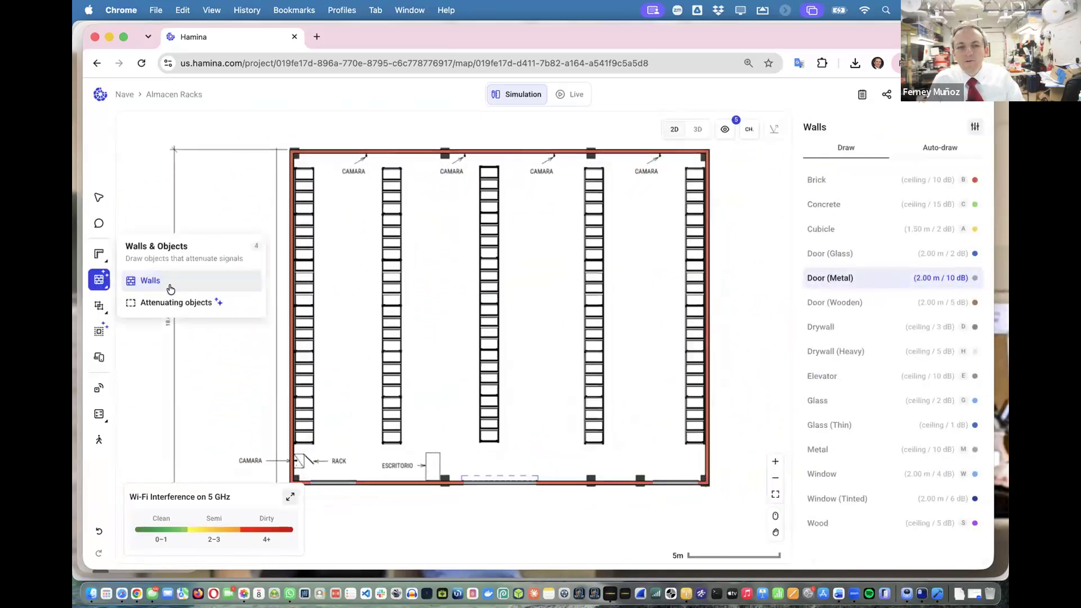
click(189, 303)
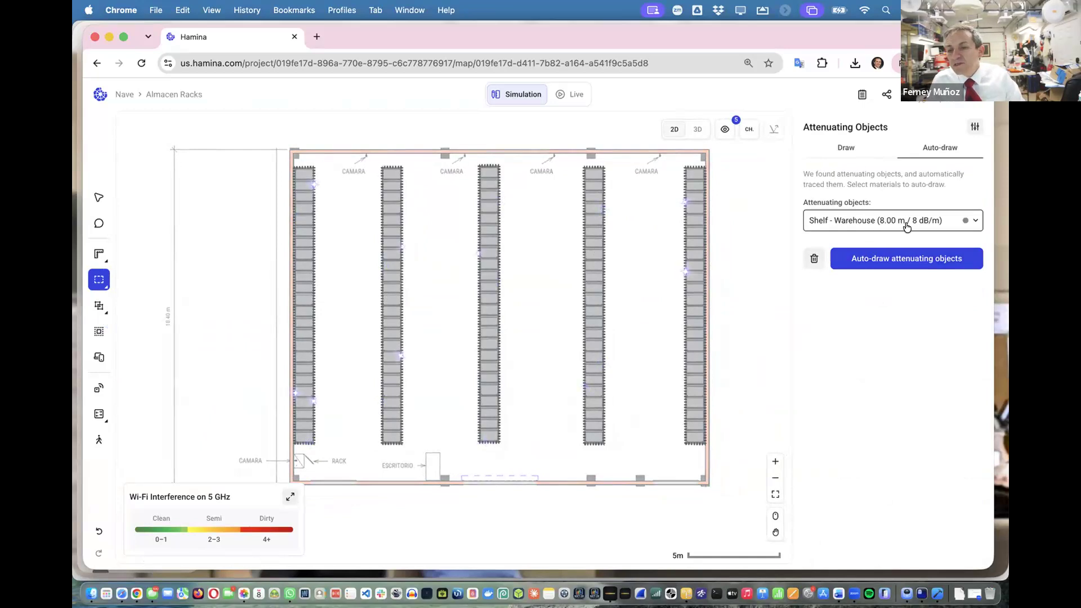
Try different opacity levels in the global heatmap settings with the warehouse shown in 3D
click(697, 128)
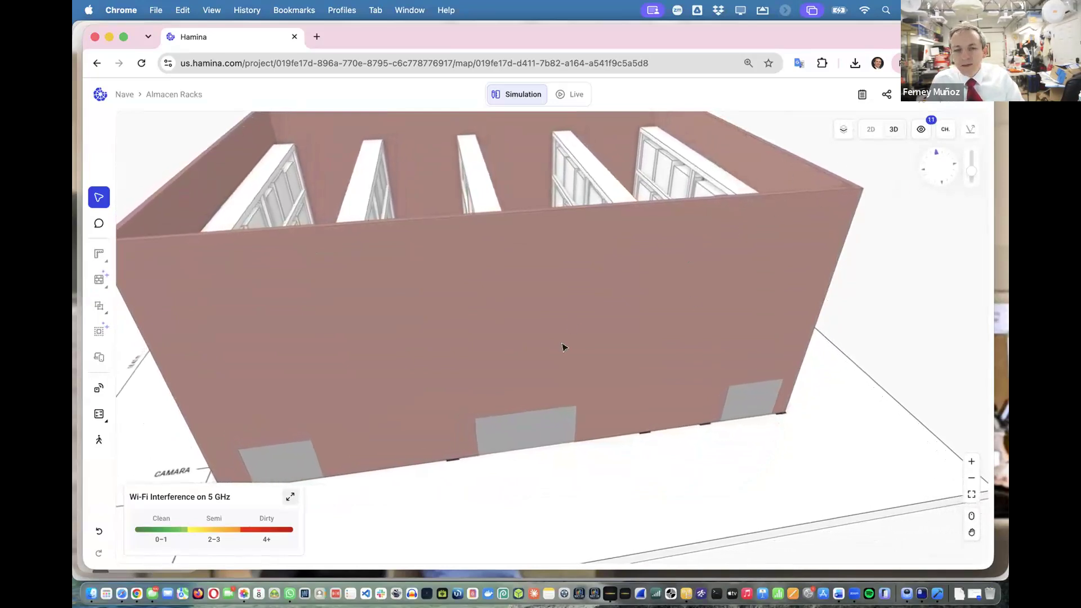
click(288, 497)
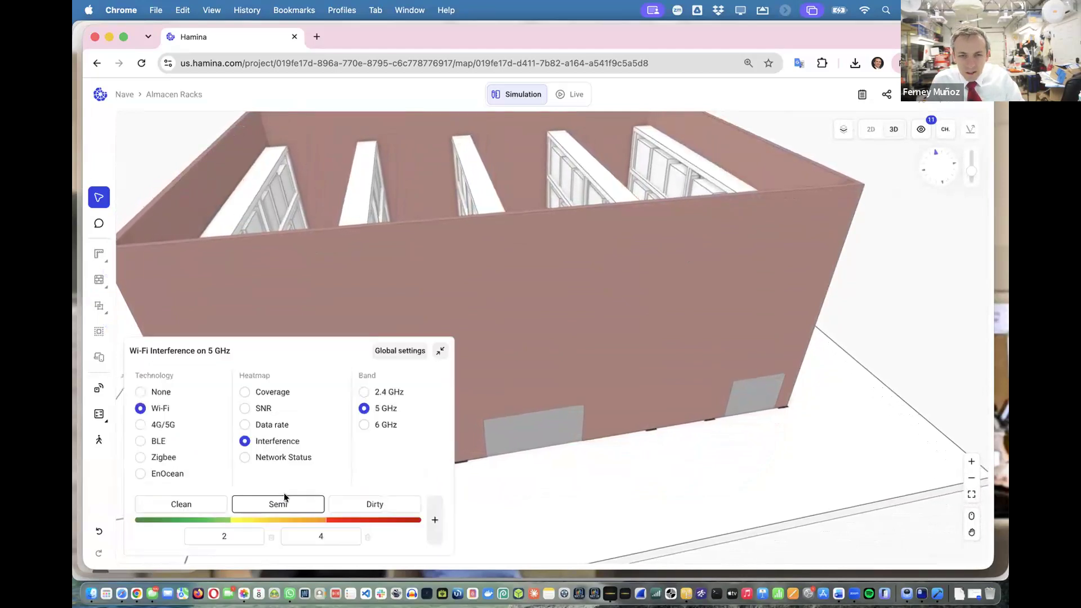
click(402, 351)
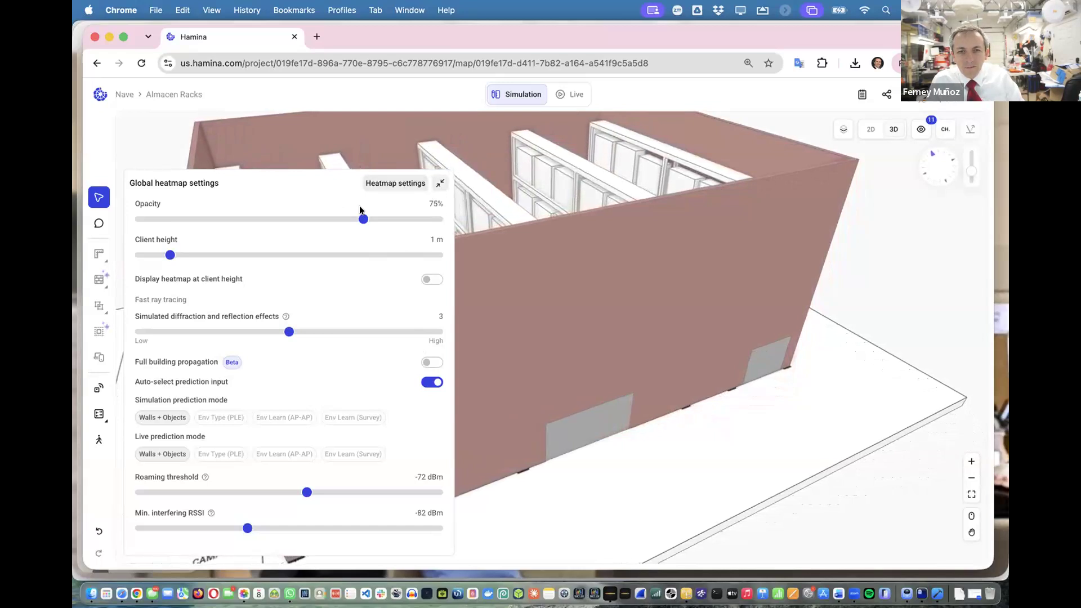
drag(363, 219, 333, 220)
drag(243, 225, 448, 220)
mouse_move(332, 219)
mouse_down()
mouse_move(299, 220)
mouse_move(341, 221)
mouse_up()
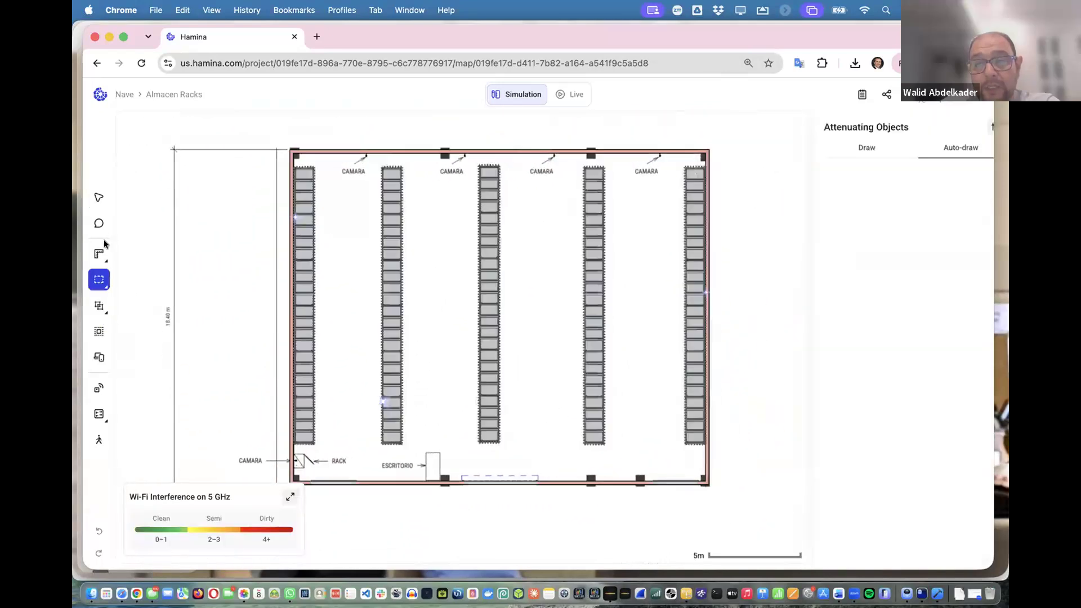
Look through the heatmap settings and global settings again, with the warehouse shown in 3D
mouse_move(94, 251)
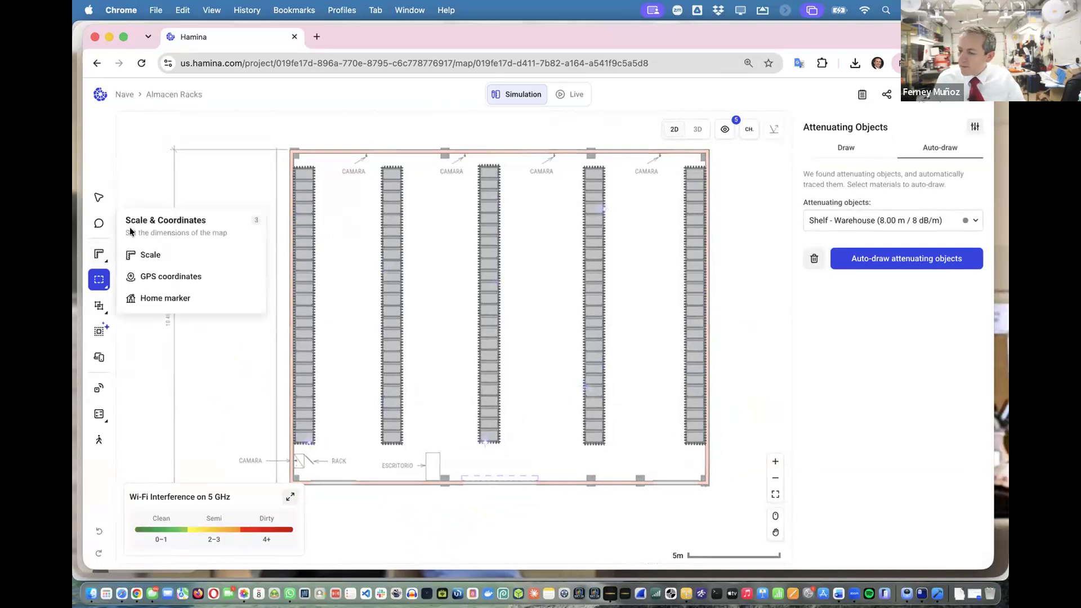
click(291, 498)
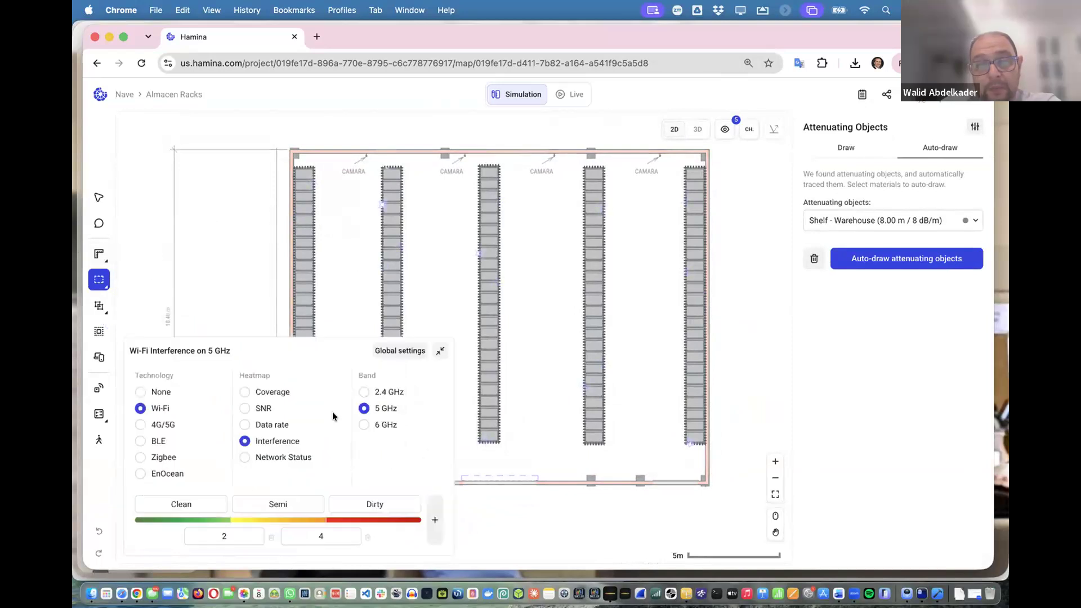
click(693, 131)
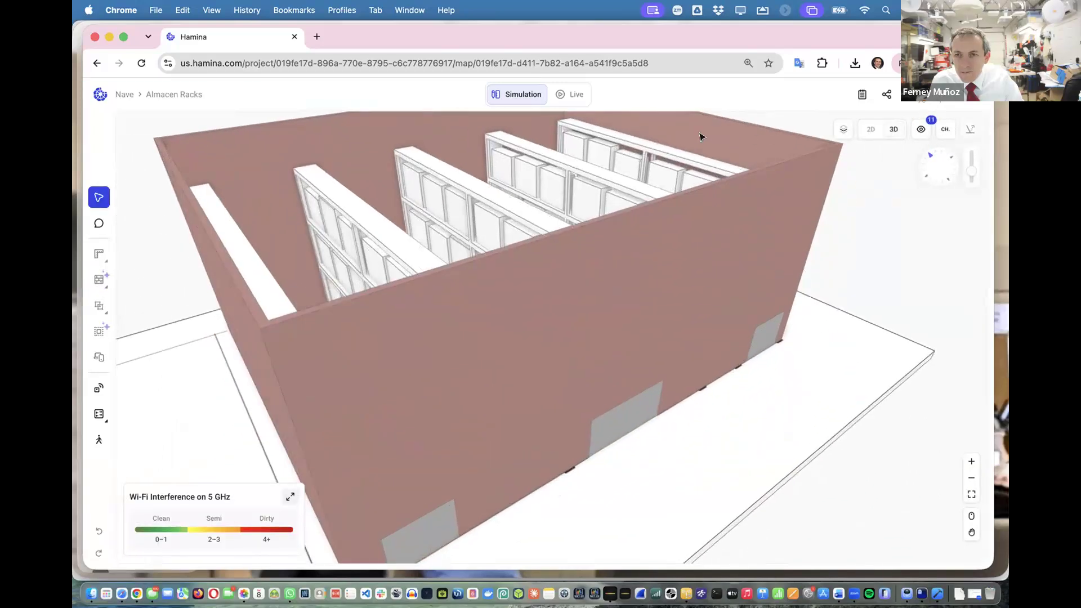
click(290, 496)
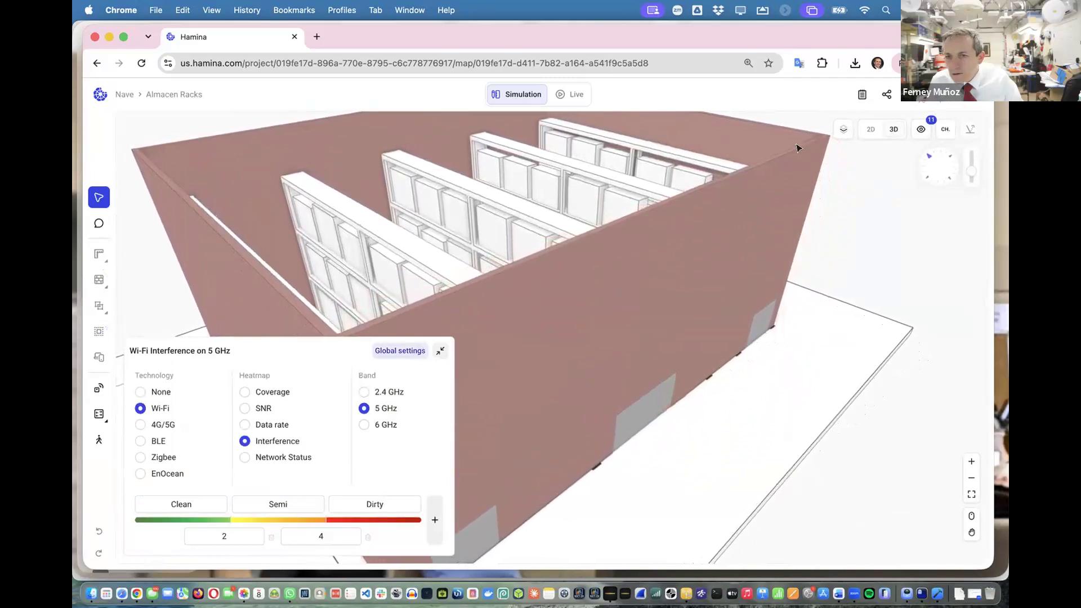
click(422, 351)
Turn on the transparent building view in 3D and orbit around the racks inside
click(843, 128)
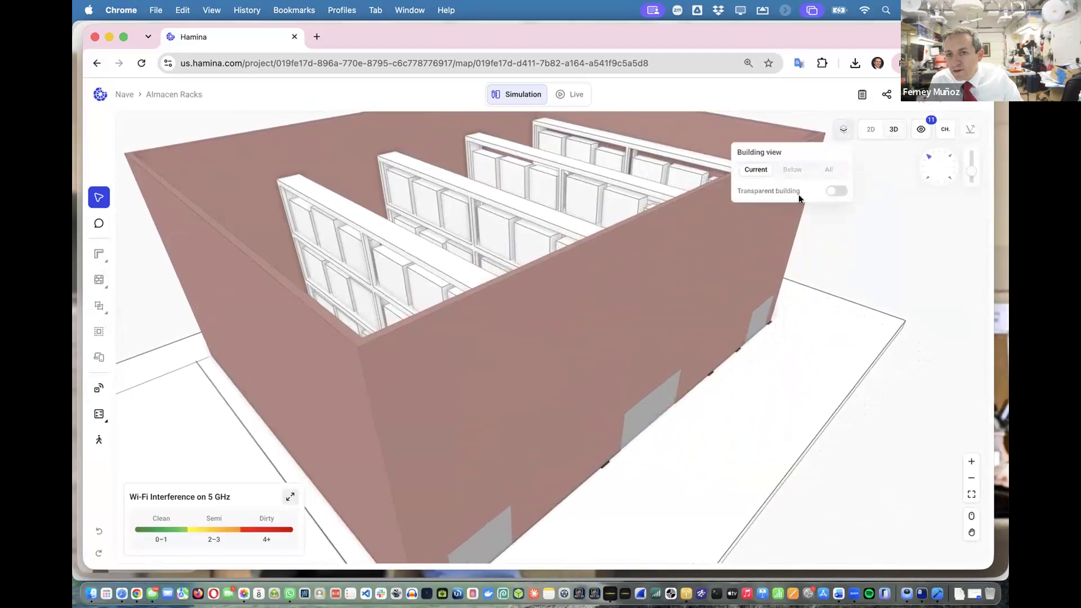
click(835, 191)
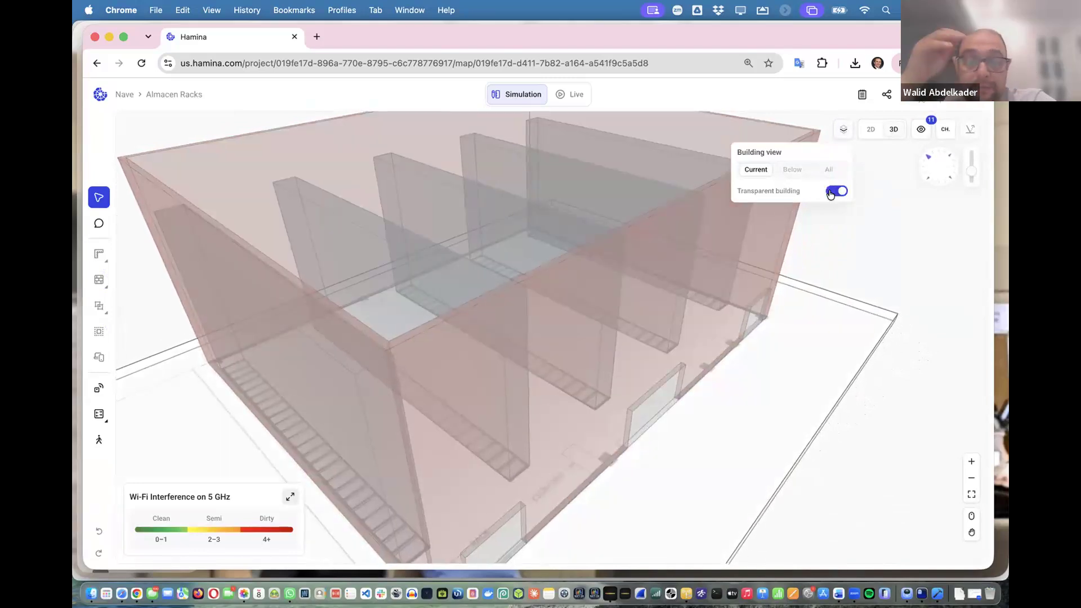
drag(724, 296, 540, 325)
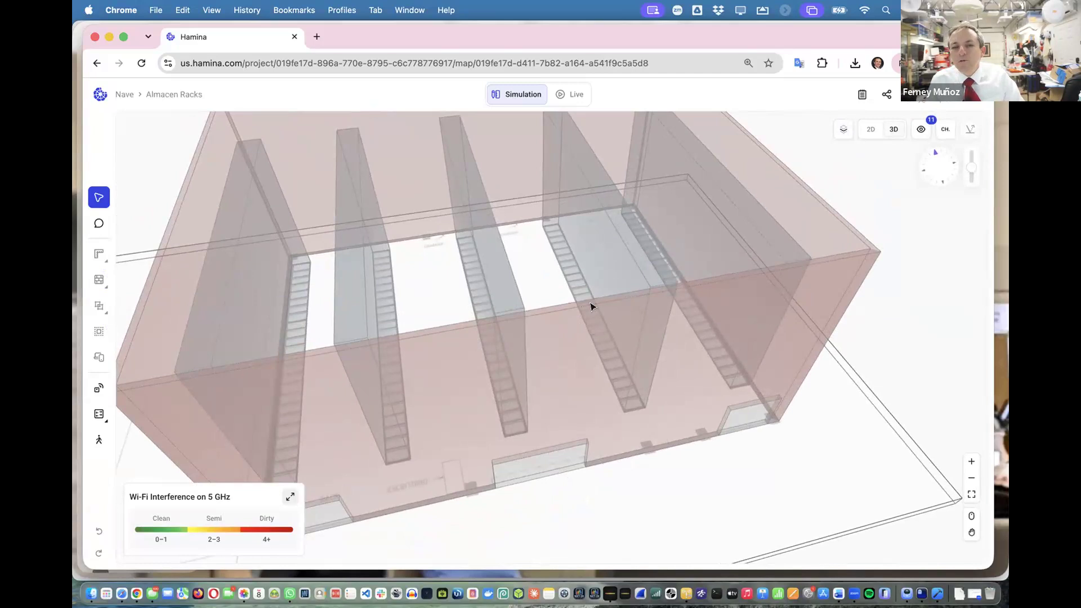
Inspect the Brick material's settings in the Wall Editor and close it without changes
click(869, 127)
click(100, 279)
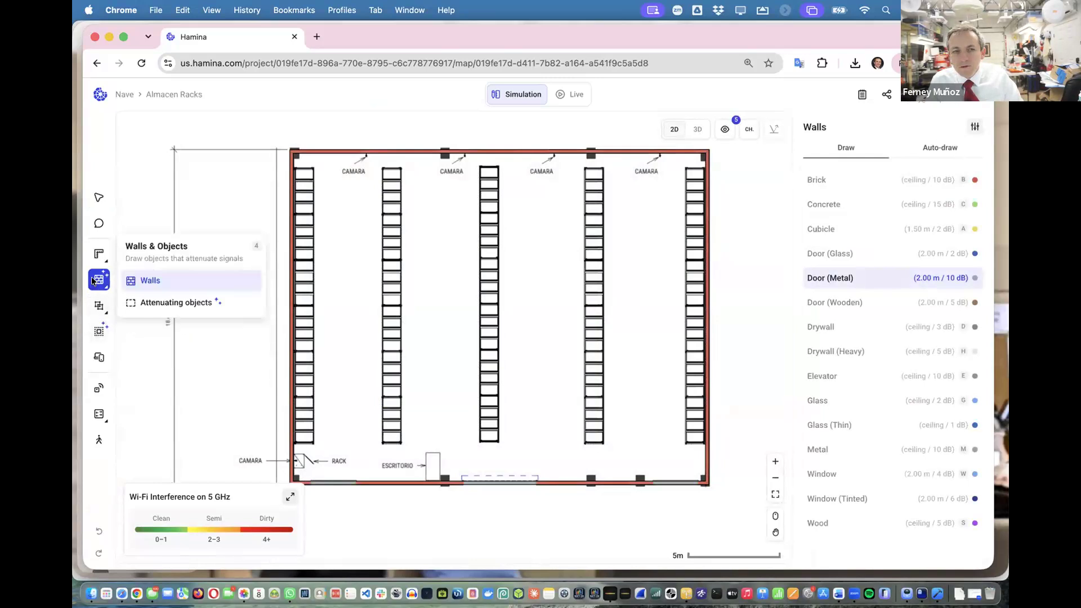
click(150, 281)
click(835, 190)
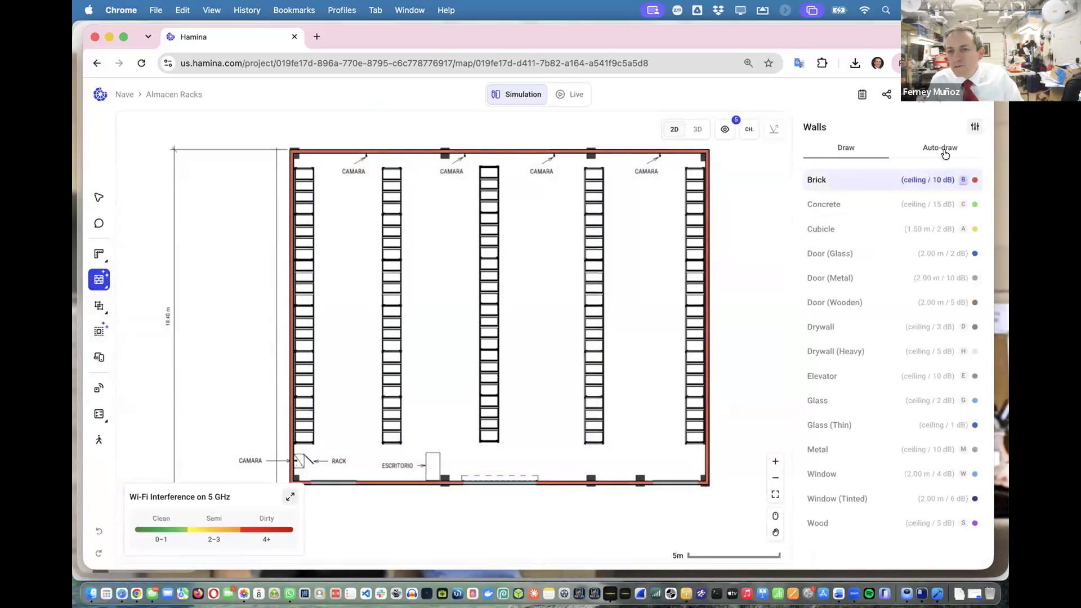
click(974, 129)
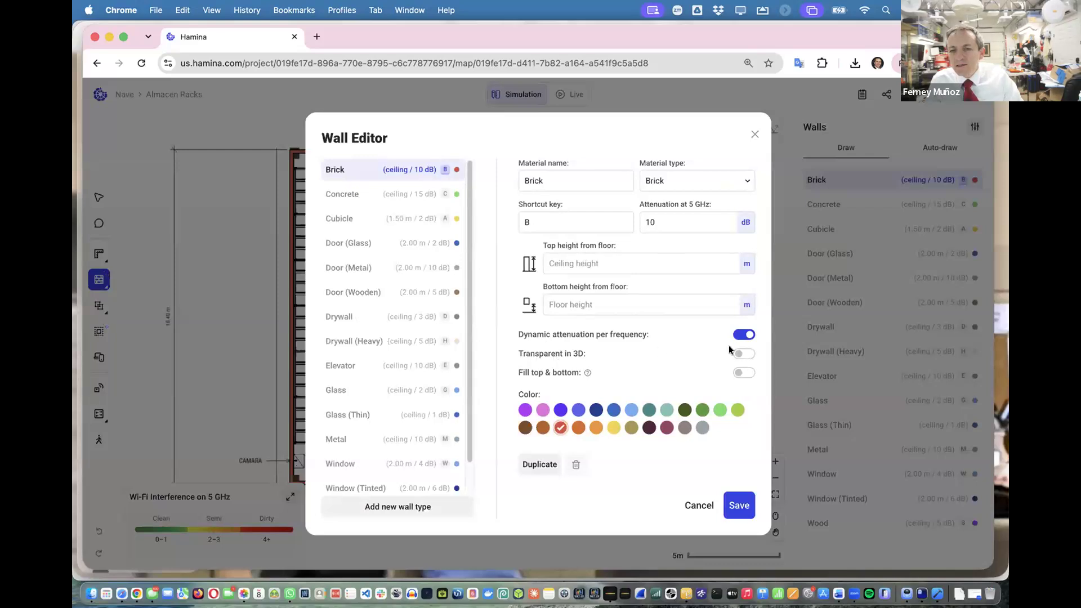
click(754, 136)
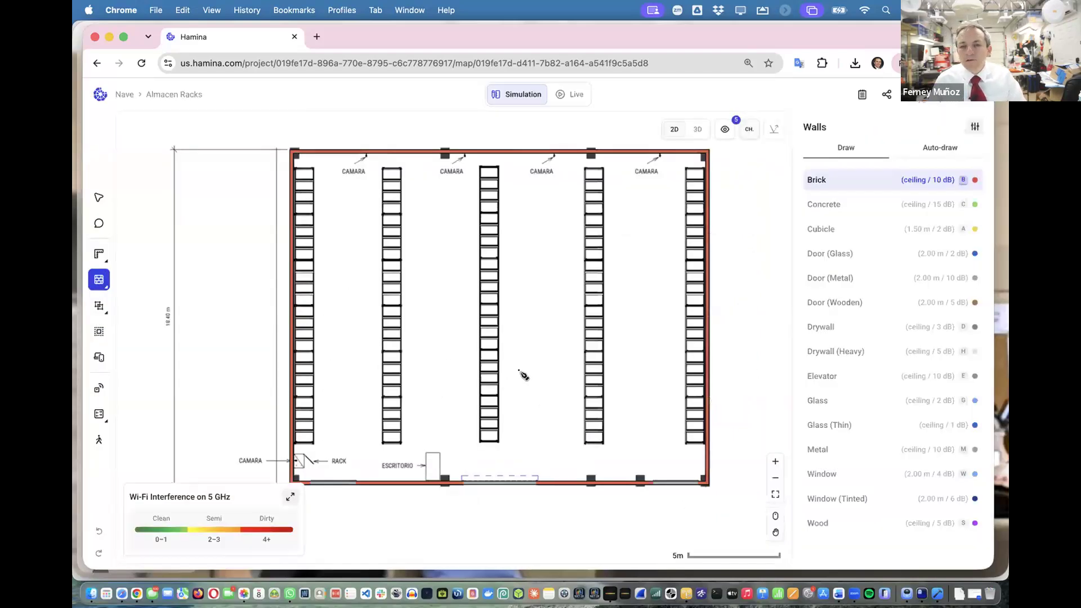
Turn off the transparent building option in the 3D building view
click(698, 130)
click(843, 131)
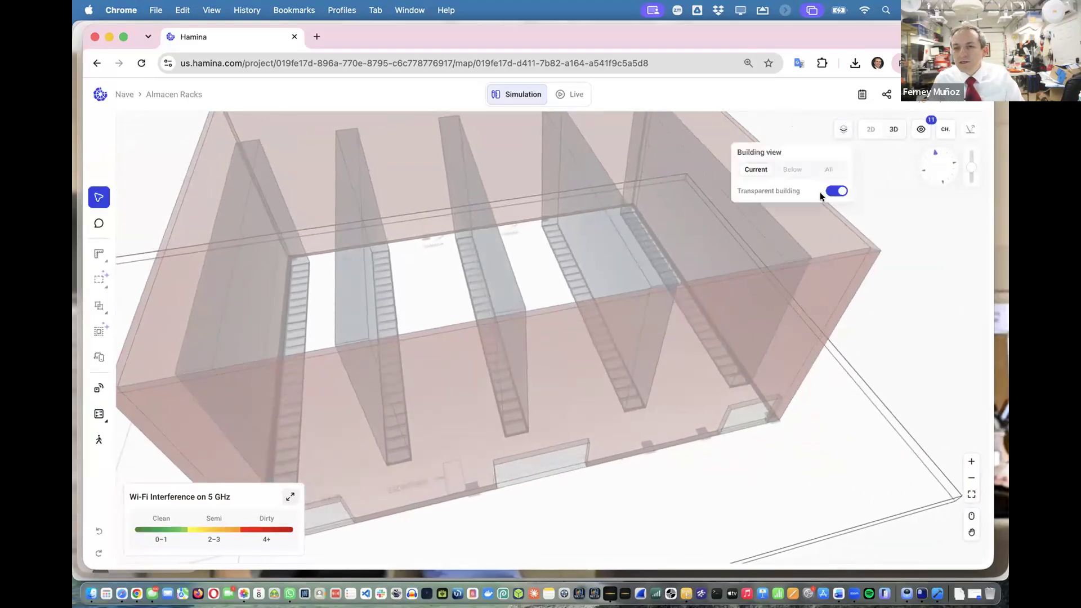
click(838, 191)
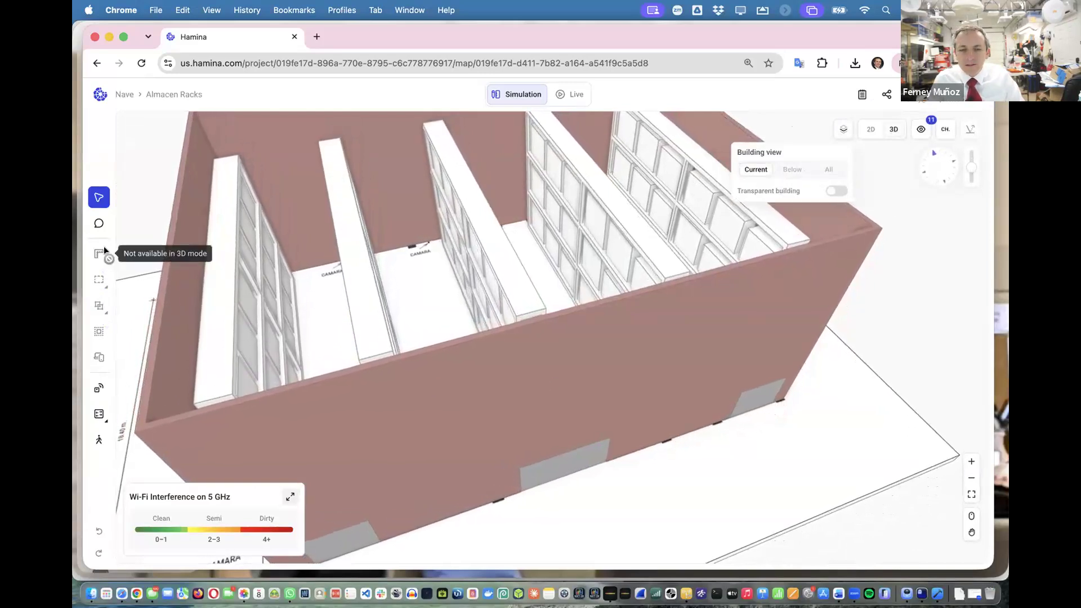
Enable Transparent in 3D for the Brick wall material, save it, and check the building in 3D
click(873, 129)
click(98, 277)
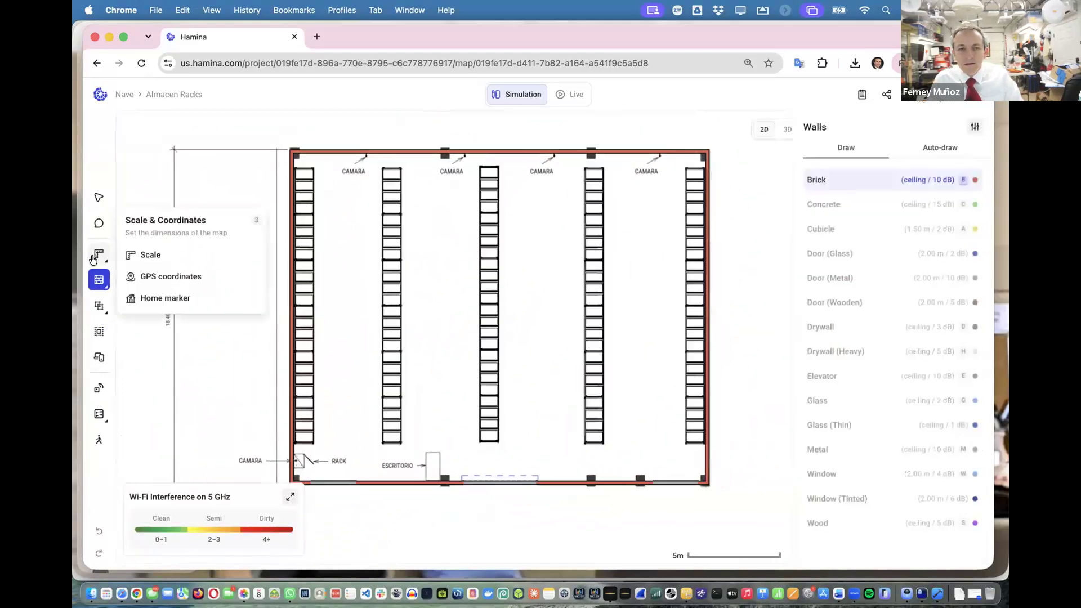
click(975, 128)
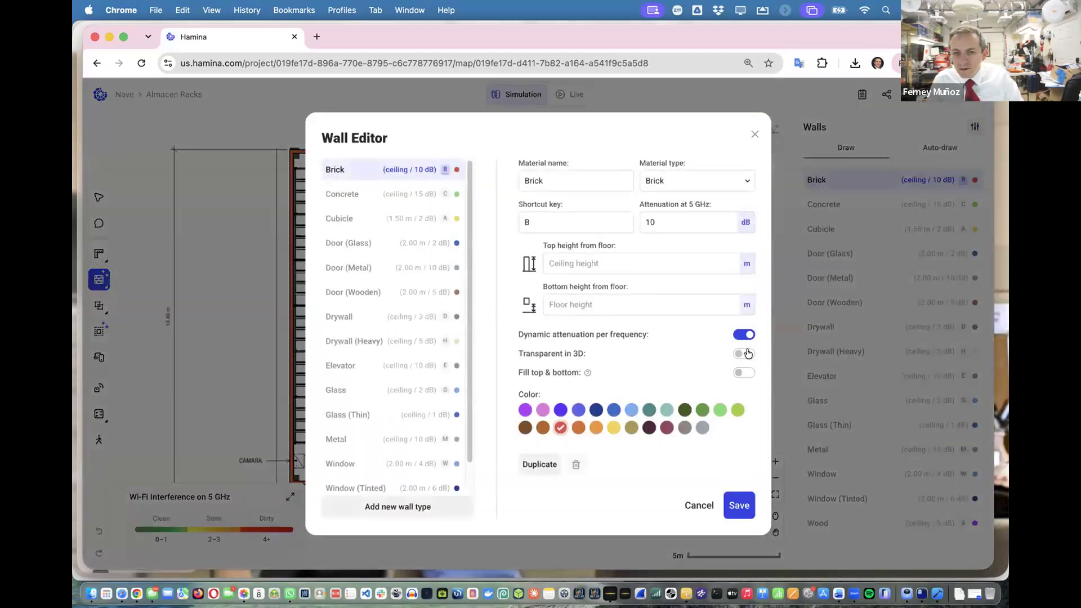
click(736, 504)
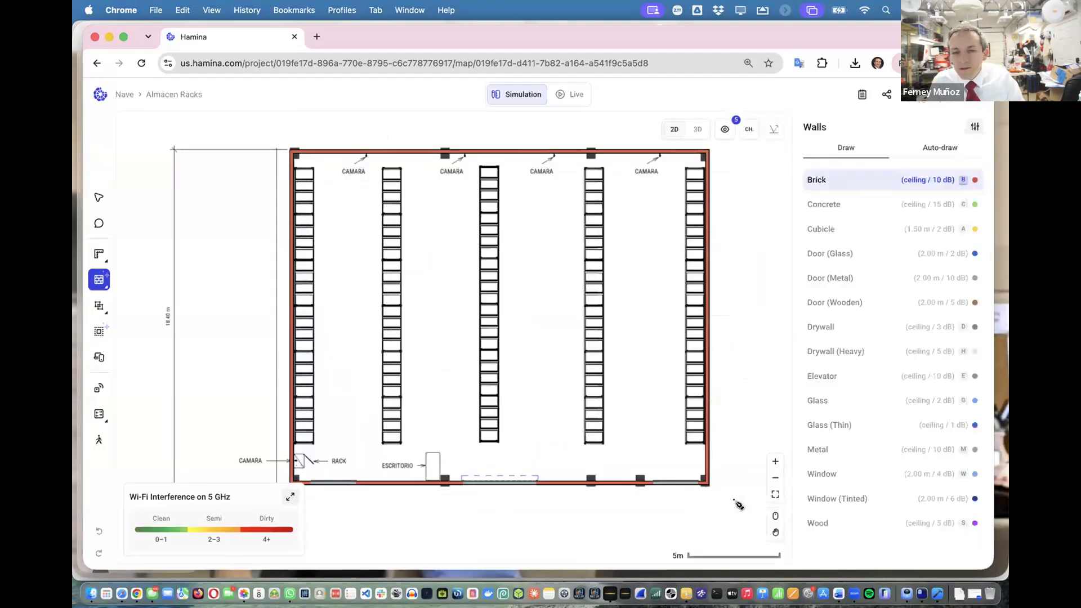
click(699, 131)
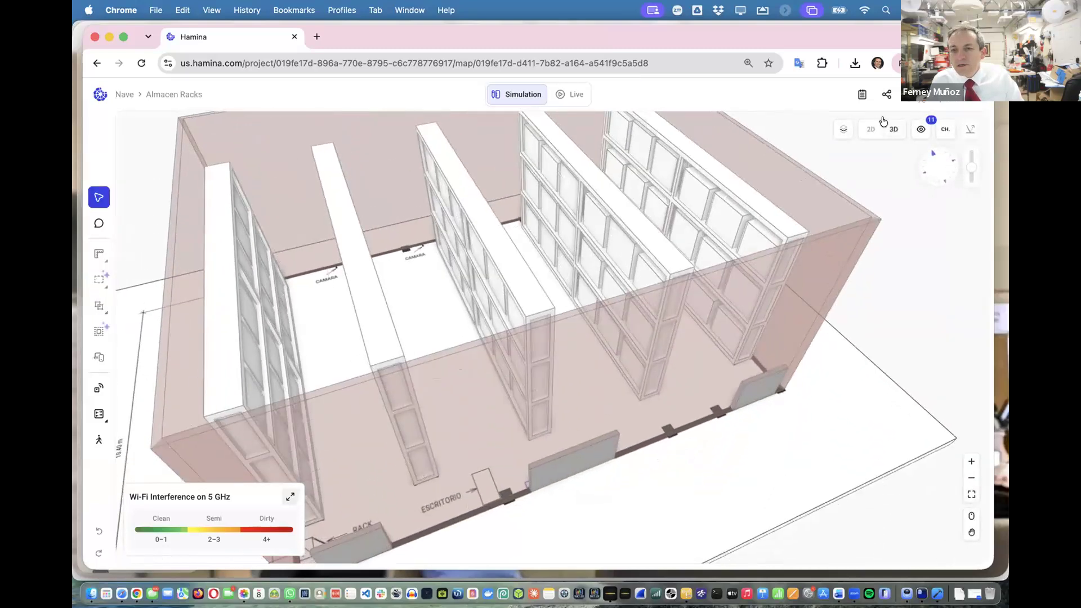
click(845, 131)
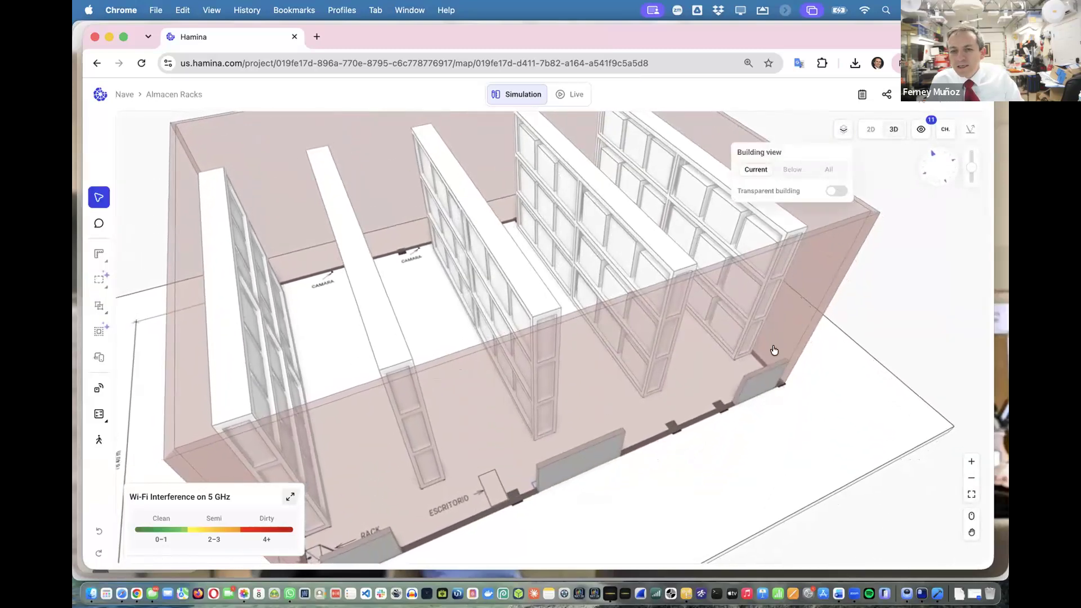
Turn on the transparent building option in 3D and orbit around the racks inside the warehouse
click(691, 415)
drag(691, 416, 547, 349)
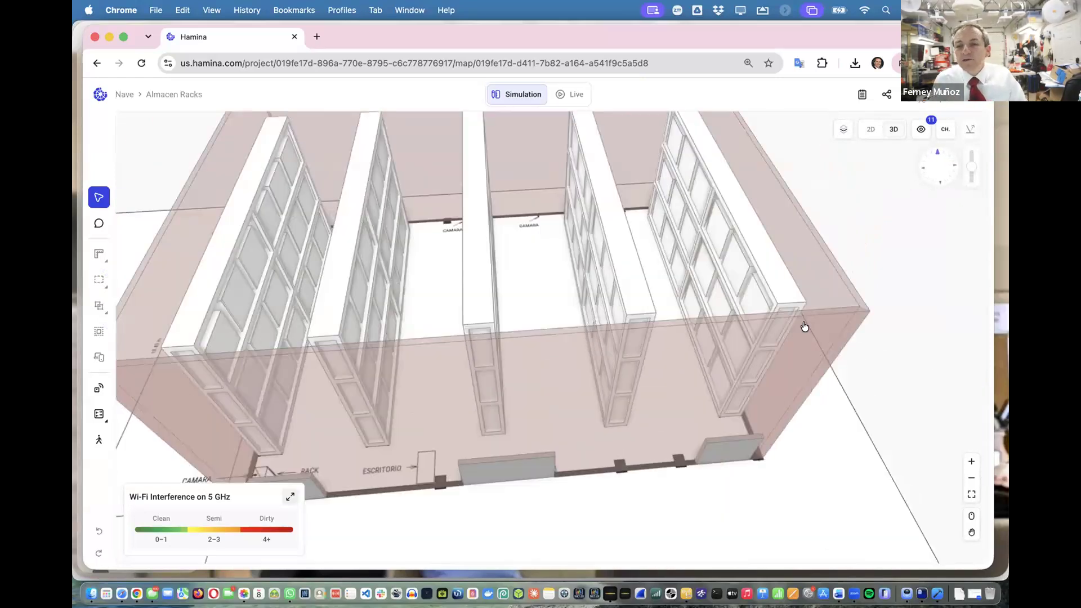
click(844, 131)
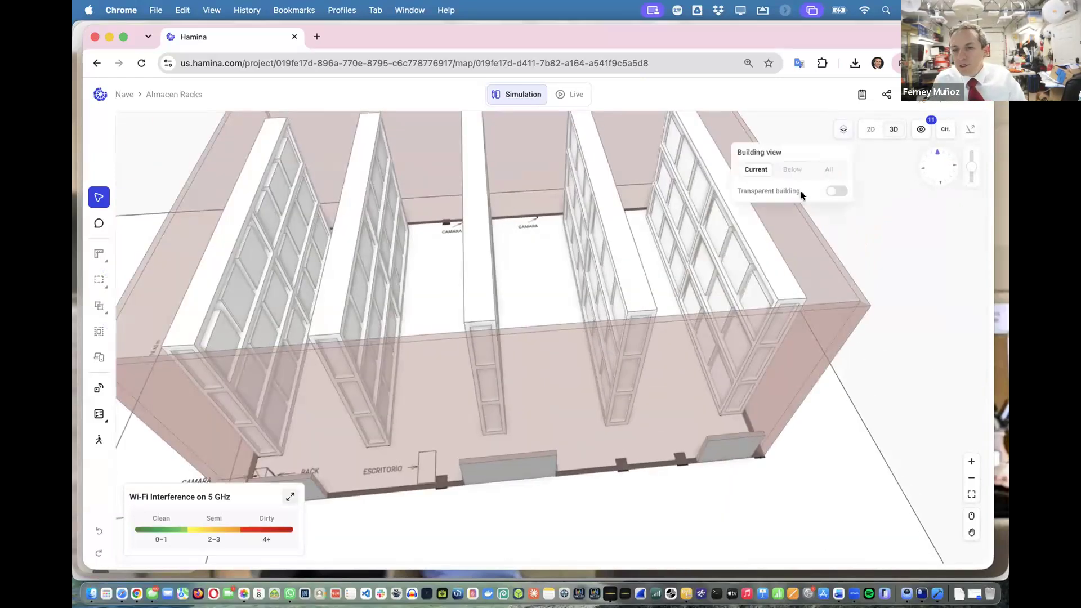
click(839, 191)
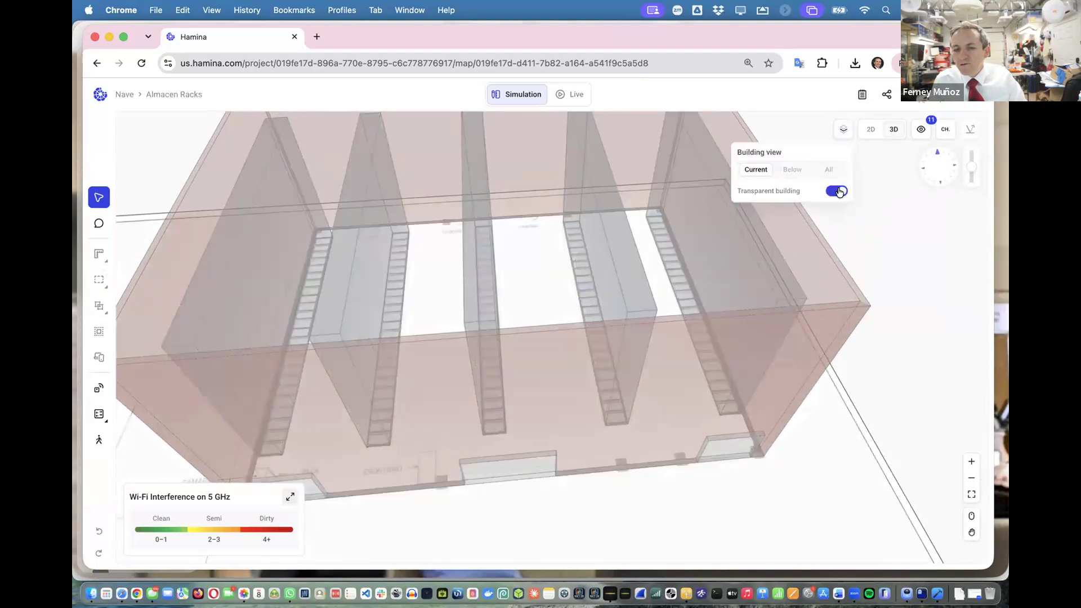
drag(783, 456, 841, 450)
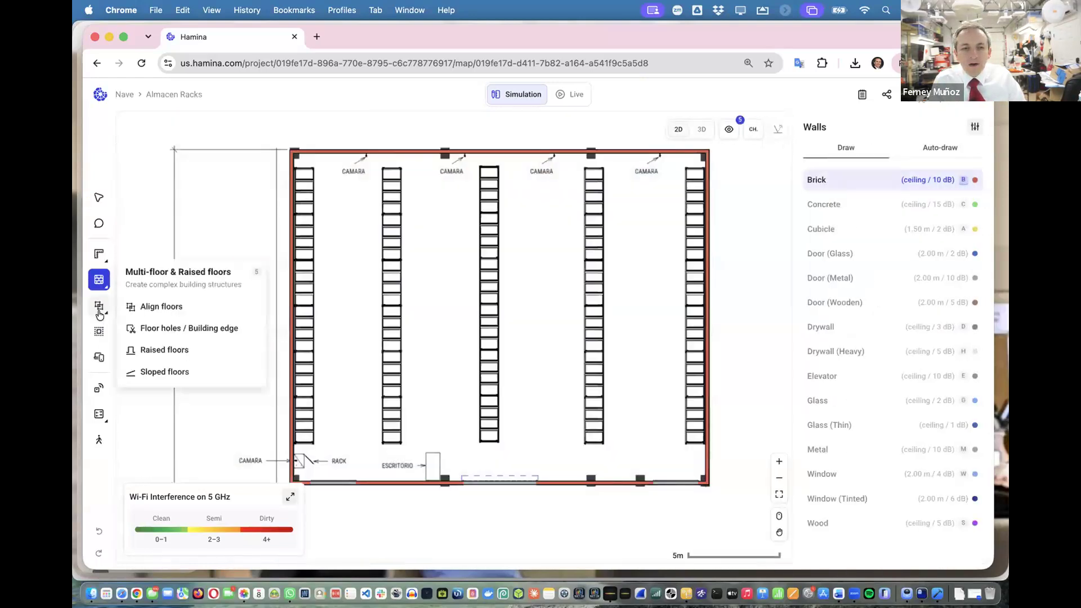
Auto-draw the warehouse racks as Shelf - Warehouse attenuating objects, checking them in the 3D view
mouse_move(99, 280)
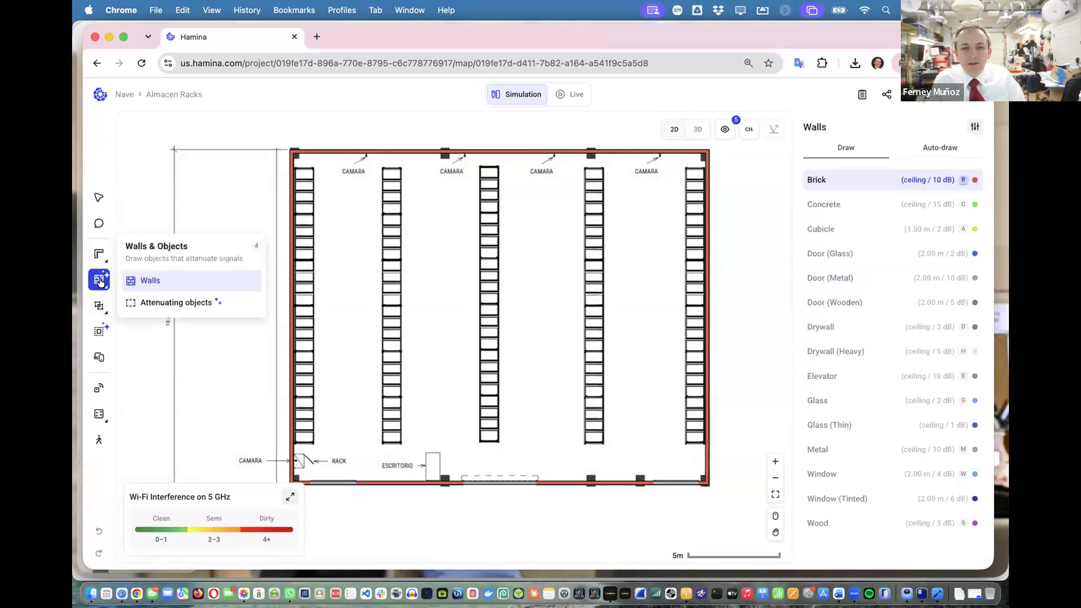
click(150, 300)
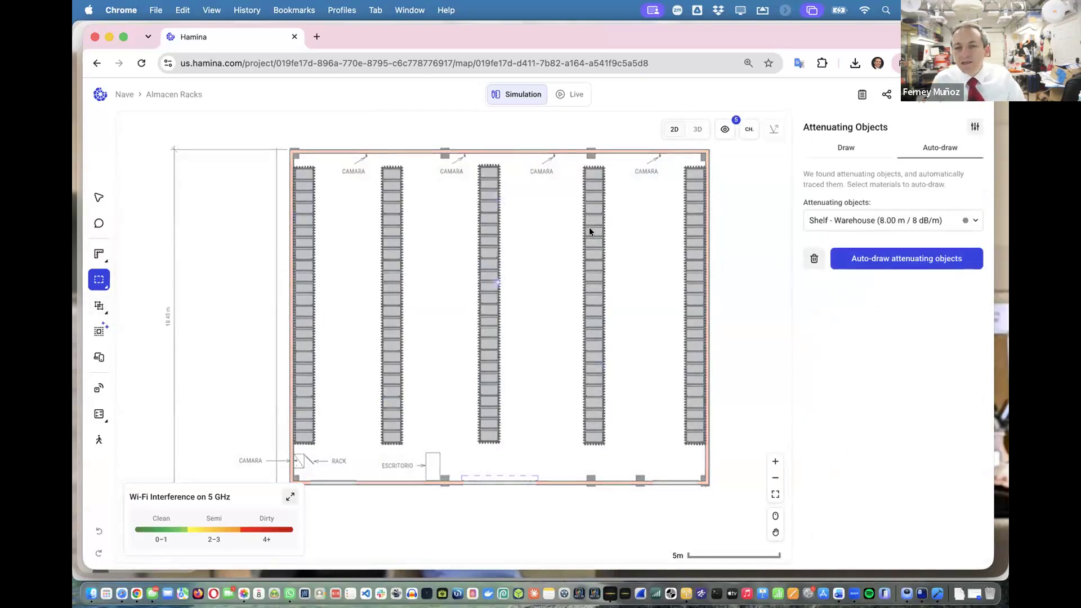
click(694, 130)
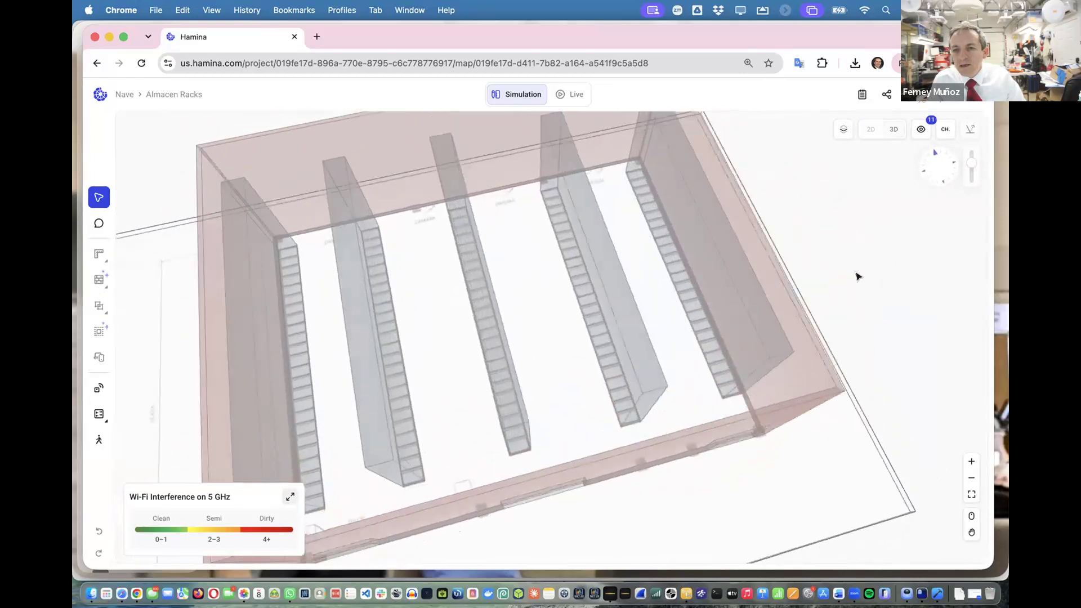
click(885, 264)
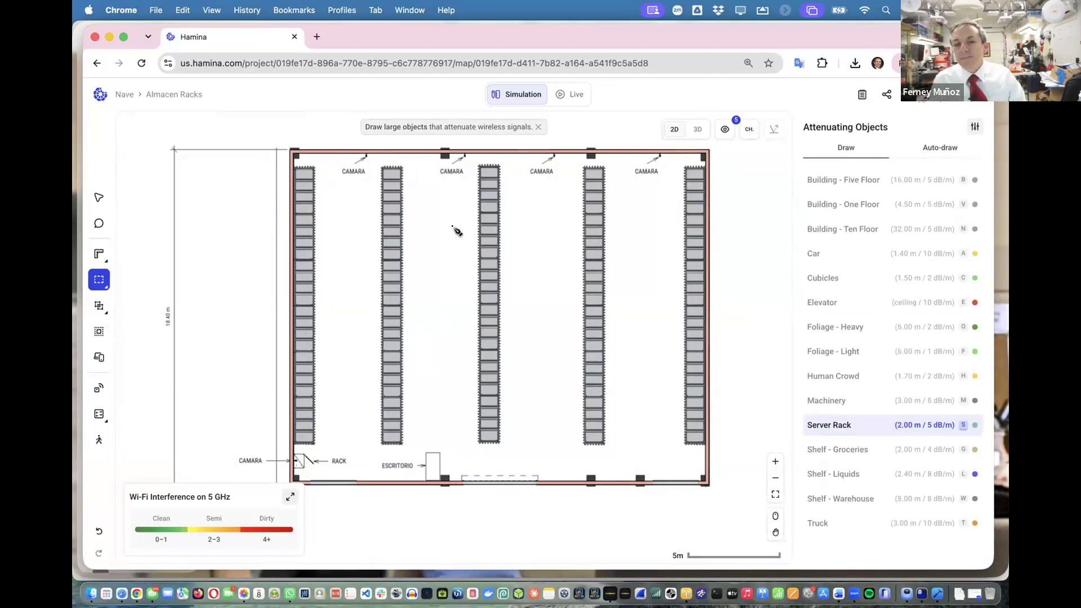
Inspect the Server Rack settings in the Attenuating Object Type Editor, close it without changes, and check the racks in 3D
scroll(472, 364, down, 3)
scroll(442, 342, up, 4)
scroll(443, 344, down, 1)
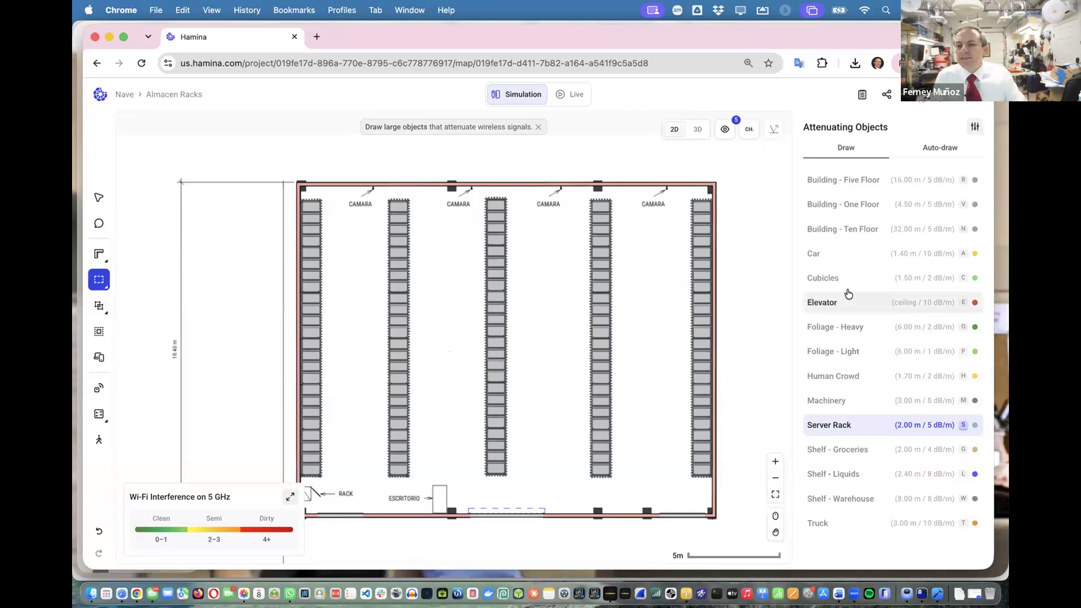
mouse_move(110, 285)
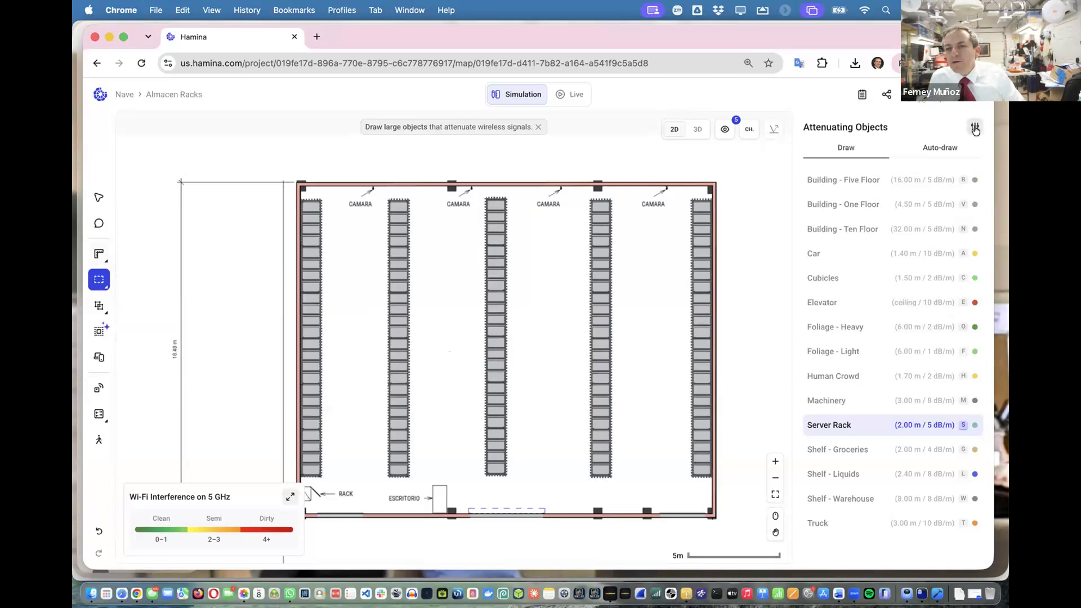
click(976, 128)
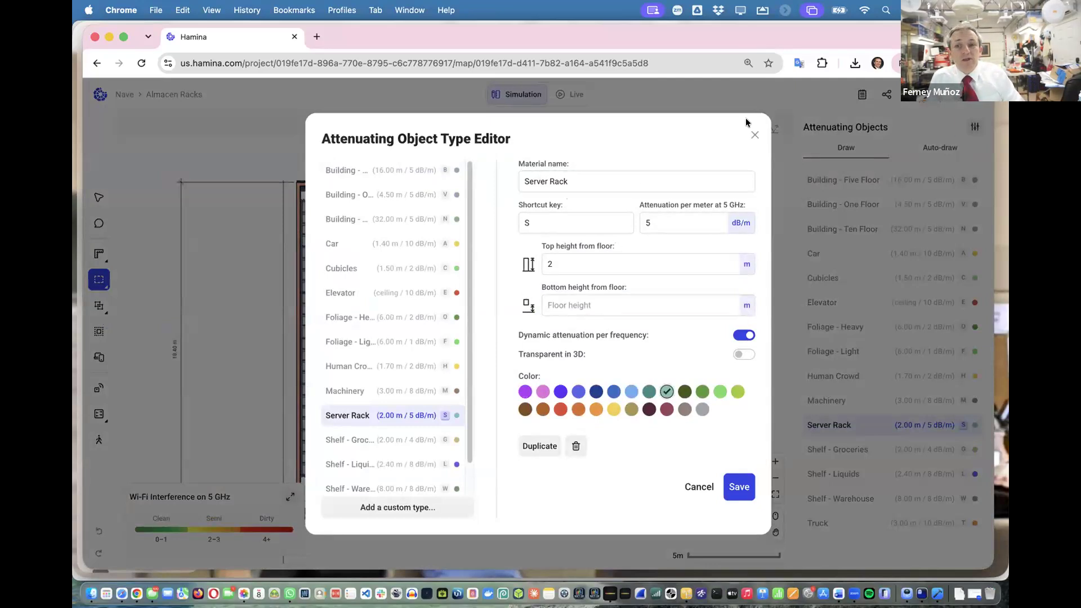
click(755, 134)
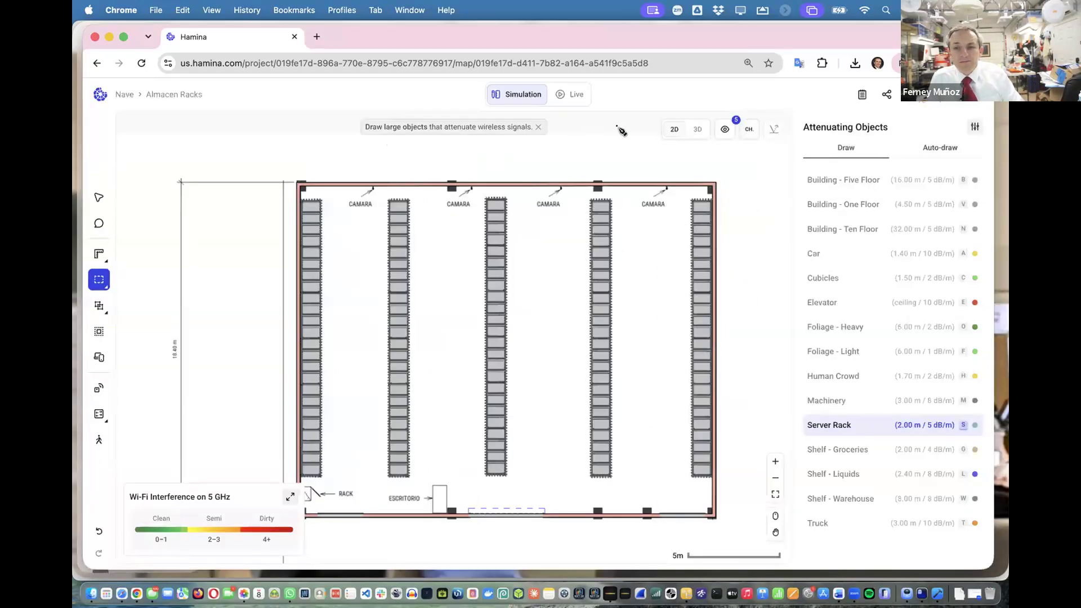
click(697, 130)
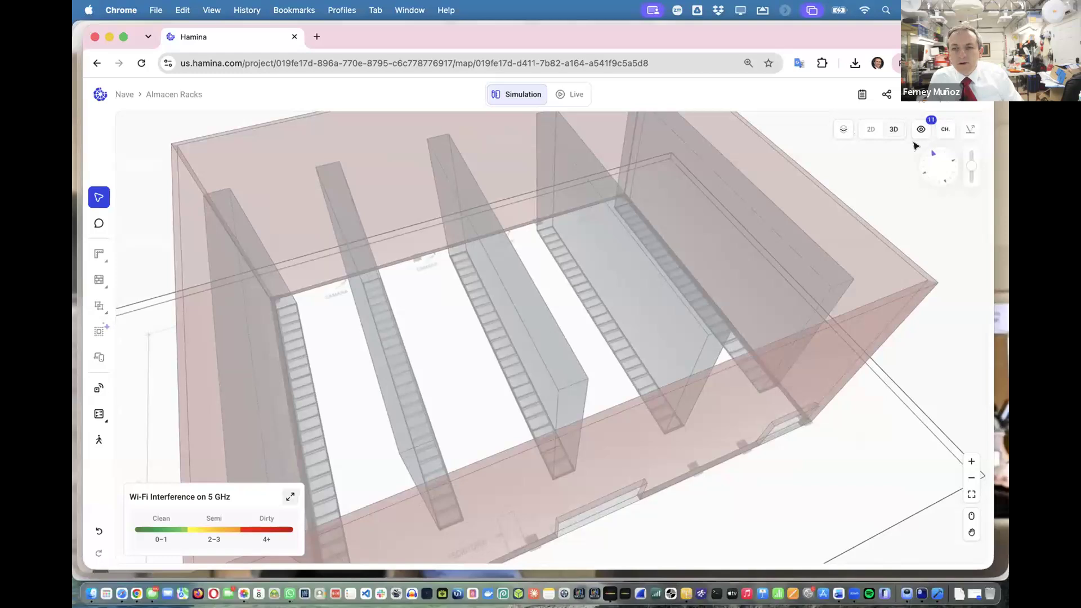
click(862, 133)
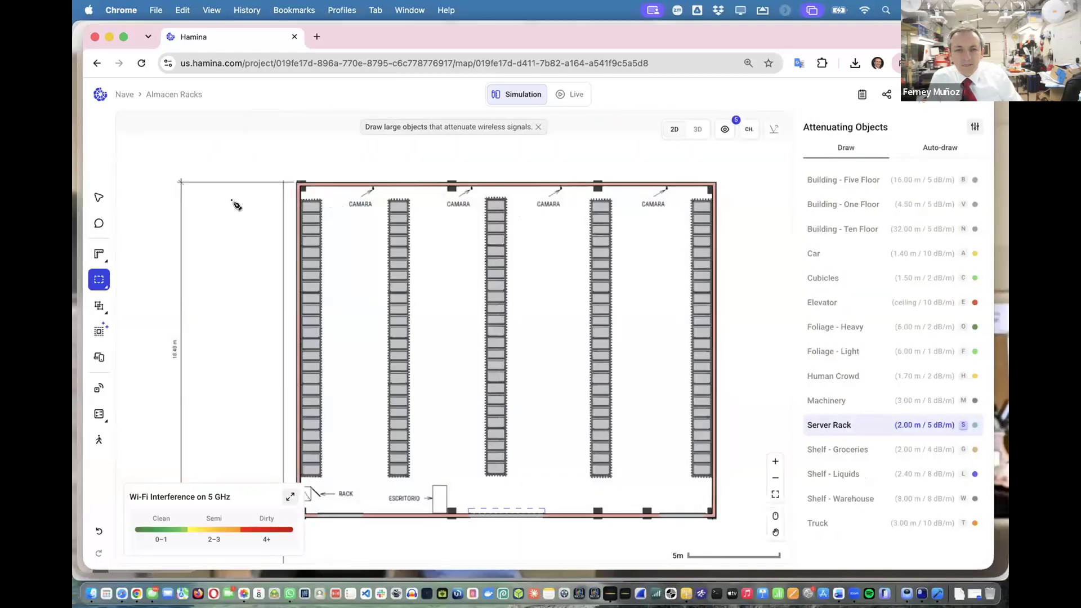
Delete the brick wall along the upper edge of the plan and orbit in 3D to look in through the open side
click(99, 198)
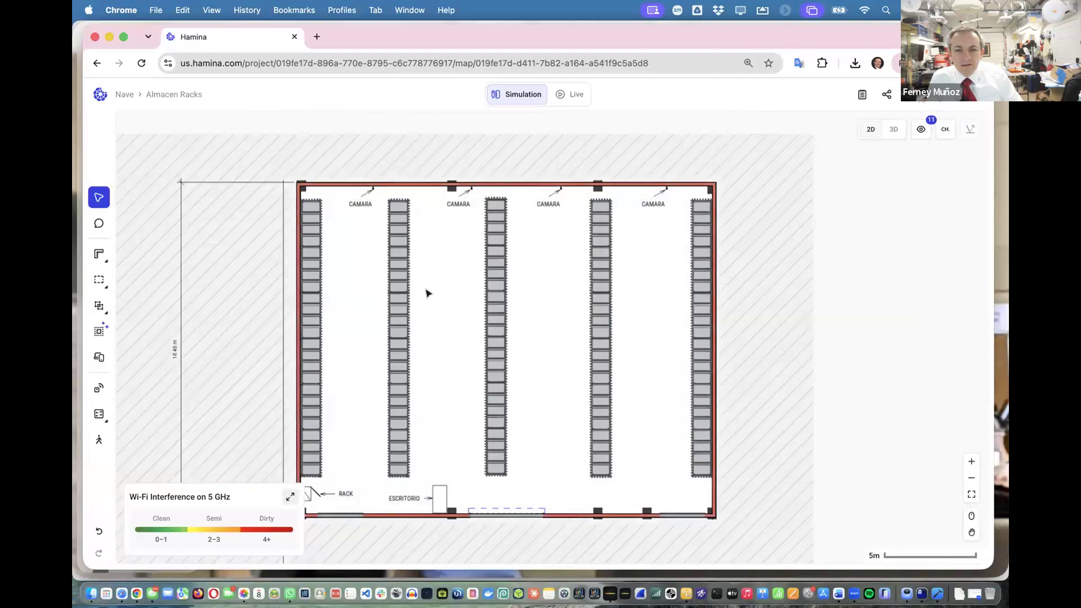
click(481, 184)
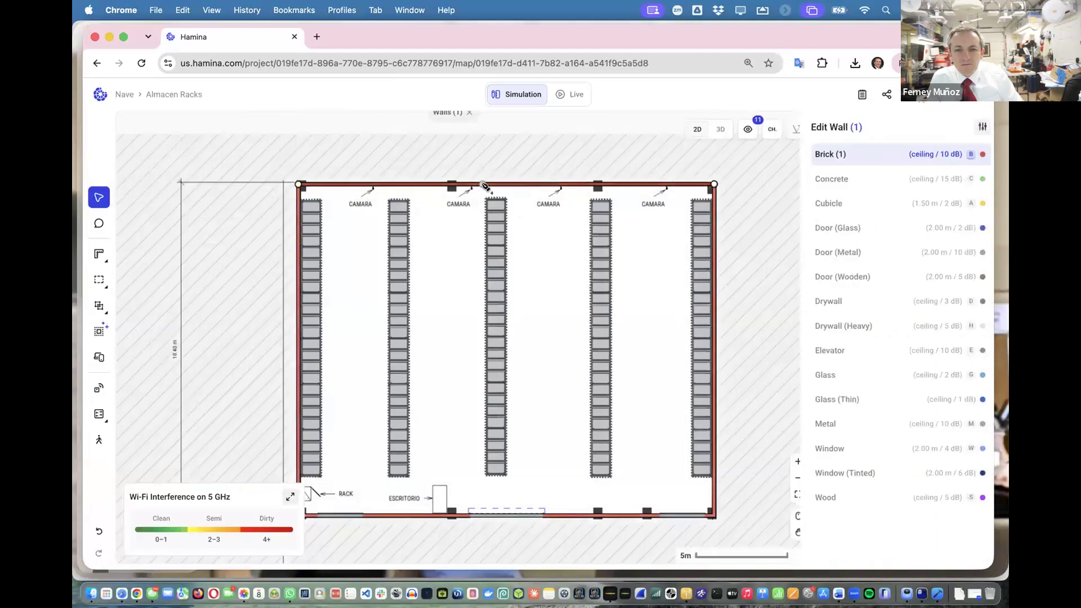
click(499, 218)
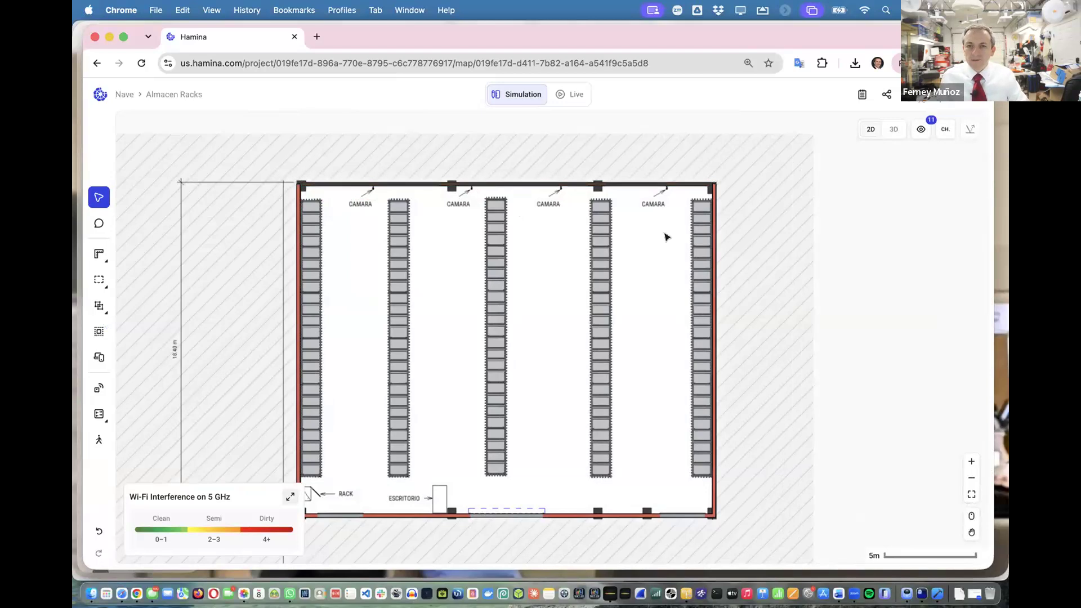
click(893, 129)
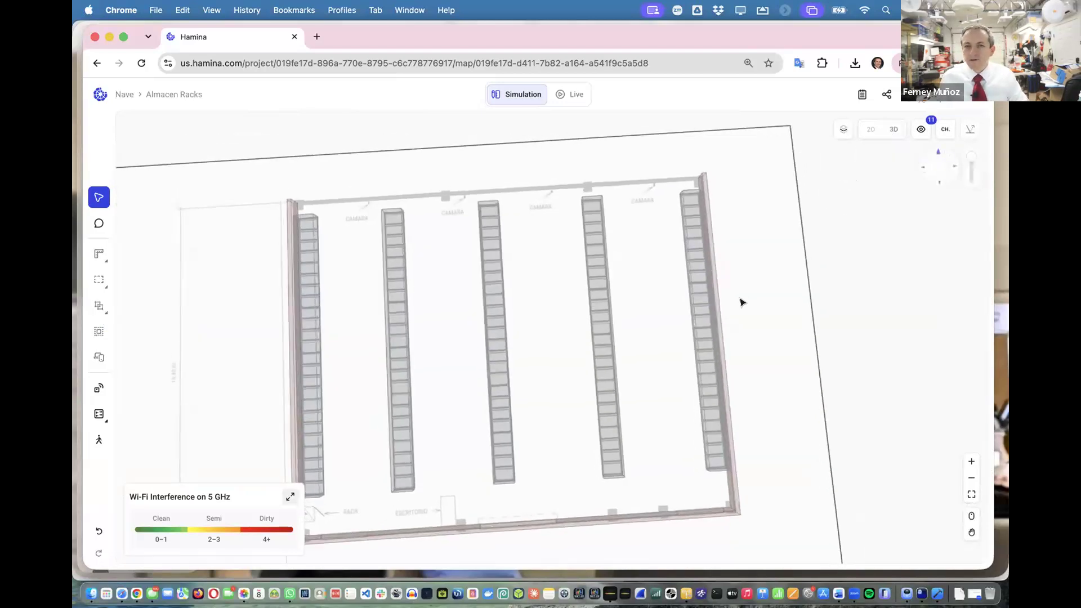
drag(562, 391, 370, 256)
drag(662, 326, 280, 252)
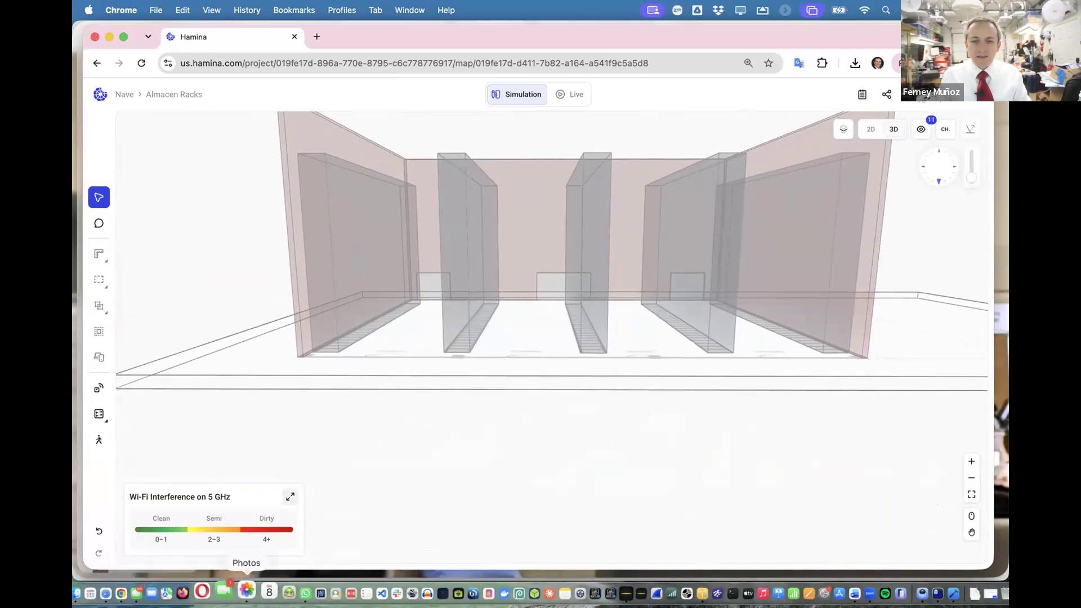
Switch to Photos and open the New York group of 77 warehouse pictures from the photo map
click(243, 586)
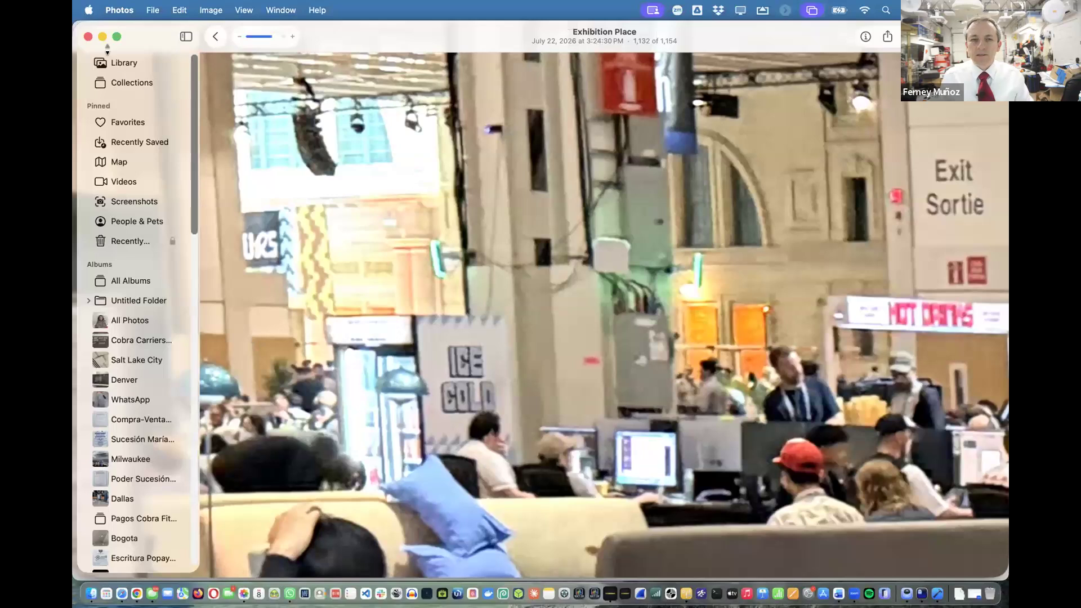
click(209, 40)
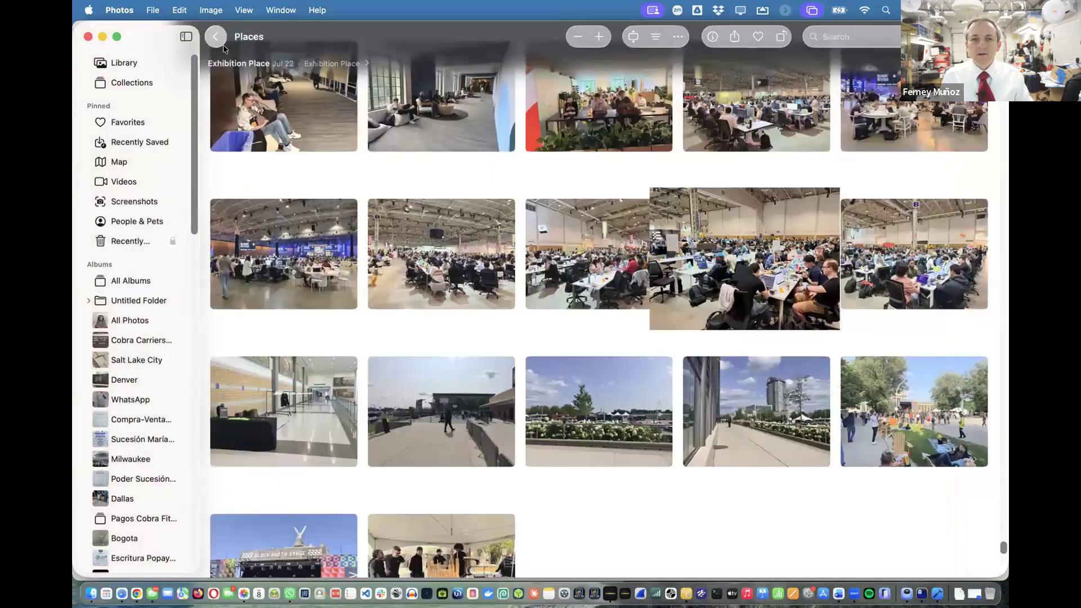
click(120, 163)
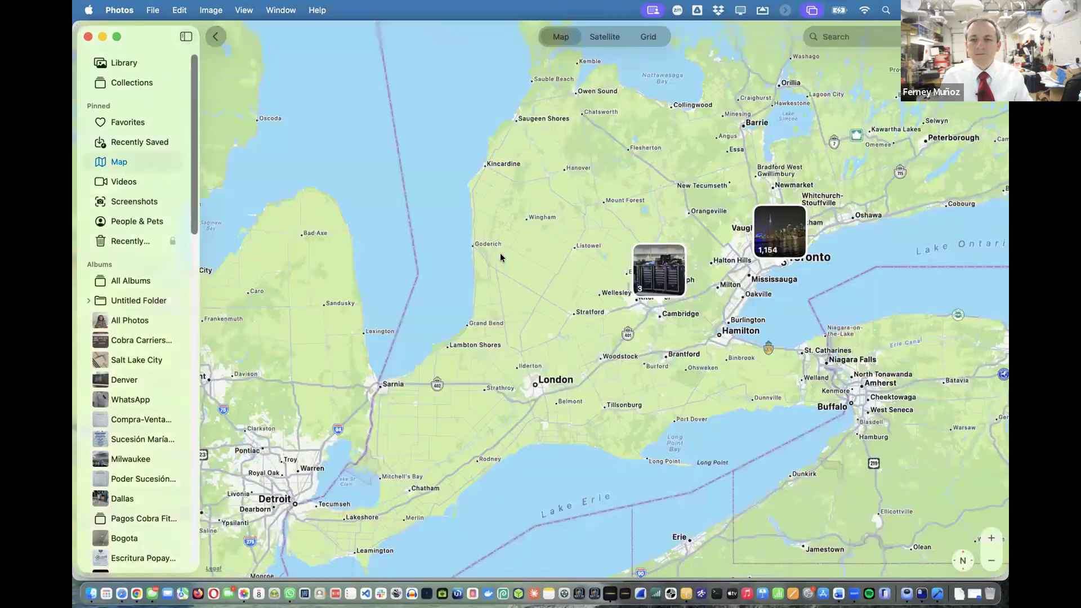
scroll(629, 286, right, 15)
scroll(629, 286, down, 10)
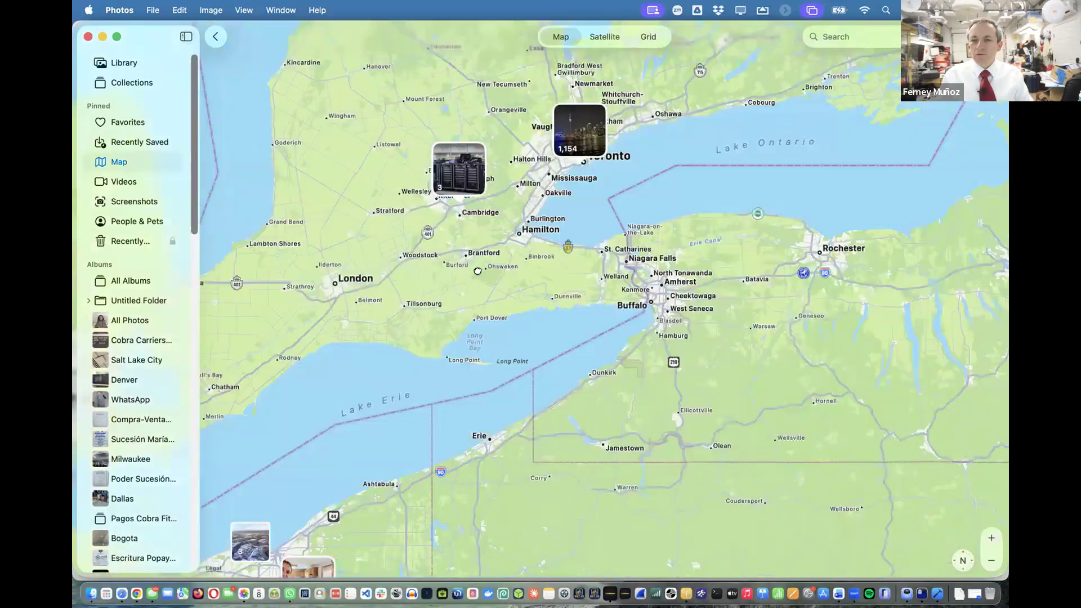
drag(503, 239, 485, 234)
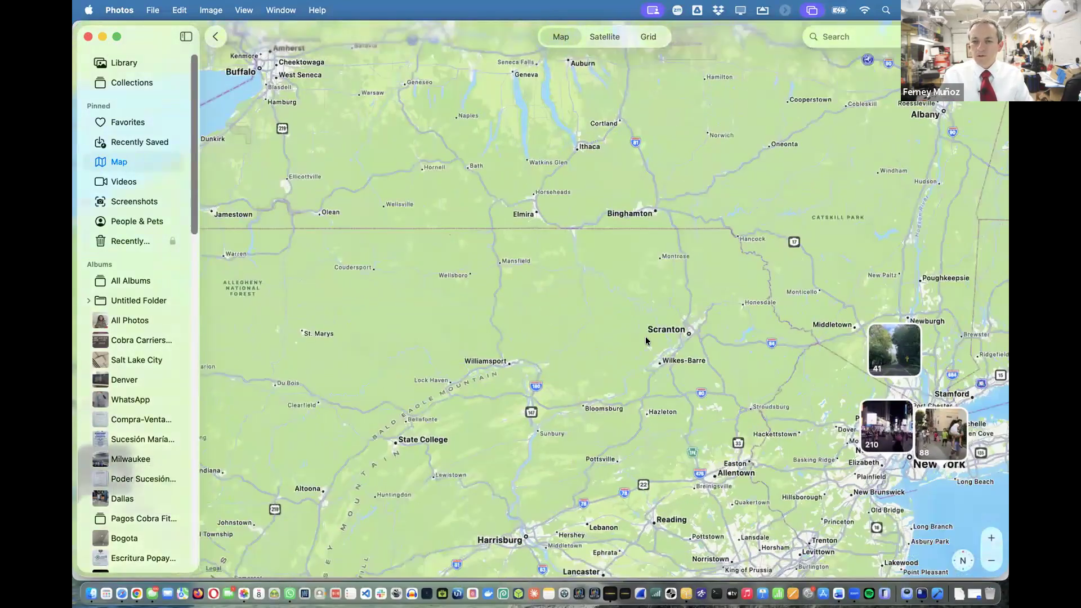
drag(647, 339, 507, 287)
scroll(654, 343, up, 5)
scroll(677, 378, up, 2)
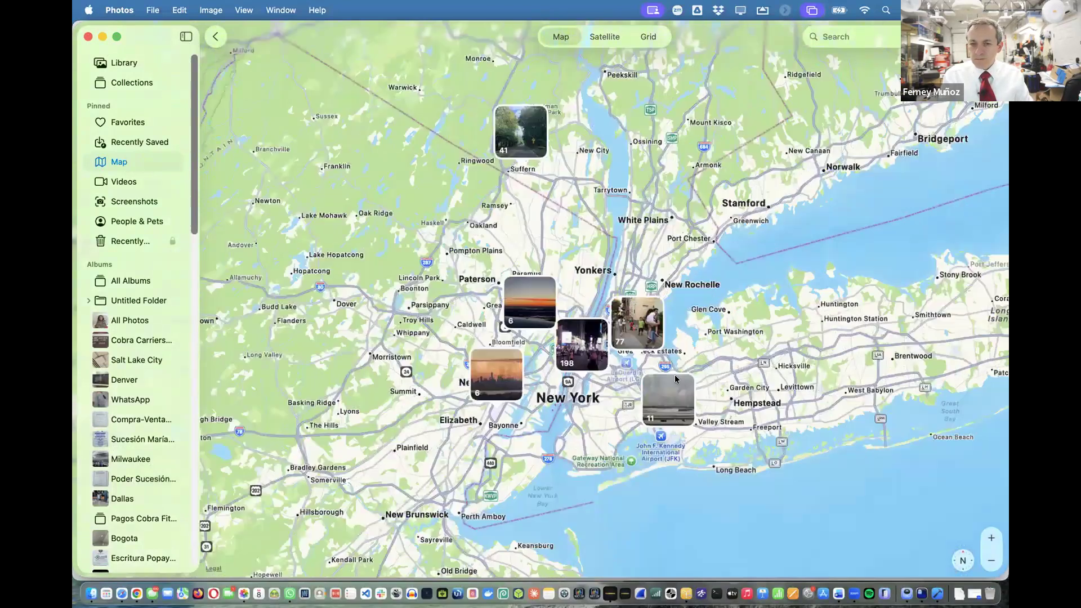
click(646, 321)
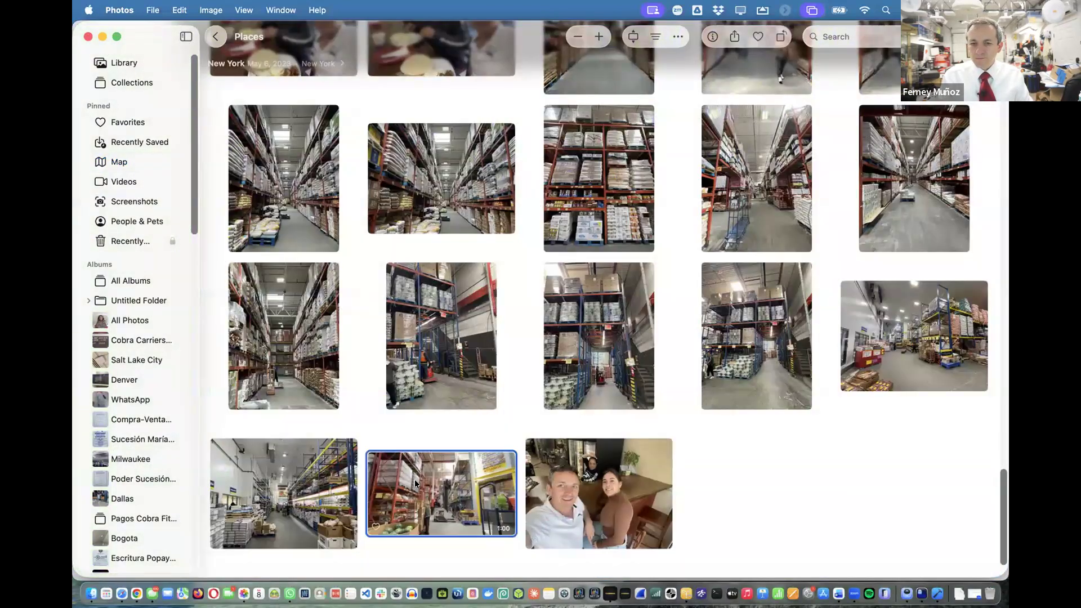
Play the one-minute video of the forklift among the warehouse racks and mute its sound
double_click(415, 479)
mouse_move(572, 363)
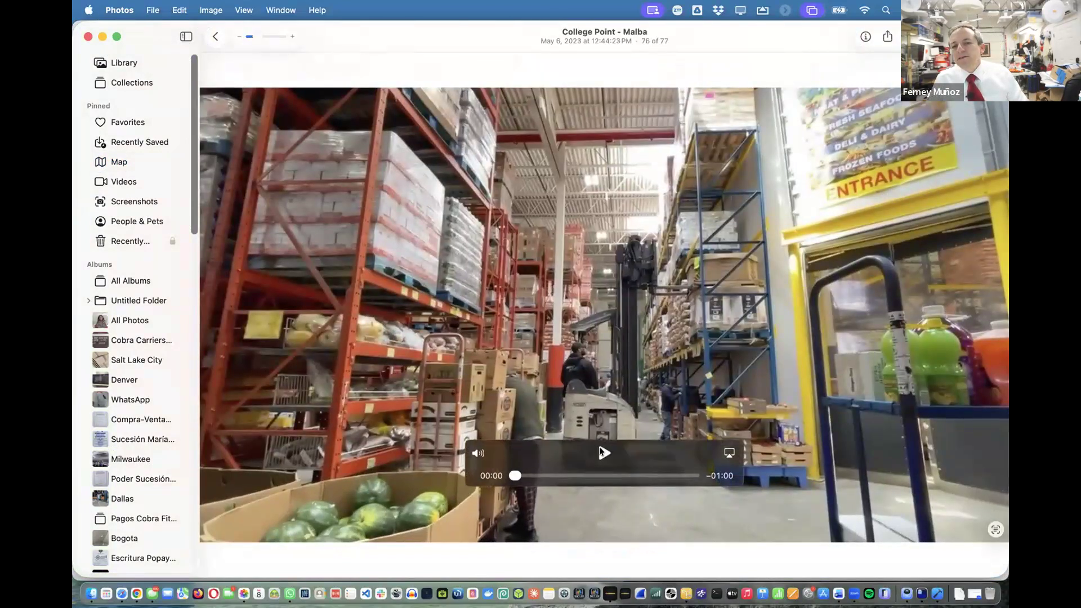
click(600, 451)
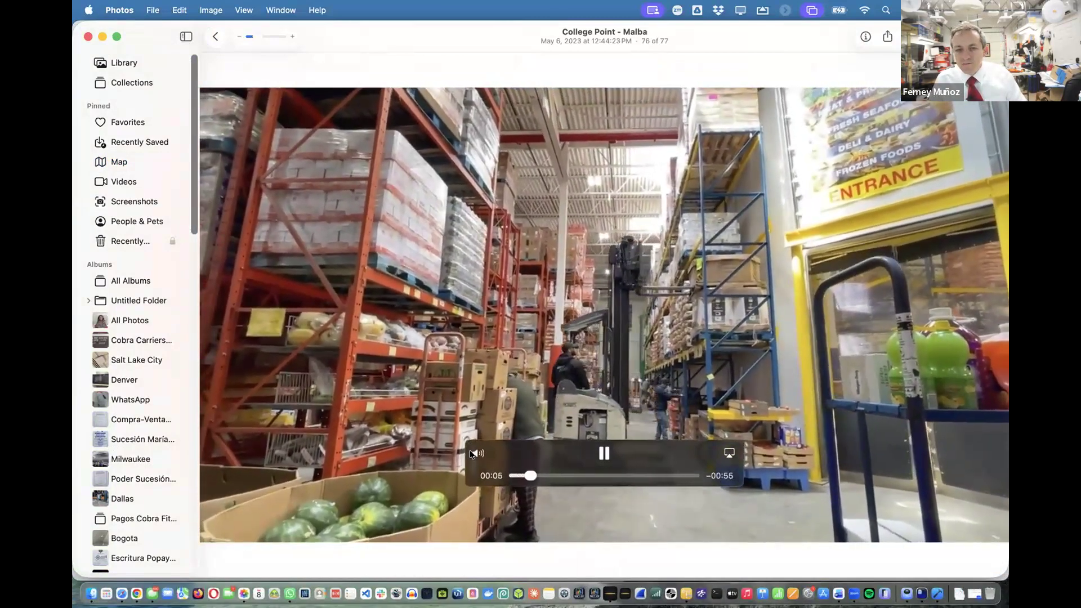
click(475, 453)
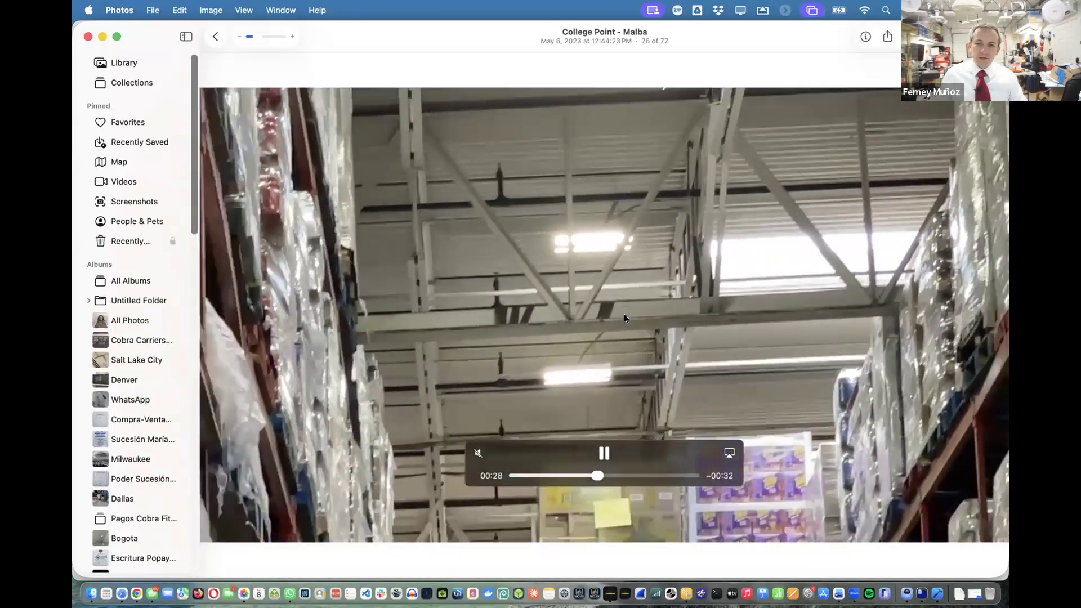
Close the video and browse backwards through the photos of the tall warehouse racks and aisles
key(Escape)
click(320, 513)
double_click(320, 513)
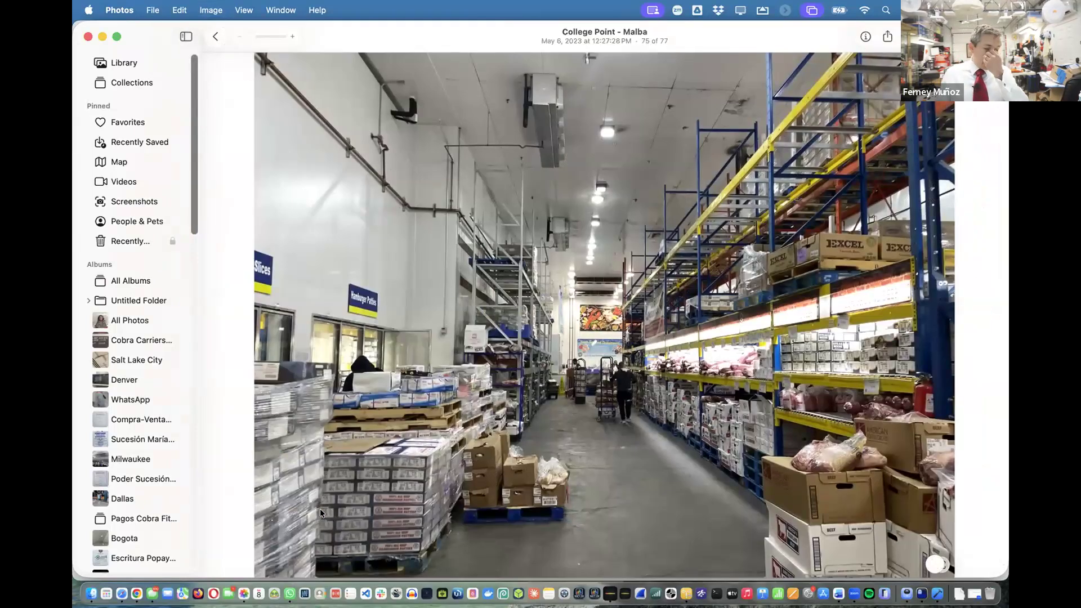
key(Left)
key(Left)
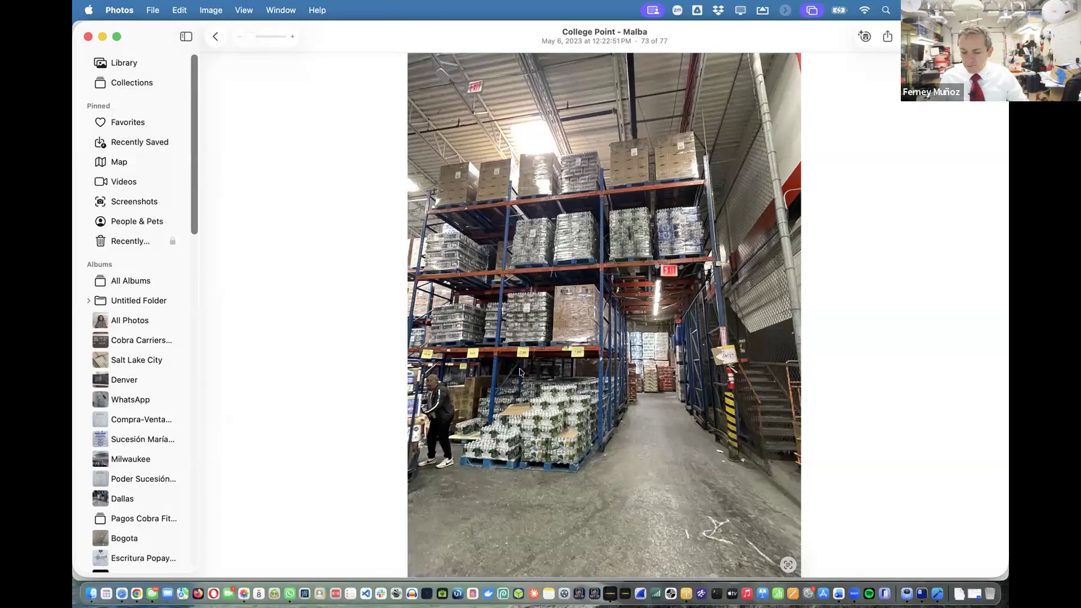
key(Left)
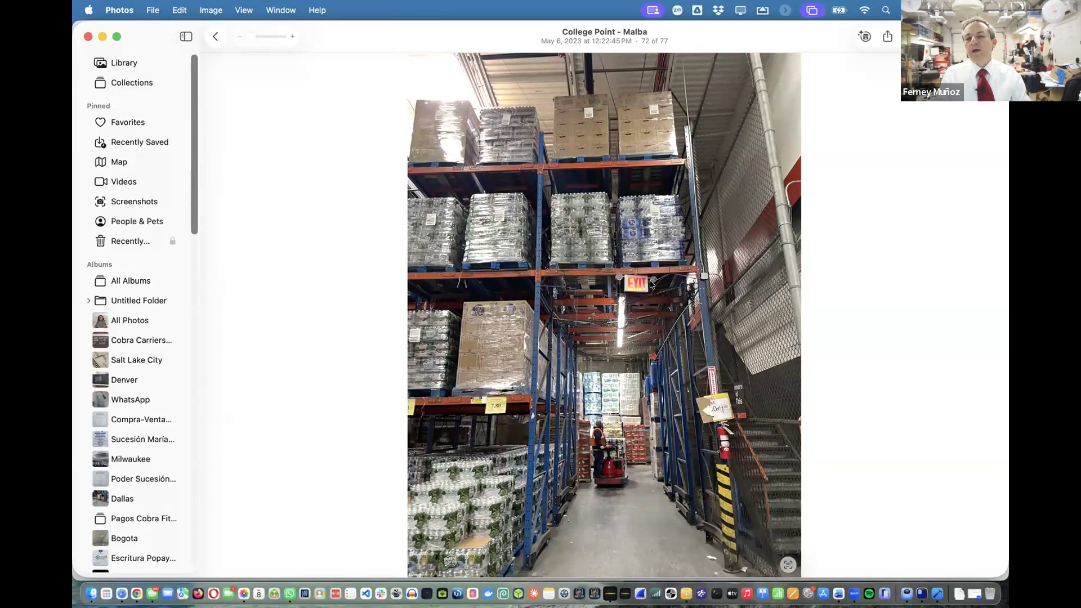
Switch back to the Almacen Racks plan in 2D and duplicate the Server Rack attenuating object type
key(super+Tab)
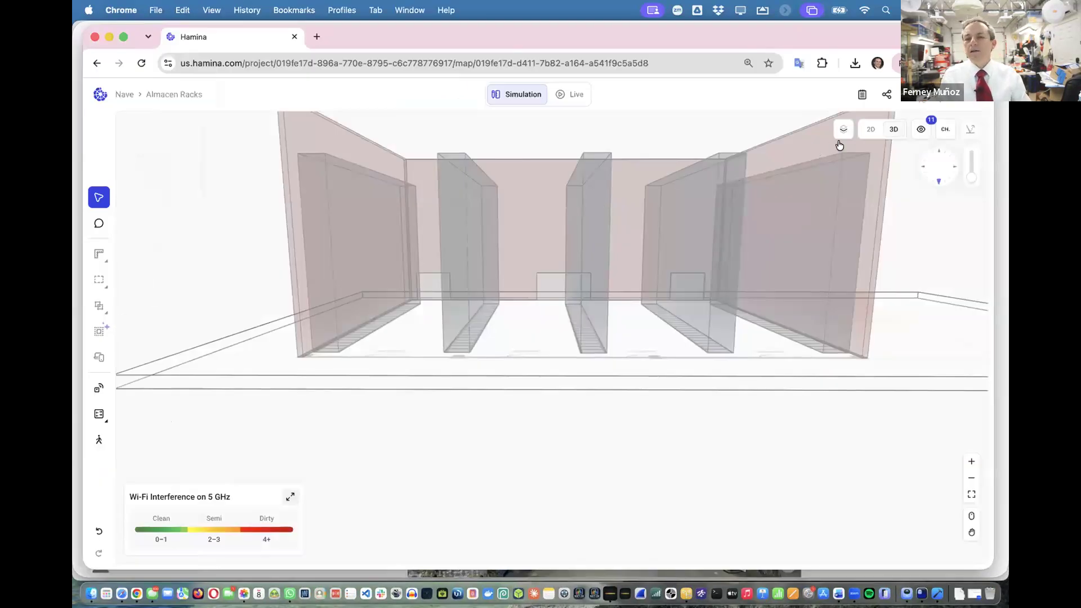
click(870, 130)
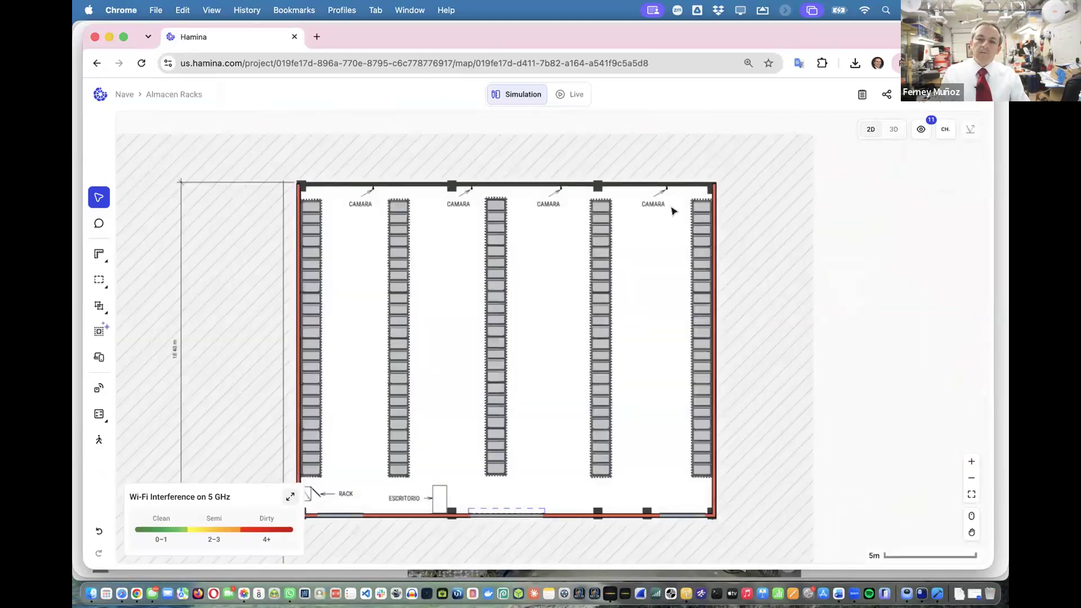
mouse_move(100, 280)
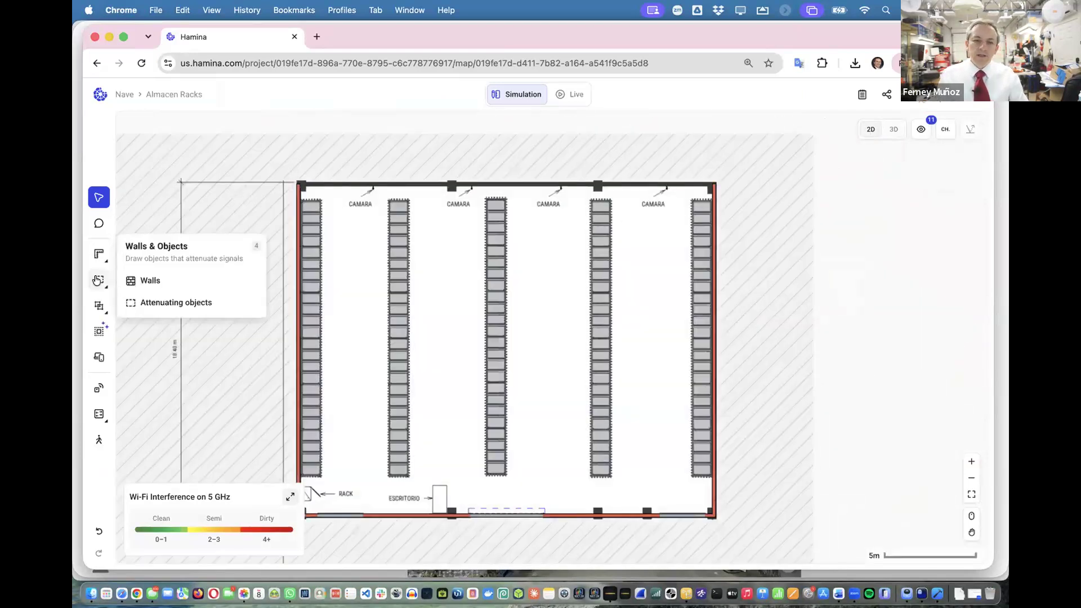
click(170, 302)
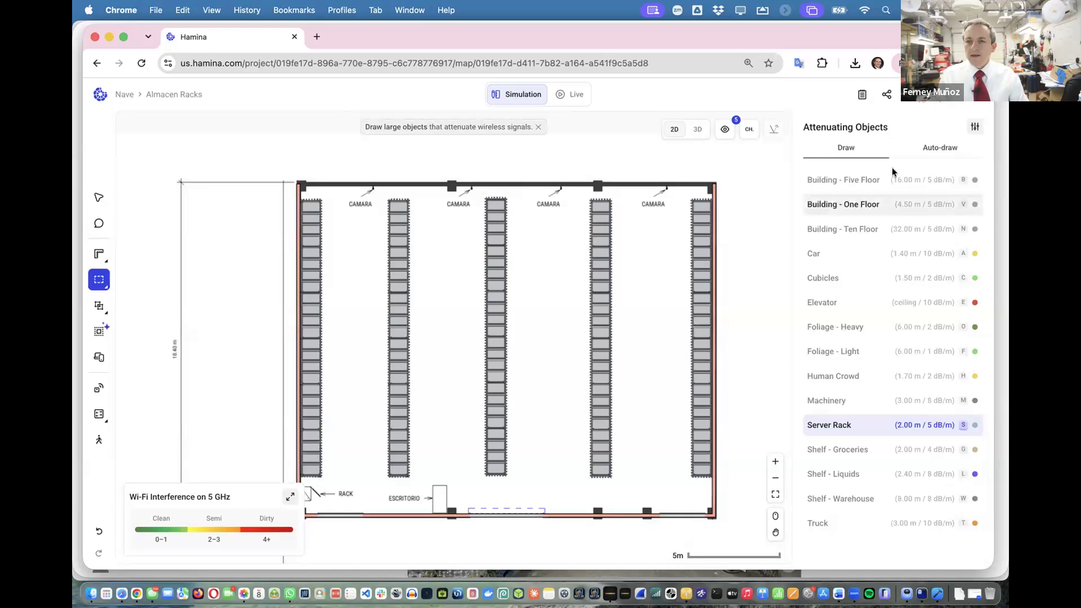
click(974, 128)
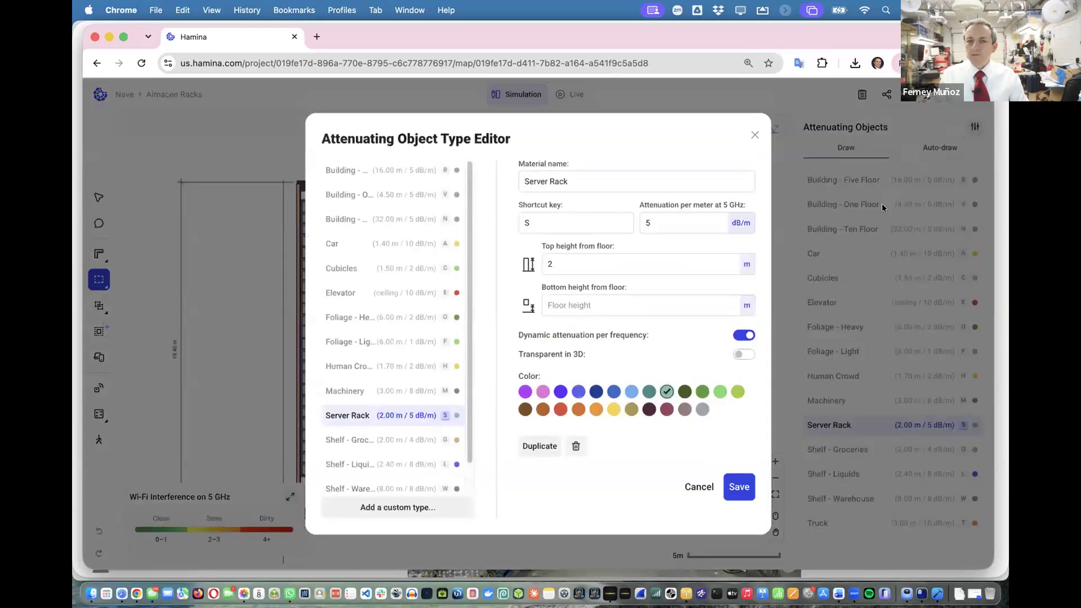
click(541, 445)
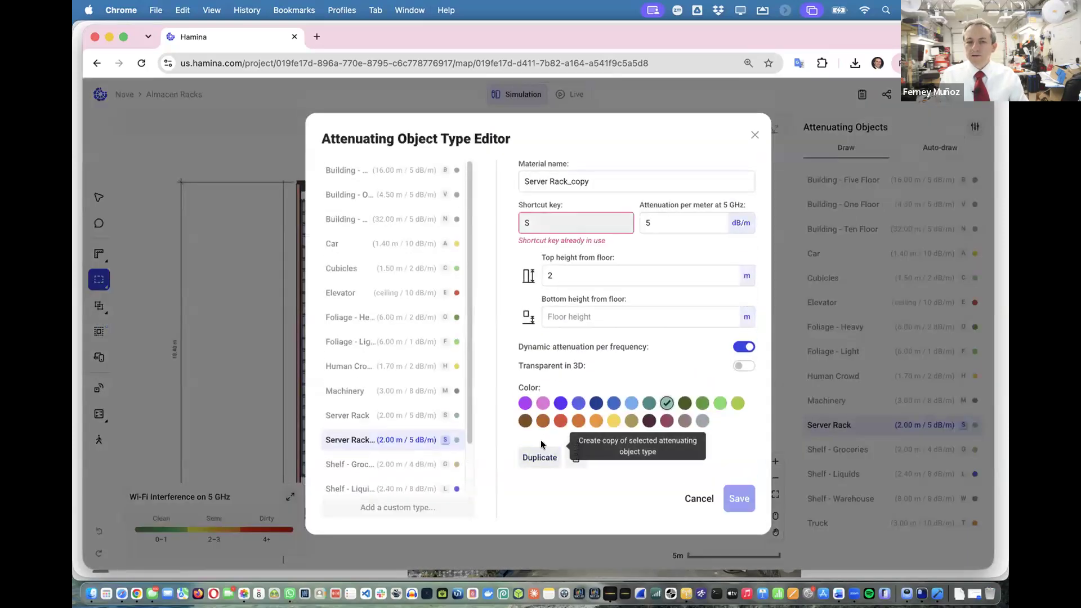
Rename the duplicated type as Server Rack_High and clear its shortcut key
click(595, 181)
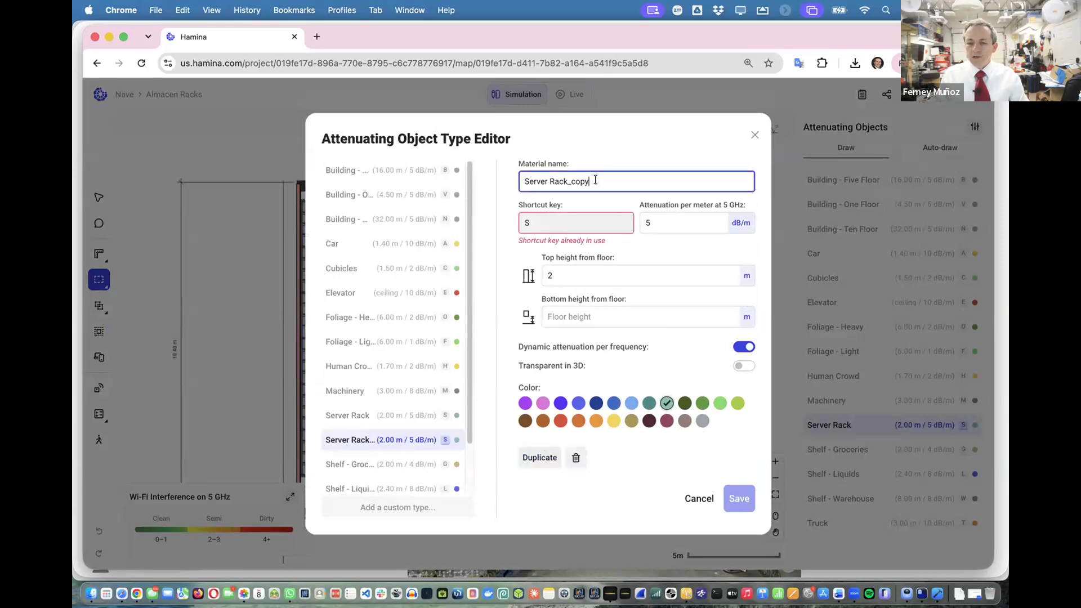
key(BackSpace)
key(BackSpace)
key(BackSpace)
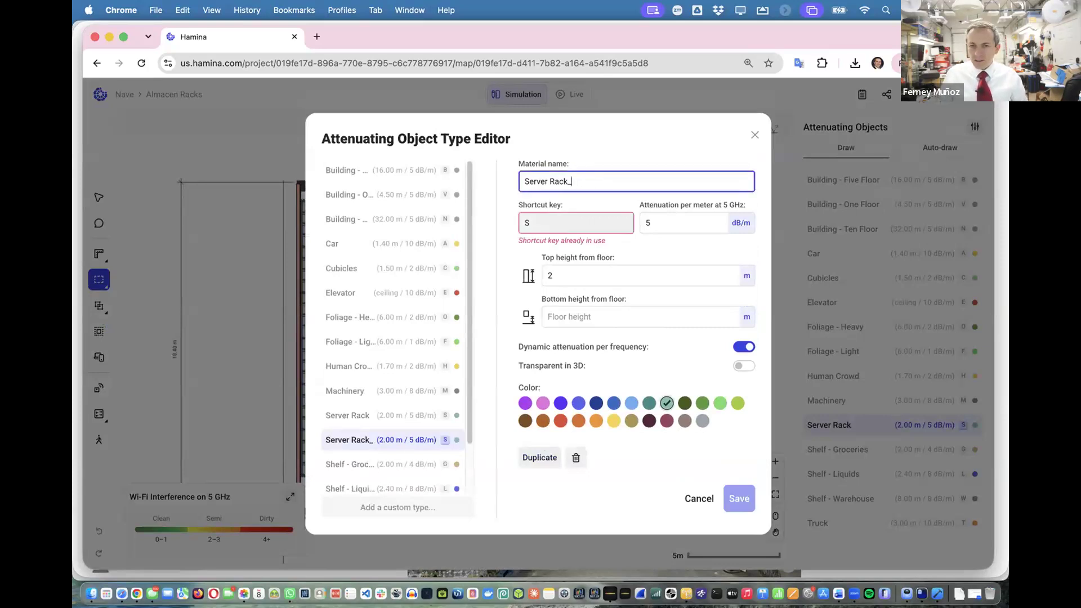
text(High)
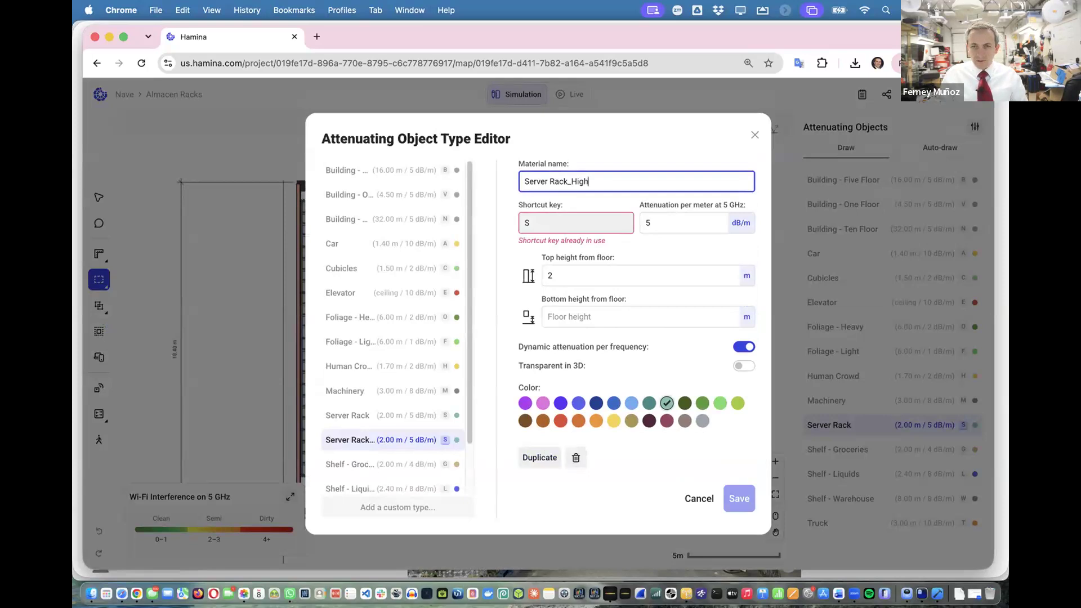
key(Tab)
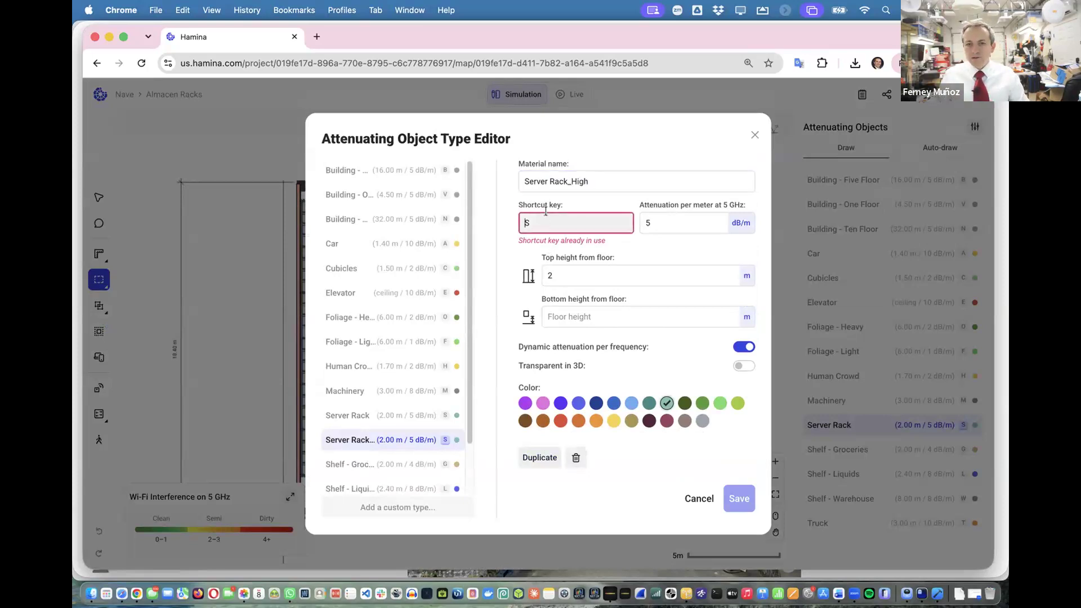
key(BackSpace)
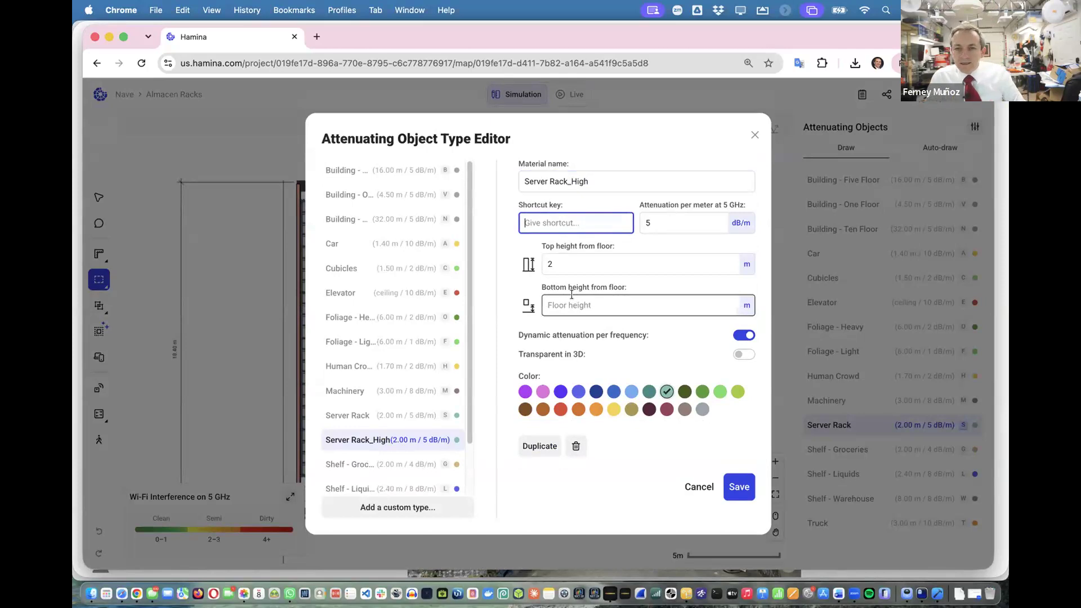
Give Server Rack_High a top height of 8 m, a bottom height of 5 m and an orange colour, and save it
click(565, 265)
key(BackSpace)
text(8)
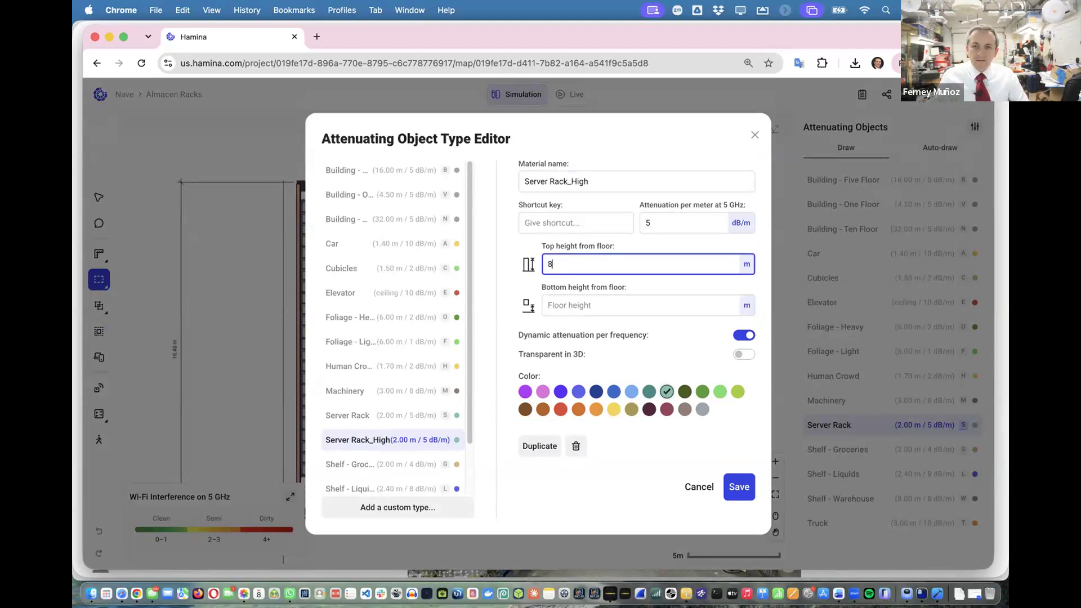
click(559, 310)
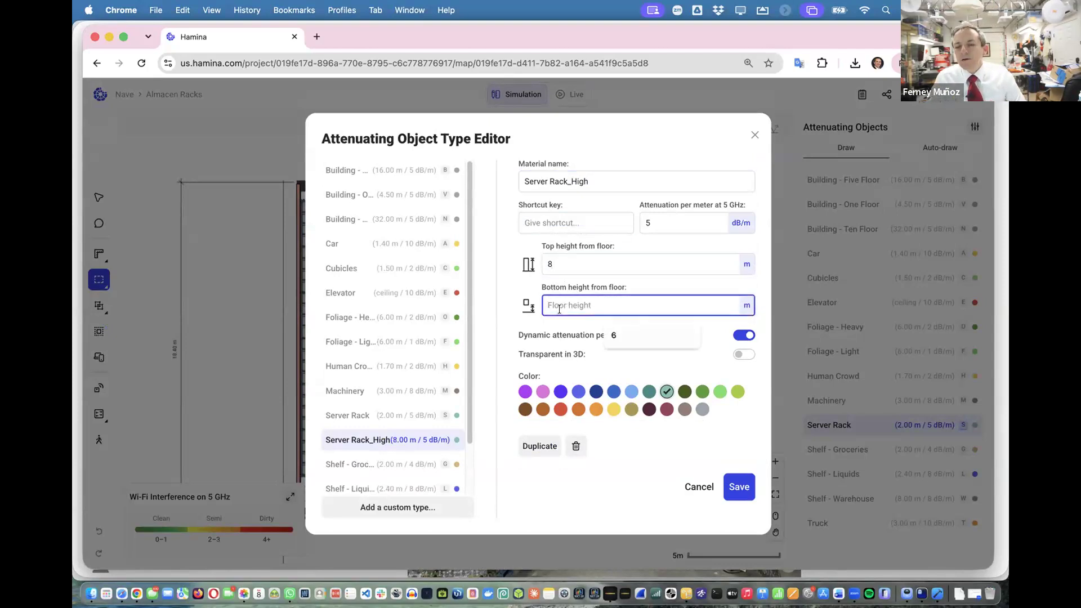
text(5)
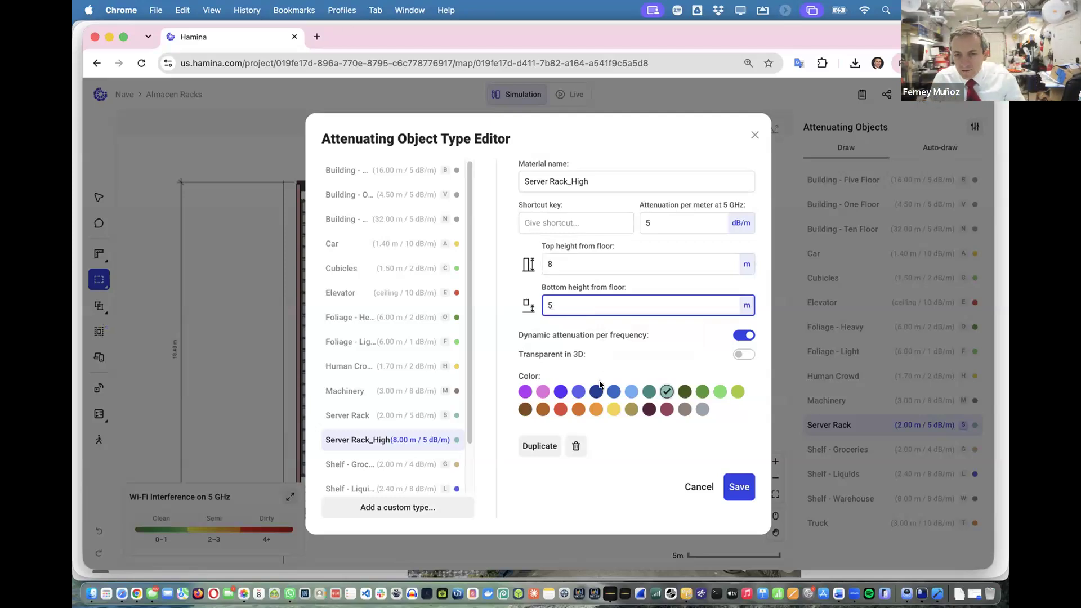
click(595, 408)
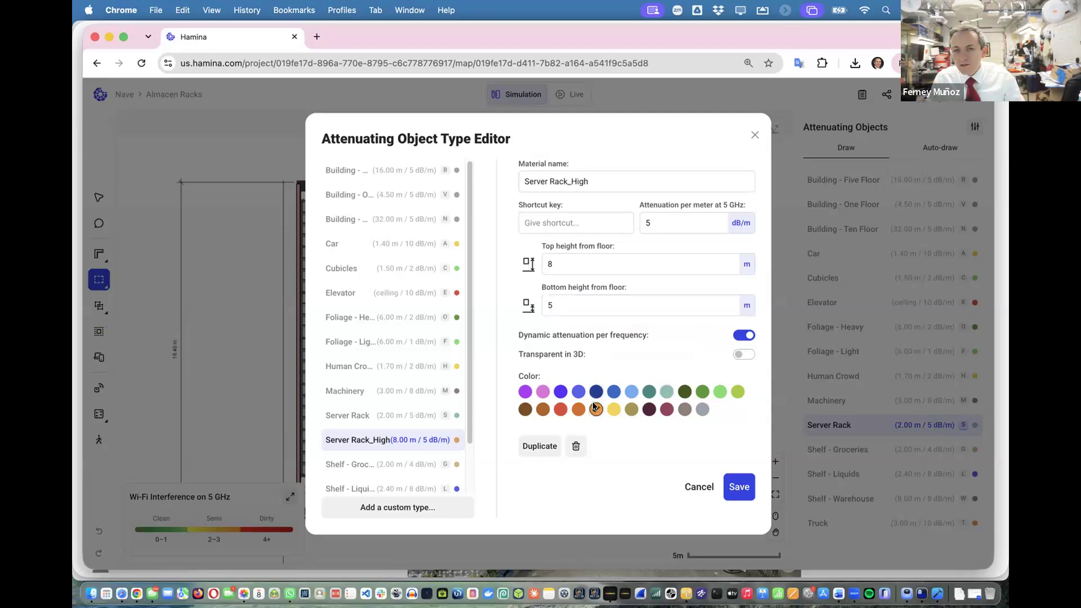
click(731, 487)
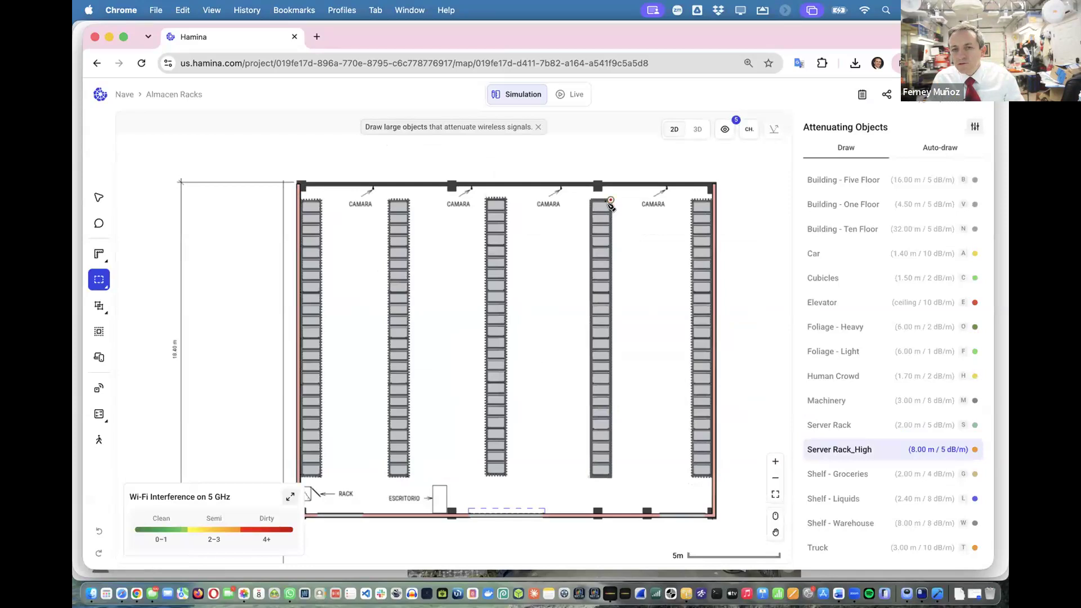
Draw a Server Rack_High block from the upper end of the easternmost aisle, spanning the two racks, and view it in 3D
drag(611, 201, 694, 365)
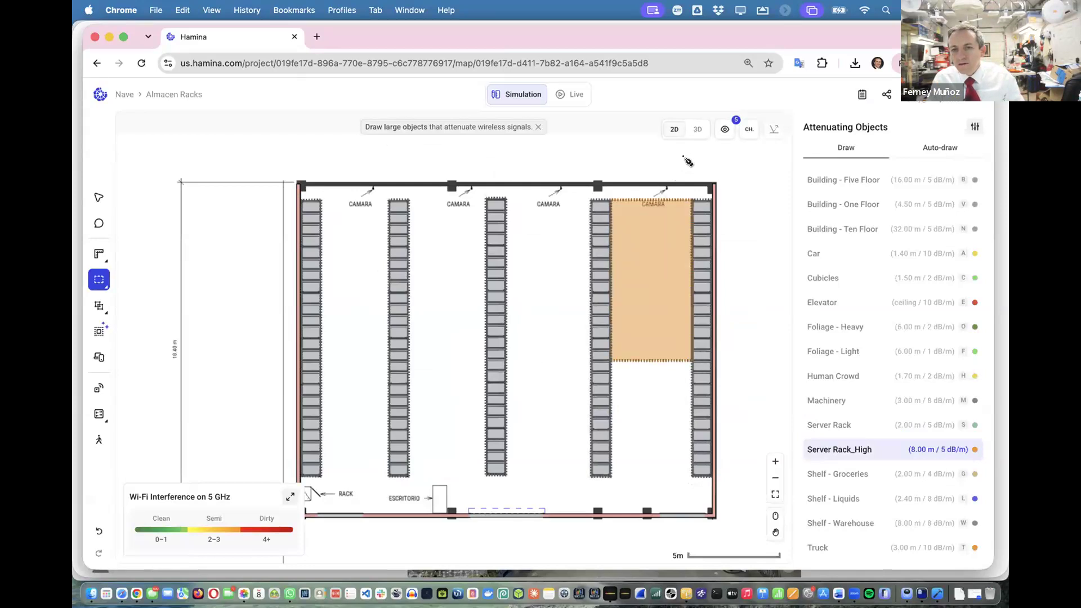
click(698, 129)
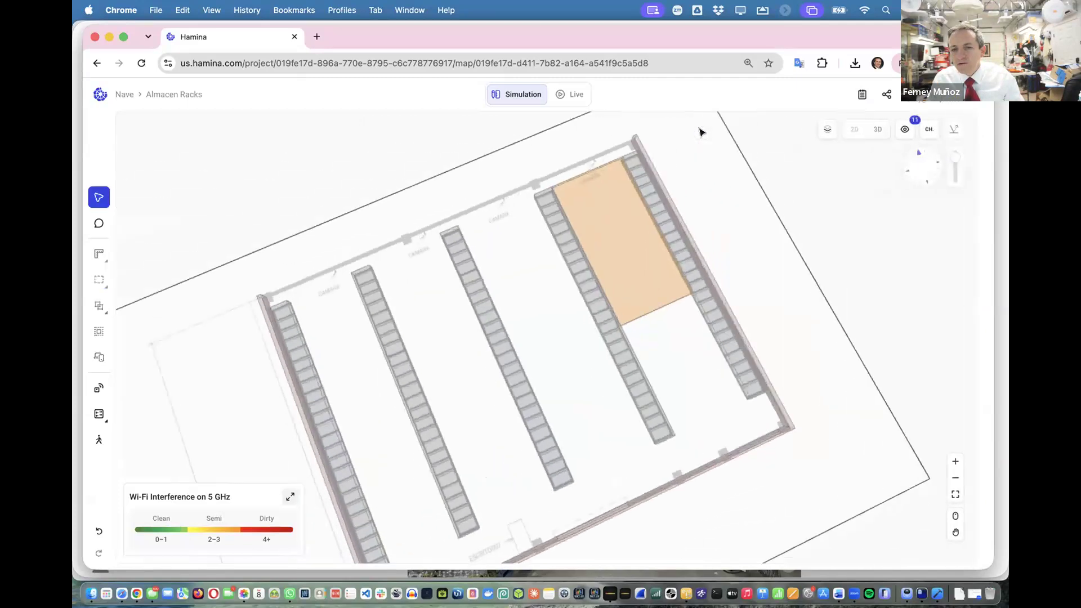
drag(518, 369, 510, 363)
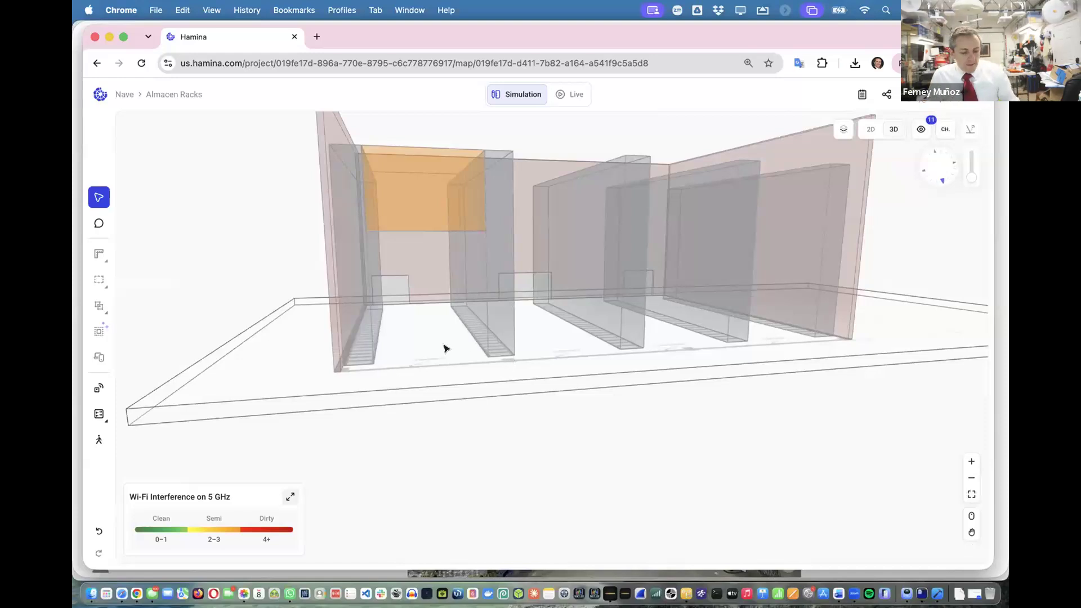
key(super+Tab)
key(super+Tab)
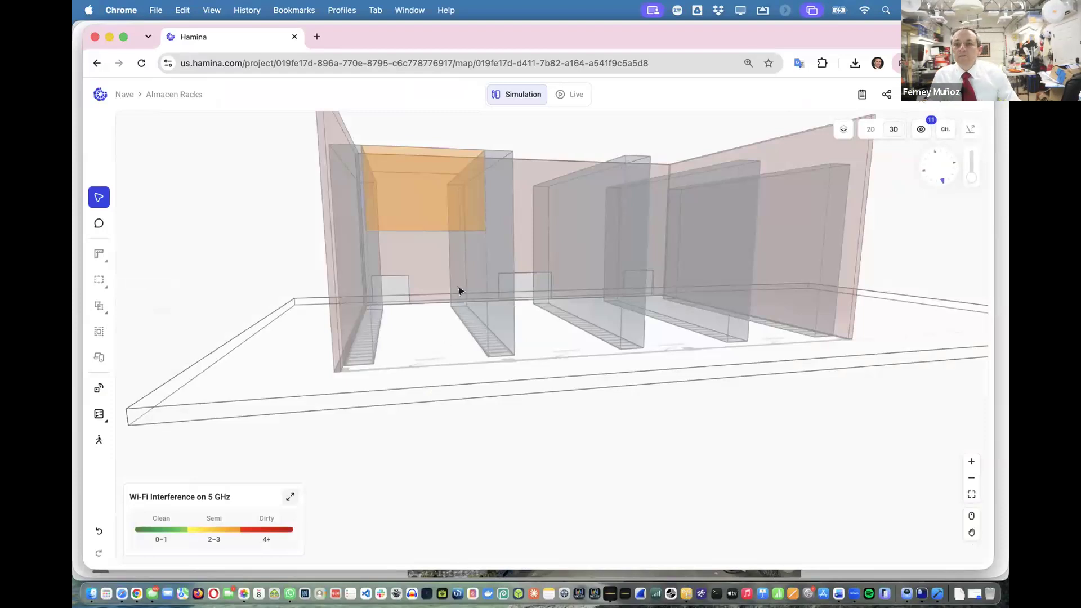
Change the 3D display to solid, detailed racks and look under the raised orange block between the two racks
click(844, 130)
click(838, 192)
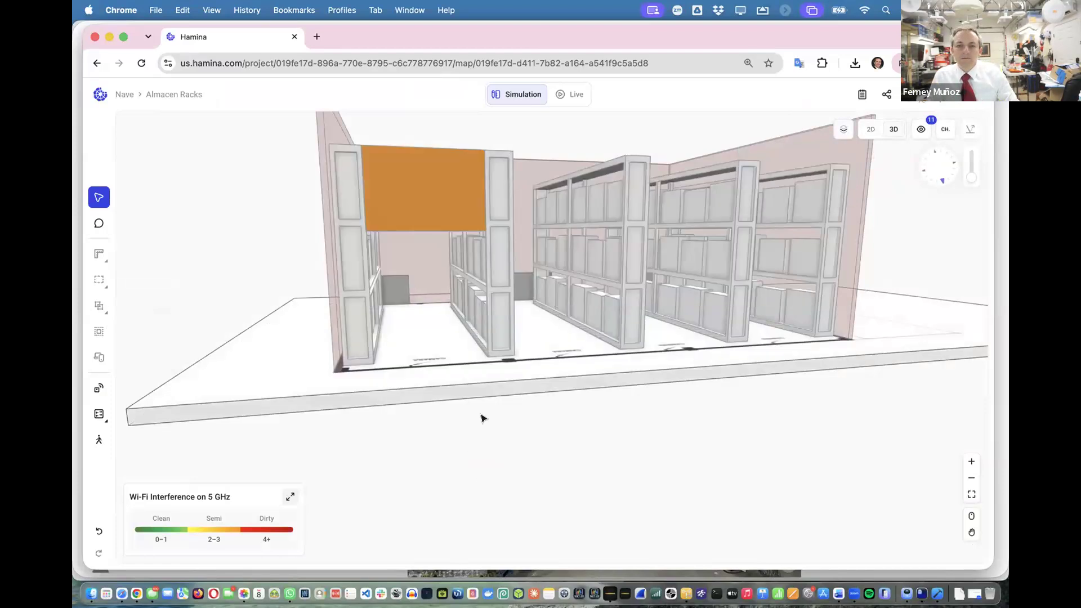
drag(482, 418, 451, 343)
drag(439, 229, 453, 210)
scroll(473, 305, up, 5)
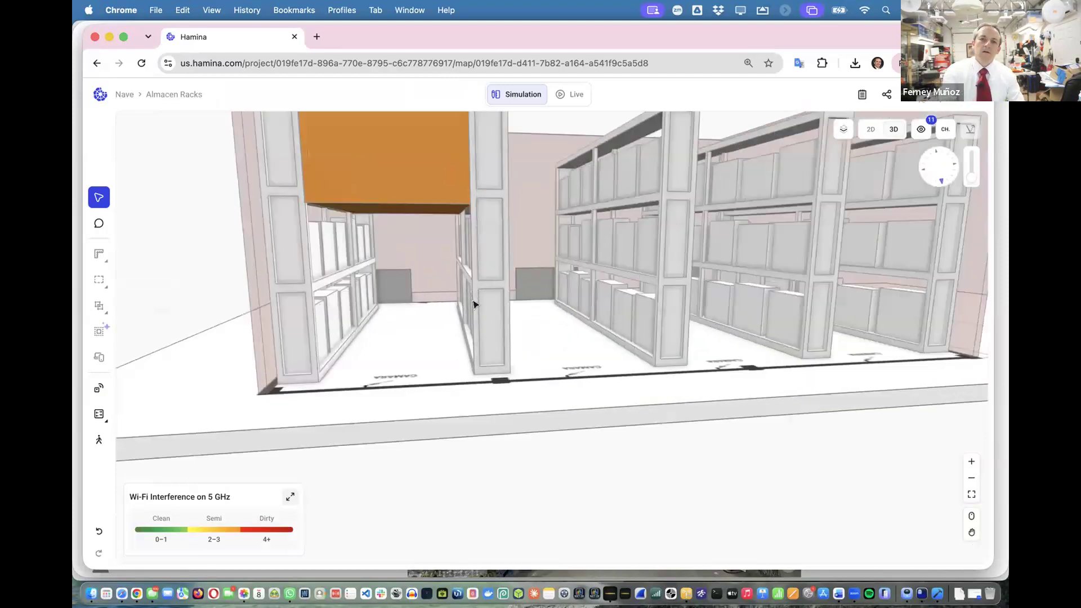
scroll(473, 304, down, 4)
scroll(473, 304, up, 3)
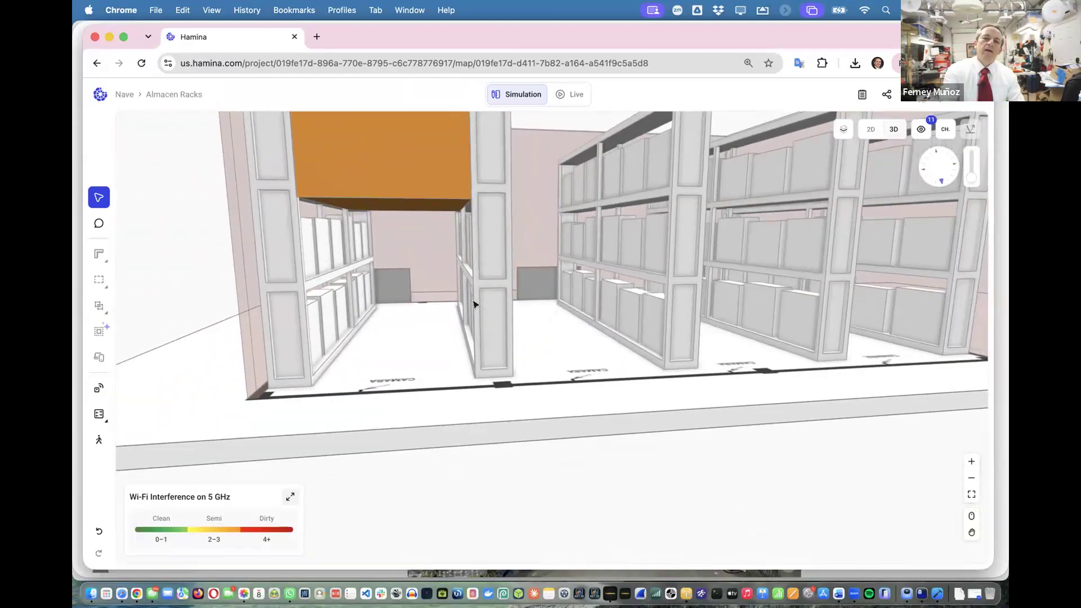
scroll(473, 306, down, 3)
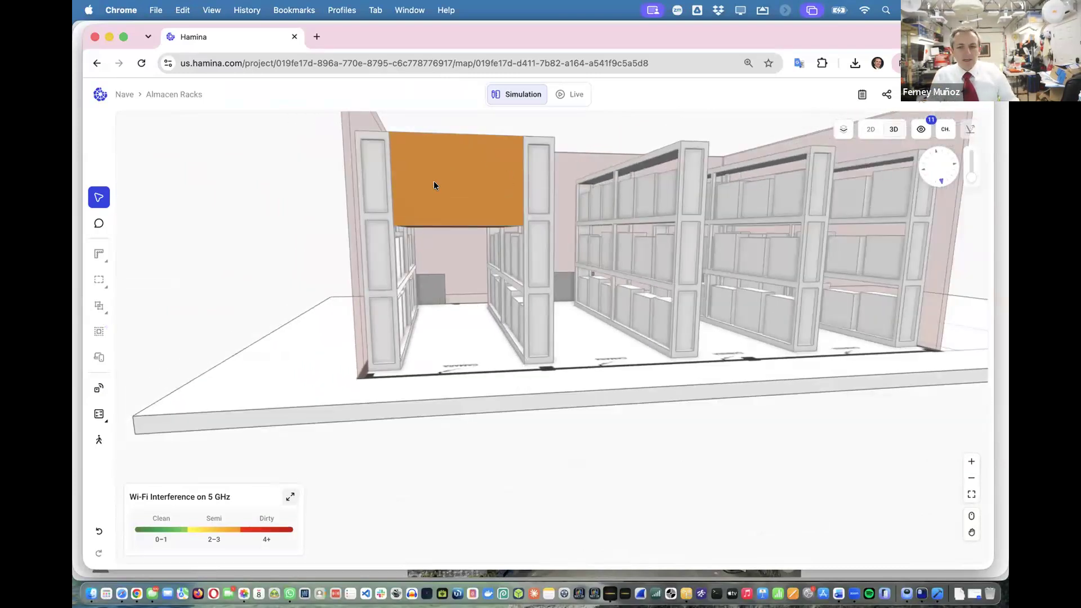
Compare the raised block with the warehouse aisle photo in Photos, and orbit the 3D model to see it from above and behind
key(super+Tab)
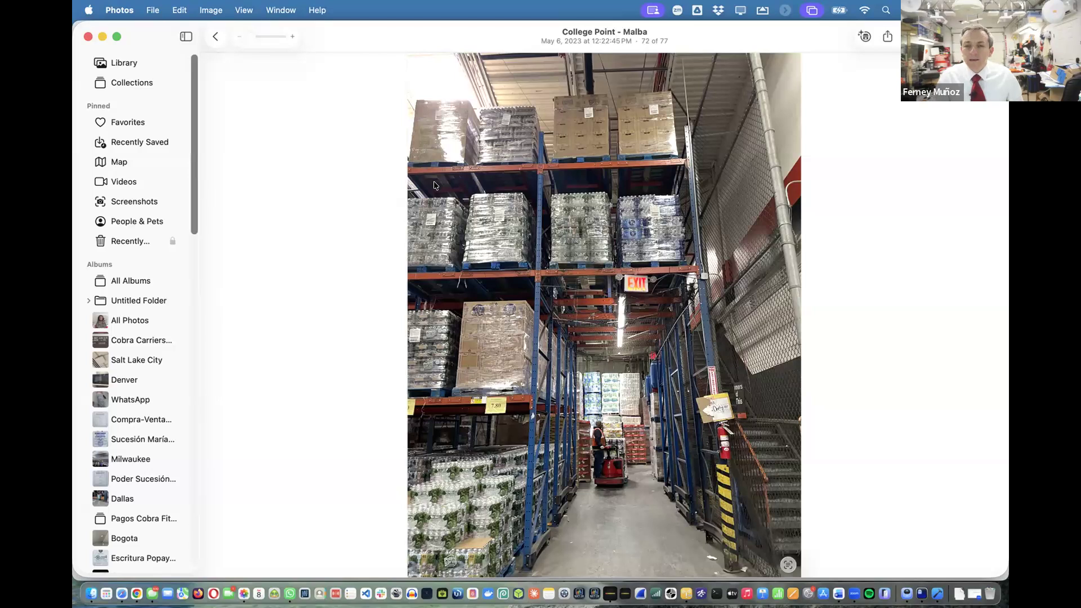
key(super+Tab)
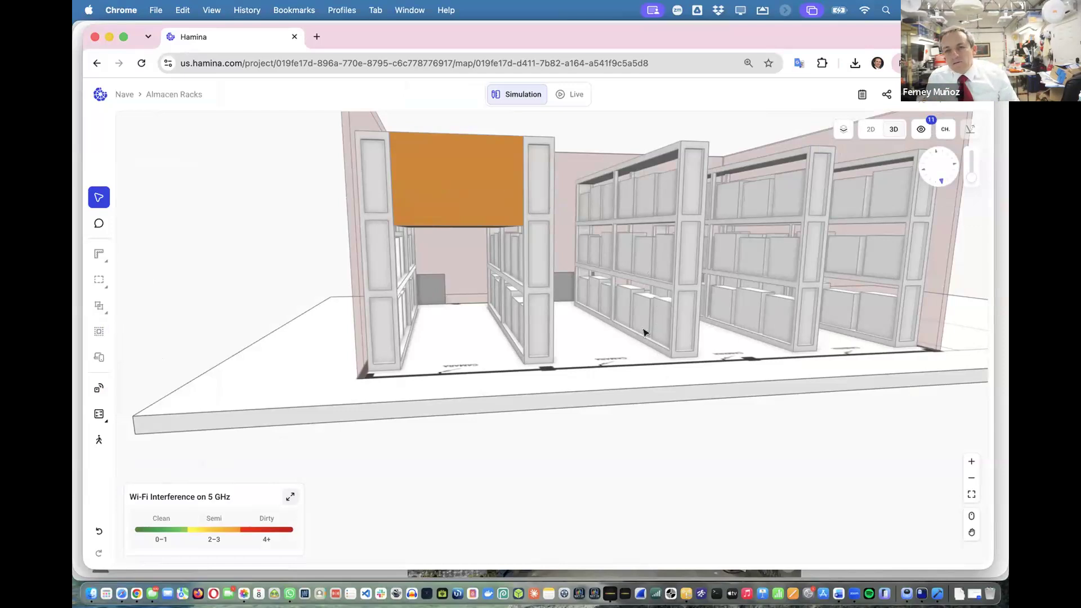
drag(568, 345, 579, 419)
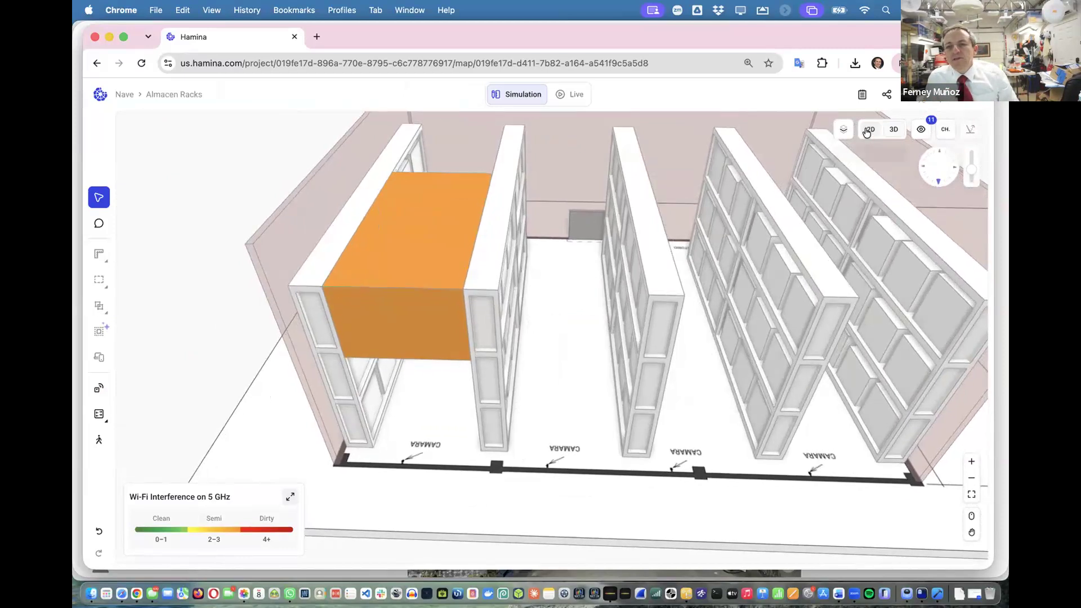
drag(693, 374, 74, 266)
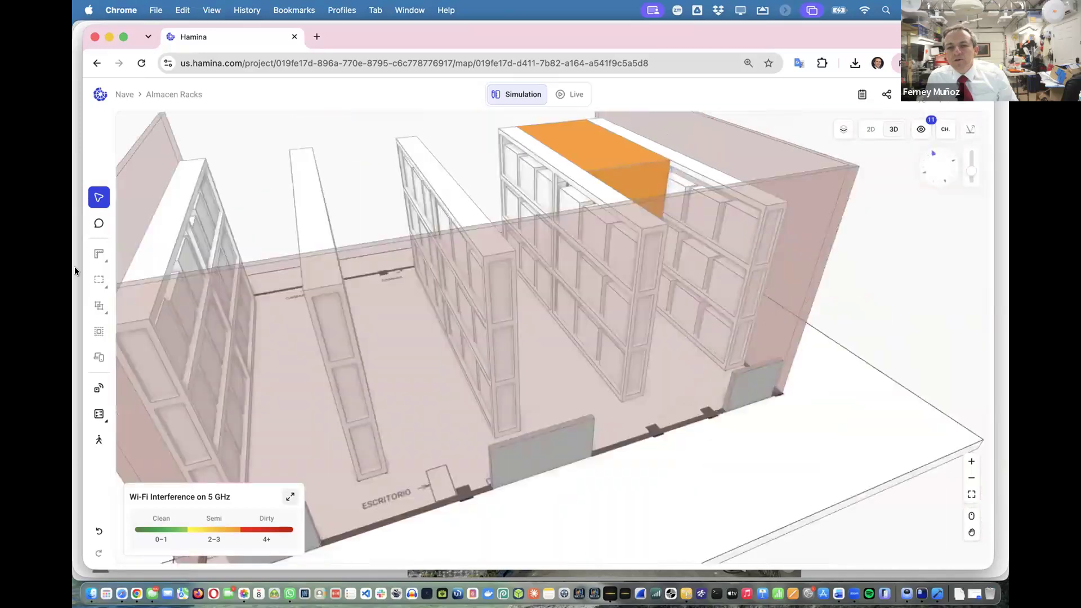
Return to the 2D plan, check the visibility options in attenuating-object and wall drawing modes, and leave wall drawing without adding a wall
click(863, 130)
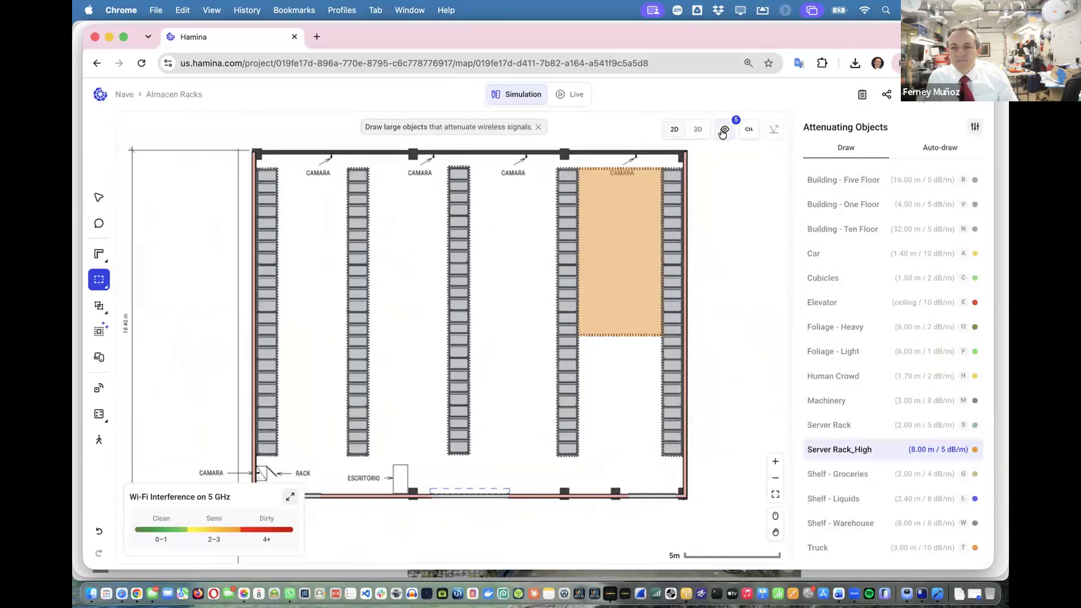
click(723, 133)
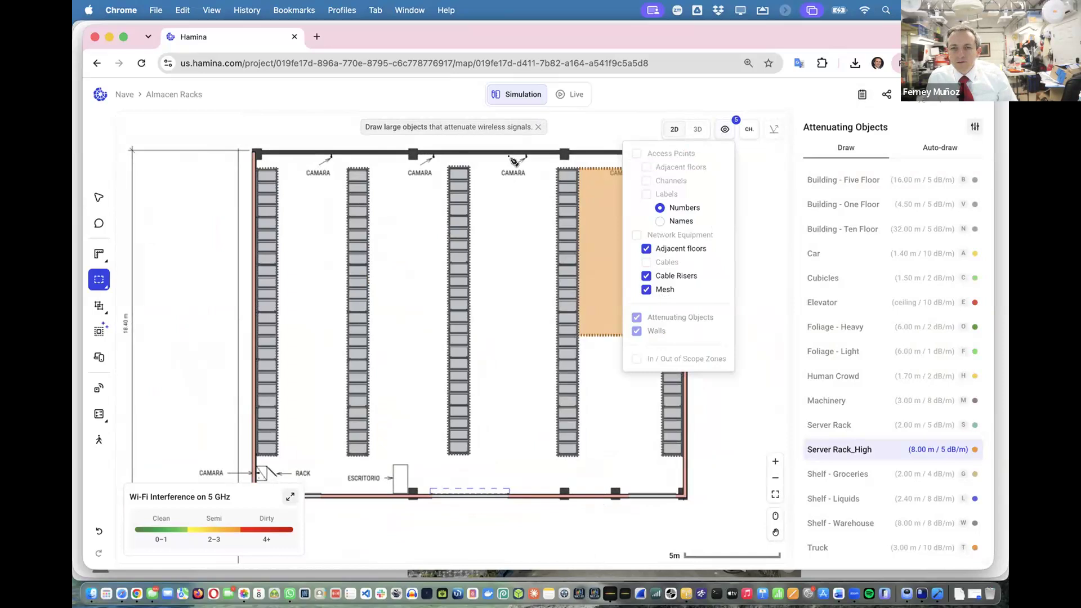
mouse_move(97, 279)
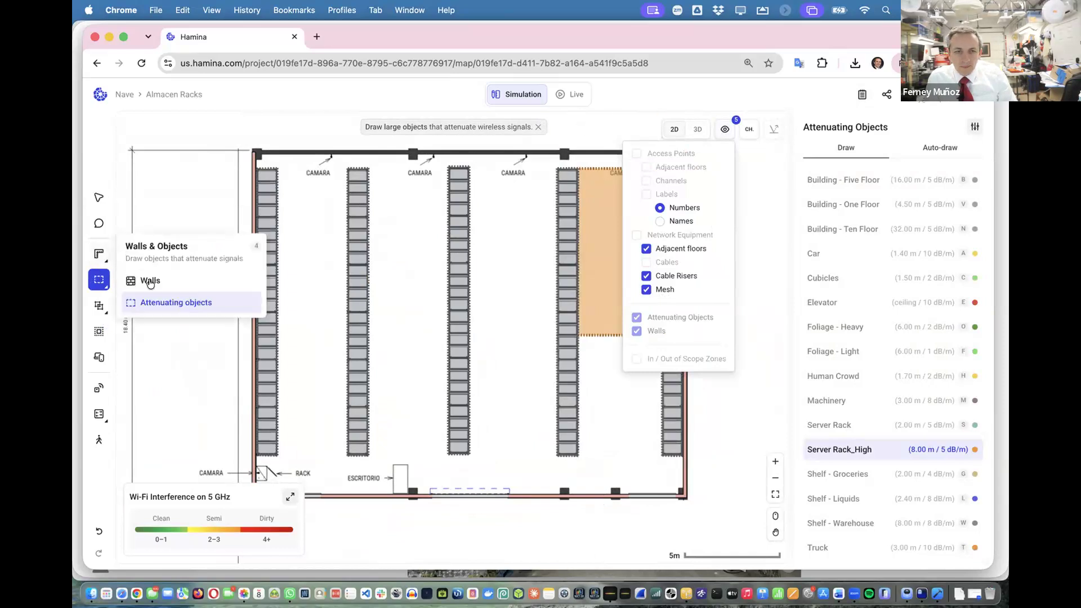
click(151, 282)
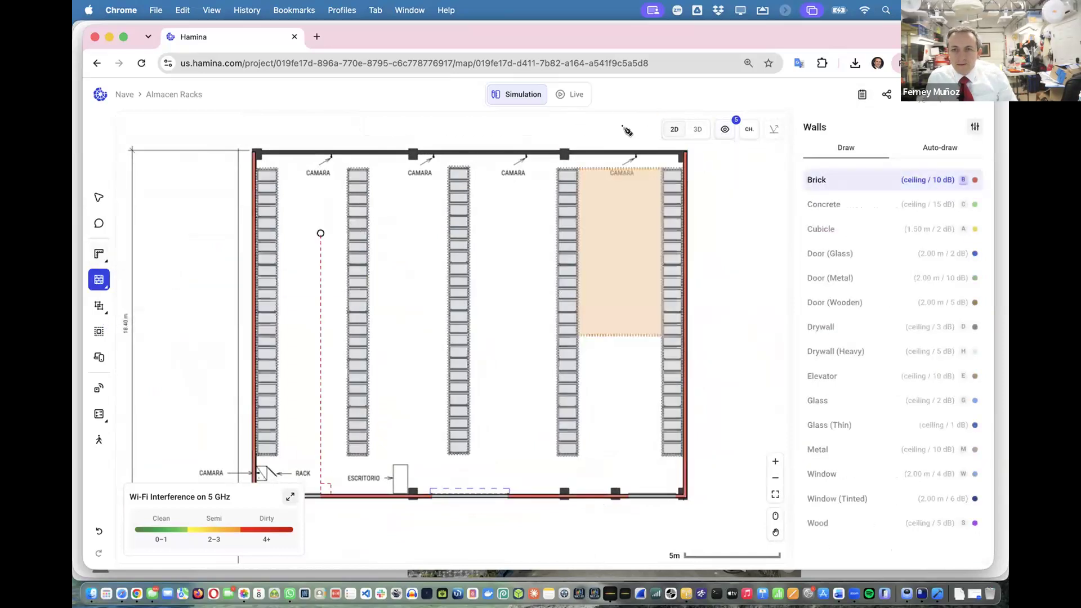
click(727, 130)
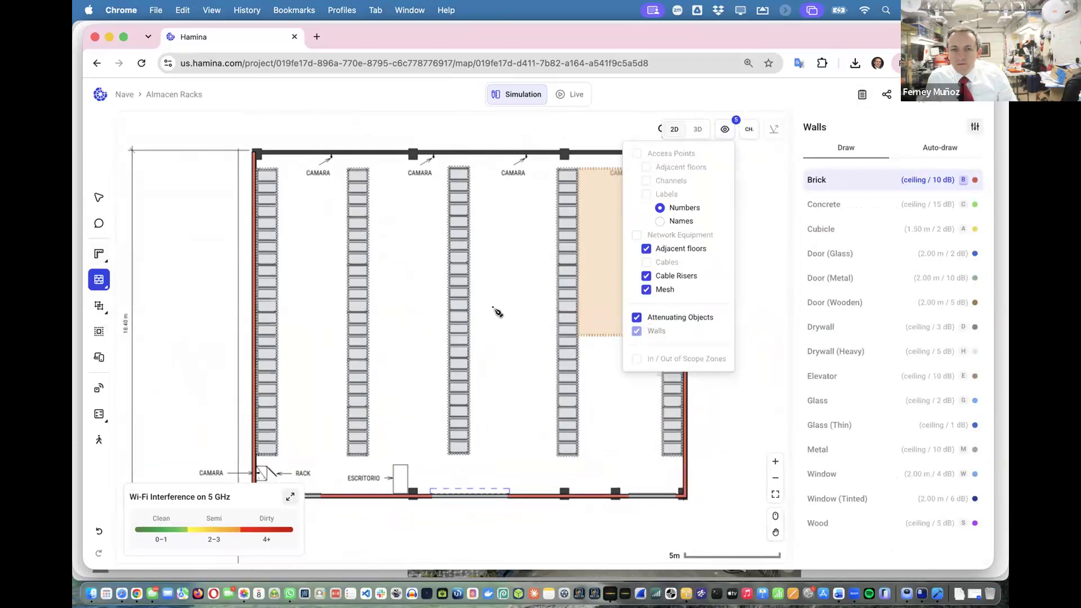
click(208, 247)
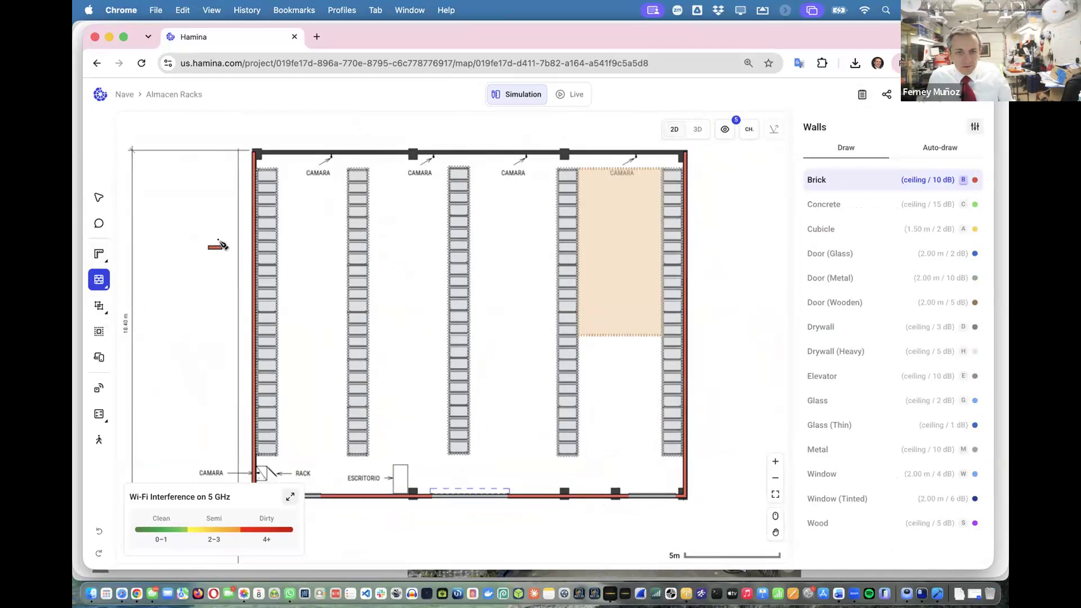
click(98, 197)
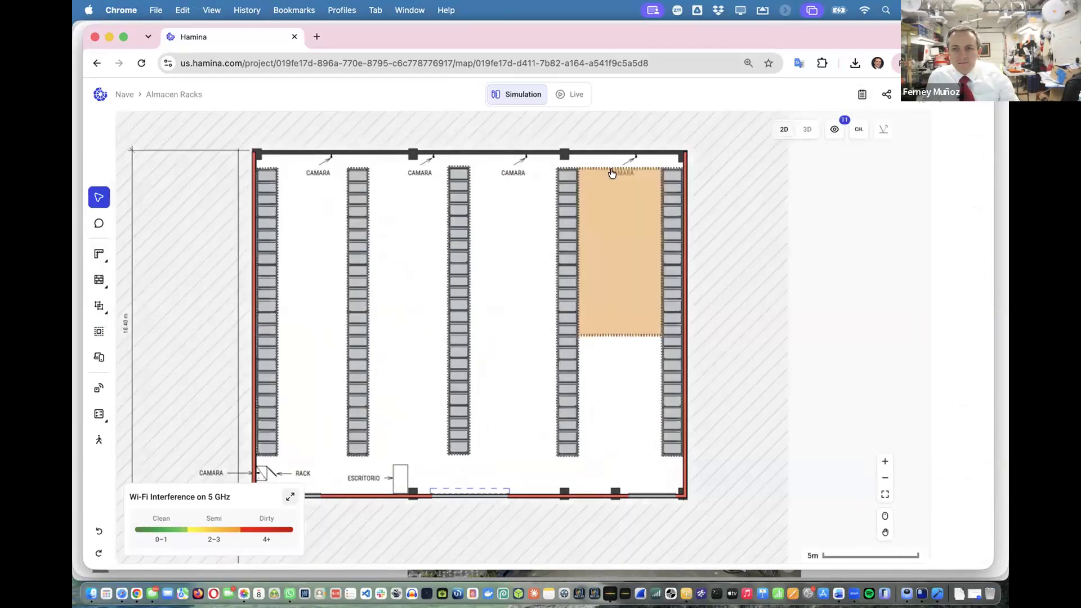
Hide the walls in the 2D plan, and inspect the warehouse in 3D from outside and above
click(922, 129)
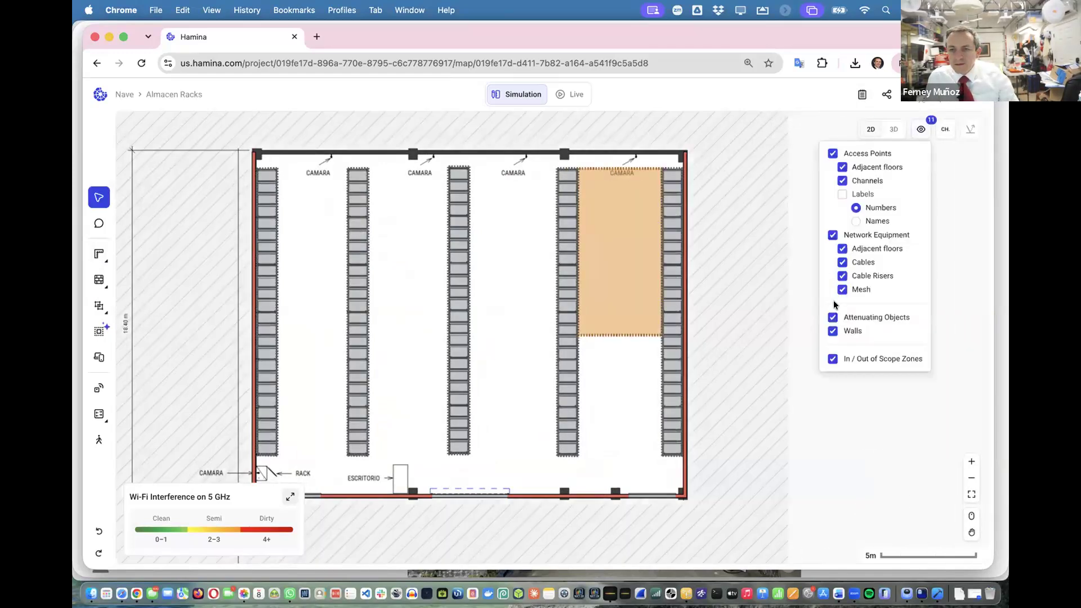
click(833, 331)
click(545, 369)
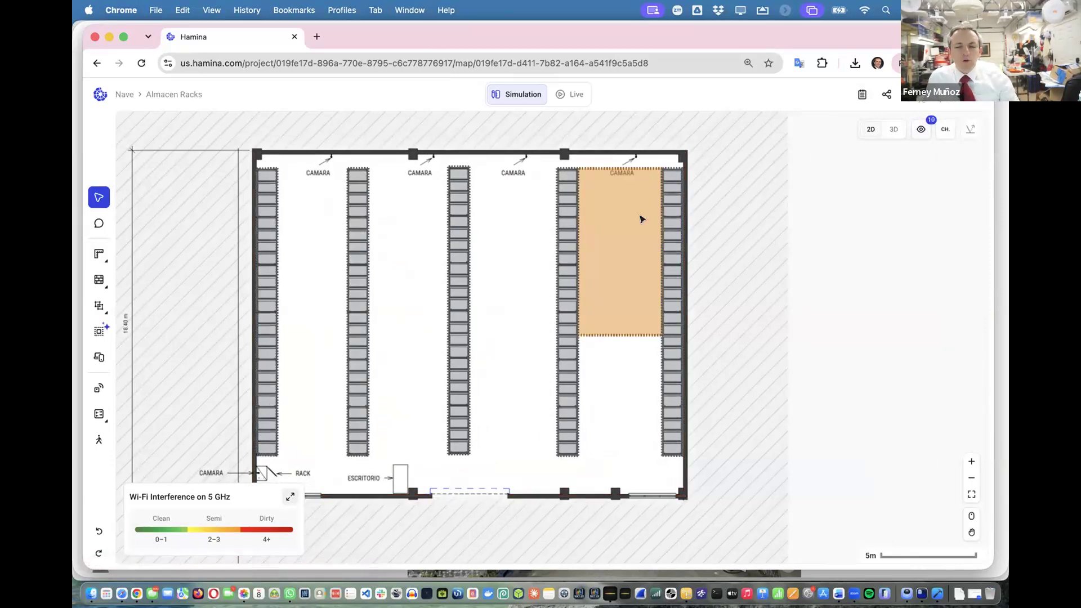
click(893, 129)
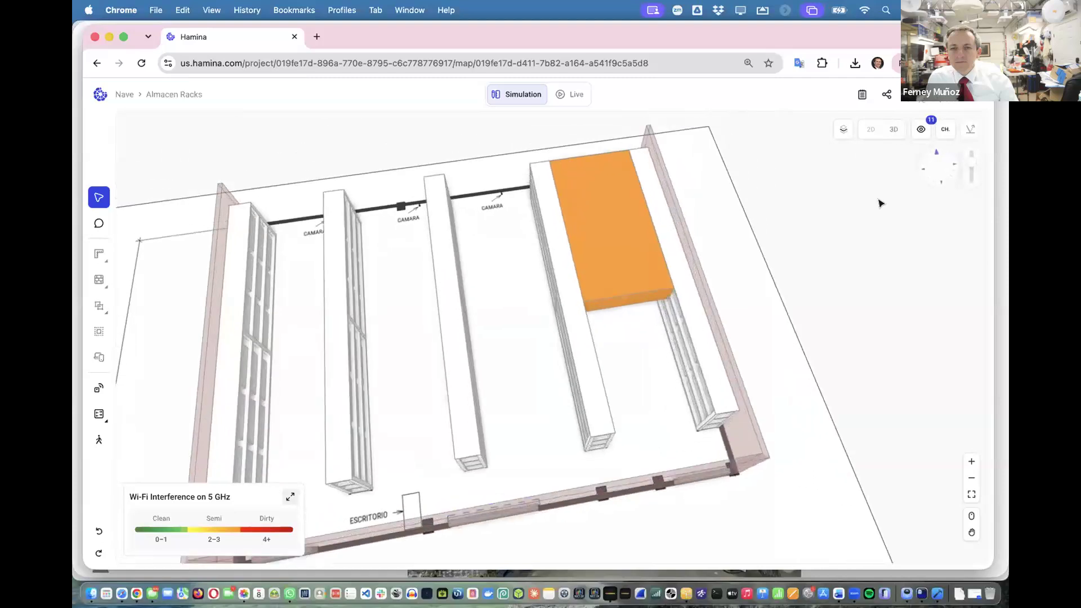
drag(857, 328, 75, 254)
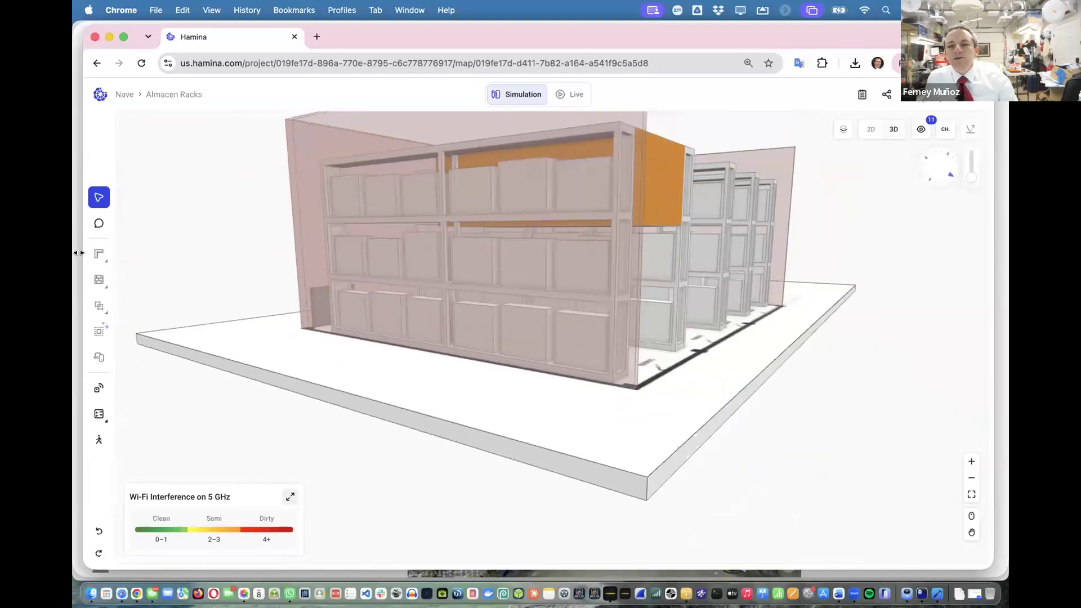
drag(313, 318, 428, 400)
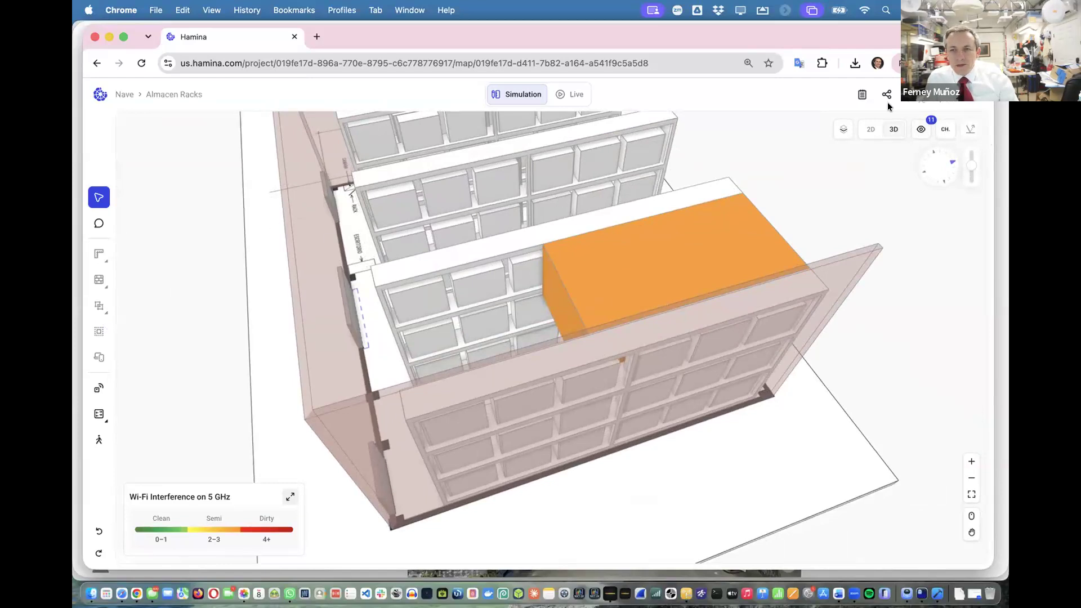
Return to the 2D plan and turn the display of walls back on
click(871, 129)
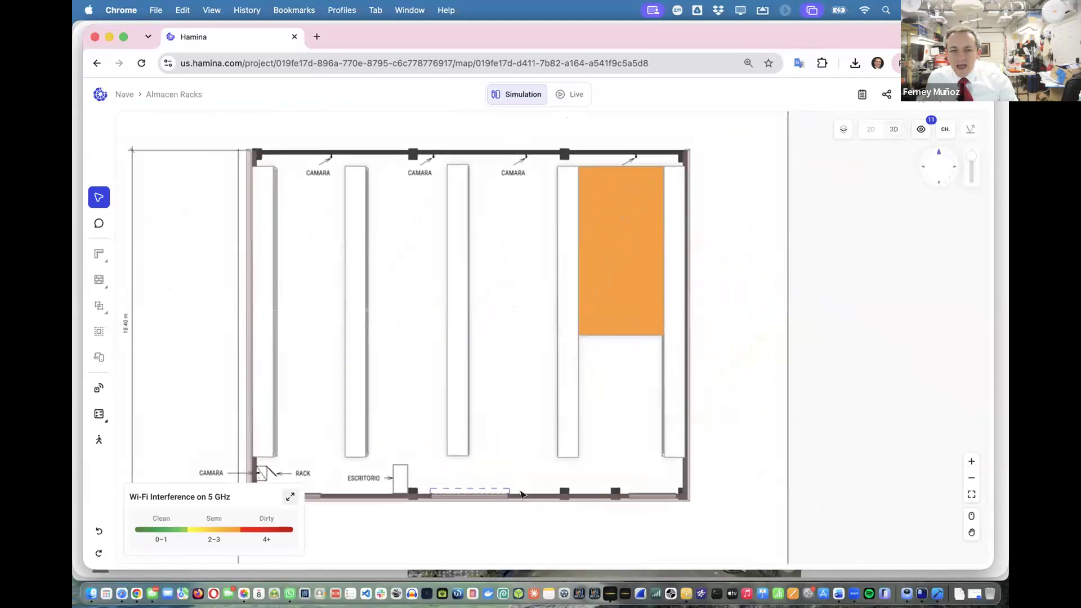
click(921, 129)
click(847, 332)
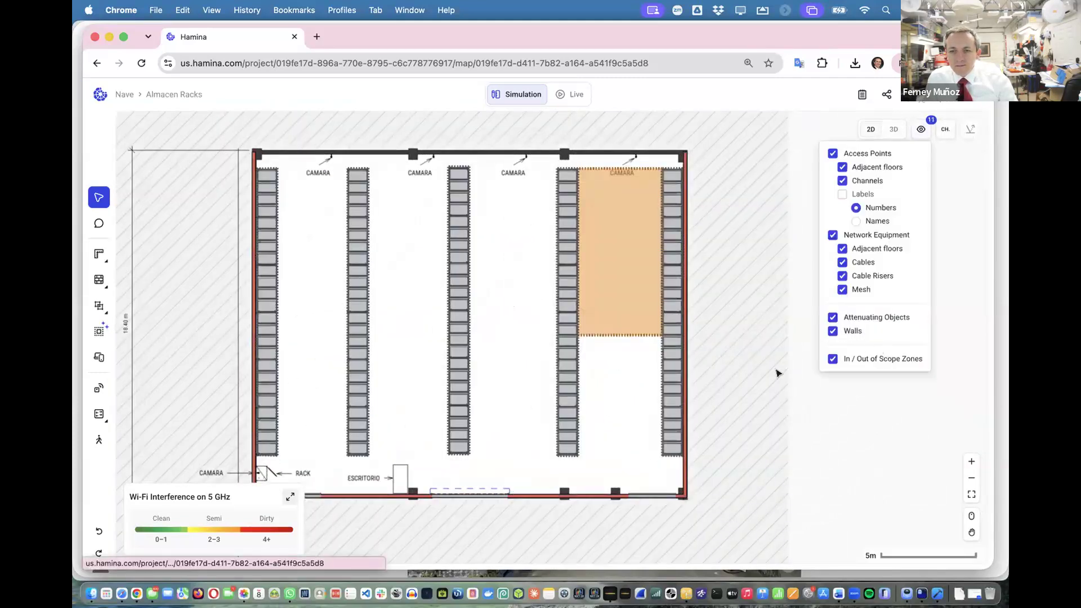
Delete the wall segments along the plan's lower side, on both sides of the dashed entrance
click(586, 496)
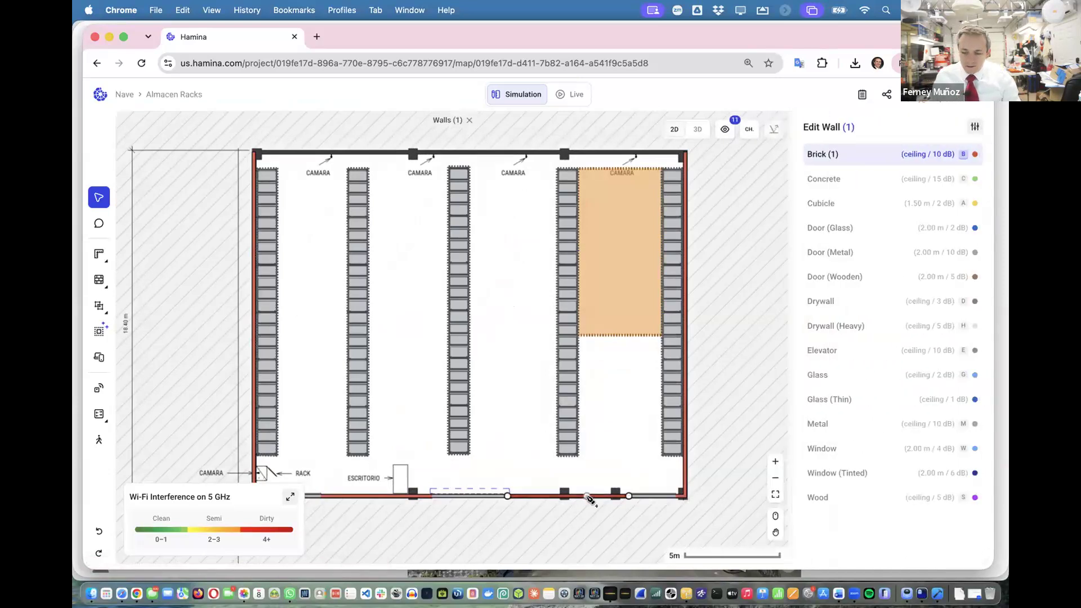
key(Delete)
click(642, 497)
key(Delete)
click(404, 496)
key(Delete)
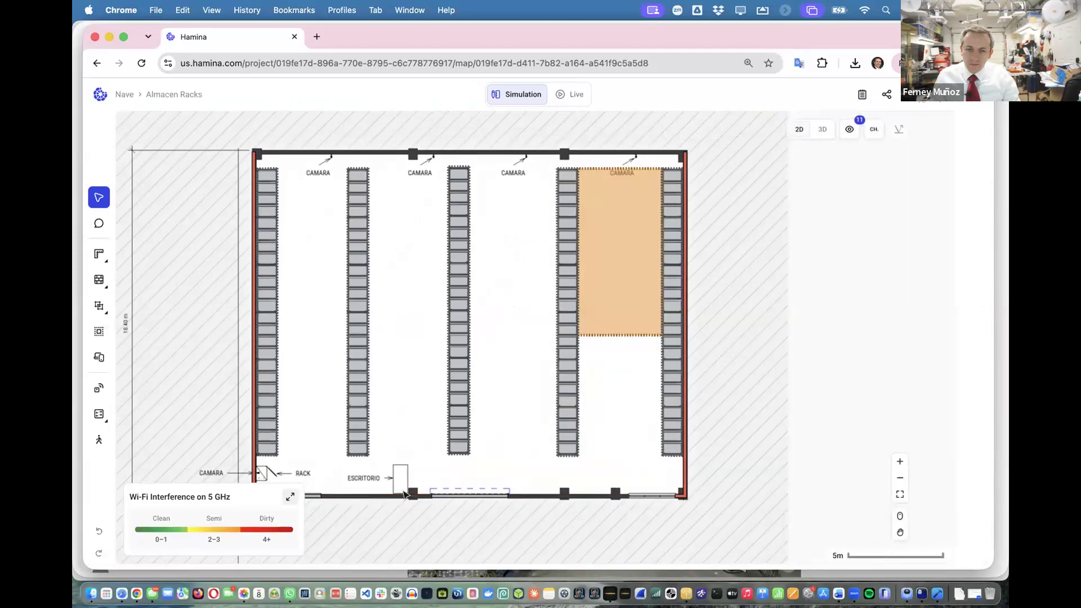
click(441, 498)
key(Delete)
click(412, 496)
key(Delete)
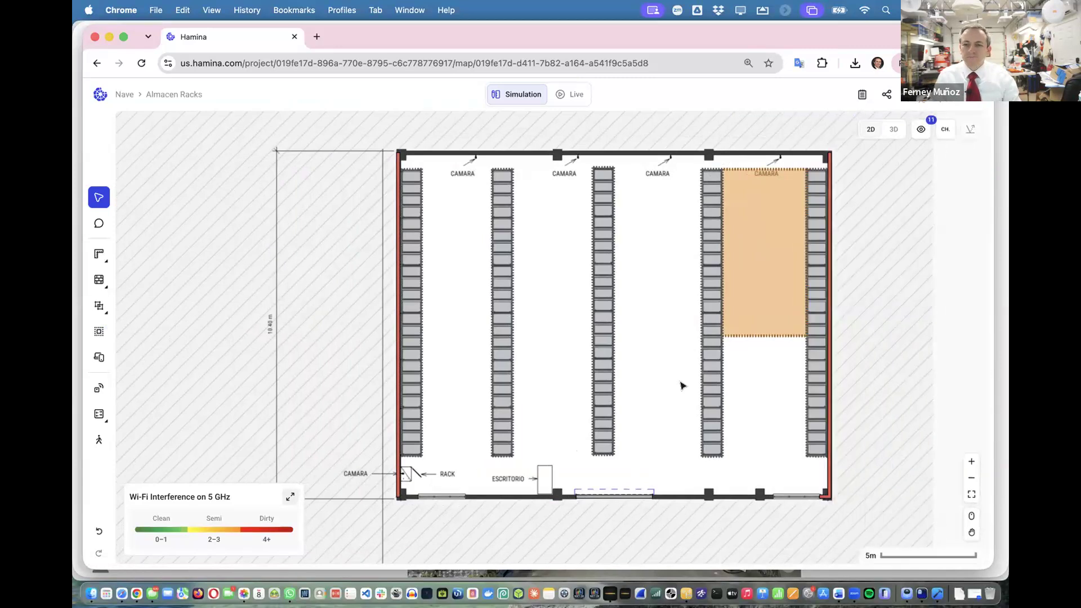
Check the open side in 3D, and delete the remaining tall grey panel at the dashed entrance in the 2D plan
click(894, 130)
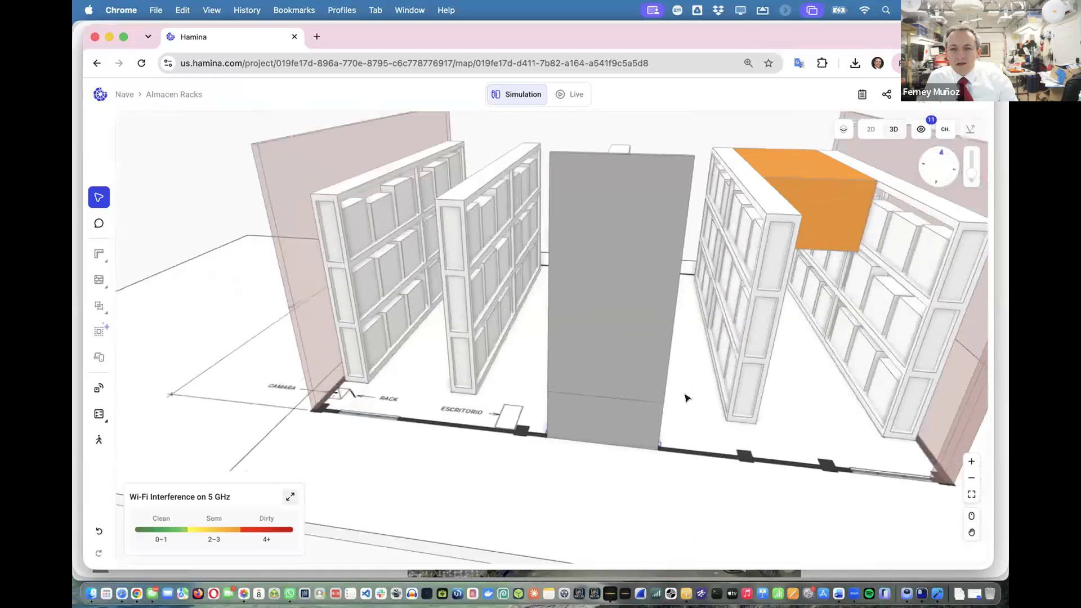
click(863, 132)
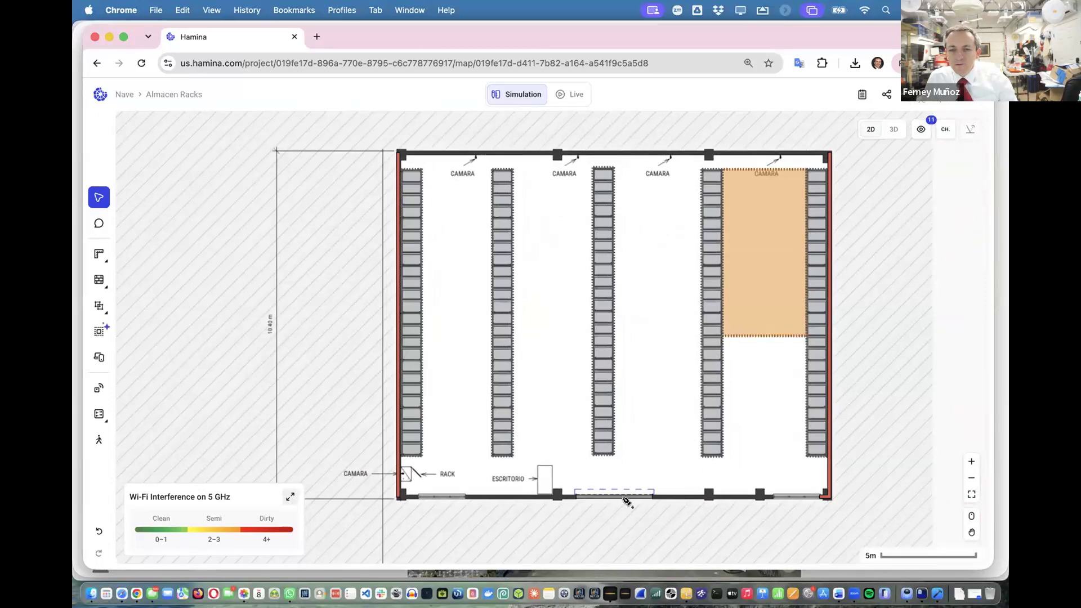
click(624, 498)
key(Delete)
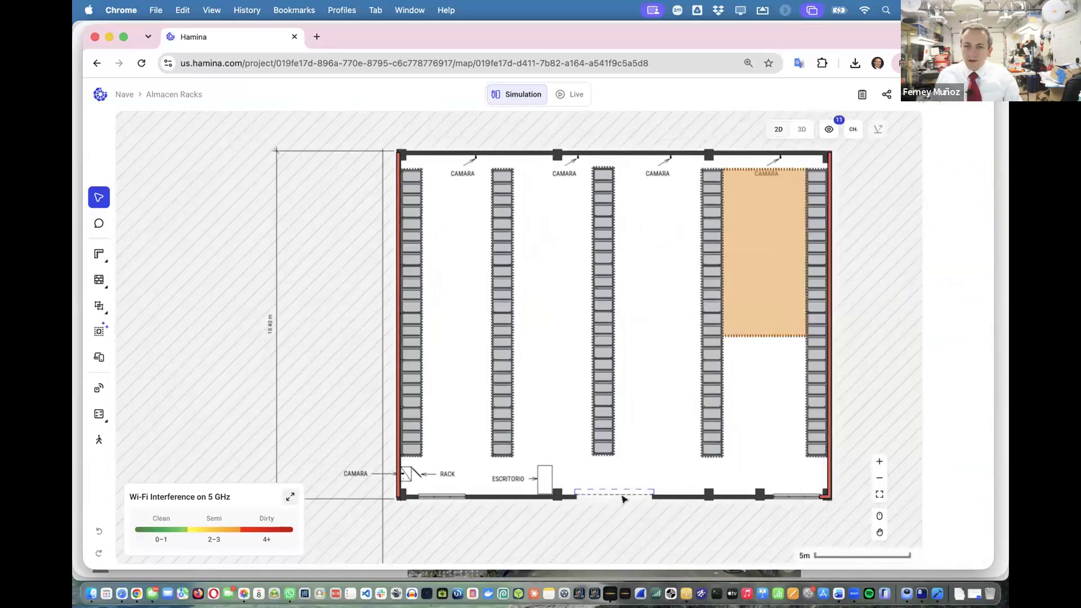
drag(669, 423, 588, 330)
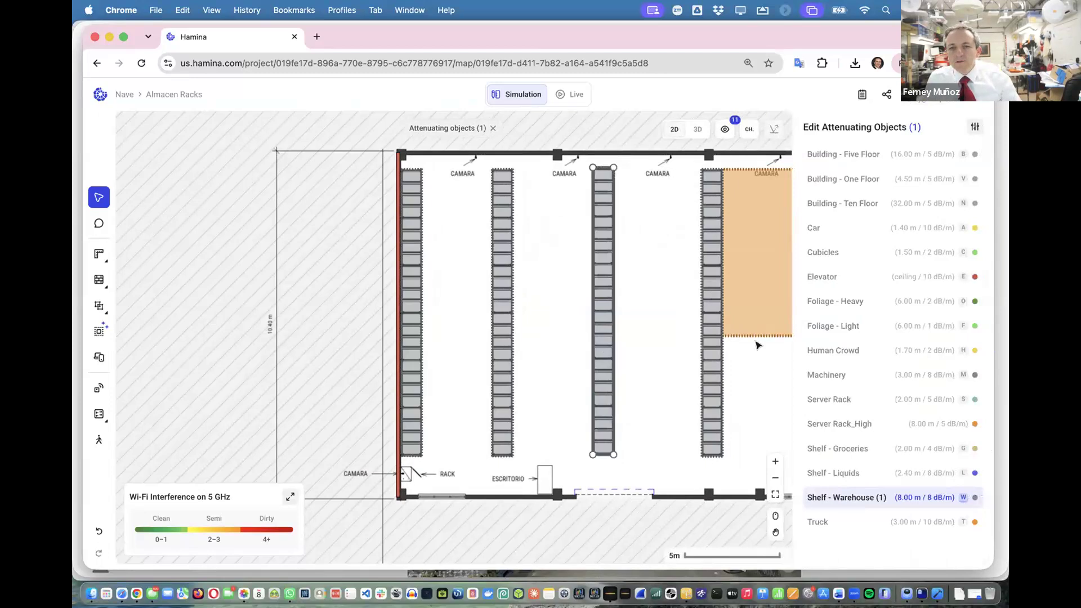
click(758, 384)
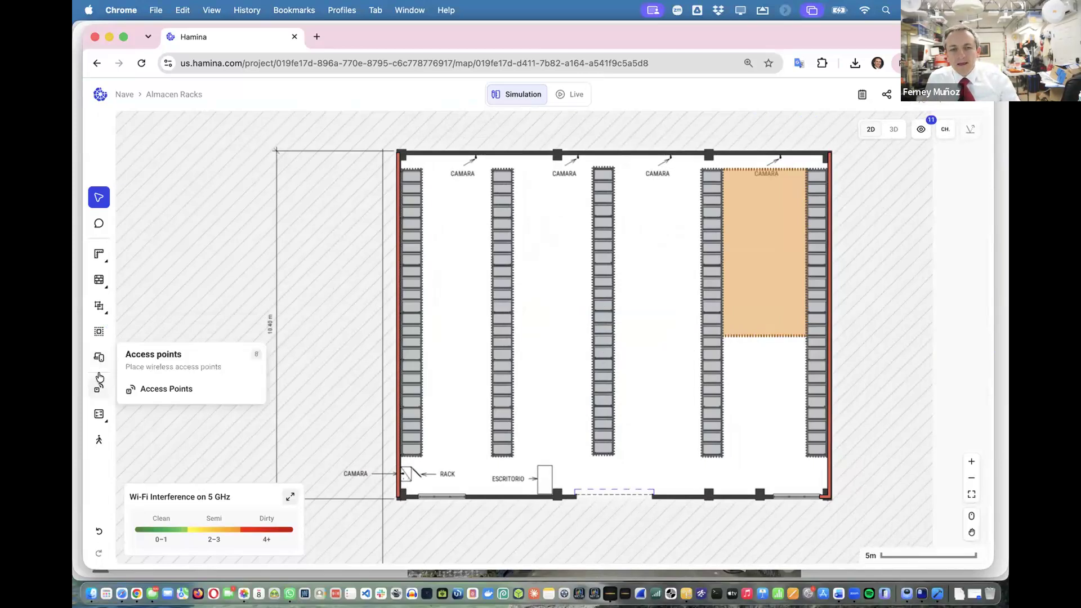
Configure a new Wi-Fi access point as Fortinet model 231E
click(100, 390)
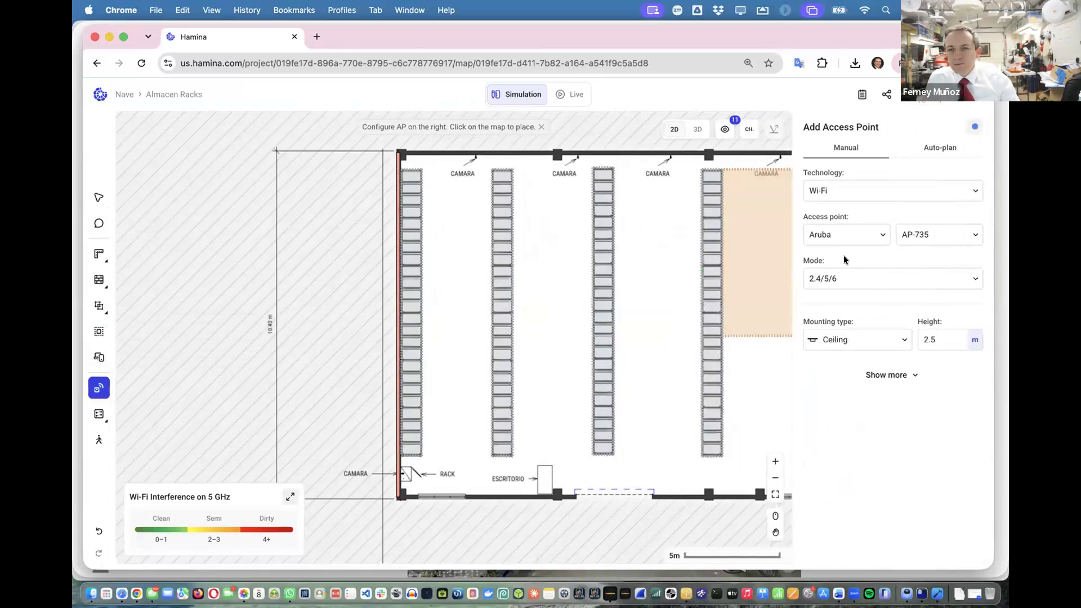
click(840, 236)
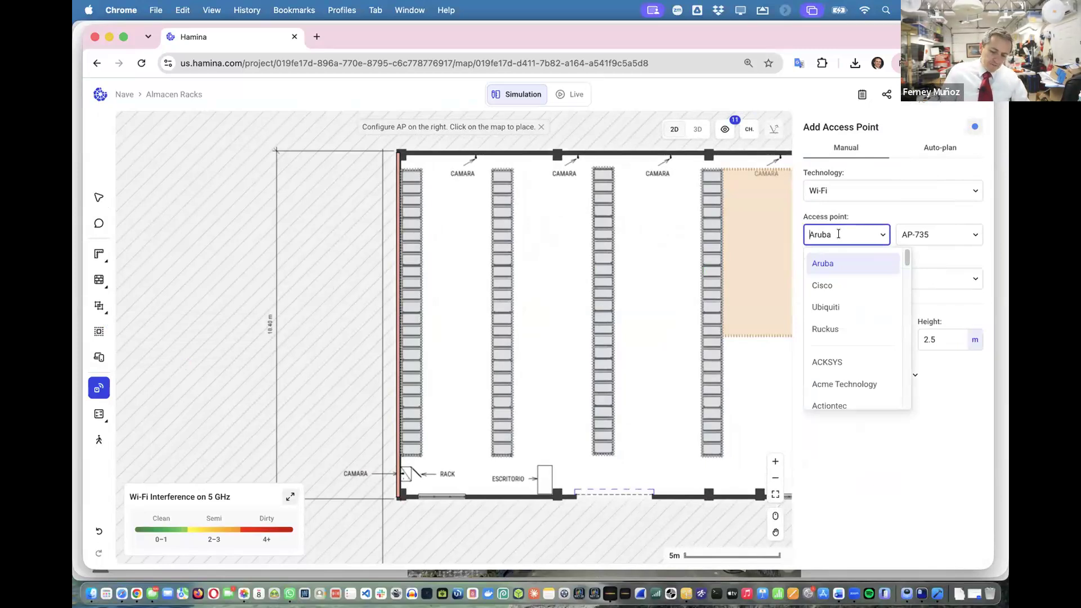
text(for)
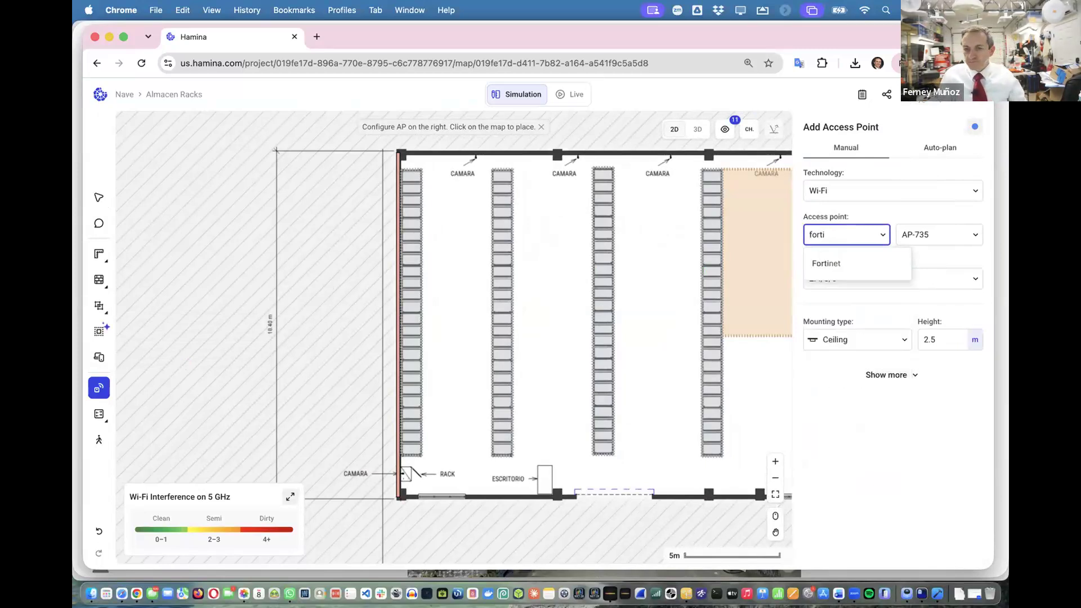
text(ti)
click(883, 264)
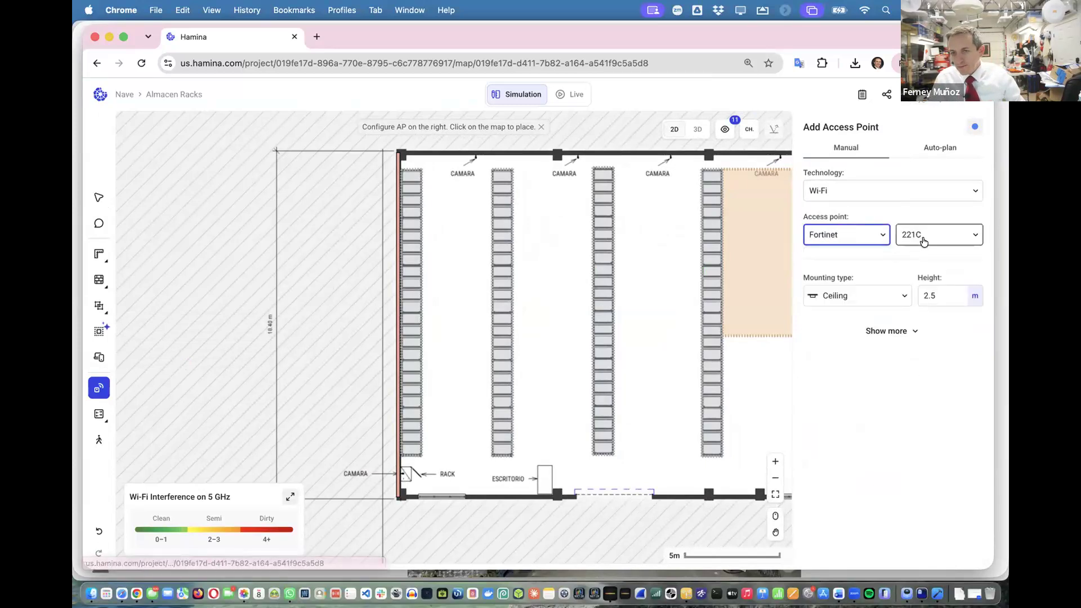
click(925, 236)
text(23)
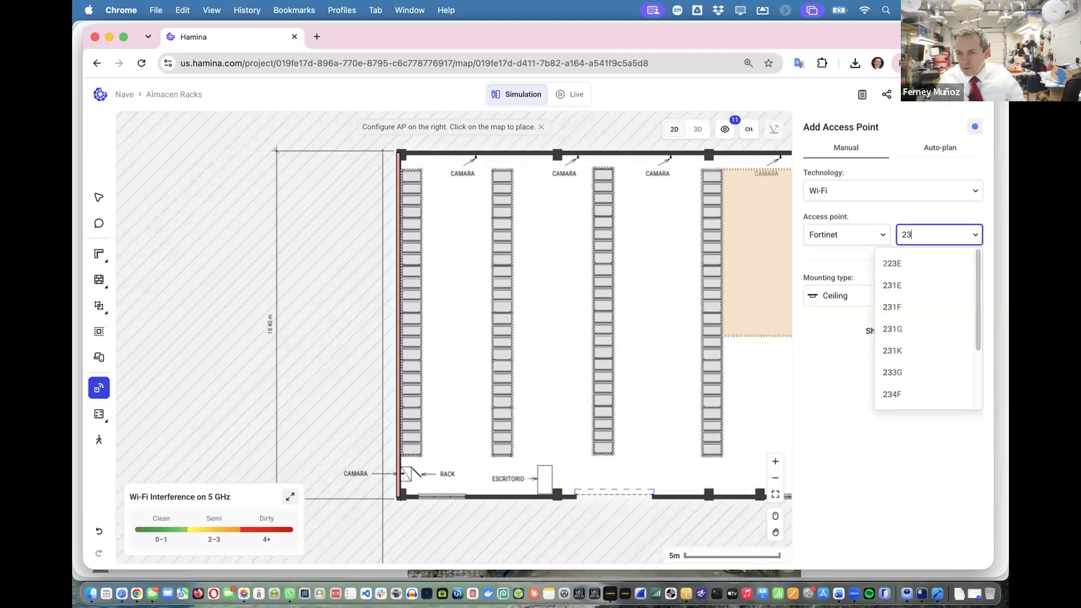
text(1)
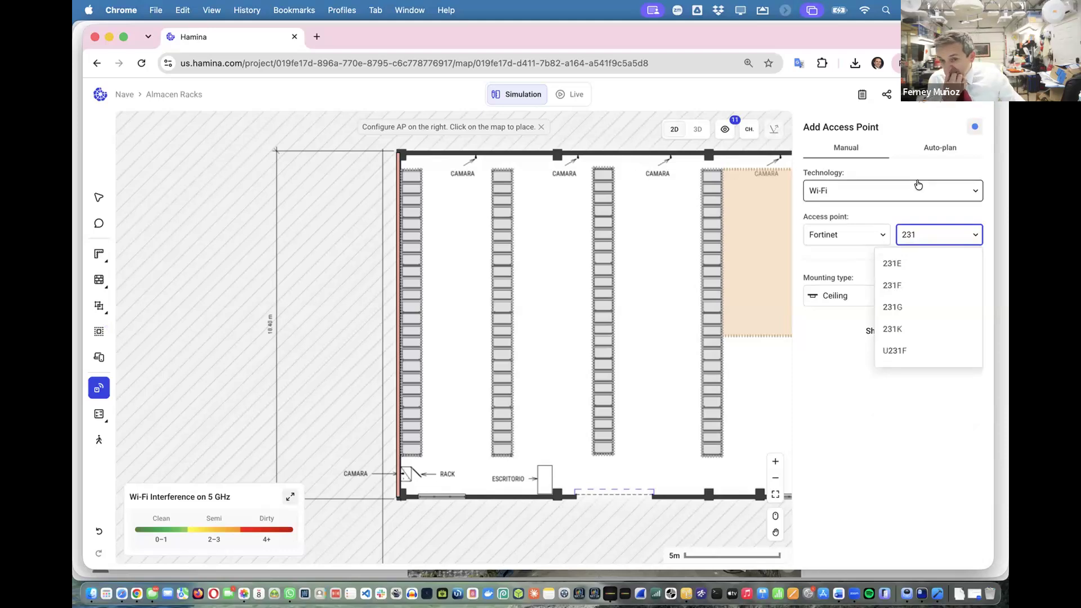
mouse_move(922, 263)
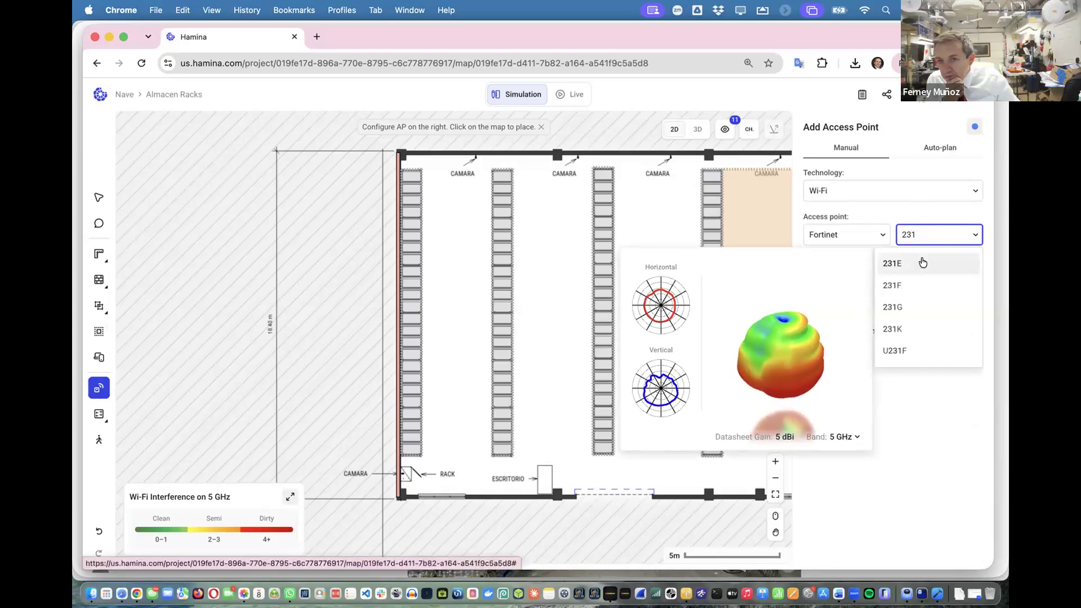
click(923, 262)
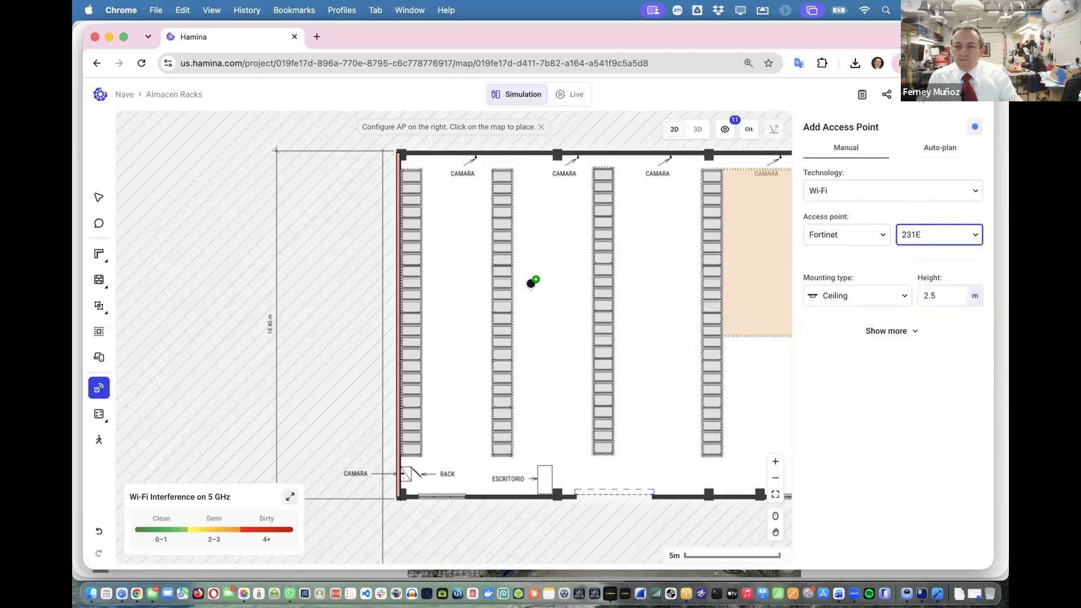
Place the access point midway along the westernmost aisle and switch the heatmap to Coverage on 5 GHz
click(452, 285)
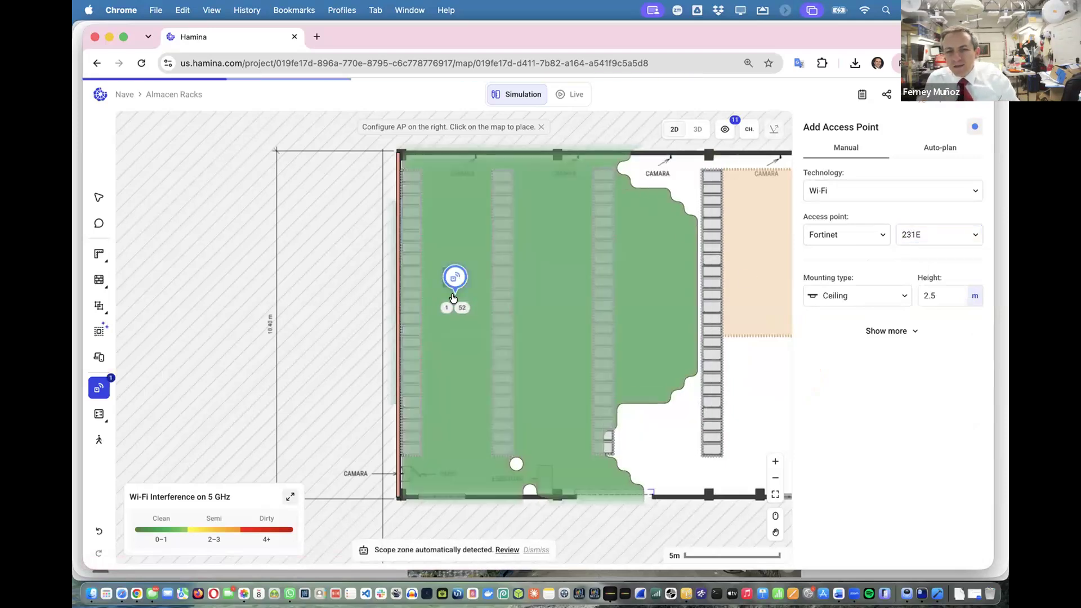
click(289, 497)
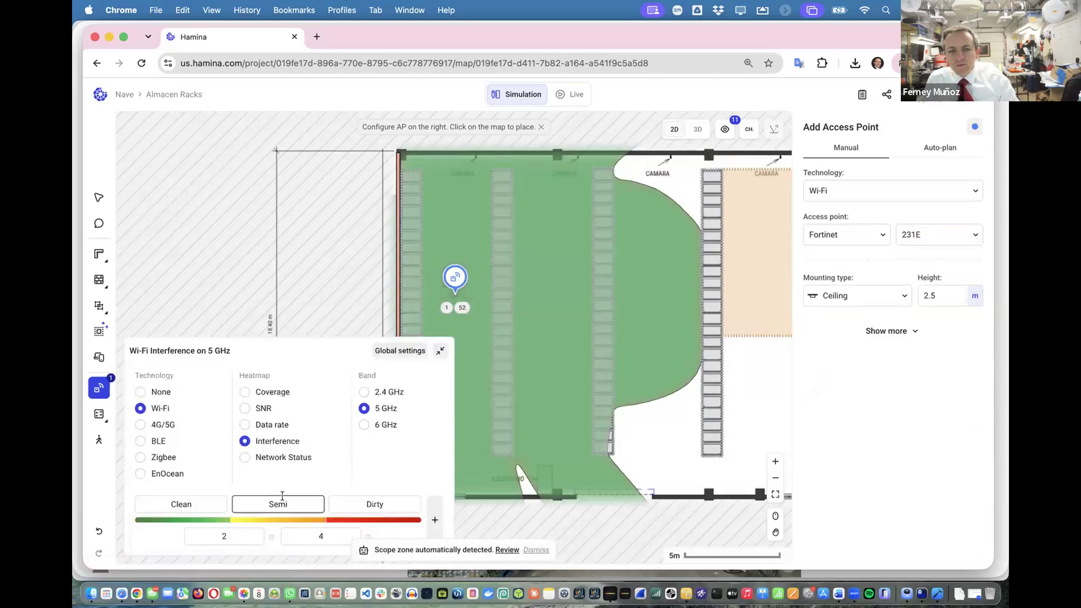
click(245, 392)
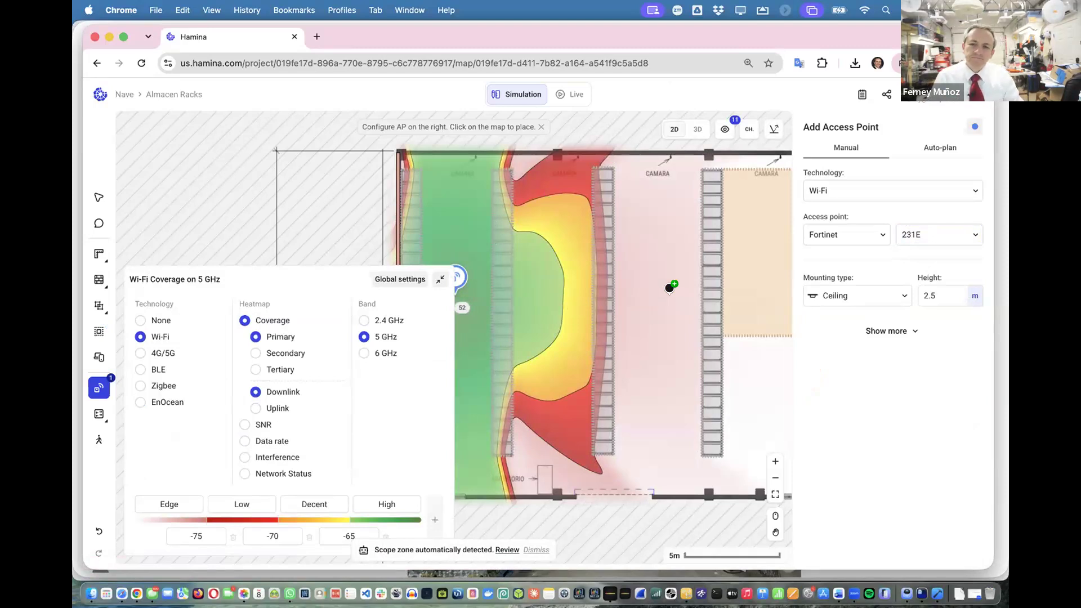
Place a second Fortinet 231E in the second aisle from the west, view it in 3D and set its height to 8.5 m
click(554, 365)
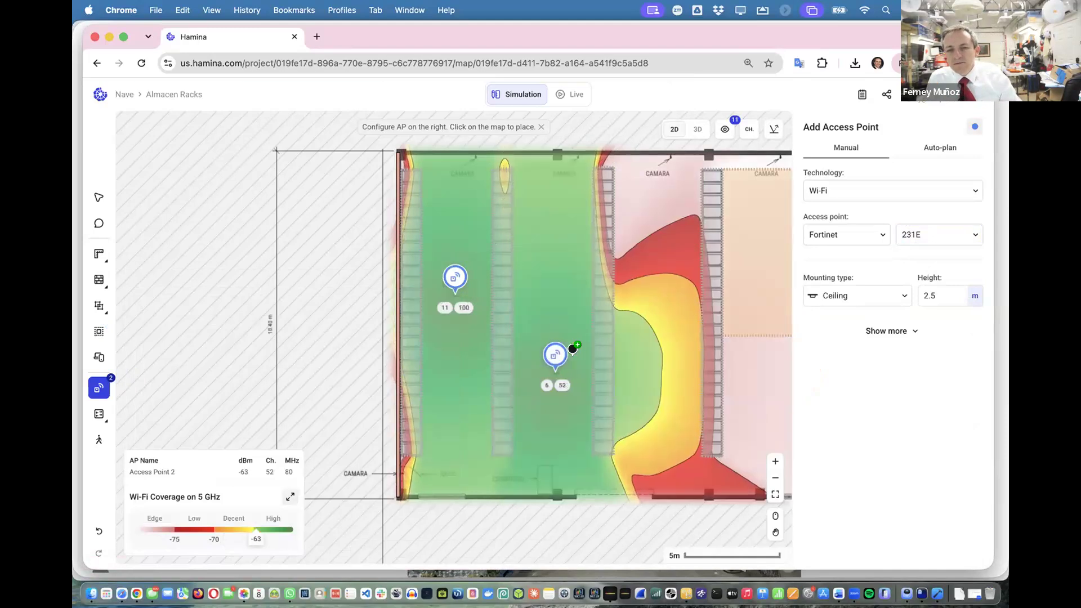
click(546, 364)
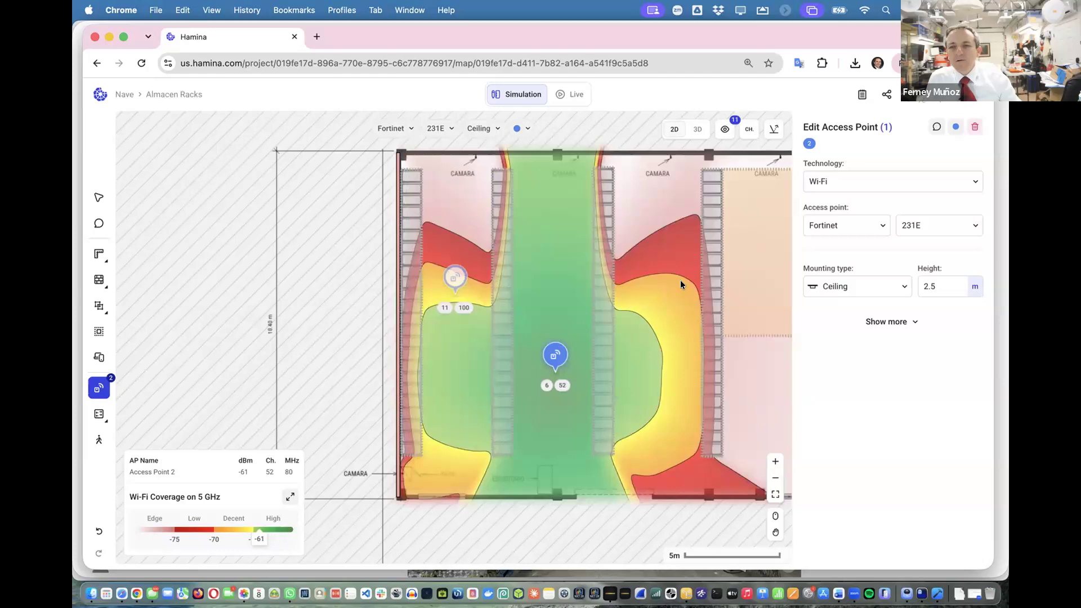
click(697, 129)
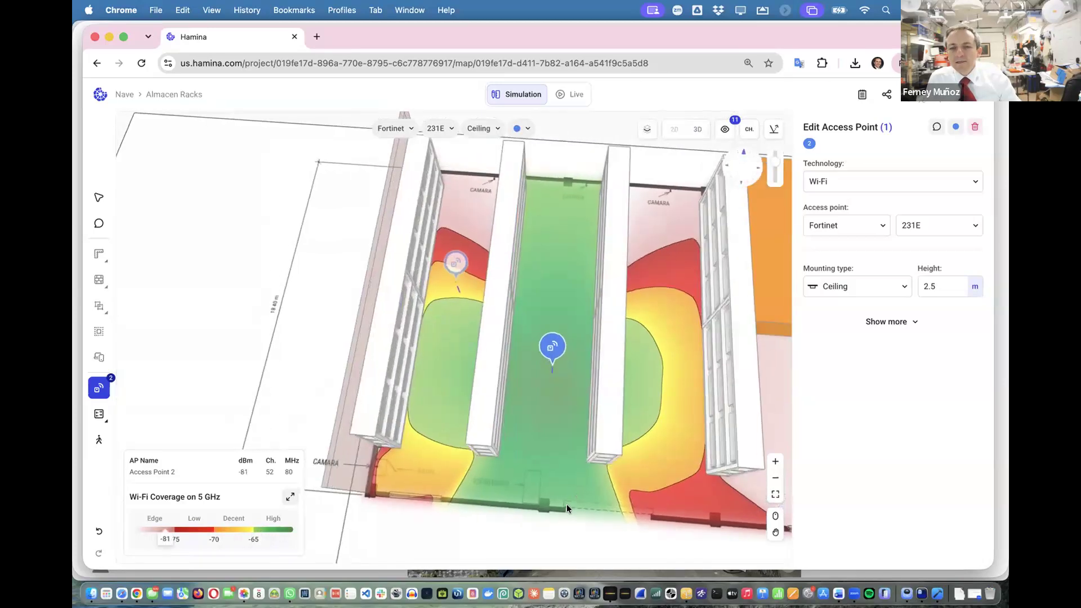
drag(556, 465, 579, 451)
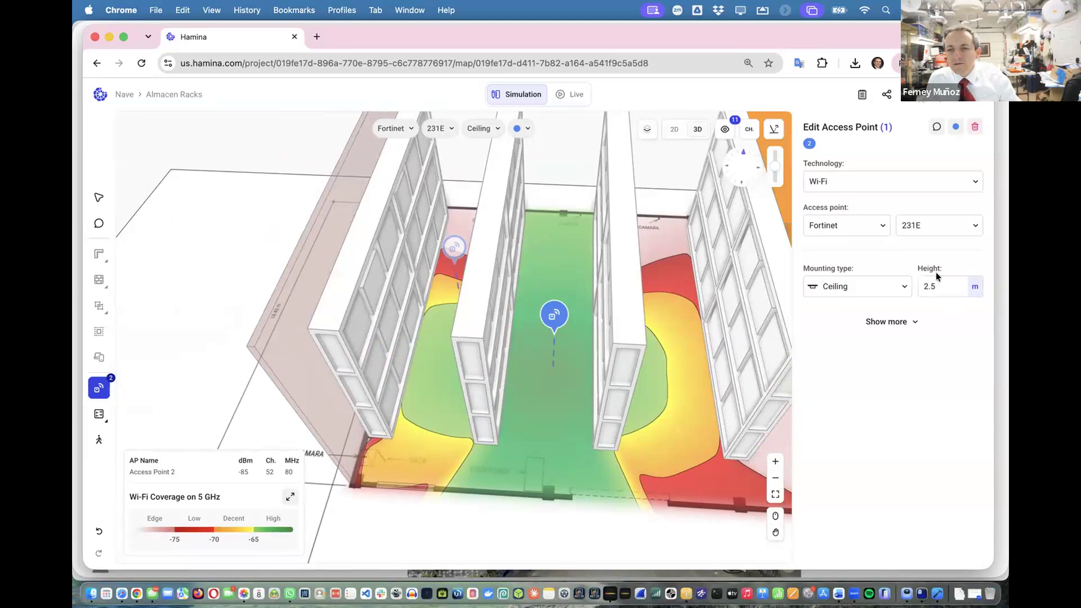
drag(941, 286, 901, 288)
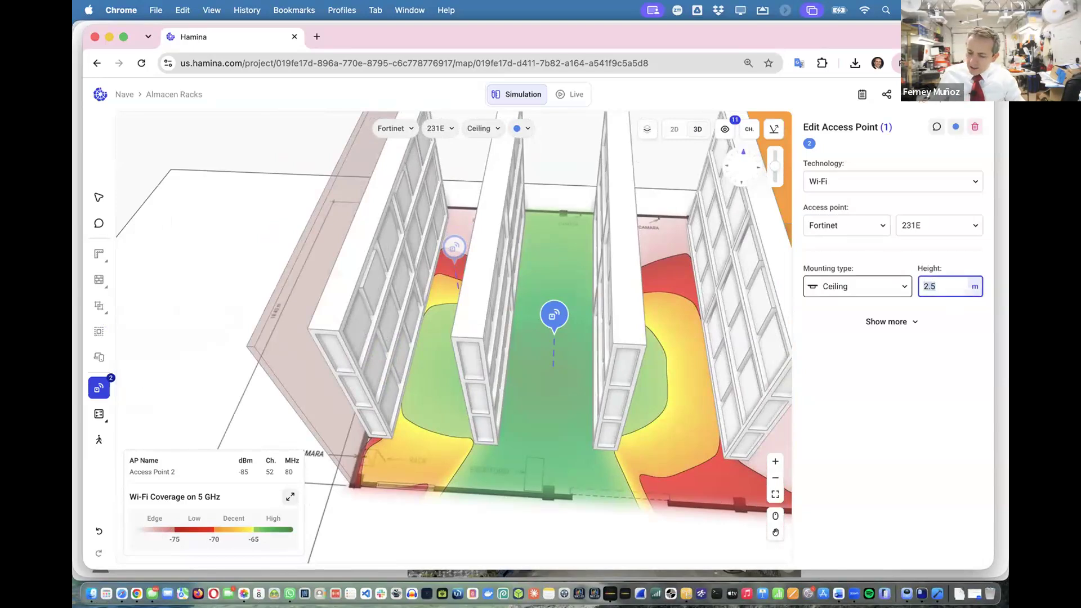
key(Tab)
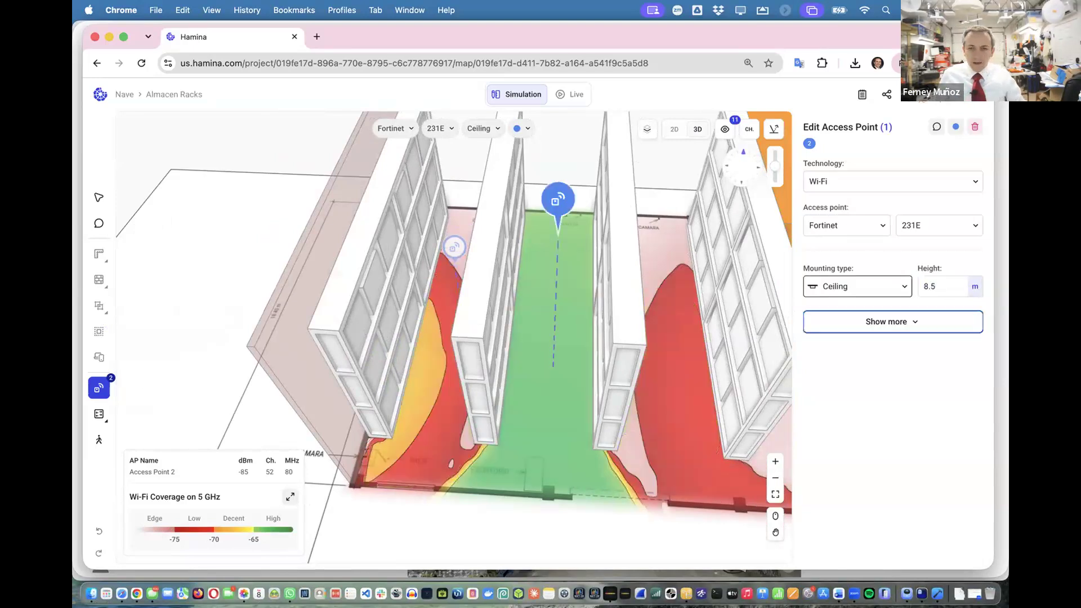
Examine the raised access point and the coverage between the racks at aisle level in 3D
click(679, 363)
drag(677, 352, 693, 278)
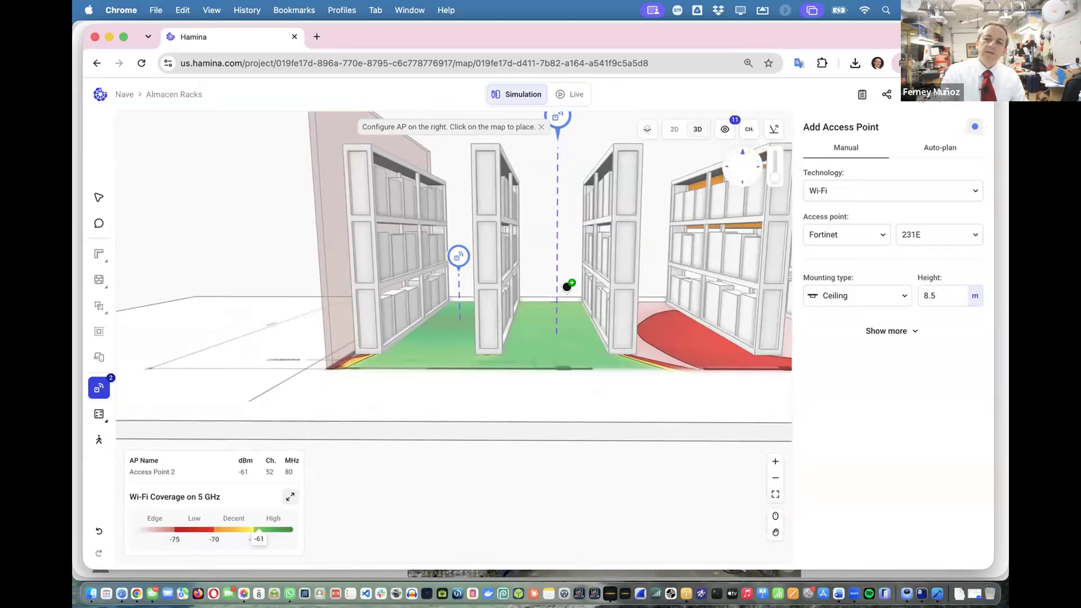
scroll(567, 287, up, 2)
scroll(568, 288, down, 3)
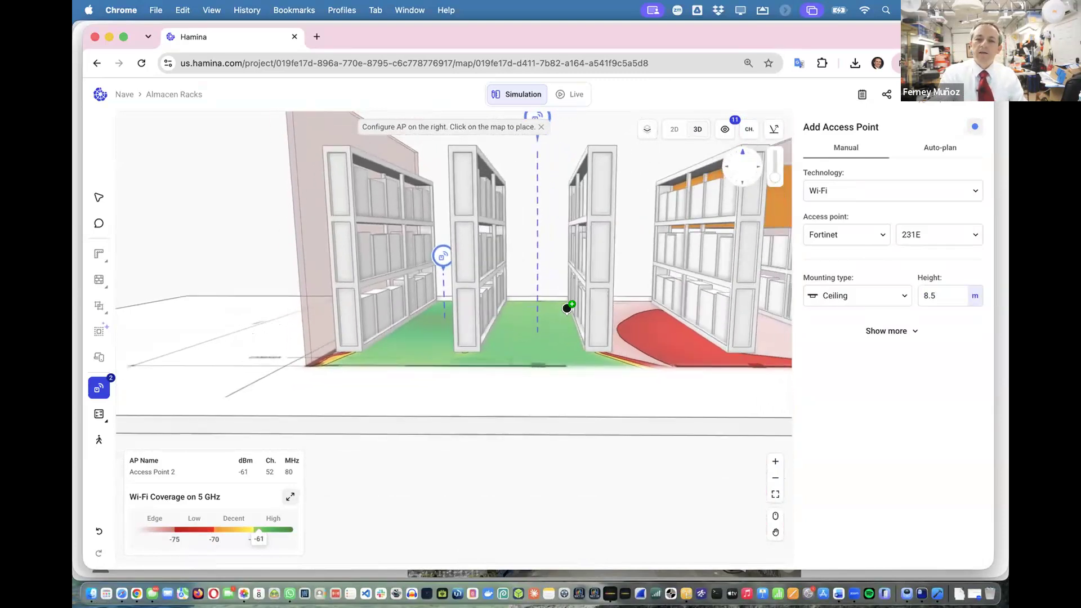
scroll(567, 307, up, 5)
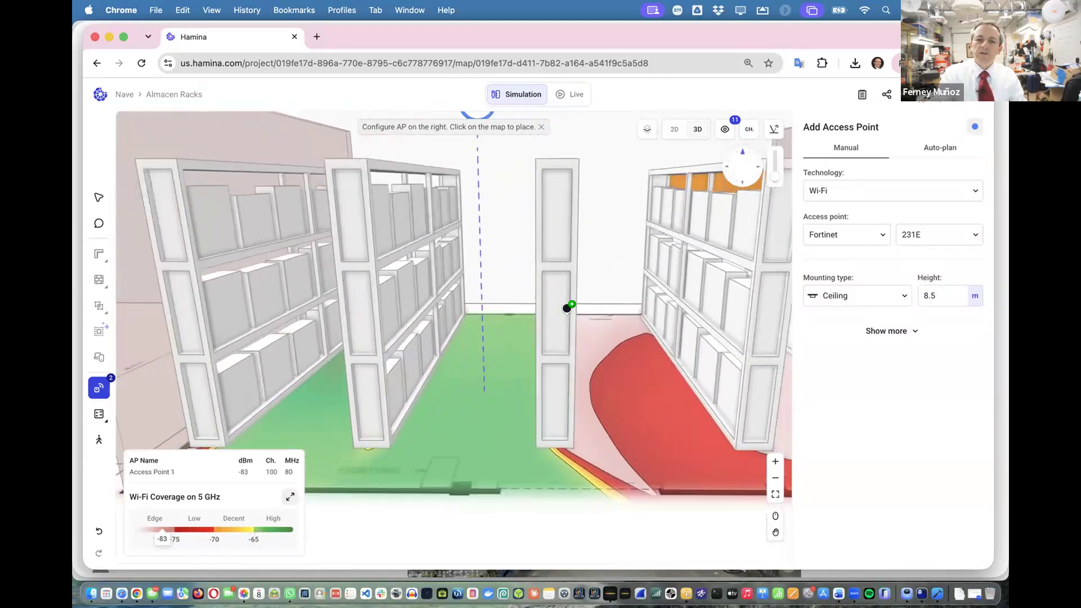
Inspect the 8.5 m access point above the racks in 3D, both up close and against the lower one in the westernmost aisle
scroll(567, 309, down, 5)
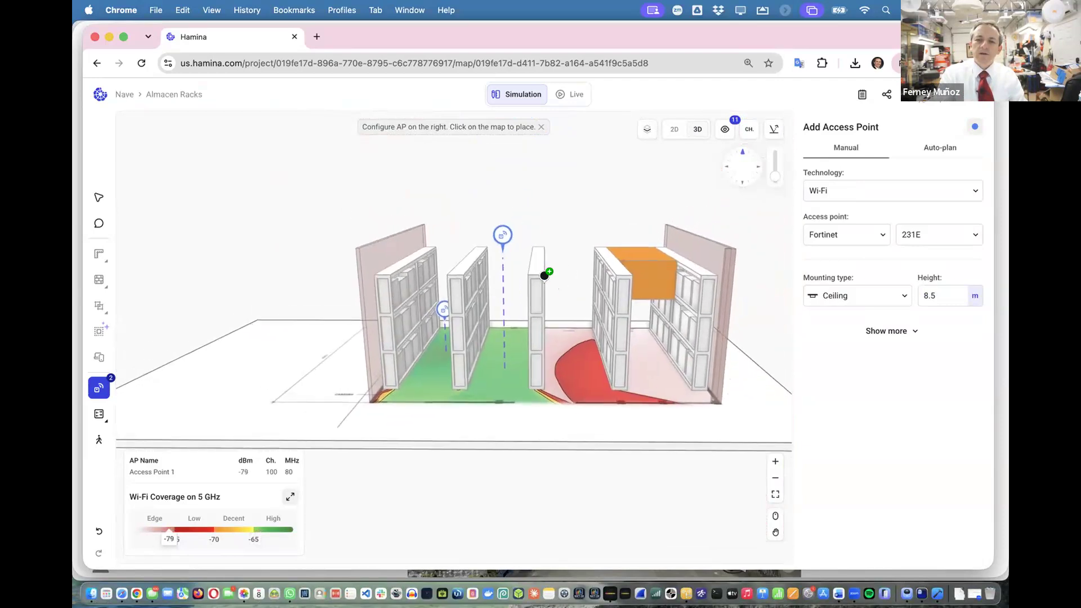
scroll(545, 276, up, 1)
scroll(488, 243, up, 5)
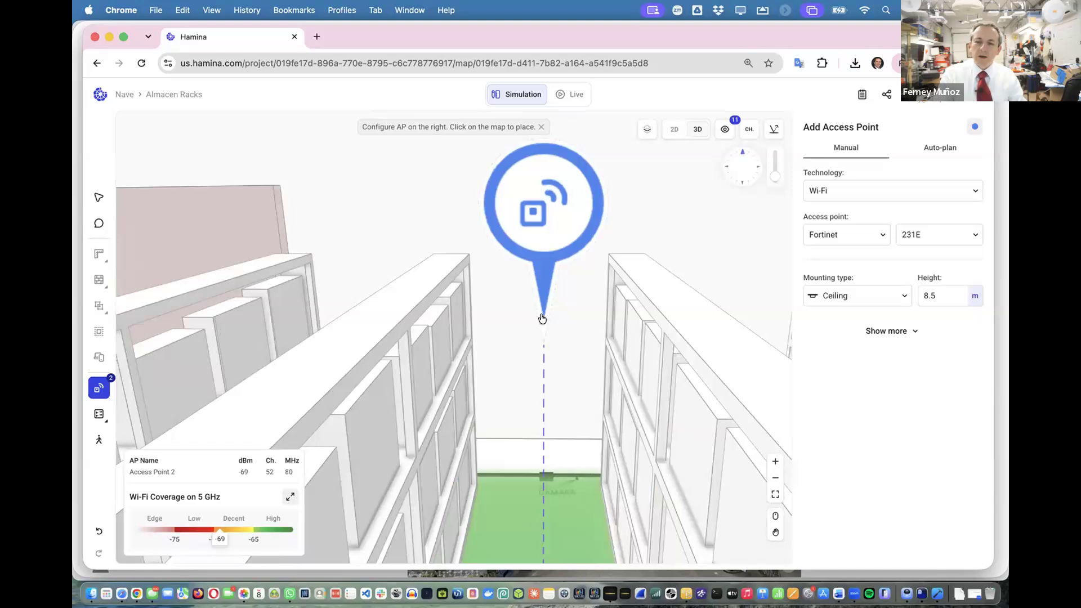
scroll(546, 308, up, 2)
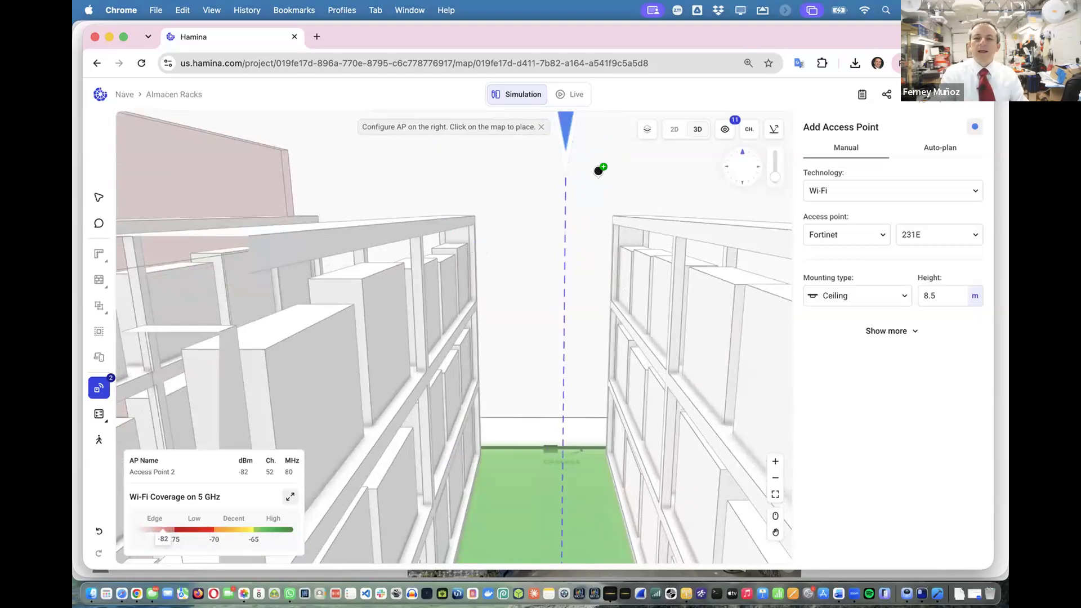
scroll(584, 174, up, 2)
scroll(584, 175, down, 5)
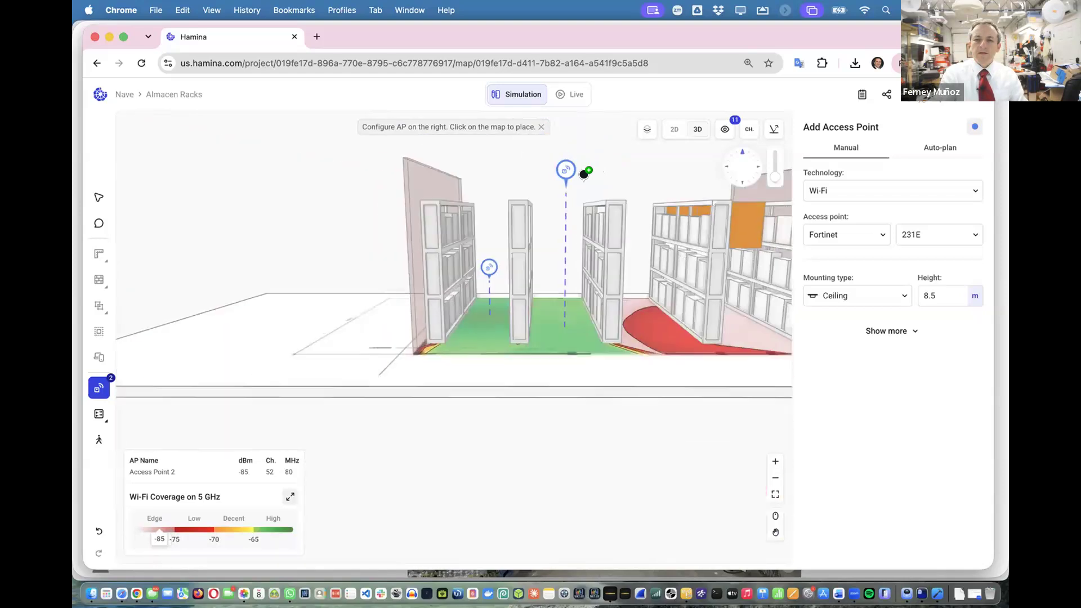
scroll(584, 174, up, 2)
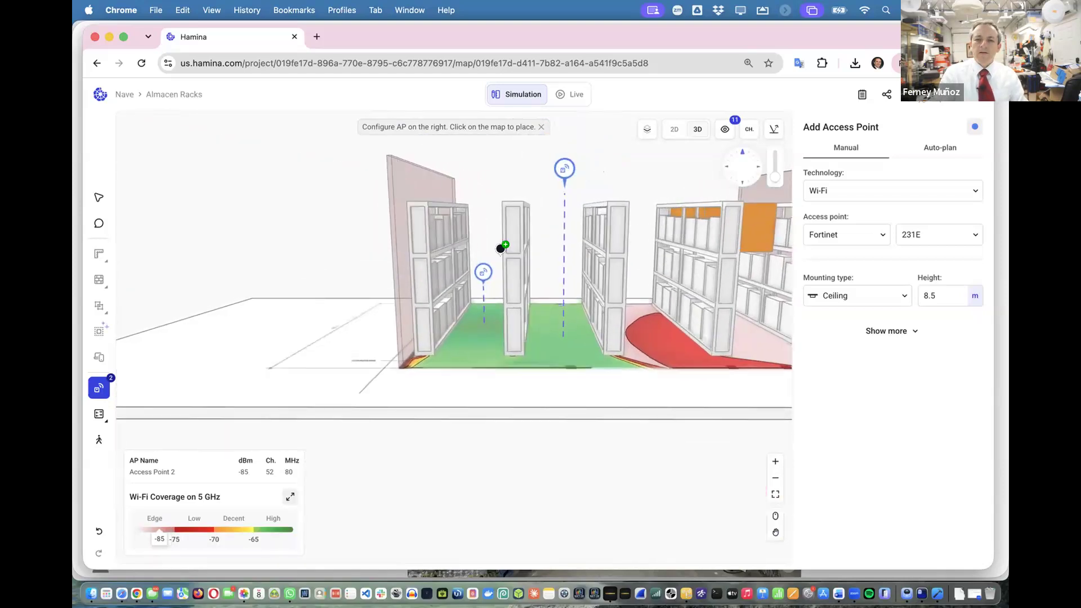
Set the height of the westernmost aisle's access point to 8.5 m
click(483, 272)
click(922, 282)
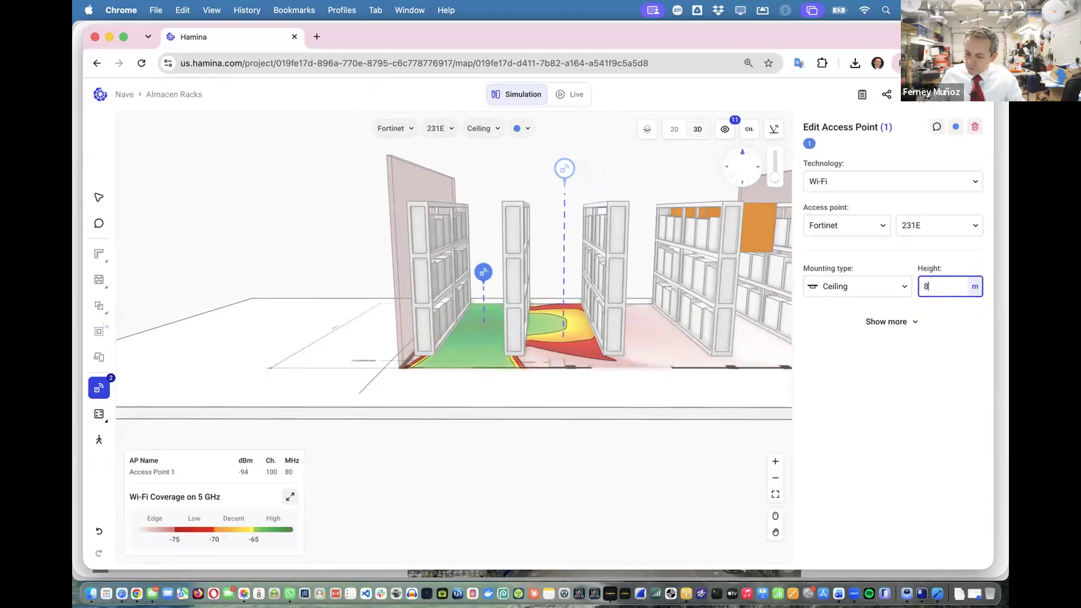
text(8.5)
key(Tab)
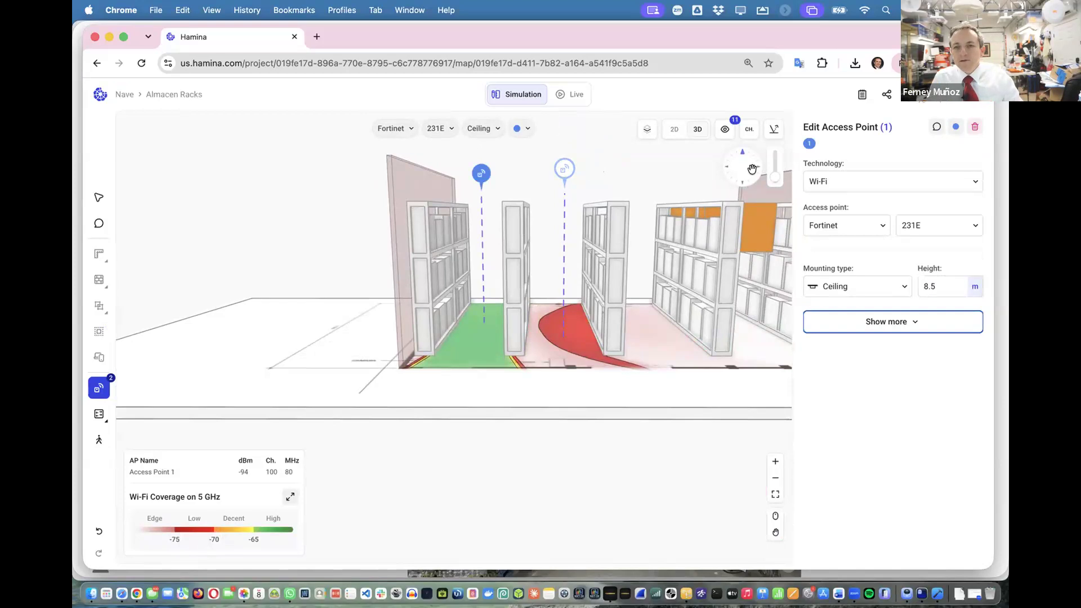
Check the second-aisle access point's individual coverage in 2D and review the global heatmap settings
click(672, 131)
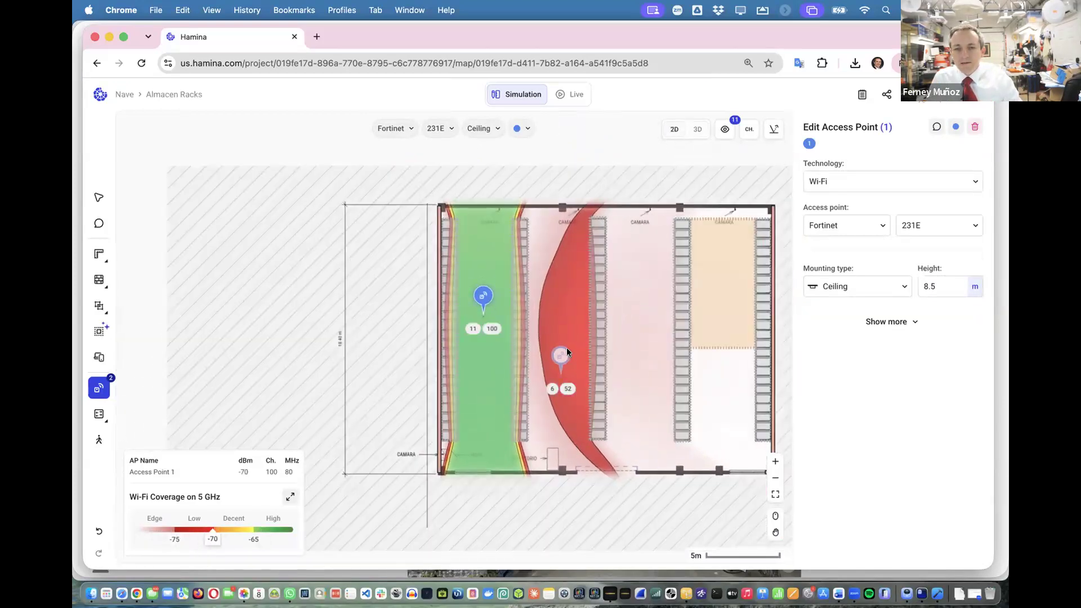
click(556, 353)
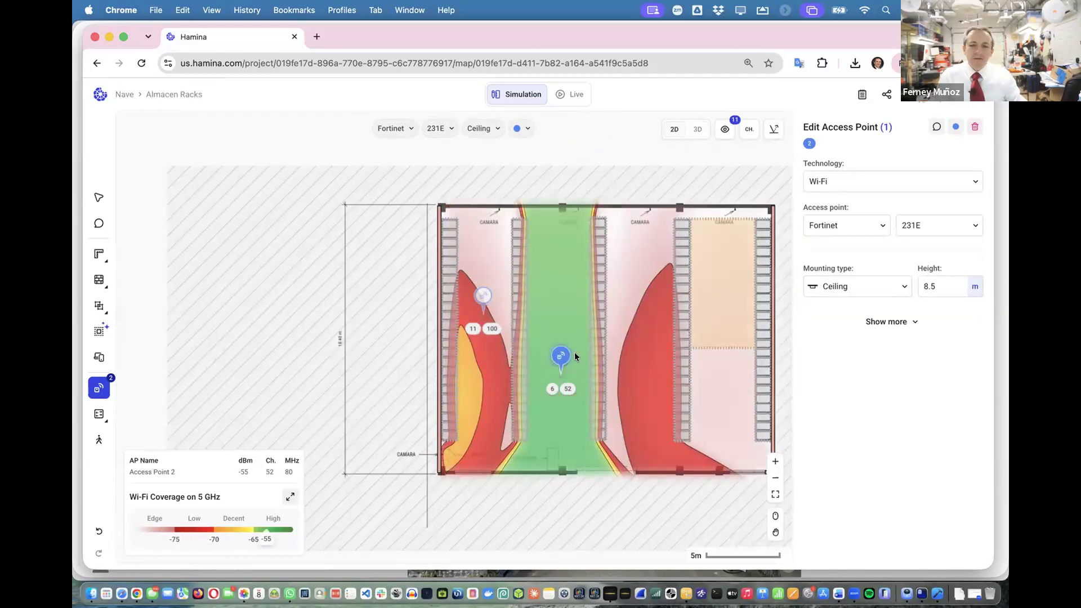
click(286, 500)
click(401, 283)
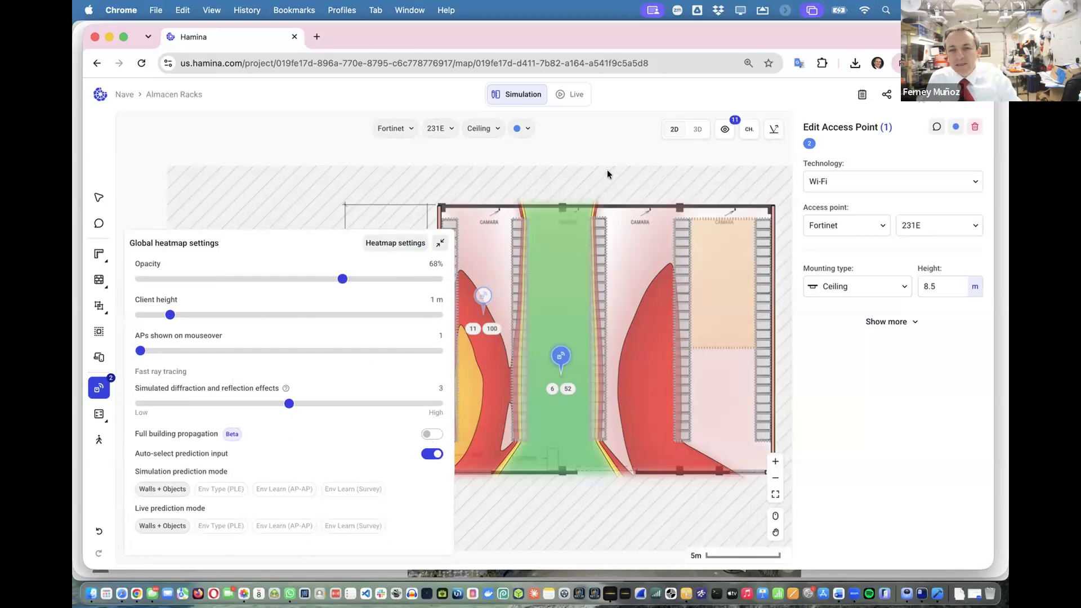
click(476, 190)
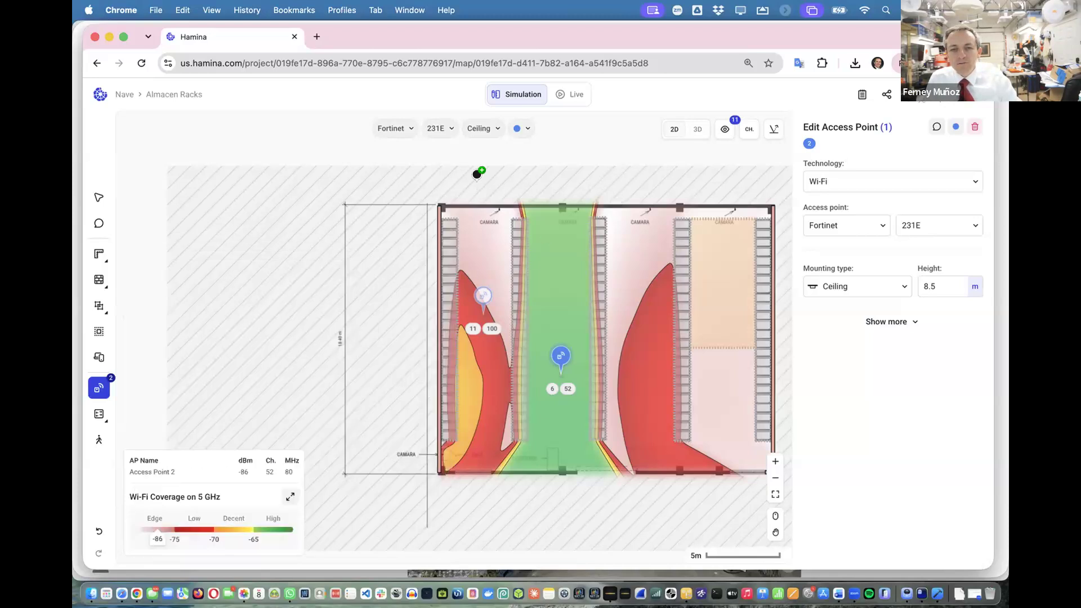
Place Fortinet 231E access points at 8.5 m in the third and fourth aisles from the west and view them in 3D
click(633, 283)
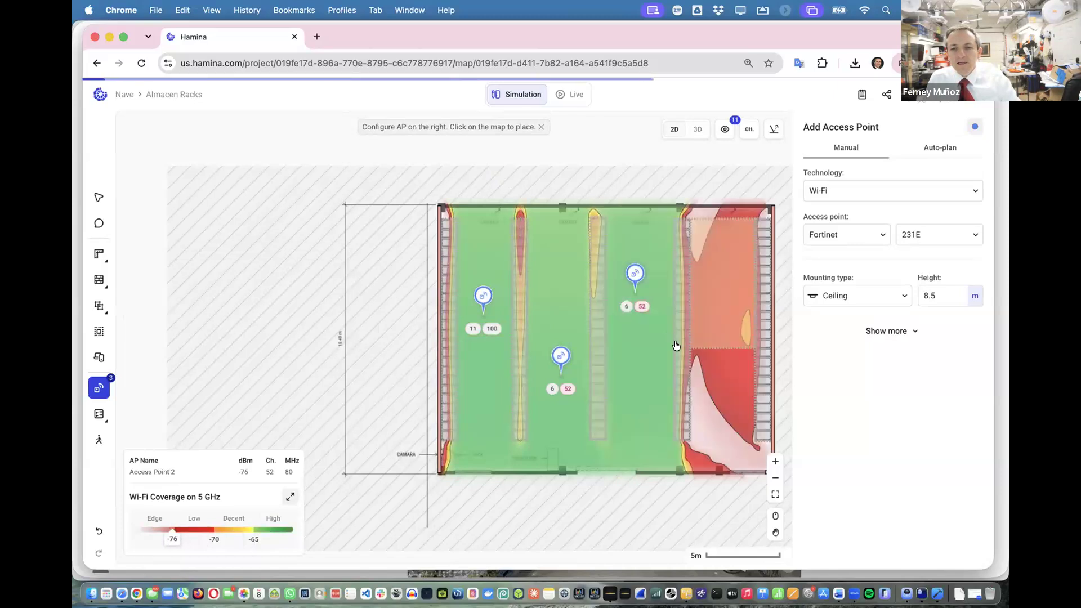
click(724, 376)
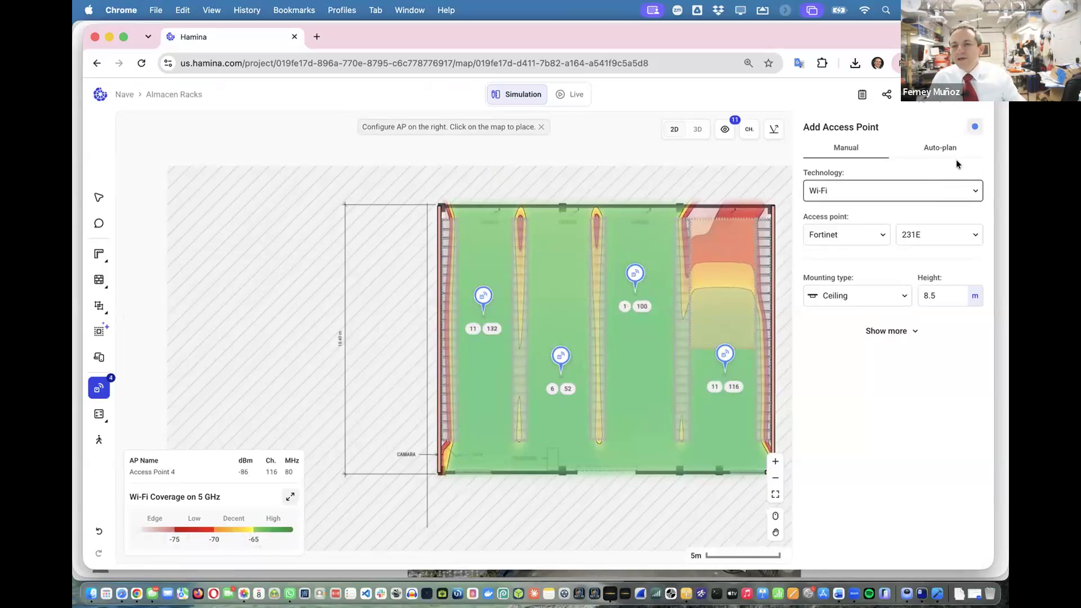
click(696, 131)
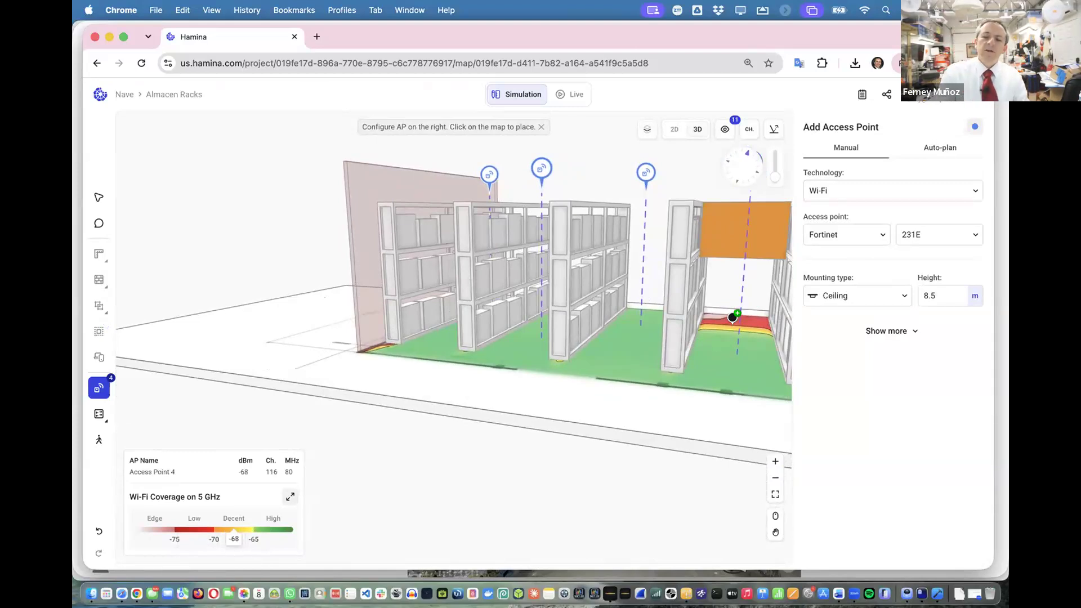
scroll(735, 315, right, 3)
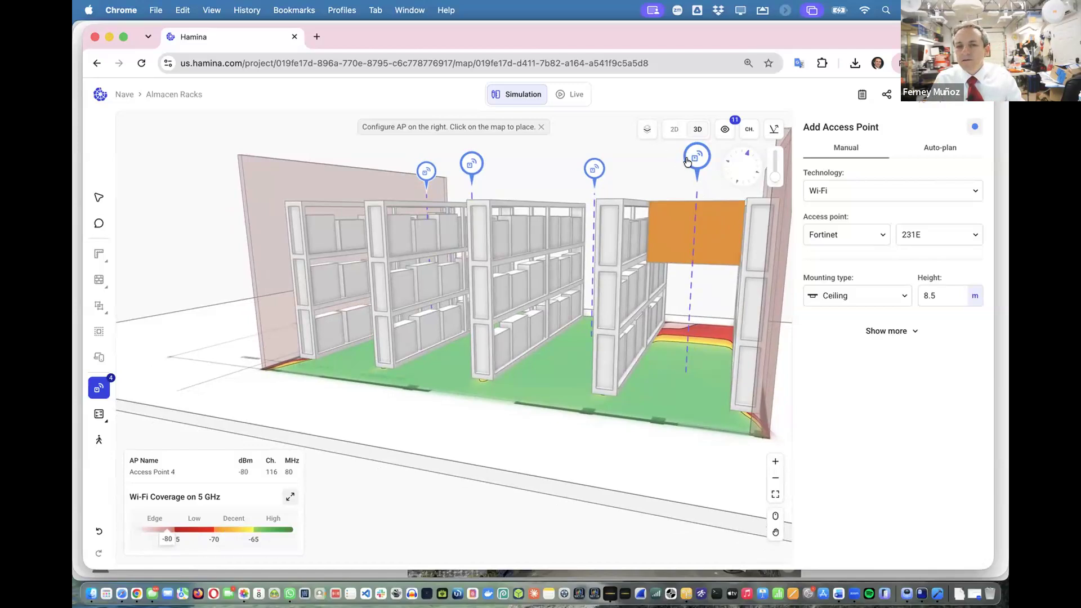
Set the easternmost aisle's access point height to 4.9 m and move it beneath the orange aisle-spanning rack in the 2D plan
click(99, 197)
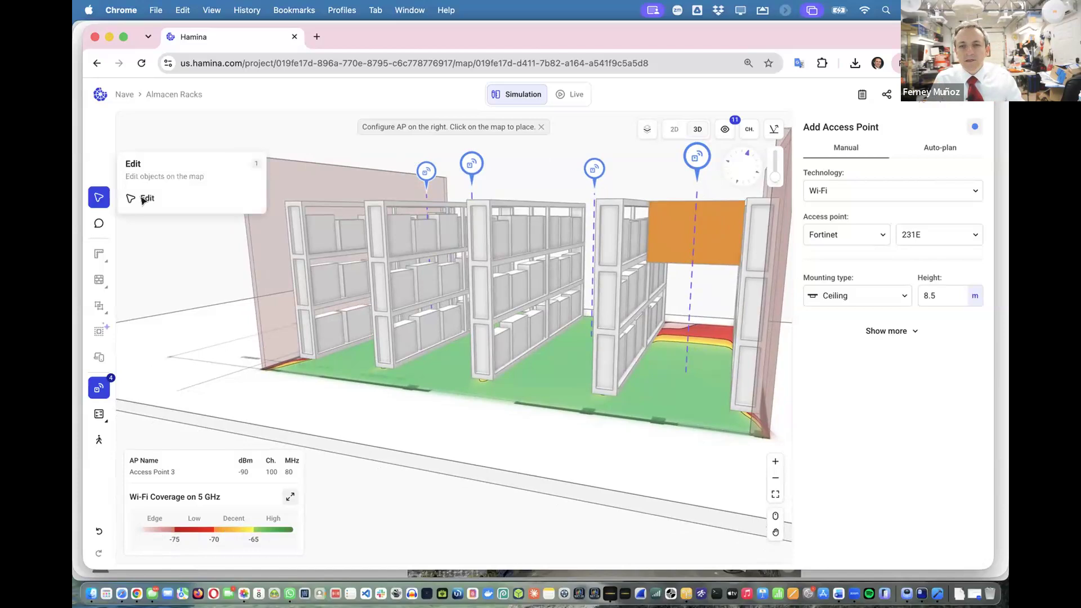
click(695, 169)
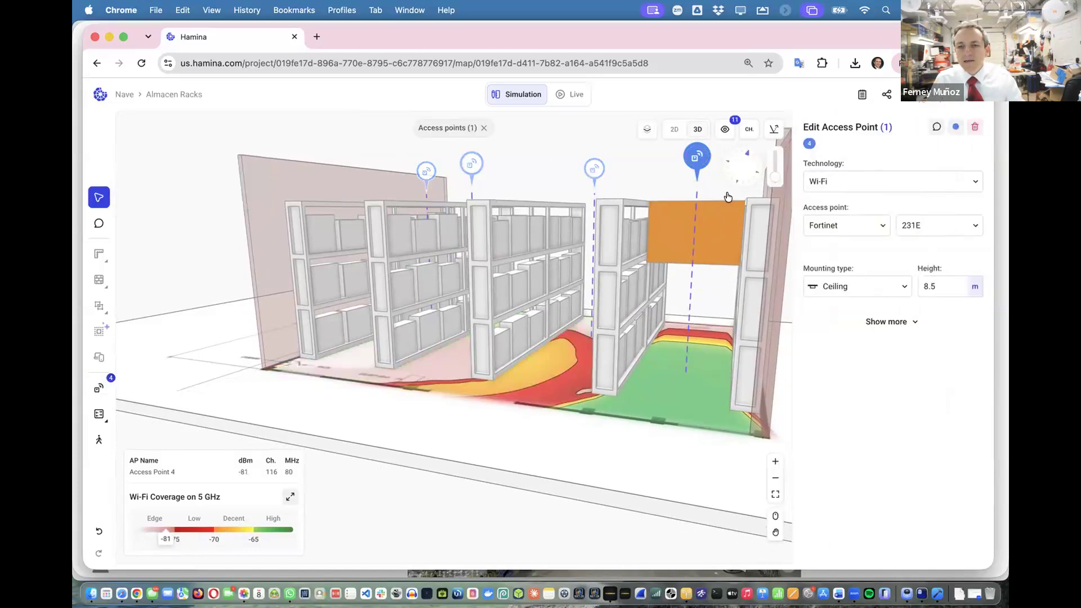
click(924, 286)
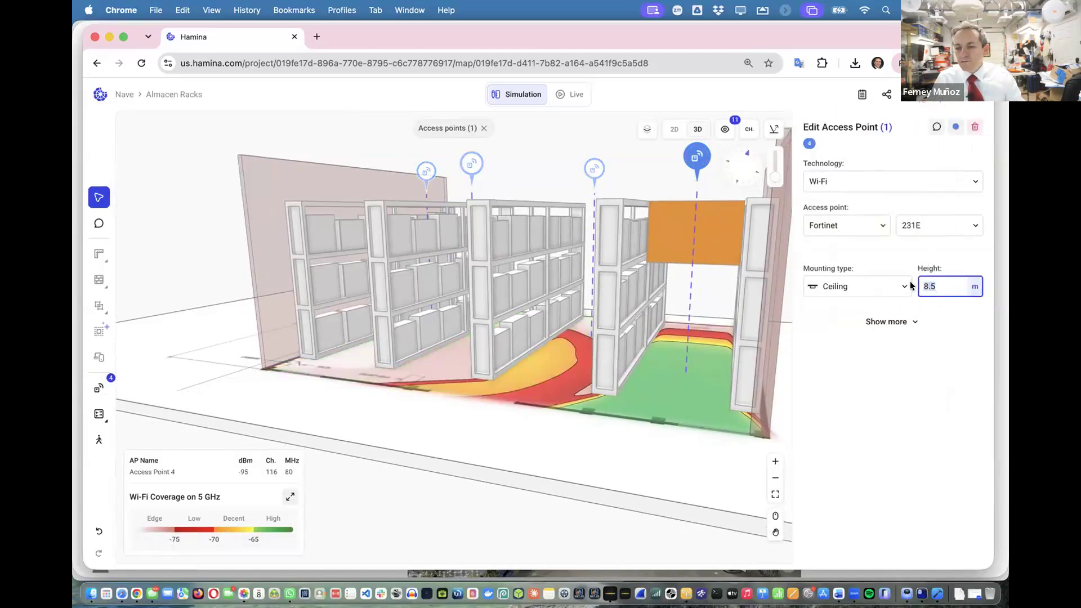
text(4.9)
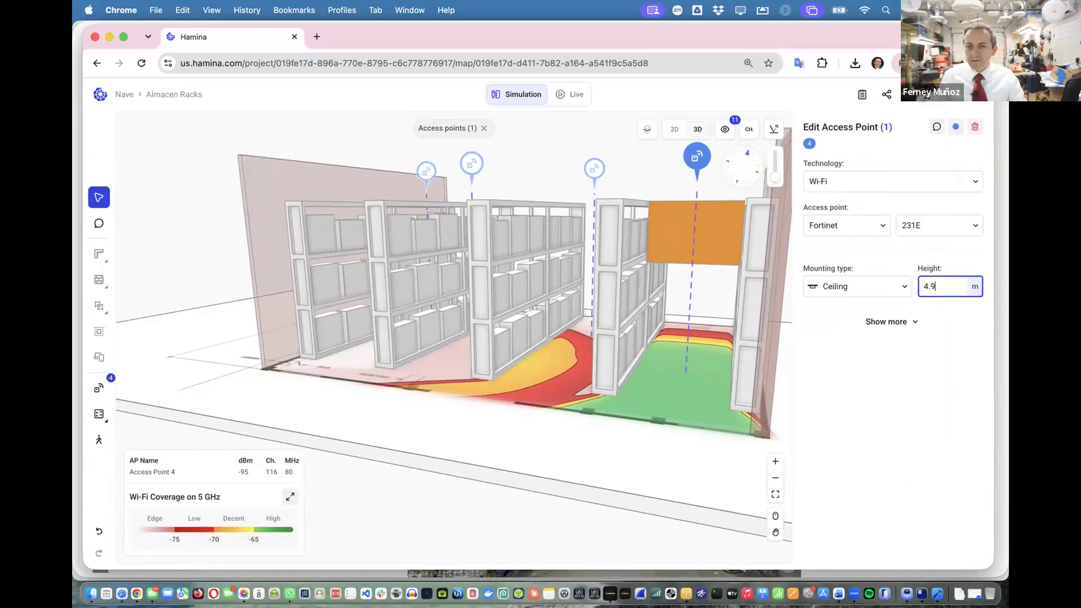
key(Tab)
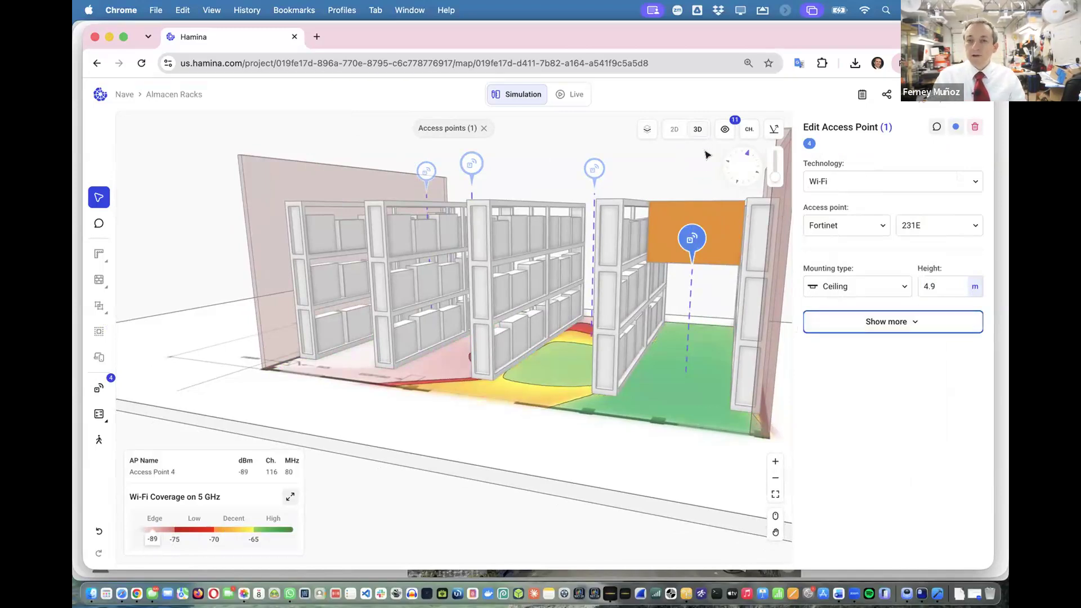
click(671, 129)
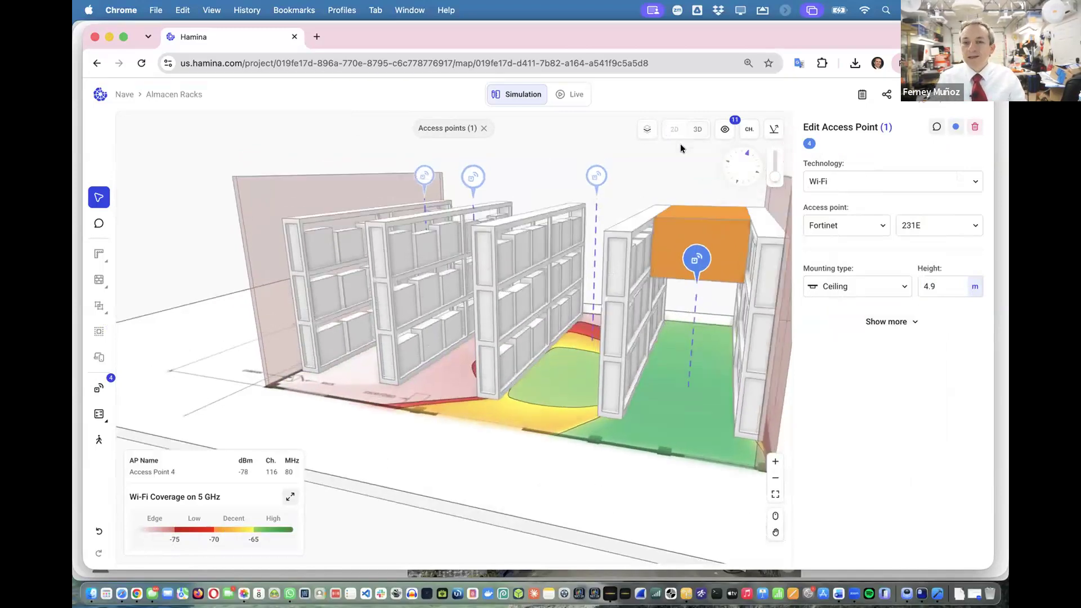
drag(686, 418, 685, 332)
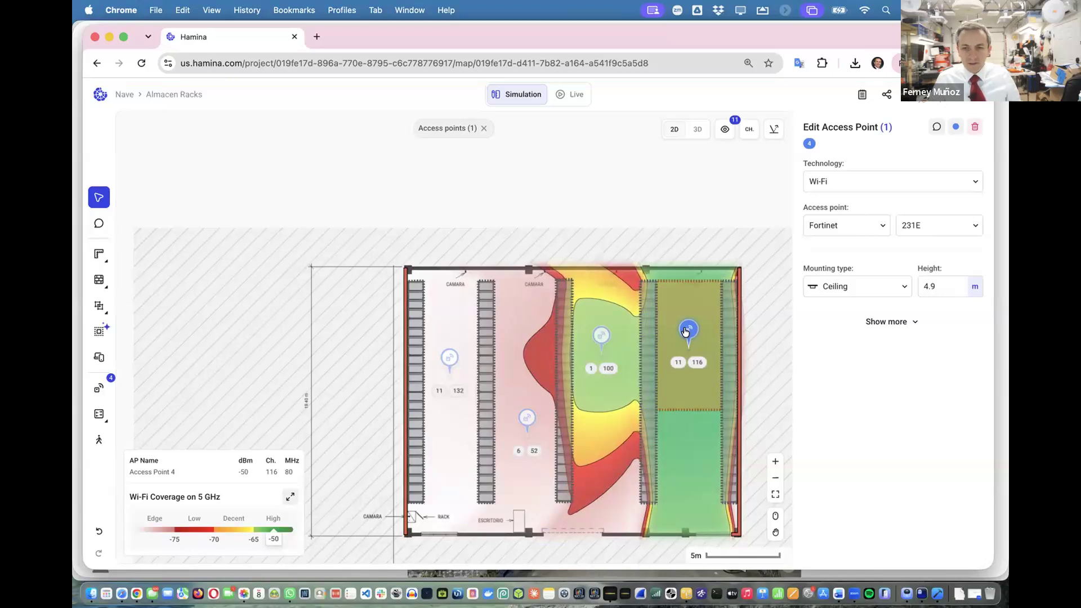
Check the warehouse rack photo in Photos, and examine the combined coverage of all four access points from several sides in 3D
key(super+Tab)
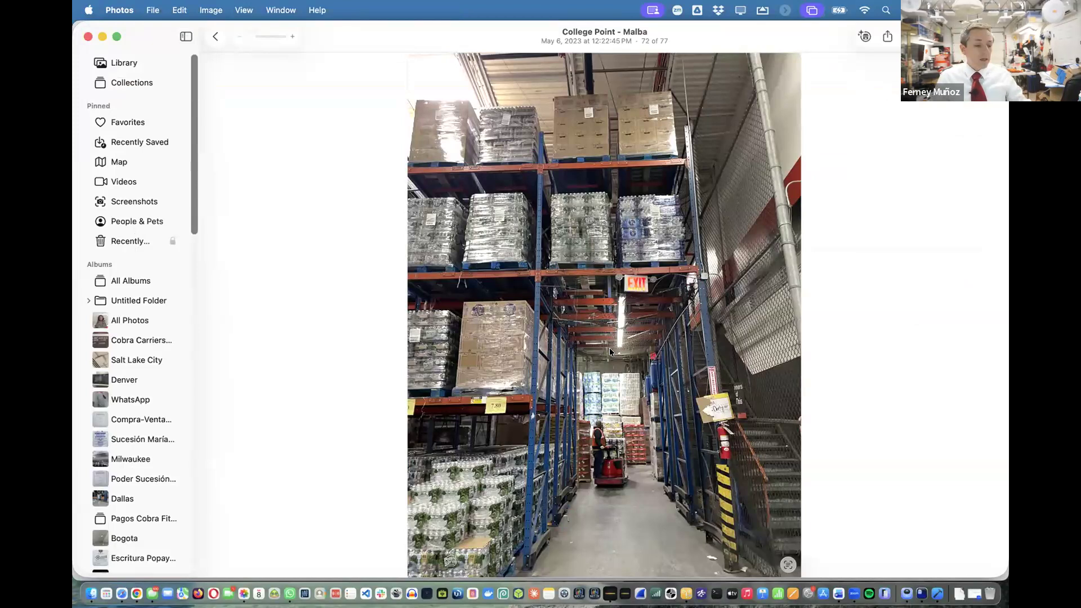
key(super+Tab)
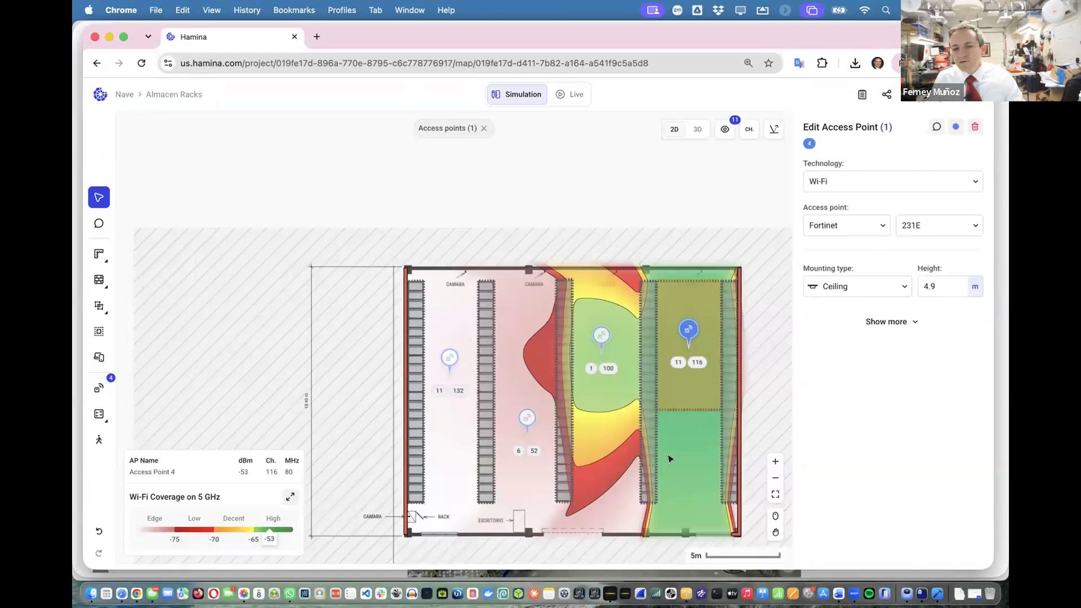
click(698, 132)
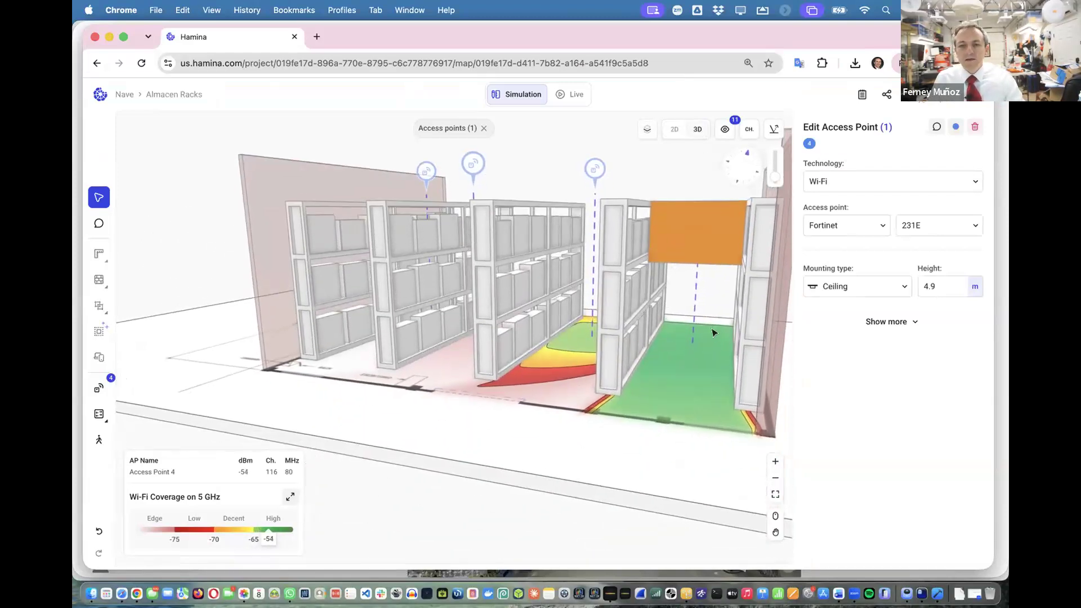
drag(386, 434, 369, 338)
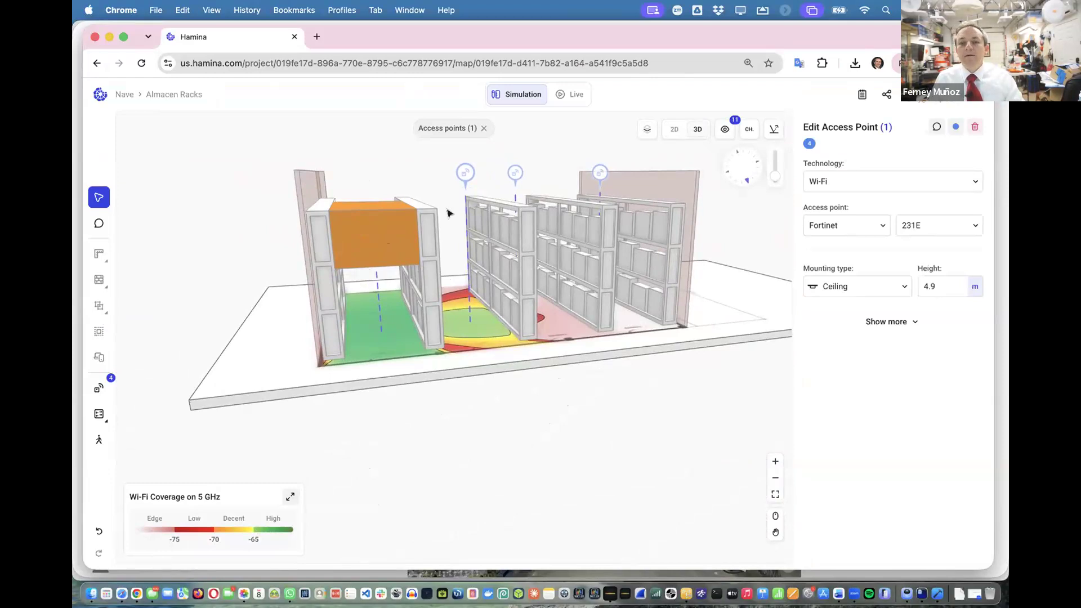
click(479, 330)
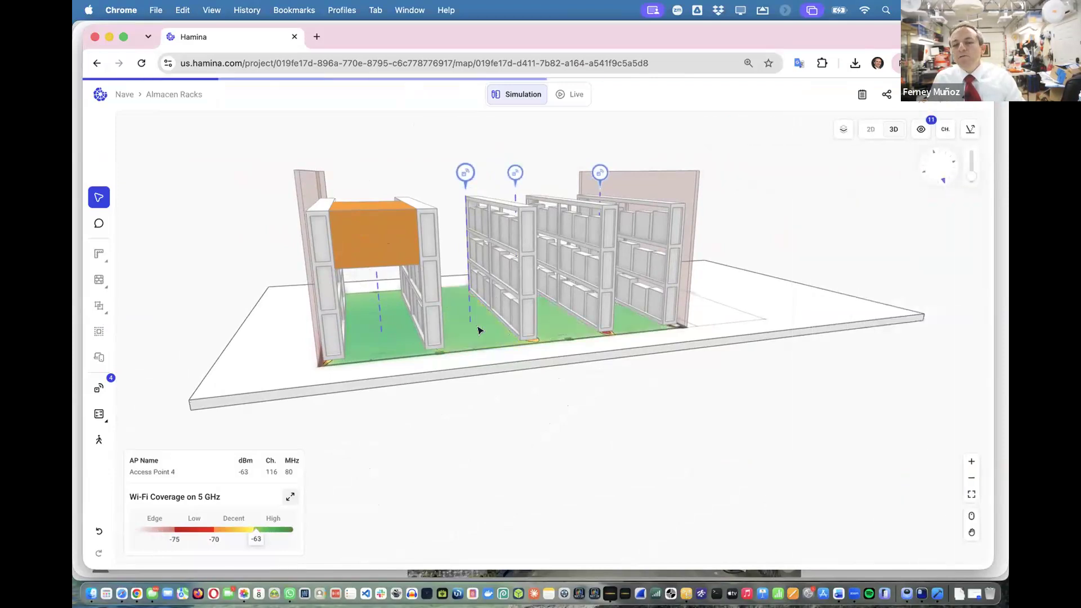
drag(603, 356, 503, 374)
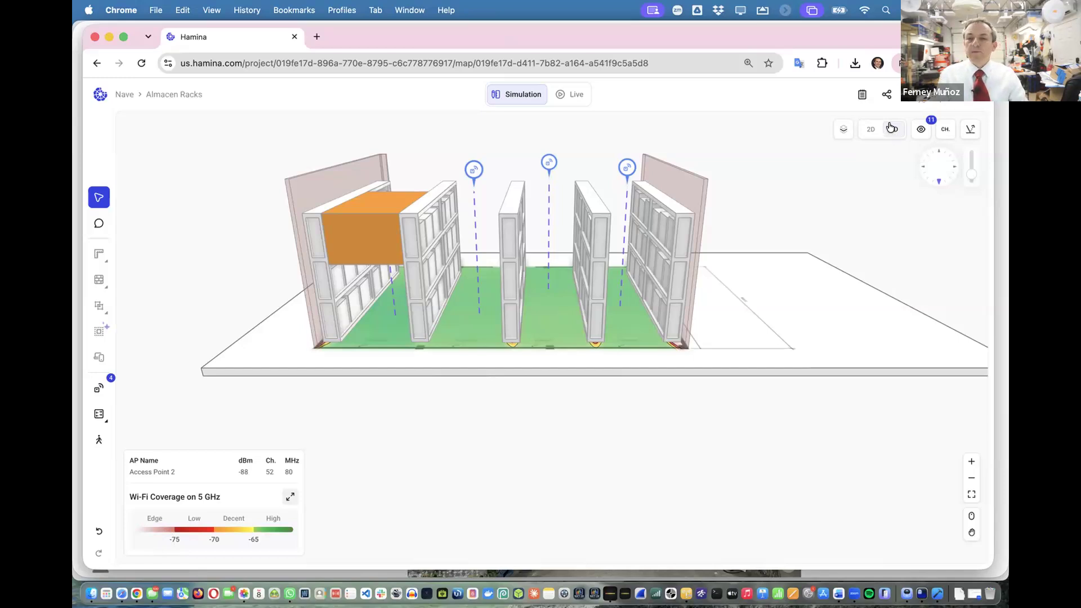
drag(823, 251, 890, 399)
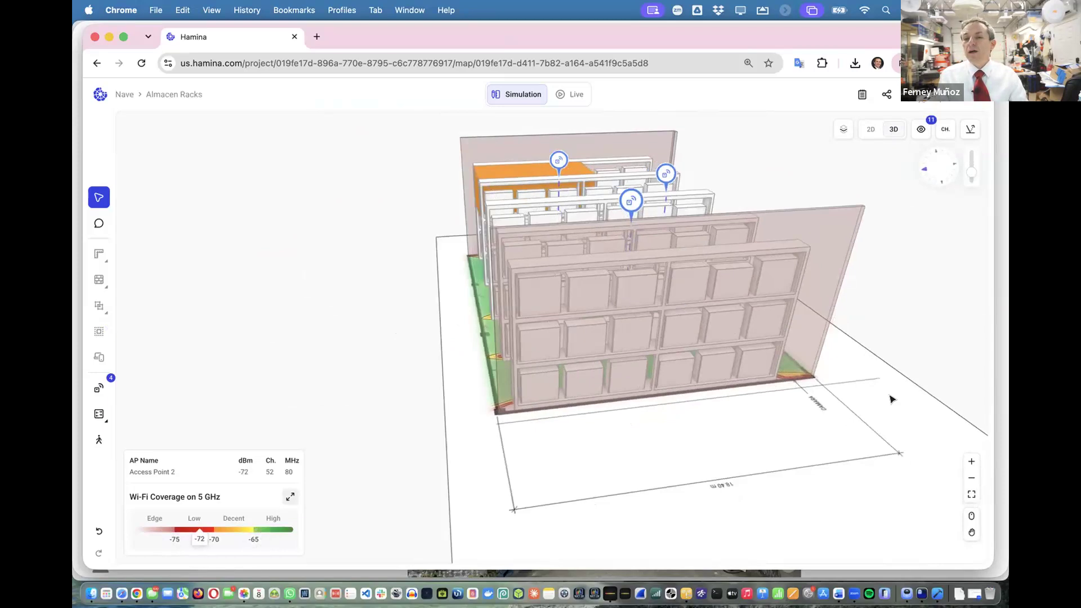
drag(864, 449, 546, 469)
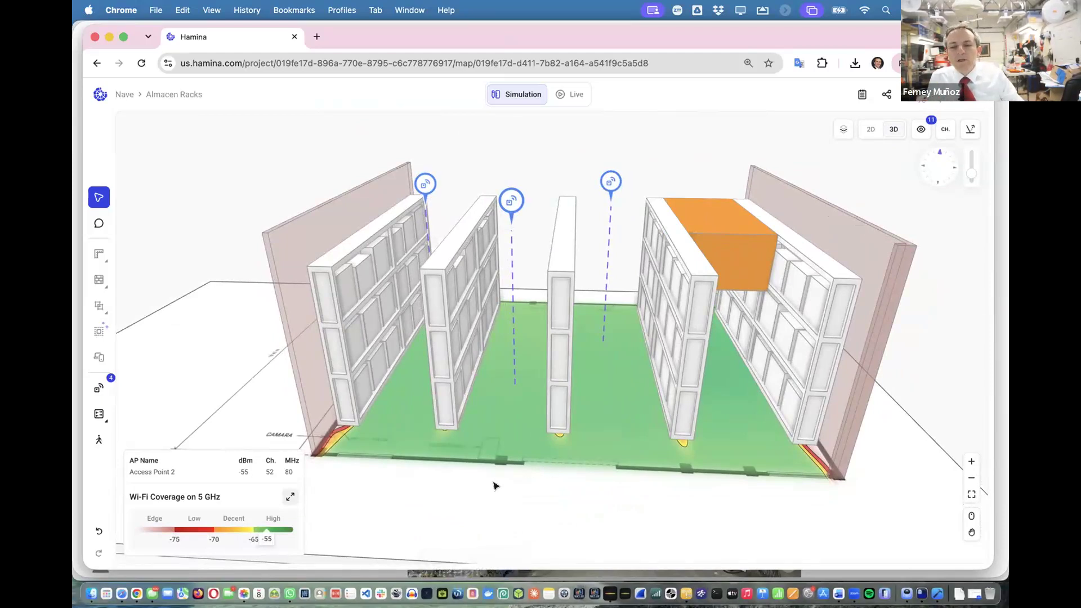
Inspect the individual 5 GHz coverage of access points 2, 3 and 1 between the racks in 3D, and clear the selection
mouse_move(493, 478)
mouse_down()
mouse_move(502, 423)
mouse_move(508, 465)
mouse_up()
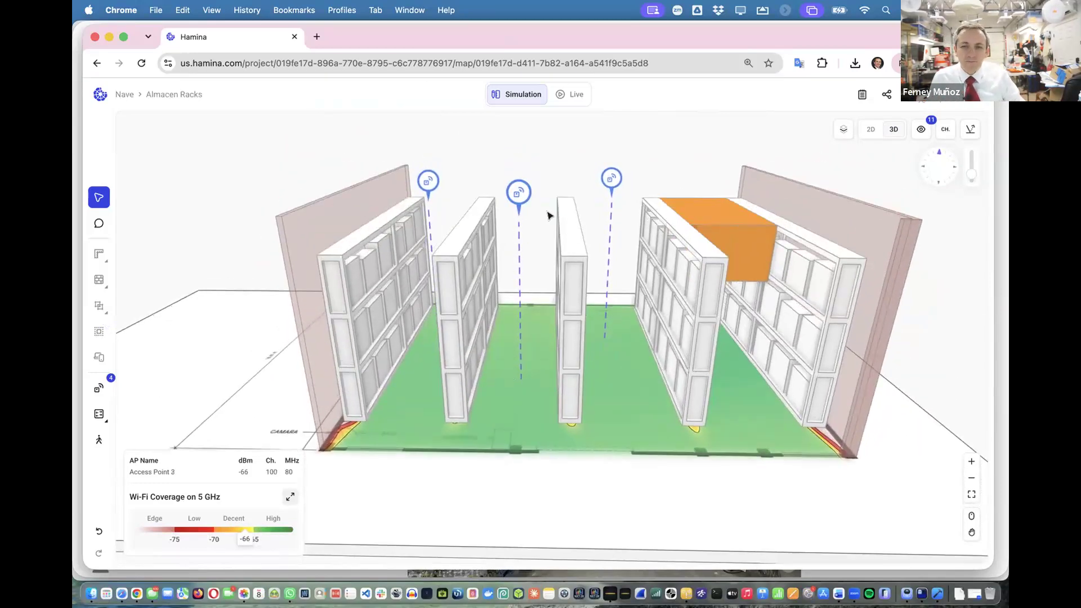
click(519, 193)
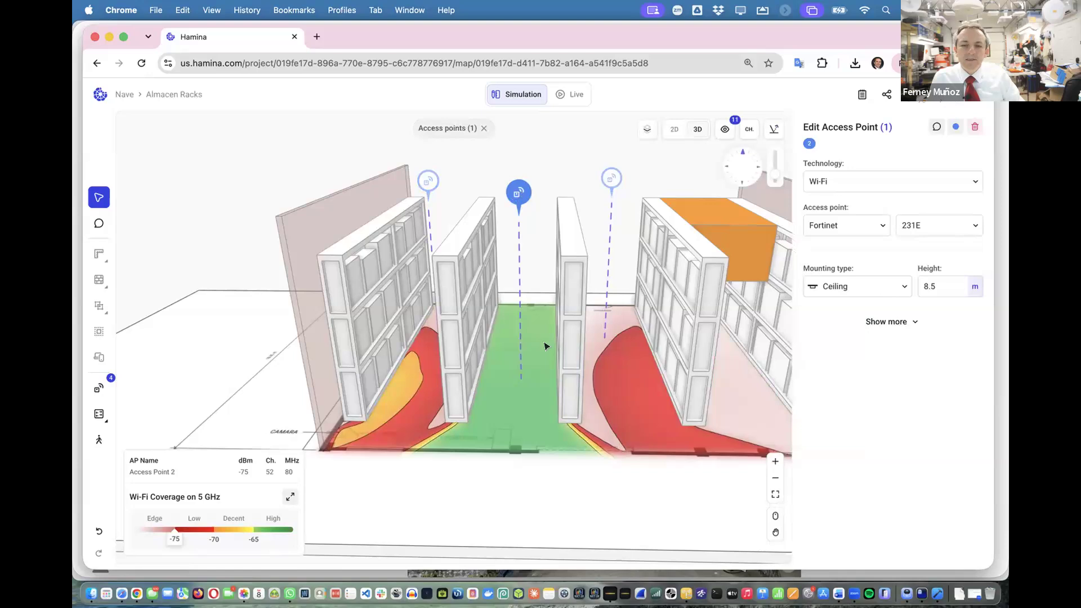
drag(535, 334, 608, 330)
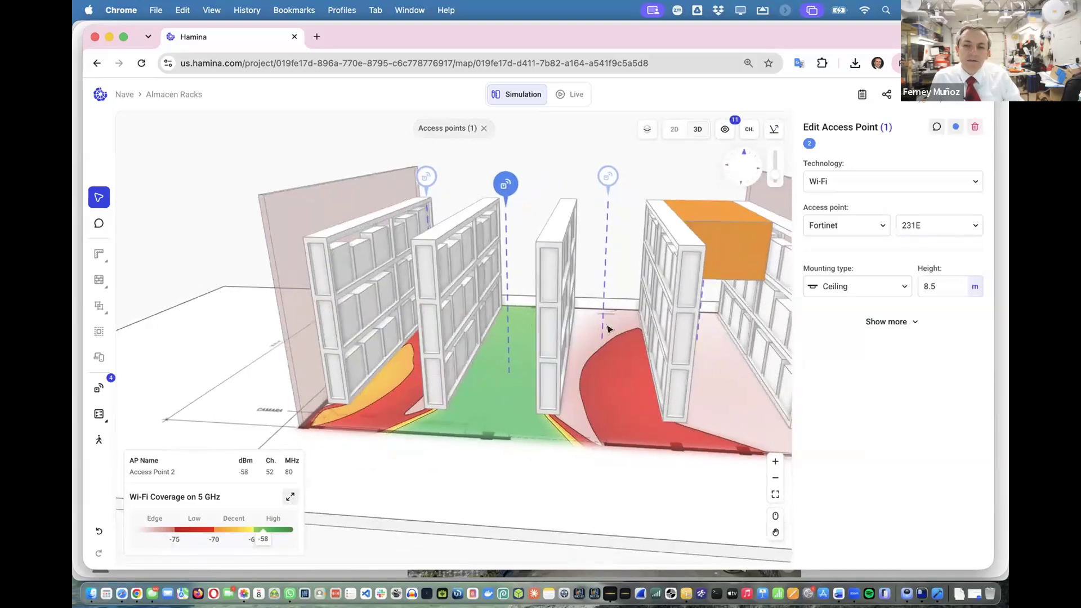
click(611, 177)
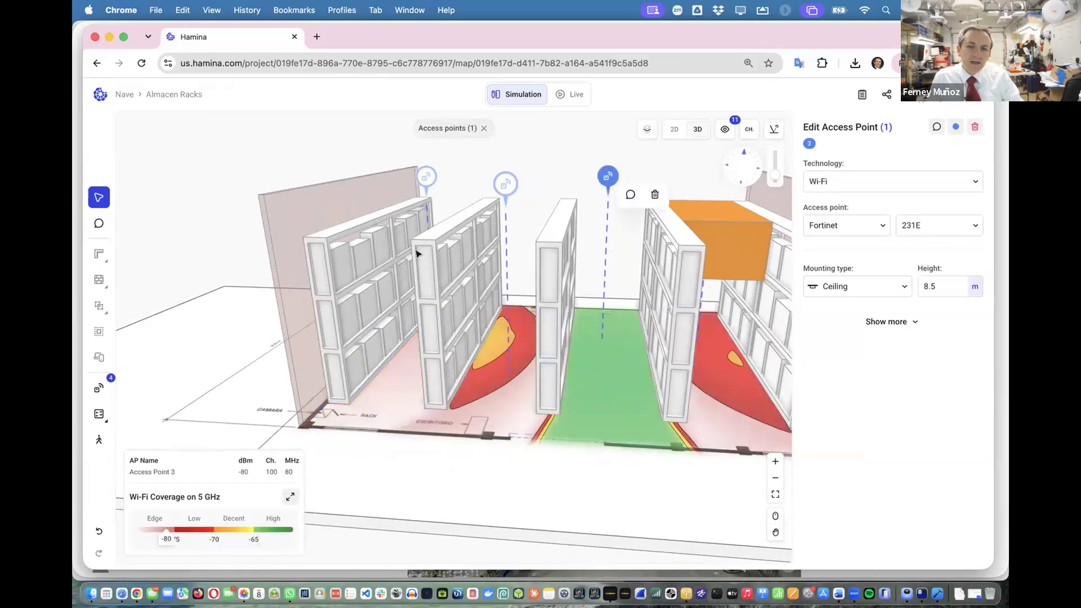
click(424, 175)
drag(410, 367, 476, 373)
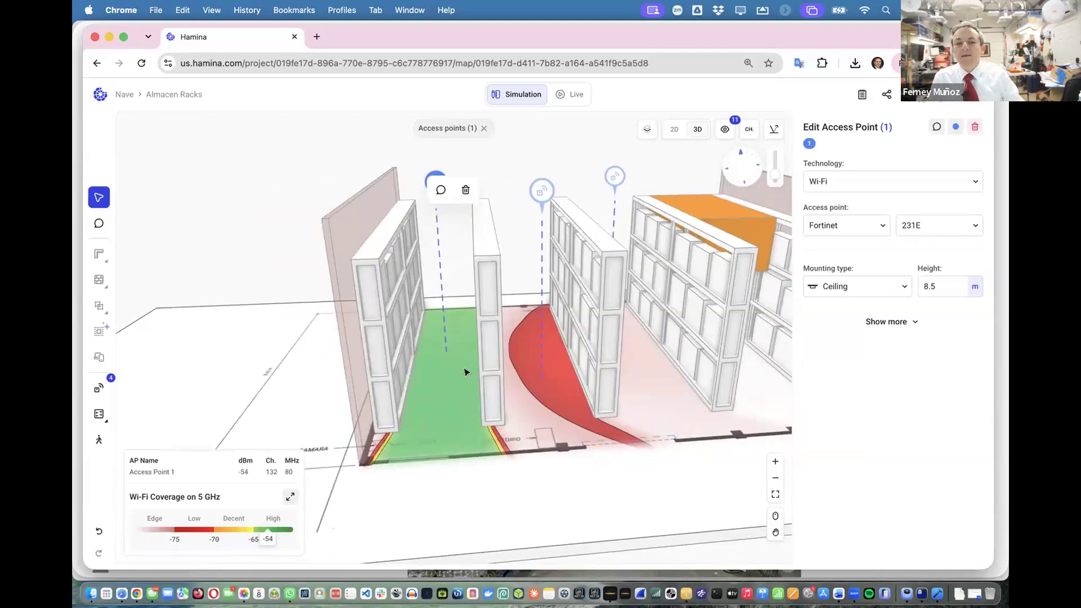
click(532, 390)
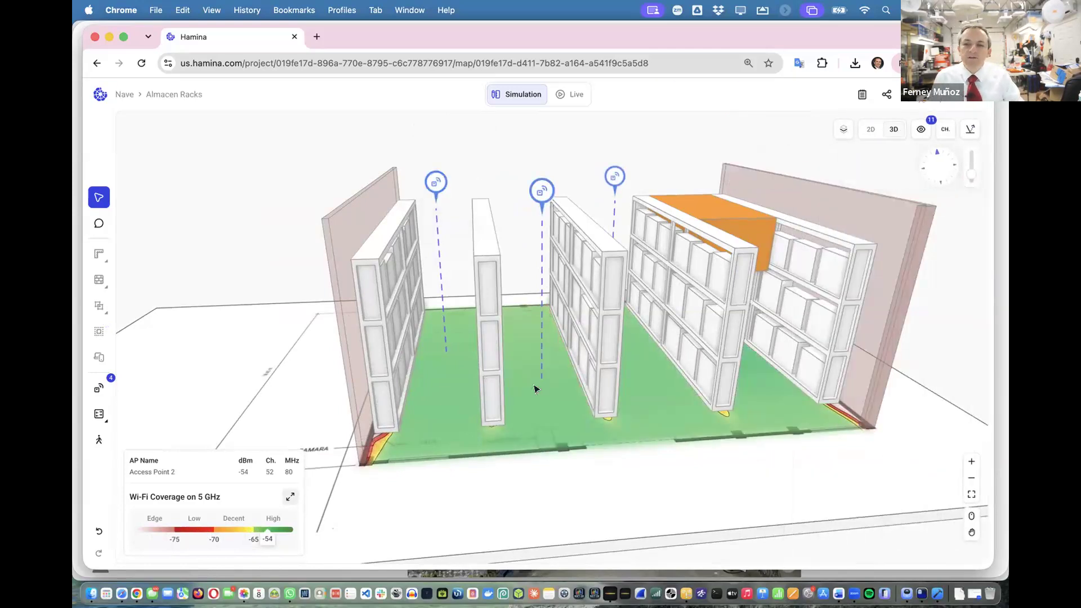
Switch to the 2D plan and set the global heatmap client height to 2 m
click(872, 132)
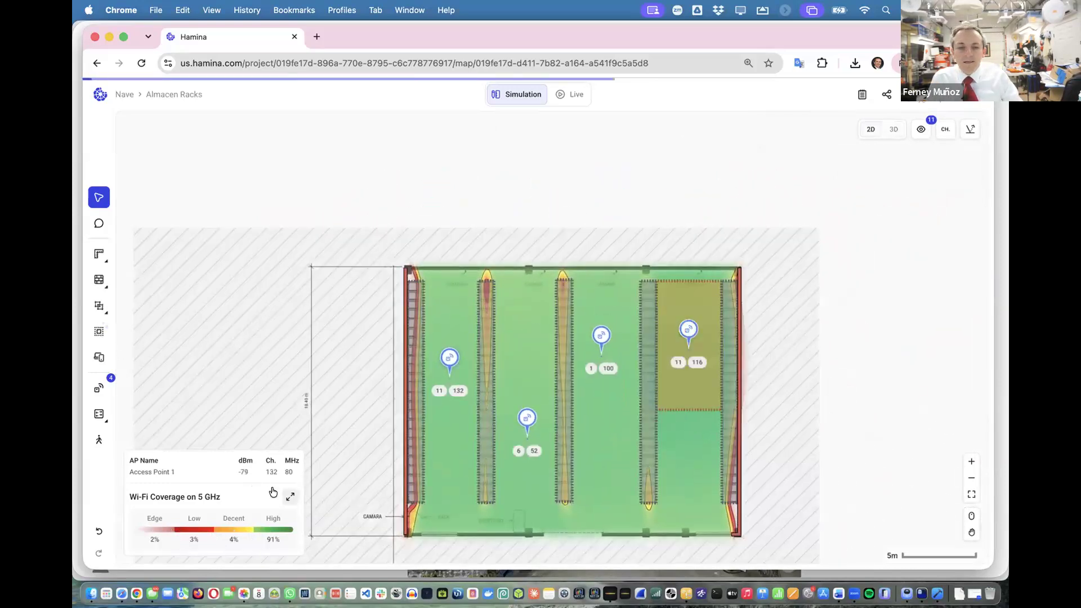
click(290, 497)
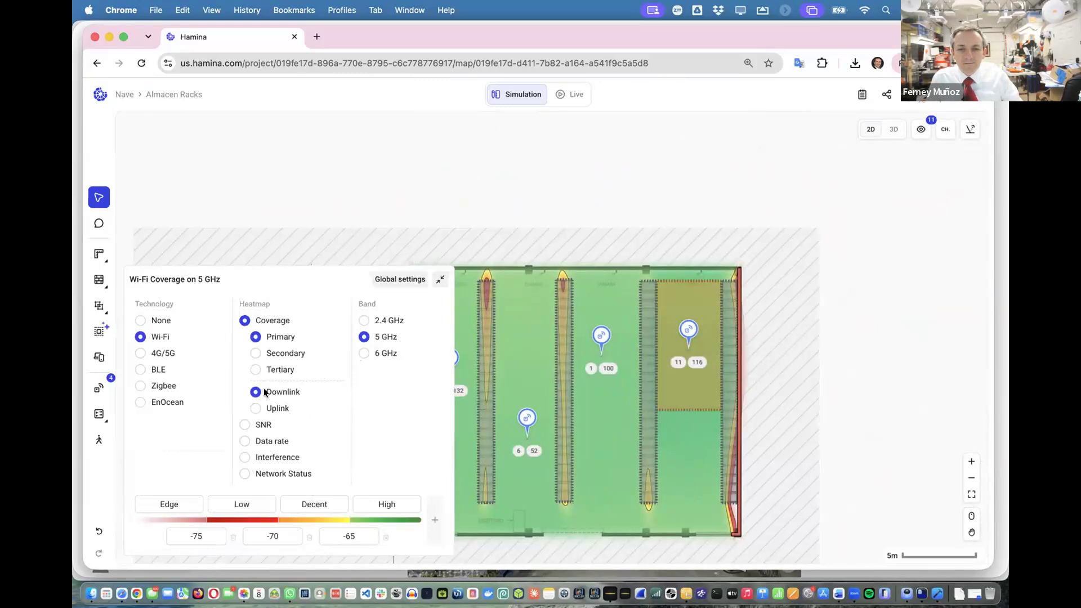
click(385, 281)
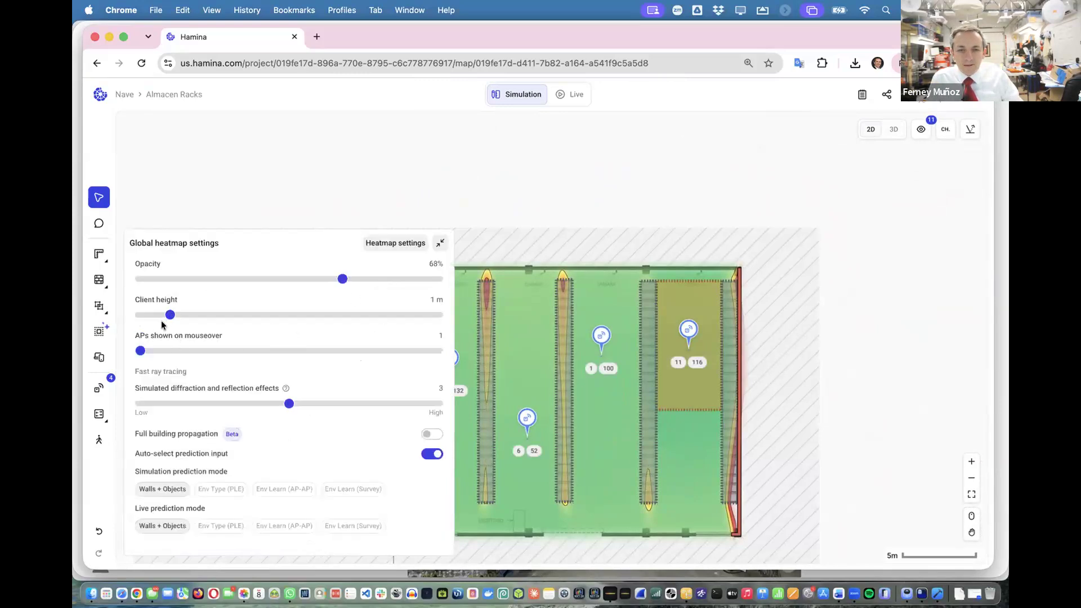
drag(171, 316, 200, 316)
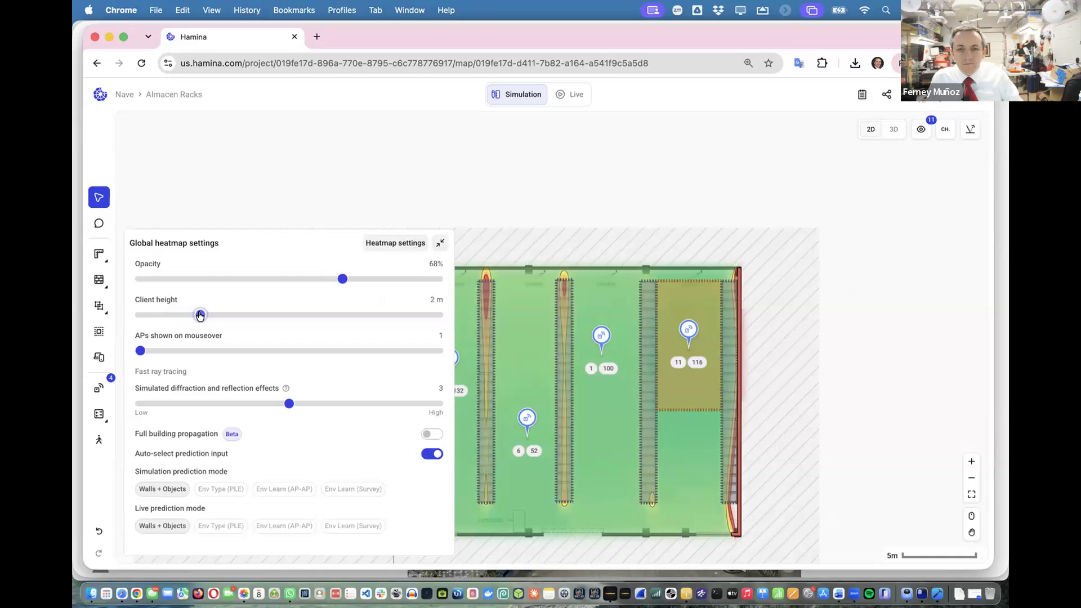
Return to the 3D view and turn on displaying the heatmap at client height
click(893, 130)
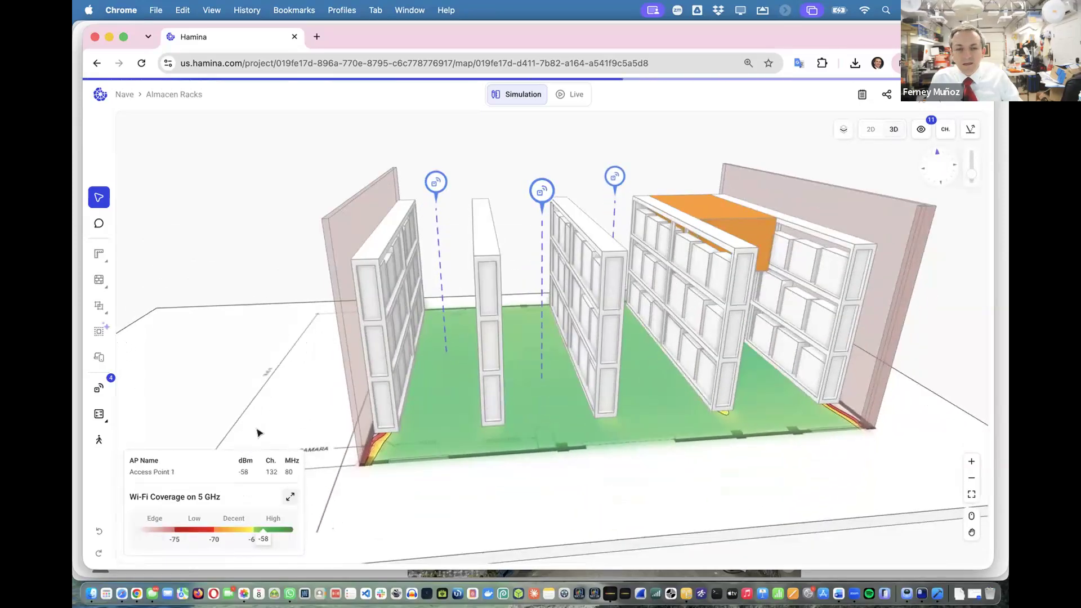
click(290, 496)
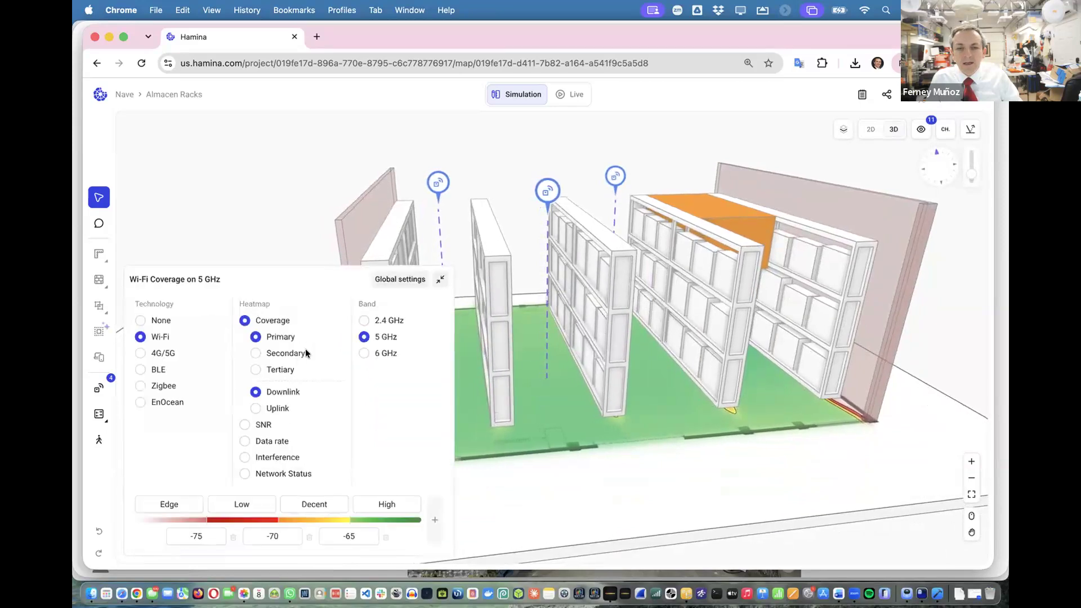
click(386, 280)
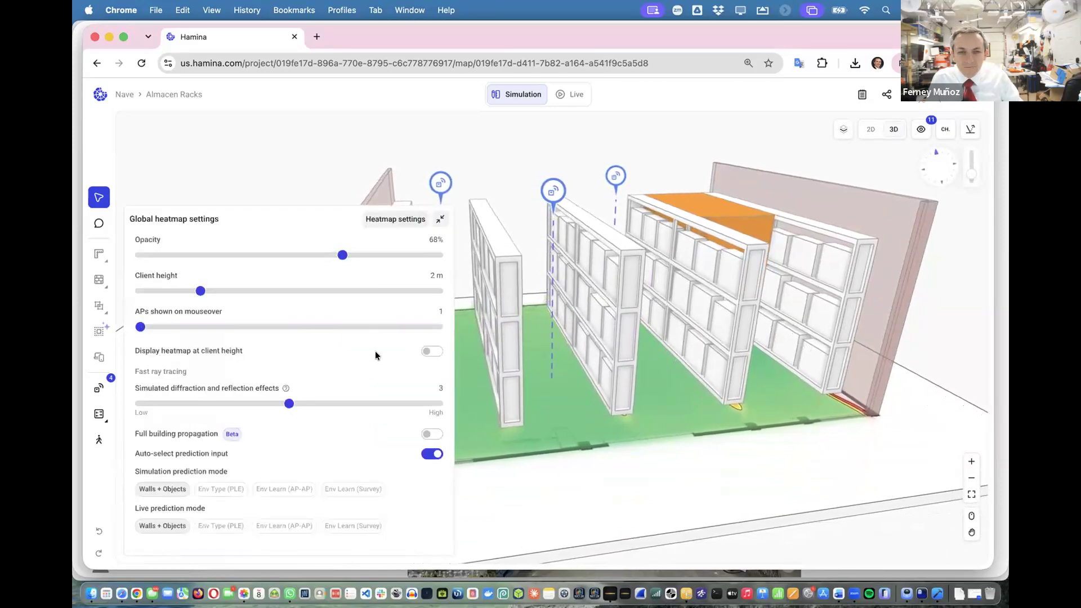
click(432, 351)
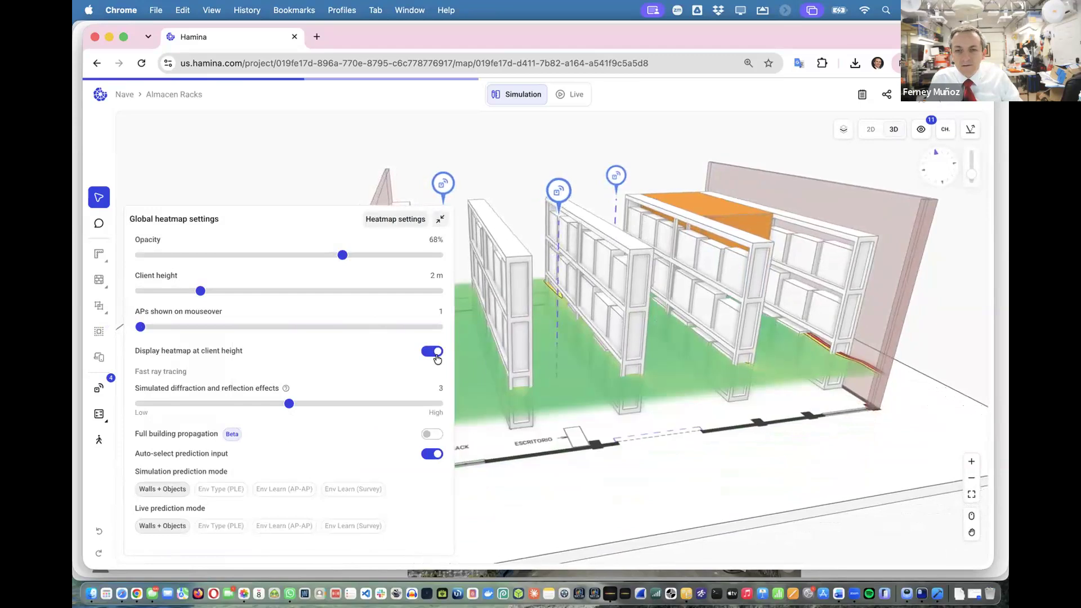
click(639, 391)
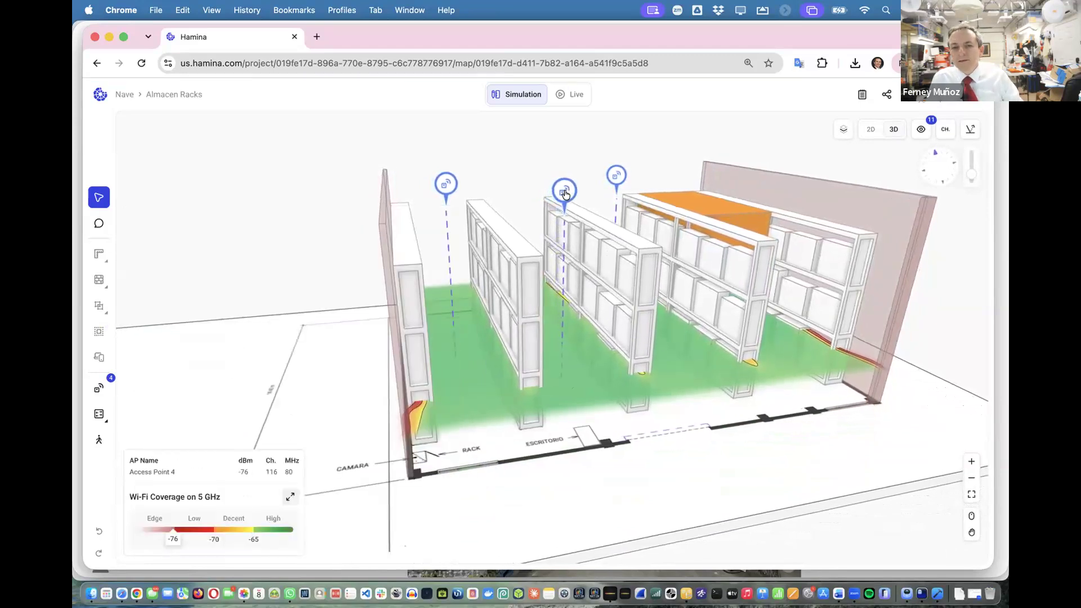
Isolate access point 2's coverage in 3D and raise the heatmap client height to 8.3 m
drag(646, 422, 569, 401)
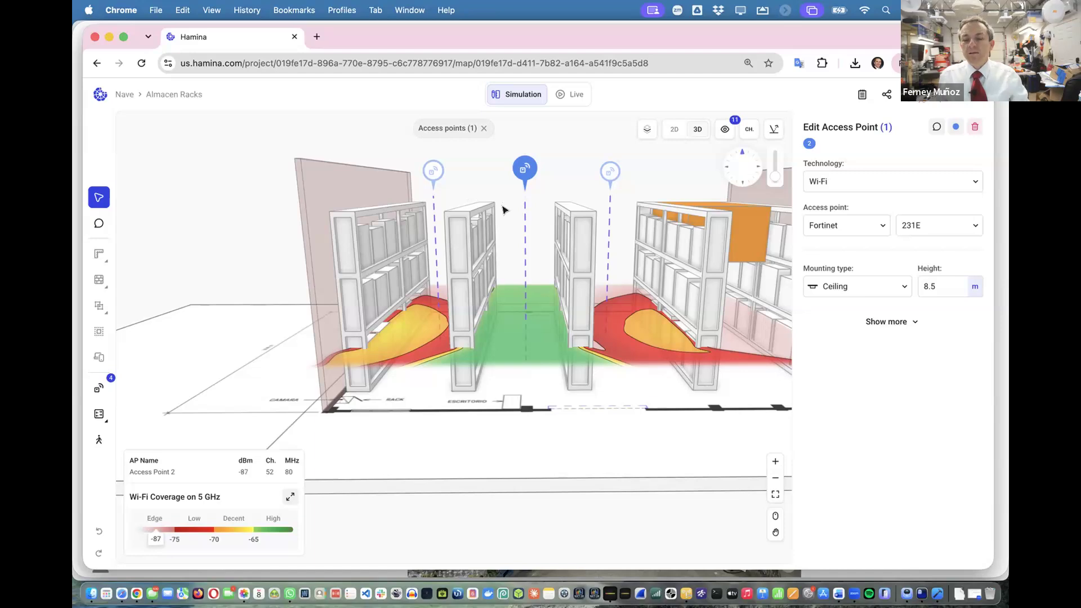
click(290, 496)
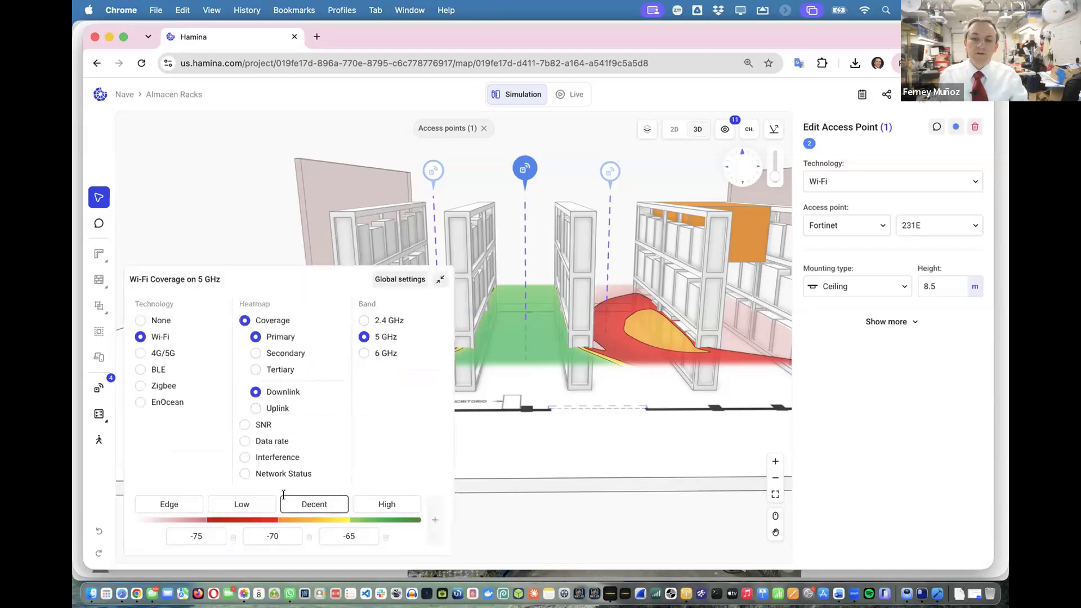
click(379, 278)
drag(199, 290, 385, 282)
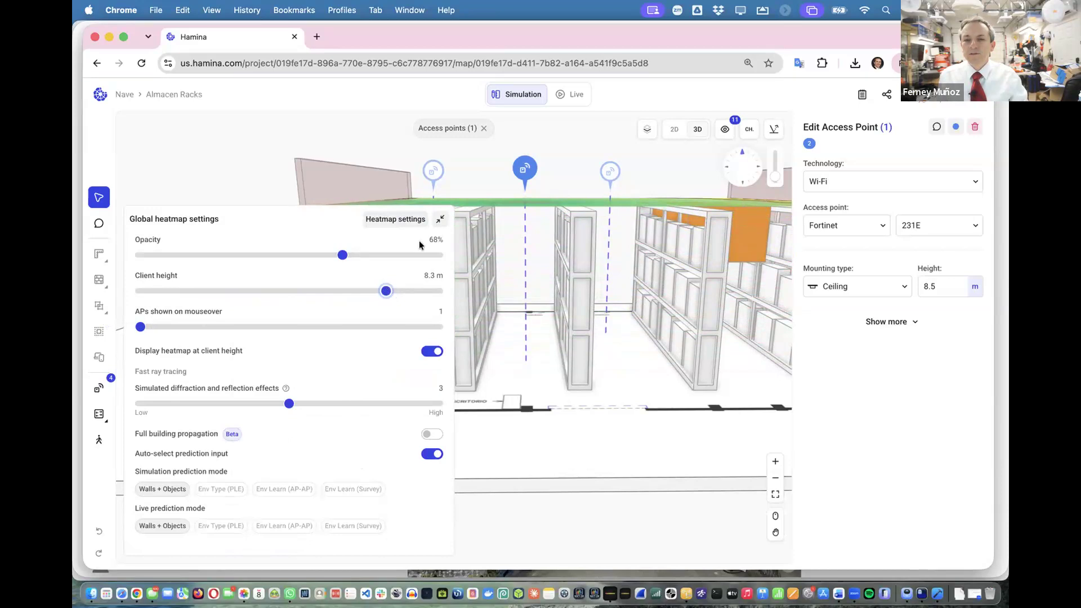
Compare the individual coverage of access points 2, 3, 1 and 4 on the 2D plan
click(675, 129)
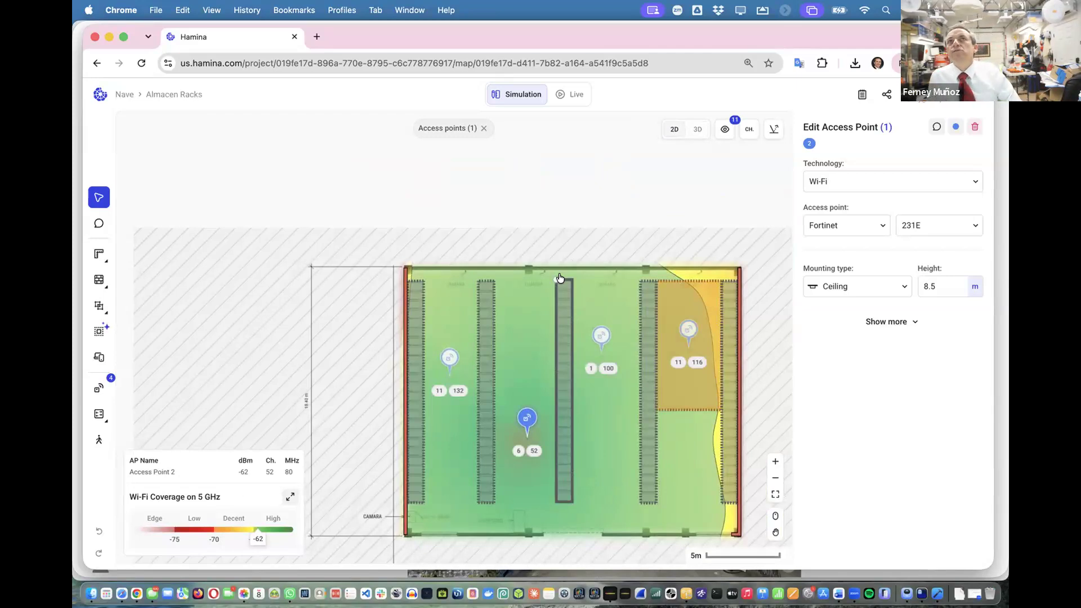
click(597, 336)
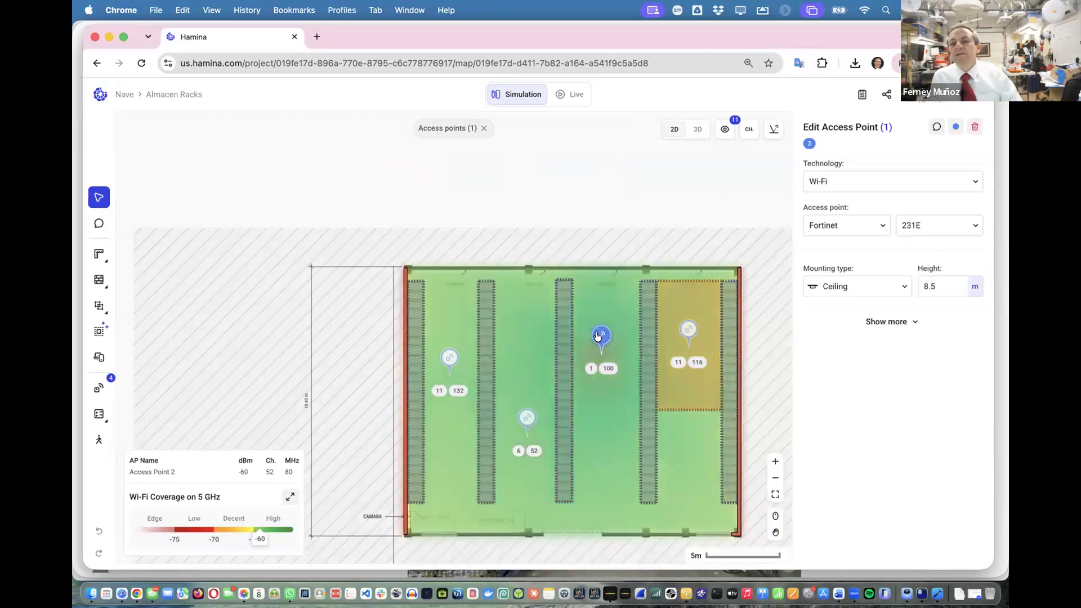
click(449, 358)
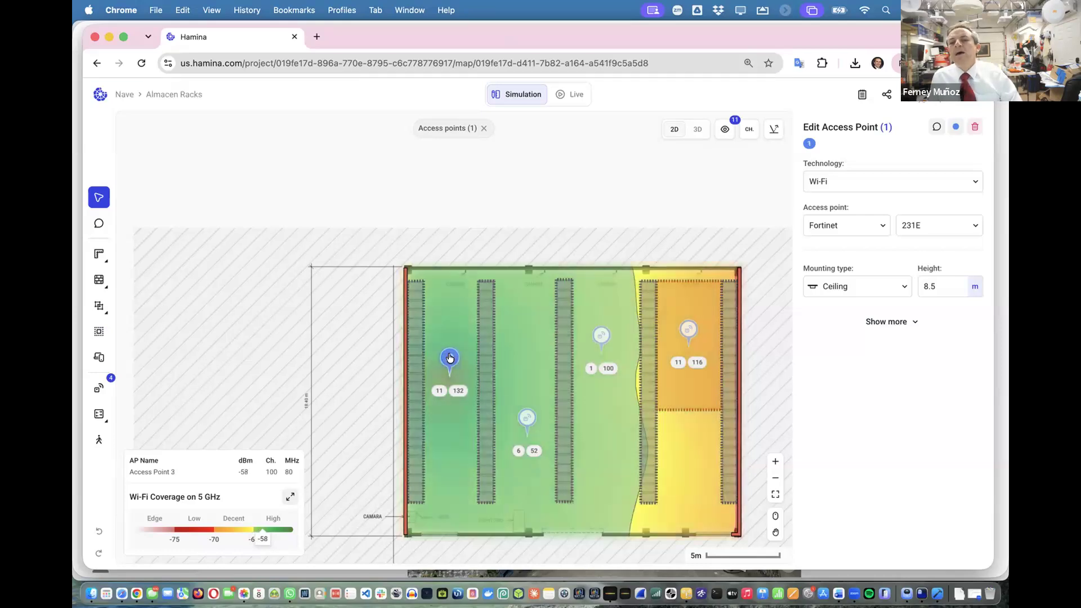
click(687, 329)
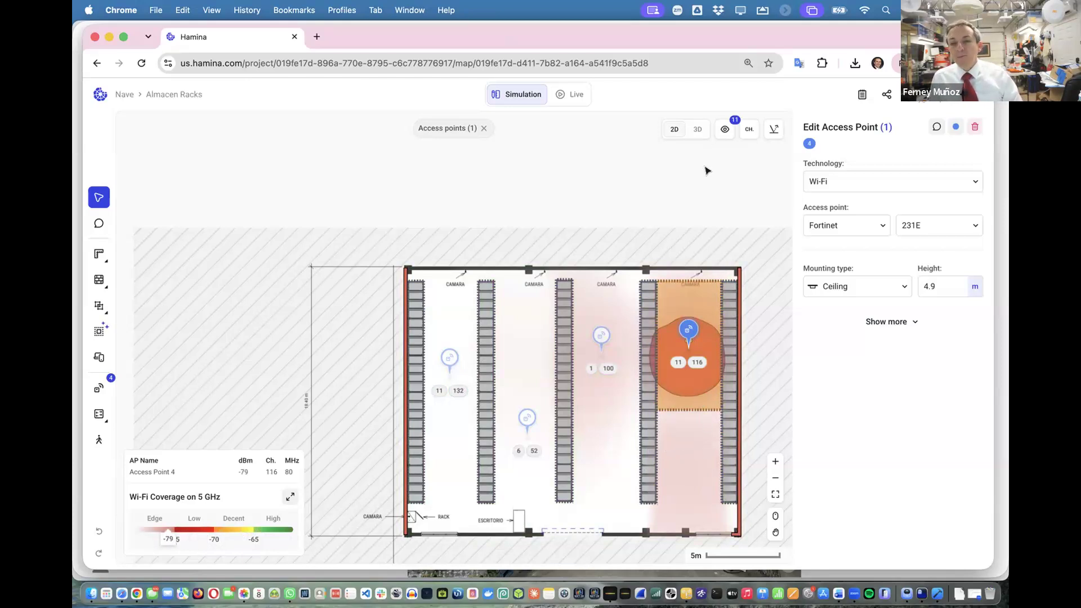
Examine the orange block above access point 4 in 3D, and view access point 3's coverage in 3D and 2D
click(698, 129)
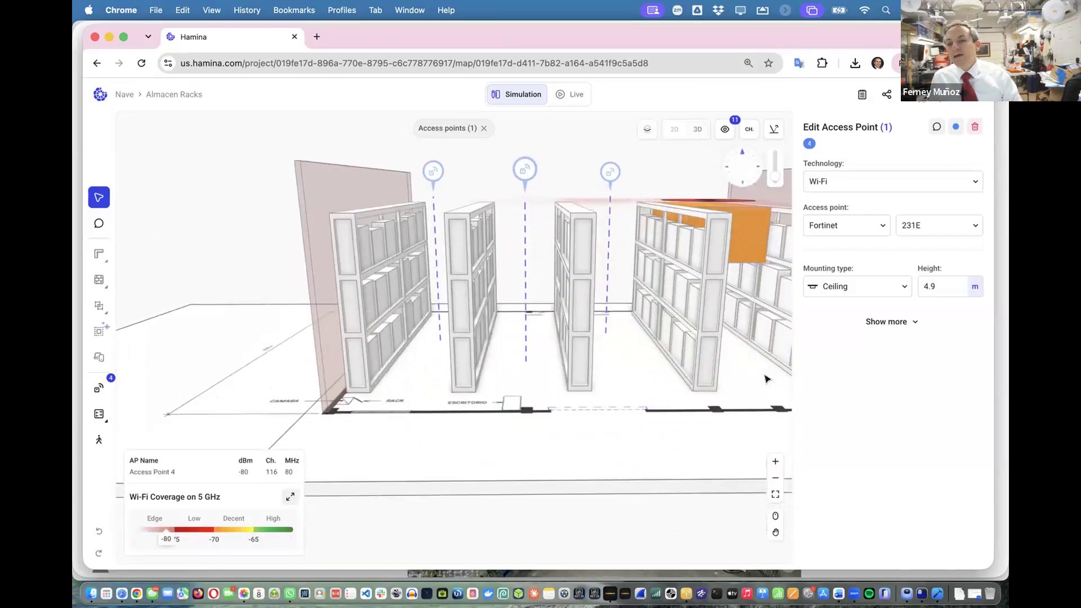
click(653, 359)
drag(765, 360, 659, 345)
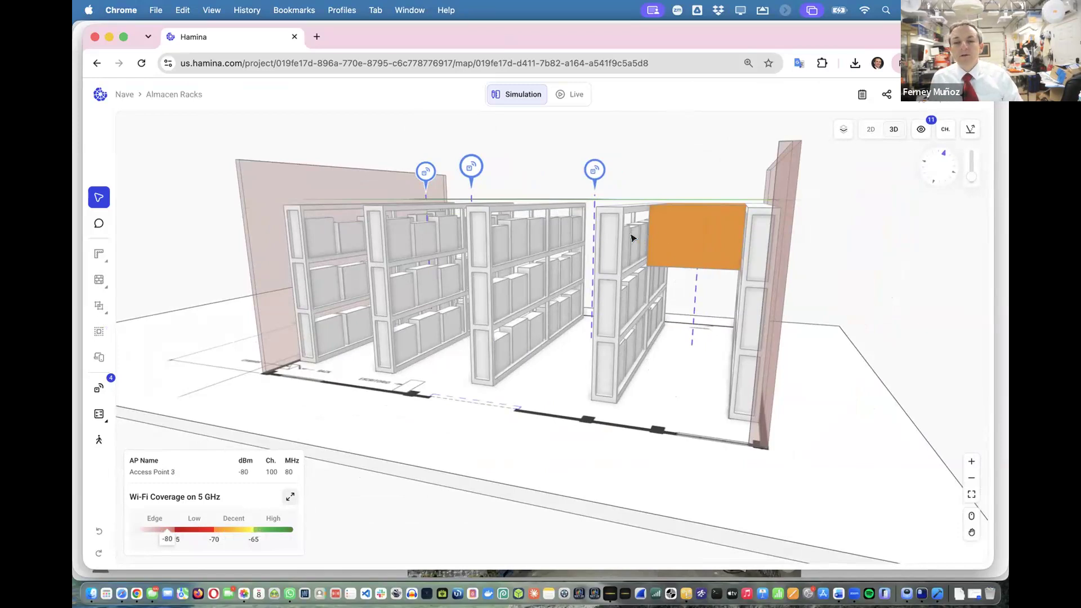
click(591, 170)
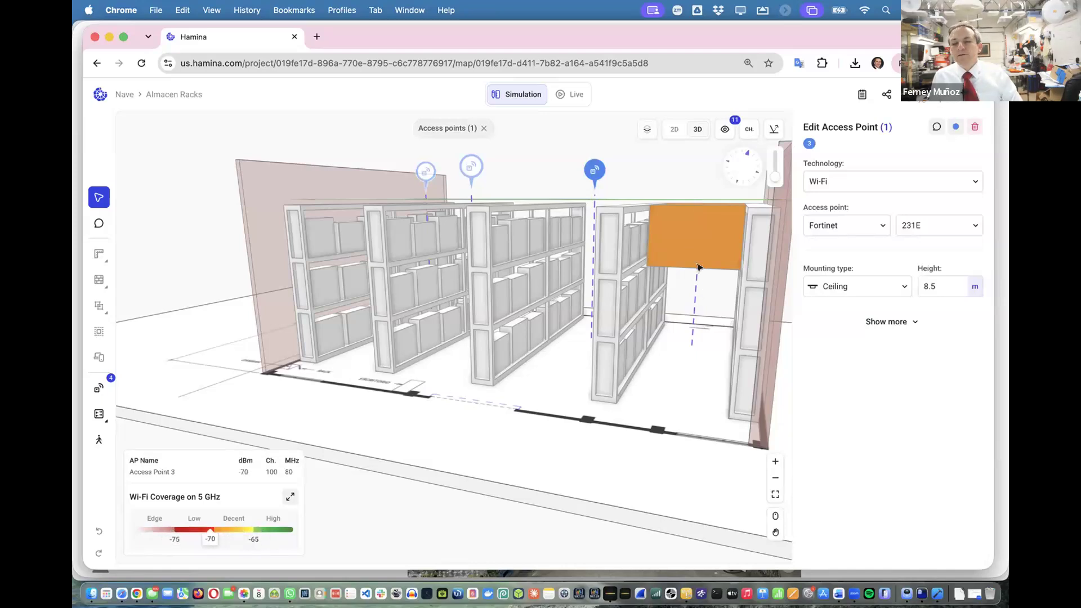
drag(681, 230, 692, 358)
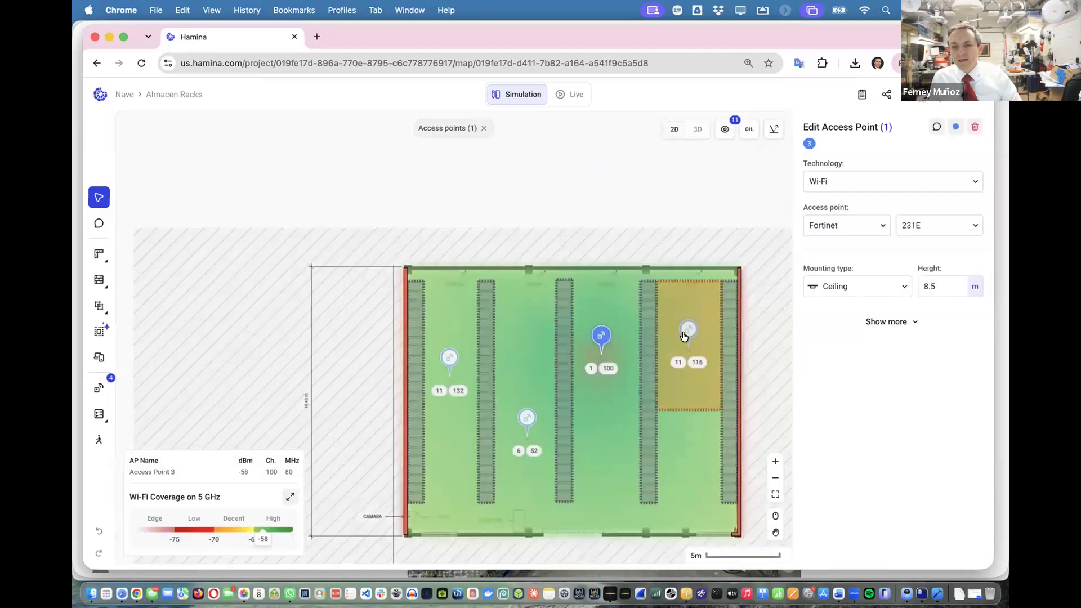
Isolate access point 4's coverage on the 2D plan and lower the heatmap client height to 6.3 m
click(685, 336)
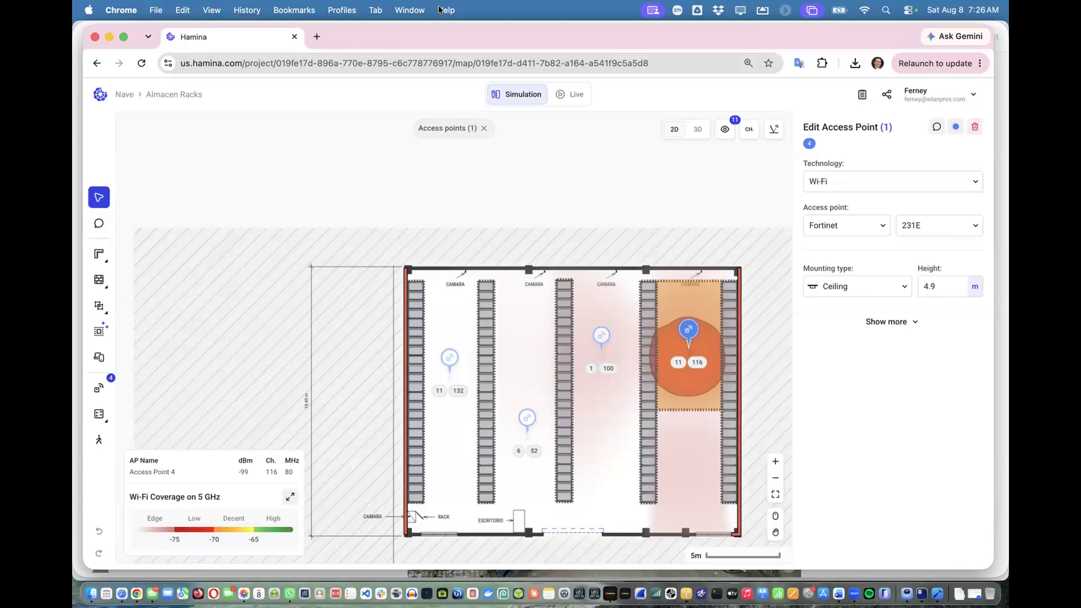
click(290, 497)
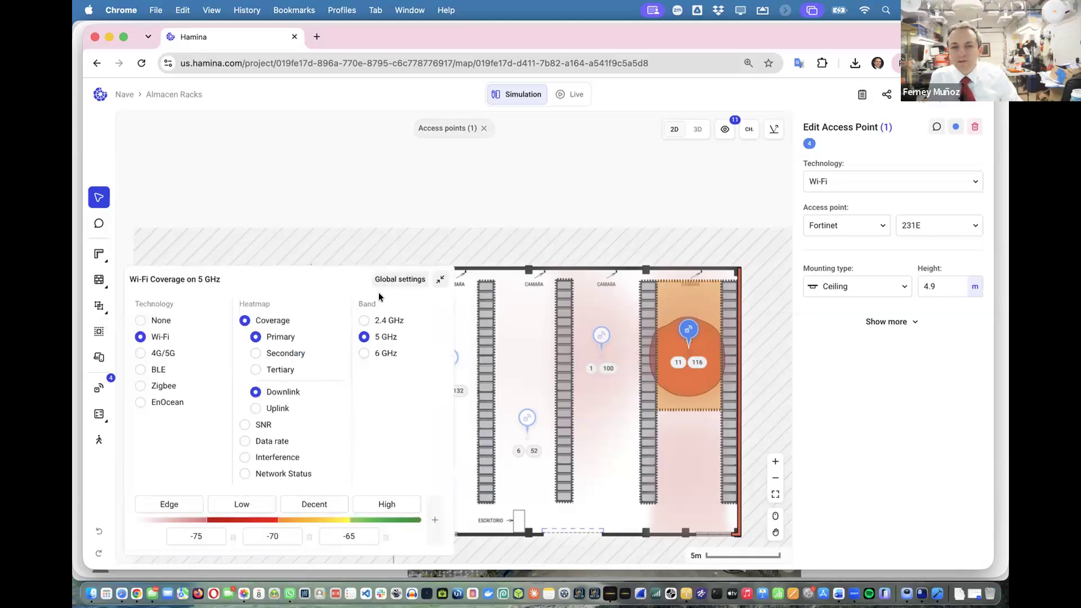
click(400, 280)
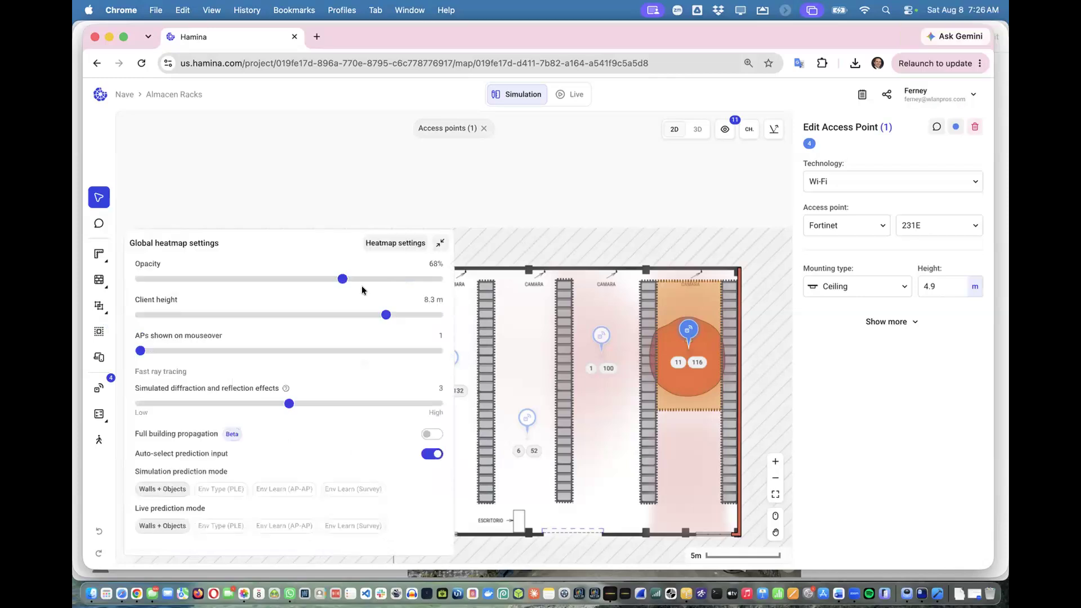
drag(379, 316, 323, 313)
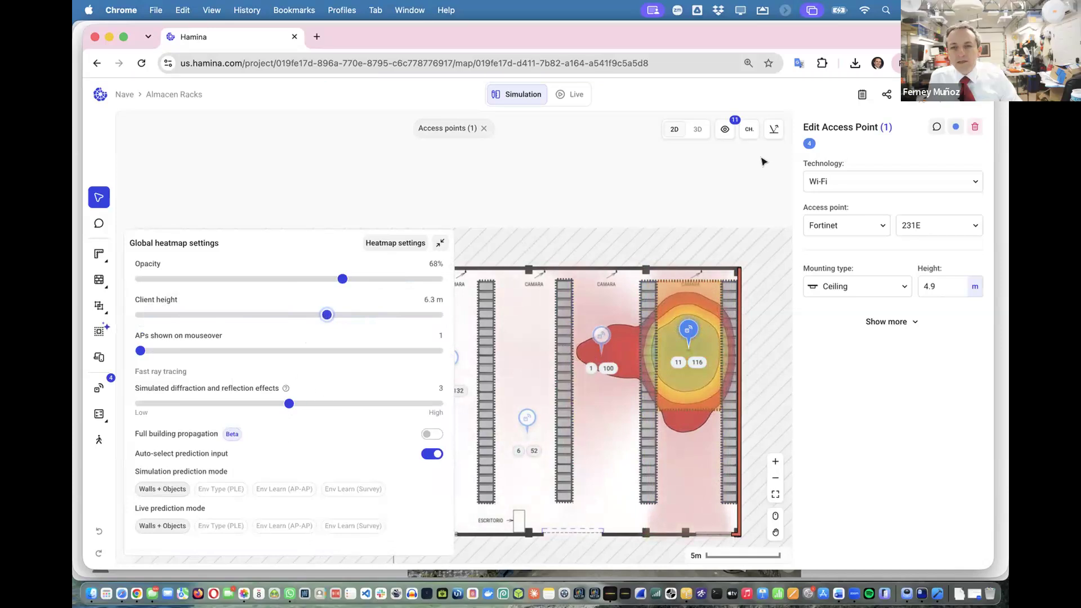
Switch to 3D, turn off displaying the heatmap at client height, and set the client height to 2.8 m
click(698, 129)
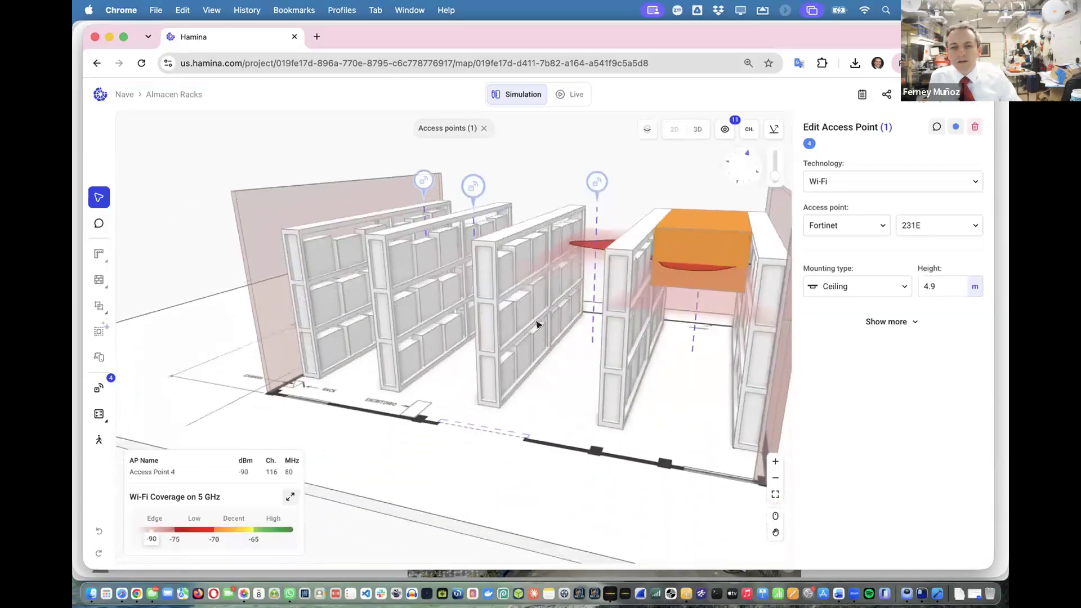
click(290, 497)
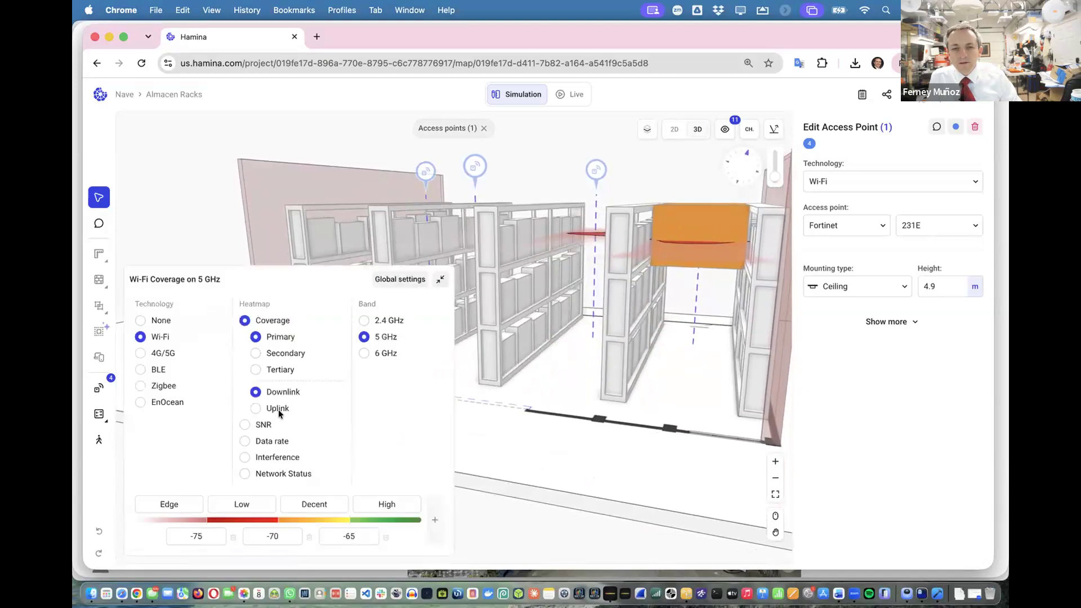
click(389, 280)
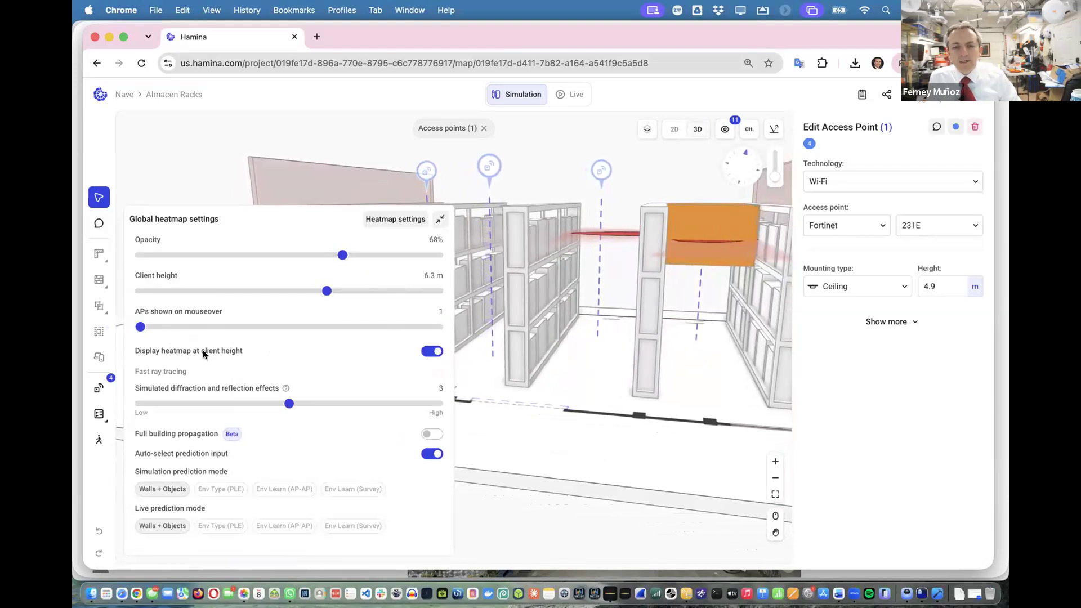
click(426, 350)
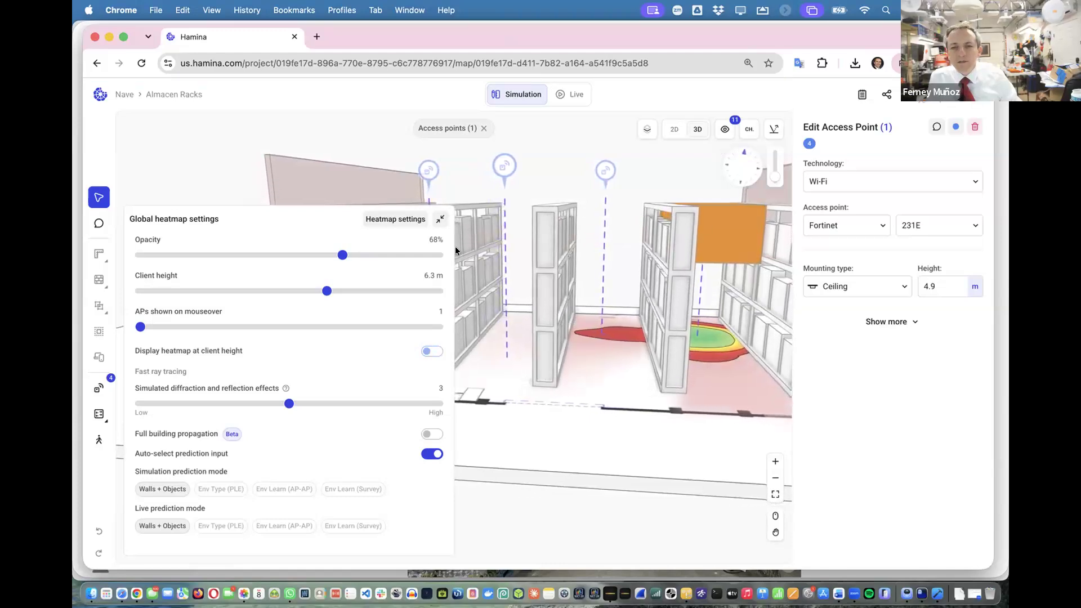
drag(326, 290, 219, 262)
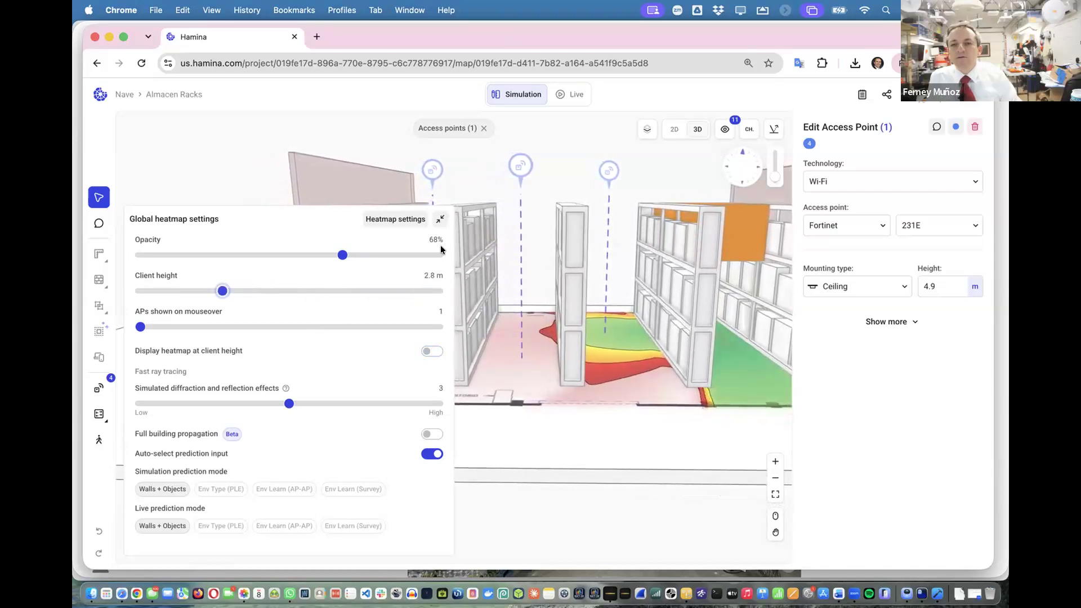
Turn on displaying the heatmap at client height and raise the client height to 8.6 m
drag(651, 315, 548, 296)
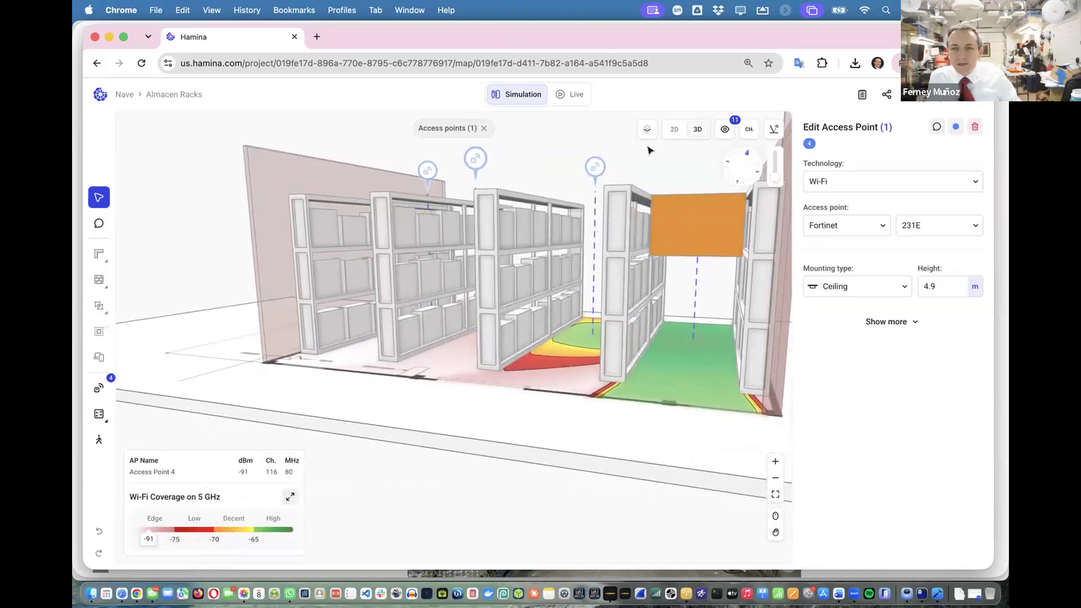
click(290, 497)
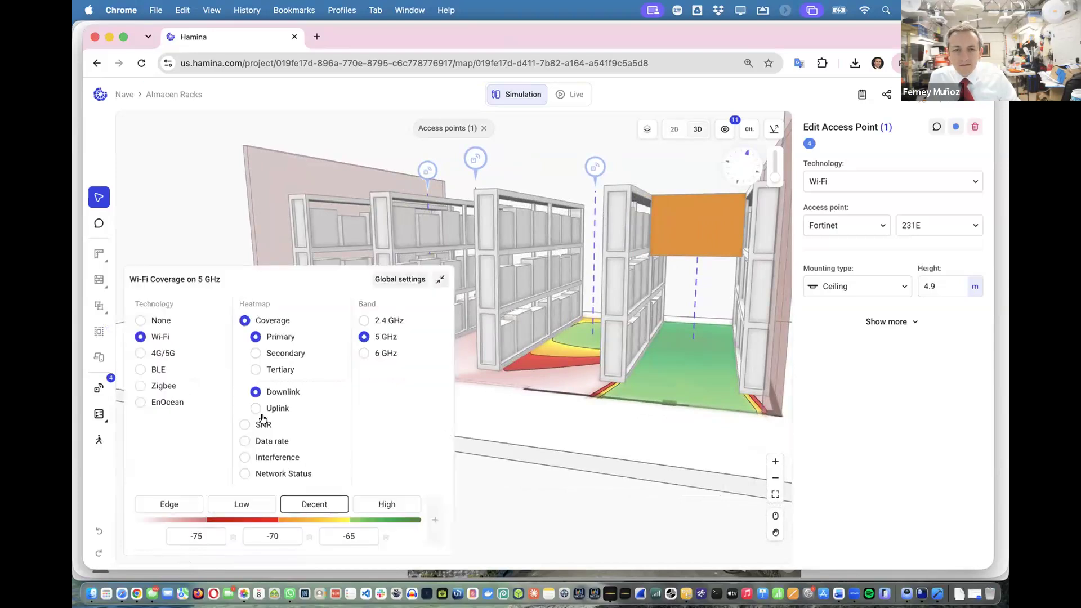
click(385, 280)
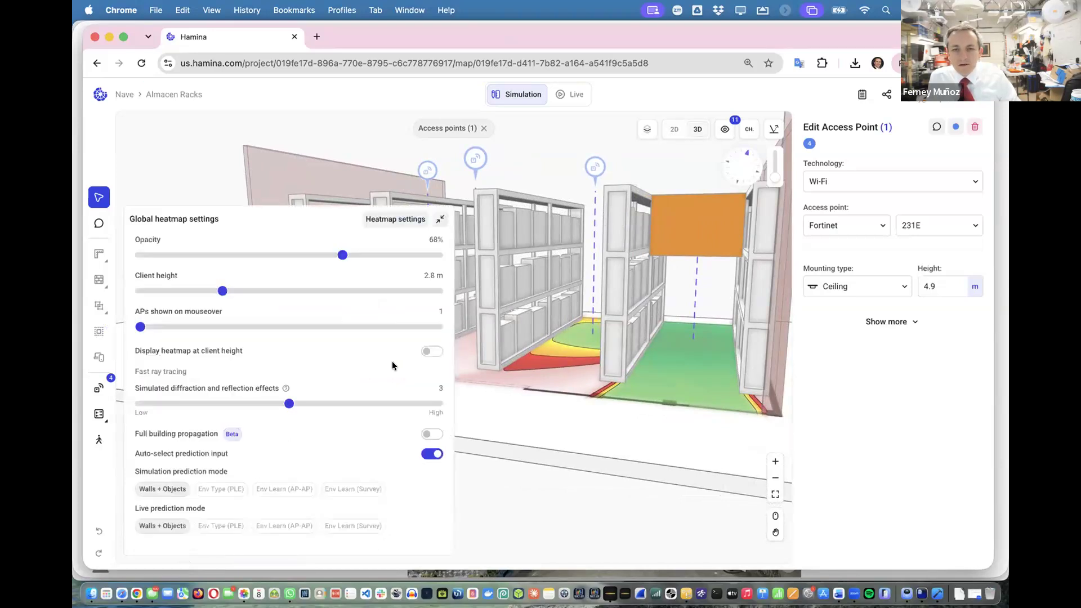
click(427, 352)
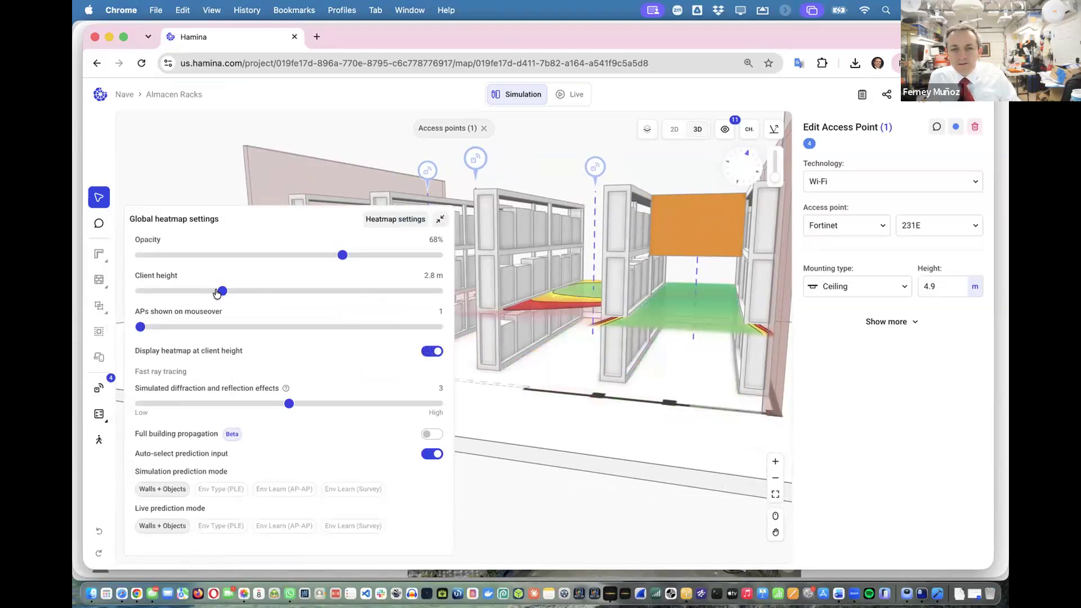
drag(217, 292, 393, 305)
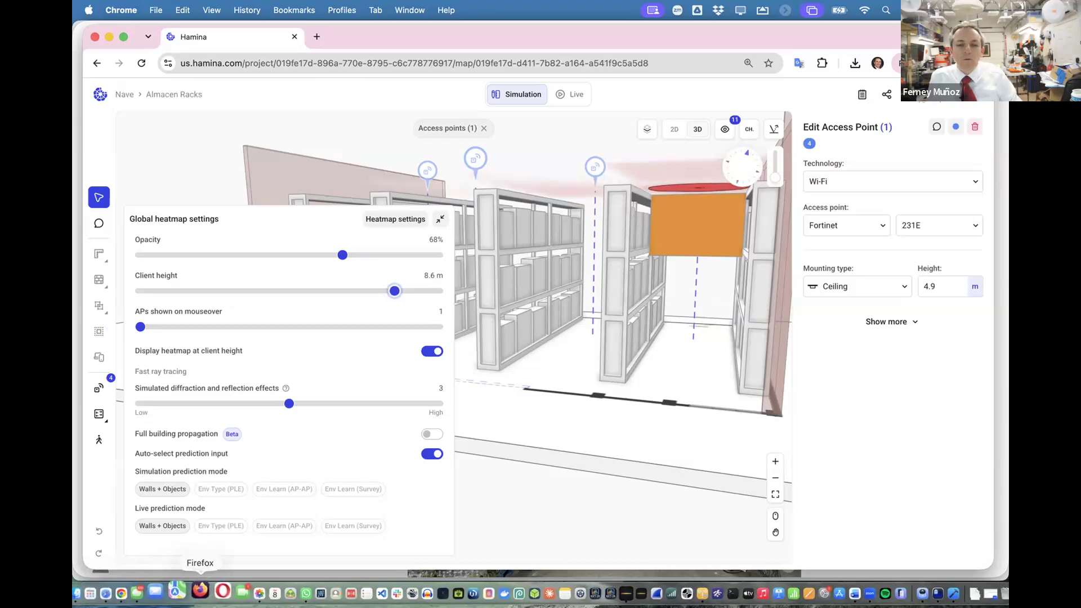
Switch to Photos and open the photo collection taken at Santo Domingo from the map
click(244, 590)
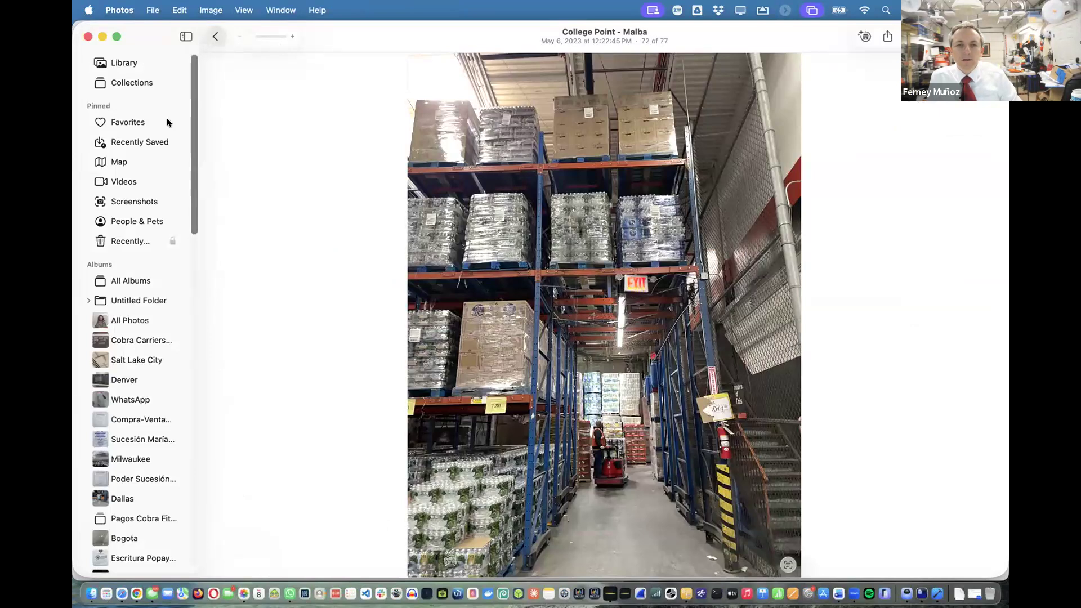
click(116, 163)
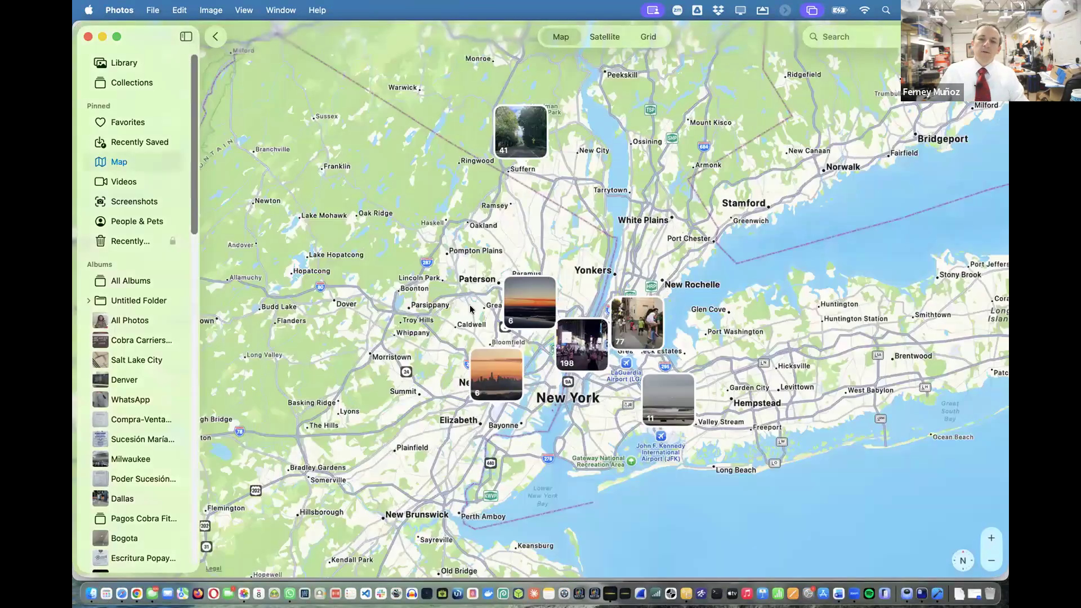
scroll(468, 309, down, 5)
scroll(496, 415, down, 3)
scroll(496, 415, down, 10)
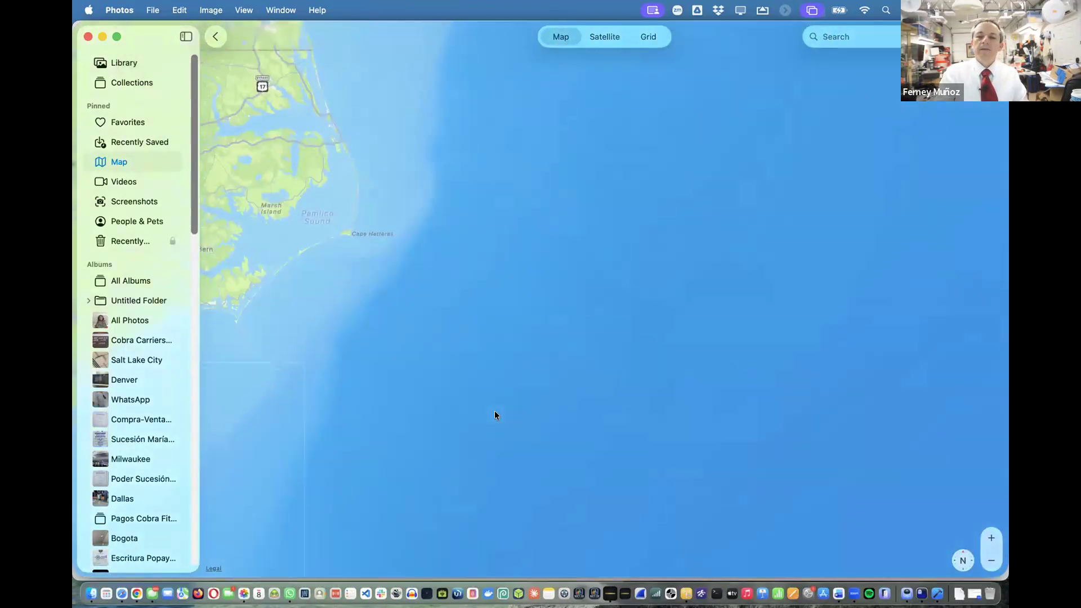
scroll(491, 415, down, 15)
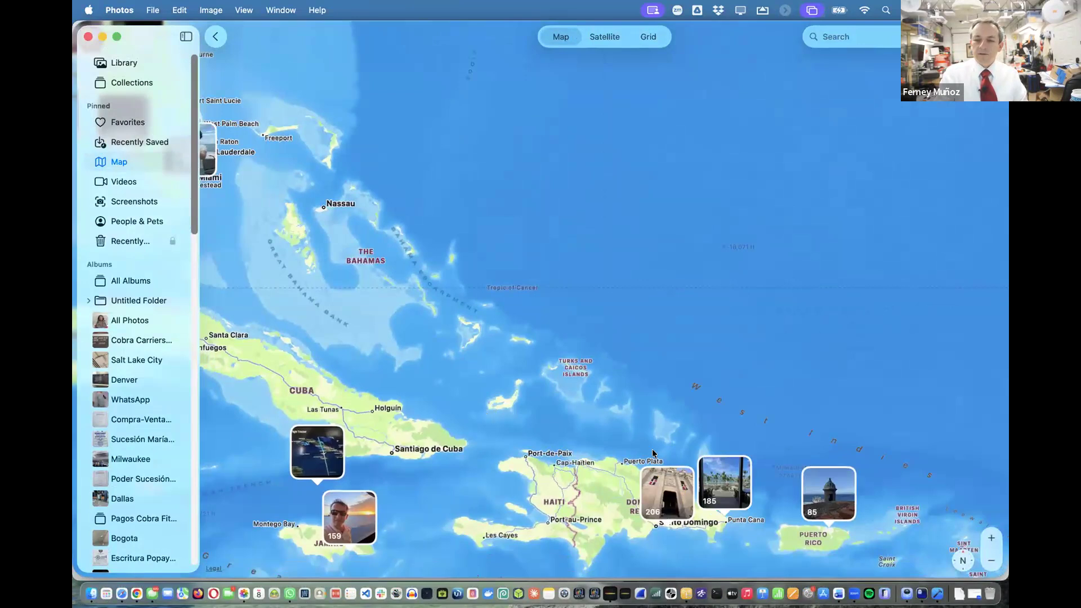
scroll(673, 475, up, 3)
scroll(678, 478, down, 2)
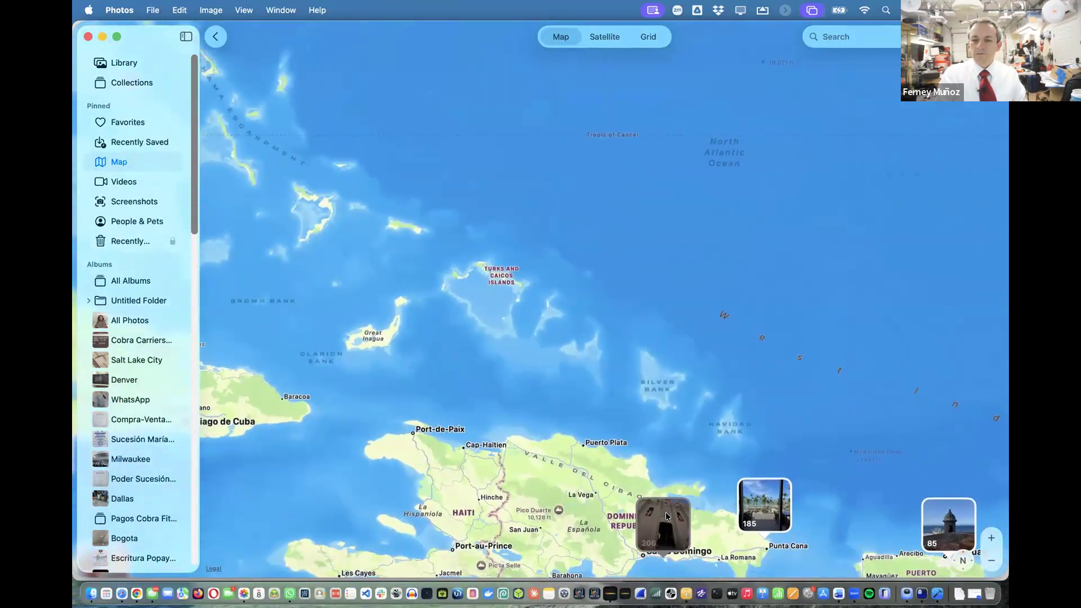
click(680, 512)
Open a La Guáyiga warehouse aisle photo and browse back to the 29-second video filmed above the racks
scroll(710, 482, up, 15)
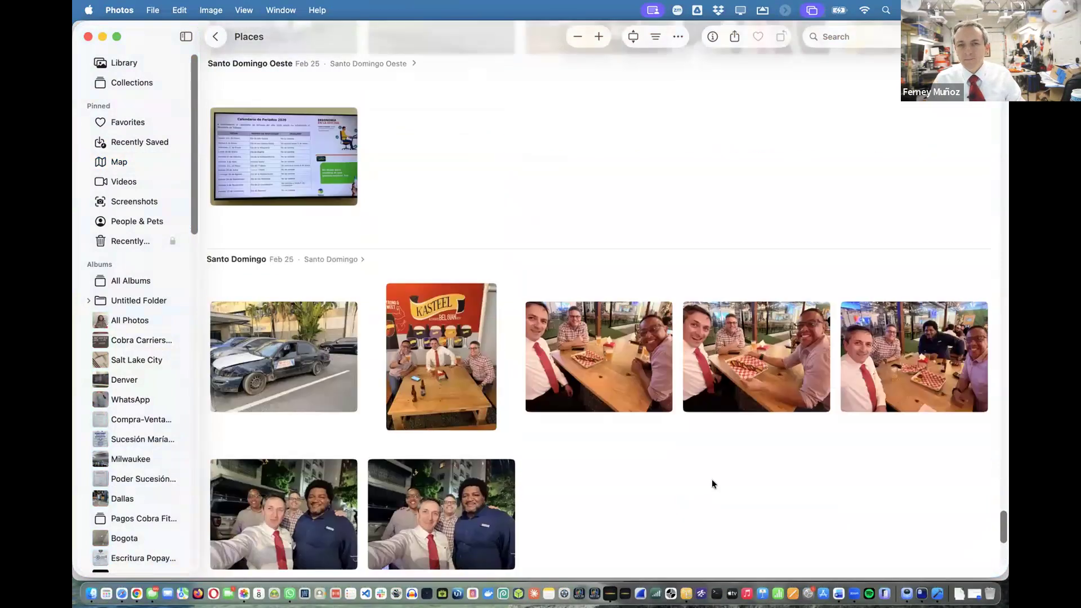
scroll(713, 482, up, 4)
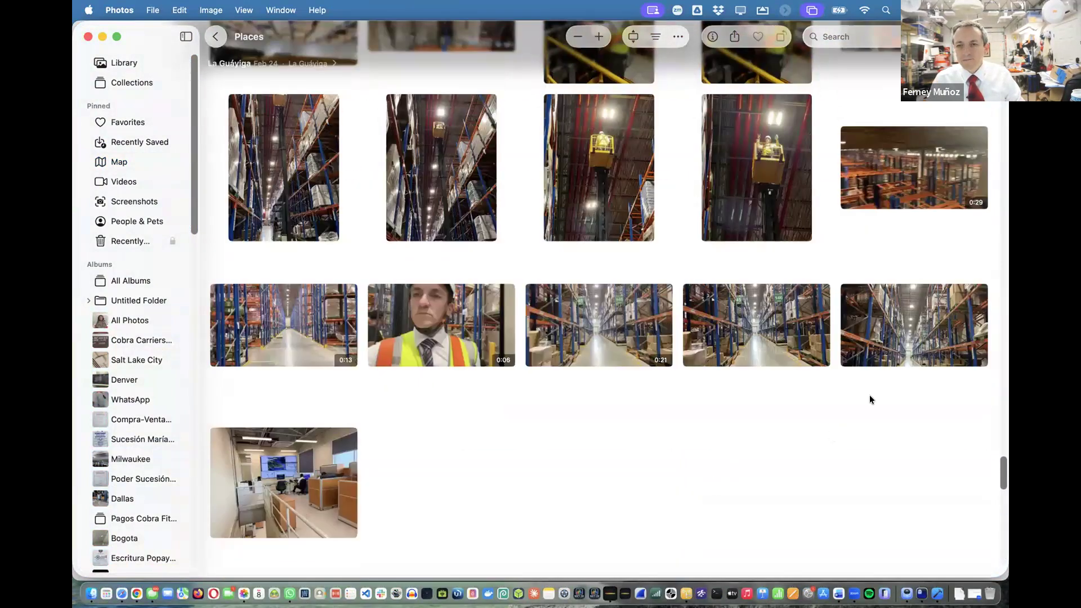
double_click(891, 336)
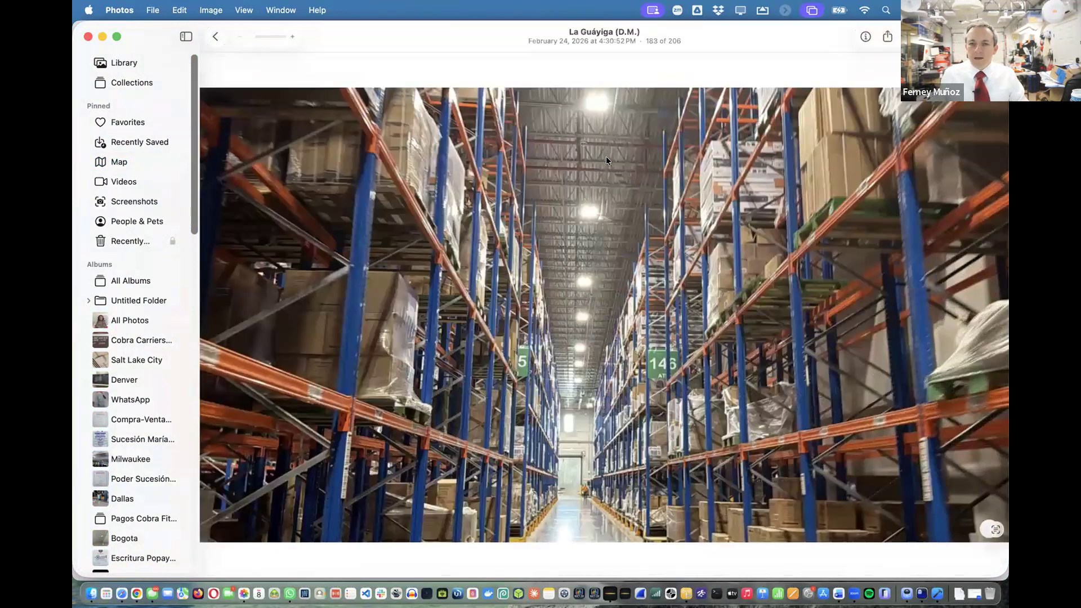
key(Left)
key(Left)
key(Left)
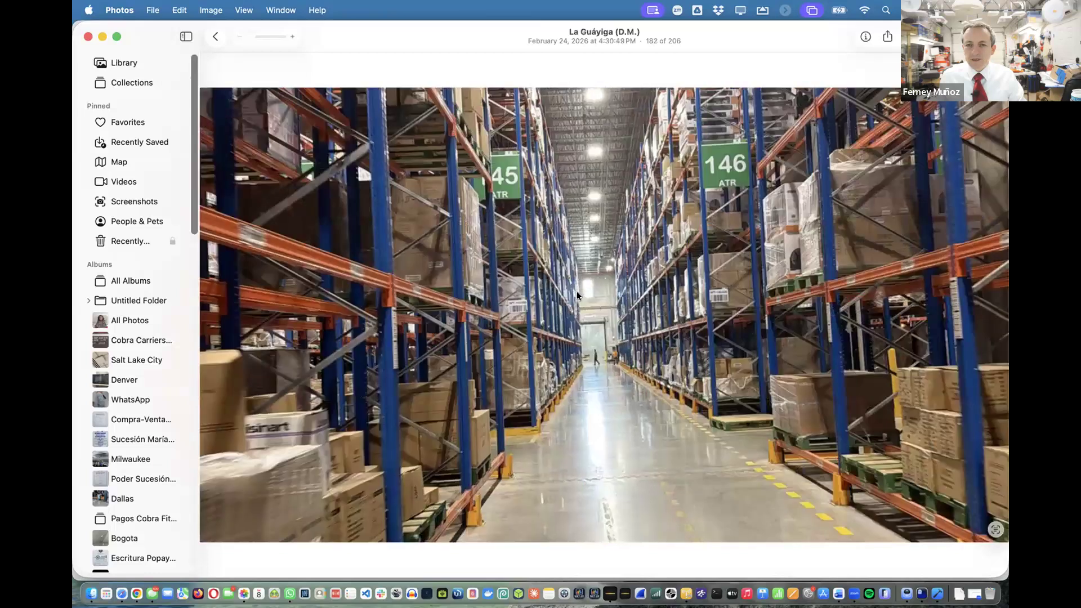
key(Left)
key(Left)
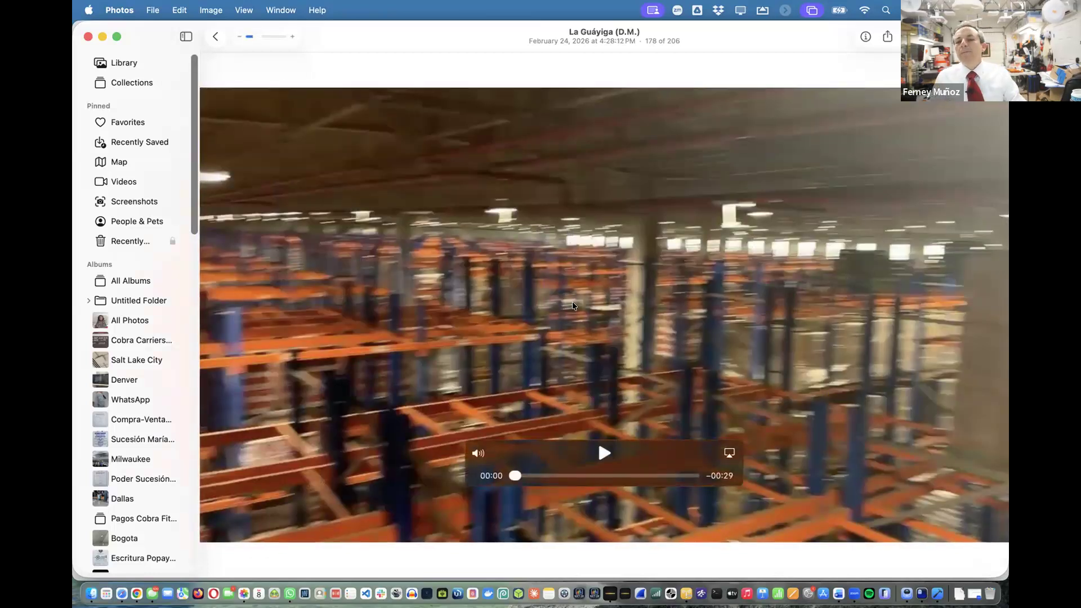
Play the rack video muted, pause it, and scrub through it to 0:18 to examine the space above the racks
click(603, 454)
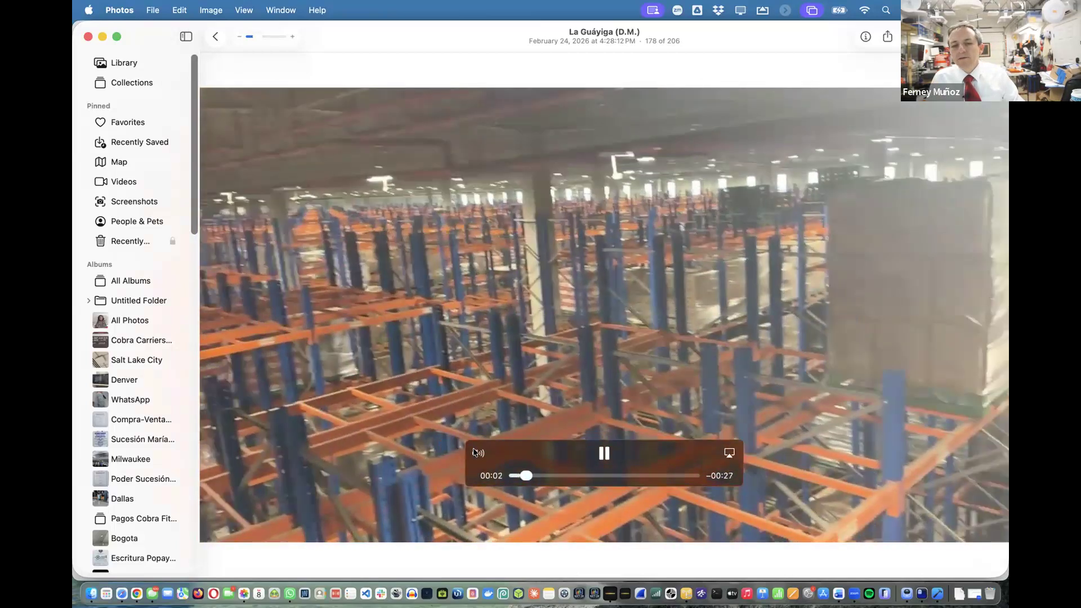
click(479, 453)
drag(528, 475, 534, 477)
click(604, 452)
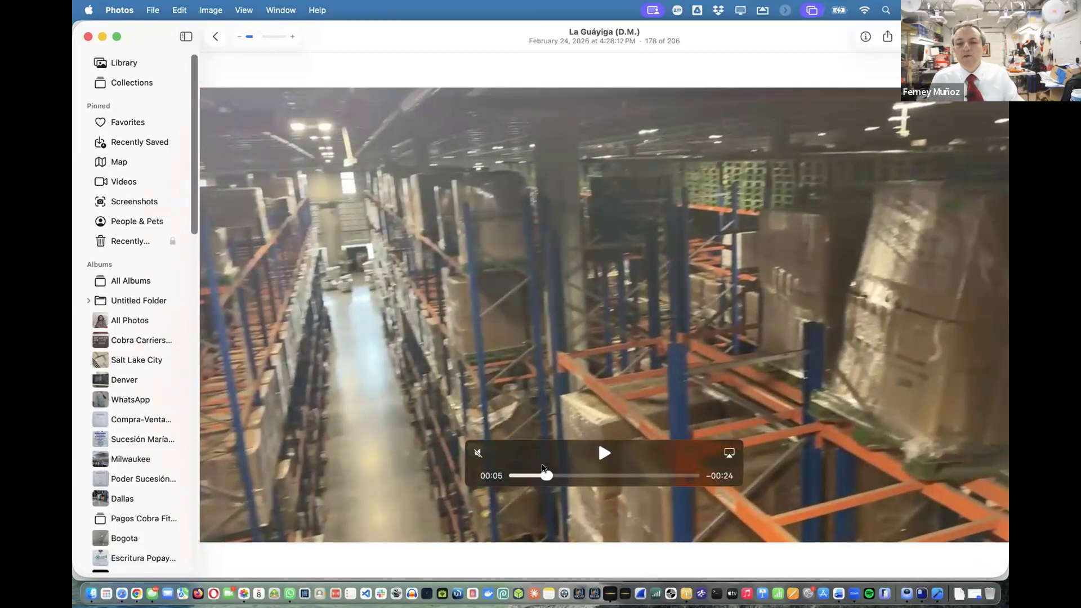
drag(548, 475, 571, 476)
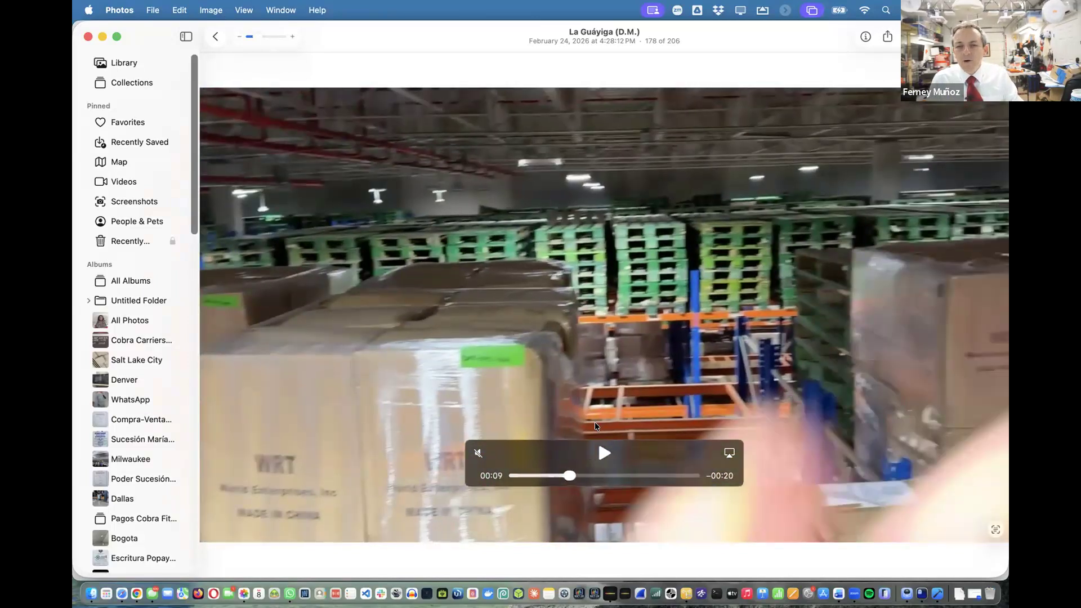
drag(574, 477, 509, 475)
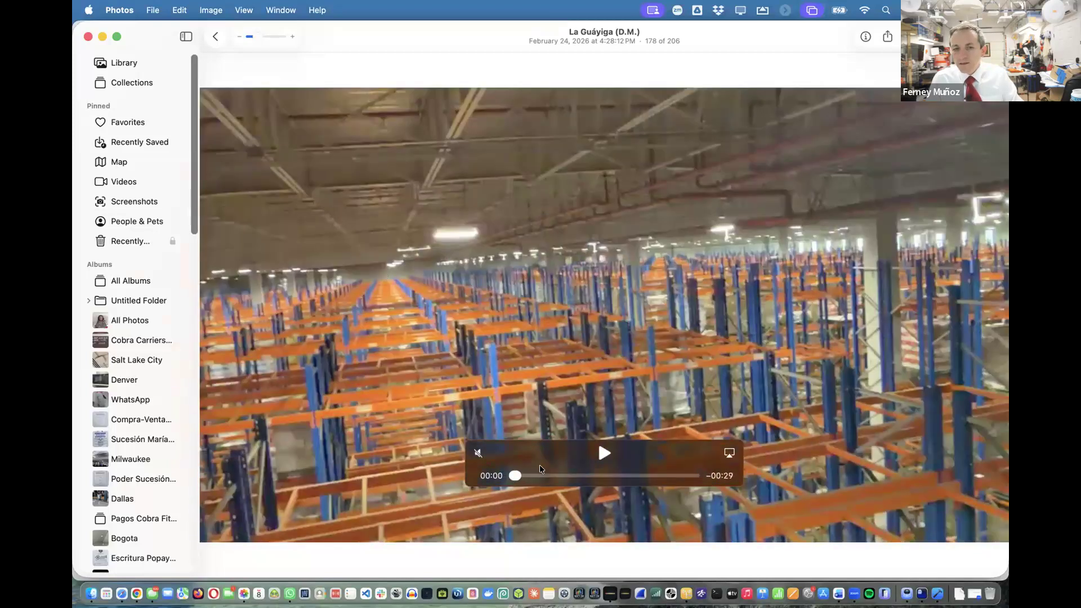
drag(507, 477, 617, 468)
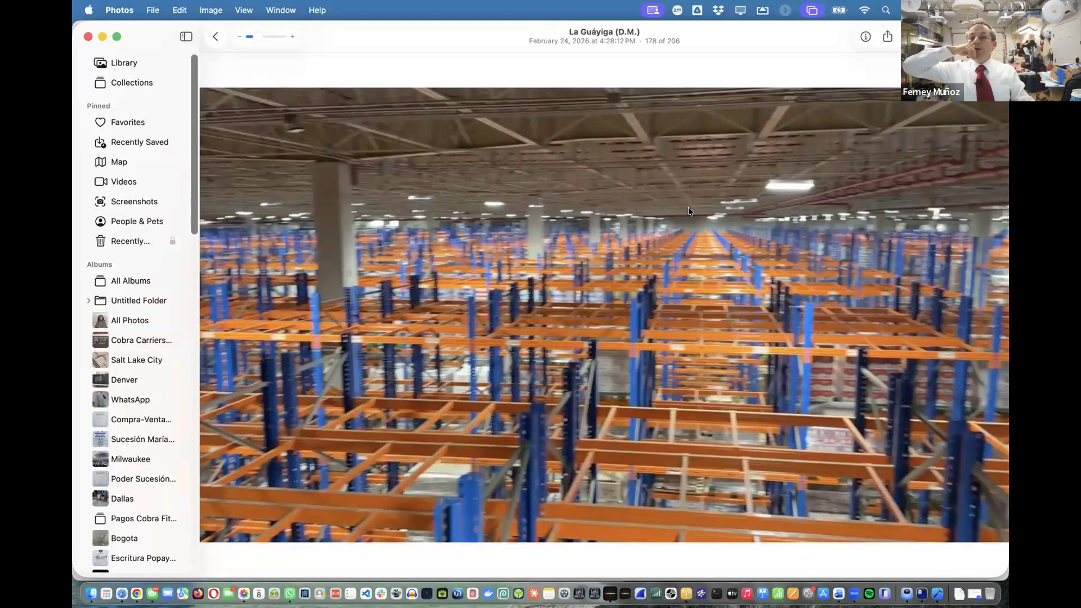
mouse_move(673, 182)
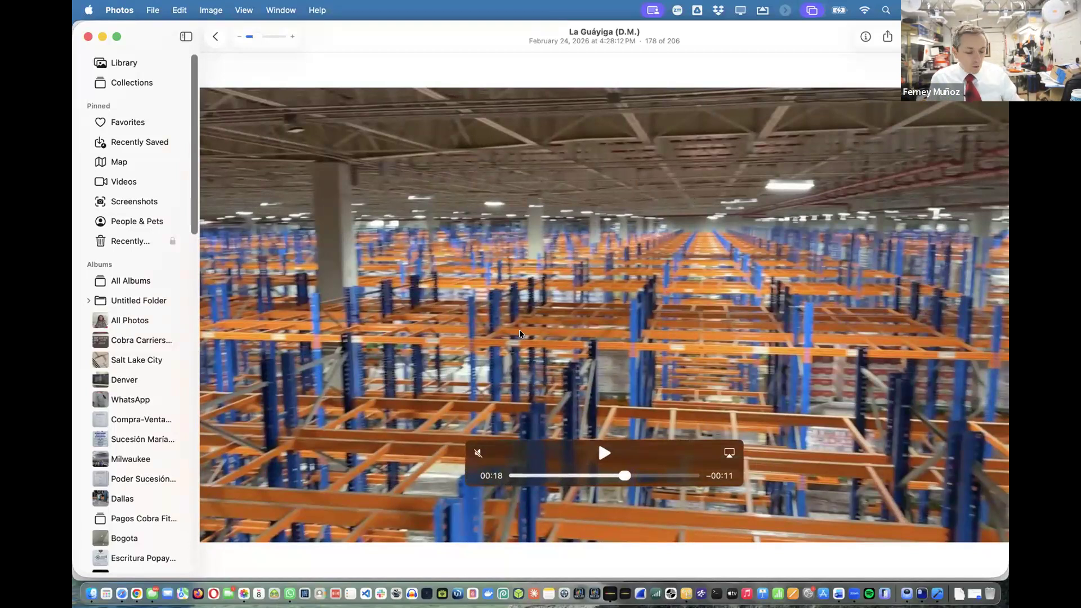
Return to Hamina in Chrome, deselect the access point, and view the combined coverage above the racks from a raised 3D angle
key(super+Tab)
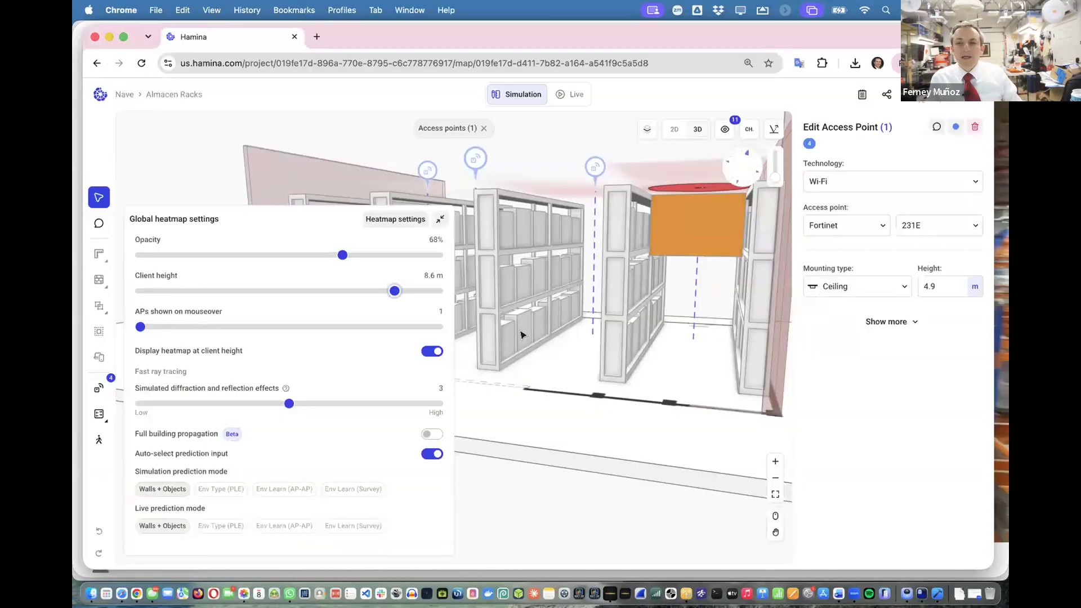
click(543, 415)
drag(544, 355, 620, 428)
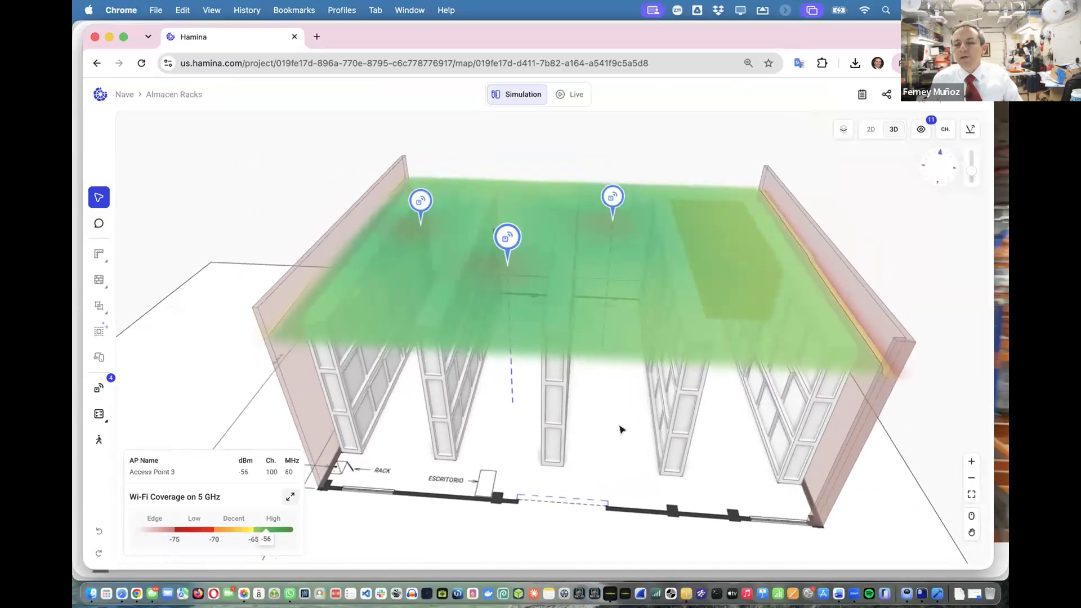
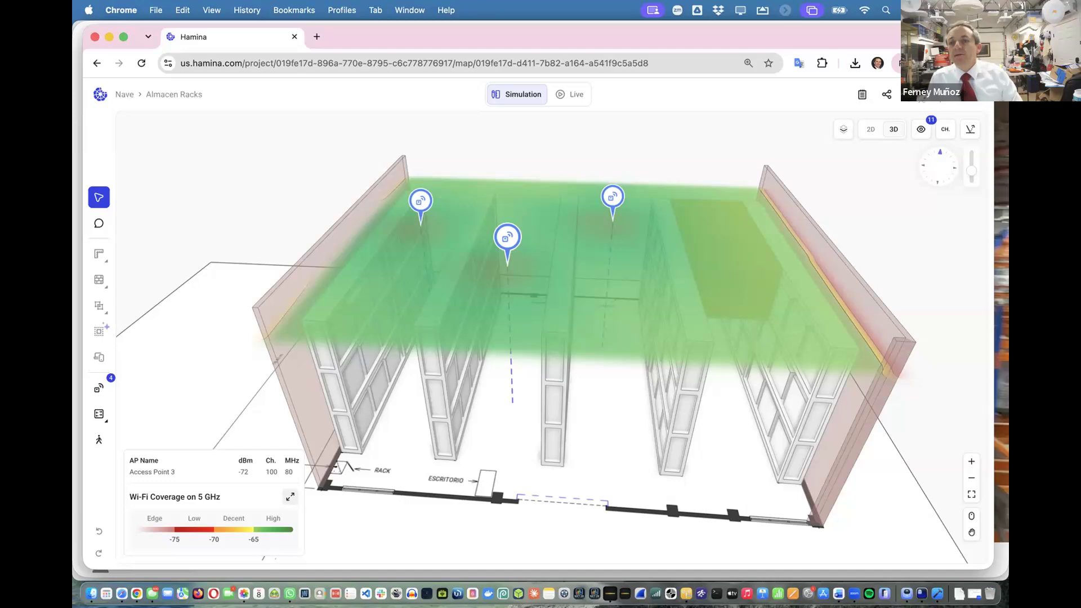
Switch back to Photos and rewind the rack video to 0:04 to show the aisle from above
key(super+Tab)
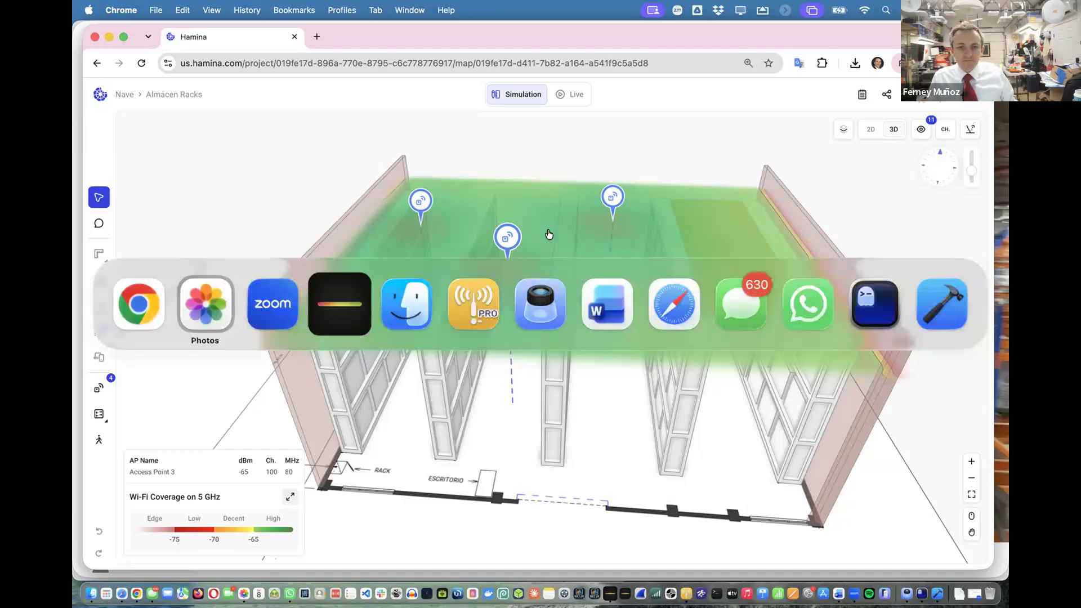
mouse_move(522, 295)
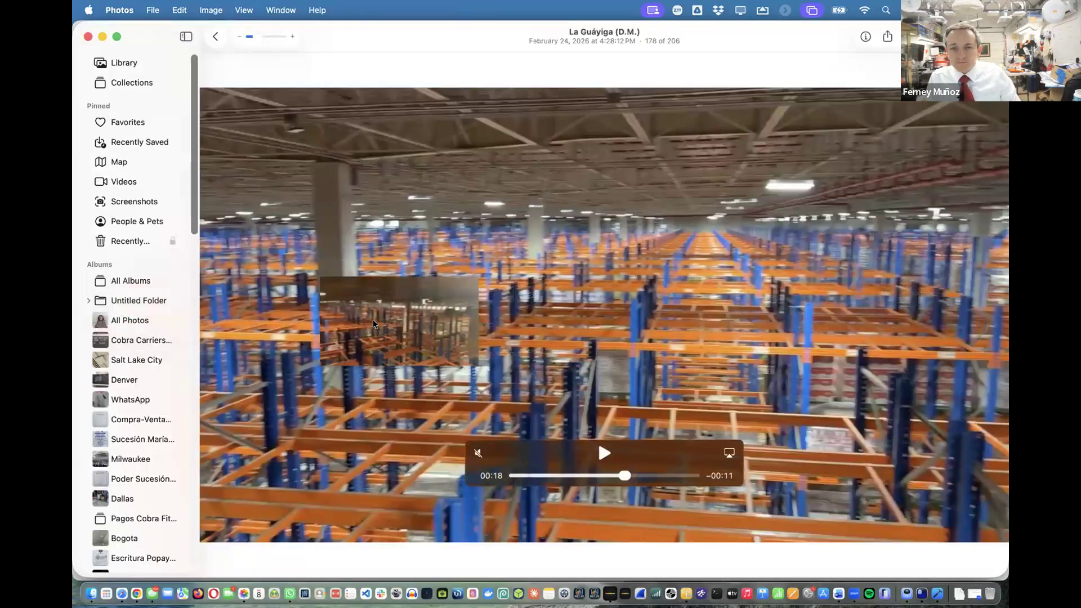
click(618, 476)
drag(595, 478, 541, 475)
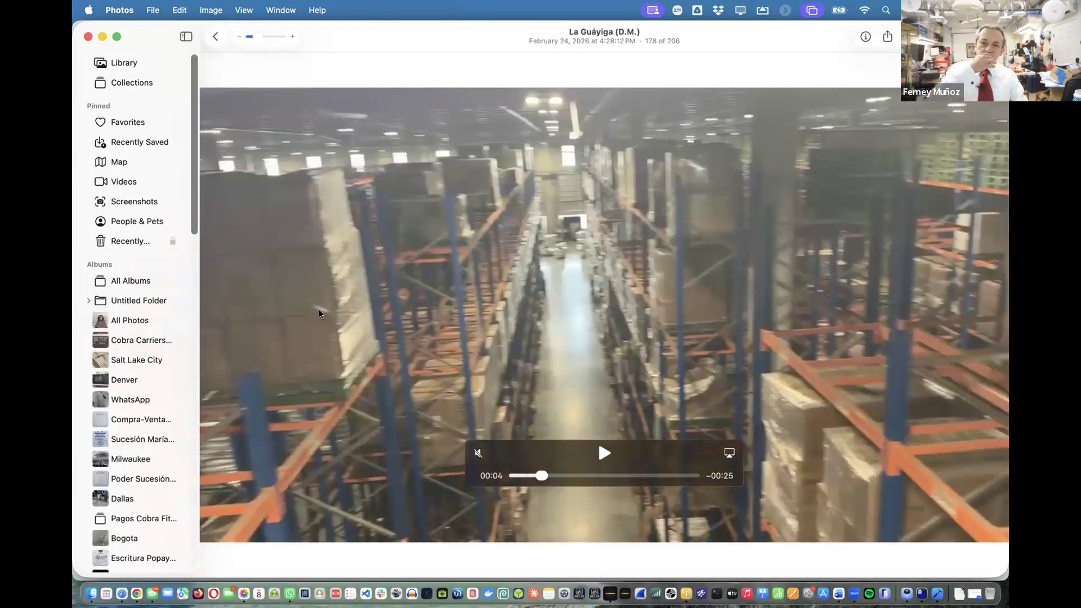
Return to the photo map and open the collection just north of Dallas, Texas
click(120, 163)
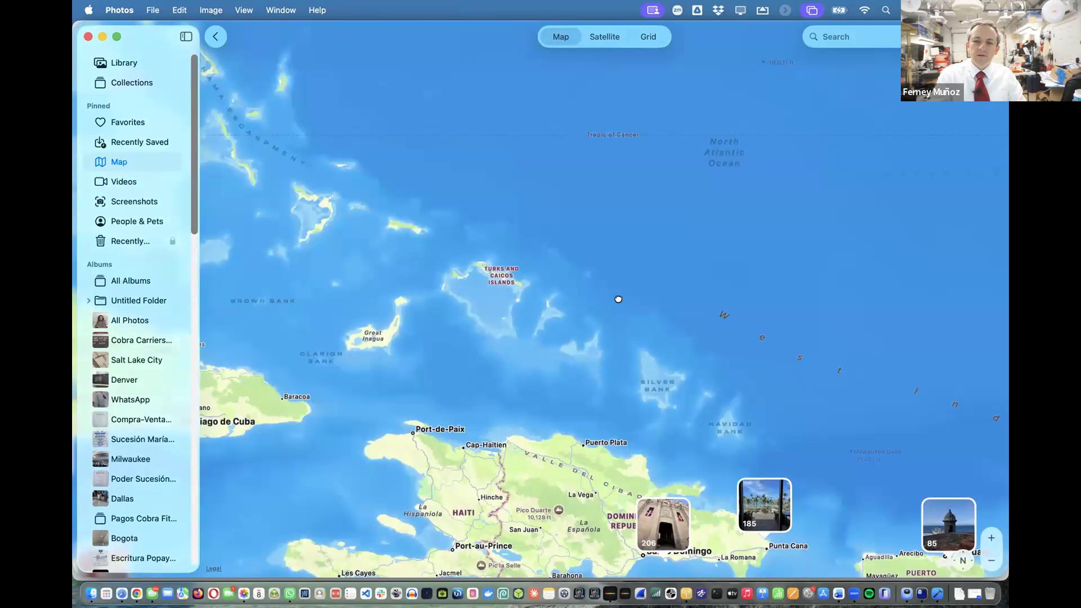
scroll(618, 299, down, 5)
drag(312, 393, 451, 343)
scroll(372, 345, up, 10)
scroll(372, 345, left, 10)
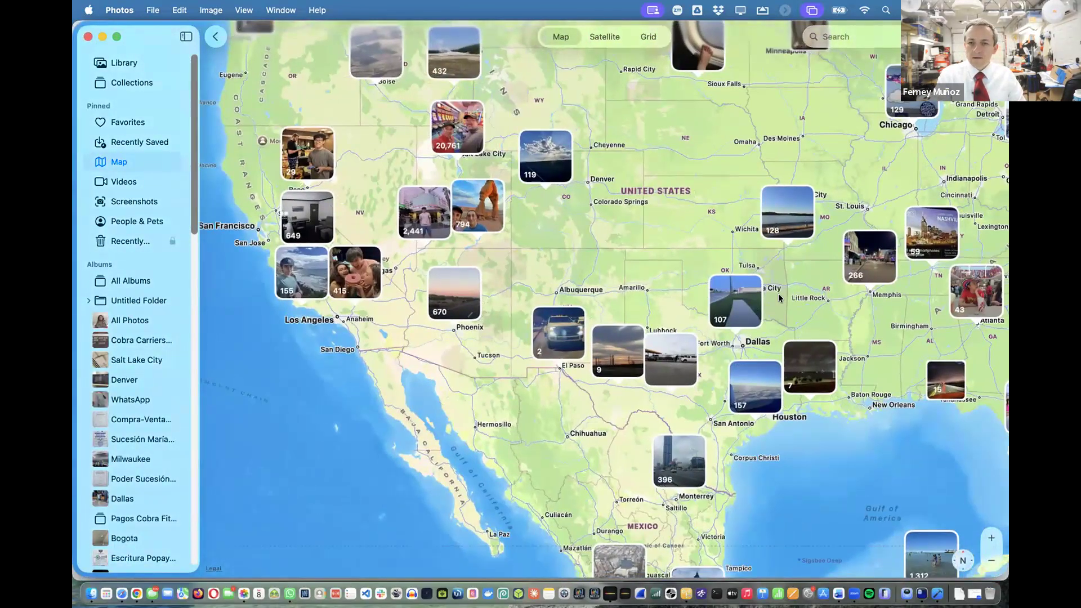
scroll(715, 310, up, 5)
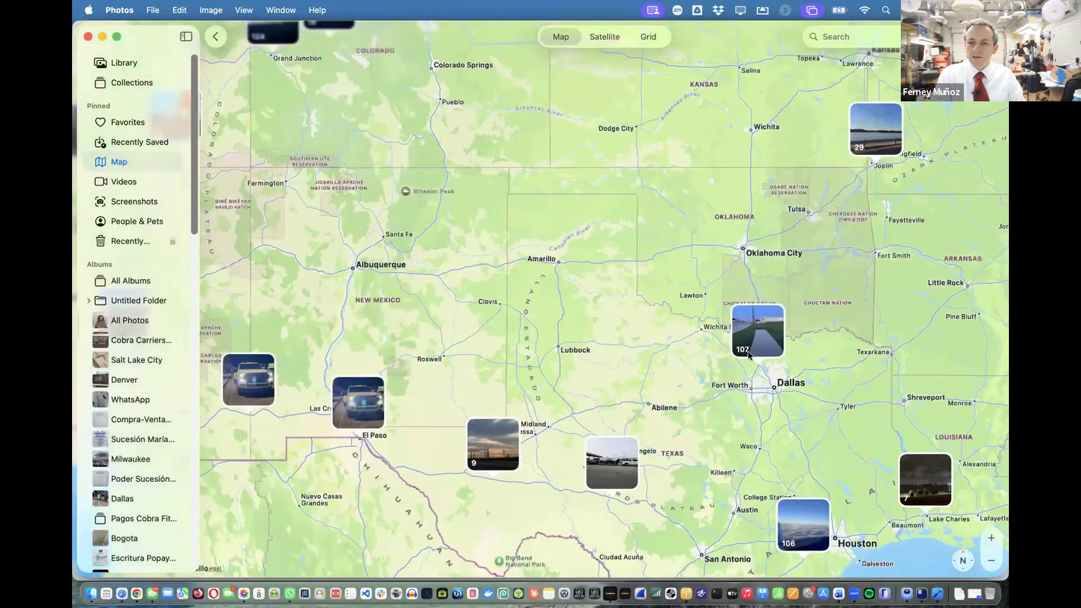
click(748, 341)
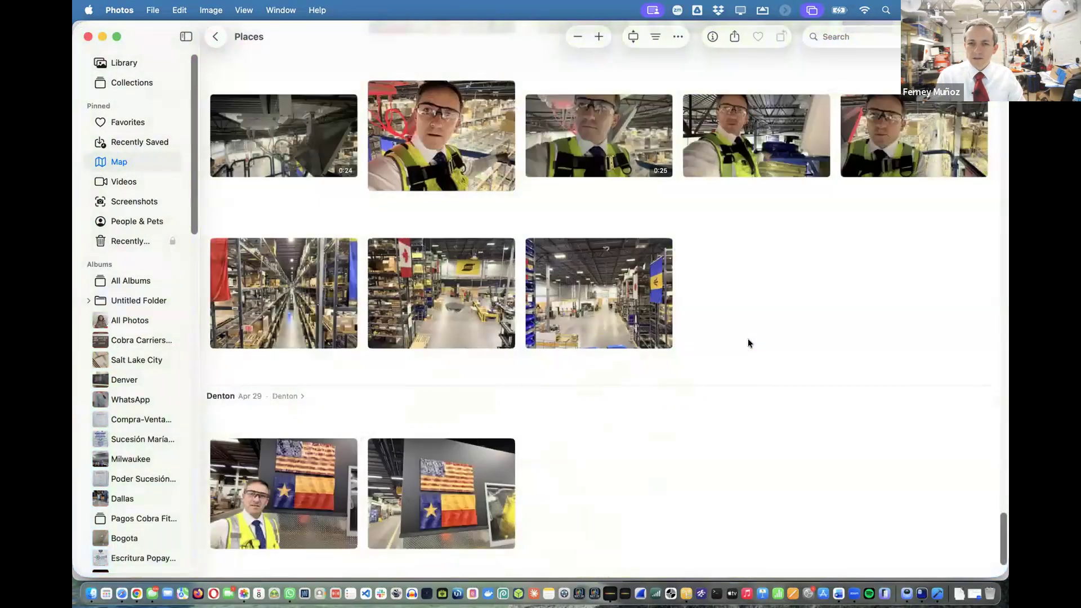
Open the Denton warehouse selfie and browse back to the 24-second video of the ceiling-mounted access point and antenna
scroll(572, 318, up, 5)
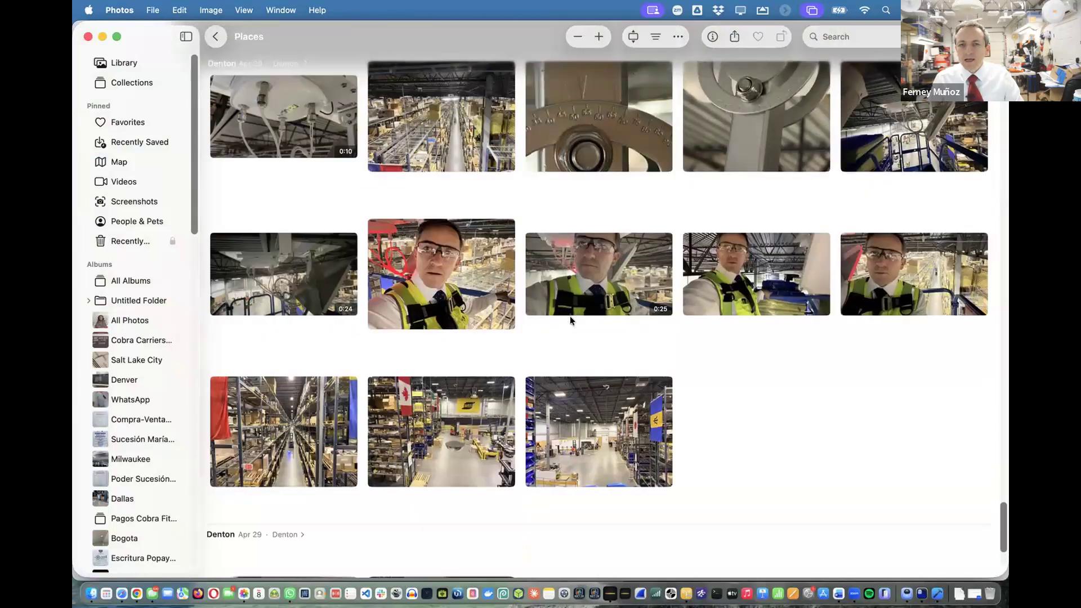
click(457, 302)
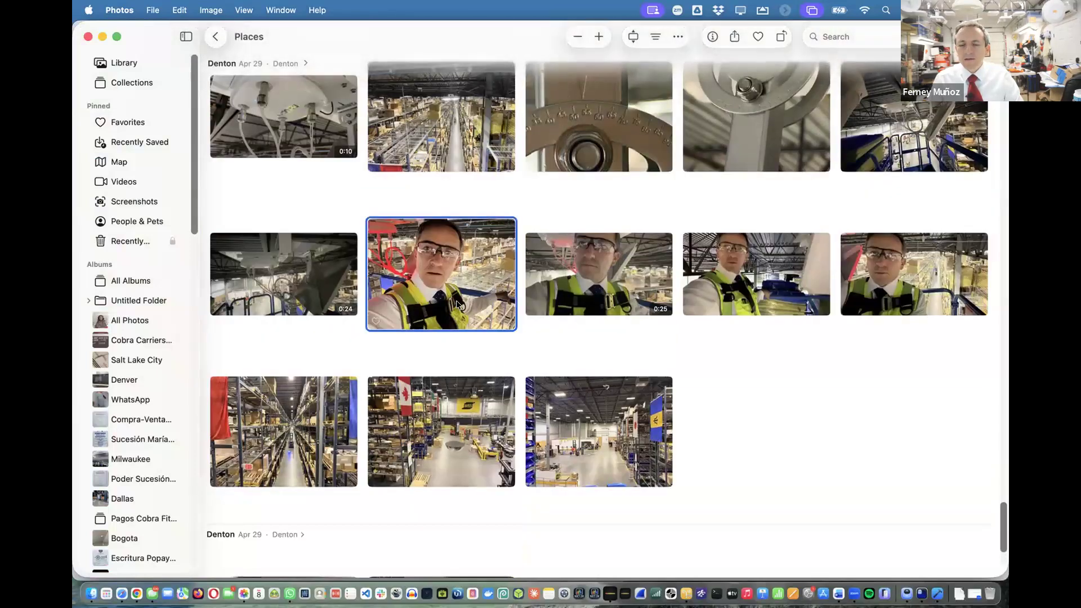
double_click(456, 305)
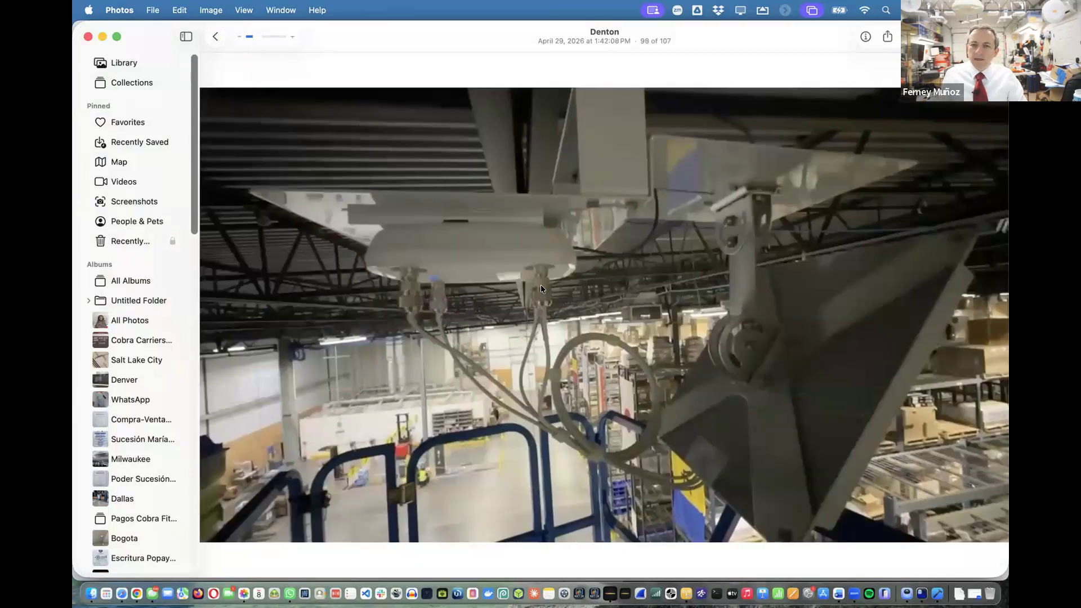
mouse_move(540, 285)
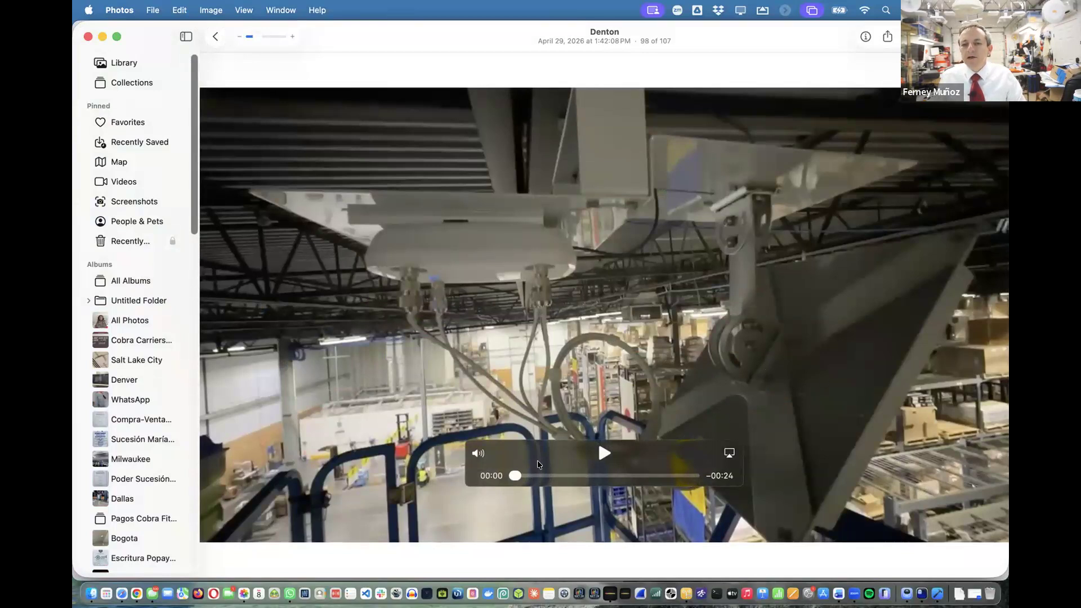
Skim the ceiling-mounted access point video to 0:06, move on to 0:22, and enlarge the frame showing the warehouse floor
drag(514, 477, 557, 485)
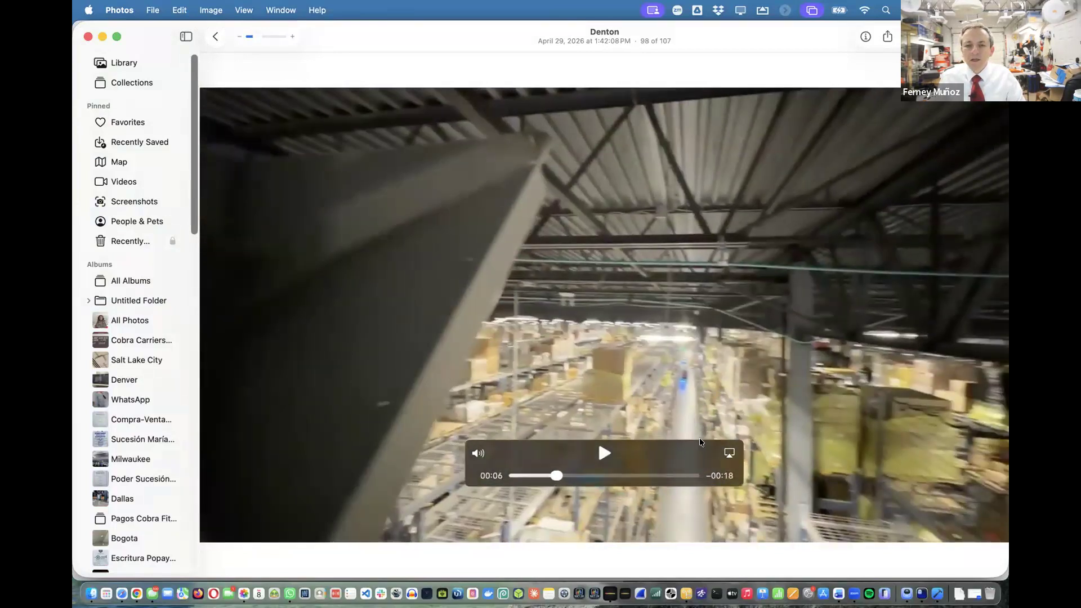
drag(563, 475, 675, 482)
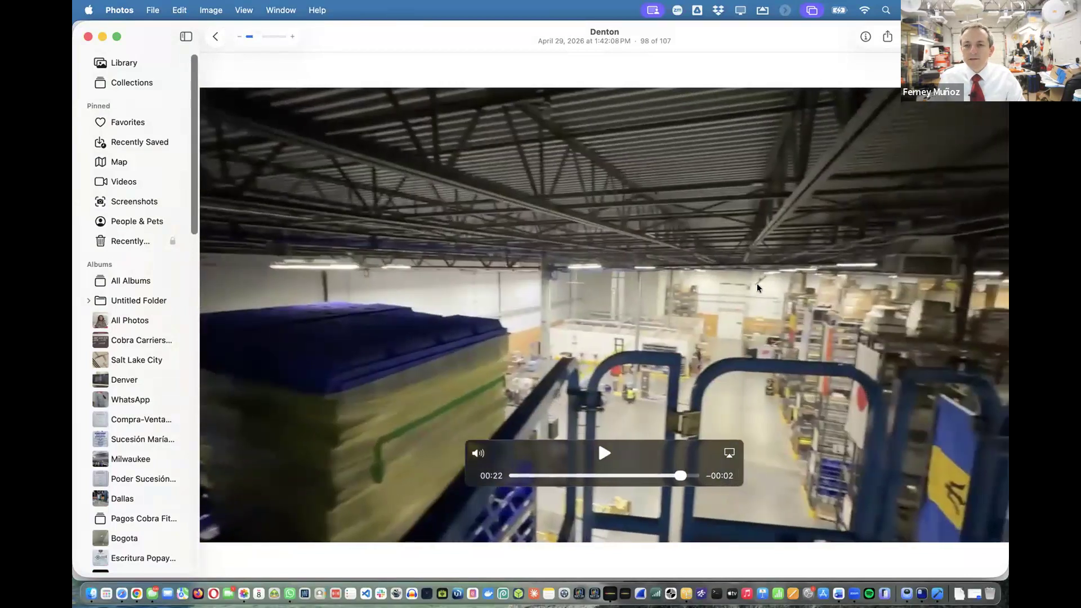
key(super+equal)
scroll(757, 285, up, 4)
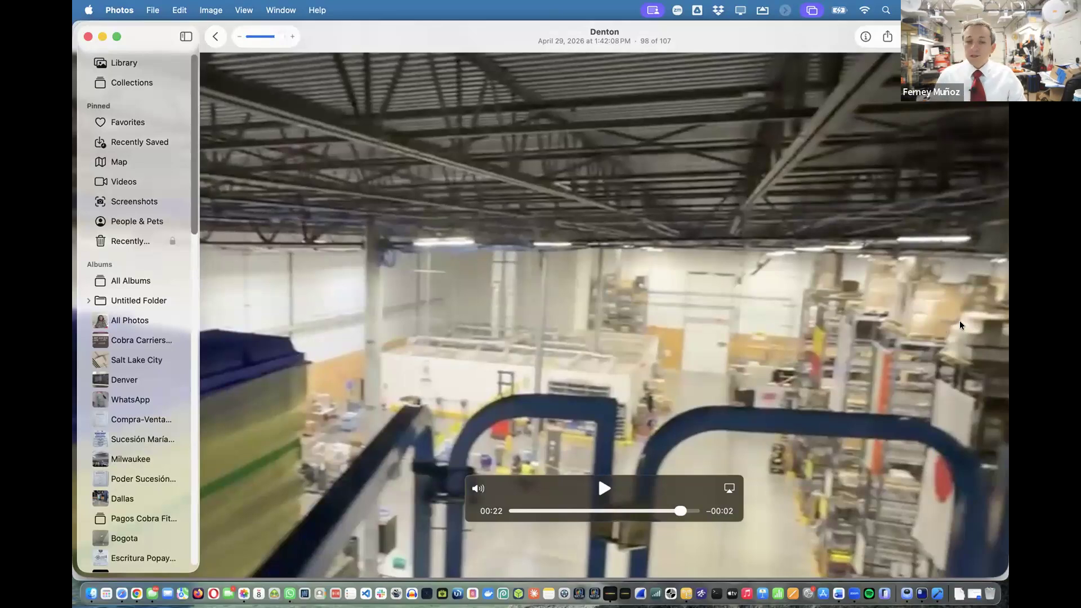
scroll(854, 341, down, 1)
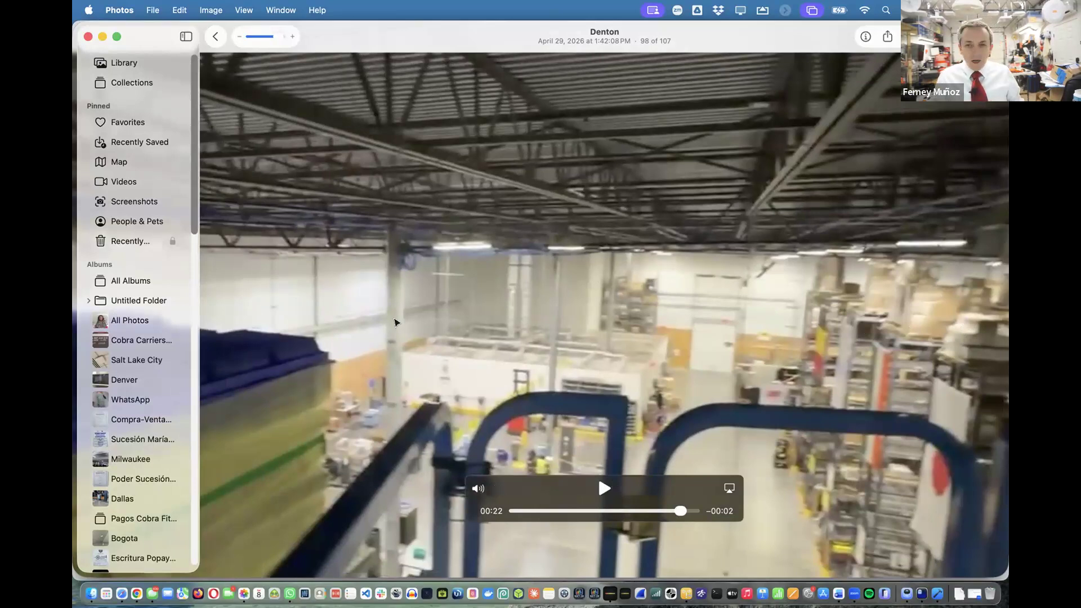
Switch briefly to Hamina in Chrome, return to Photos, and rewind the Denton video to 0:05 to show the racks from above
key(super+Tab)
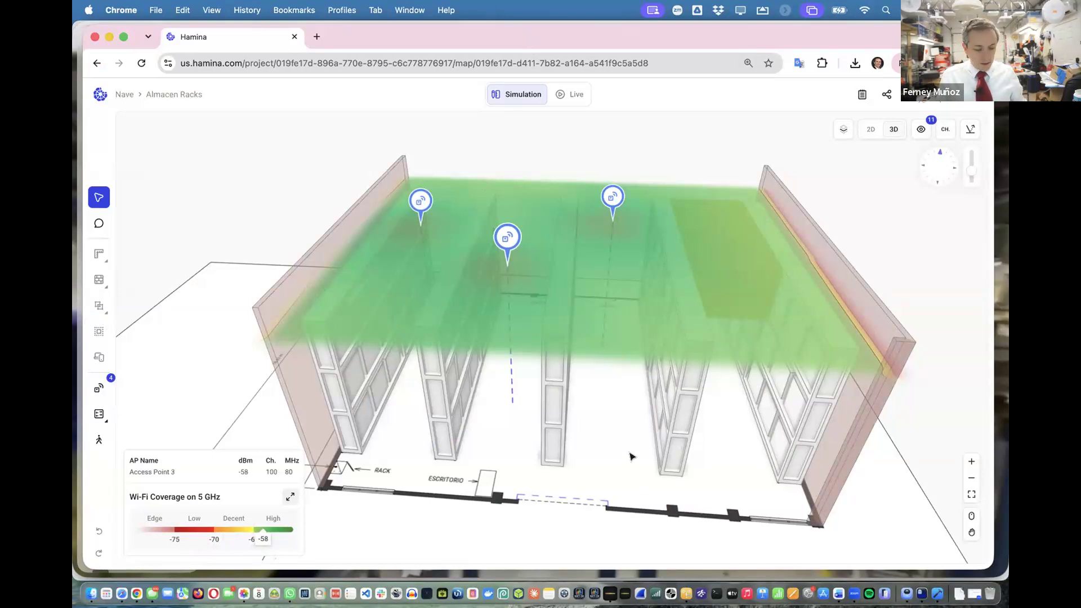
key(super+Tab)
mouse_move(681, 513)
drag(680, 514, 558, 550)
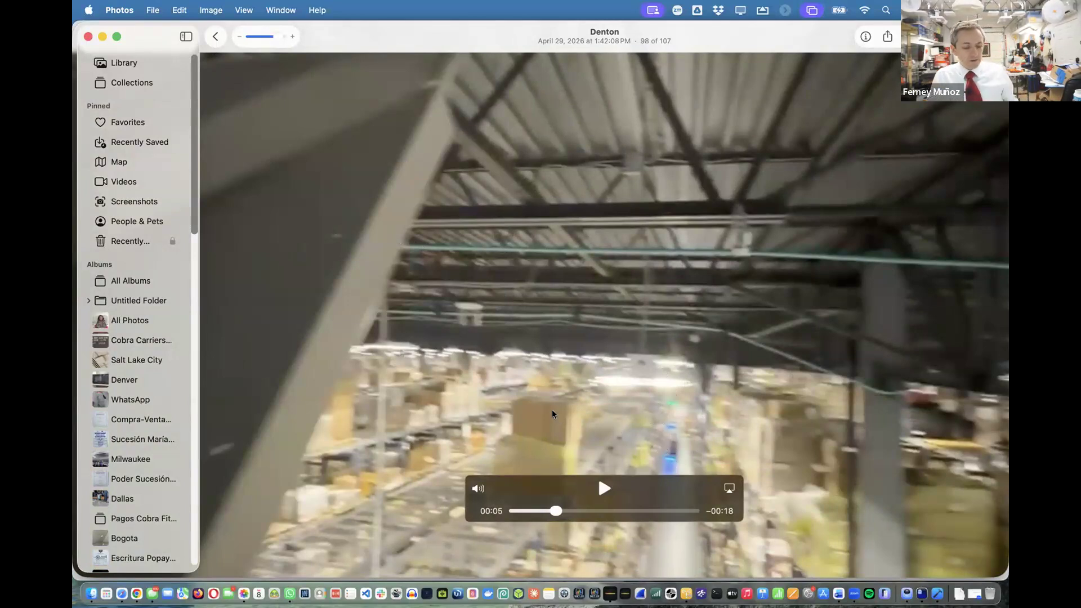
Return to Hamina in Chrome and view the coverage above the racks from a low 3D angle facing the aisles
key(super+Tab)
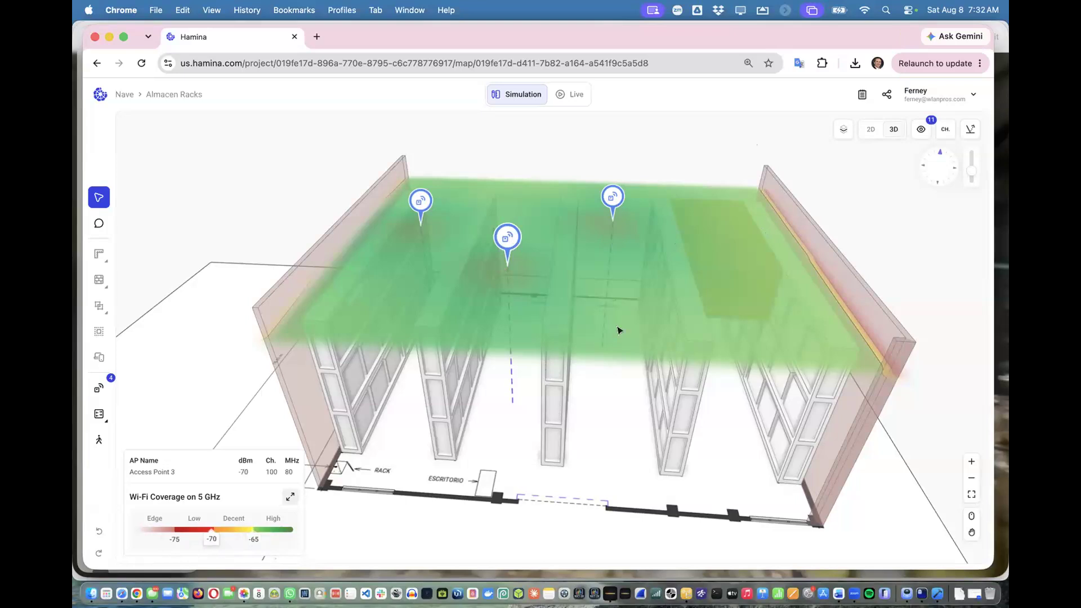
drag(608, 364, 619, 309)
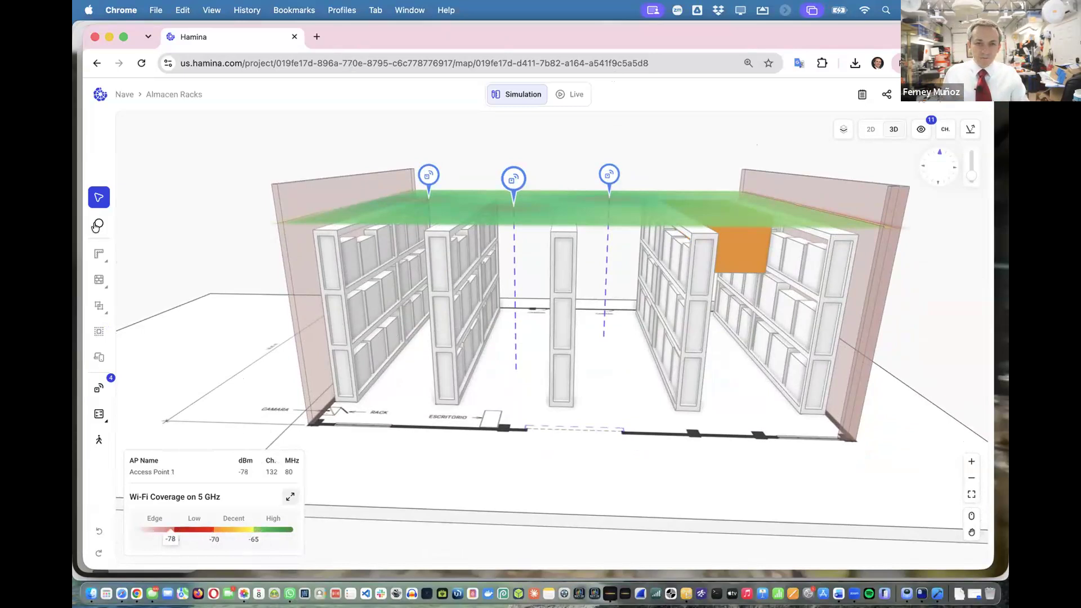
click(131, 95)
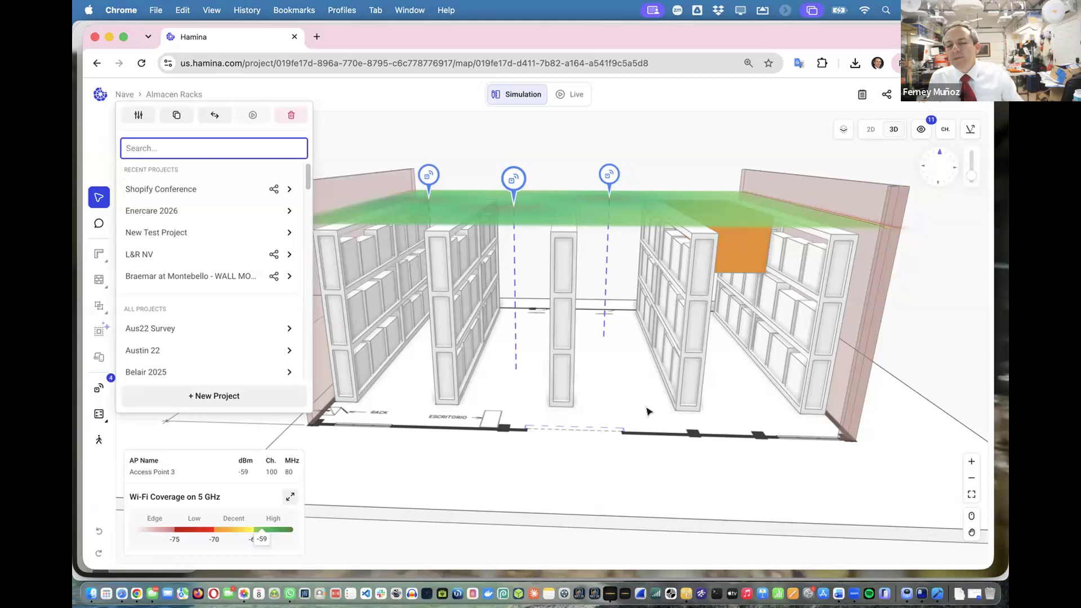
drag(632, 396, 609, 349)
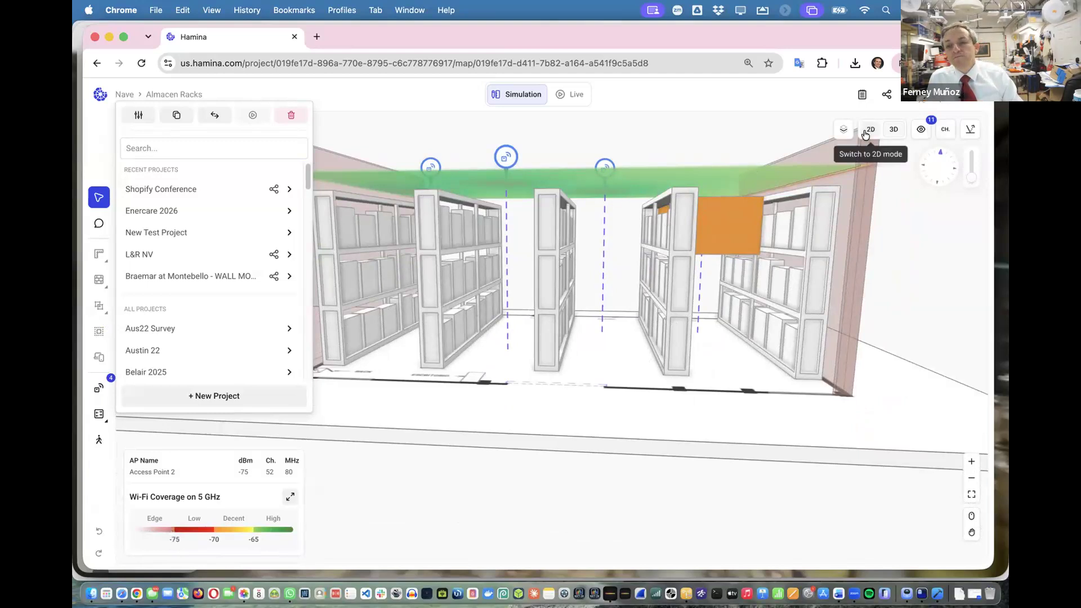
Switch to the 2D plan and delete the three interior Shelf - Warehouse objects, keeping the two along the side walls
click(864, 132)
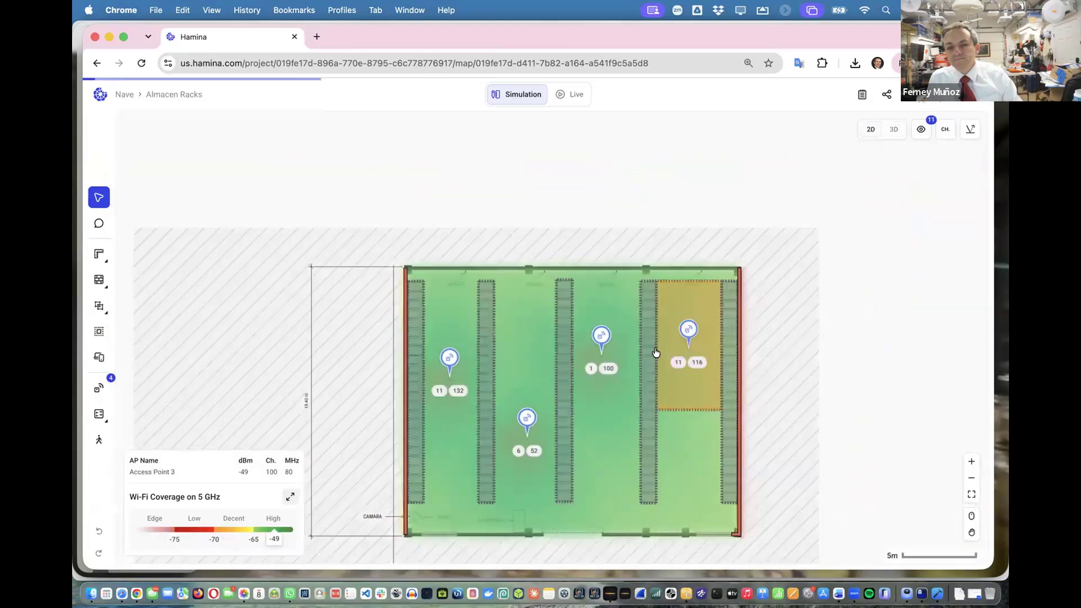
click(557, 307)
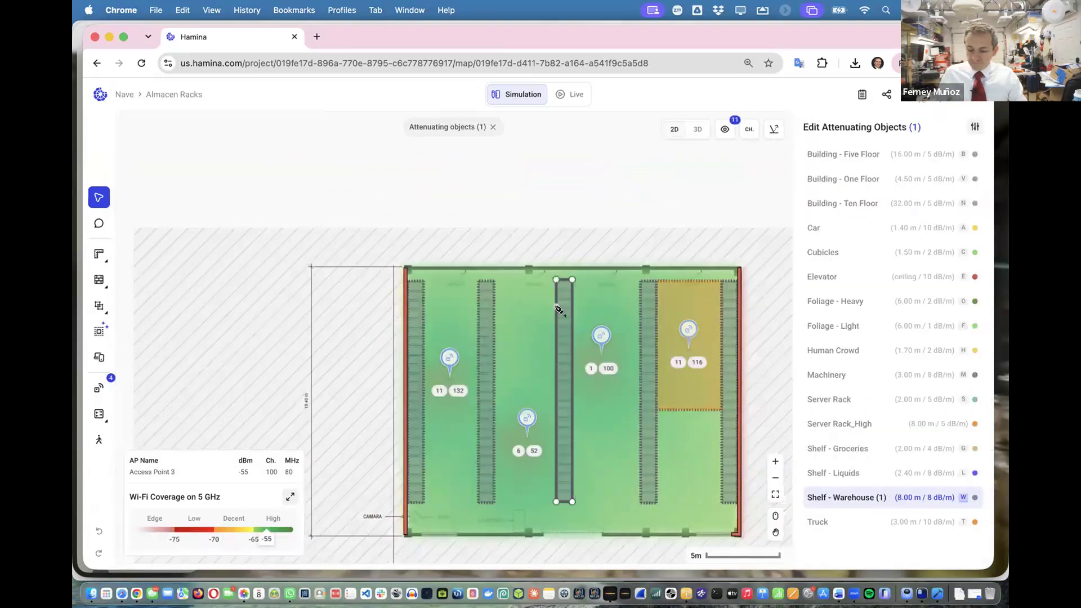
click(502, 313)
click(494, 318)
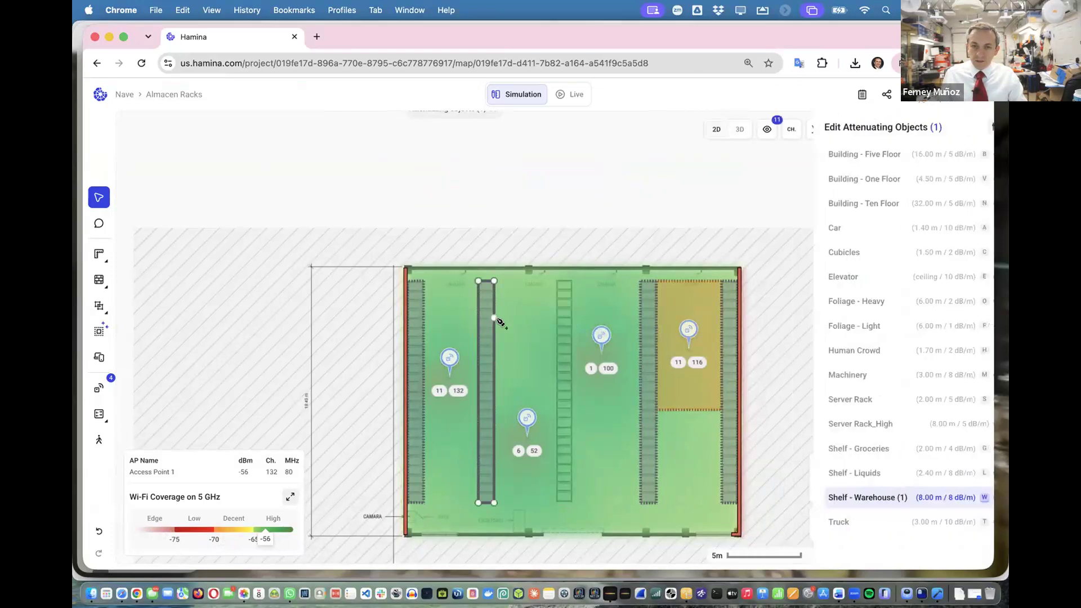
click(503, 317)
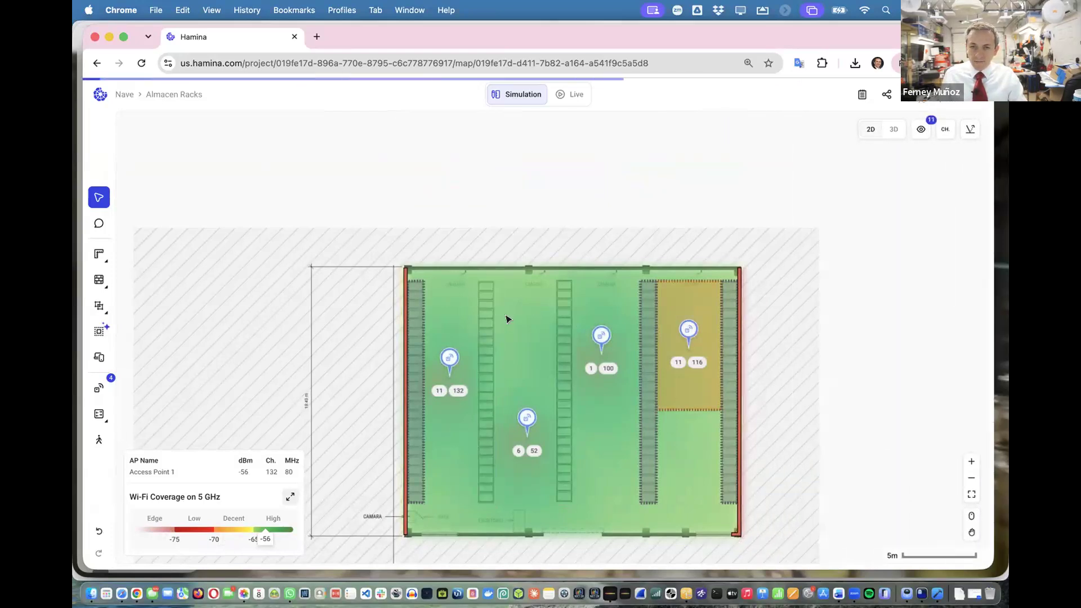
click(647, 337)
key(Delete)
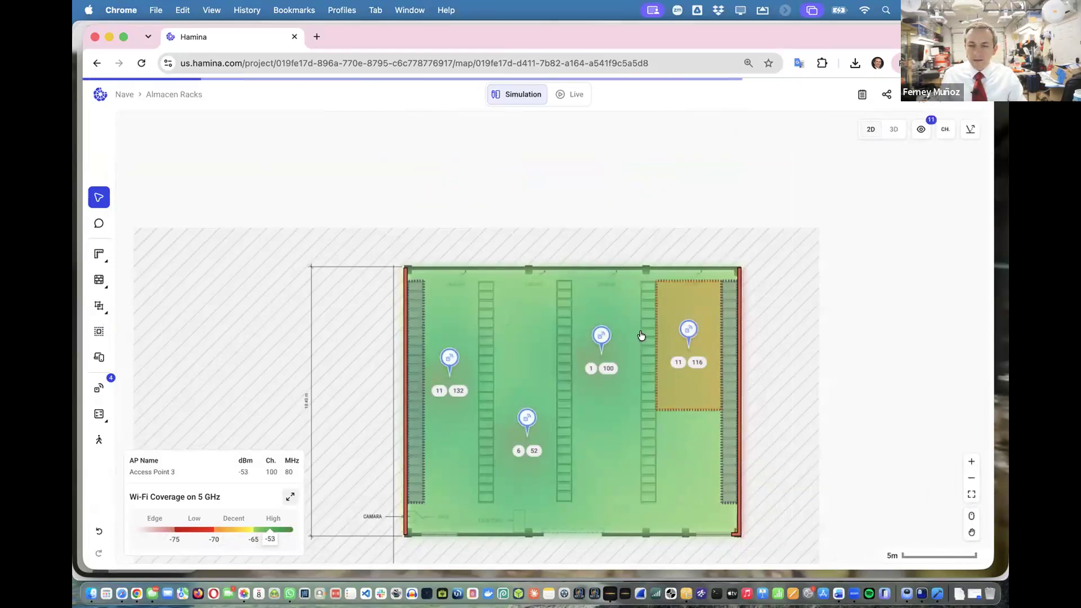
Measure the length of the middle rack on the floor plan with the Scale tool
click(104, 260)
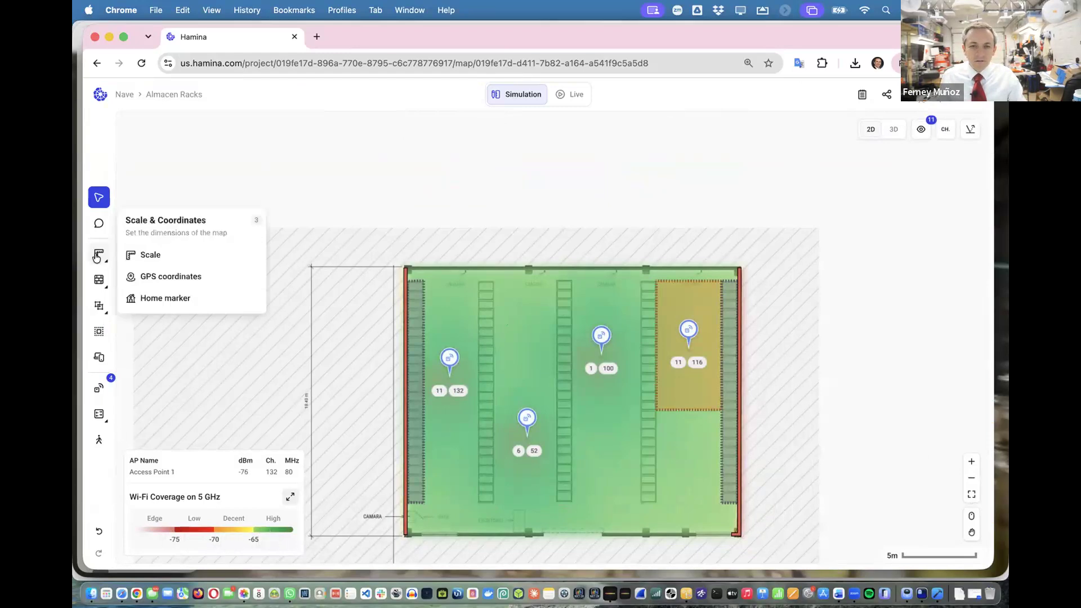
click(148, 251)
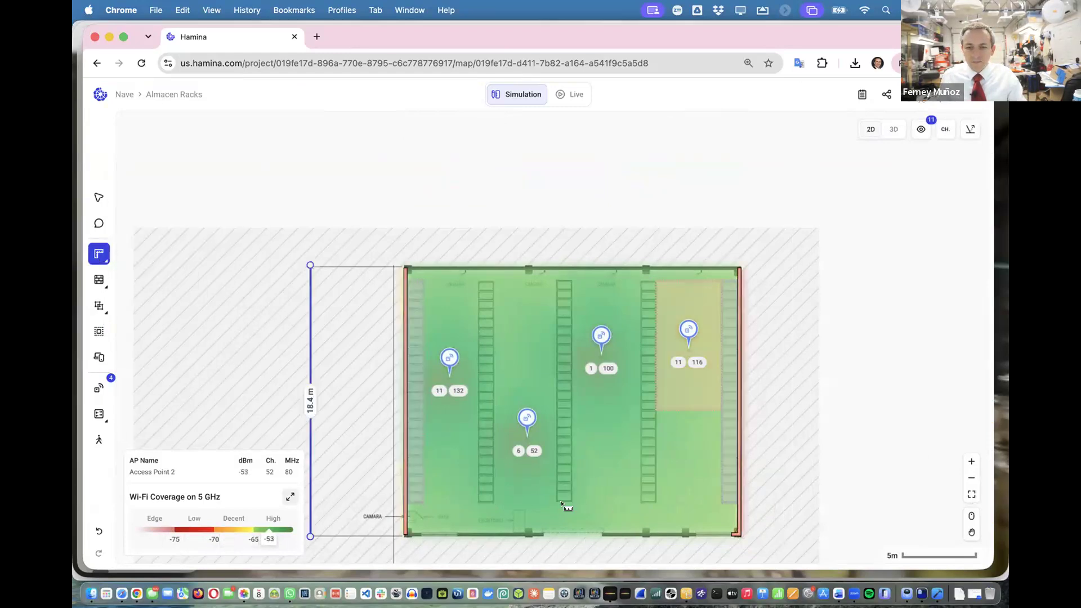
drag(561, 502, 565, 281)
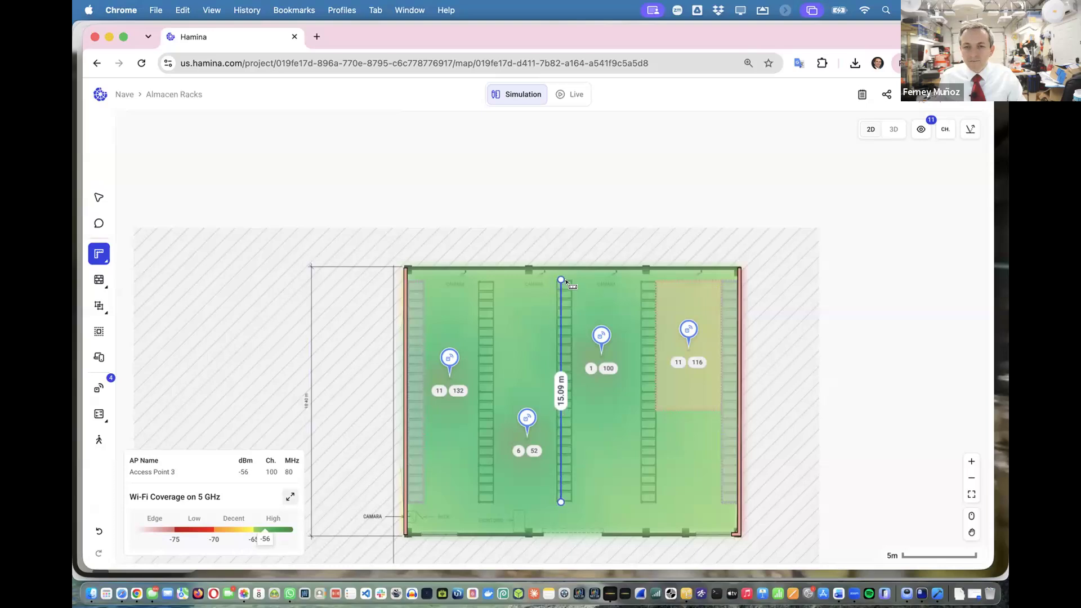
click(566, 281)
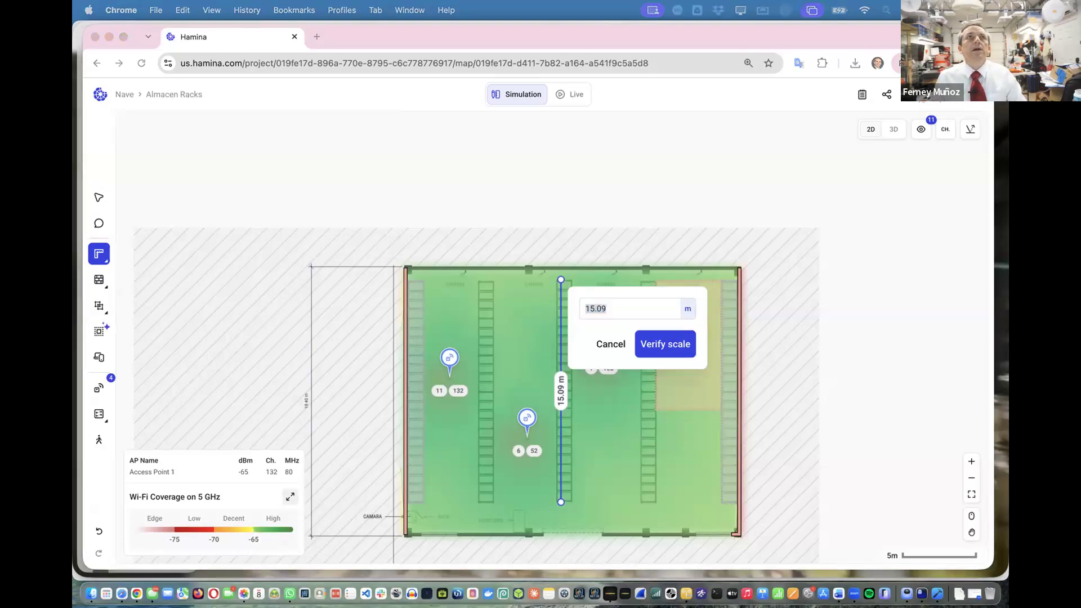
Open the Hamina Attenuation Object Library at robinwifi.eu/tools/hamina-objects in a new tab and browse its ready-made objects
drag(423, 0, 404, 37)
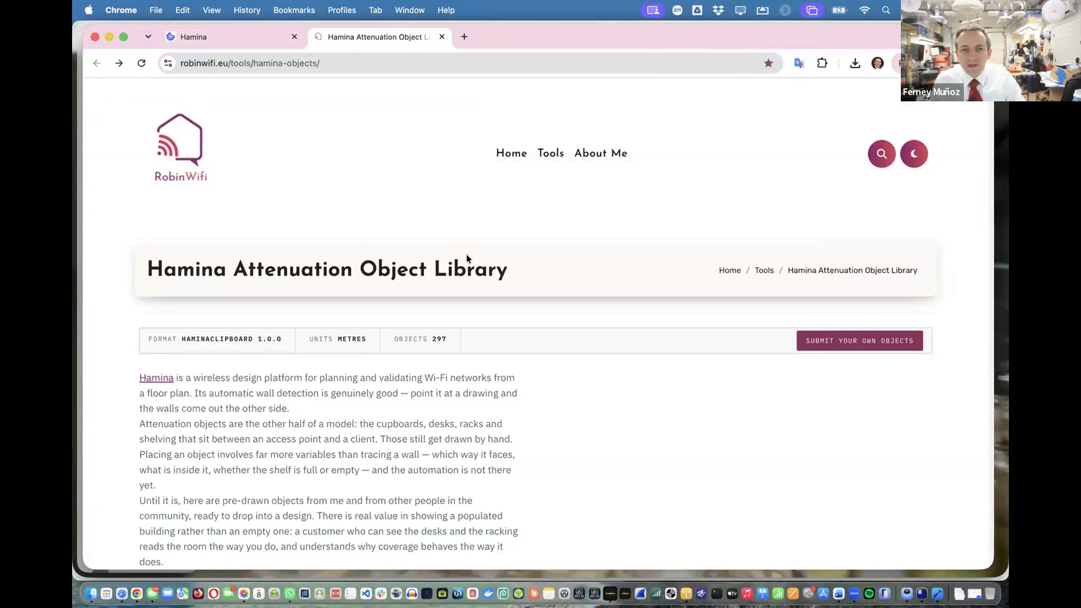
scroll(279, 219, down, 5)
scroll(278, 219, down, 20)
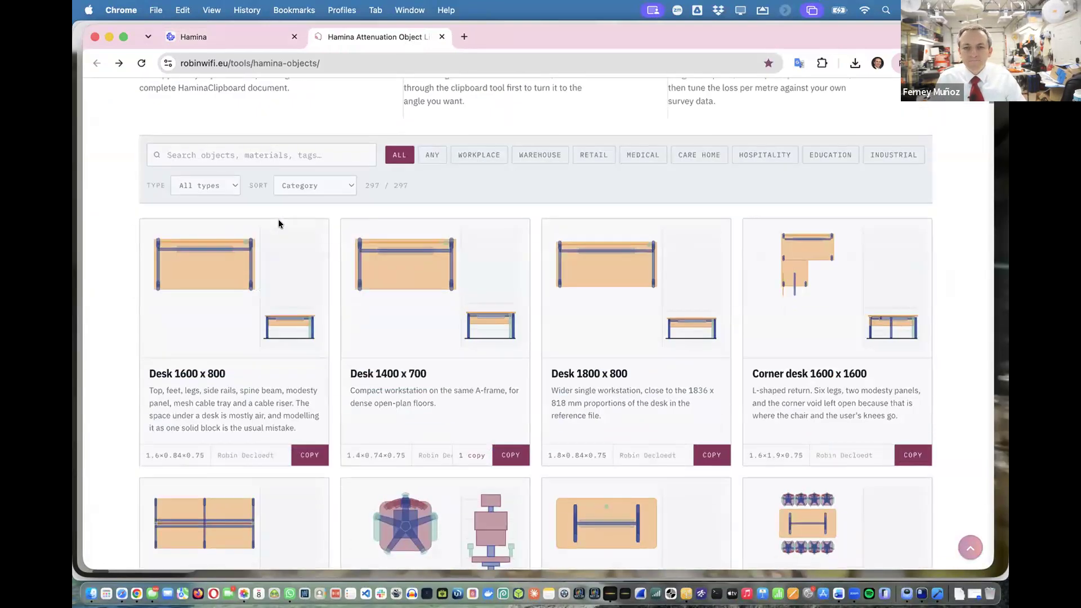
scroll(281, 222, up, 20)
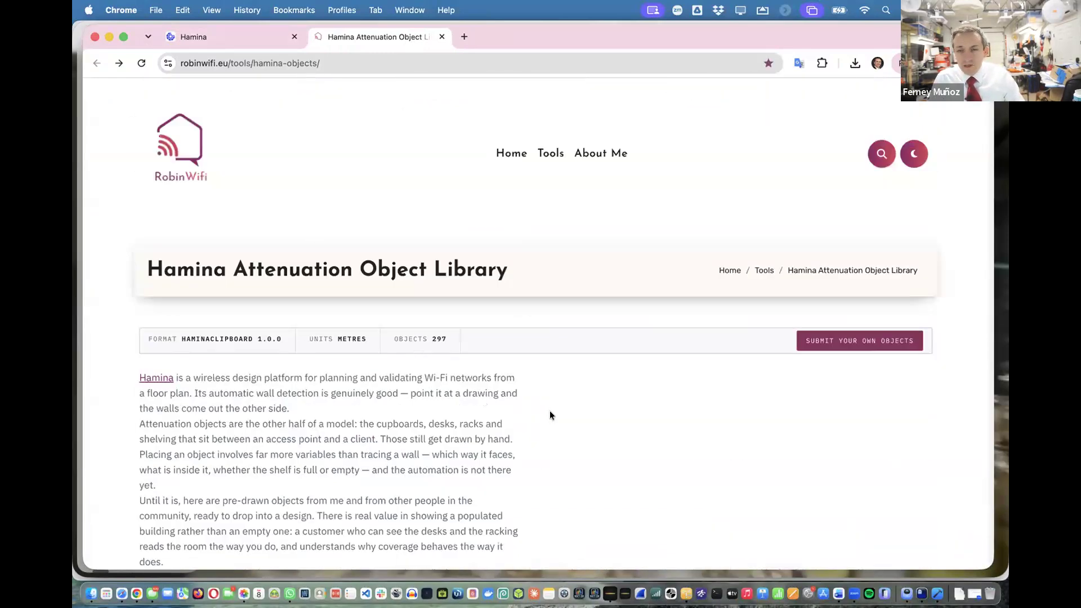
scroll(550, 415, down, 20)
scroll(559, 410, down, 20)
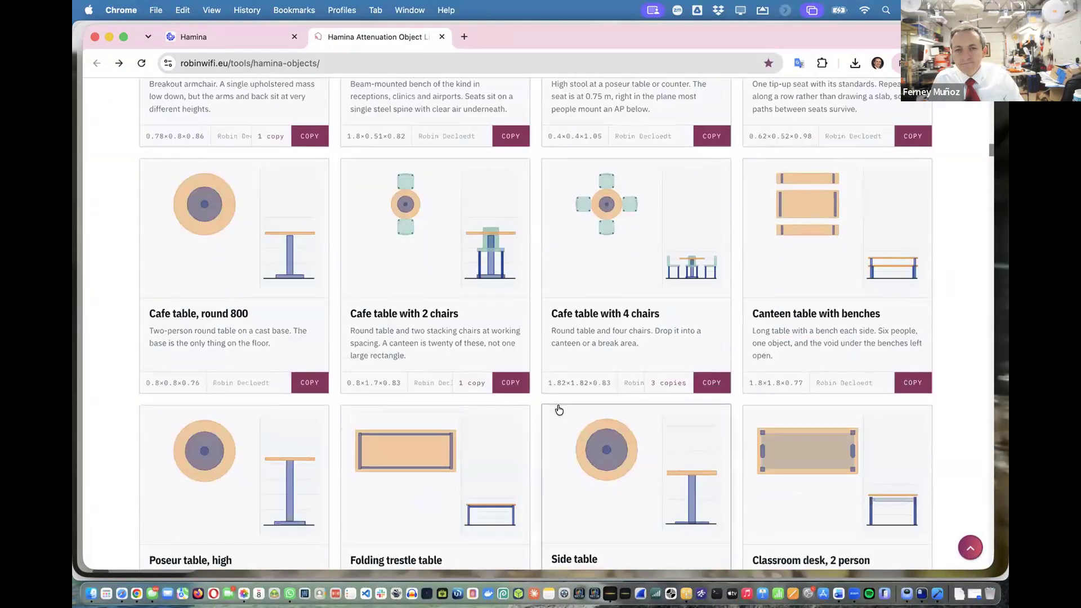
scroll(559, 410, down, 20)
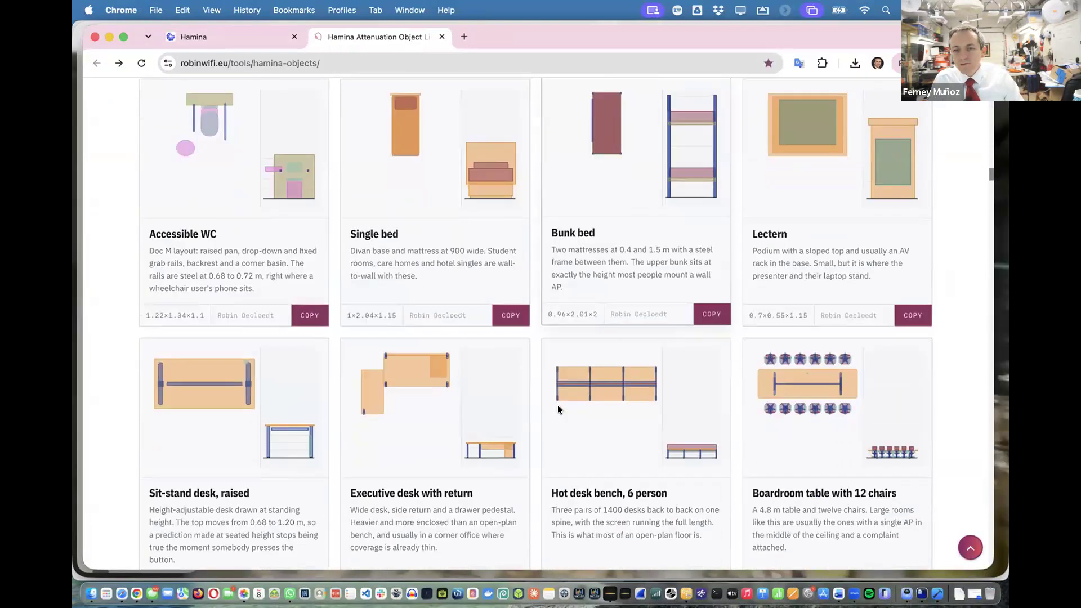
scroll(557, 406, down, 1)
scroll(559, 410, down, 20)
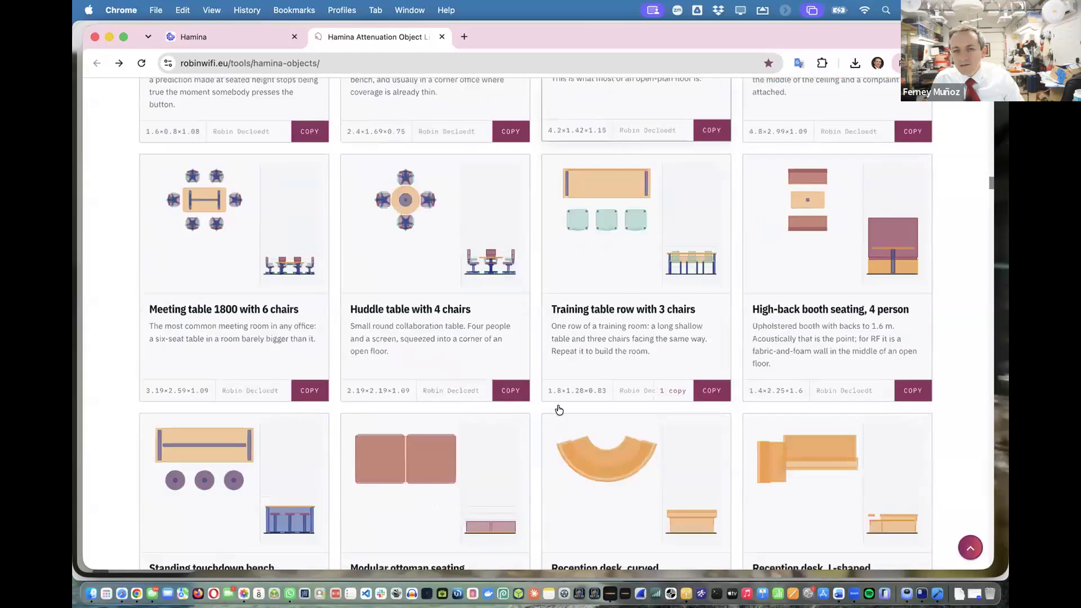
scroll(560, 403, down, 20)
scroll(560, 407, up, 20)
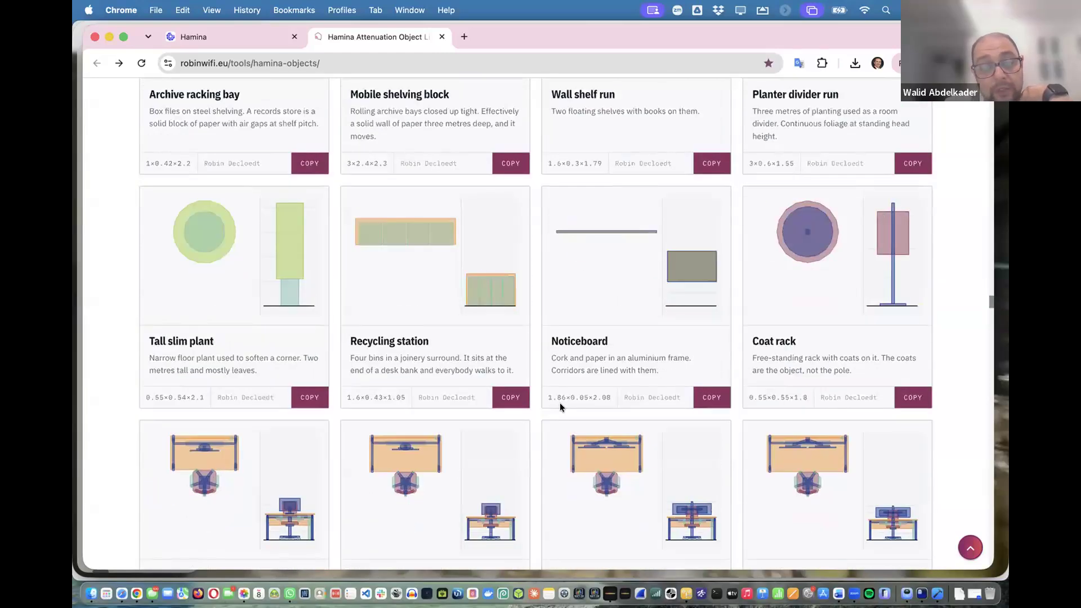
scroll(620, 350, up, 20)
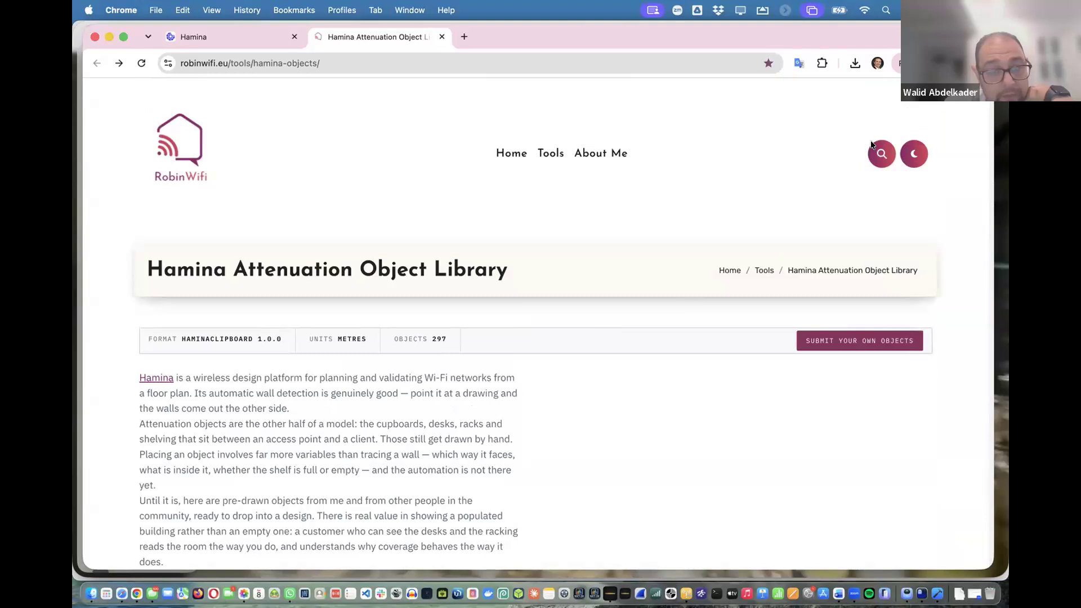
Search the RobinWifi site for "rack" and look through the results
click(878, 159)
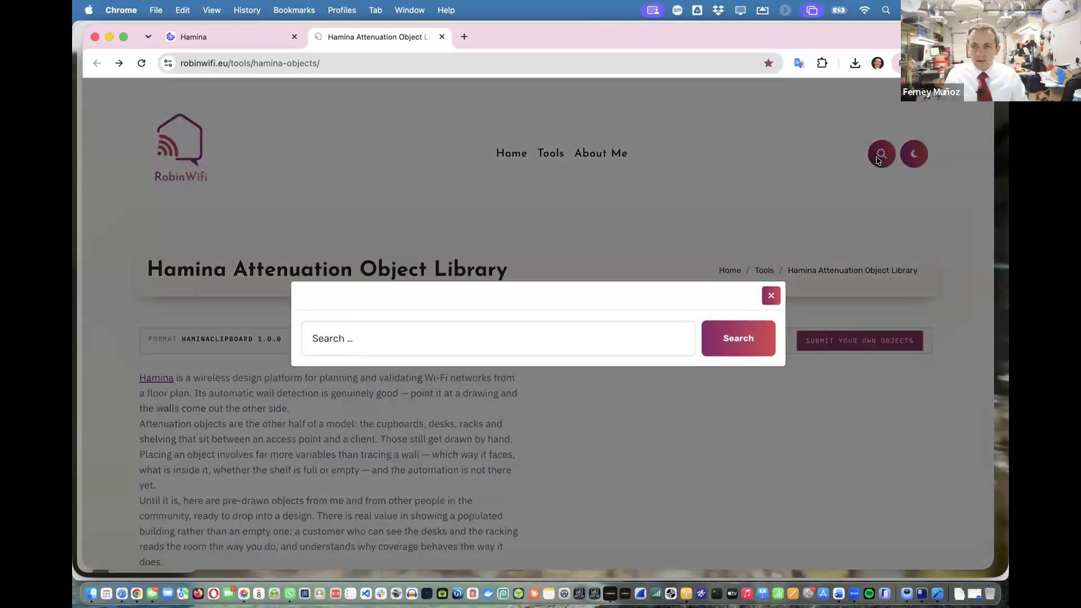
click(548, 337)
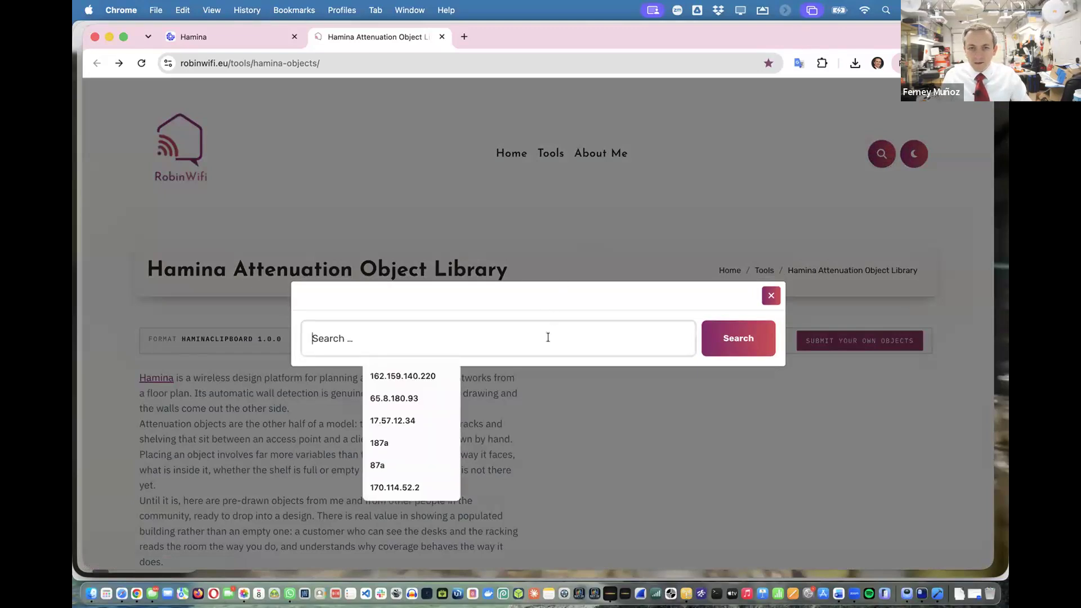
text(r)
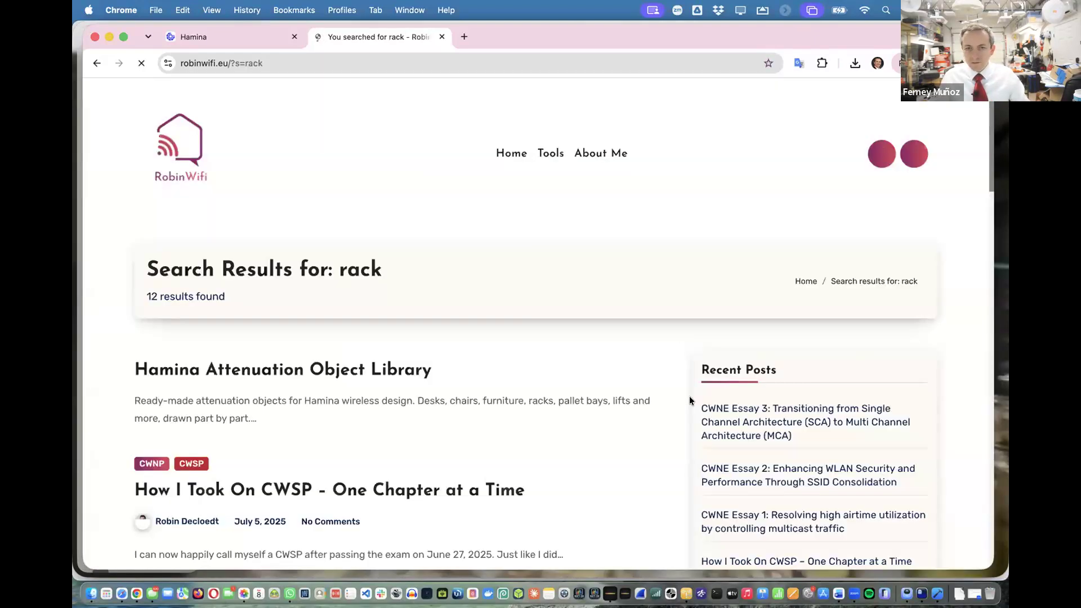
scroll(505, 376, down, 15)
scroll(506, 373, up, 1)
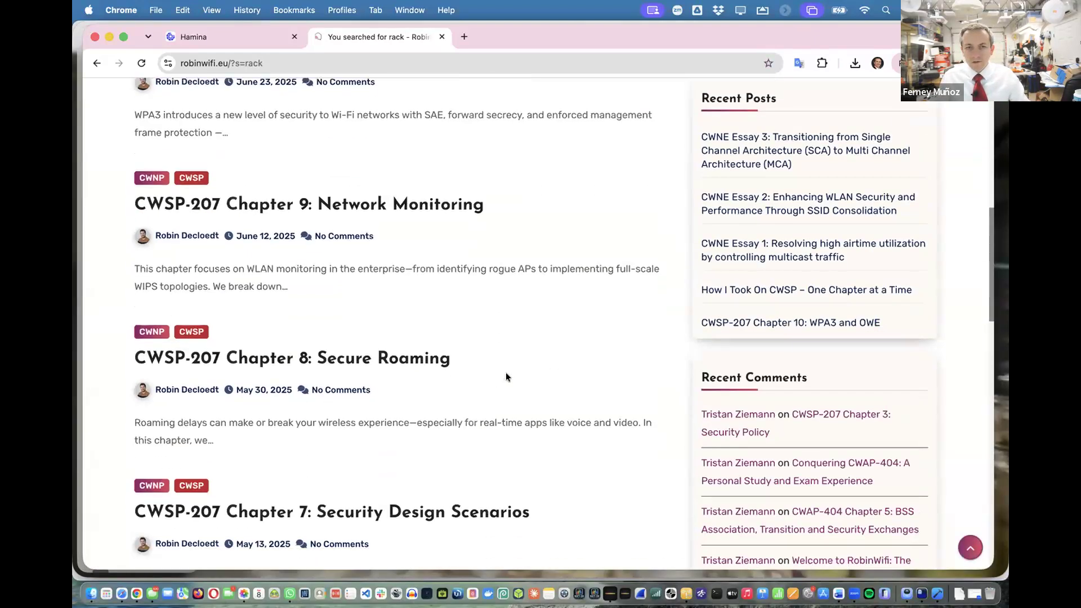
scroll(506, 371, down, 20)
scroll(506, 373, up, 20)
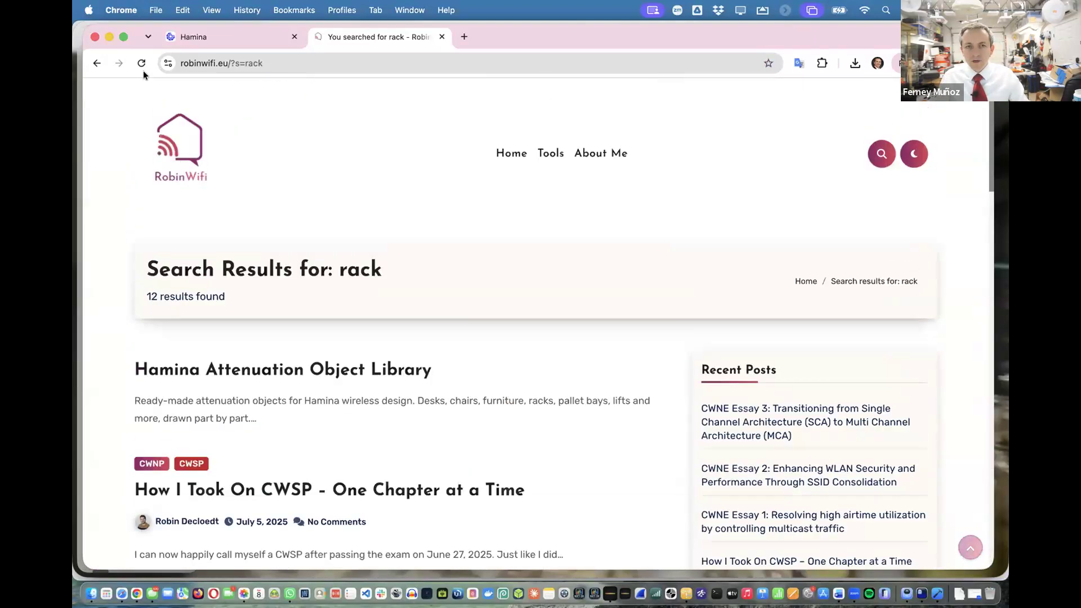
Go back to the Hamina Attenuation Object Library and filter its objects by the Warehouse category
click(96, 63)
key(Escape)
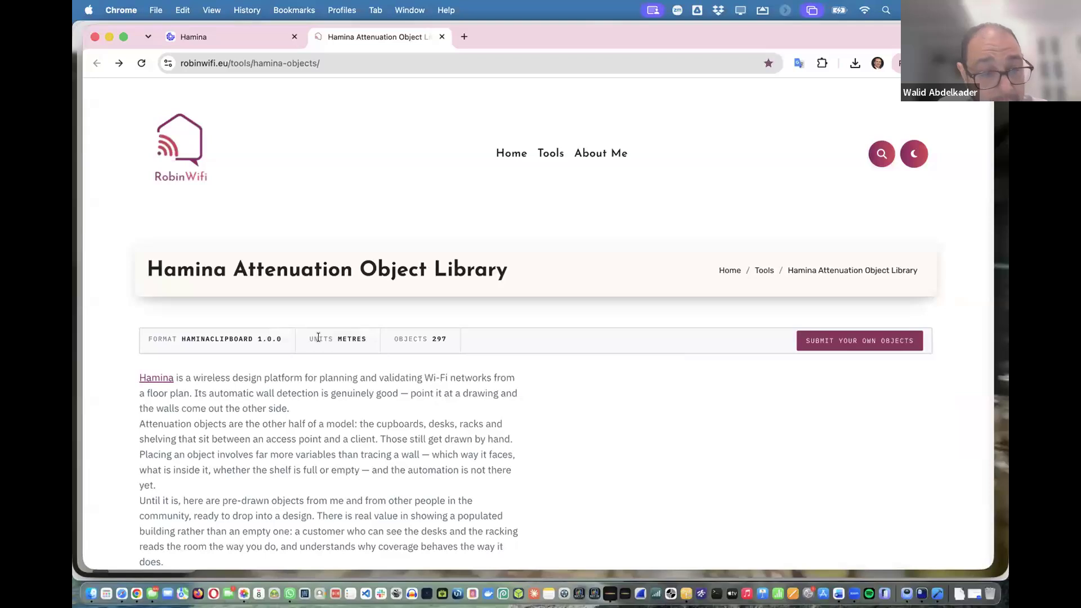
scroll(318, 337, down, 8)
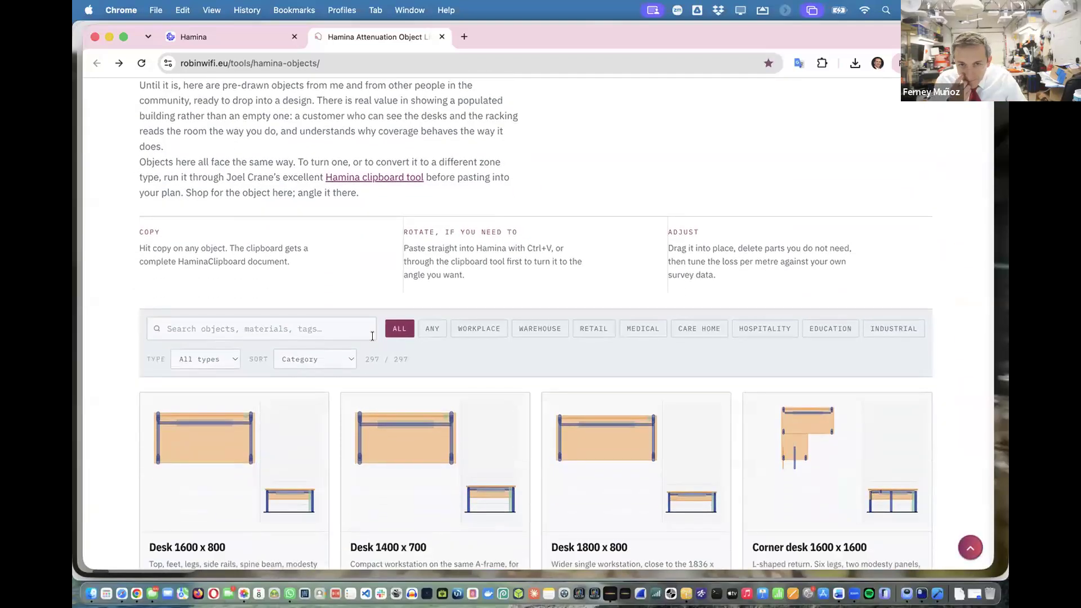
click(556, 332)
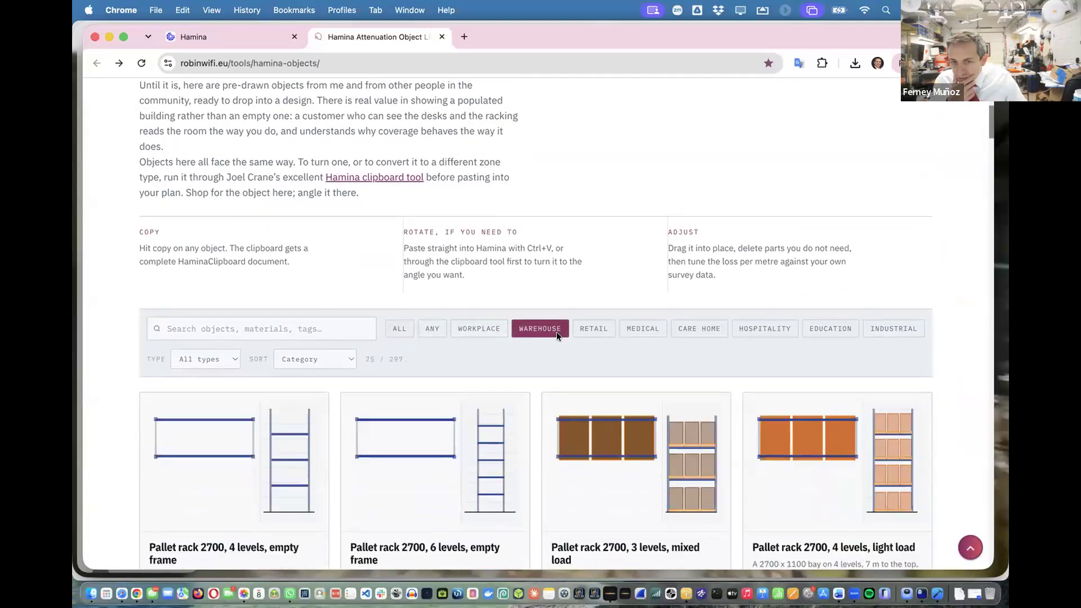
Look through the Warehouse objects in the library, comparing the pallet rack and cantilever racking models
scroll(647, 419, down, 1)
scroll(646, 419, down, 7)
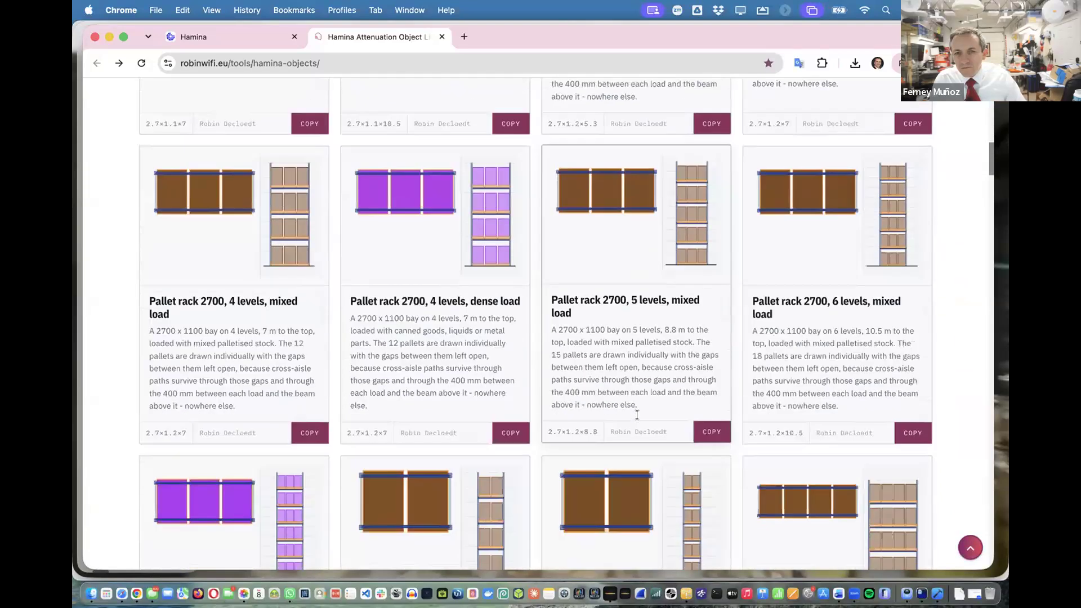
scroll(637, 416, down, 3)
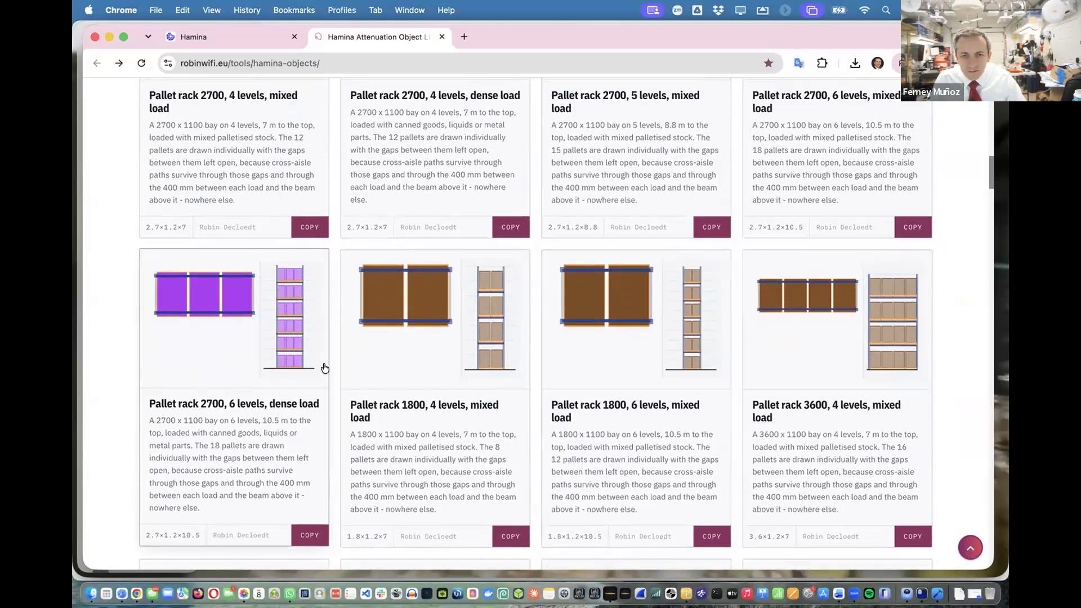
scroll(408, 382, down, 10)
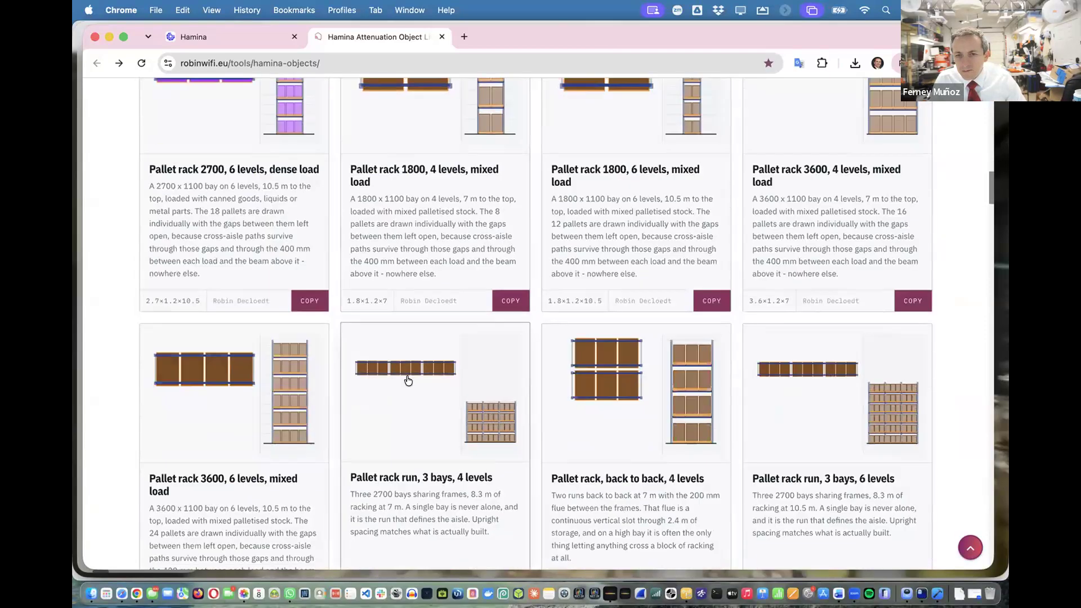
scroll(408, 381, down, 20)
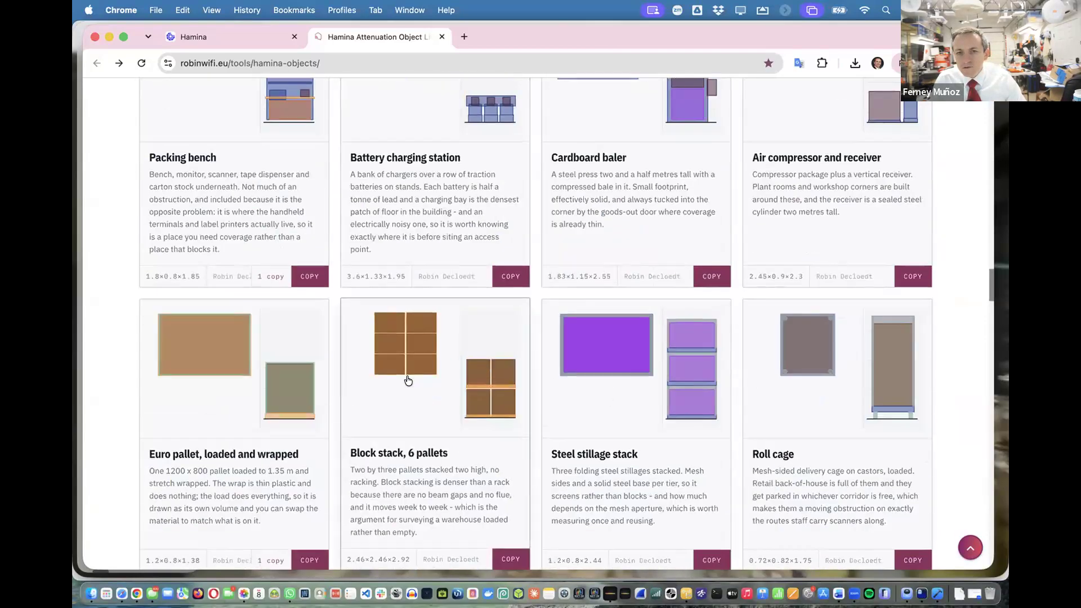
scroll(408, 380, down, 15)
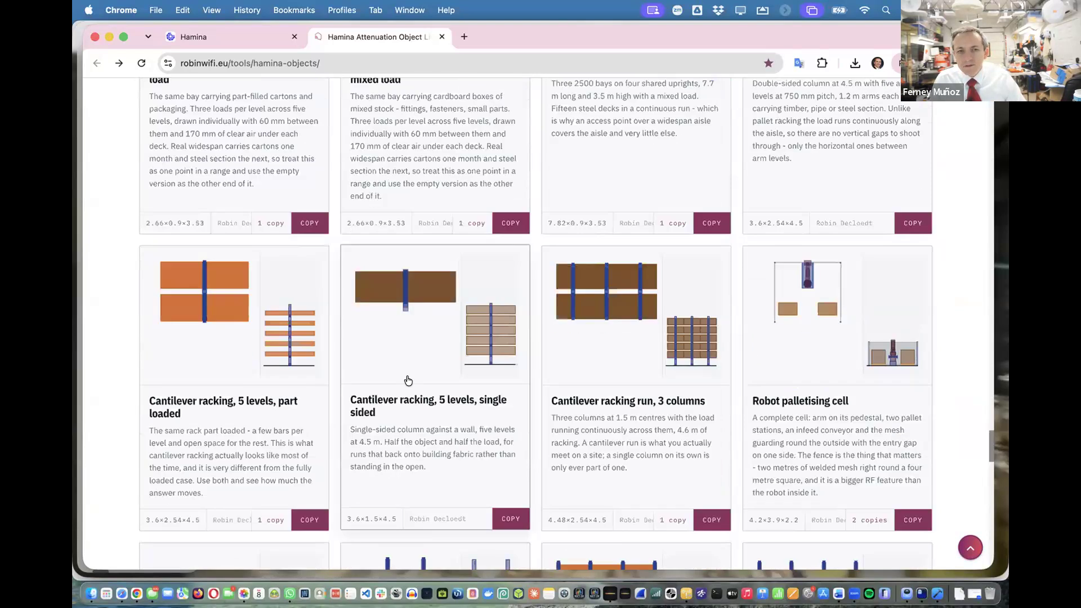
scroll(409, 381, up, 2)
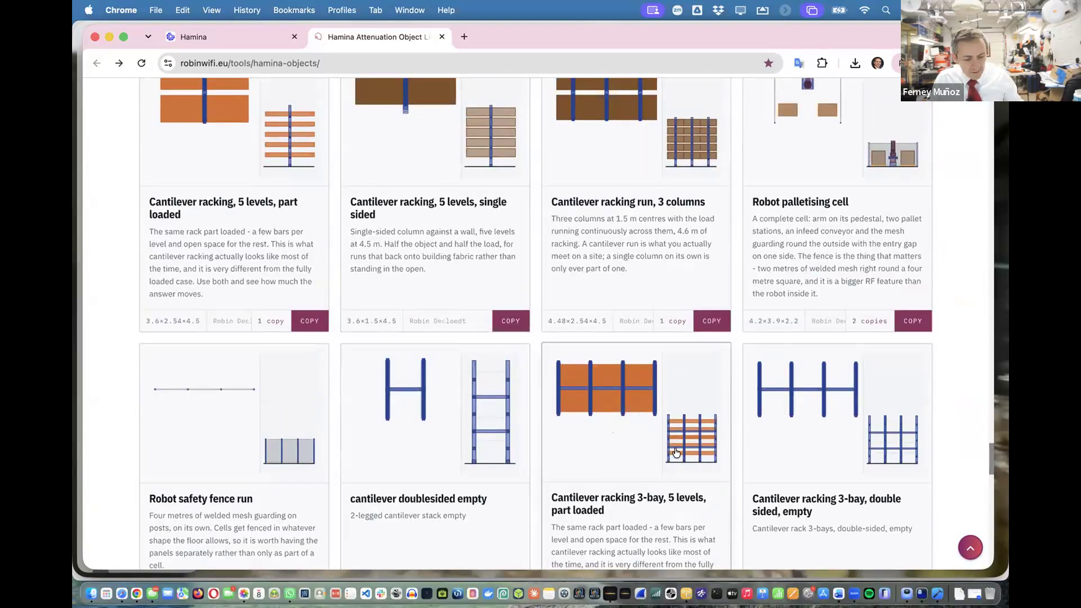
Switch to Photos, skip the Denton warehouse video to its end and close it
key(super+Tab)
drag(547, 516, 700, 535)
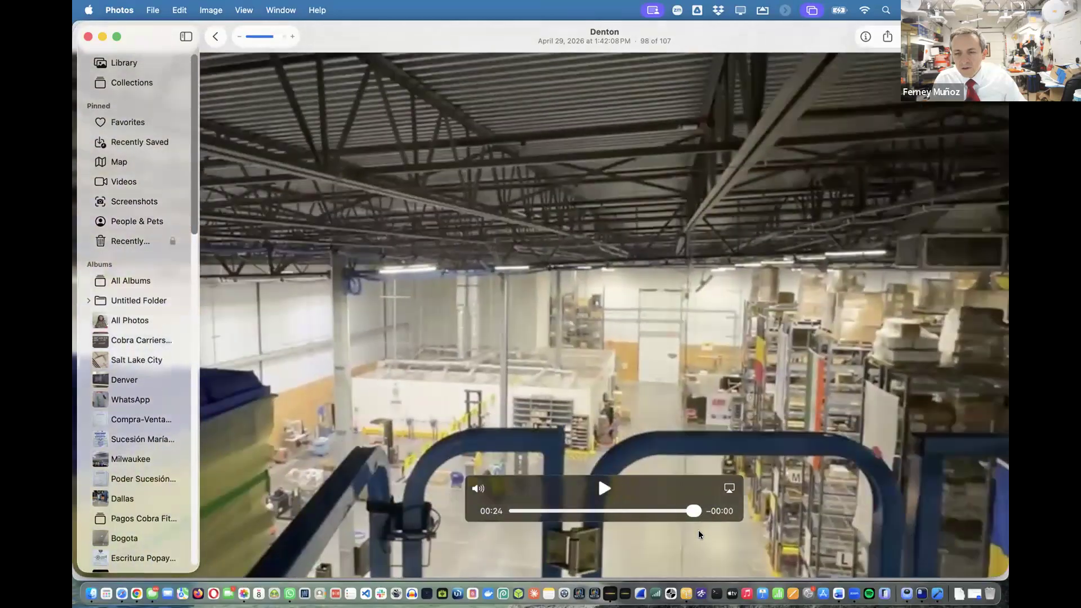
click(215, 38)
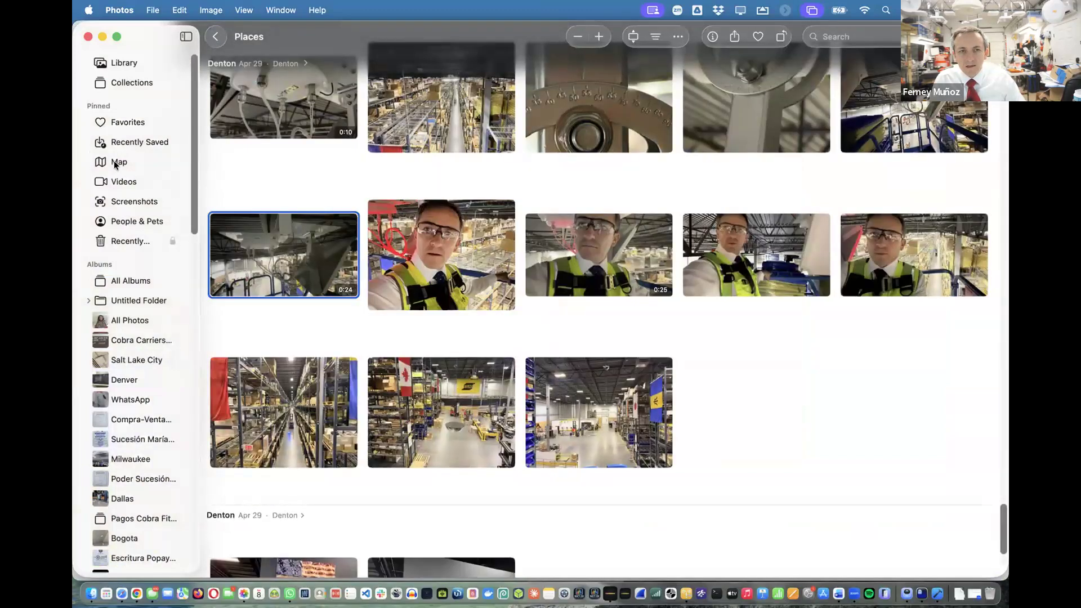
Find the Dominican Republic photos on the map and view the 29-second La Guáyiga video of the warehouse racks
click(117, 163)
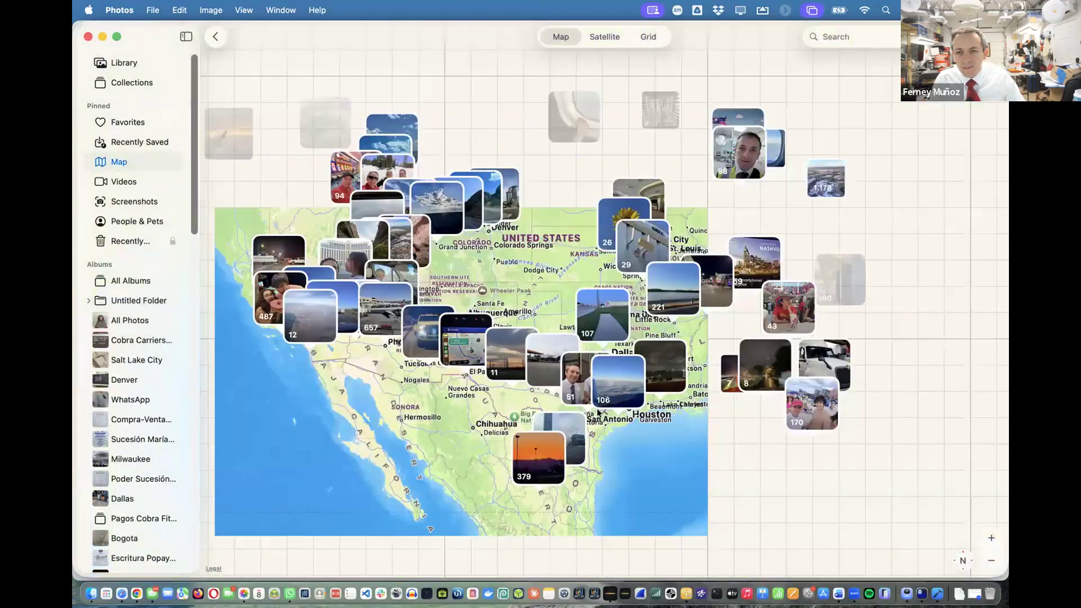
scroll(667, 268, down, 10)
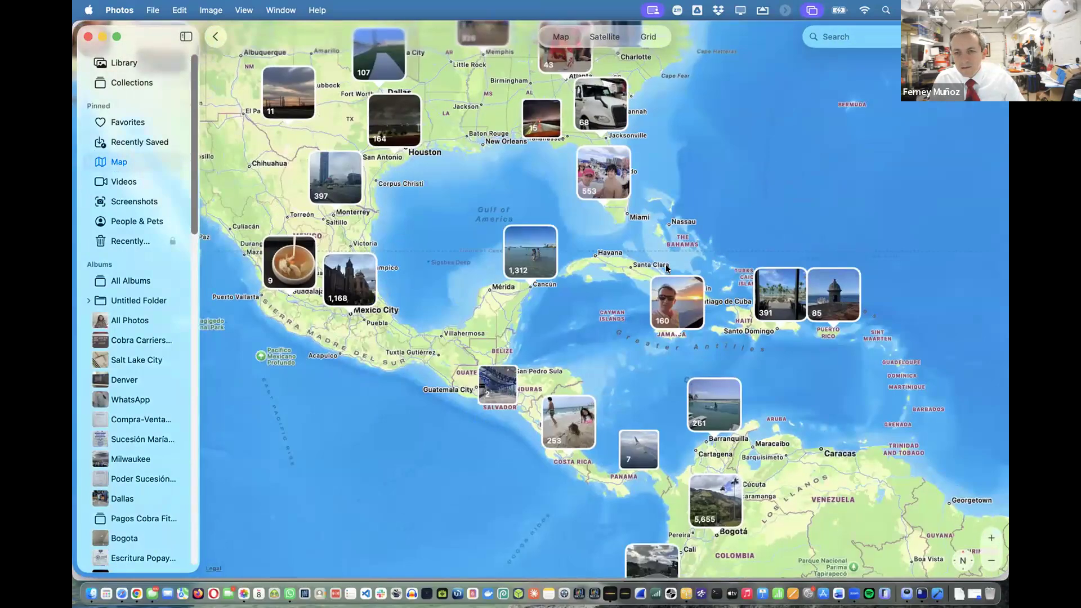
scroll(737, 304, up, 5)
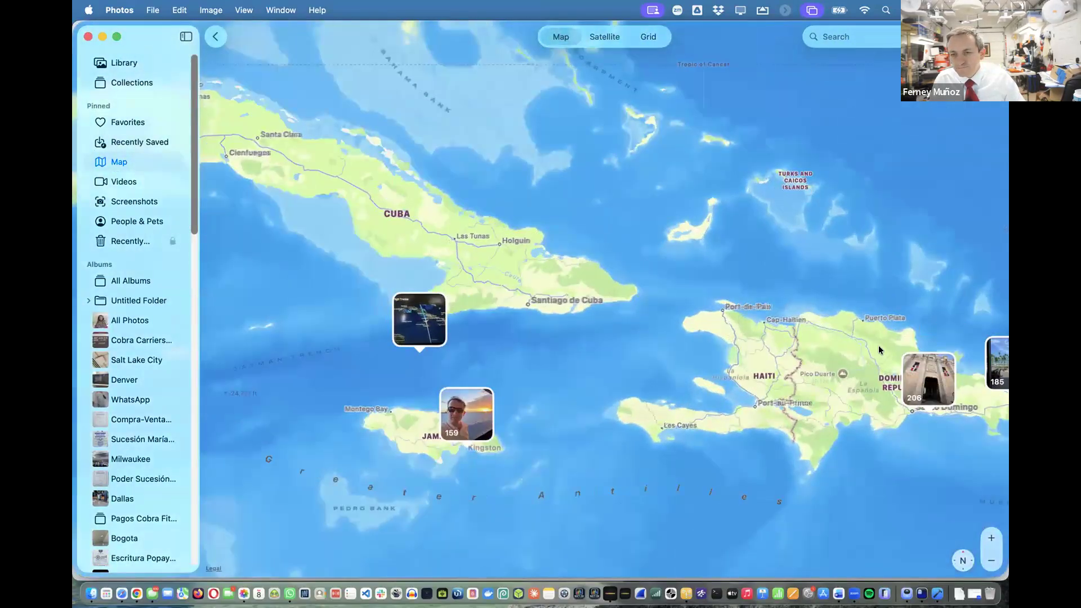
click(906, 375)
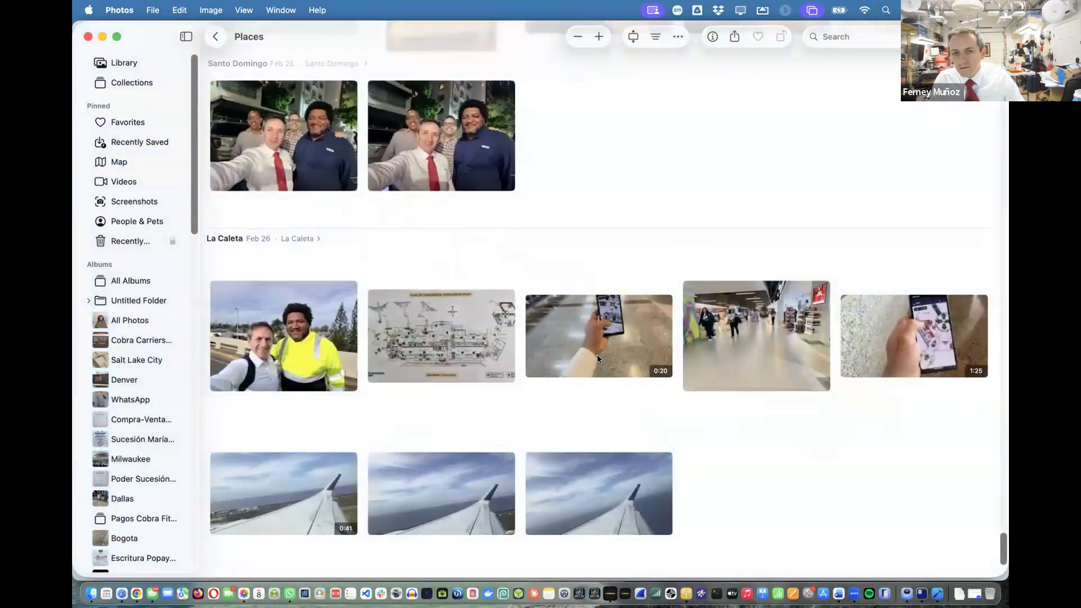
scroll(646, 357, down, 10)
scroll(595, 358, up, 10)
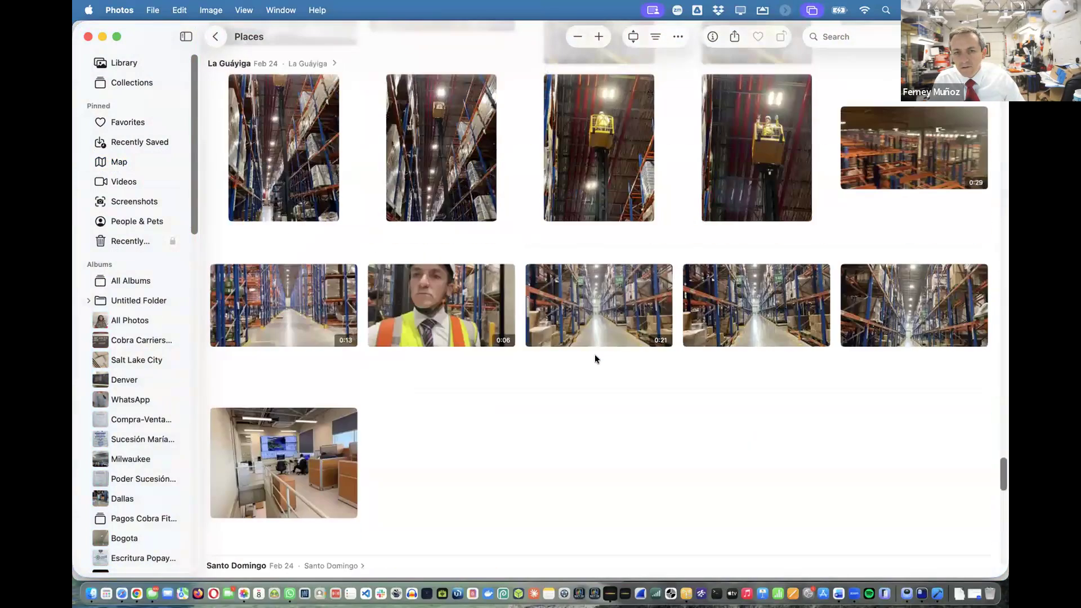
double_click(858, 167)
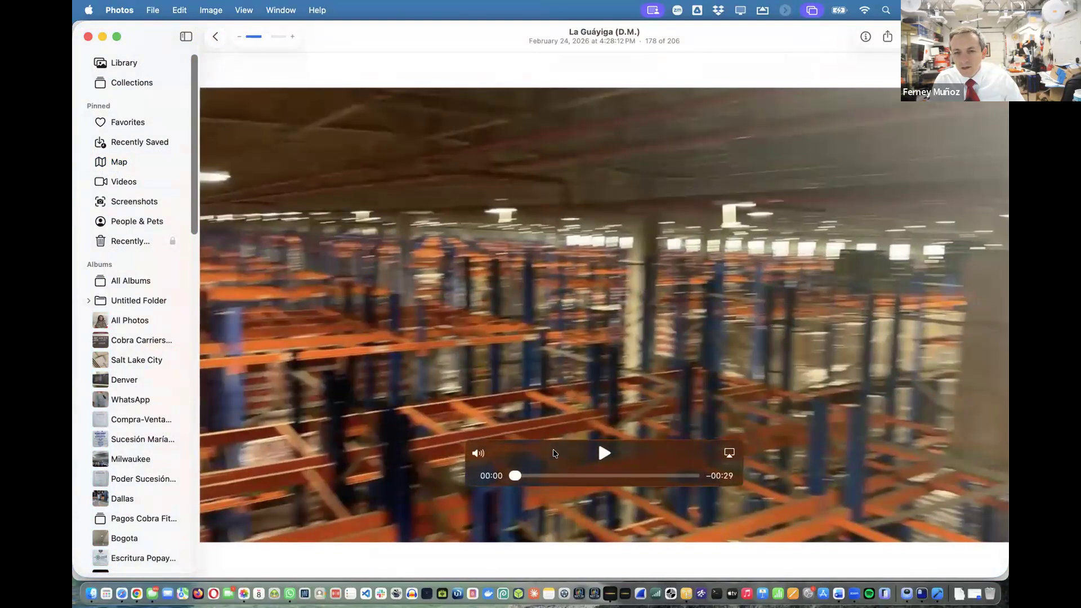
drag(518, 477, 523, 477)
Switch back to the object library in Chrome and review the dimensions and components of "Cantilever racking 3-bay, 5 levels, part loaded"
key(super+Tab)
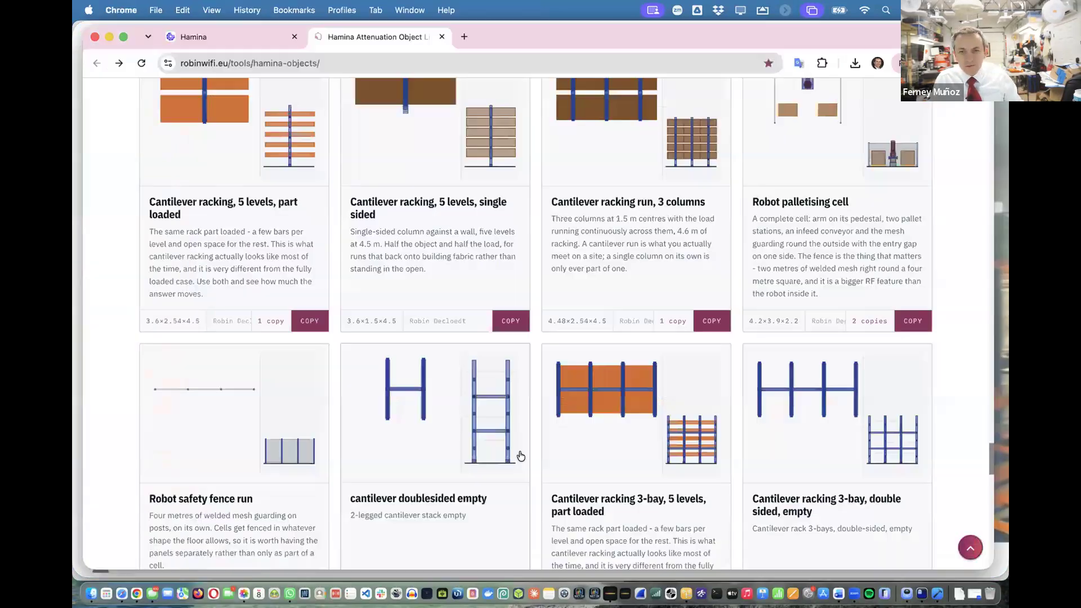
click(689, 445)
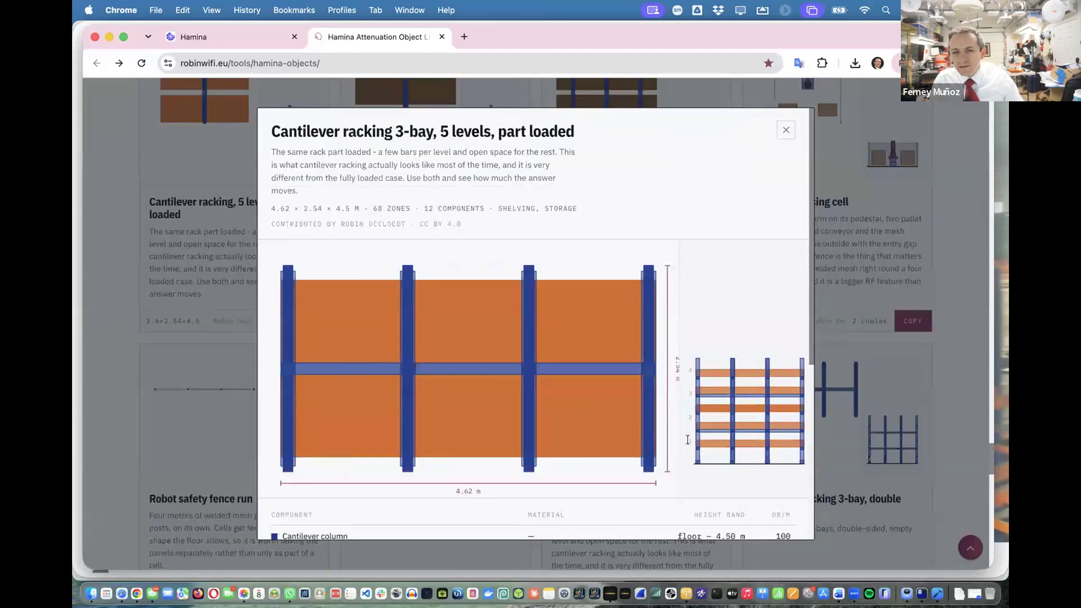
scroll(651, 403, down, 3)
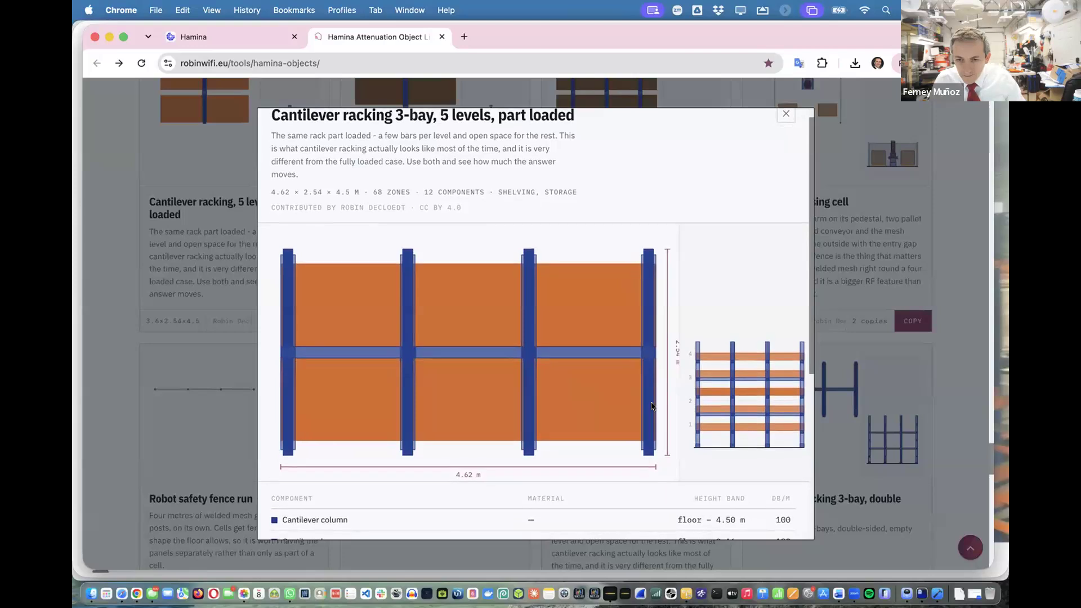
scroll(654, 406, down, 3)
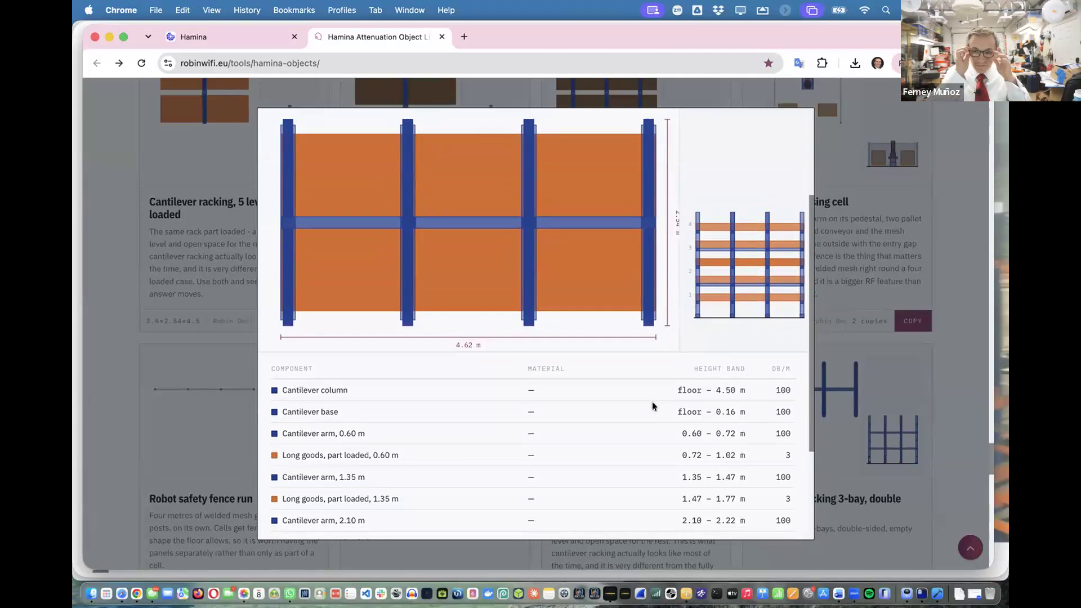
scroll(604, 384, down, 5)
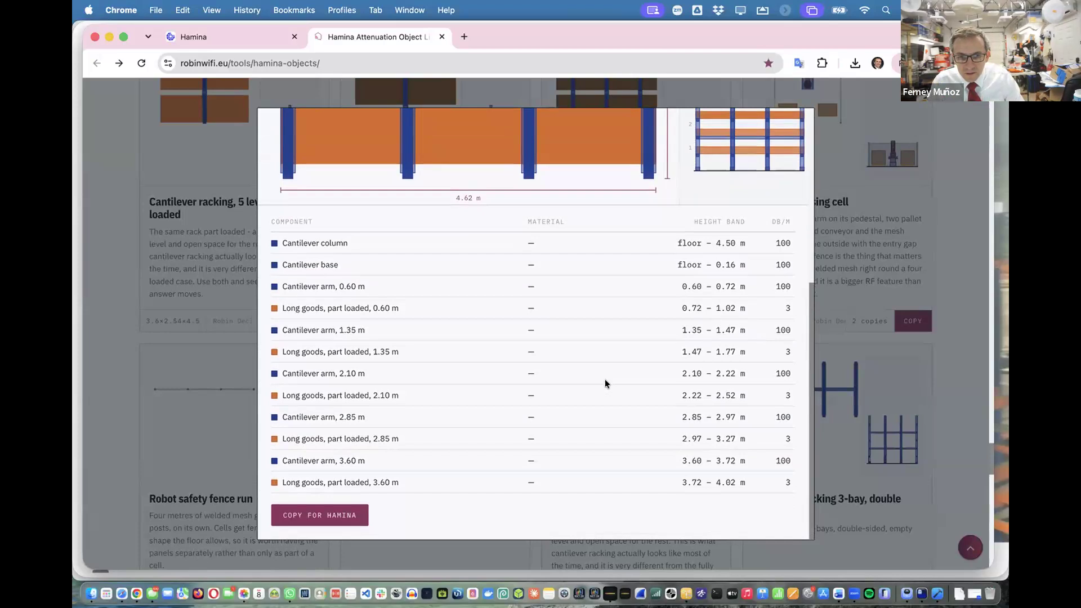
scroll(606, 383, up, 5)
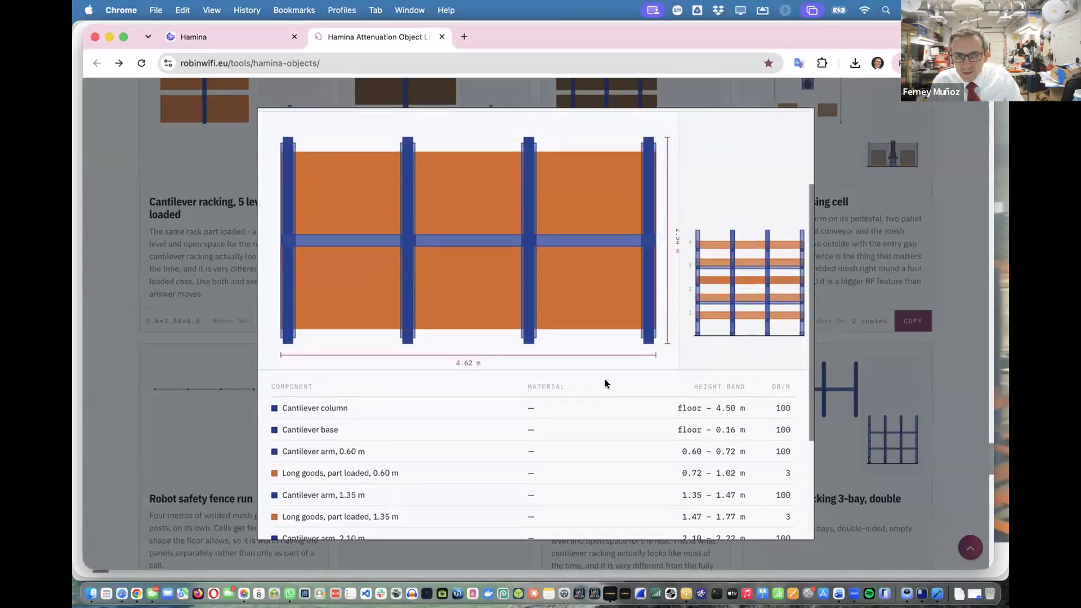
scroll(605, 380, up, 4)
scroll(605, 383, up, 1)
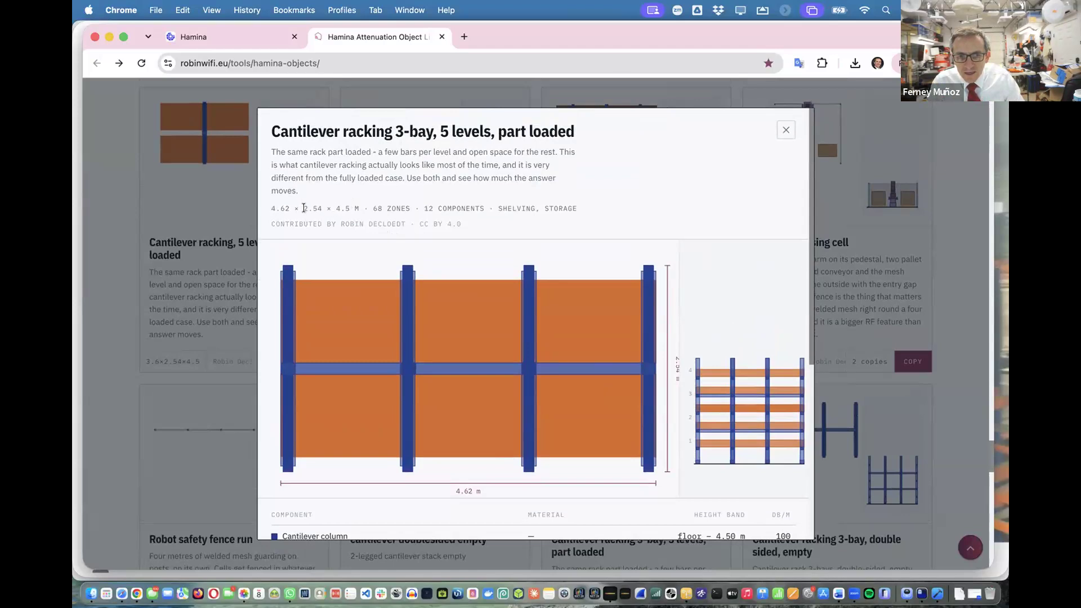
click(788, 130)
Look over the remaining cantilever rack objects at the end of the Warehouse list
scroll(665, 268, down, 1)
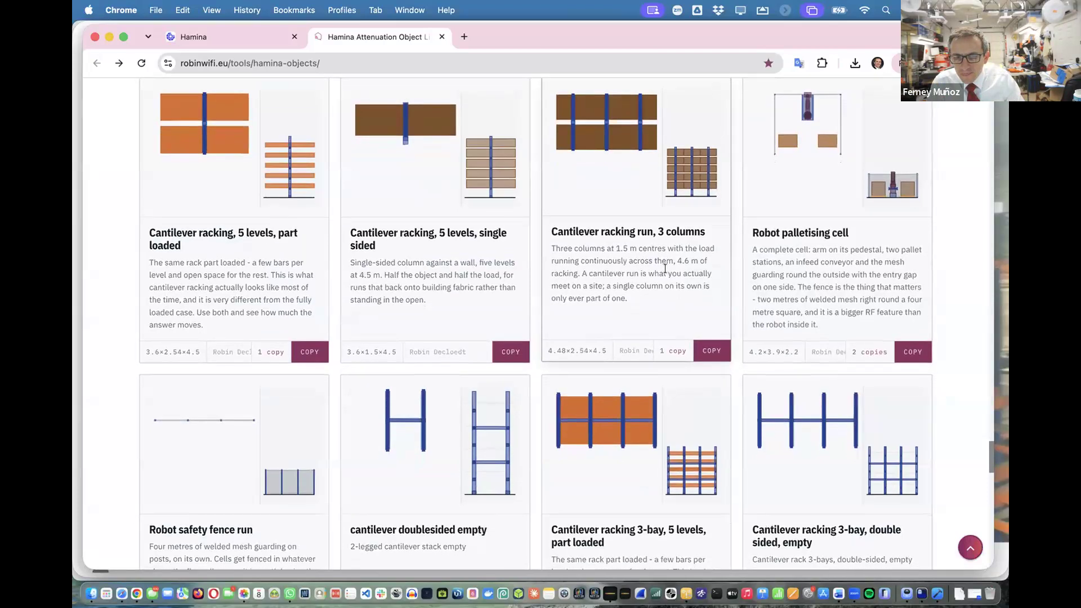
scroll(665, 269, down, 5)
scroll(655, 287, down, 1)
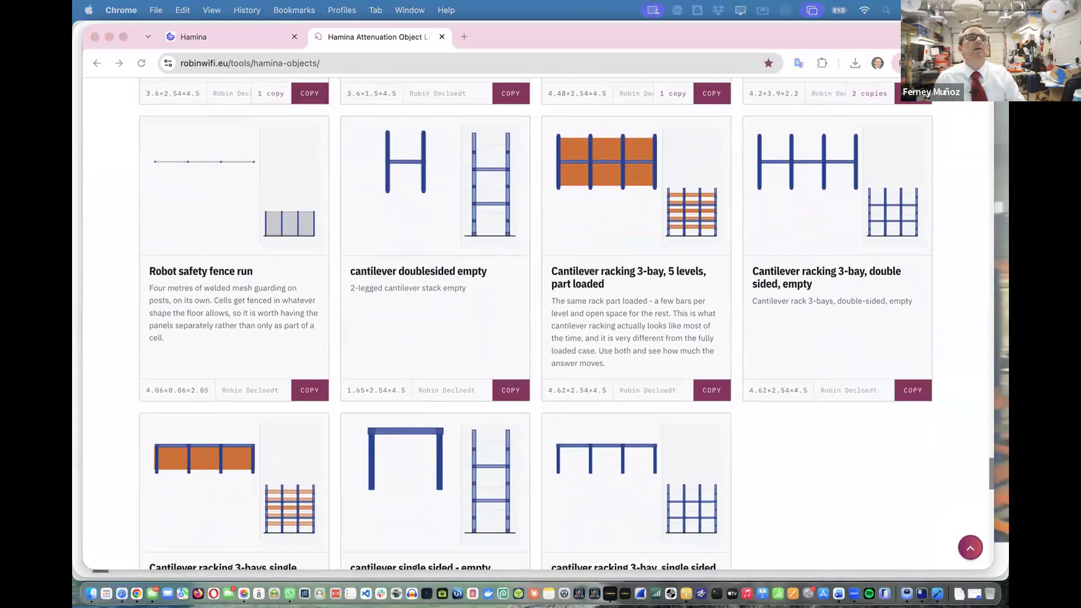
Switch to the Hamina Object Editor window, go back to the ai-tools.teigenrf.org tools overview and launch the Vehicle Creator
drag(453, 0, 486, 73)
double_click(419, 70)
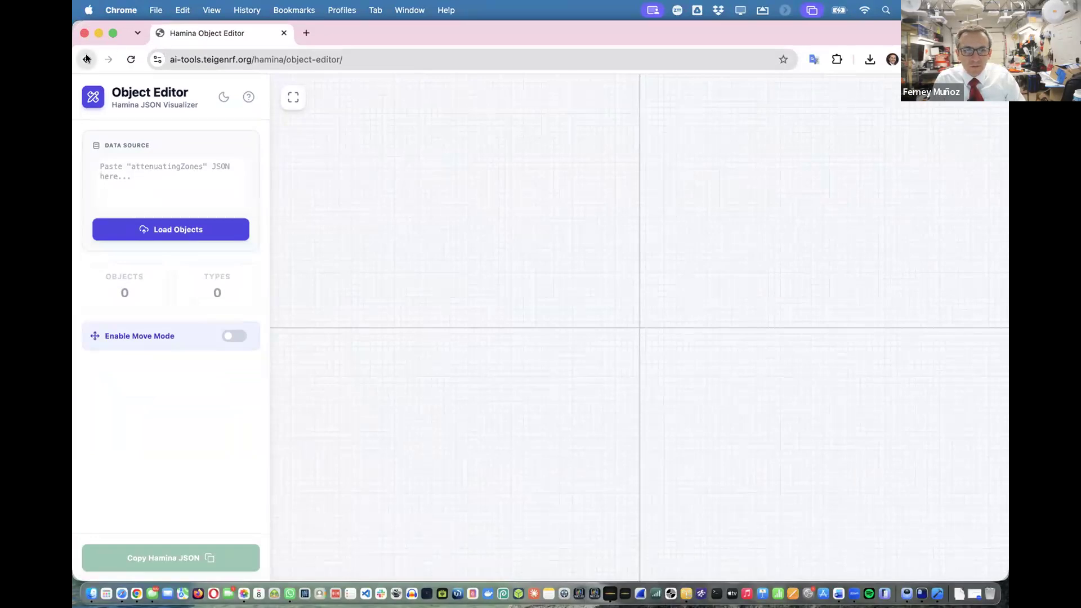
click(86, 57)
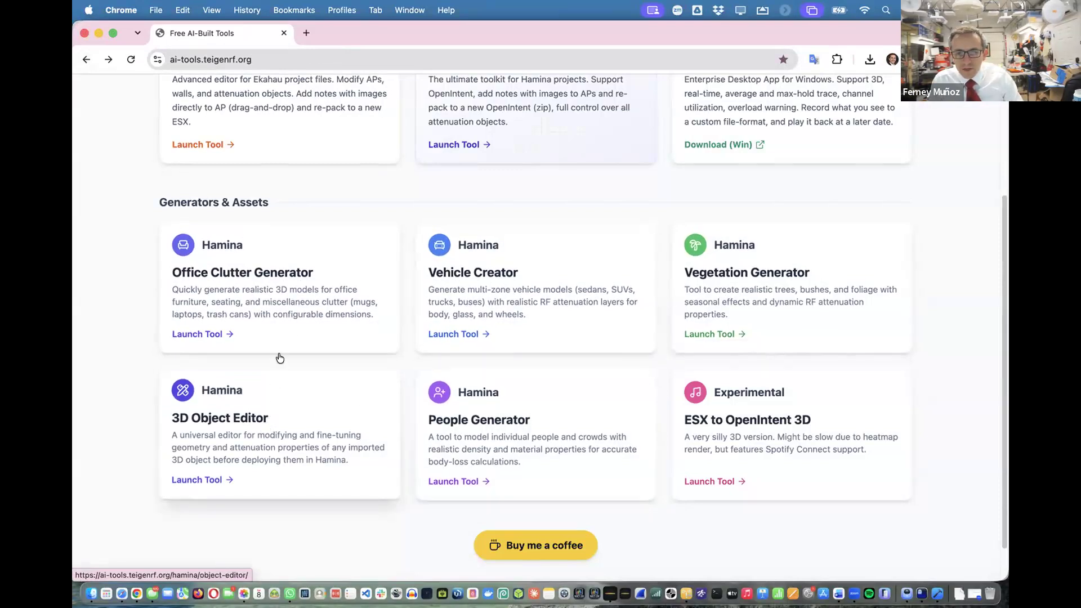
scroll(294, 329, up, 3)
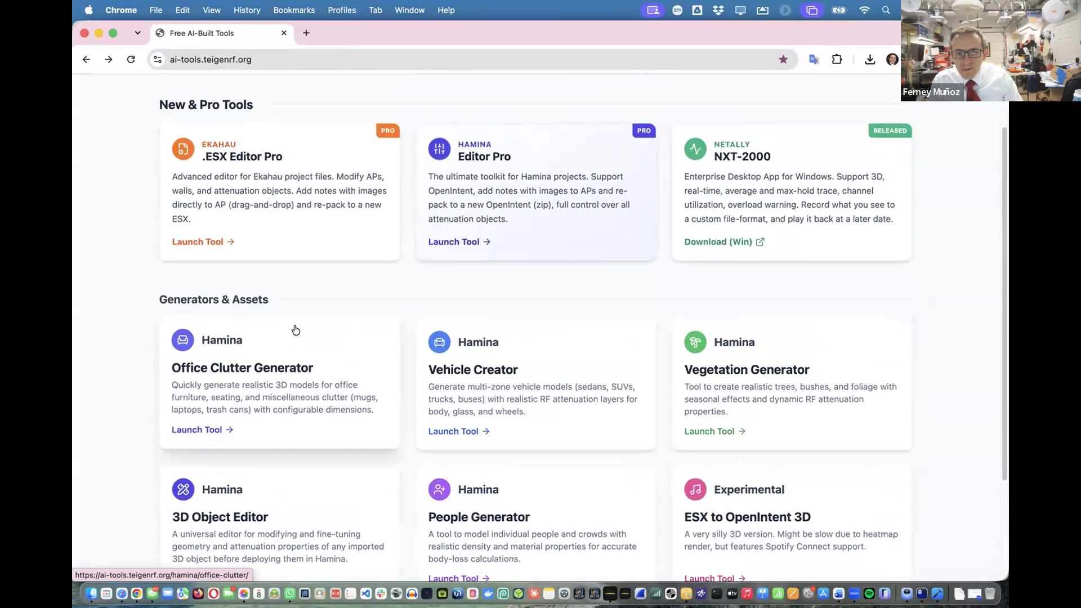
scroll(295, 330, down, 5)
click(505, 238)
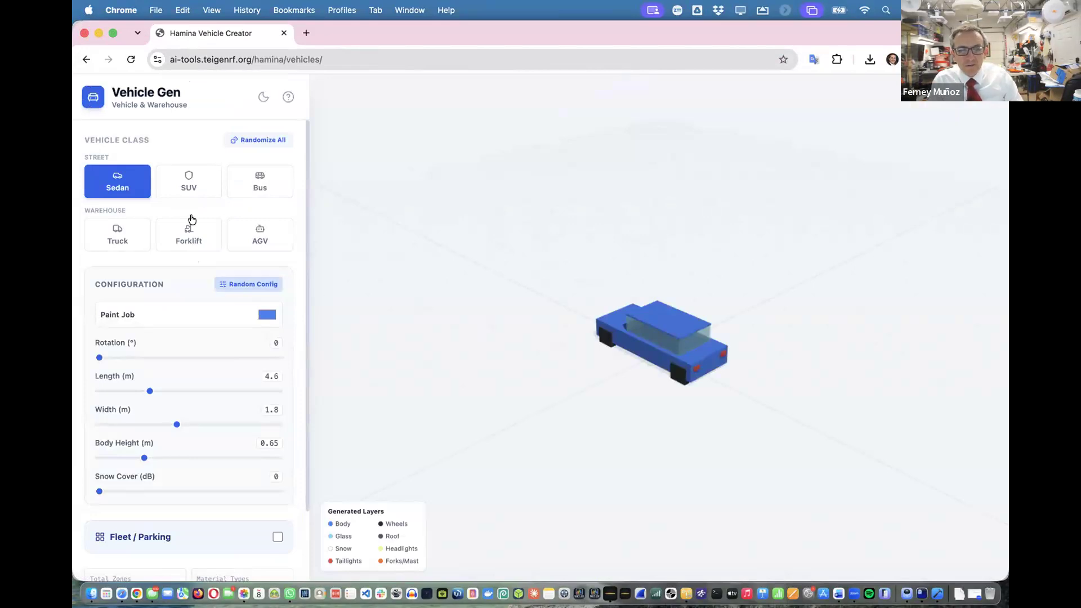
Generate a forklift with 130° rotation, 2 m length, 1.35 m body height and 2 dB snow cover
click(181, 235)
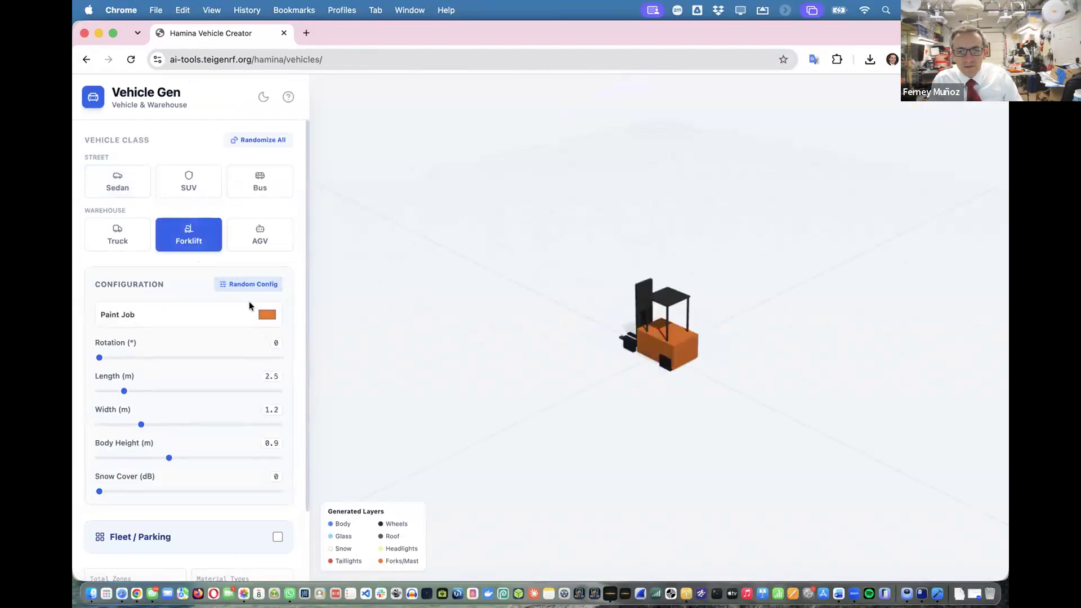
drag(96, 357, 163, 354)
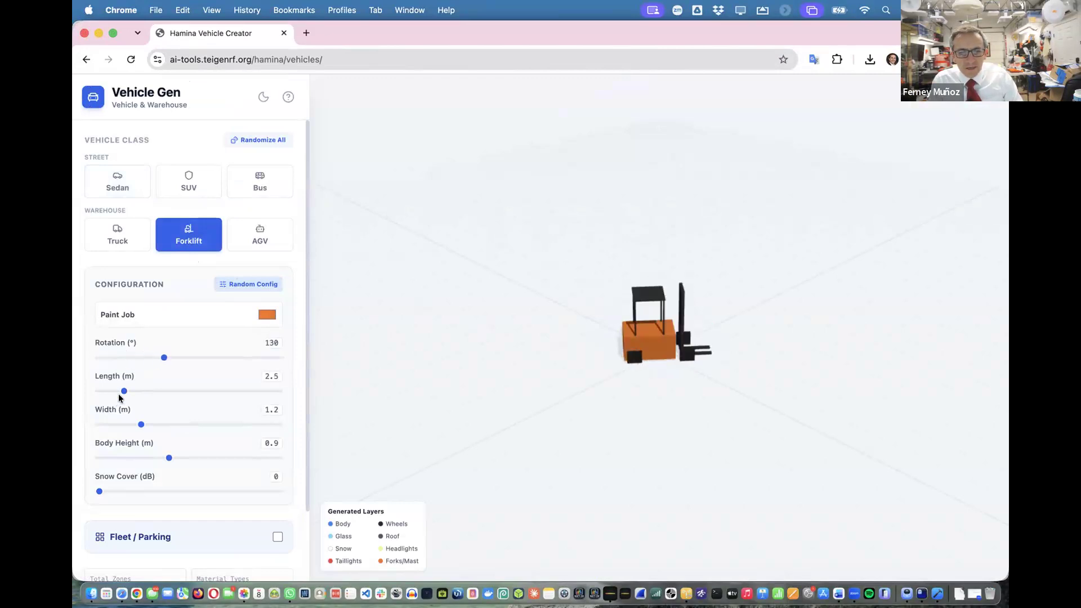
mouse_move(123, 390)
mouse_down()
mouse_move(168, 393)
mouse_move(117, 389)
mouse_up()
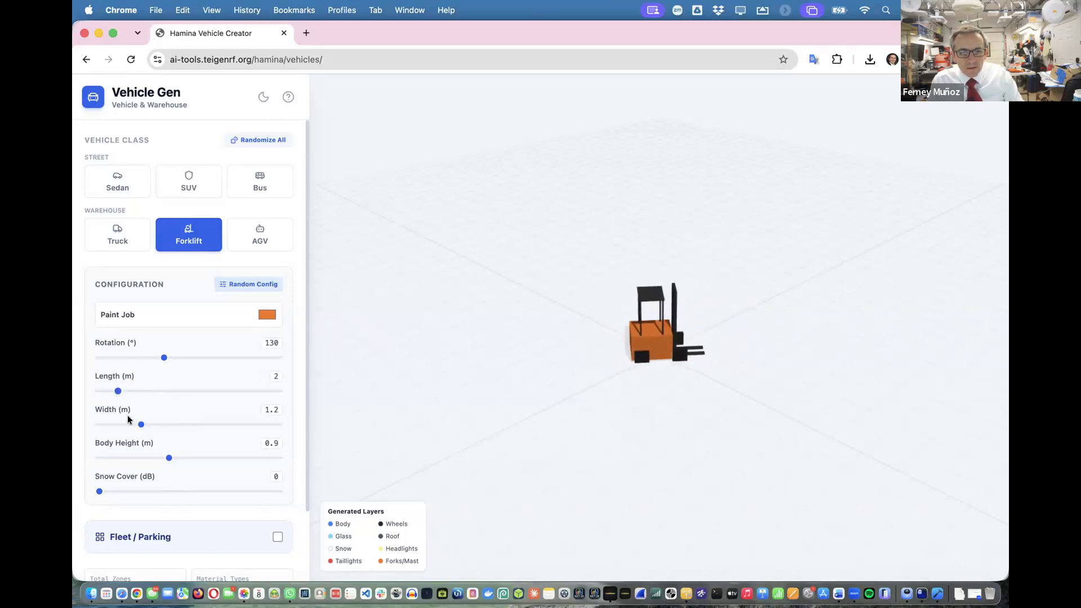
drag(482, 395, 603, 391)
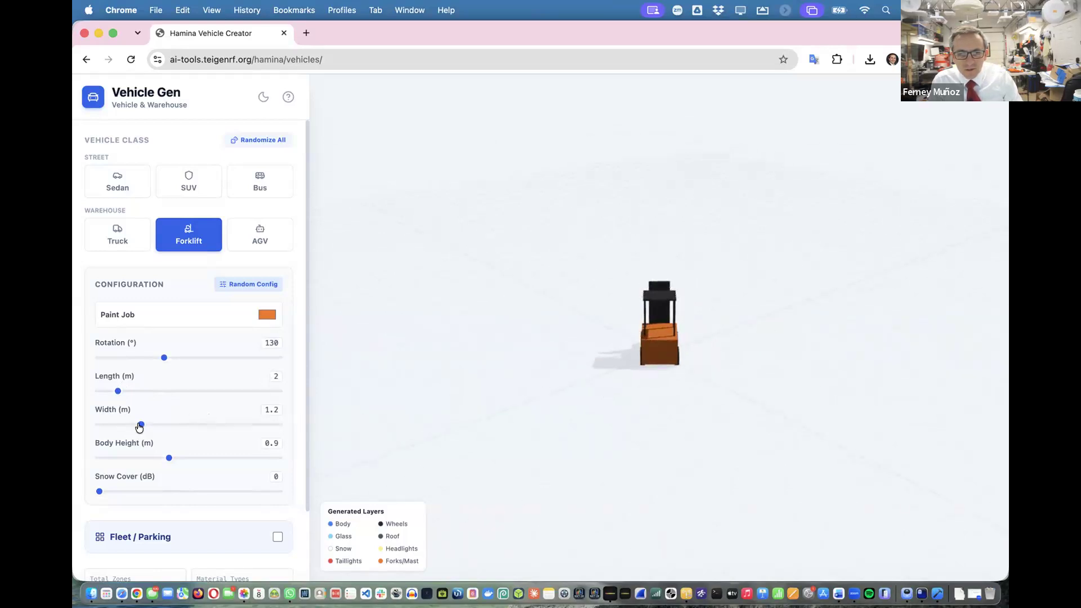
drag(167, 459, 214, 441)
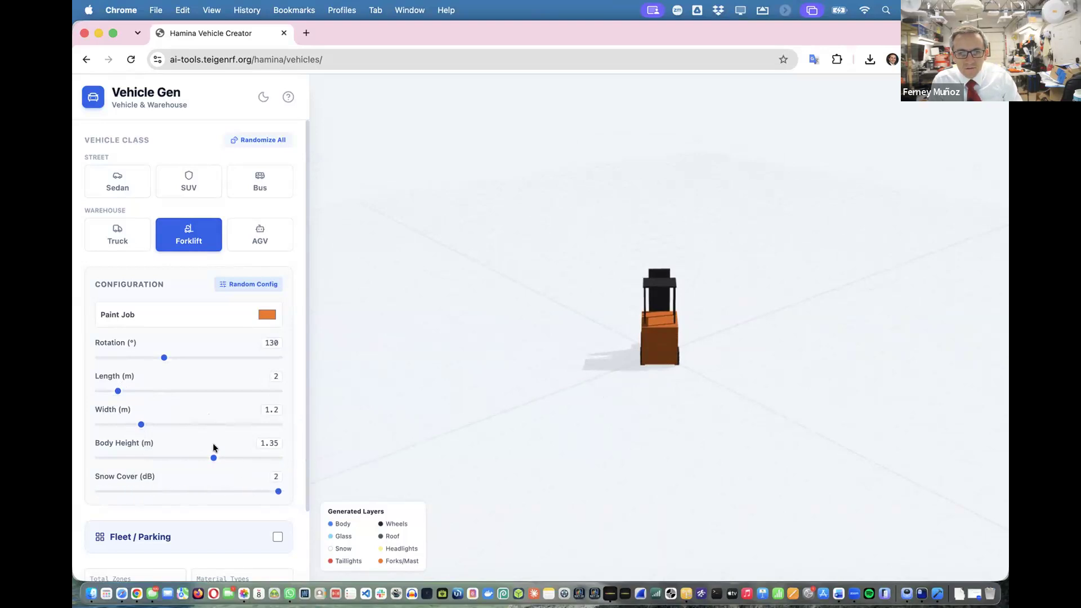
Change the vehicle to a truck and set its length to 15 m and body height to 1.7 m
click(119, 234)
drag(566, 391, 635, 415)
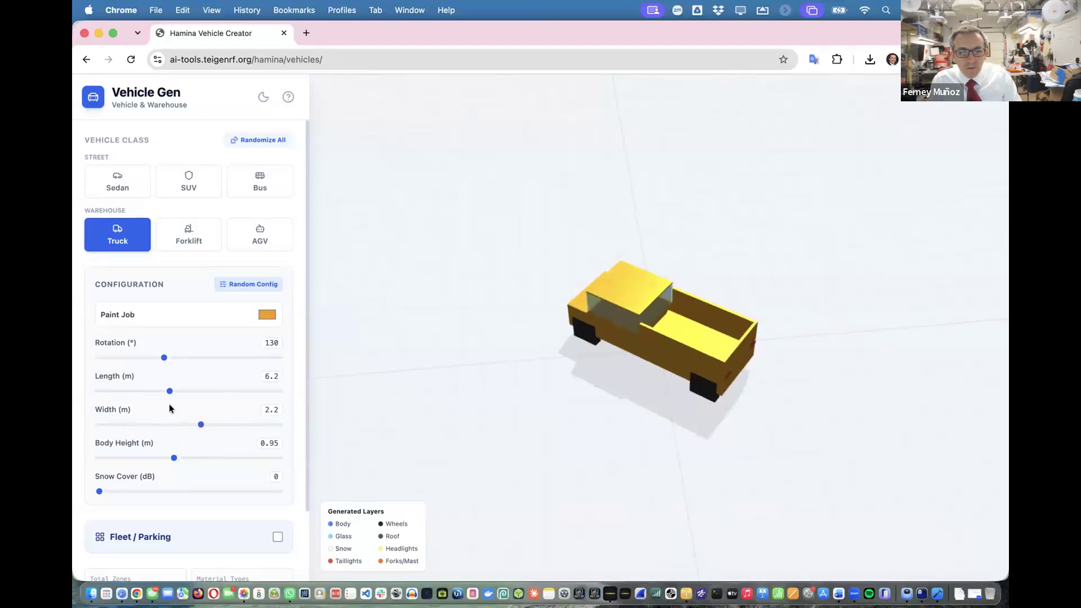
drag(167, 390, 277, 401)
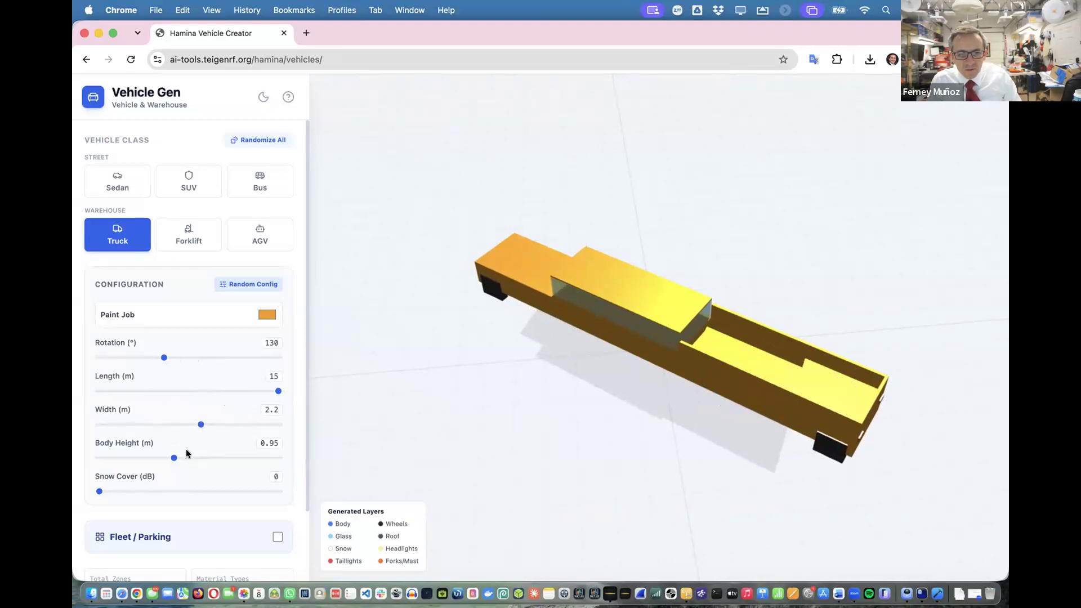
drag(175, 457, 247, 452)
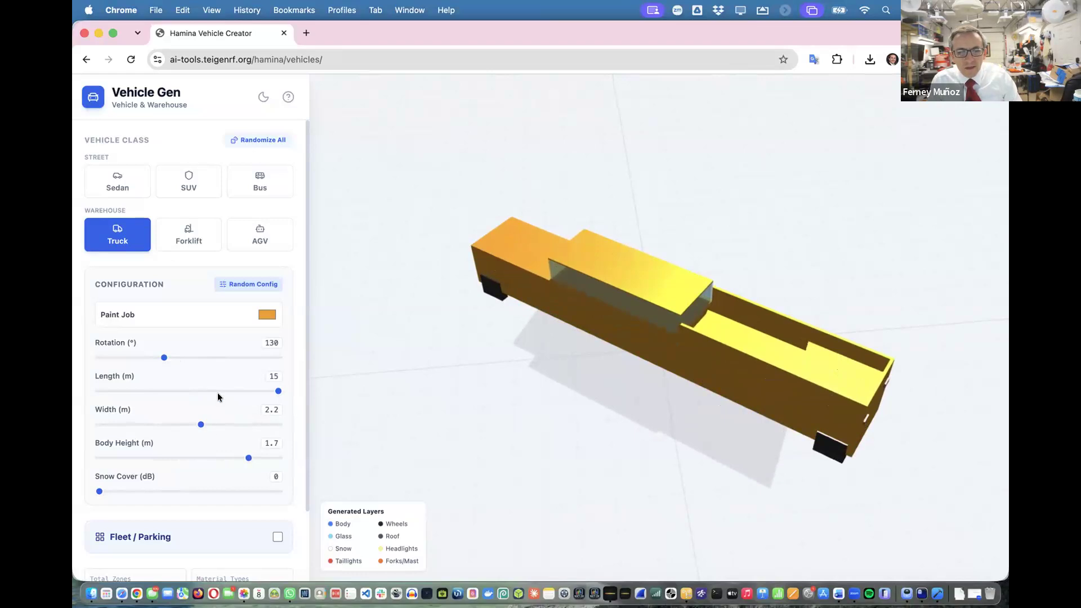
Enable the fleet layout with five trucks side by side, check the 3D preview, and copy the fleet's Hamina JSON
scroll(217, 394, down, 3)
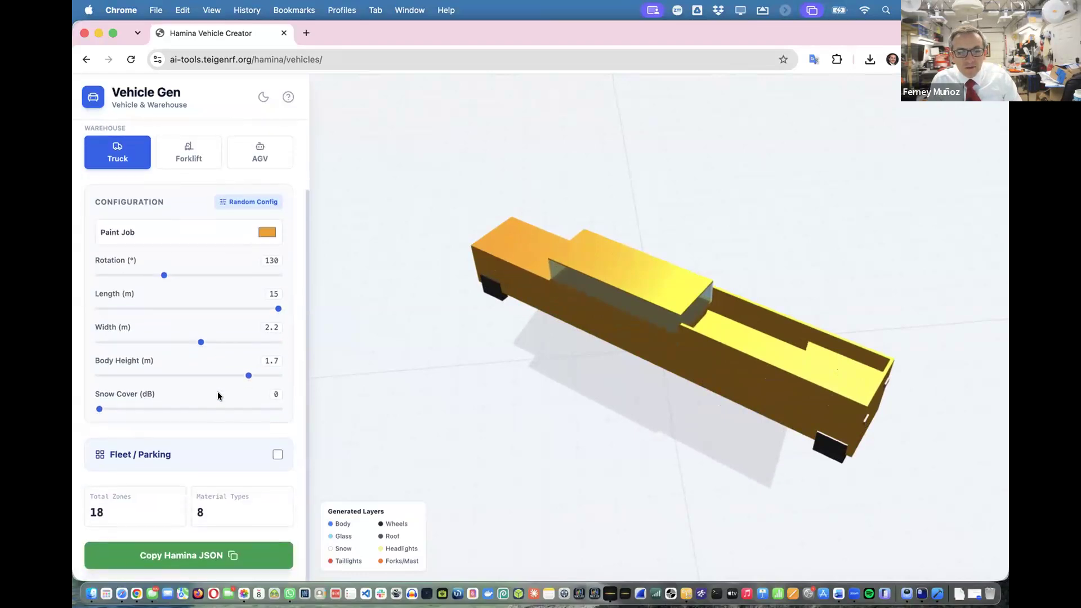
click(278, 454)
drag(487, 350, 427, 333)
scroll(427, 333, down, 5)
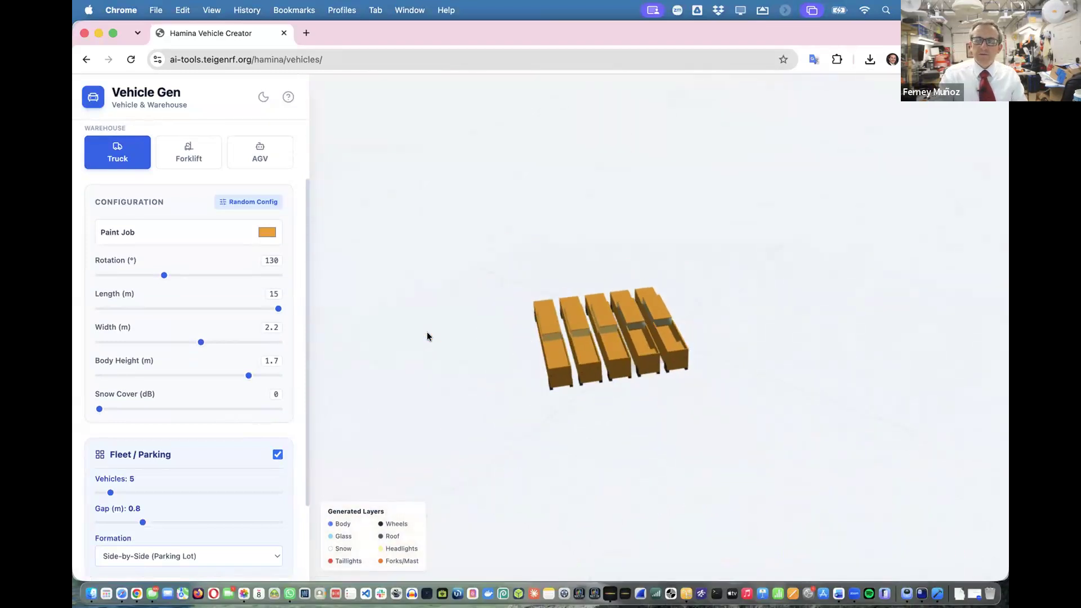
scroll(427, 337, up, 5)
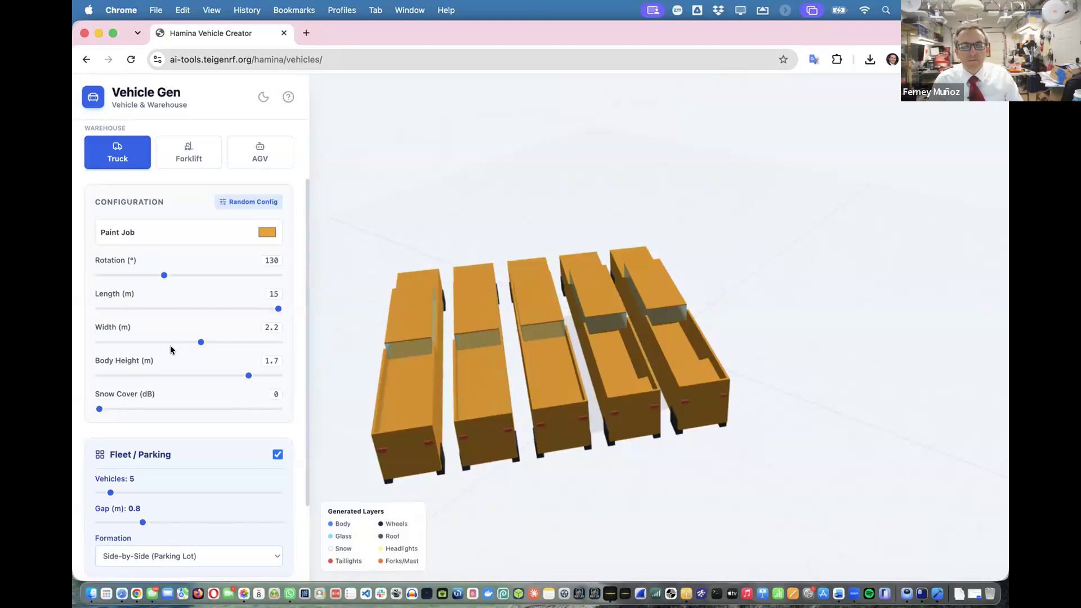
scroll(139, 354, down, 4)
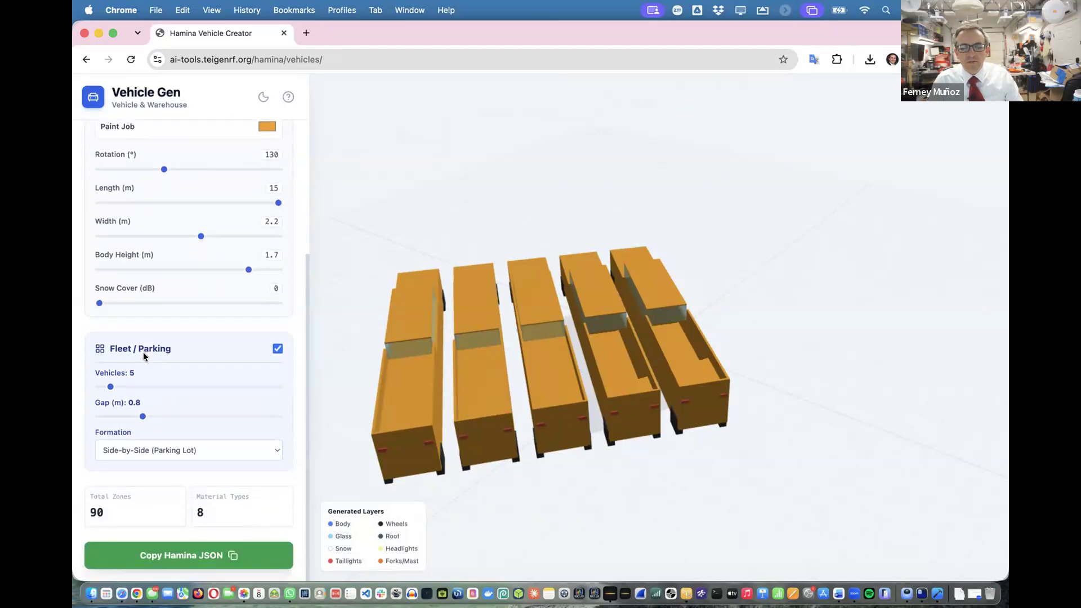
click(184, 551)
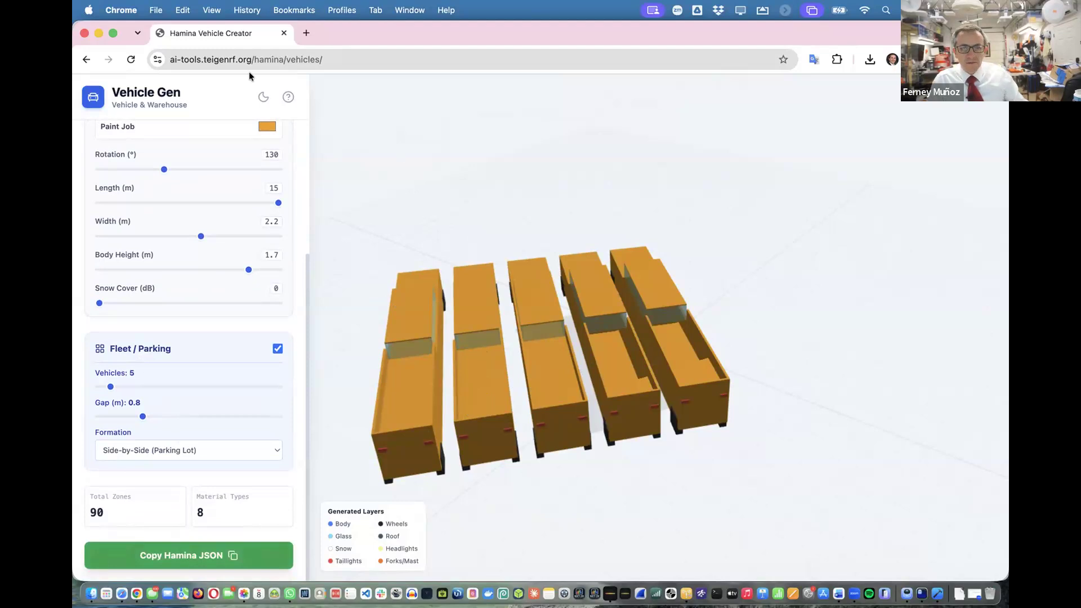
Switch to the Almacen Racks map in the Hamina project, cancel the scale verification, and paste the truck fleet onto it
click(416, 9)
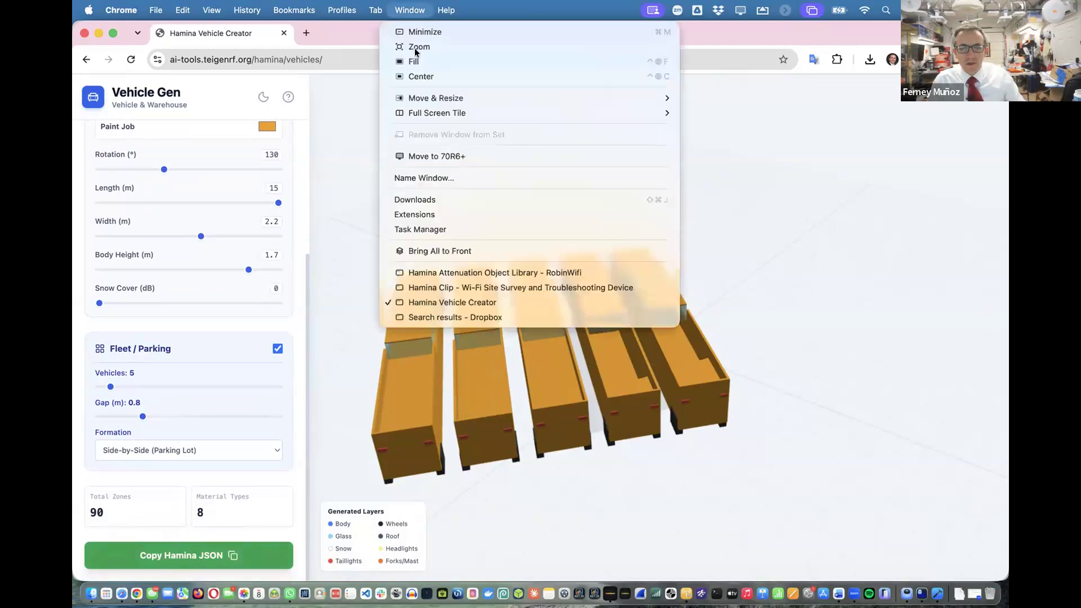
click(449, 274)
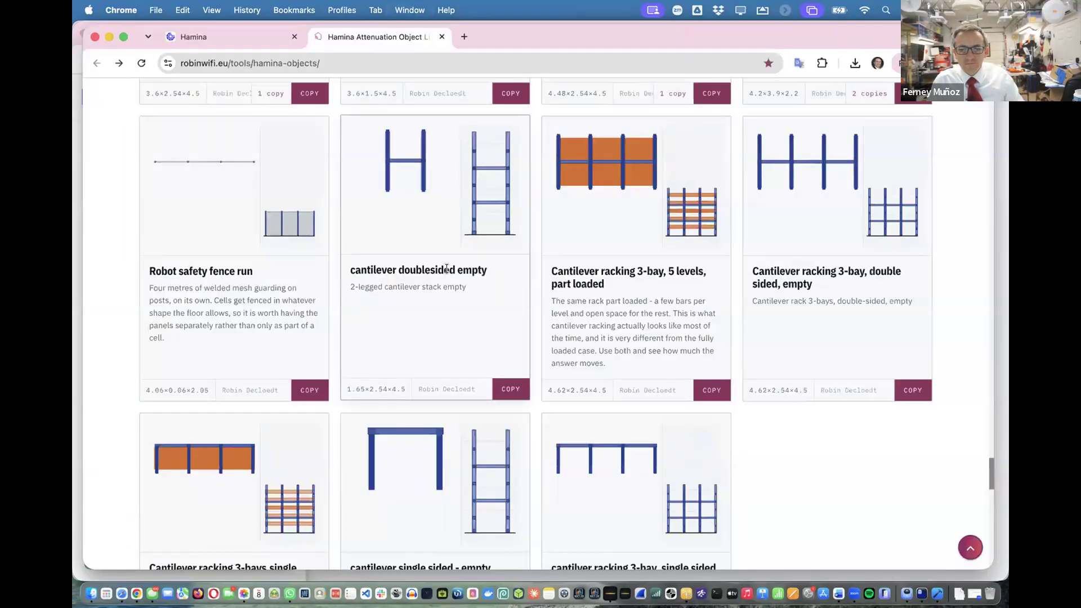
click(248, 33)
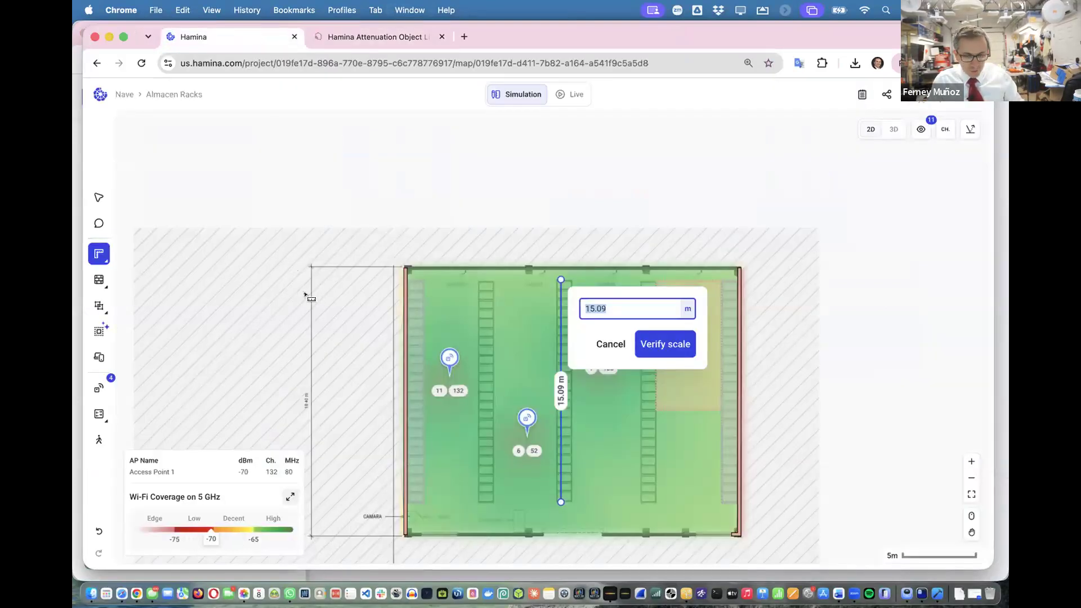
scroll(304, 280, down, 5)
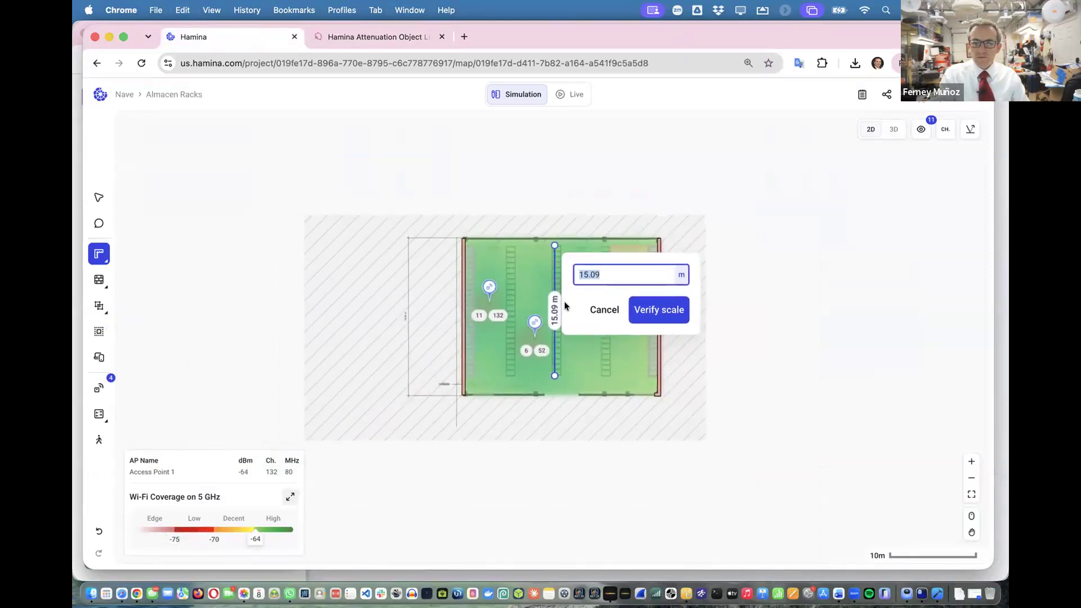
click(601, 310)
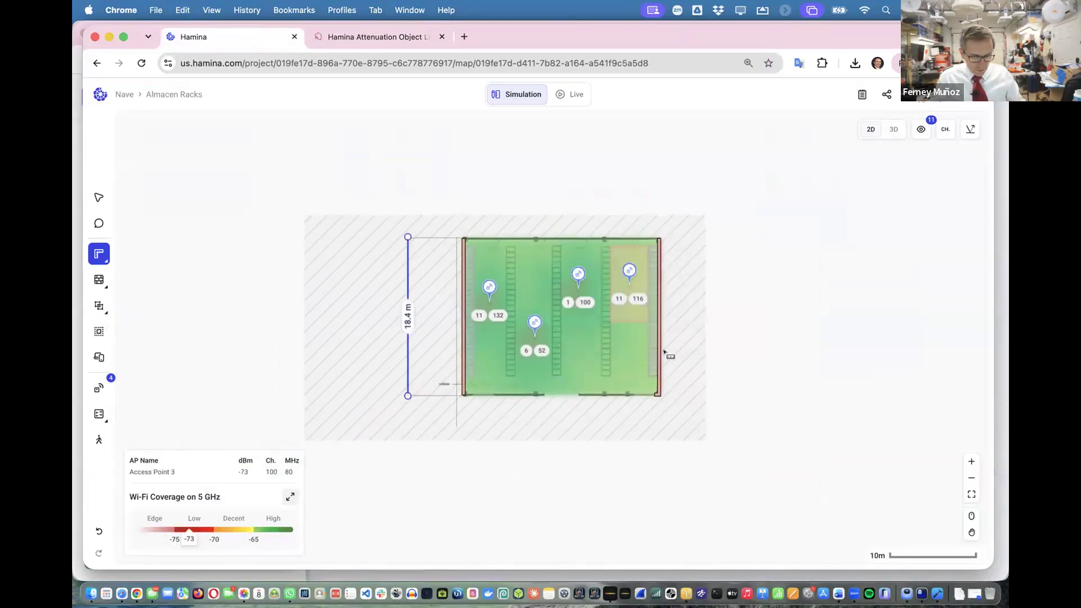
key(super+v)
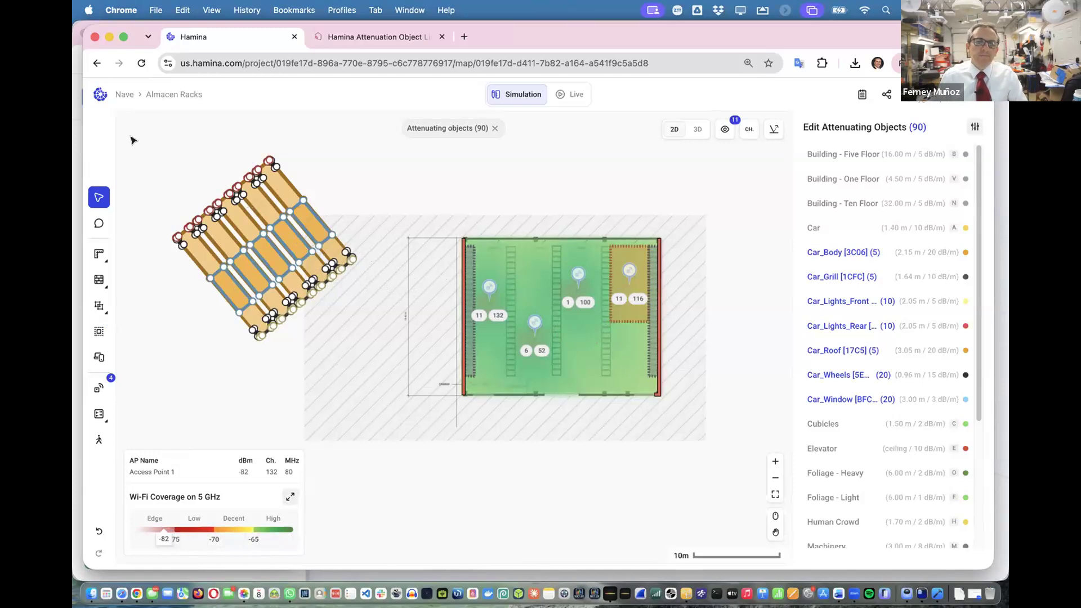
Open the USAM-111-Amarillo project and examine the truck parking and yard areas around the building on its First Floor map
click(129, 96)
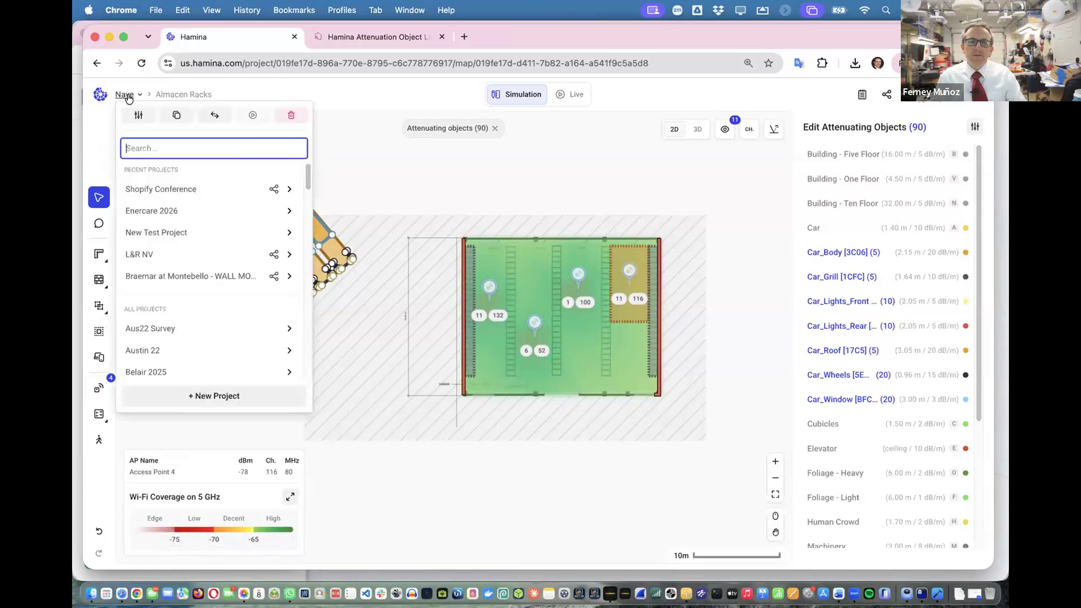
text(usa)
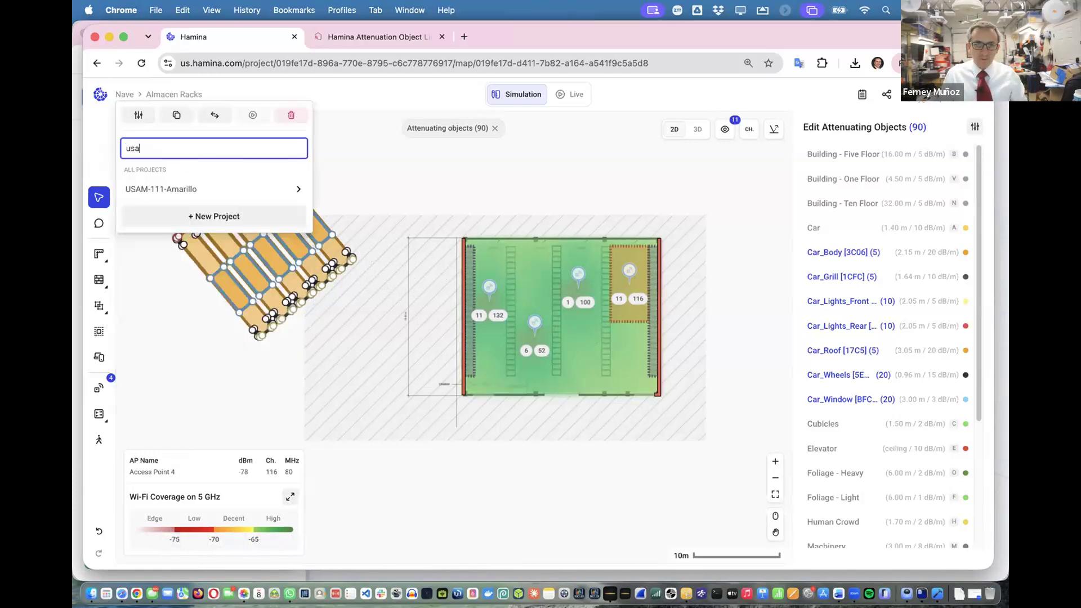
click(194, 190)
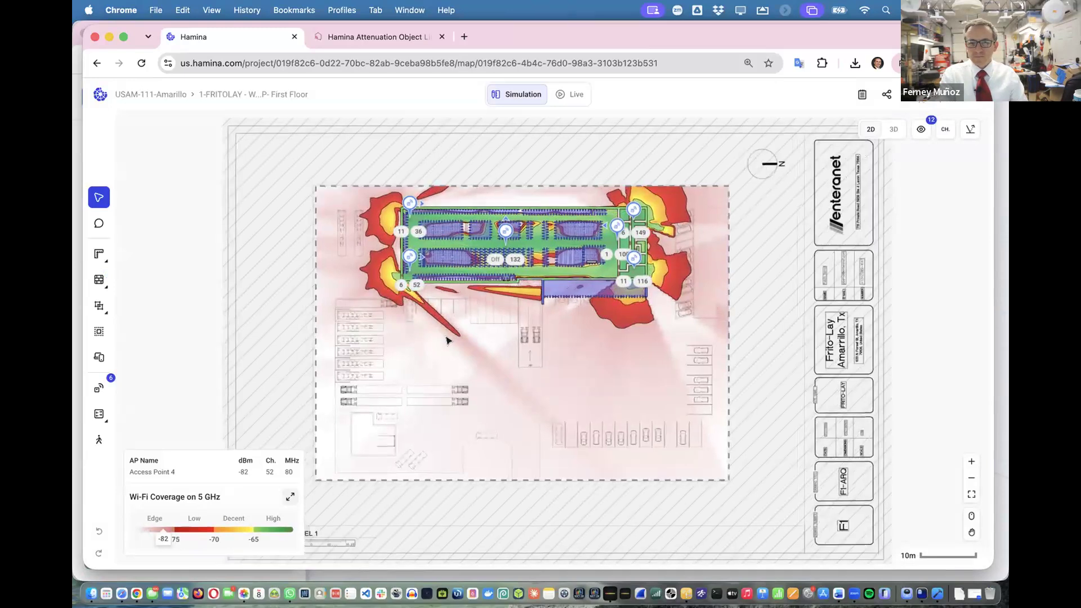
scroll(447, 339, up, 5)
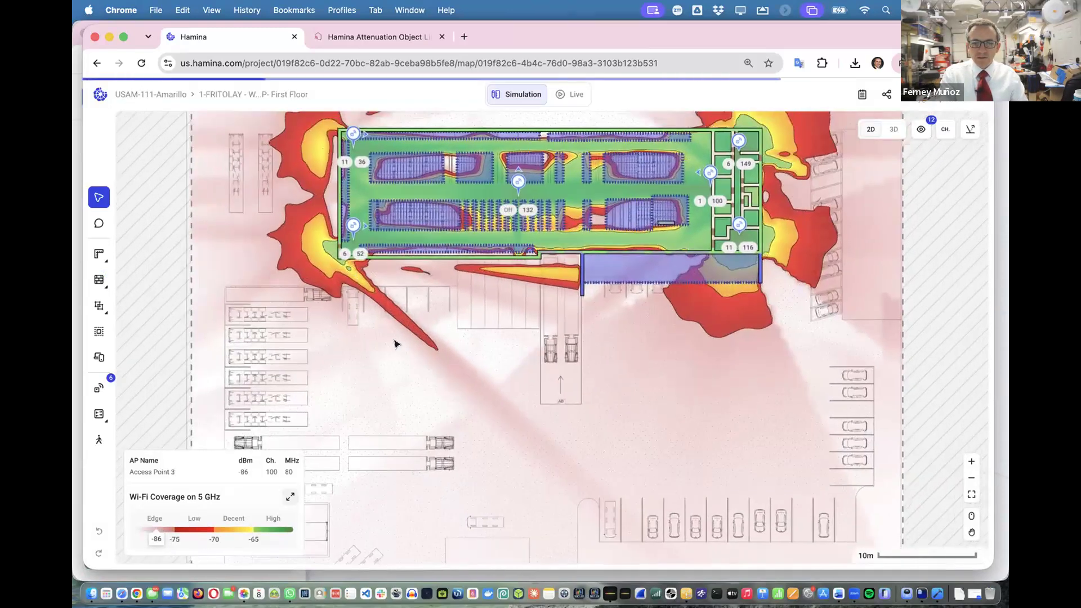
scroll(444, 347, right, 3)
scroll(479, 366, up, 3)
scroll(479, 366, down, 2)
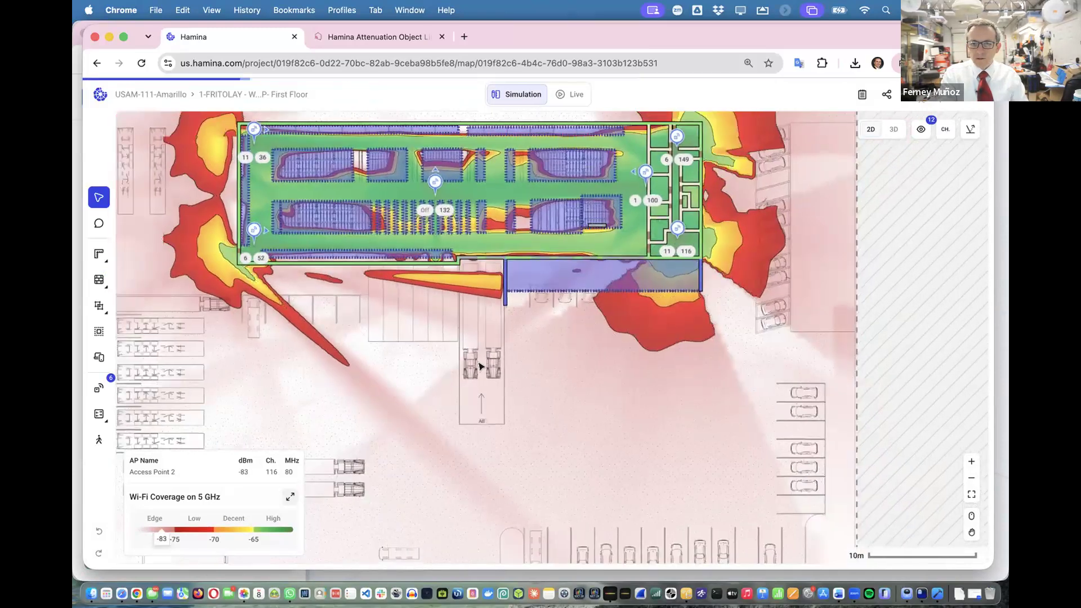
scroll(479, 366, down, 4)
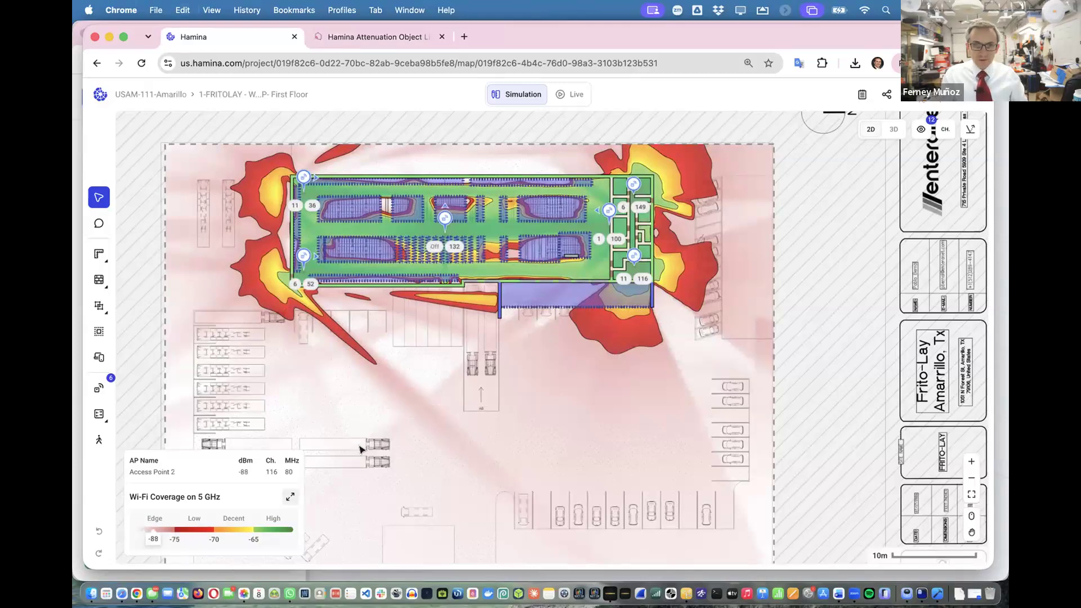
Paste the copied truck fleet into the Amarillo First Floor map and check the parking yard
key(super+v)
scroll(357, 446, up, 2)
scroll(357, 448, left, 2)
scroll(357, 446, right, 1)
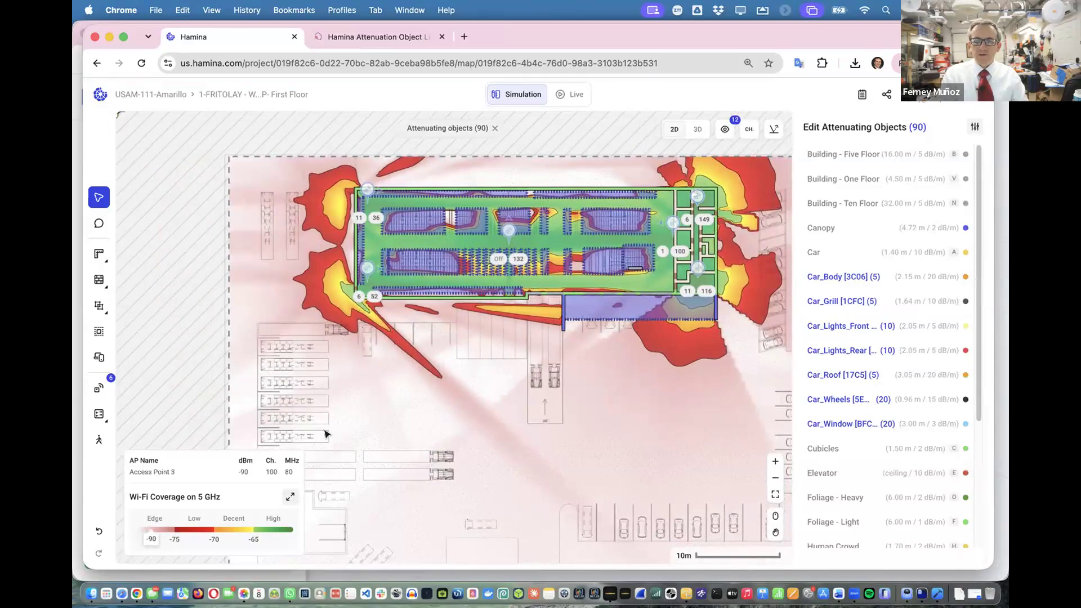
key(super+Tab)
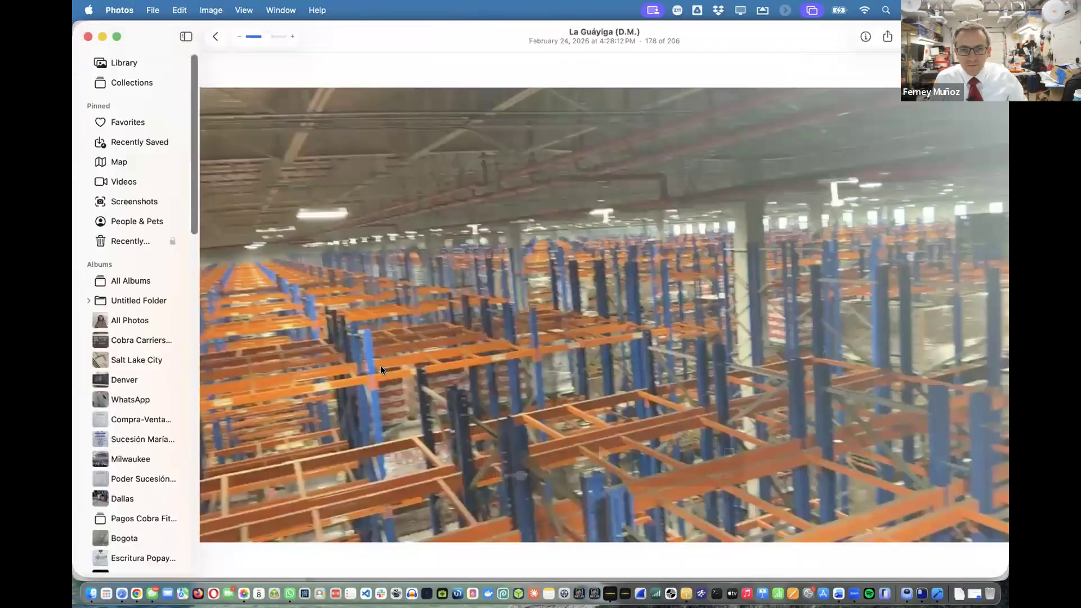
key(super+Tab)
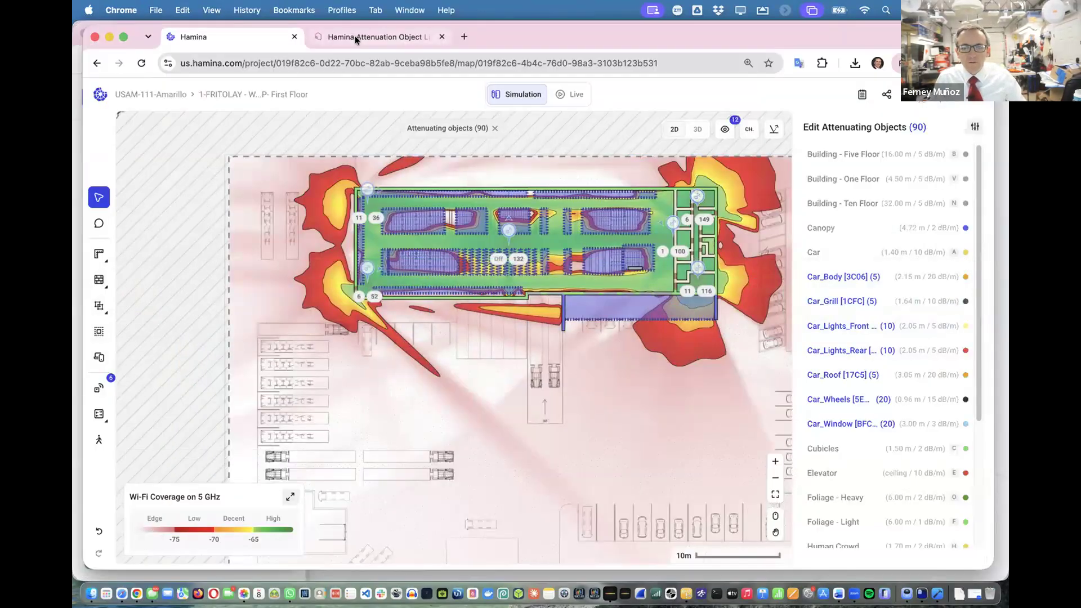
In the attenuation object library, review the components of the single-sided, part-loaded 3-bay cantilever racking and copy it for Hamina
click(360, 37)
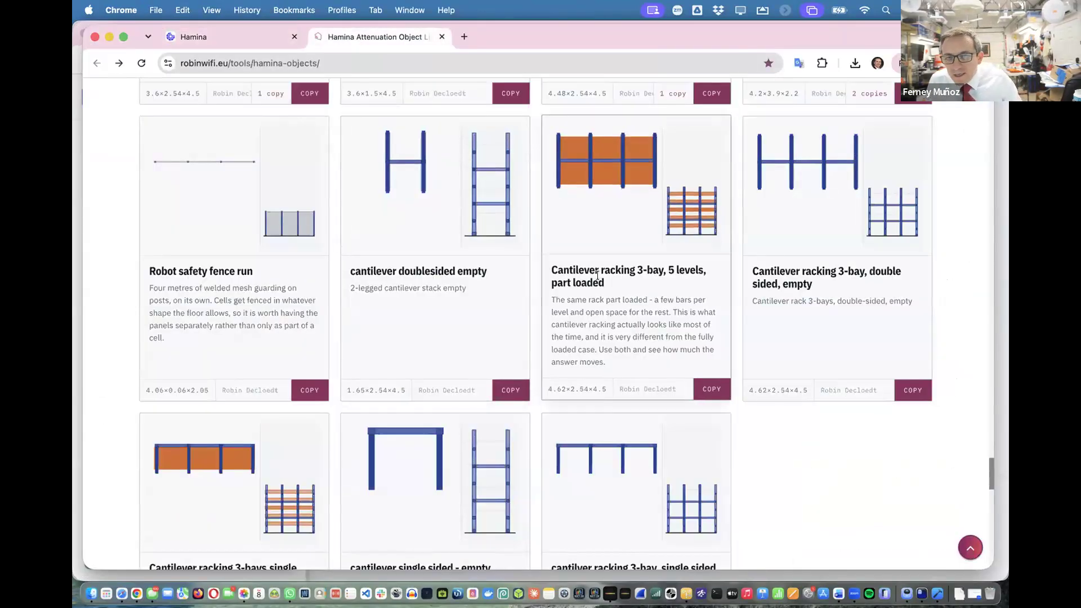
scroll(598, 275, down, 1)
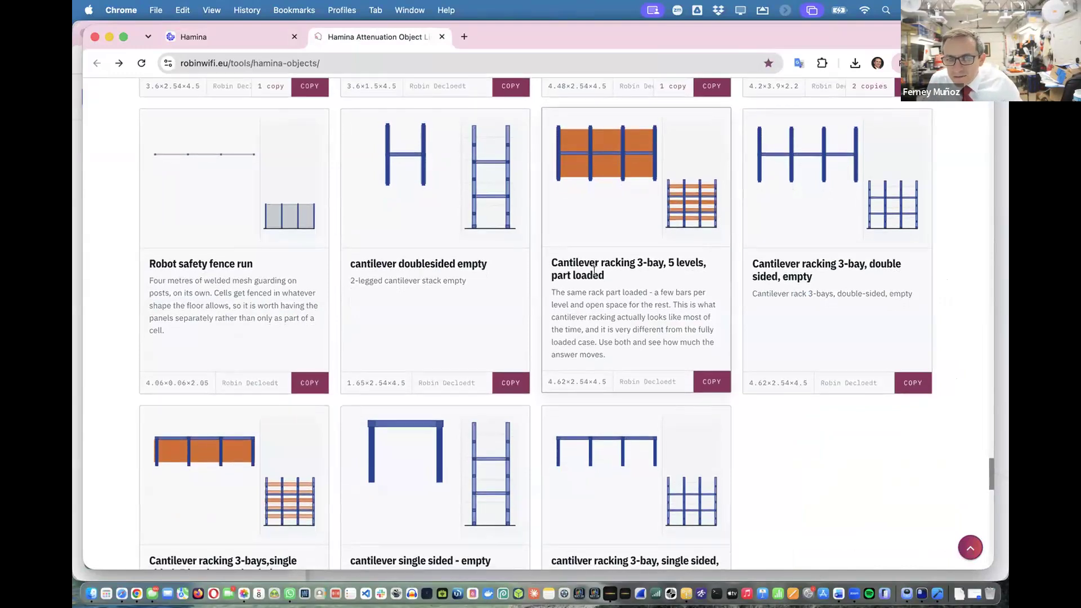
scroll(587, 272, up, 1)
scroll(587, 272, down, 5)
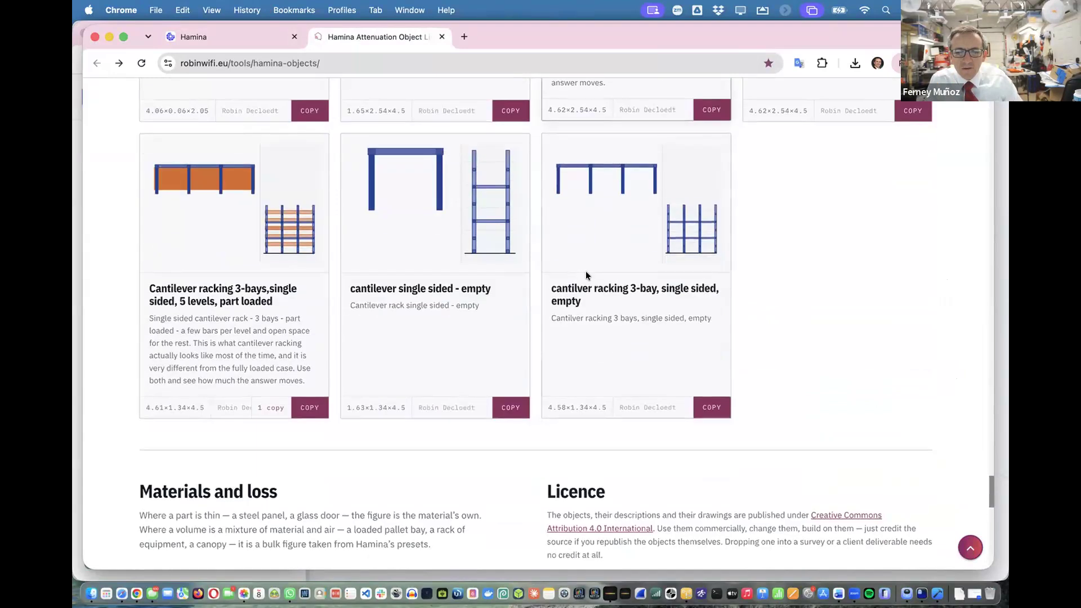
scroll(586, 275, up, 1)
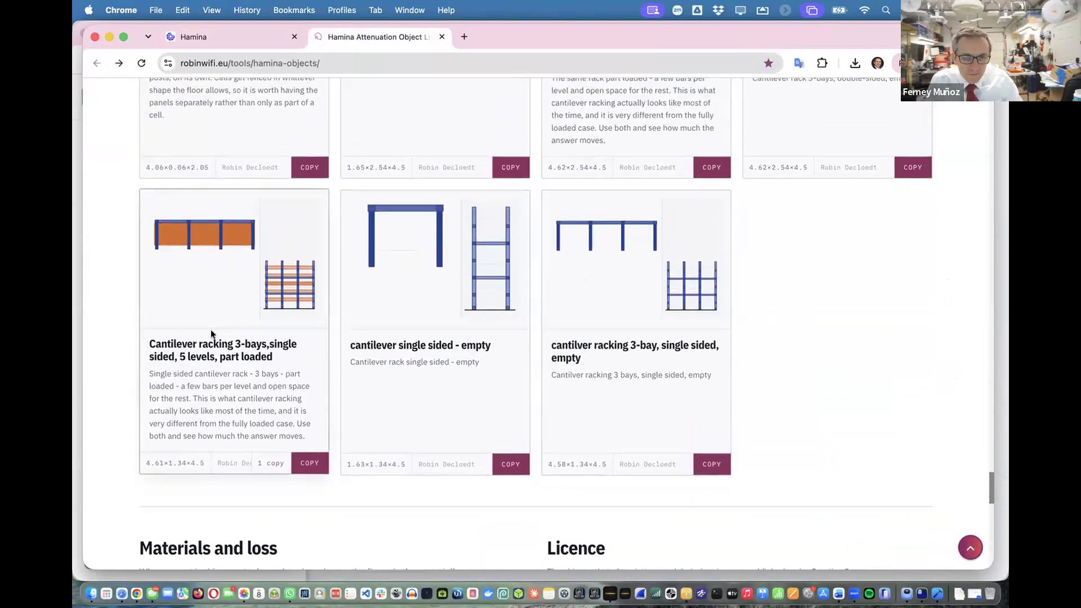
click(266, 320)
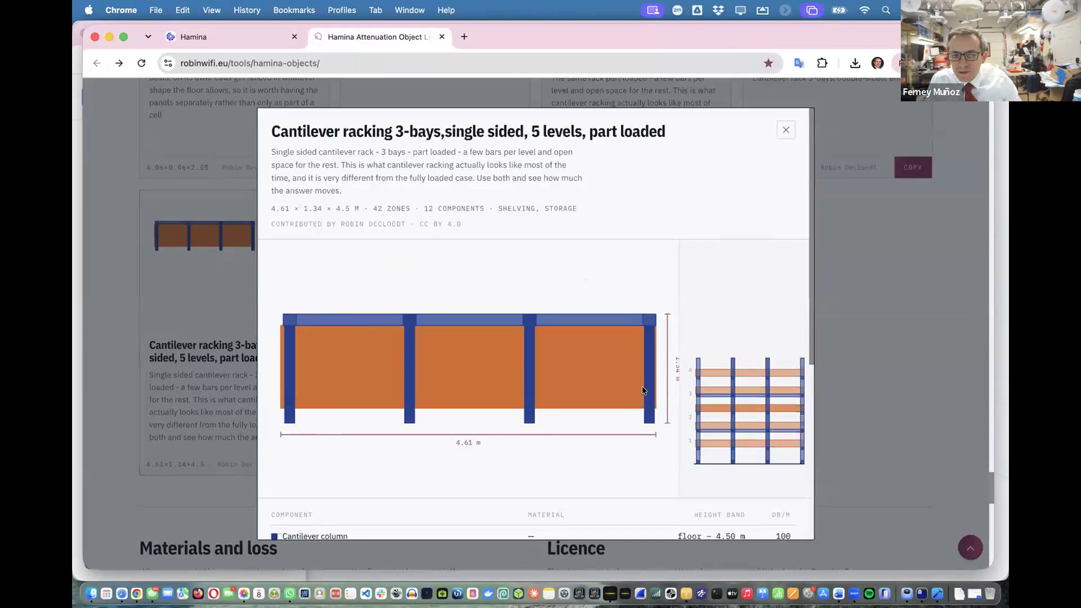
scroll(638, 386, down, 5)
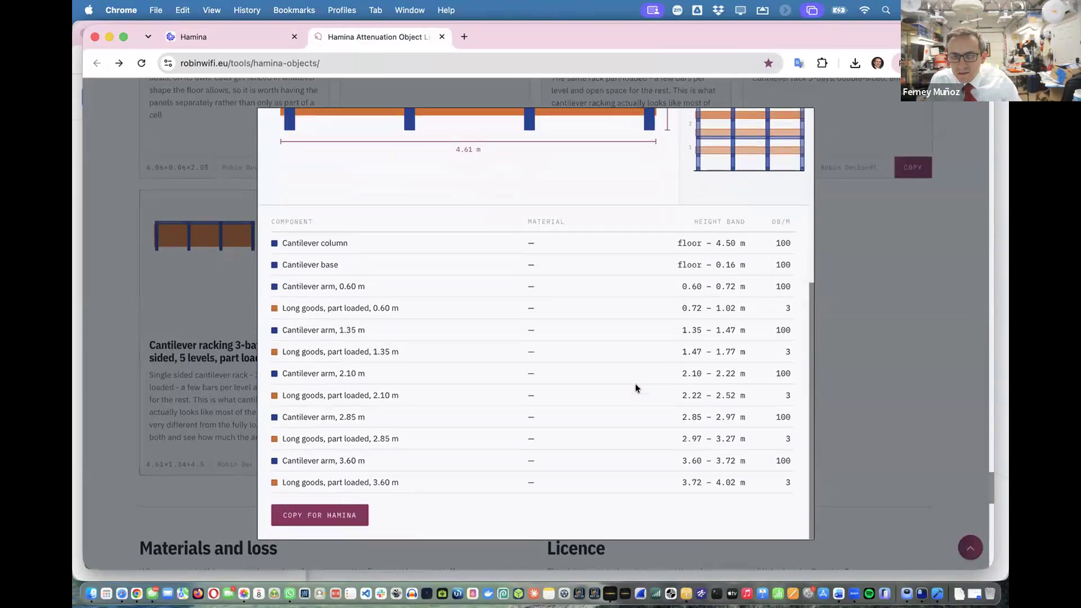
scroll(634, 387, up, 1)
scroll(344, 378, down, 1)
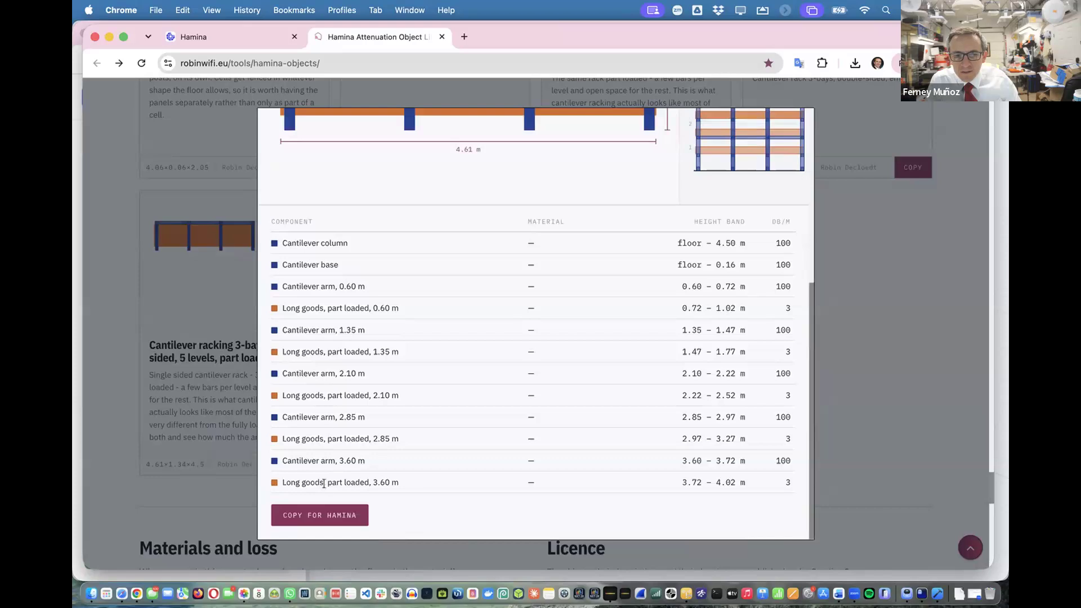
click(331, 513)
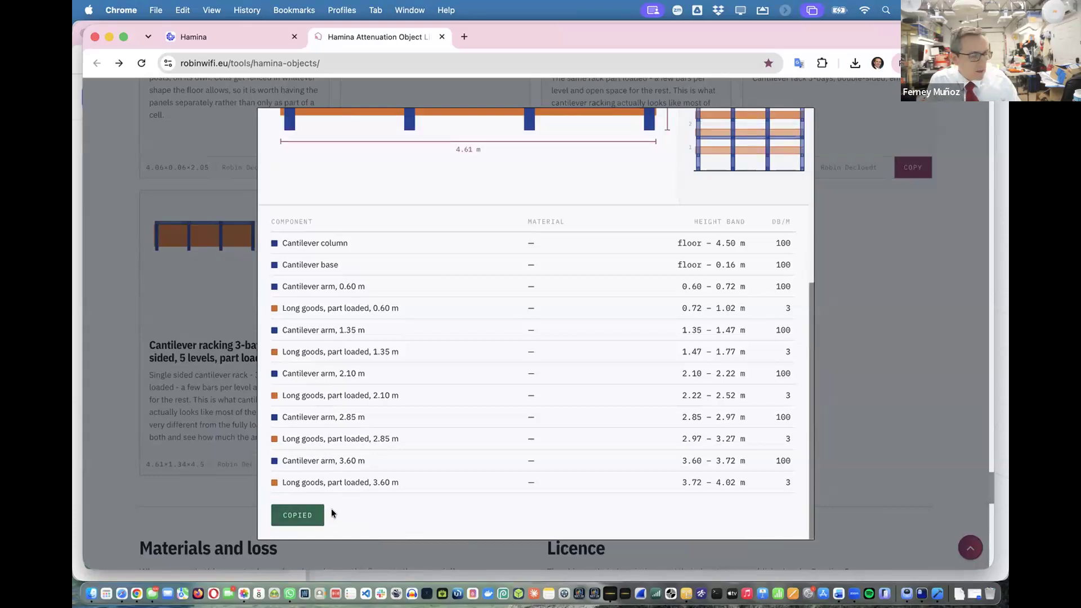
Reopen the Nave project, paste the cantilever rack into the Almacen Racks map, and move it inside the warehouse near the upper wall
click(243, 43)
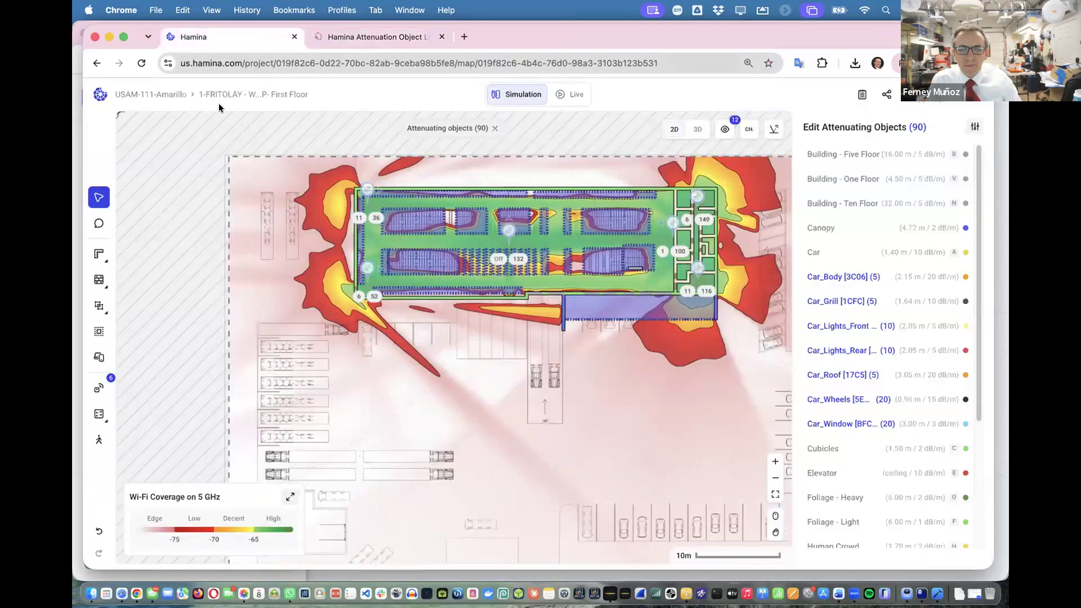
click(146, 93)
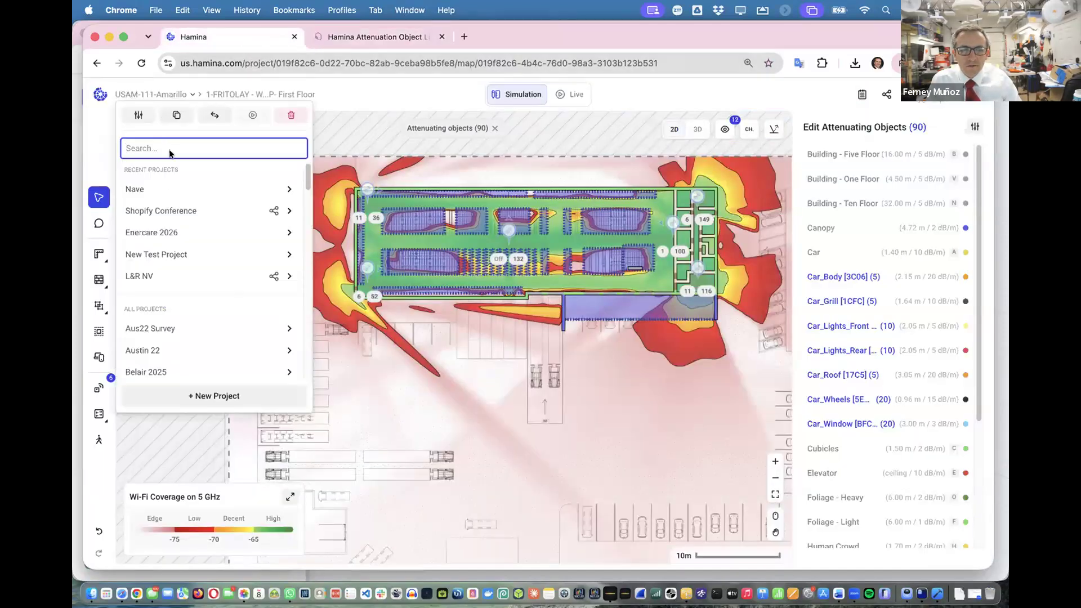
click(170, 196)
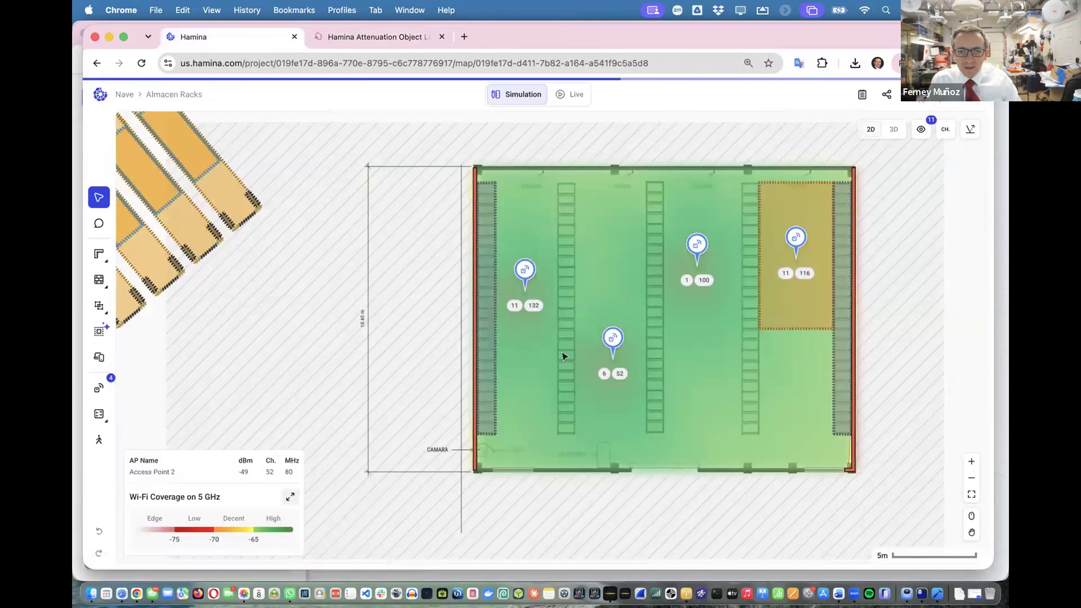
key(super+v)
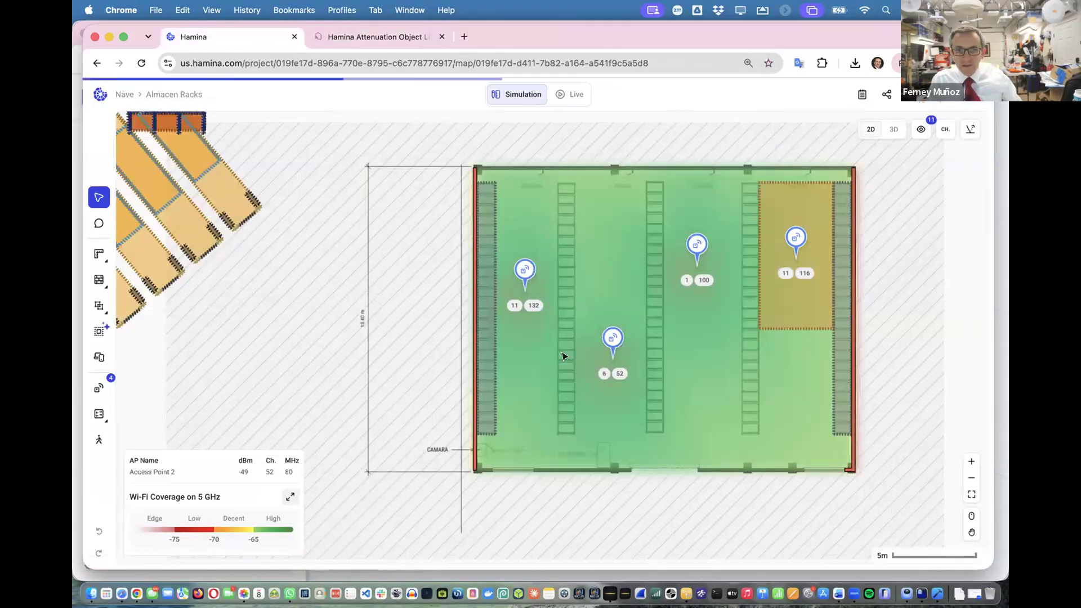
drag(196, 135, 621, 215)
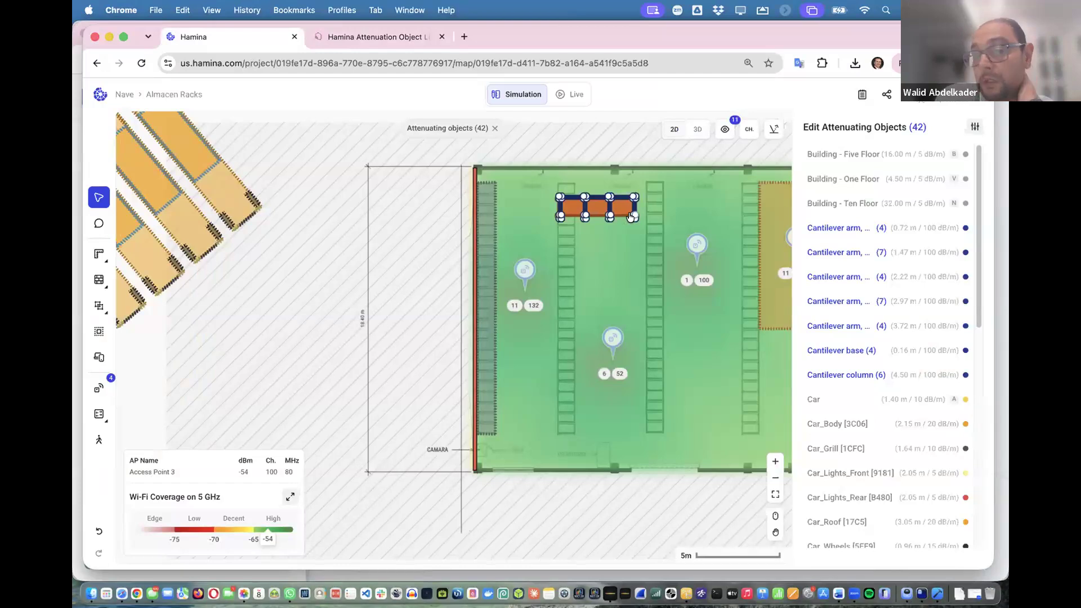
Switch to the Object Editor page in the other browser and go back to the ai-tools.teigenrf.org tools overview
key(super+Tab)
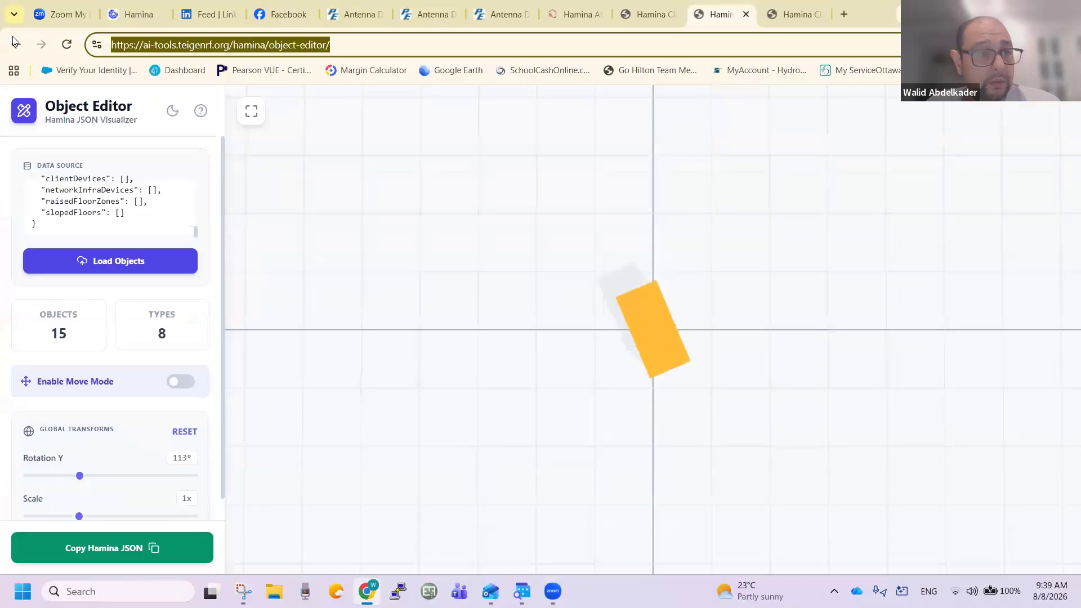
click(15, 44)
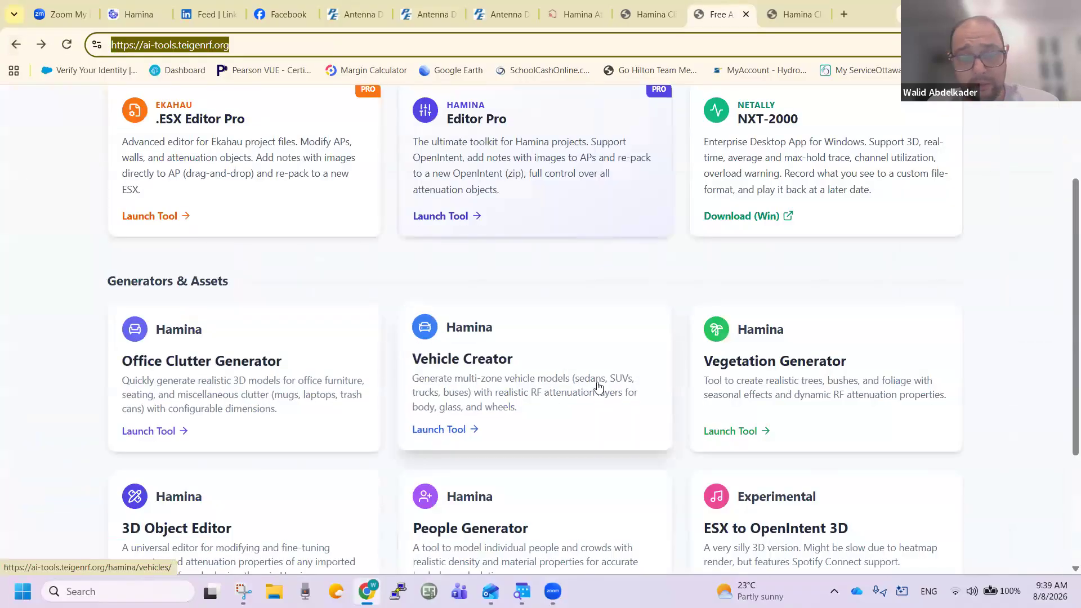
Open the 3D Object Editor from the tools overview, and copy the Office task chair from the attenuation object library
scroll(186, 371, down, 3)
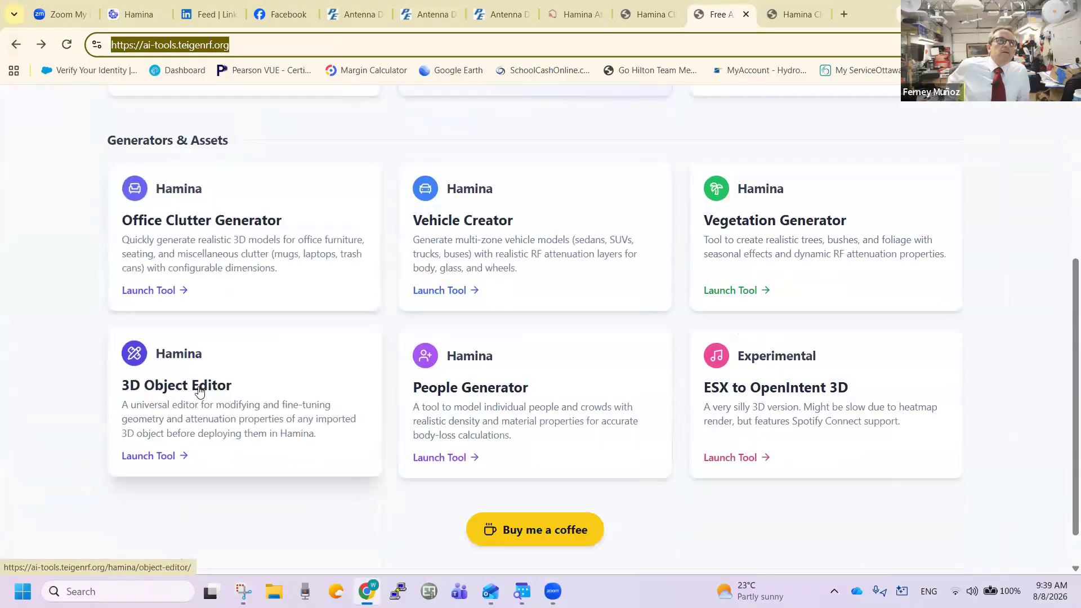
click(198, 390)
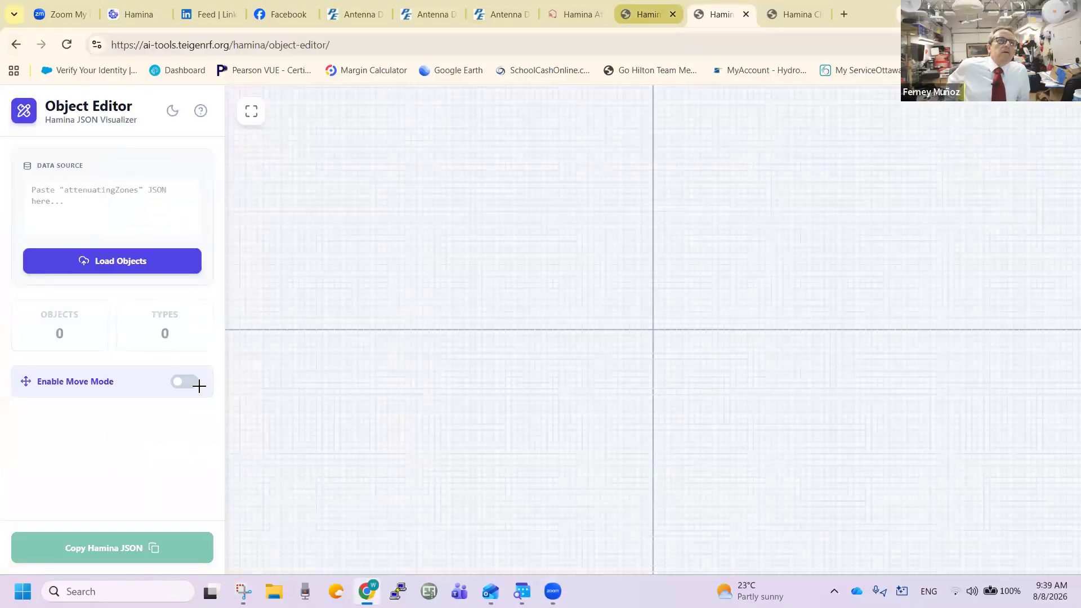
click(649, 14)
click(576, 15)
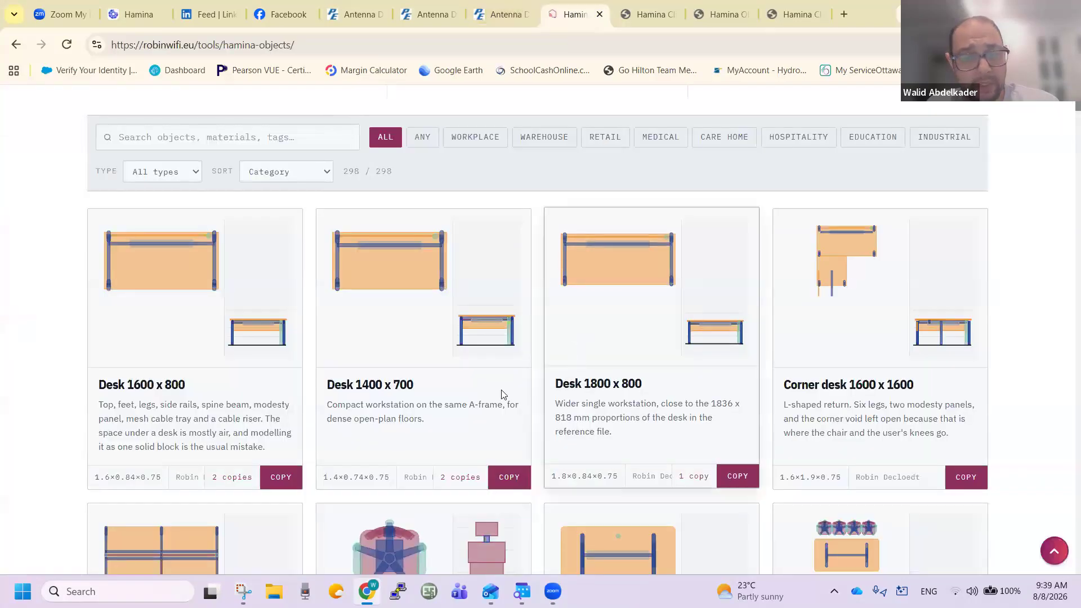
scroll(369, 336, down, 5)
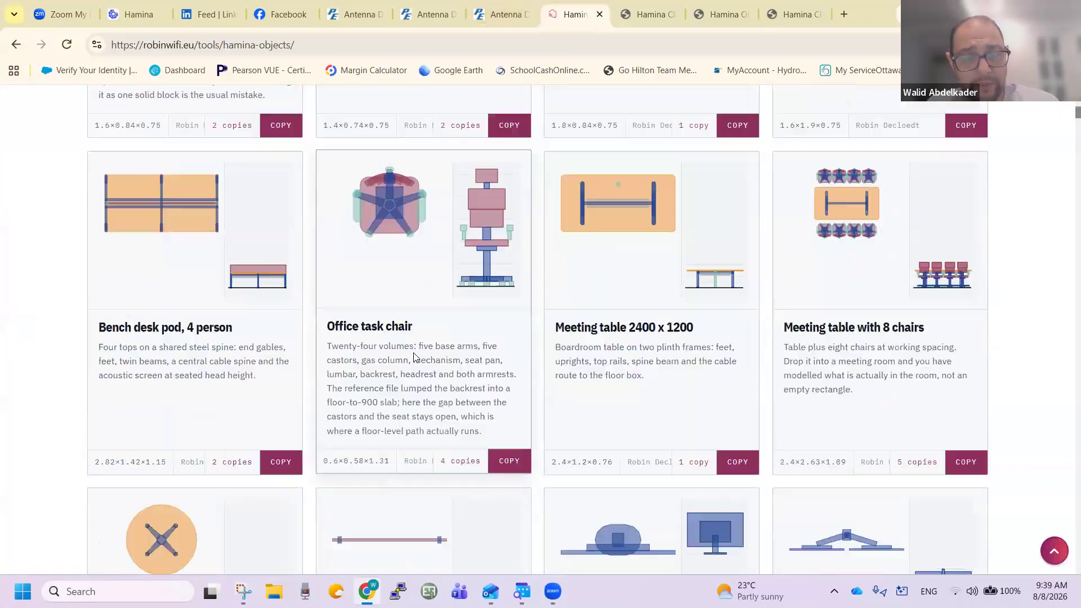
click(507, 461)
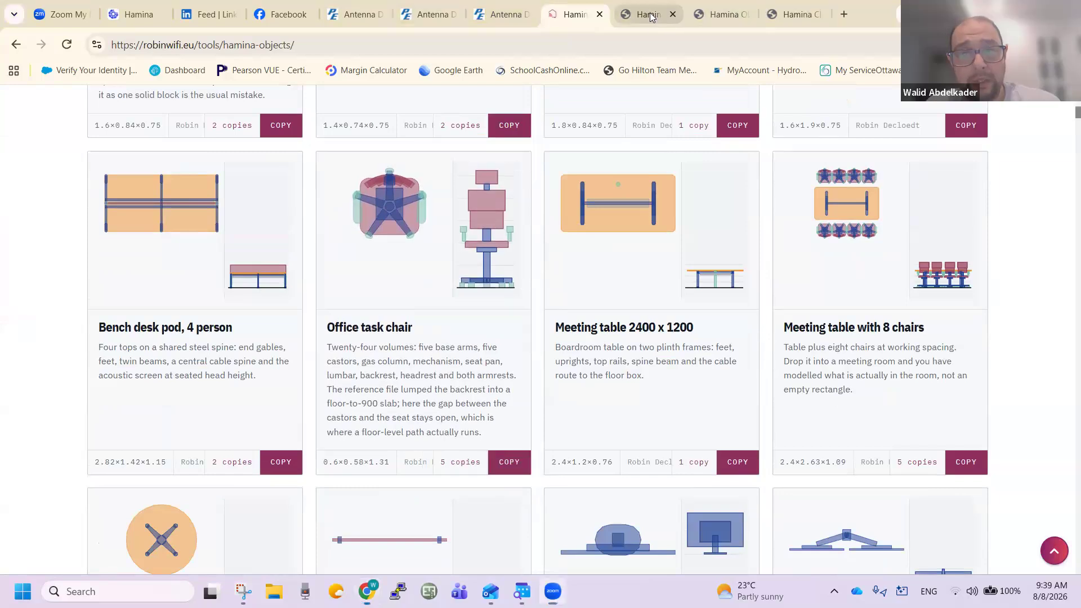
Paste the copied office task chair data into the Object Editor's data source and load its objects
click(727, 15)
click(793, 12)
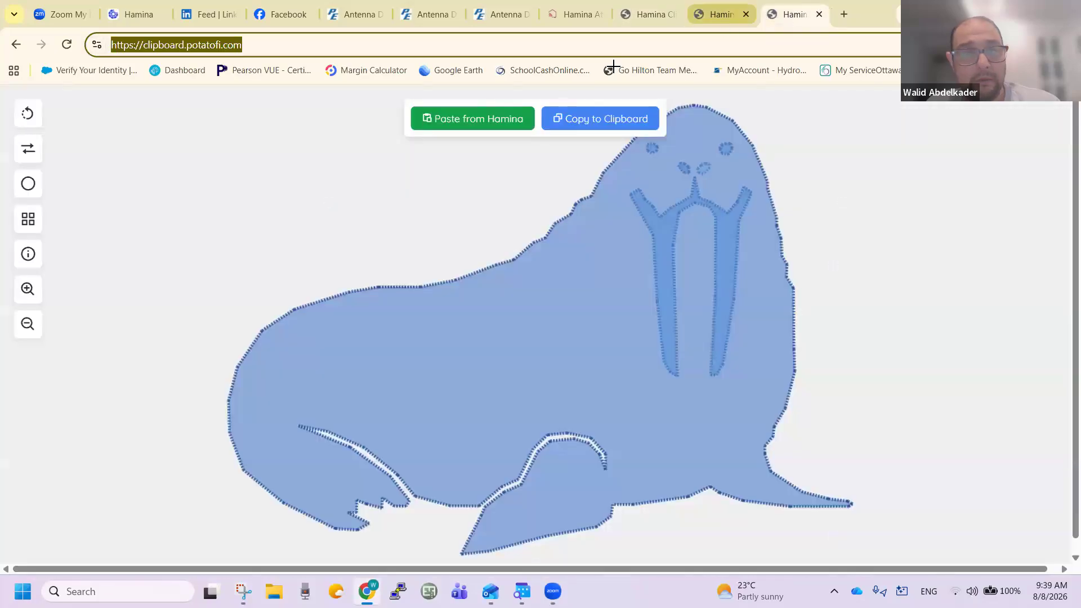
click(720, 16)
click(122, 208)
key(ctrl+v)
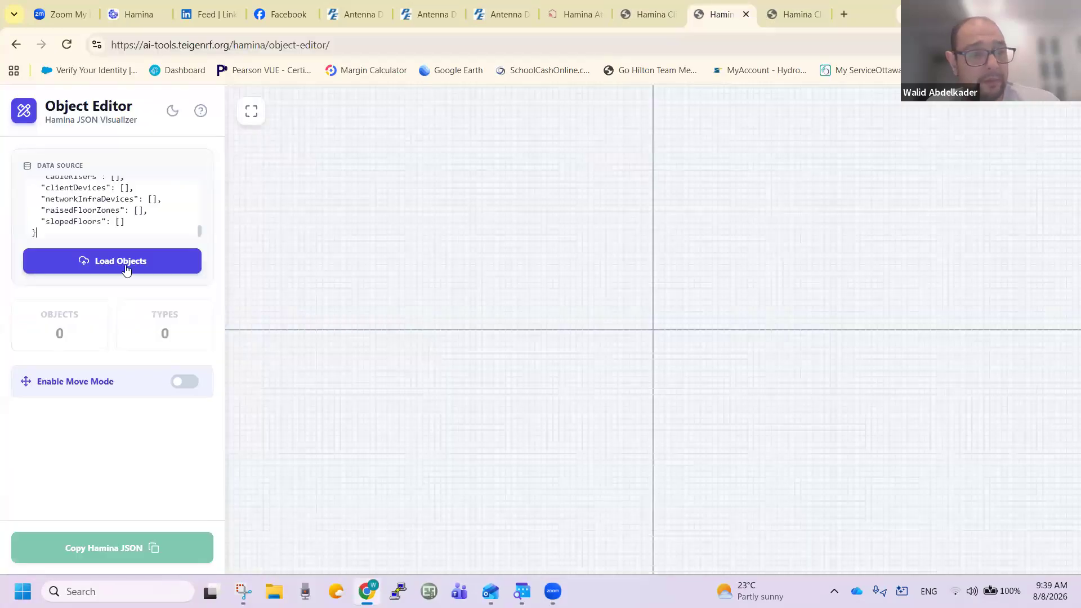
click(127, 267)
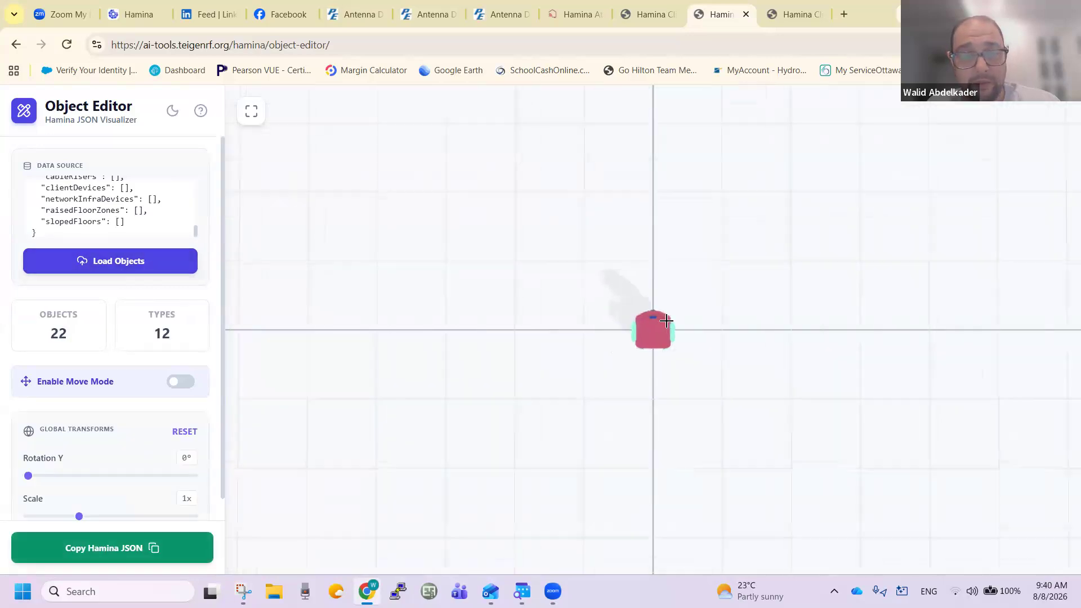
Rotate the office chair to 197°, scale it to 2.1x, and copy the resulting Hamina JSON
drag(82, 518, 120, 491)
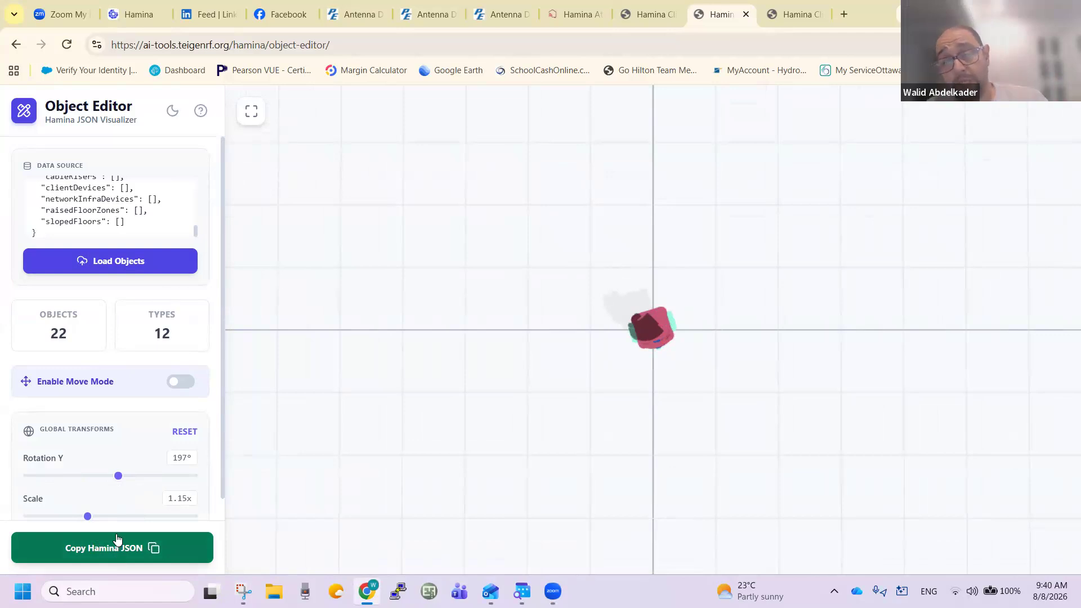
drag(88, 517, 141, 517)
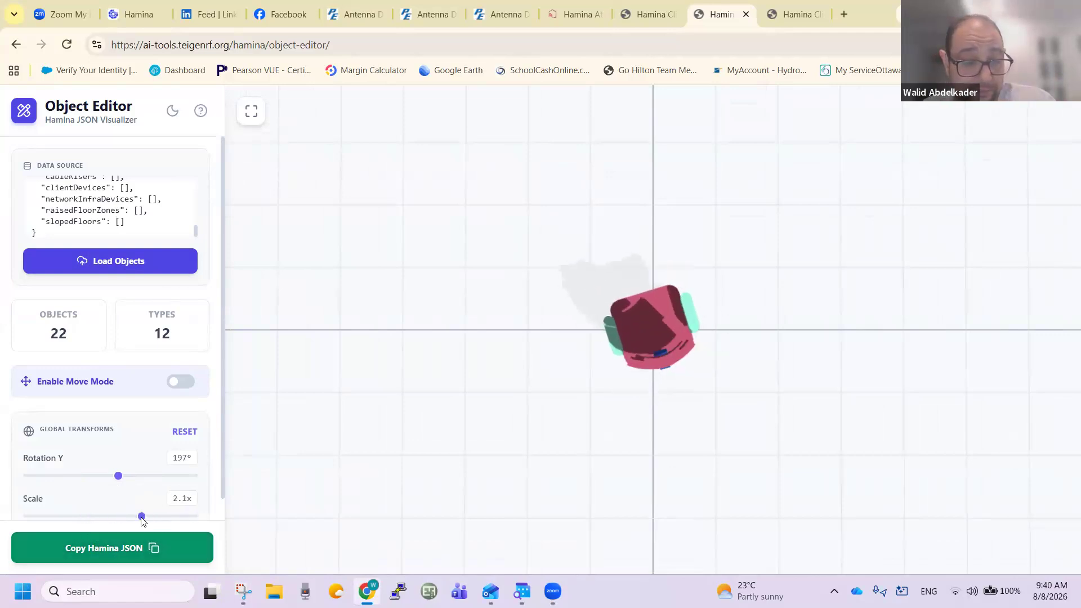
click(128, 555)
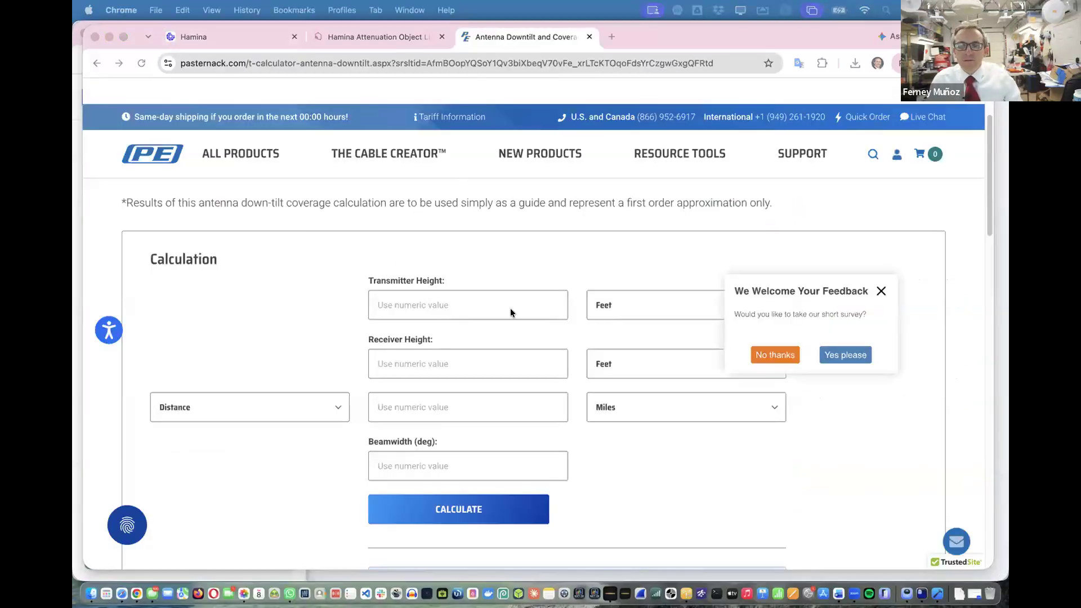
Review the Pasternack antenna downtilt calculator's input fields, formulas and prefix table, declining the feedback survey
scroll(501, 299, down, 10)
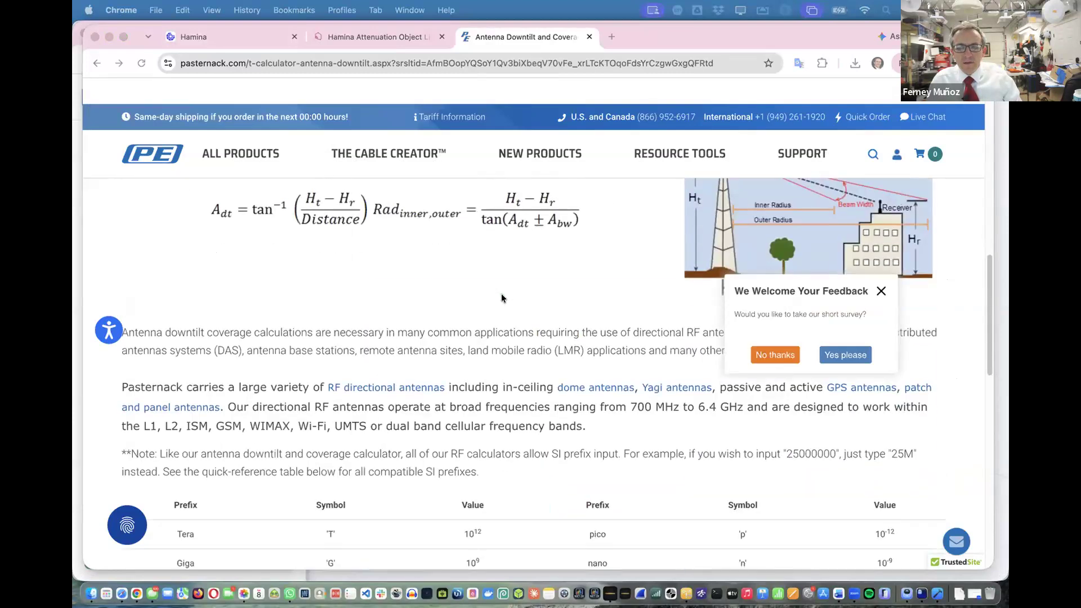
scroll(502, 297, down, 5)
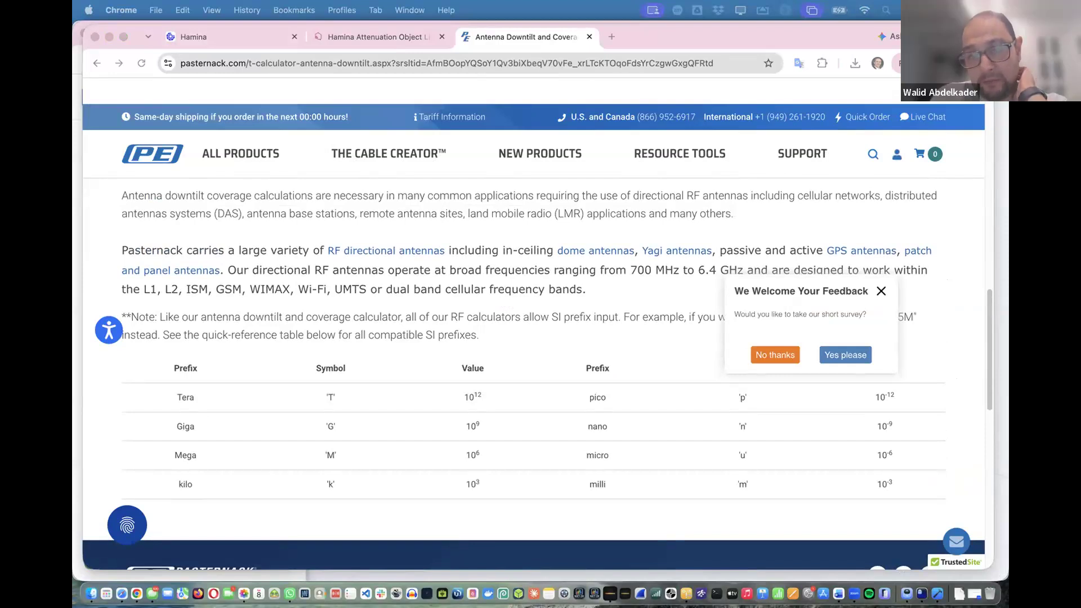
scroll(555, 316, down, 3)
scroll(555, 316, up, 15)
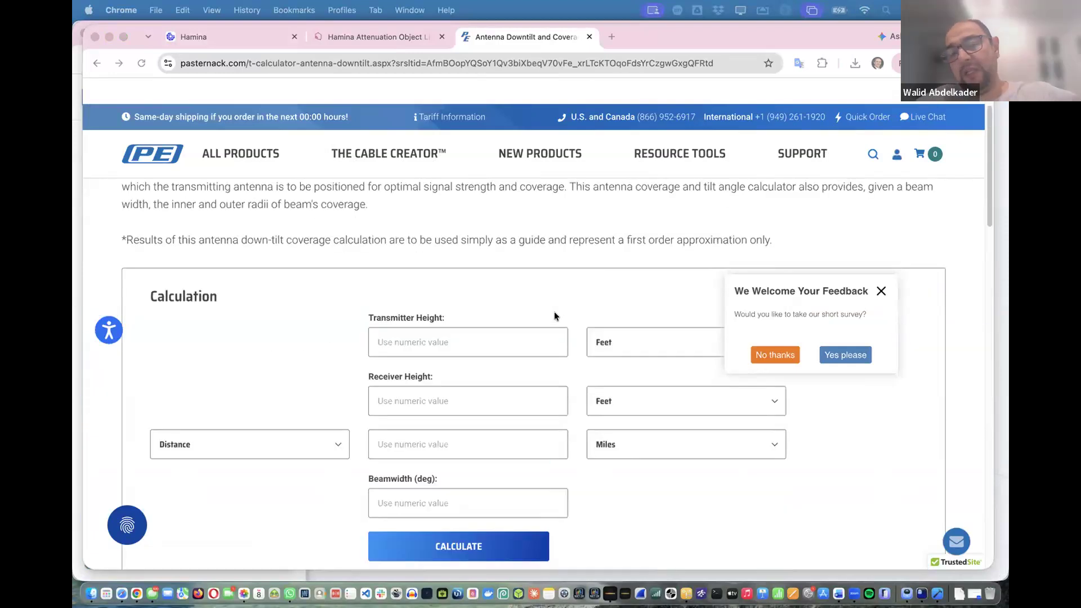
scroll(620, 333, down, 2)
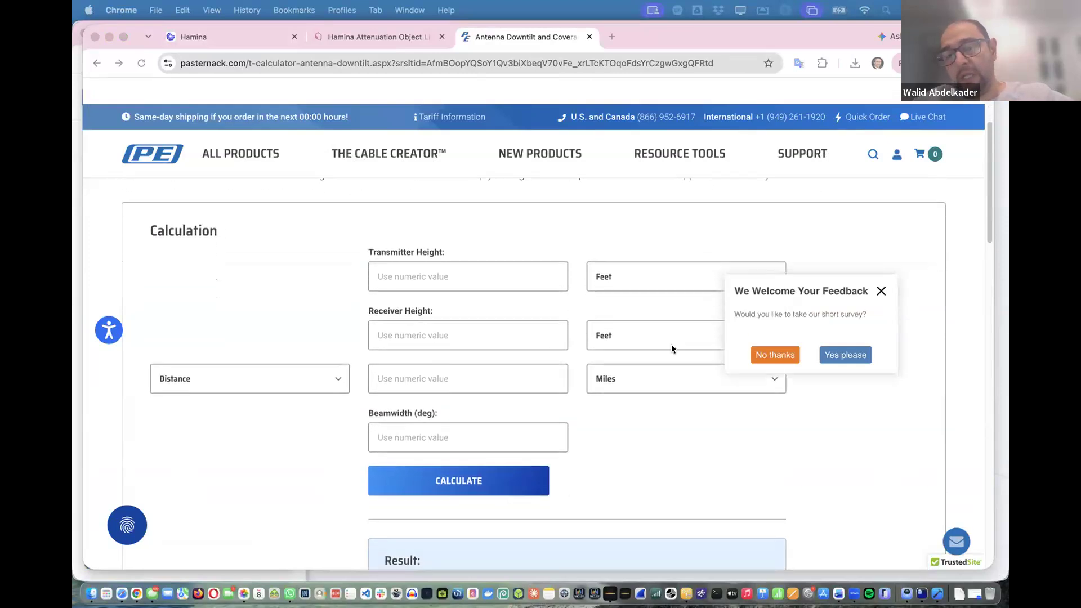
click(760, 354)
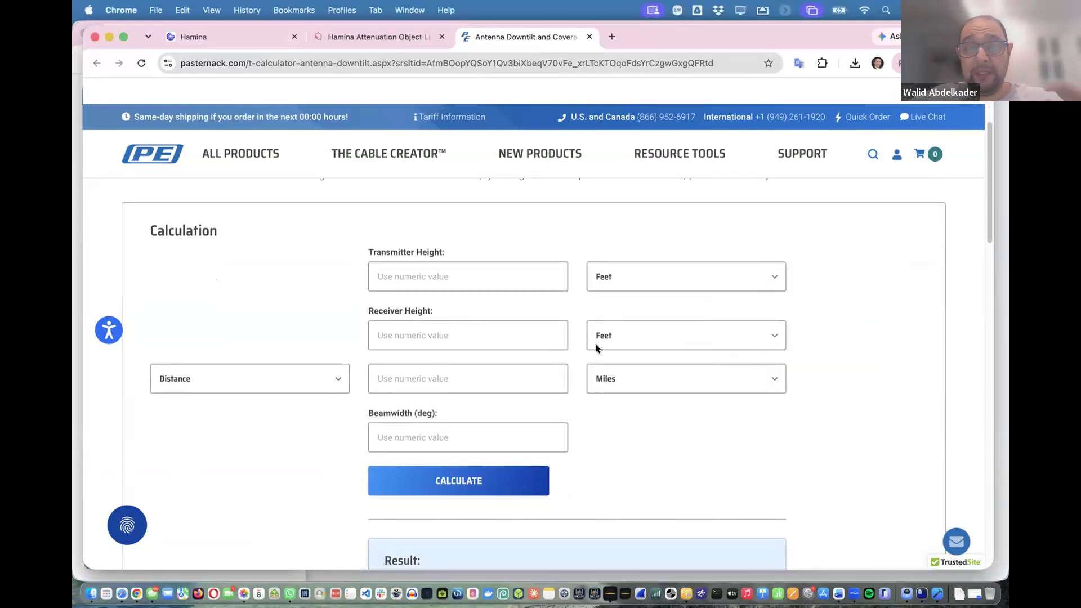
scroll(579, 344, down, 1)
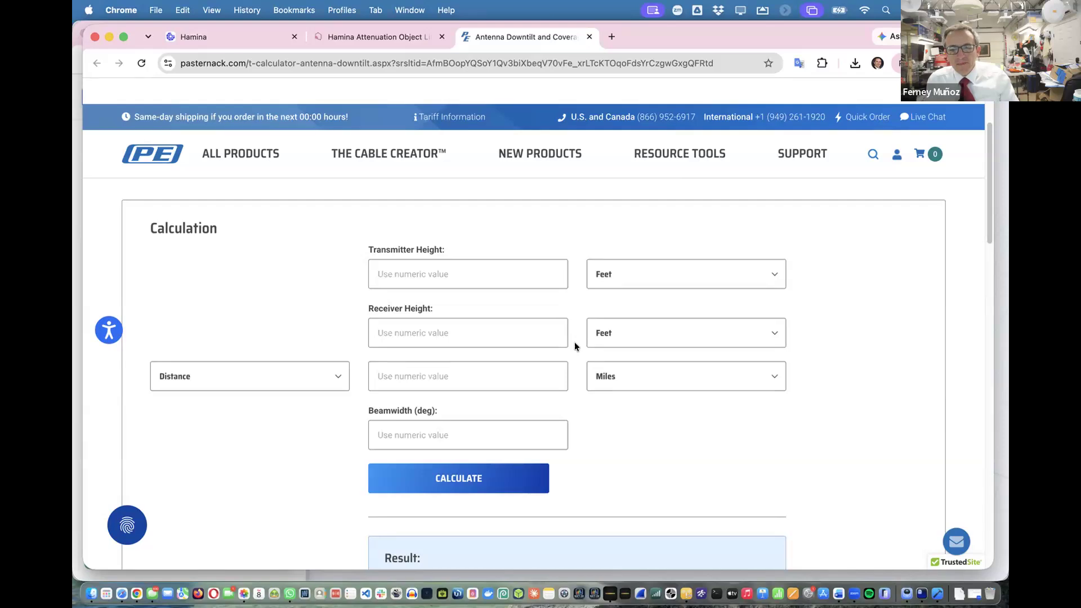
Copy the cantilever racking for Hamina again, and open the 3D Object Editor in the Vehicle Creator browser window
click(343, 38)
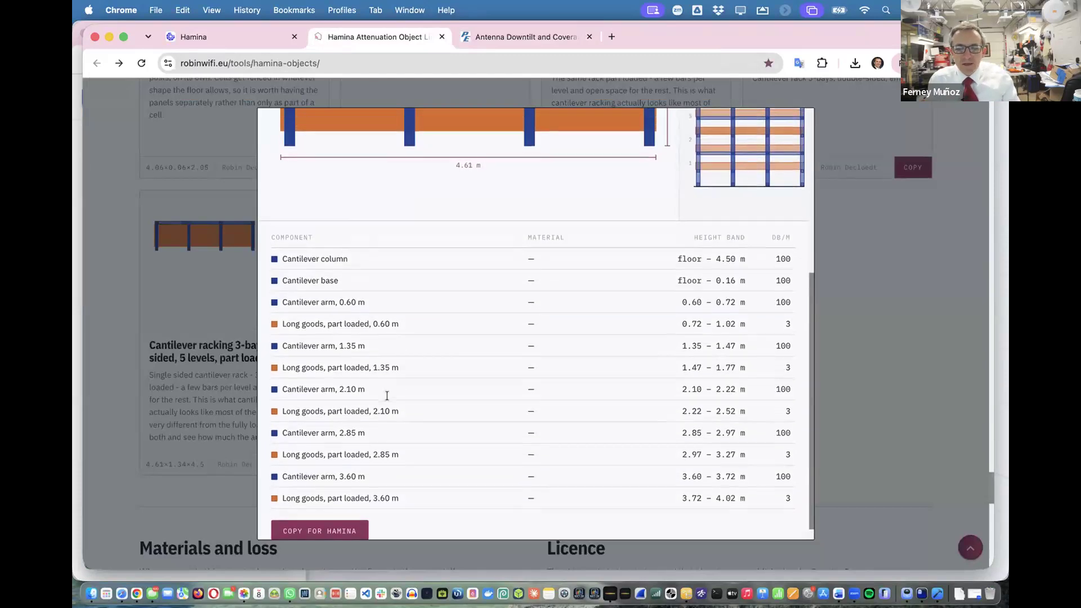
click(329, 519)
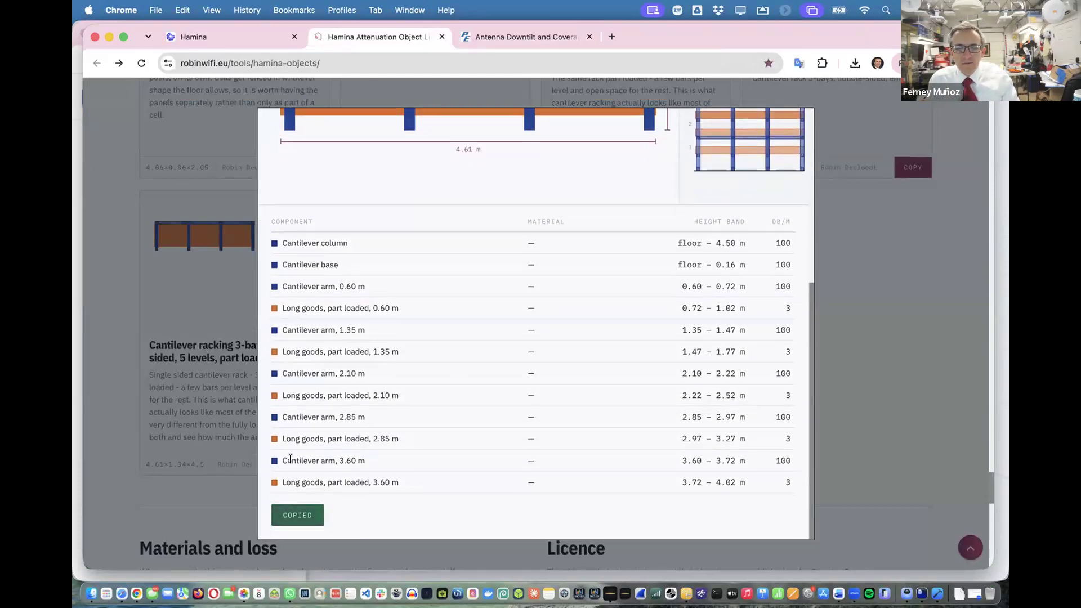
click(409, 10)
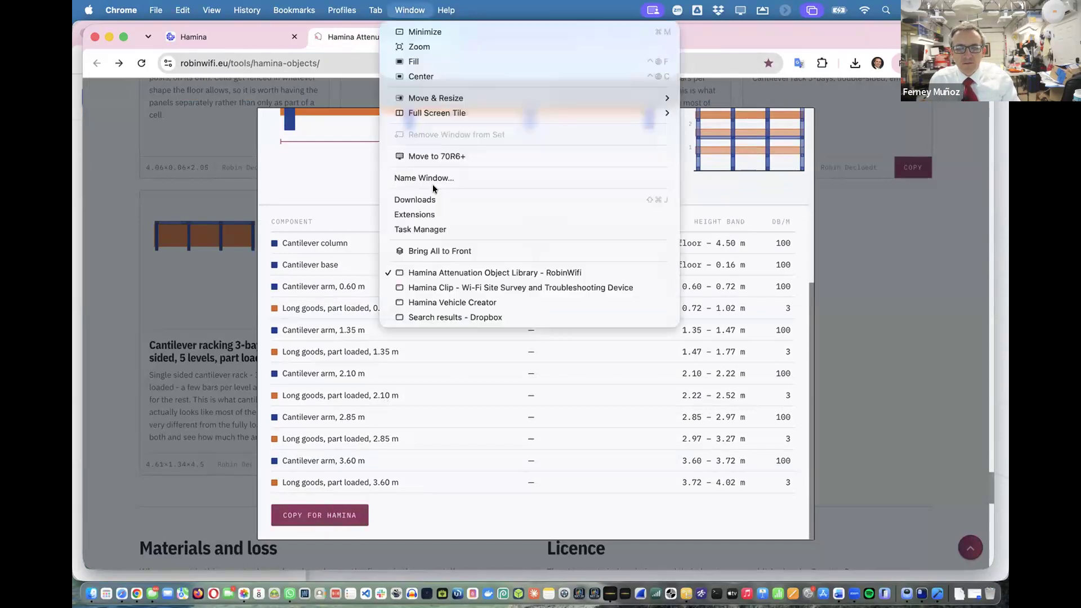
click(452, 303)
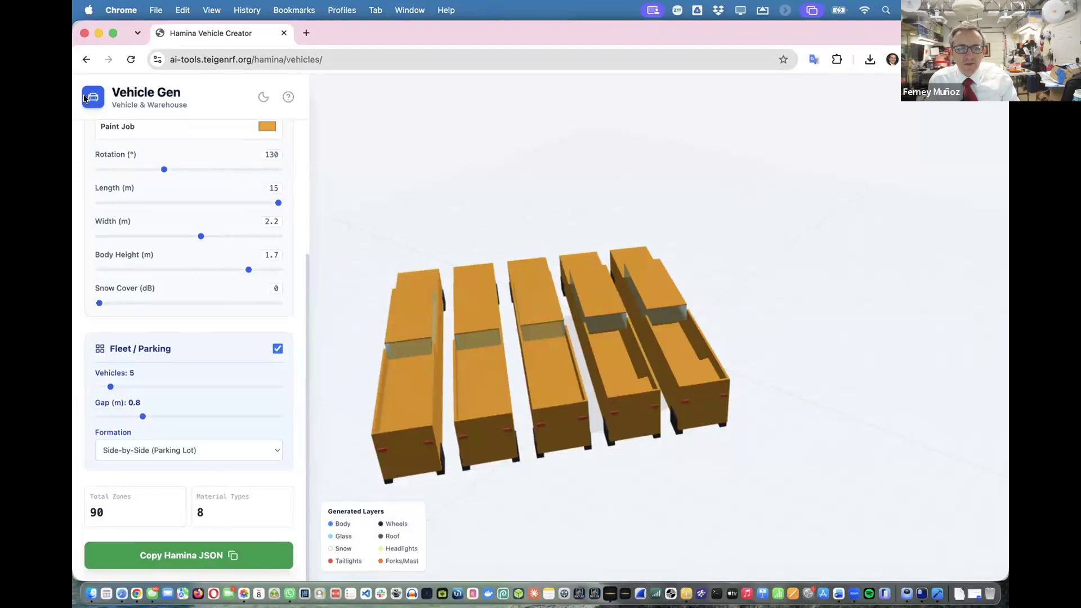
click(86, 59)
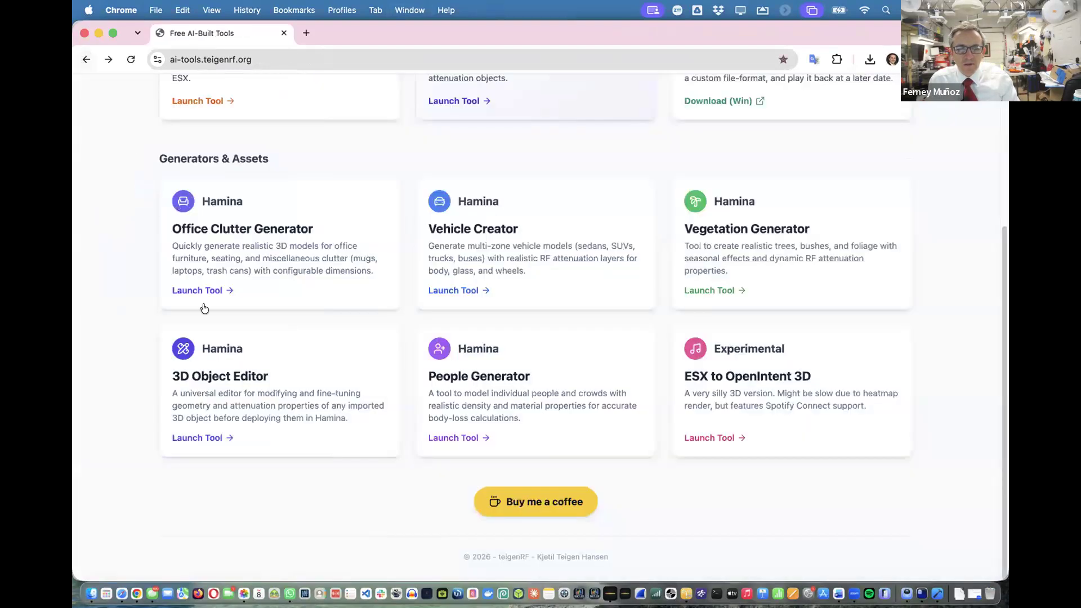
click(238, 352)
Paste the cantilever racking data into the Object Editor's data source and load its objects
click(174, 186)
key(super+v)
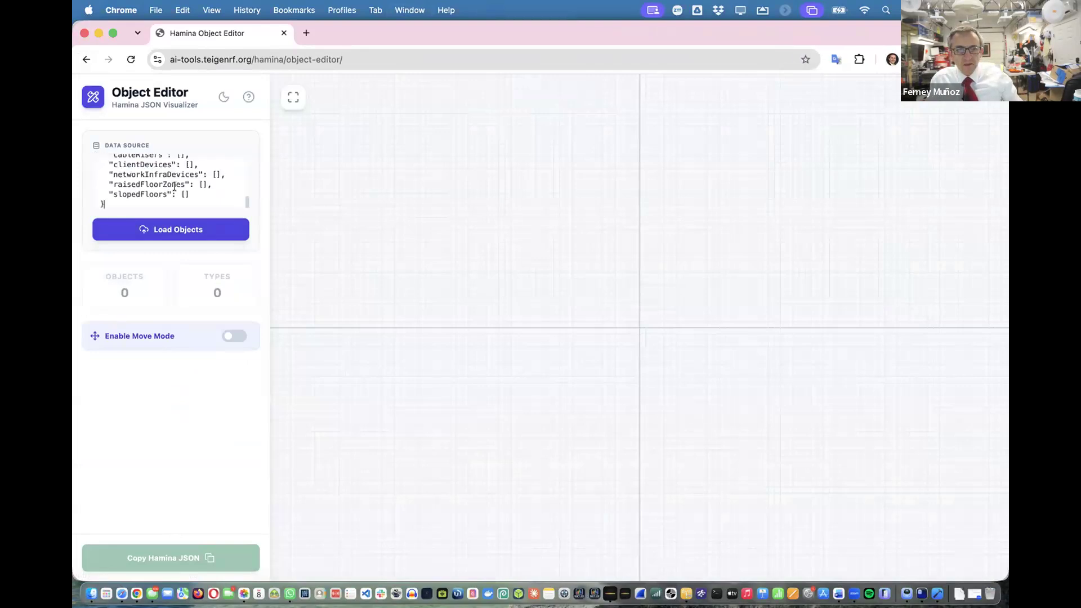
click(185, 221)
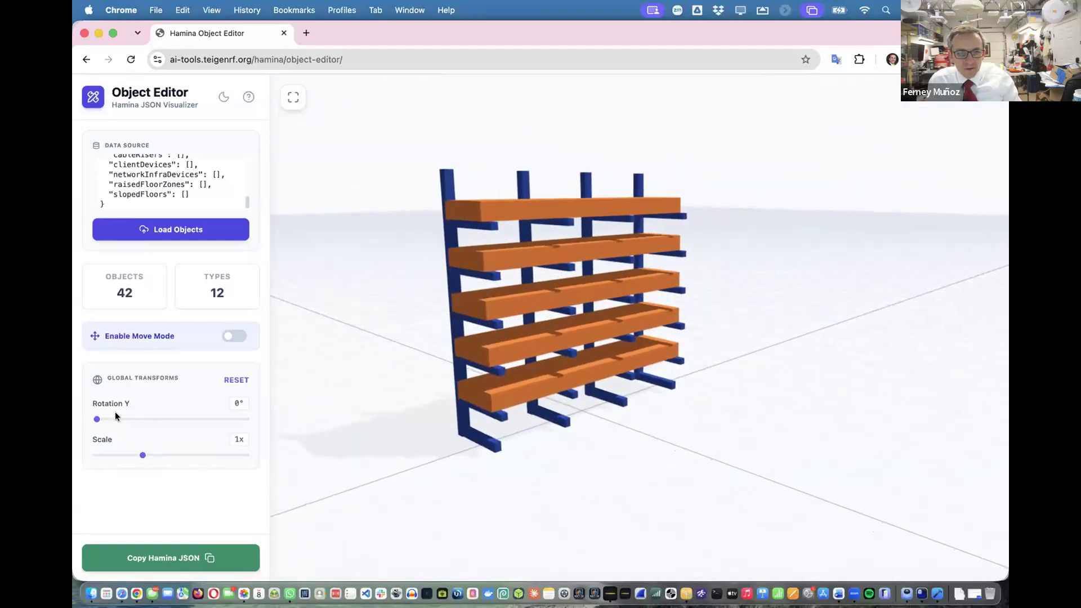
Rotate the cantilever racking to 90°, scale it to 1.25x, and copy its Hamina JSON
drag(94, 423, 132, 420)
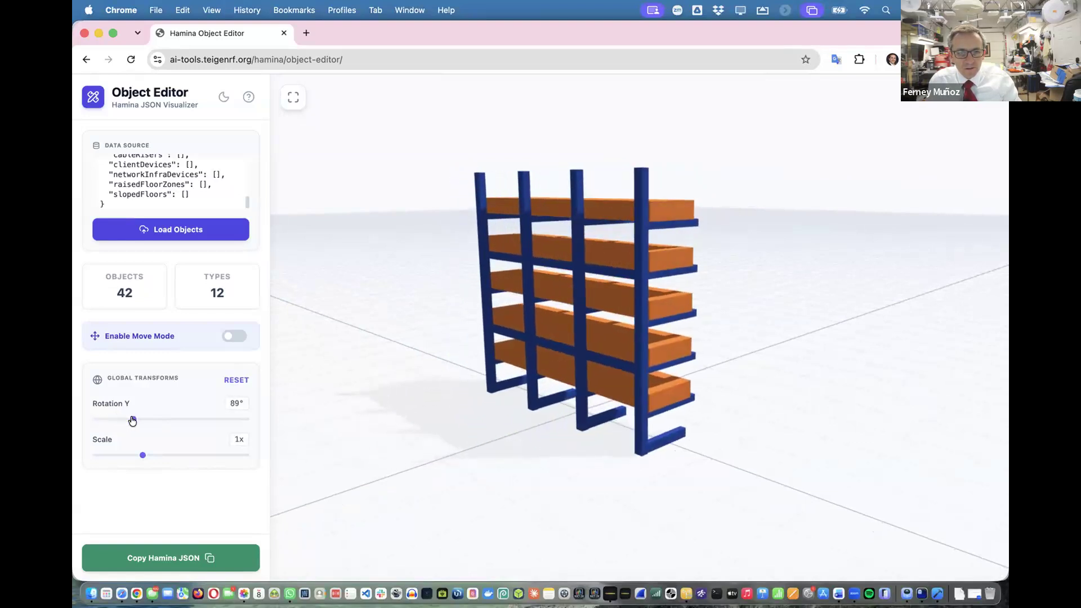
drag(132, 421, 134, 421)
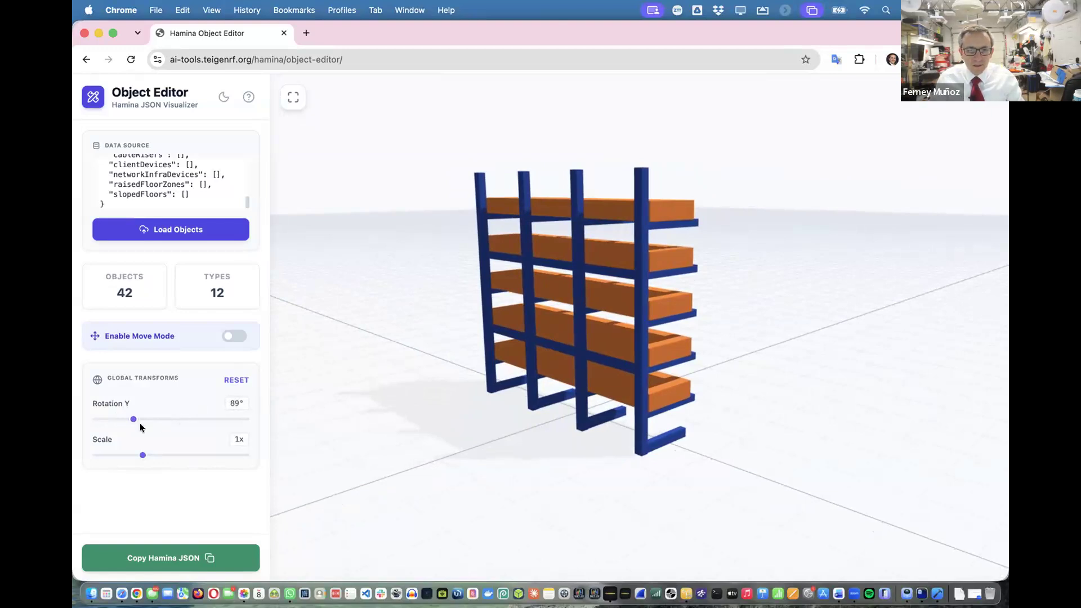
drag(131, 421, 133, 422)
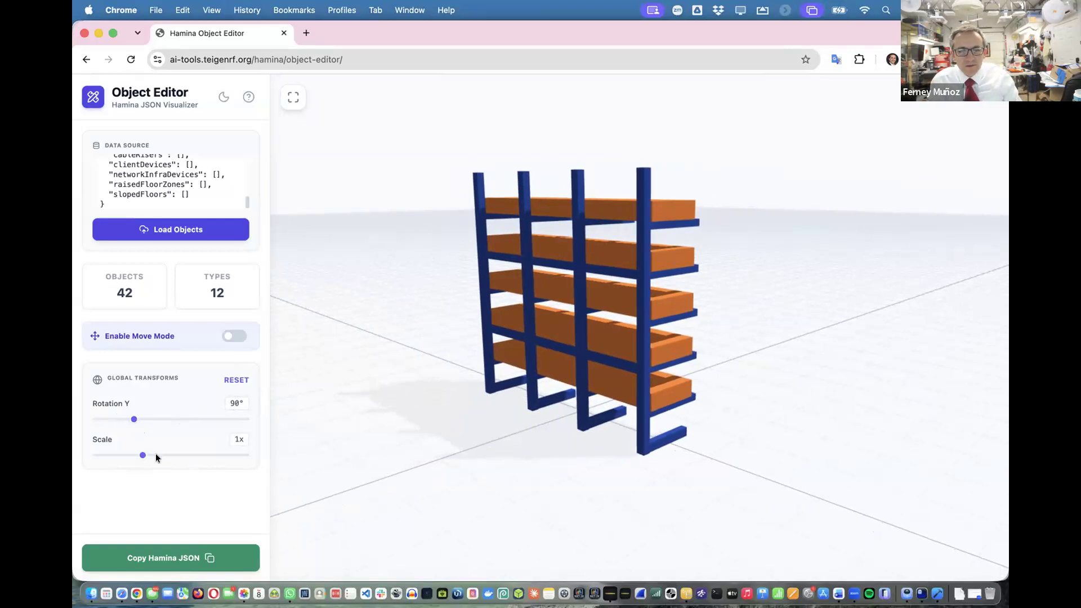
mouse_move(142, 455)
mouse_down()
mouse_move(167, 455)
mouse_move(154, 459)
mouse_up()
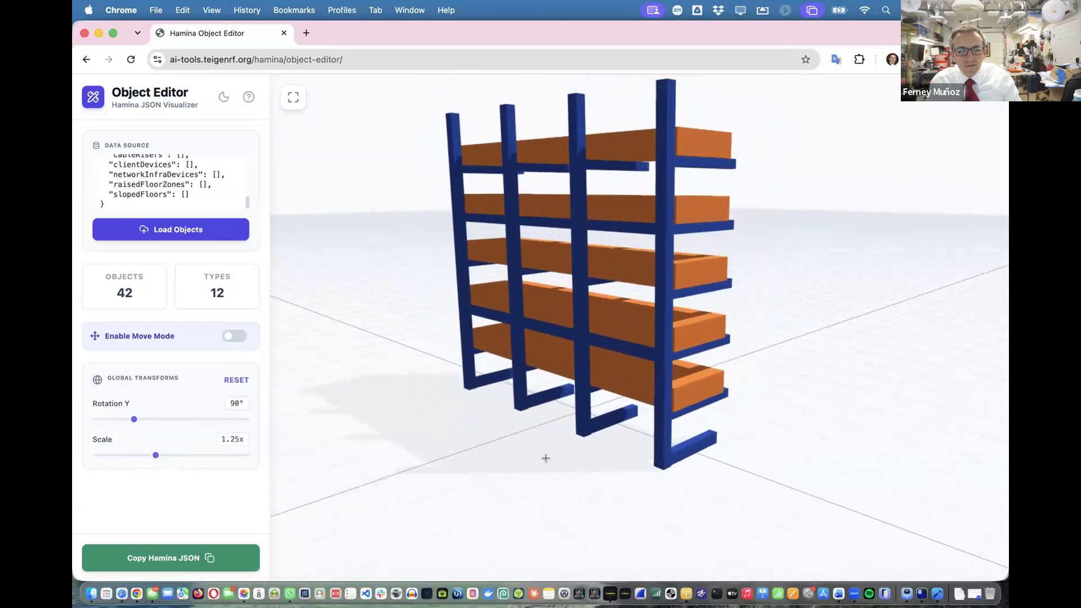
drag(546, 457, 458, 447)
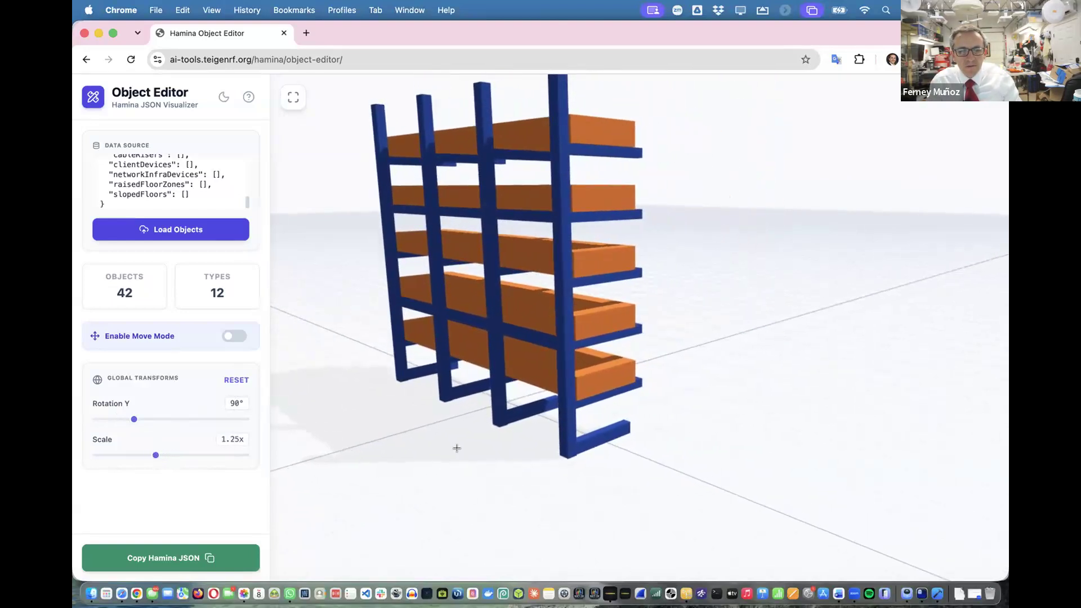
click(172, 570)
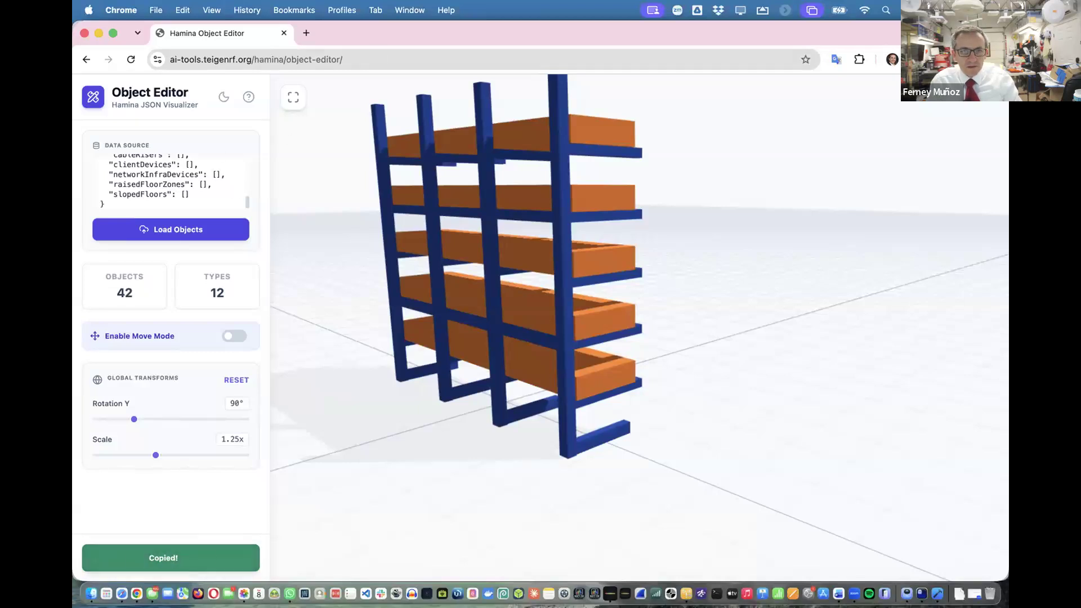
Merge the Object Editor into the Hamina window, paste the rack over the lower end of Almacen Racks' first rack row, and return to the editor
drag(239, 36, 312, 39)
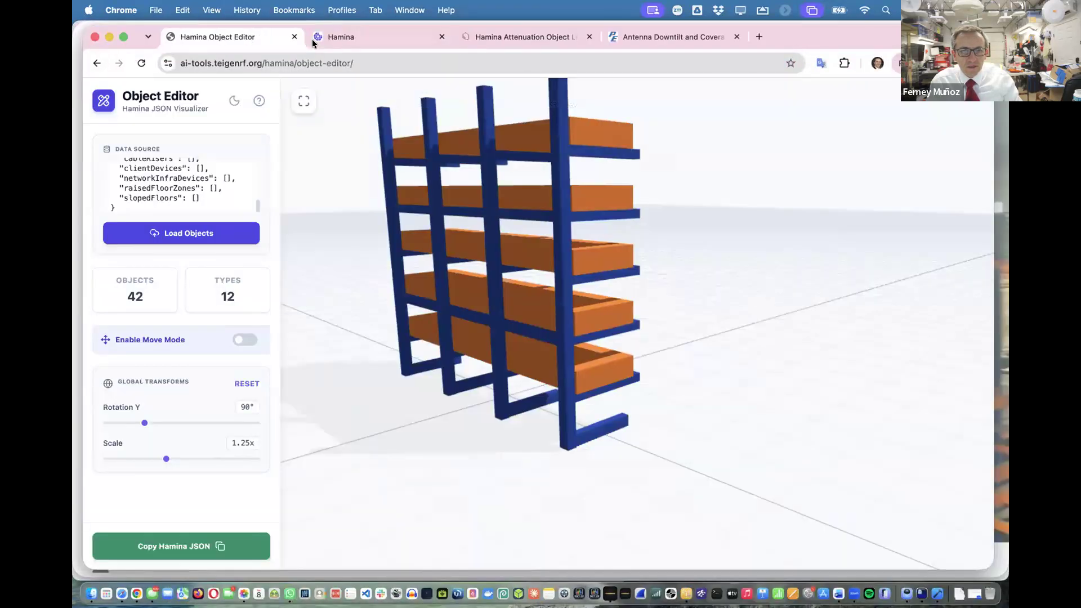
click(355, 37)
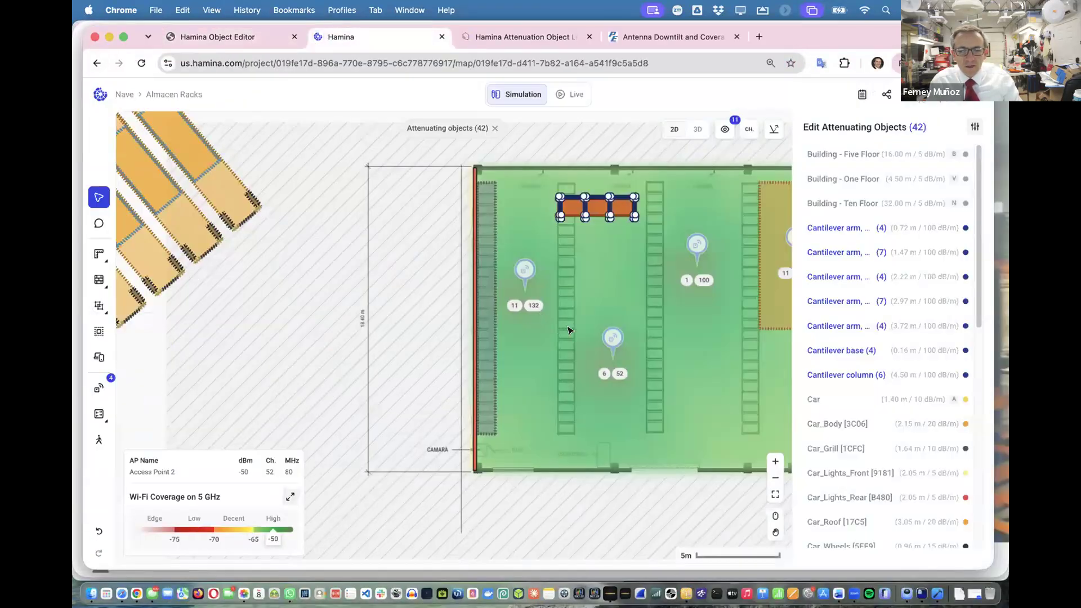
click(169, 148)
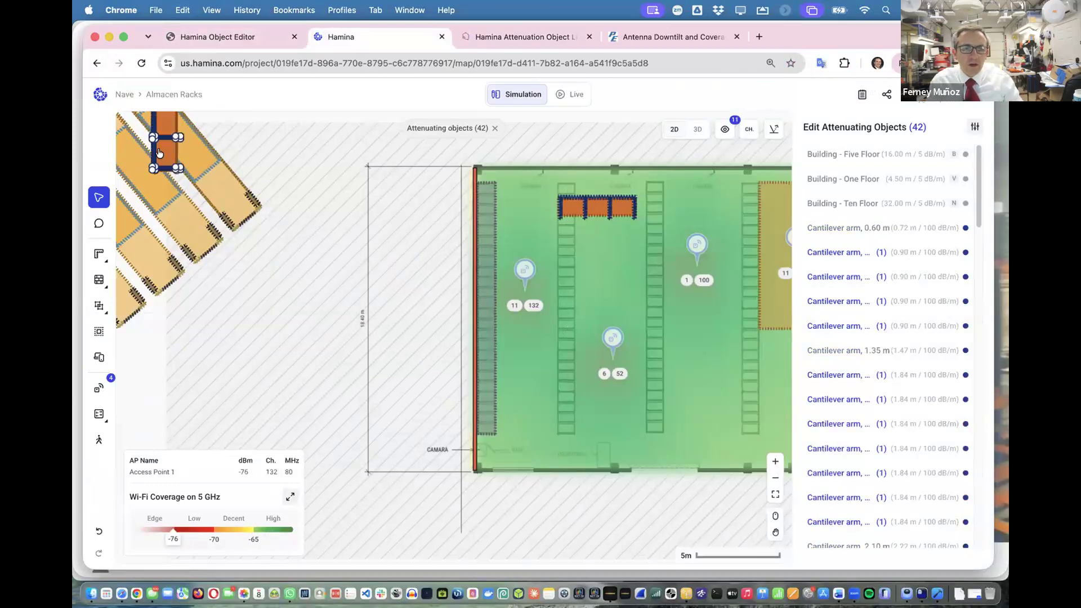
drag(182, 153, 345, 240)
drag(447, 339, 561, 409)
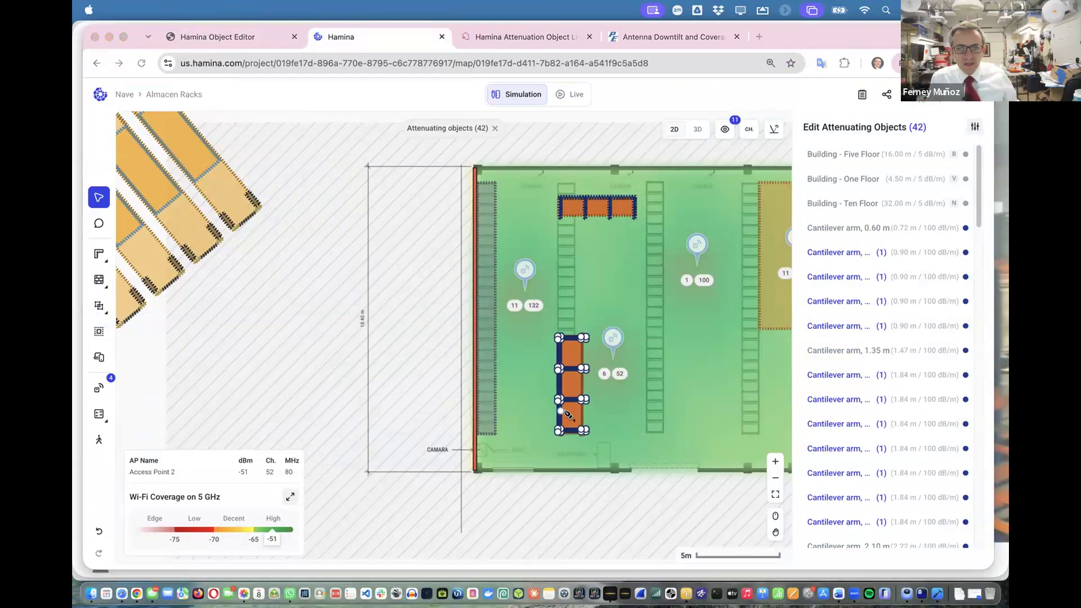
click(225, 37)
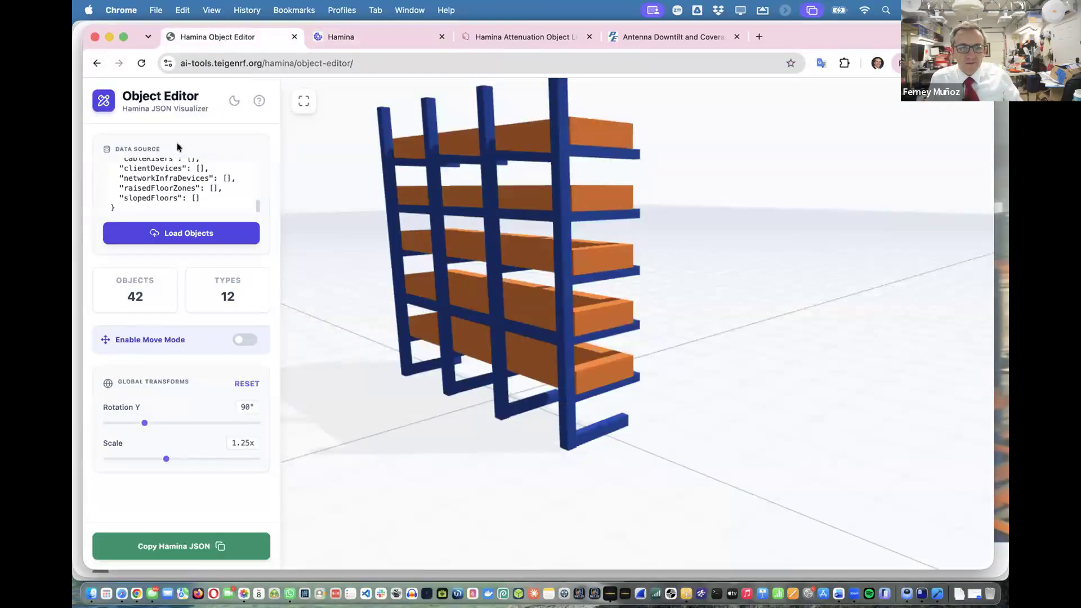
Look through the cantilever rack JSON in the Object Editor's data source, and select all of it for copying
scroll(213, 188, up, 10)
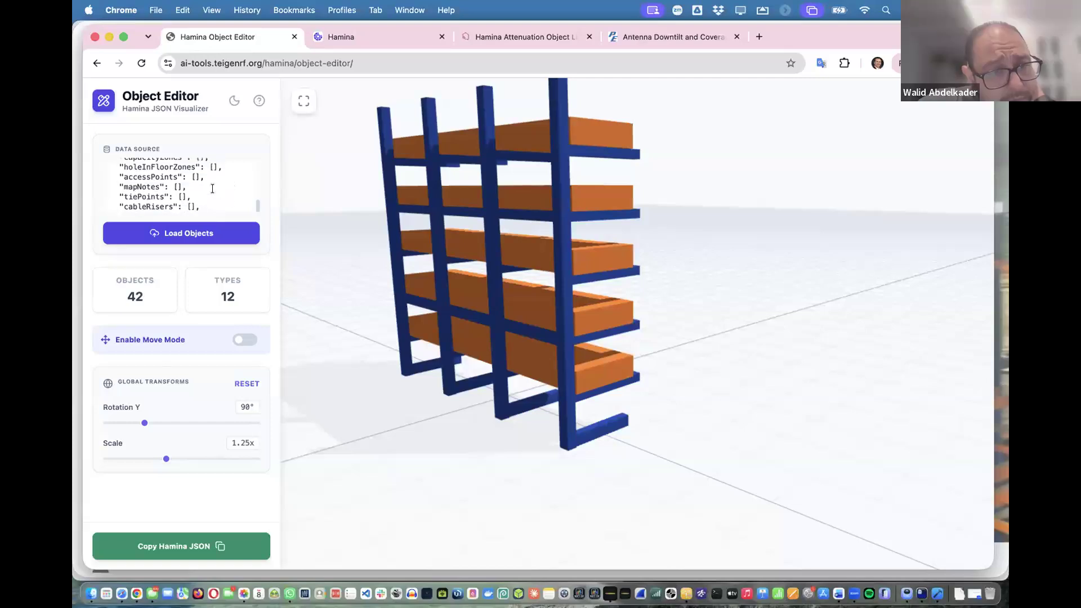
scroll(207, 185, up, 1)
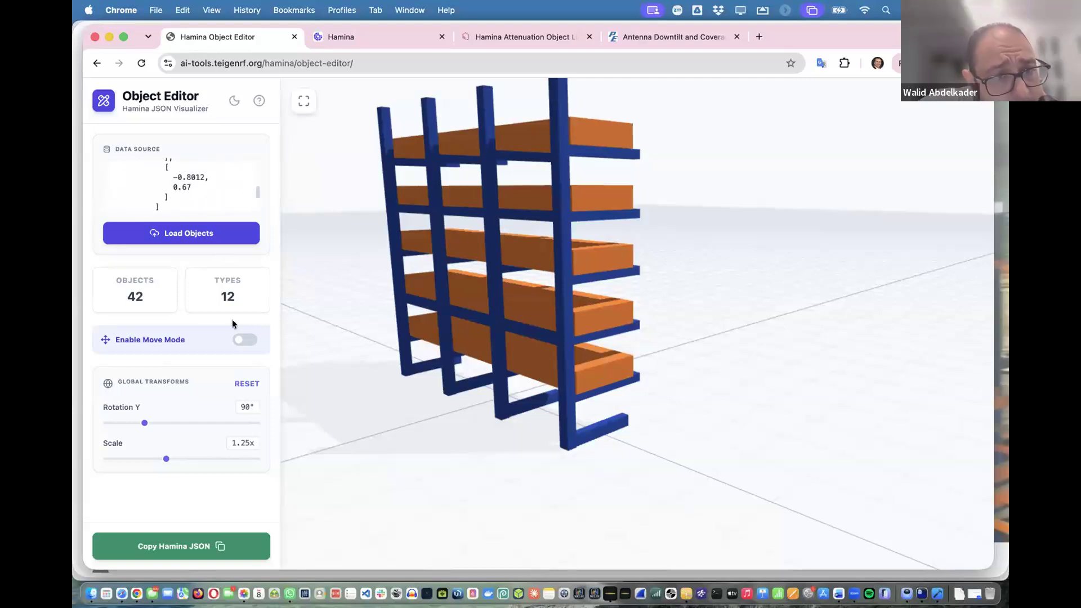
scroll(255, 192, up, 3)
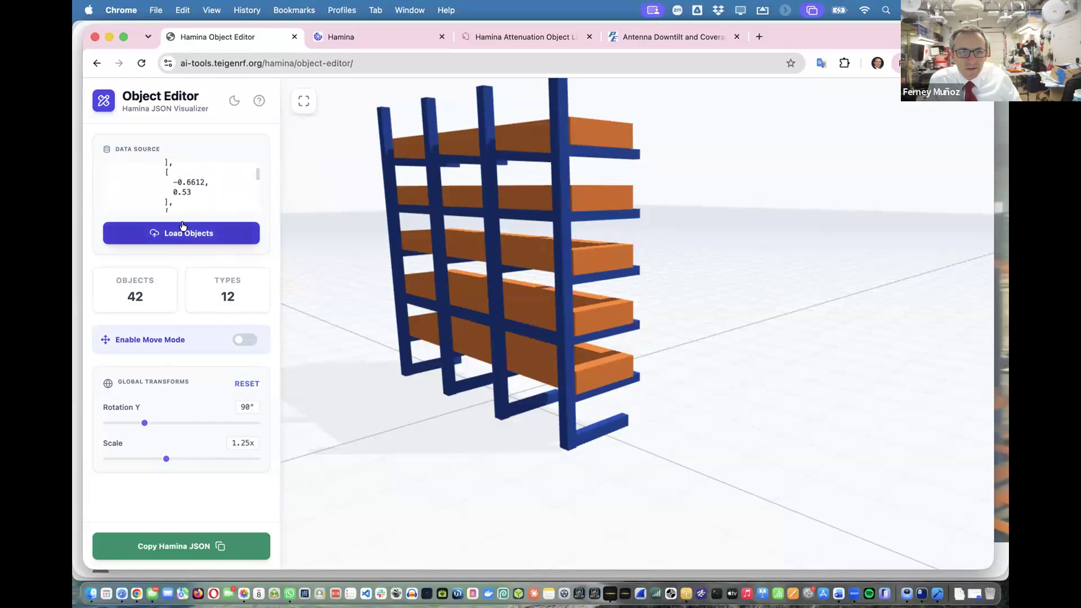
click(187, 198)
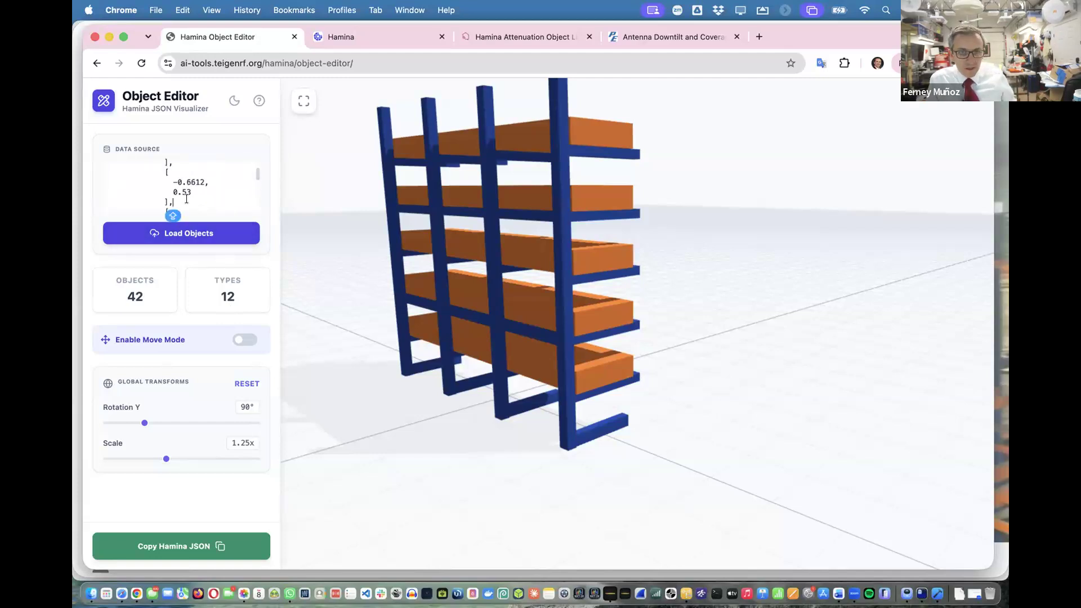
key(super+a)
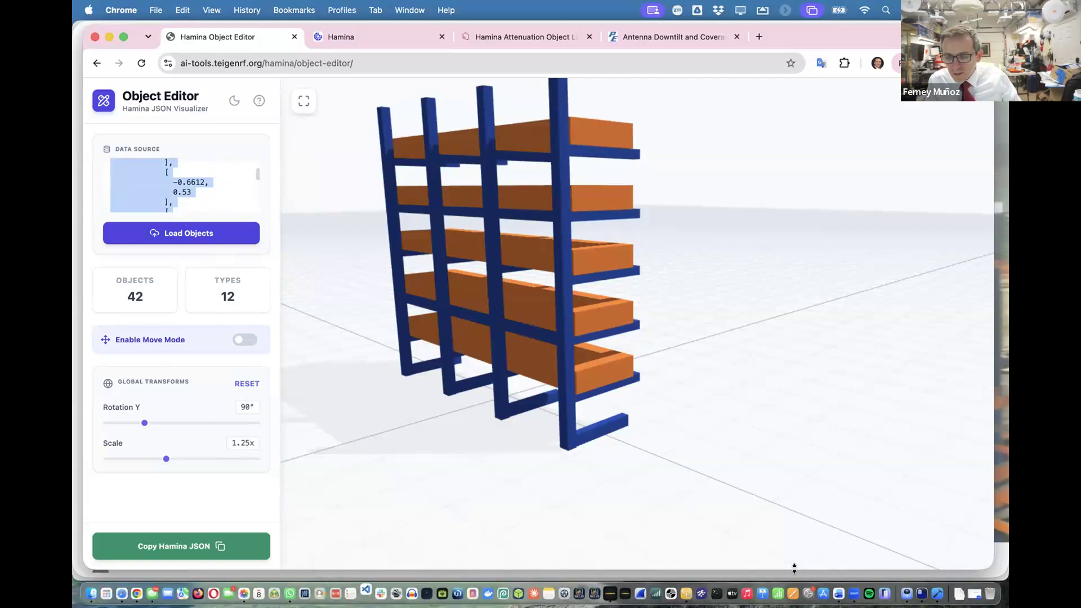
click(938, 592)
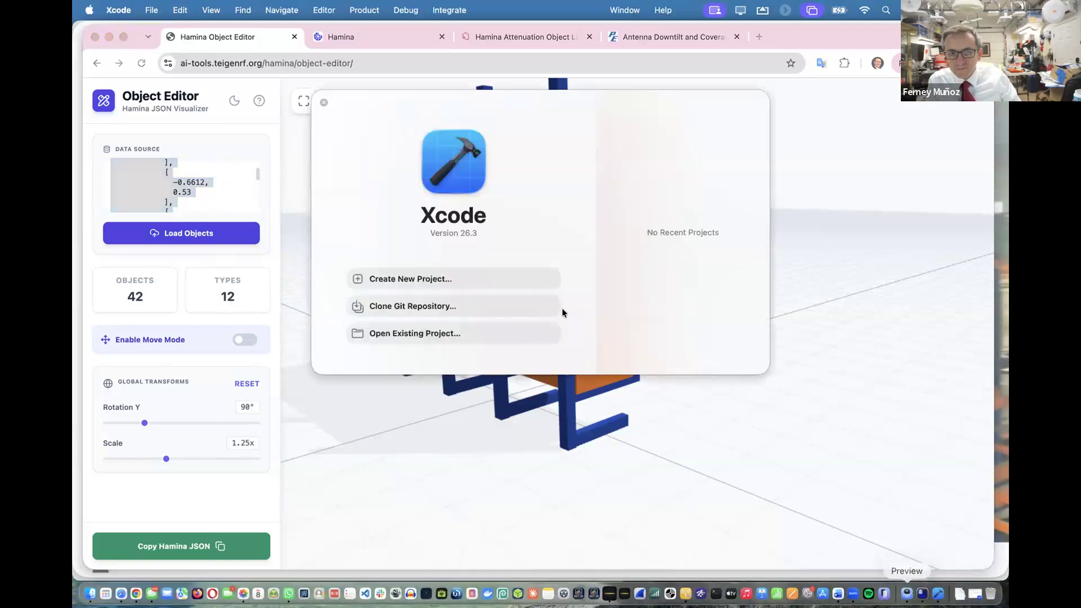
click(399, 269)
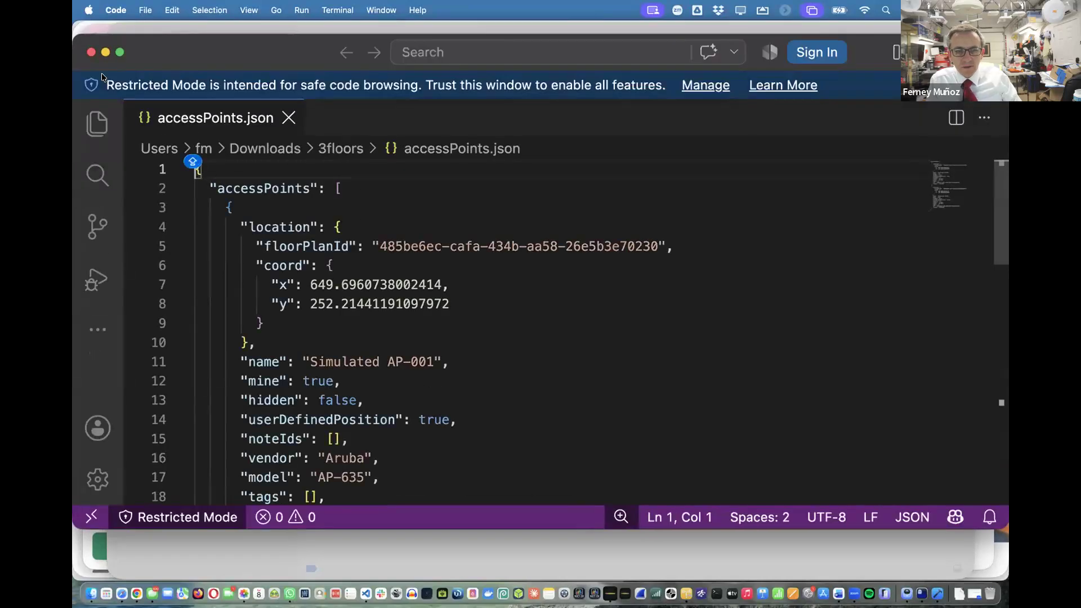
click(90, 52)
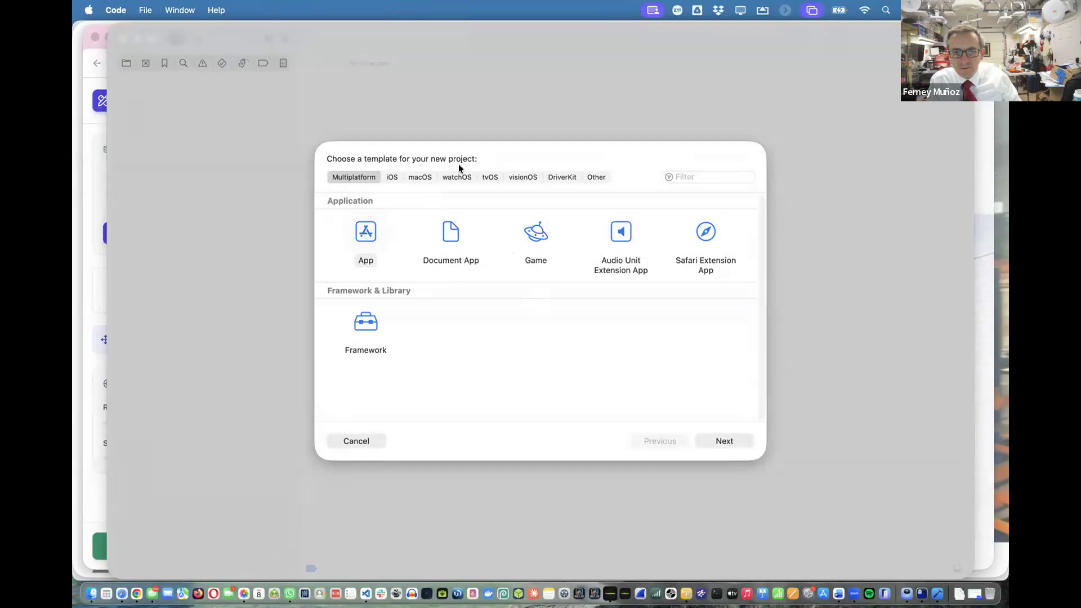
click(365, 235)
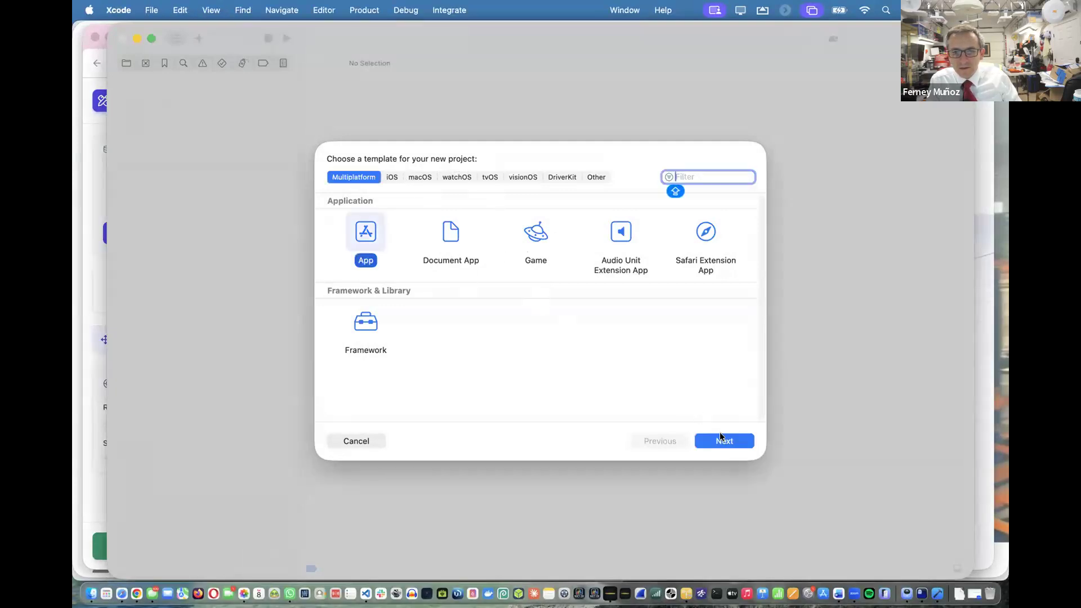
click(720, 438)
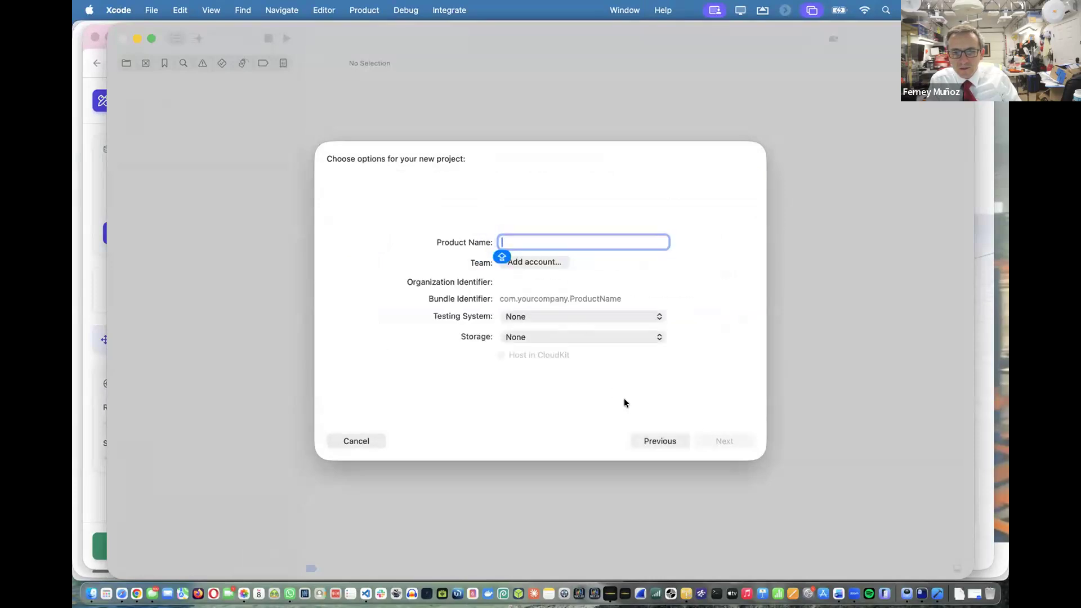
text(TEST)
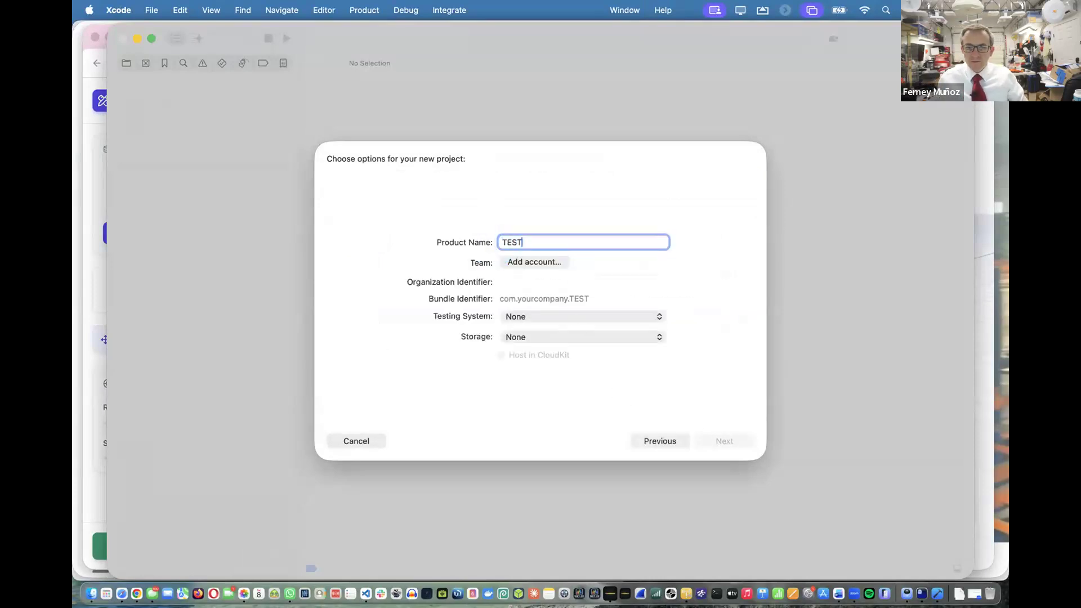
click(555, 318)
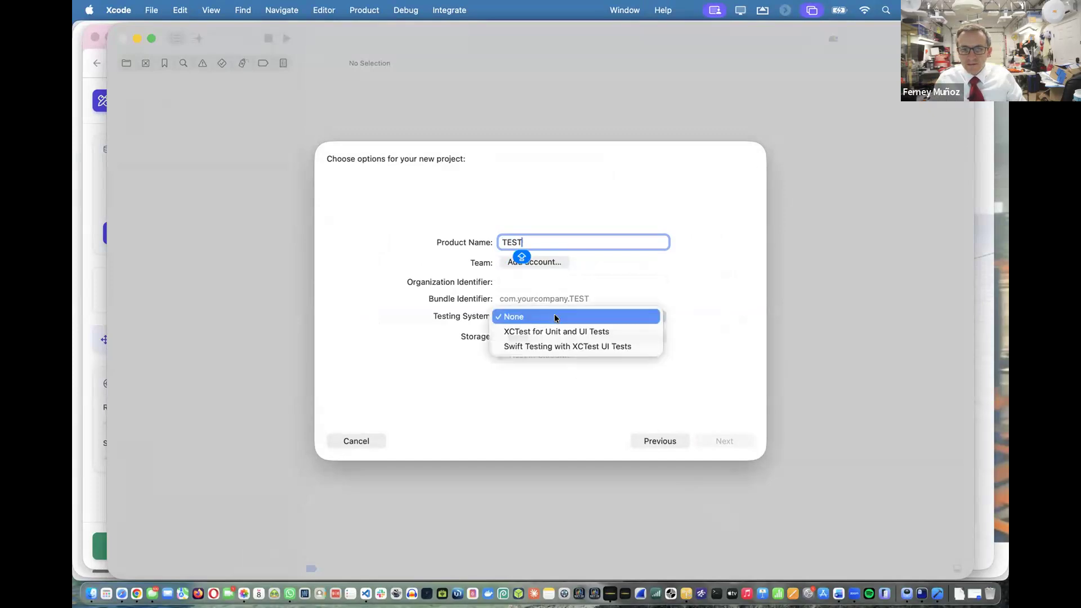
click(564, 388)
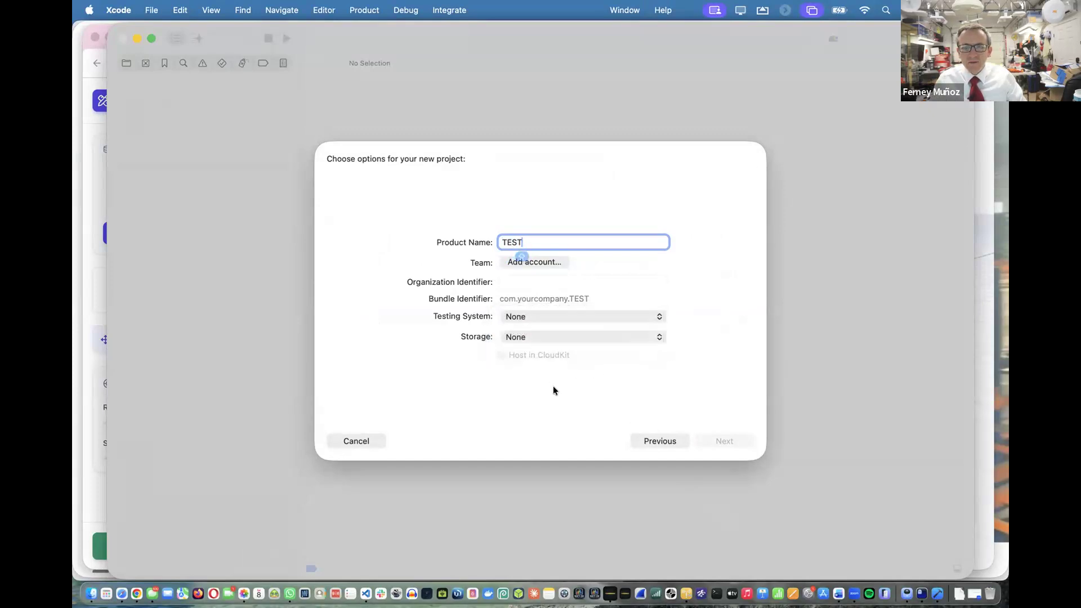
click(377, 441)
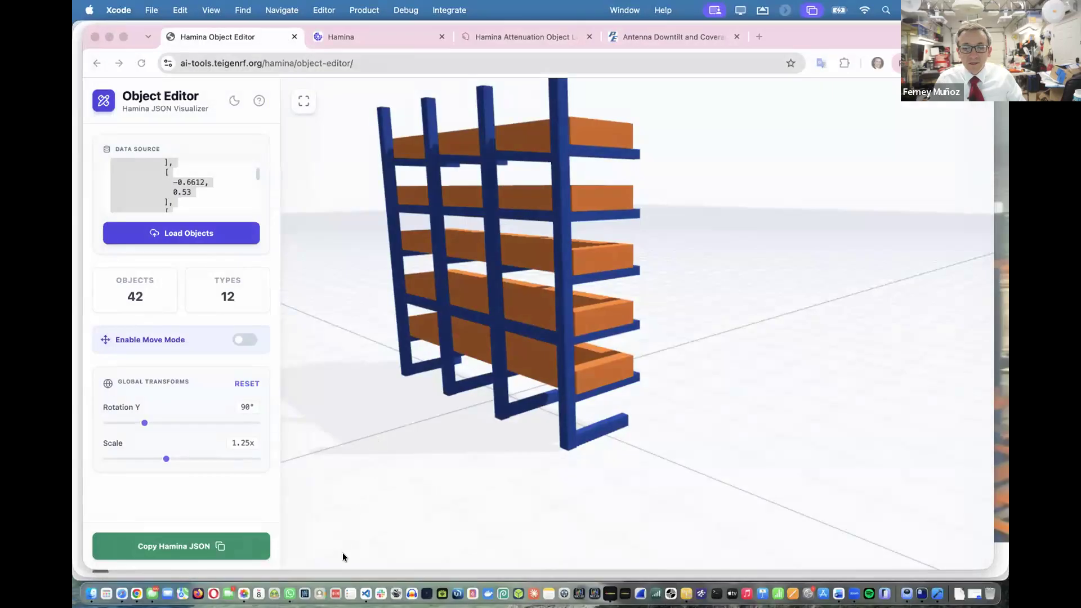
Switch to VS Code, paste the rack JSON into a new file, and look through its attenuating zone types and zone coordinates
click(366, 593)
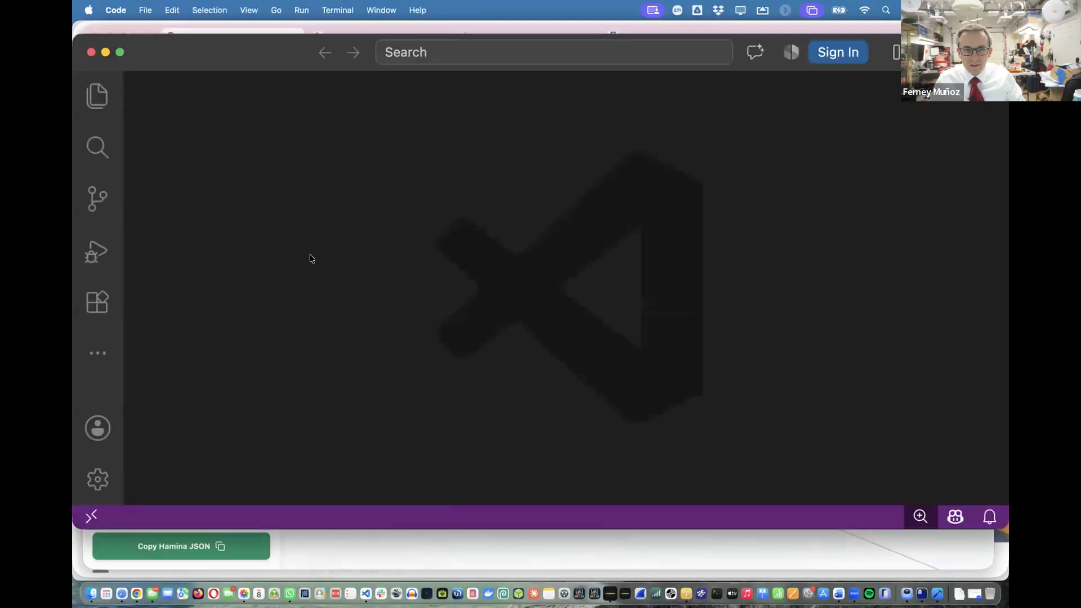
click(310, 257)
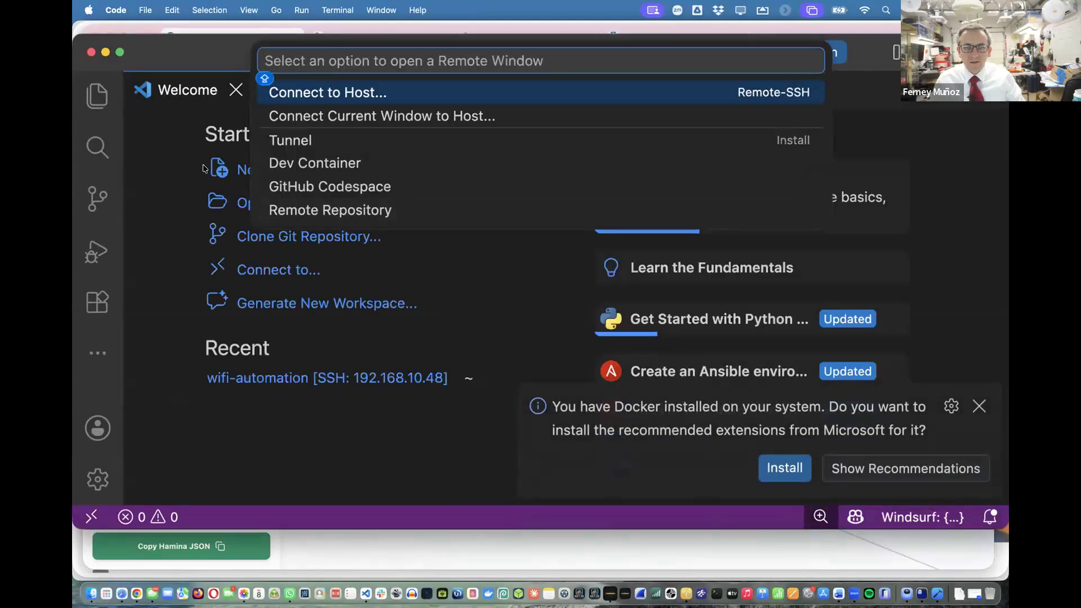
click(151, 154)
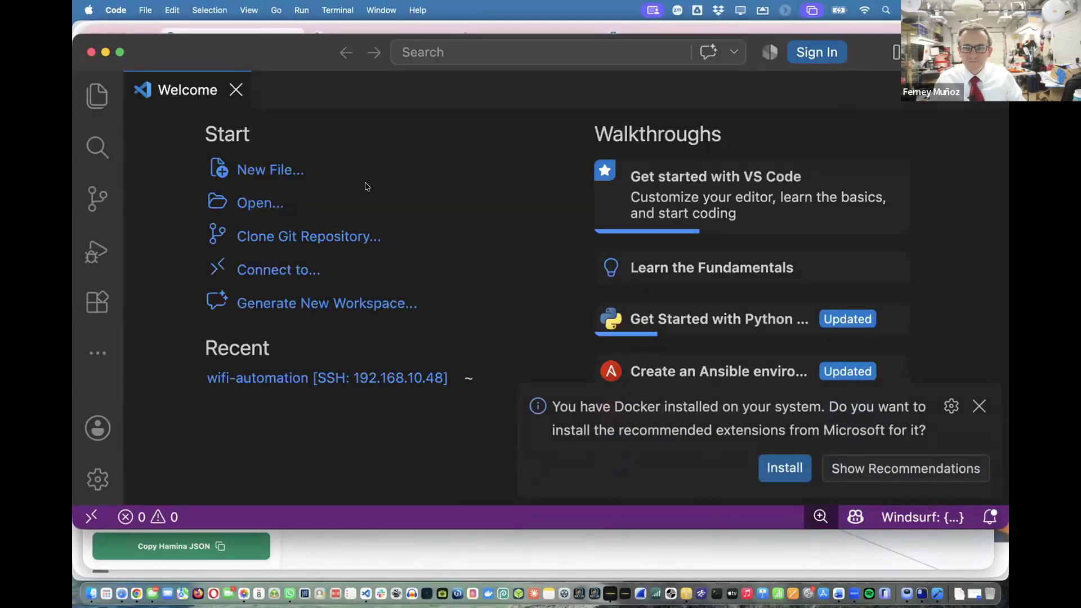
key(super+n)
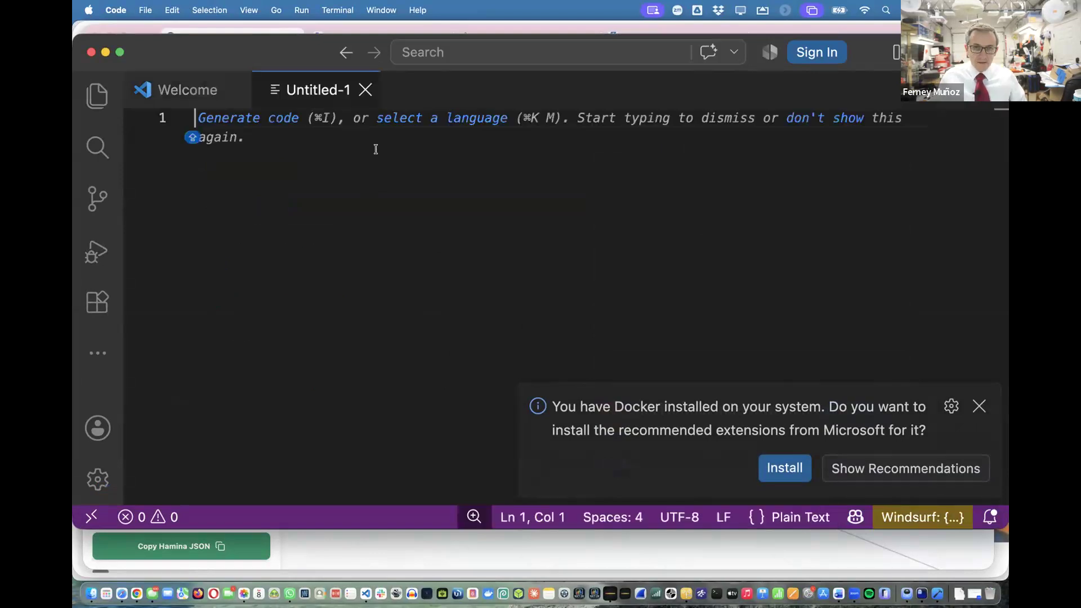
key(super+v)
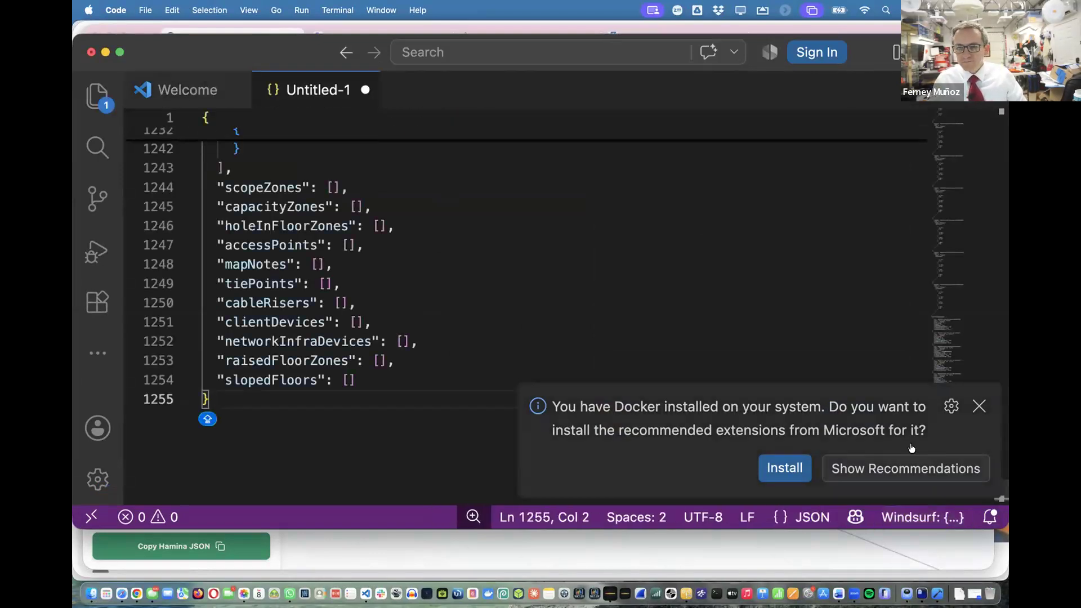
click(980, 406)
scroll(935, 307, up, 10)
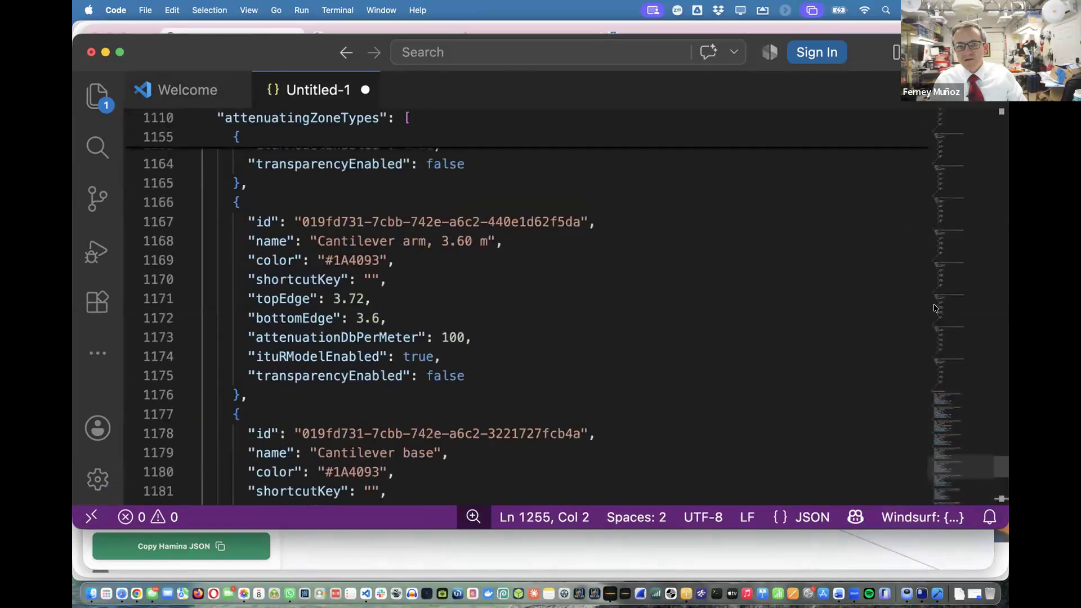
scroll(933, 309, up, 20)
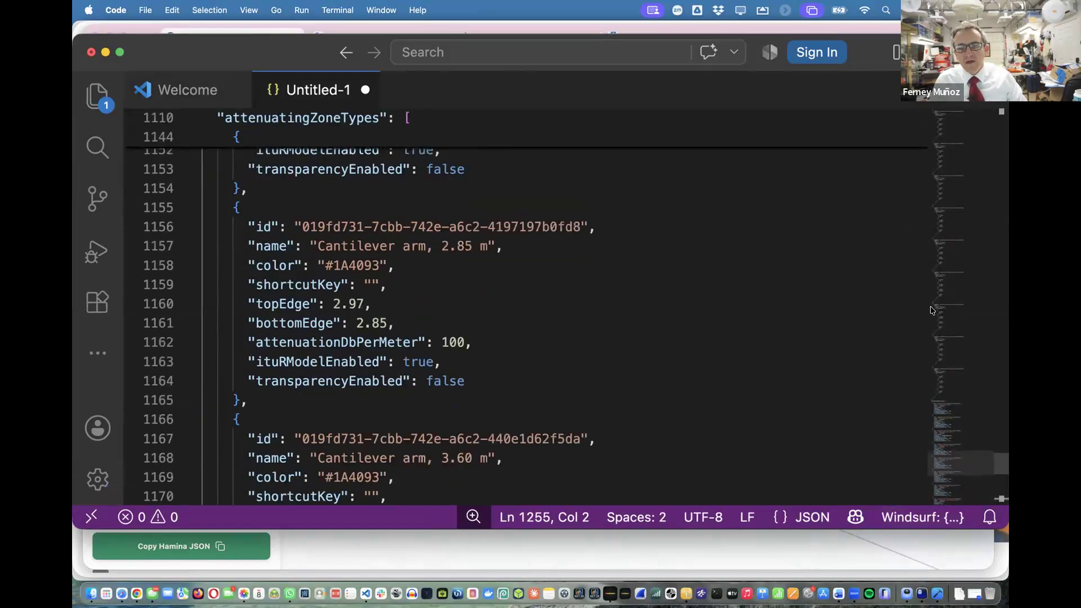
scroll(929, 309, up, 10)
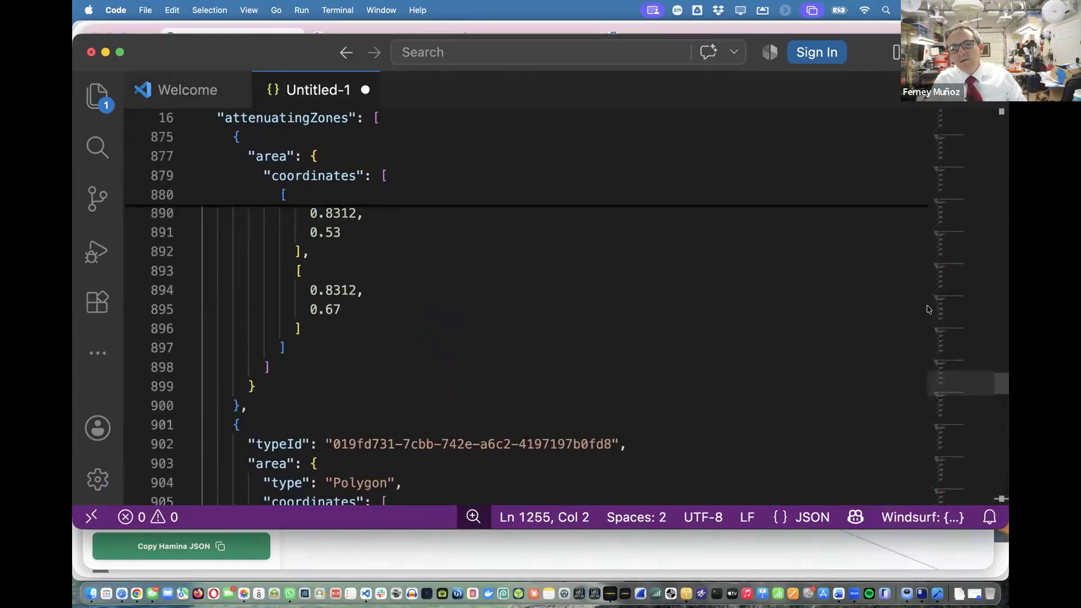
scroll(924, 306, up, 20)
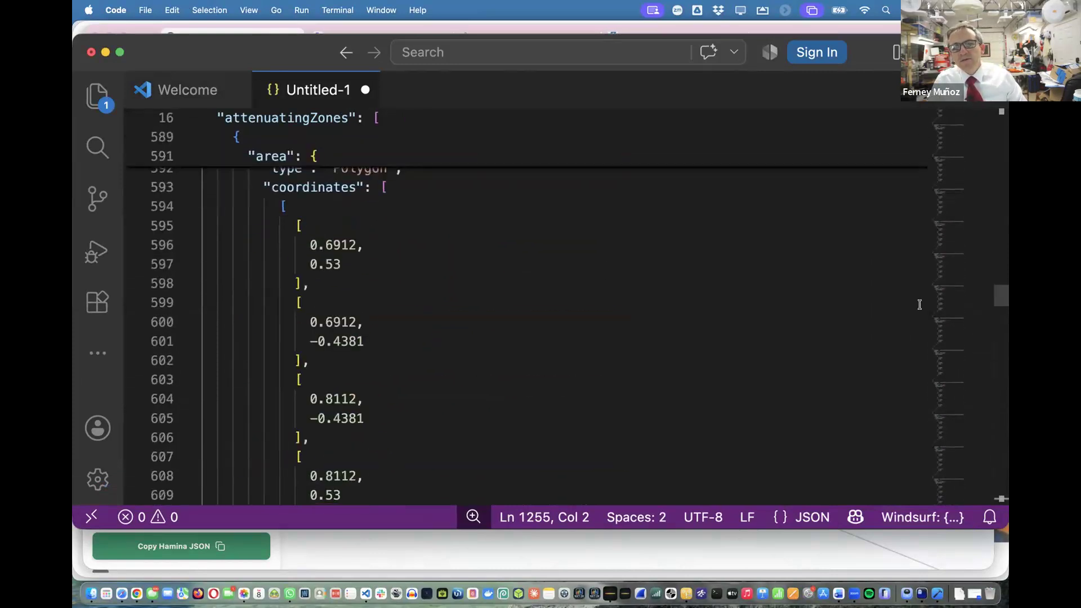
scroll(919, 304, up, 20)
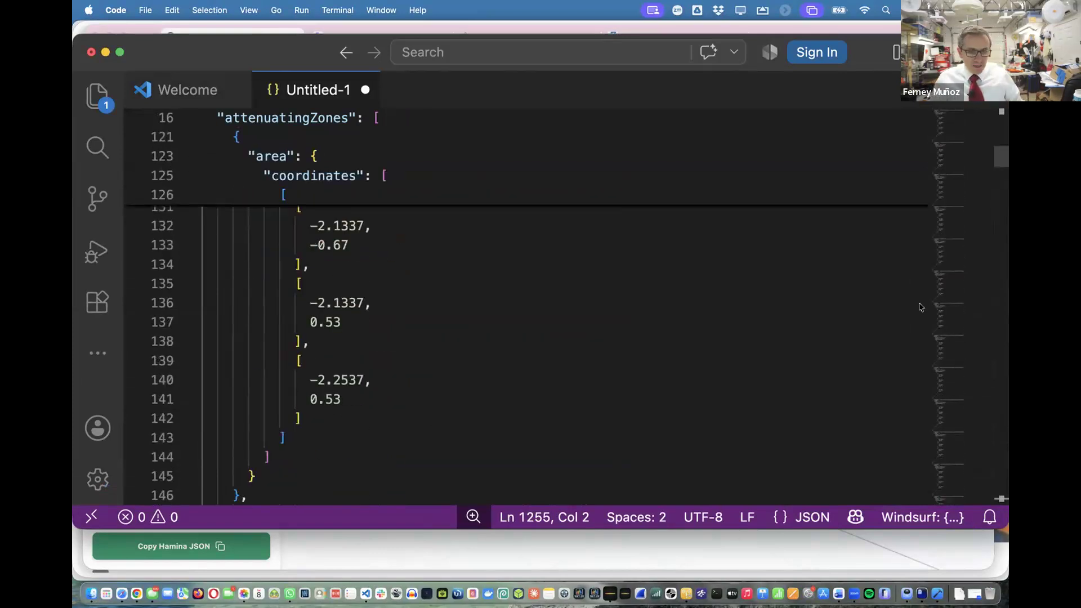
Return to Hamina's Almacen Racks map in Chrome, show it in 3D, and set the heatmap technology to None
key(super+Tab)
key(super+Tab)
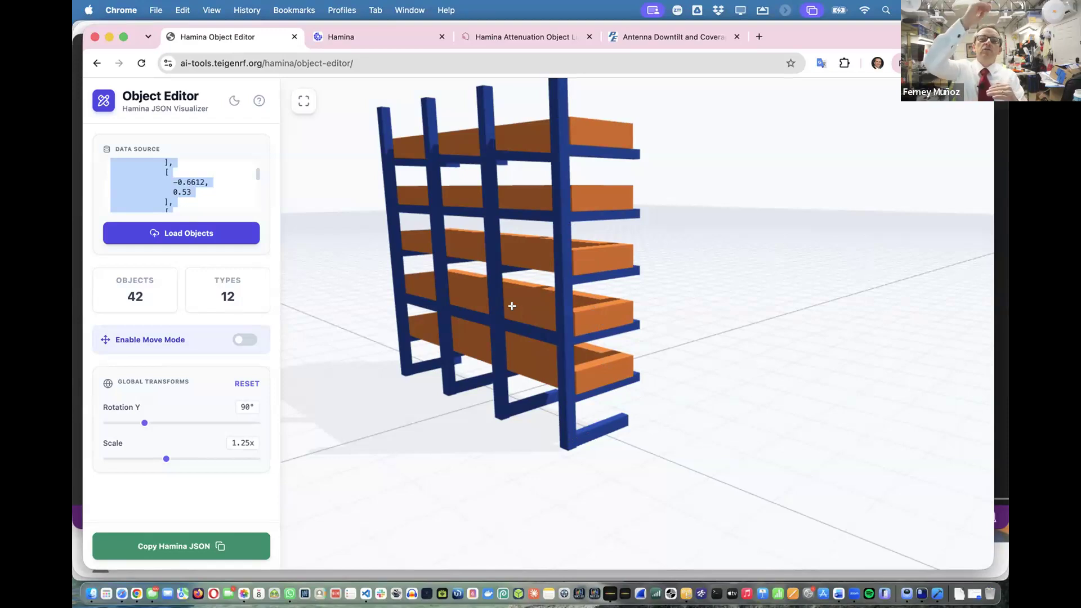
key(super+Tab)
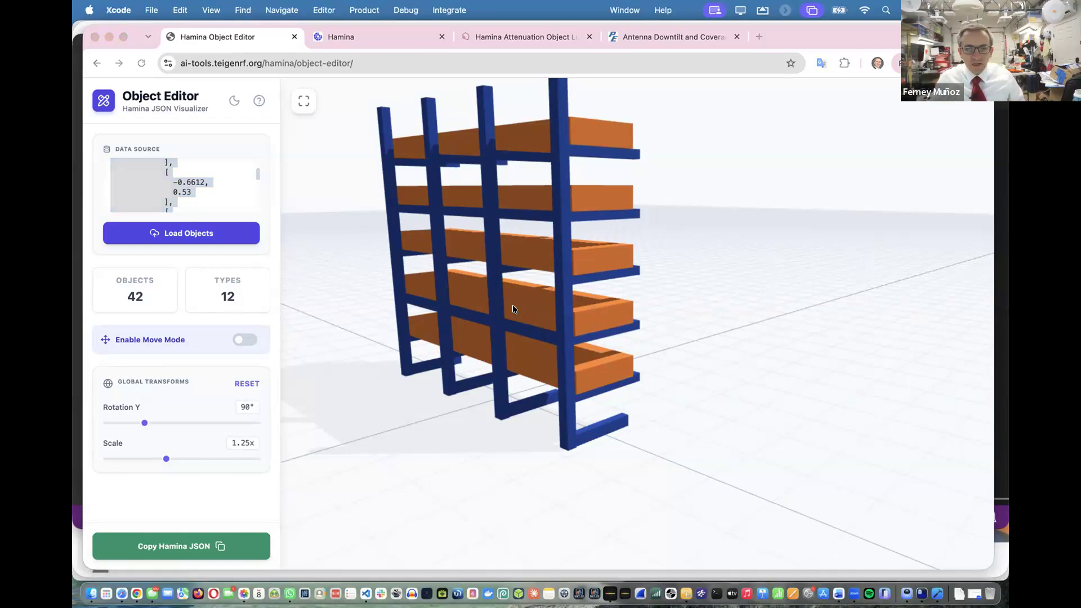
click(369, 35)
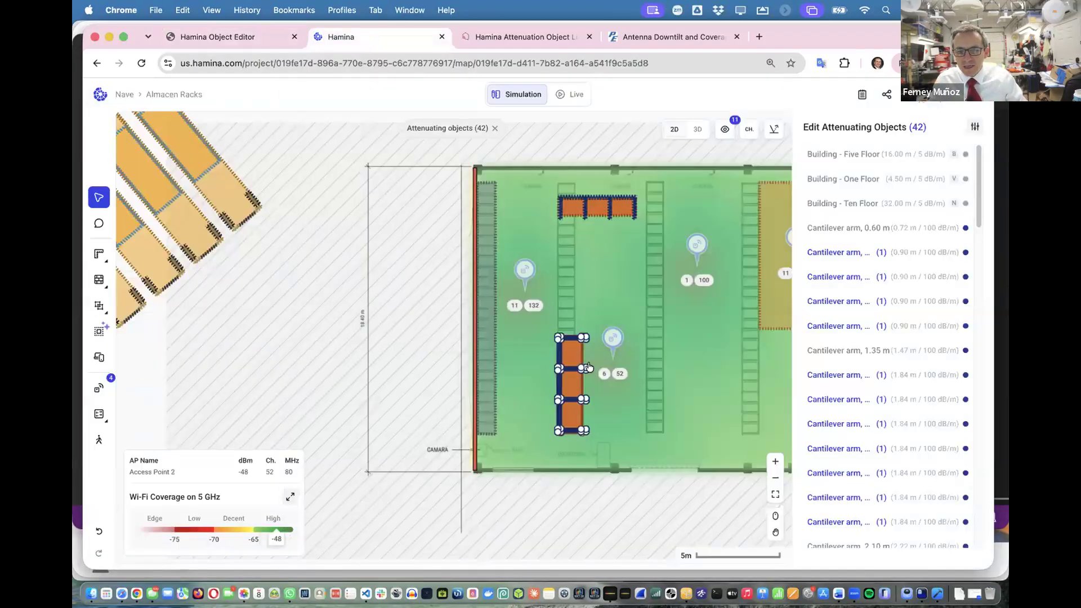
scroll(866, 370, down, 2)
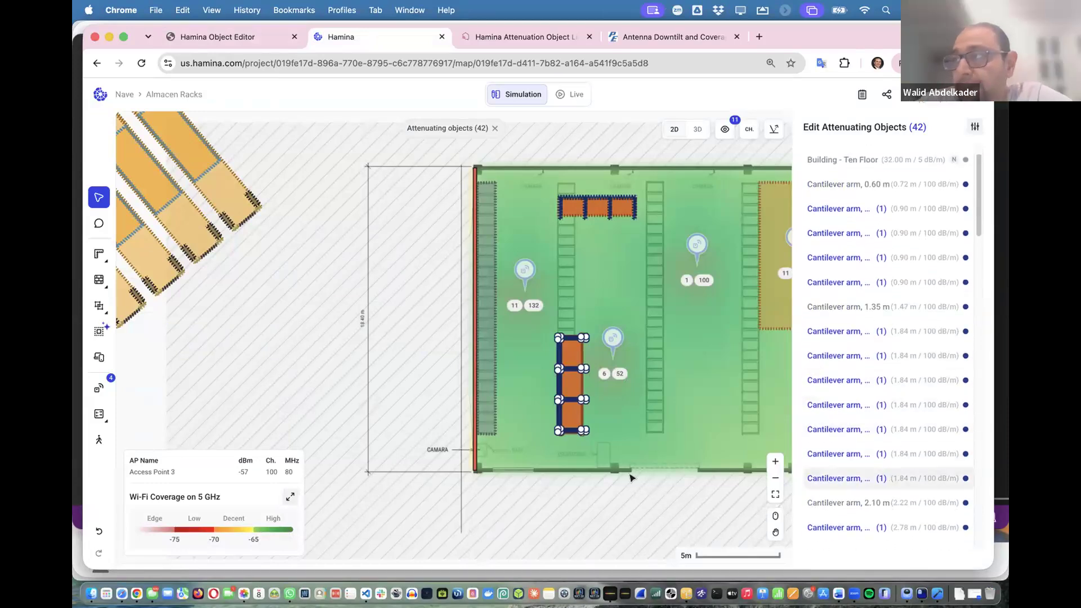
click(697, 129)
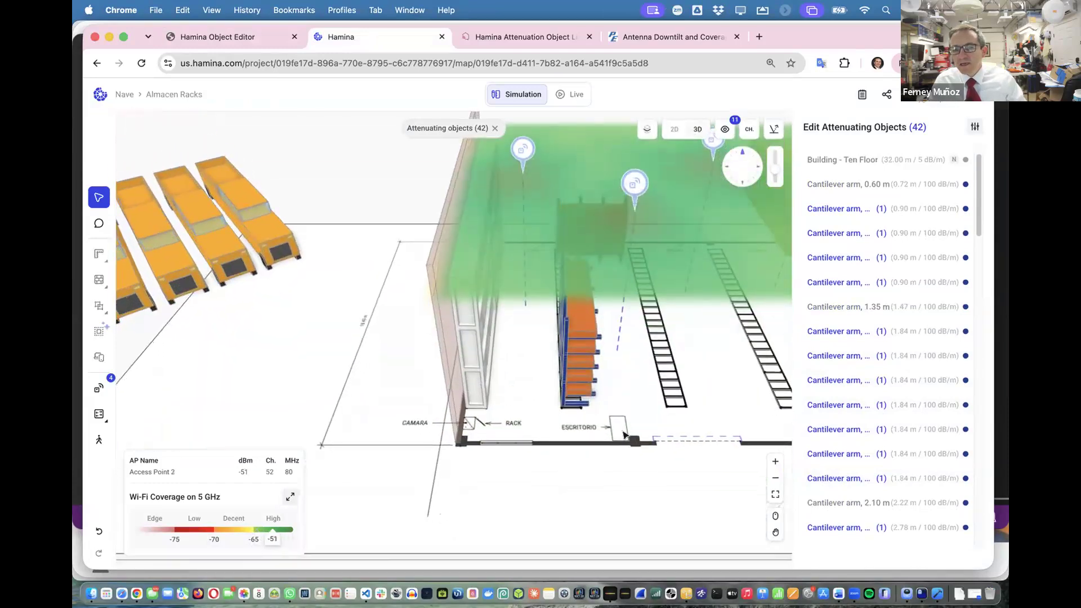
drag(464, 350, 370, 416)
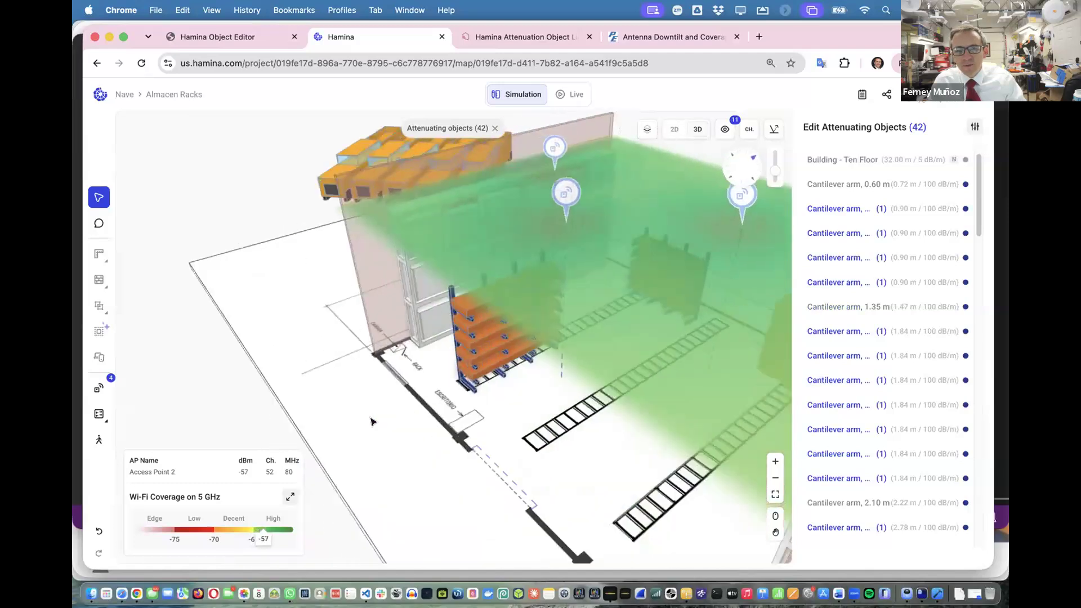
click(290, 496)
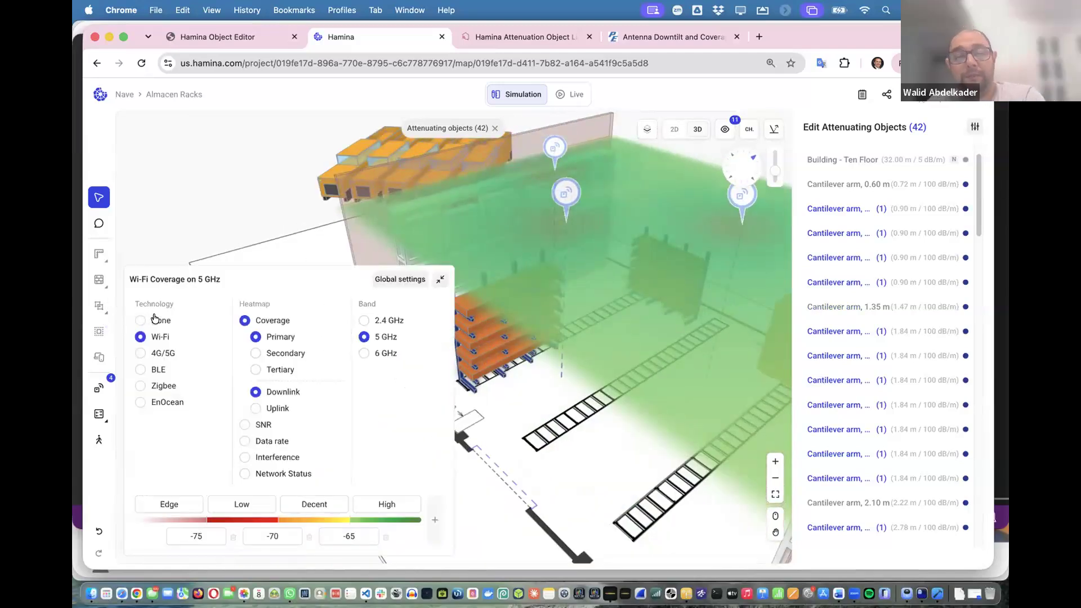
click(154, 319)
Examine the pasted cantilever rack's shelves, arms and bases up close in the 3D view, along with its alignment to the rack row
drag(498, 394, 578, 425)
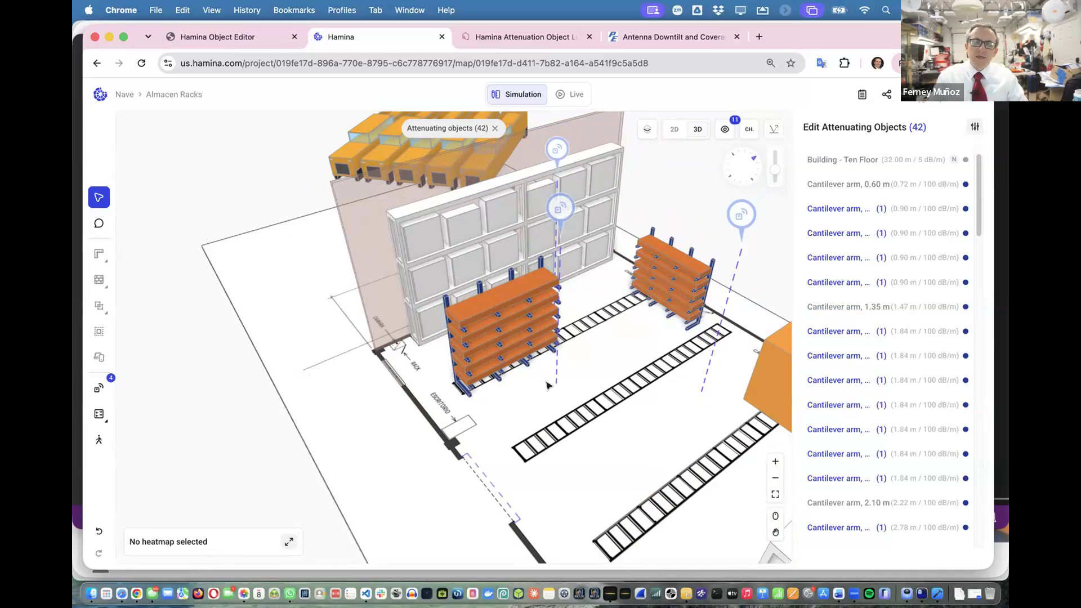
scroll(549, 385, up, 8)
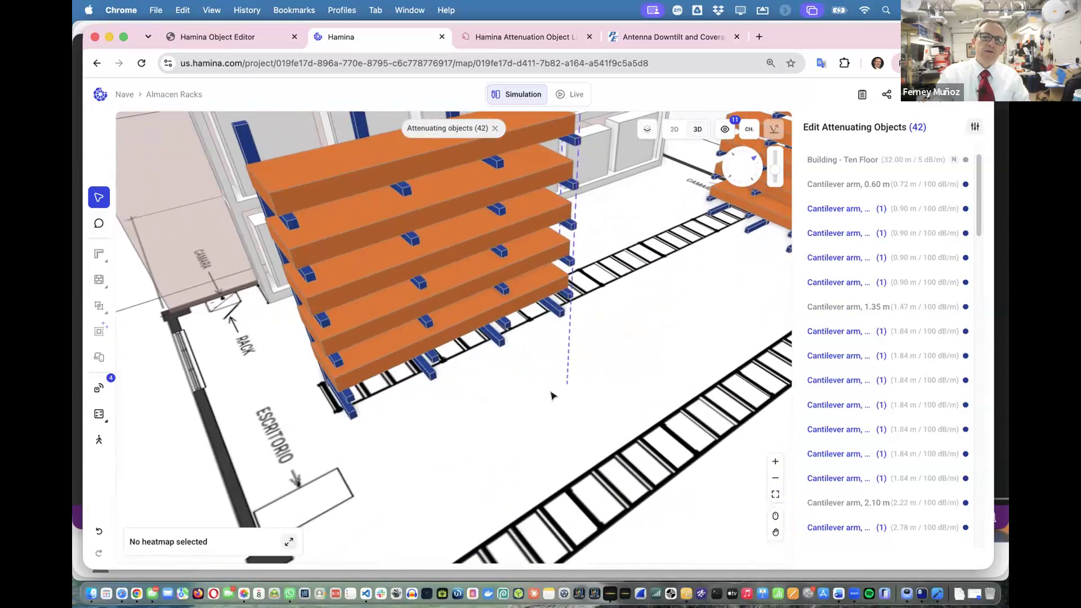
drag(620, 397, 469, 346)
scroll(472, 347, up, 5)
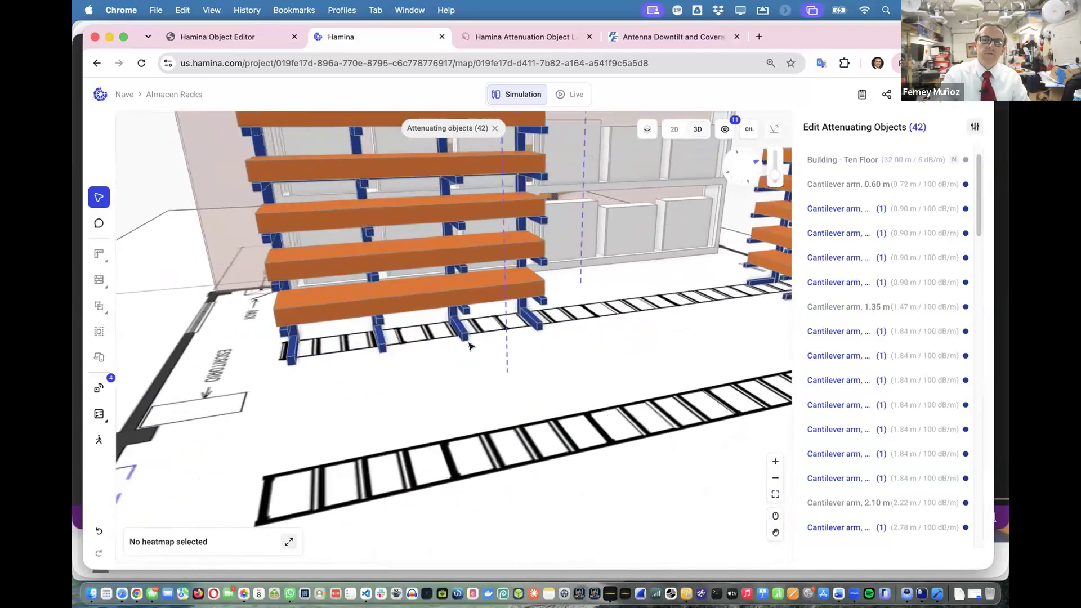
scroll(471, 347, down, 2)
scroll(471, 347, down, 3)
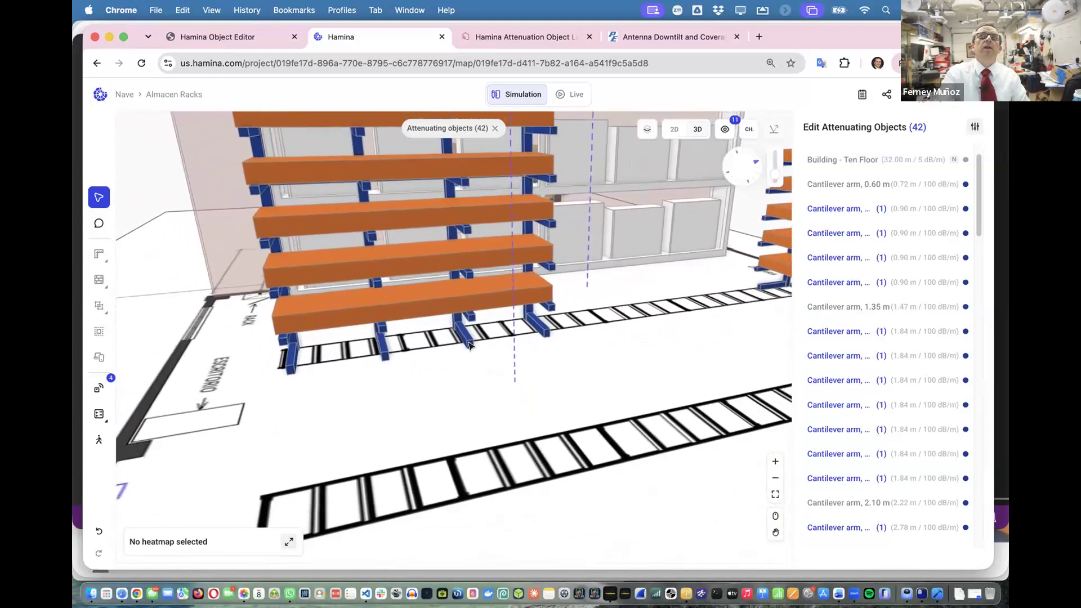
Return the Almacen Racks map to 2D, duplicate the selected cantilever rack, and place the copy directly above it in the middle rack row
scroll(470, 345, down, 3)
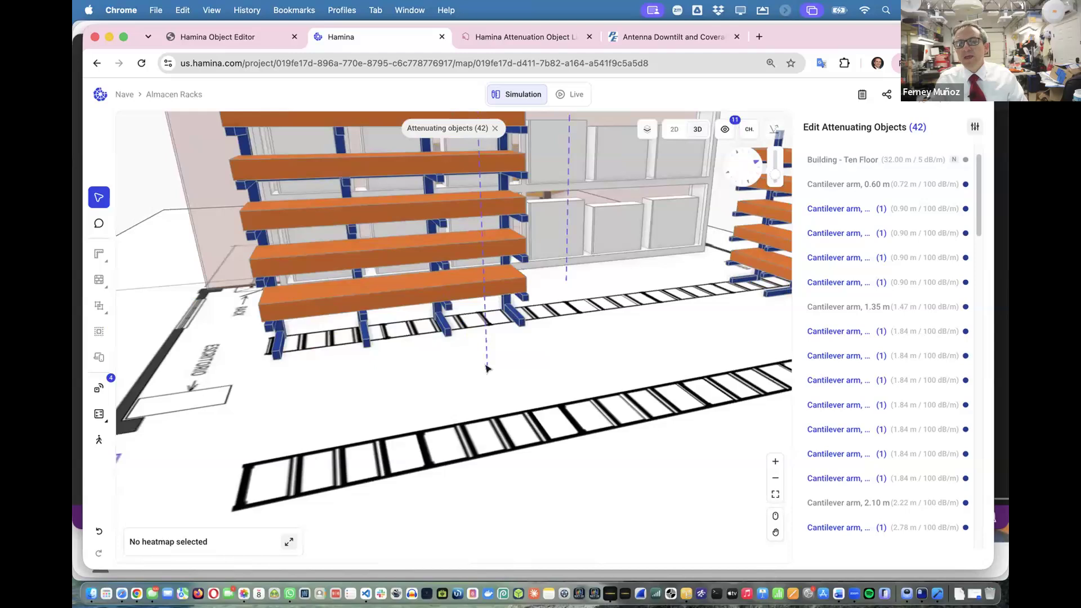
drag(430, 351, 535, 294)
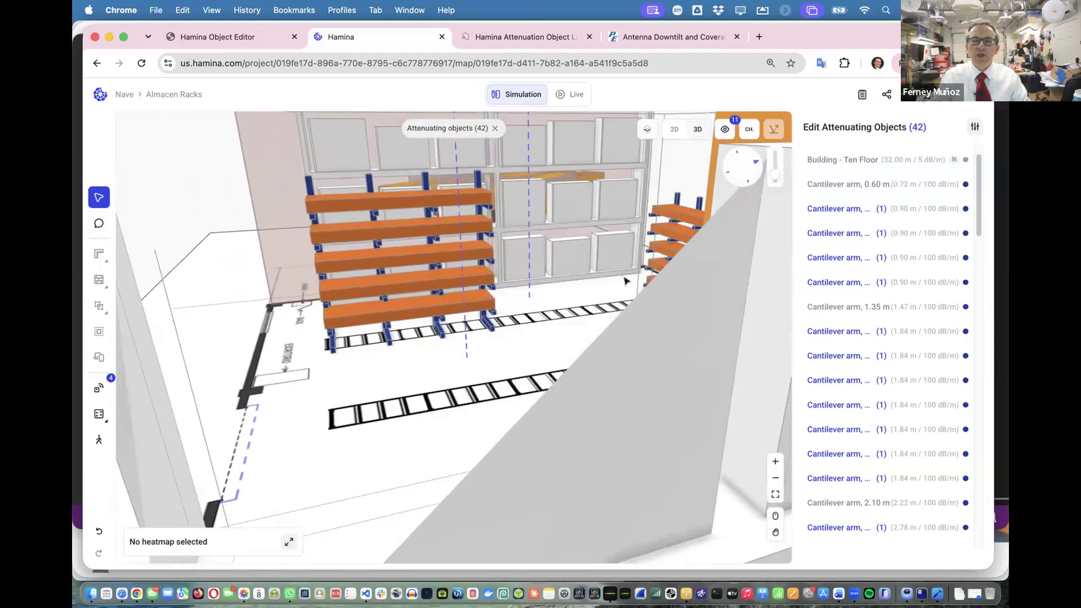
click(674, 129)
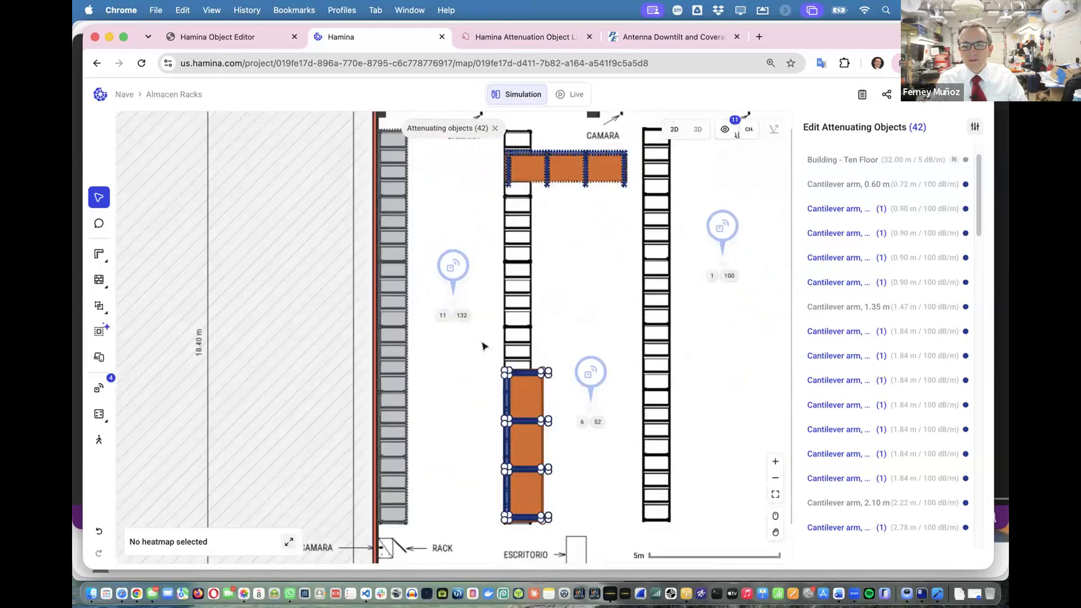
click(481, 331)
drag(481, 339, 569, 542)
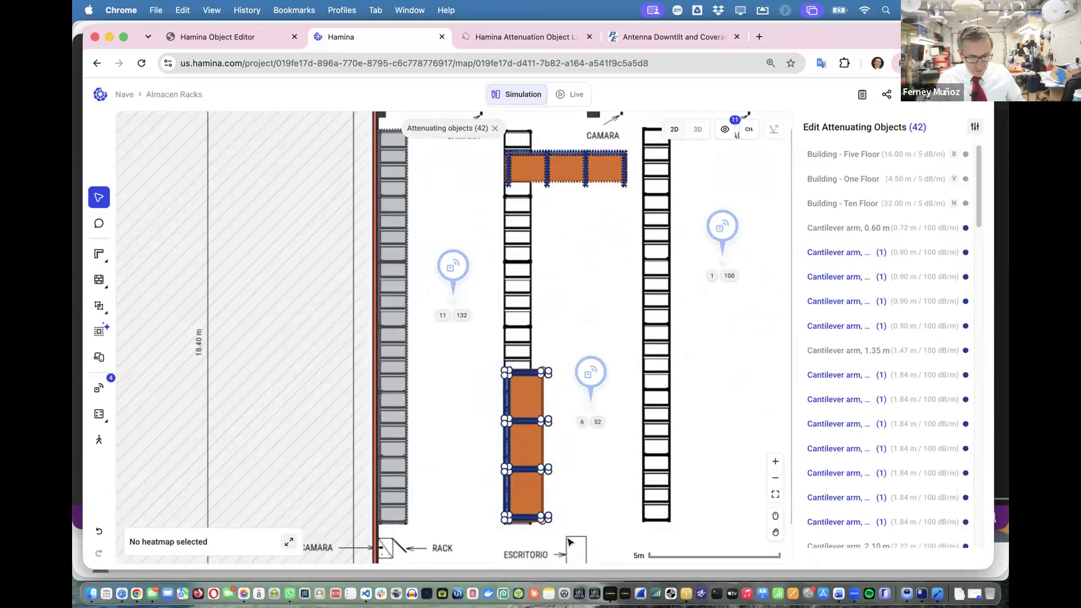
key(super+v)
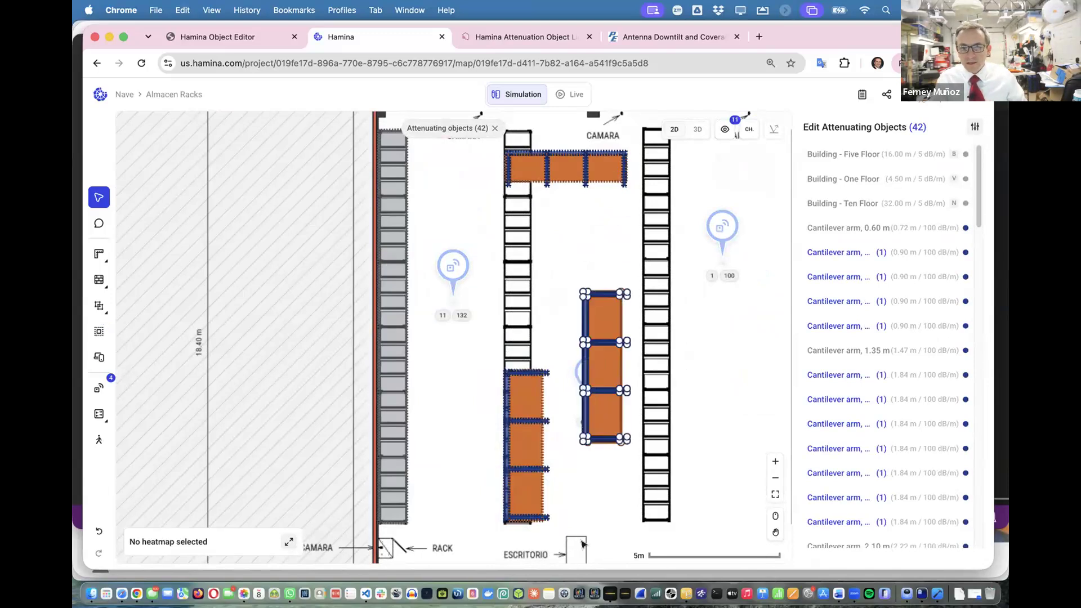
drag(586, 369, 501, 285)
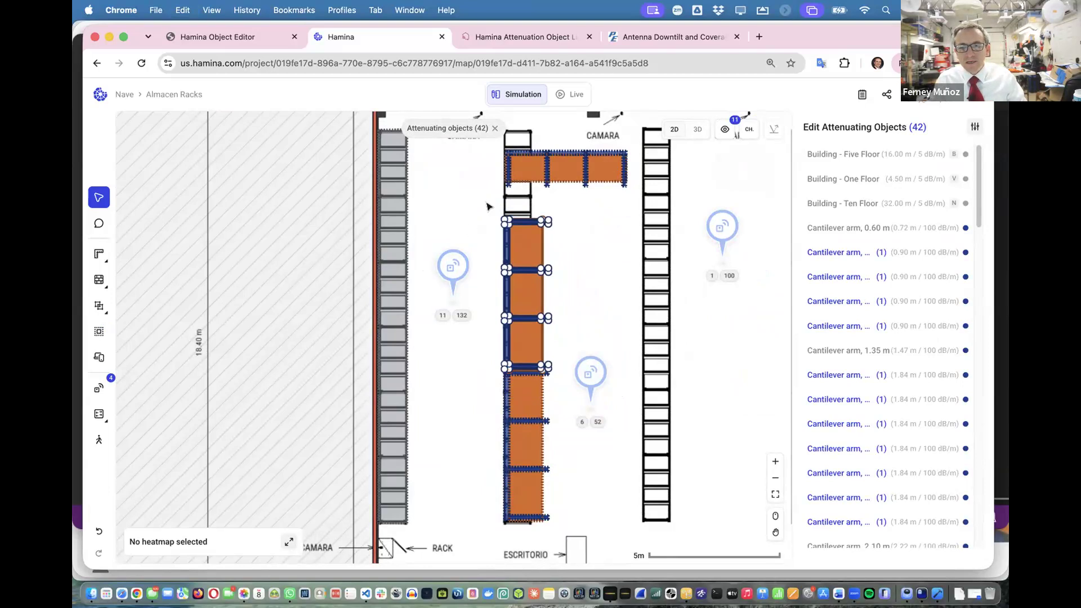
Duplicate both vertical cantilever racks together, place the copies along the adjacent empty rack row, and check the result in 3D
drag(489, 203, 577, 535)
key(super+v)
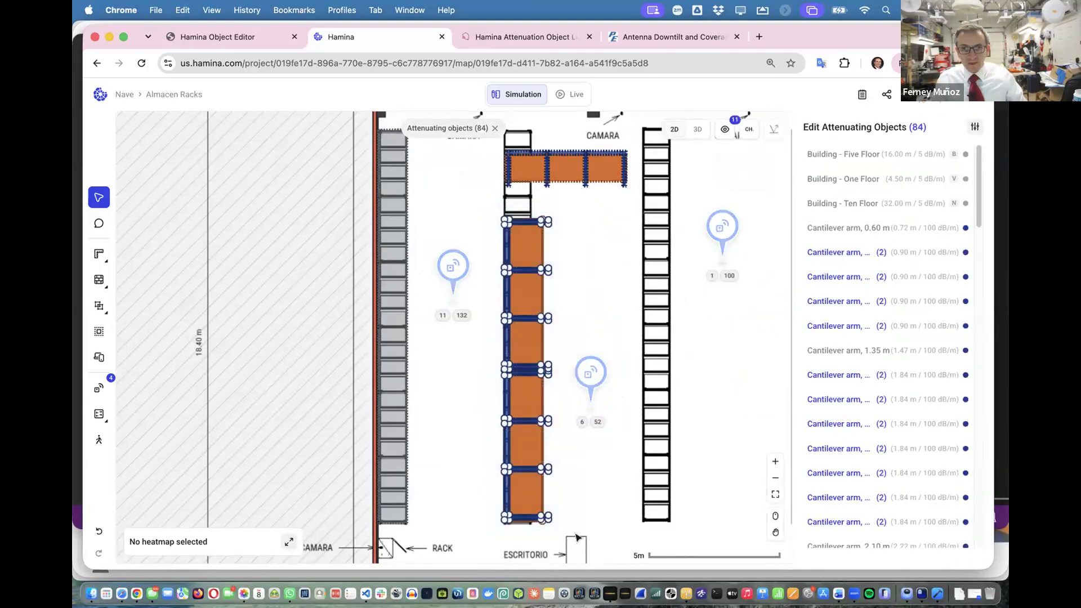
drag(586, 321, 640, 402)
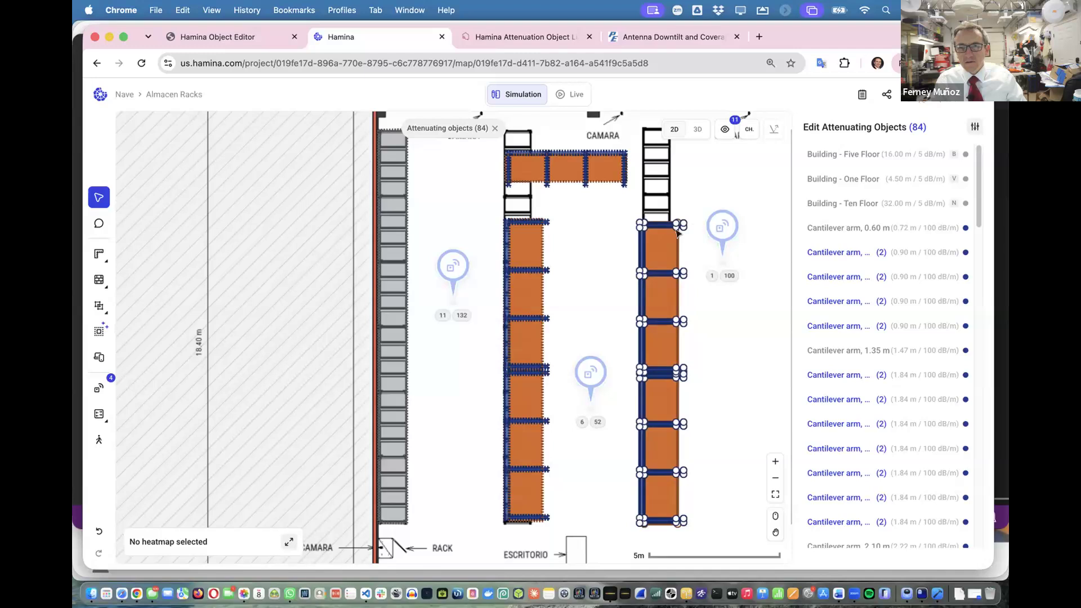
click(697, 130)
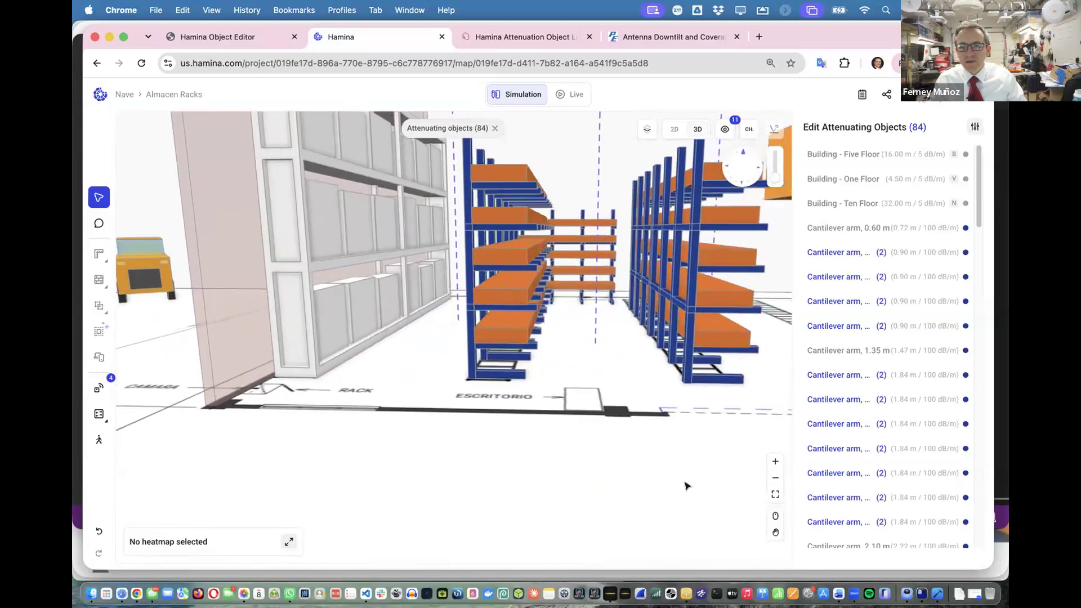
drag(685, 556, 699, 579)
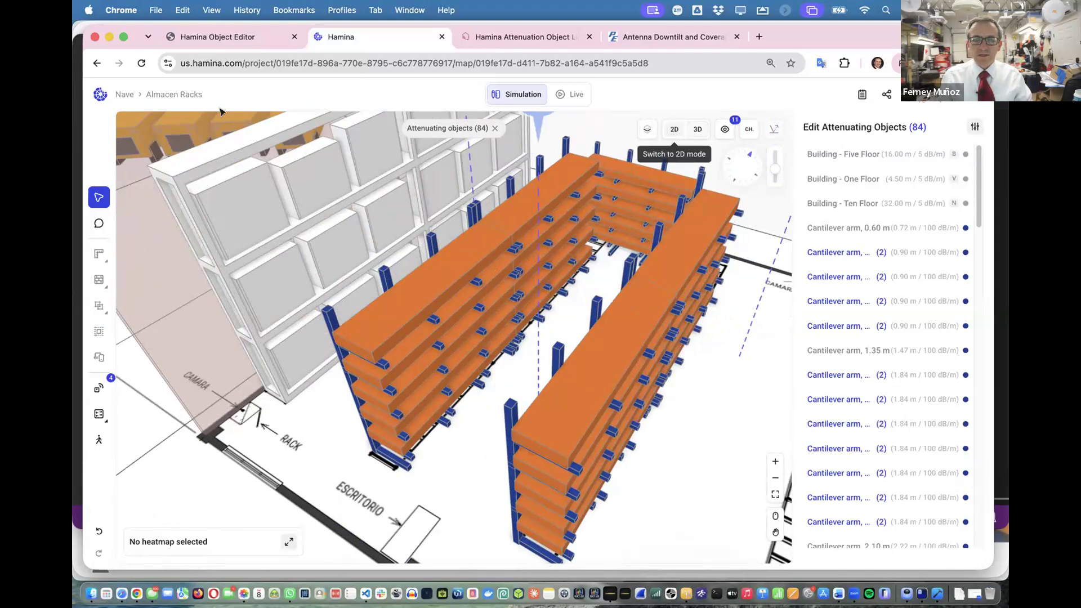
Add Warehouse.jpg from the Maps folder as a new map in the Nave project and open it in 3D
click(121, 96)
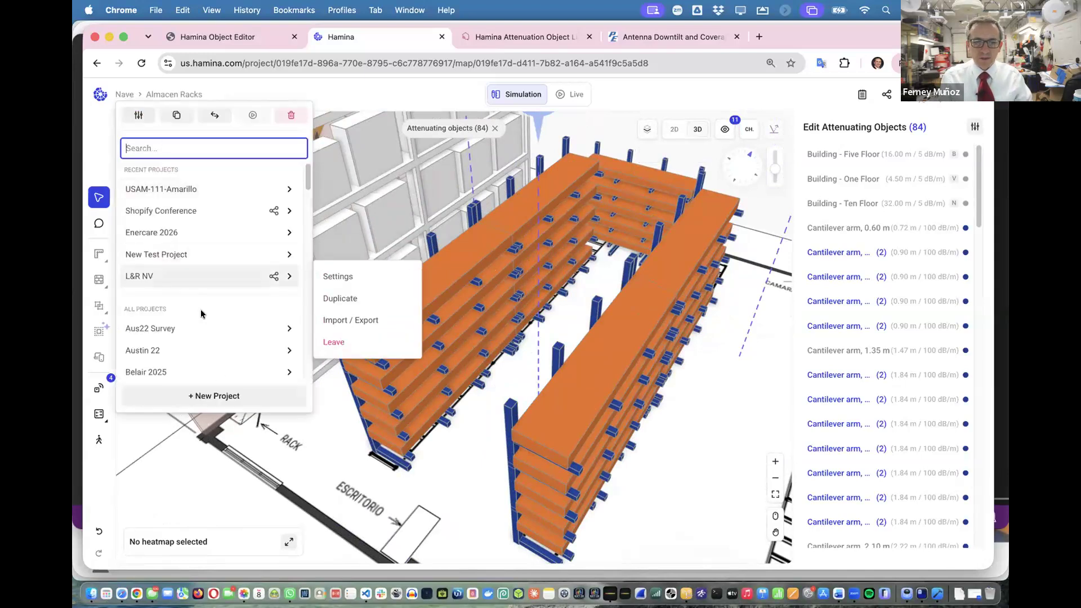
mouse_move(219, 378)
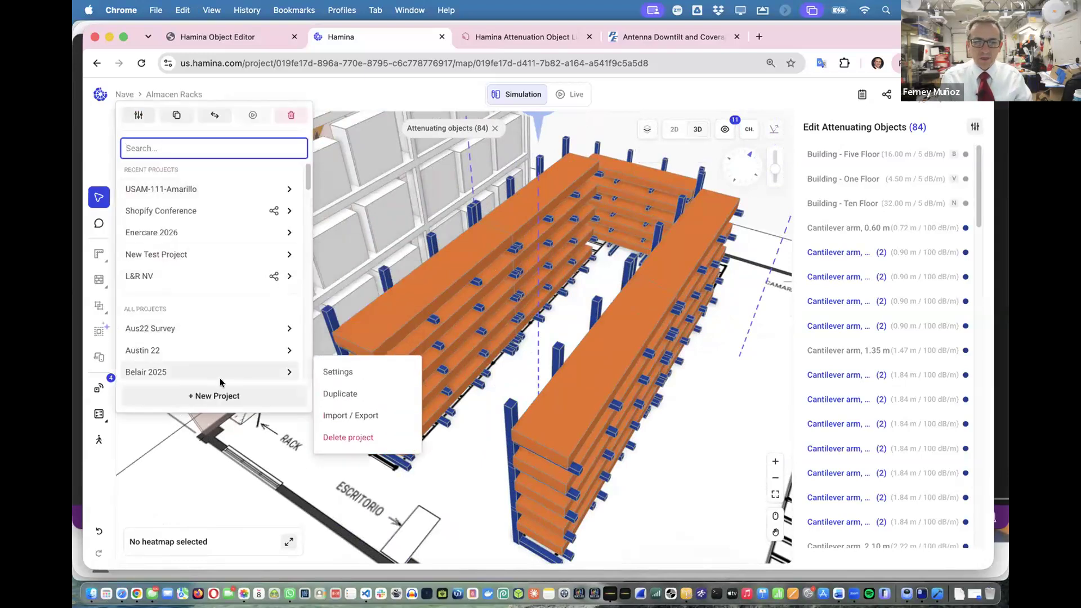
click(176, 95)
click(231, 171)
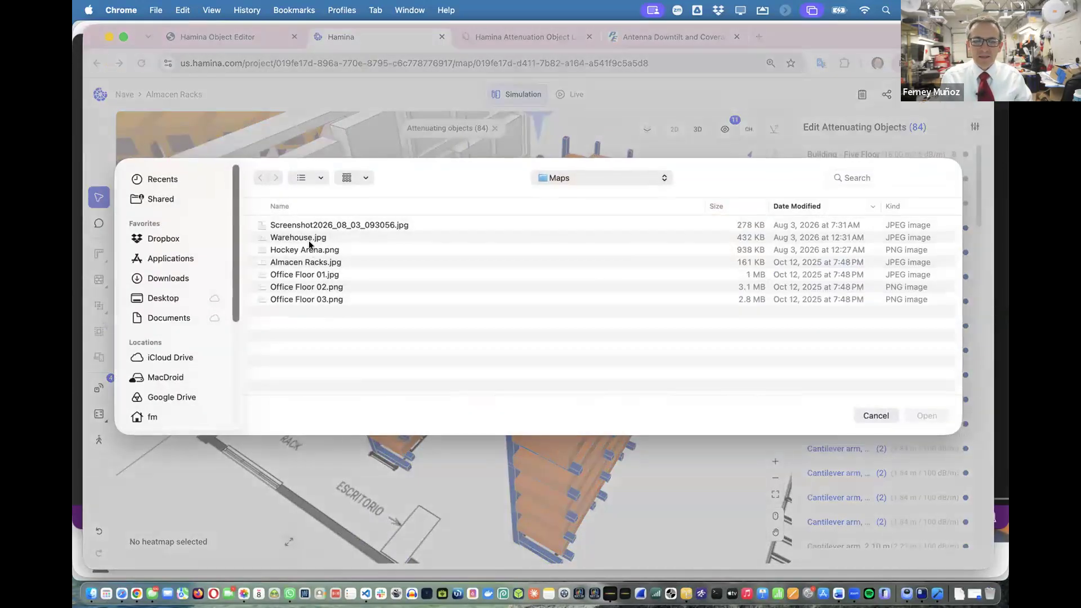
double_click(296, 238)
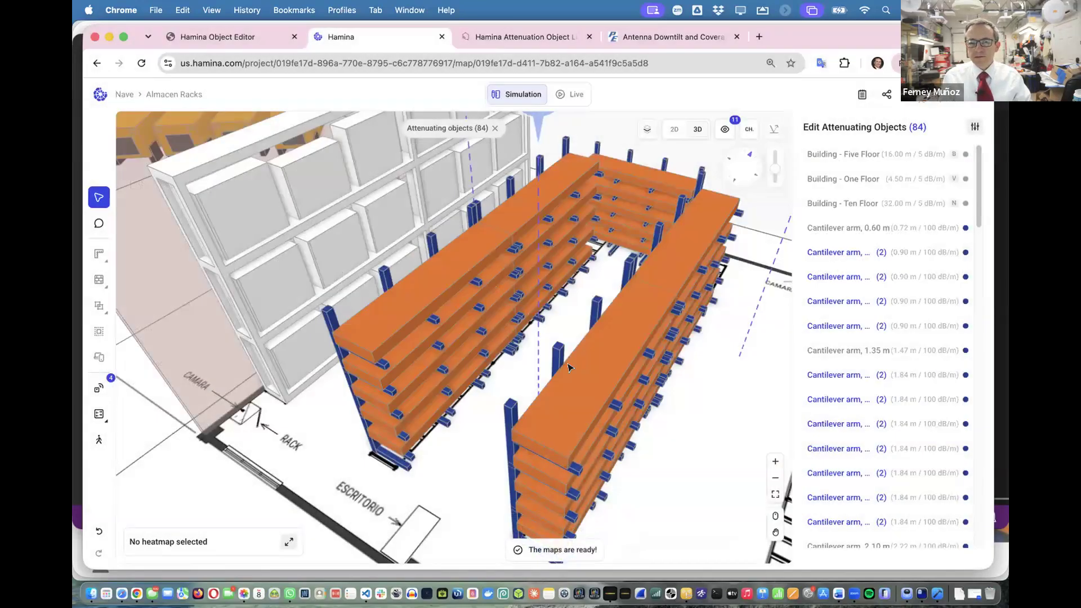
click(172, 94)
click(188, 148)
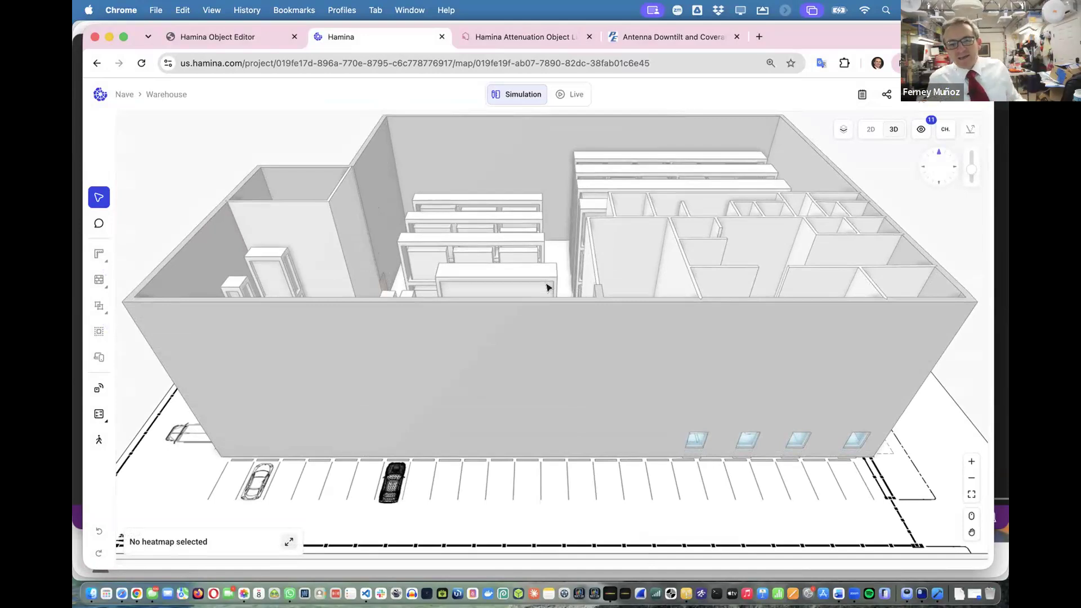
drag(570, 315, 790, 288)
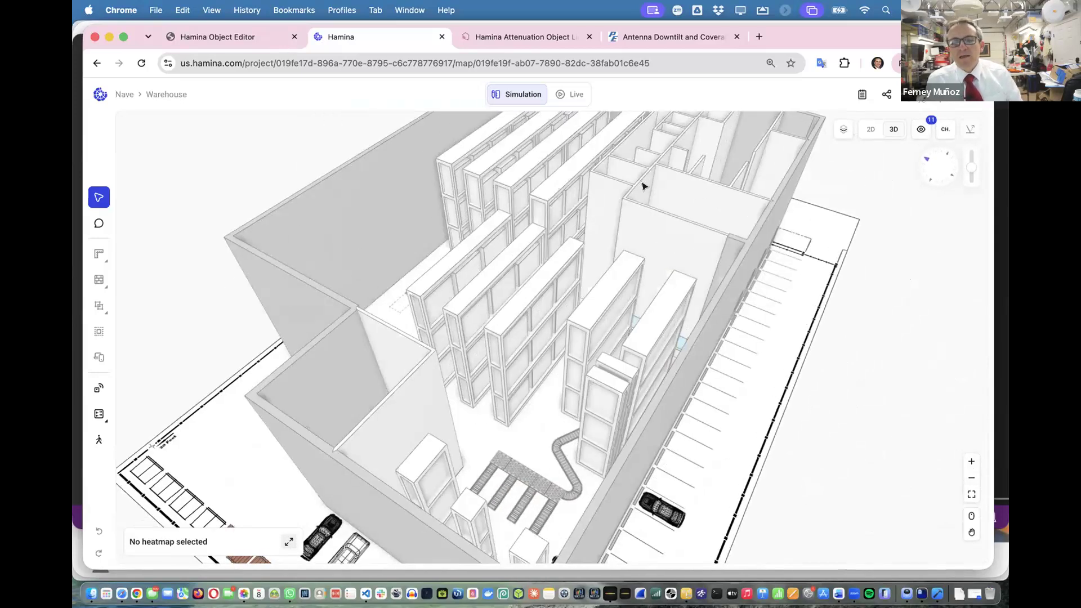
Switch to Photos, browse the La Guáyiga gallery, and open the wide warehouse photo with palletised boxes beside the tall racks
key(super+Tab)
key(super+Tab)
key(super+Tab)
key(super+Tab)
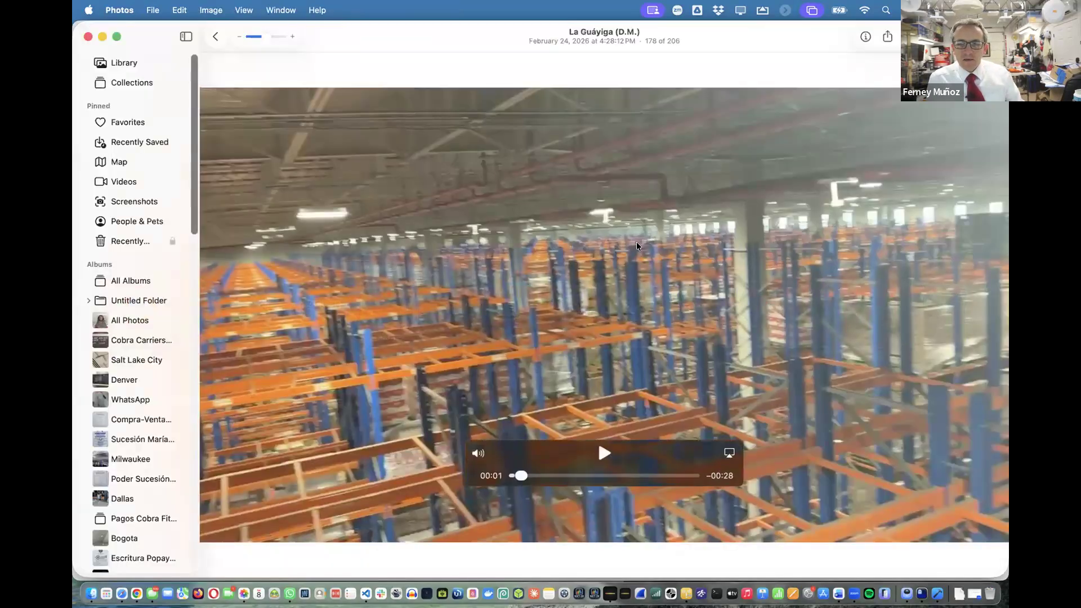
click(216, 38)
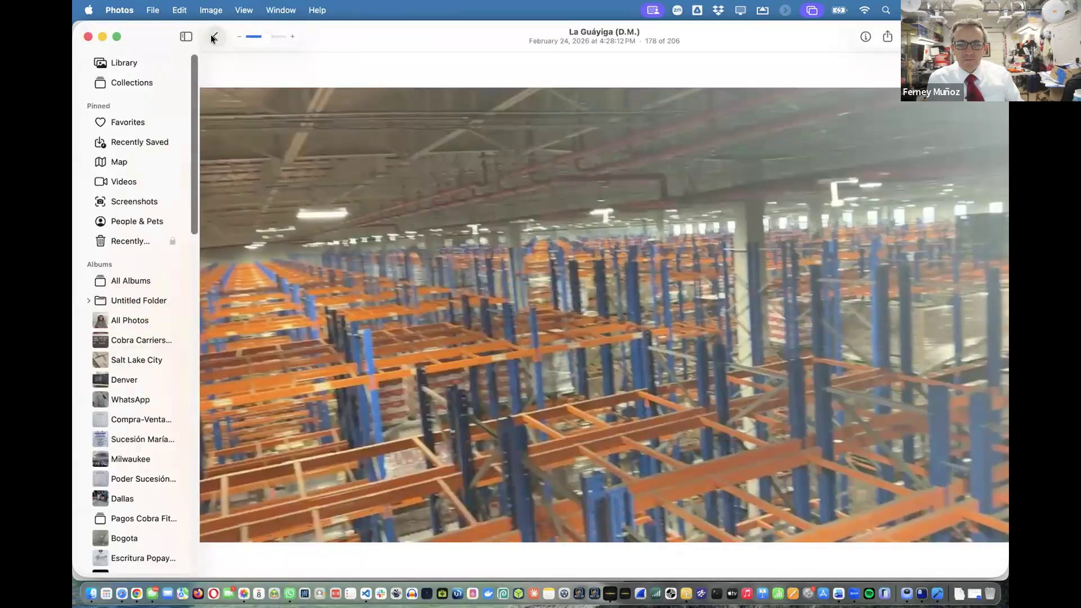
scroll(535, 302, up, 10)
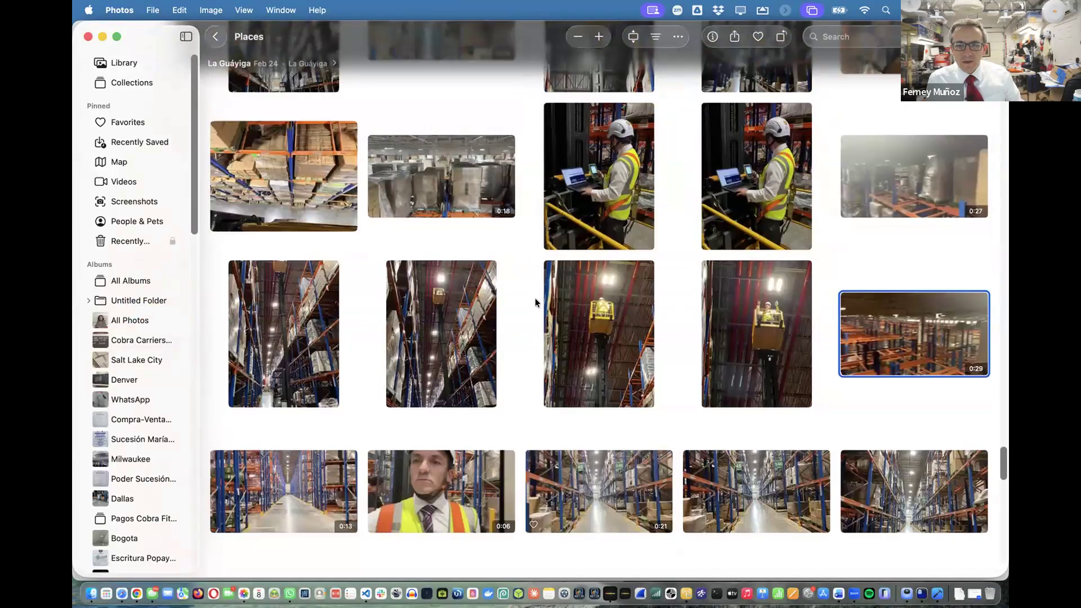
scroll(535, 302, up, 8)
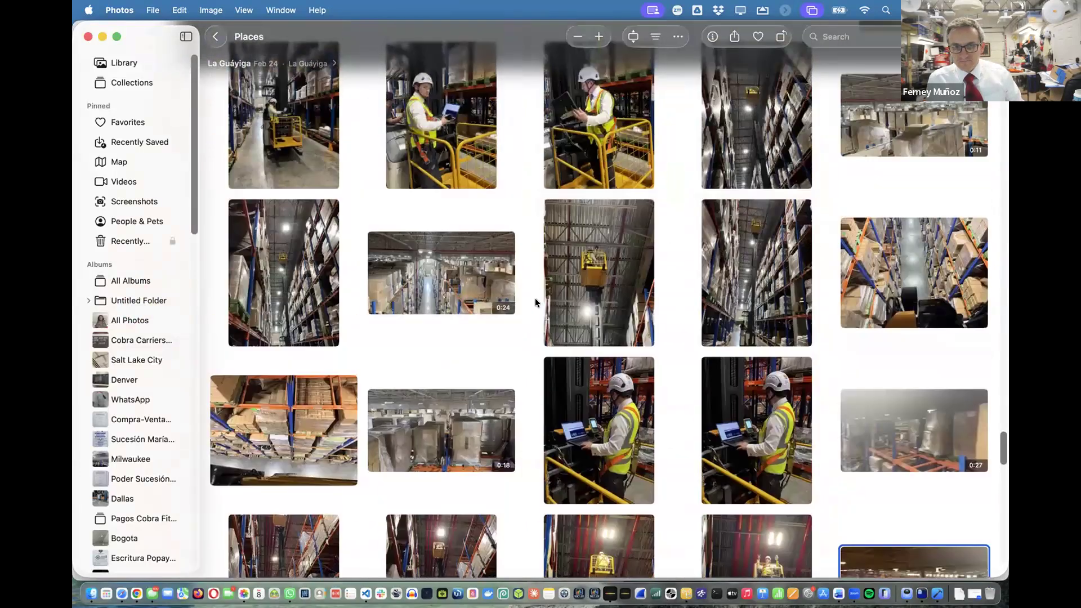
scroll(536, 303, up, 10)
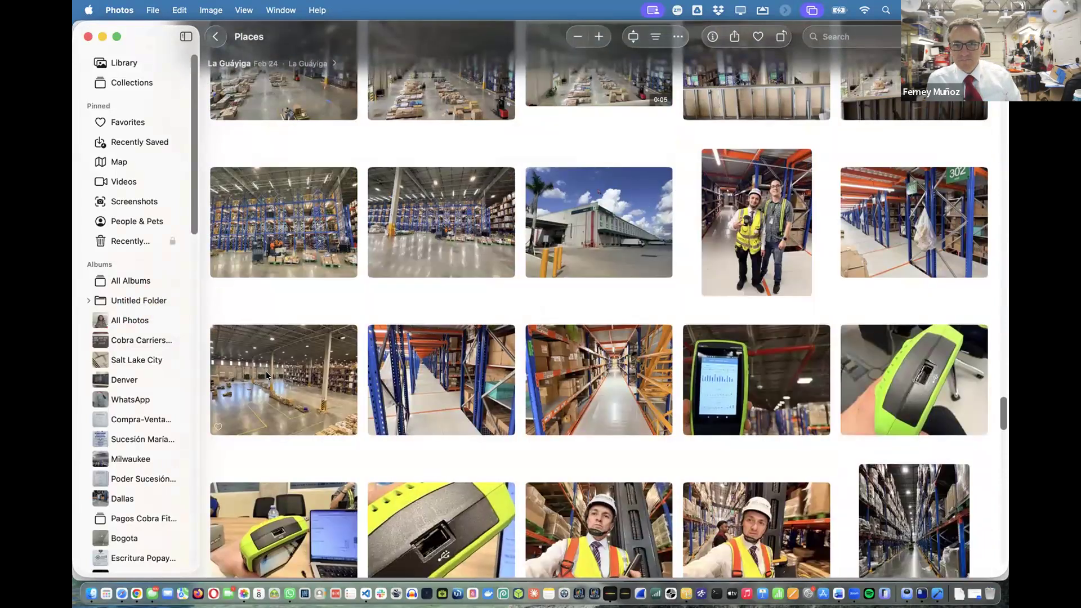
scroll(266, 370, up, 3)
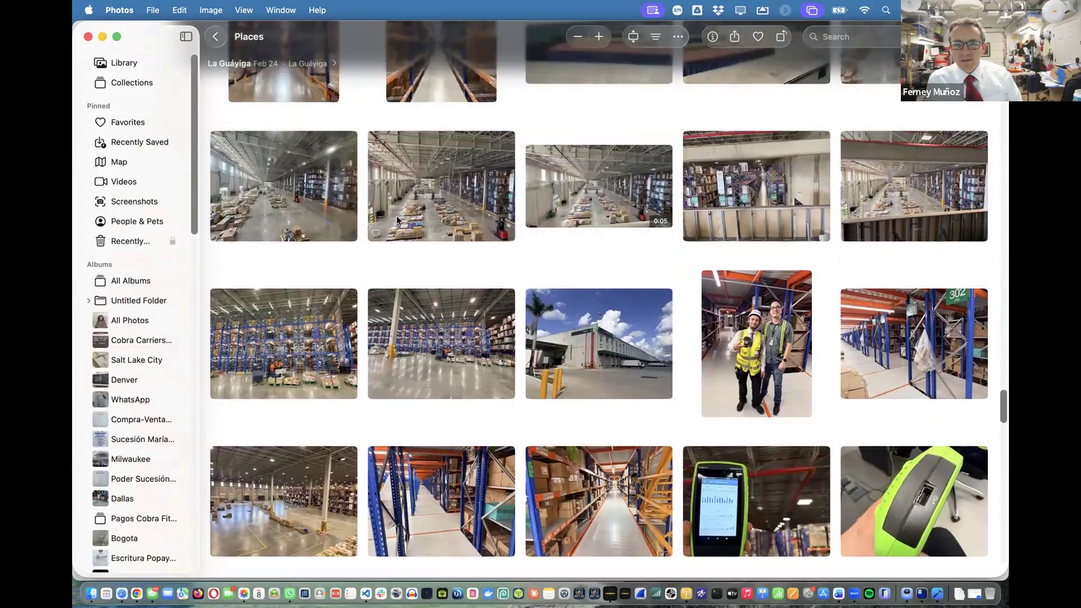
click(414, 209)
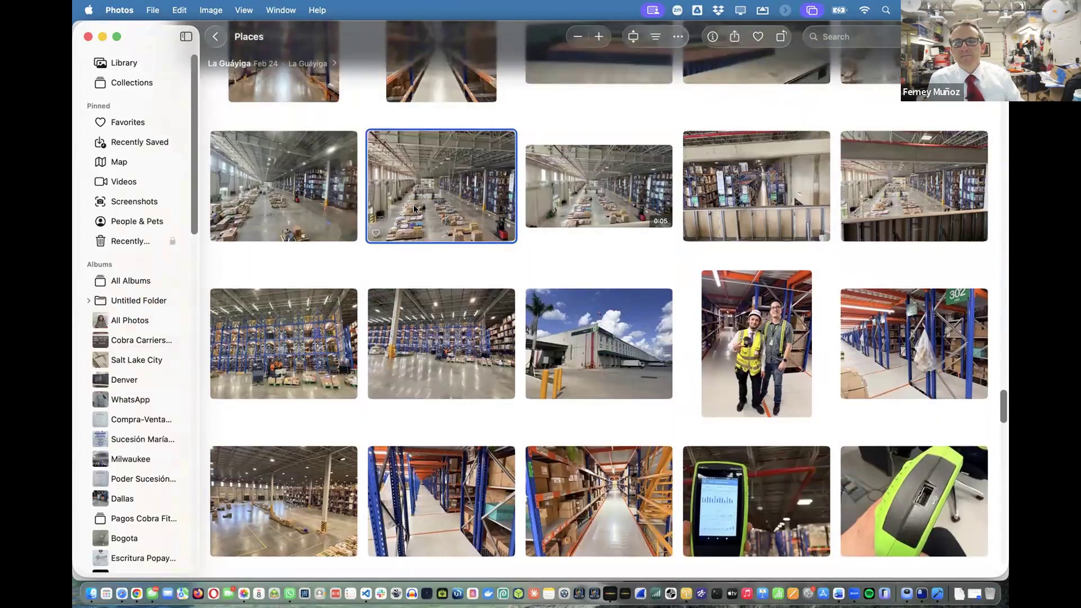
double_click(414, 209)
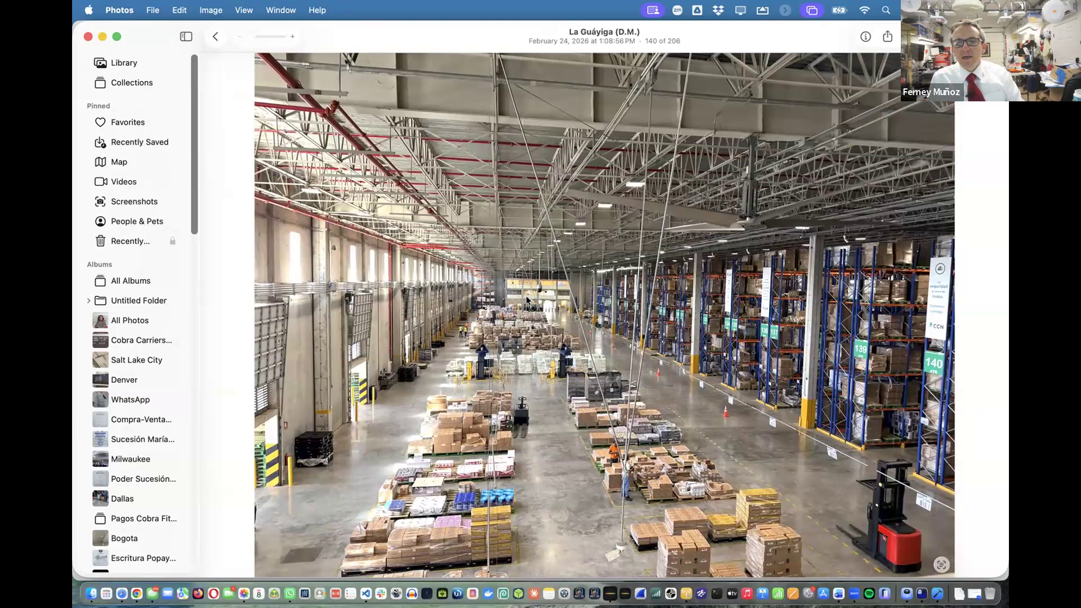
Examine the opened photo's racks, stacked pallets and far office area up close
scroll(527, 295, up, 5)
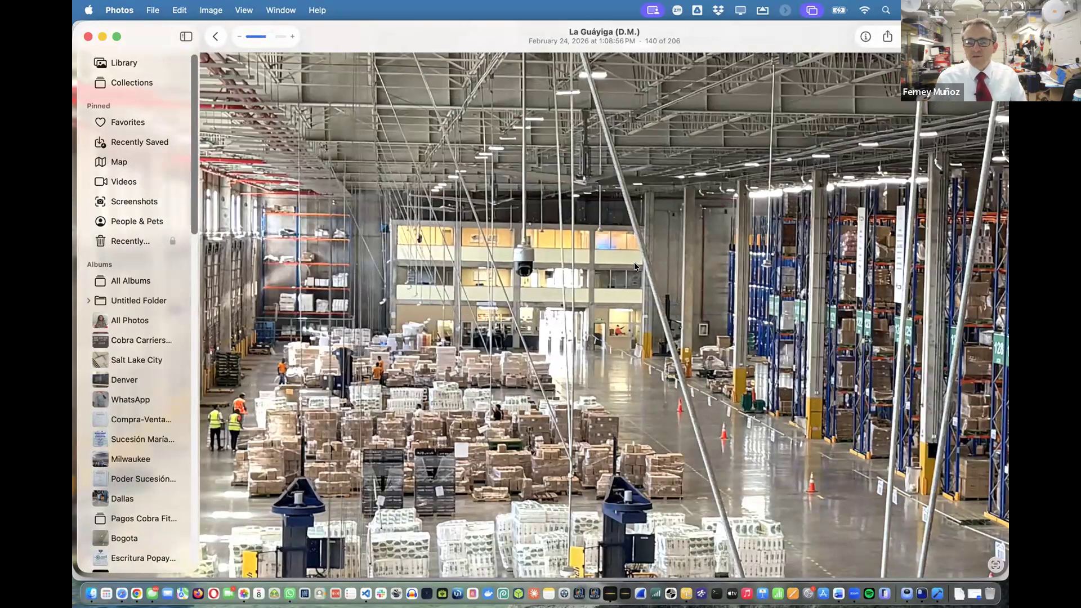
scroll(635, 264, down, 5)
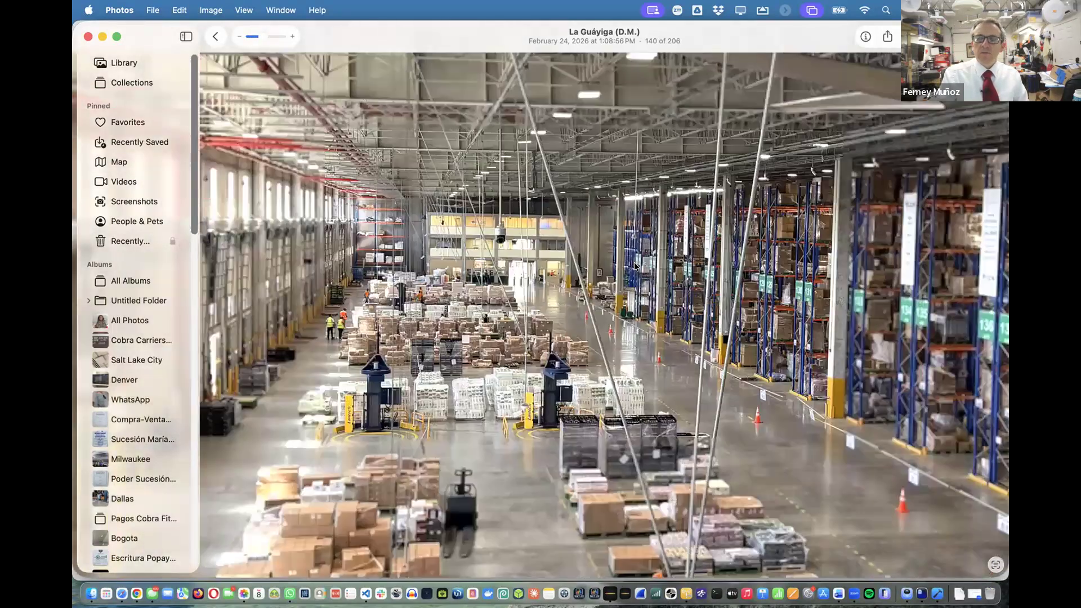
scroll(634, 265, down, 3)
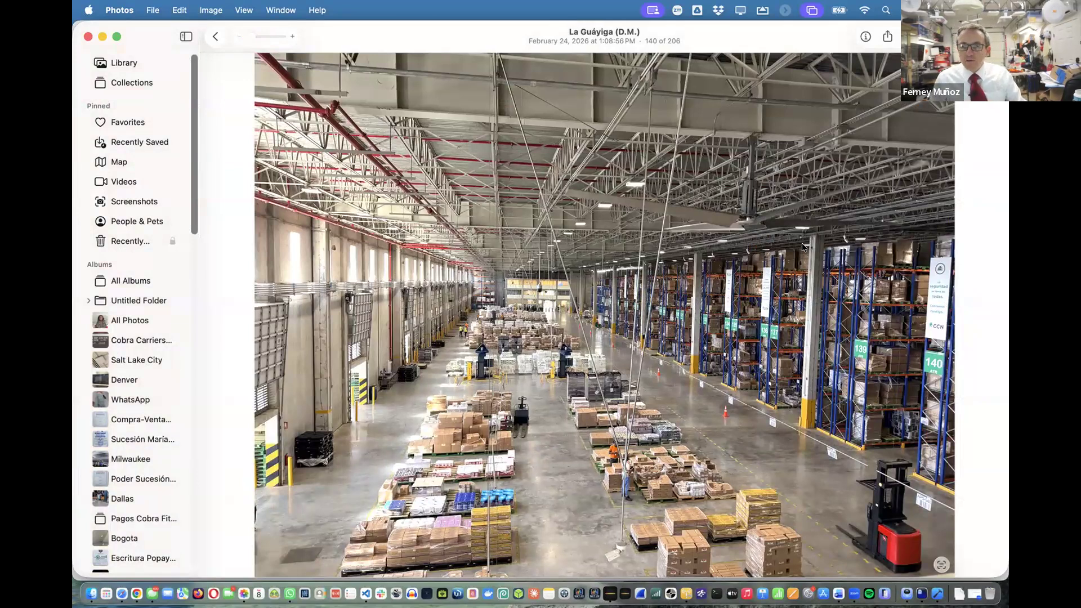
Return to the Warehouse map in Chrome and examine its generated racks, walls and office rooms from several 3D angles
key(super+Tab)
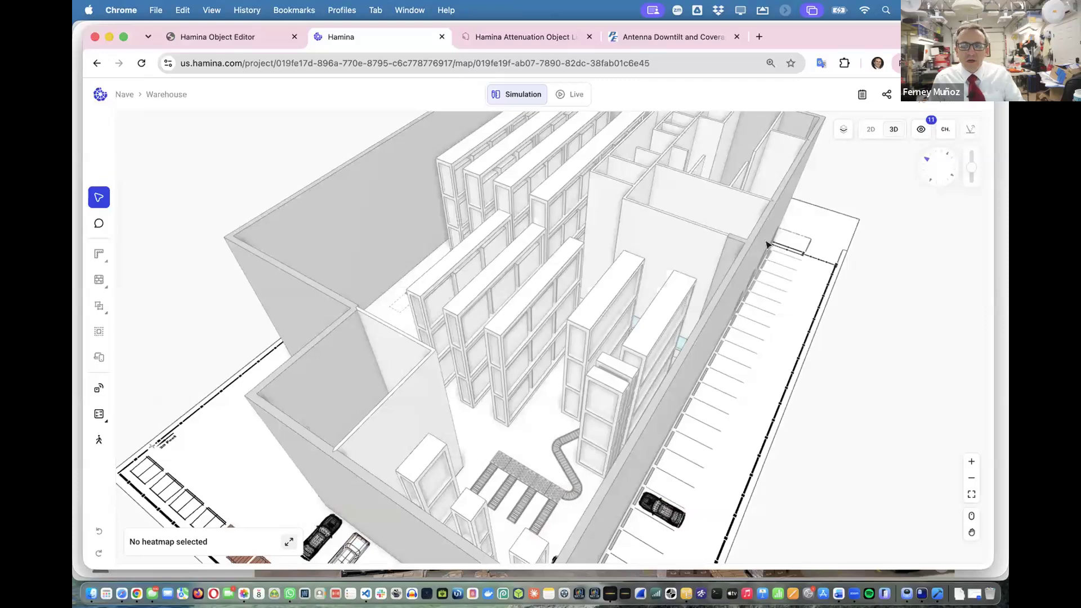
drag(624, 346, 490, 425)
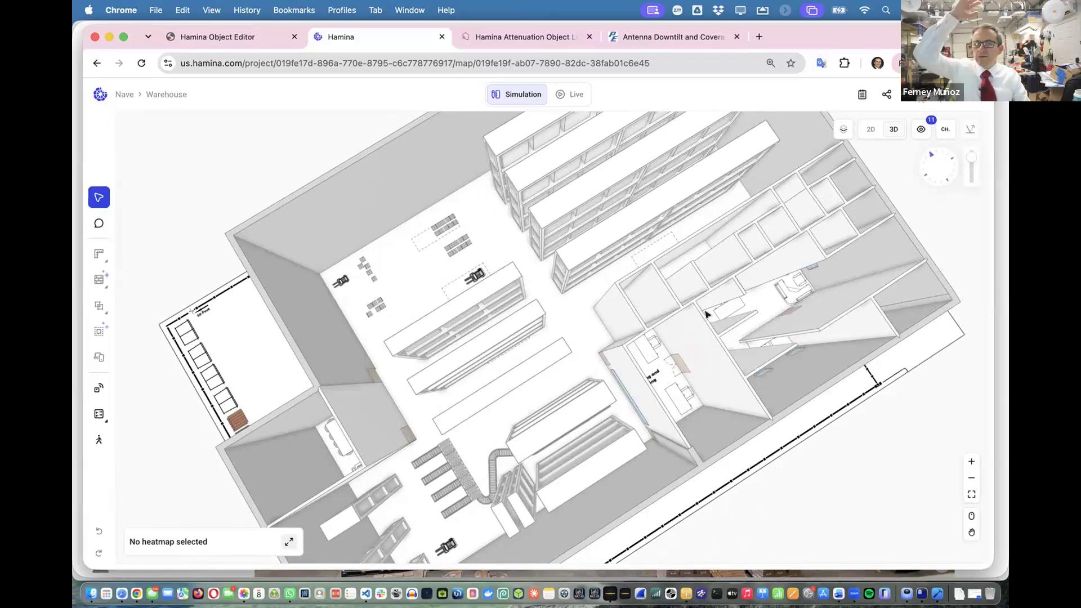
drag(695, 392, 957, 370)
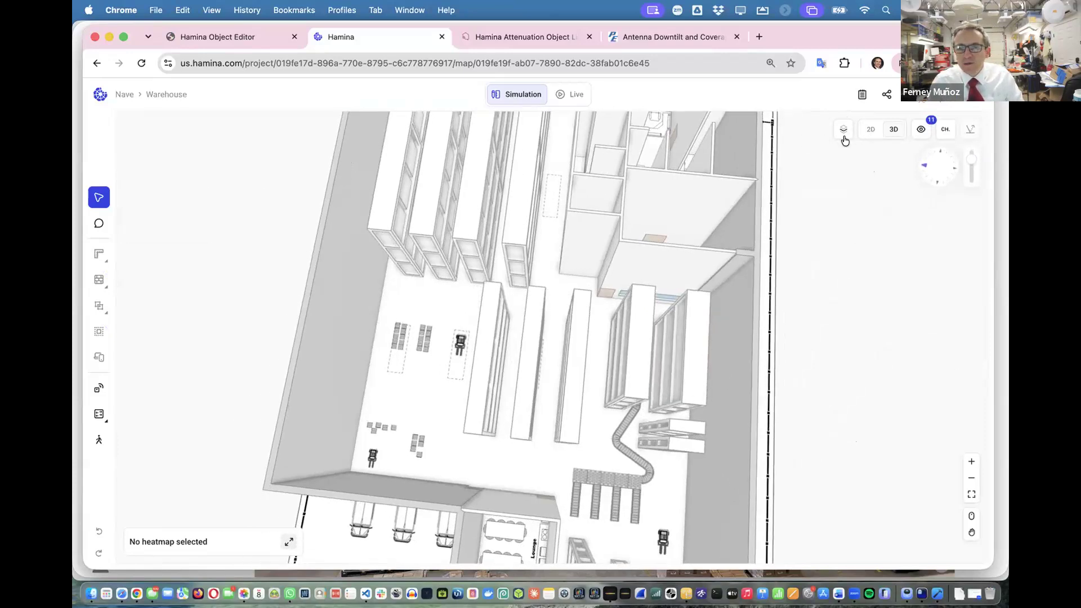
Return the Warehouse map to 2D and draw a scale line along the 20 Feet reference arrow below the parking area
click(868, 134)
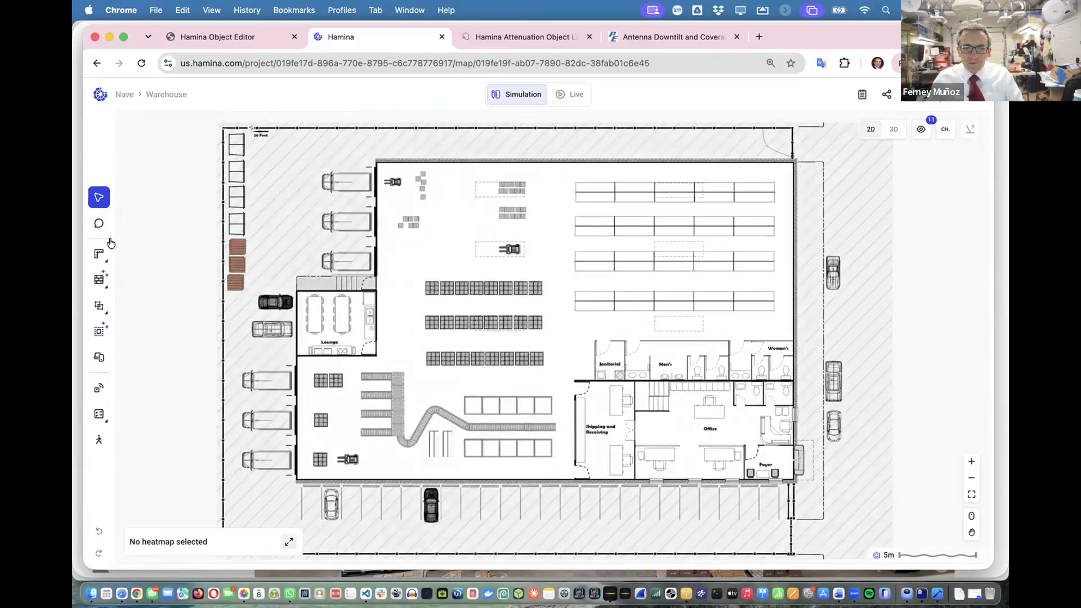
click(107, 248)
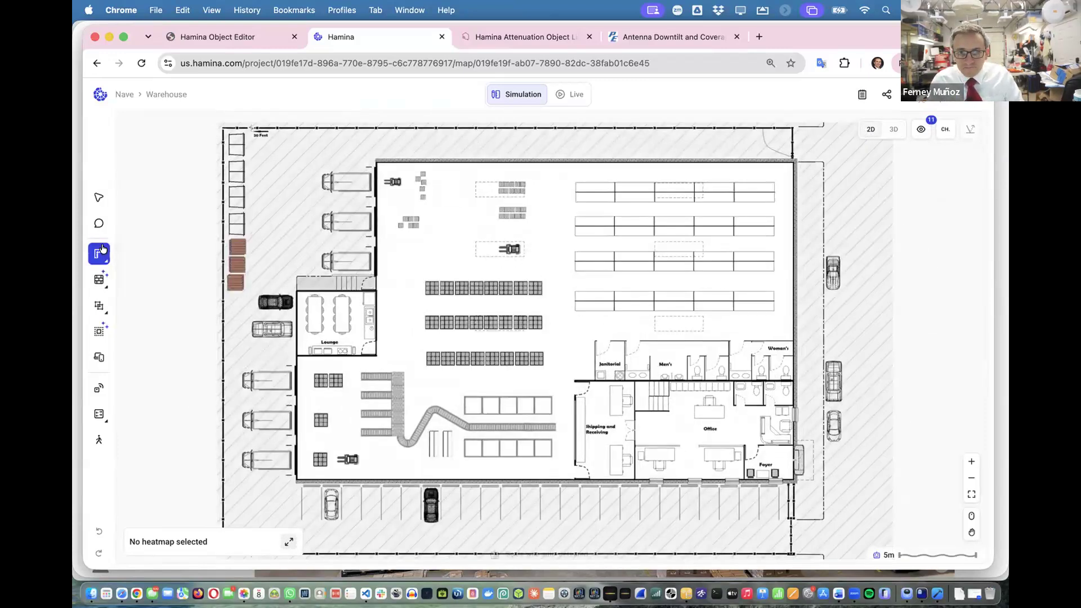
scroll(433, 292, down, 5)
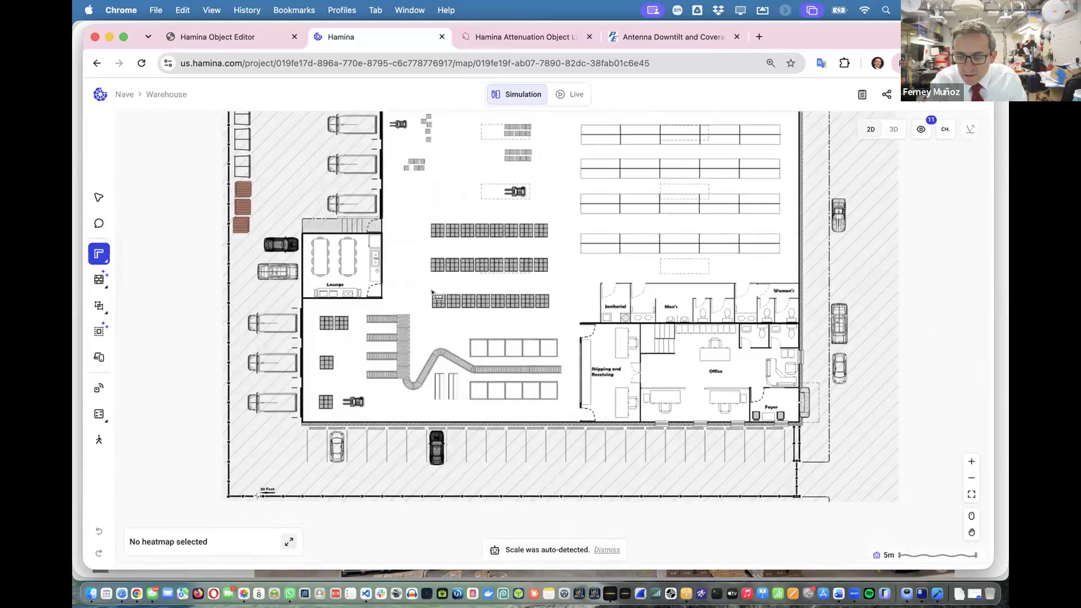
scroll(282, 484, up, 10)
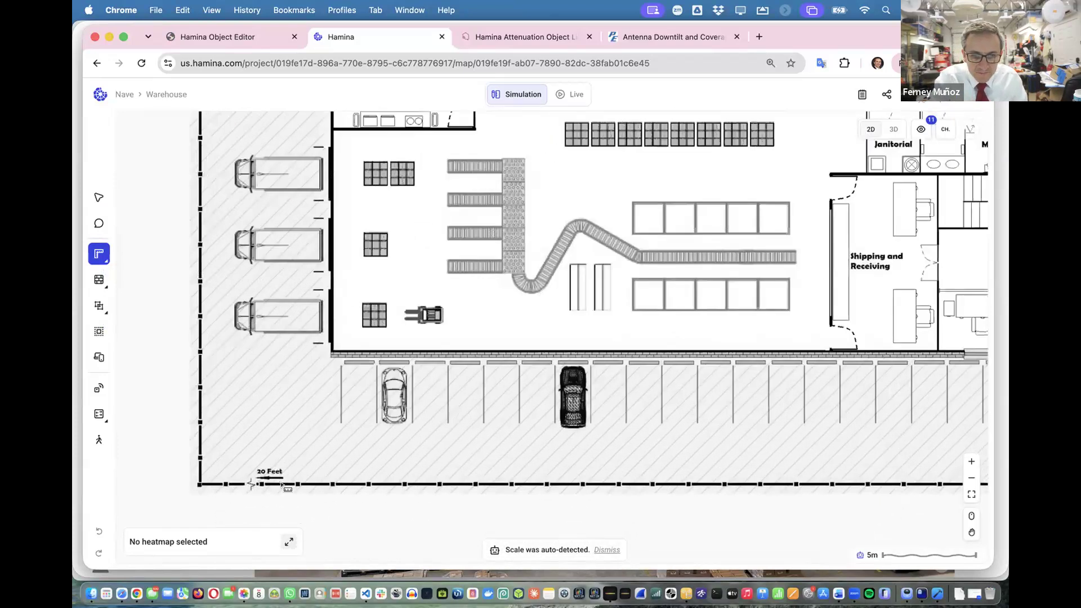
scroll(282, 485, left, 3)
scroll(282, 484, down, 3)
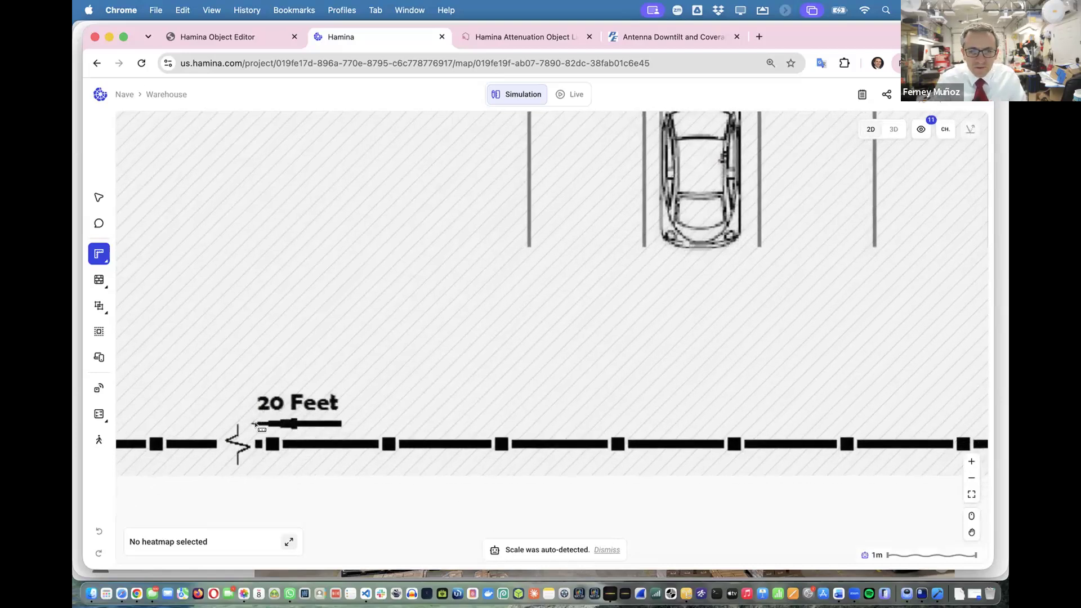
drag(253, 424, 341, 424)
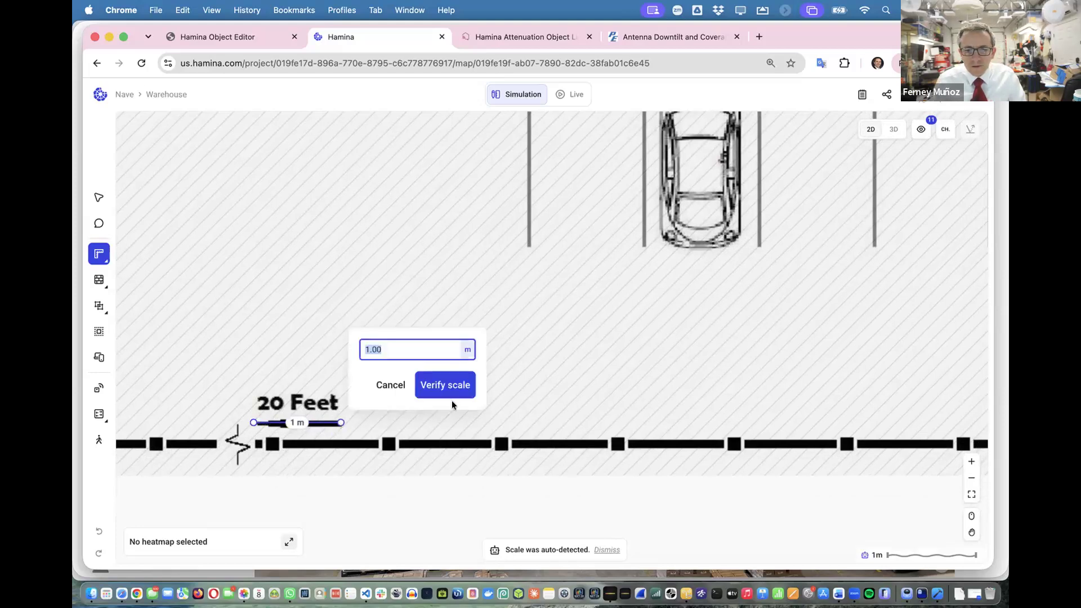
Switch the units of measurement to Feet and set the map scale with the reference line at 20 ft
click(463, 350)
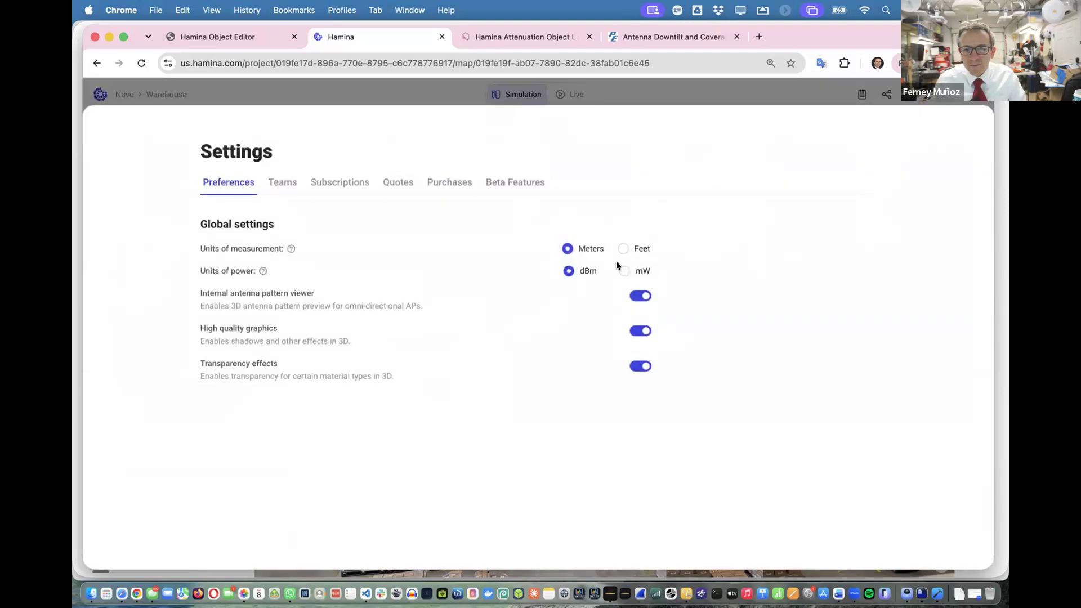
click(624, 251)
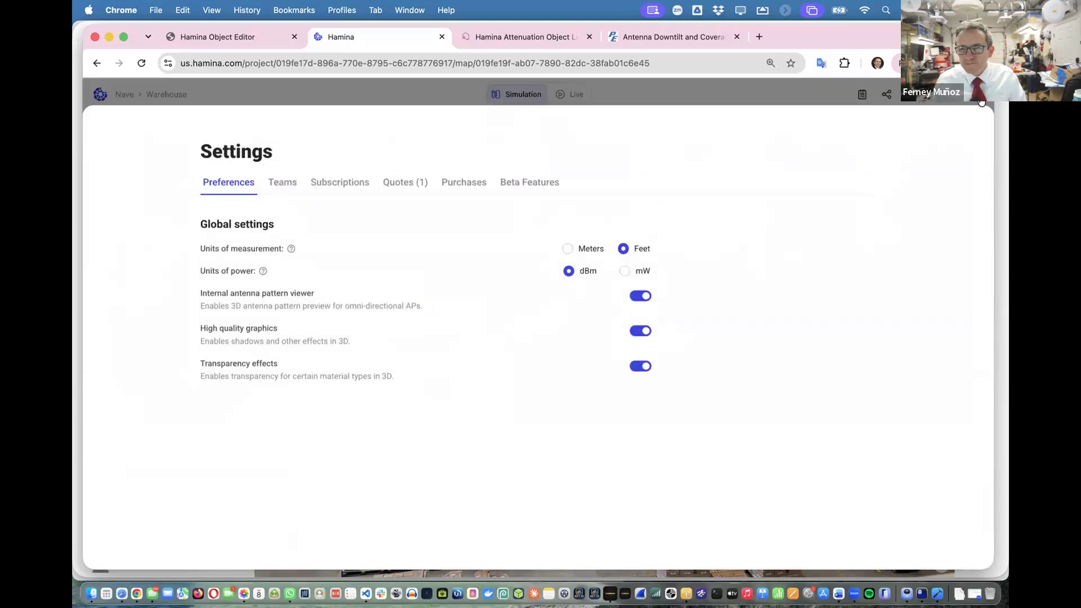
click(973, 101)
click(397, 344)
double_click(383, 346)
text(20)
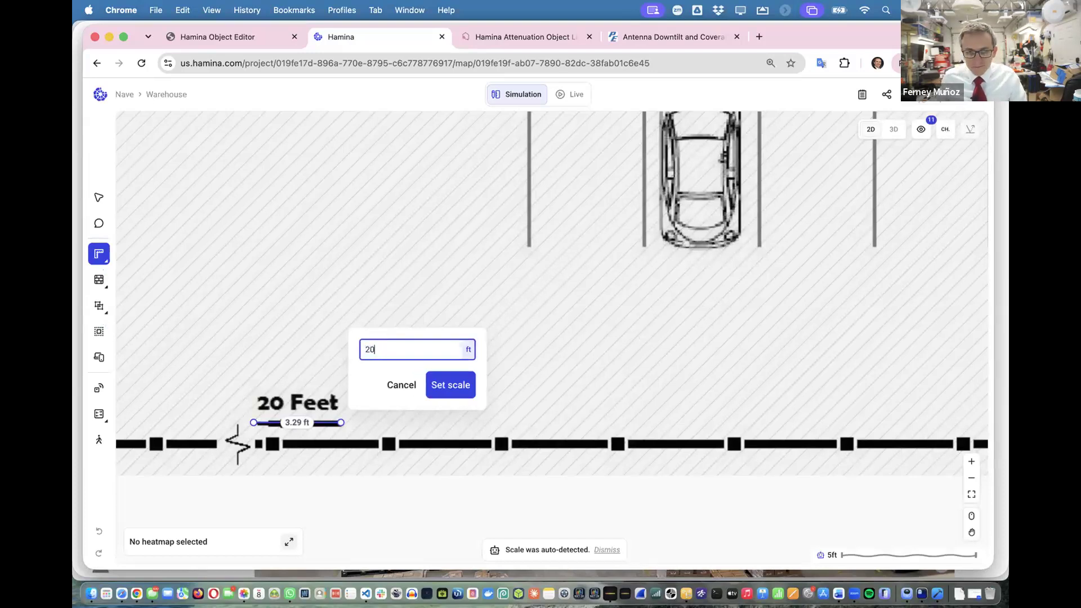
click(445, 389)
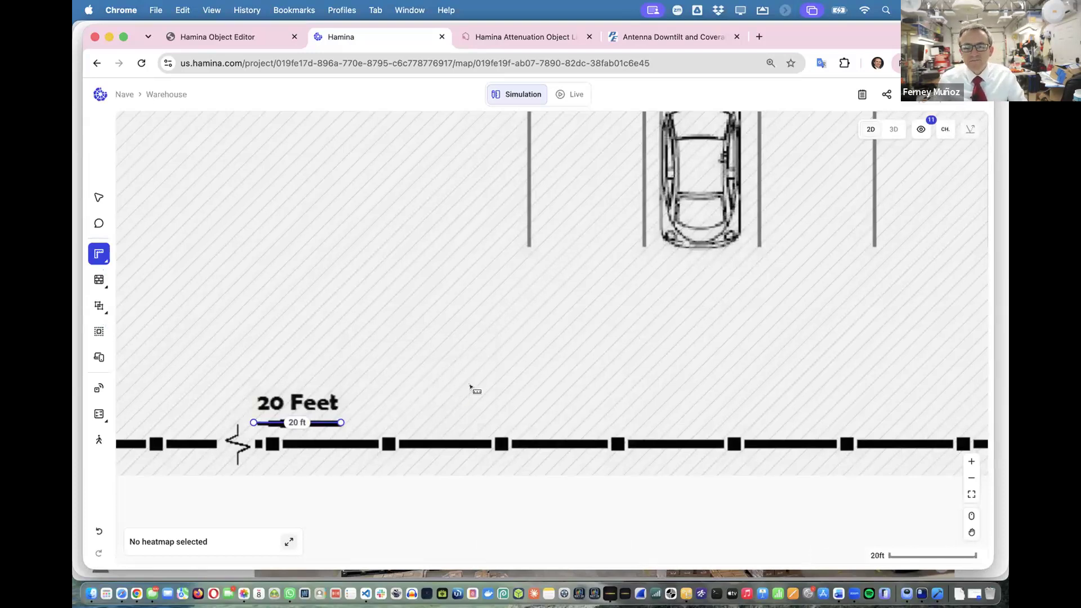
Auto-draw the detected walls with Concrete exteriors, Door (Wooden), Window (Tinted) and Drywall (Heavy) for the other walls
scroll(550, 364, down, 5)
drag(550, 364, 444, 455)
scroll(200, 434, down, 3)
mouse_move(109, 280)
click(164, 285)
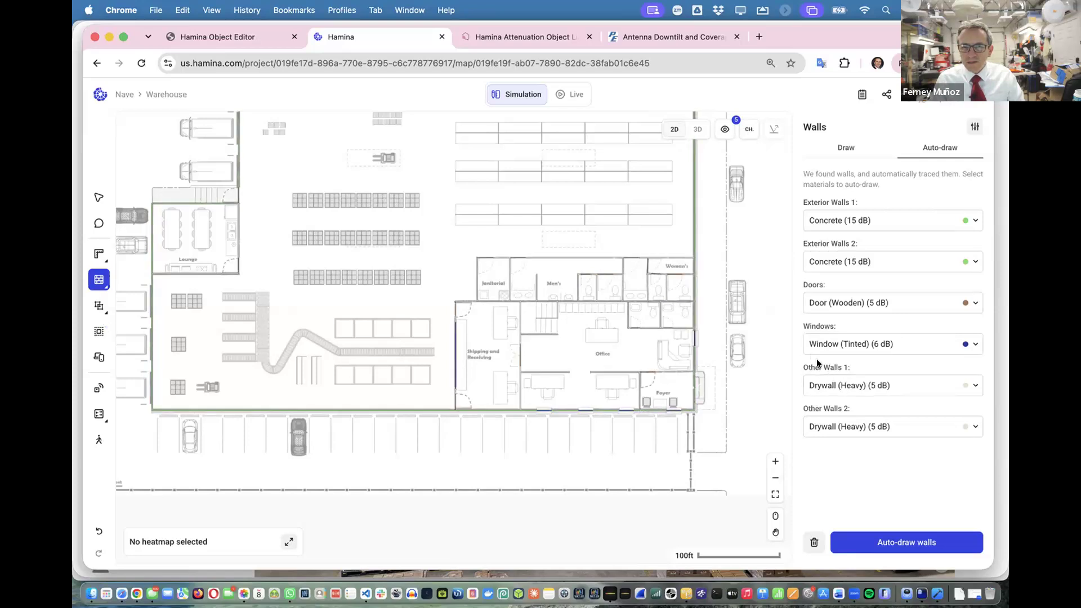
click(837, 376)
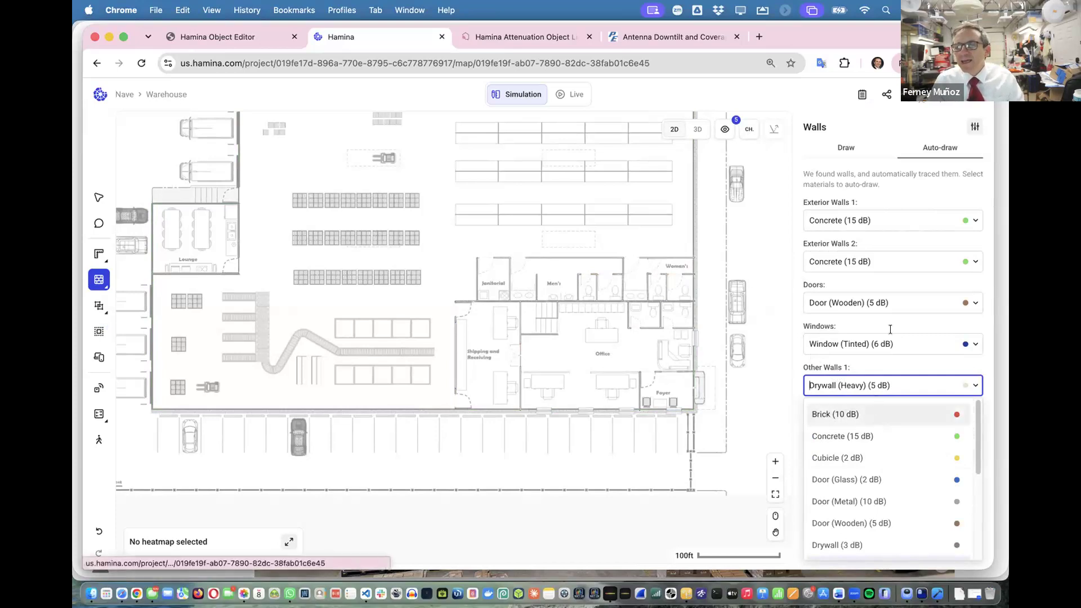
click(975, 126)
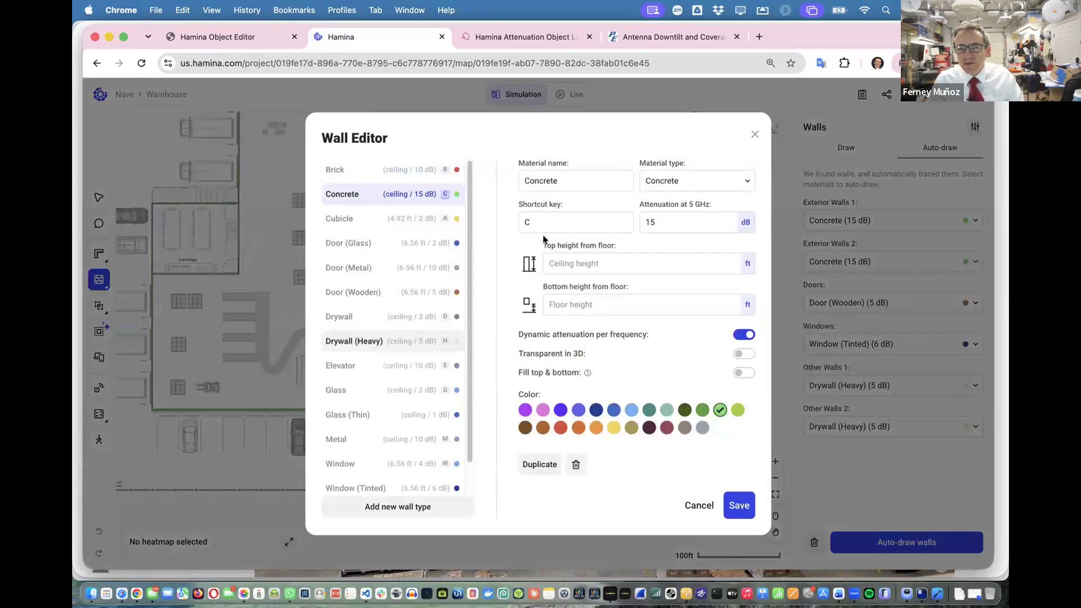
click(701, 505)
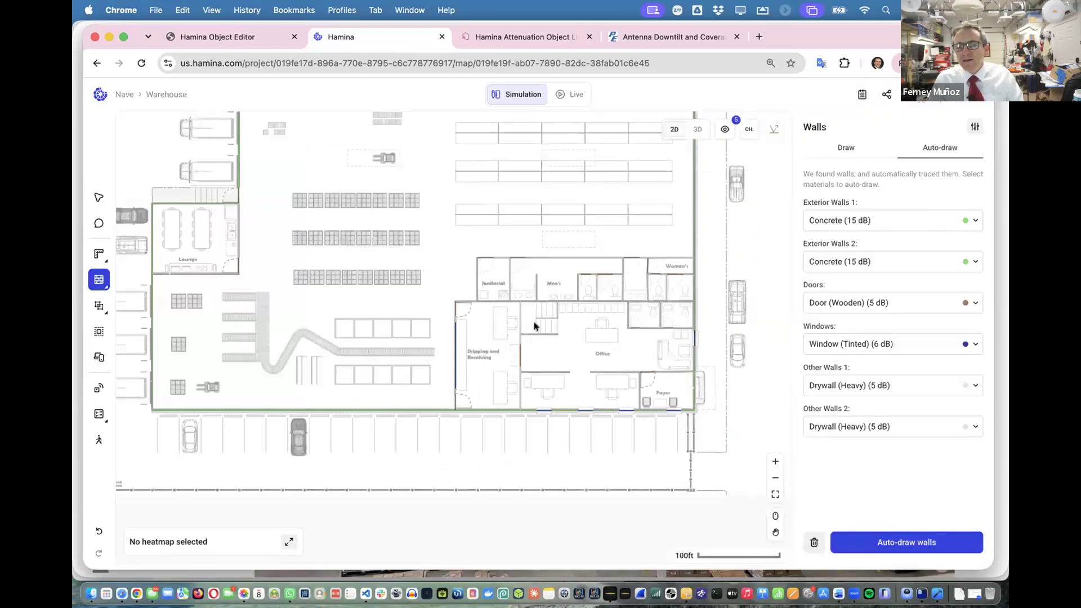
click(897, 543)
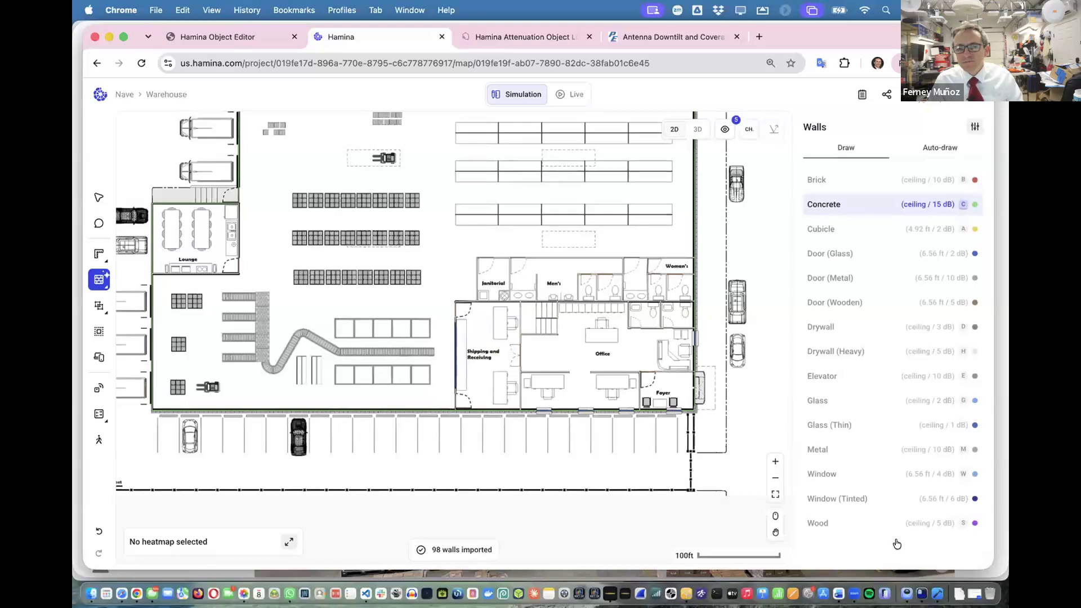
Preview the detected attenuating objects in 3D and auto-draw them on the plan as Shelf - Warehouse
click(99, 279)
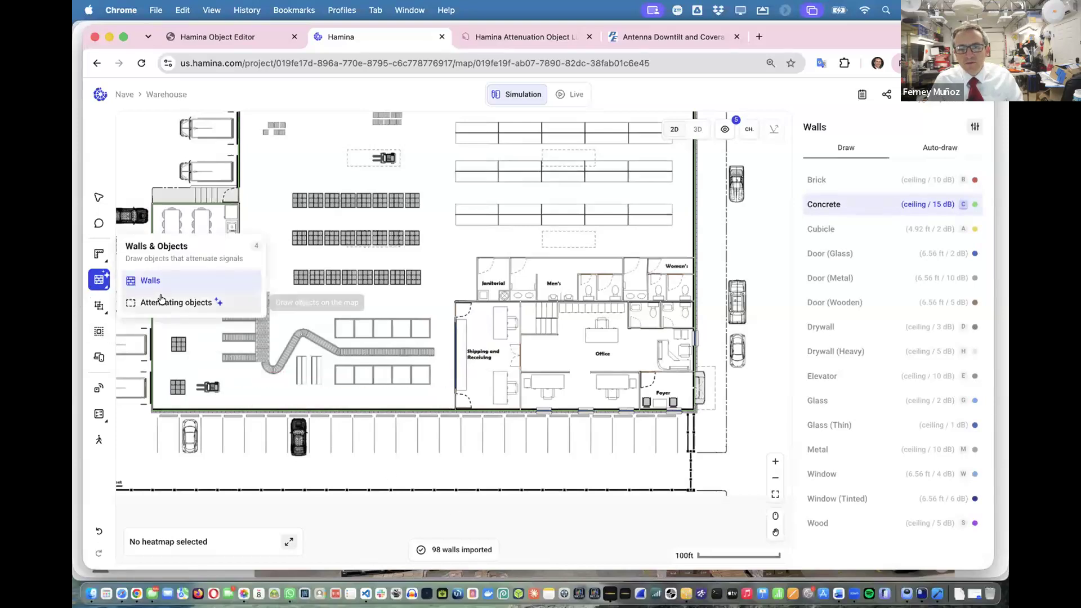
click(161, 299)
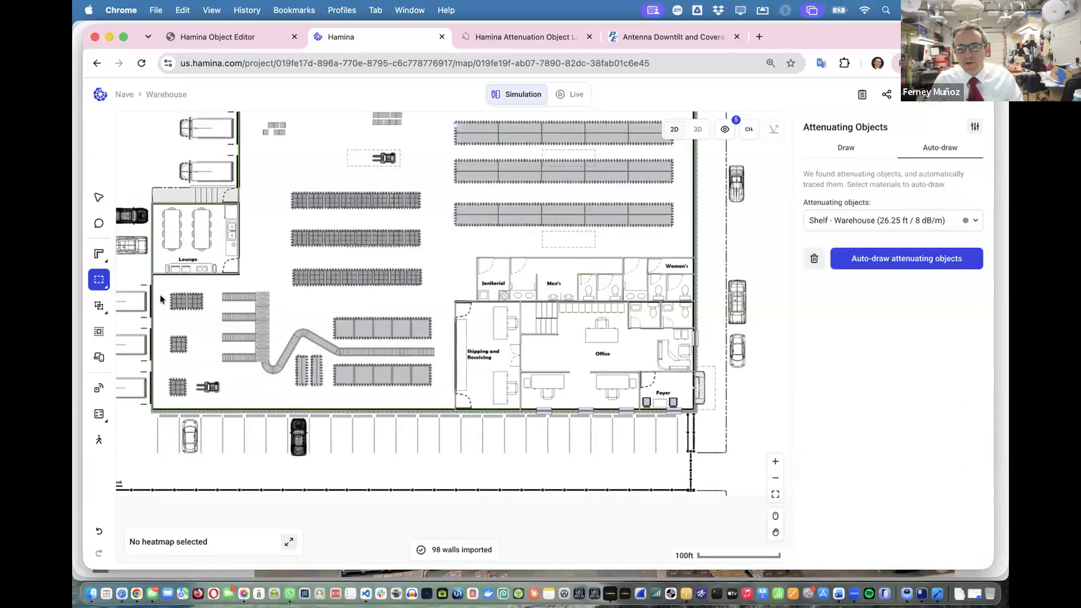
click(697, 130)
drag(420, 363, 397, 257)
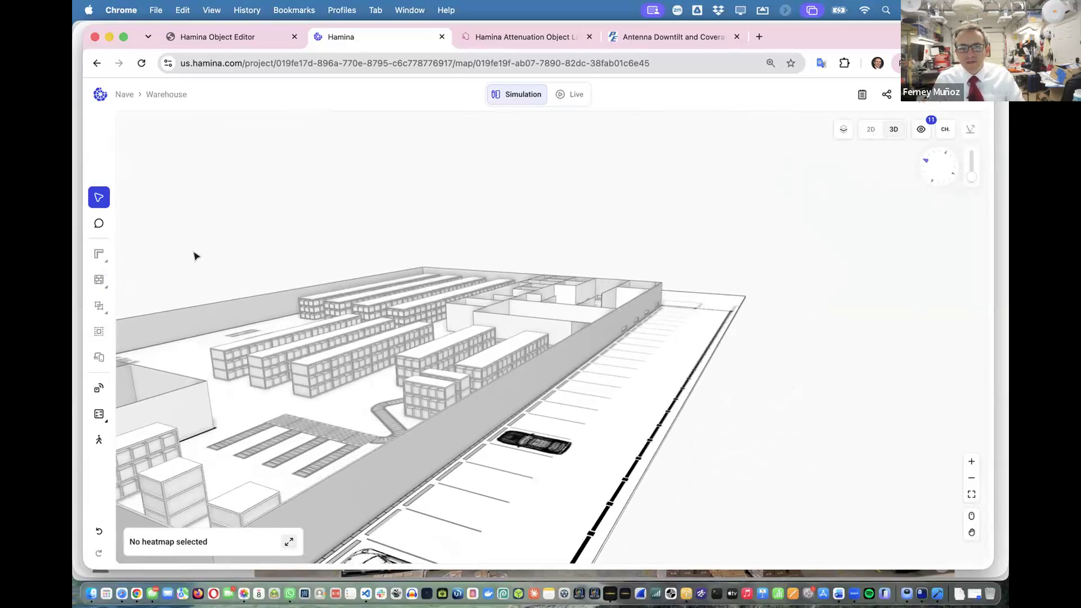
click(871, 129)
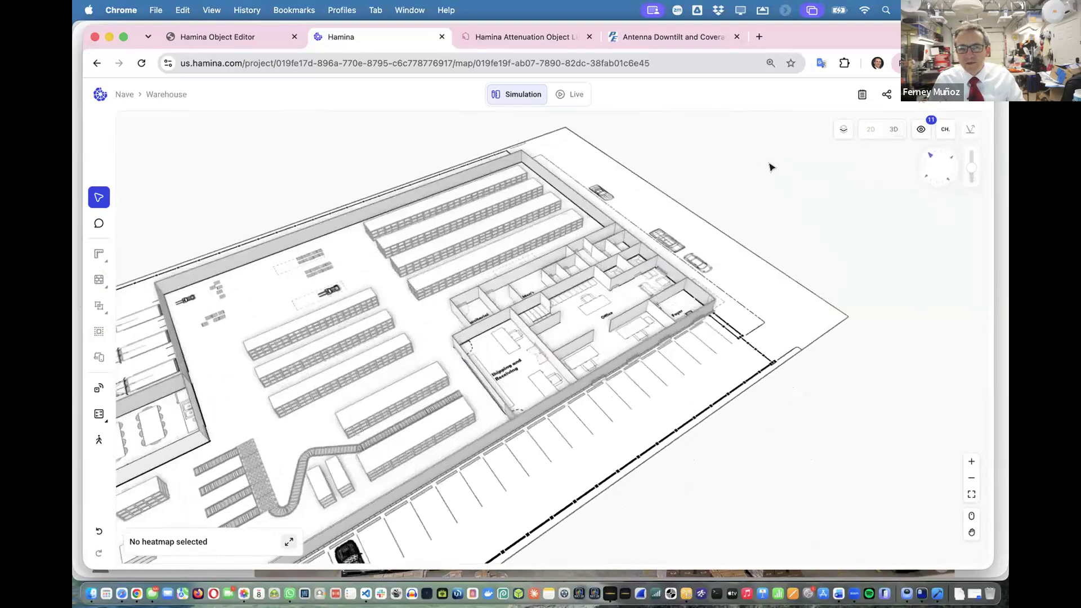
click(99, 280)
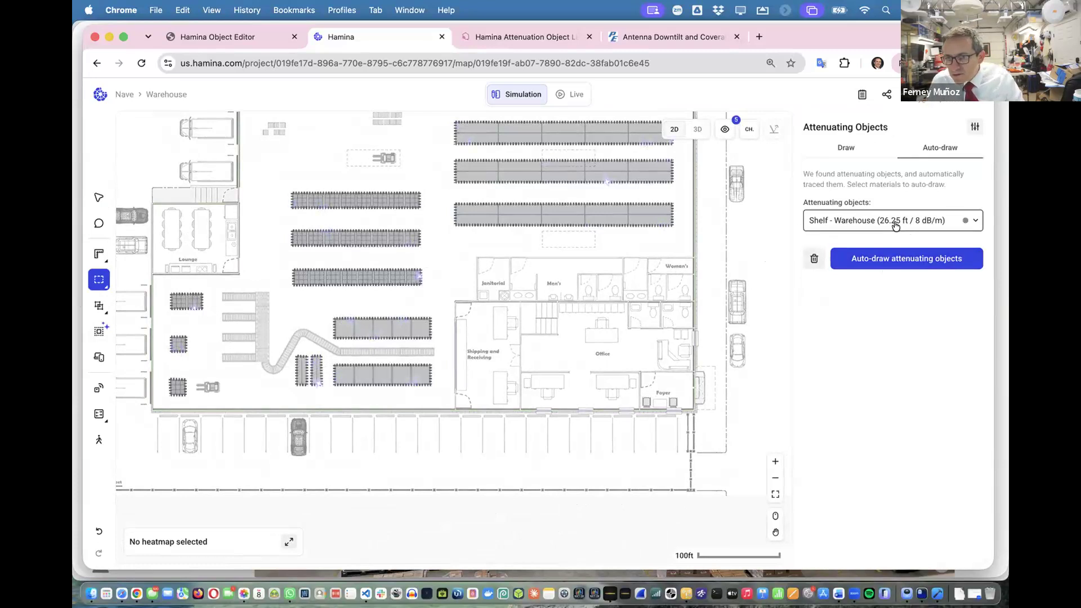
click(899, 258)
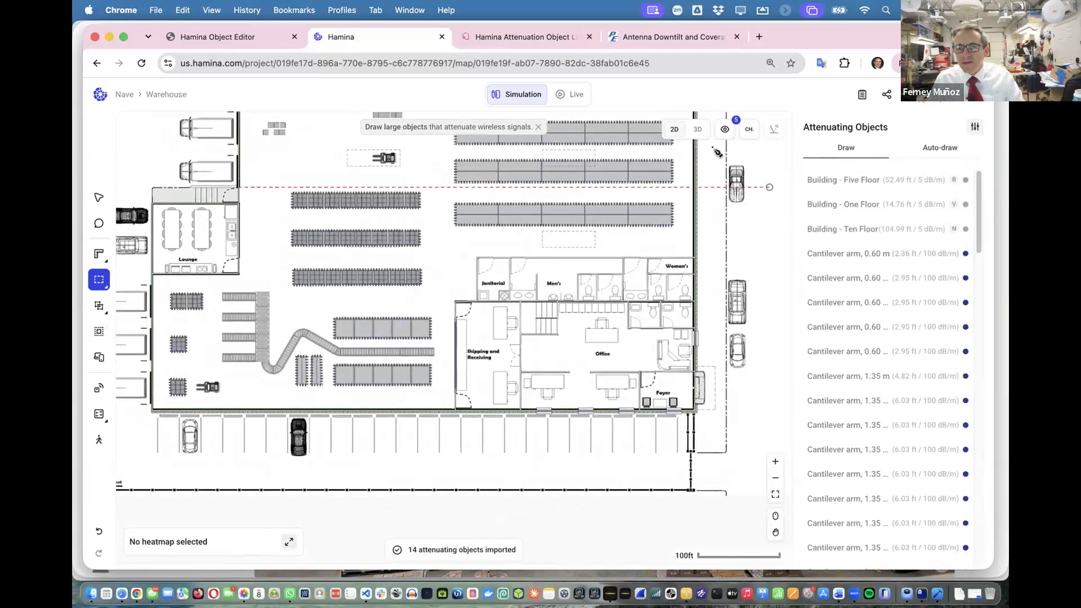
Examine the racks and walls in 3D from another angle and return to the 2D plan with the wall types open
click(696, 129)
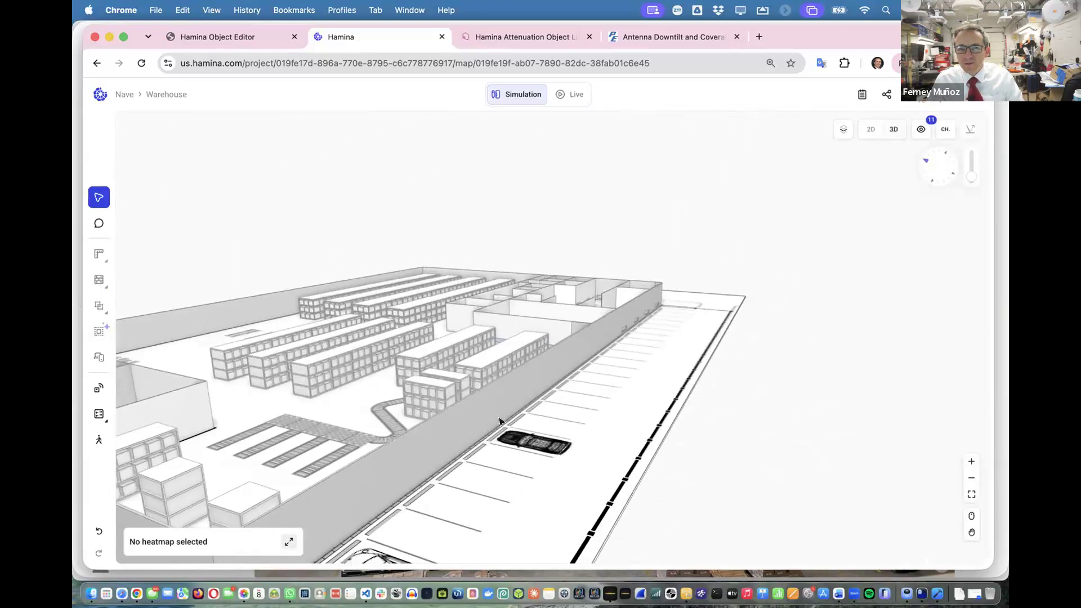
drag(593, 426, 813, 416)
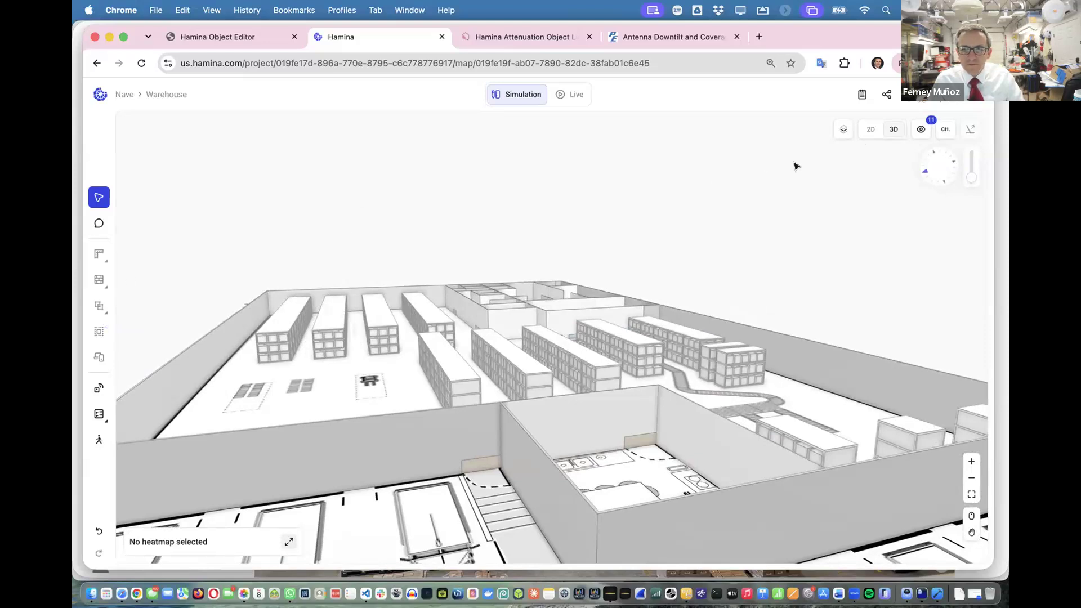
click(871, 129)
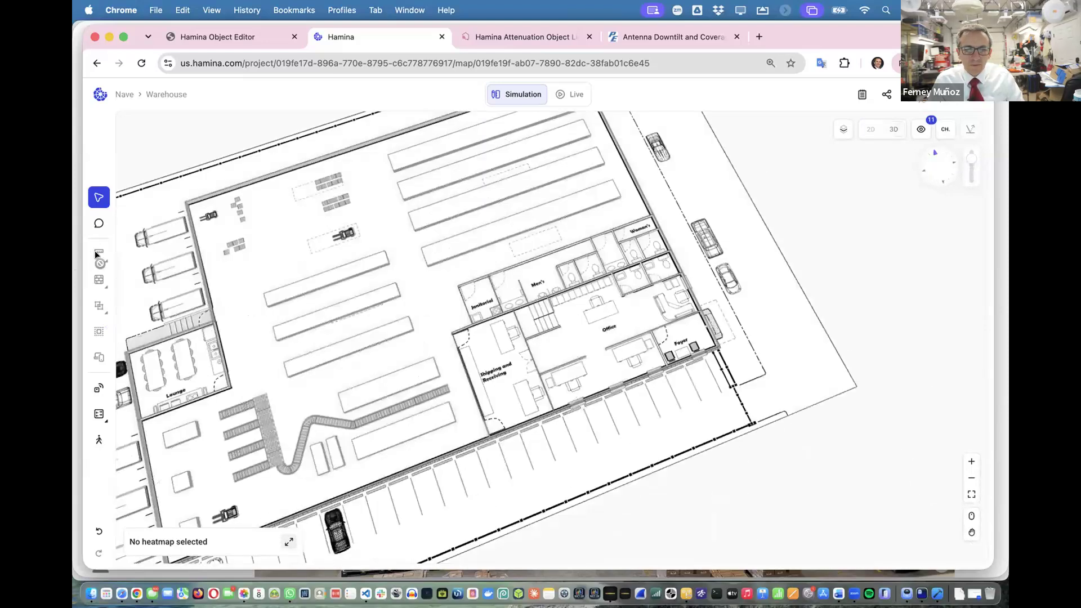
click(99, 281)
mouse_move(99, 282)
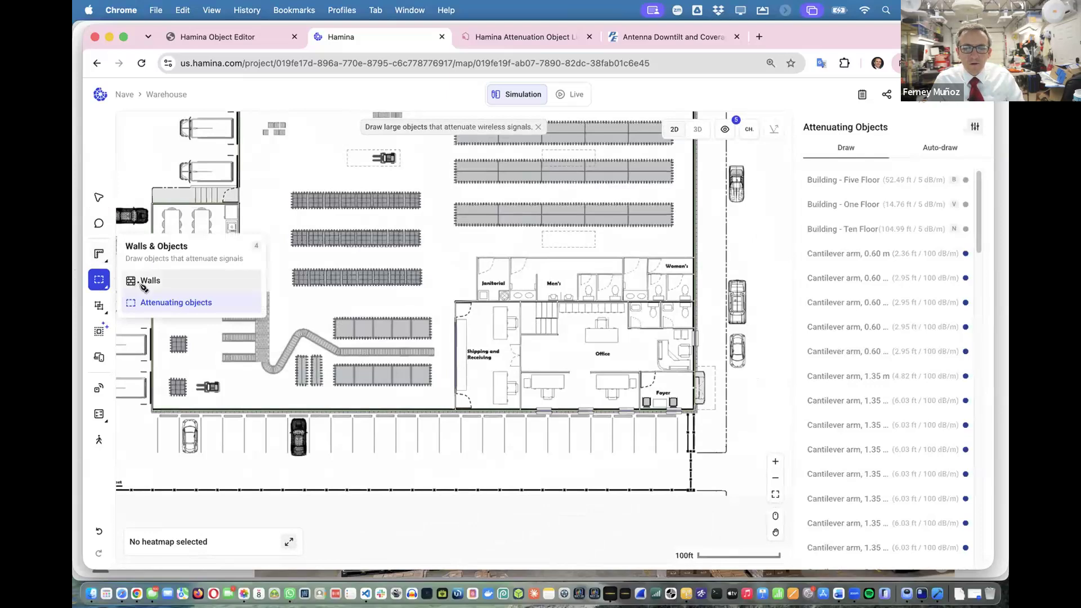
click(141, 281)
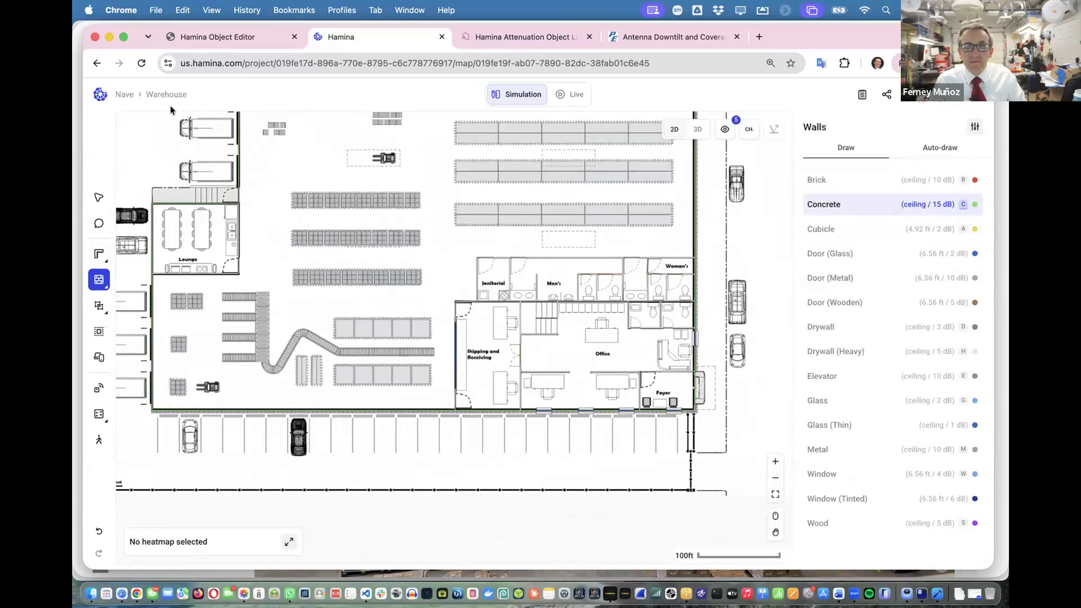
Add the Warehouse map to the building as a floor with a 40 ft ceiling height and construct the building
mouse_move(93, 256)
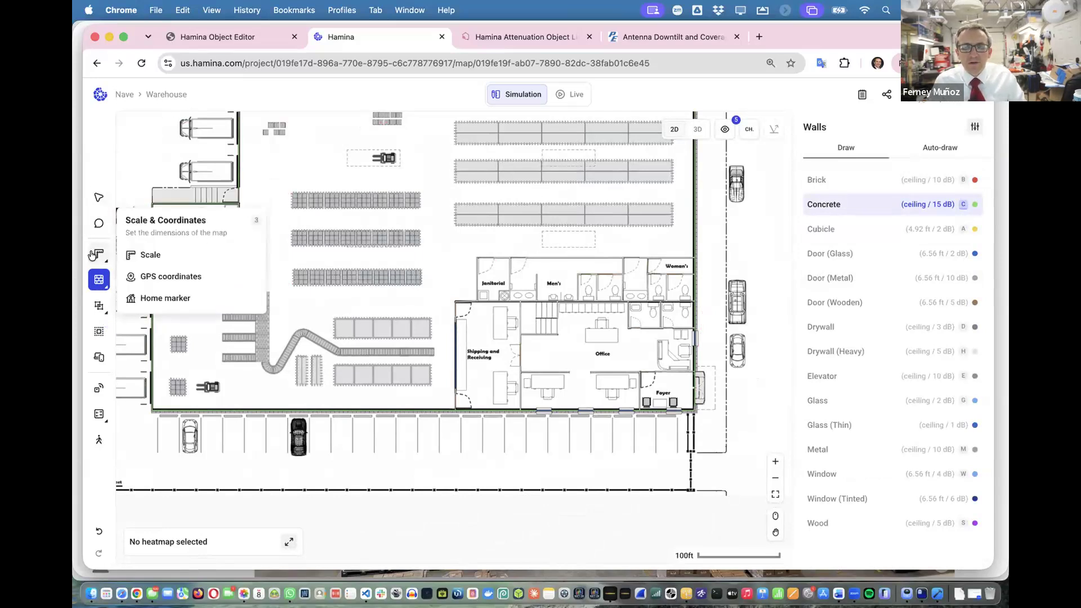
mouse_move(99, 305)
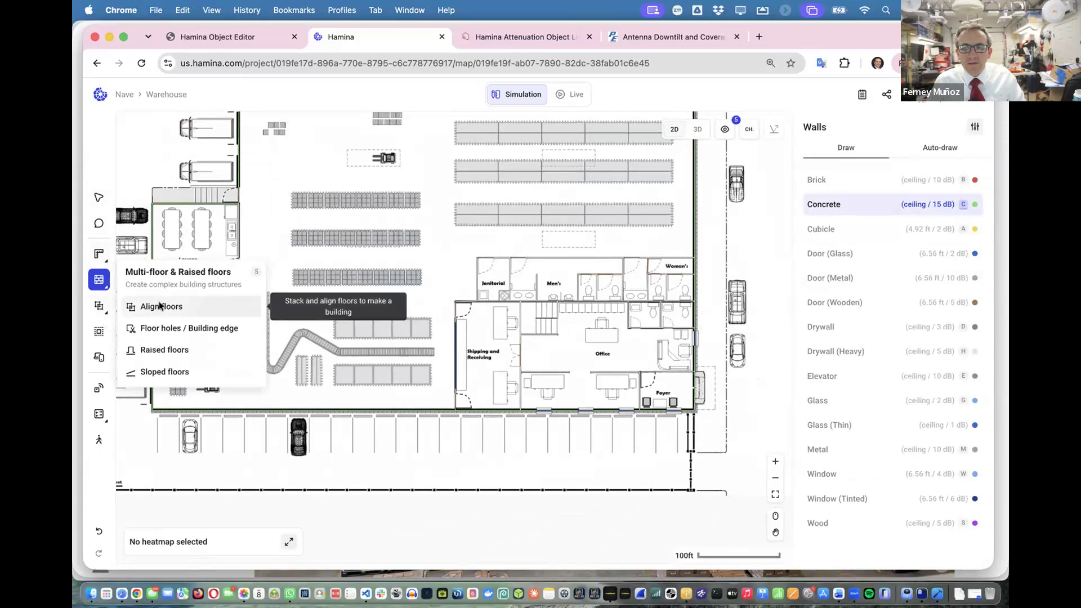
click(148, 306)
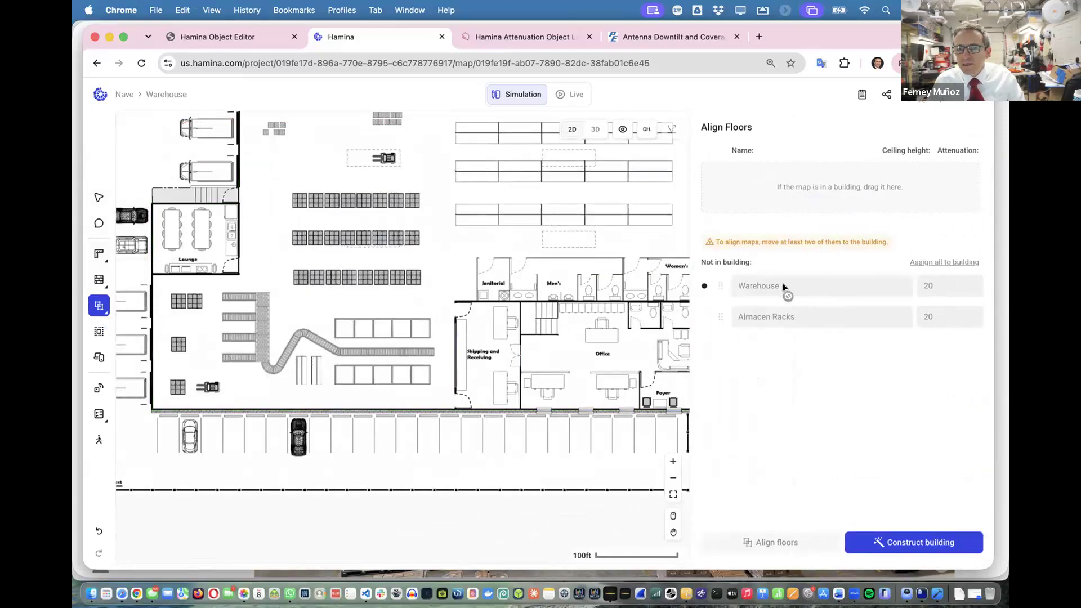
drag(783, 282, 785, 175)
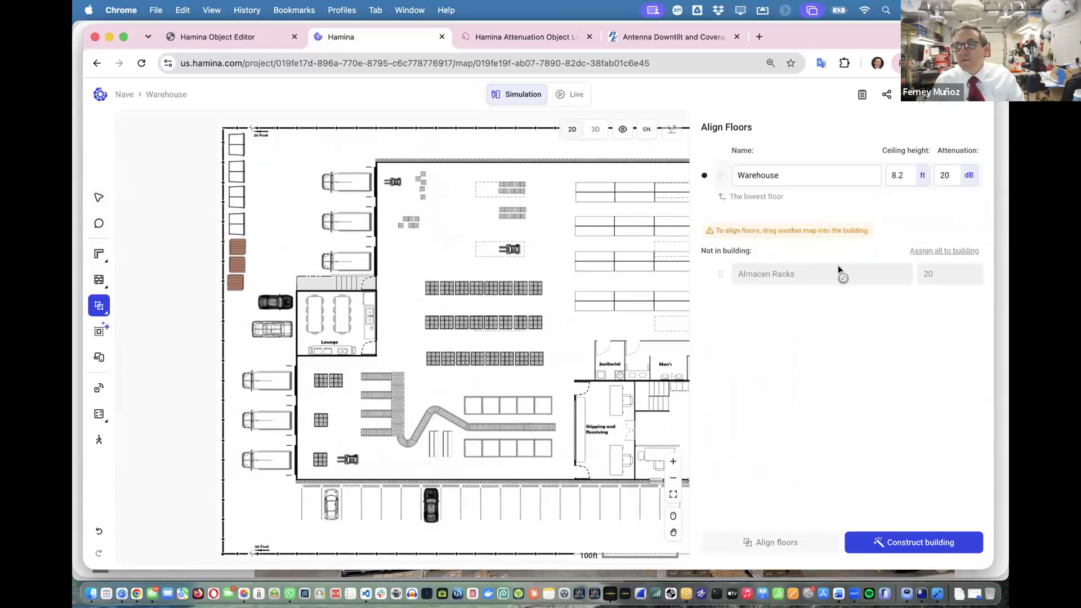
click(903, 177)
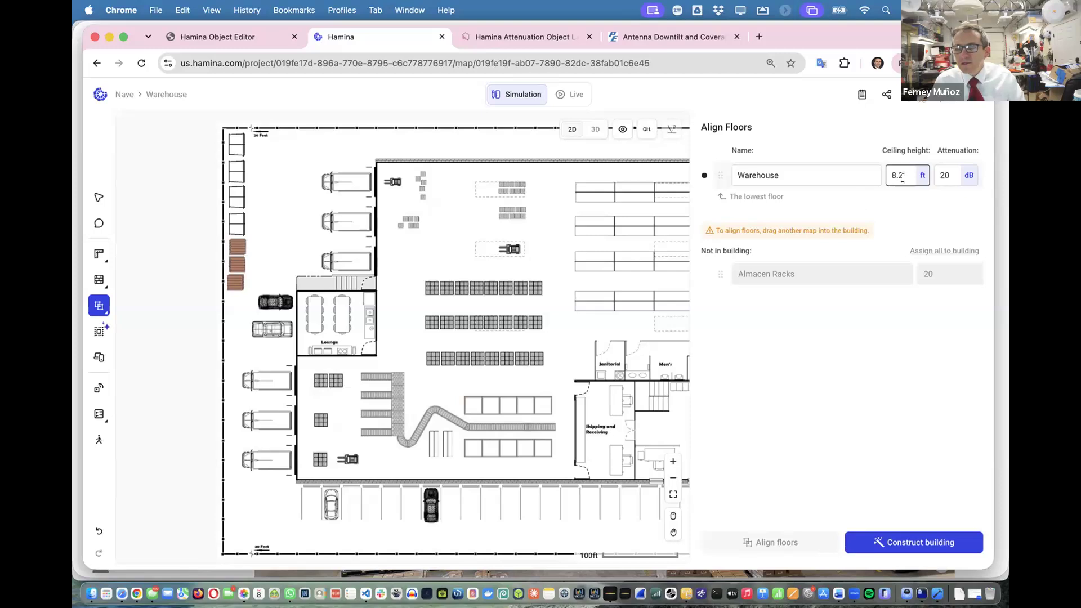
drag(905, 171, 880, 173)
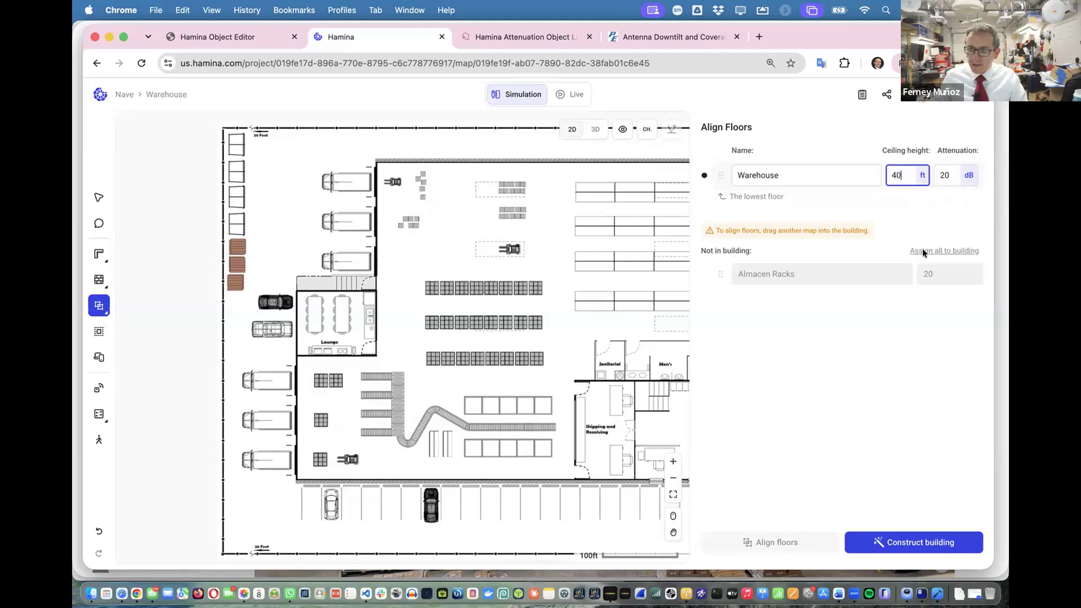
click(936, 537)
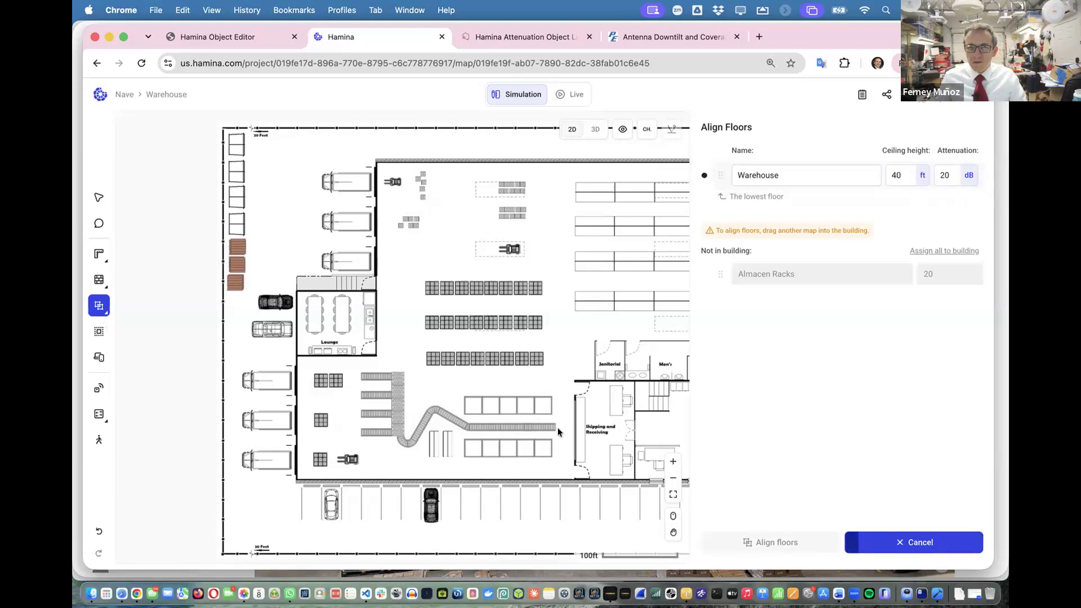
Inspect the warehouse model in 3D, orbiting around its walls and racks, and return to the 2D plan
click(597, 131)
mouse_move(594, 397)
mouse_down()
mouse_move(603, 396)
mouse_move(582, 385)
mouse_up()
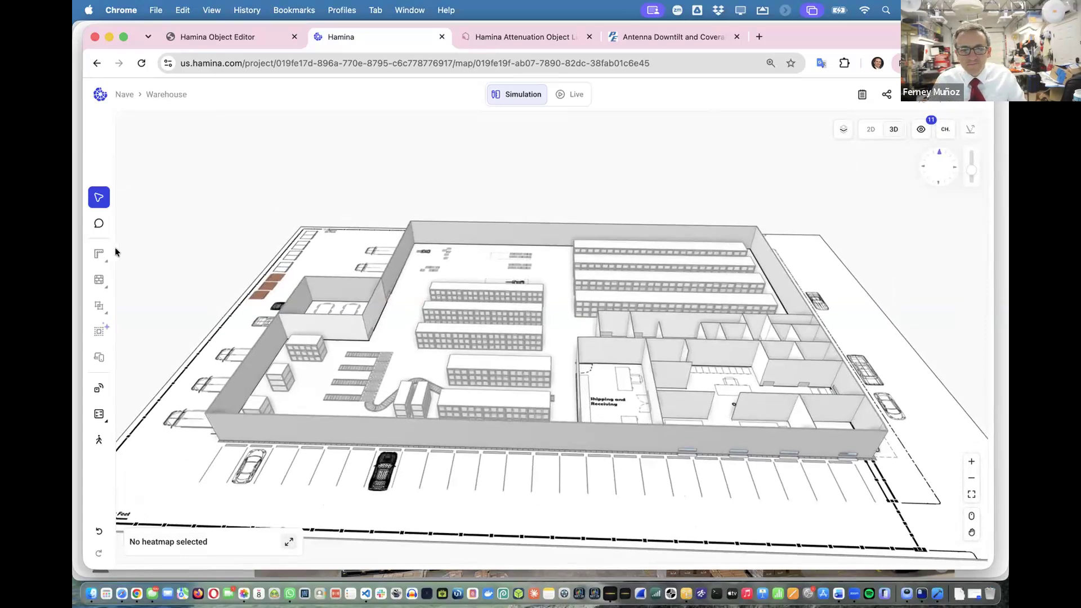
click(870, 130)
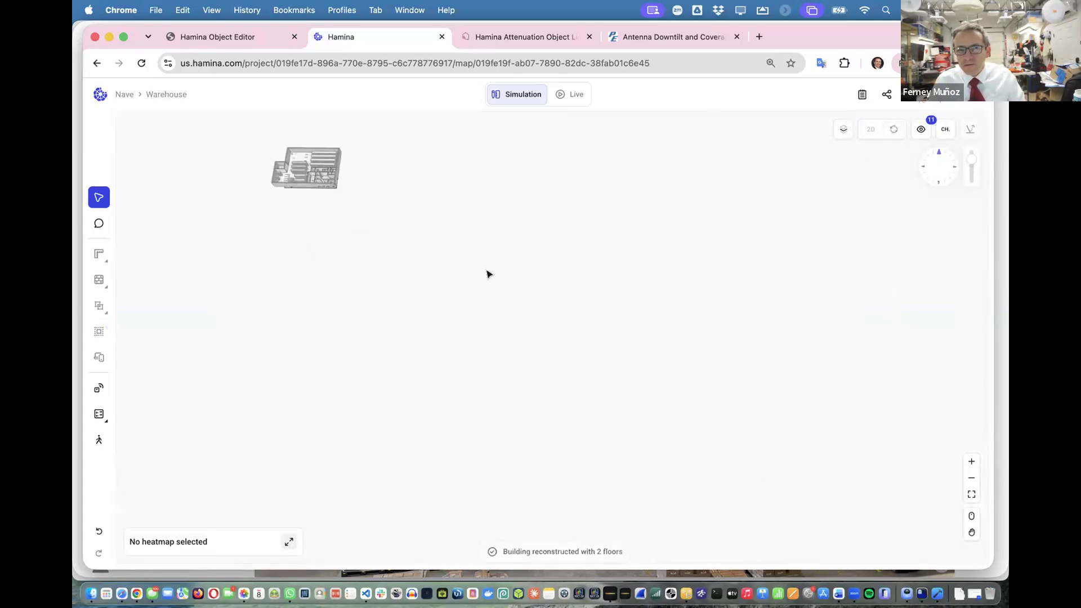
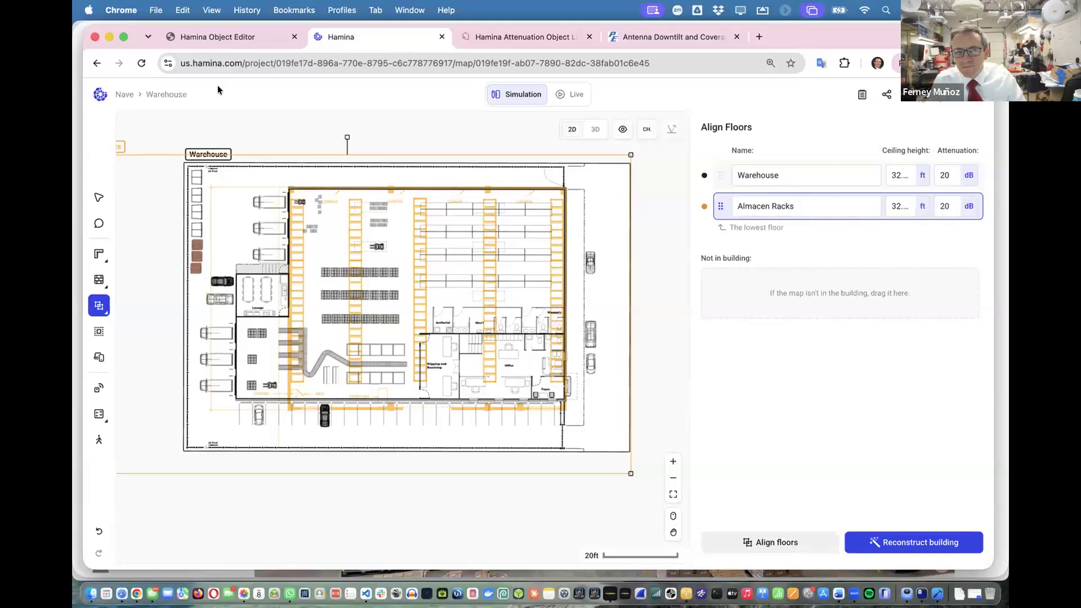
Delete the Almacen Racks map from the project and confirm the deletion
click(165, 94)
mouse_move(214, 144)
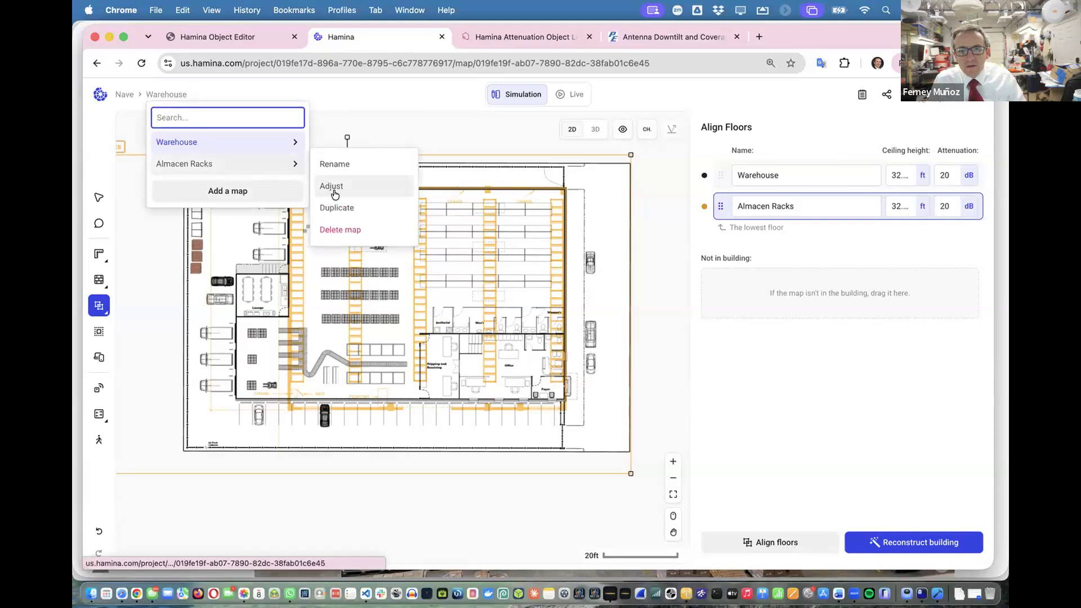
click(343, 230)
click(661, 366)
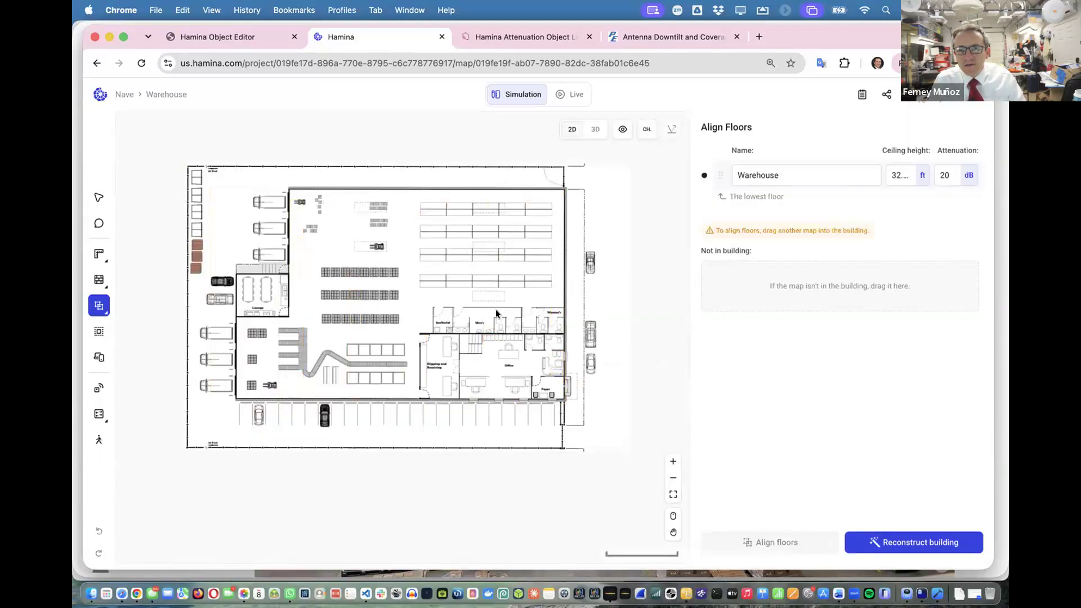
Reconstruct the building with only the Warehouse floor and check the racks in 3D before returning to 2D
click(946, 542)
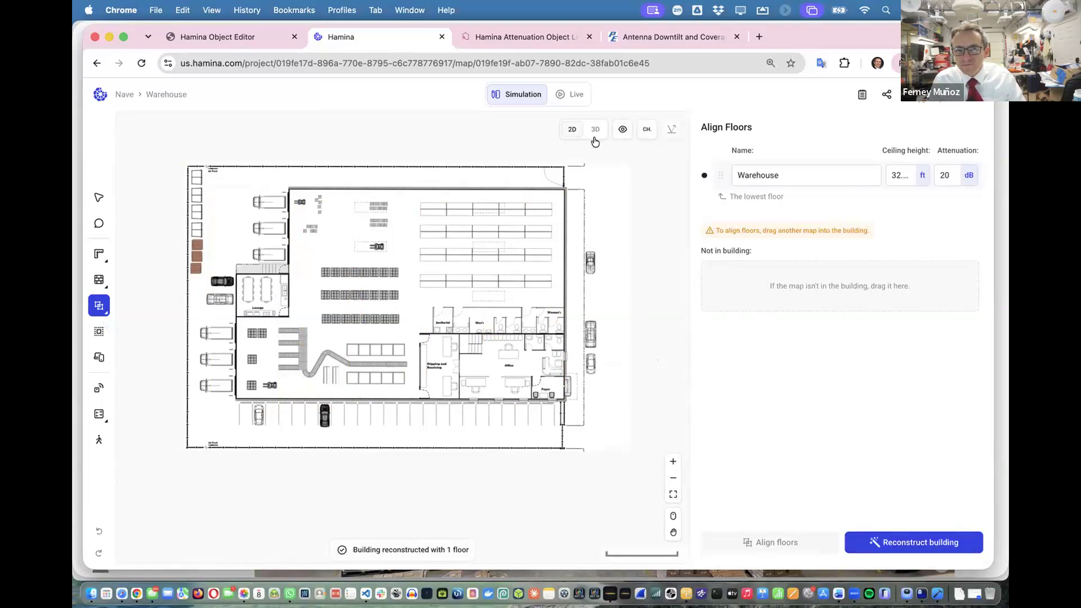
click(596, 131)
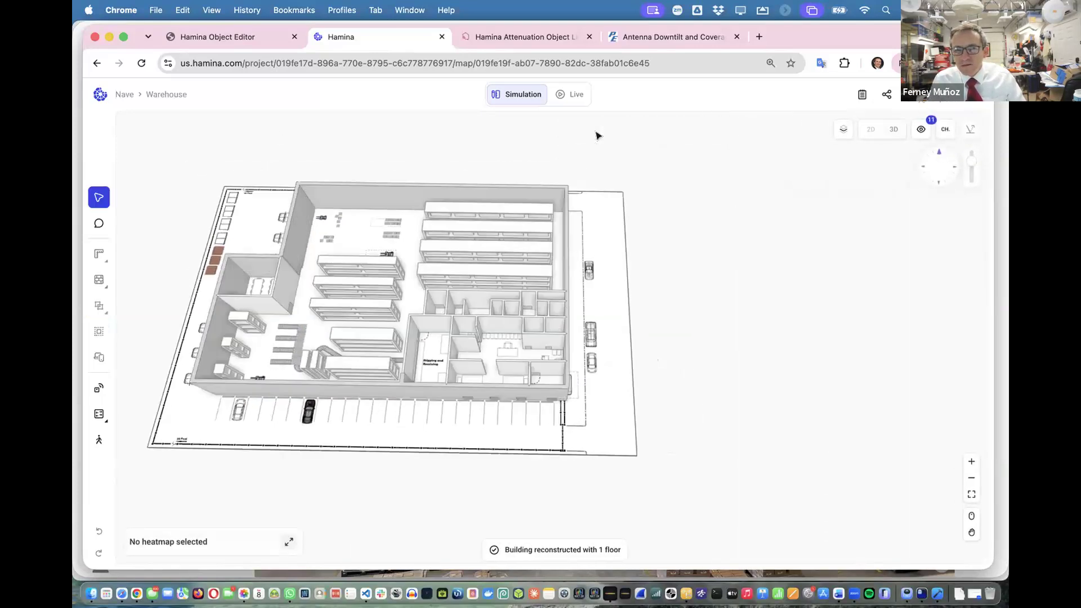
drag(466, 425, 736, 381)
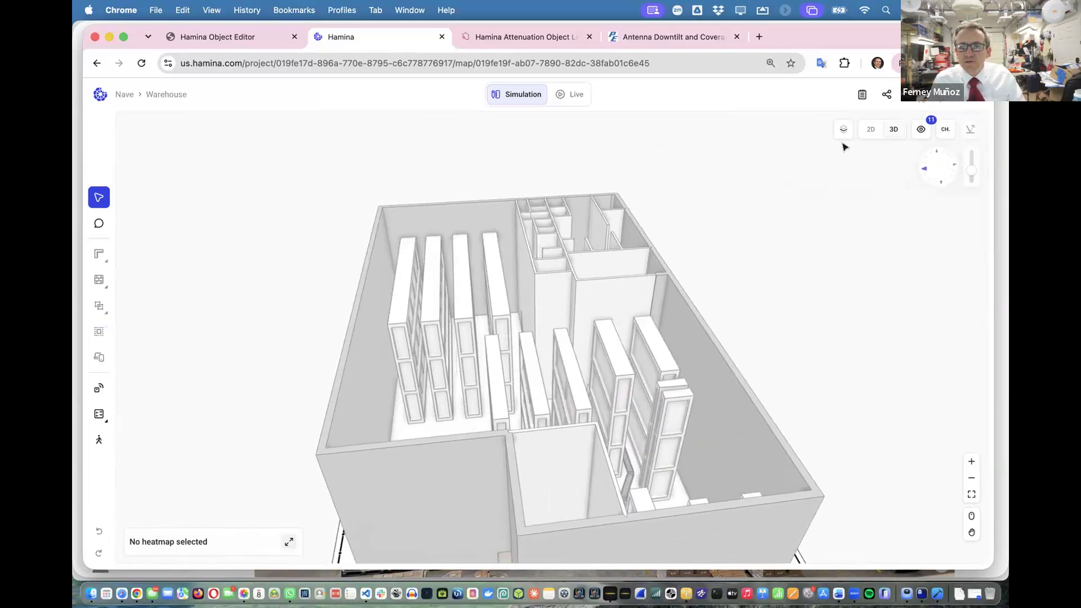
click(869, 130)
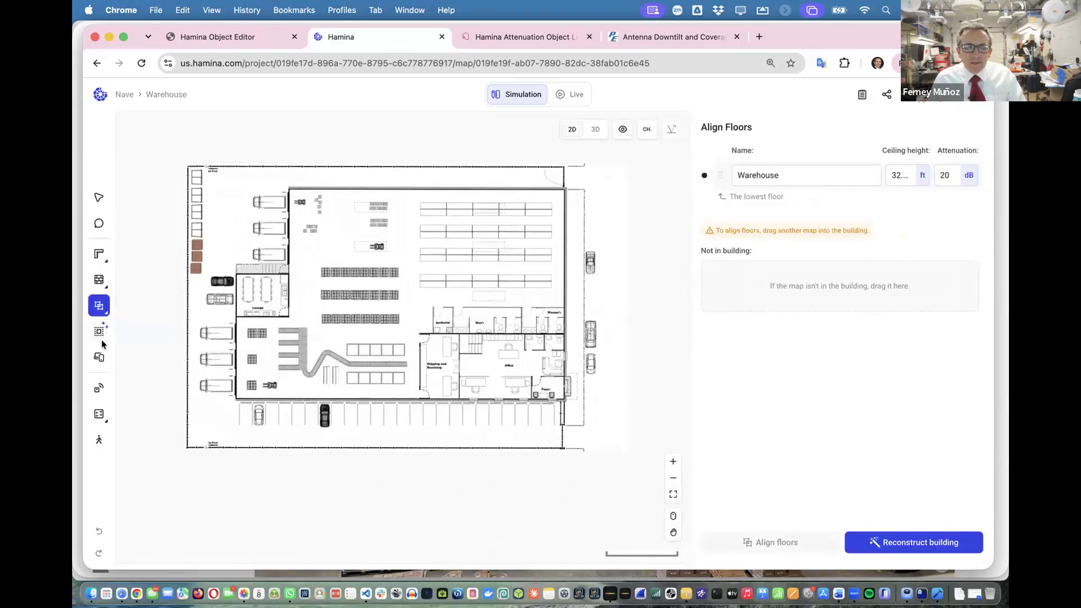
Place a ceiling-mounted Fortinet 231E Wi-Fi access point at the uppermost rack rows on the plan
click(95, 394)
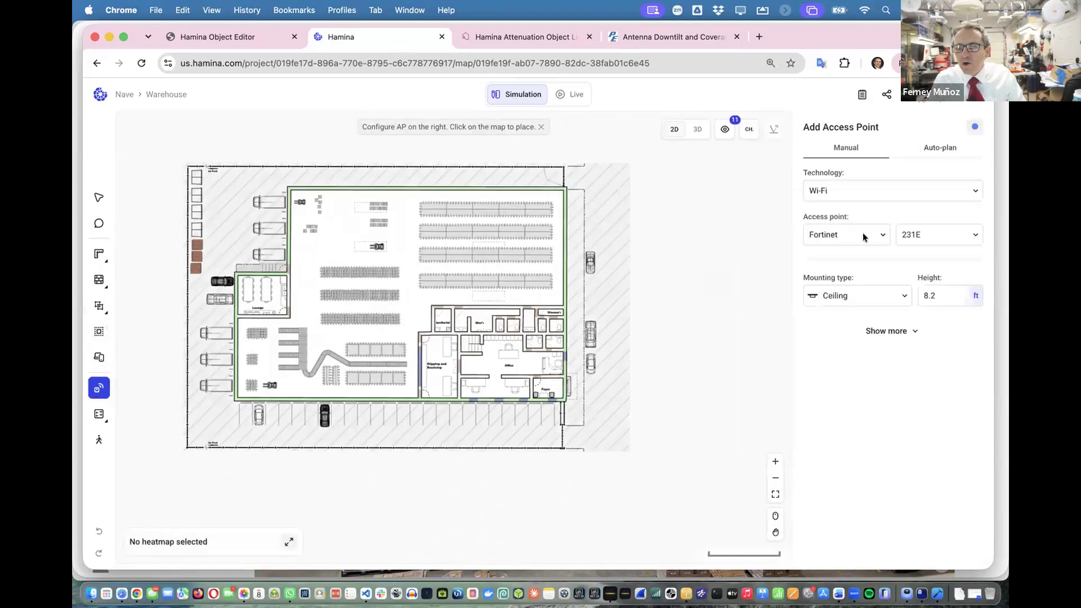
click(465, 212)
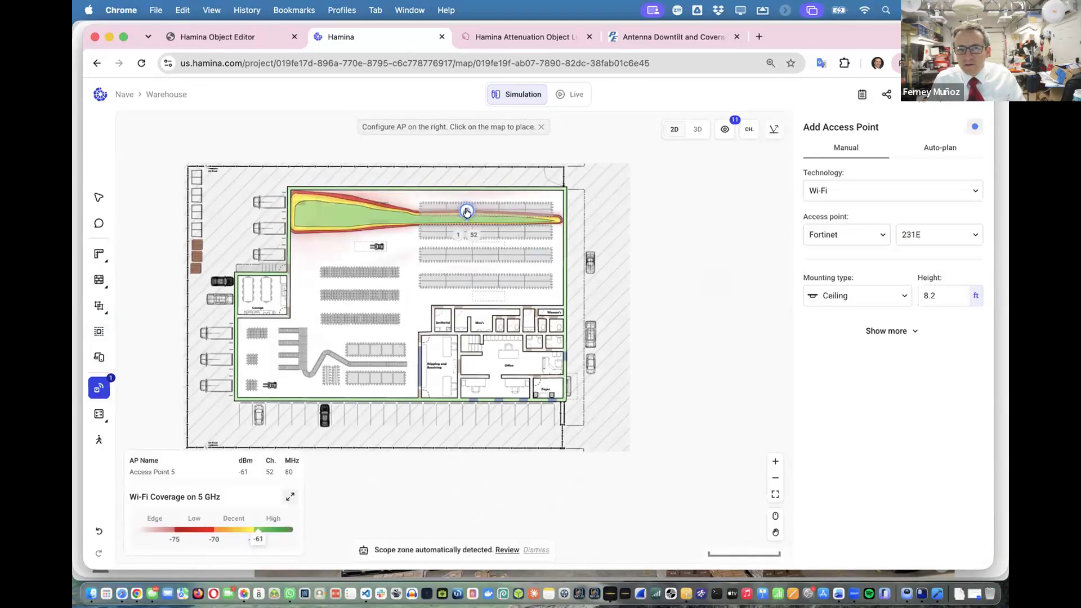
click(934, 292)
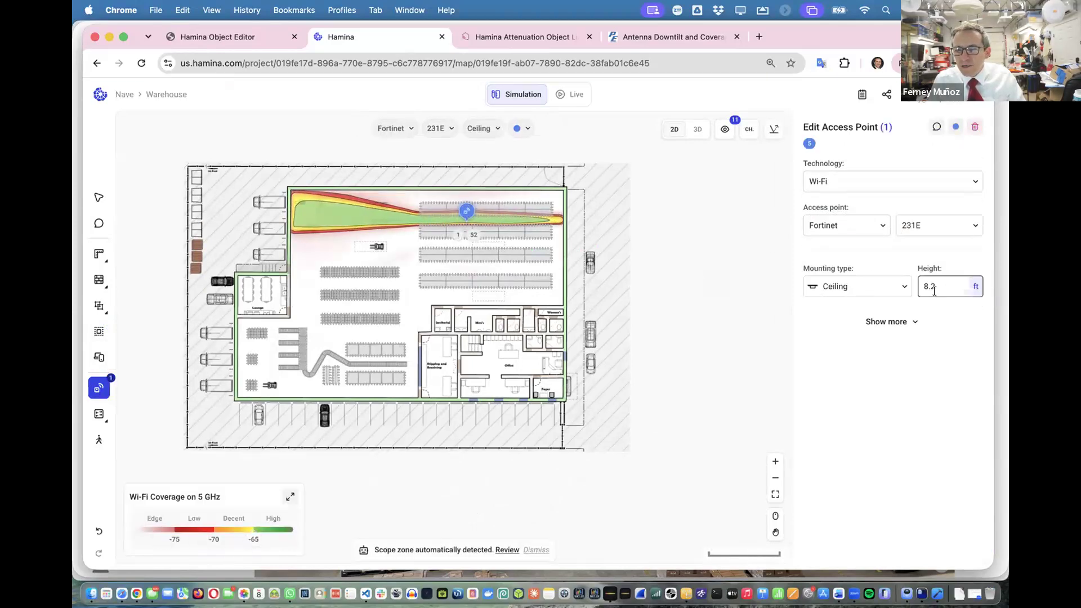
Switch to 3D, set the heatmap client height to 3.1 ft and examine the coverage between the racks
click(697, 129)
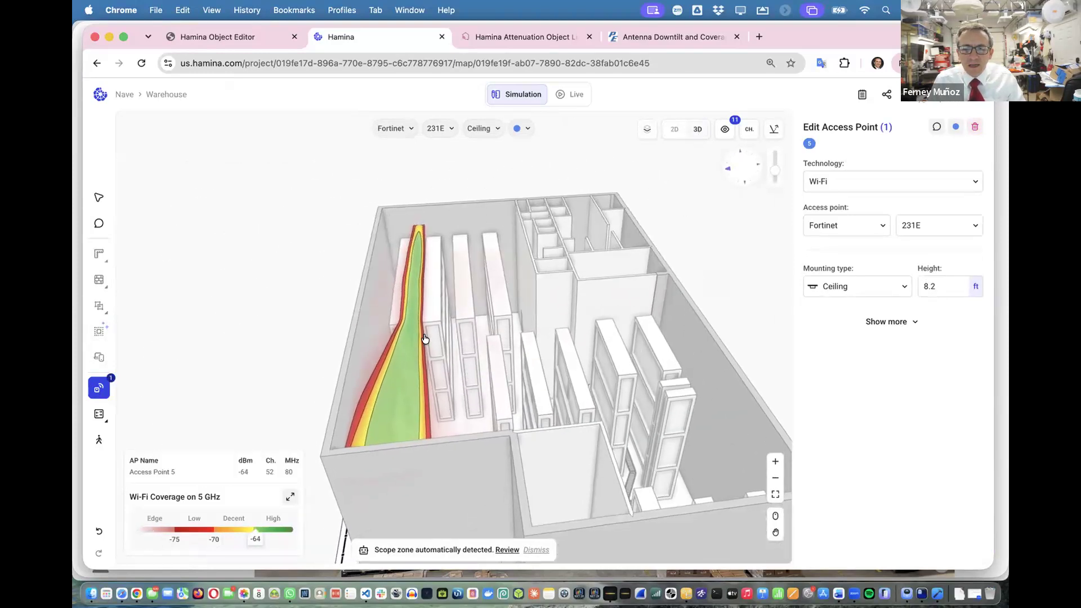
click(290, 497)
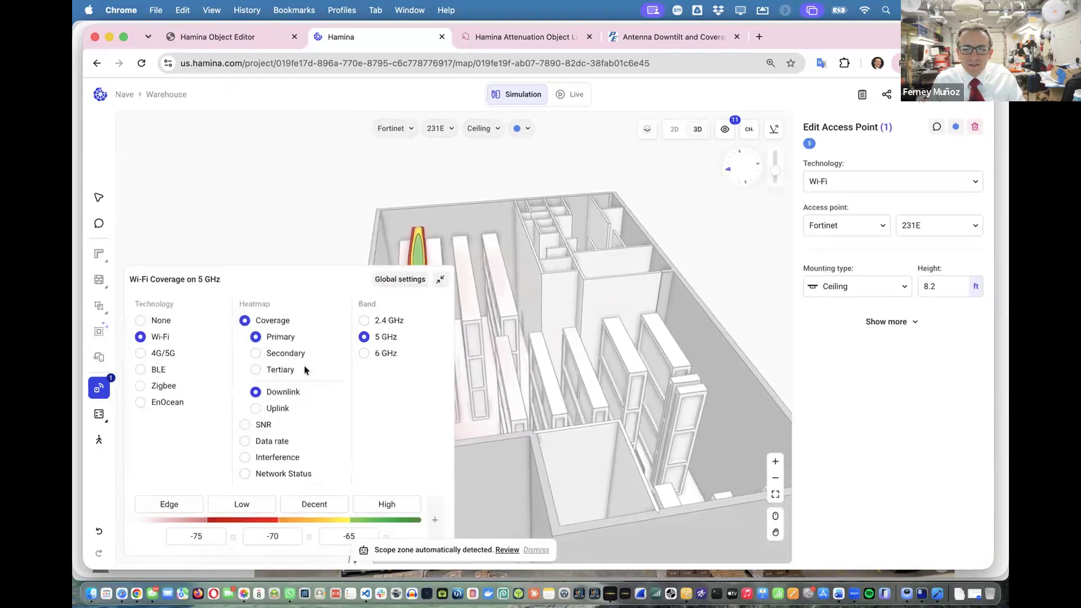
click(401, 280)
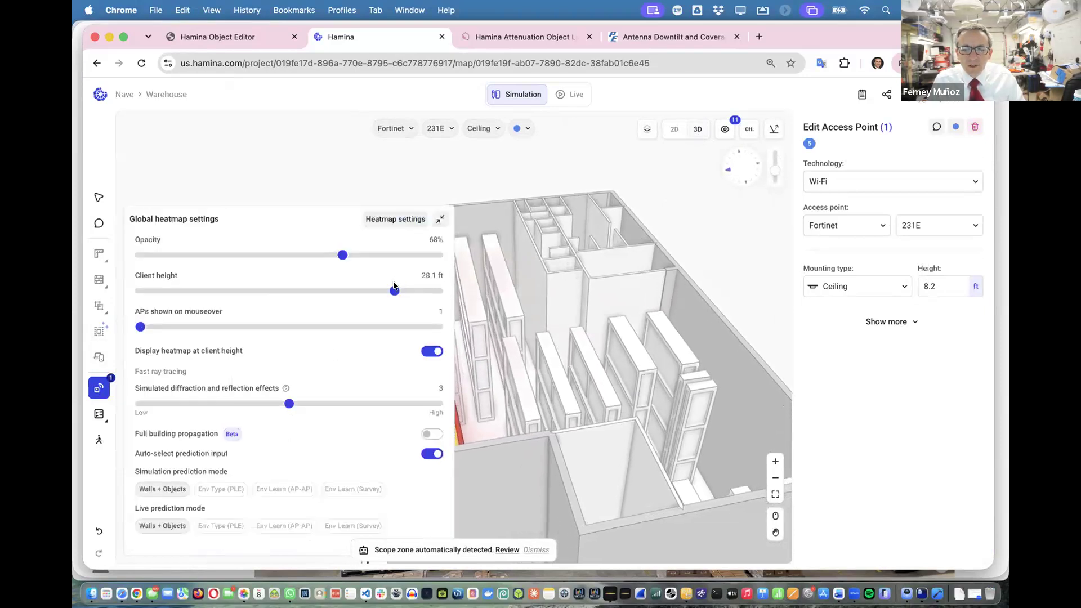
drag(396, 286, 169, 300)
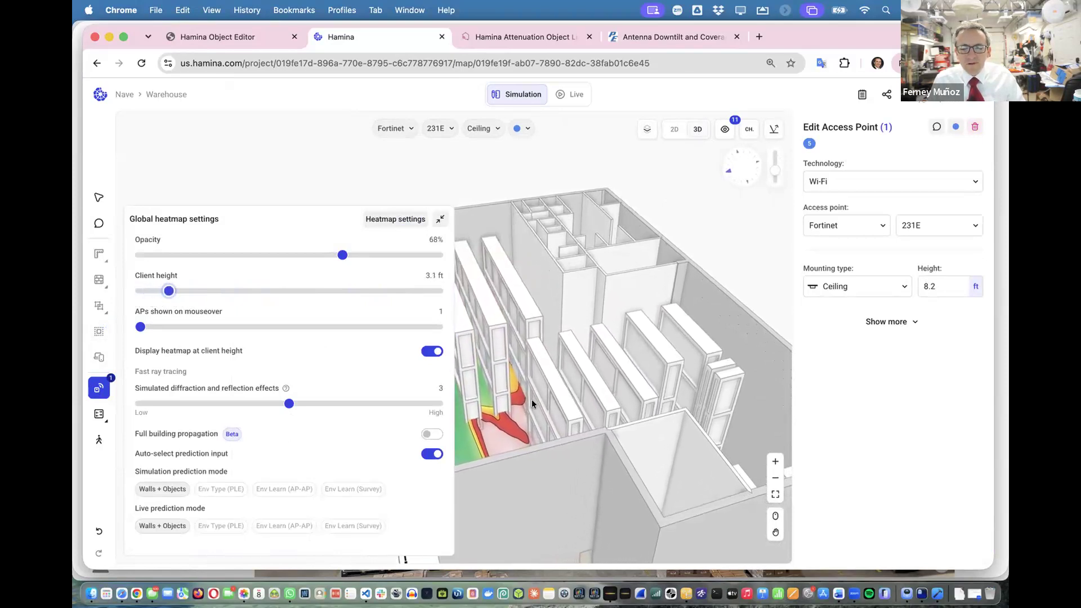
scroll(517, 401, up, 5)
mouse_move(477, 443)
mouse_down()
mouse_move(532, 427)
mouse_move(490, 420)
mouse_move(484, 443)
mouse_move(470, 426)
mouse_up()
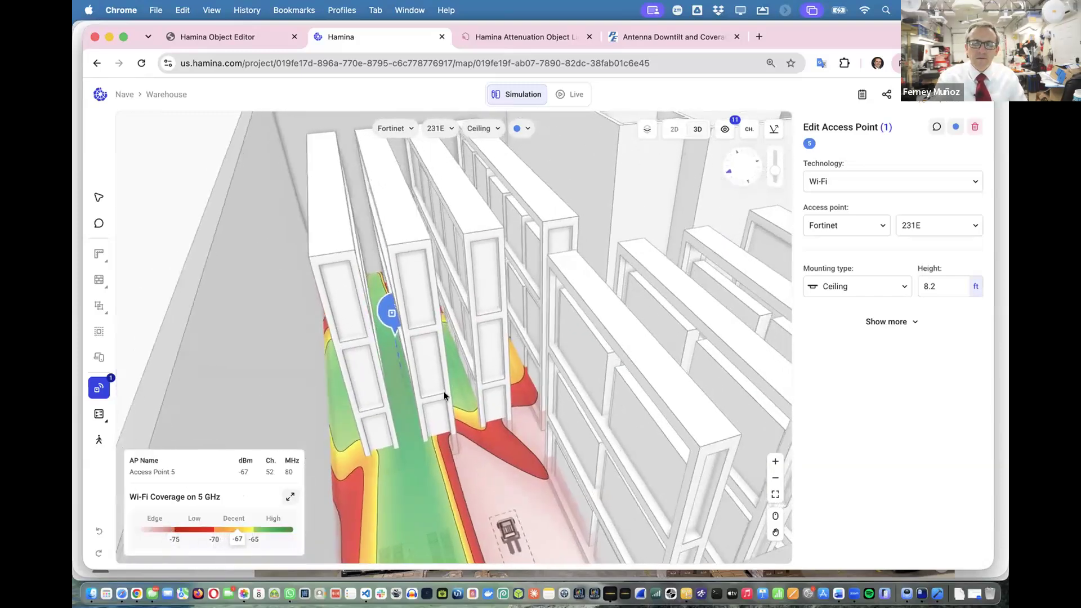
Set the access point's mounting height to 35 ft and examine its 3D coverage from several angles
click(942, 281)
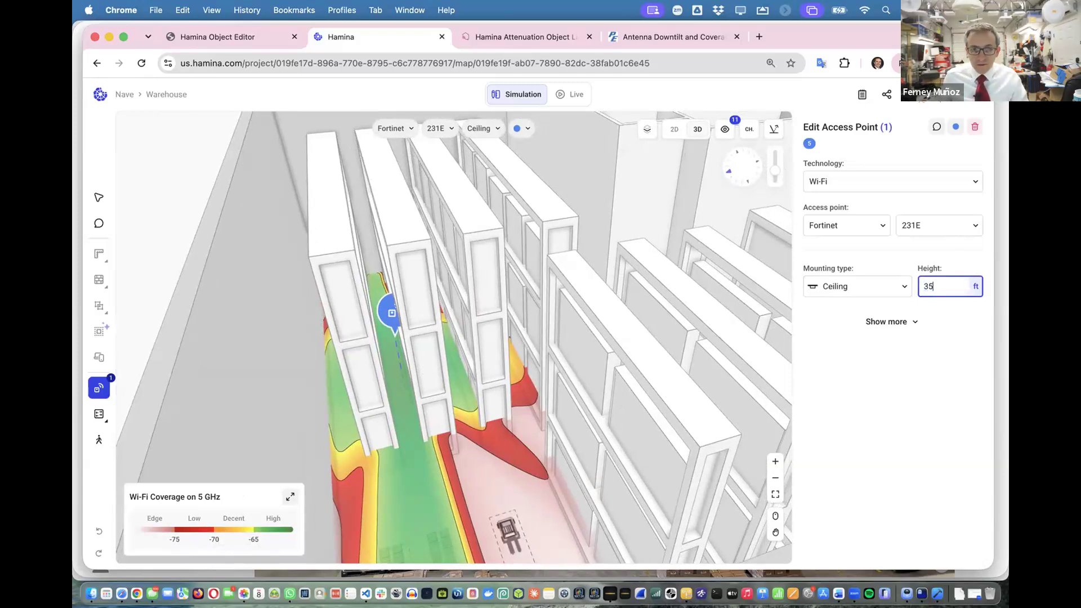
click(880, 330)
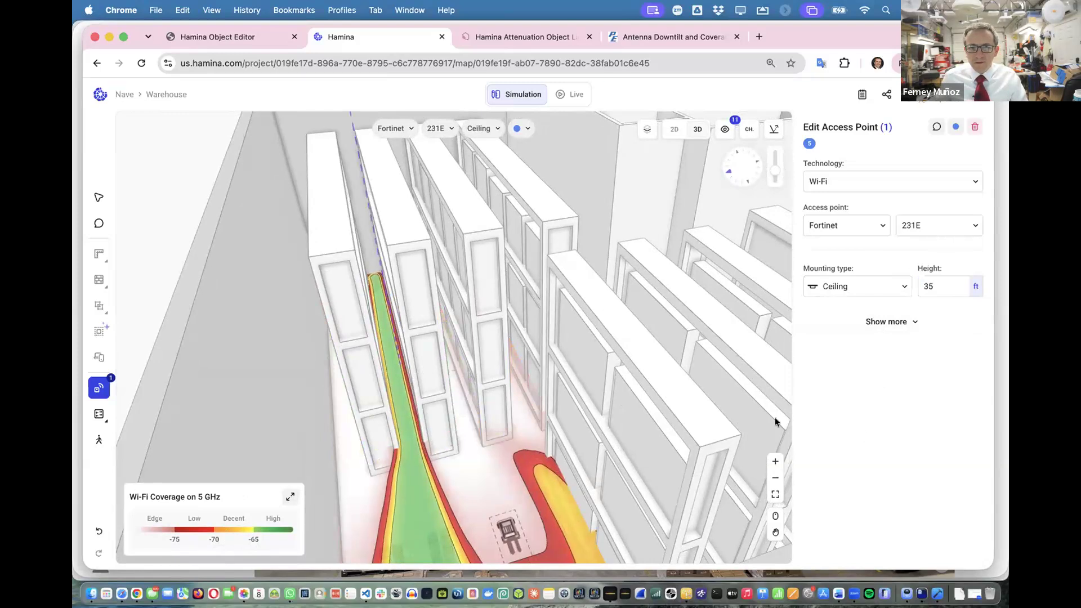
scroll(517, 353, down, 5)
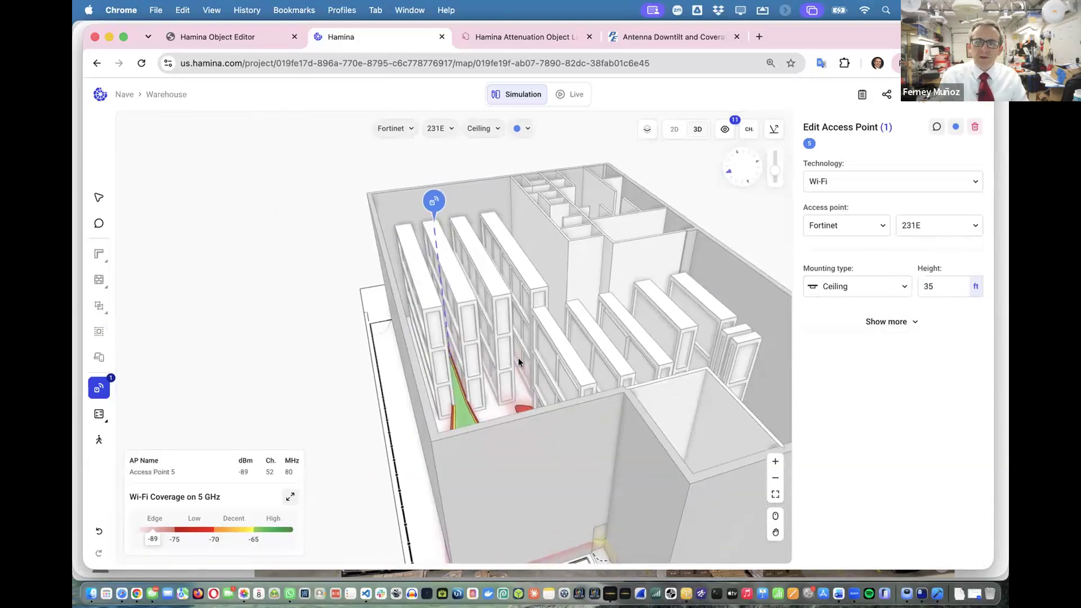
drag(475, 321, 466, 313)
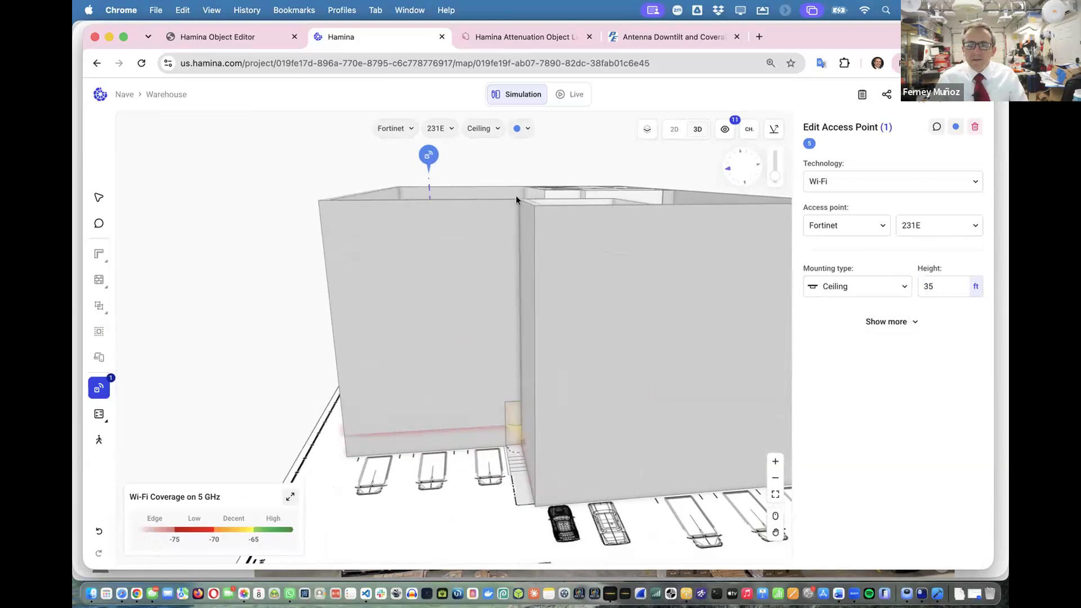
drag(512, 217, 504, 276)
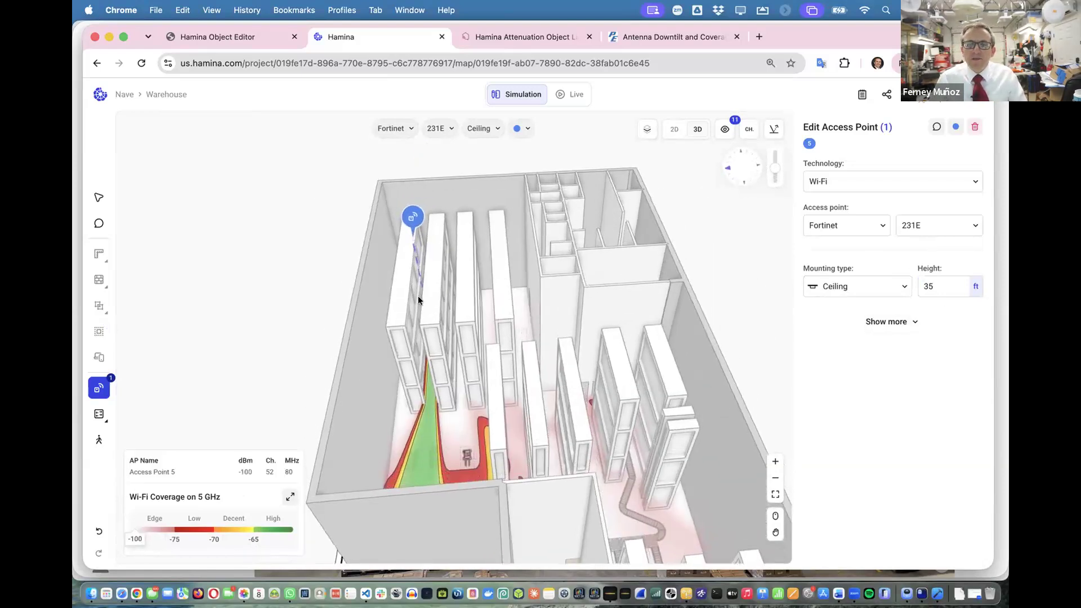
Set the client height to 29 ft in the global heatmap settings, keeping the access point's aisle in view
click(289, 498)
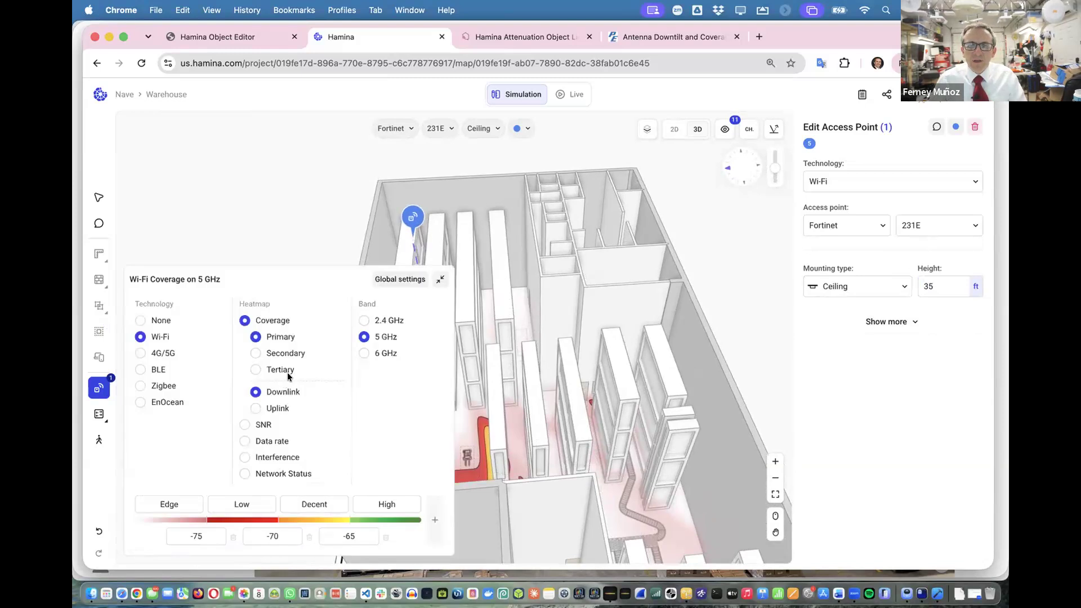
click(399, 280)
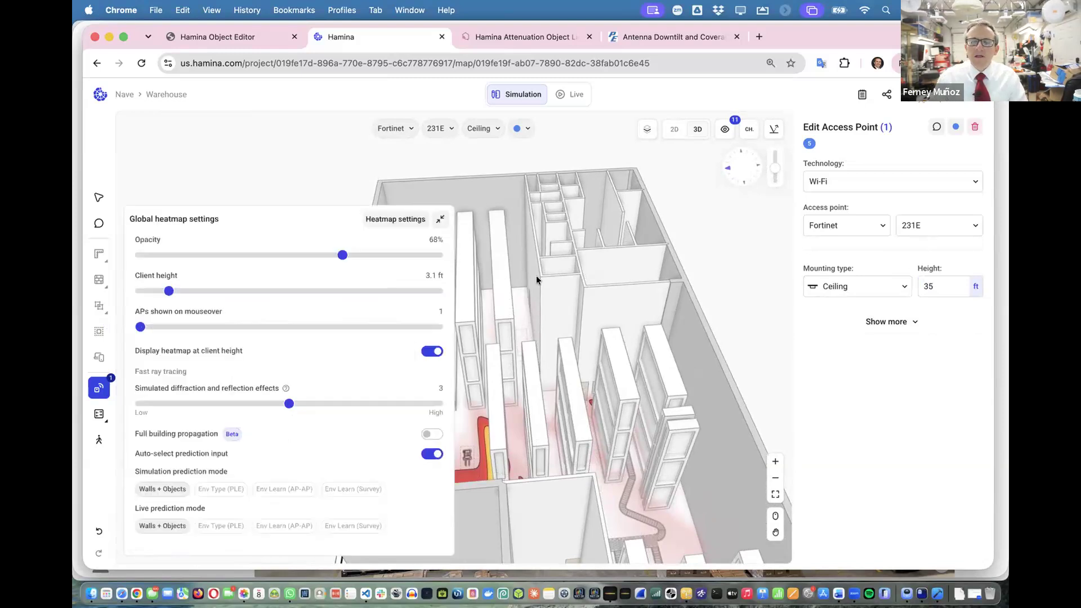
scroll(536, 280, left, 5)
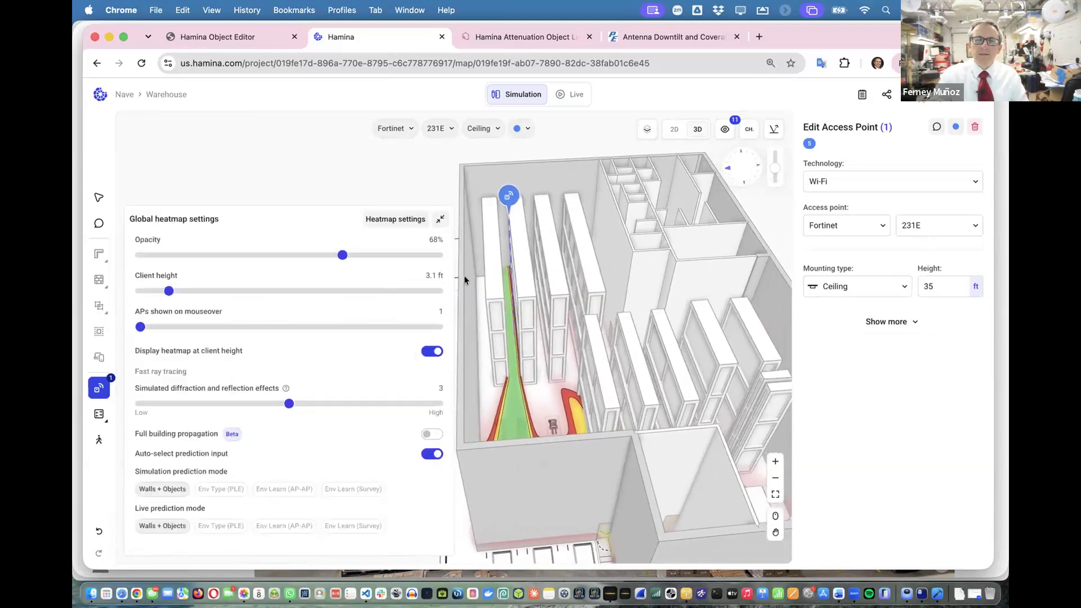
drag(162, 292, 403, 277)
Switch to Photos, open the 27-second warehouse rack video from the La Guáyiga collection and advance it to 00:13
key(super+Tab)
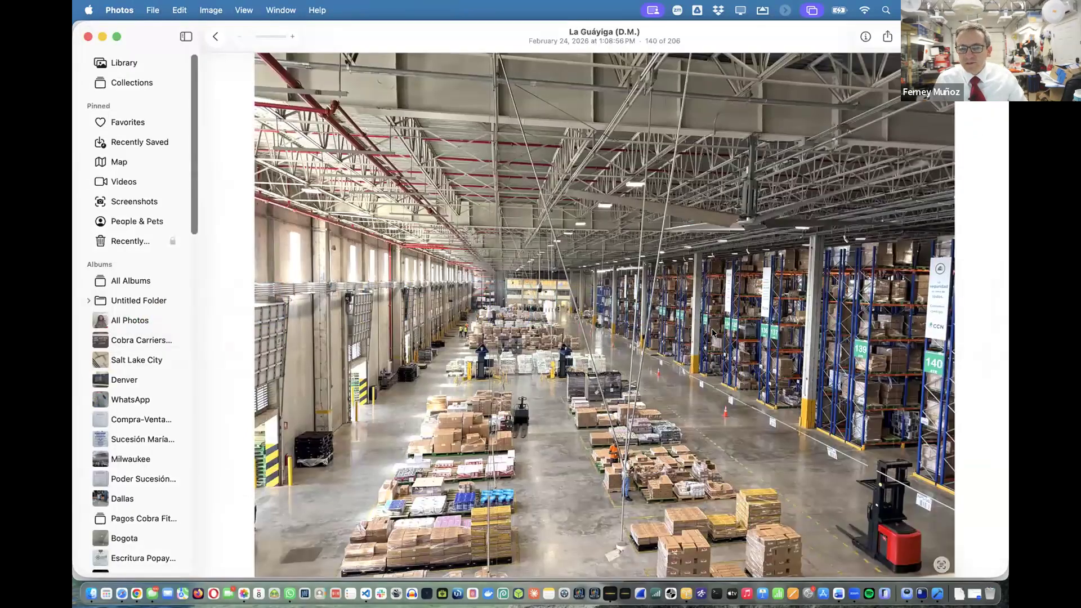
key(Escape)
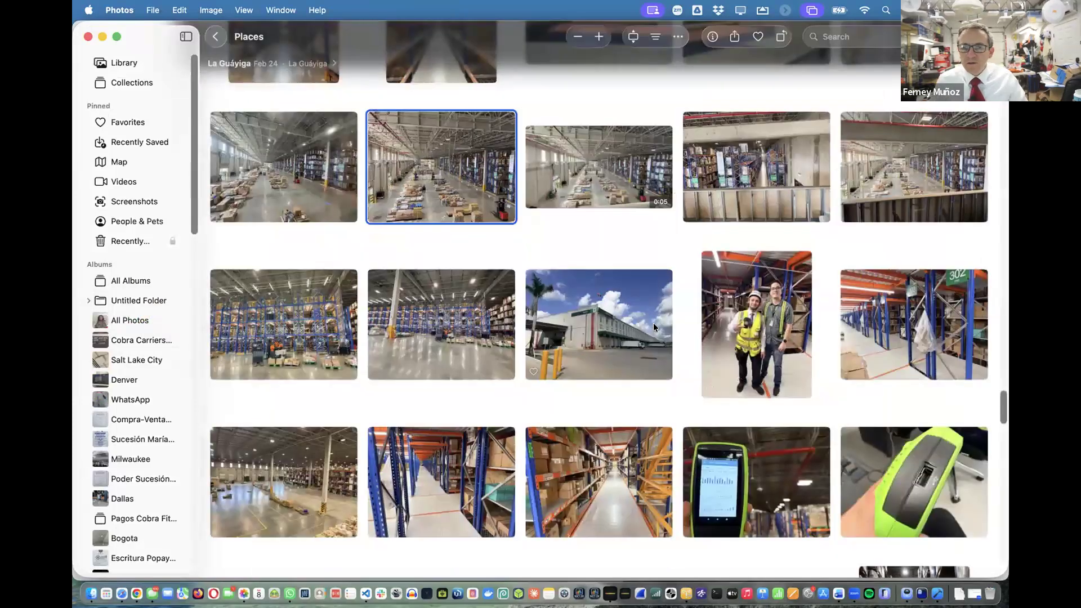
scroll(655, 324, down, 5)
scroll(655, 326, down, 10)
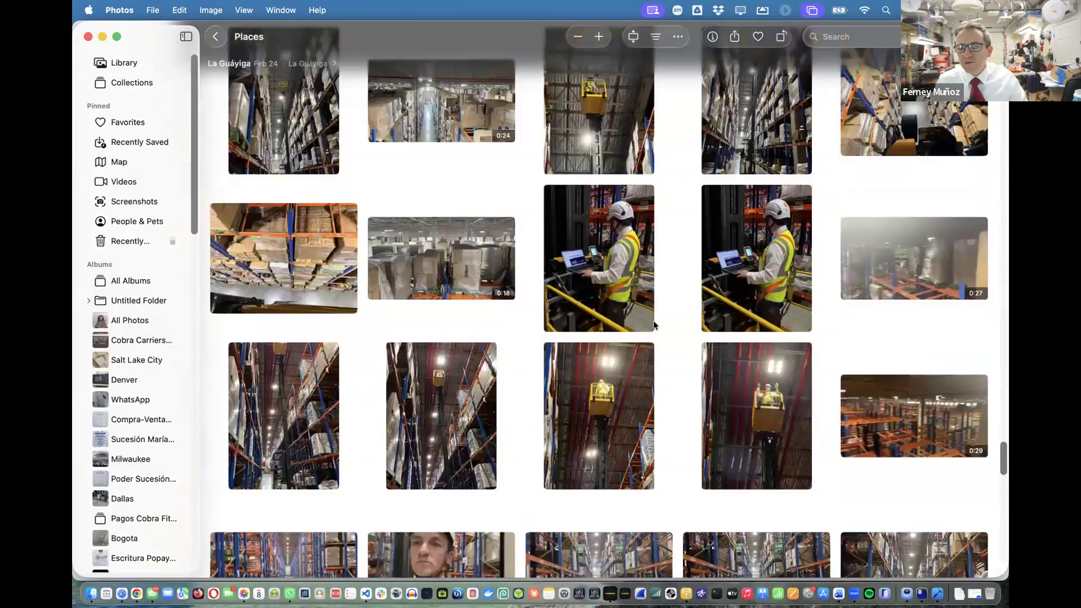
scroll(657, 325, up, 1)
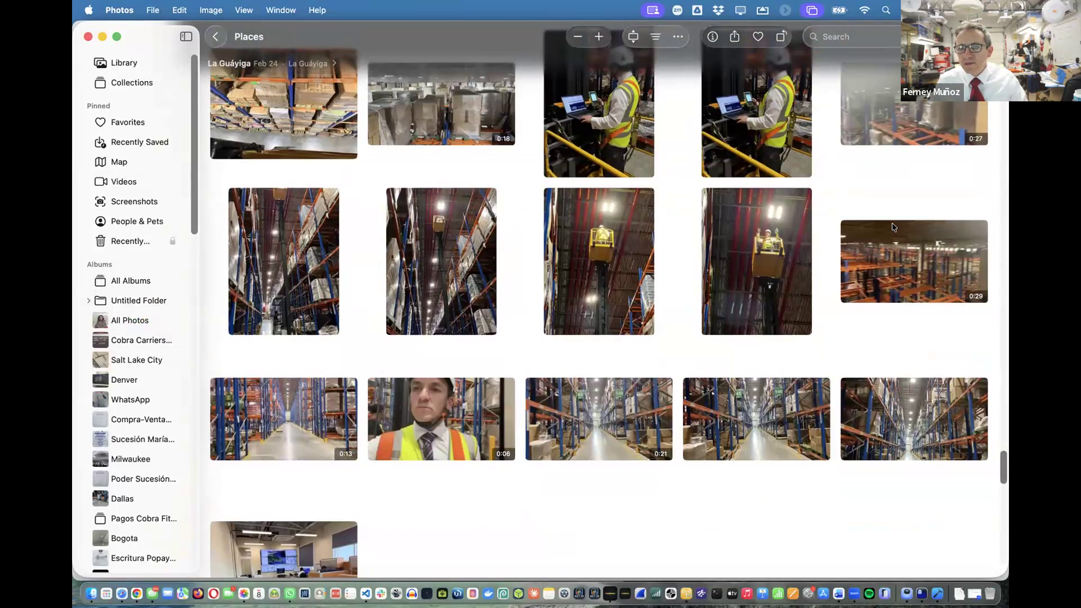
double_click(908, 133)
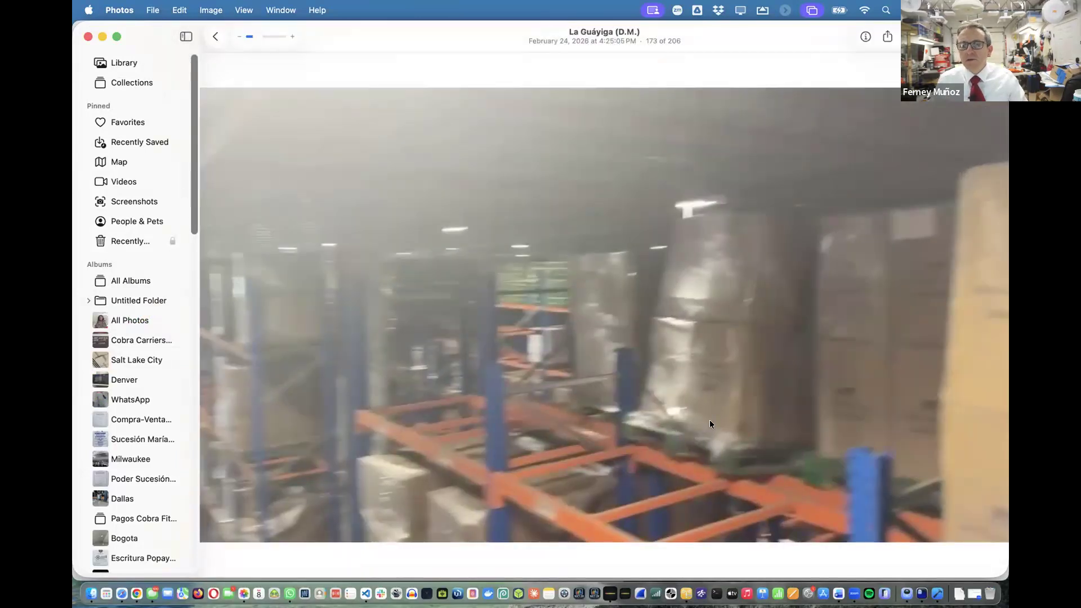
drag(515, 476, 590, 482)
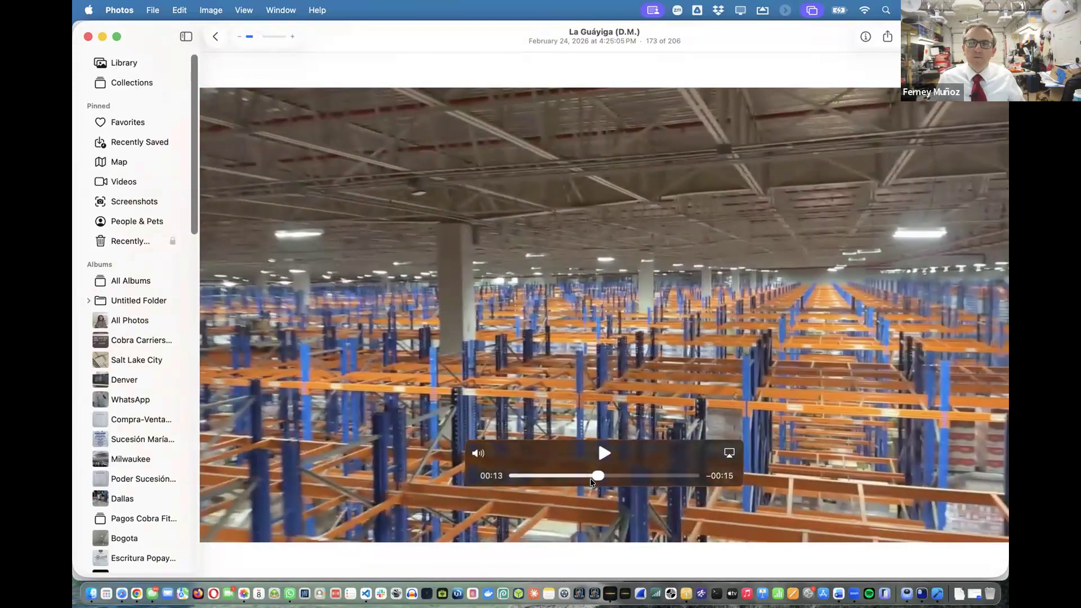
Switch back to Hamina in Chrome, return to the 2D plan and delete the access point at the upper racks
key(super+Tab)
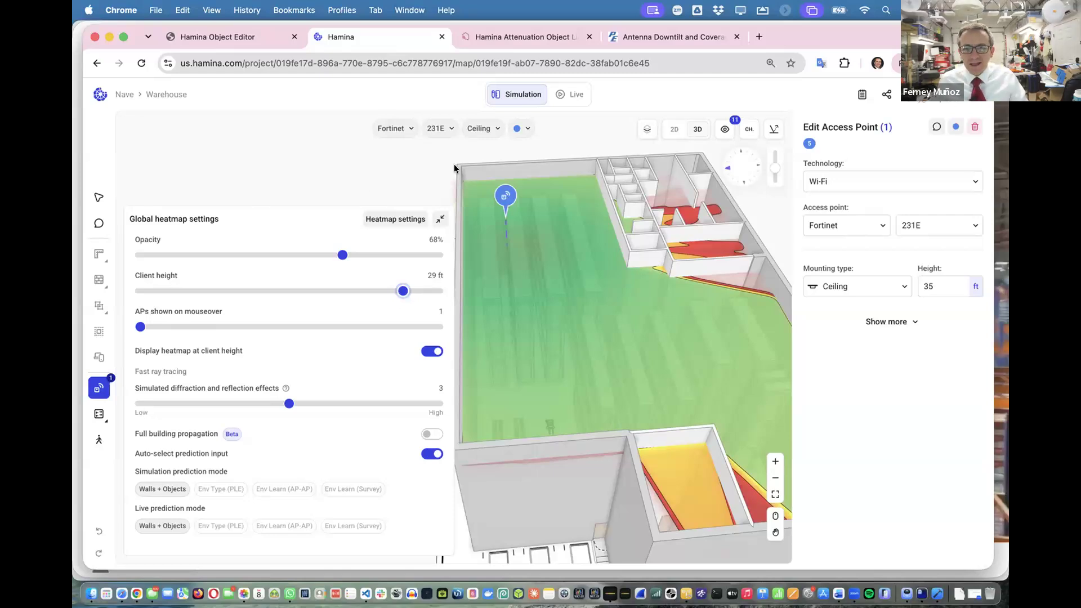
click(674, 130)
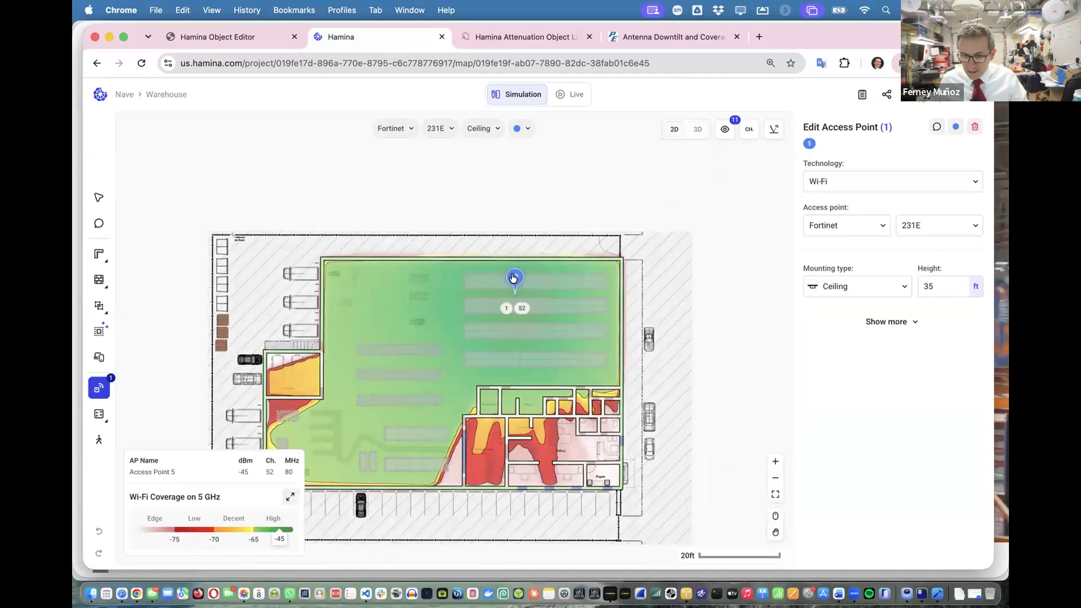
key(Delete)
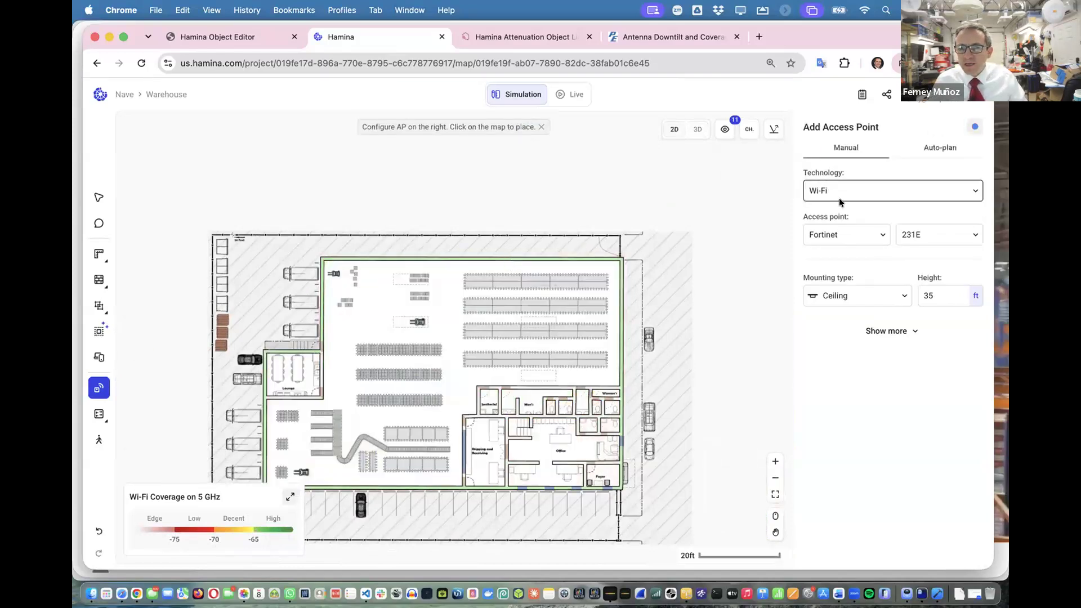
Set the new access point's vendor to Cisco and its model to 9120AXE
click(844, 235)
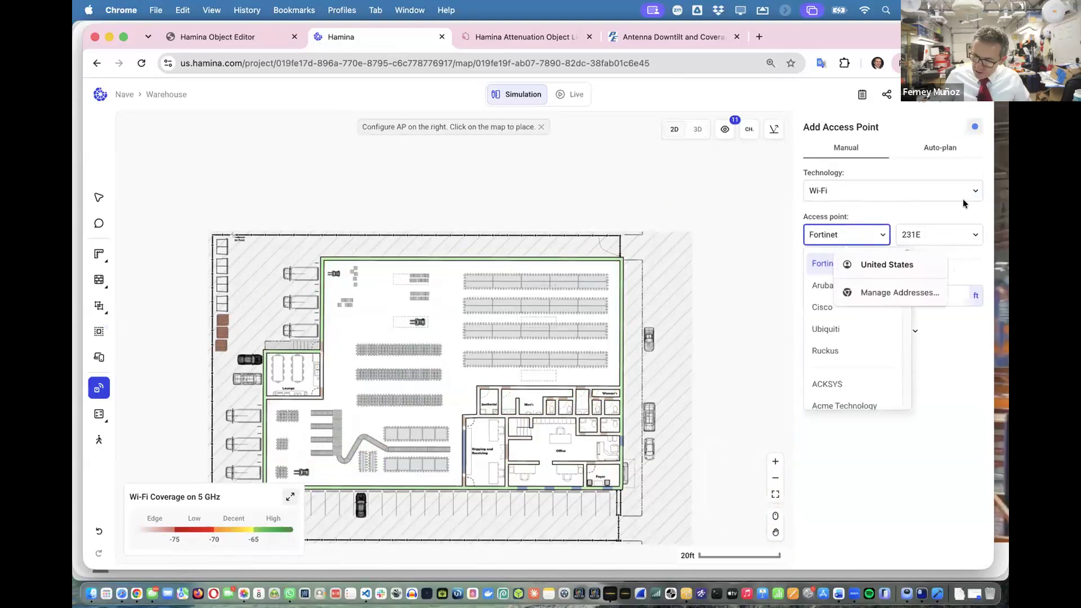
text(9)
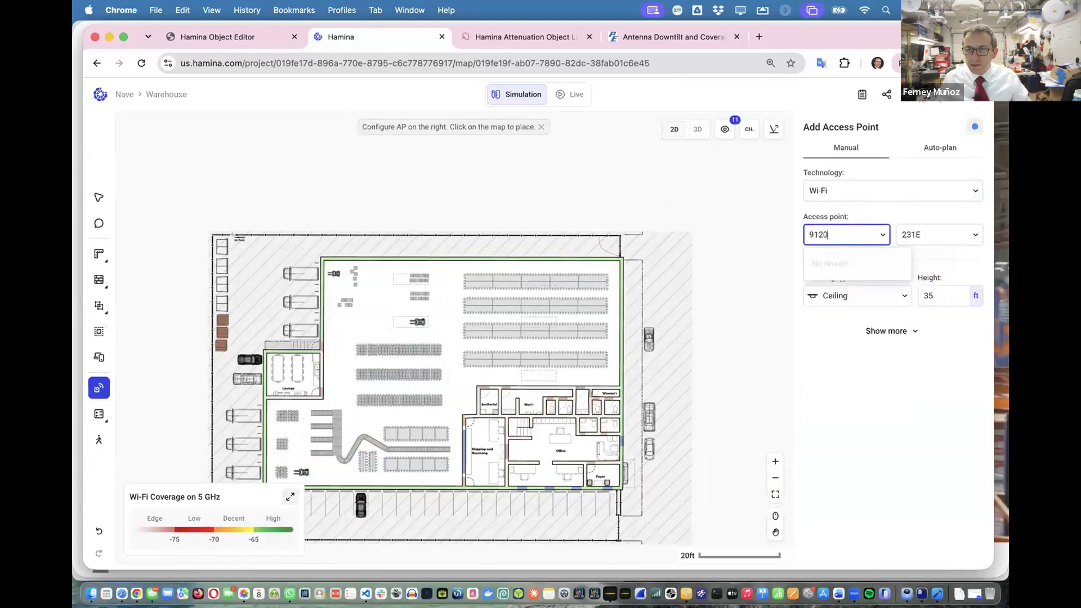
text(12)
key(BackSpace)
key(BackSpace)
key(BackSpace)
text(cis)
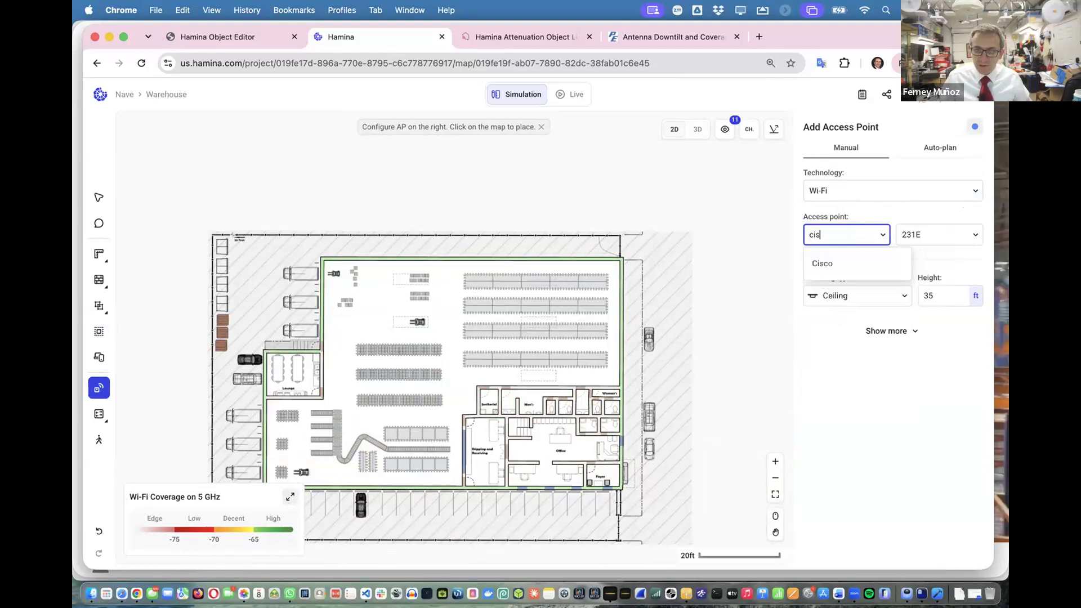
text(co)
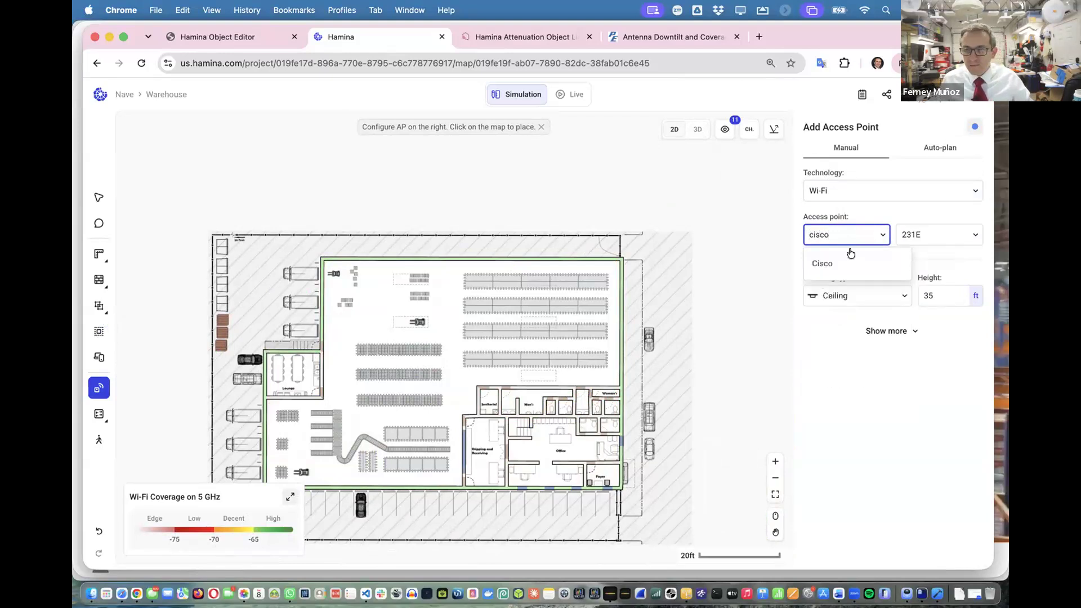
click(885, 258)
click(916, 237)
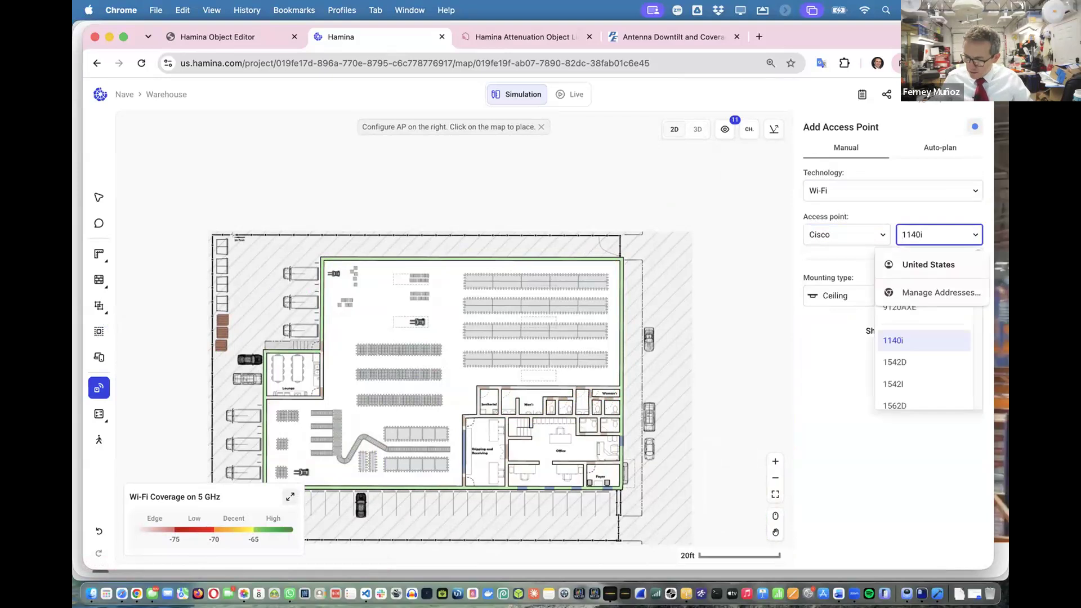
text(9120)
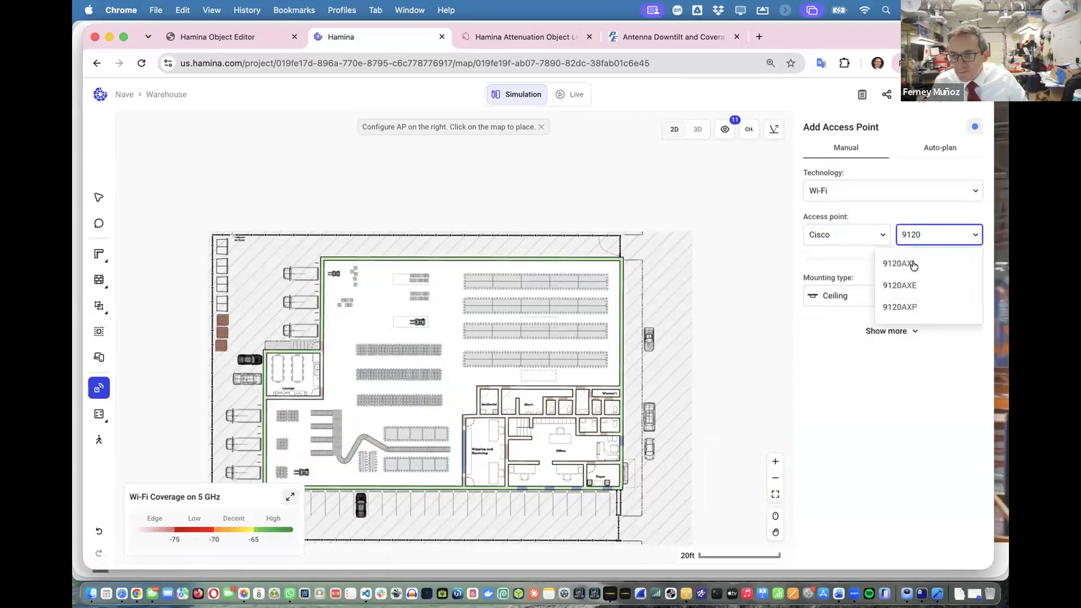
click(913, 283)
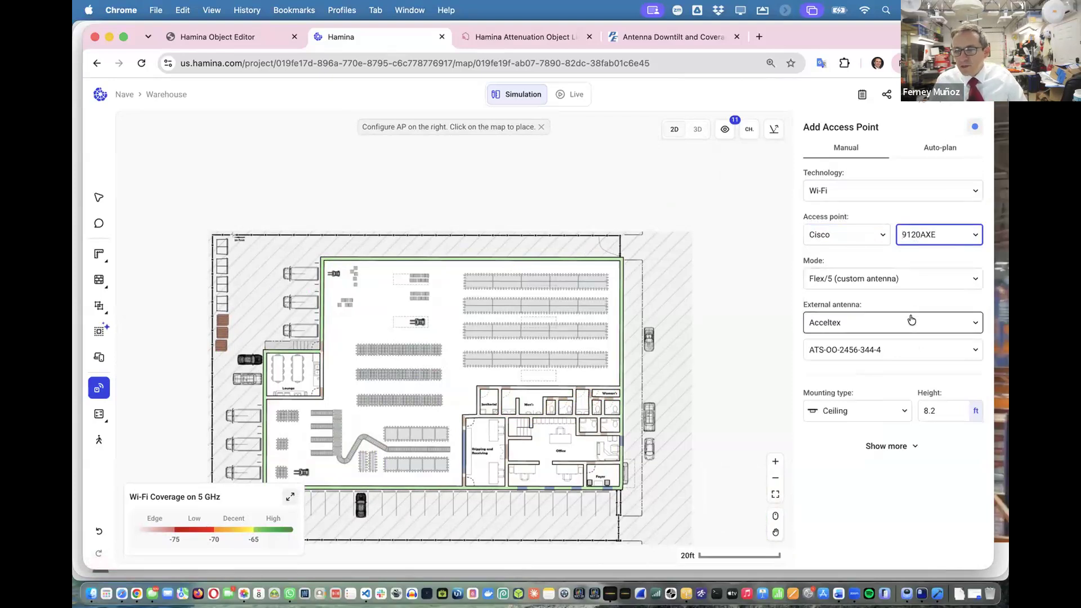
Choose the Acceltex ATS-OP-245-13-5 as the access point's external antenna
click(906, 348)
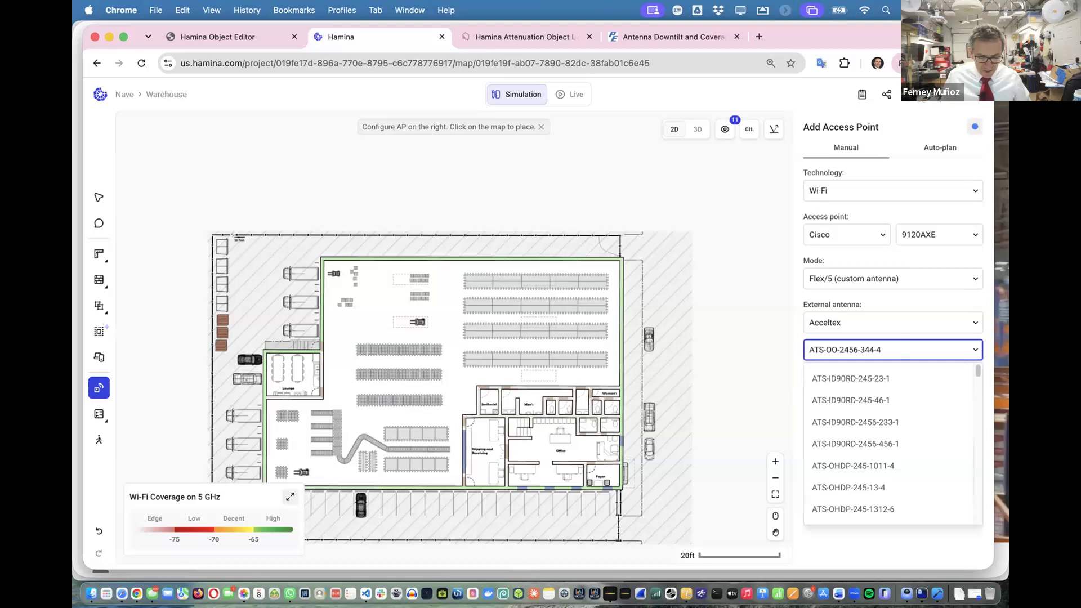
text(ats-op-245)
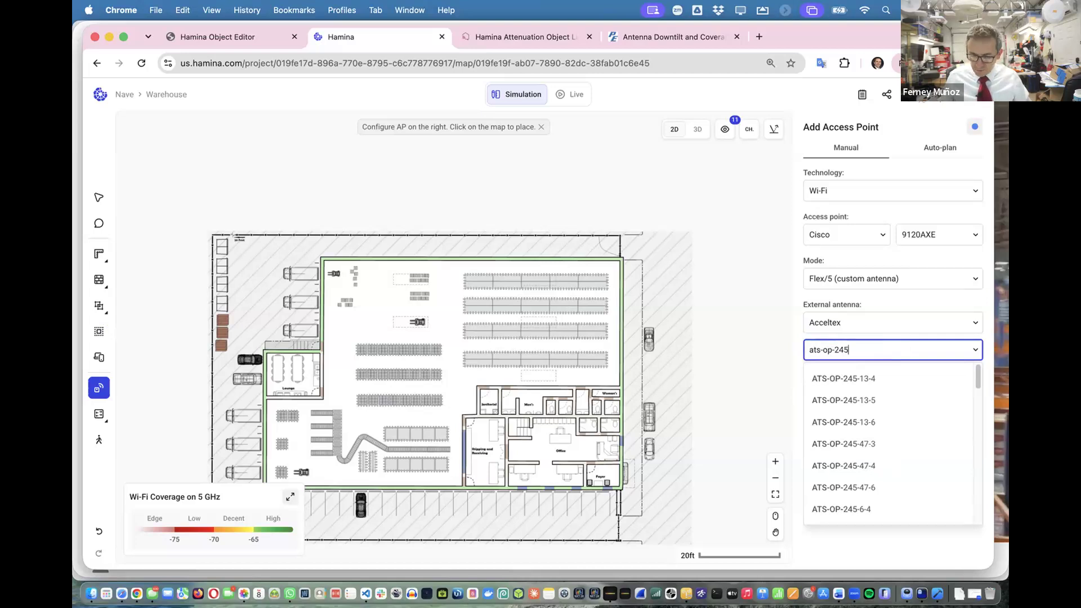
text(-)
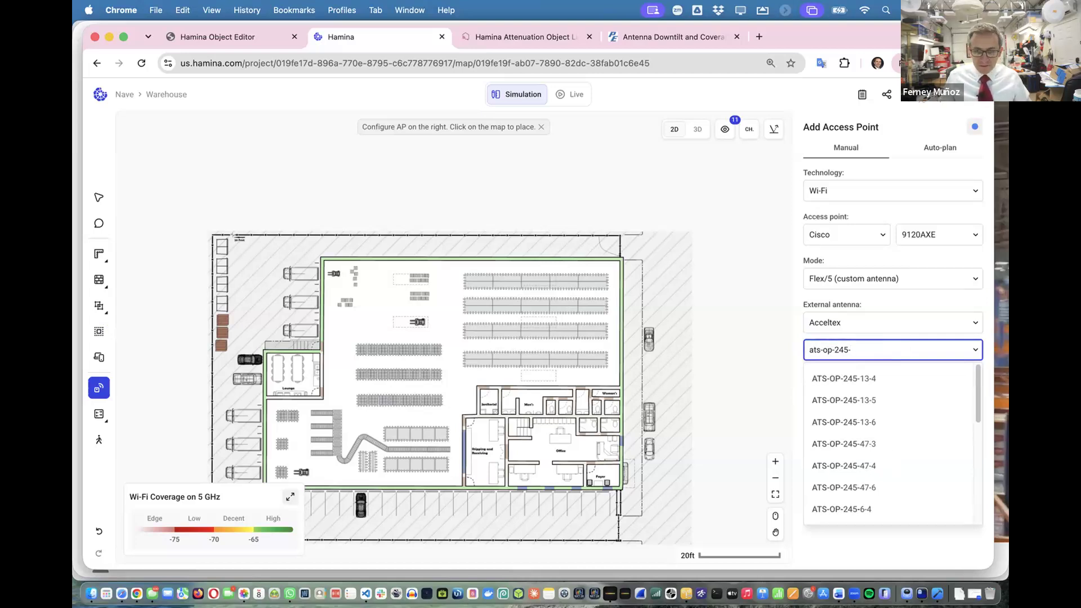
text(13)
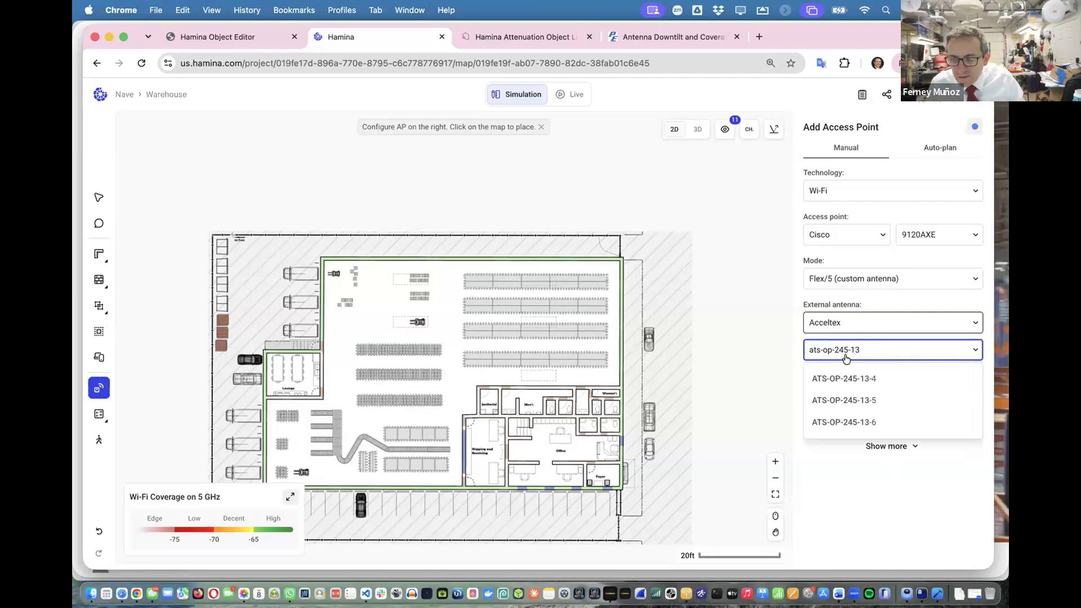
mouse_move(855, 401)
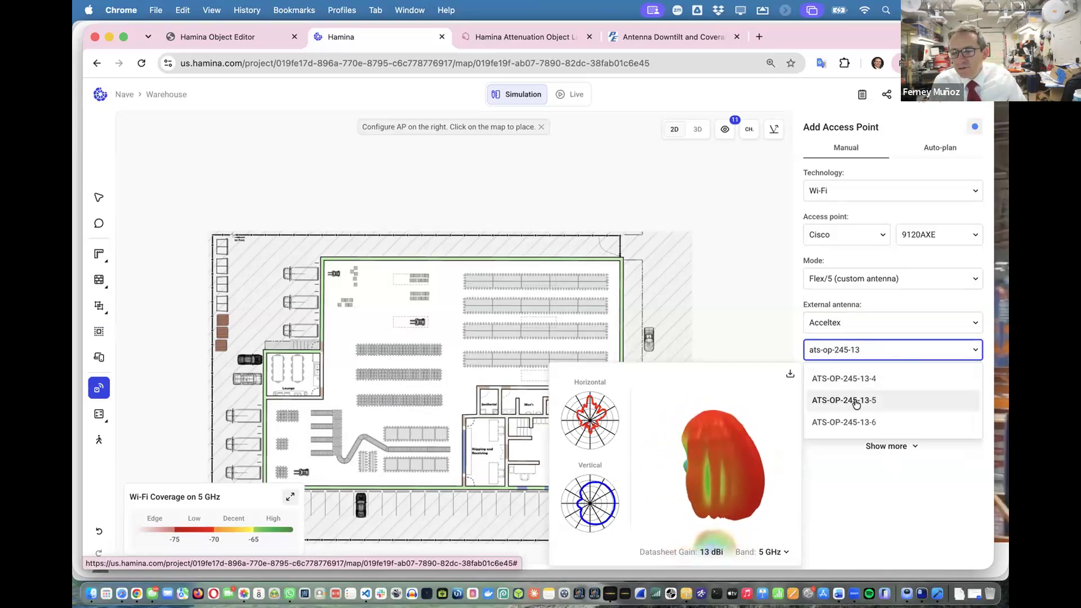
click(855, 401)
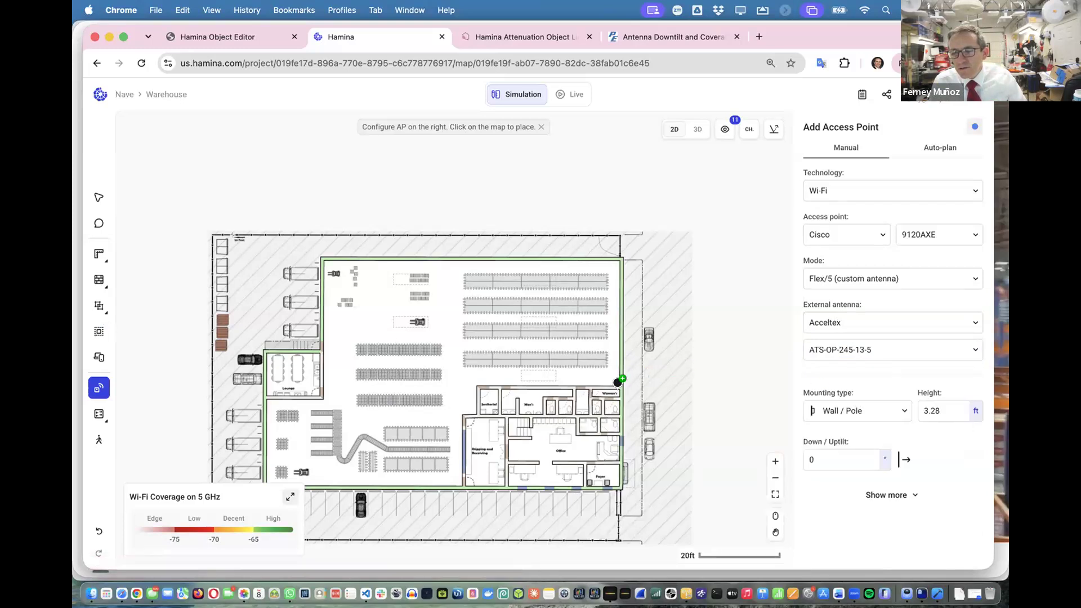
Place the access point beside the outer-wall end of the uppermost rack and examine its coverage in 3D before returning to 2D
click(610, 283)
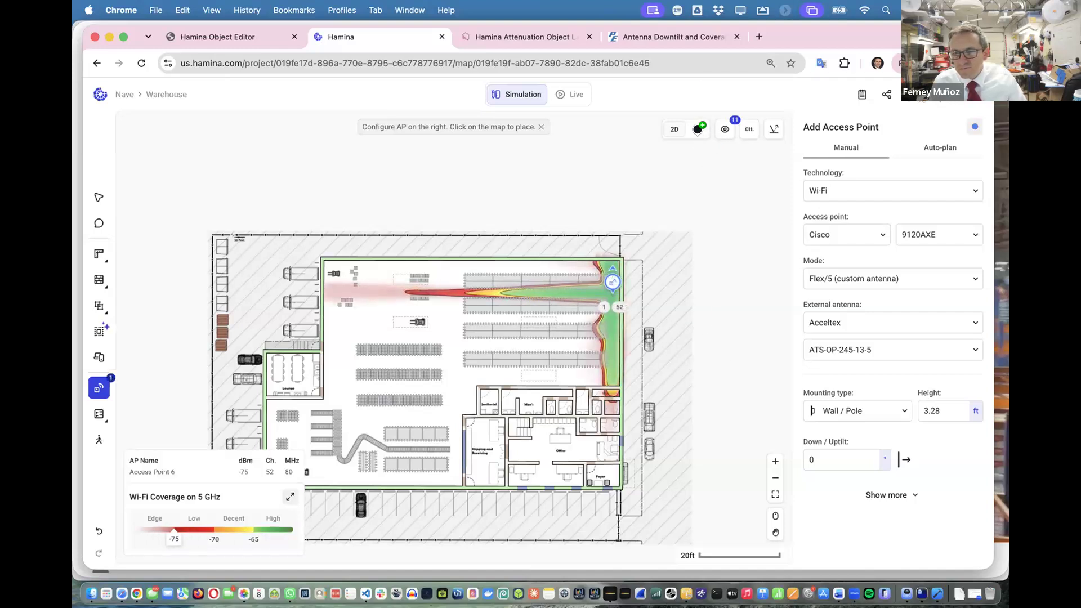
click(698, 129)
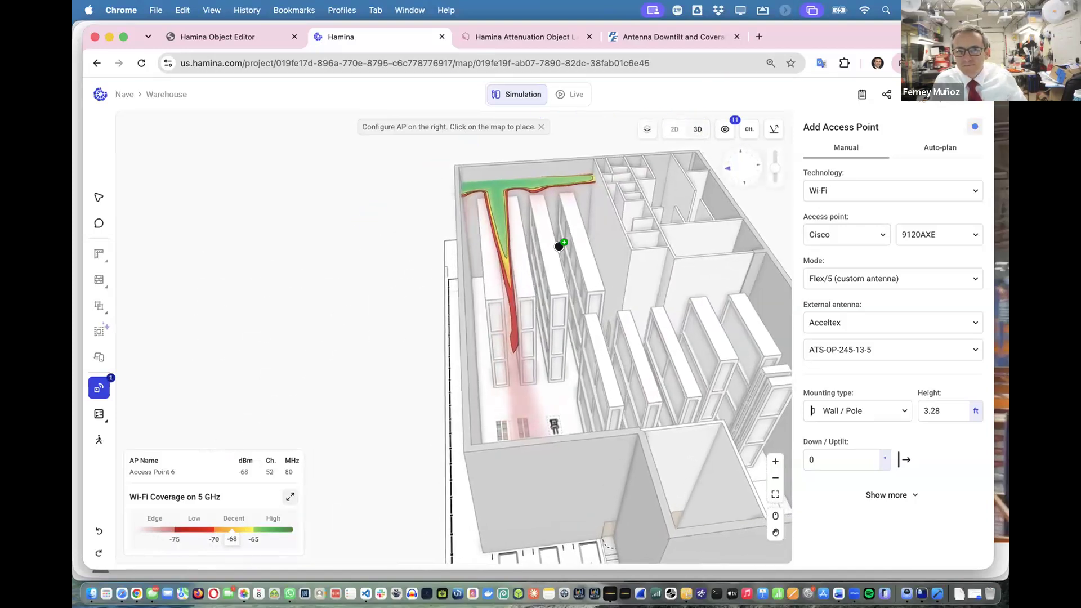
drag(556, 332, 105, 388)
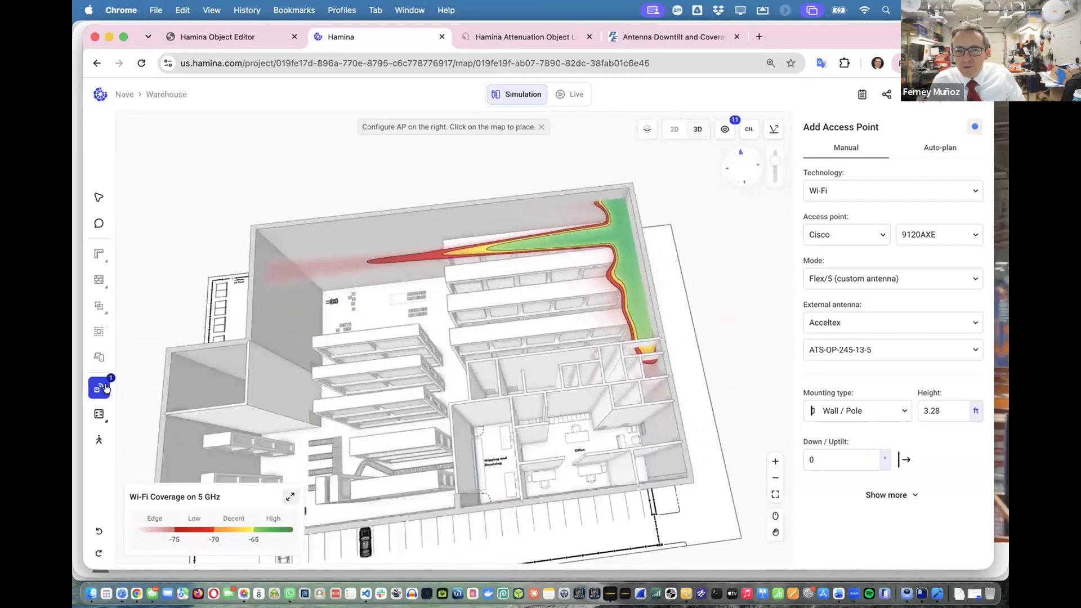
click(671, 132)
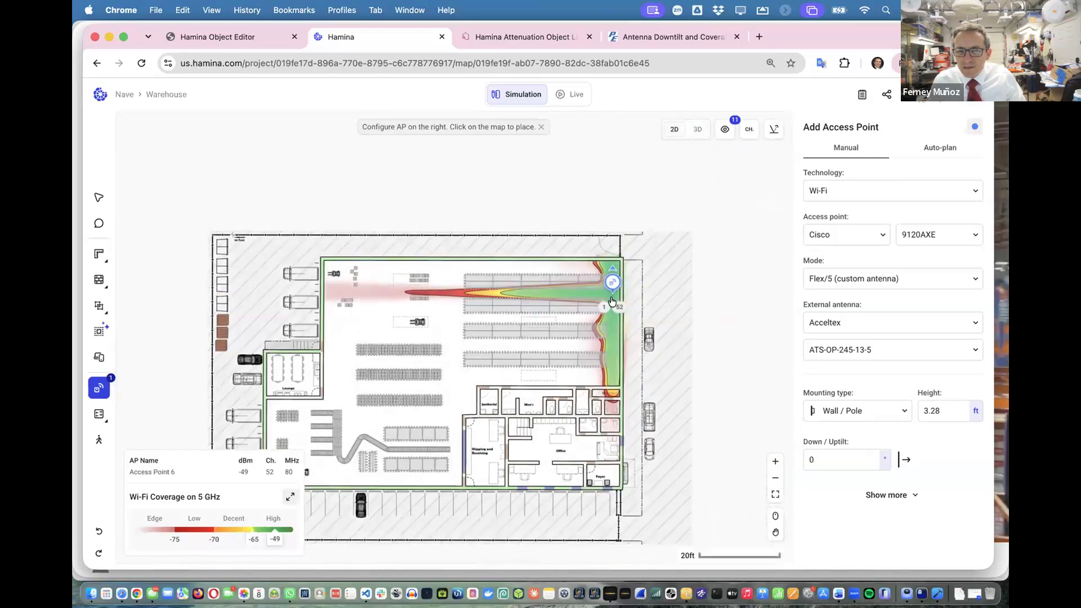
Aim the access point's antenna down the aisle between the two uppermost racks and adjust its position at the aisle's outer-wall end
scroll(614, 302, up, 5)
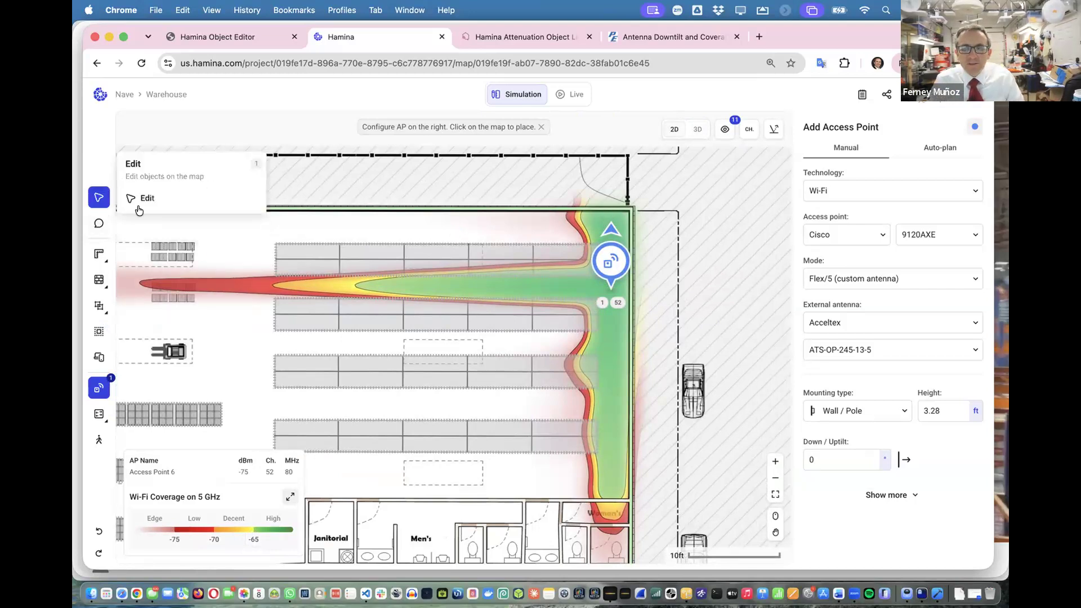
click(138, 208)
drag(612, 232, 594, 260)
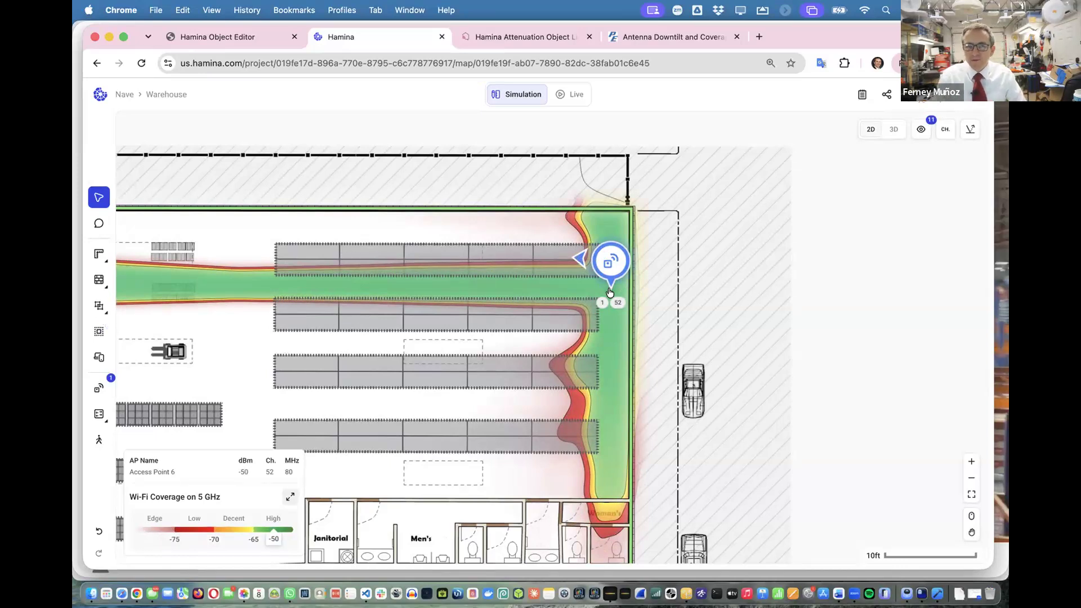
scroll(609, 292, up, 5)
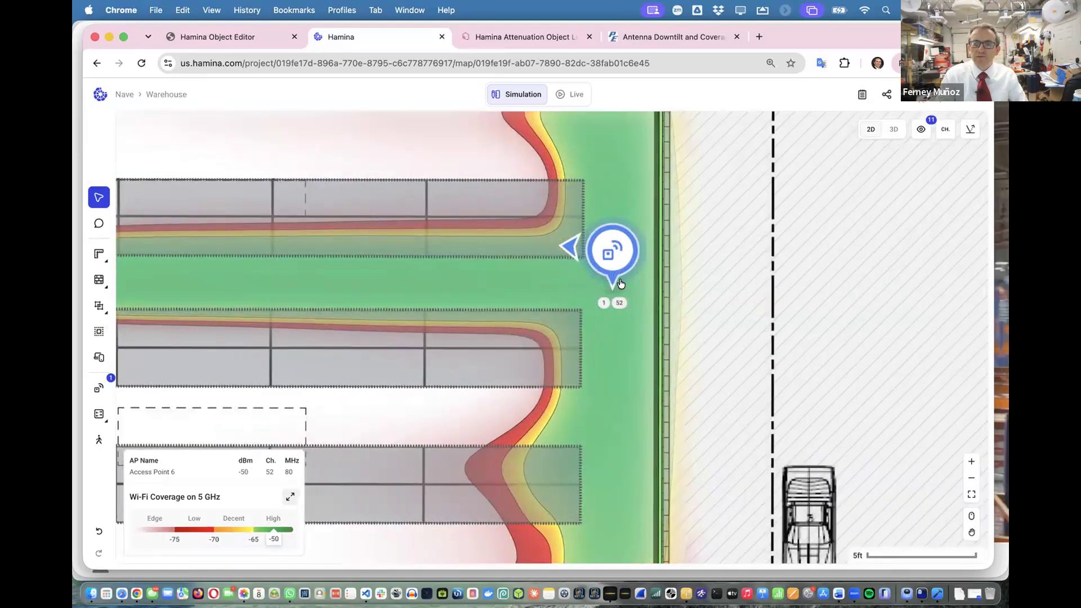
scroll(624, 282, down, 4)
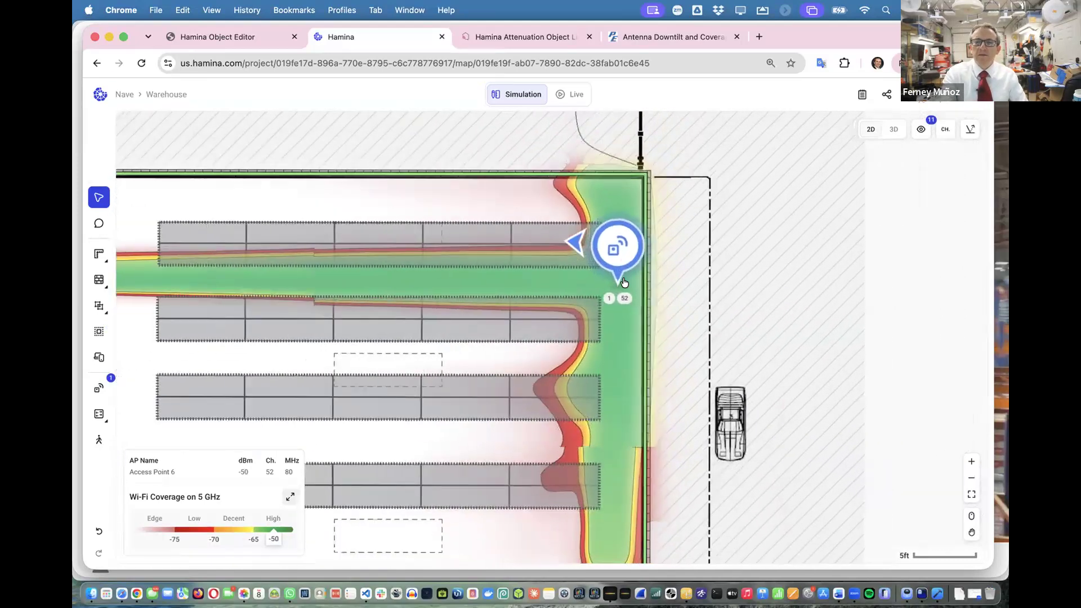
drag(624, 262, 631, 302)
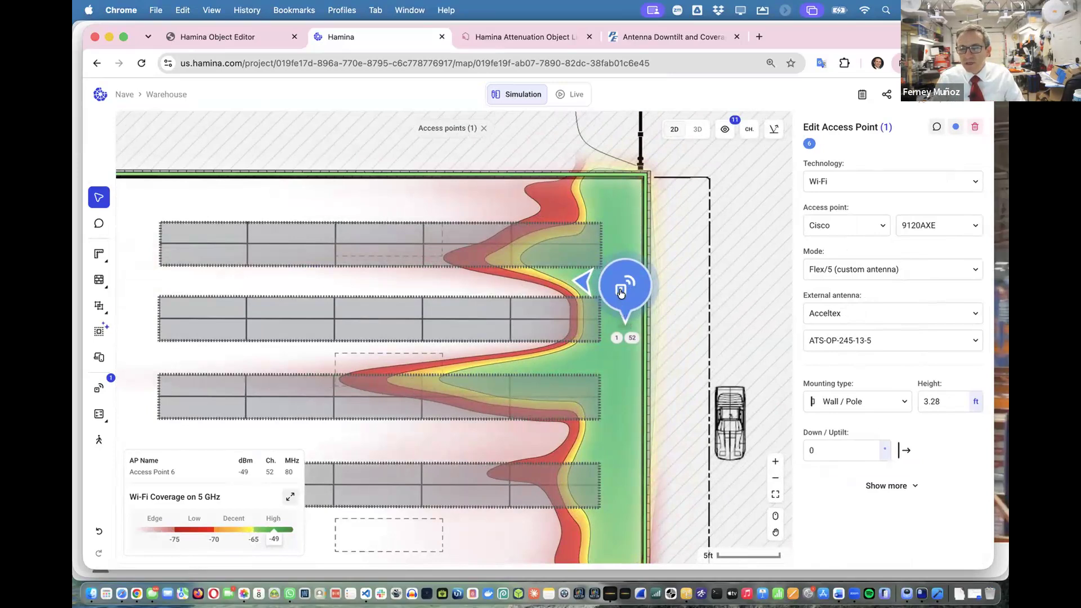
drag(621, 290, 615, 244)
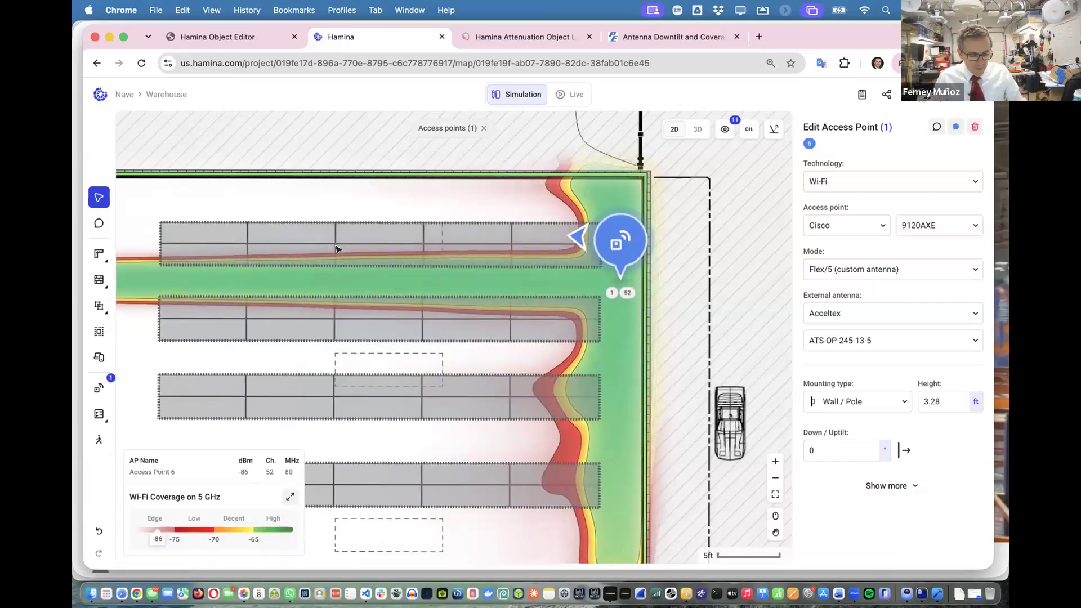
Switch to Photos, browse the map to the Dallas area and open the 24-second mounted antenna video from Denton
key(super+Tab)
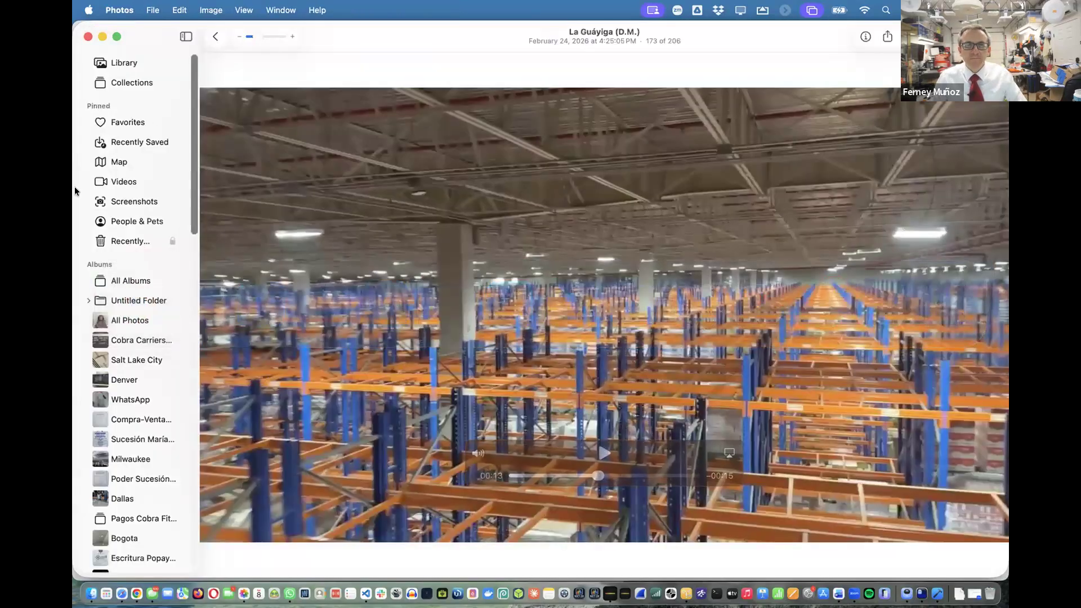
click(130, 162)
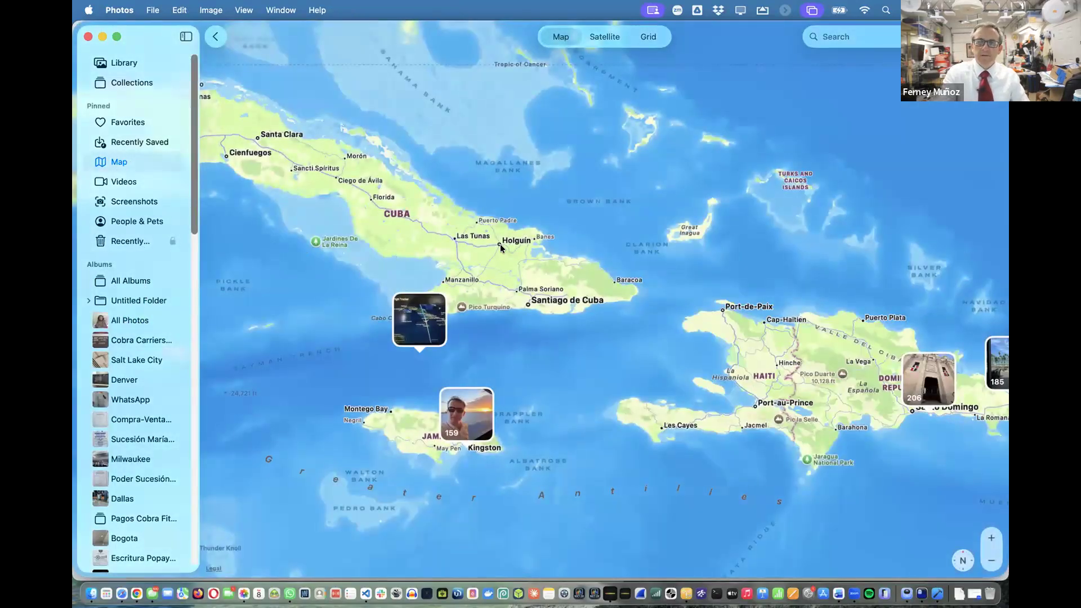
scroll(502, 248, down, 5)
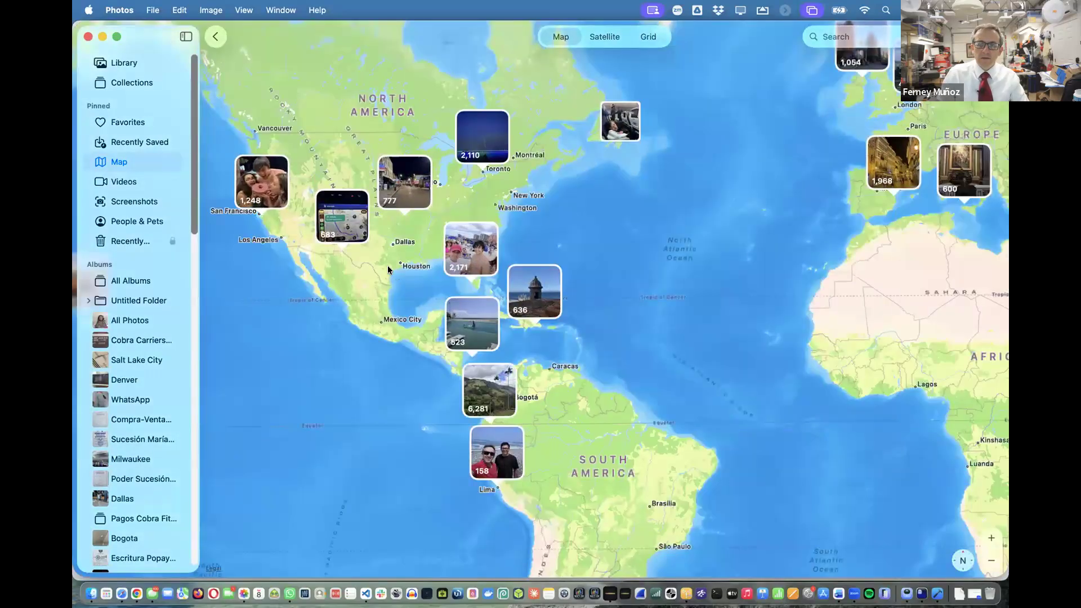
scroll(355, 230, up, 5)
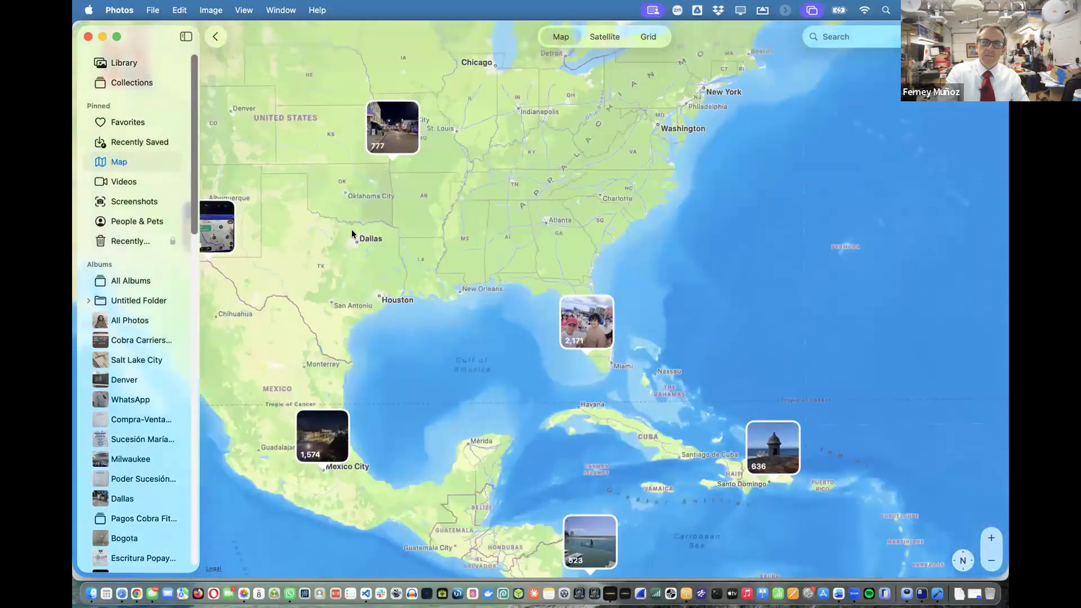
scroll(351, 231, up, 3)
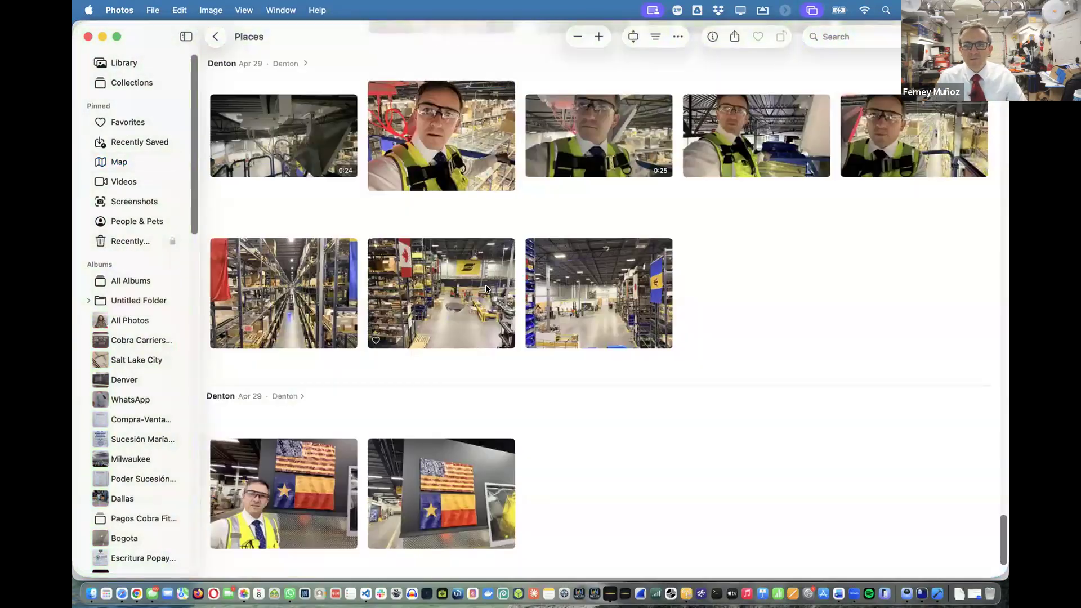
scroll(486, 286, up, 2)
scroll(397, 269, up, 1)
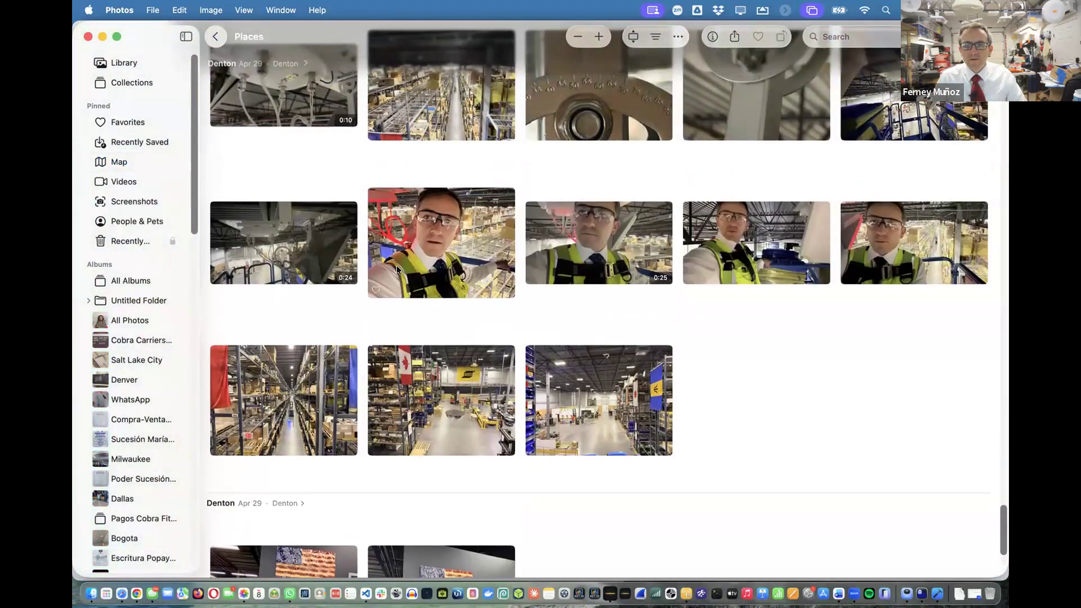
click(263, 241)
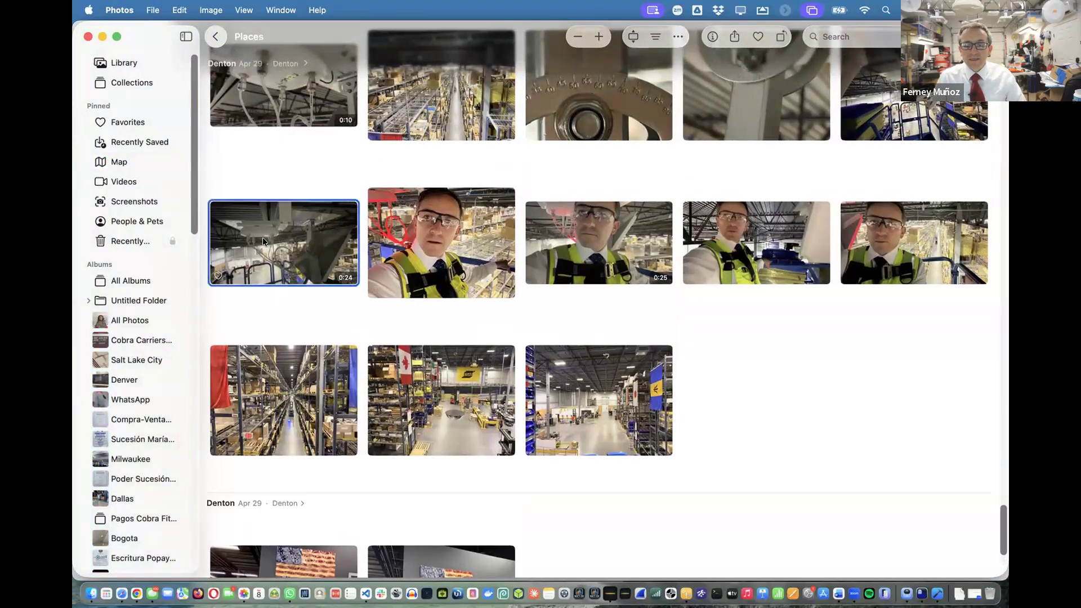
double_click(263, 241)
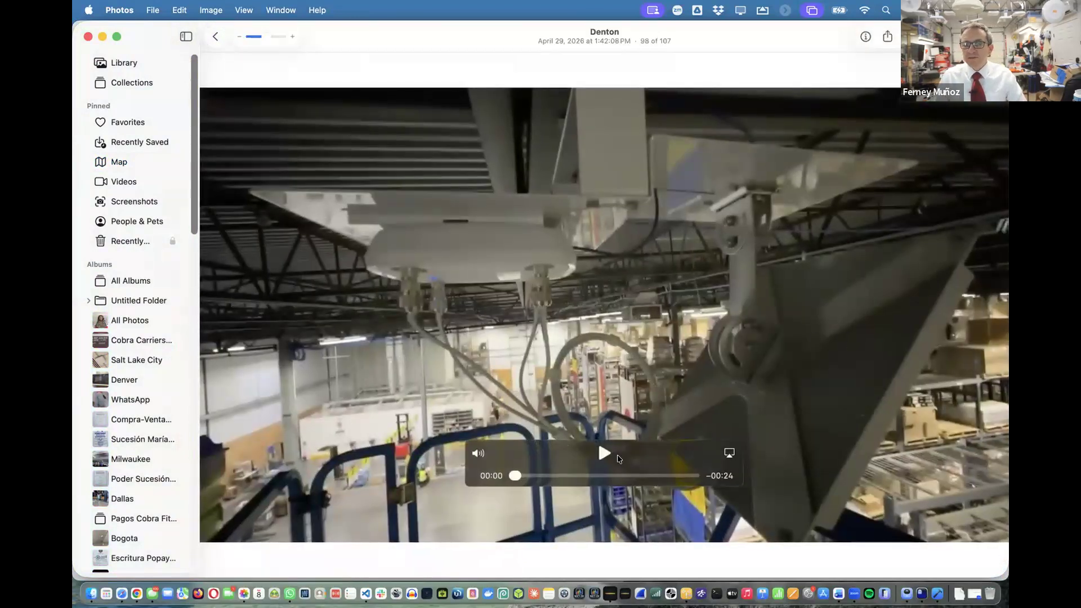
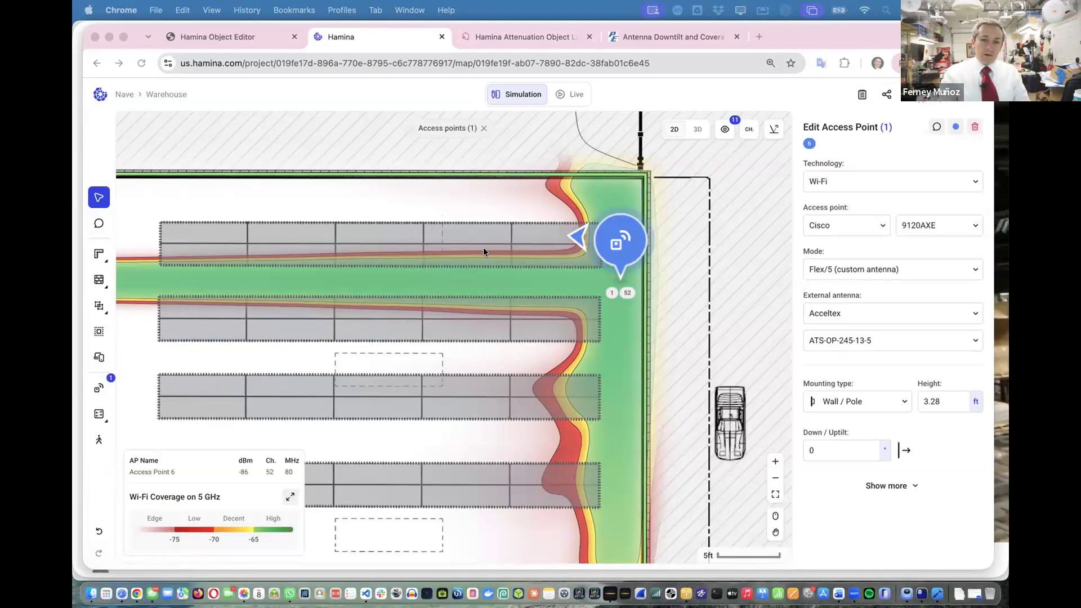
Switch back to Hamina in Chrome and examine the directional antenna's coverage along the full length of the aisle
click(487, 281)
scroll(486, 281, left, 2)
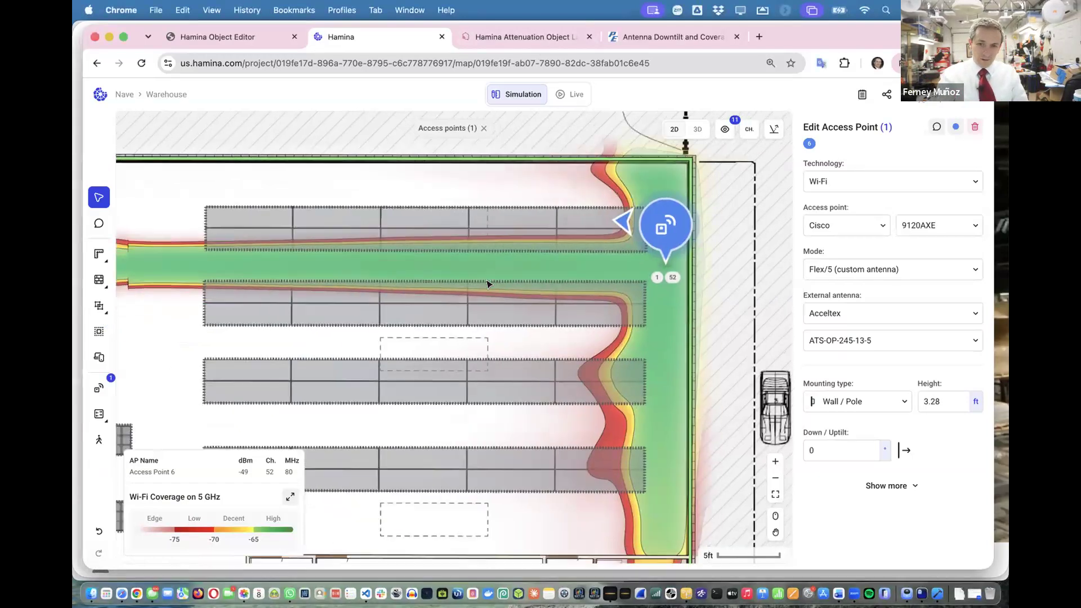
scroll(487, 282, down, 5)
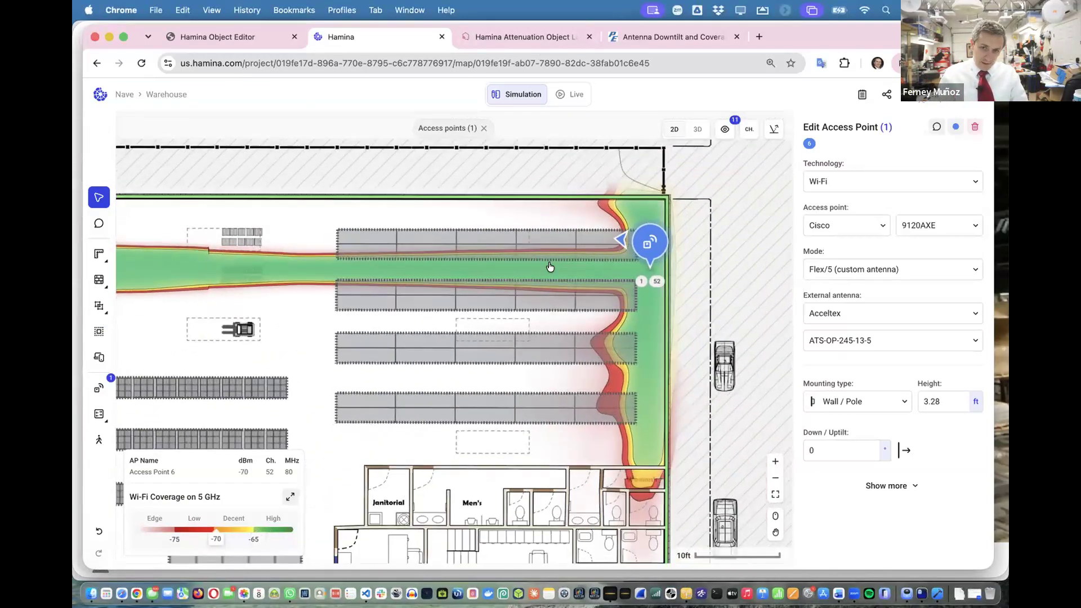
scroll(206, 258, left, 3)
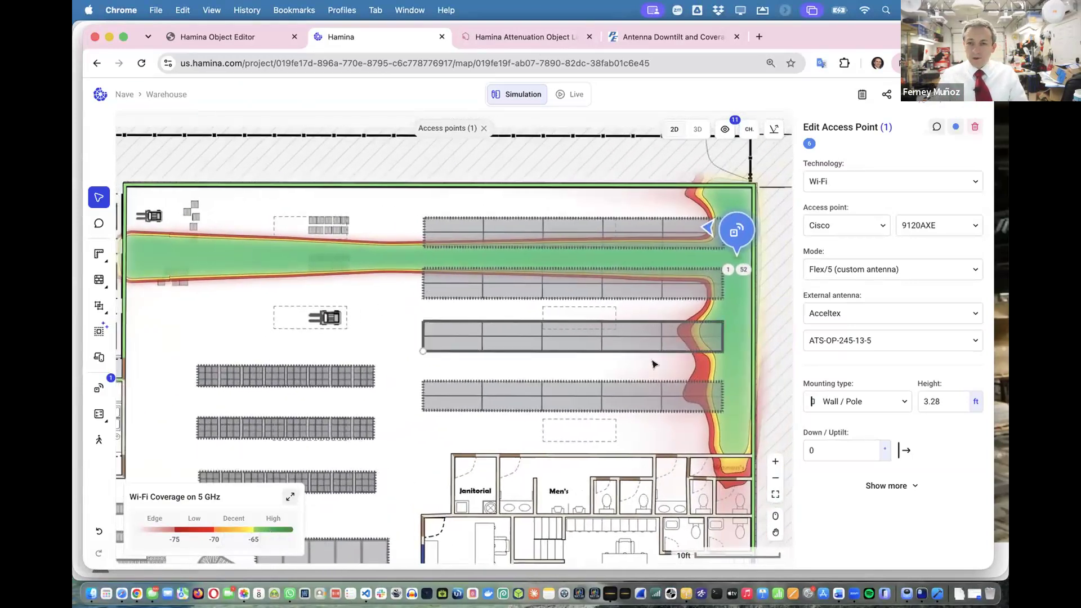
Lower the client height to 3.7 ft in the global heatmap settings
click(292, 499)
click(401, 280)
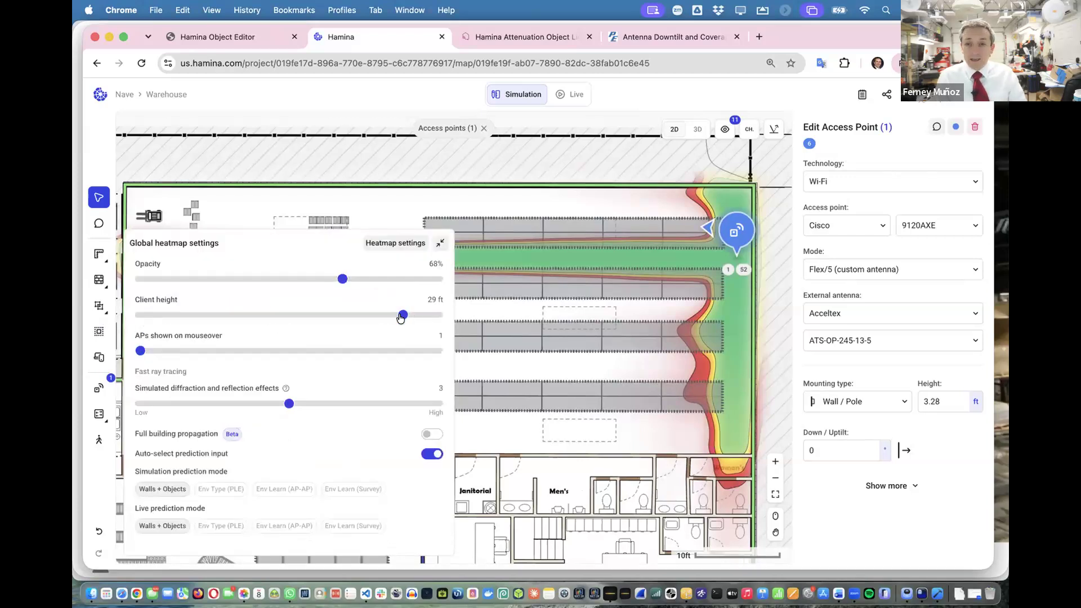
drag(401, 318, 173, 322)
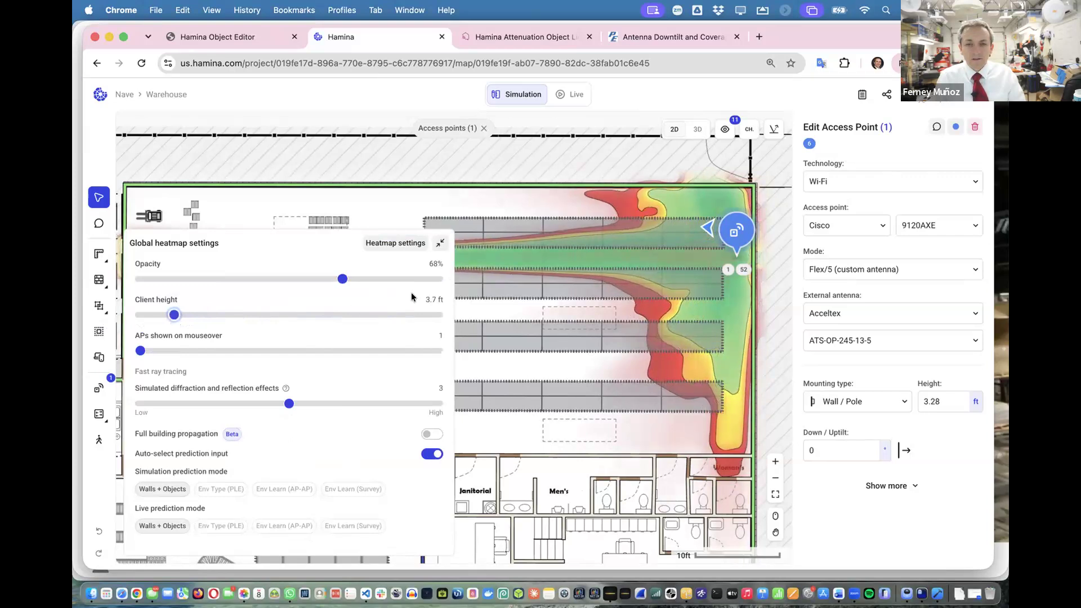
click(543, 196)
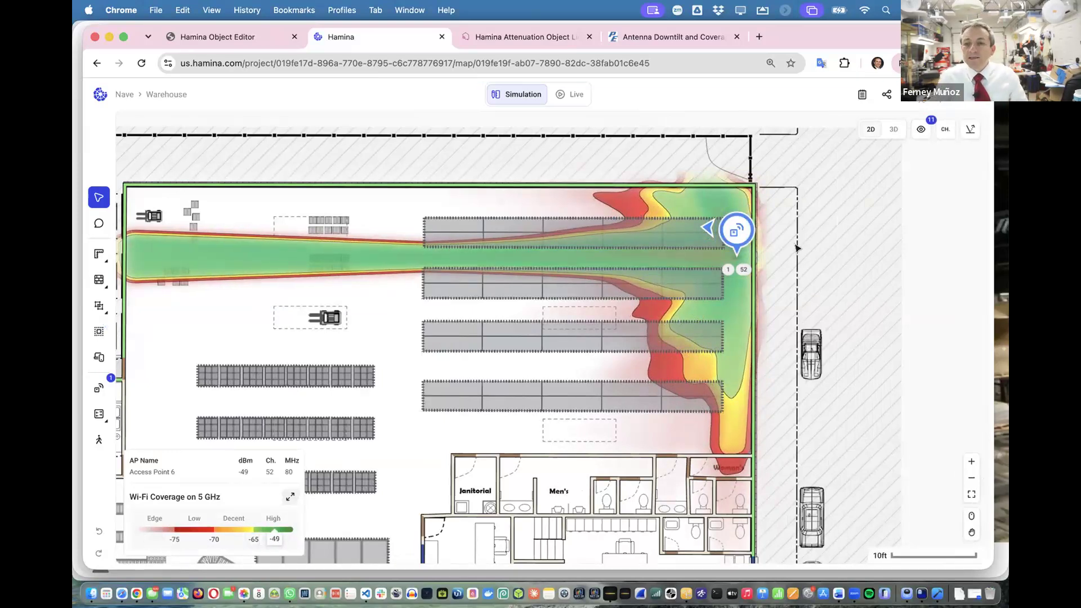
Try antenna downtilts of 20° and 30° on the wall-mounted access point to compare their coverage
click(747, 232)
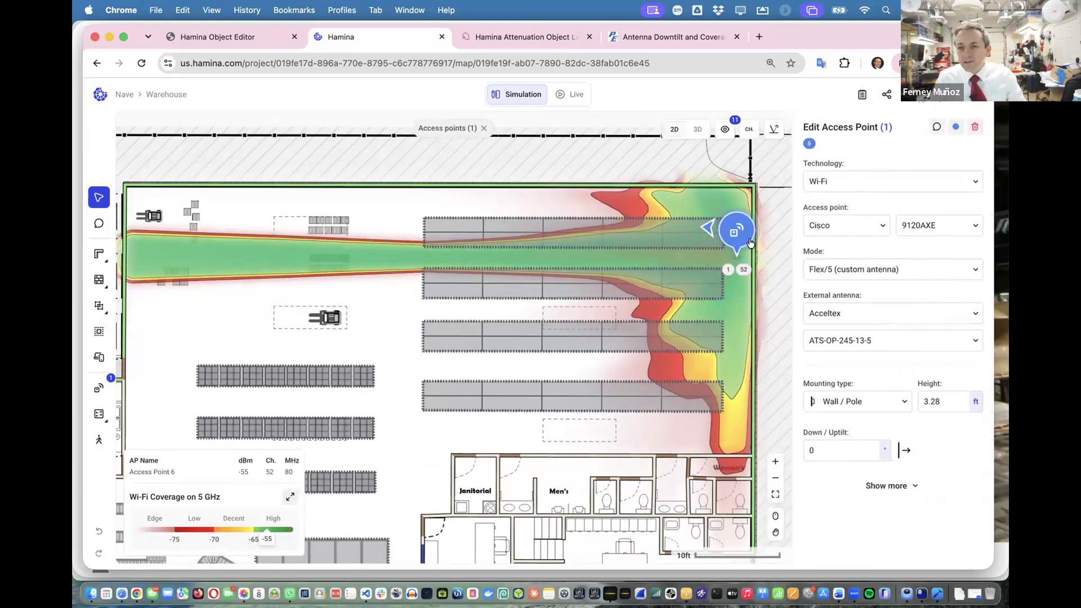
click(877, 405)
click(833, 444)
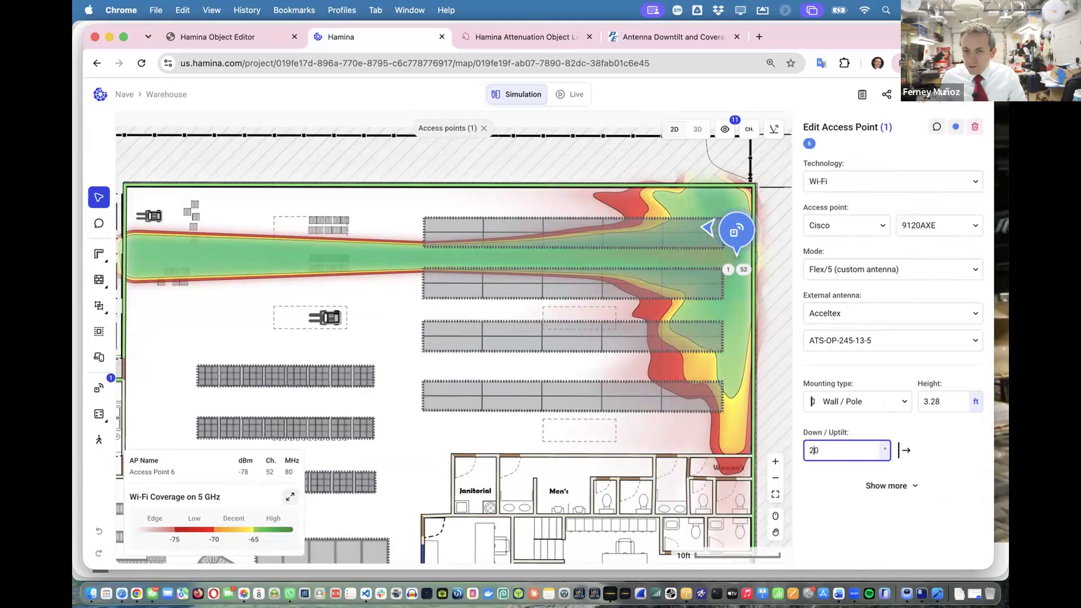
text(20)
key(Tab)
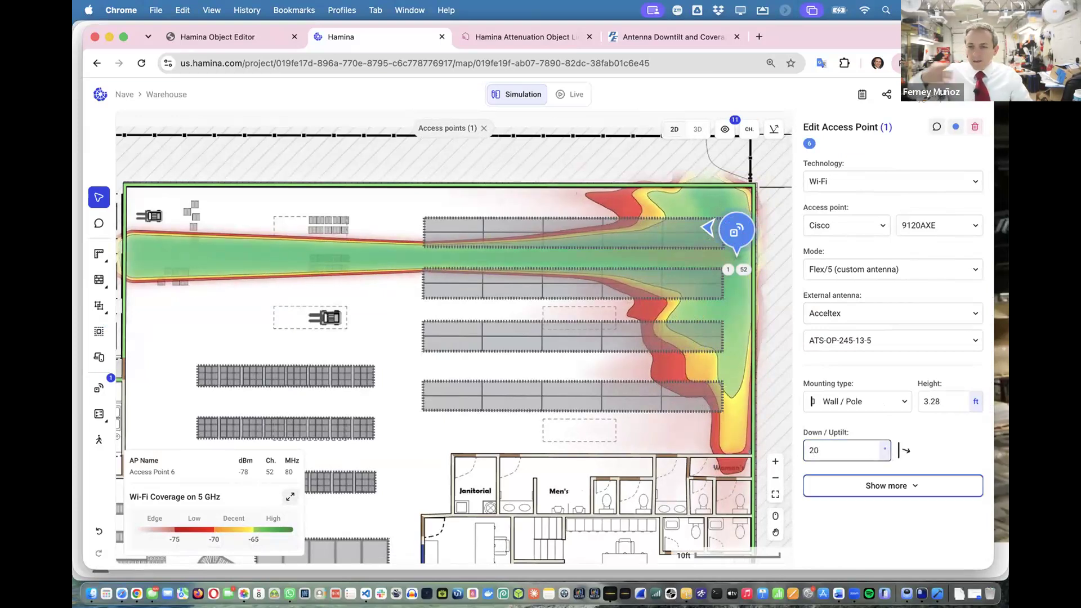
click(842, 445)
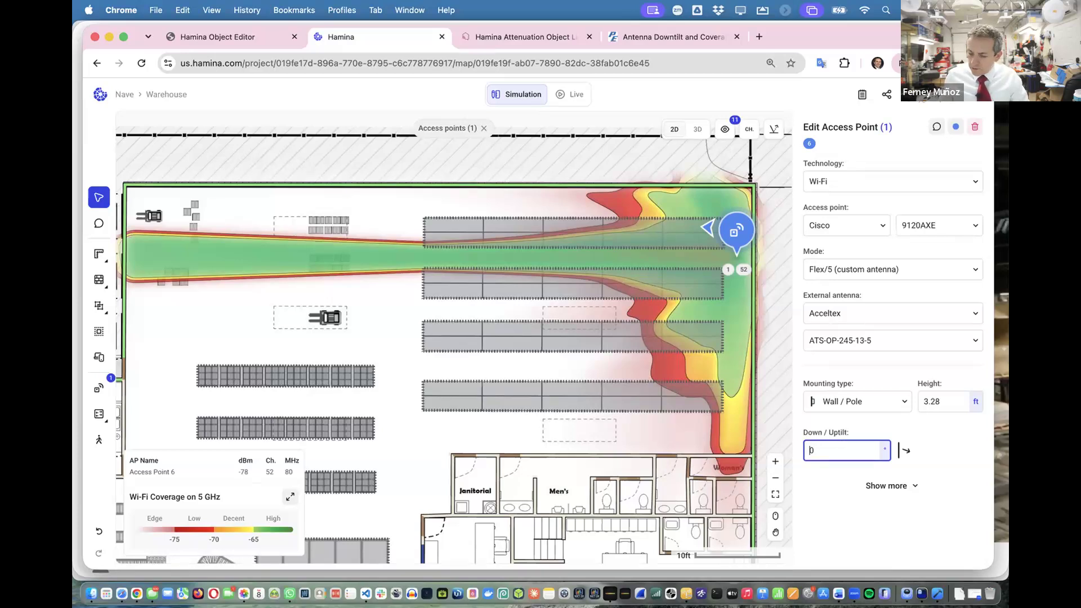
key(Tab)
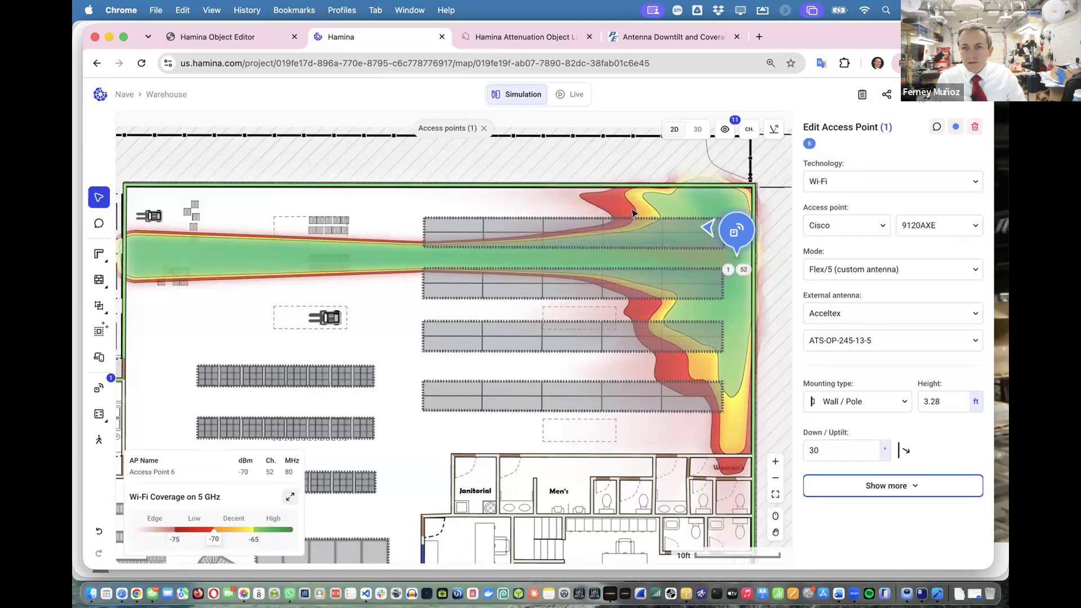
Expand the access point's additional settings and set its mounting height to 28 ft
click(890, 484)
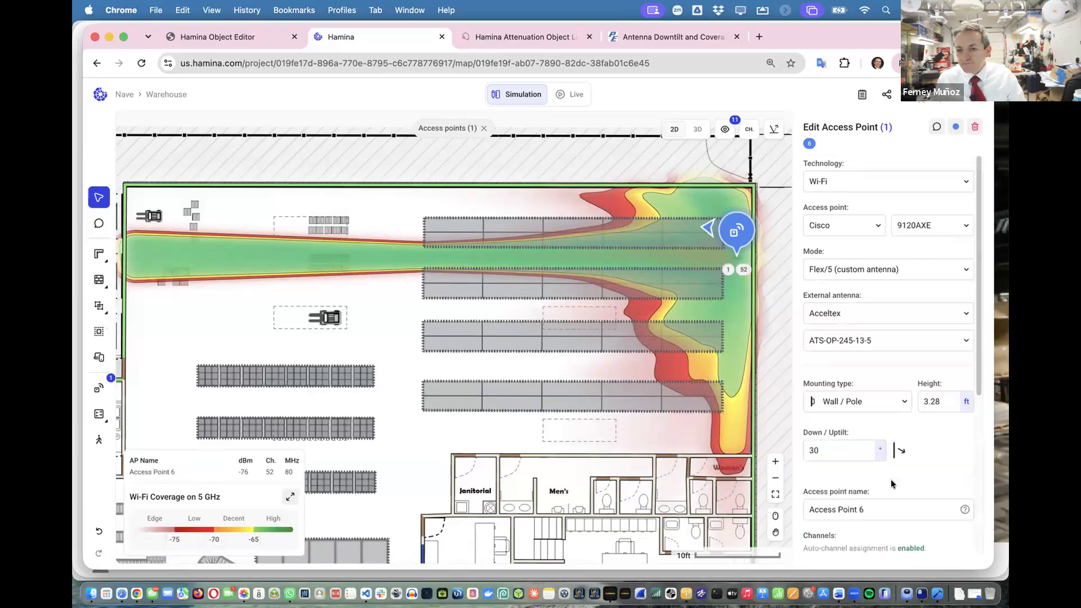
scroll(891, 479, down, 2)
scroll(896, 445, up, 2)
click(941, 408)
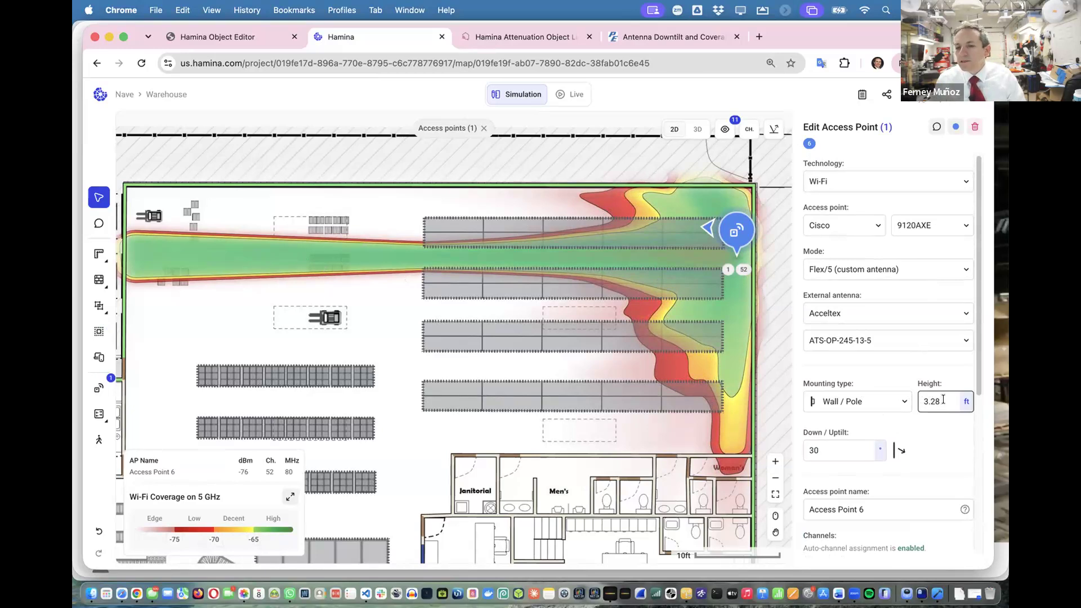
drag(943, 400, 908, 390)
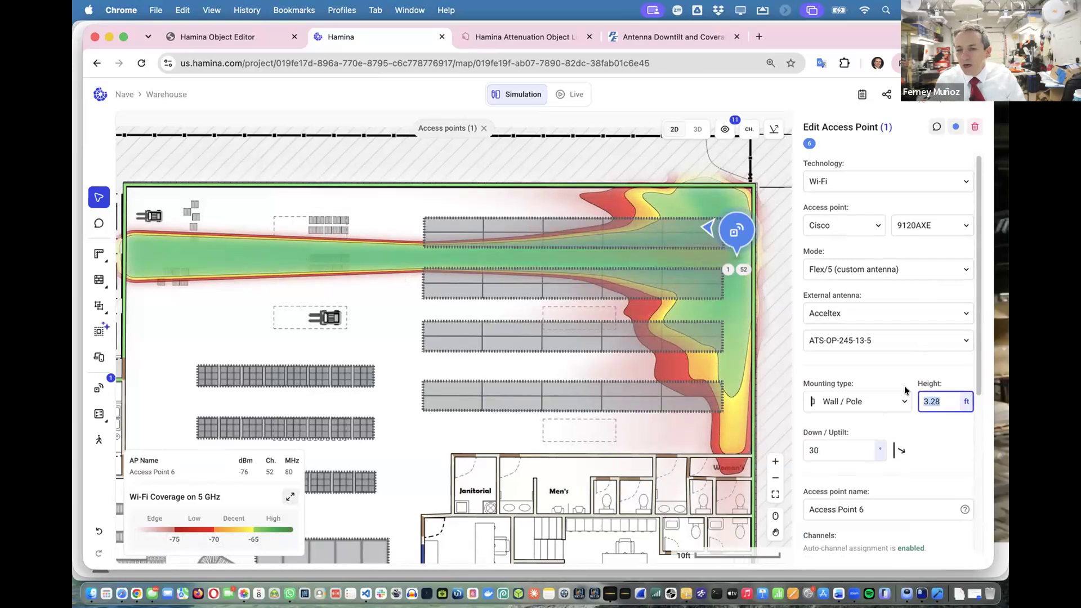
text(2)
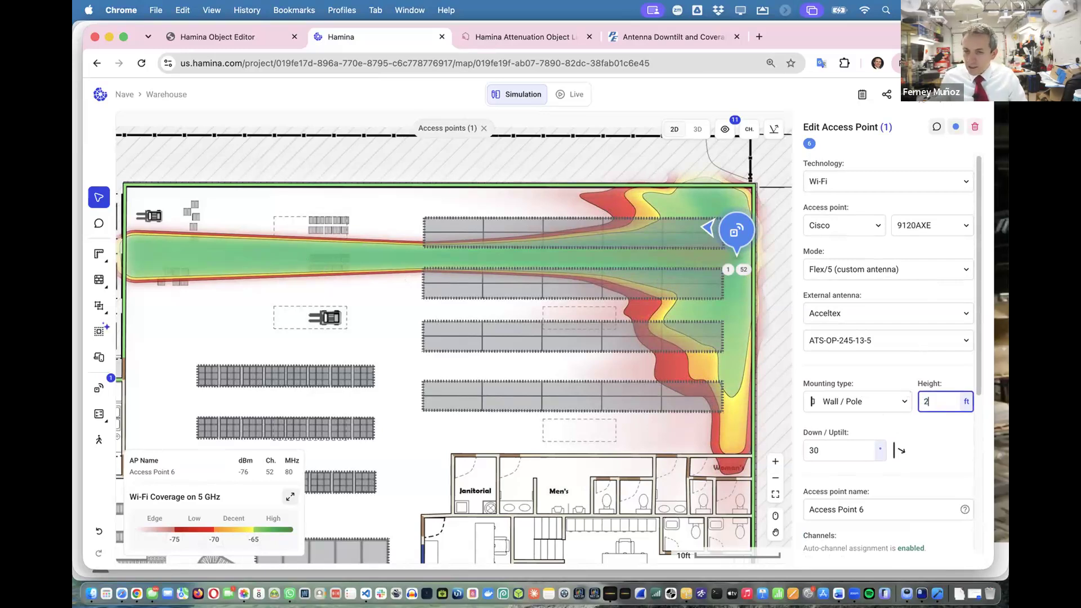
key(Tab)
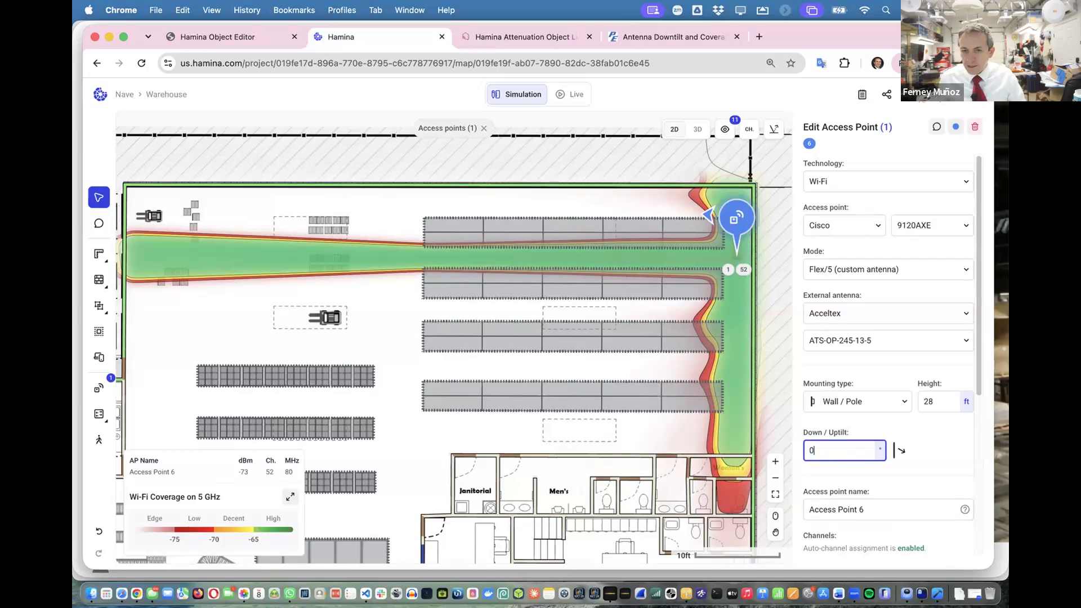
Test the access point's antenna tilt at 0°, 30° and 45° to compare coverage from the 28 ft mounting height
click(828, 496)
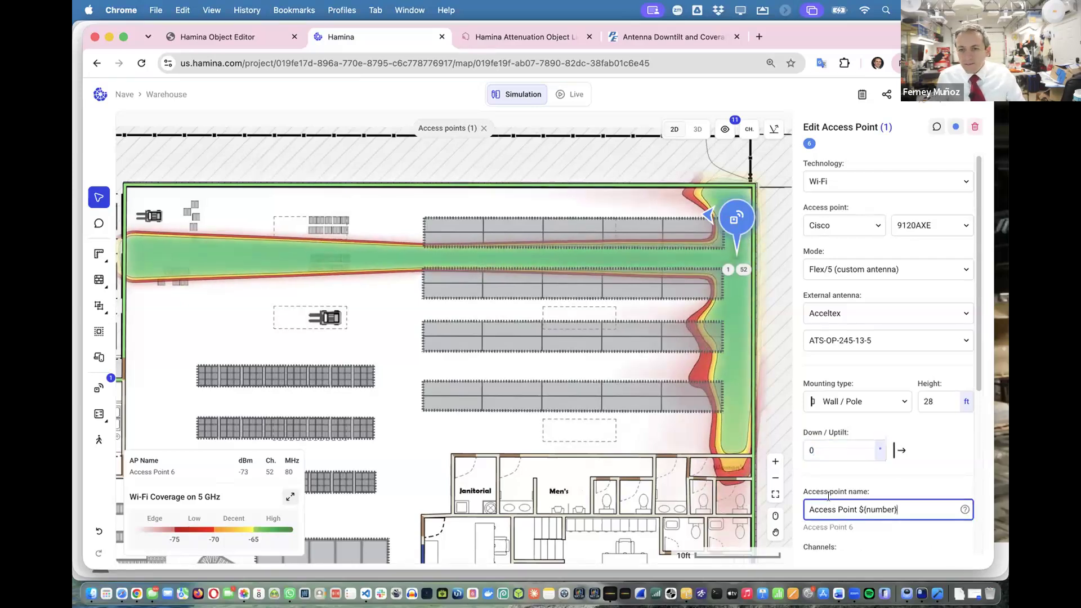
click(834, 446)
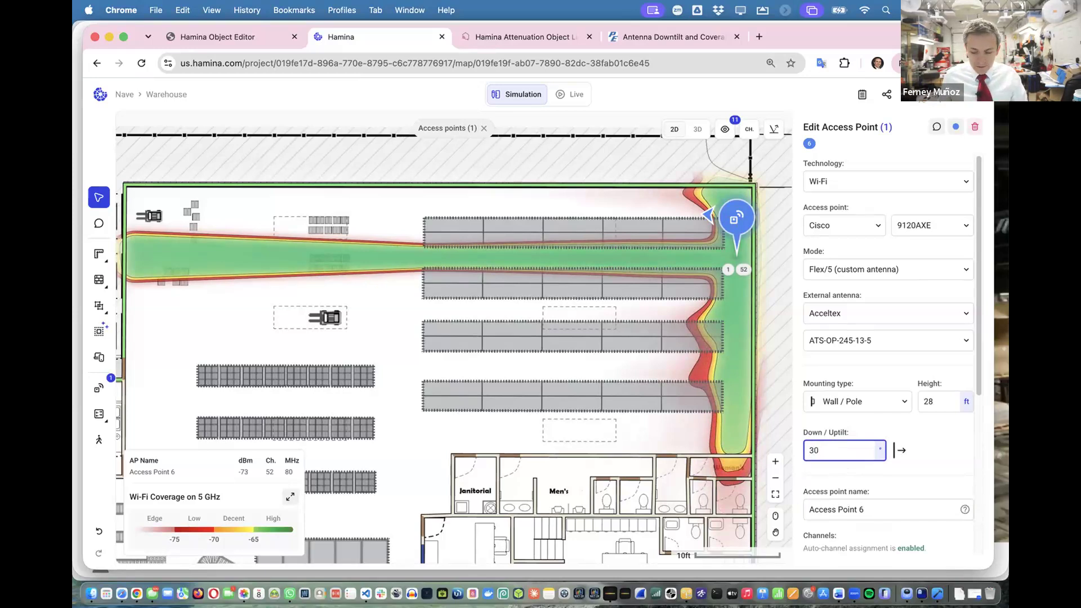
click(915, 526)
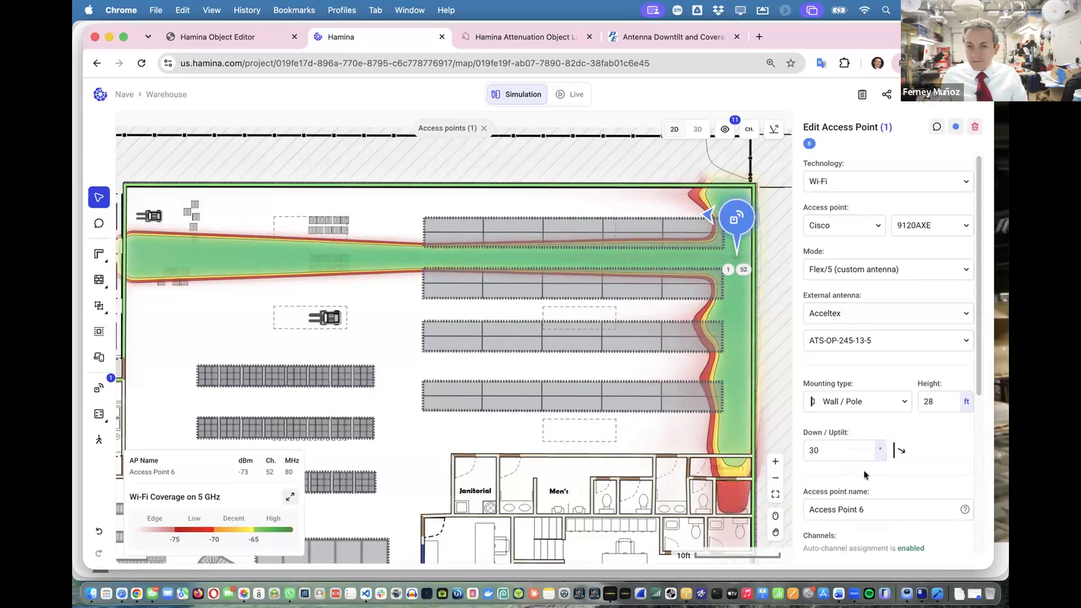
click(852, 457)
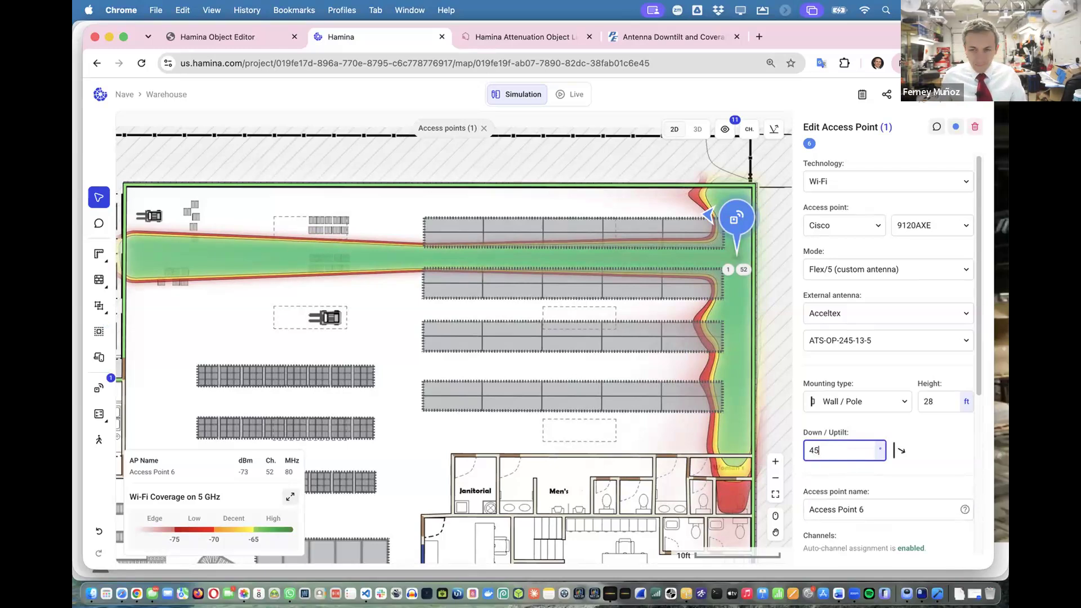
text(45)
key(Tab)
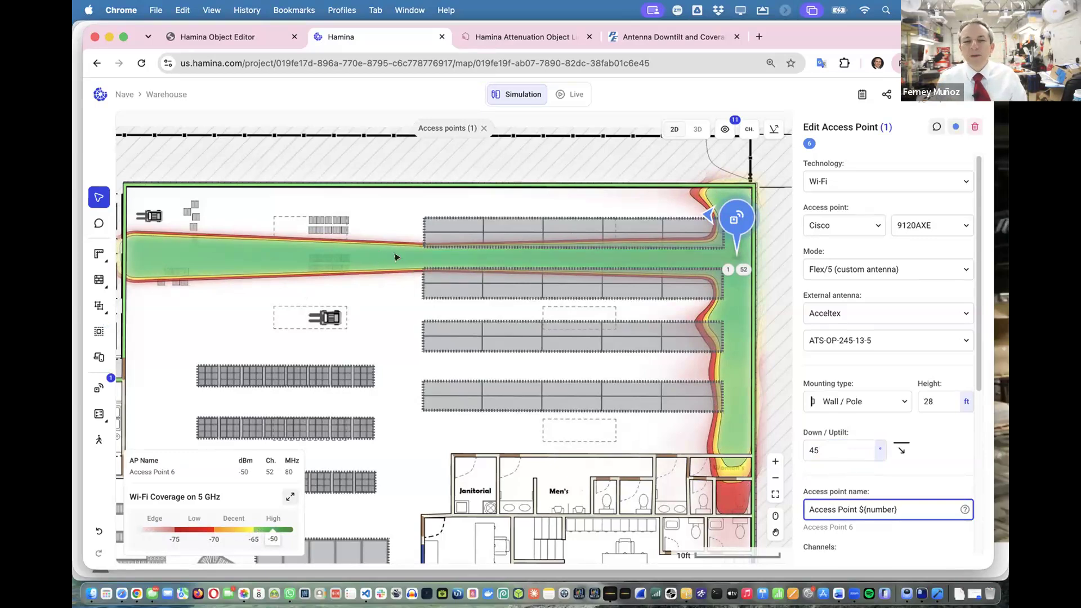
Measure the distance along the covered aisle from the truck-dock wall to the outer wall beside the access point
scroll(394, 257, down, 8)
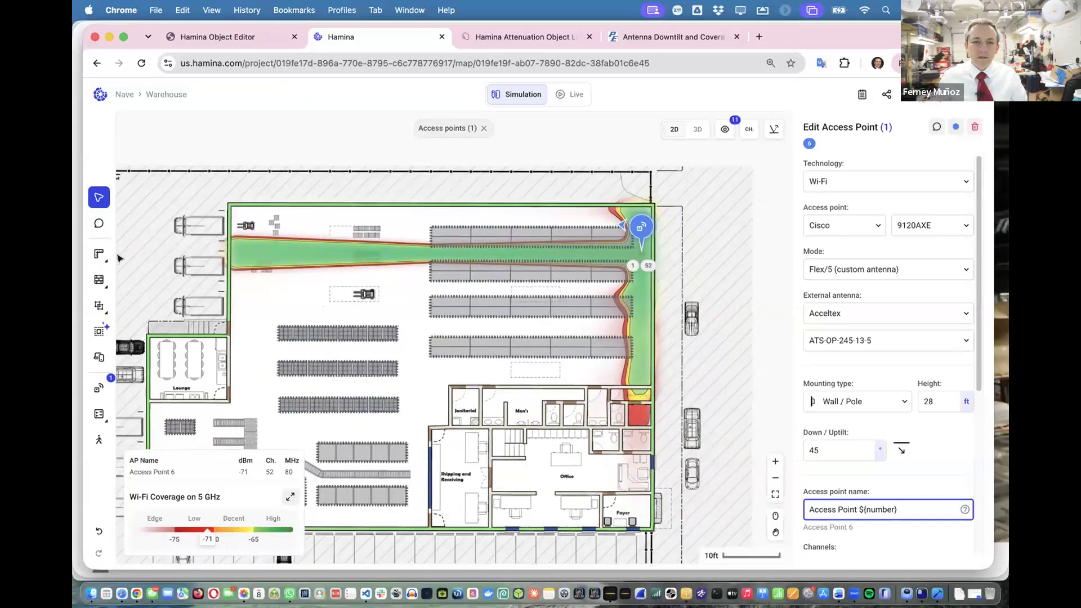
click(98, 254)
click(170, 255)
click(226, 248)
click(538, 239)
drag(614, 231, 657, 257)
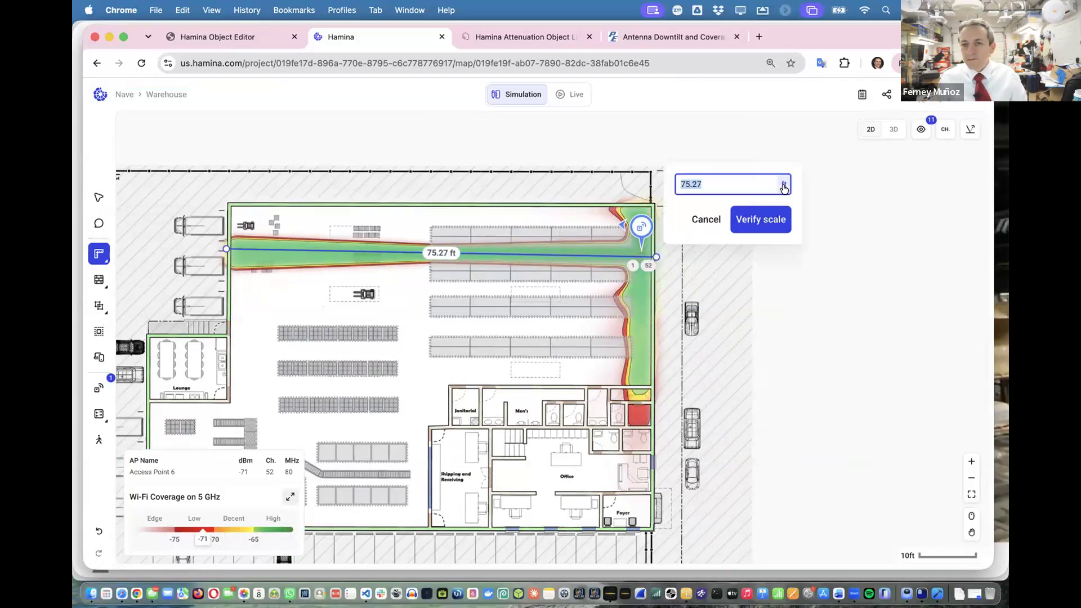
Change the units of measurement to meters in the preferences and dismiss the scale measurement
click(784, 186)
click(592, 250)
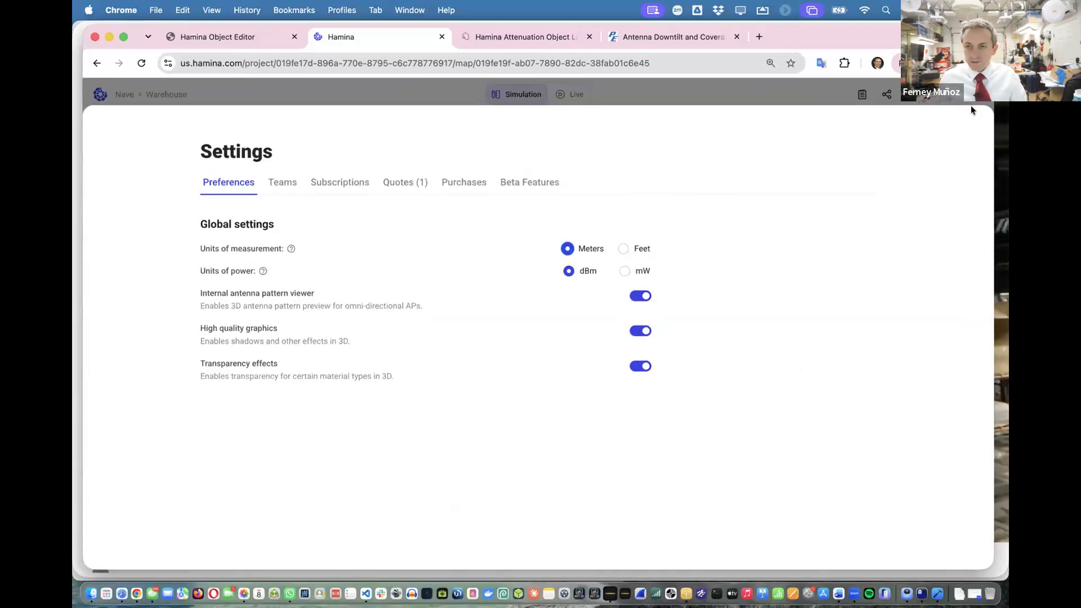
click(976, 92)
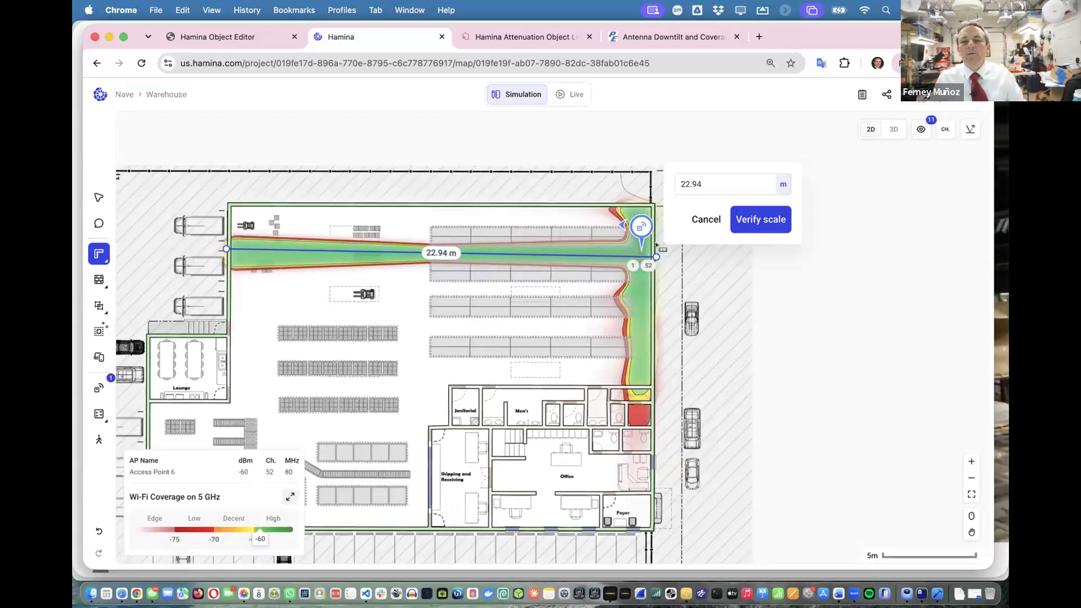
click(696, 224)
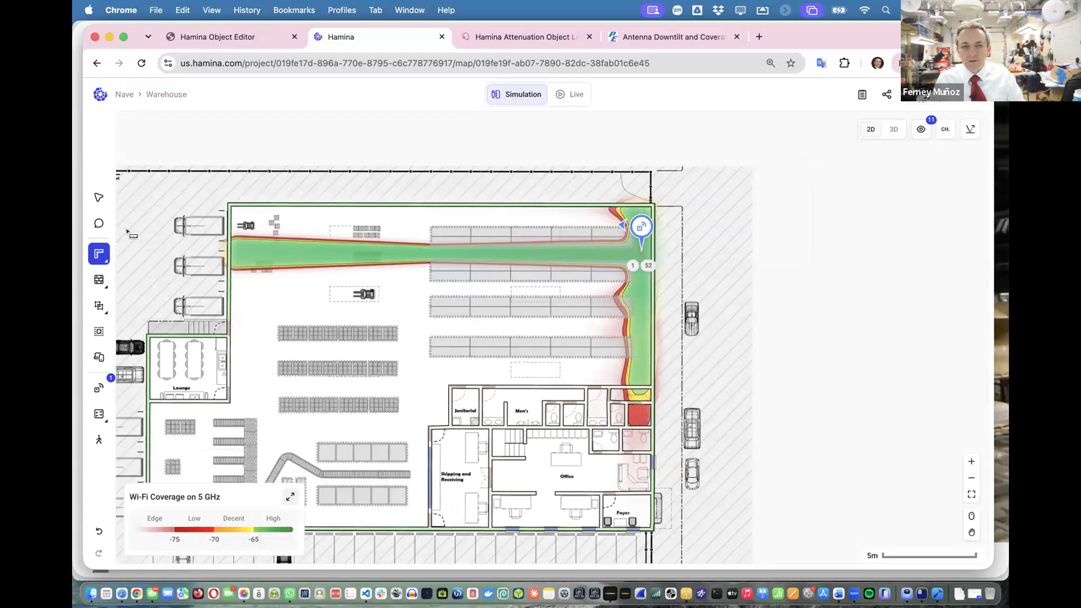
click(98, 197)
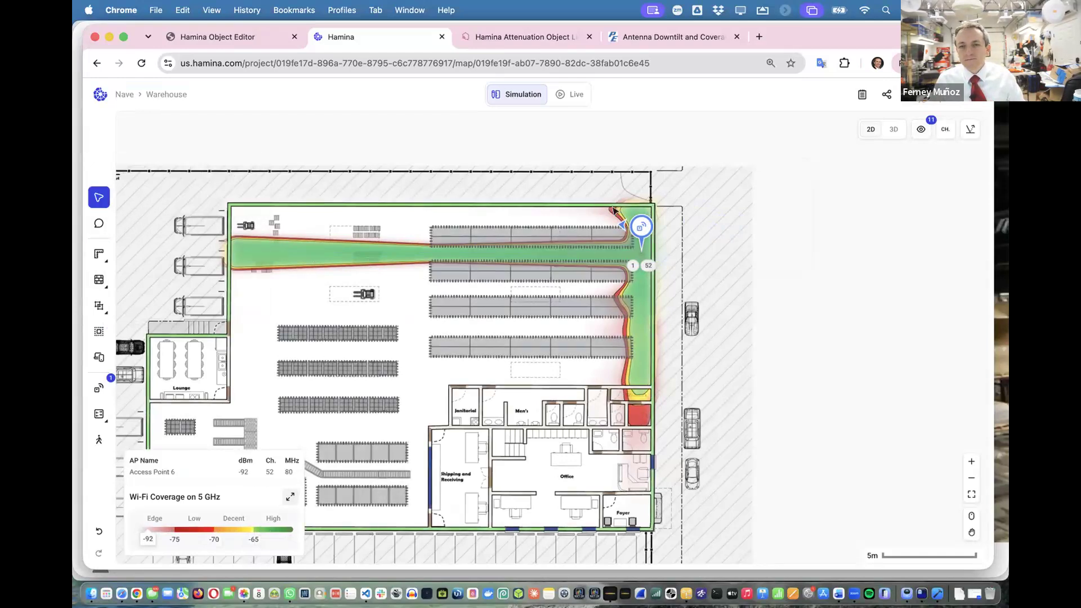
Set the downtilt of the access point at the uppermost aisle to 20°
click(641, 227)
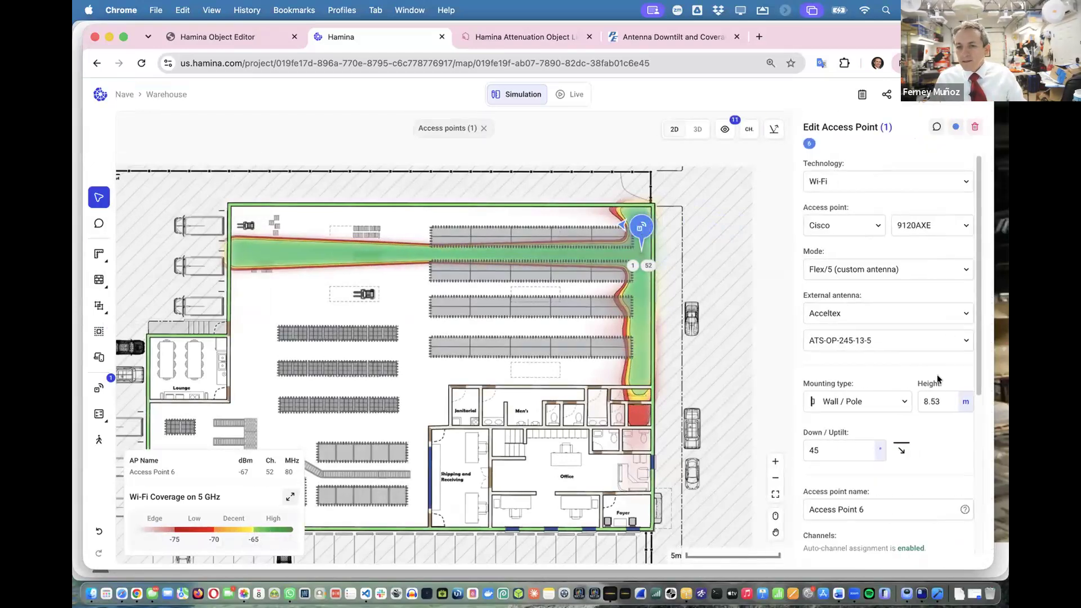
click(931, 402)
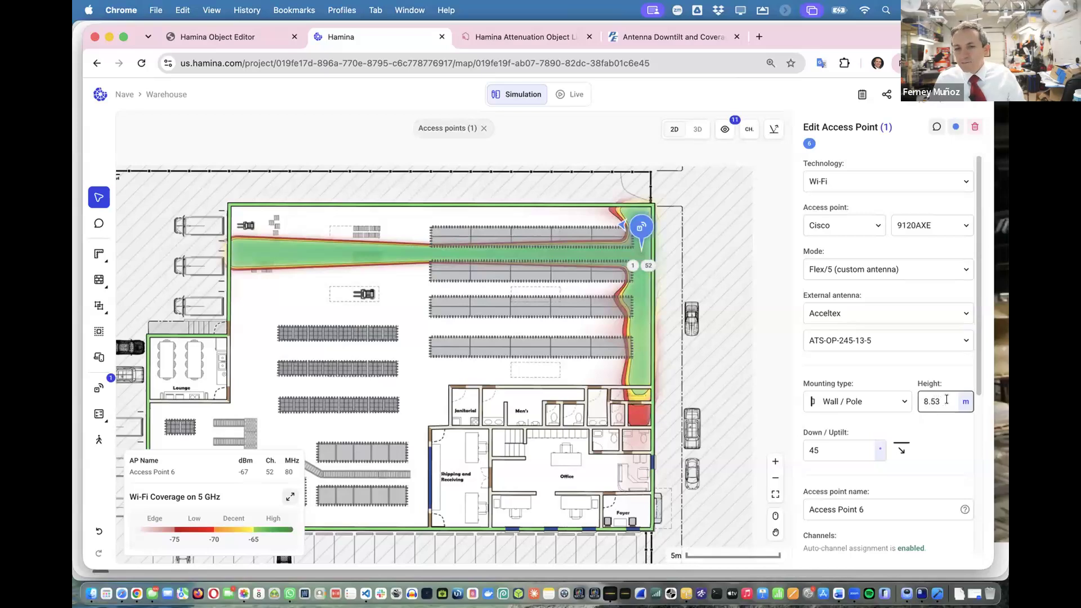
click(851, 445)
double_click(851, 445)
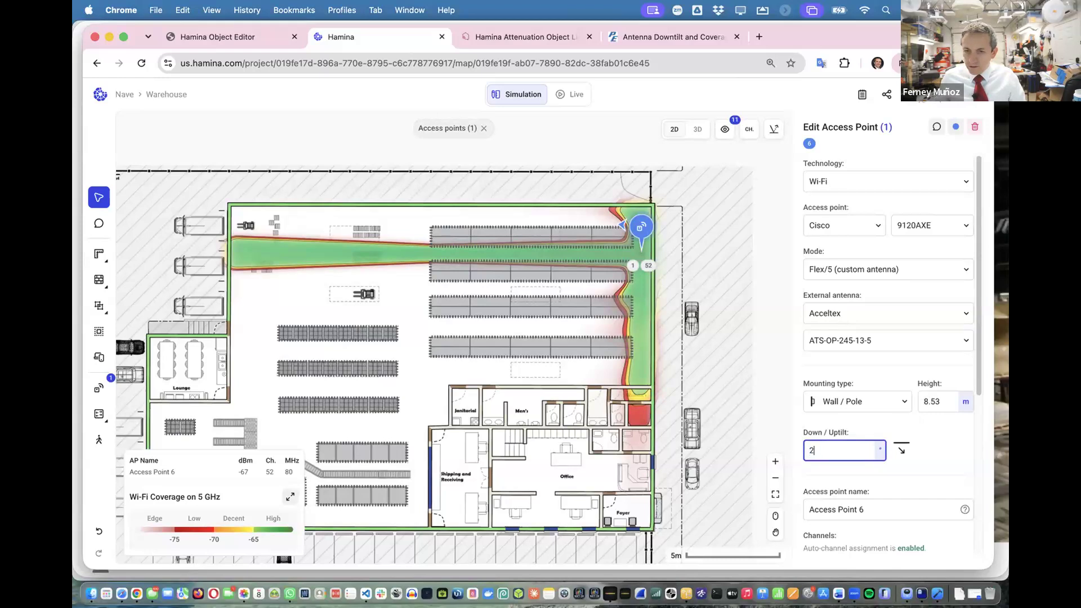
key(Tab)
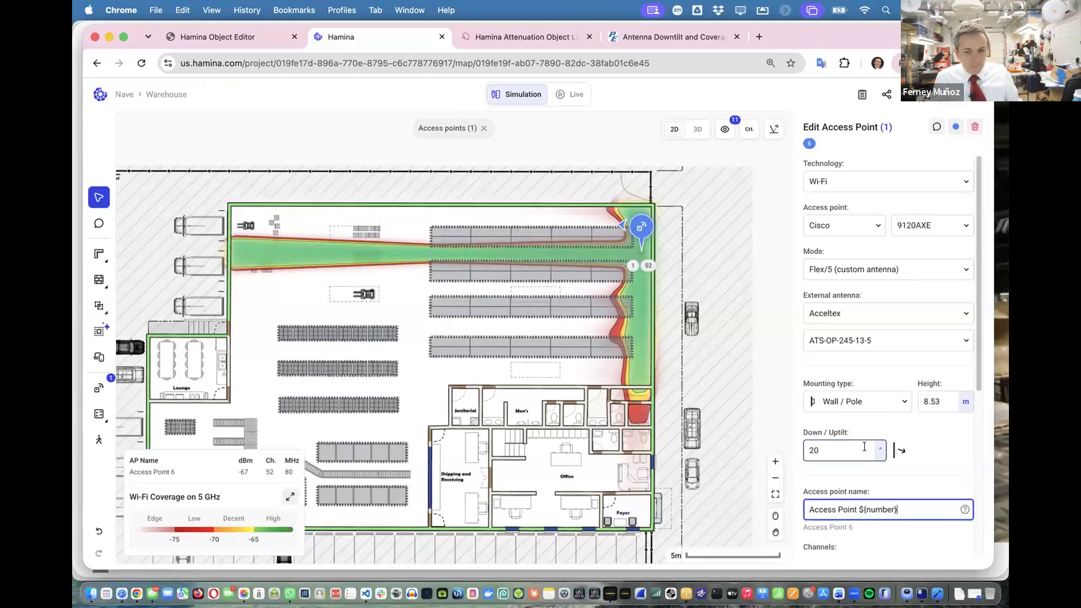
Switch to Photos and examine the tilt bracket of the mounted antenna in the Denton video up close
key(super+Tab)
key(super+Tab)
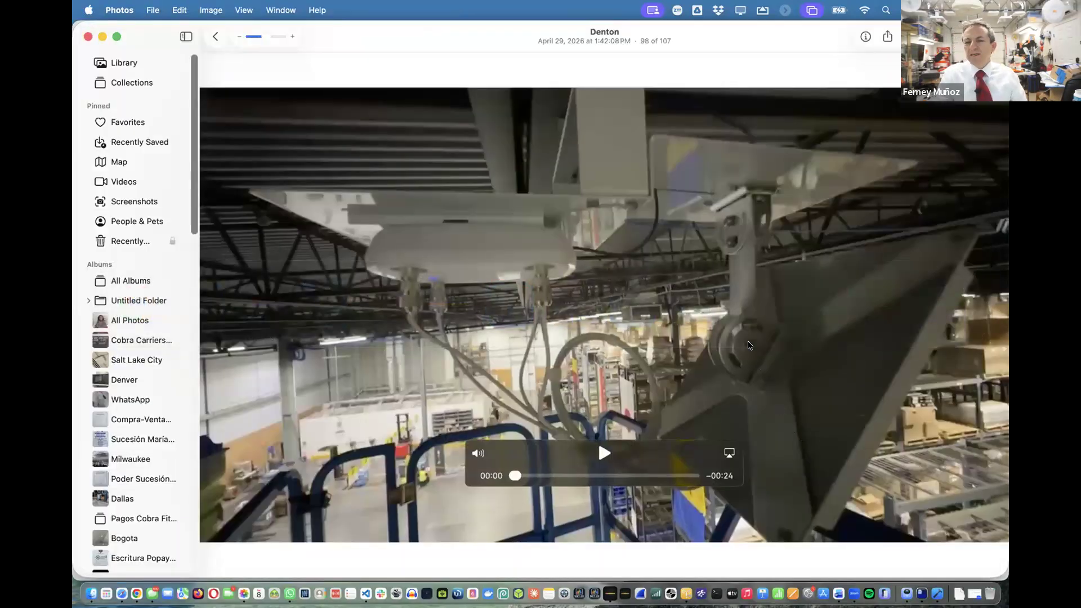
scroll(750, 346, up, 2)
scroll(750, 345, down, 2)
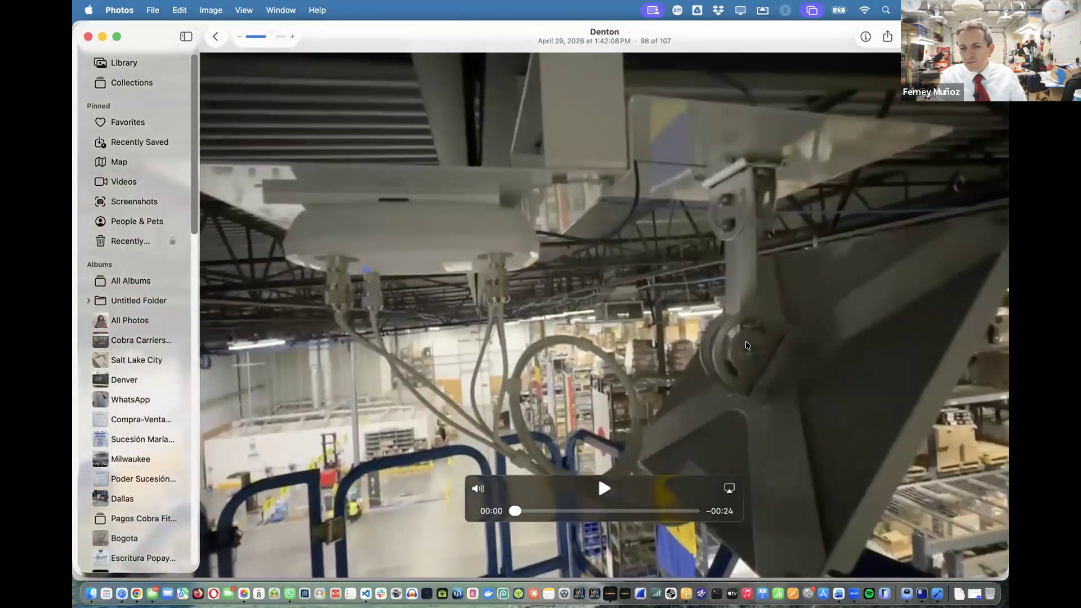
scroll(748, 345, down, 1)
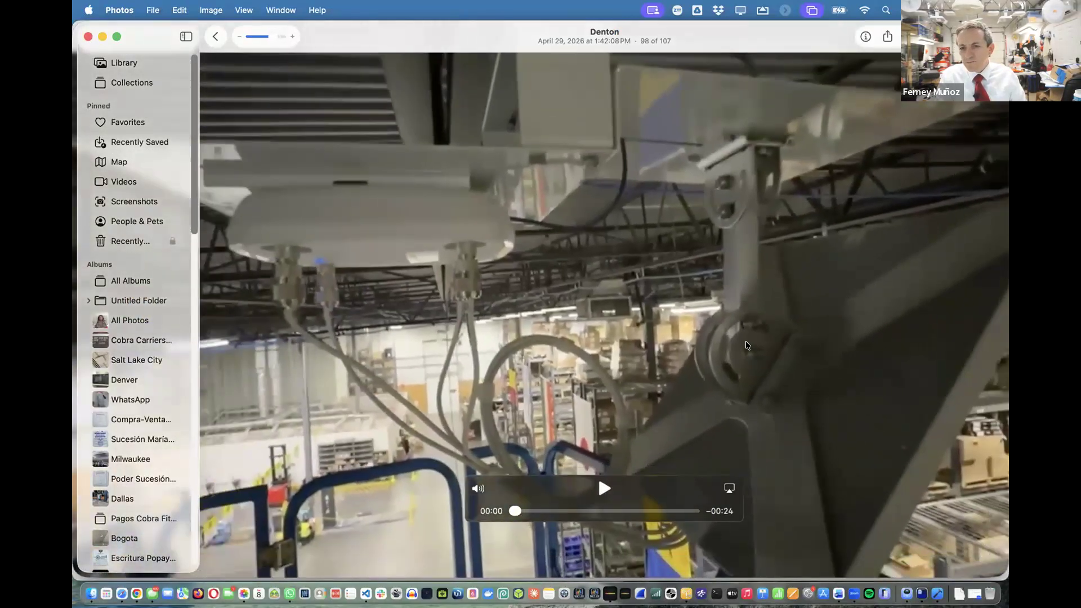
scroll(757, 333, down, 2)
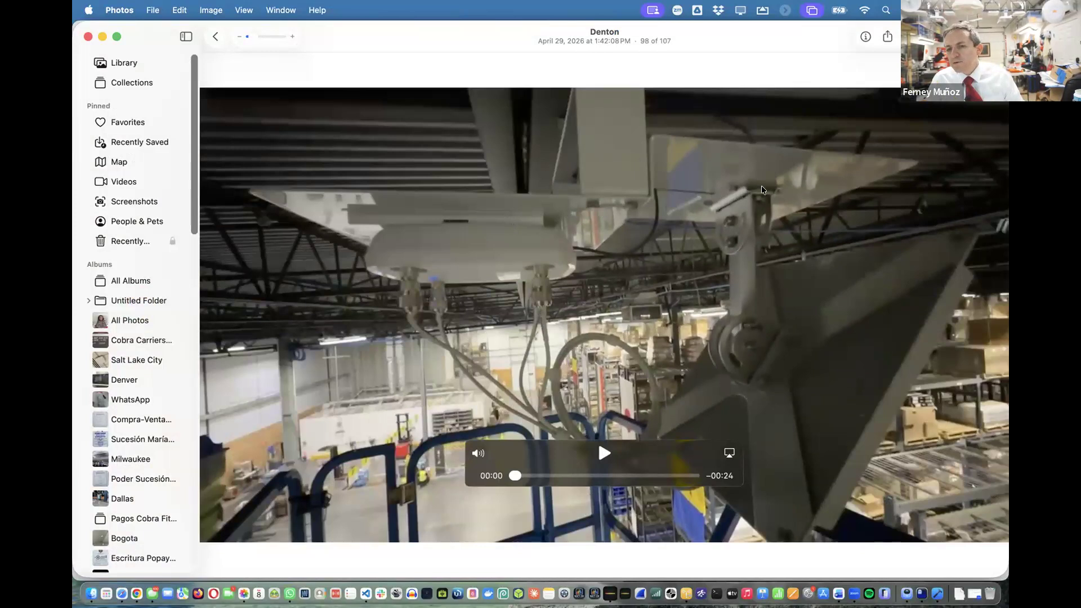
Switch back to Hamina in Chrome, duplicate the access point and place the copy at the outer-wall end of the second aisle
key(super+Tab)
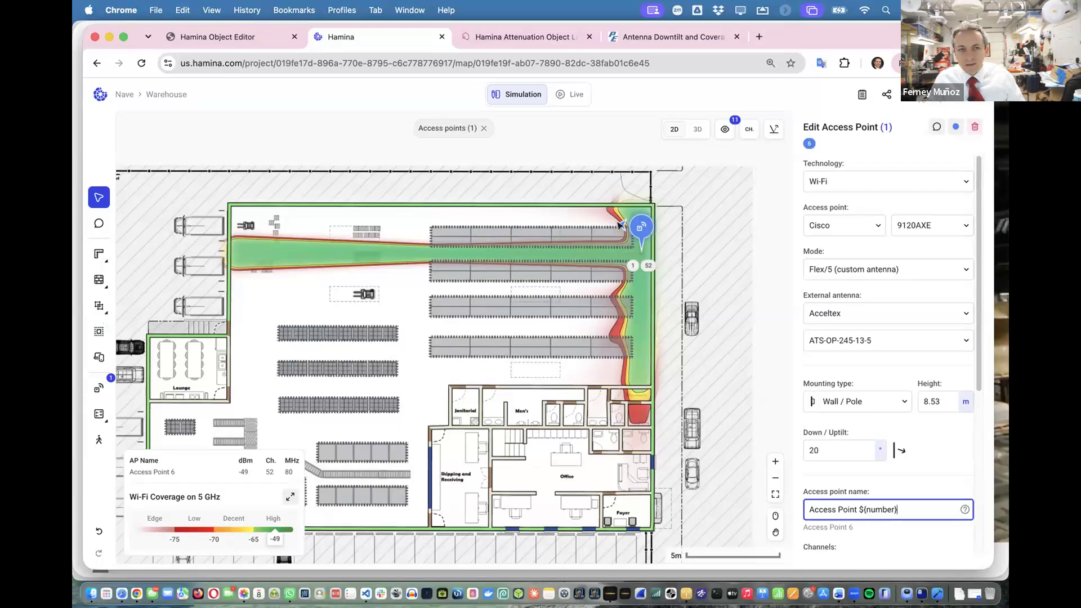
click(636, 226)
key(super+c)
key(super+v)
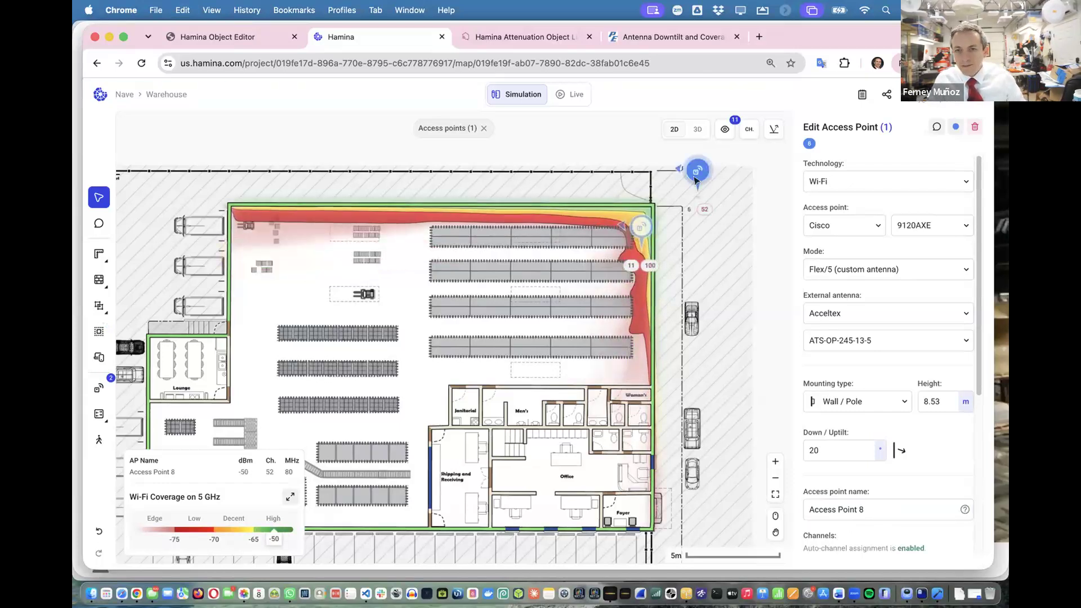
drag(698, 170, 640, 259)
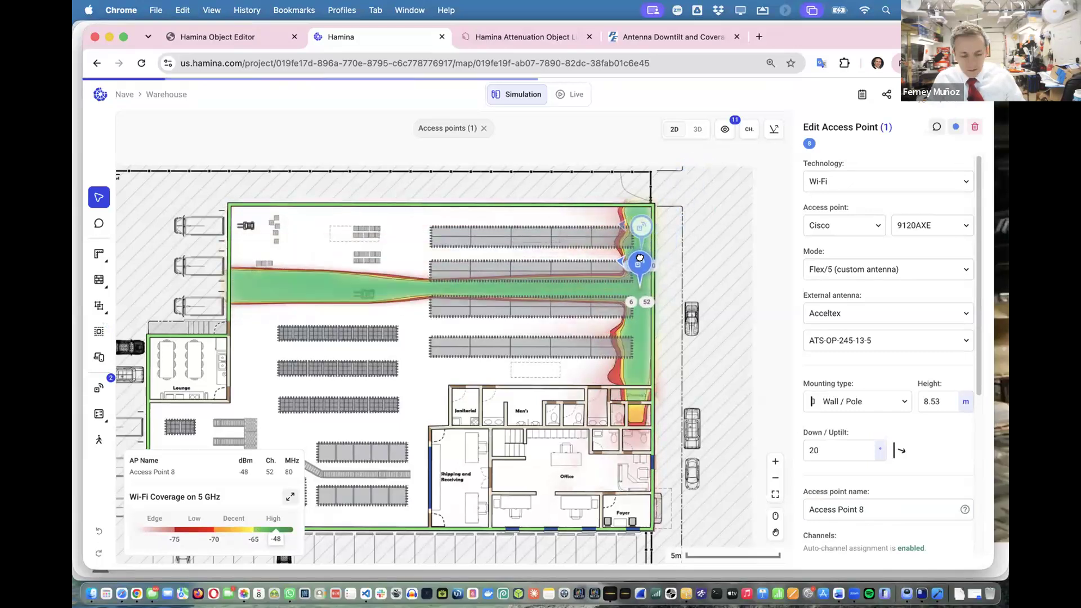
Duplicate the access point and place the copy at the outer-wall end of the third aisle
key(super+v)
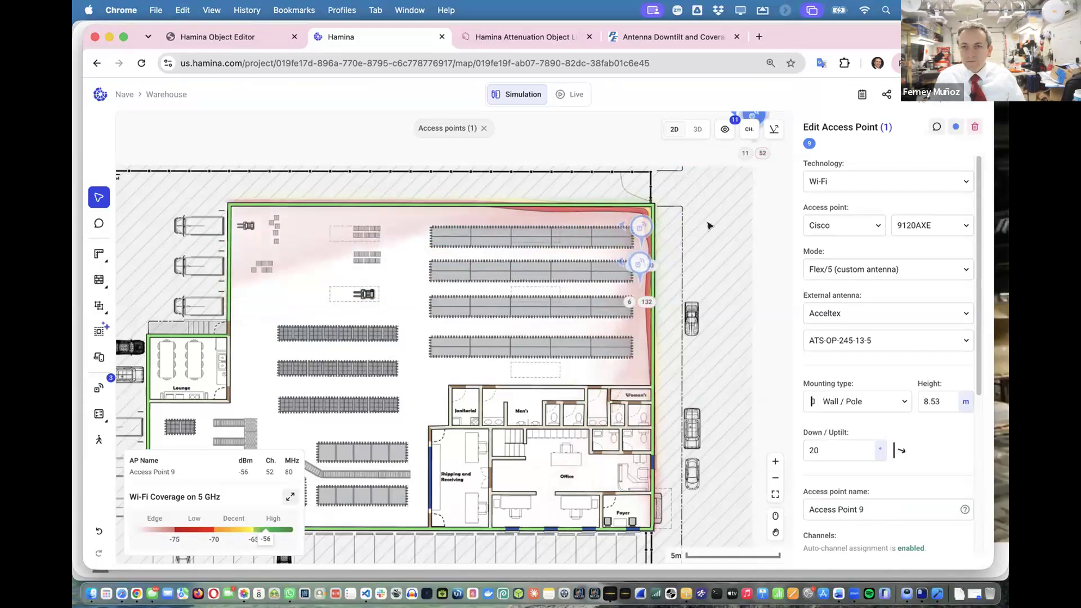
scroll(710, 225, up, 1)
scroll(710, 225, right, 1)
drag(701, 164, 586, 354)
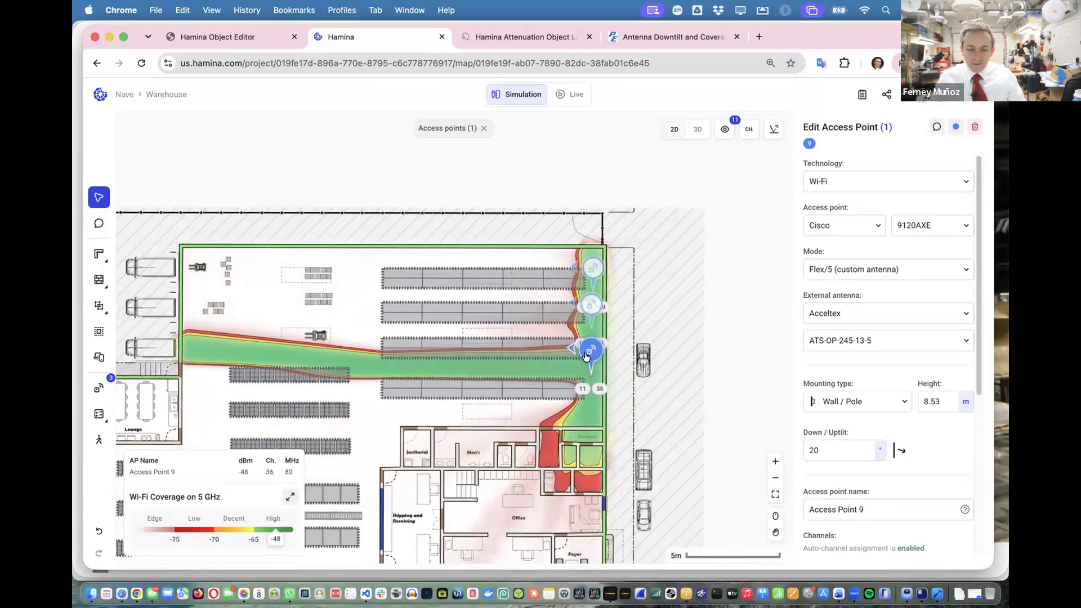
Duplicate the third-aisle access point, place the copy at the outer-wall end of the fourth aisle, and show the combined coverage
key(super+c)
key(super+v)
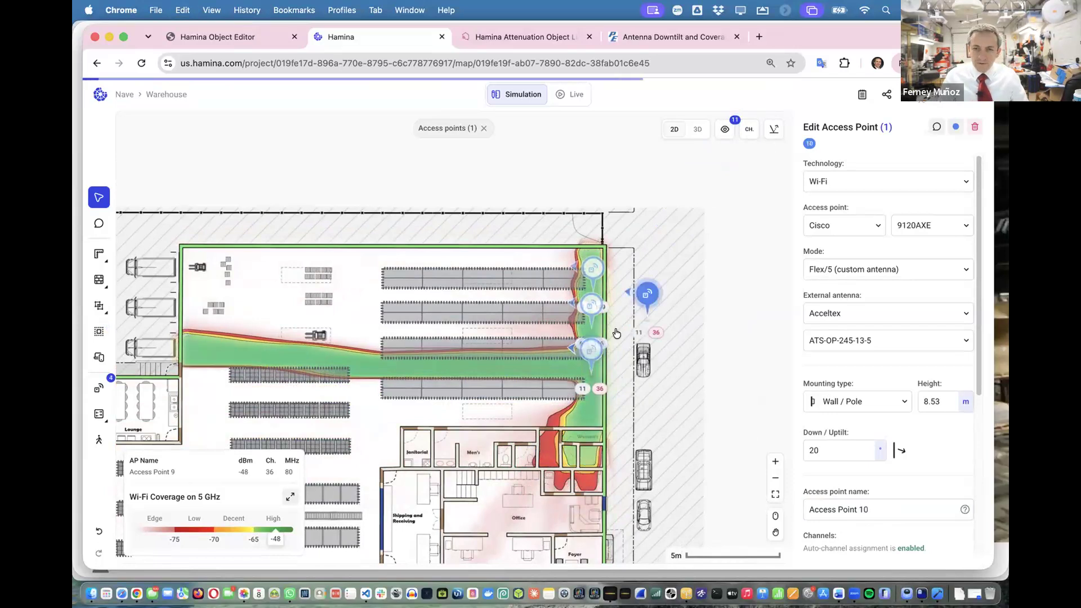
mouse_move(648, 293)
mouse_down()
mouse_move(592, 374)
mouse_move(595, 393)
mouse_up()
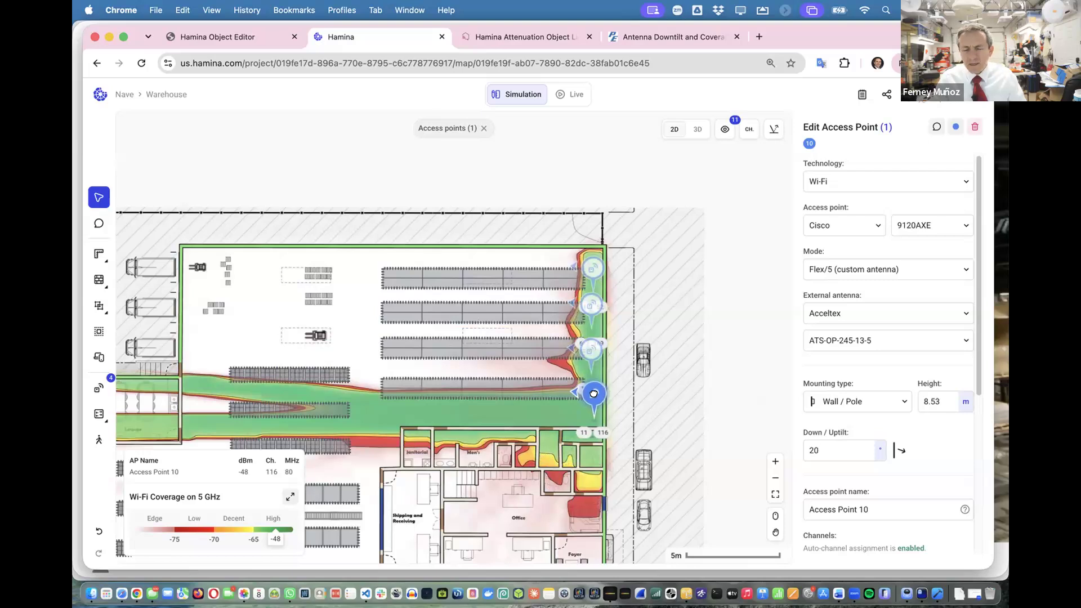
click(420, 429)
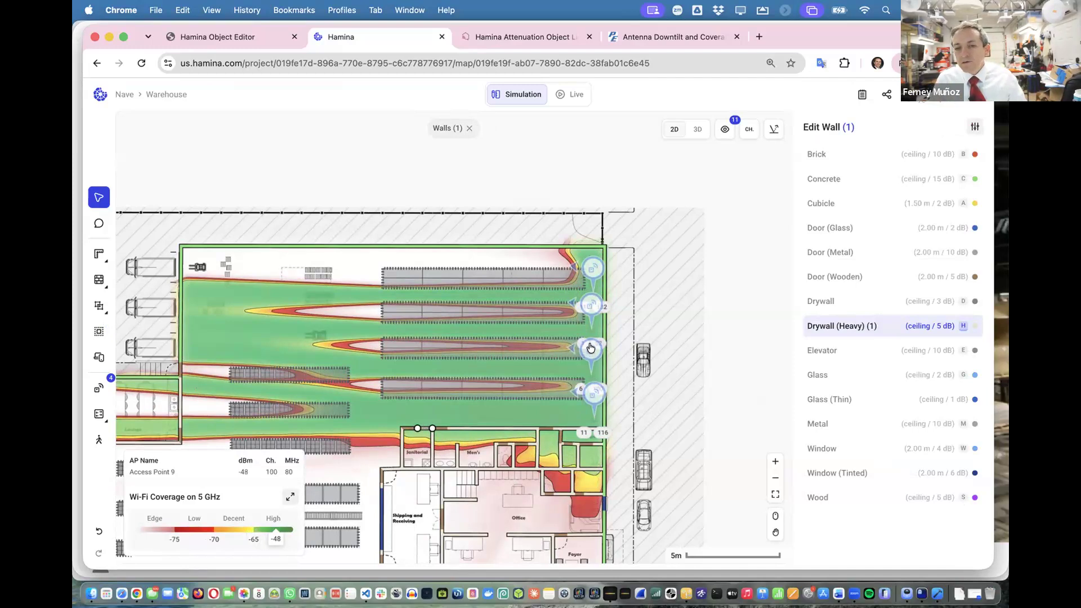
Move Access Point 6 up into the building corner and place a copy near the upper loading docks, facing the racks
drag(590, 266, 587, 233)
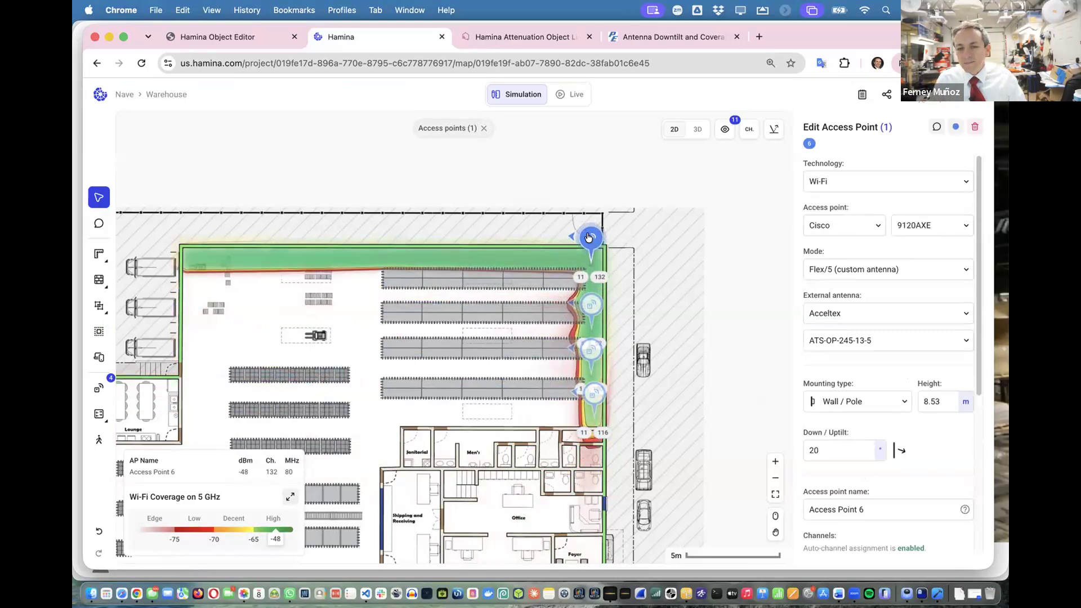
key(super+v)
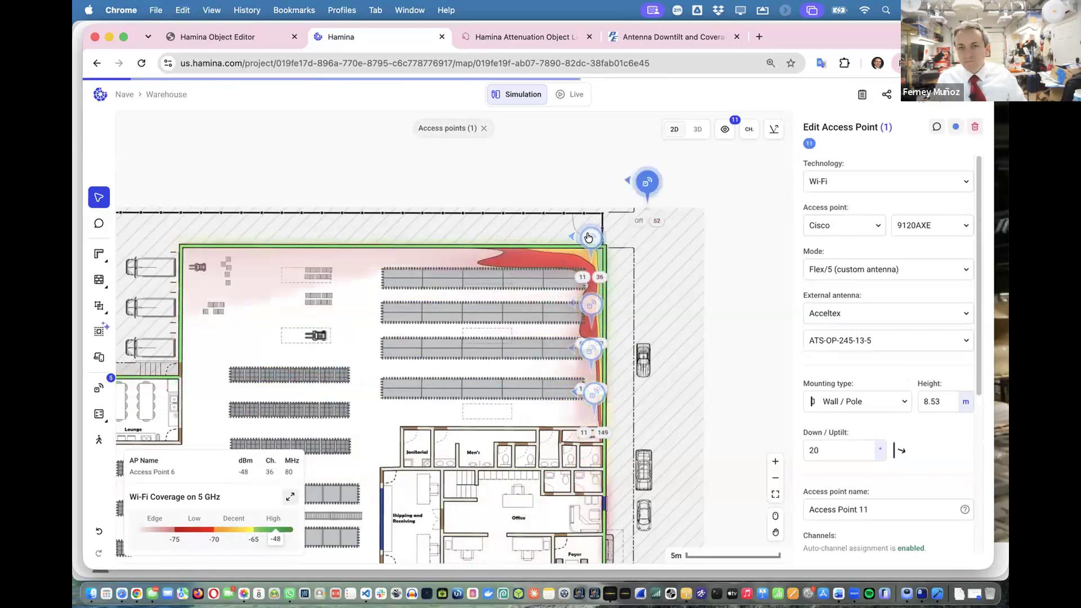
drag(647, 182, 184, 274)
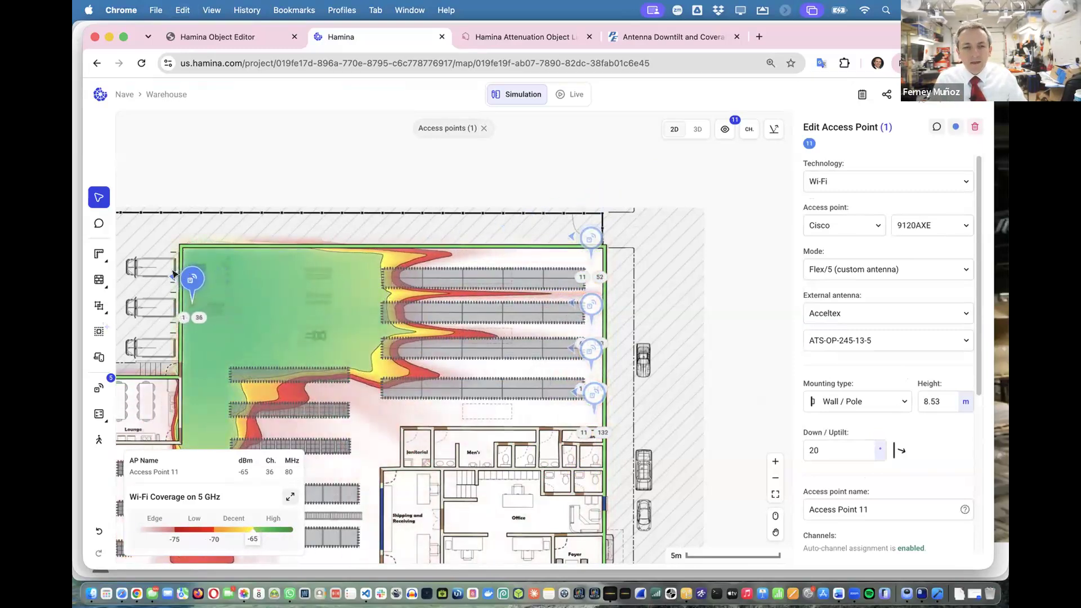
drag(175, 267, 224, 274)
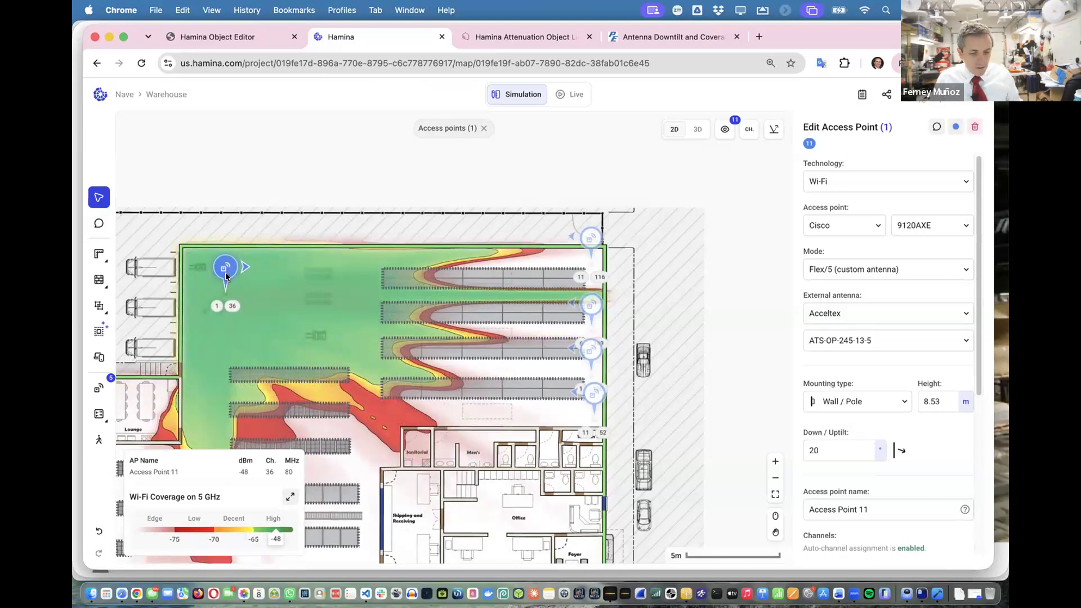
Check the antenna mount in the Denton video in Photos, return to Hamina in Chrome and show Access Point 8's coverage
key(super+Tab)
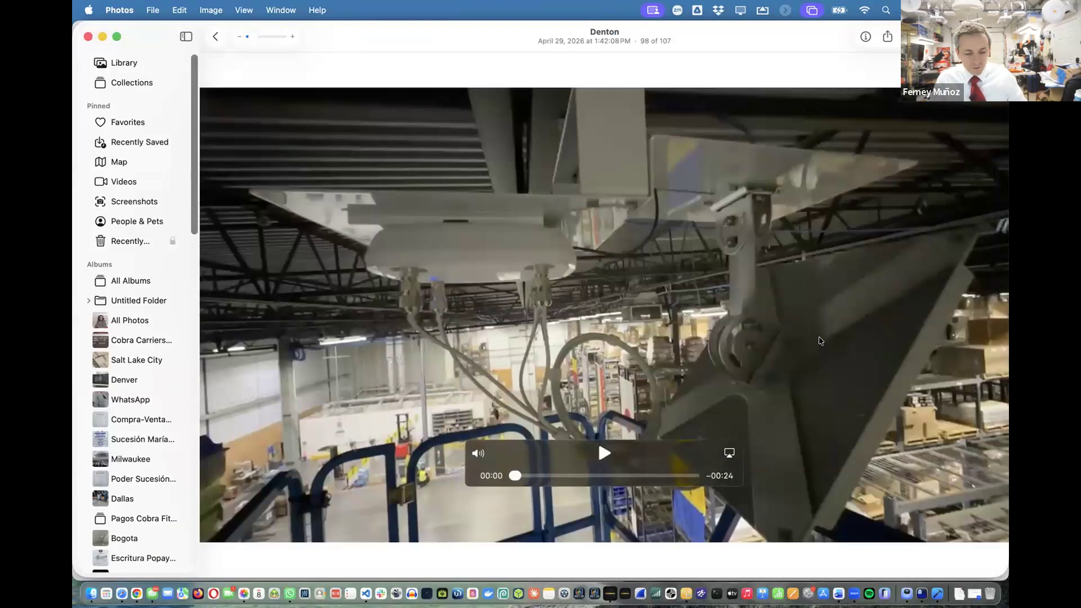
key(super+Tab)
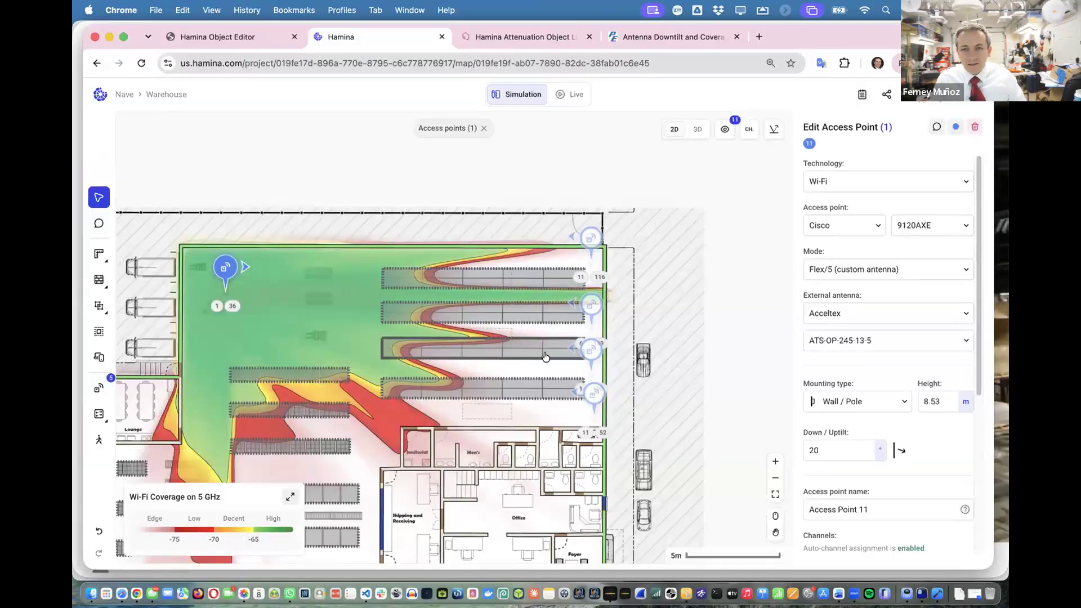
click(595, 307)
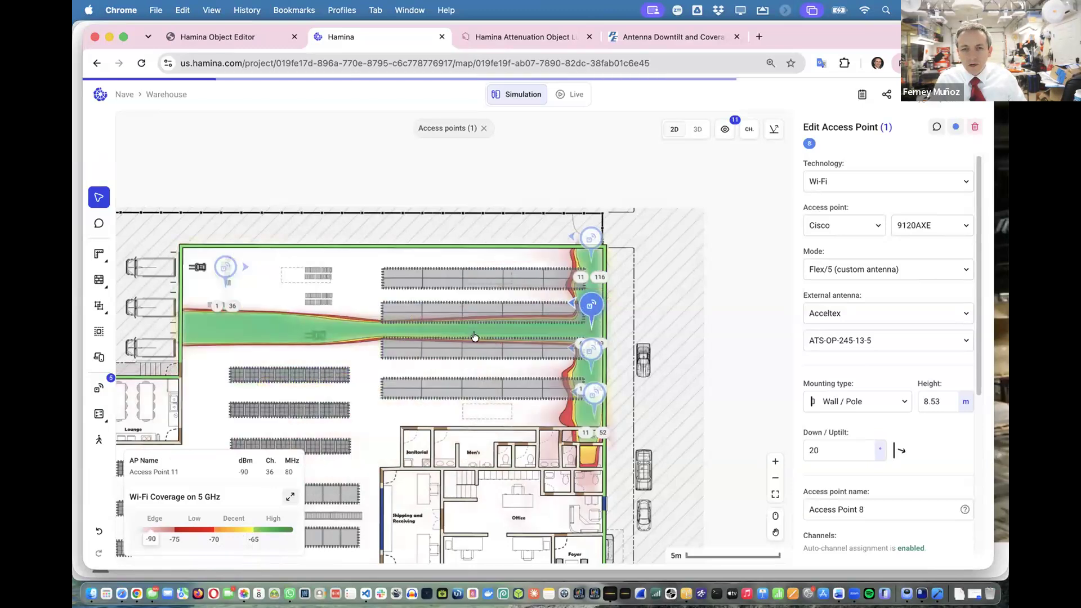
Duplicate the access point near the loading docks and place the copy below it, in line with the third aisle
click(224, 270)
key(super+c)
key(super+v)
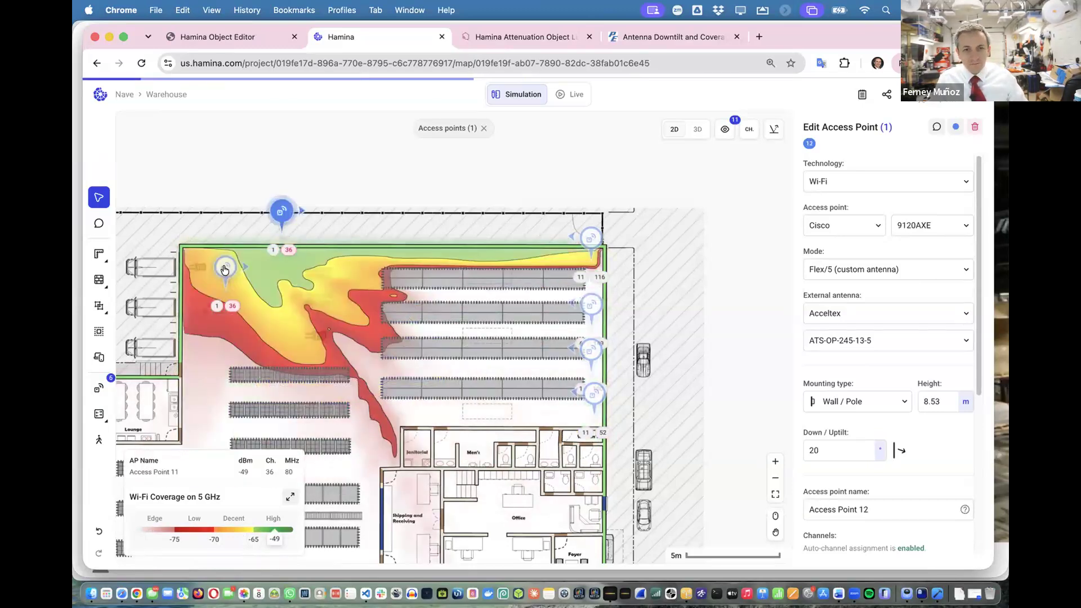
mouse_move(250, 284)
mouse_down()
mouse_move(232, 300)
mouse_move(225, 336)
mouse_up()
Move Access Point 9 from the third aisle to the outer wall below the lounge and aim its antenna toward Shipping and Receiving
mouse_move(586, 349)
mouse_down()
mouse_move(558, 418)
mouse_move(471, 504)
mouse_move(327, 495)
mouse_up()
drag(304, 459, 301, 324)
scroll(303, 458, down, 3)
mouse_move(287, 288)
mouse_down()
mouse_move(280, 260)
mouse_move(279, 316)
mouse_move(254, 336)
mouse_move(250, 317)
mouse_move(267, 309)
mouse_up()
scroll(281, 259, up, 1)
scroll(280, 259, down, 3)
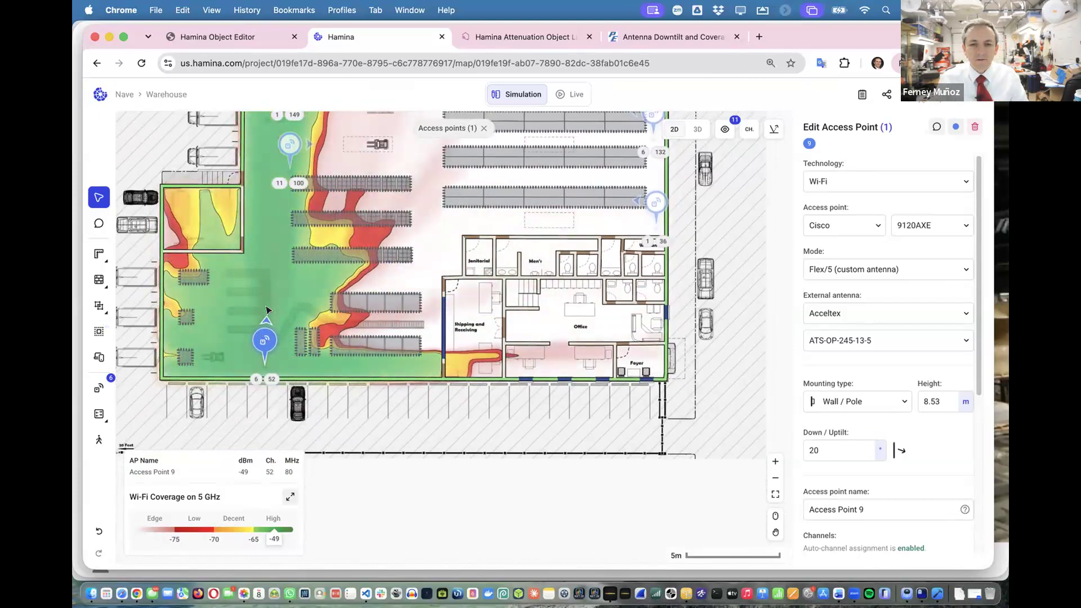
mouse_move(265, 340)
mouse_down()
mouse_move(216, 307)
mouse_move(169, 307)
mouse_move(205, 310)
mouse_move(219, 327)
mouse_up()
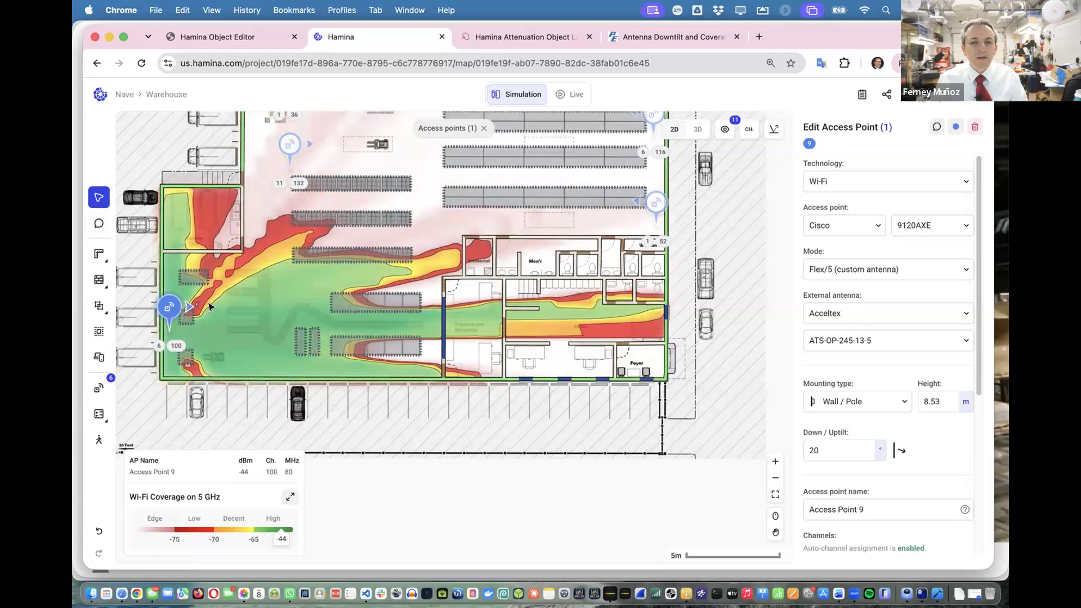
drag(171, 300, 180, 306)
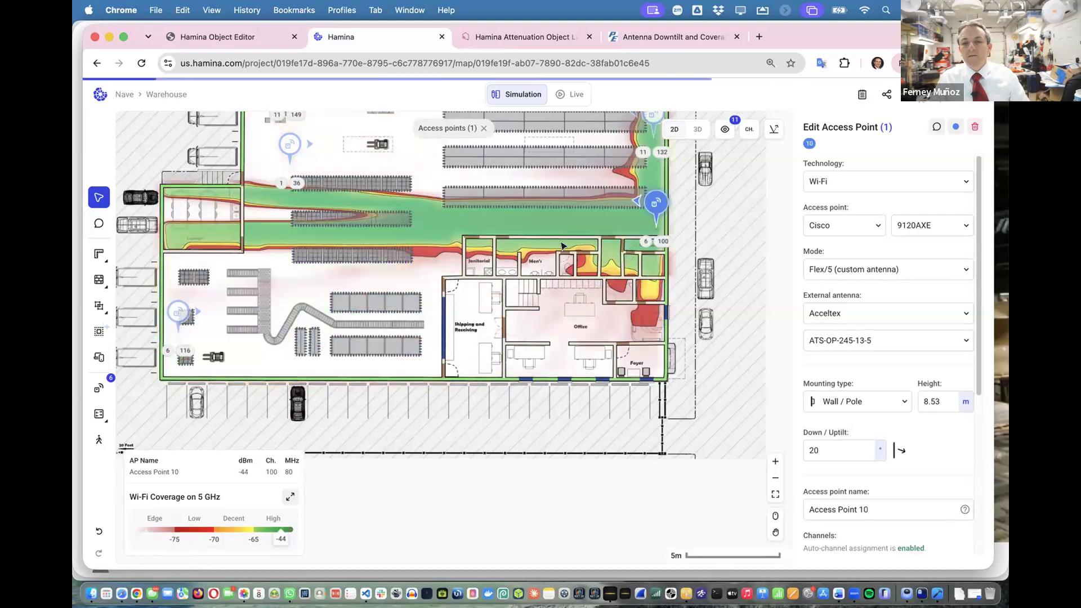
Examine the combined coverage and the individual coverage of Access Points 11, 12 and 8
click(539, 220)
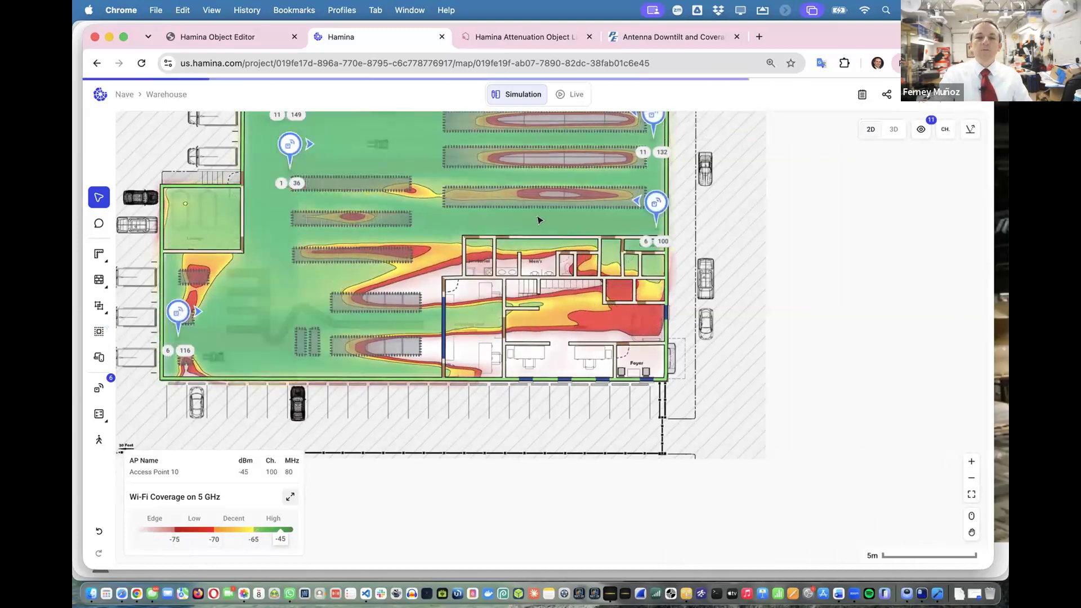
scroll(539, 220, up, 5)
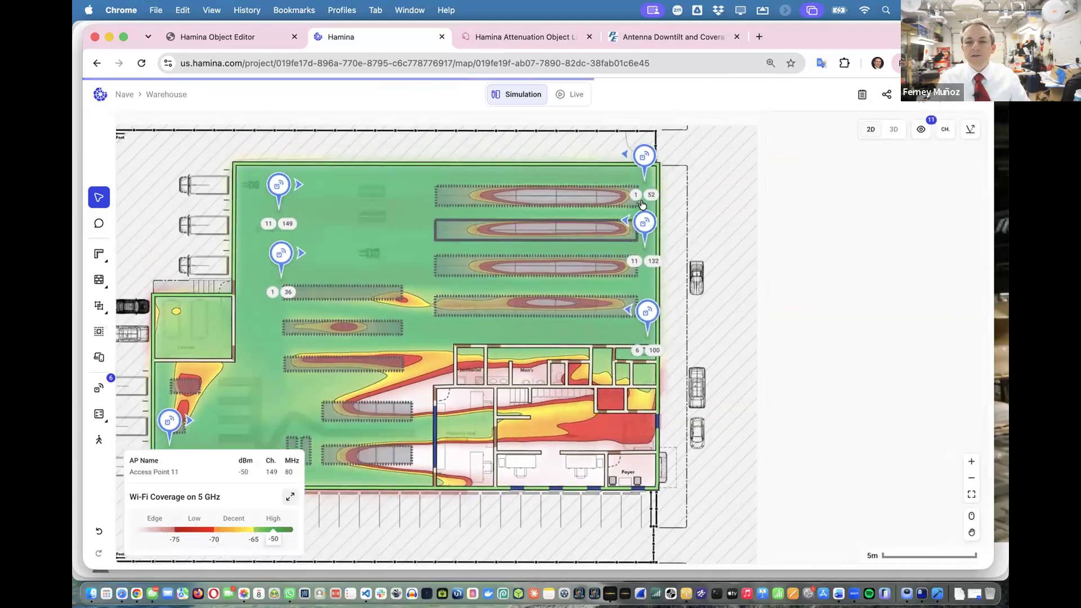
click(284, 184)
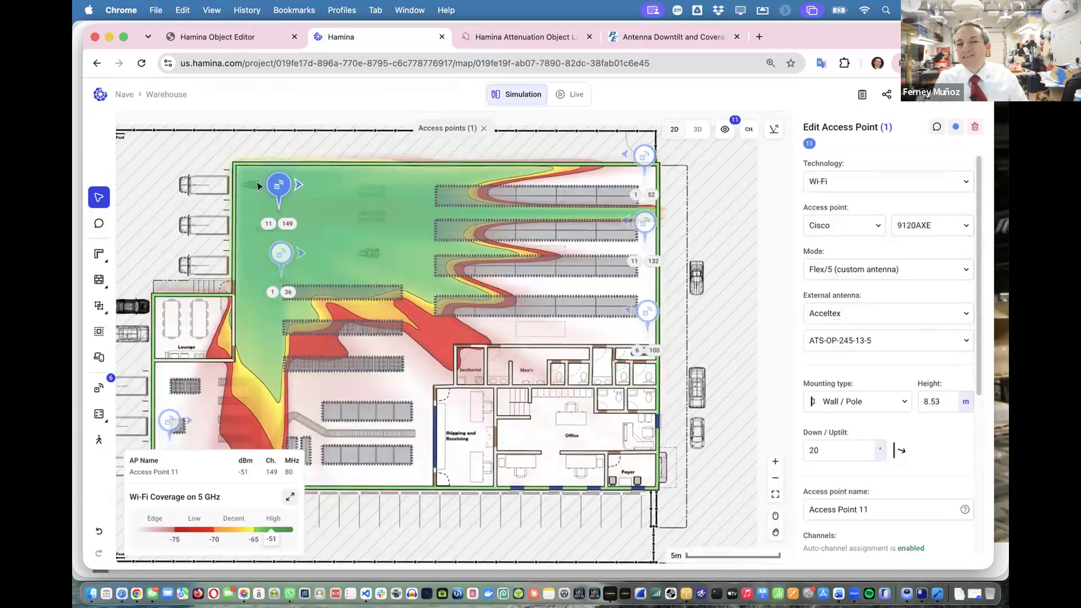
click(276, 255)
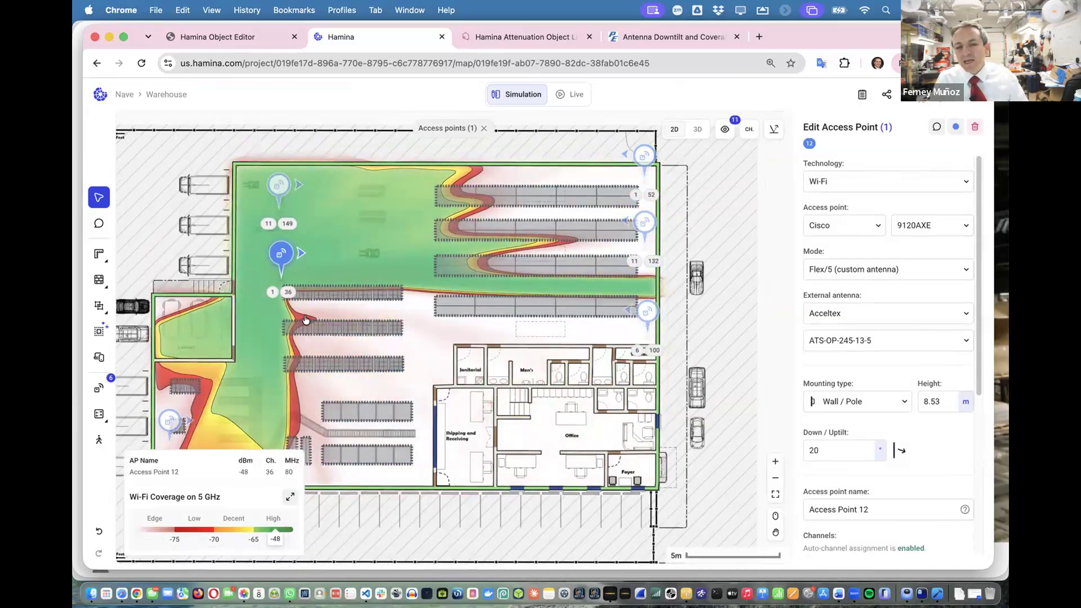
click(646, 227)
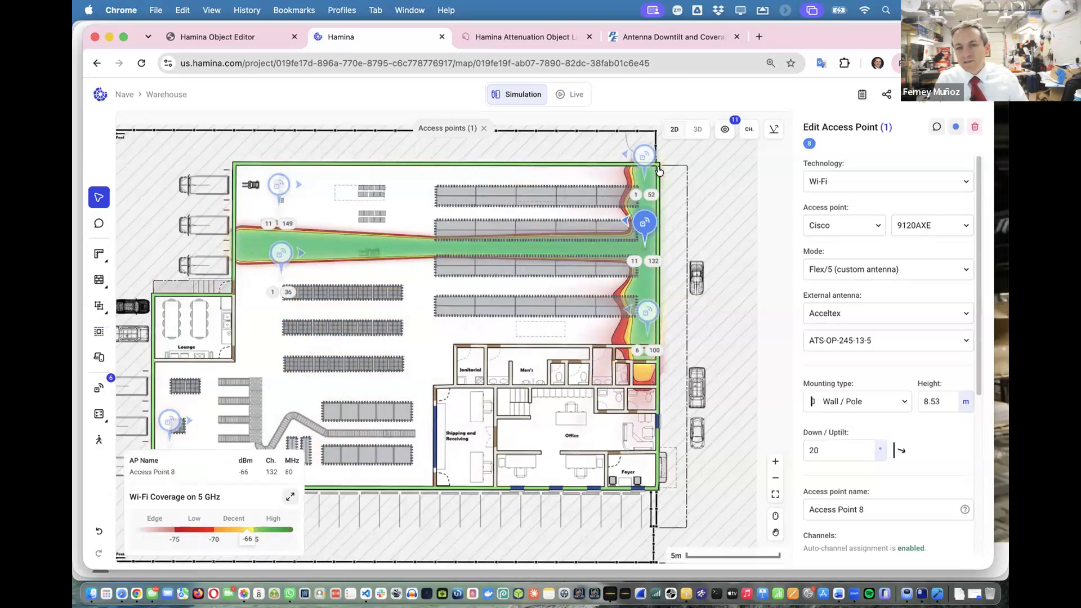
click(398, 212)
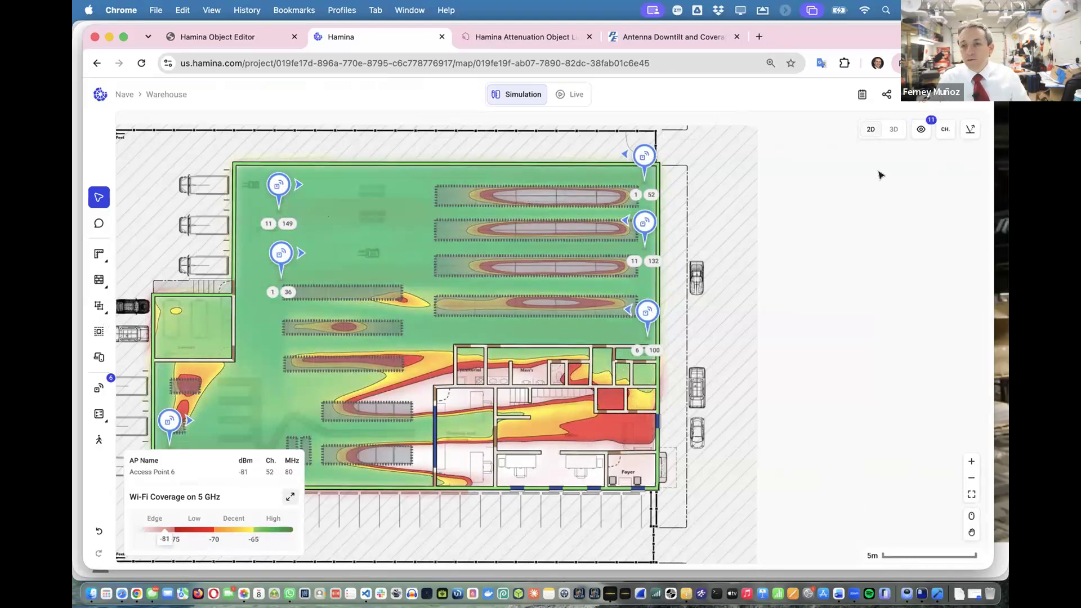
Start adding a new access point and set its model to Cisco 9120AXI
click(98, 388)
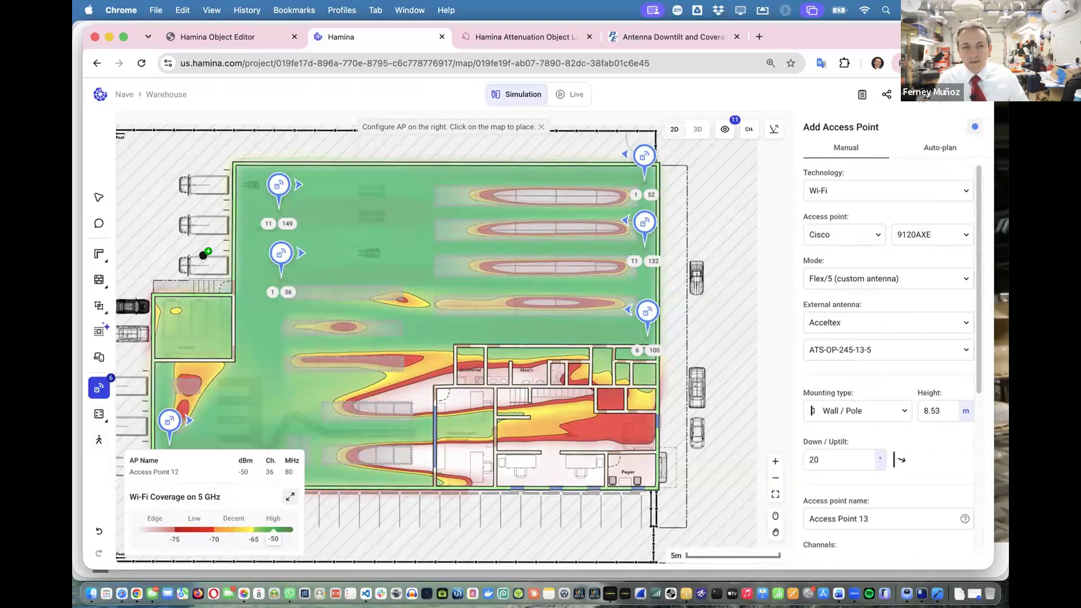
click(99, 197)
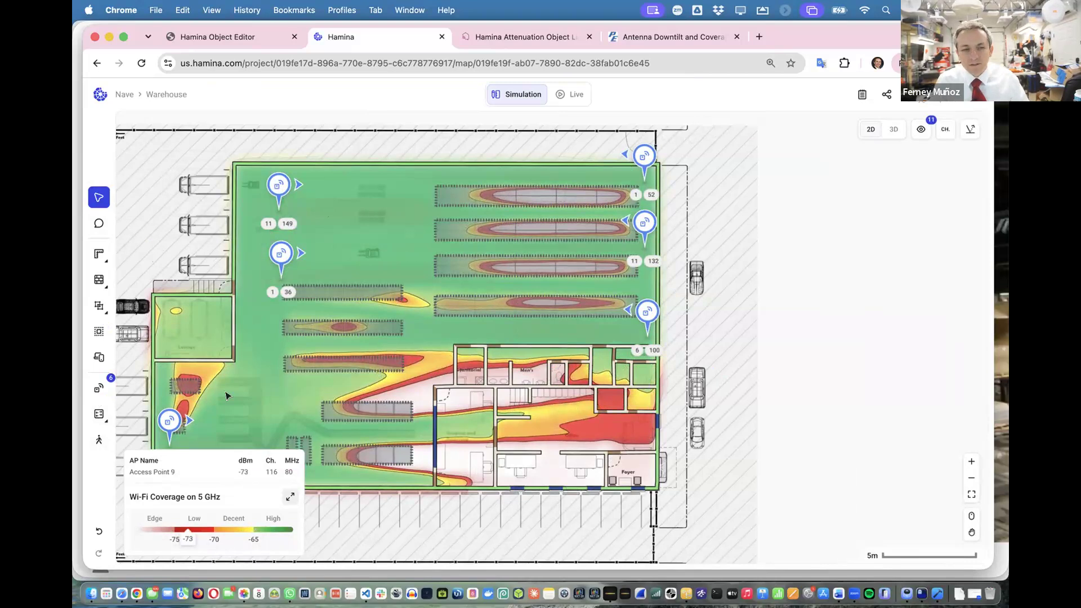
mouse_move(103, 391)
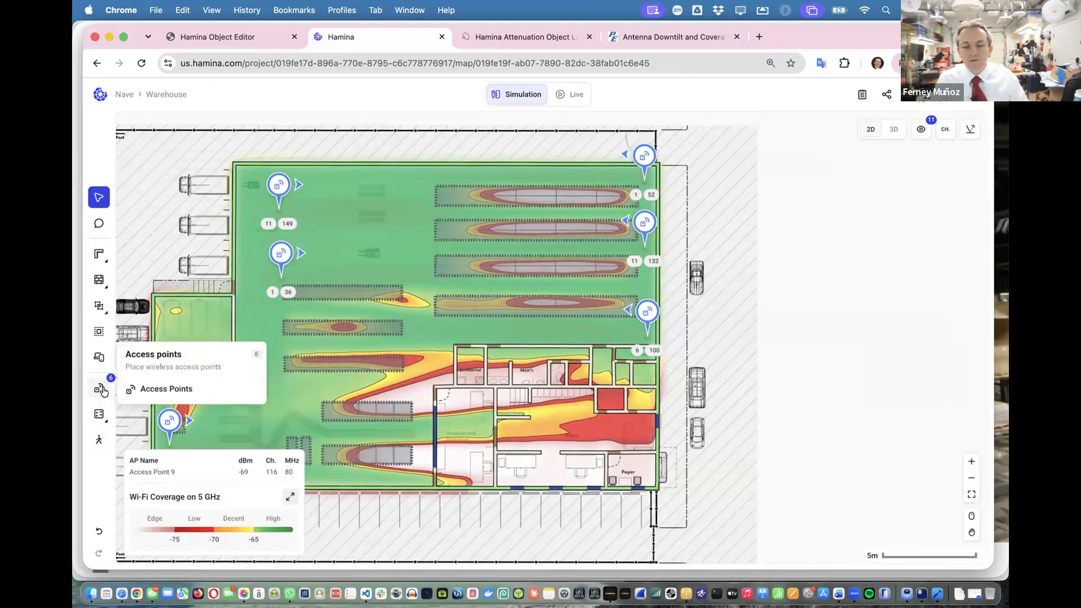
click(104, 392)
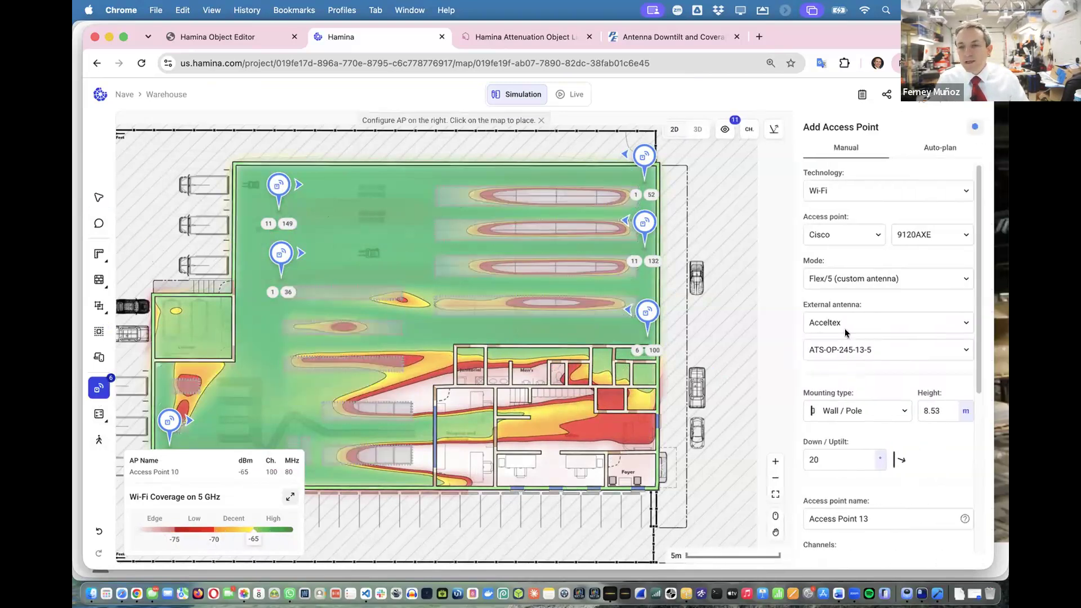
click(911, 227)
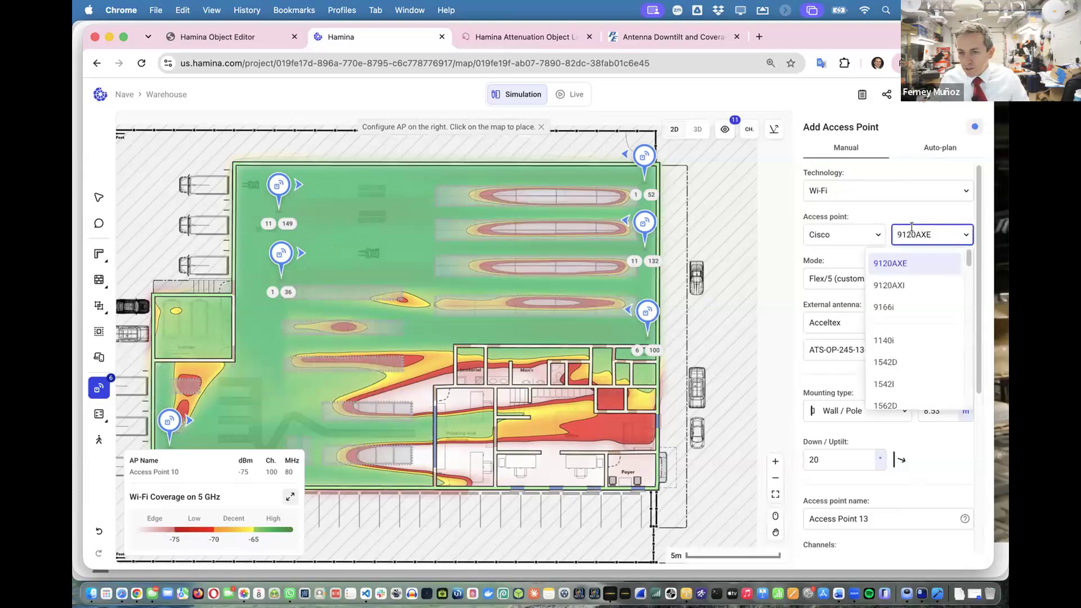
text(9120)
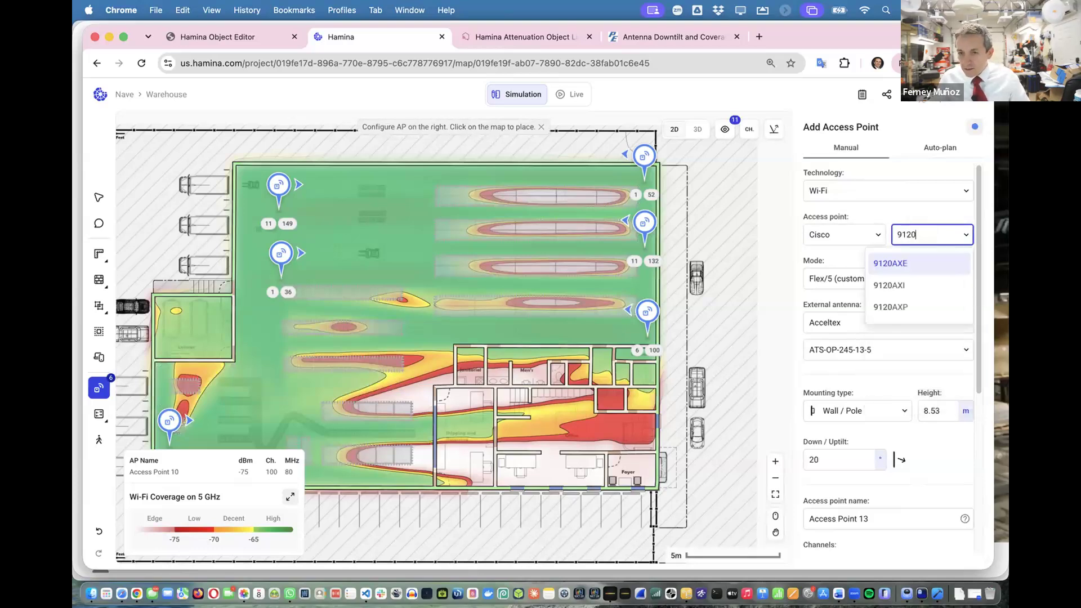
mouse_move(903, 288)
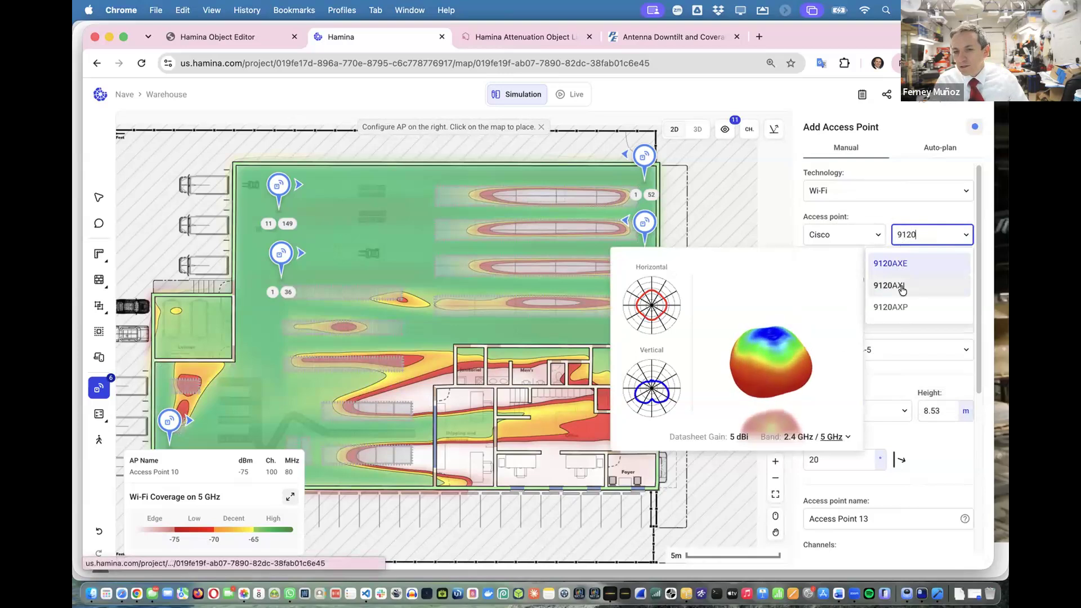
click(902, 287)
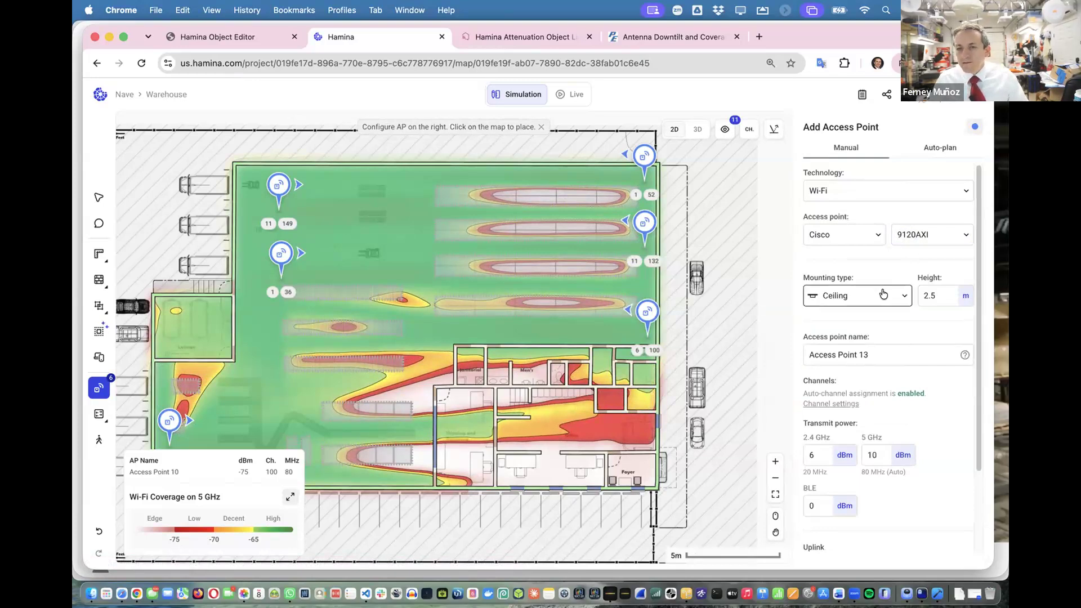
click(928, 237)
mouse_move(914, 283)
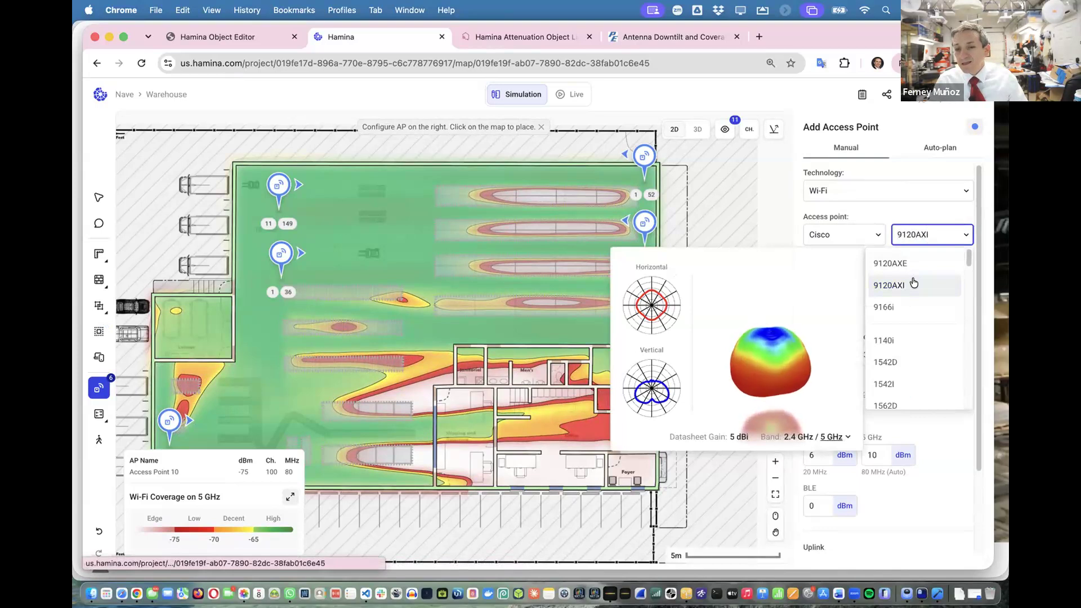
click(913, 284)
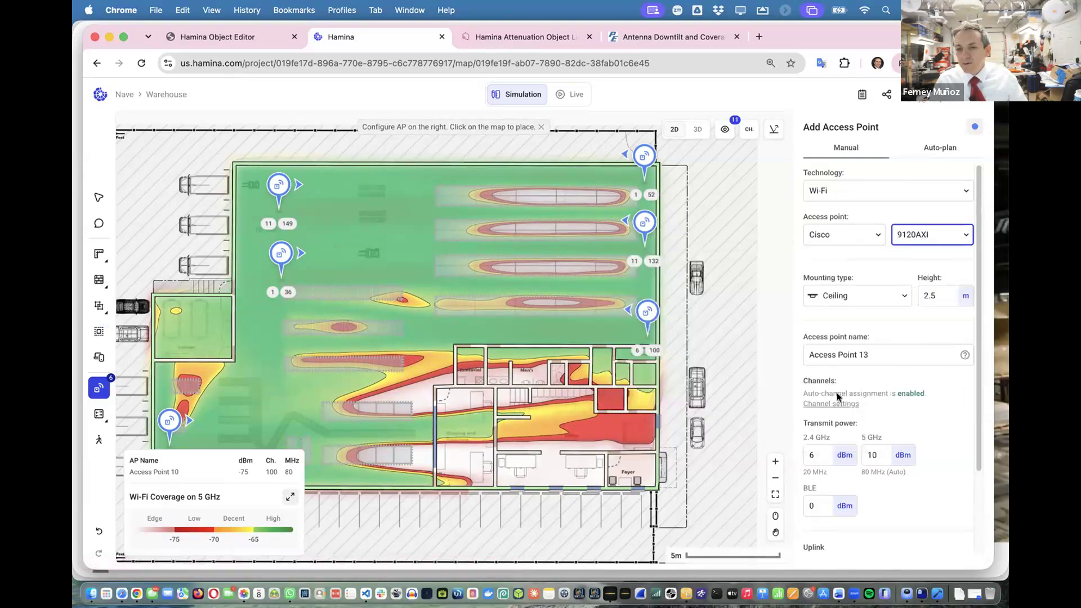
Place one ceiling-mounted 9120AXI access point in Shipping and Receiving and another in the Office
scroll(837, 397, down, 2)
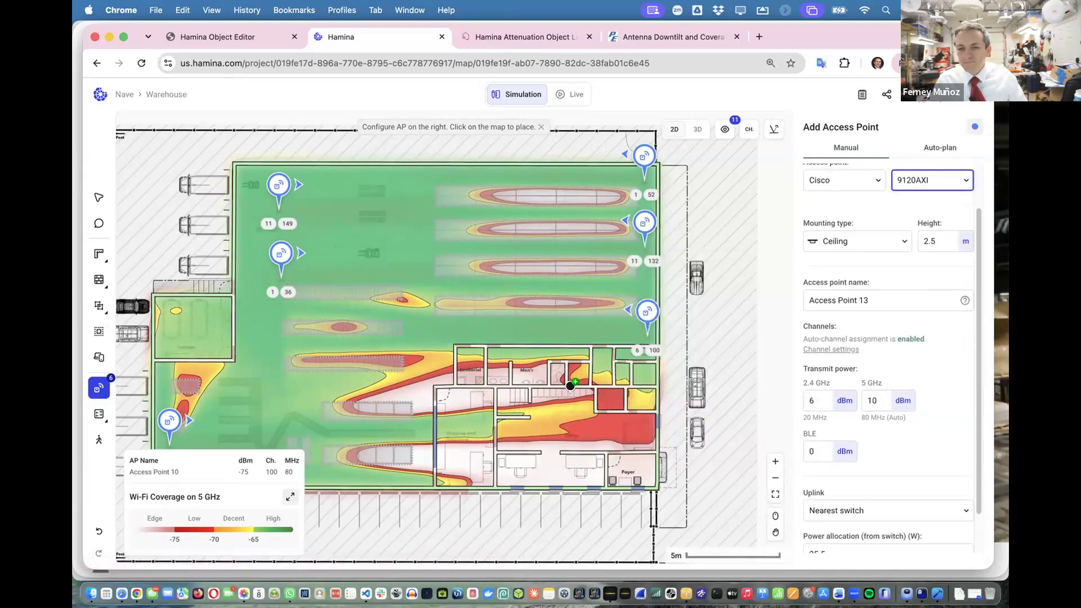
click(468, 432)
click(583, 438)
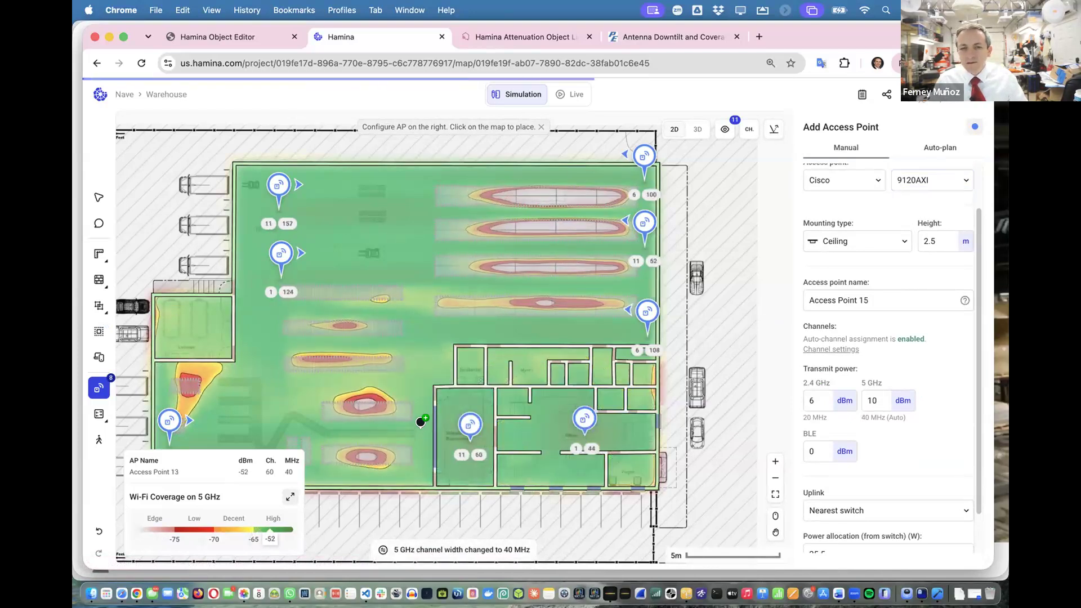
scroll(420, 422, left, 5)
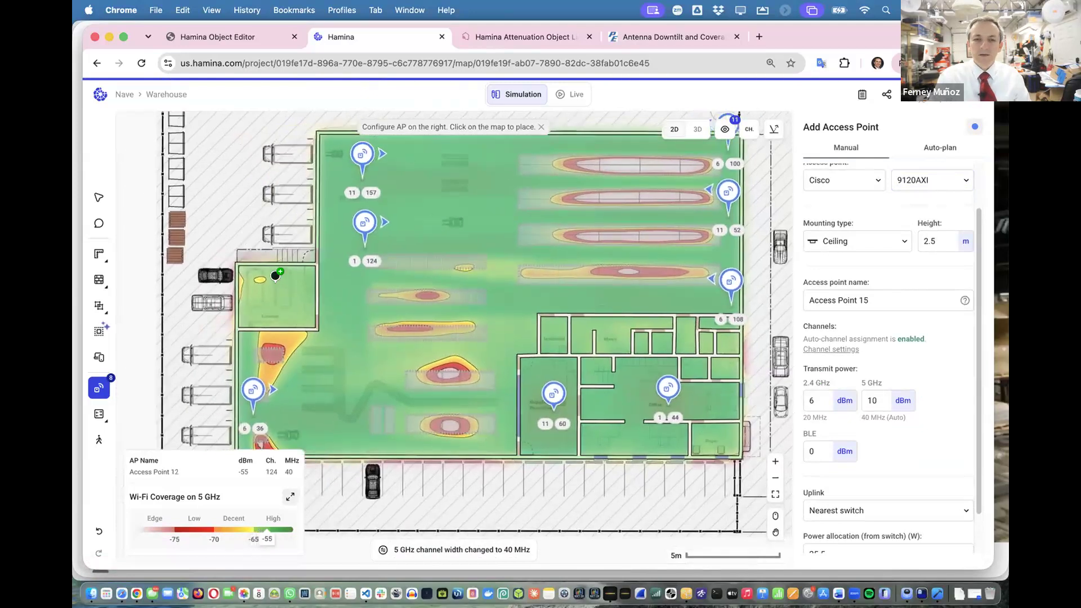
Place a ceiling-mounted 9120AXI access point in the Lounge and show the Office access point's individual coverage
click(300, 294)
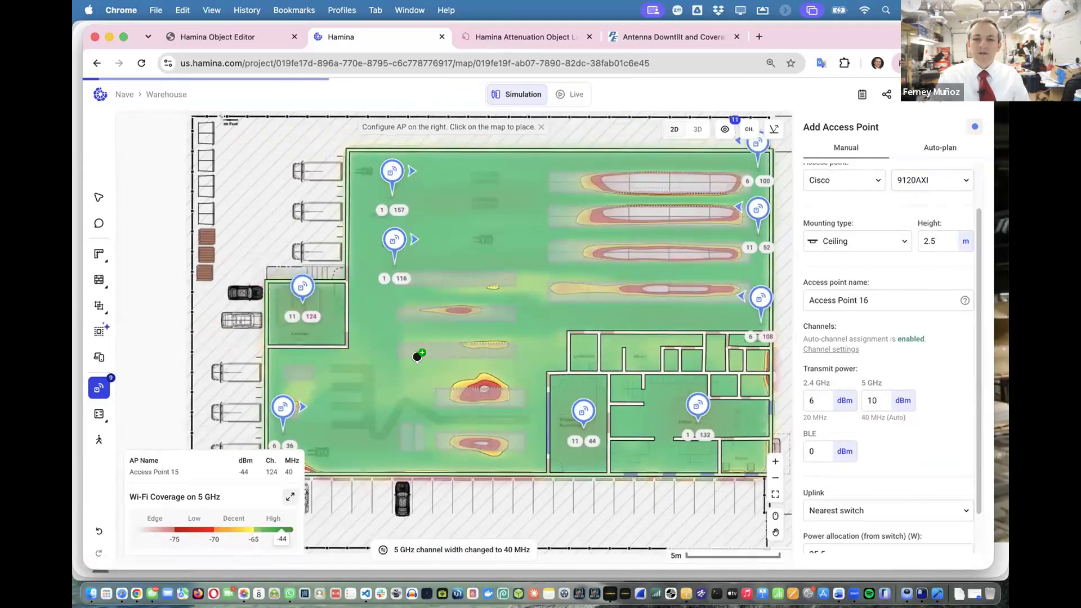
scroll(461, 370, down, 5)
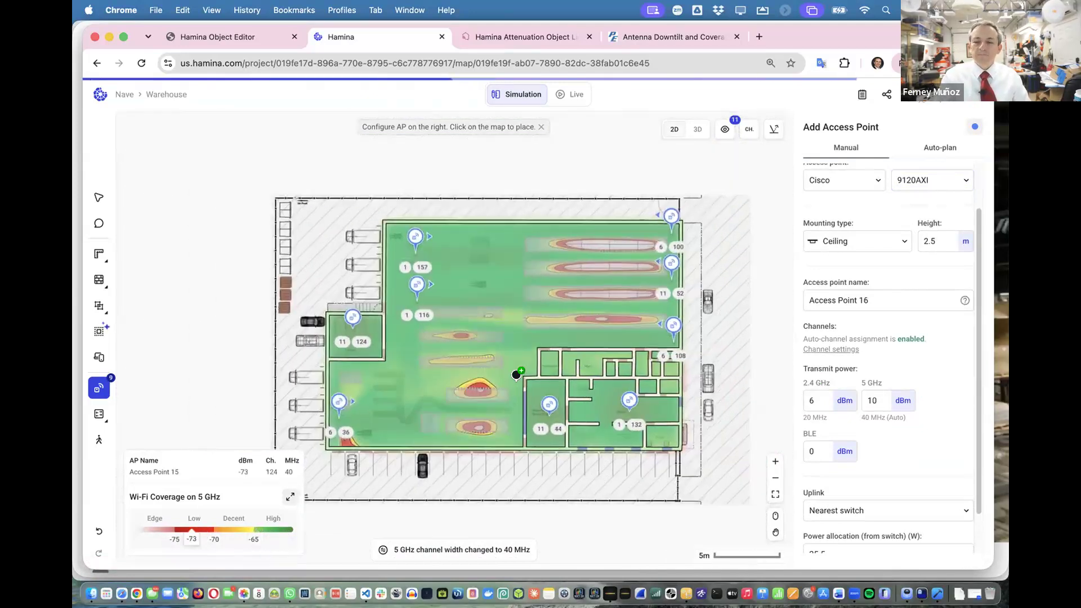
click(629, 404)
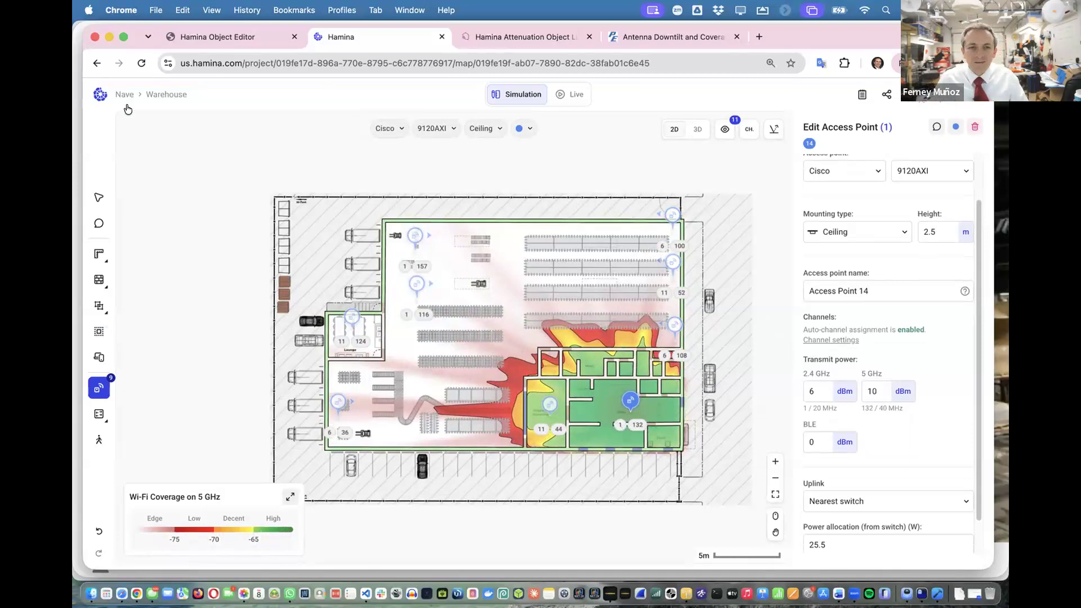
Search the project list for "ham" and look through the projects in the Hamina Training folder
click(125, 95)
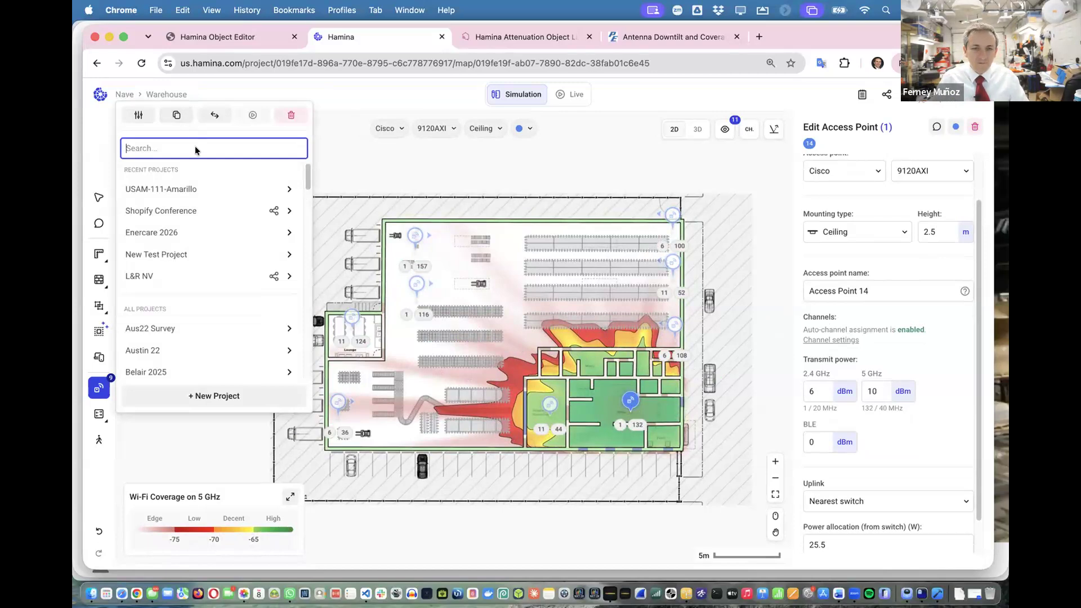
mouse_move(276, 271)
text(ham)
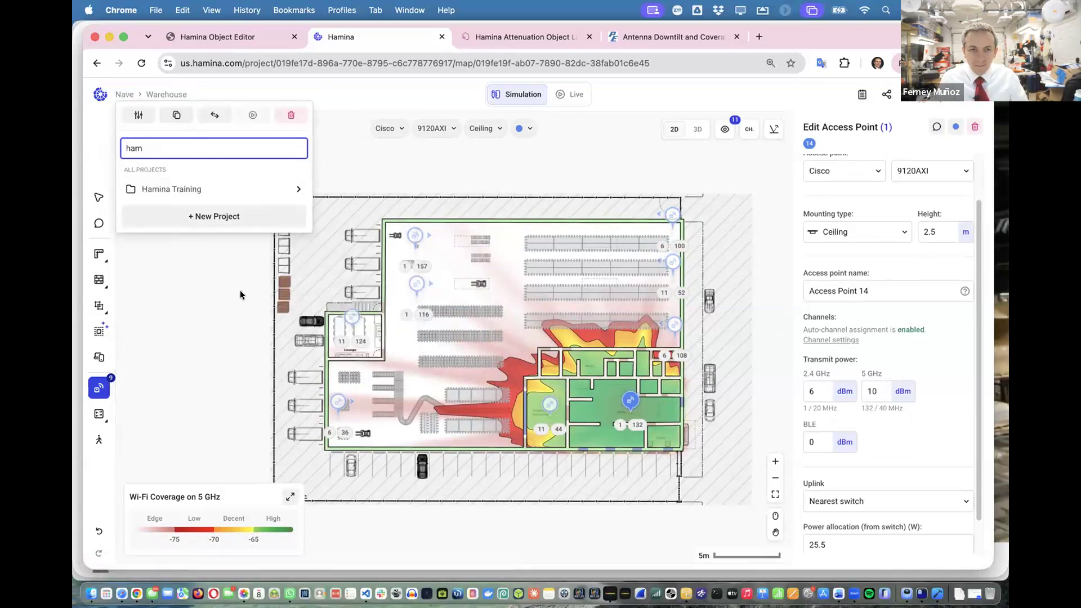
mouse_move(239, 197)
mouse_move(333, 200)
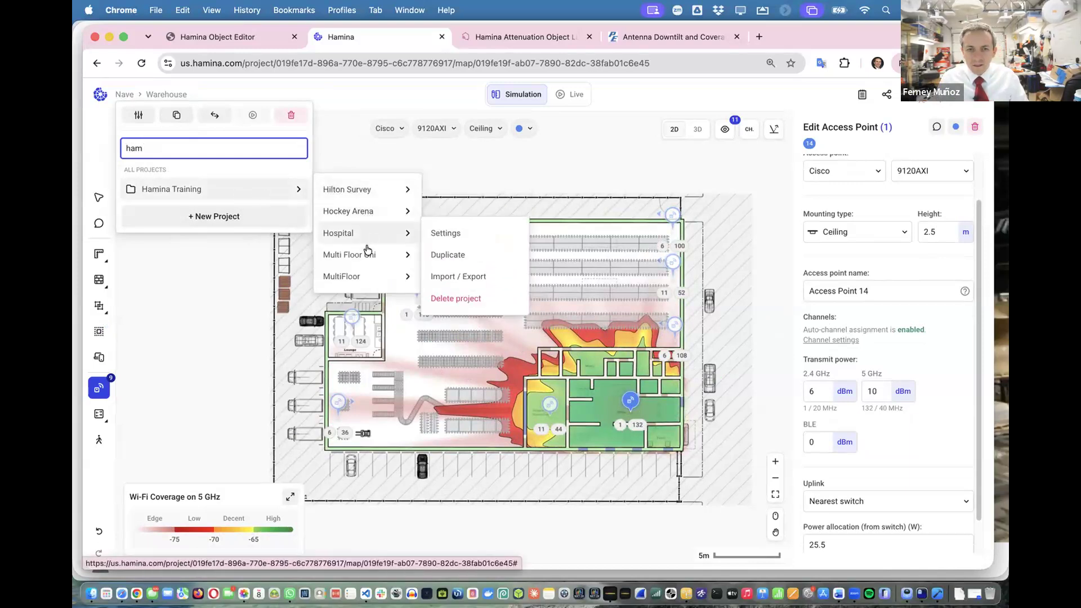
mouse_move(369, 263)
Search the project list for "ware" instead and open the first project named Warehouse
key(BackSpace)
key(BackSpace)
key(BackSpace)
text(wa)
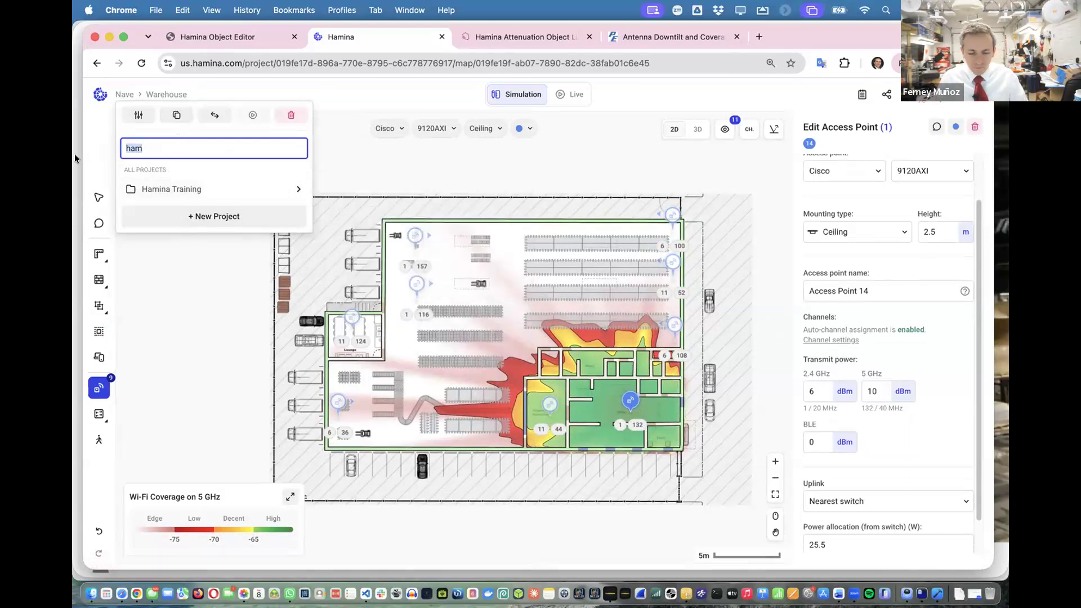
text(re)
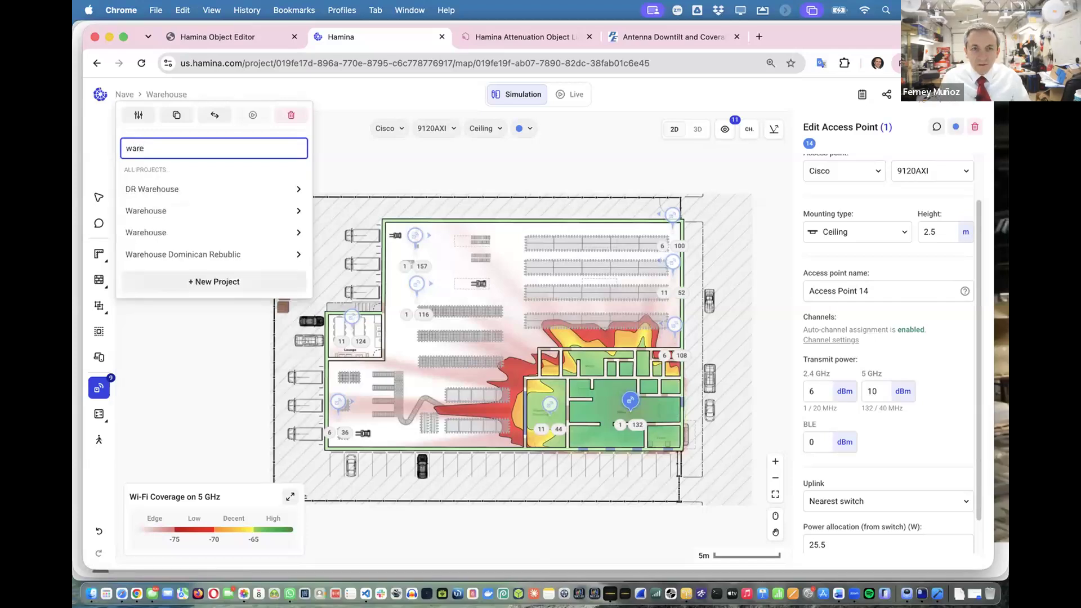
mouse_move(178, 207)
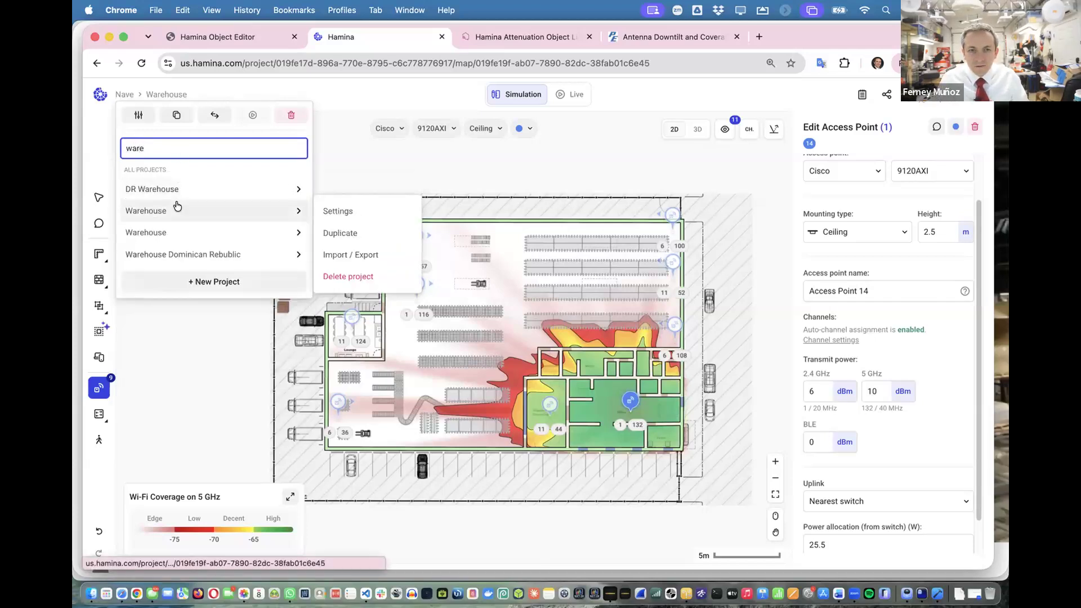
click(176, 205)
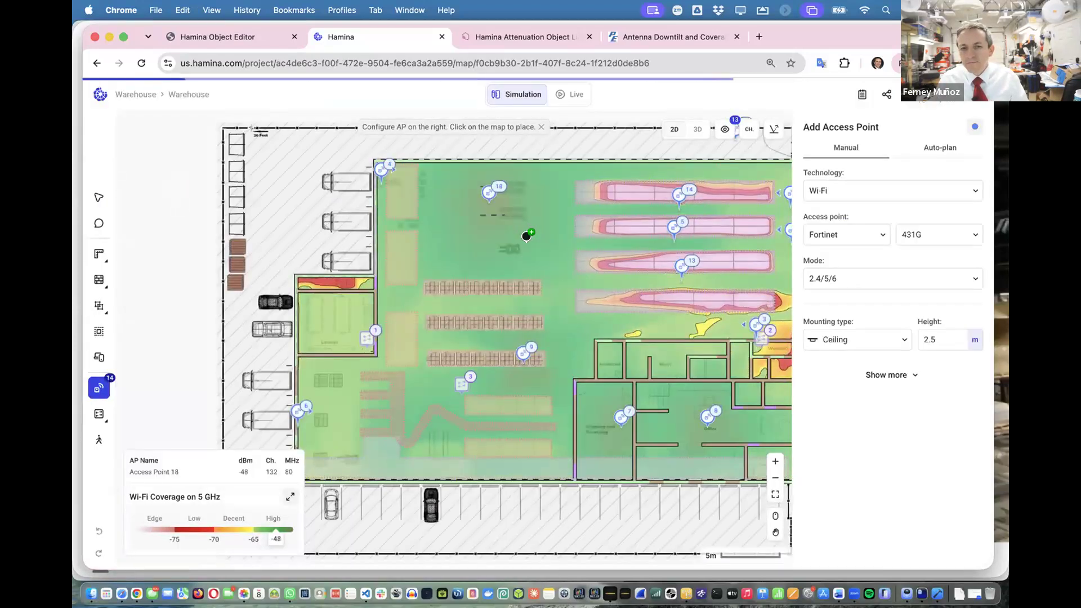
Examine the Warehouse project's racks and access points in 3D from several sides, and return to the Nave project
click(697, 130)
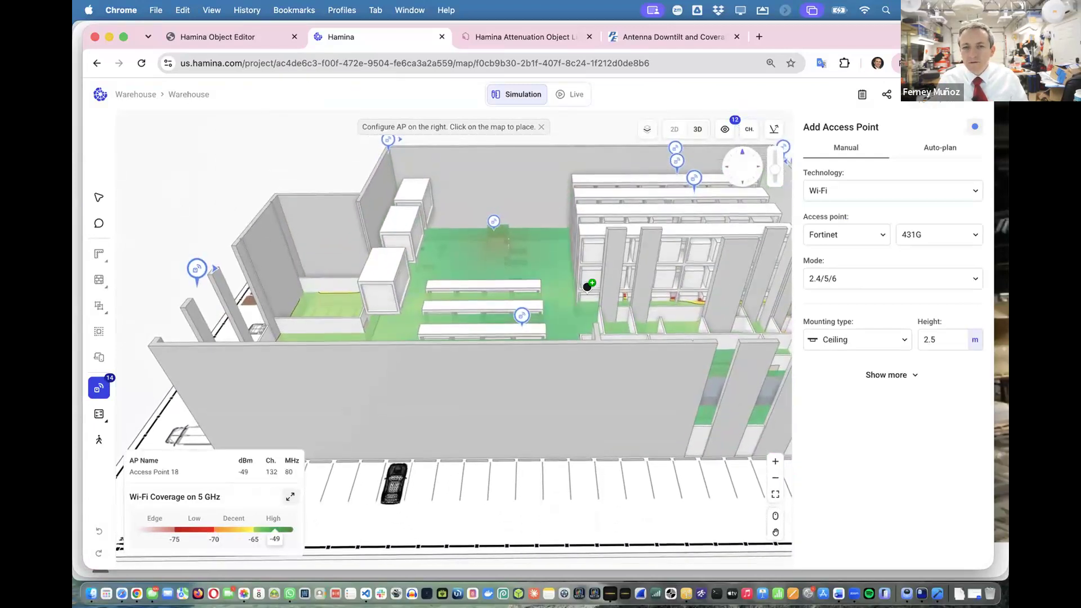
drag(490, 314, 201, 255)
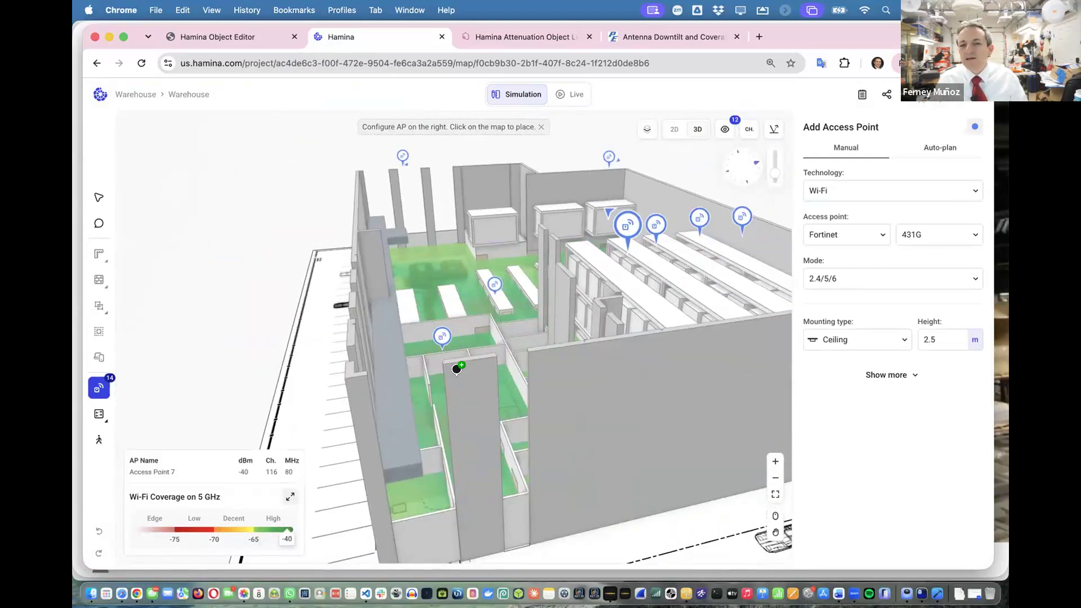
drag(397, 401, 318, 434)
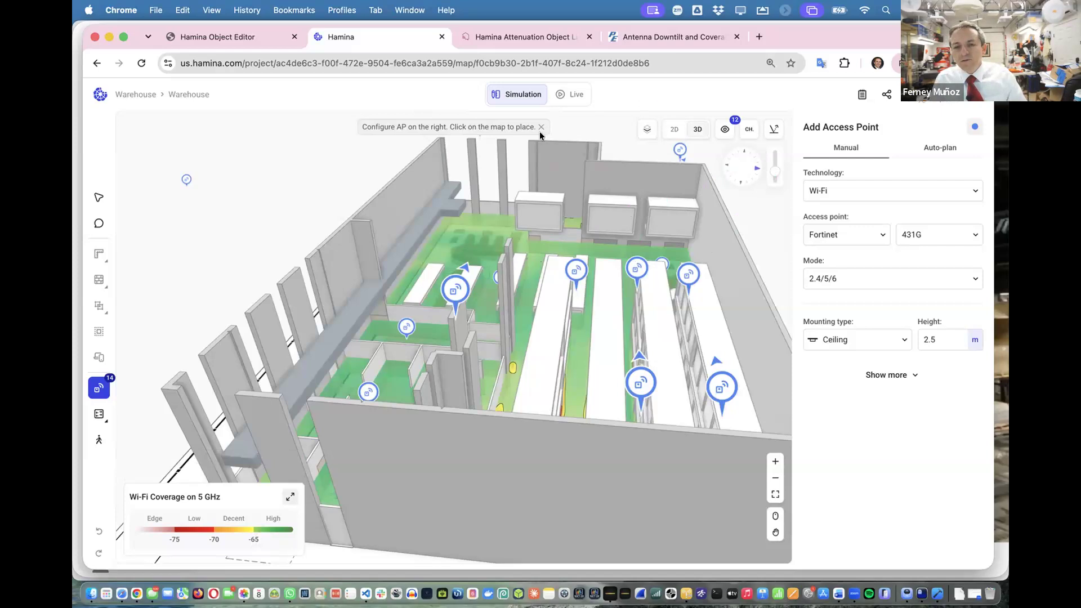
click(132, 95)
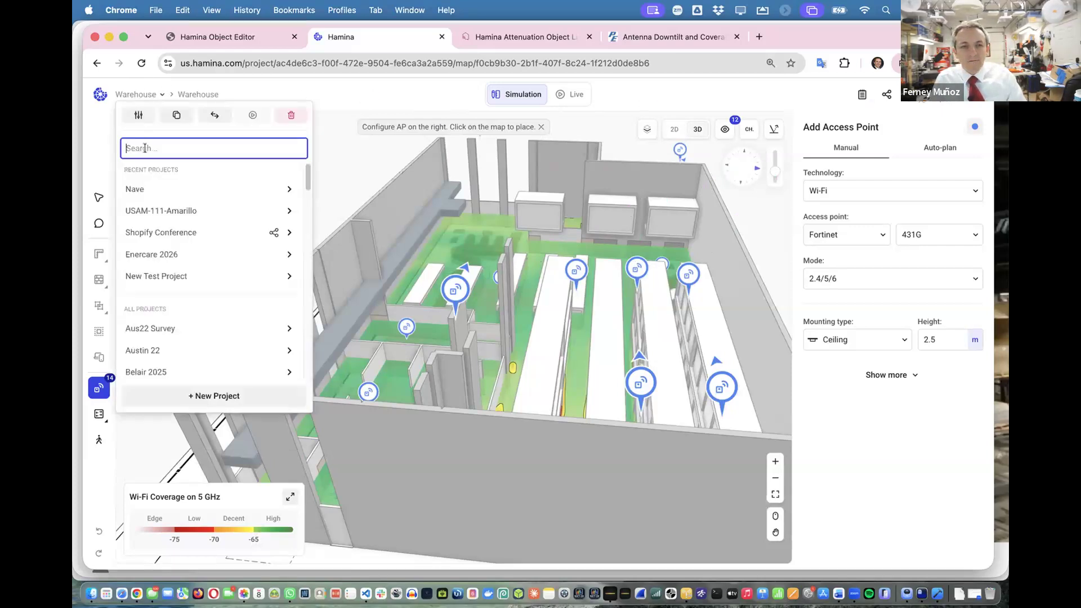
click(149, 195)
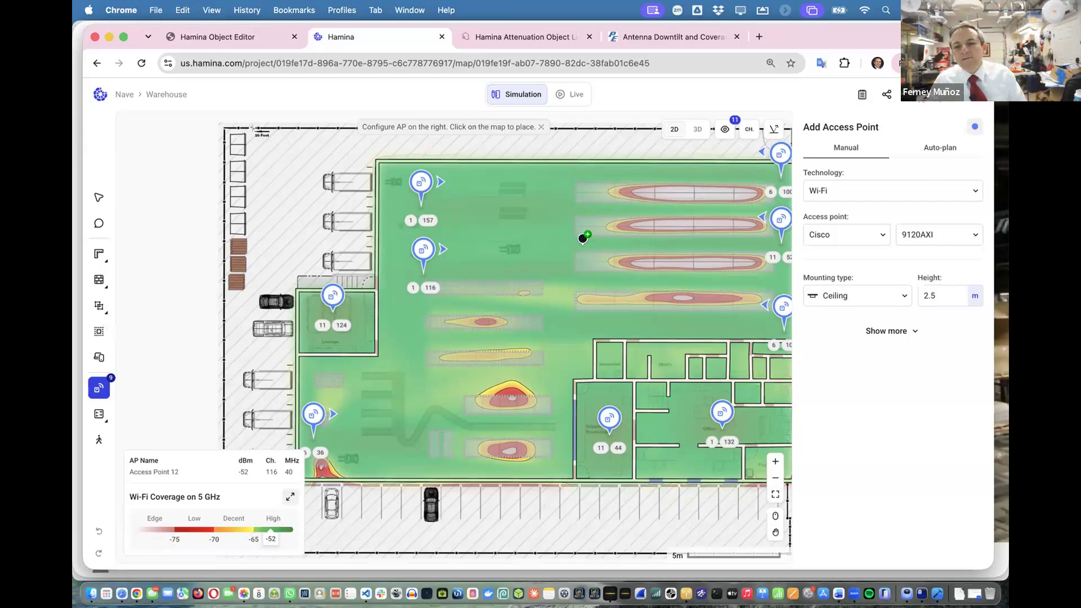
Move Access Point 8 from the outer wall to the opposite end of the upper racks, beside the open floor
scroll(553, 238, right, 3)
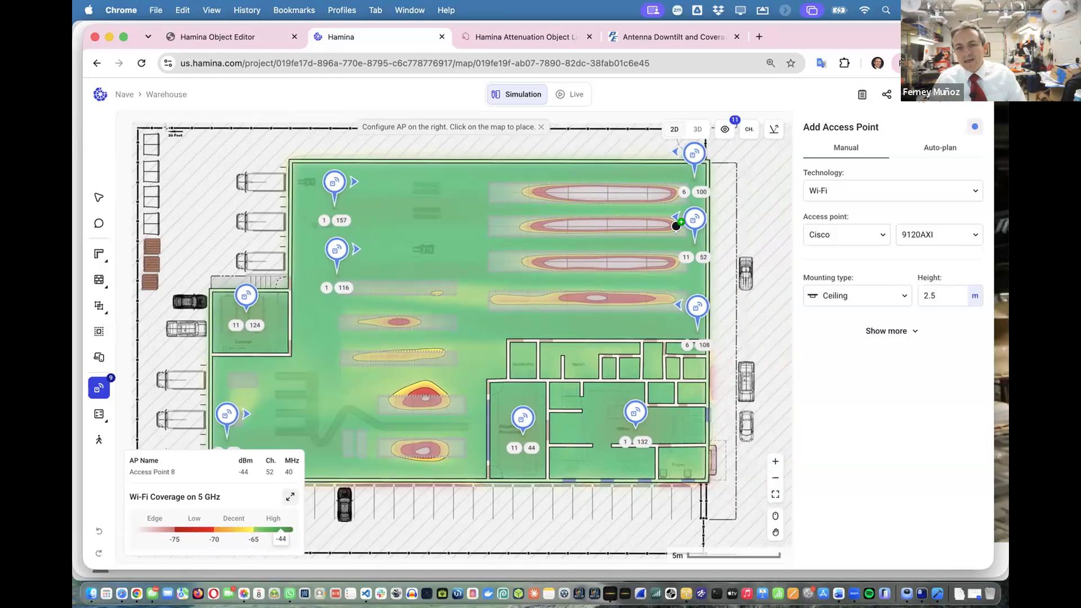
click(695, 224)
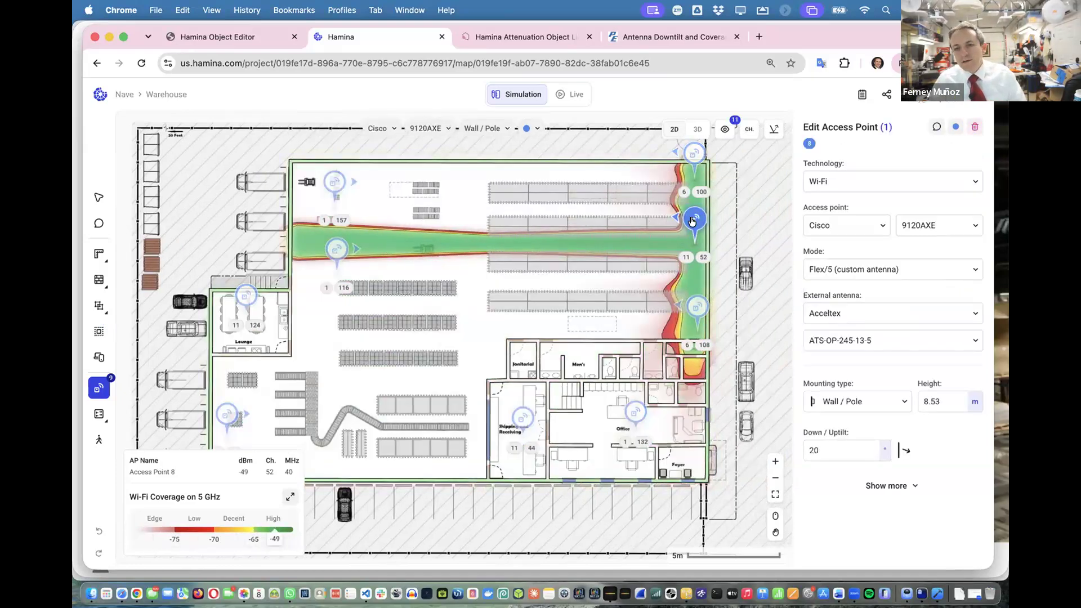
drag(693, 220, 490, 219)
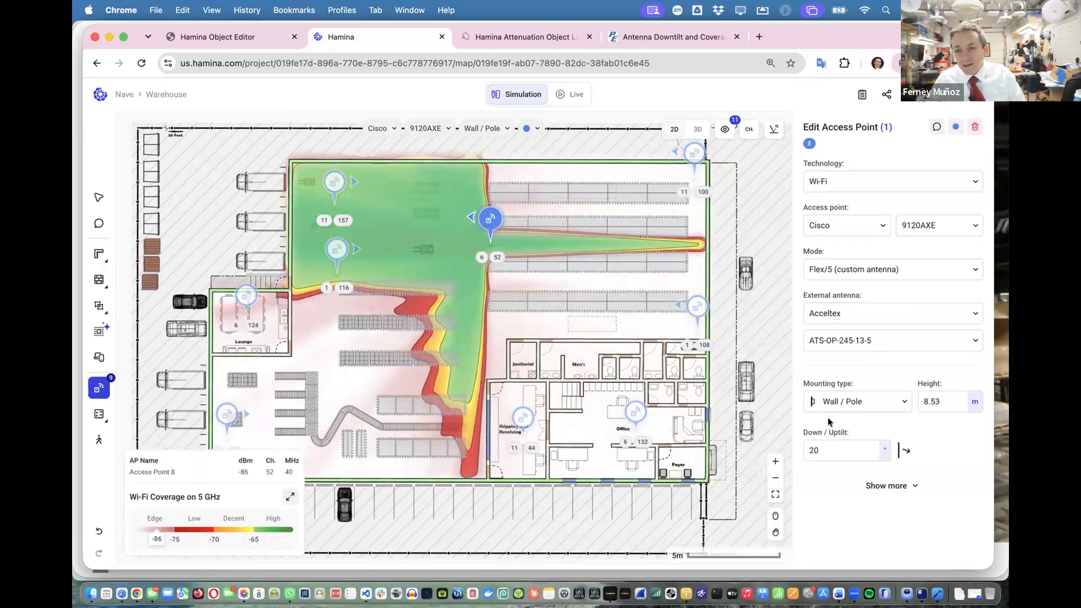
Set Access Point 8's mounting type to Ceiling and aim its antenna back along the rack aisle toward the outer wall
click(862, 402)
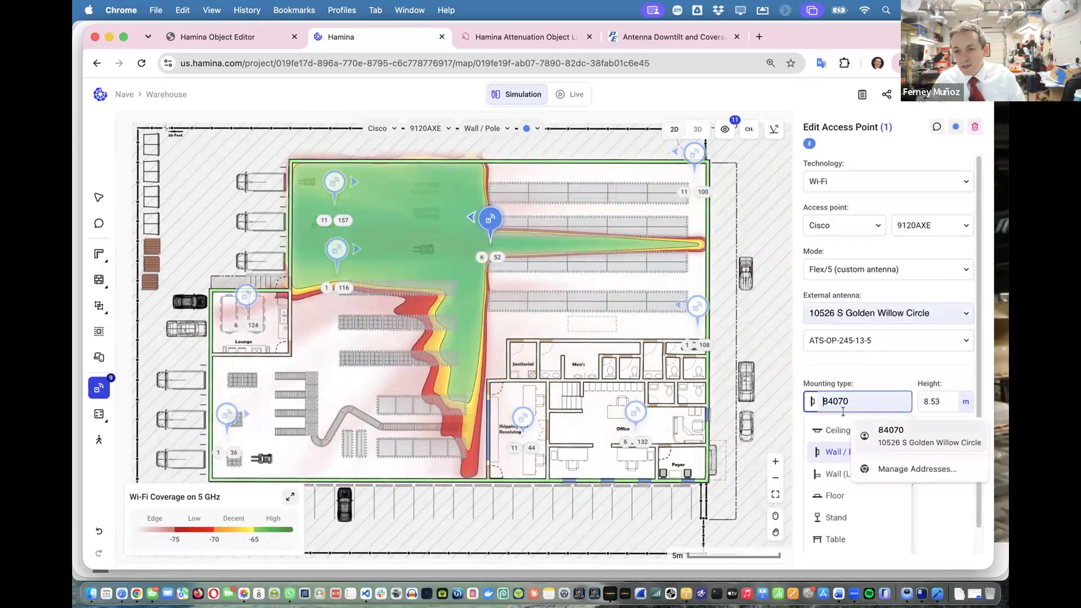
click(829, 432)
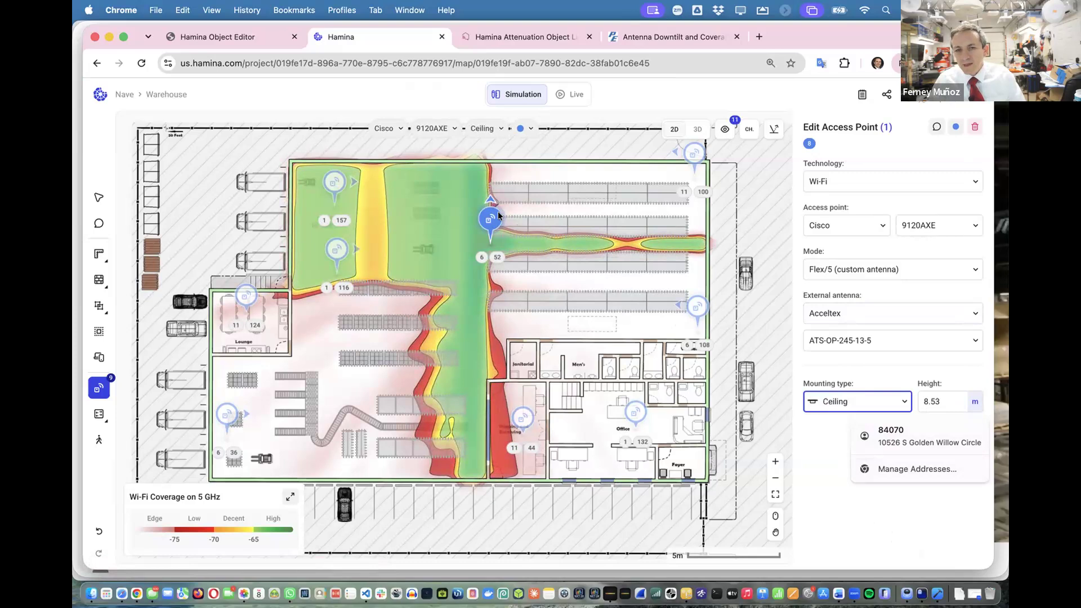
drag(491, 201, 512, 217)
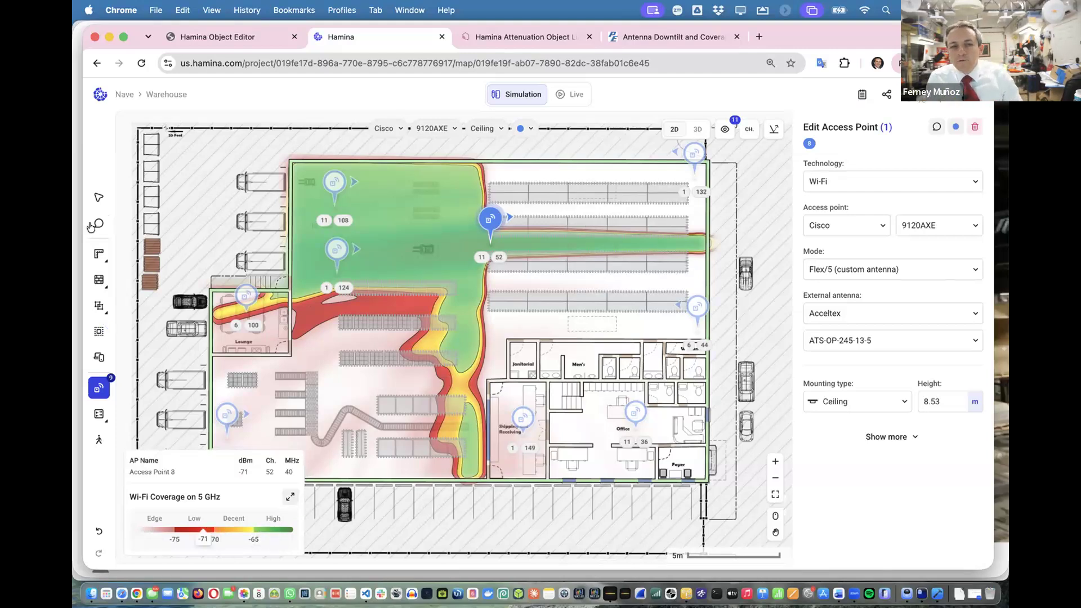
Measure the length of the rack aisle and the distance from Access Point 8 to the dock-side wall
click(98, 253)
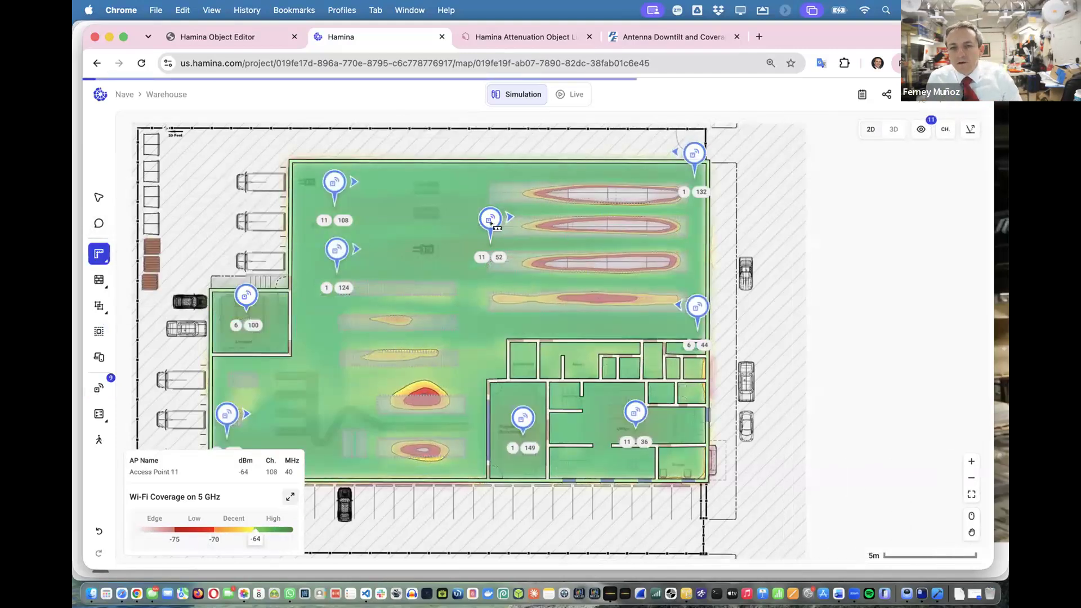
click(699, 244)
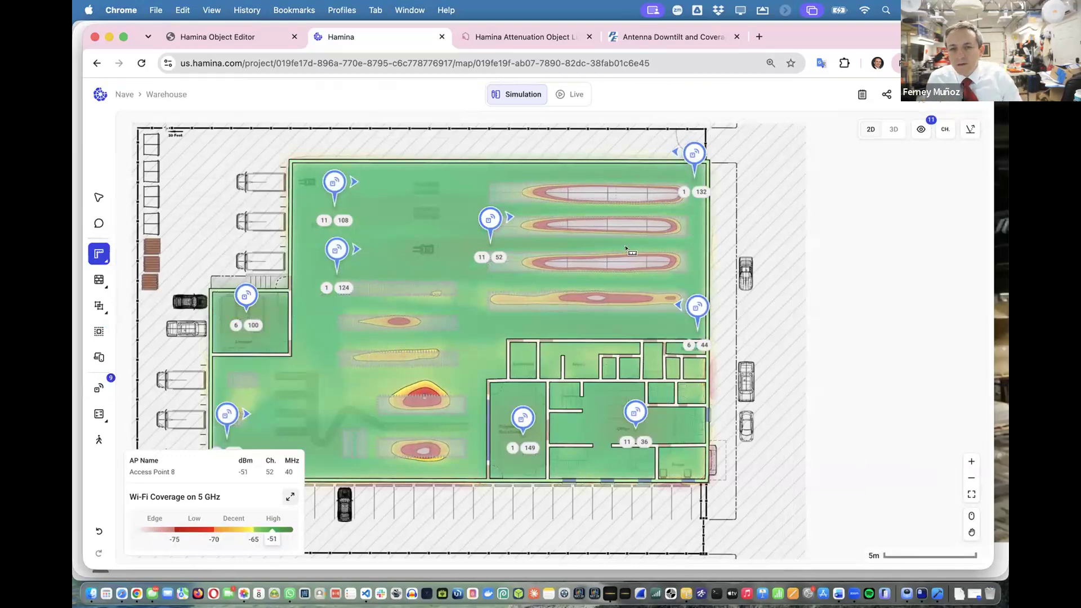
click(498, 250)
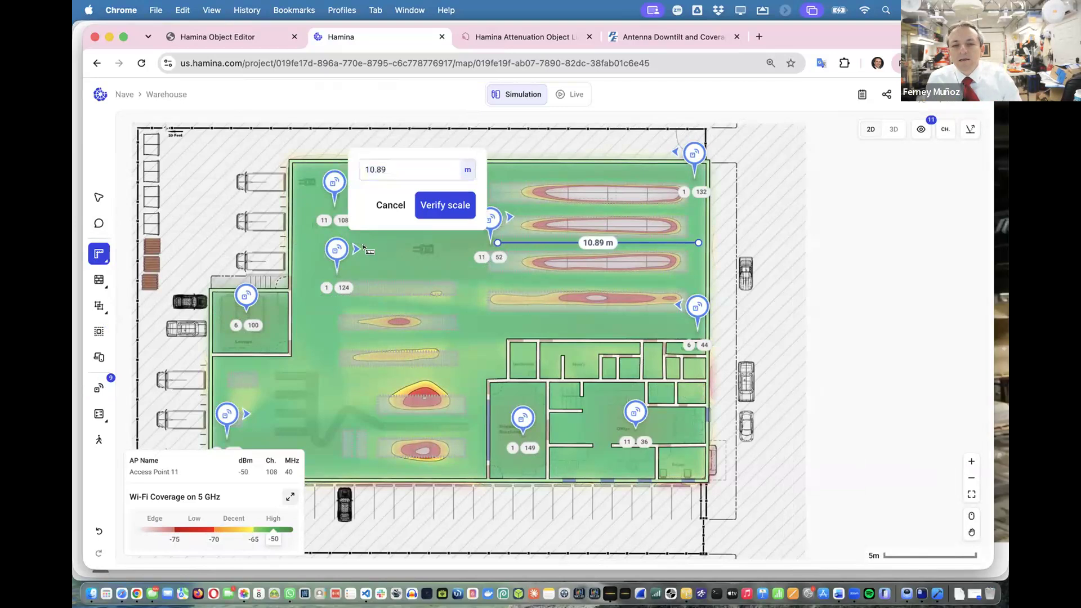
click(294, 238)
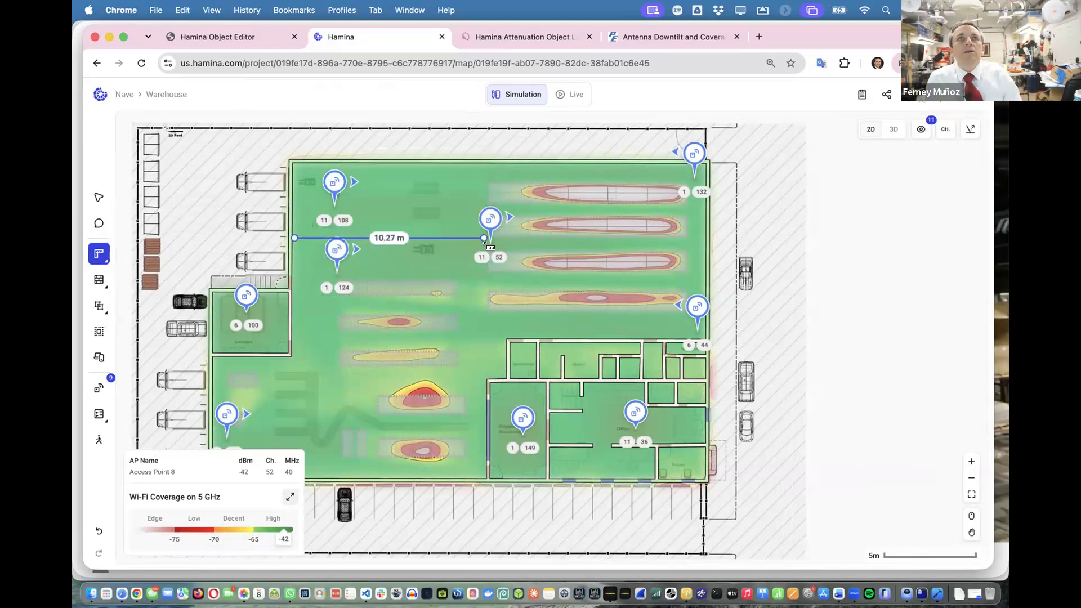
click(484, 239)
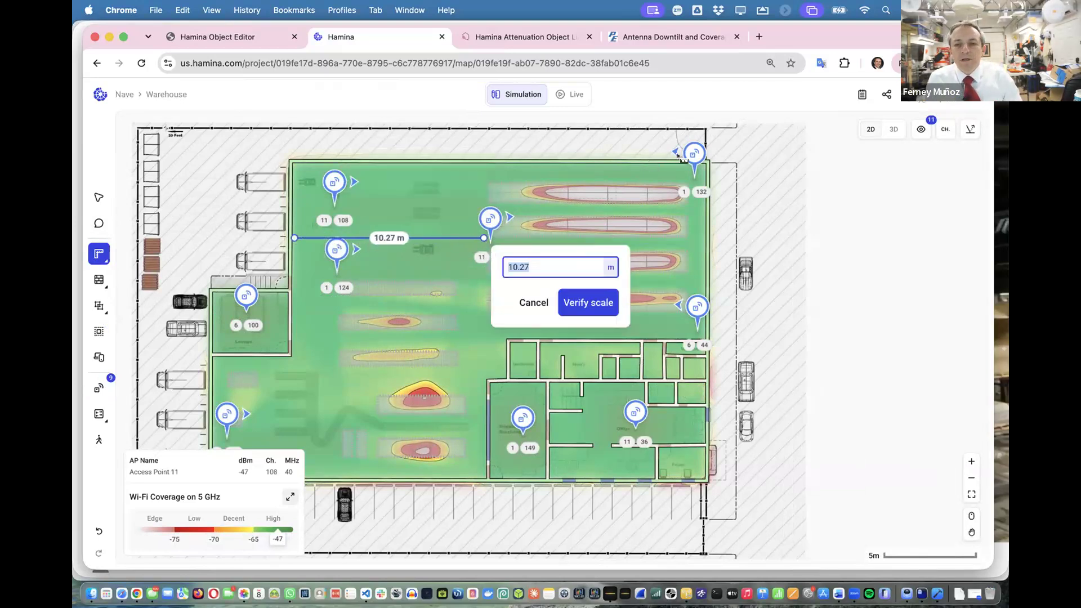
click(97, 204)
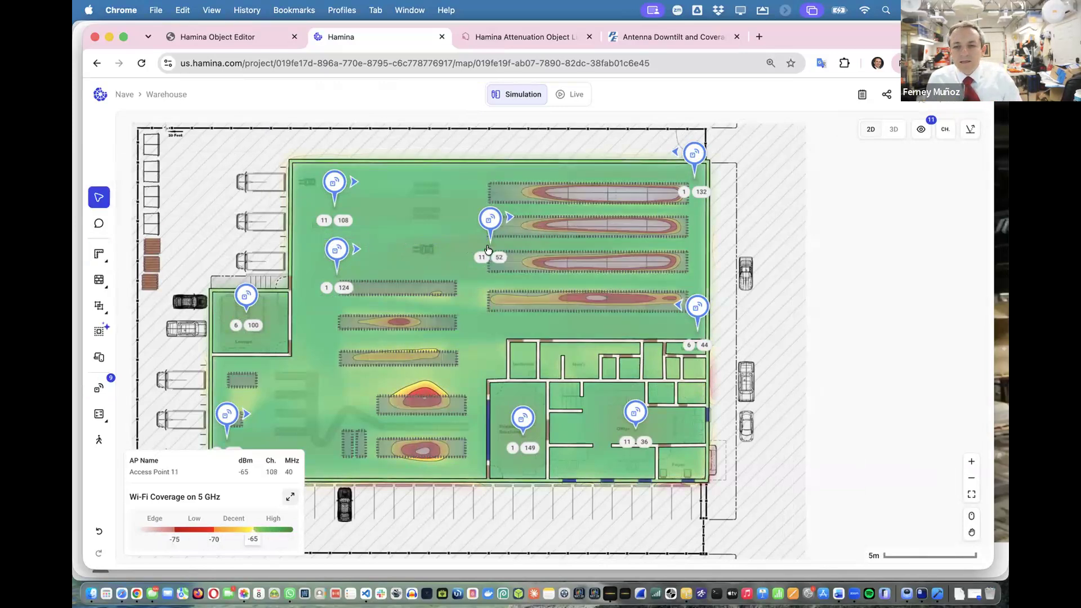
Show Access Point 10's individual coverage and measure its reach from the Lounge wall across to the lowest long rack
click(698, 306)
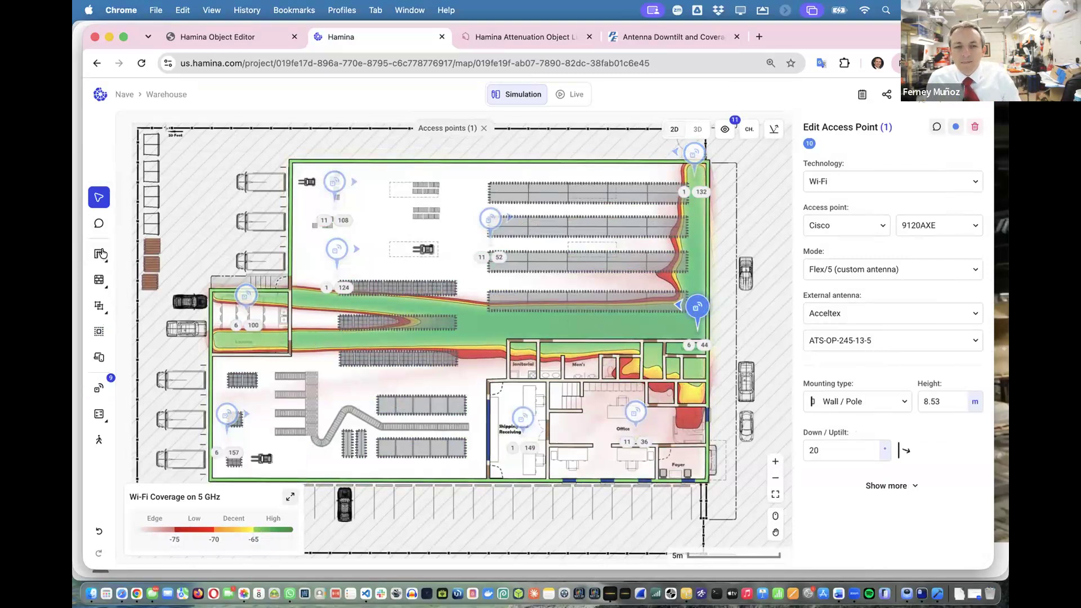
click(98, 254)
click(297, 336)
click(644, 313)
drag(644, 313, 657, 296)
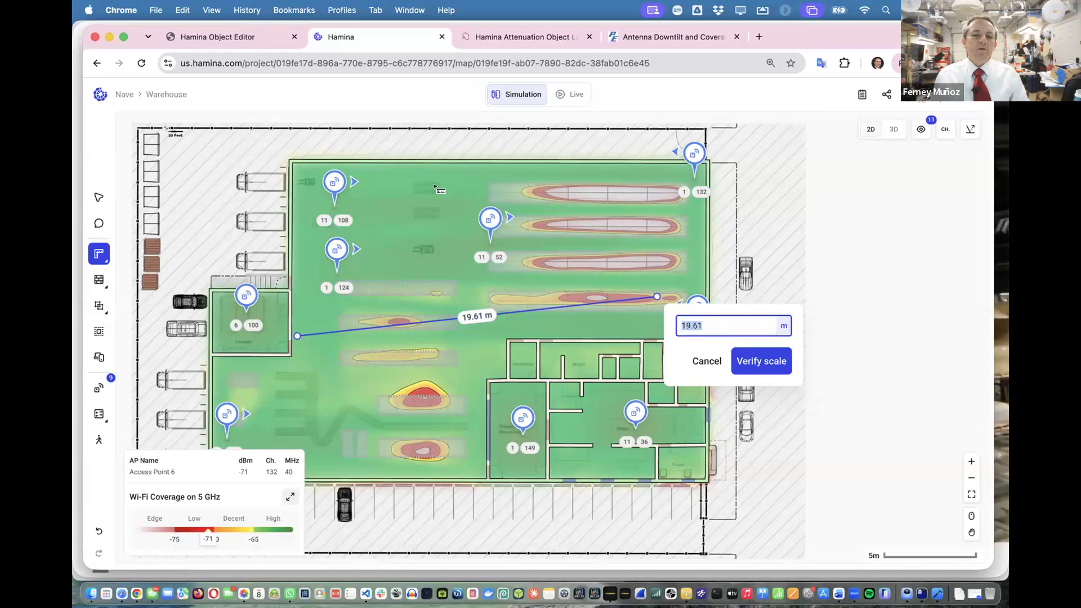
View the Nave warehouse in 3D and inspect the loaded cantilever rack in the Hamina Object Editor
click(92, 353)
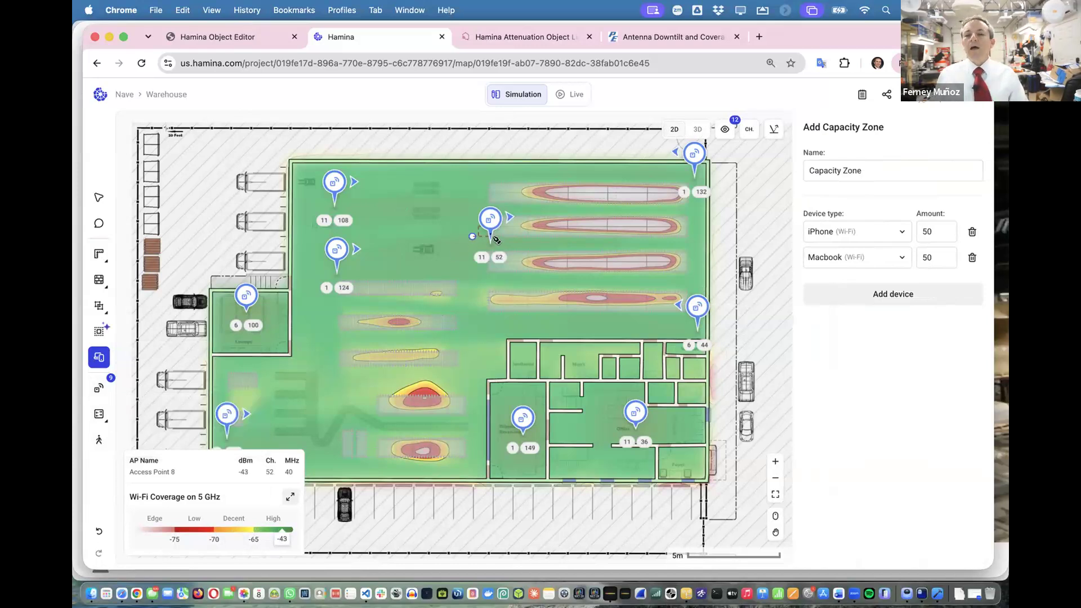
click(699, 131)
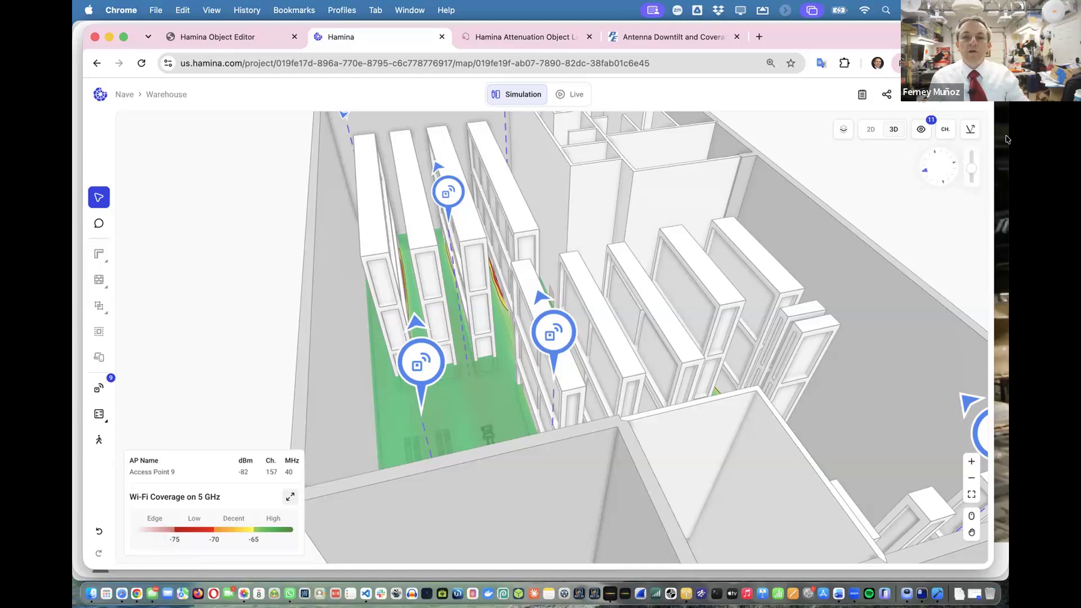
click(224, 34)
drag(669, 337, 598, 334)
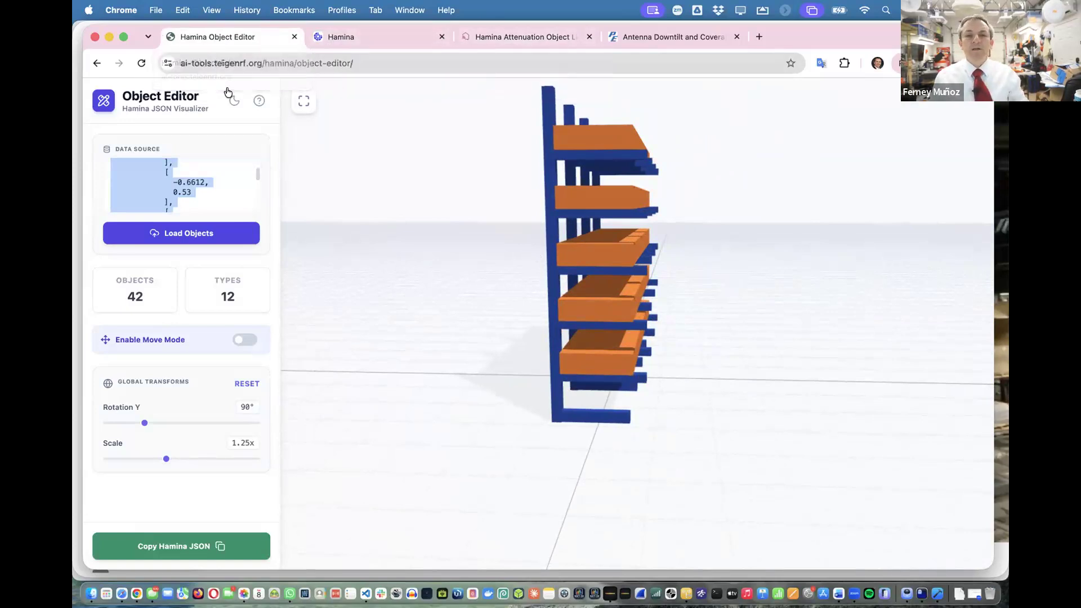
Switch to the Hamina attenuation object library, close the cantilever rack details and browse the available rack objects
click(498, 35)
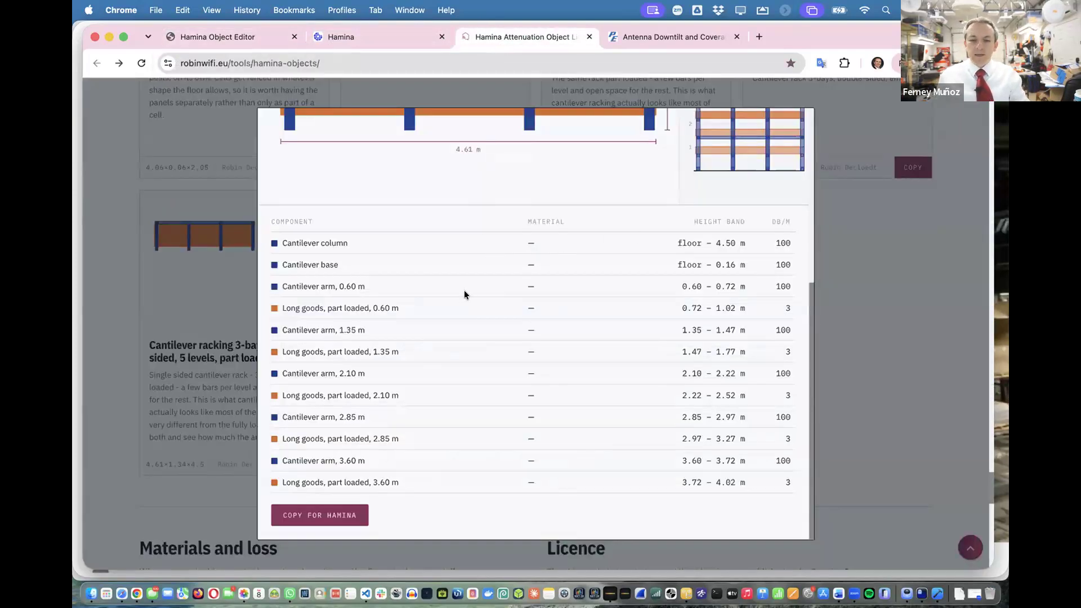
key(Escape)
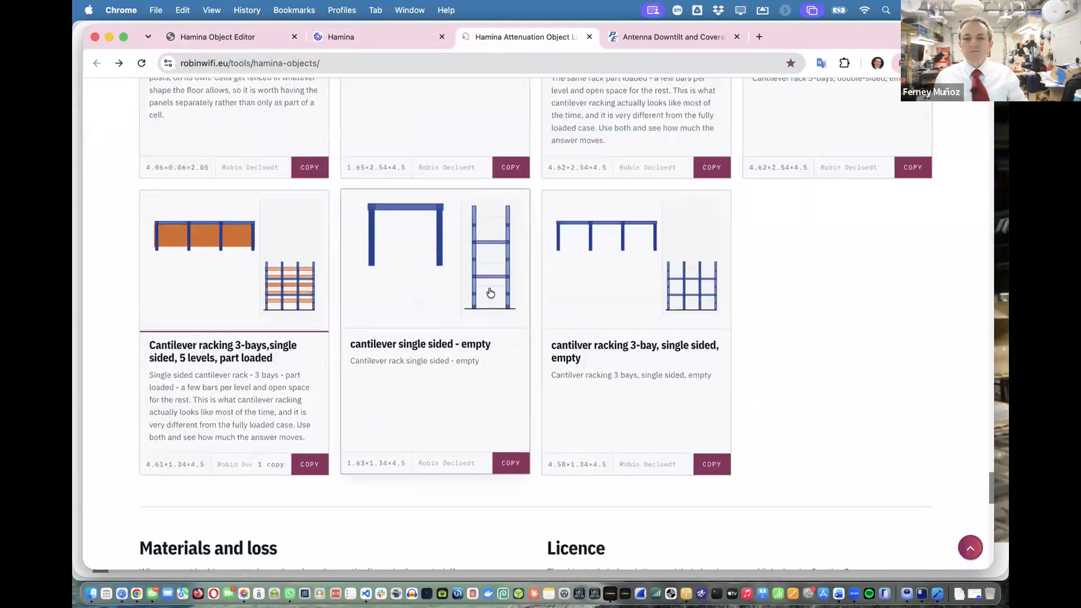
scroll(593, 267, up, 10)
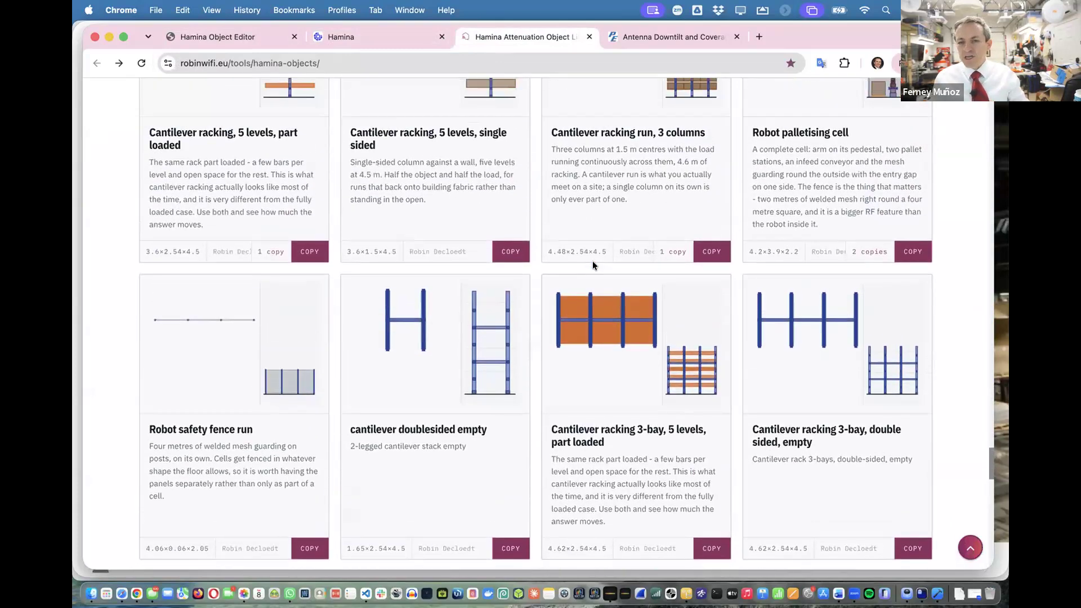
Open the RobinWifi site's About Me page and read through the author's background and CWNP certification progress
scroll(594, 262, up, 5)
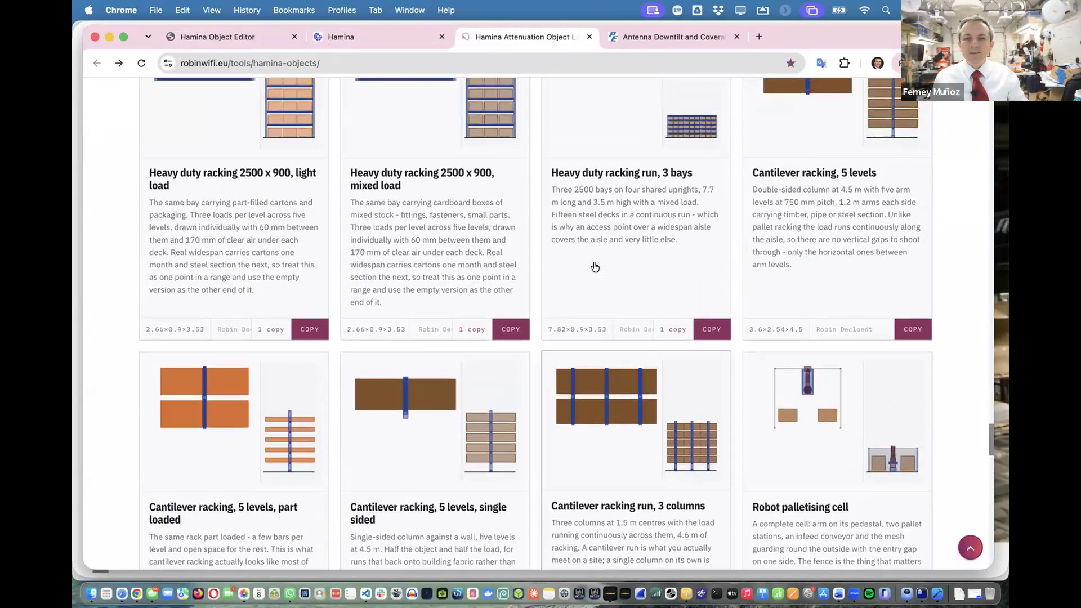
scroll(595, 267, up, 10)
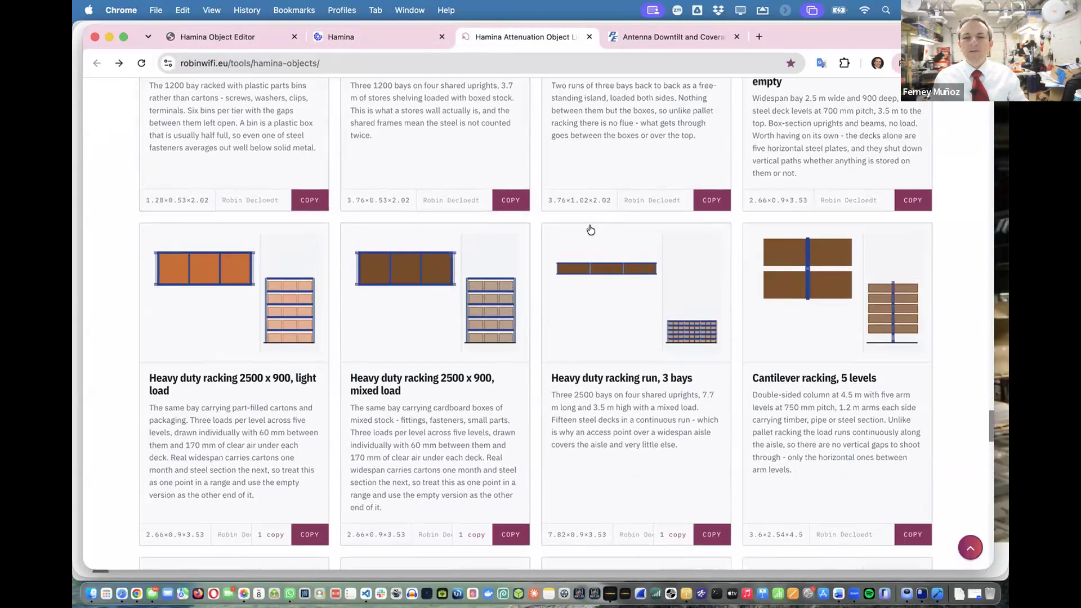
scroll(607, 225, up, 20)
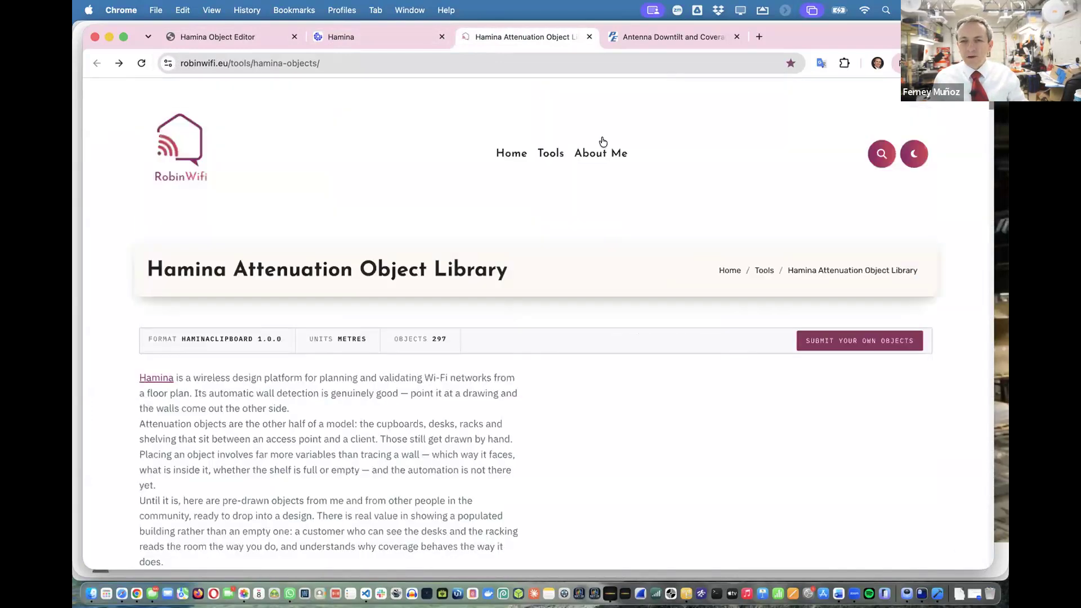
click(603, 153)
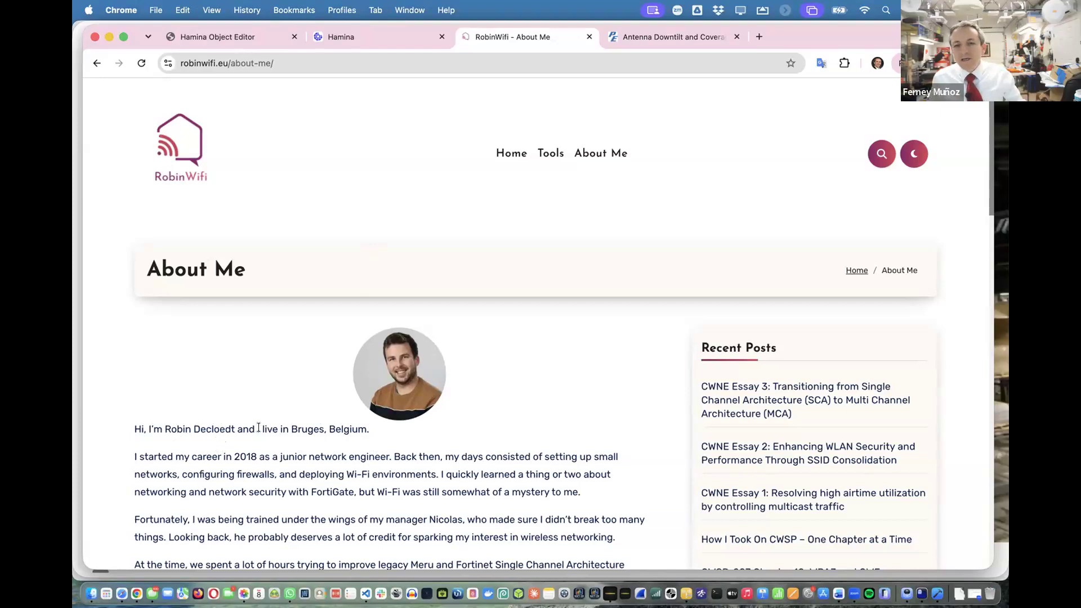
scroll(260, 426, down, 20)
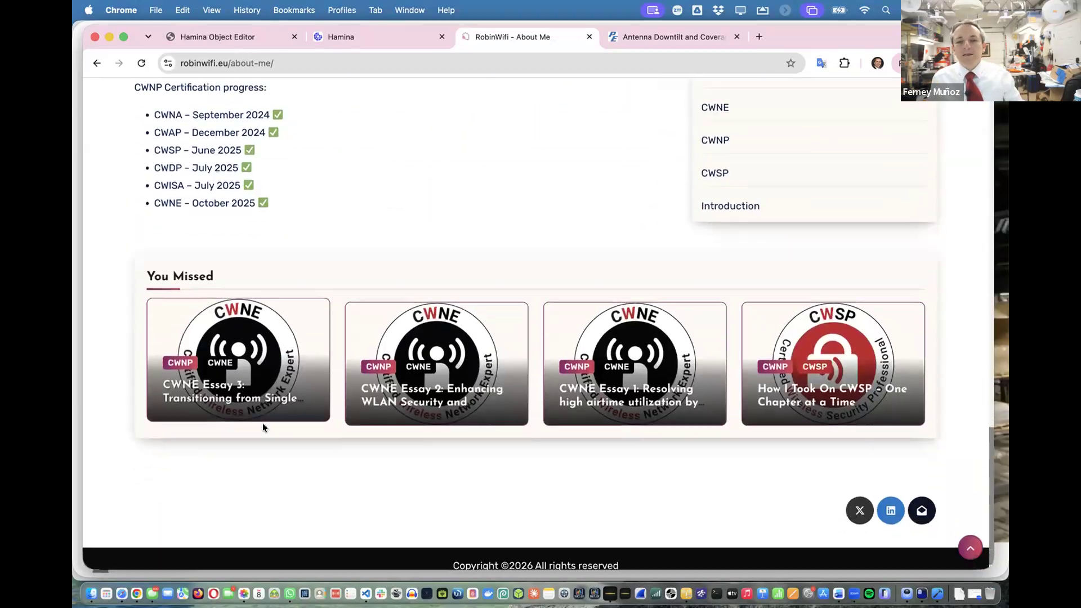
scroll(262, 424, up, 20)
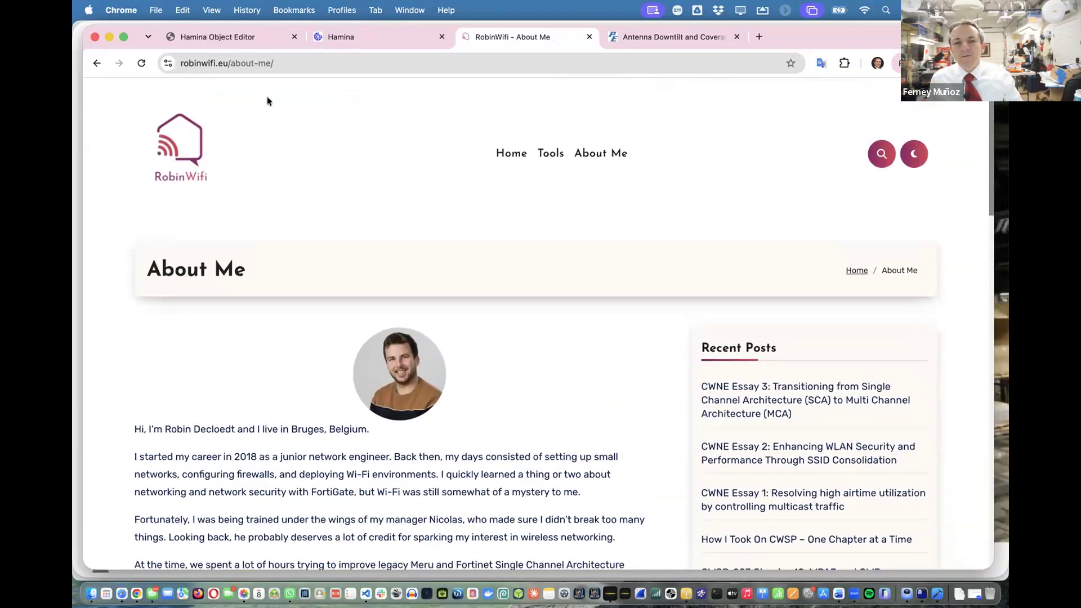
Look through the RobinWifi home page posts and the Tools page
click(511, 155)
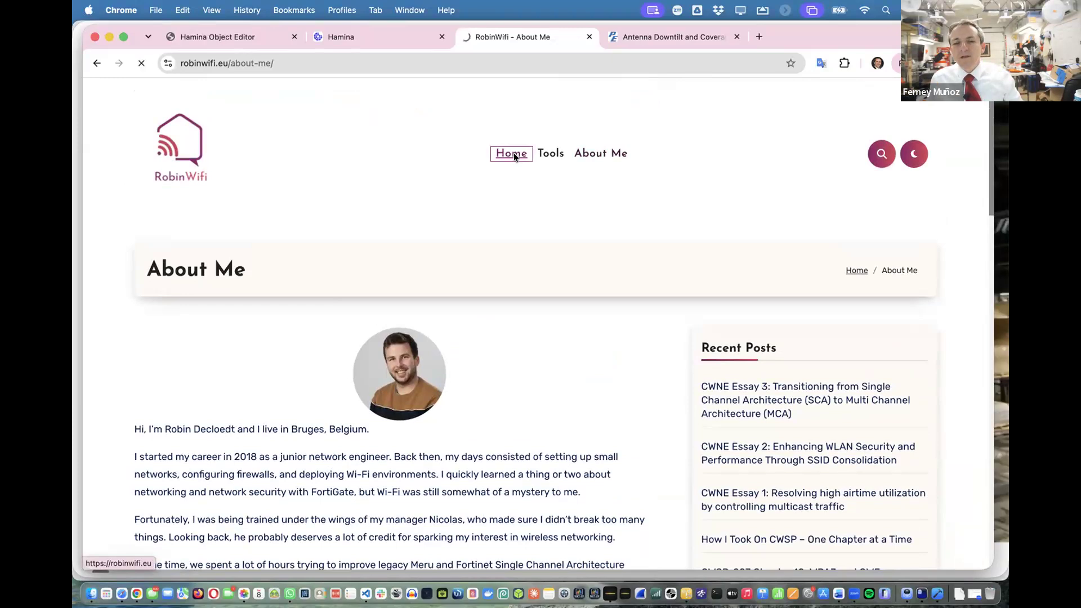
scroll(527, 340, down, 15)
scroll(527, 339, up, 15)
click(551, 154)
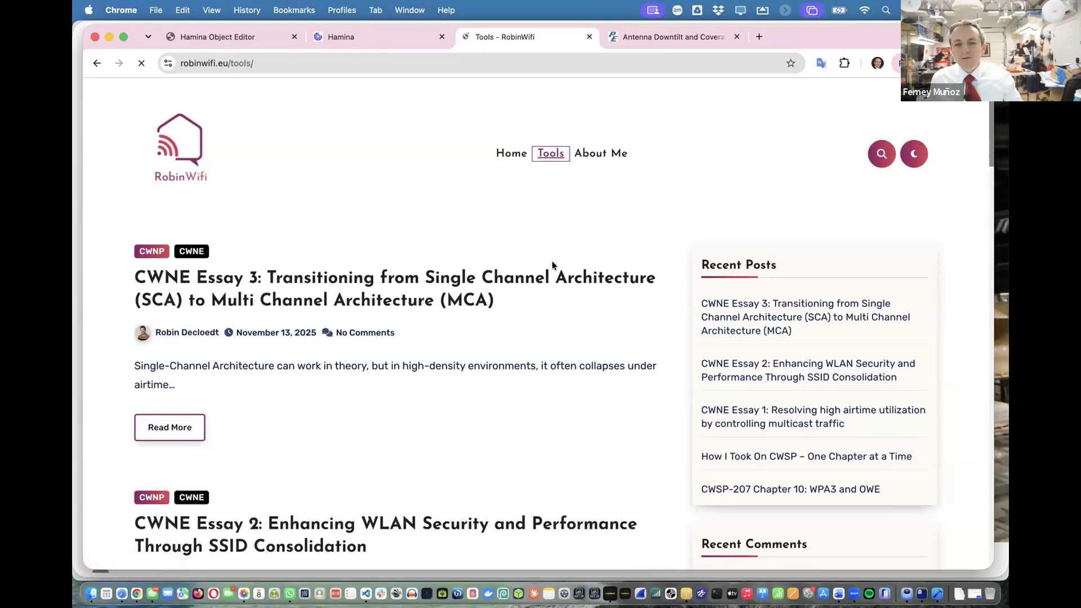
scroll(552, 272, down, 5)
scroll(553, 271, up, 5)
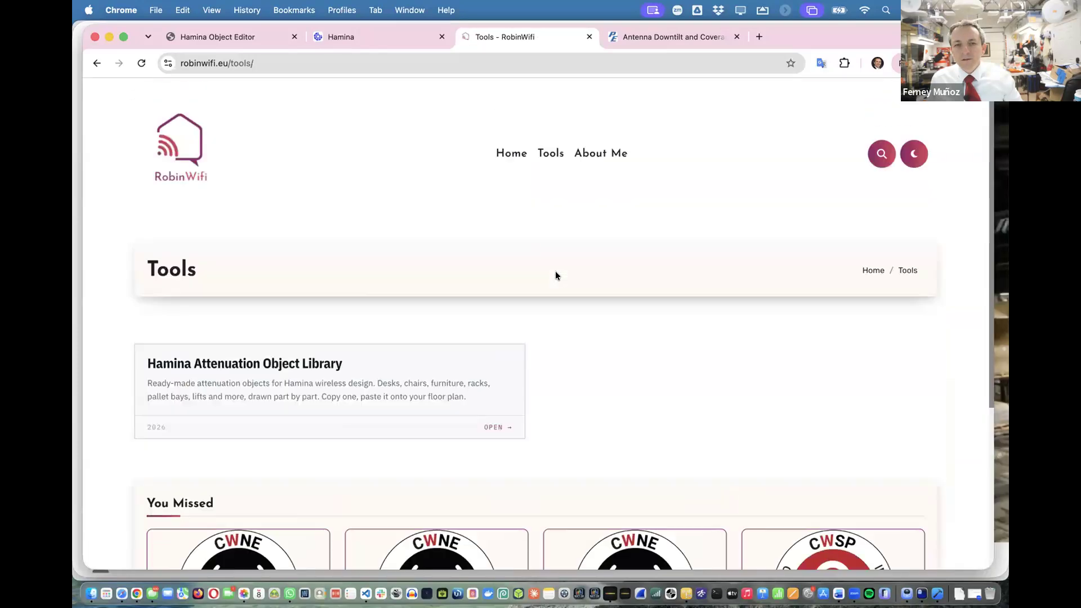
click(172, 148)
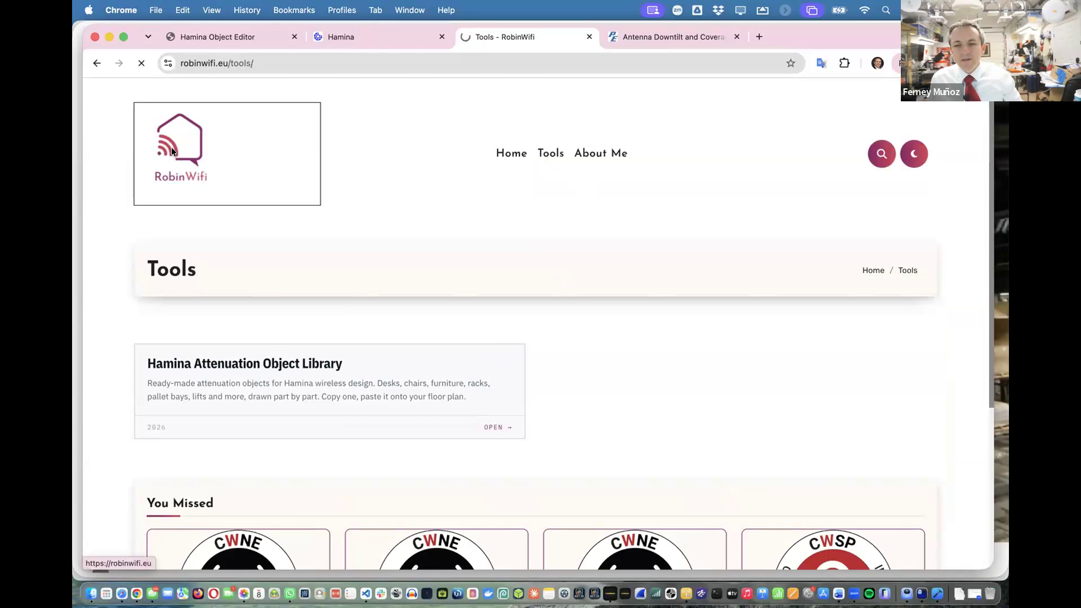
scroll(358, 306, down, 10)
scroll(358, 305, up, 10)
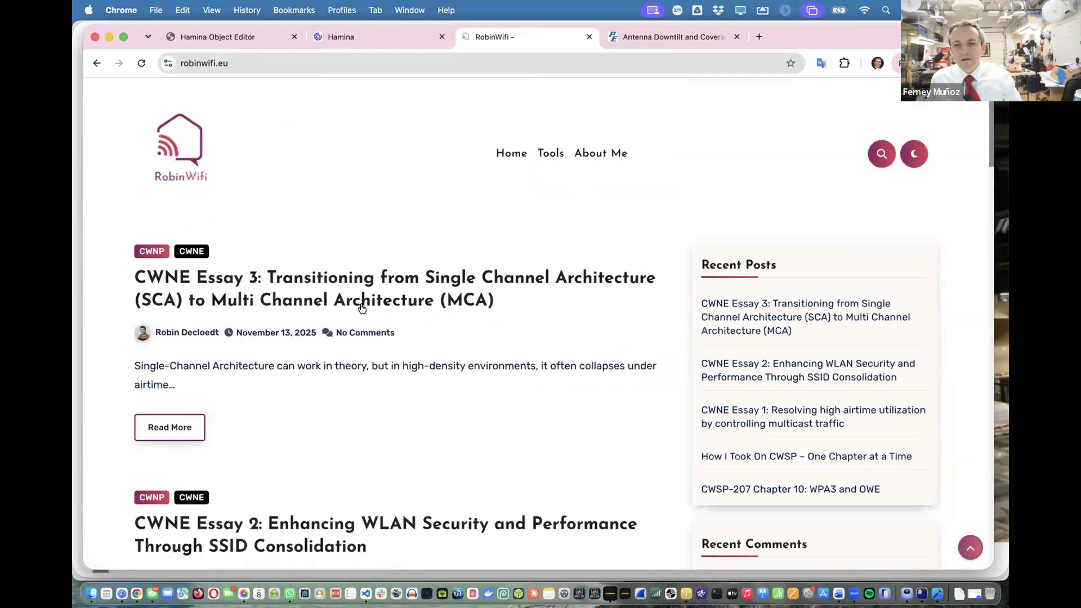
Return to the Hamina Attenuation Object Library and browse down to the heavy duty racking objects
click(97, 65)
click(96, 65)
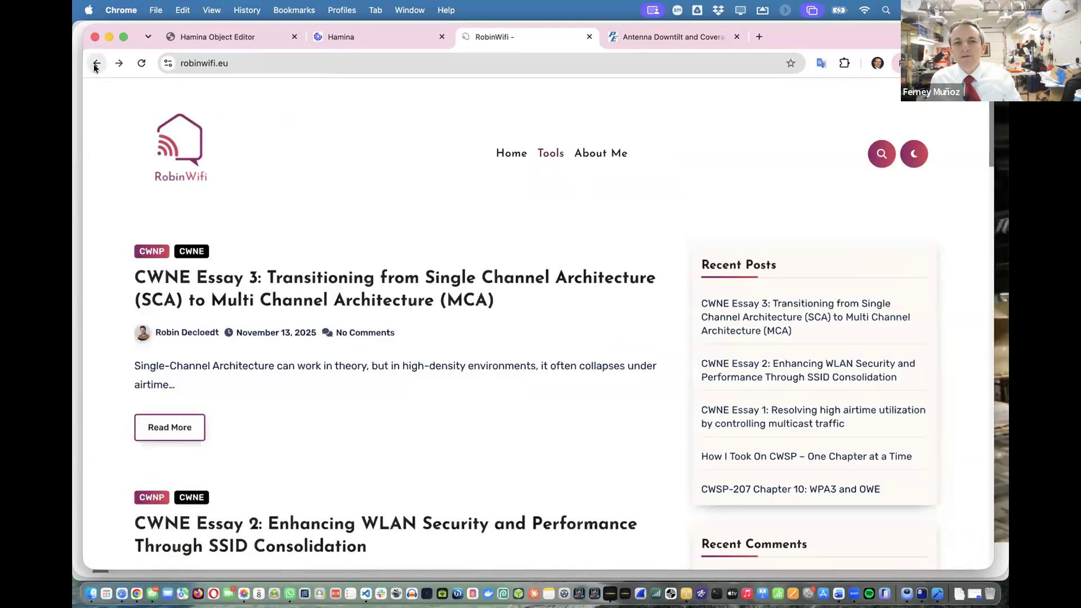
click(96, 66)
click(96, 65)
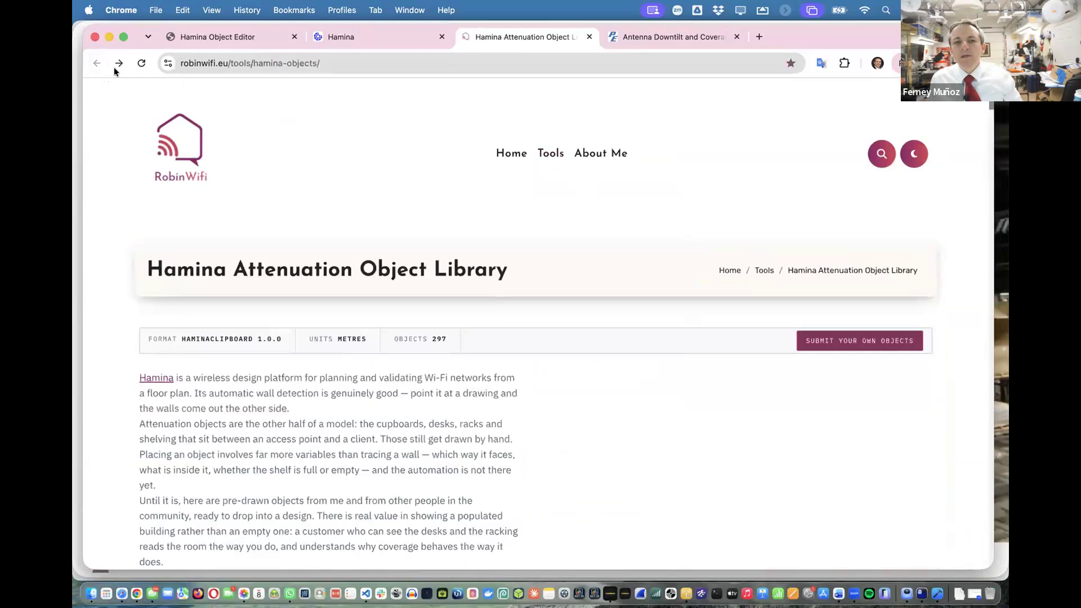
scroll(422, 202, down, 20)
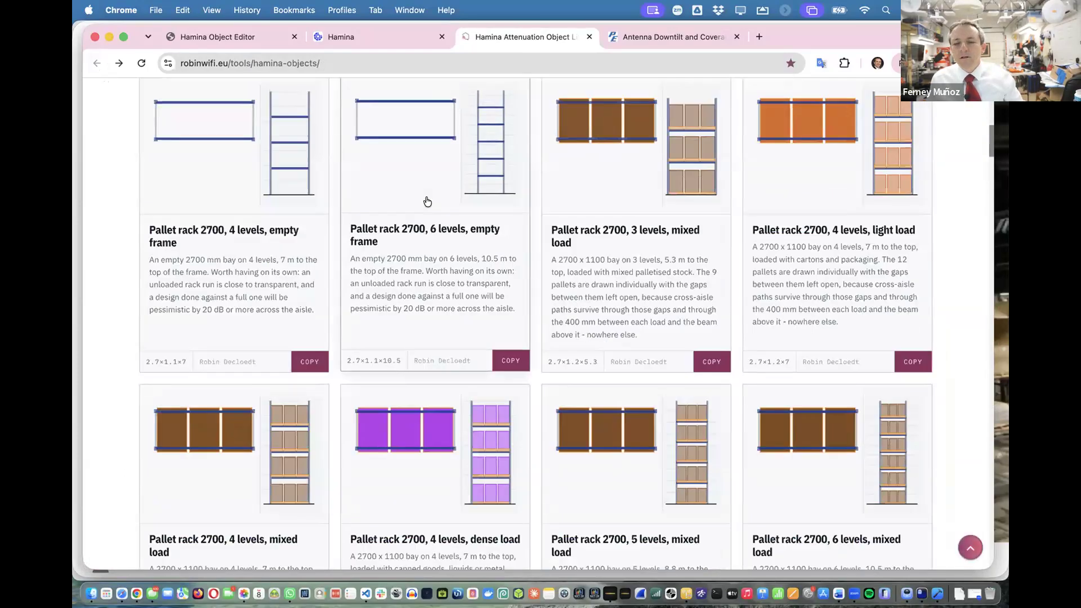
scroll(427, 202, down, 15)
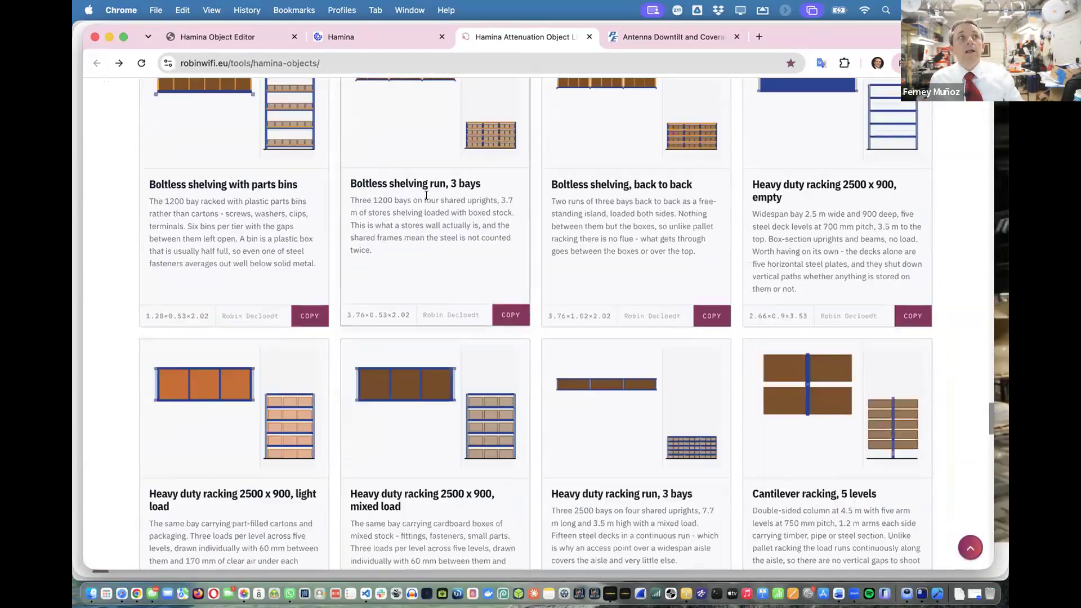
scroll(509, 414, up, 2)
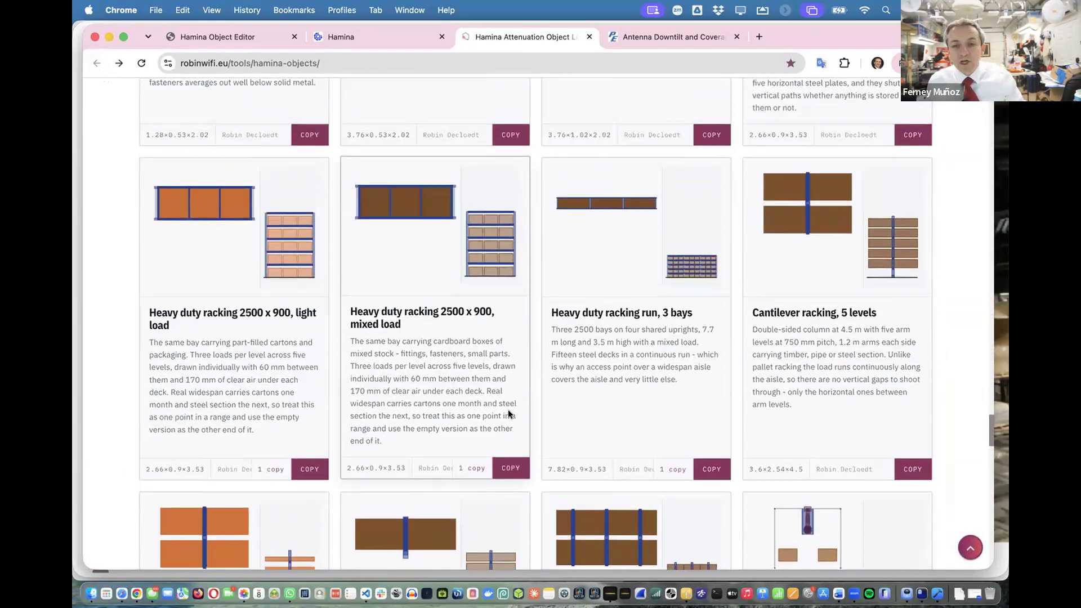
Review the cantilever rack in the Hamina Object Editor, the library's heavy duty racks and the racks in the 3D warehouse design
click(225, 38)
drag(420, 330, 336, 319)
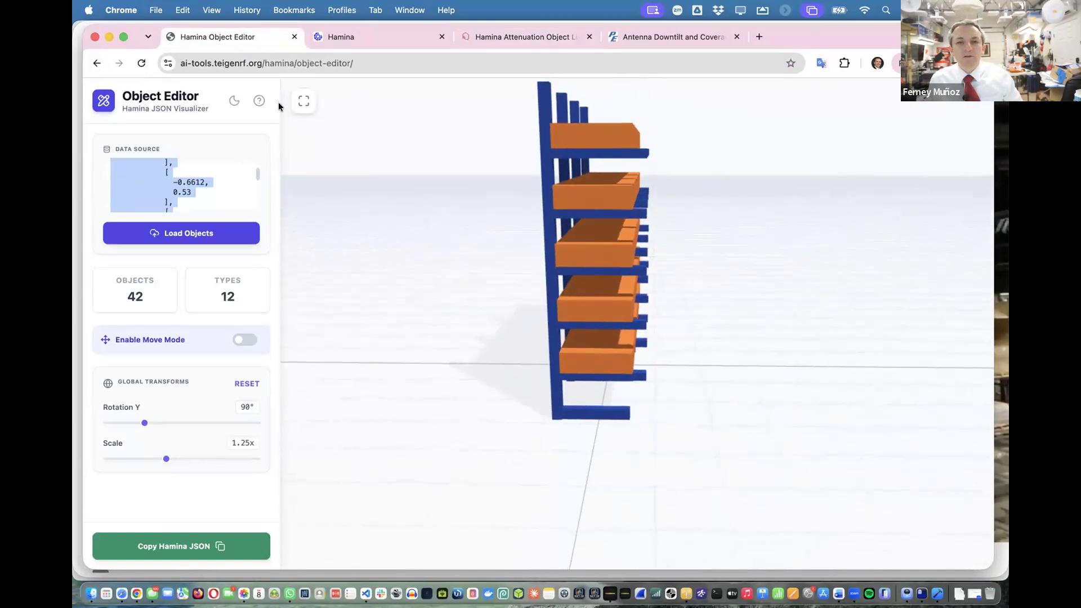
click(495, 38)
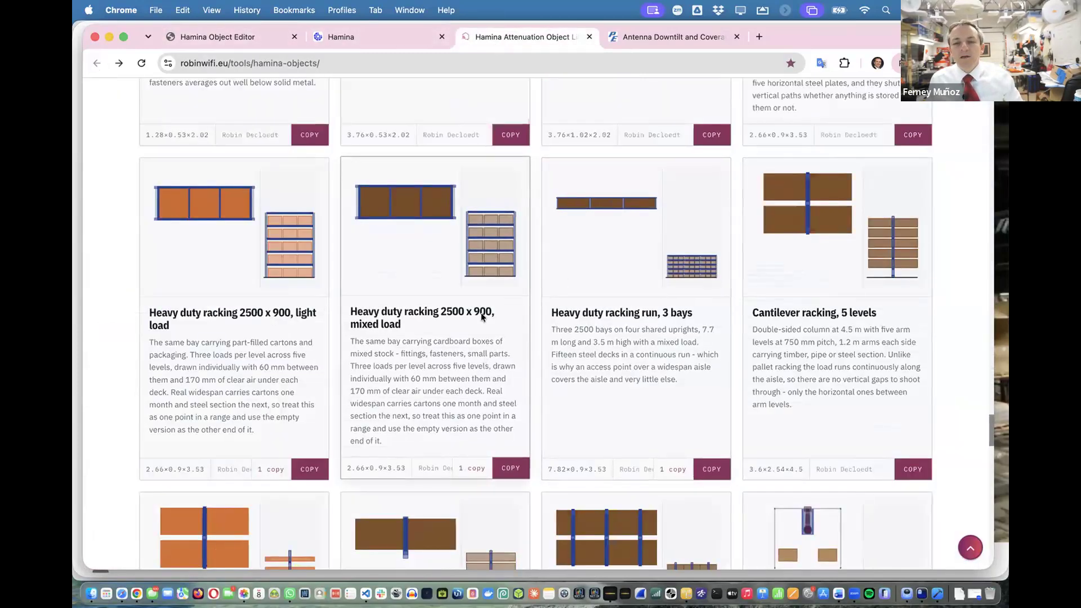
key(super+Tab)
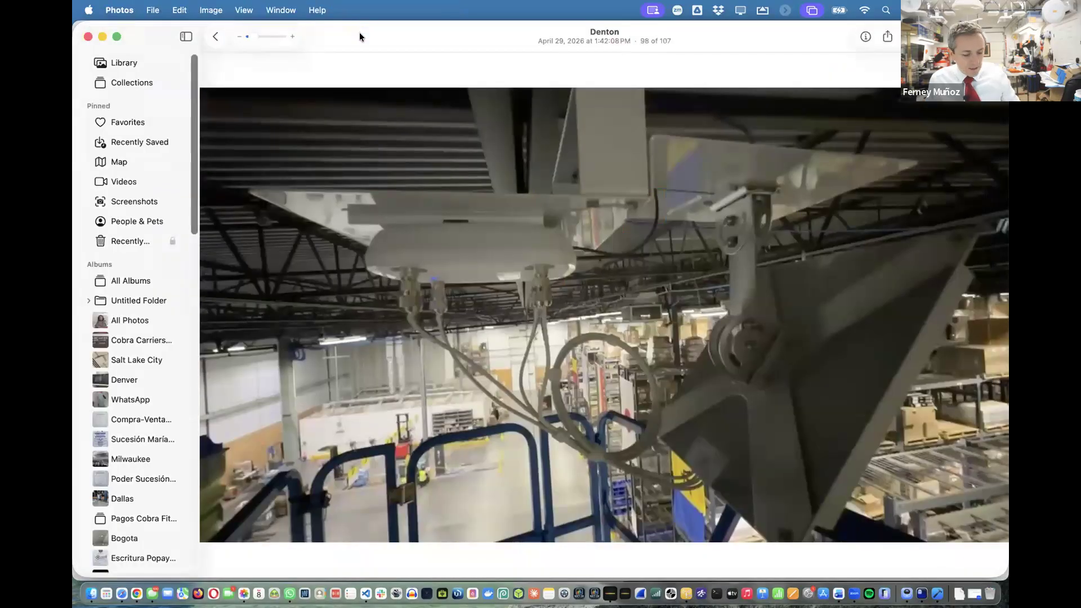
key(super+Tab)
click(359, 36)
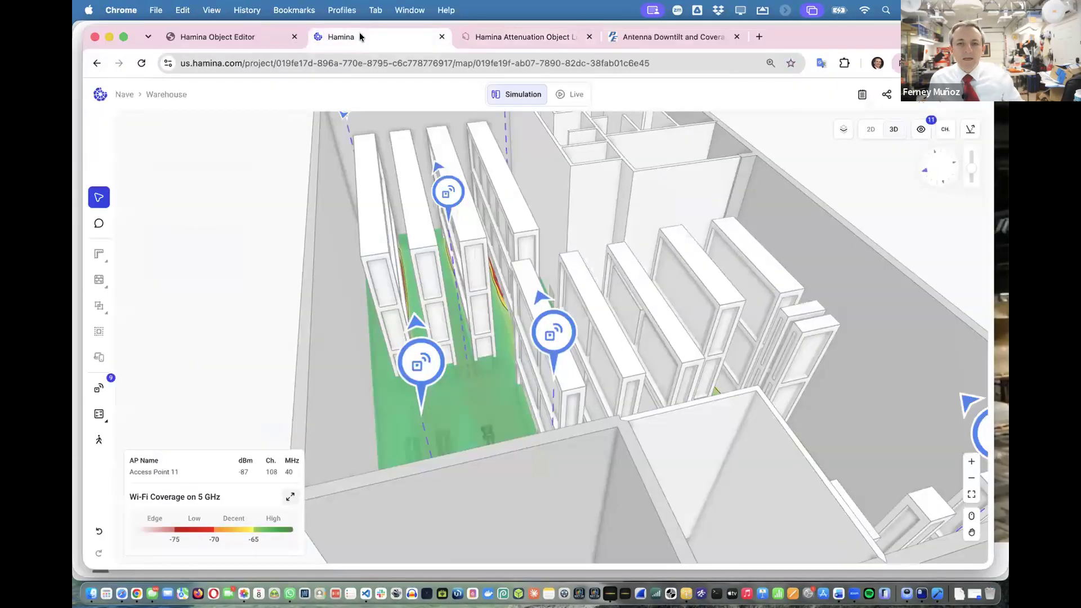
Go back to the teigenRF tools overview and relaunch the 3D Object Editor with an empty data source
click(217, 31)
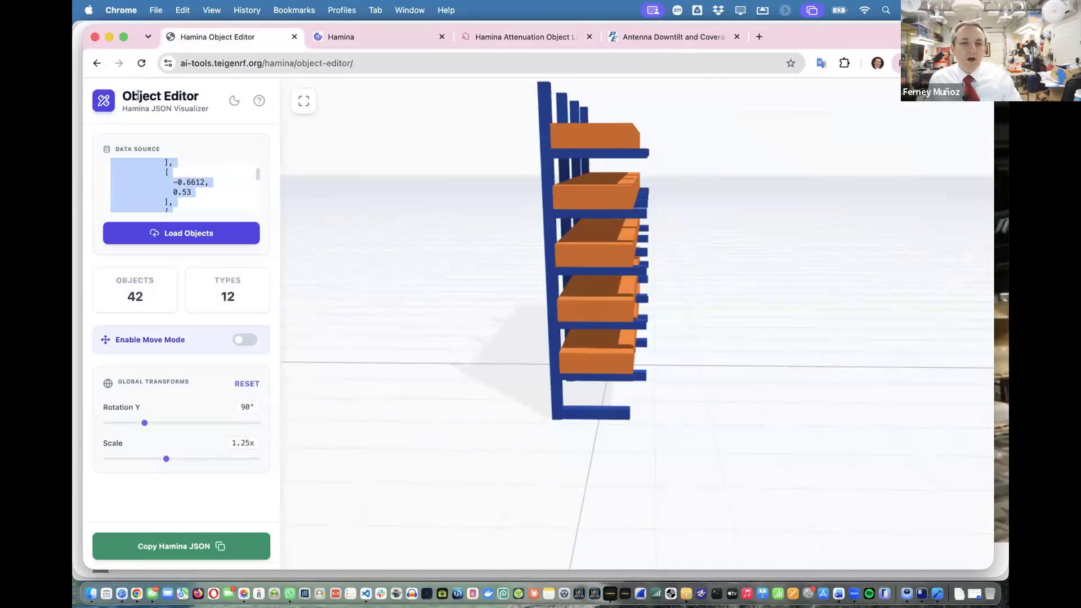
click(97, 63)
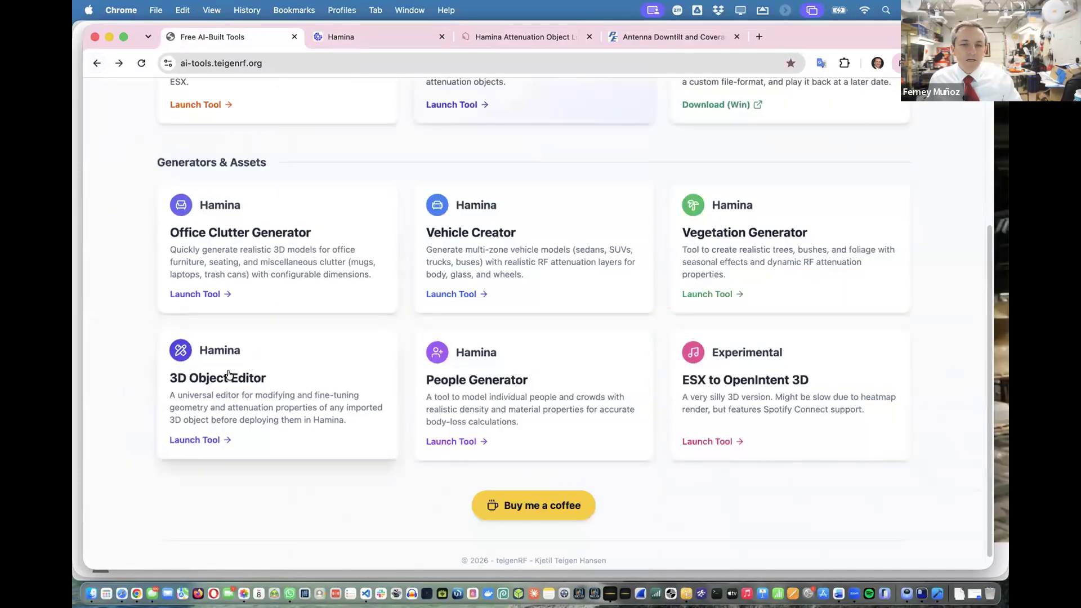
click(232, 375)
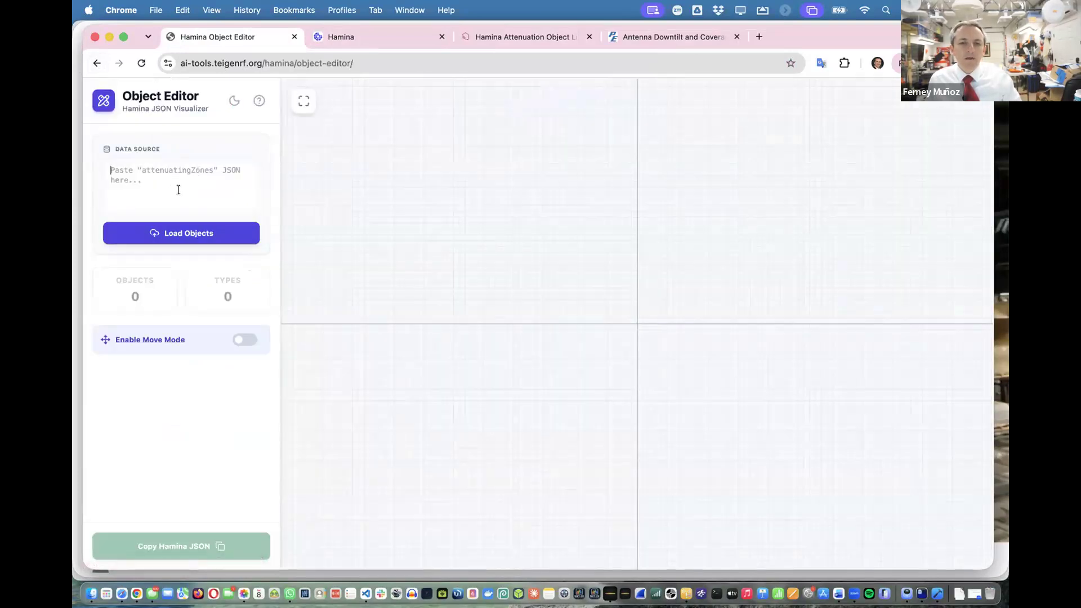
Copy "Heavy duty racking 2500 x 900, light load" from the attenuation object library and load its JSON into the Object Editor
click(557, 36)
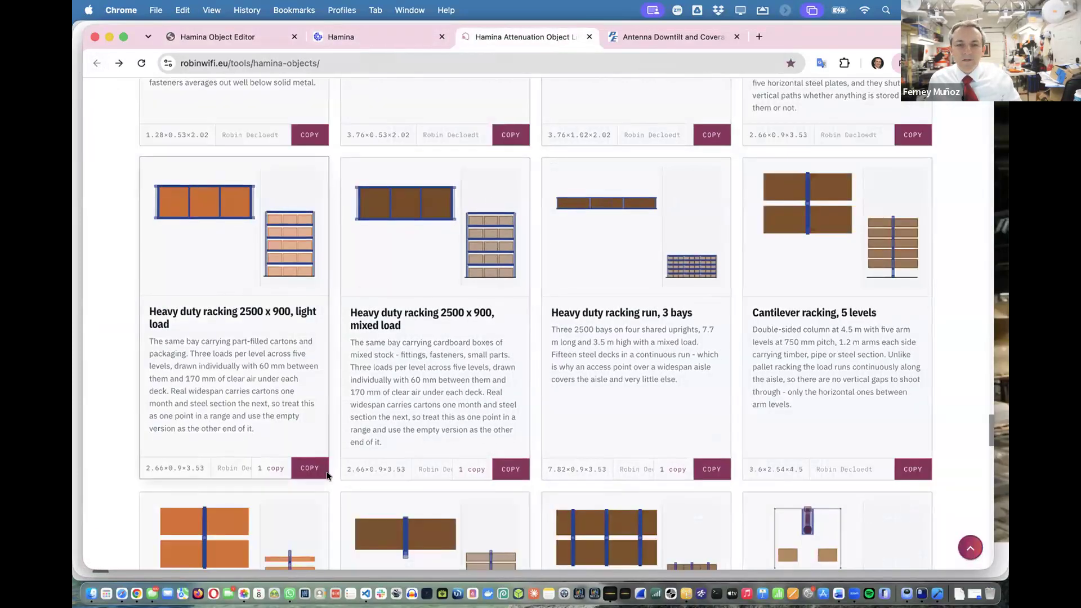
click(309, 469)
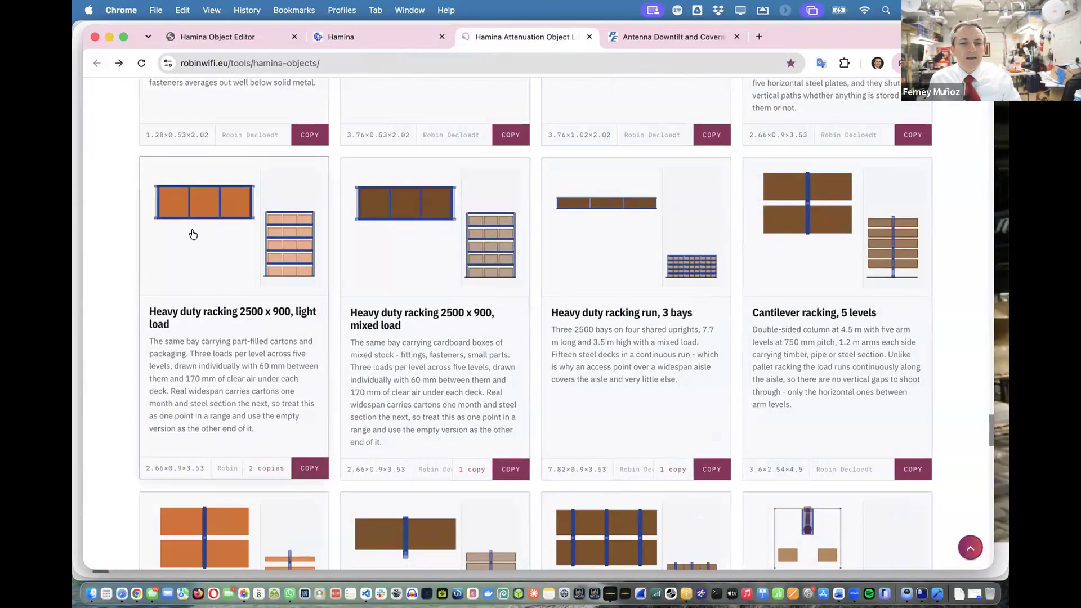
click(233, 34)
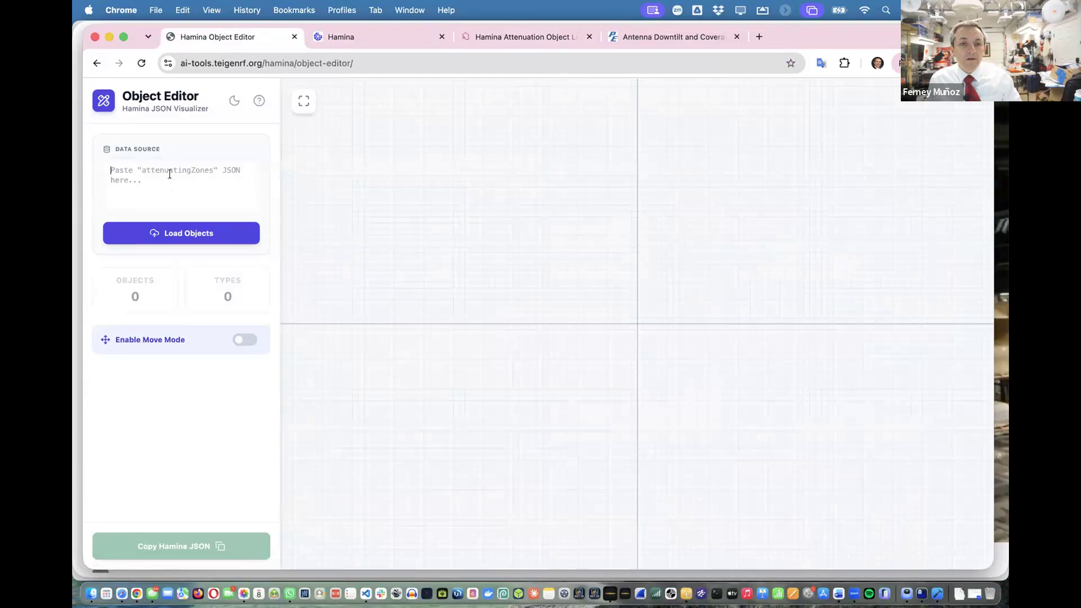
key(super+v)
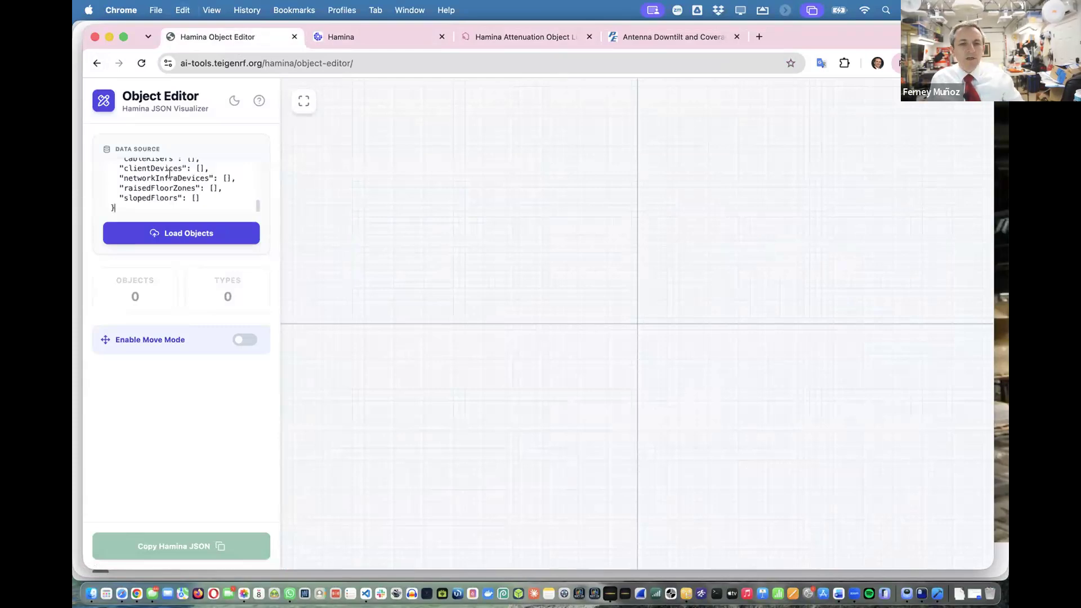
click(193, 232)
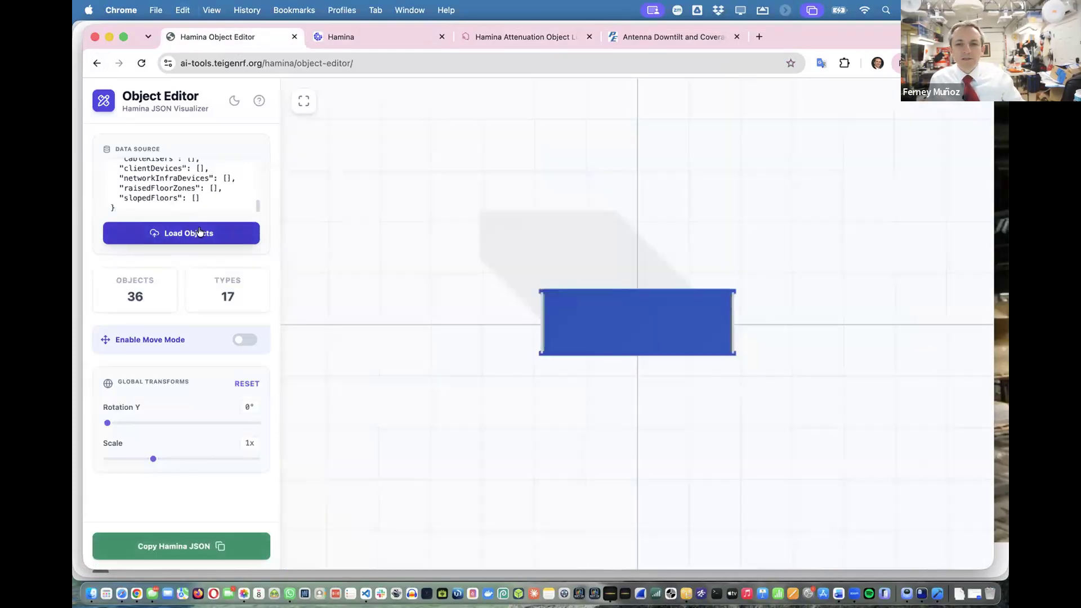
drag(411, 366, 565, 280)
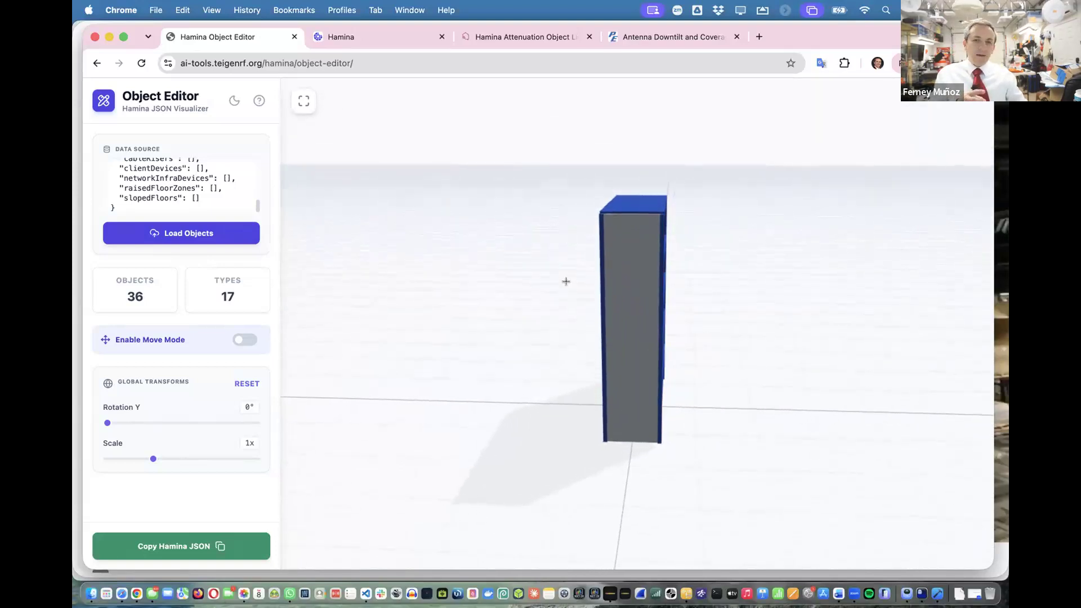
Switch to the Nave warehouse design in Hamina, show it in 2D and open the Capacity Zone tool
click(367, 36)
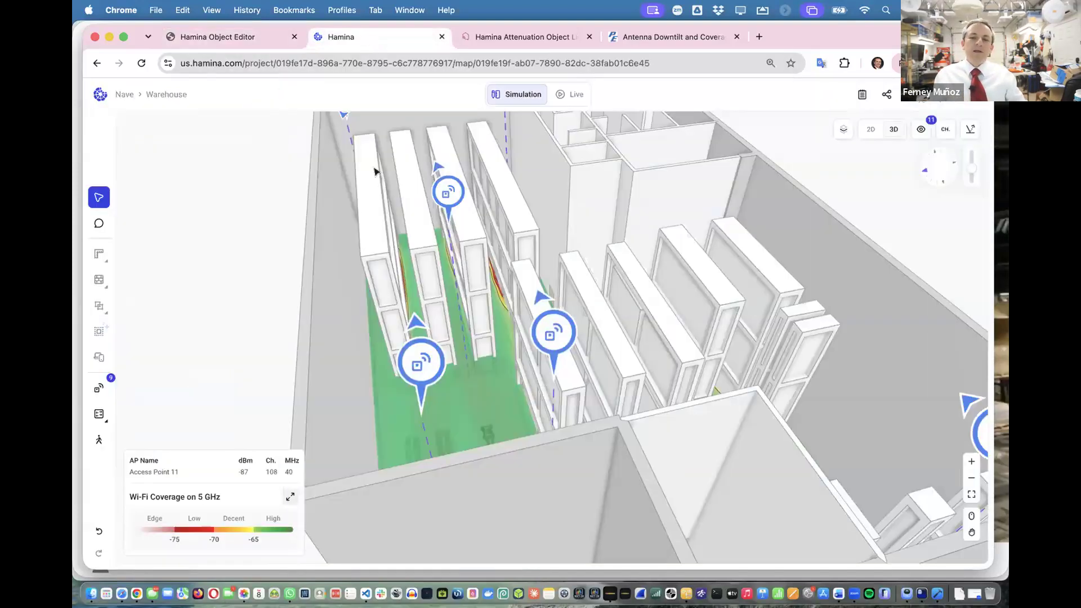
click(867, 130)
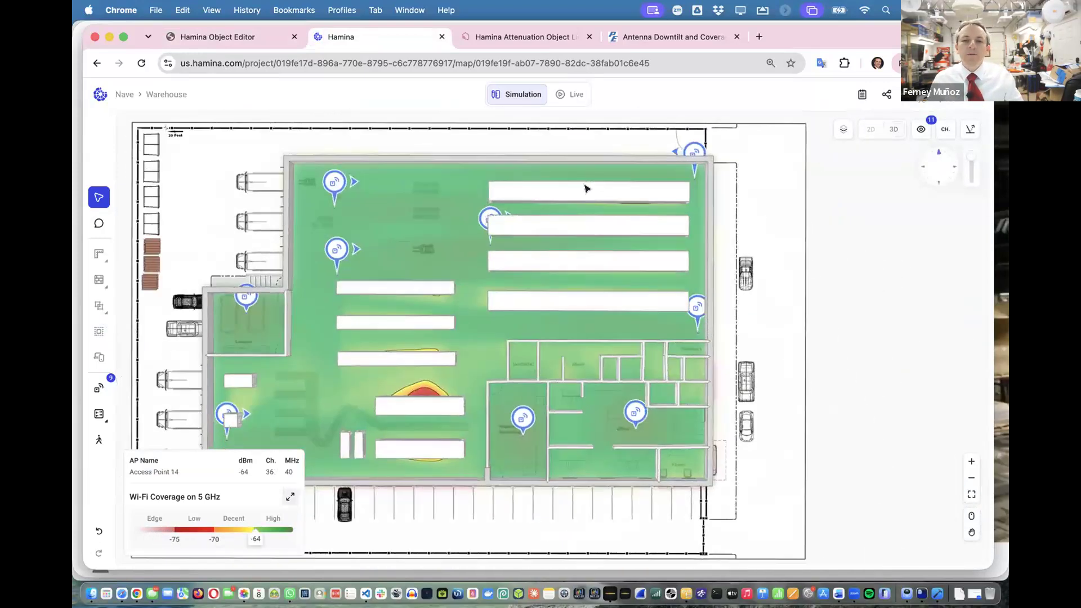
key(c)
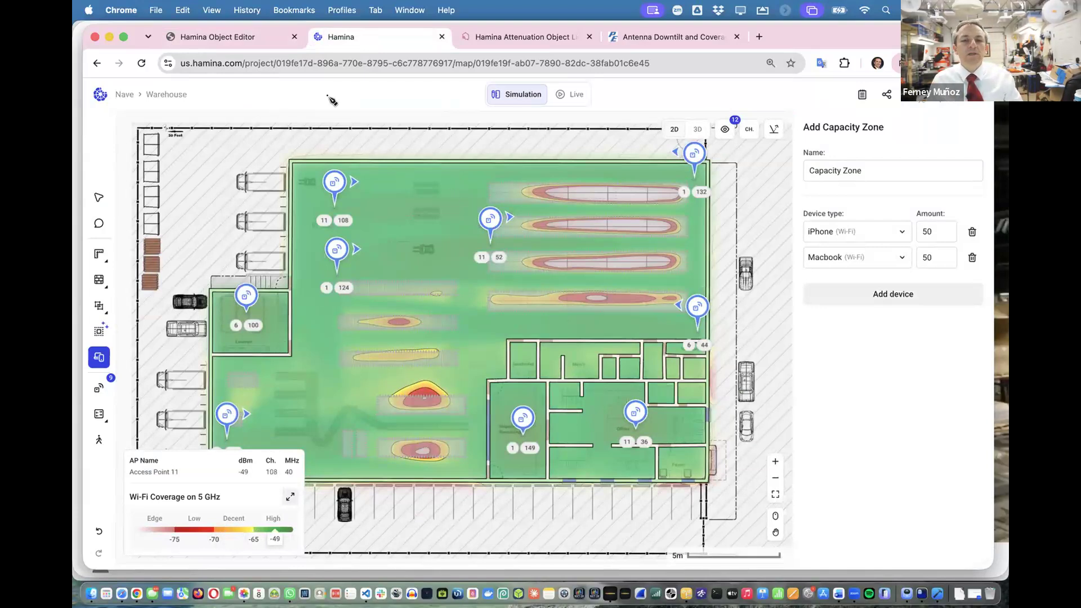
Switch back to the Object Editor, rotate the heavy duty rack to 93° about Y and look through its JSON
click(233, 35)
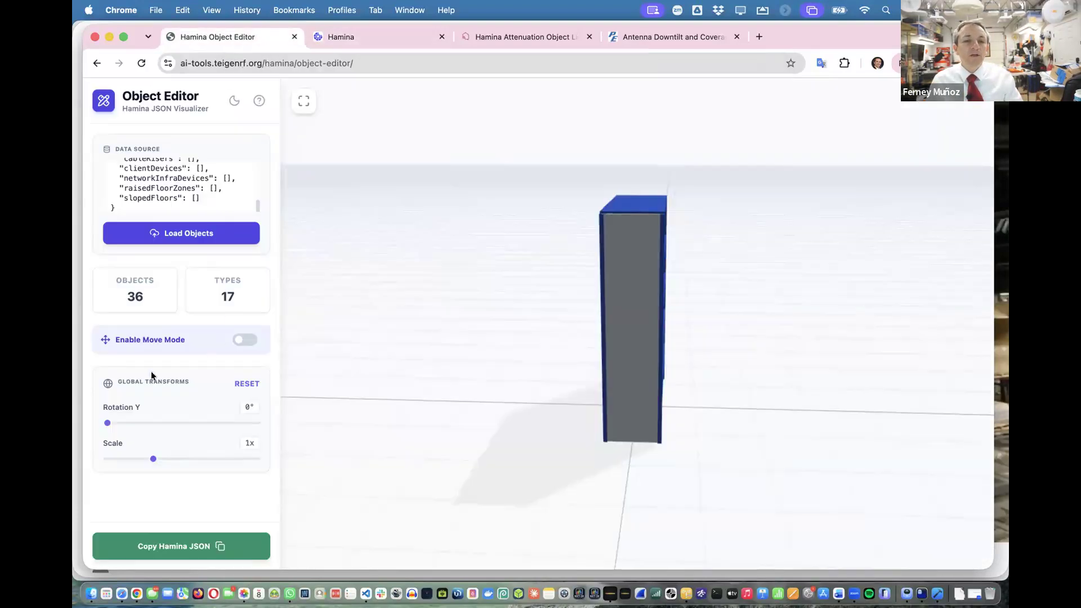
drag(107, 424, 145, 422)
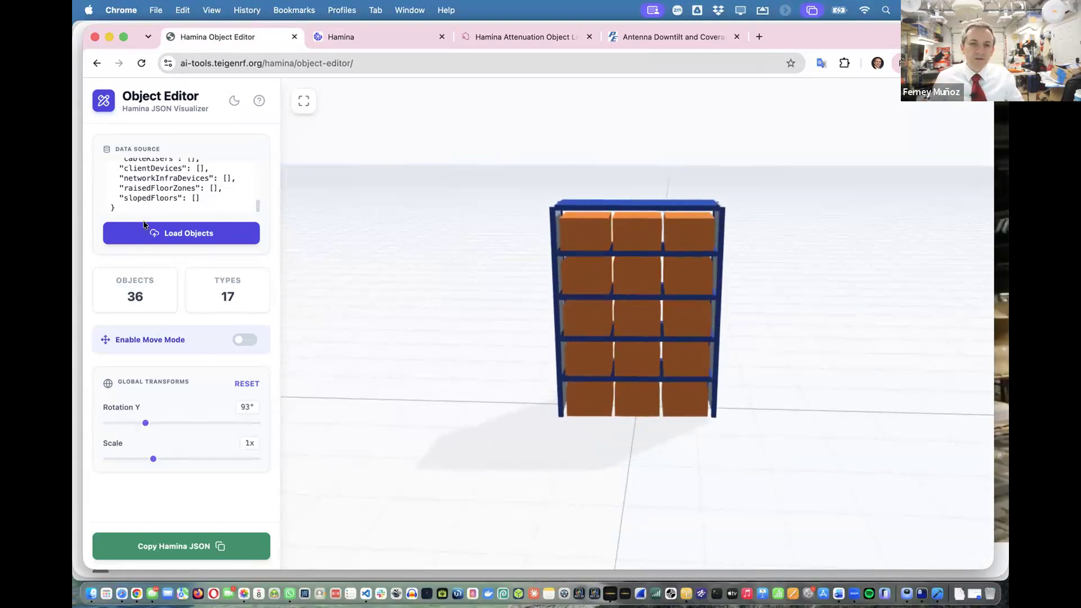
scroll(147, 201, up, 10)
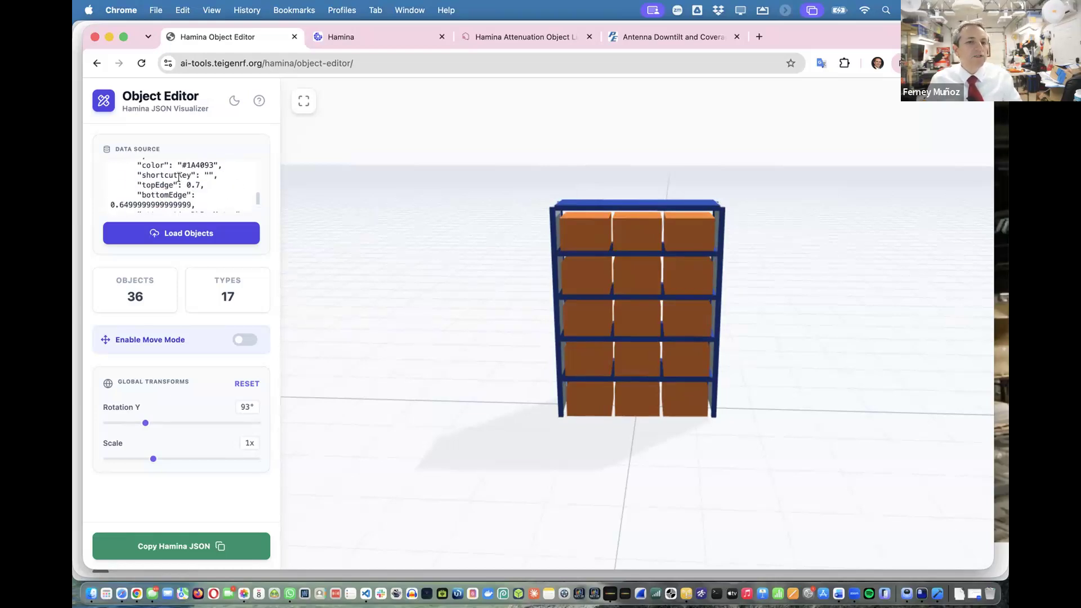
Copy the 93° heavy duty rack's Hamina JSON from the Object Editor and paste it into the Nave warehouse map in Hamina
scroll(178, 177, up, 10)
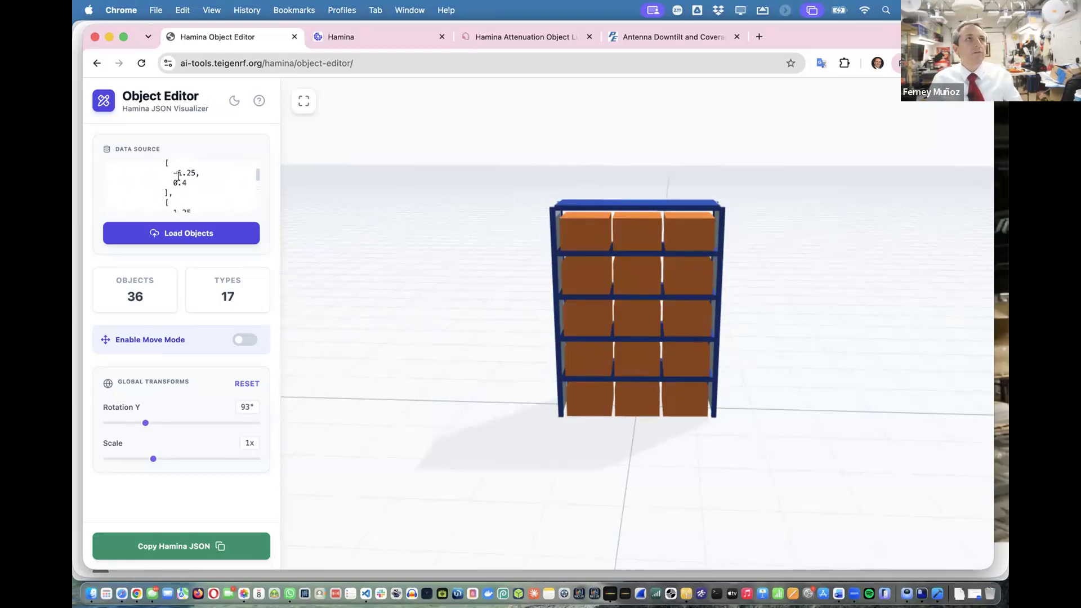
scroll(179, 176, up, 2)
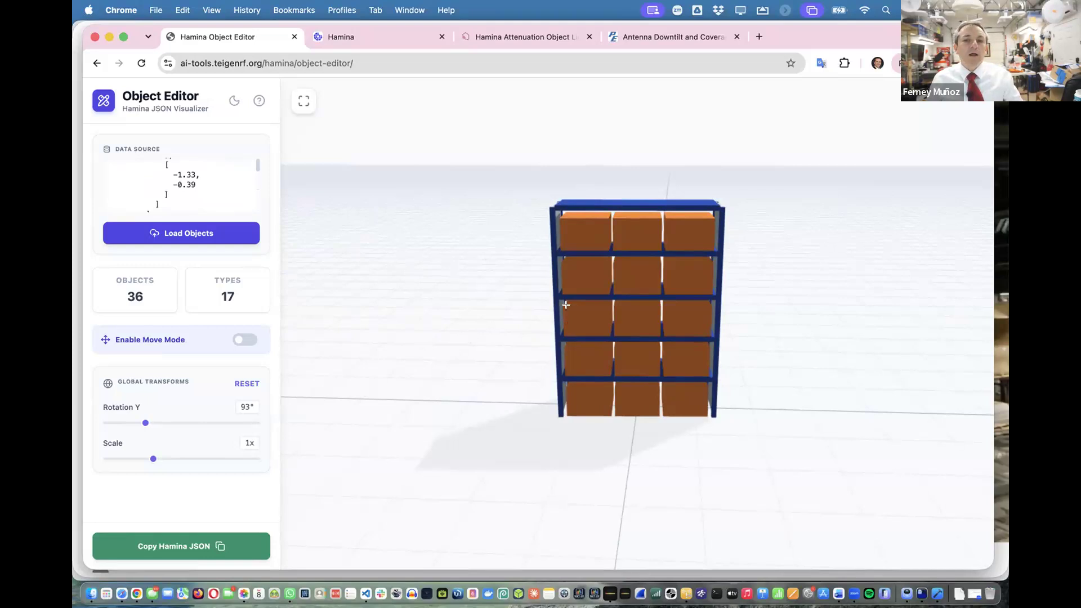
click(182, 547)
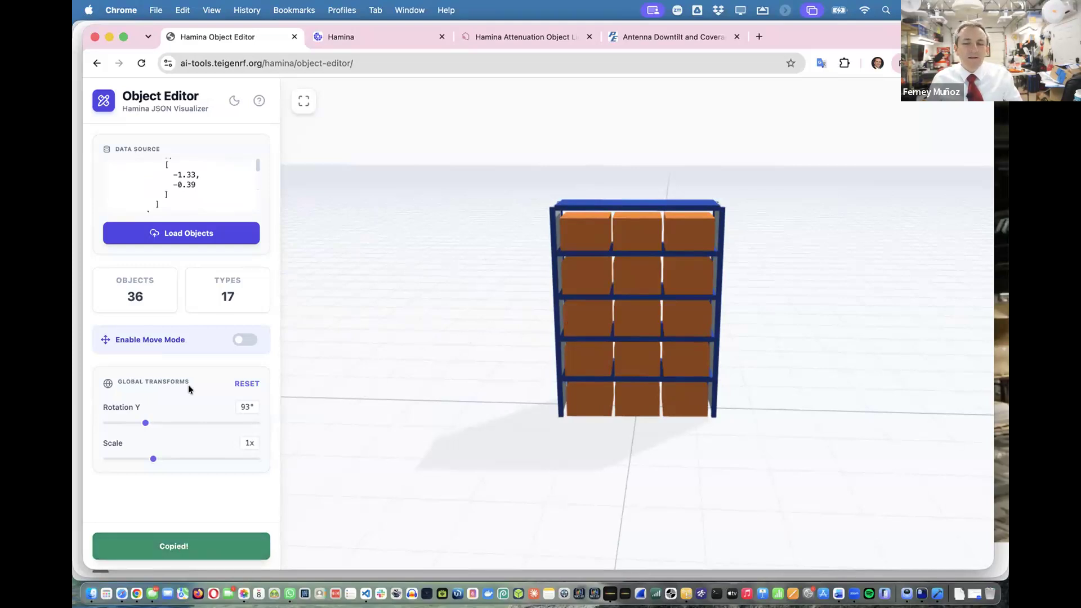
click(336, 37)
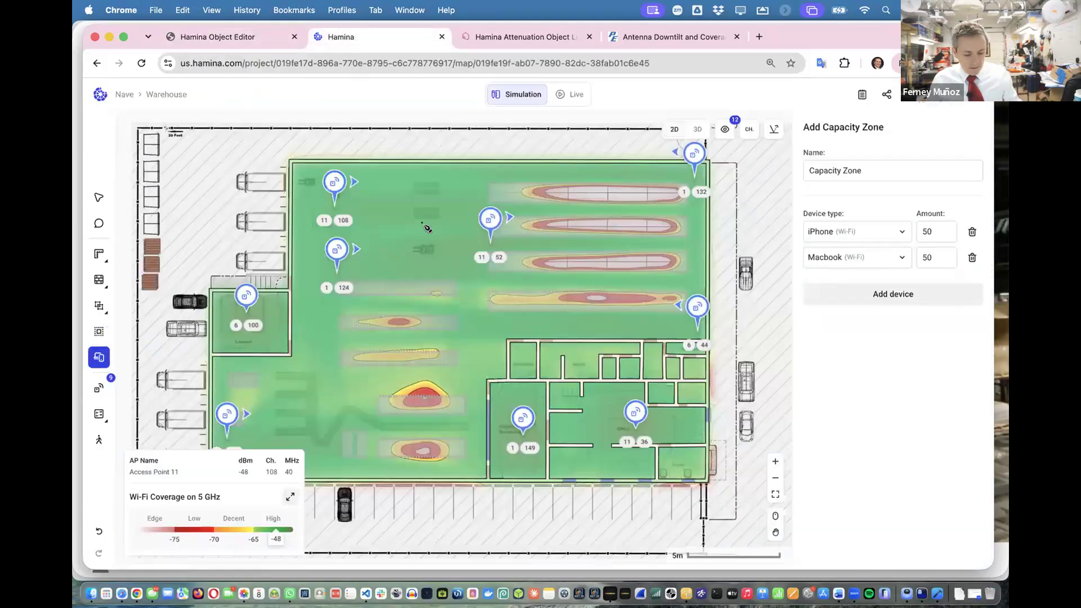
key(super+v)
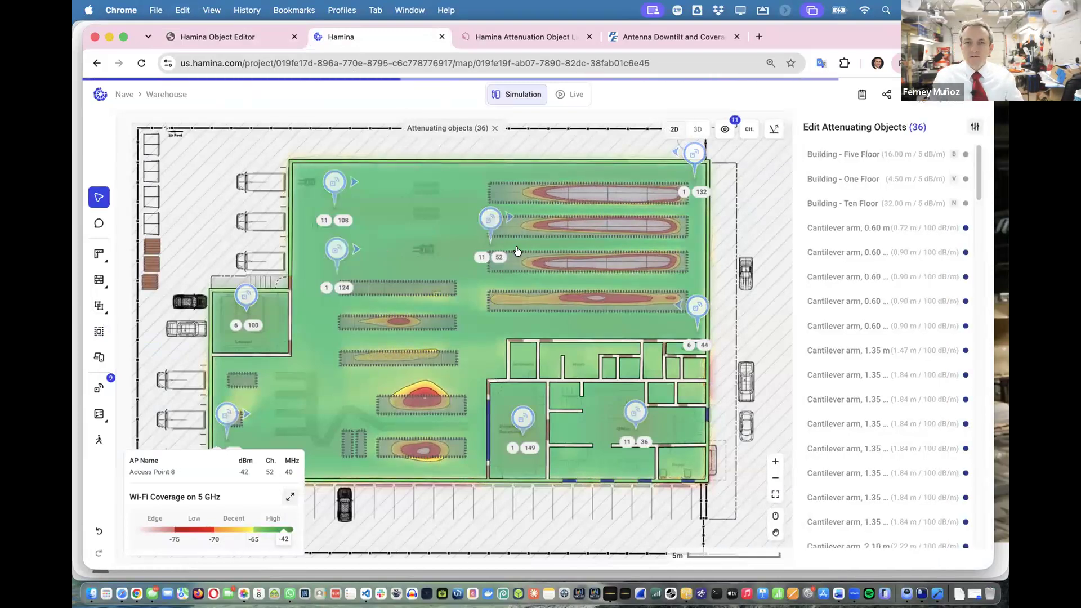
scroll(499, 252, down, 5)
scroll(236, 221, up, 5)
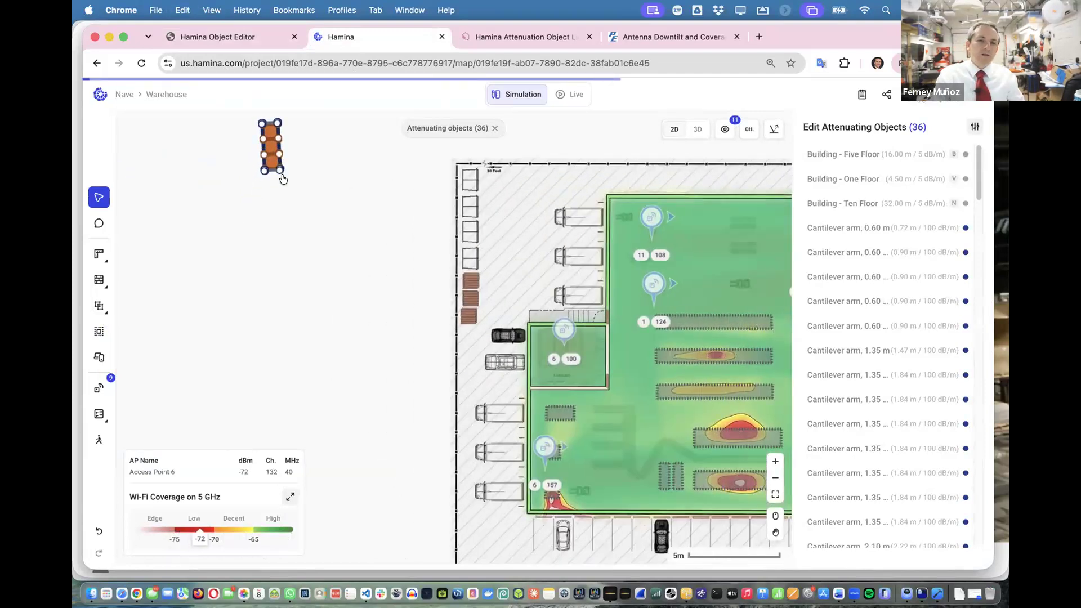
Set the rack's Y rotation to 0° in the Object Editor, copy its Hamina JSON and paste it into the Nave warehouse map
click(214, 37)
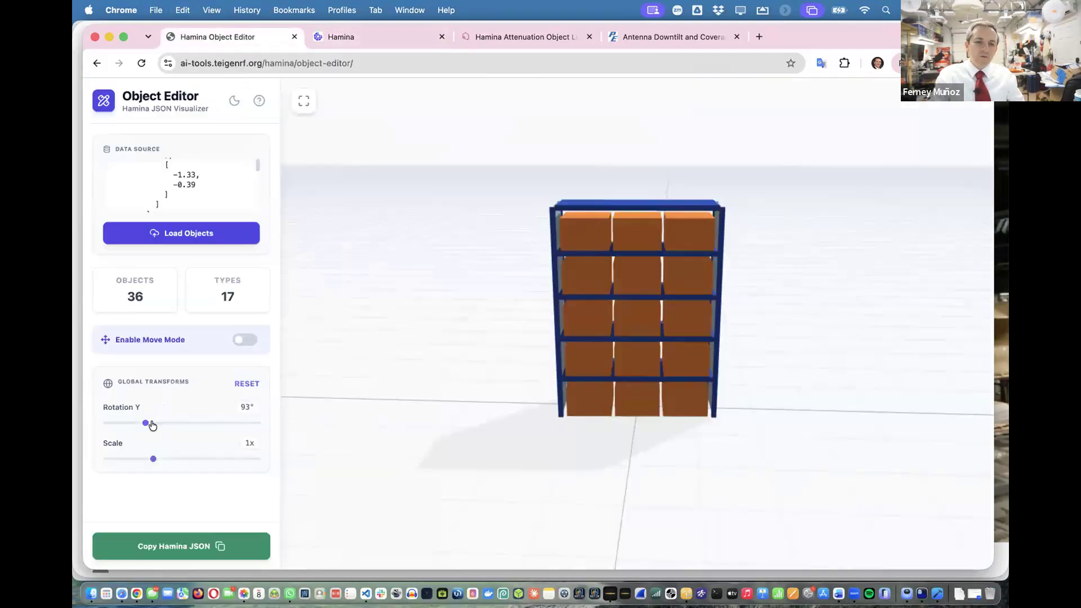
drag(145, 424, 92, 411)
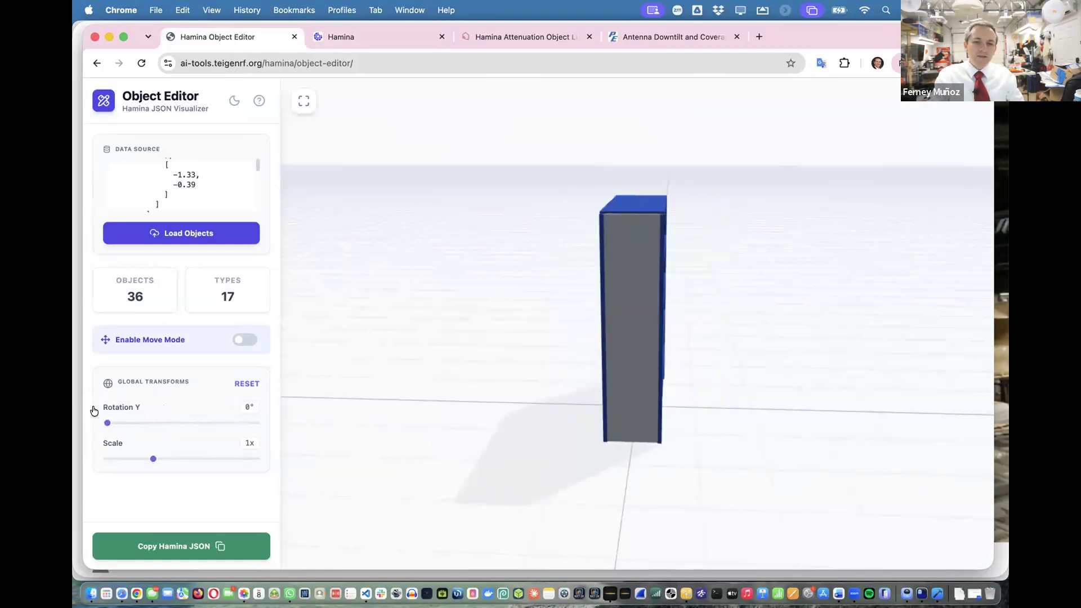
click(156, 548)
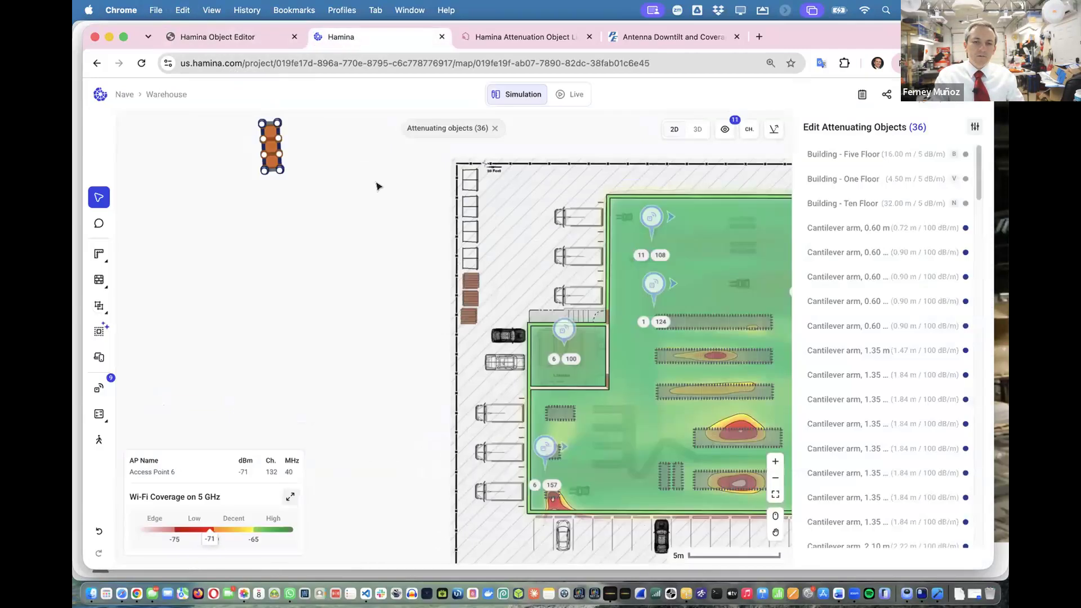
key(super+v)
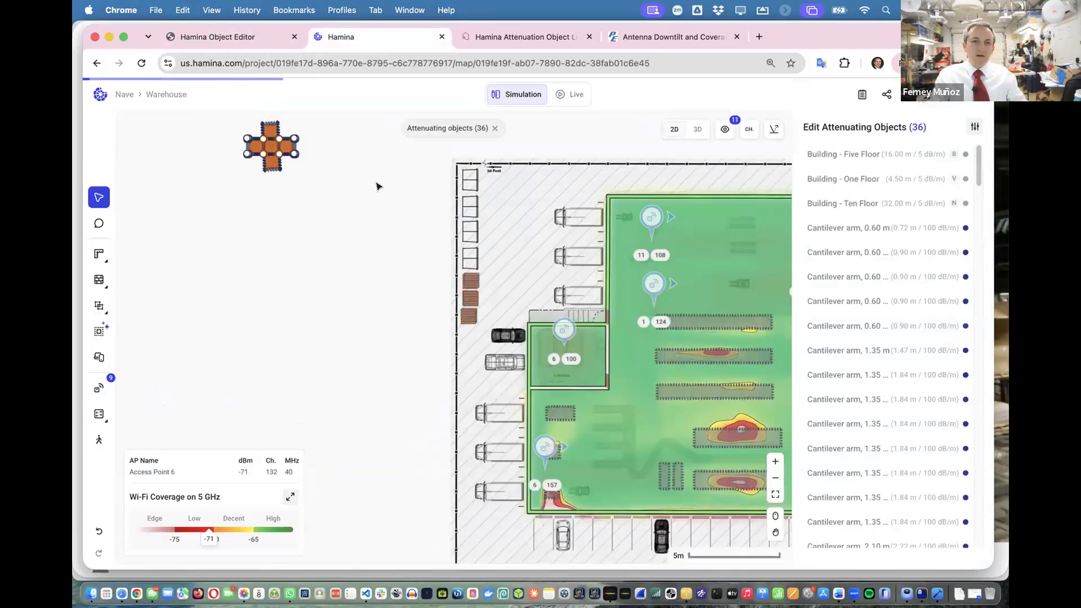
scroll(290, 158, up, 5)
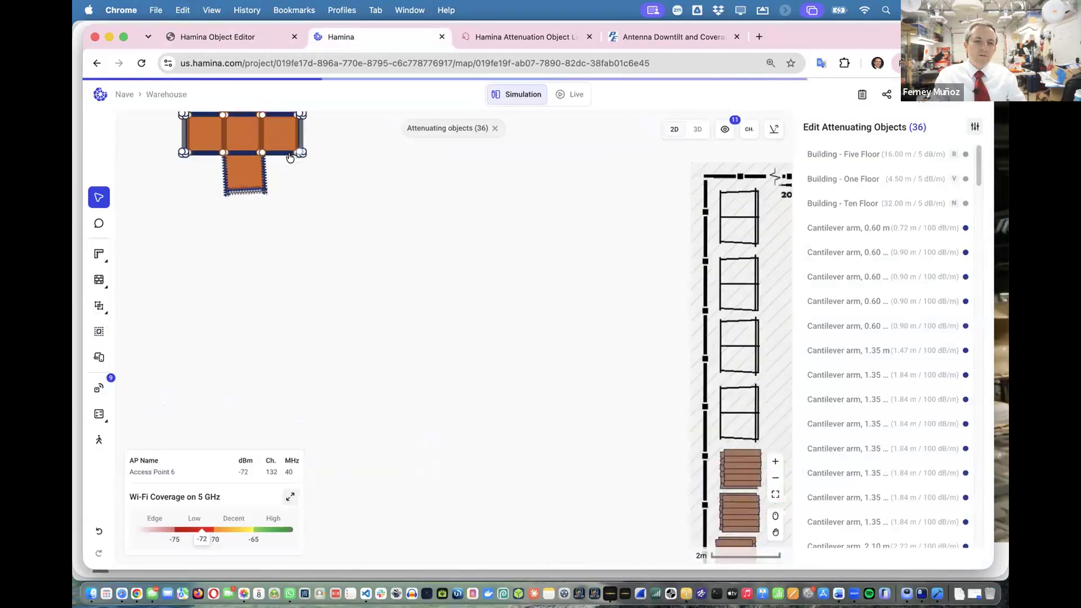
Move the pasted 0° rack off the first one into the empty area outside the floor plan
drag(276, 149, 475, 317)
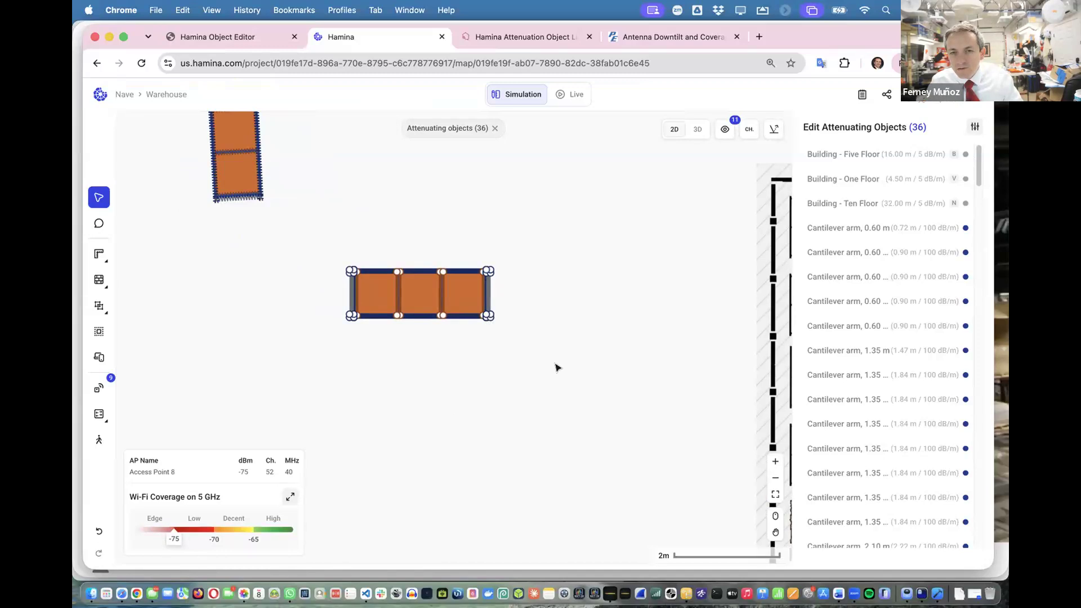
click(489, 316)
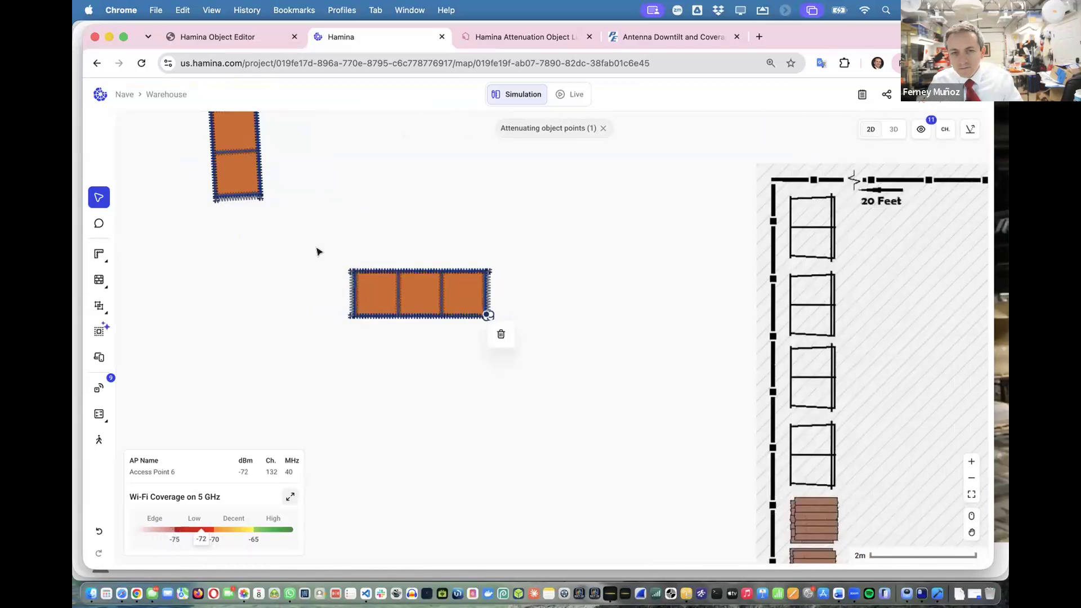
click(404, 320)
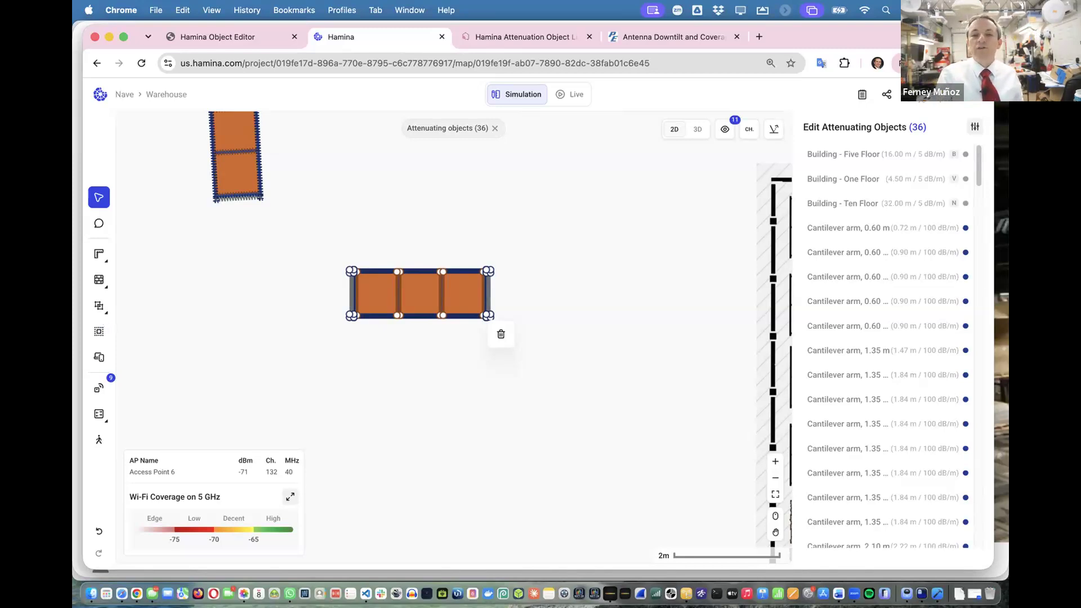
Revisit the Object Editor, the attenuation object library and the Hamina map, and go back to the teigenRF tools overview
click(243, 42)
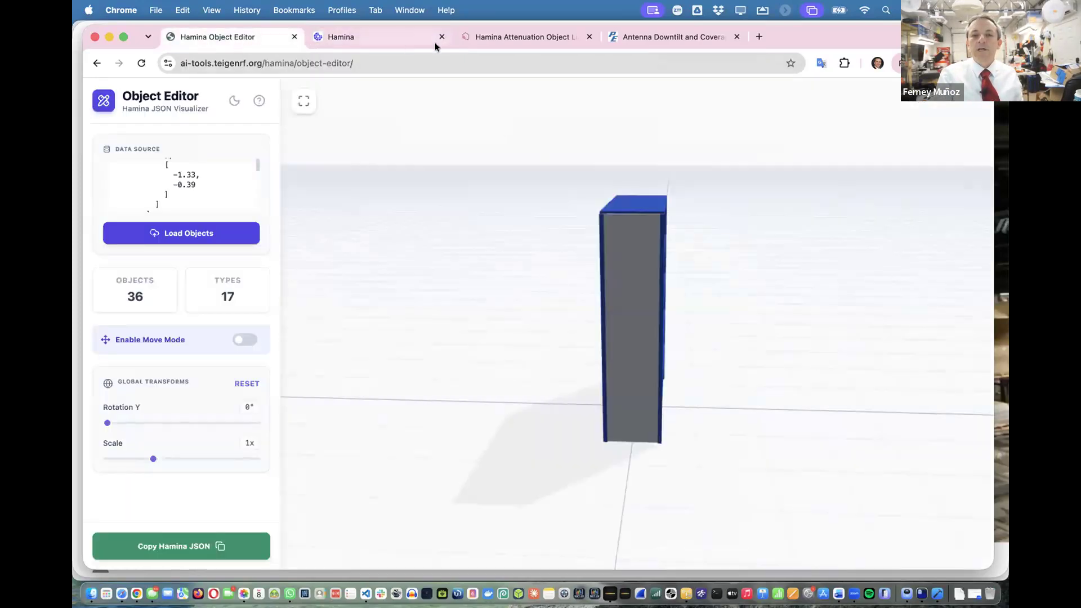
click(497, 35)
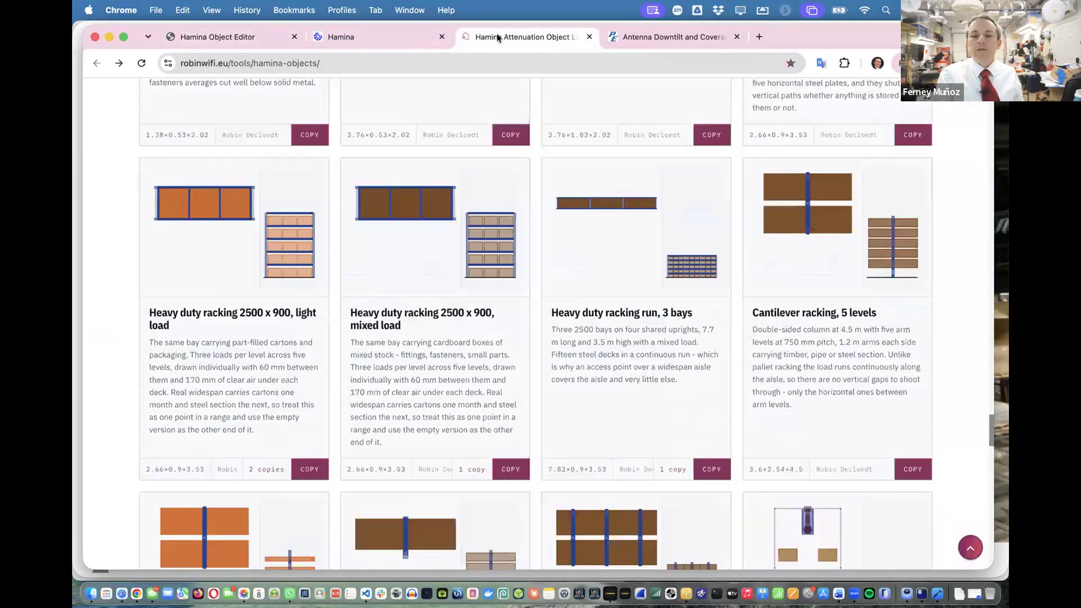
click(391, 35)
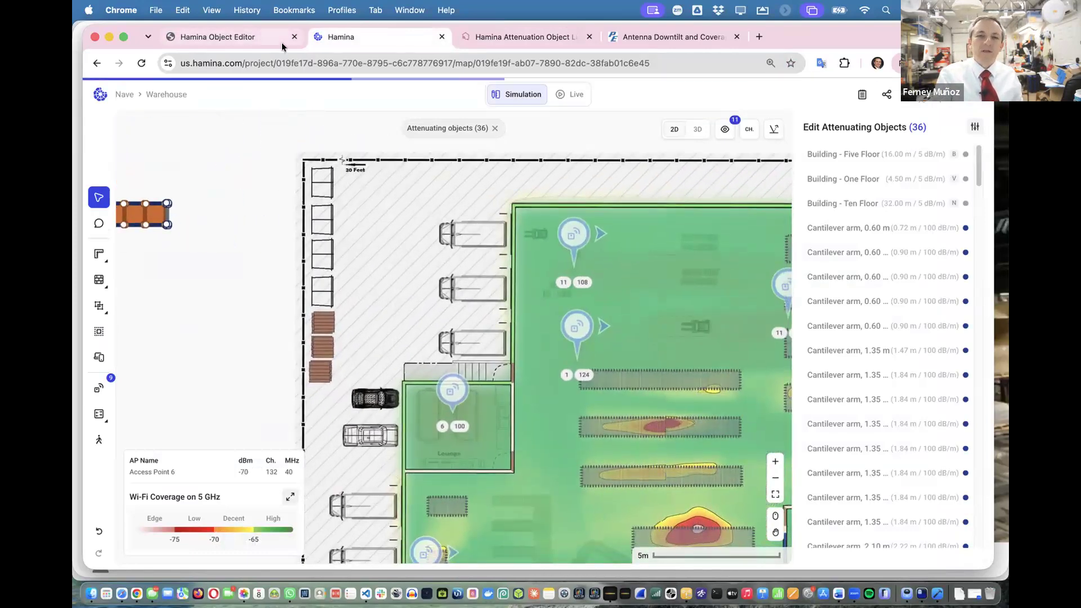
click(186, 39)
click(97, 63)
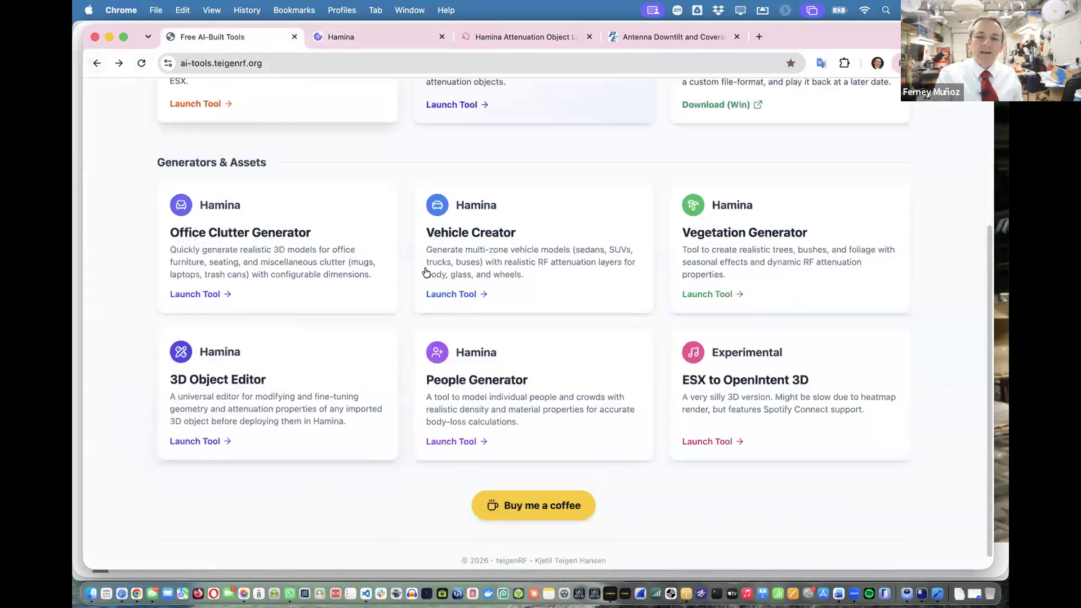
Open the tool author's Buy Me a Coffee page from the overview, and return to the Nave warehouse map in Hamina
click(527, 506)
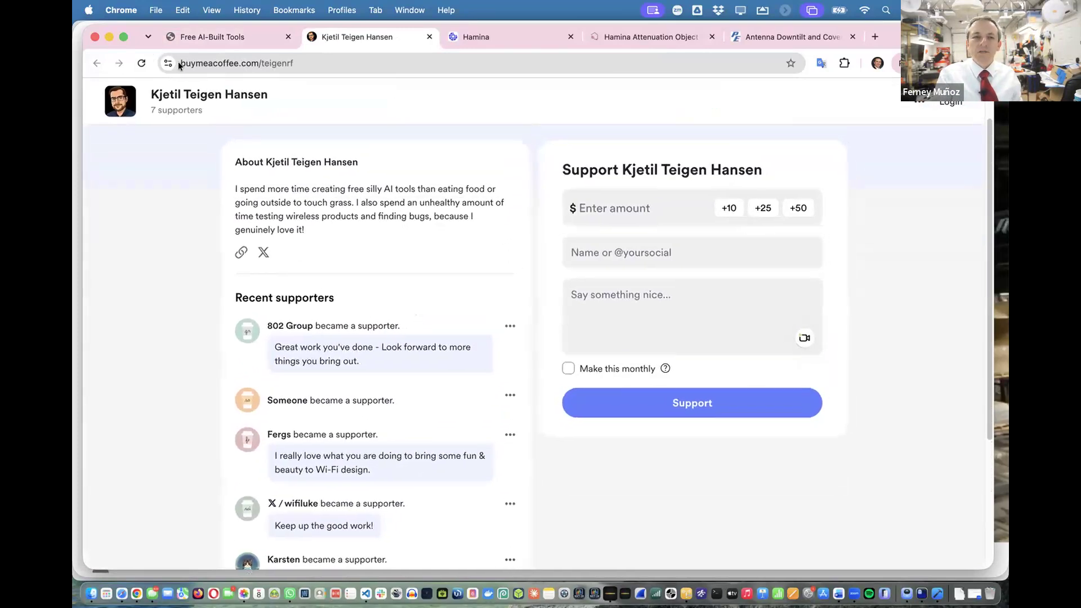
click(200, 35)
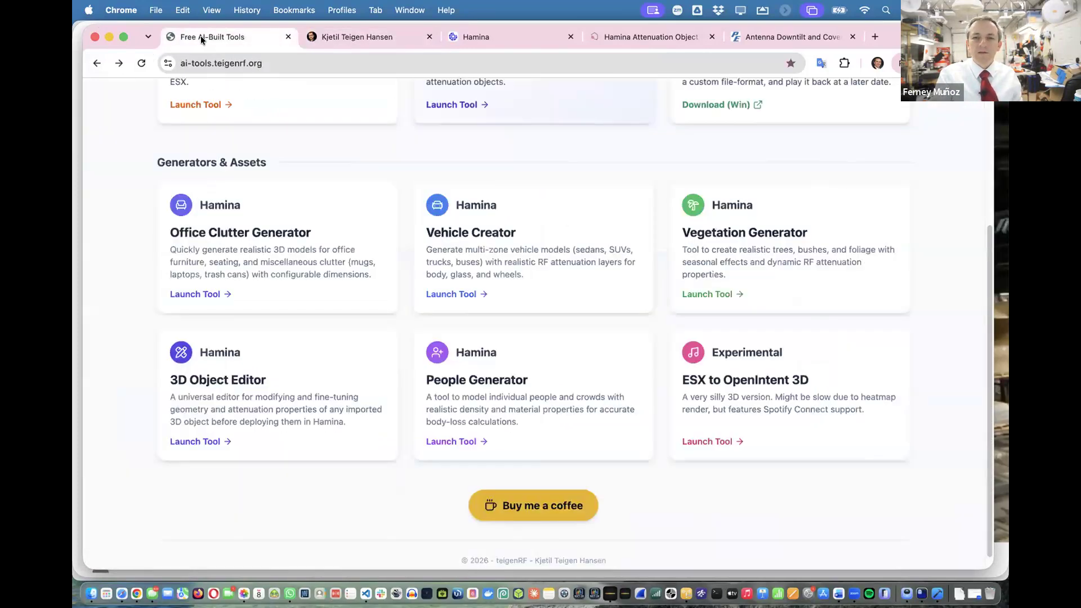
click(515, 35)
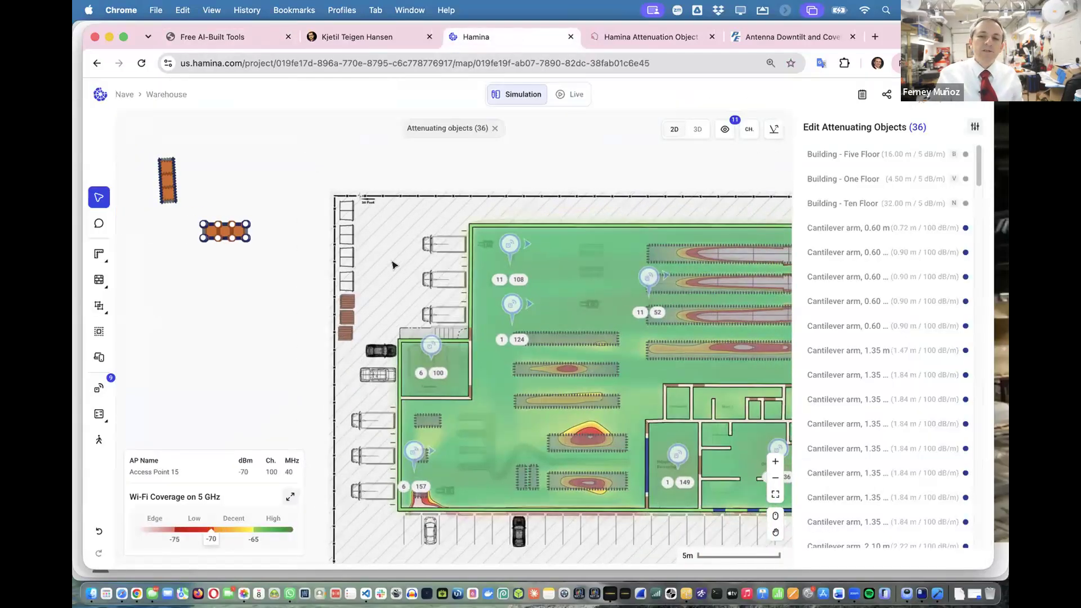
Switch to Photos, advance the Denton warehouse video to 00:06, and return to the racked area of the Hamina map
key(super+Tab)
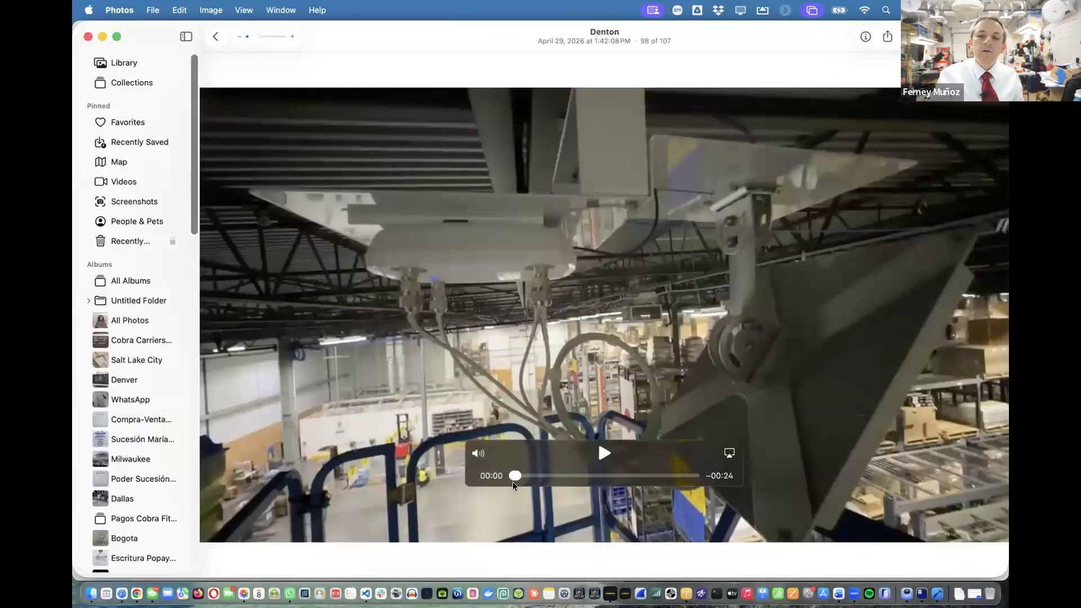
drag(516, 477, 562, 492)
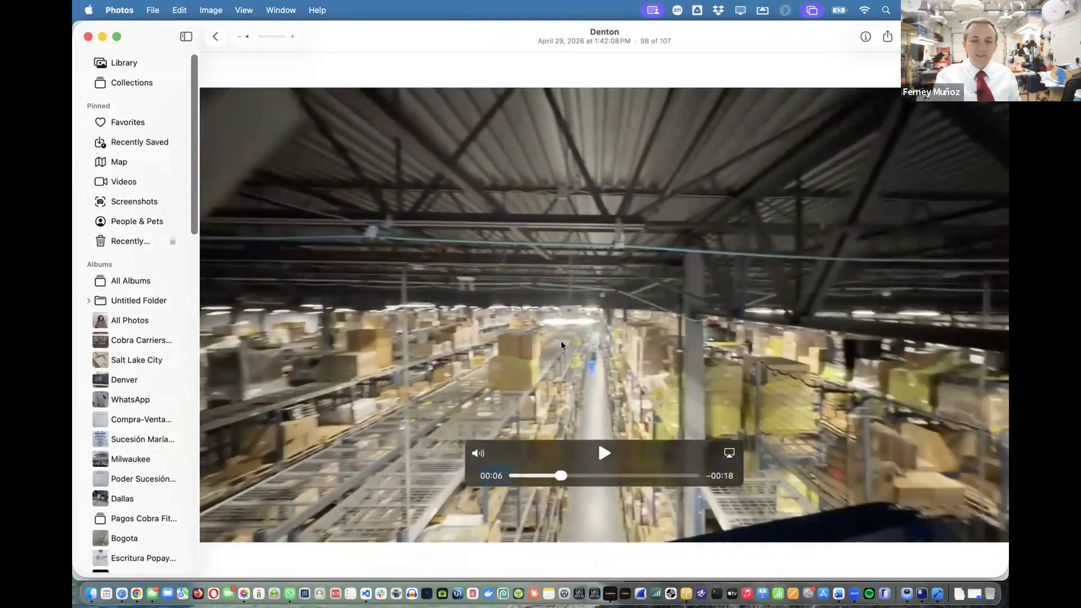
key(super+Tab)
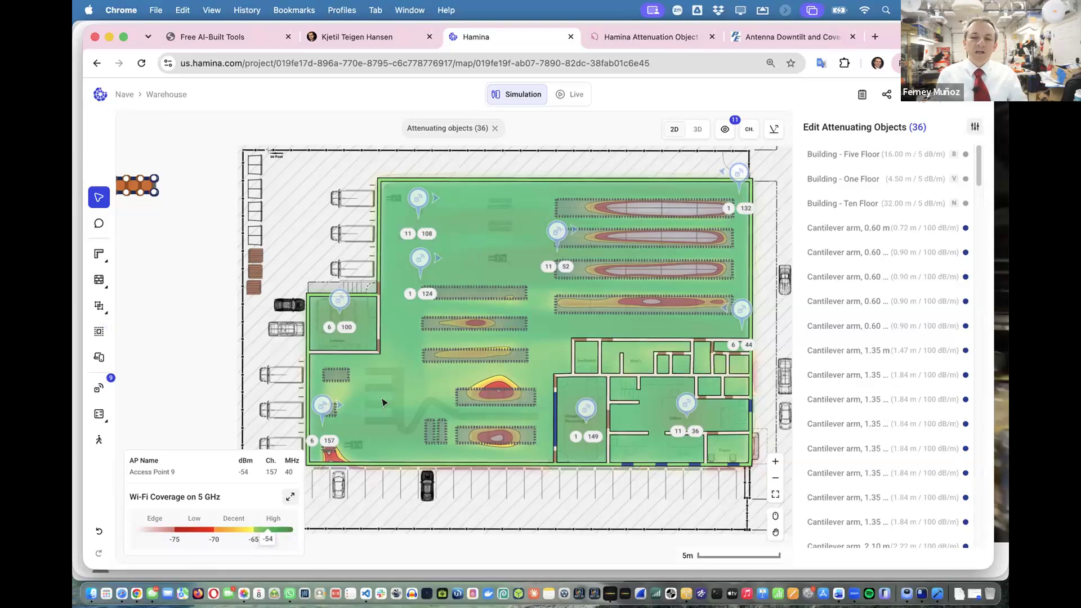
scroll(383, 402, up, 5)
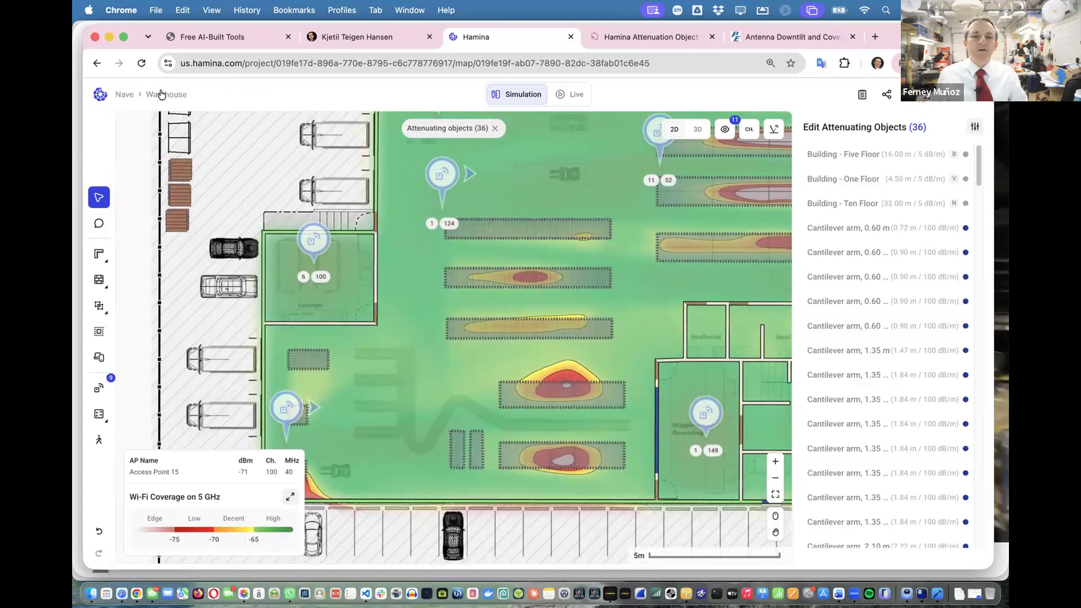
Search the Hamina projects for "ware" and open the Warehouse project with the Almacen Racks map
click(126, 96)
mouse_move(165, 188)
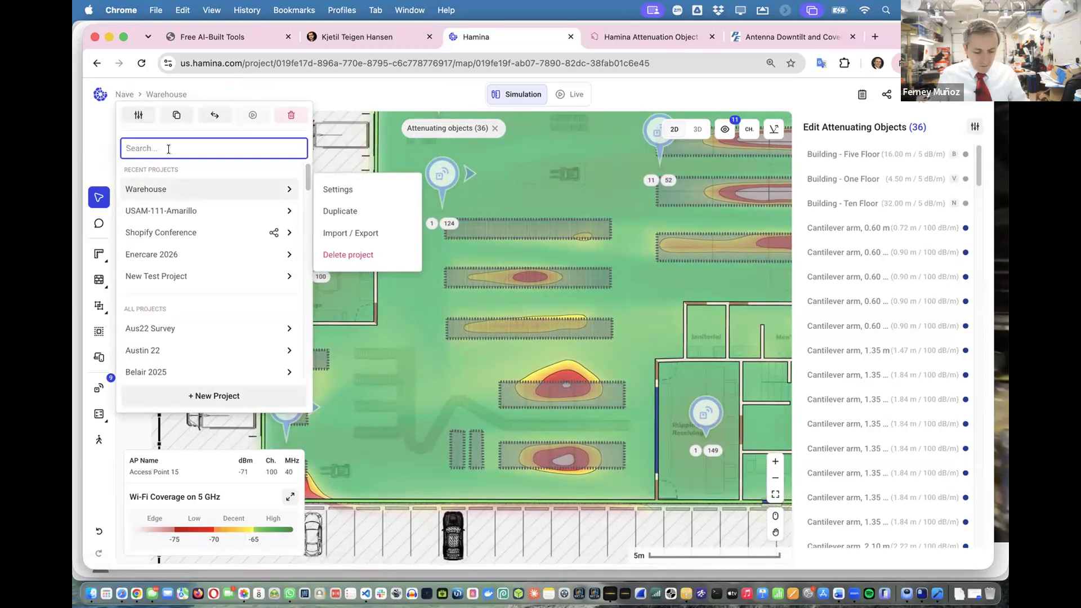
text(ware)
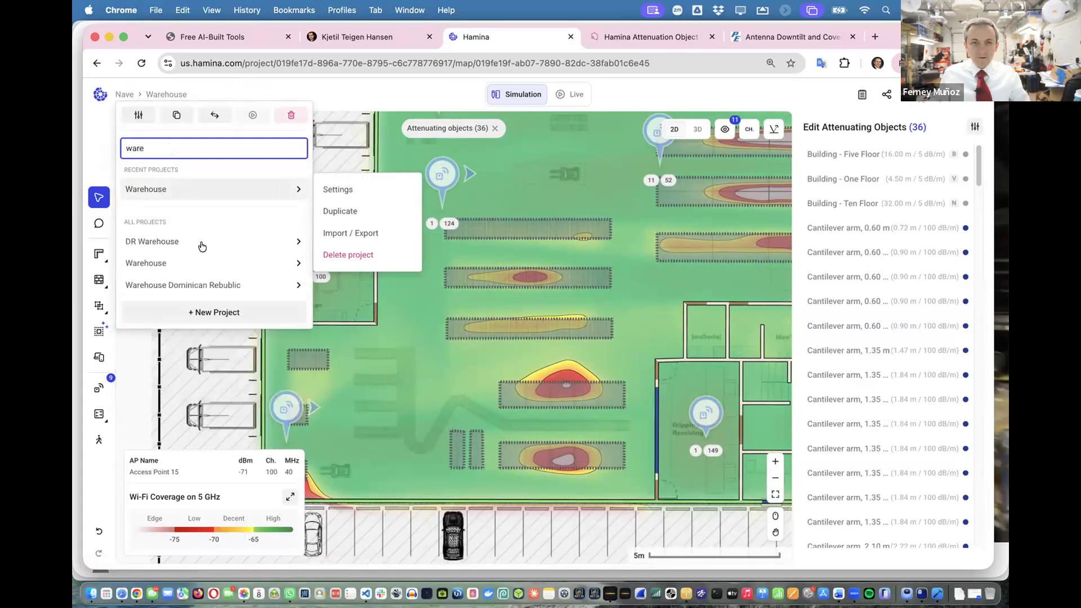
click(174, 263)
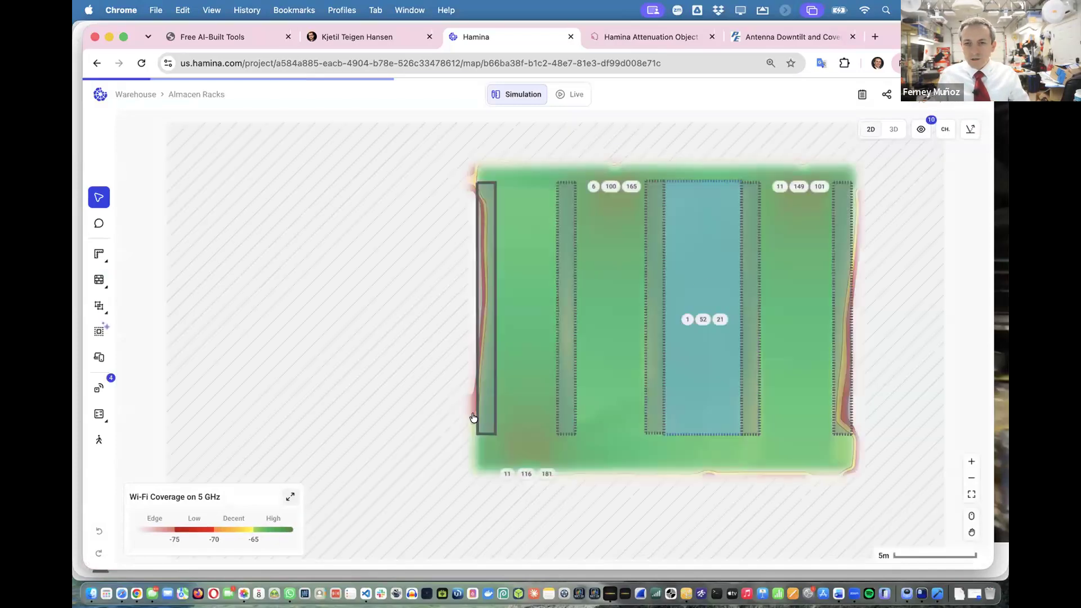
Search the projects for "tr", view Multi Floor Uni from the Hamina Training folder, and return to the Warehouse project
click(141, 94)
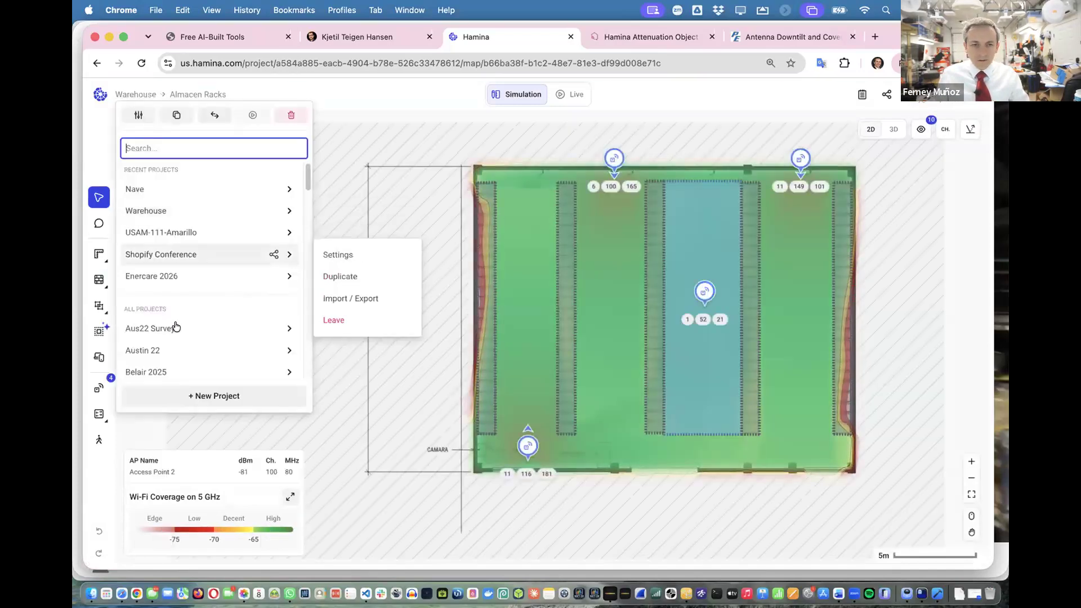
mouse_move(176, 327)
text(tr)
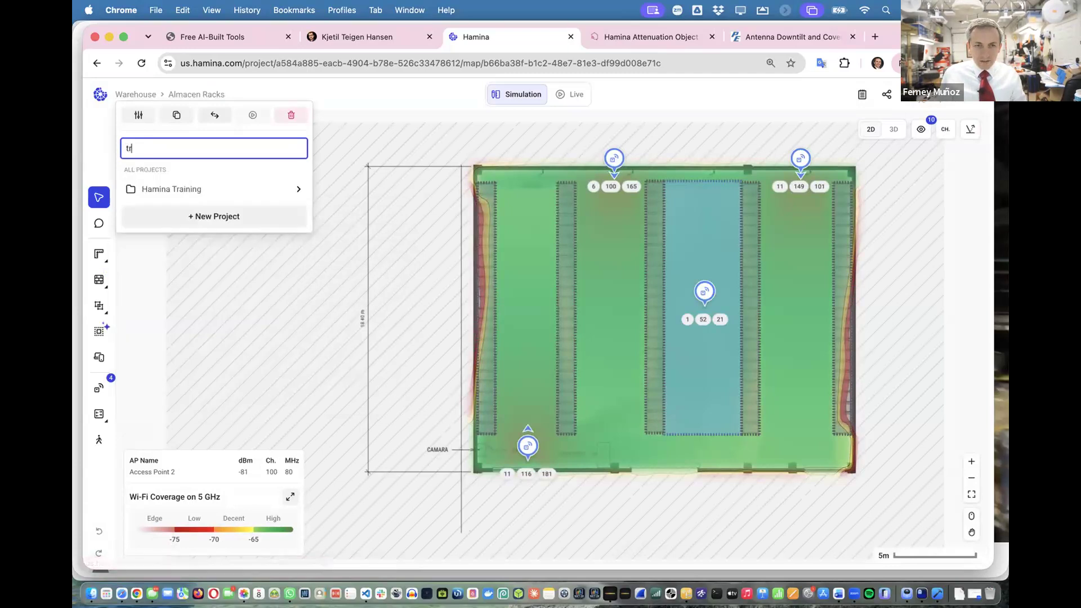
mouse_move(198, 181)
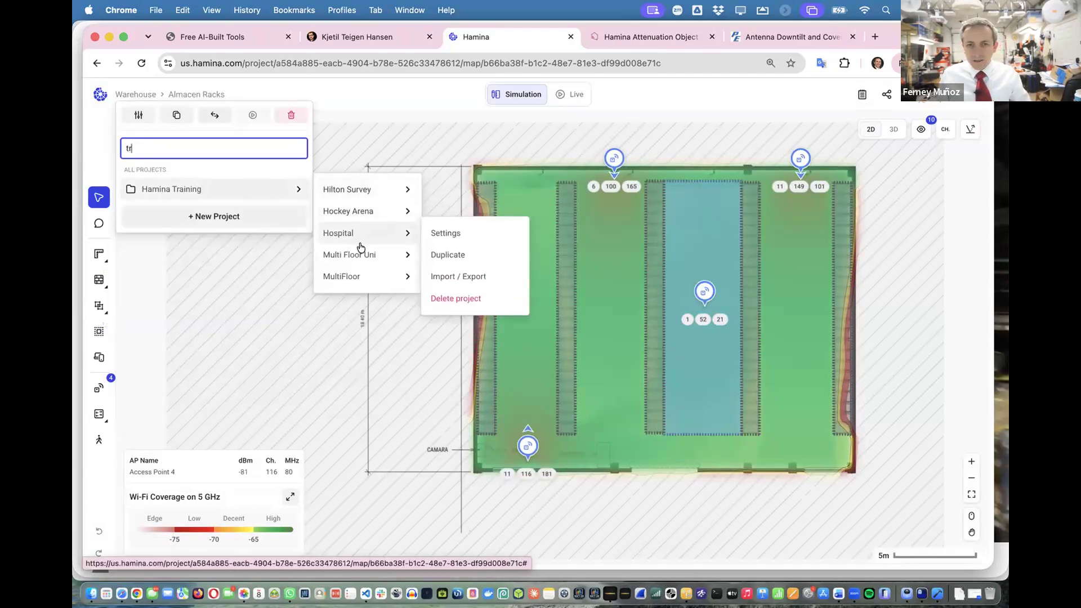
mouse_move(363, 255)
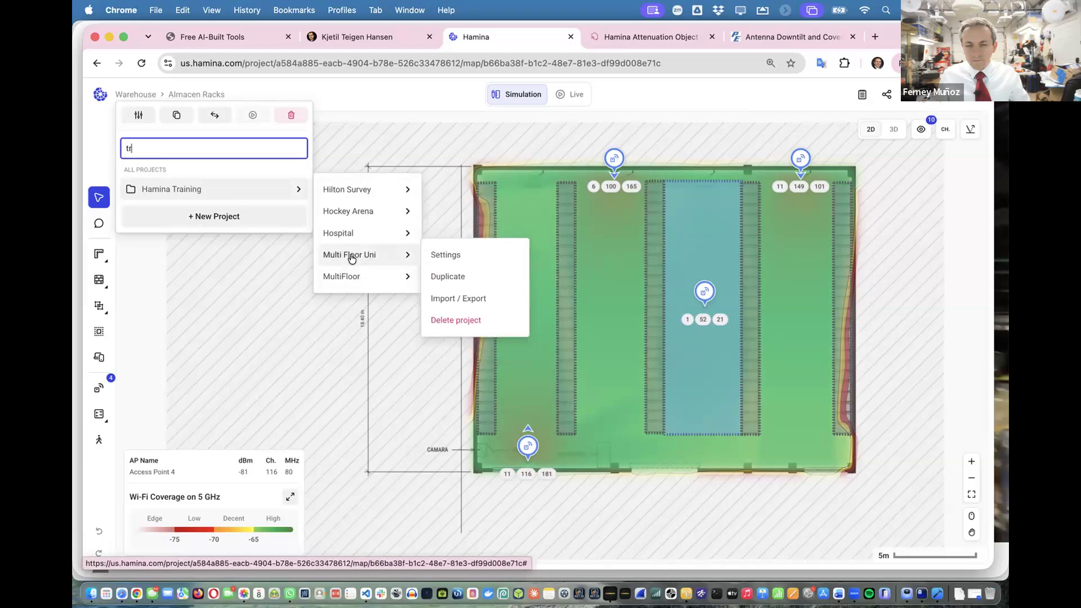
click(351, 258)
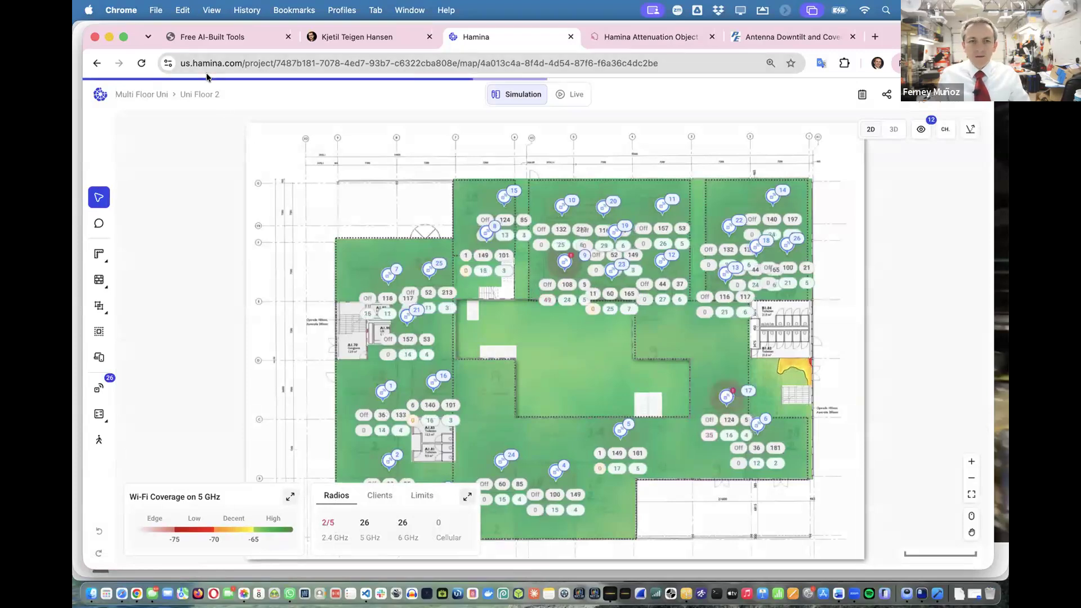
click(142, 94)
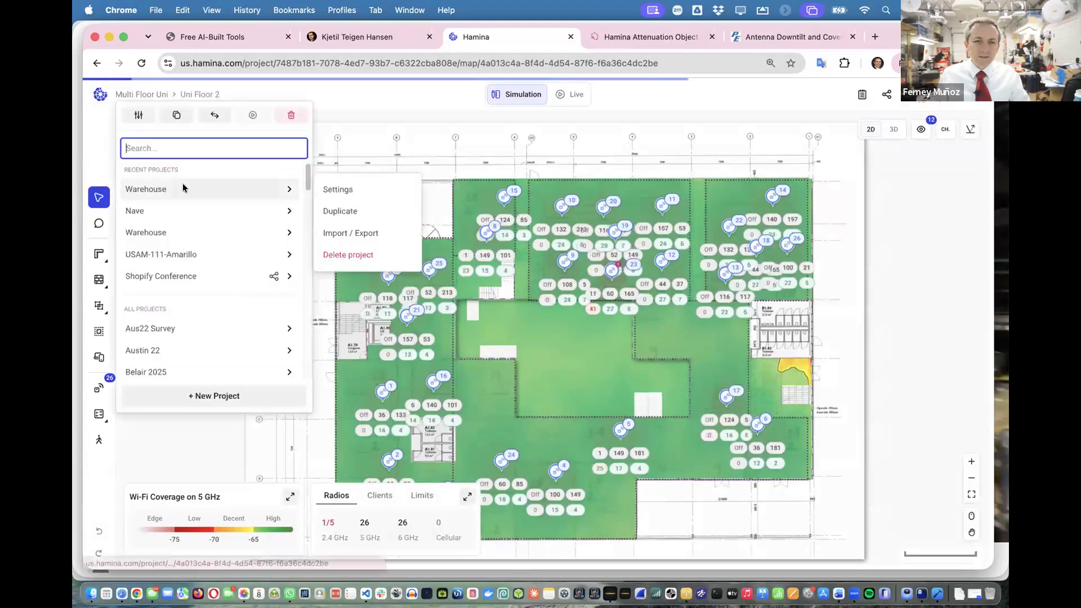
click(251, 188)
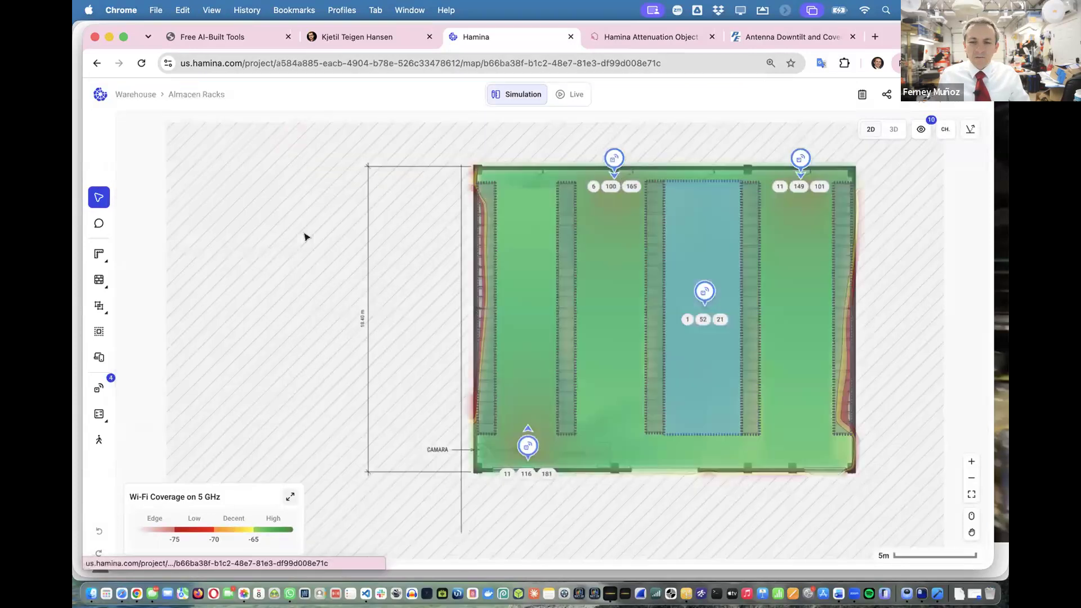
Search the projects for "ware" and open the other Warehouse project, which contains the Warehouse map
click(144, 95)
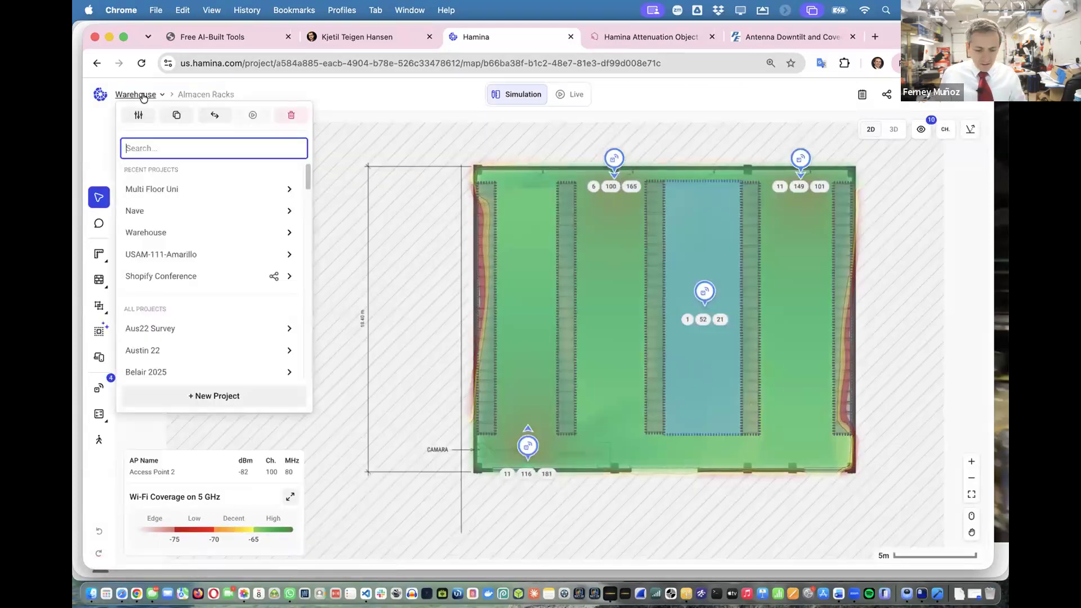
text(ware)
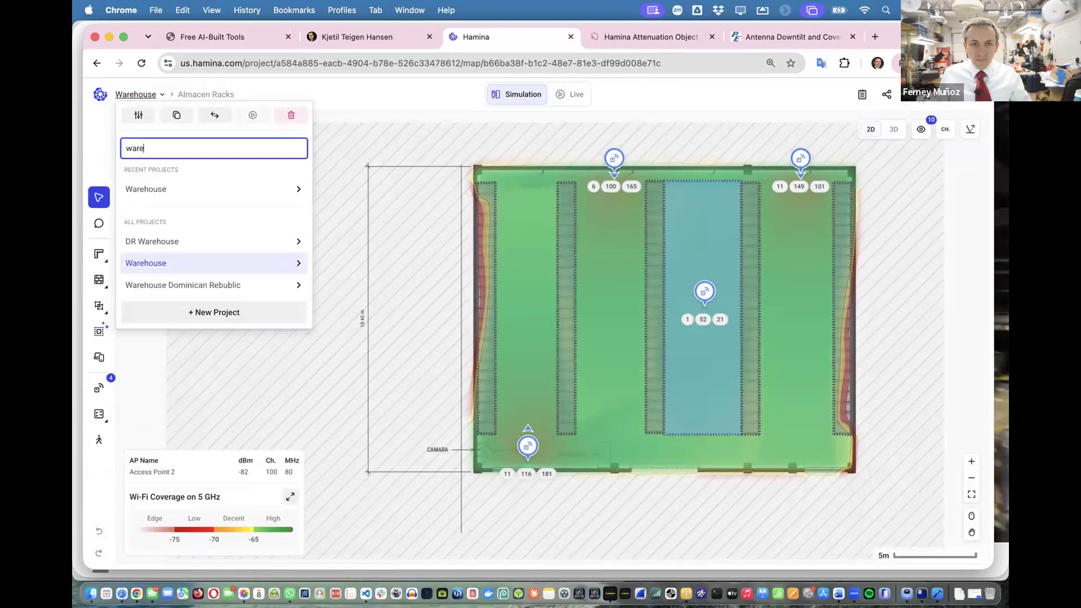
click(181, 263)
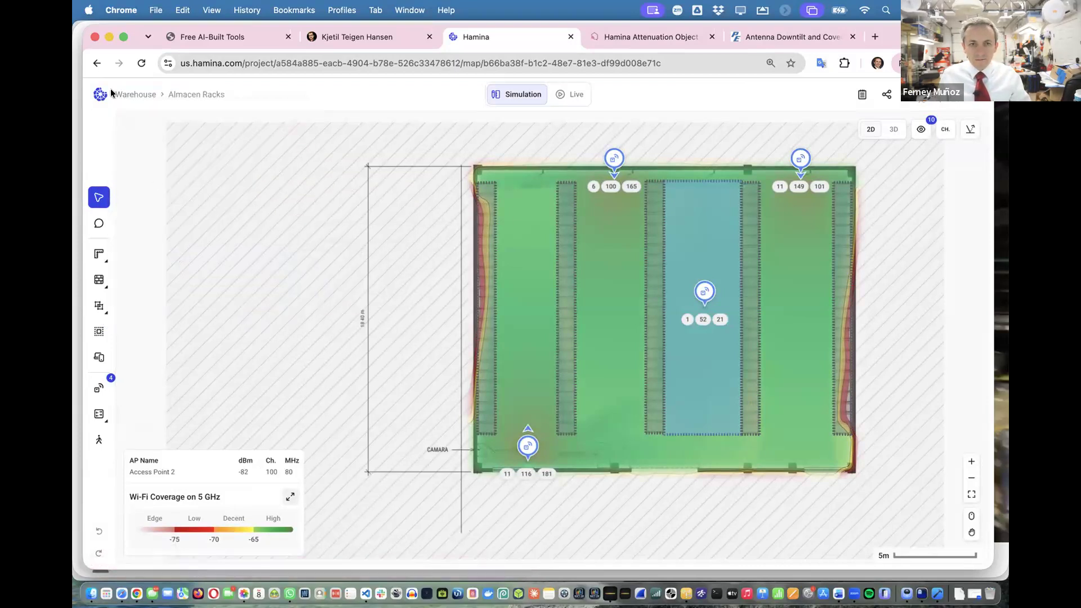
click(135, 94)
click(157, 185)
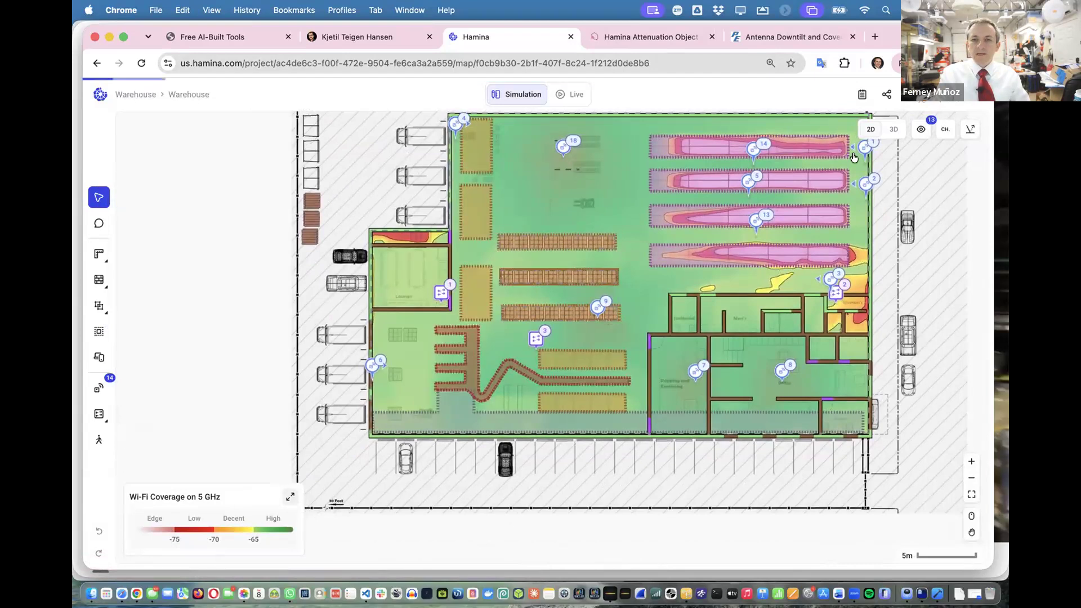
Show the warehouse in 3D and set the heatmap technology to None at the conveyor area
click(892, 131)
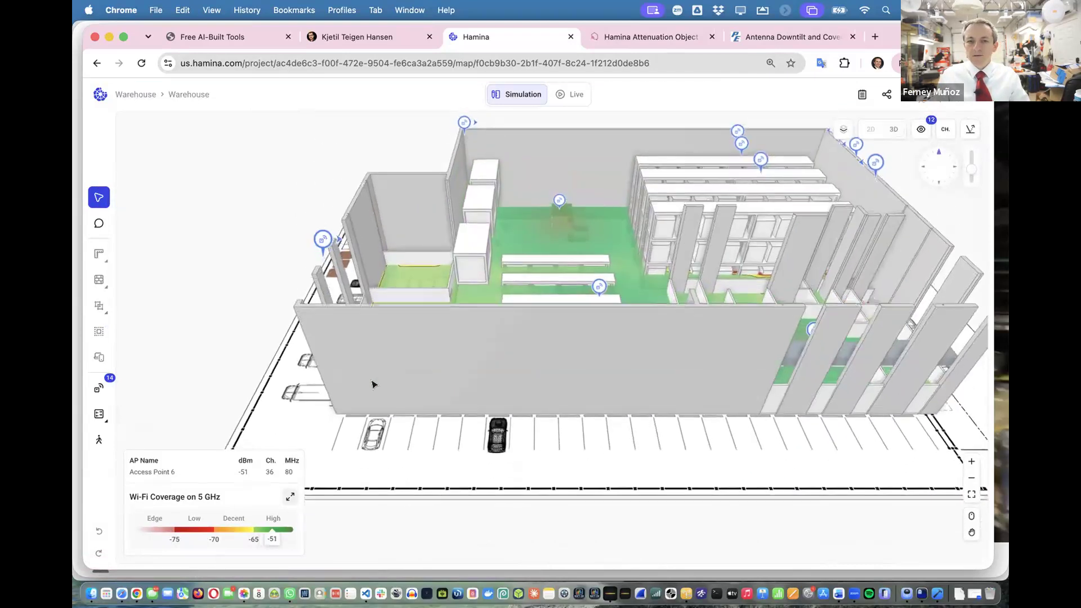
drag(391, 422, 558, 347)
scroll(554, 344, up, 10)
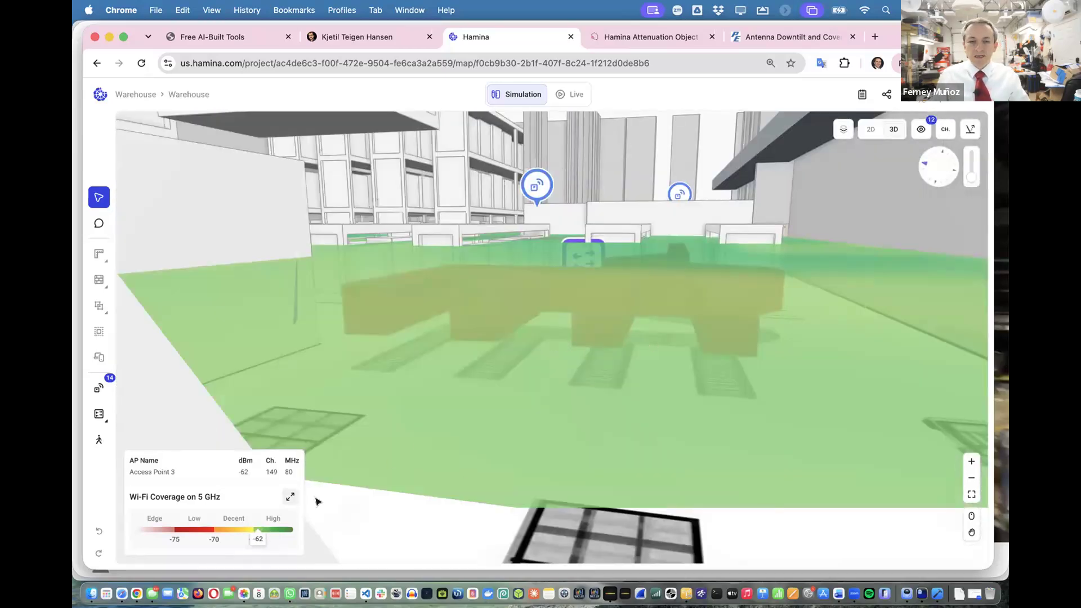
click(290, 497)
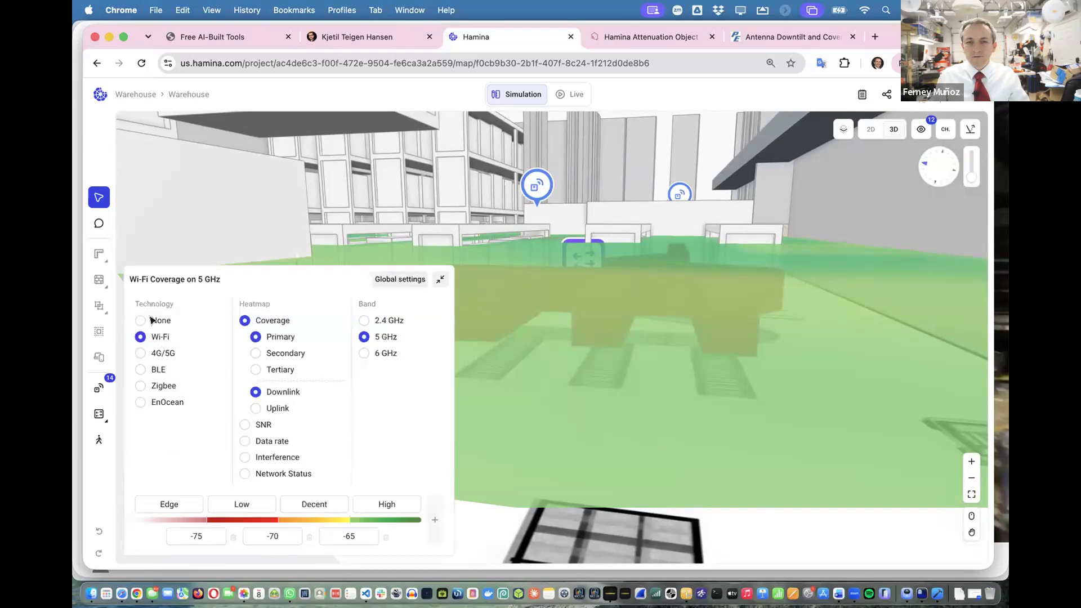
click(152, 320)
Examine the red conveyor run and its surroundings in 3D from the floor and from above
drag(606, 384, 665, 393)
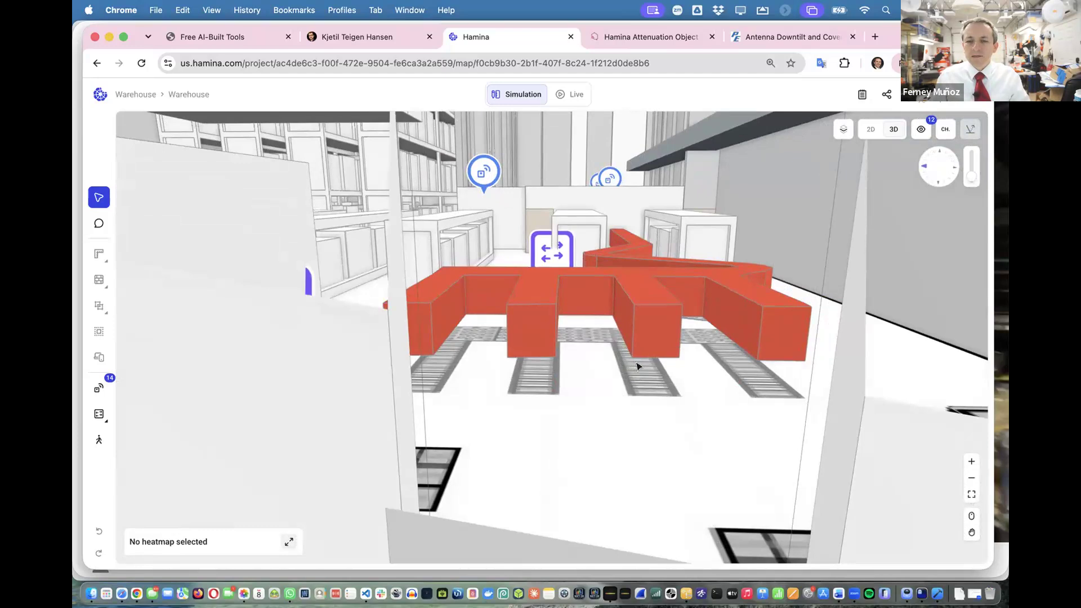
drag(713, 384, 527, 489)
drag(651, 346, 755, 364)
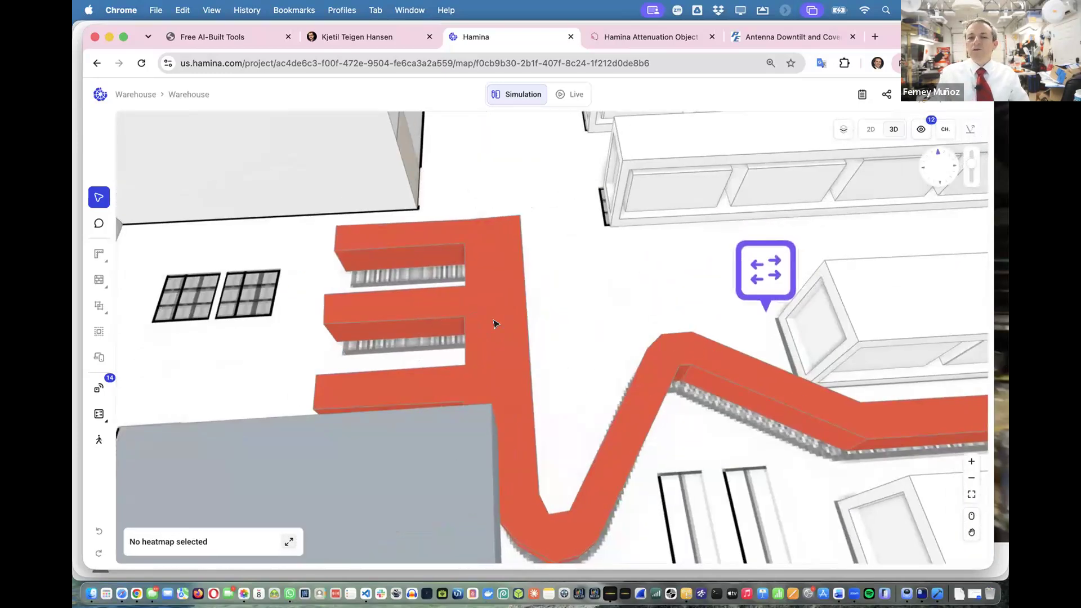
scroll(494, 324, down, 5)
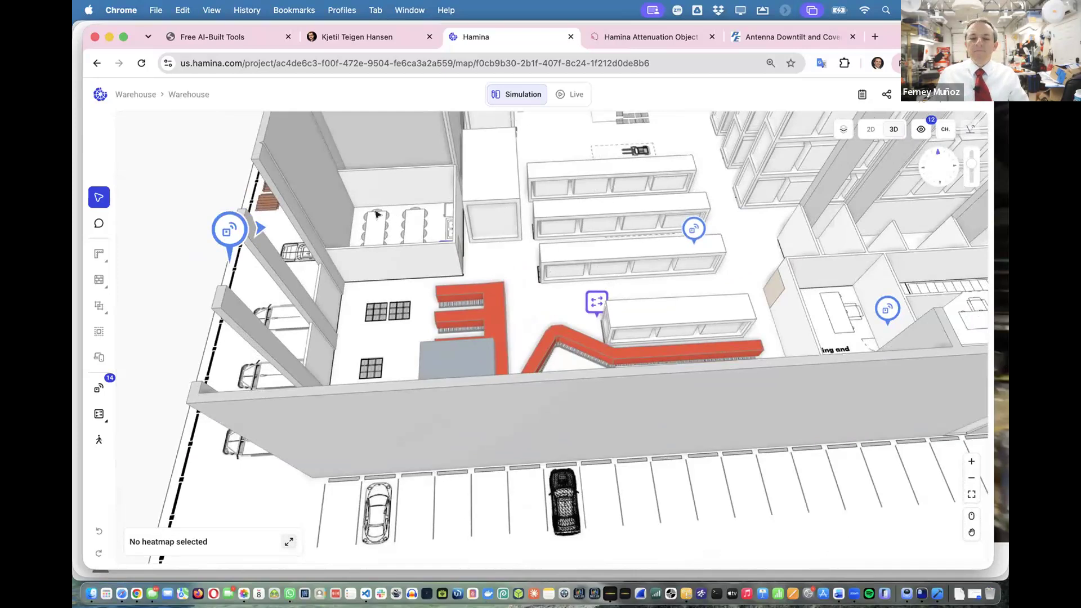
Set the heatmap technology to Wi-Fi and view the coverage from the tall rack end of the warehouse
click(239, 542)
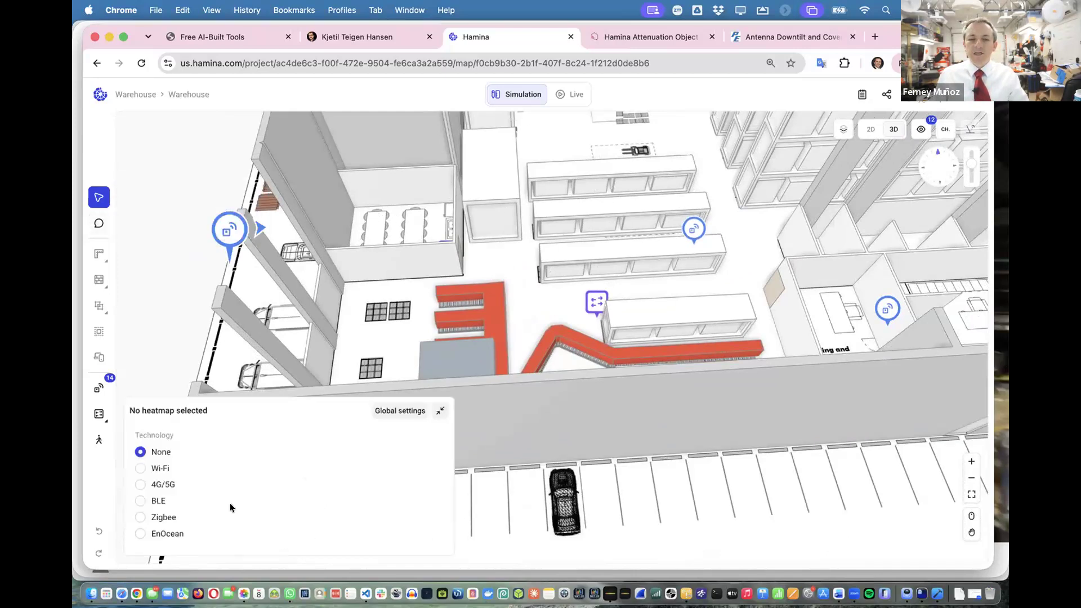
click(155, 470)
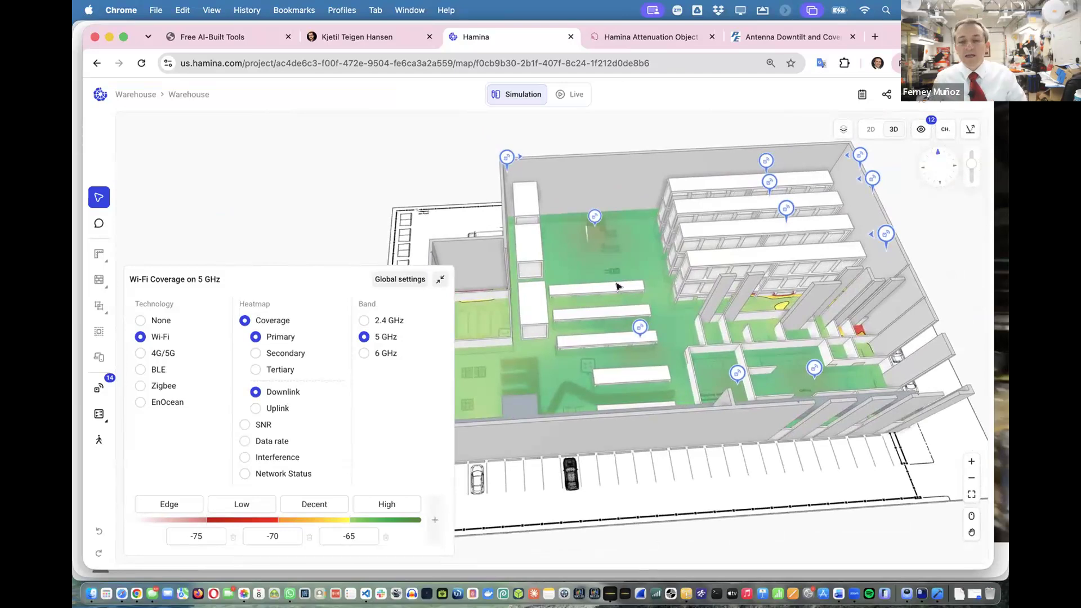
drag(663, 323, 219, 252)
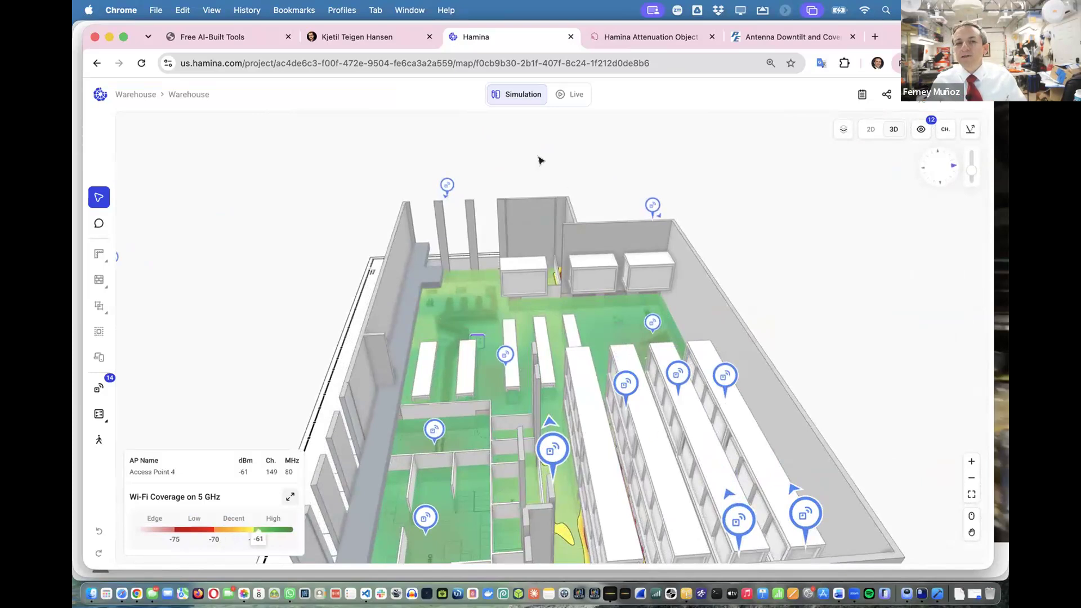
Review the racking objects in the Hamina attenuation object library and the tool author's Buy Me a Coffee page
click(631, 42)
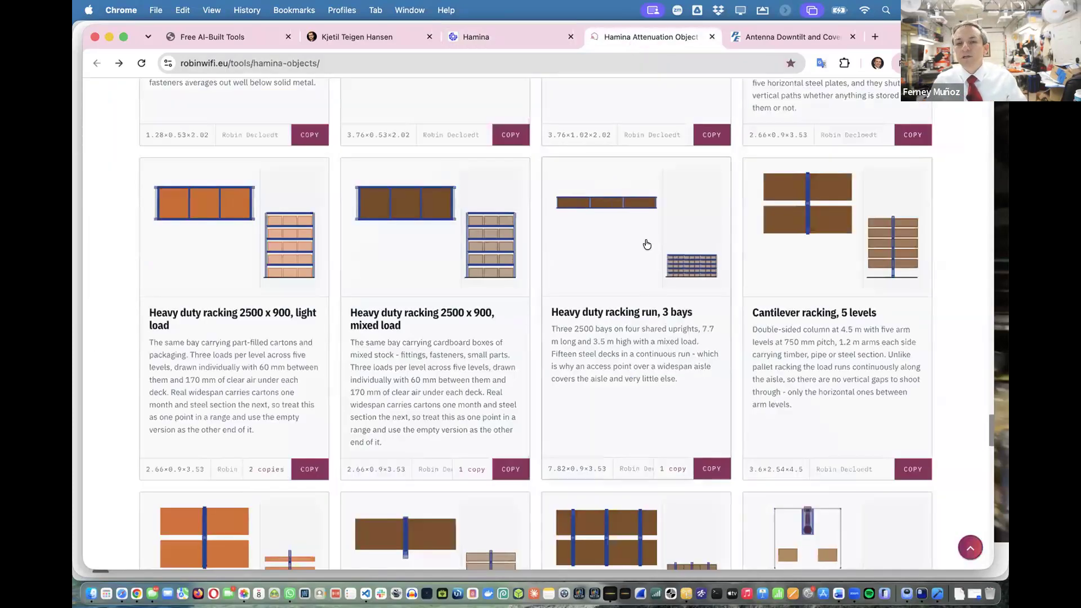
scroll(642, 237, down, 8)
scroll(644, 237, up, 5)
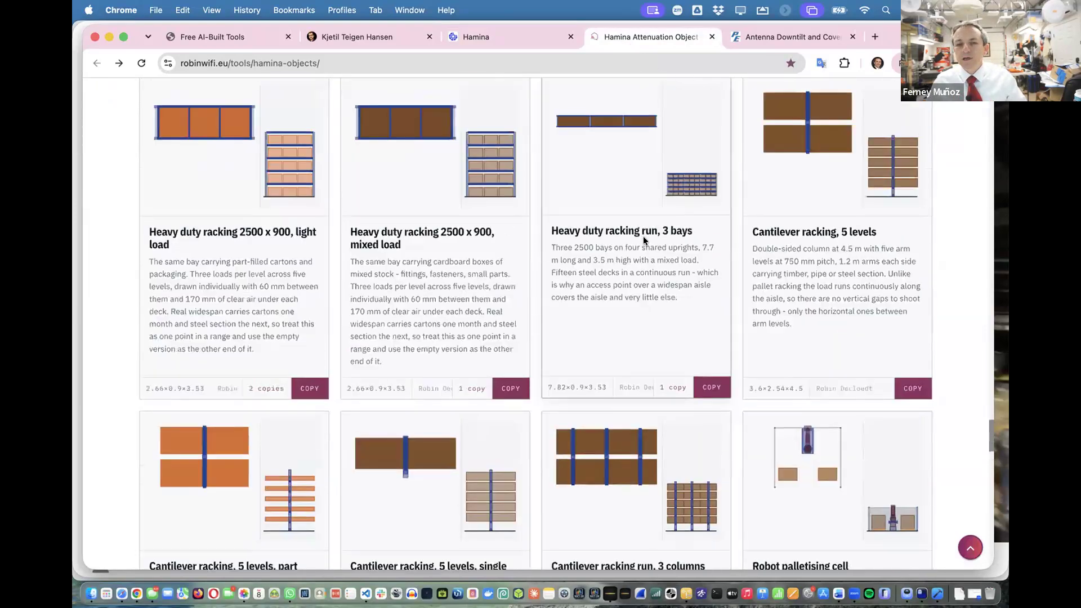
click(313, 36)
scroll(430, 258, down, 1)
scroll(430, 258, up, 1)
scroll(430, 258, down, 1)
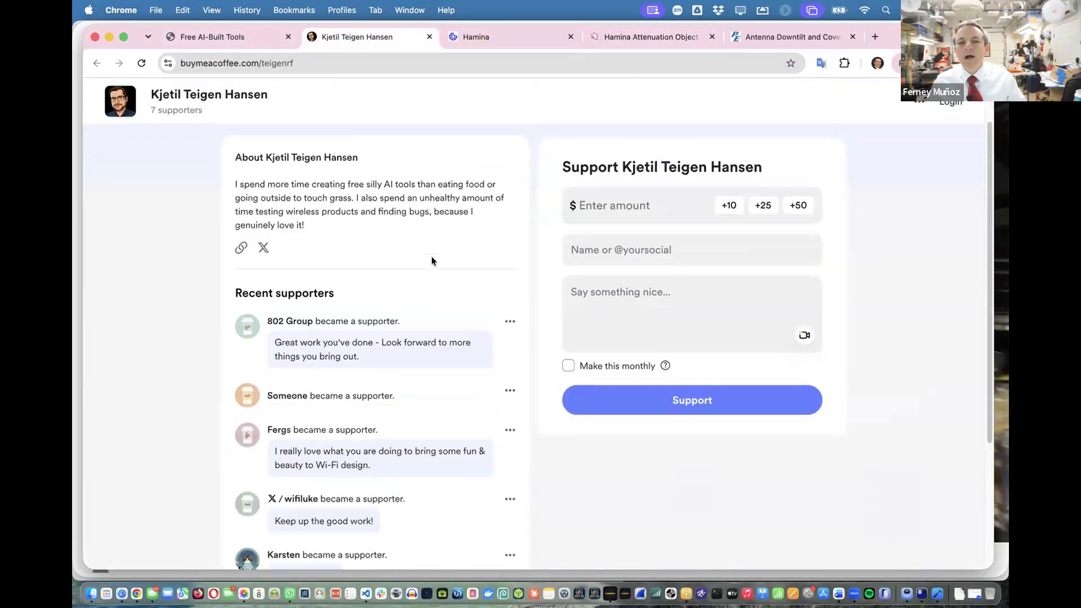
scroll(431, 257, up, 2)
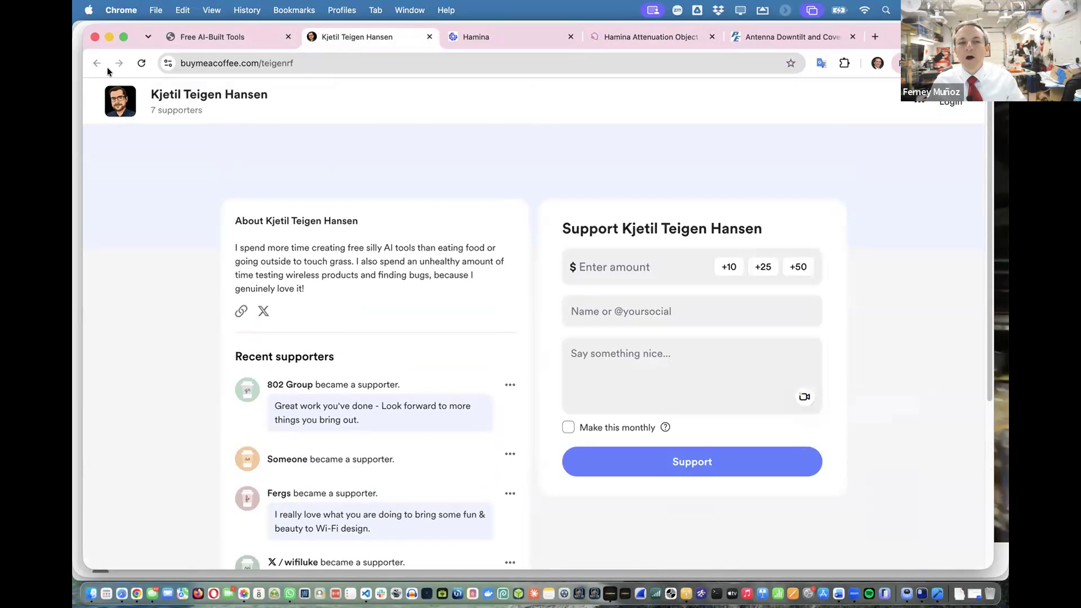
Return to the Hamina warehouse map, search the projects for "ener", and open the Enercare 2026 project
click(488, 36)
mouse_move(641, 330)
mouse_down()
mouse_move(516, 333)
mouse_move(648, 331)
mouse_up()
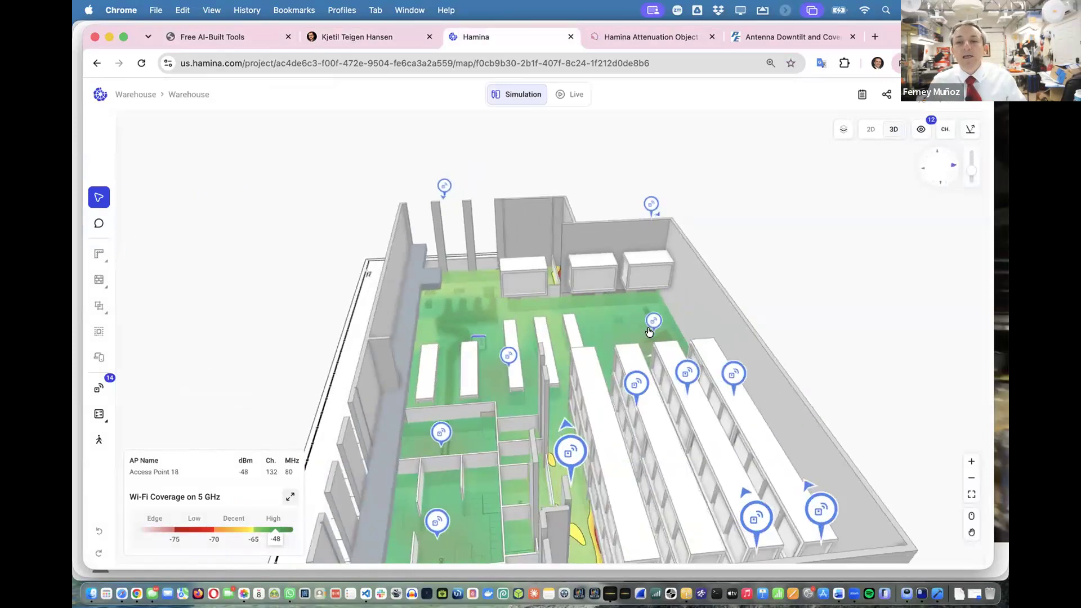
click(132, 94)
text(ware)
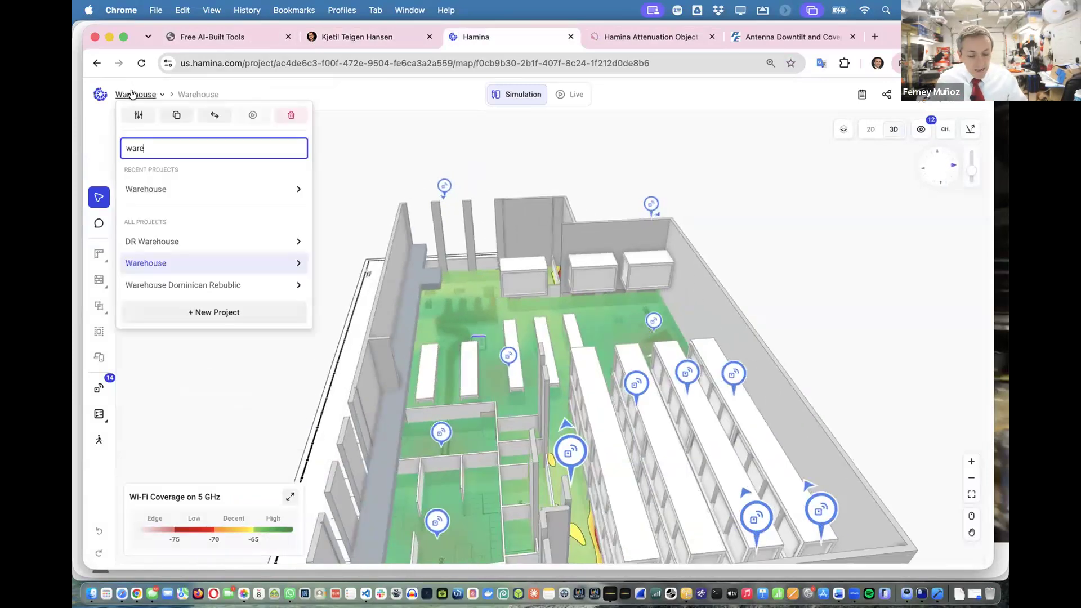
text(e)
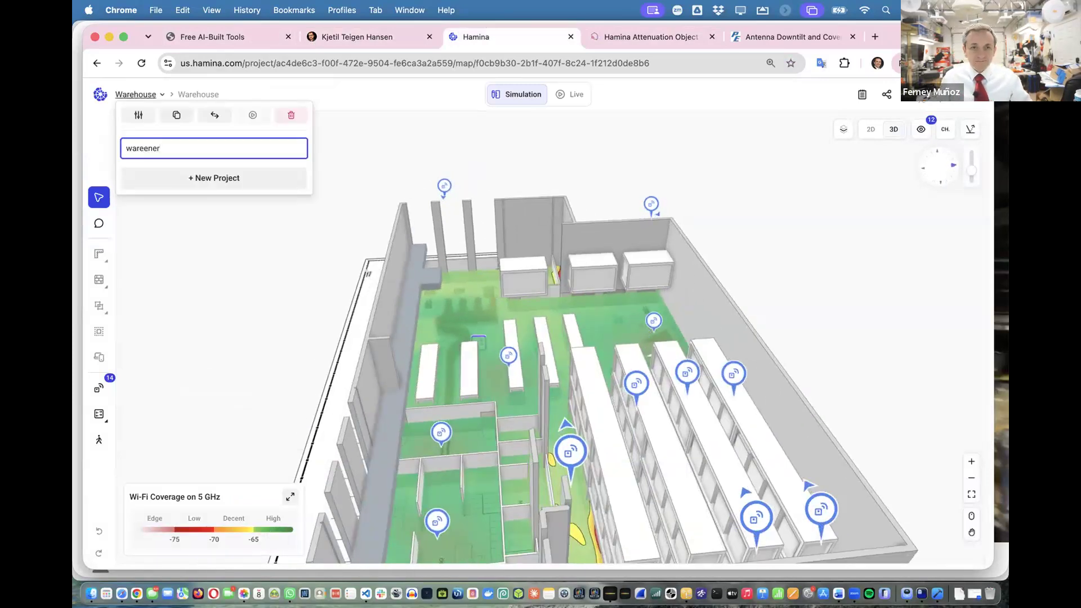
text(ne)
key(BackSpace)
key(BackSpace)
key(BackSpace)
key(BackSpace)
key(BackSpace)
key(BackSpace)
key(BackSpace)
text(ener)
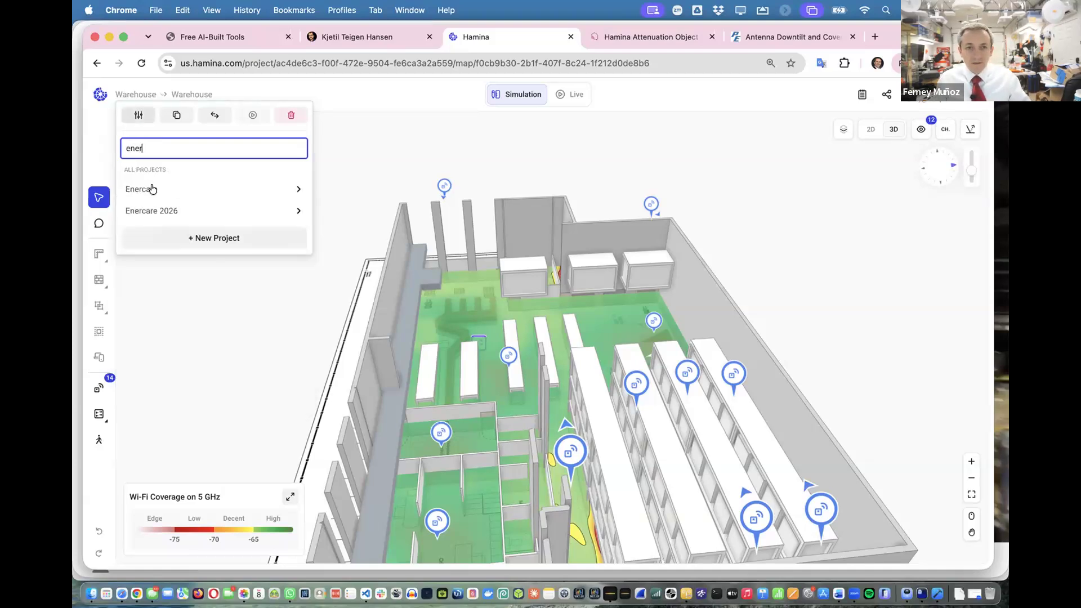
mouse_move(164, 211)
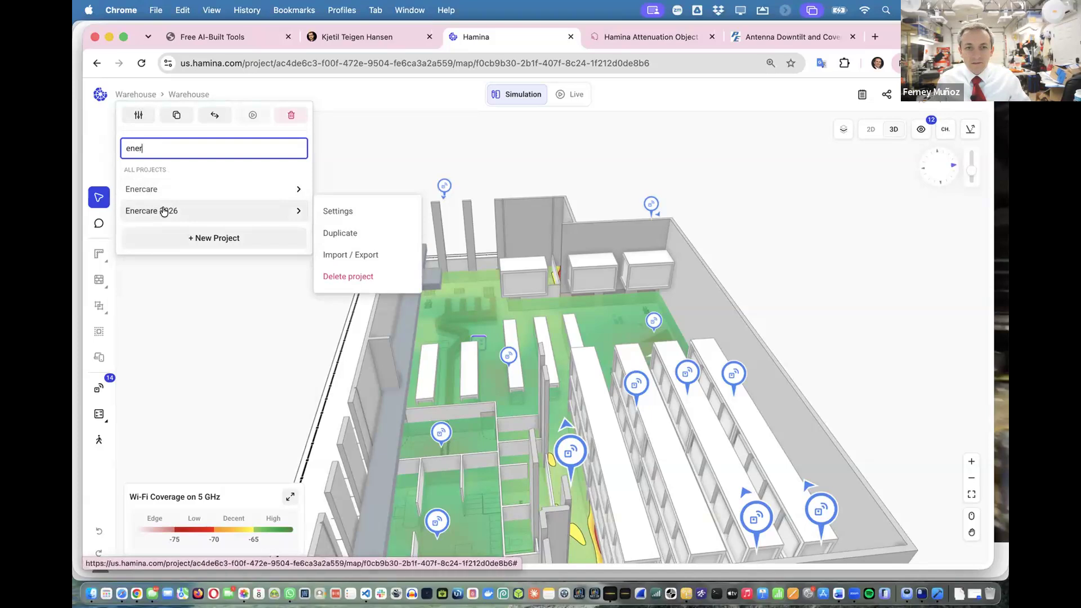
click(164, 211)
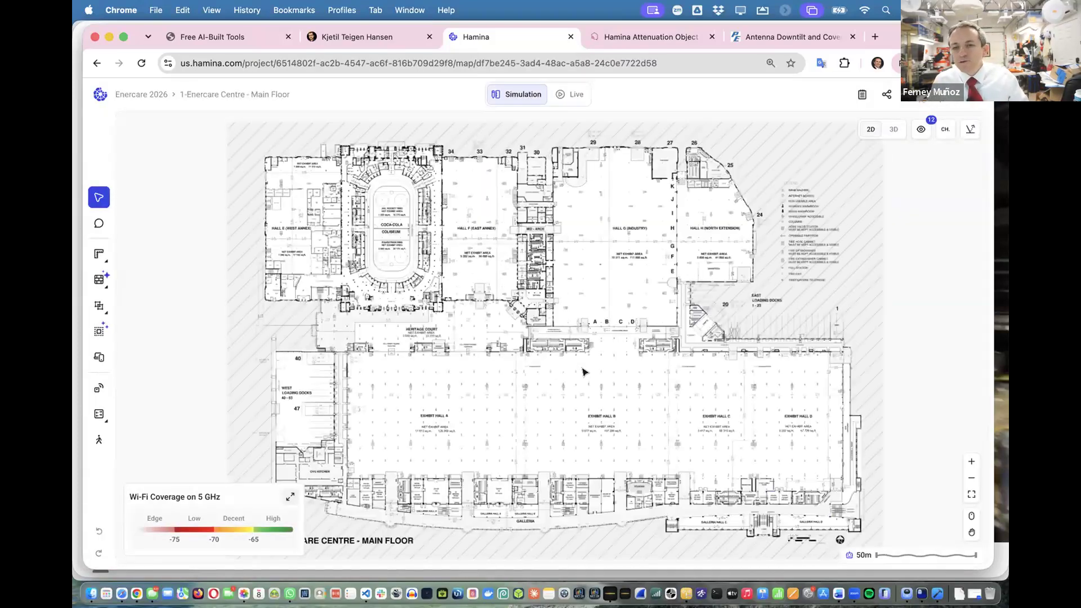
Search the projects for "ener" again, open the Enercare project, and list its maps
click(142, 94)
text(ener)
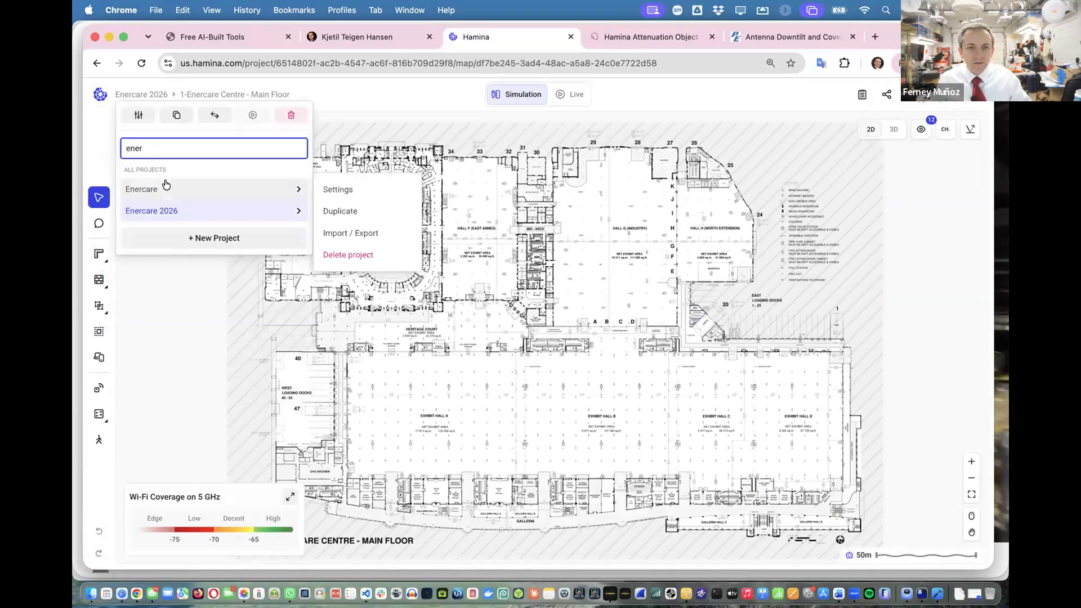
click(166, 182)
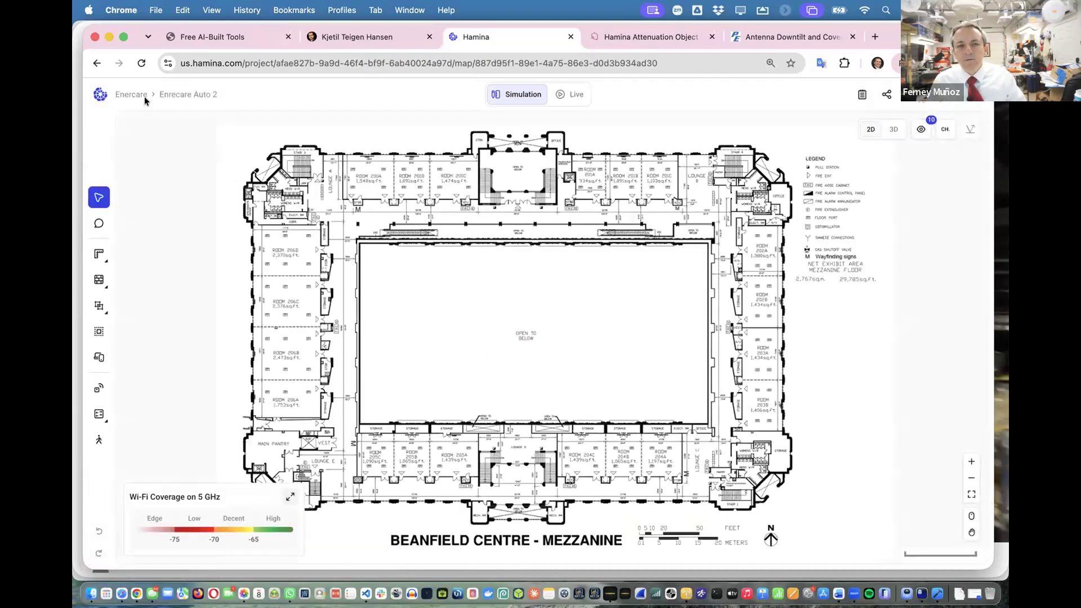
click(183, 99)
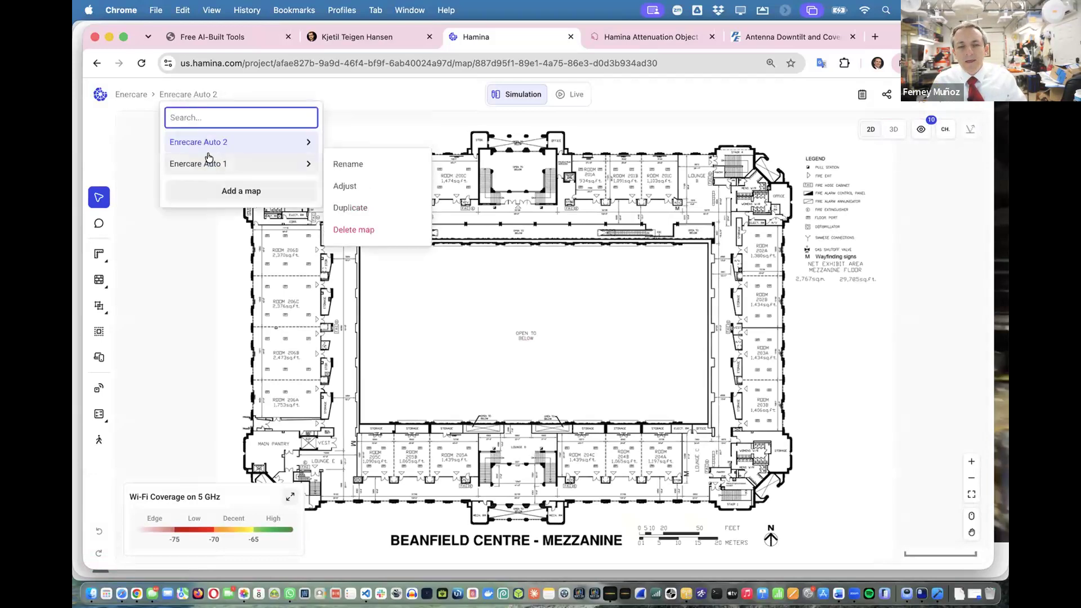
Search the projects for "sho" and open the Shopify Conference project from the Shopify folder
click(138, 98)
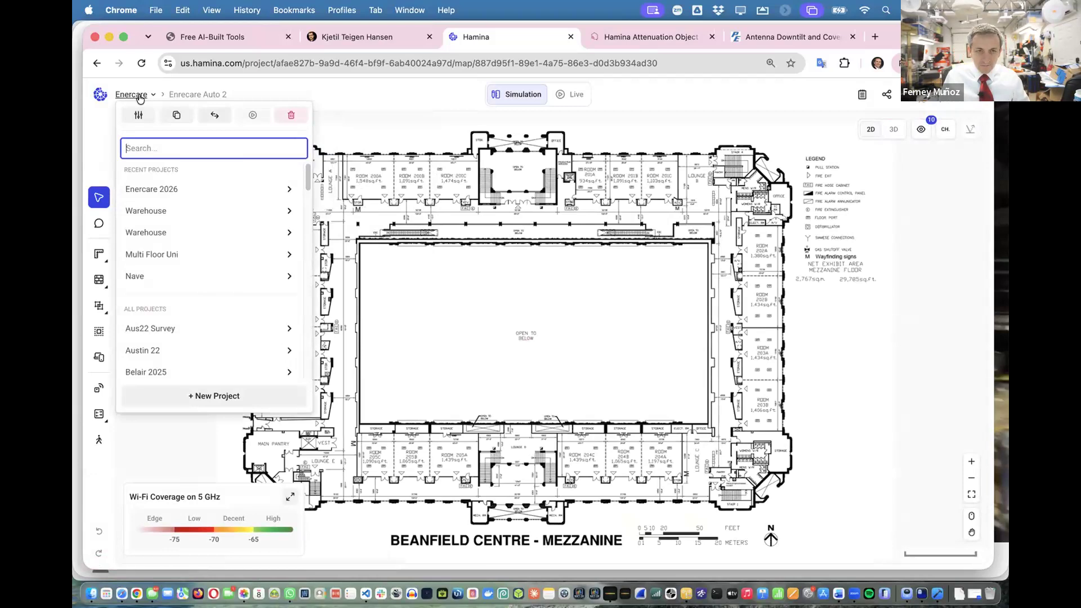
text(sho)
click(167, 190)
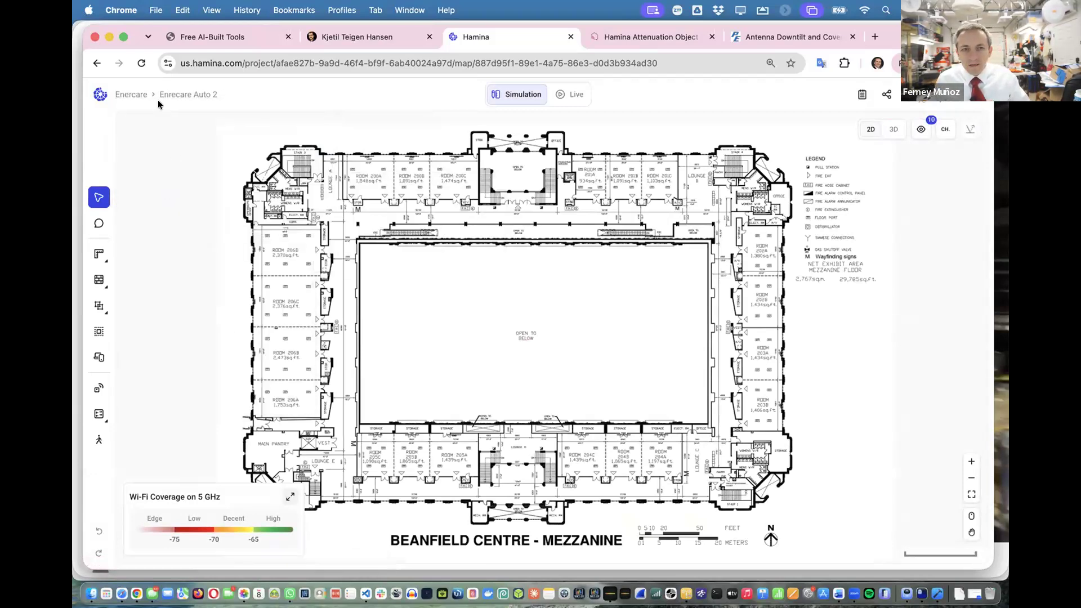
click(136, 96)
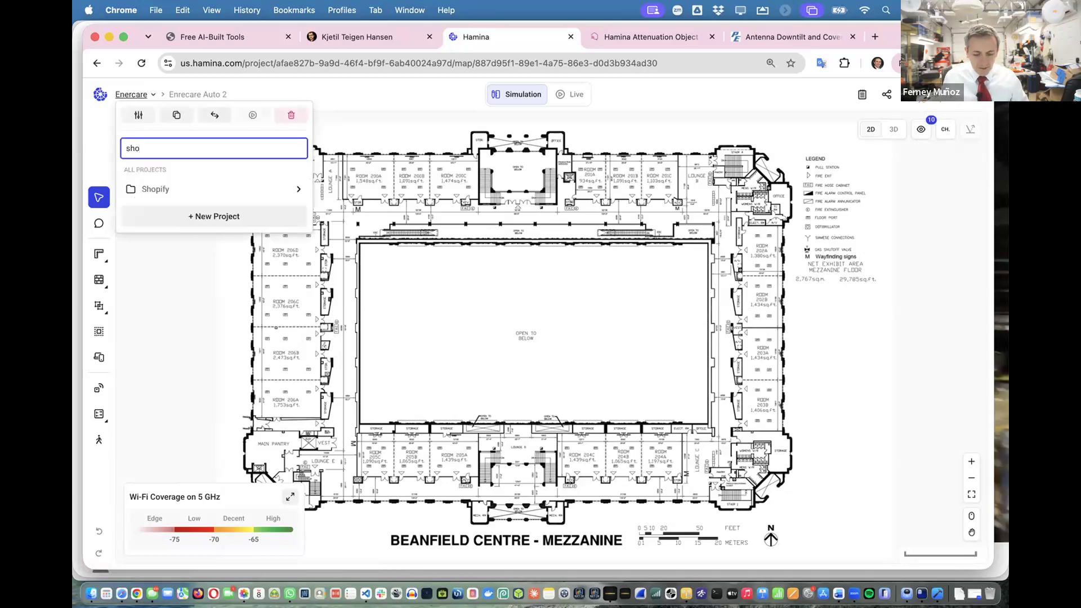
text(sho)
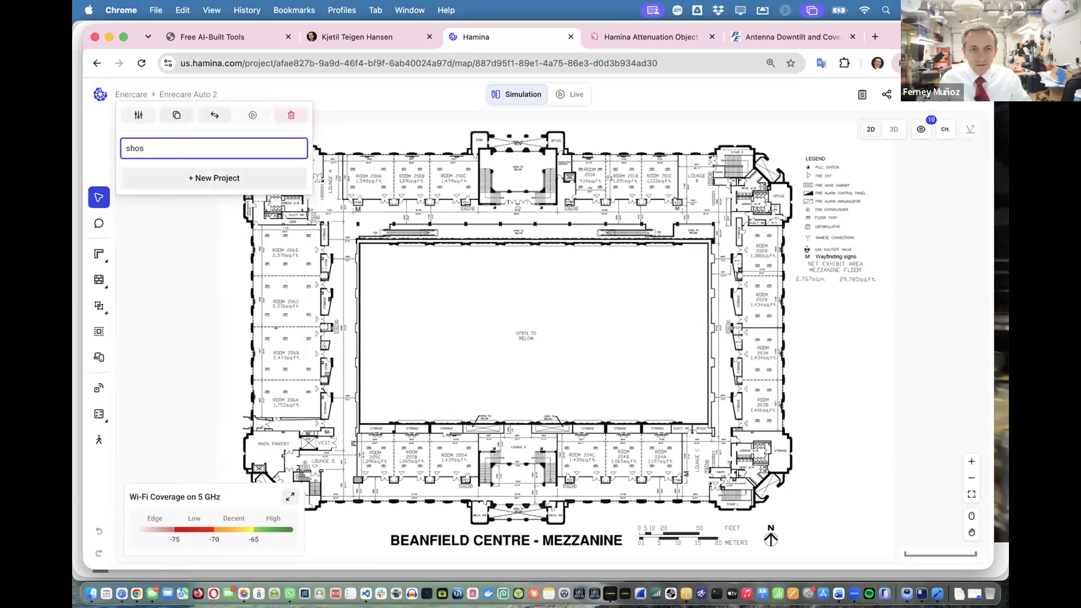
key(BackSpace)
mouse_move(215, 192)
click(326, 196)
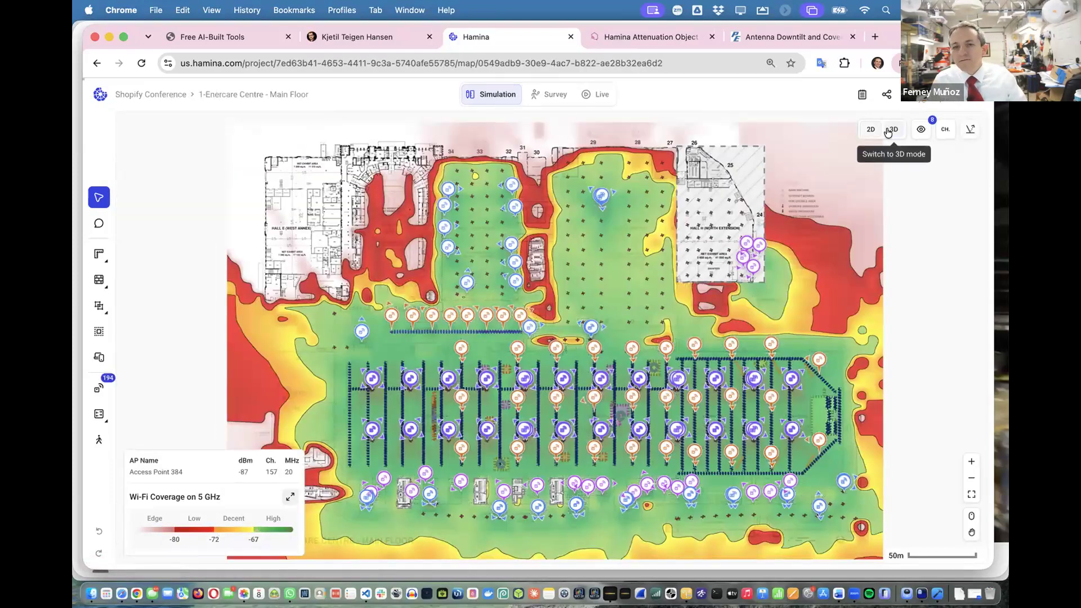
View the Enercare Centre main floor in 3D and examine the column-mounted access points and booths in the exhibit hall
drag(767, 425, 361, 317)
scroll(361, 317, up, 10)
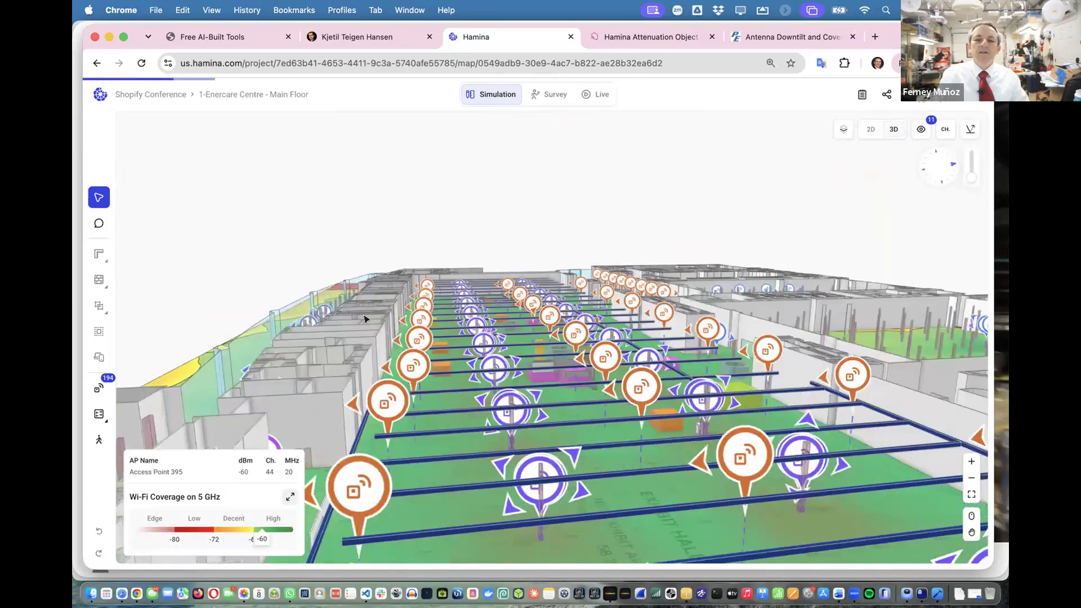
scroll(551, 414, right, 8)
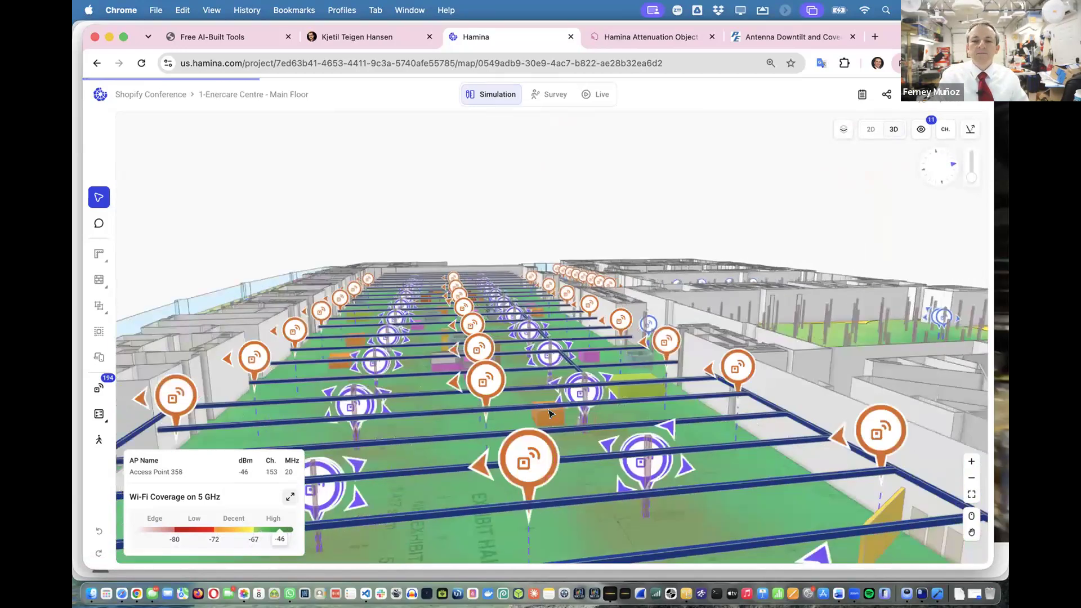
scroll(550, 414, up, 10)
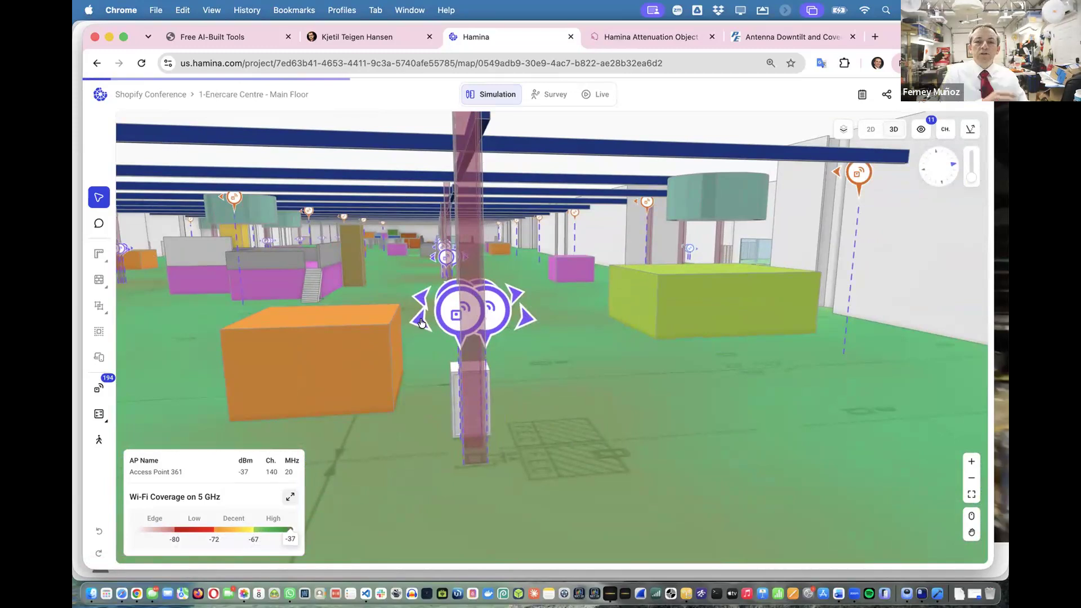
scroll(367, 326, left, 5)
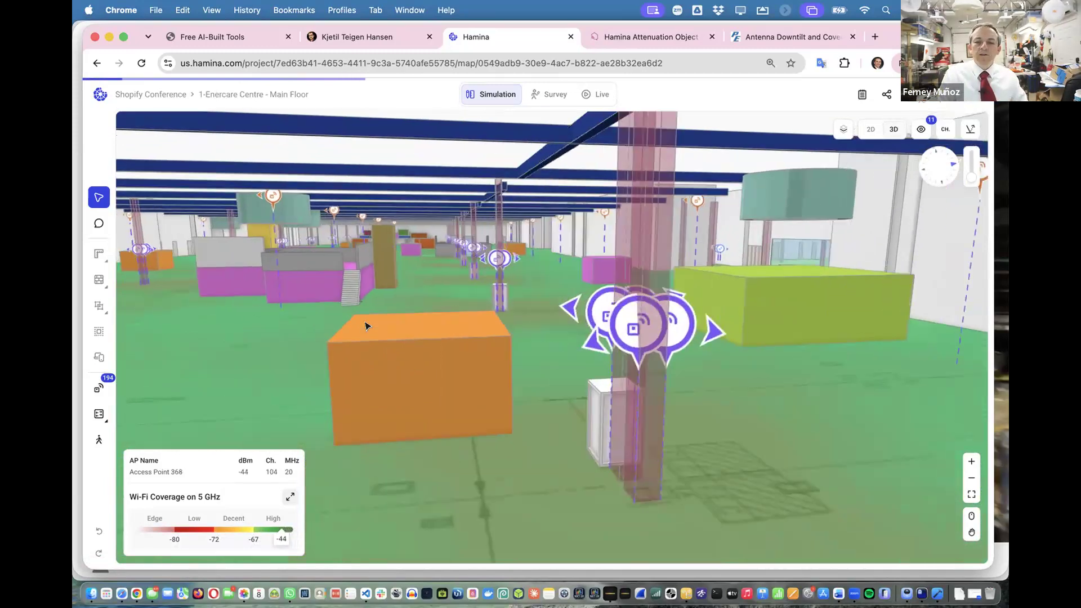
Examine the exhibit hall of the Enercare Centre main floor in 3D, from the booths and glass-walled room to the far wall
scroll(367, 326, left, 6)
scroll(385, 238, left, 6)
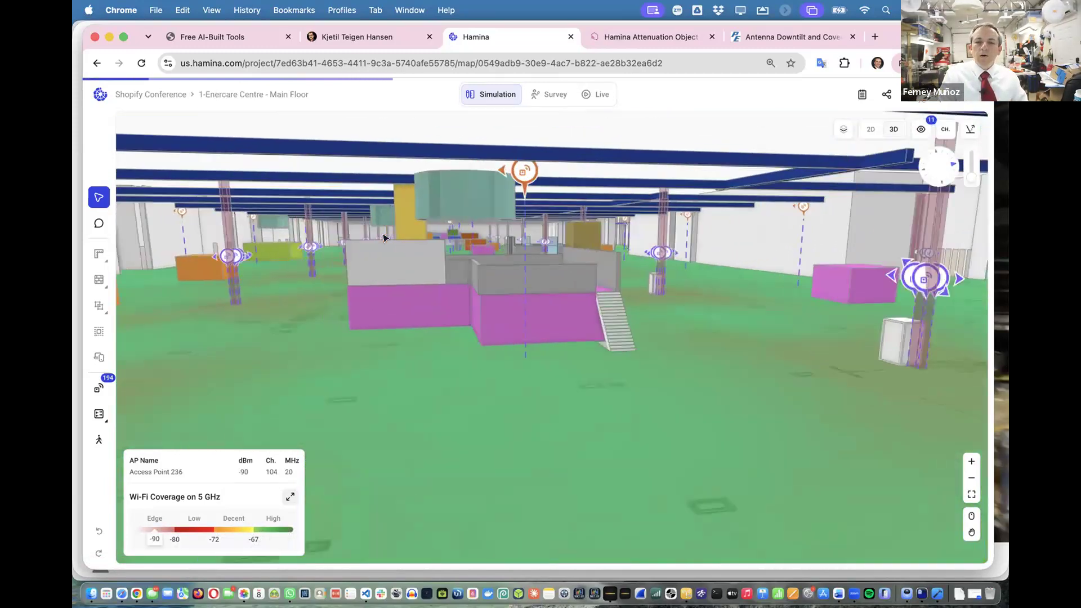
scroll(384, 238, left, 10)
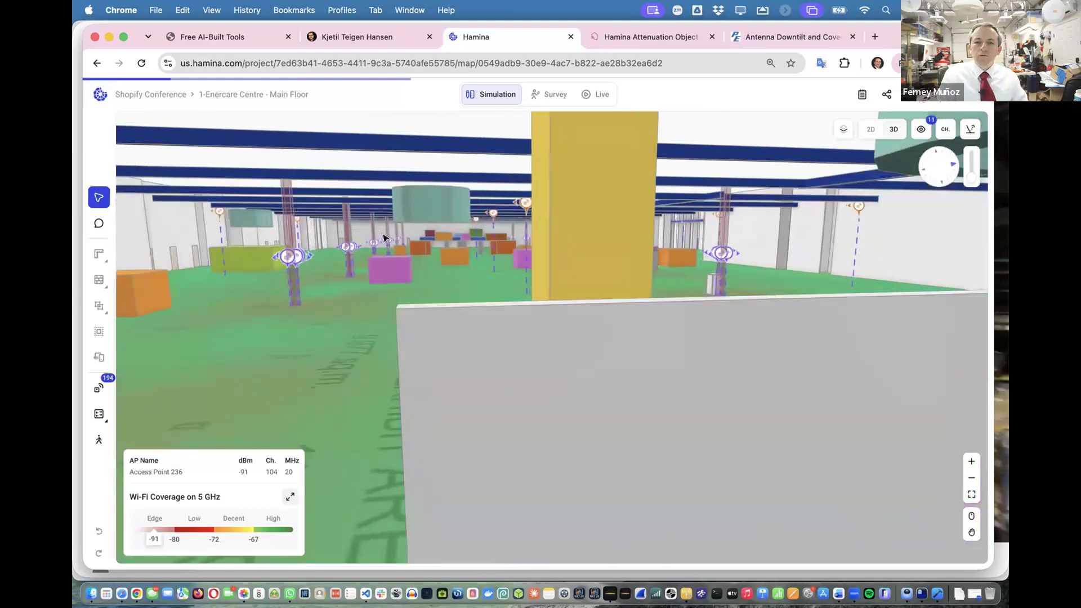
scroll(384, 239, left, 10)
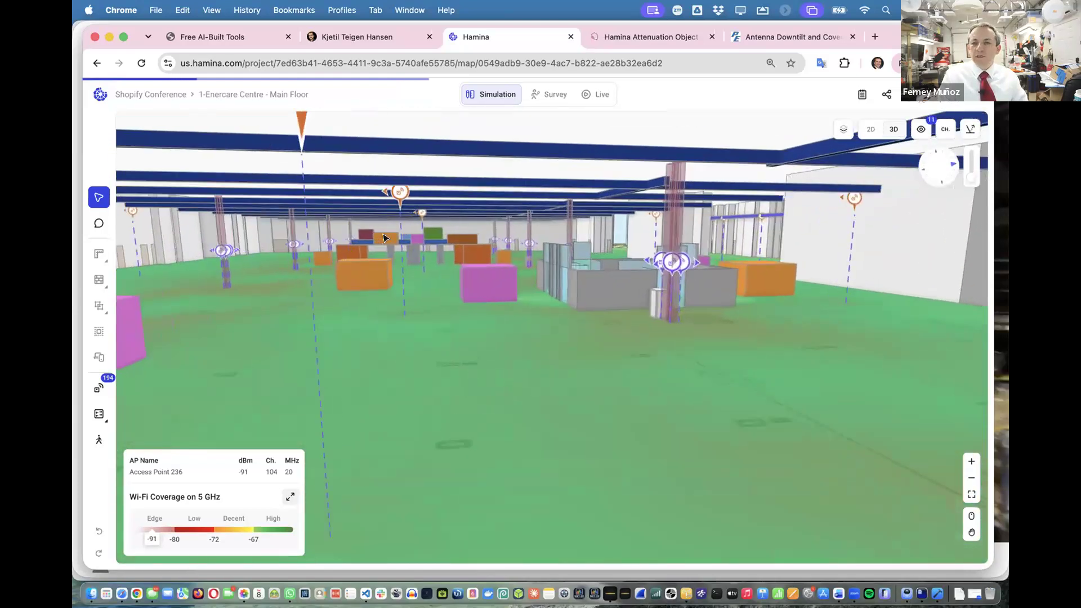
scroll(383, 238, left, 10)
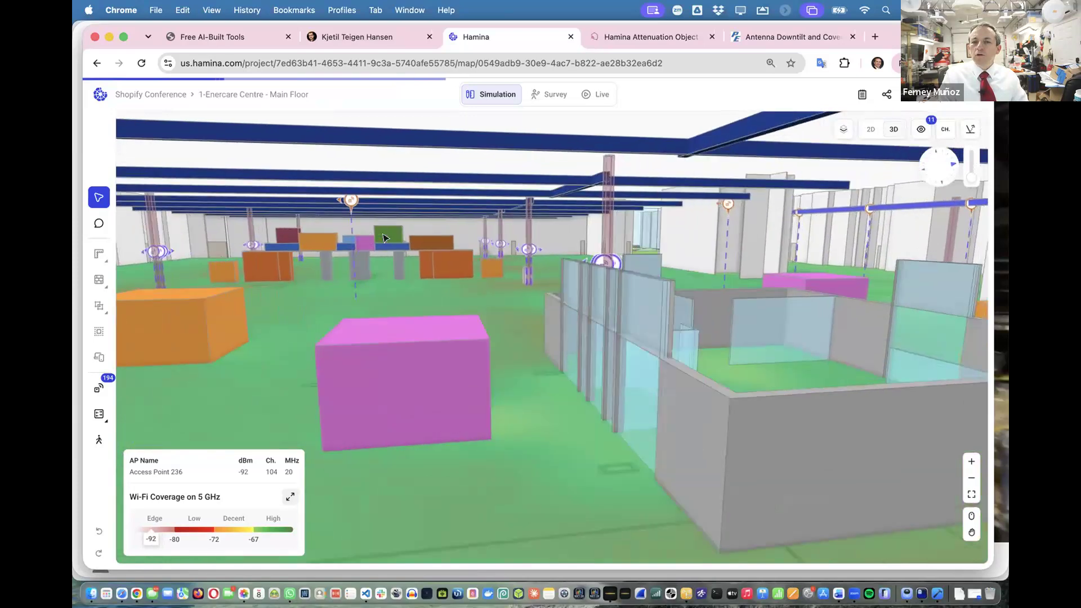
scroll(384, 238, left, 10)
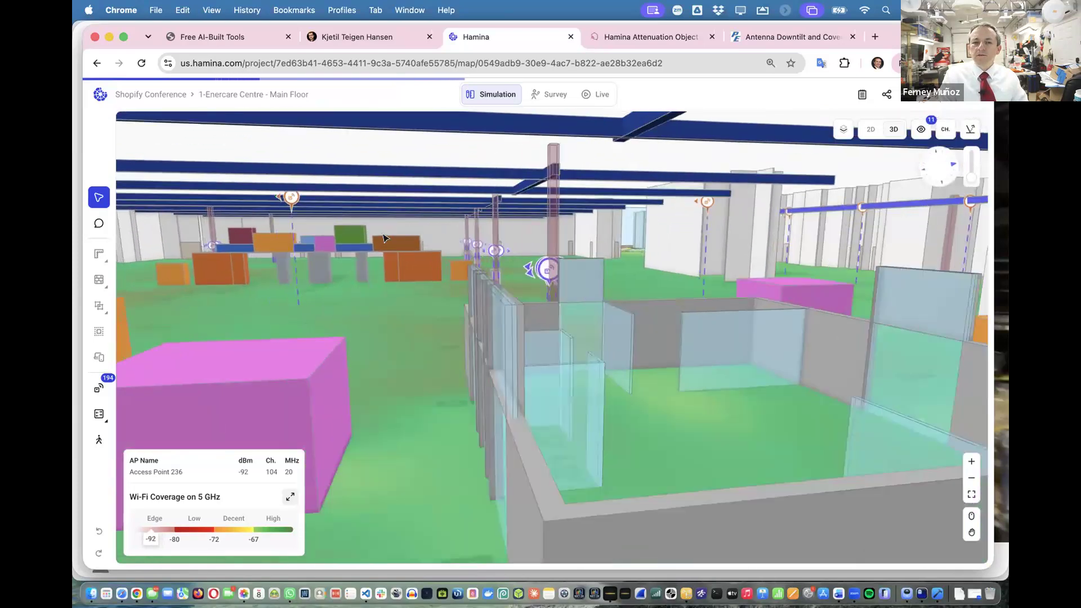
scroll(383, 238, left, 10)
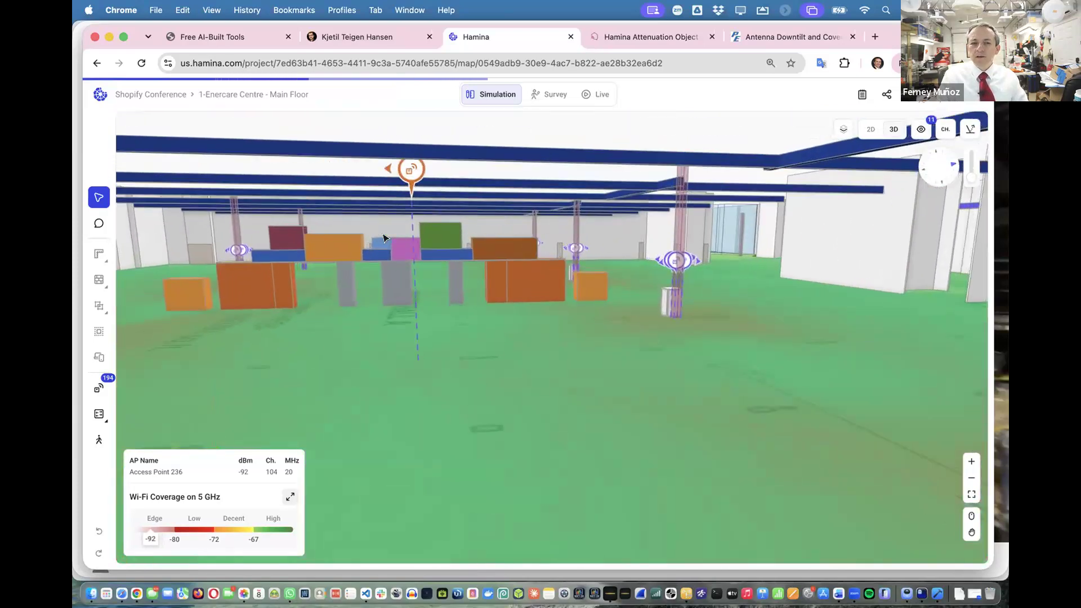
scroll(384, 238, left, 5)
scroll(383, 239, left, 10)
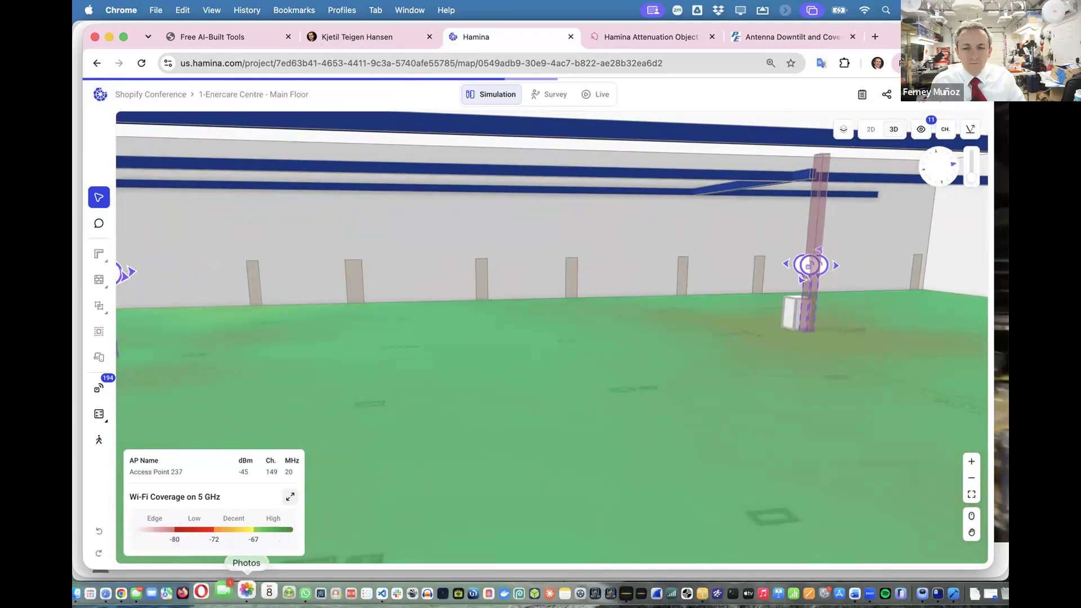
Switch to the Photos app, browse the library, and open a July 21, 2026 Toronto photo of the conference hall
click(243, 593)
click(119, 162)
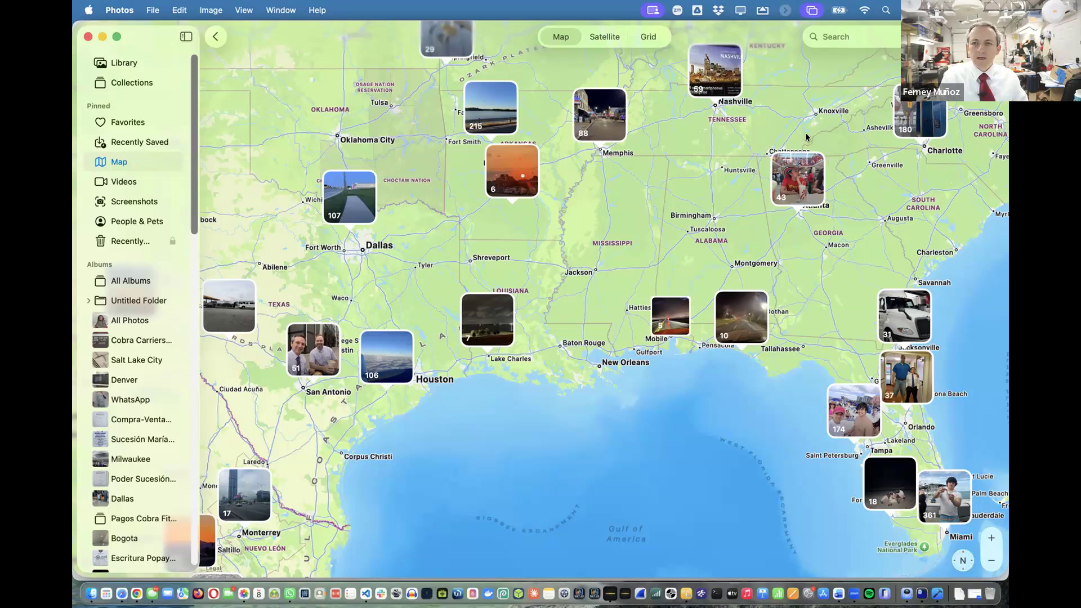
click(121, 80)
click(120, 64)
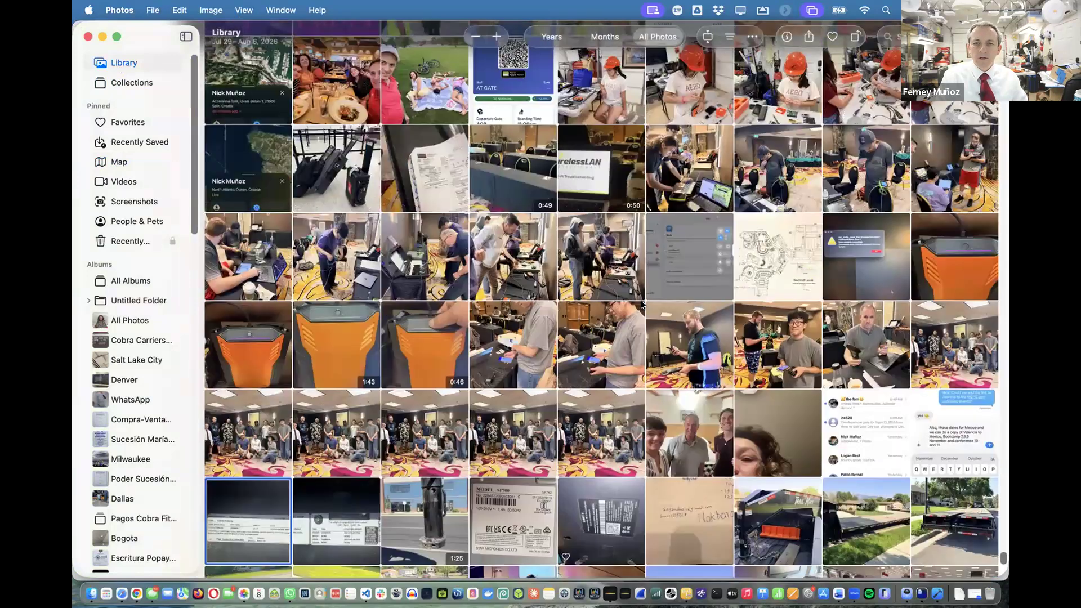
scroll(642, 304, up, 10)
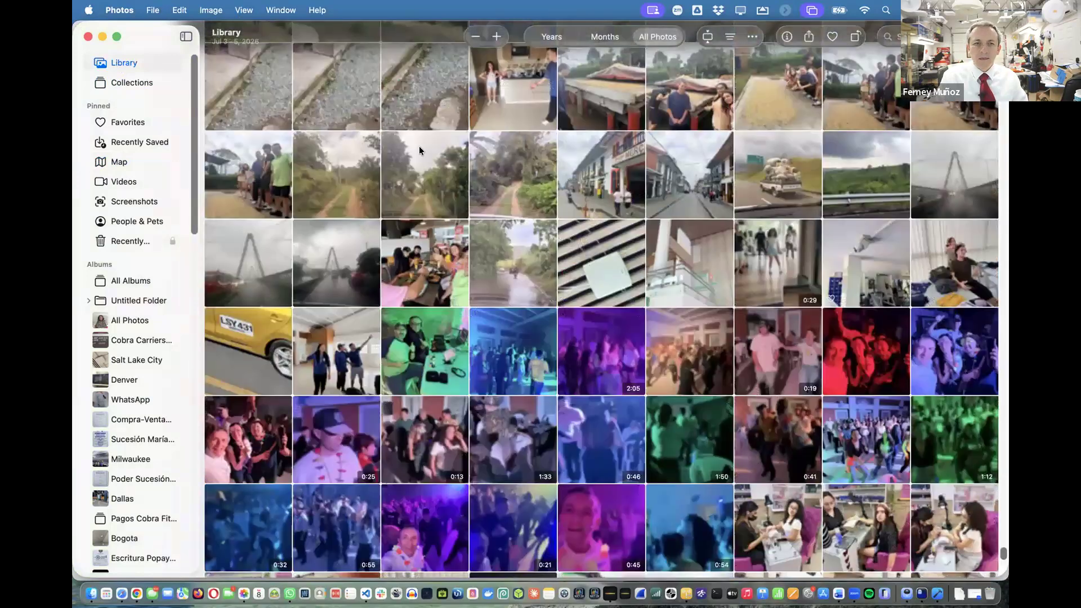
scroll(420, 149, up, 5)
scroll(723, 298, down, 15)
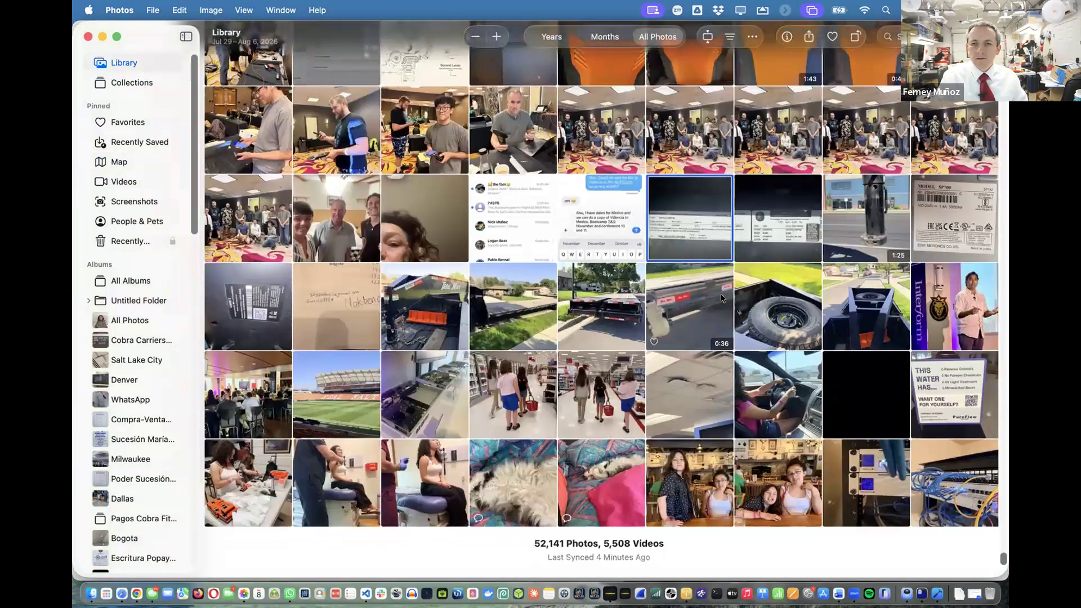
scroll(723, 298, up, 10)
double_click(618, 176)
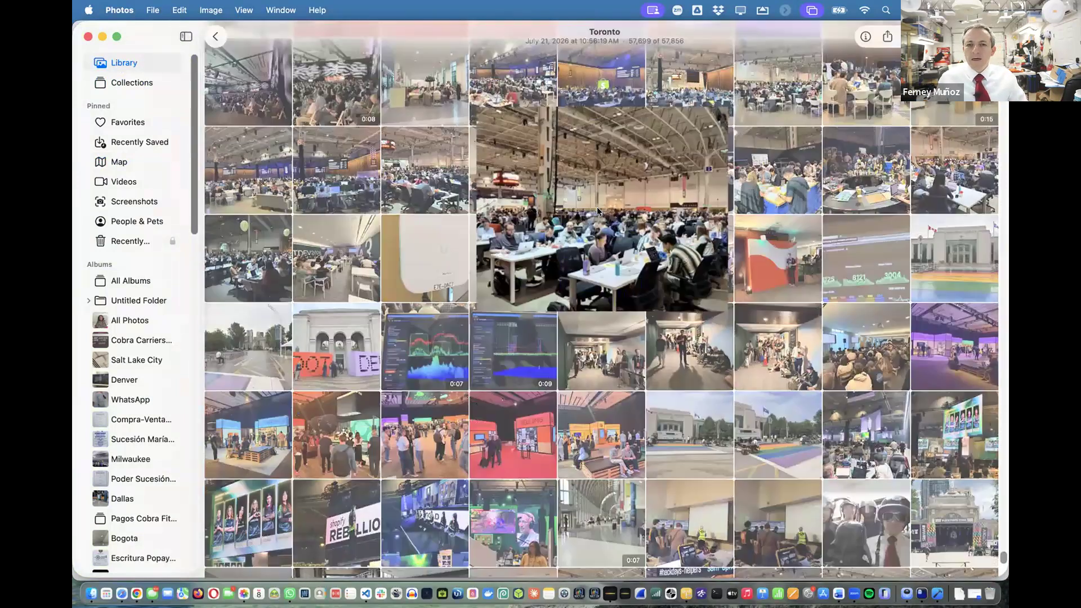
Go back to the earlier hall photo with the Summit booth and inspect the column-mounted access points up close
key(Left)
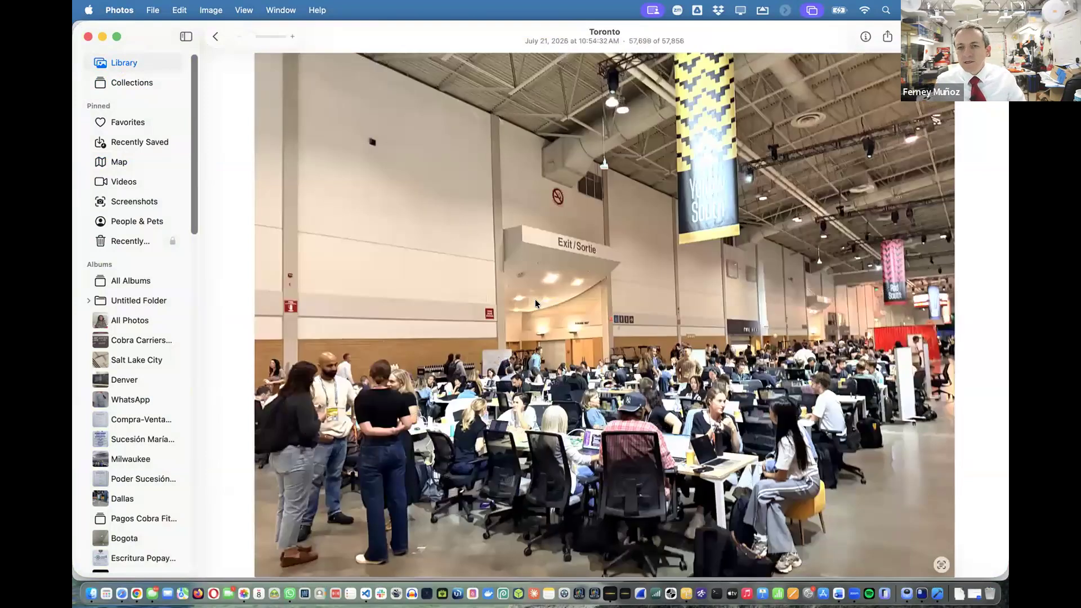
key(Left)
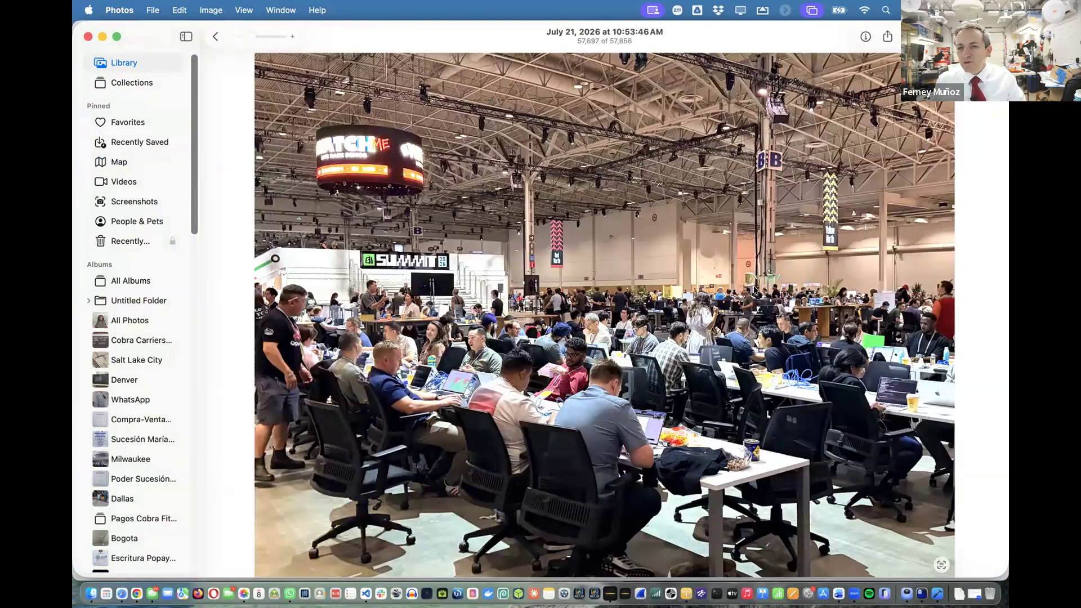
double_click(904, 246)
scroll(757, 245, right, 2)
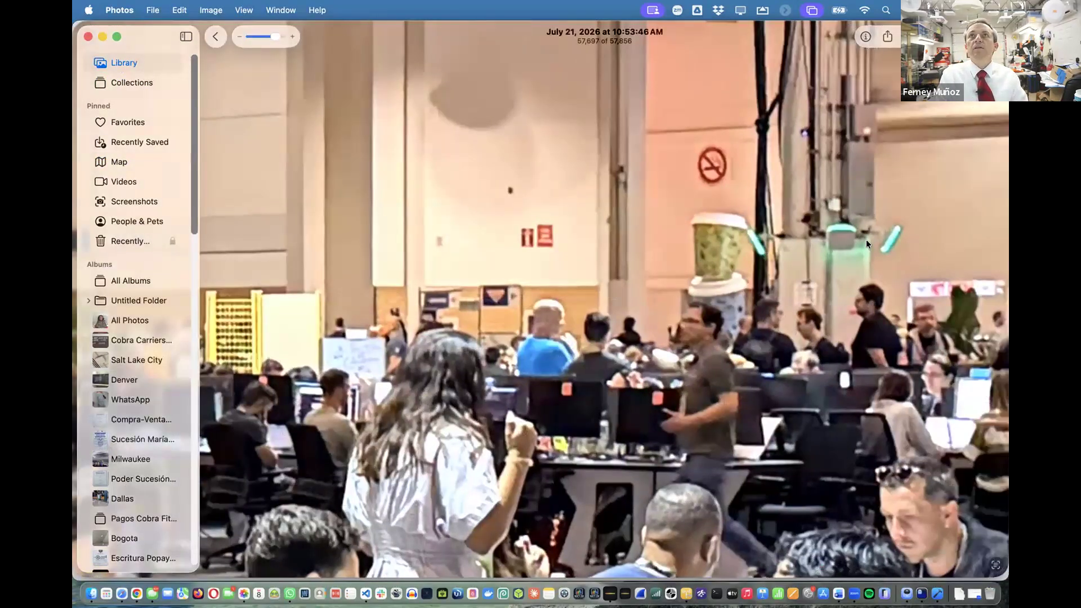
scroll(817, 242, down, 2)
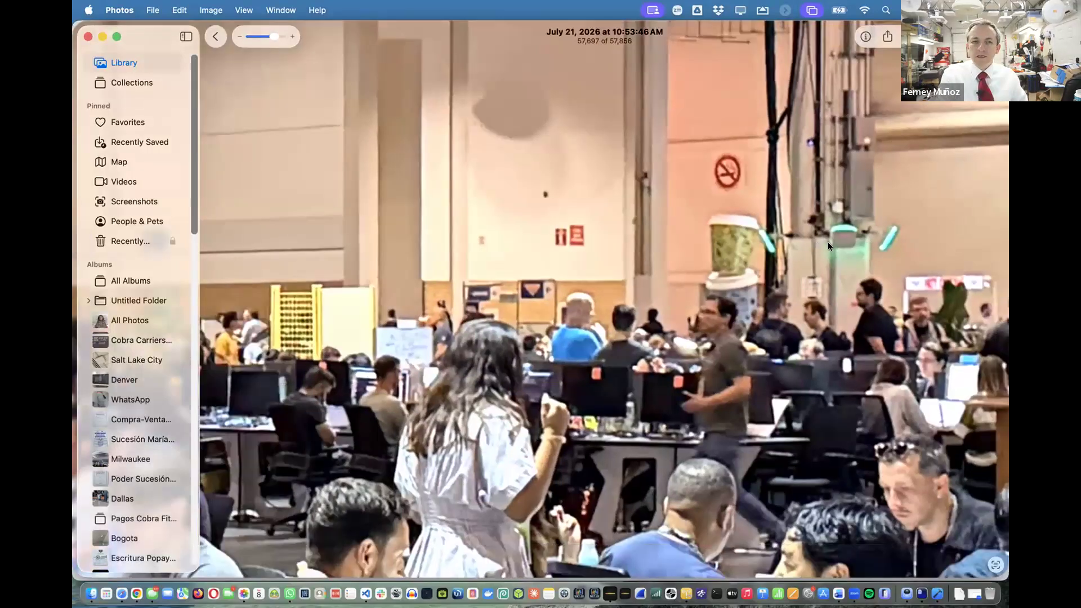
scroll(828, 242, down, 5)
scroll(825, 242, left, 4)
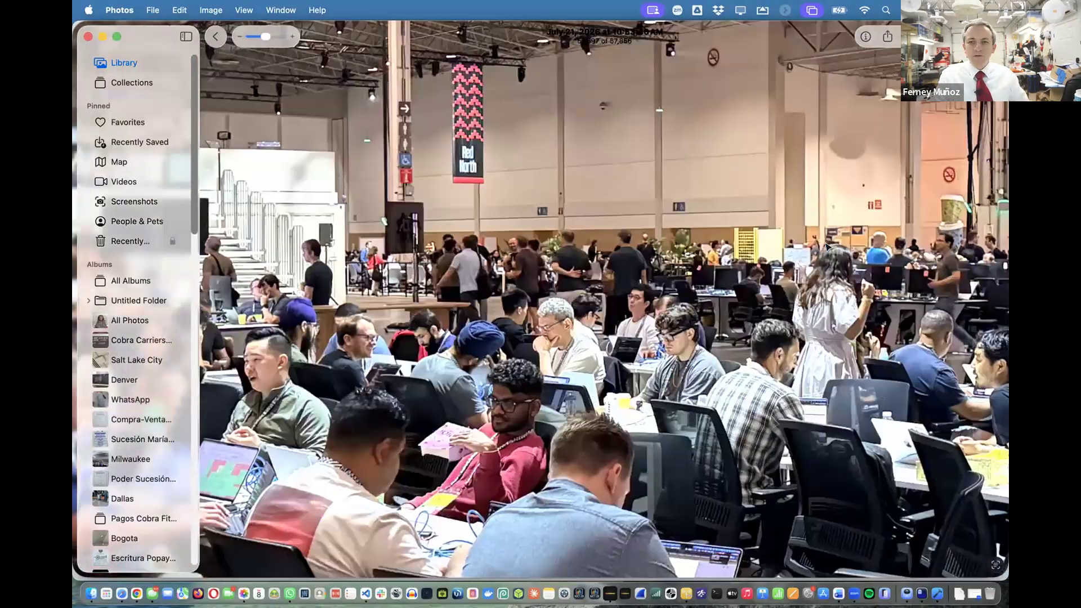
Switch back to Hamina in Chrome and examine the column-mounted access points, booths and roof beams in the 3D hall
key(super+Tab)
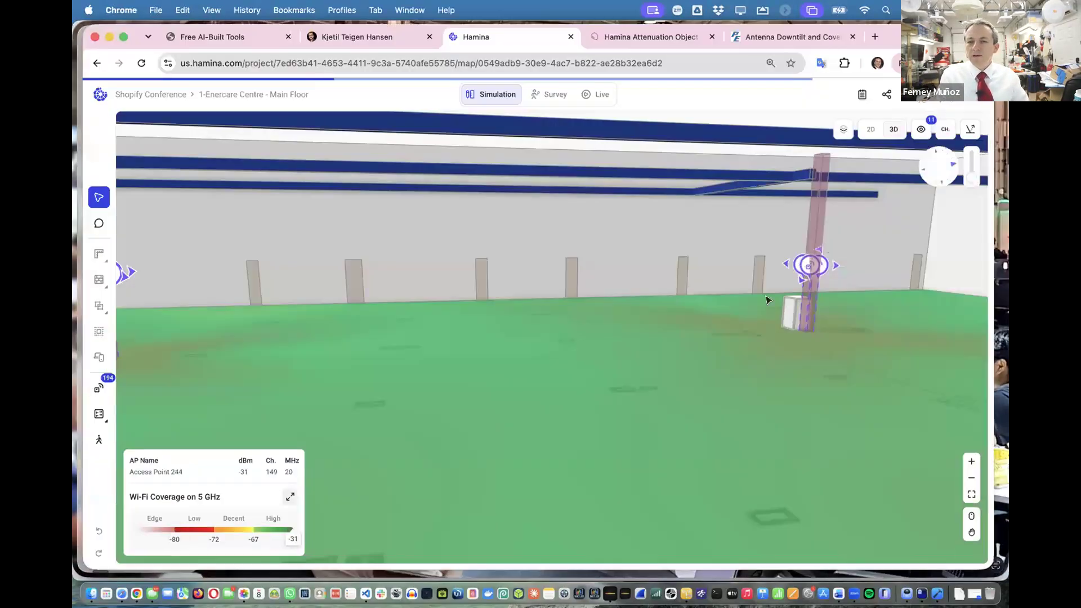
scroll(774, 300, up, 3)
scroll(791, 300, down, 1)
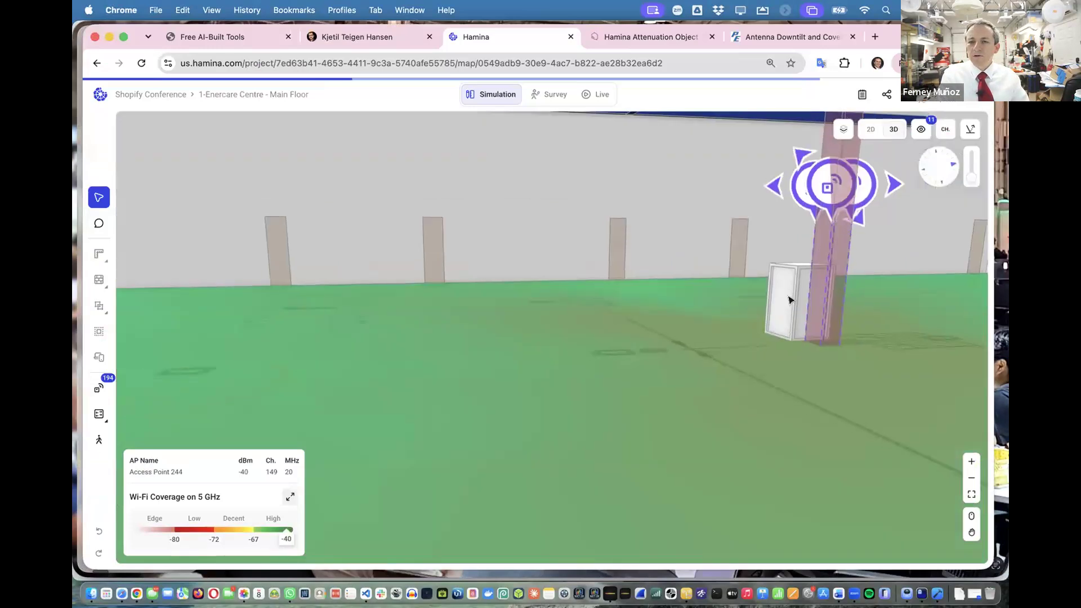
scroll(790, 300, down, 5)
scroll(790, 300, down, 5)
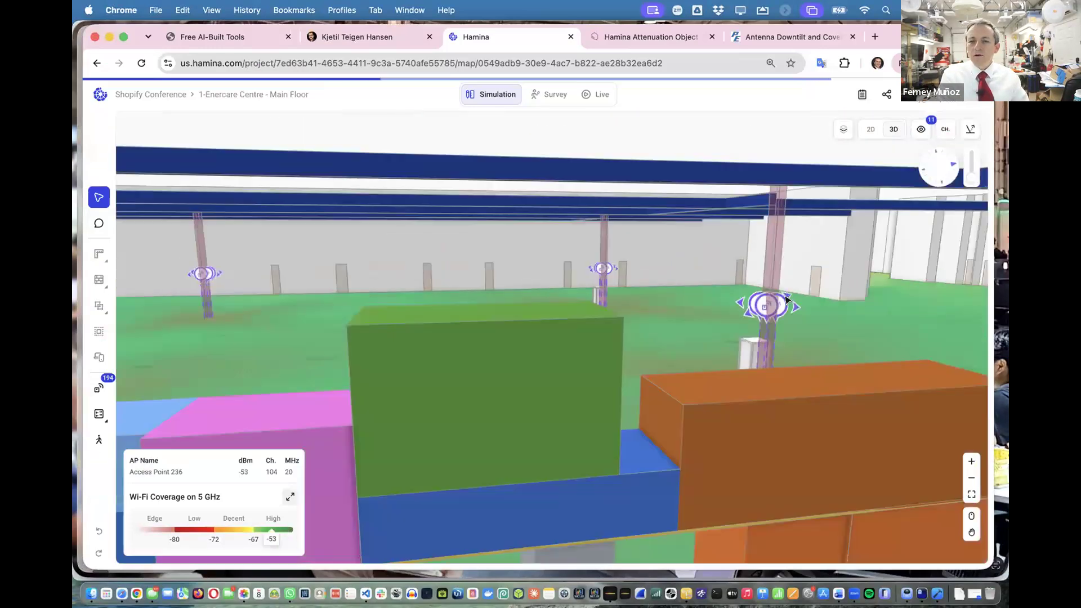
scroll(787, 300, down, 5)
scroll(788, 300, up, 1)
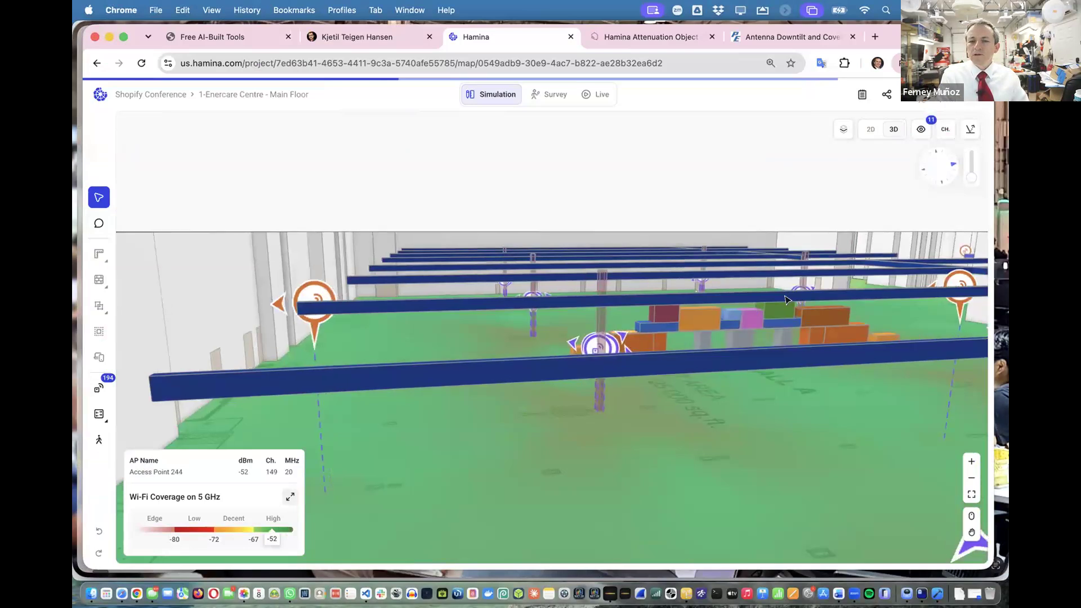
scroll(791, 315, down, 5)
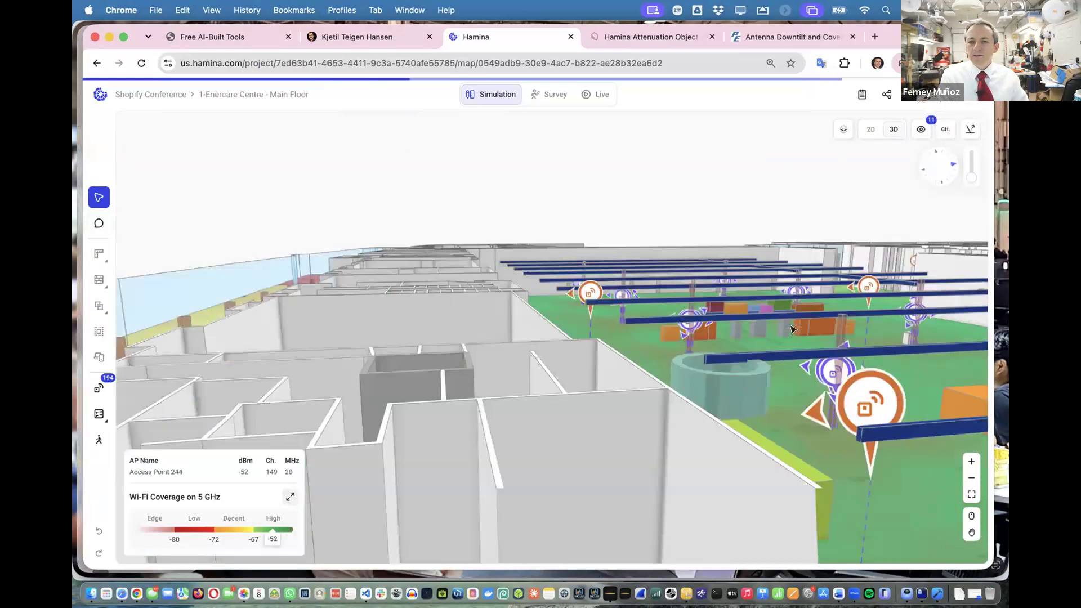
View the 3D hall from the opposite direction and examine the two-level booth and the stage area with its screens
mouse_move(353, 365)
mouse_down()
mouse_move(191, 350)
mouse_move(84, 320)
mouse_up()
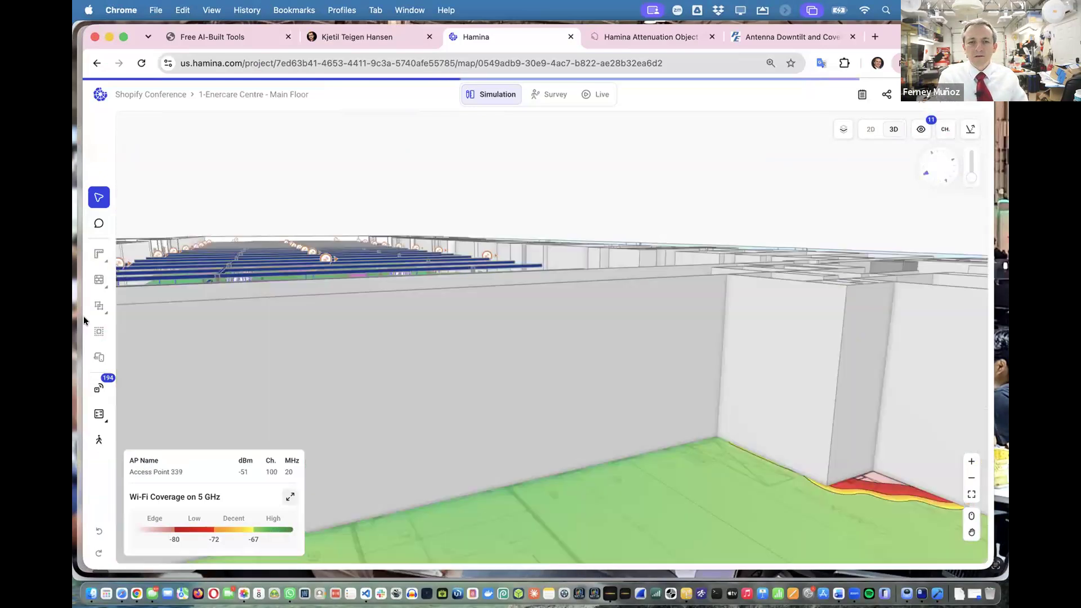
scroll(267, 274, up, 5)
scroll(266, 275, up, 5)
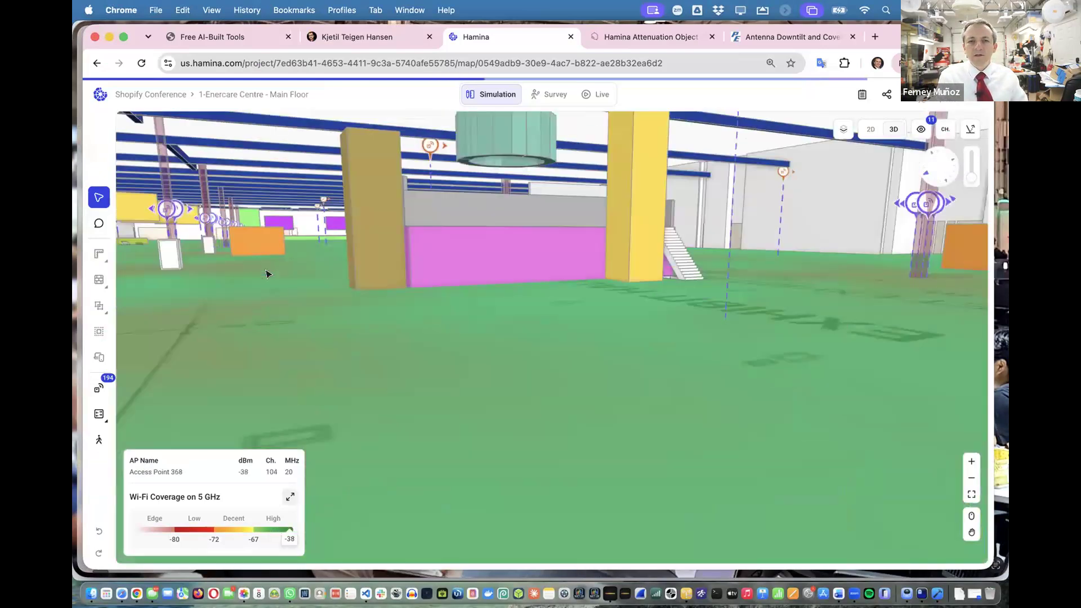
scroll(266, 275, up, 5)
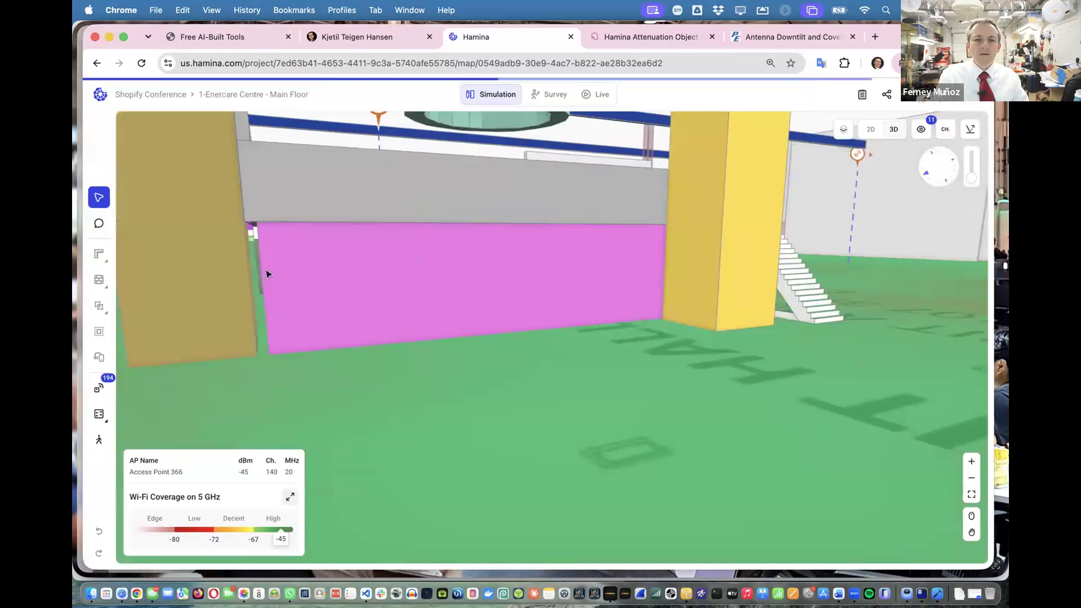
scroll(267, 274, up, 5)
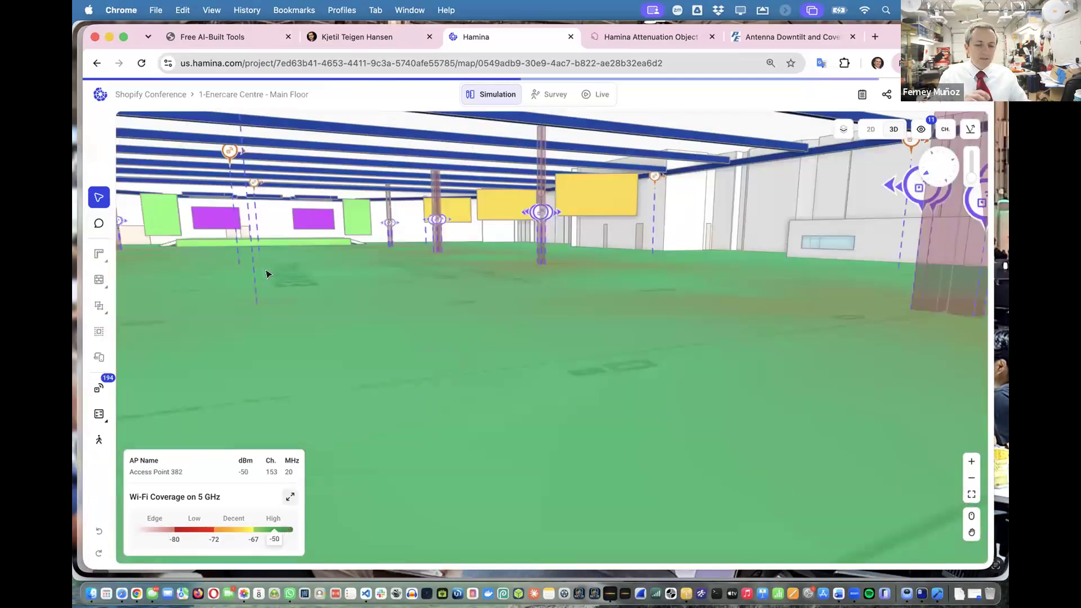
scroll(267, 275, up, 5)
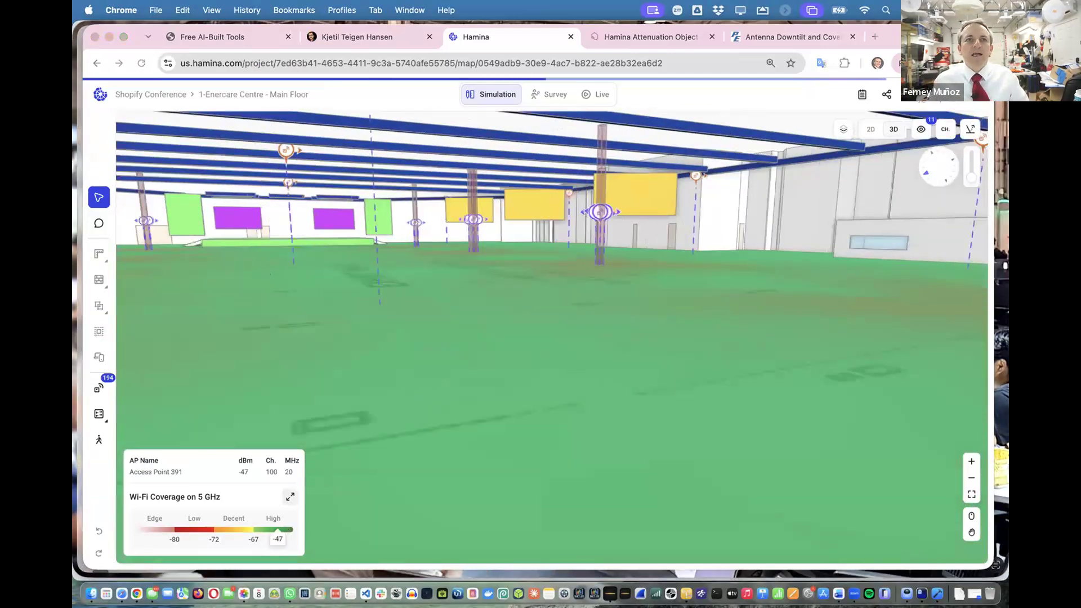
Switch back to the conference hall photo in the Photos app
key(super+Tab)
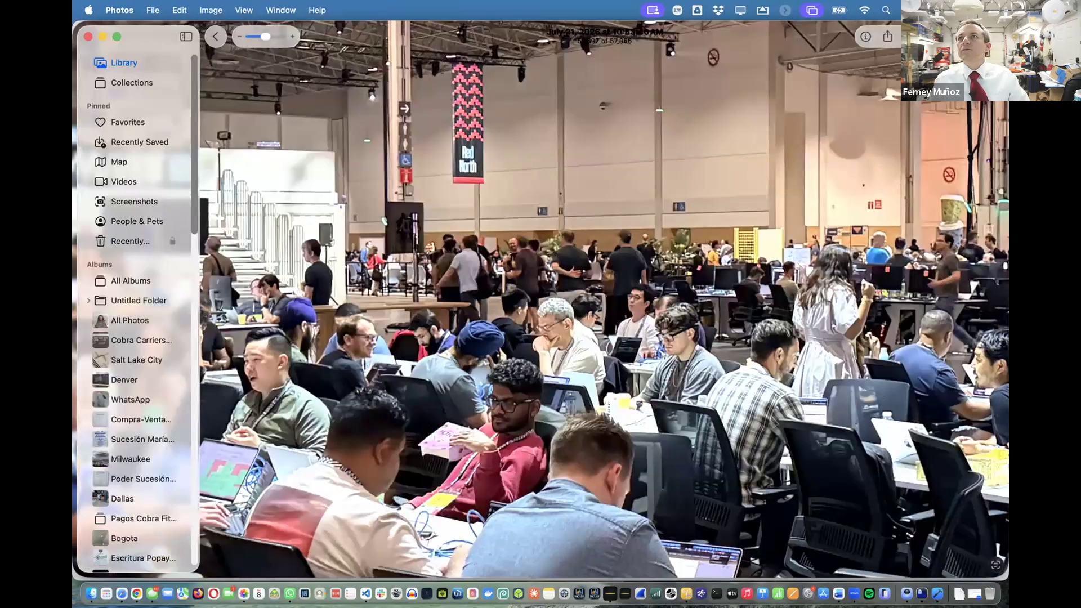